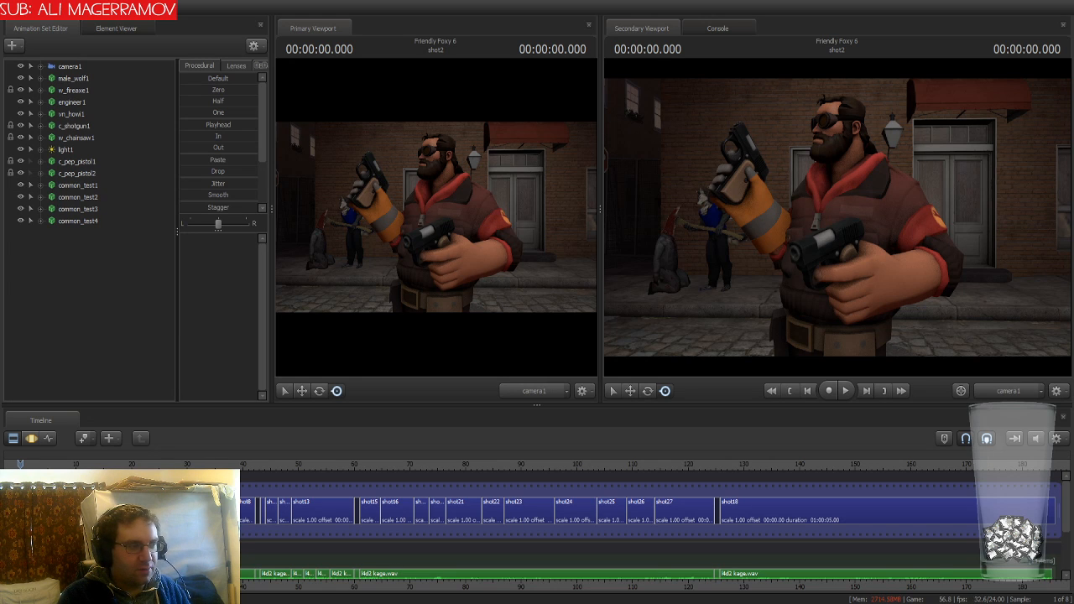
Review the movie shot by shot from the start of the timeline through to shot18
{"action": "left_click", "coordinate": [21, 465]}
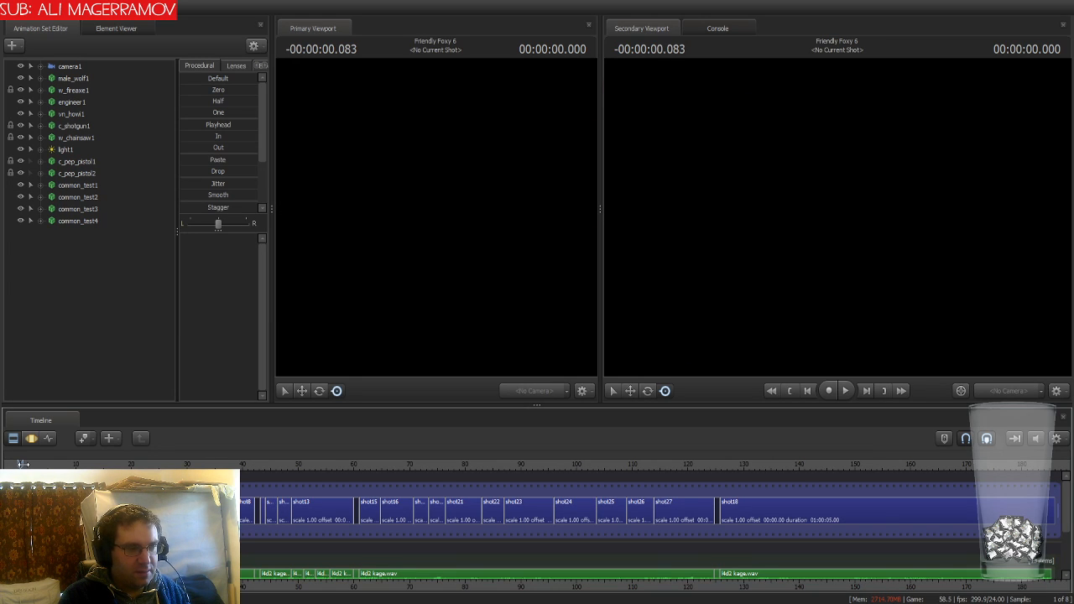
{"action": "left_click", "coordinate": [23, 465]}
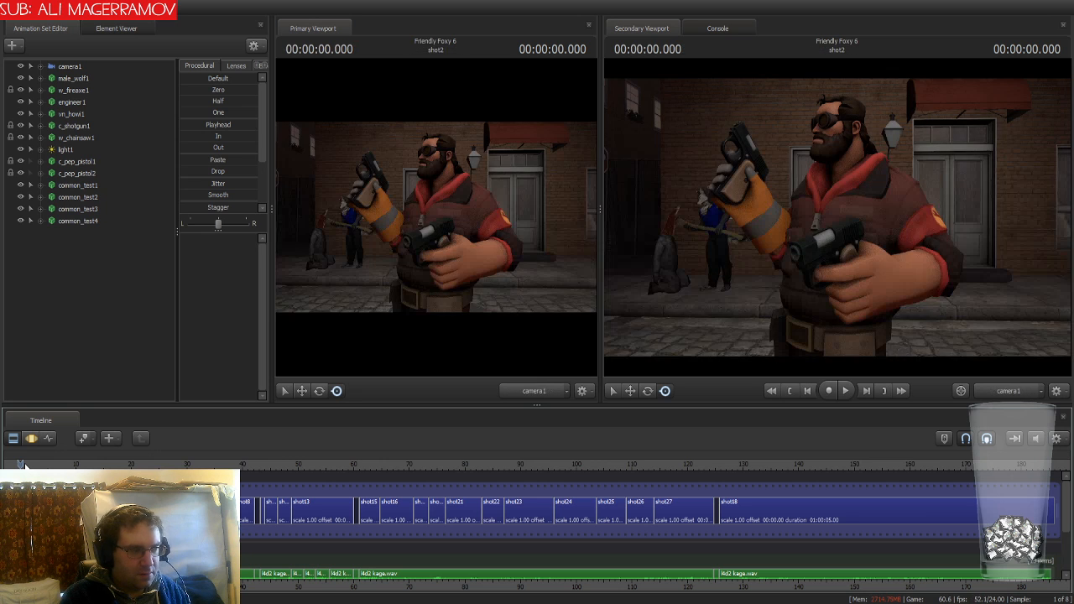
{"action": "key", "text": "Down"}
{"action": "key", "text": "Down"}
{"action": "key", "text": "Down"}
{"action": "key", "text": "Down"}
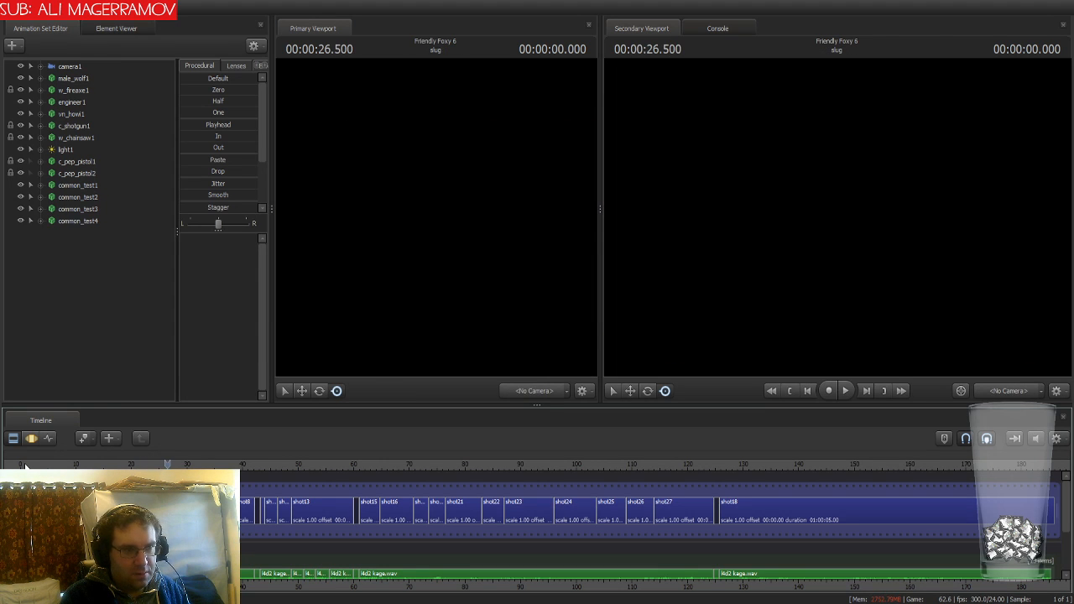
{"action": "key", "text": "Down"}
{"action": "key", "text": "Down"}
{"action": "key", "text": "Down"}
{"action": "key", "text": "Down"}
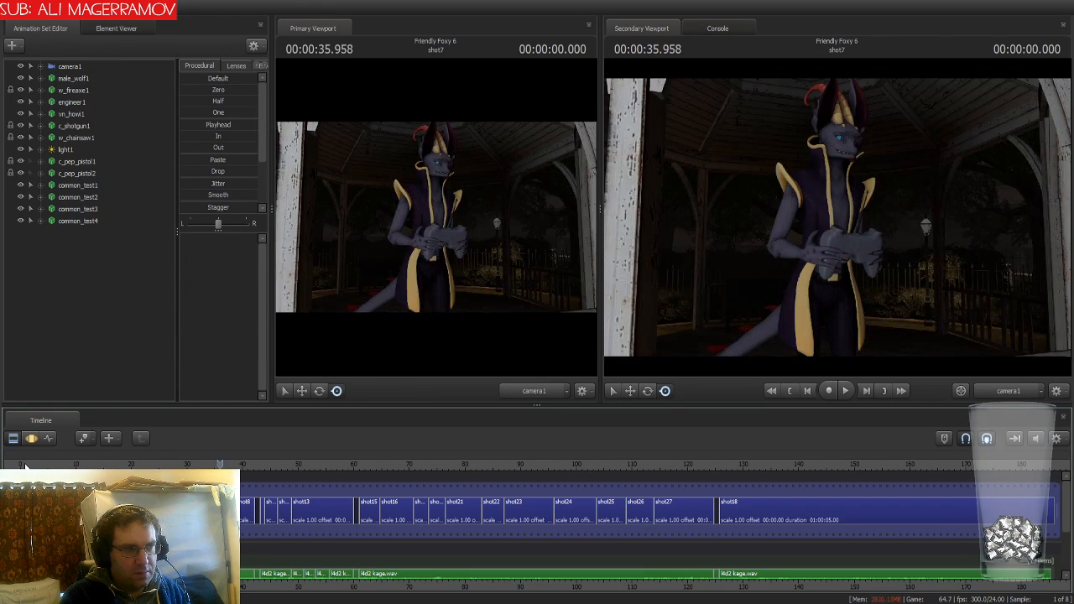
{"action": "key", "text": "Down"}
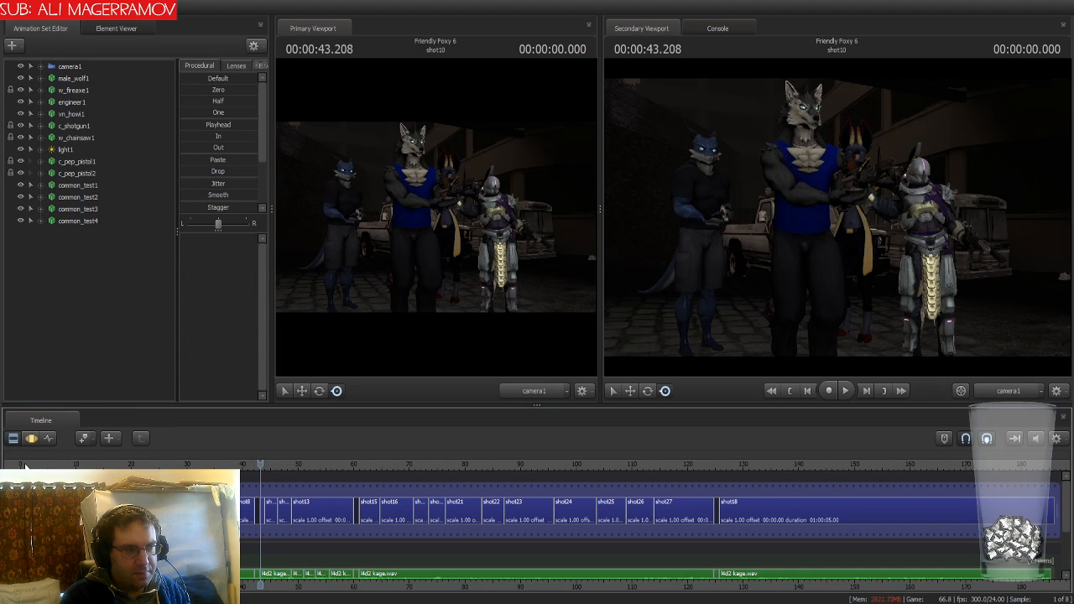
{"action": "key", "text": "Down"}
{"action": "key", "text": "Down"}
{"action": "key", "text": "Down"}
{"action": "key", "text": "Down"}
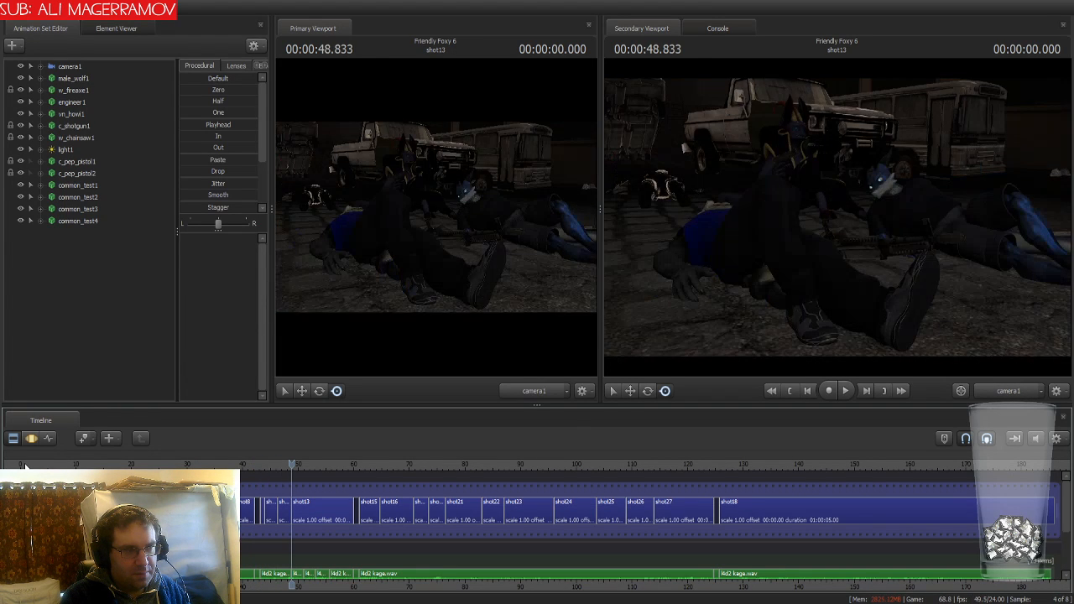
{"action": "key", "text": "Down"}
{"action": "key", "text": "Down"}
{"action": "key", "text": "Down"}
{"action": "key", "text": "Down"}
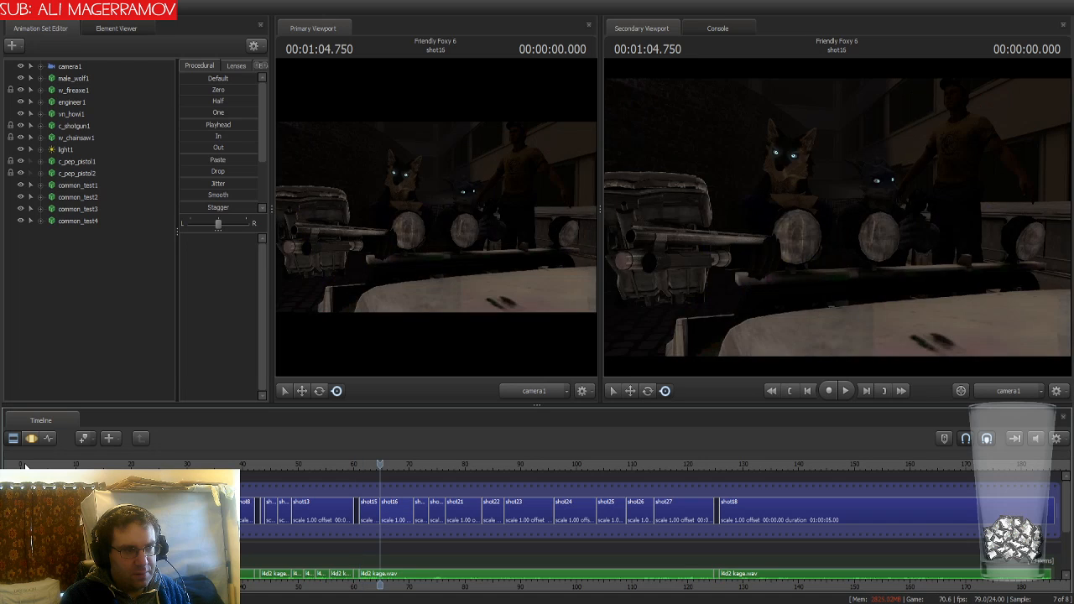
{"action": "key", "text": "Down"}
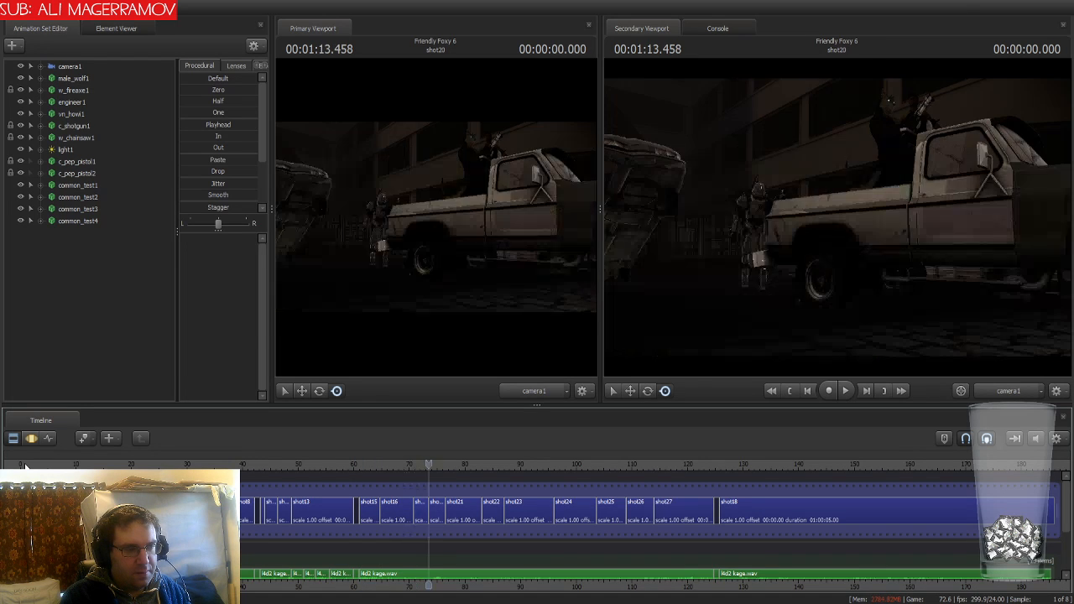
{"action": "key", "text": "Down"}
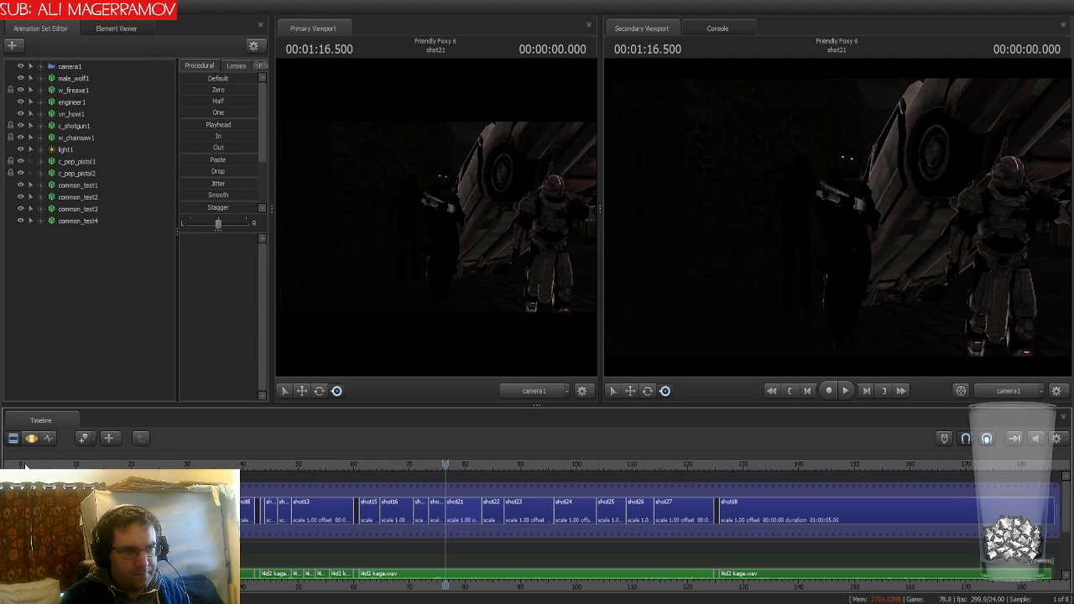
{"action": "key", "text": "Down"}
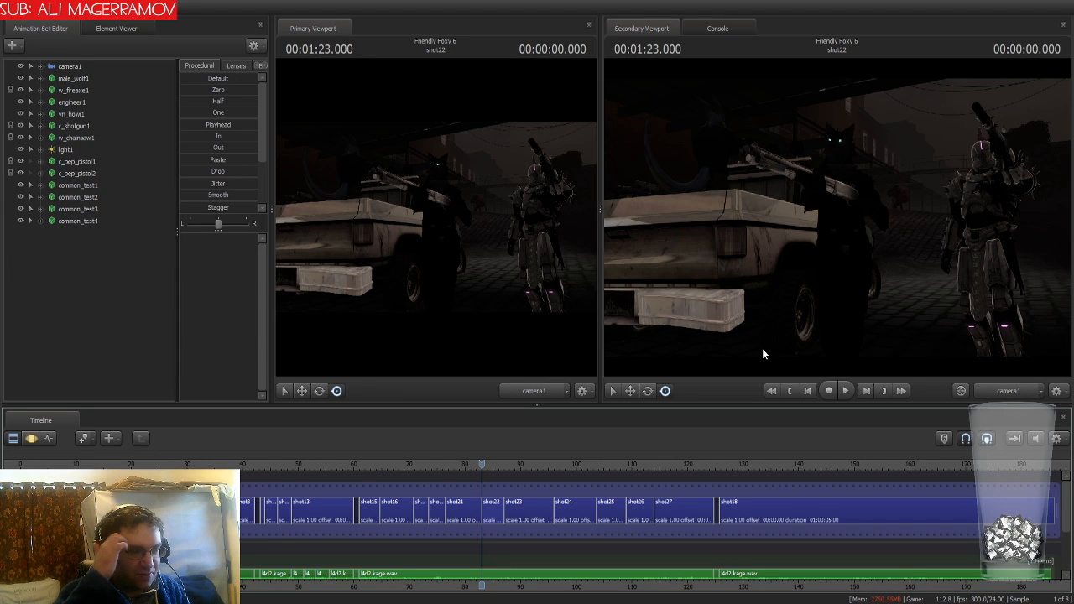
{"action": "left_click", "coordinate": [419, 48]}
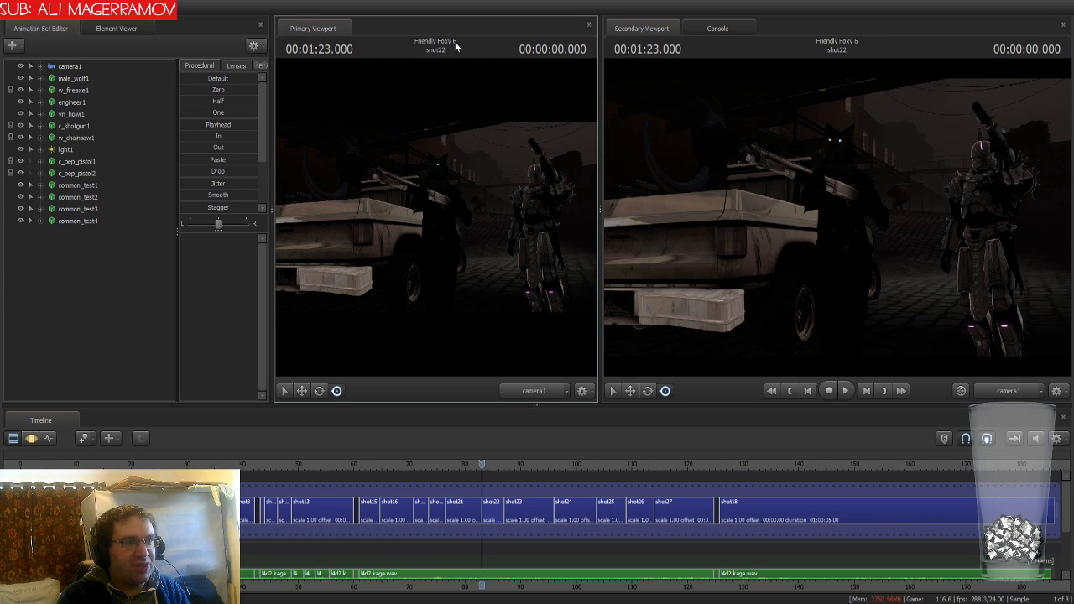
{"action": "left_click", "coordinate": [484, 468]}
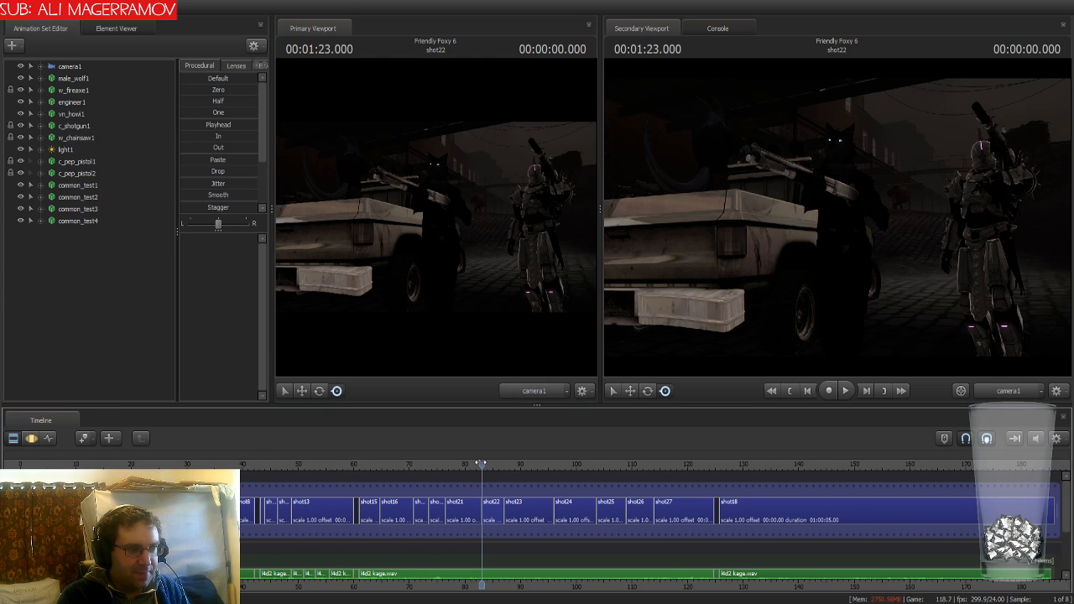
{"action": "key", "text": "Down"}
{"action": "key", "text": "Down"}
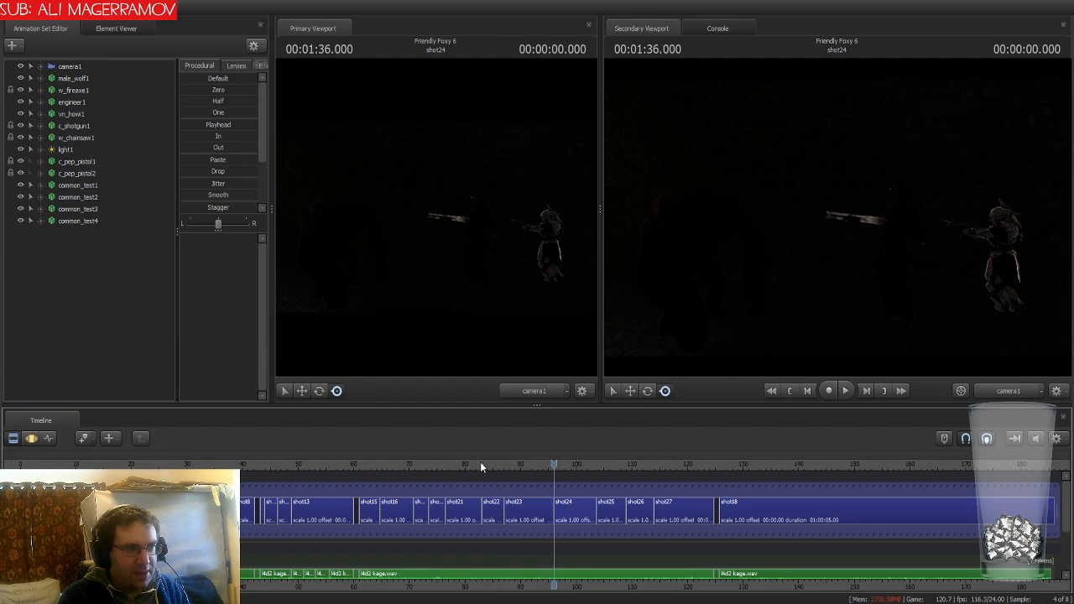
{"action": "key", "text": "Down"}
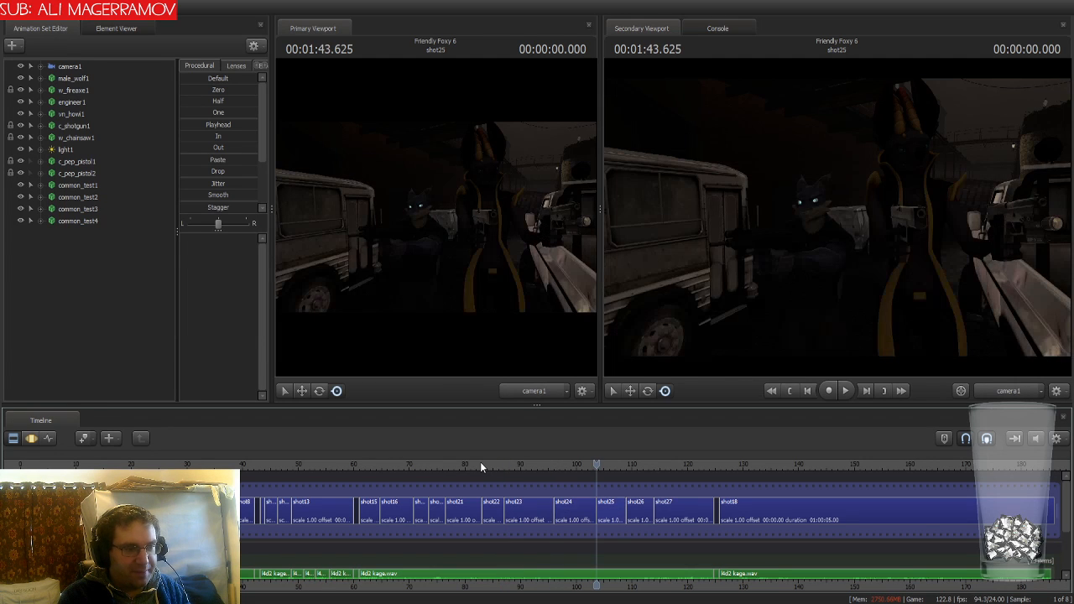
{"action": "key", "text": "Down"}
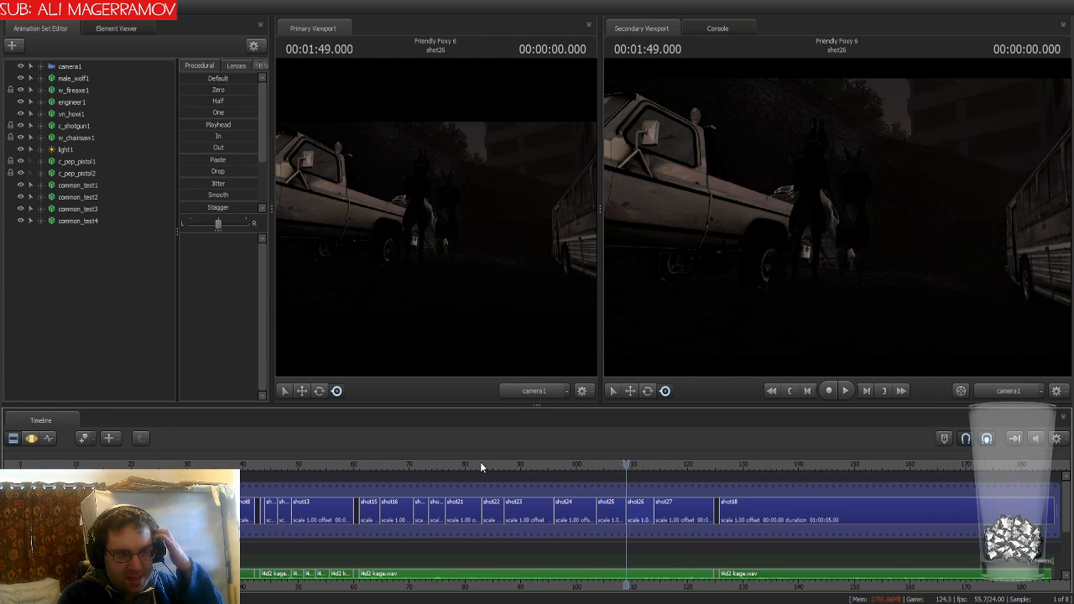
{"action": "key", "text": "Down"}
{"action": "key", "text": "Down"}
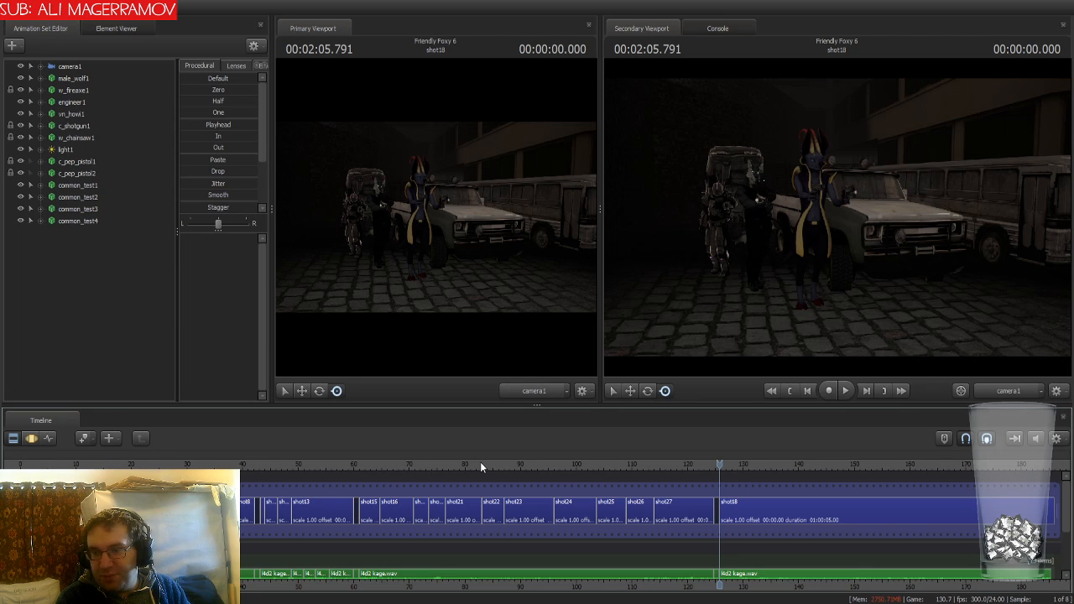
Return the playhead to the start of shot15
{"action": "key", "text": "Up"}
{"action": "key", "text": "Up"}
{"action": "key", "text": "Up"}
{"action": "key", "text": "Up"}
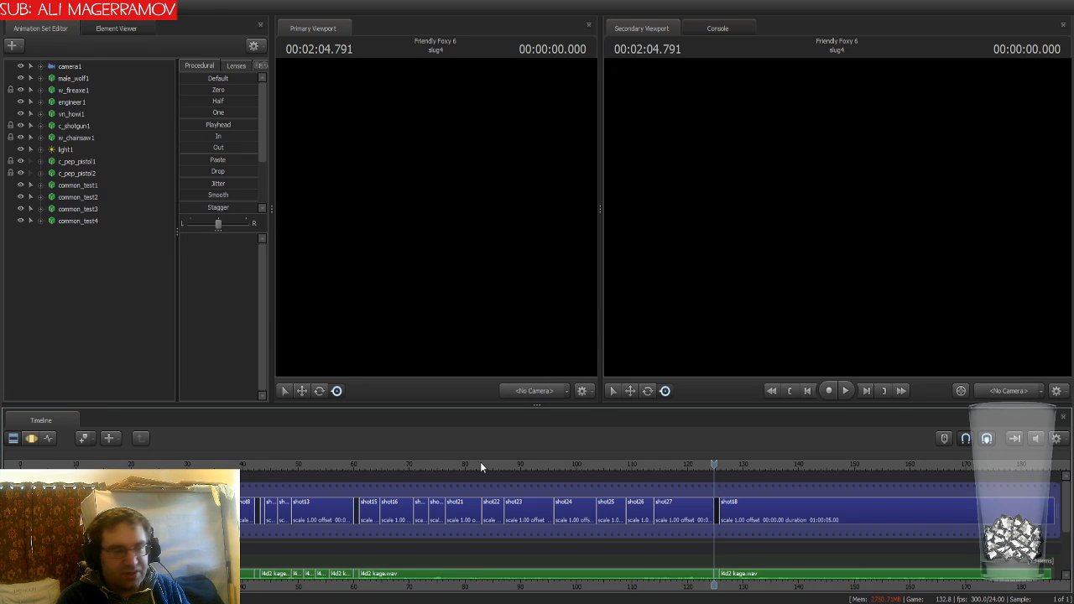
{"action": "key", "text": "Up"}
{"action": "key", "text": "Up"}
{"action": "key", "text": "Up"}
{"action": "key", "text": "Up"}
{"action": "key", "text": "Up"}
{"action": "key", "text": "Up"}
{"action": "key", "text": "Up"}
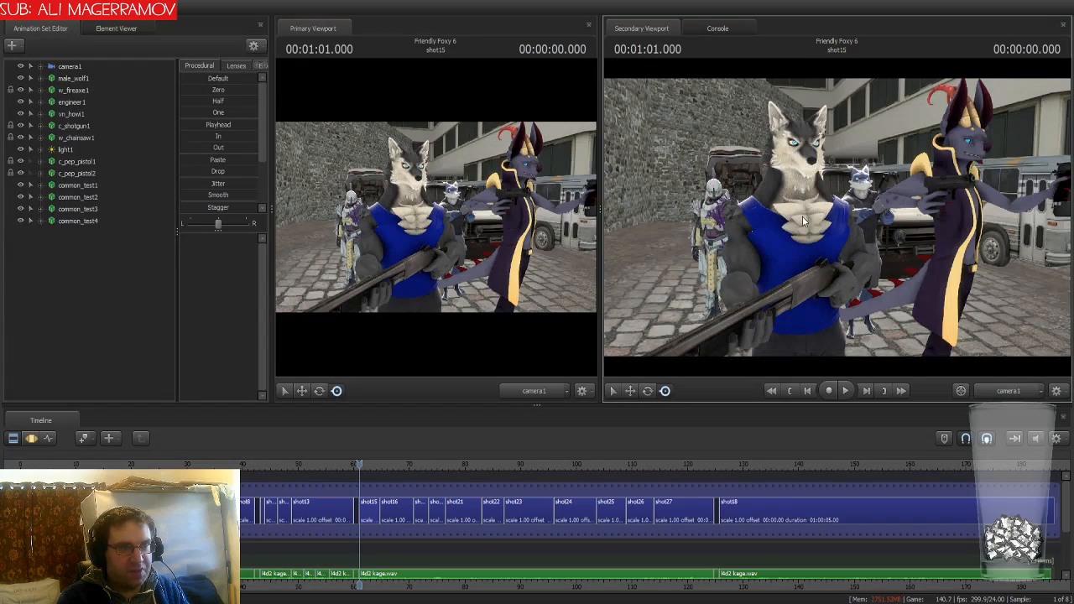
Switch the secondary viewport to the Work Camera and look over the character and vehicle layout in shot15
{"action": "left_click", "coordinate": [997, 392]}
{"action": "left_click_drag", "start_coordinate": [982, 375], "coordinate": [915, 352]}
{"action": "key", "text": "w"}
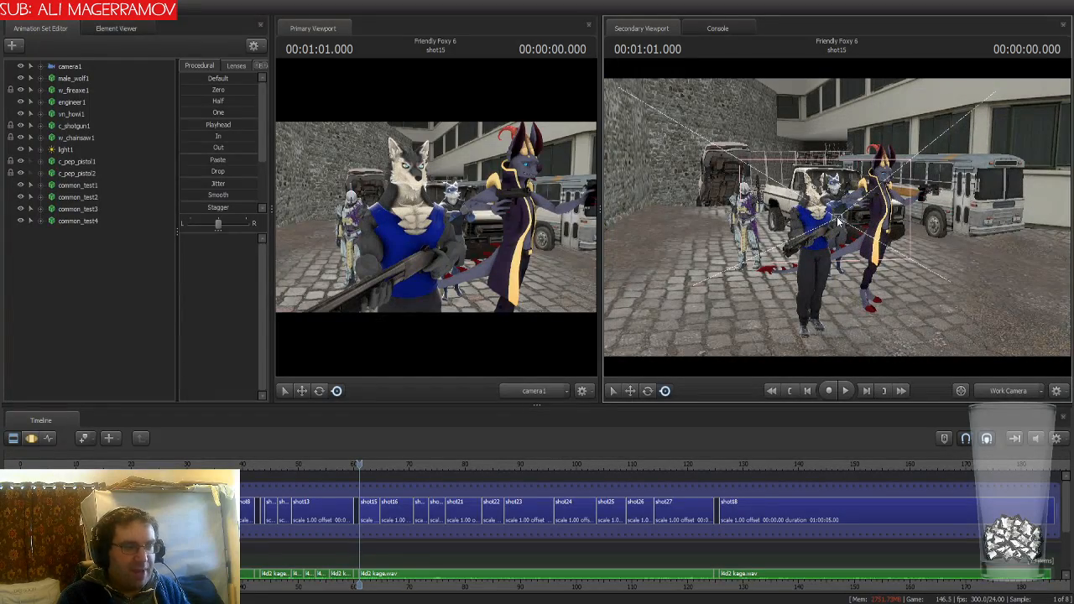
{"action": "mouse_move", "coordinate": [834, 225]}
{"action": "left_mouse_down"}
{"action": "mouse_move", "coordinate": [898, 230]}
{"action": "mouse_move", "coordinate": [838, 189]}
{"action": "mouse_move", "coordinate": [841, 176]}
{"action": "mouse_move", "coordinate": [839, 239]}
{"action": "mouse_move", "coordinate": [772, 233]}
{"action": "mouse_move", "coordinate": [838, 221]}
{"action": "left_mouse_up"}
{"action": "key", "text": "w"}
{"action": "key", "text": "w"}
{"action": "key", "text": "s"}
{"action": "key", "text": "w"}
{"action": "key", "text": "s"}
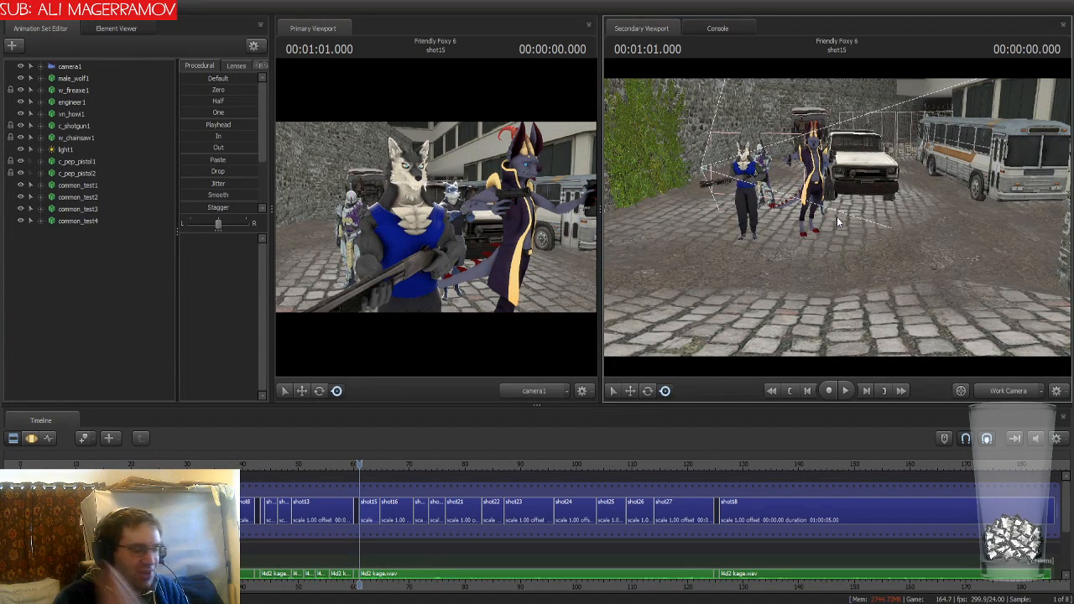
Go to the start of shot16 and select that shot in the timeline
{"action": "key", "text": "Down"}
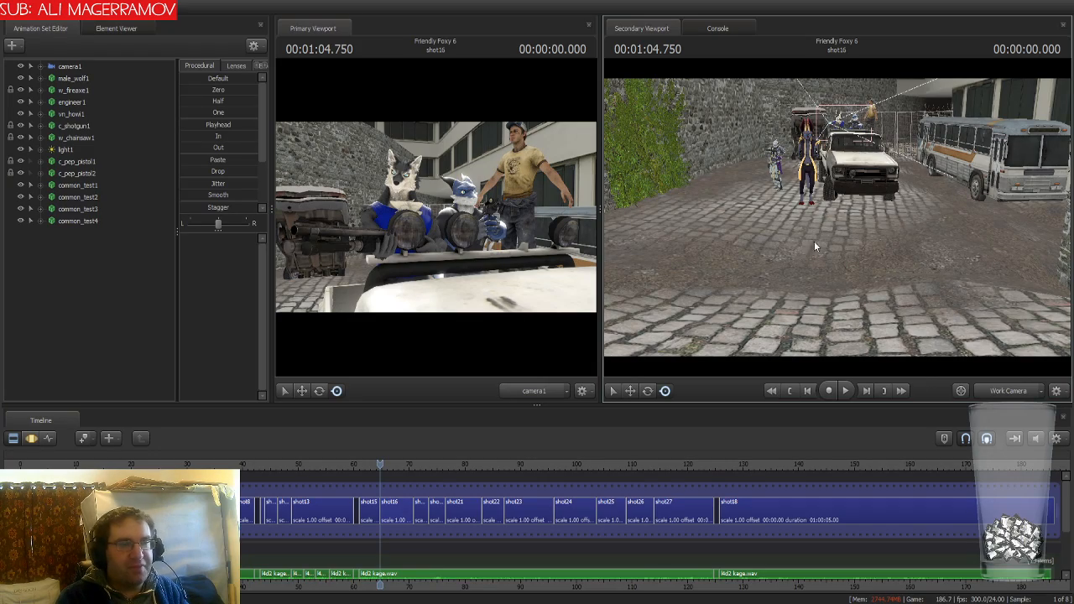
{"action": "left_click_drag", "start_coordinate": [814, 241], "coordinate": [836, 216]}
{"action": "key", "text": "w"}
{"action": "key", "text": "w"}
{"action": "key", "text": "w"}
{"action": "key", "text": "w"}
{"action": "left_click", "coordinate": [393, 515]}
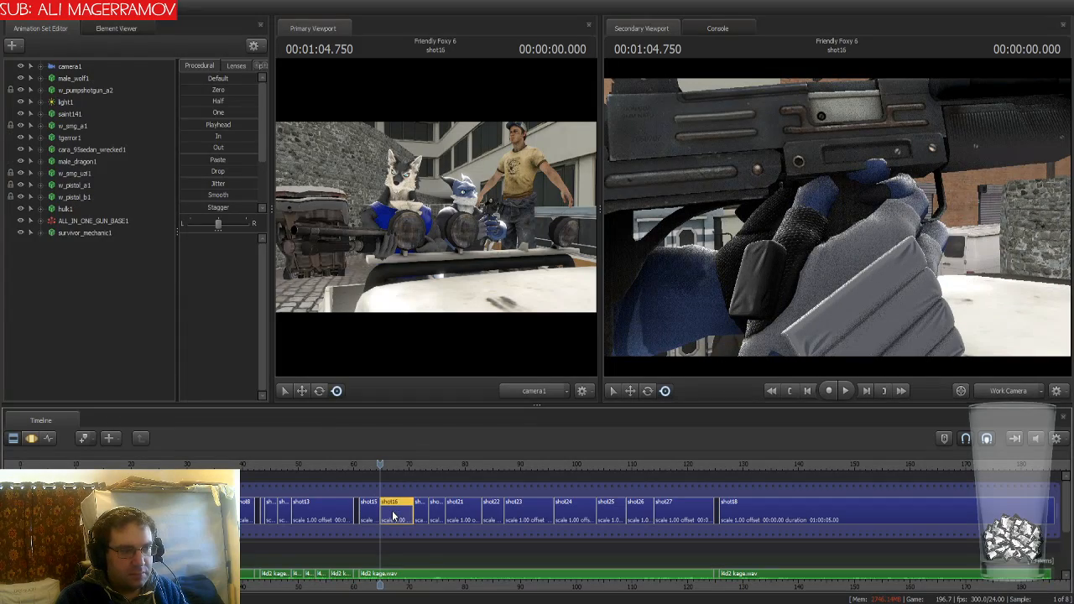
Examine the characters around the pickup truck from the work camera, comparing shot16 with shot19
{"action": "key", "text": "s"}
{"action": "left_click_drag", "start_coordinate": [927, 282], "coordinate": [898, 289]}
{"action": "key", "text": "d"}
{"action": "left_click_drag", "start_coordinate": [837, 217], "coordinate": [818, 218]}
{"action": "key", "text": "s"}
{"action": "key", "text": "Down"}
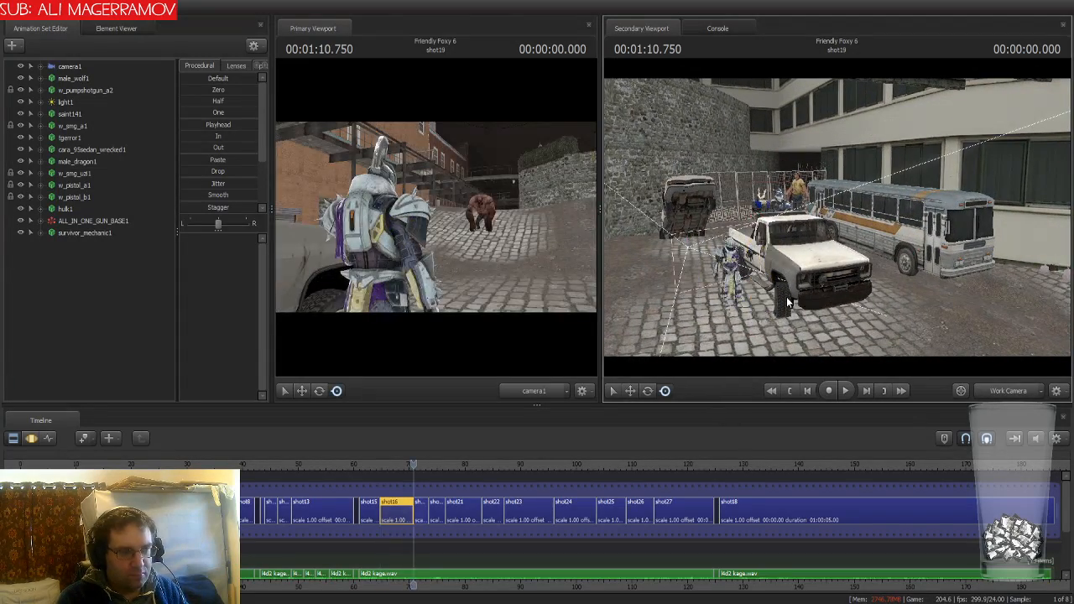
{"action": "key", "text": "Up"}
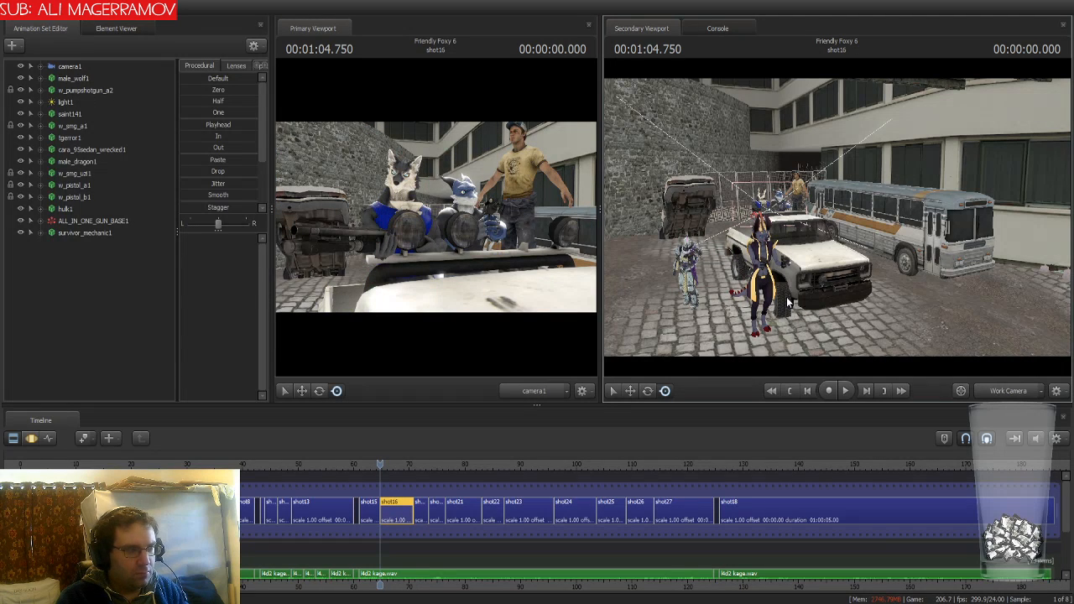
Select the horned, dark-coated character's model in the Motion Editor and set the time selection to span shot16
{"action": "left_click", "coordinate": [75, 141]}
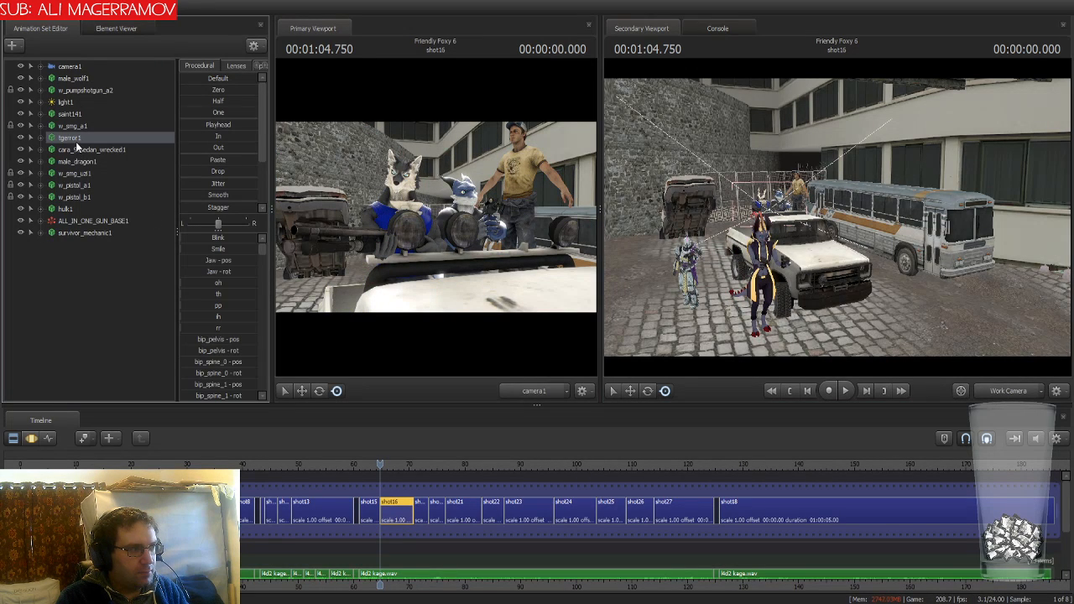
{"action": "left_click", "coordinate": [31, 439]}
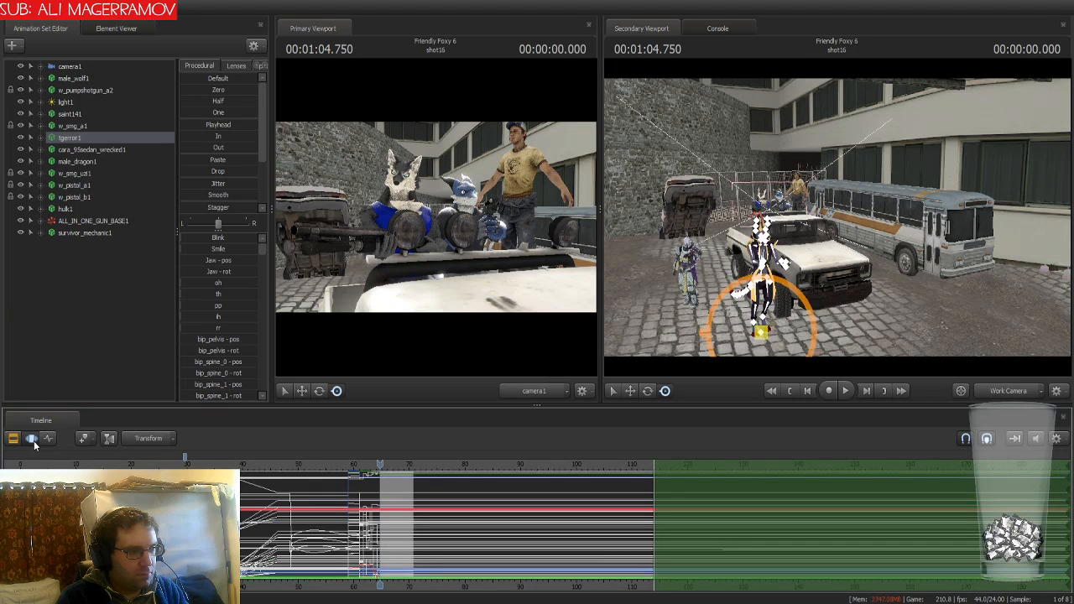
{"action": "scroll", "coordinate": [416, 498], "scroll_direction": "up", "scroll_amount": 5}
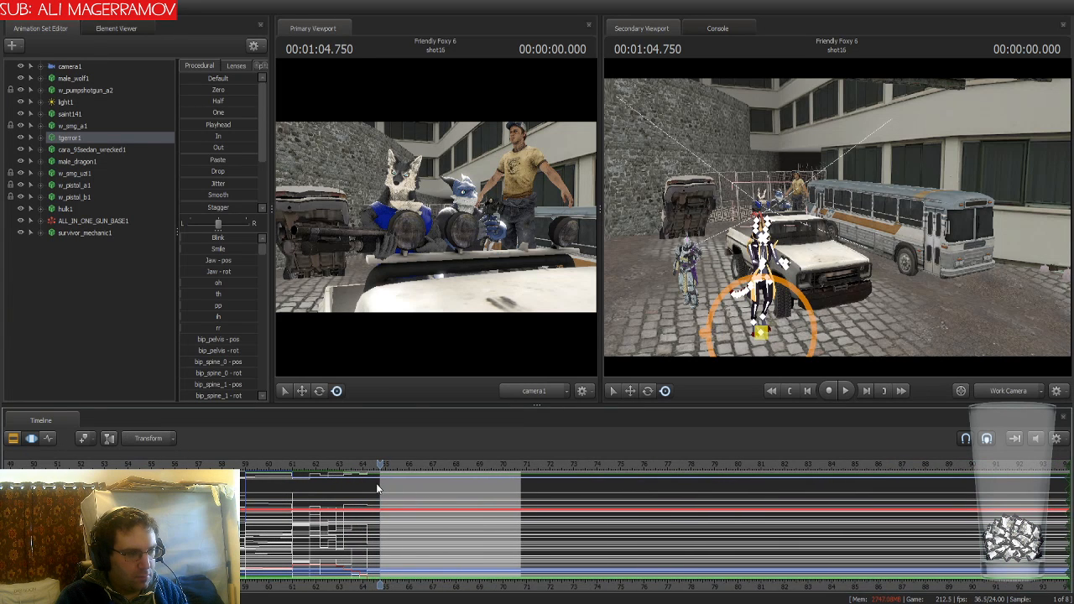
{"action": "left_click_drag", "start_coordinate": [378, 489], "coordinate": [521, 498]}
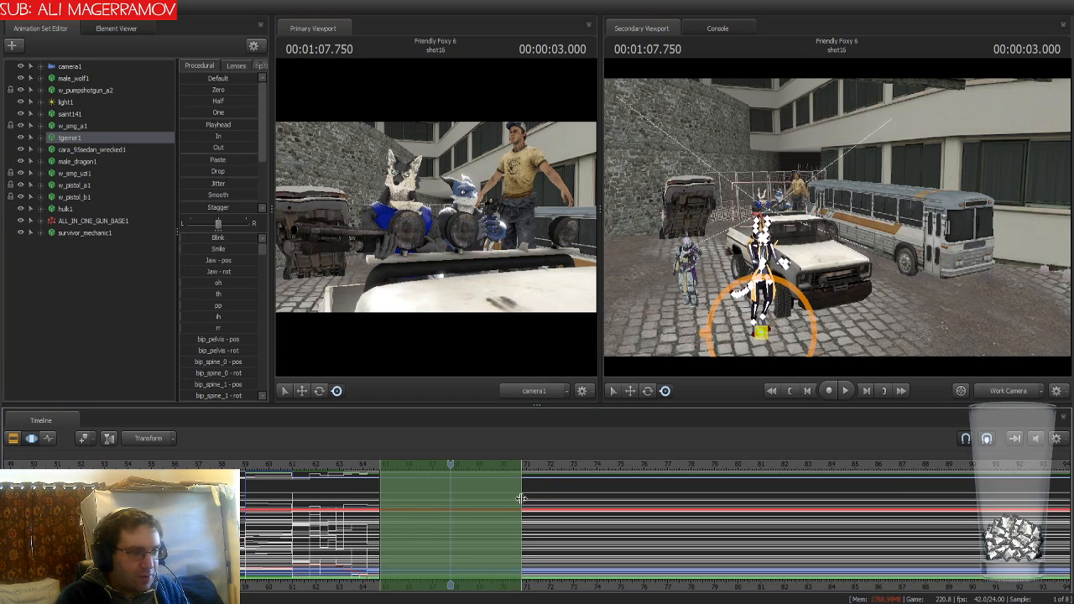
{"action": "scroll", "coordinate": [521, 499], "scroll_direction": "up", "scroll_amount": 5}
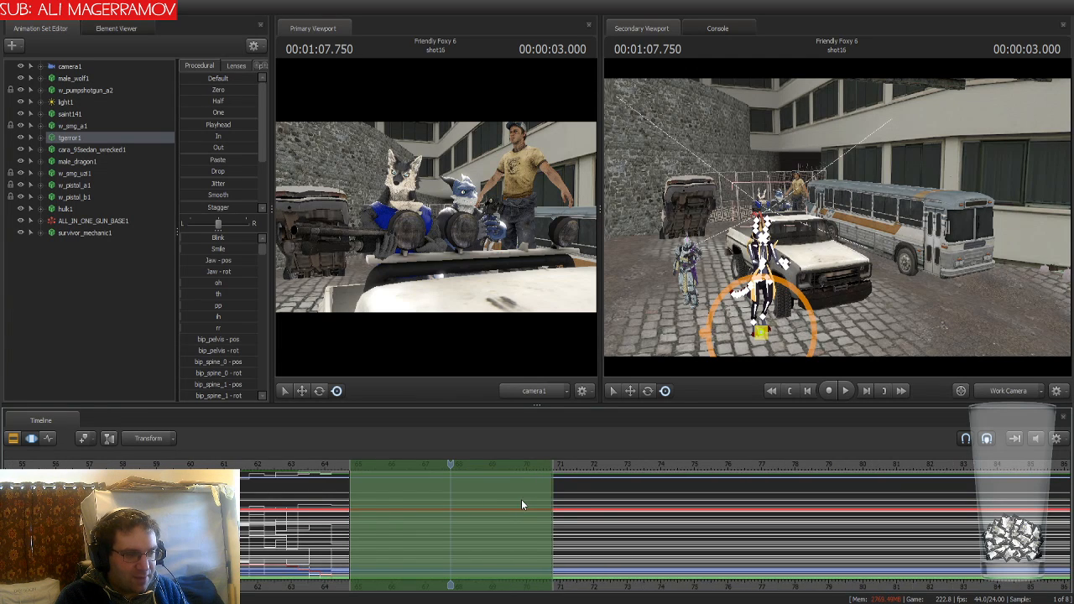
{"action": "scroll", "coordinate": [530, 497], "scroll_direction": "up", "scroll_amount": 1}
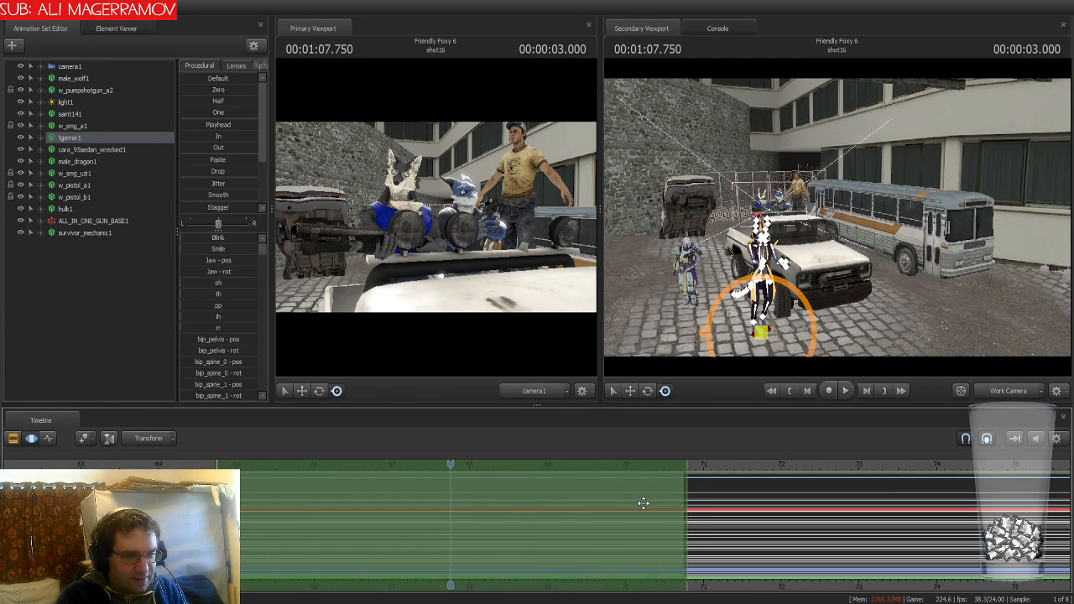
{"action": "left_click_drag", "start_coordinate": [687, 493], "coordinate": [684, 493]}
Move the horned character from the street up into the pickup truck's bed, behind the wolf gunner
{"action": "left_click_drag", "start_coordinate": [664, 275], "coordinate": [839, 222]}
{"action": "key", "text": "w"}
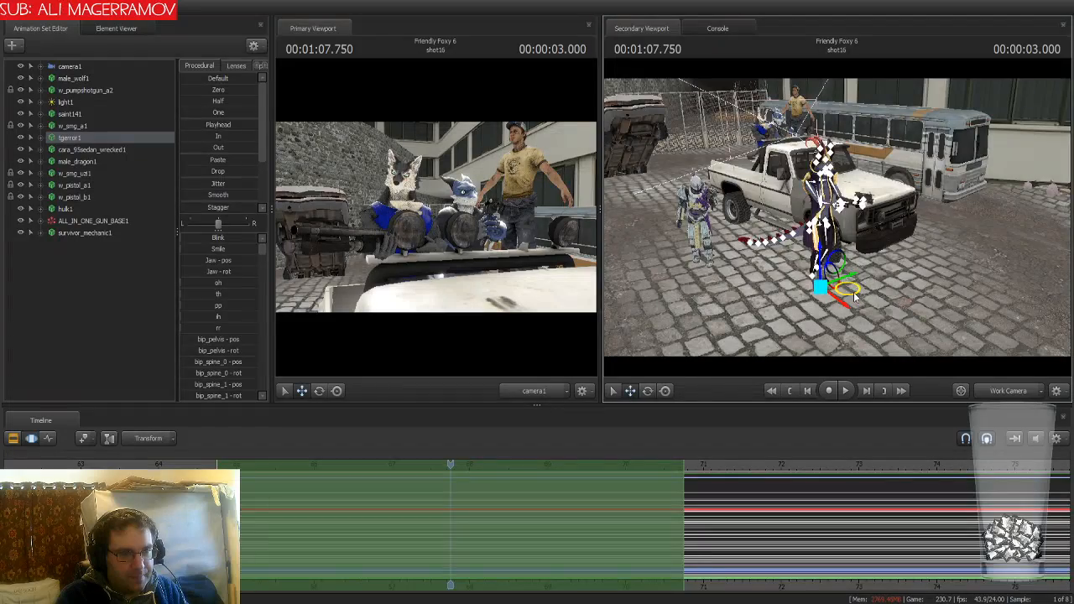
{"action": "left_click_drag", "start_coordinate": [854, 298], "coordinate": [823, 252]}
{"action": "left_click_drag", "start_coordinate": [746, 319], "coordinate": [736, 201]}
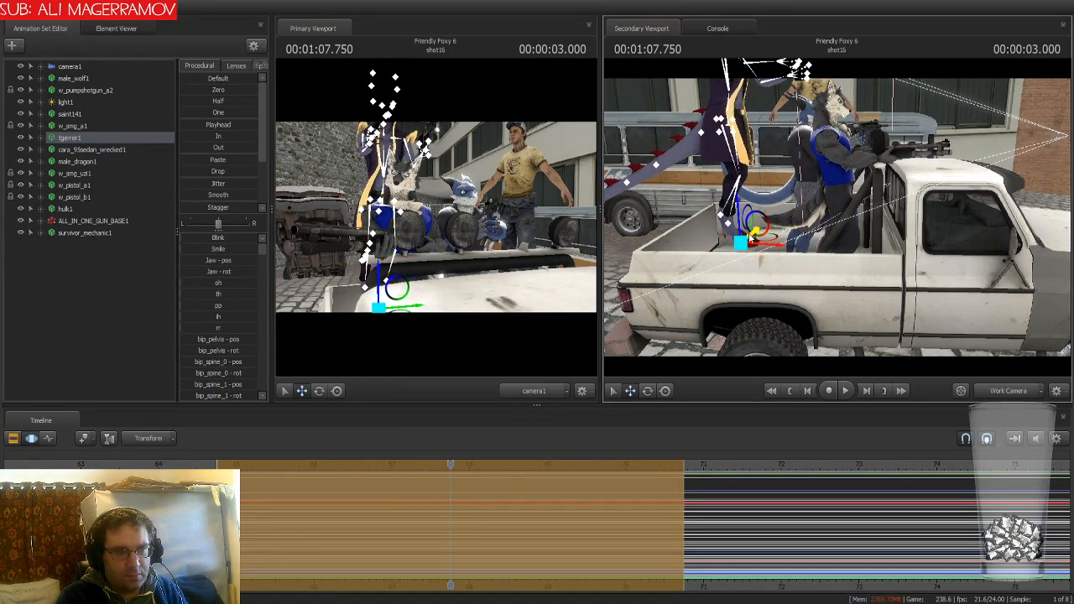
{"action": "left_click_drag", "start_coordinate": [837, 272], "coordinate": [720, 228]}
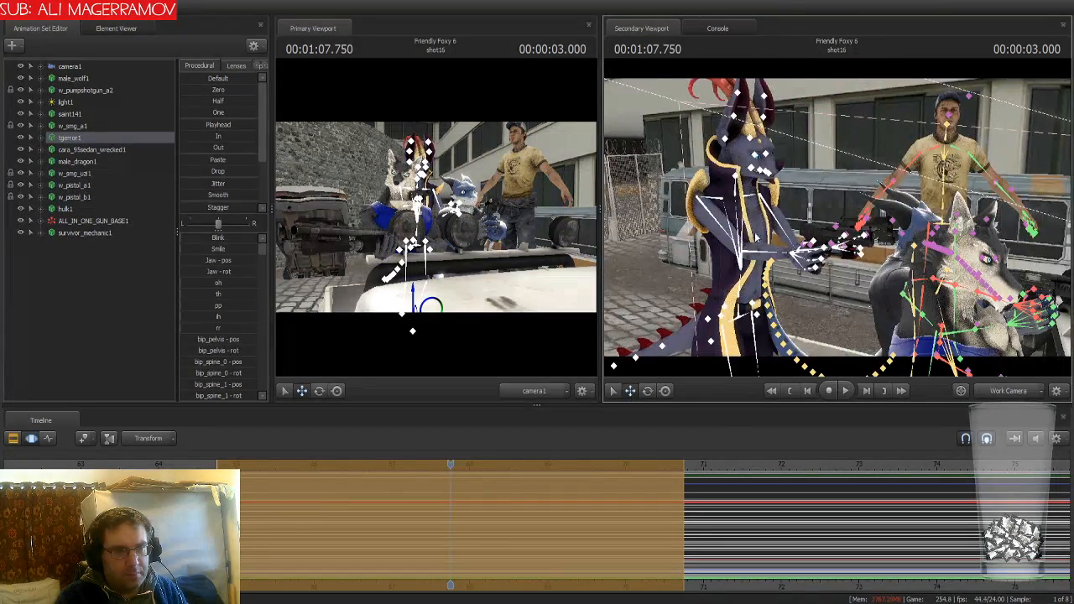
Rotate the horned character's right upper arm and left lower arm to raise both hands with the pistols pointing upward
{"action": "left_click", "coordinate": [720, 228]}
{"action": "key", "text": "e"}
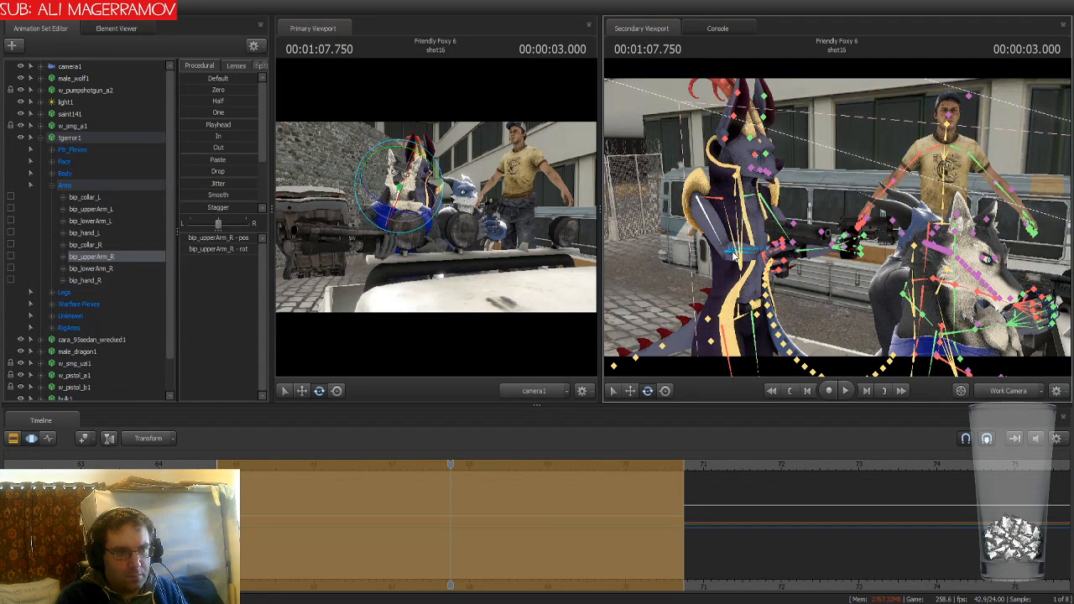
{"action": "left_click", "coordinate": [734, 256]}
{"action": "left_click_drag", "start_coordinate": [735, 256], "coordinate": [715, 225]}
{"action": "key", "text": "ctrl"}
{"action": "left_click", "coordinate": [802, 248]}
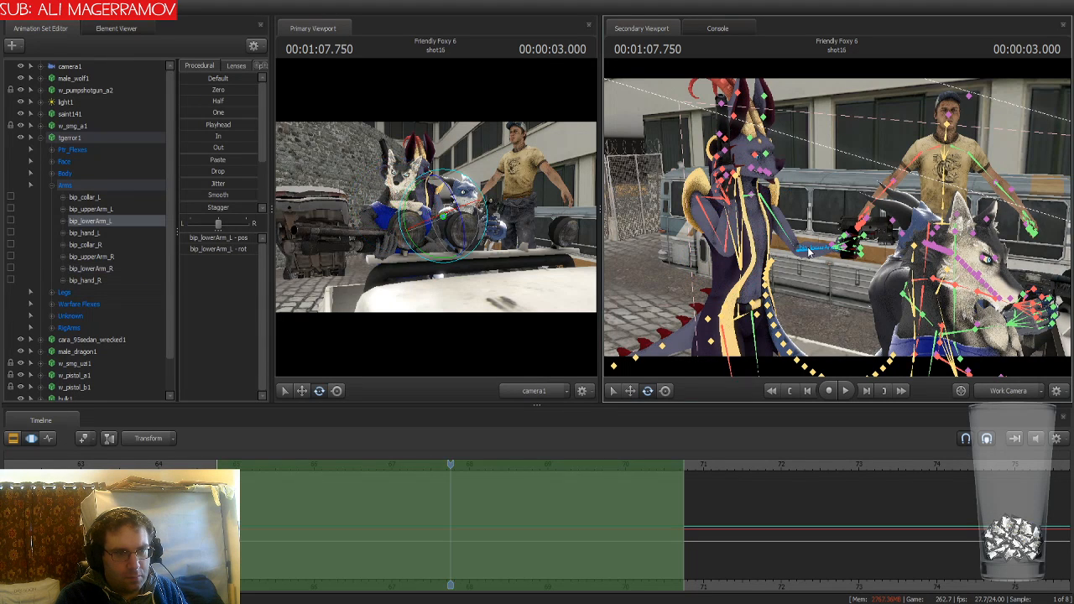
{"action": "left_click_drag", "start_coordinate": [808, 247], "coordinate": [785, 220]}
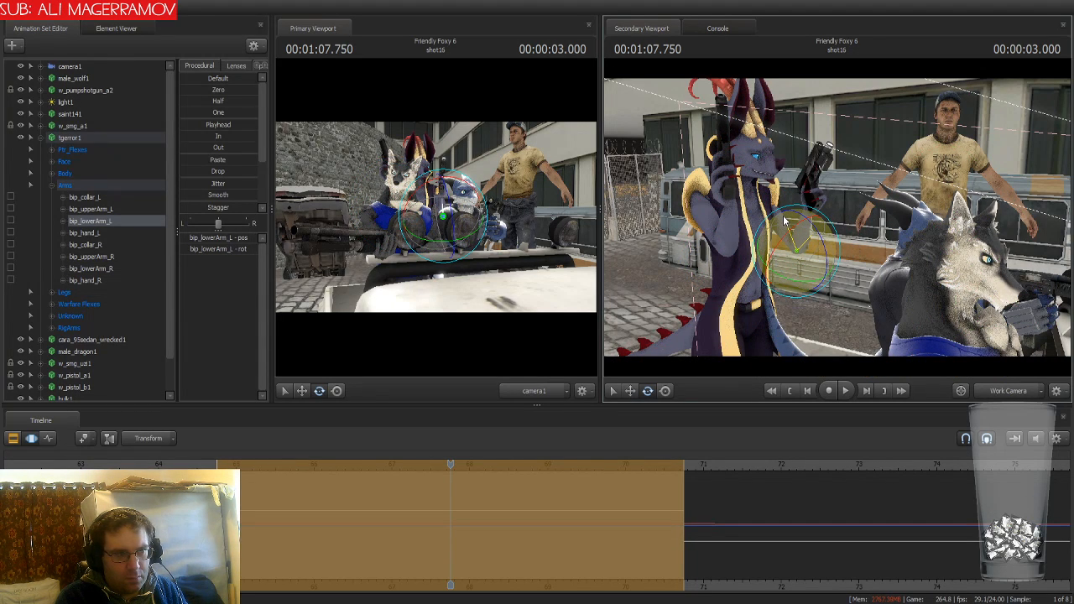
Select the wolf gunner's male_wolf1 model and shift it within the pickup truck's bed
{"action": "key", "text": "d"}
{"action": "left_click_drag", "start_coordinate": [897, 242], "coordinate": [837, 219]}
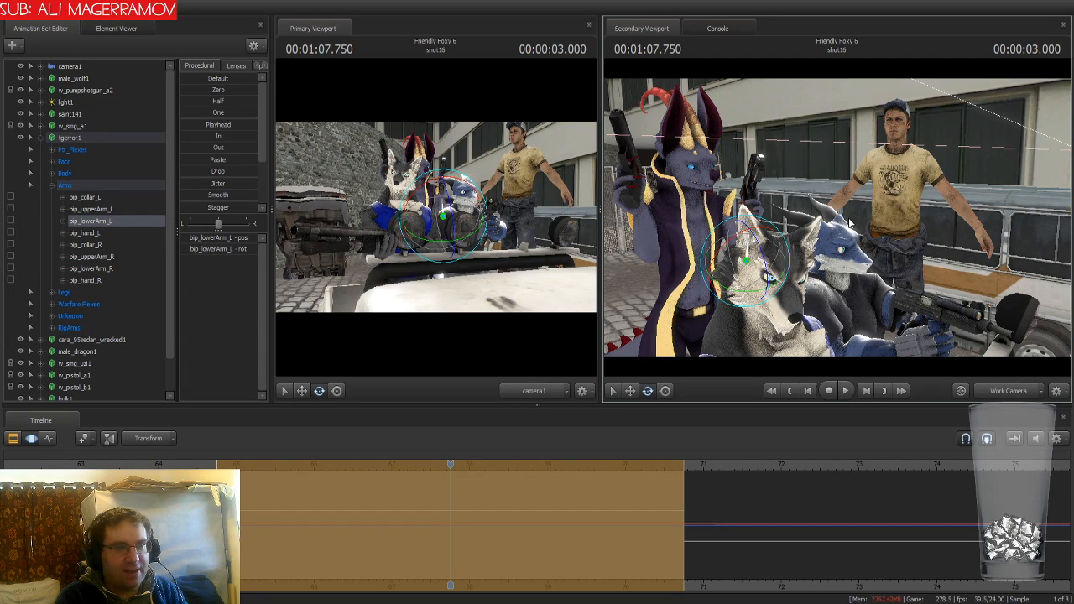
{"action": "key", "text": "w"}
{"action": "left_click_drag", "start_coordinate": [849, 223], "coordinate": [837, 265]}
{"action": "key", "text": "s"}
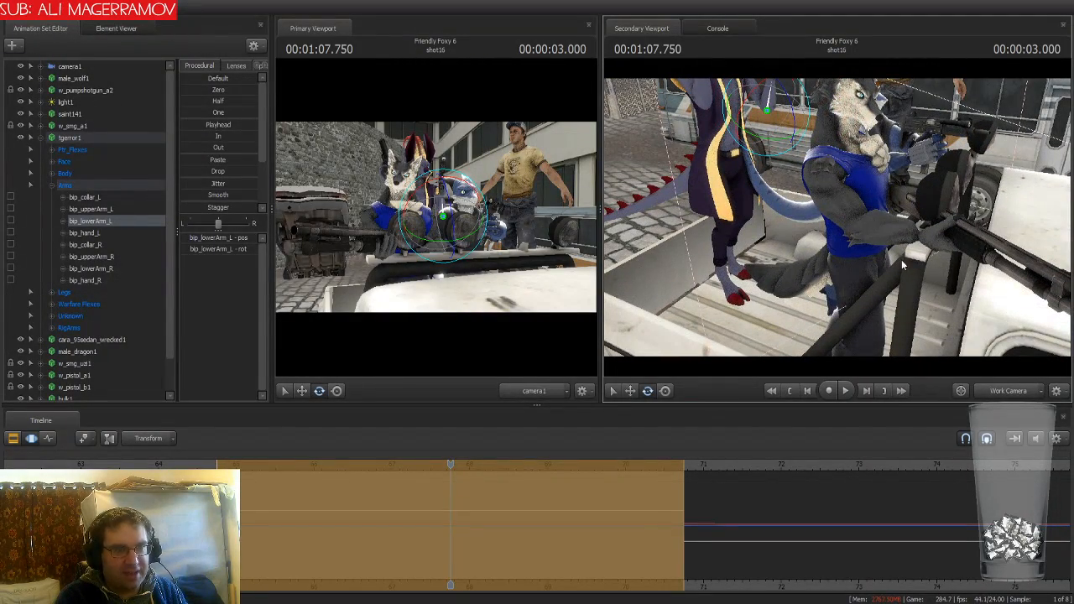
{"action": "left_click_drag", "start_coordinate": [904, 266], "coordinate": [838, 222]}
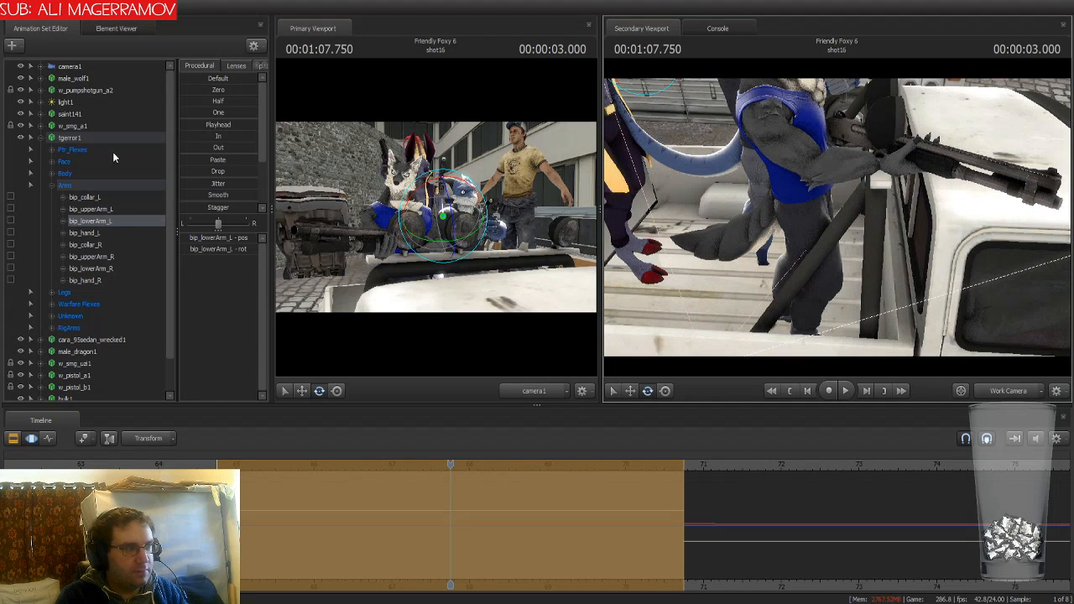
{"action": "left_click", "coordinate": [41, 138]}
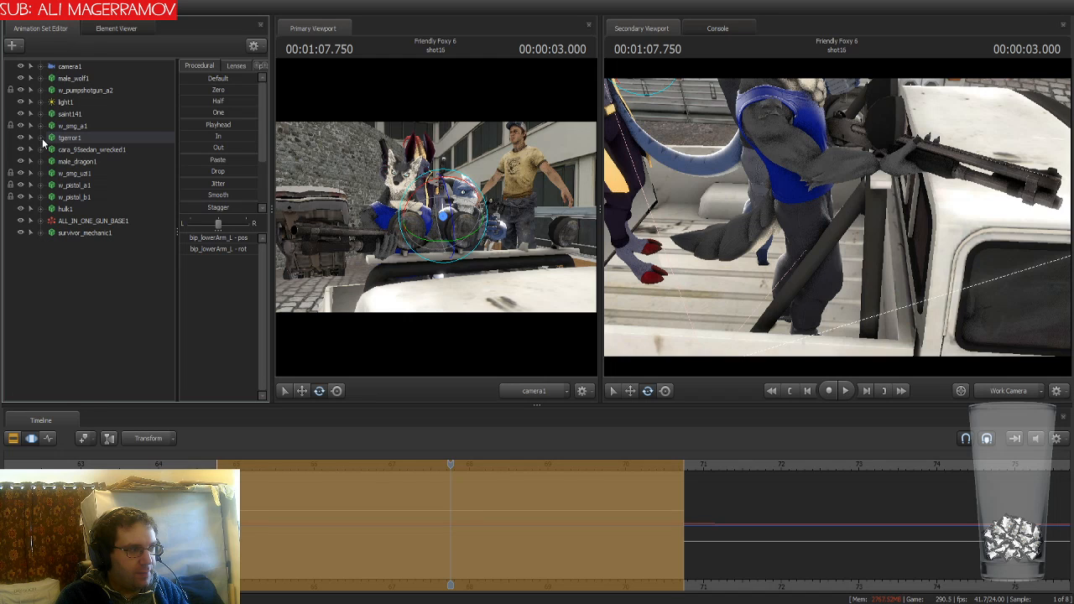
{"action": "left_click", "coordinate": [84, 78]}
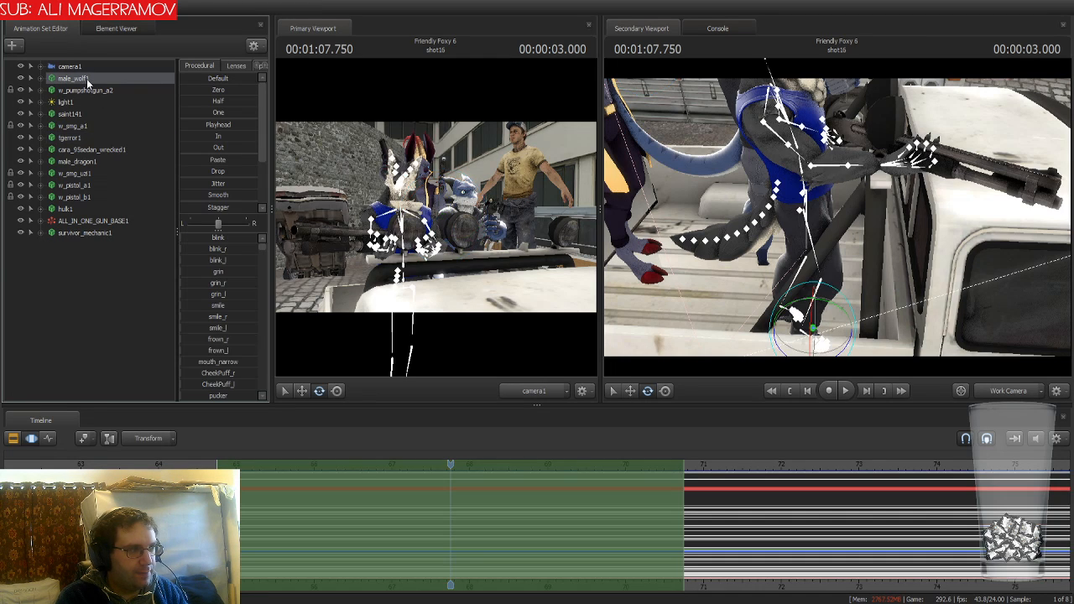
{"action": "key", "text": "w"}
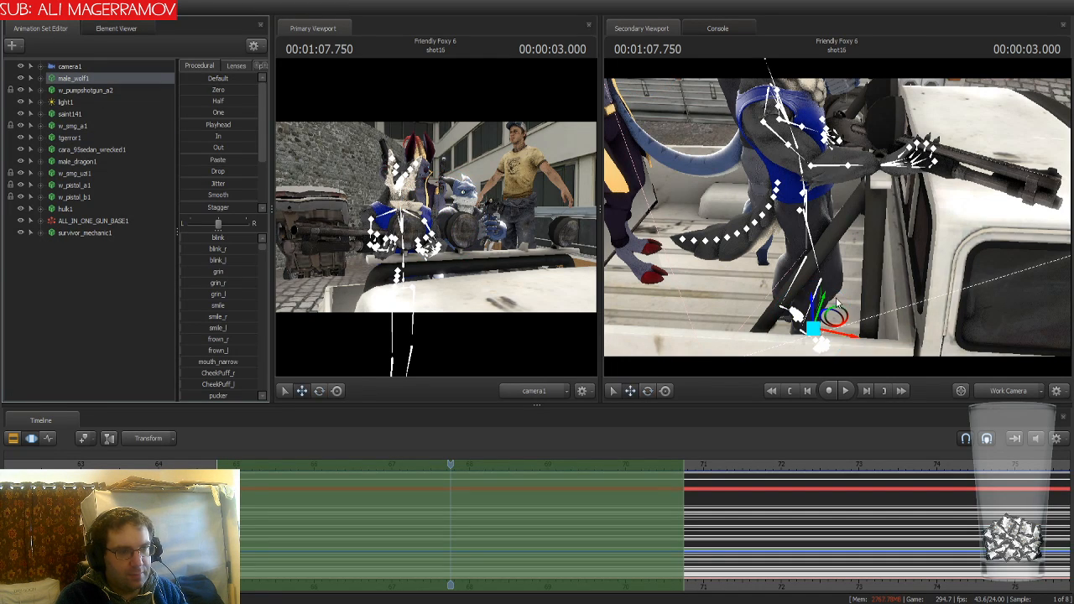
{"action": "left_click_drag", "start_coordinate": [835, 316], "coordinate": [705, 303]}
Turn the whole wolf model so its body angles sideways behind the roof light bar
{"action": "key", "text": "e"}
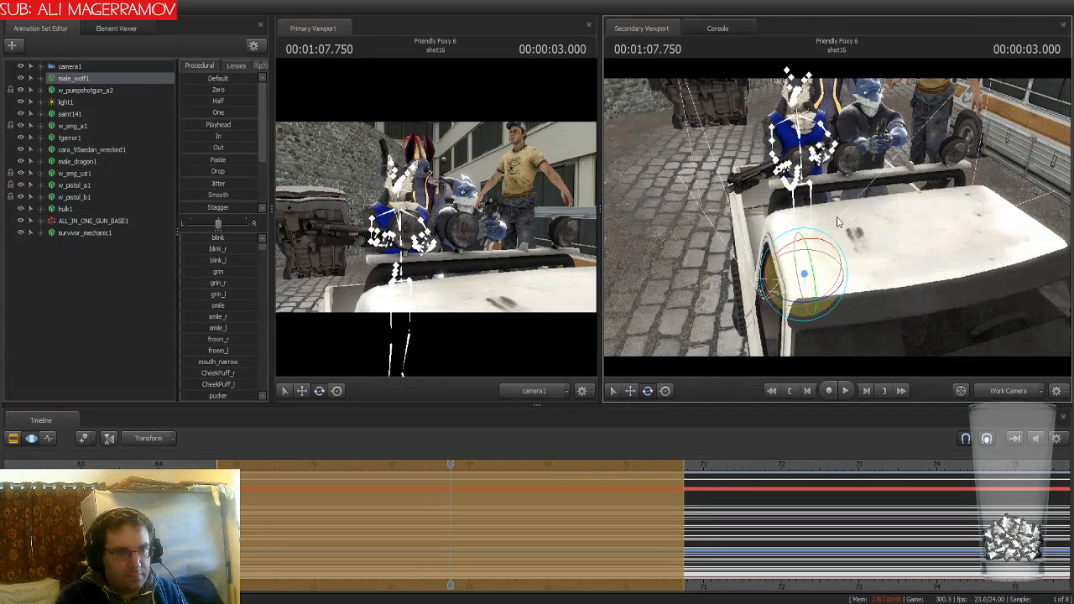
{"action": "left_click_drag", "start_coordinate": [831, 293], "coordinate": [847, 164]}
{"action": "key", "text": "w"}
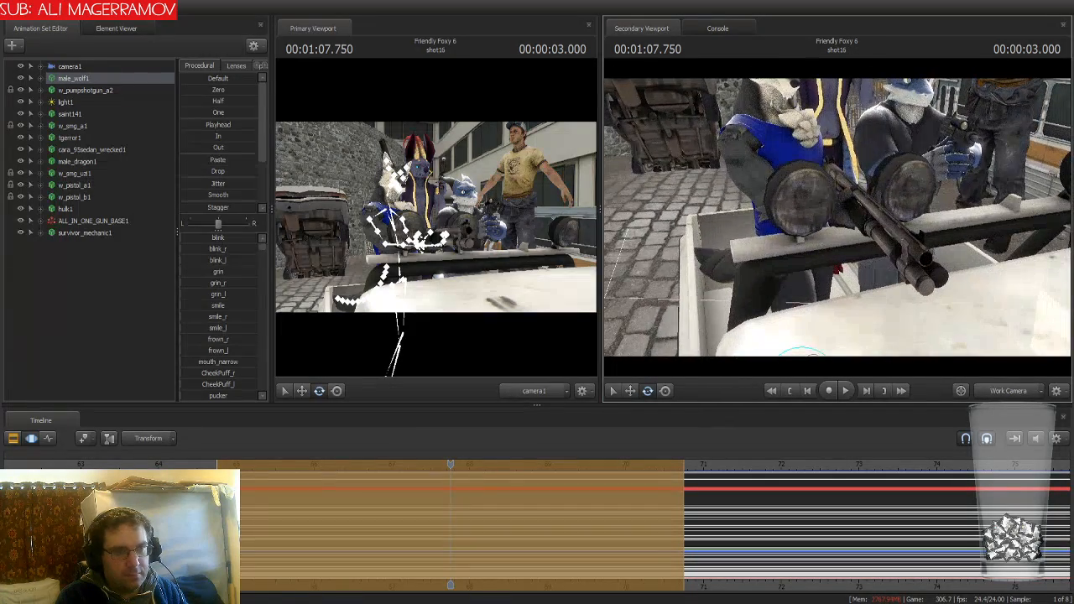
Rotate the wolf's right and left upper arms to swing the shotgun across the light bar, and play back shot16
{"action": "left_click", "coordinate": [807, 137]}
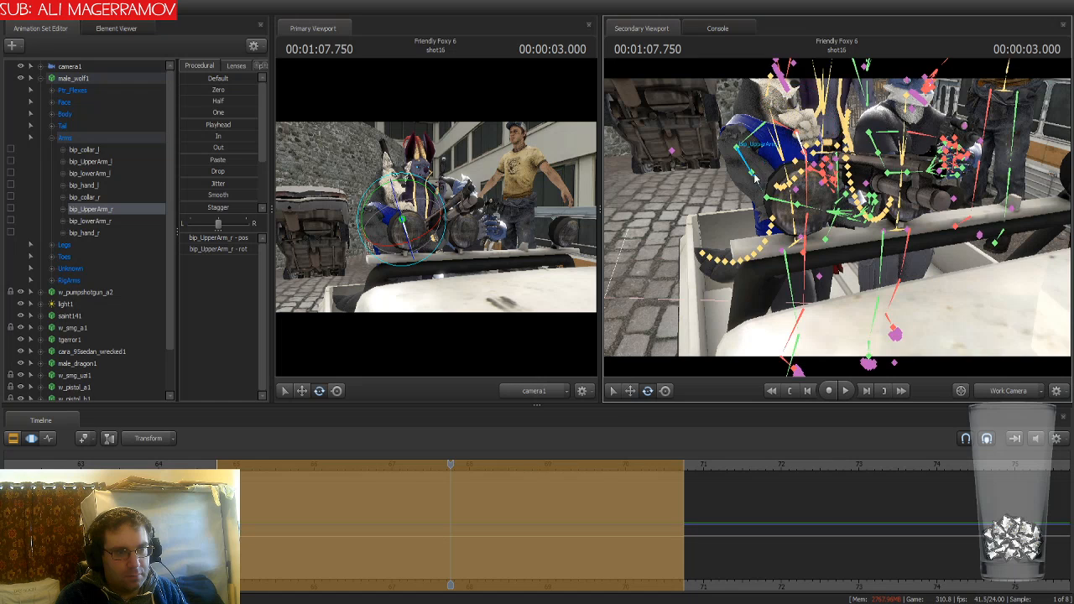
{"action": "left_click", "coordinate": [744, 170]}
{"action": "left_click_drag", "start_coordinate": [751, 150], "coordinate": [752, 147]}
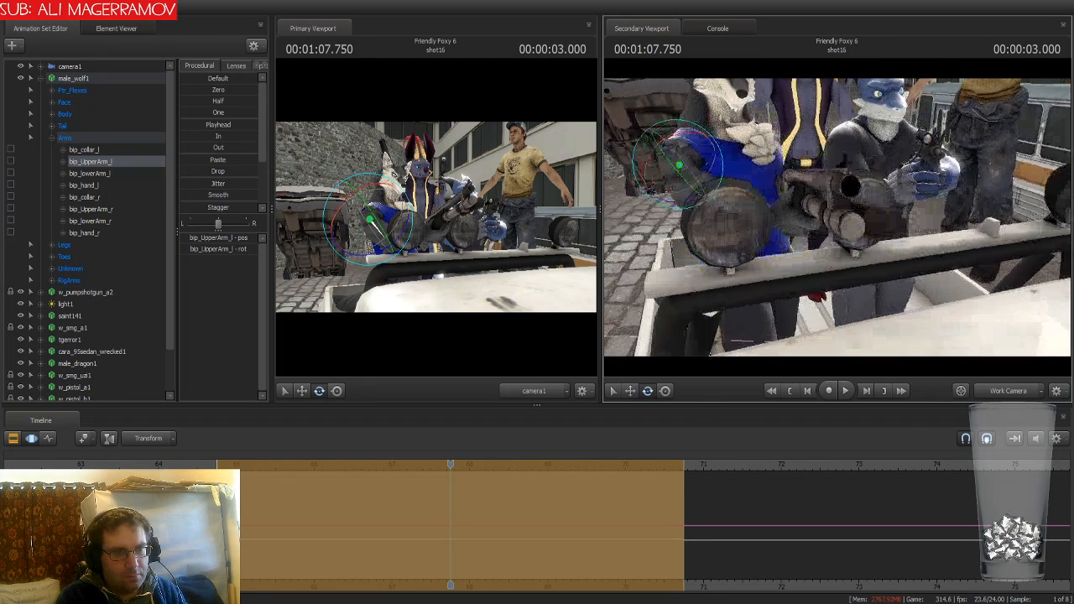
{"action": "key", "text": "space"}
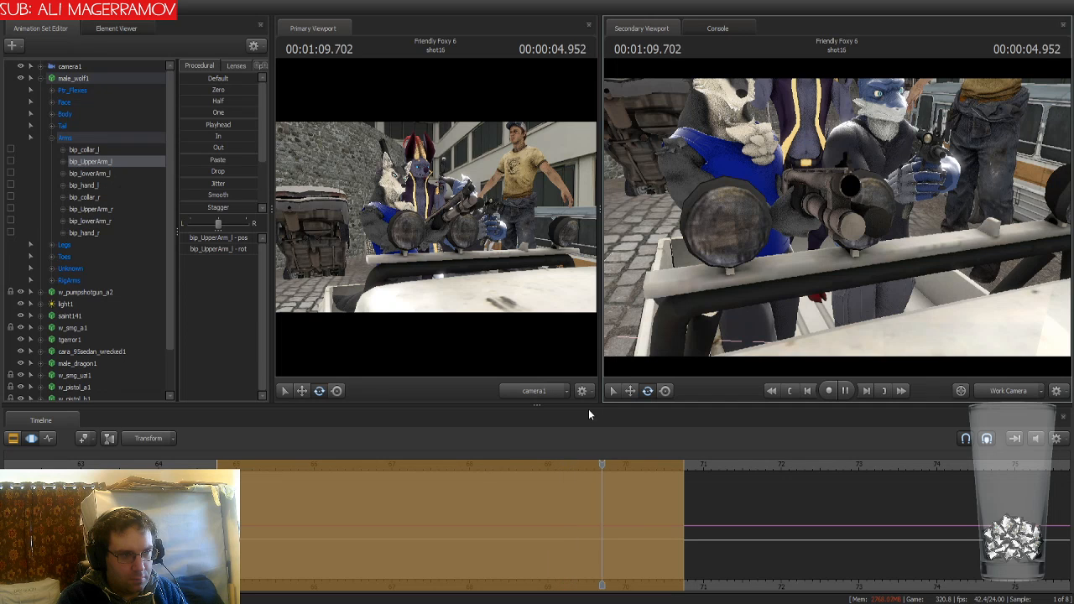
{"action": "key", "text": "space"}
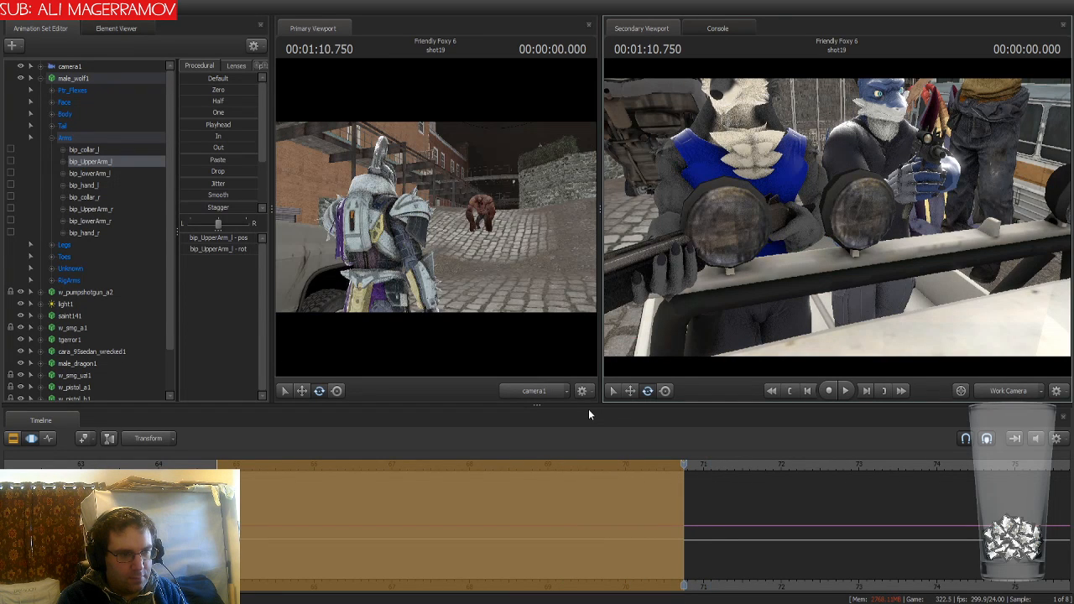
{"action": "key", "text": "ctrl"}
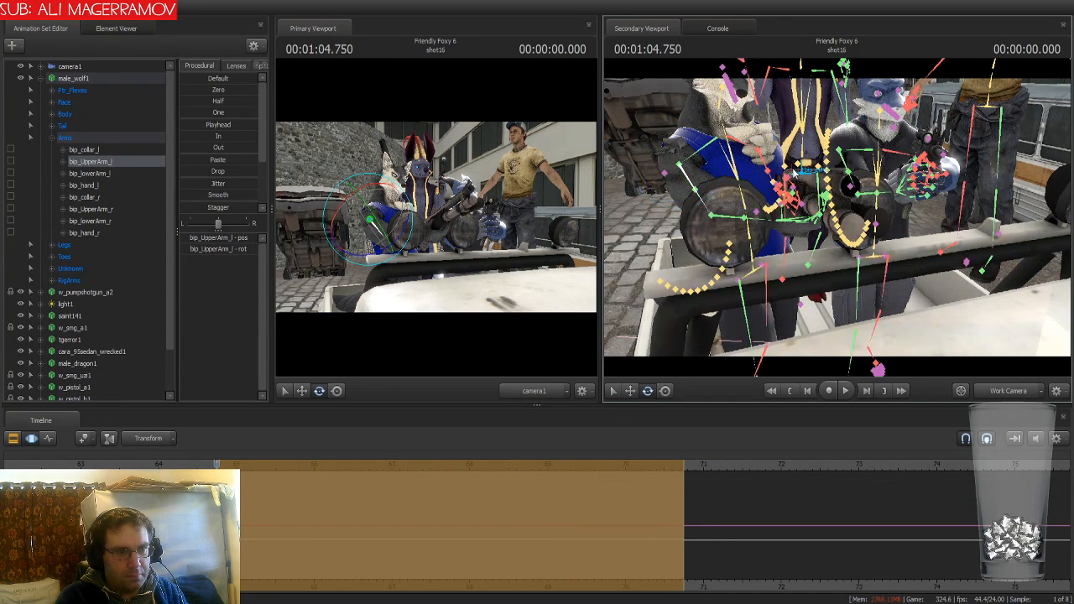
Refine the wolf's upper arm rotations so the shotgun points forward over the cab roof, and review shot16 in playback
{"action": "left_click", "coordinate": [765, 151], "text": "ctrl"}
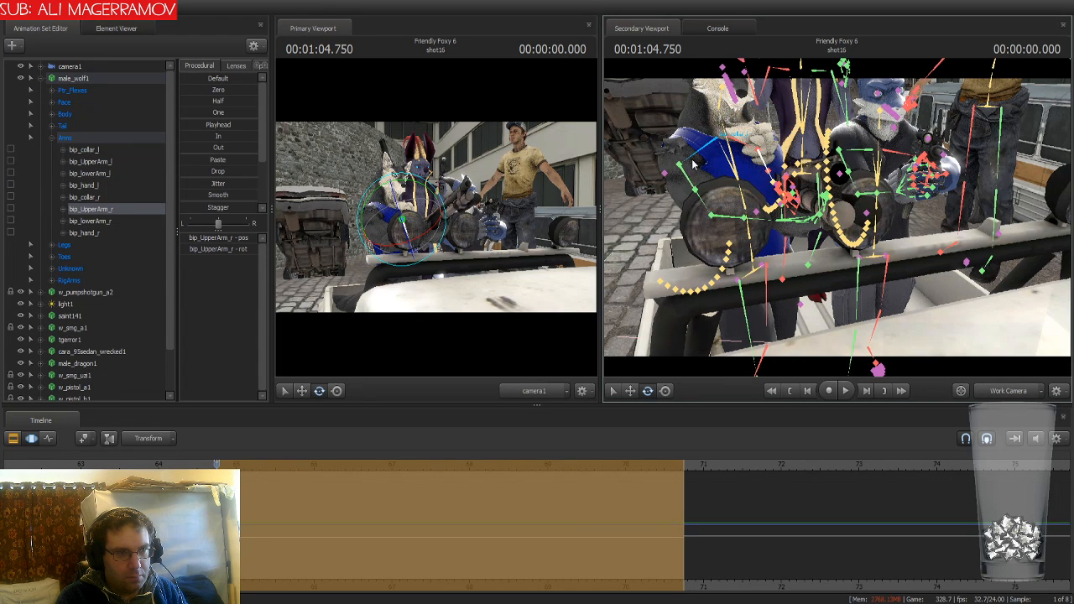
{"action": "left_click", "coordinate": [693, 169], "text": "ctrl"}
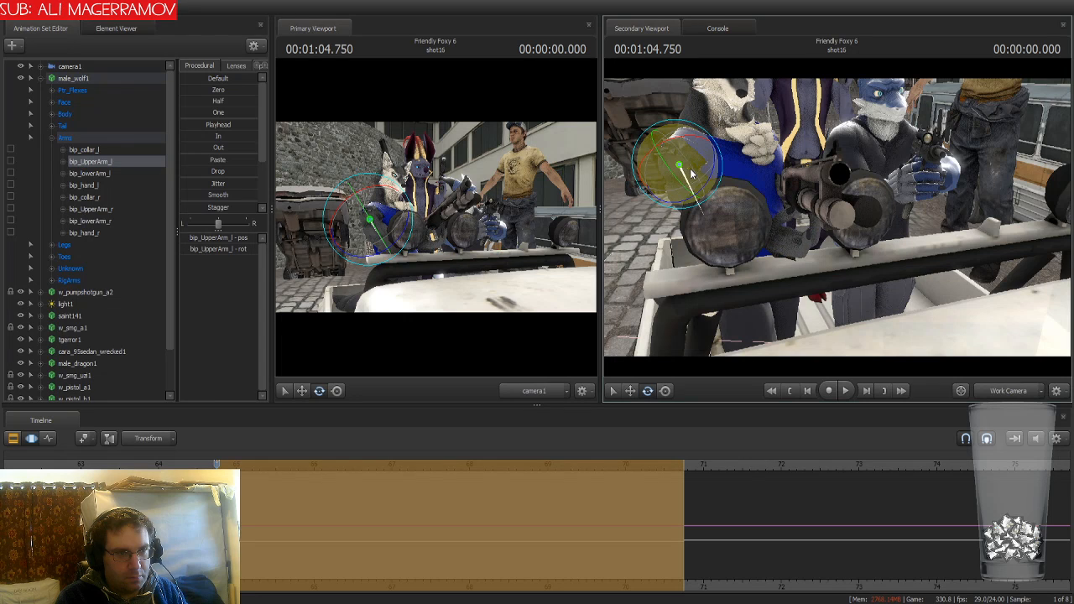
{"action": "key", "text": "ctrl"}
{"action": "left_click", "coordinate": [768, 165], "text": "ctrl"}
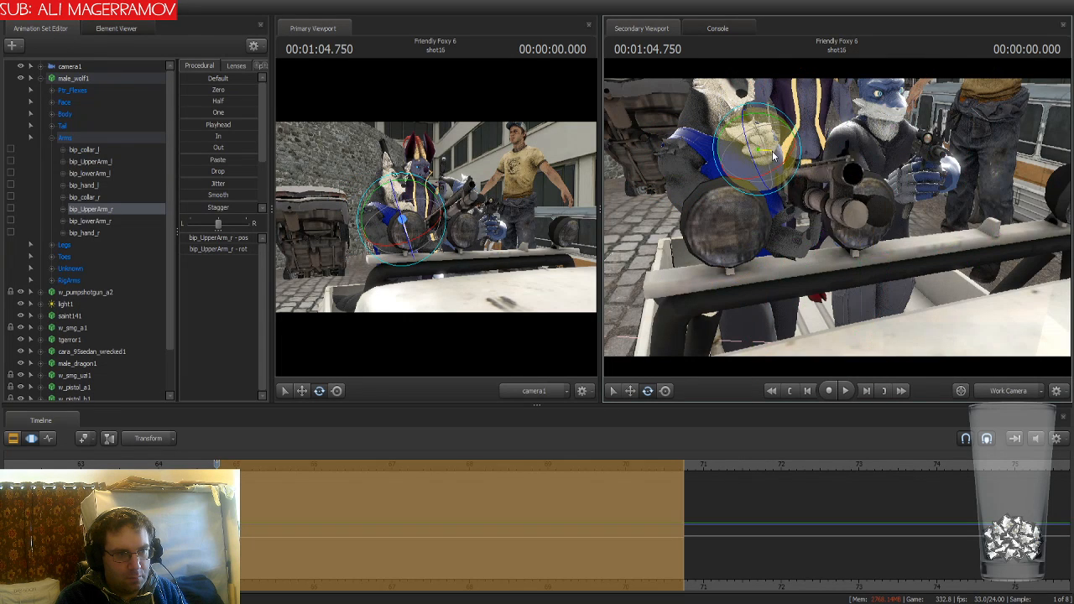
{"action": "left_click_drag", "start_coordinate": [771, 154], "coordinate": [771, 155]}
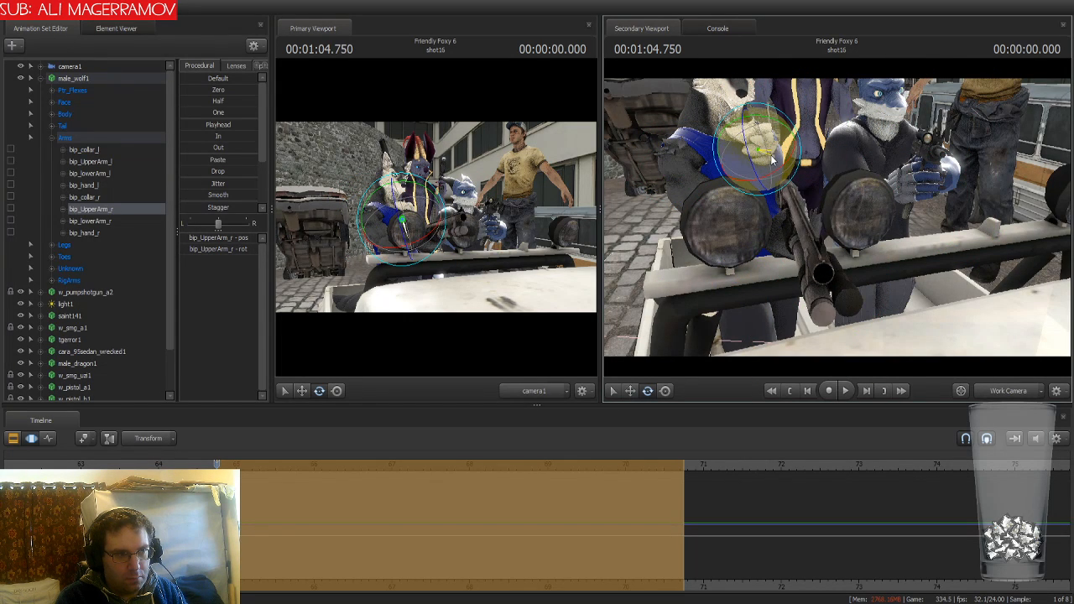
{"action": "left_click_drag", "start_coordinate": [740, 220], "coordinate": [766, 197]}
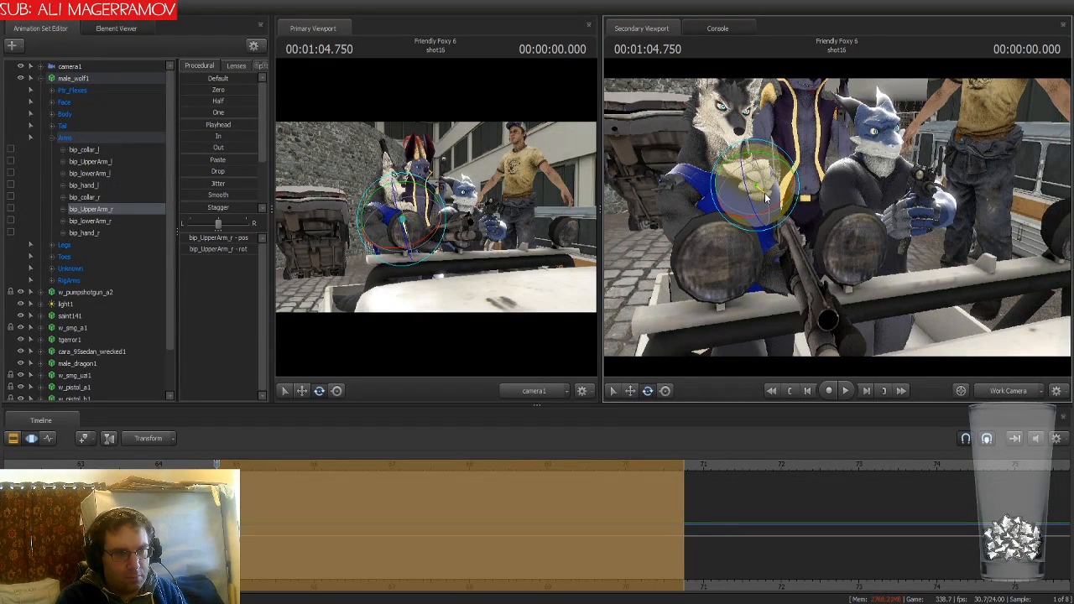
{"action": "key", "text": "space"}
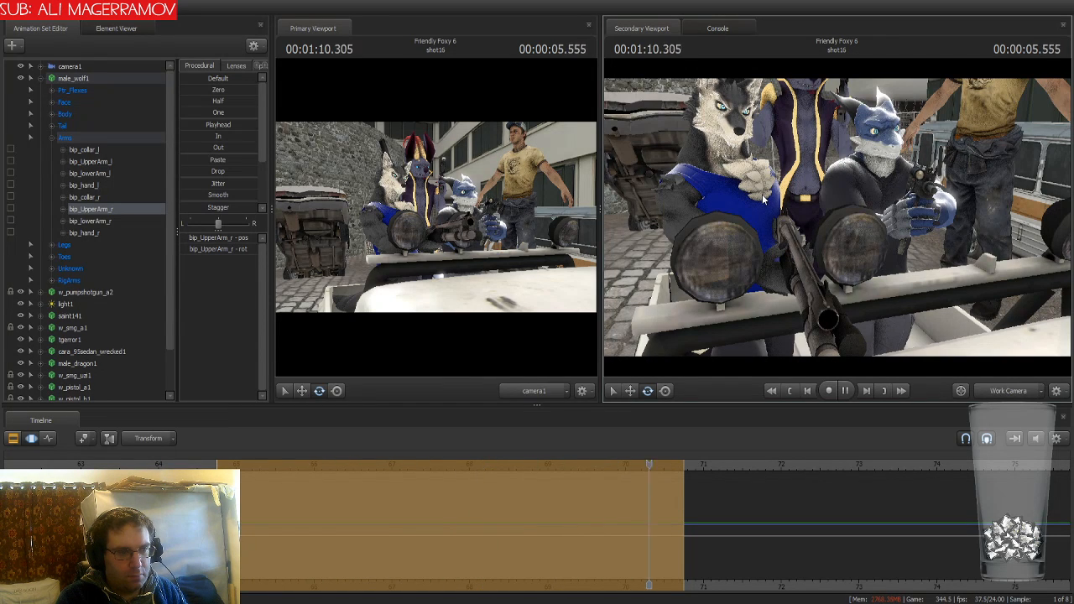
{"action": "key", "text": "space"}
{"action": "key", "text": "Up"}
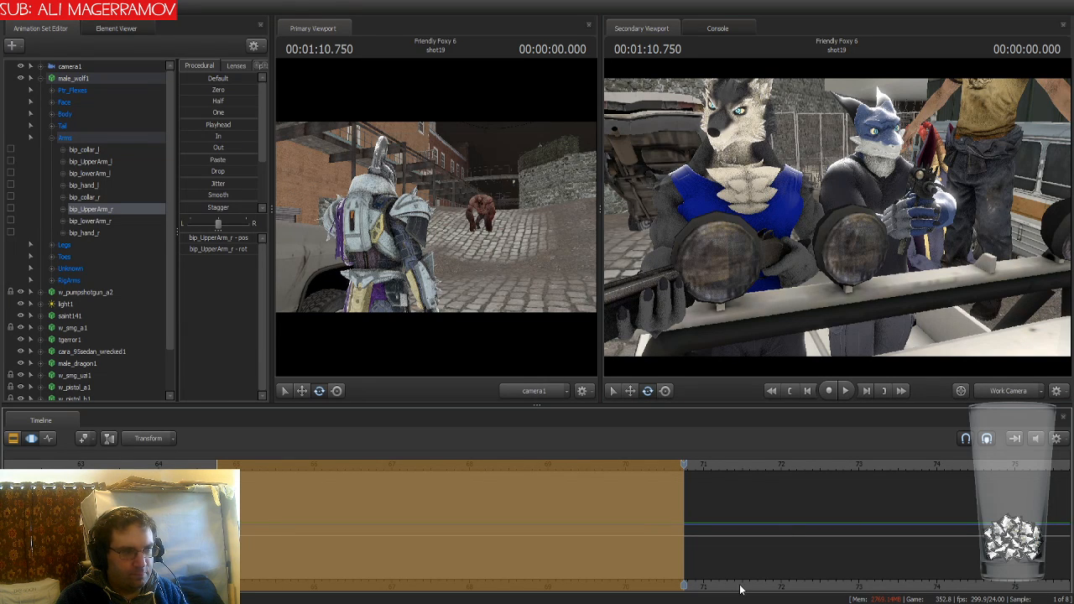
{"action": "scroll", "coordinate": [557, 545], "scroll_direction": "down", "scroll_amount": 2}
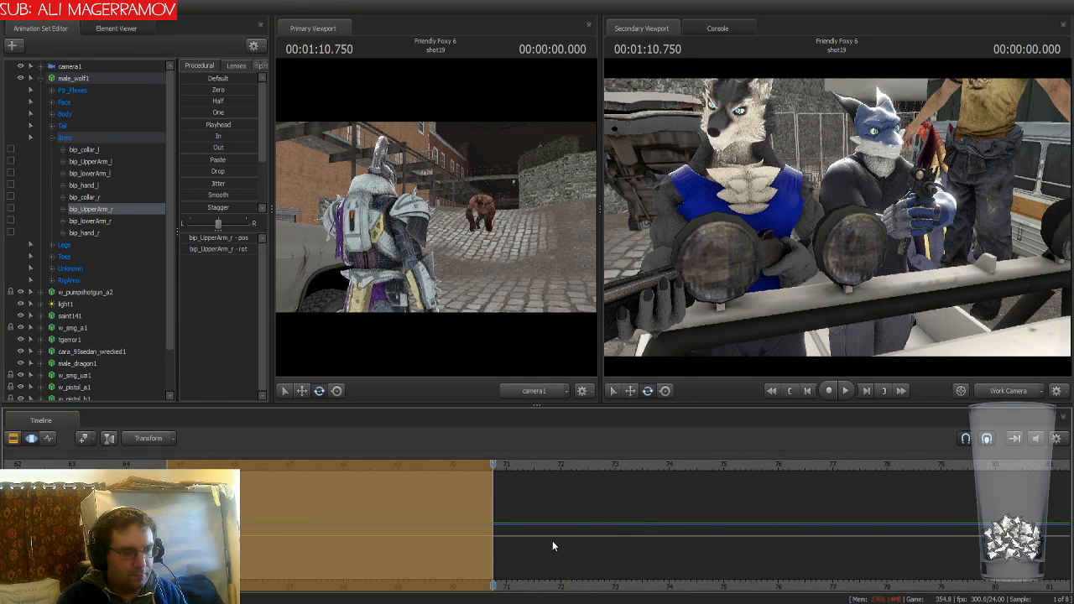
{"action": "key", "text": "Up"}
Move the survivor_mechanic1 model away from behind the truck to the open street beside it
{"action": "right_click_drag", "start_coordinate": [912, 319], "coordinate": [913, 319]}
{"action": "left_click", "coordinate": [38, 78]}
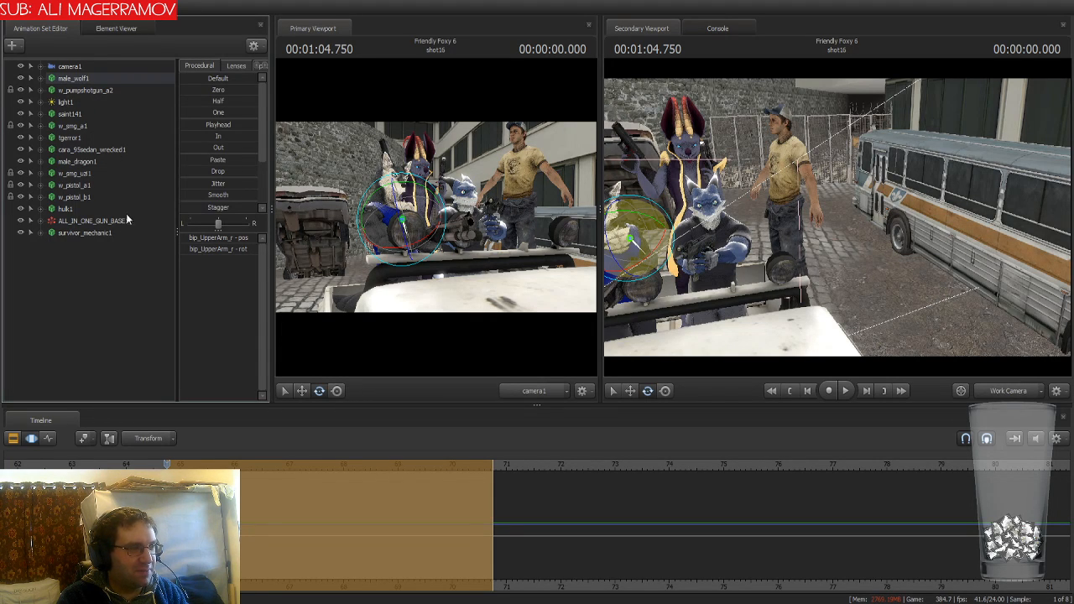
{"action": "left_click", "coordinate": [107, 233]}
{"action": "left_click_drag", "start_coordinate": [857, 309], "coordinate": [839, 223]}
{"action": "key", "text": "d"}
{"action": "key", "text": "a"}
{"action": "key", "text": "w"}
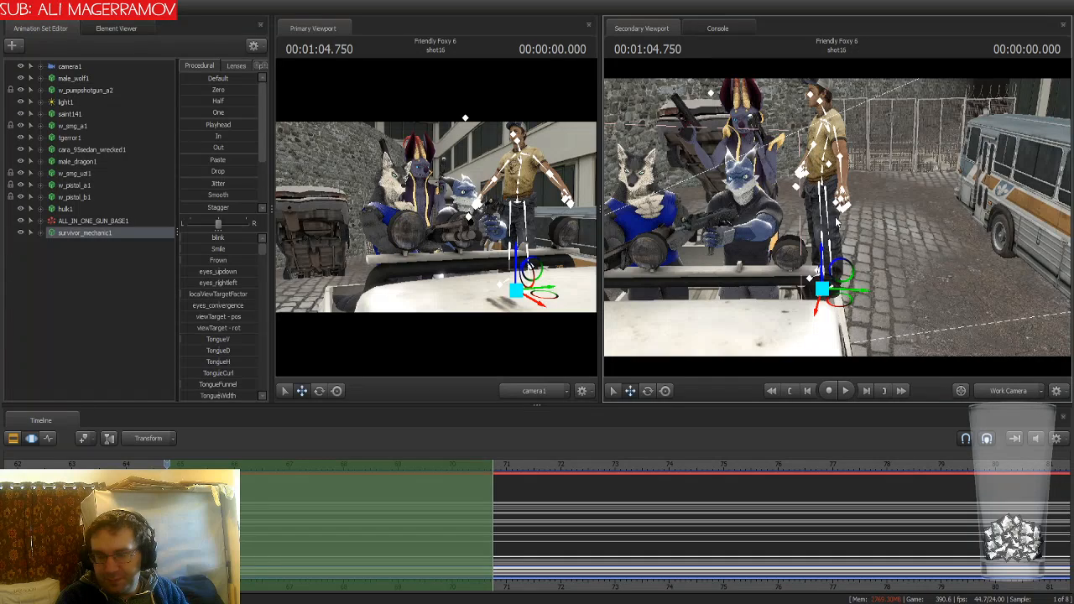
{"action": "left_click", "coordinate": [848, 302]}
{"action": "left_click_drag", "start_coordinate": [848, 304], "coordinate": [1038, 362]}
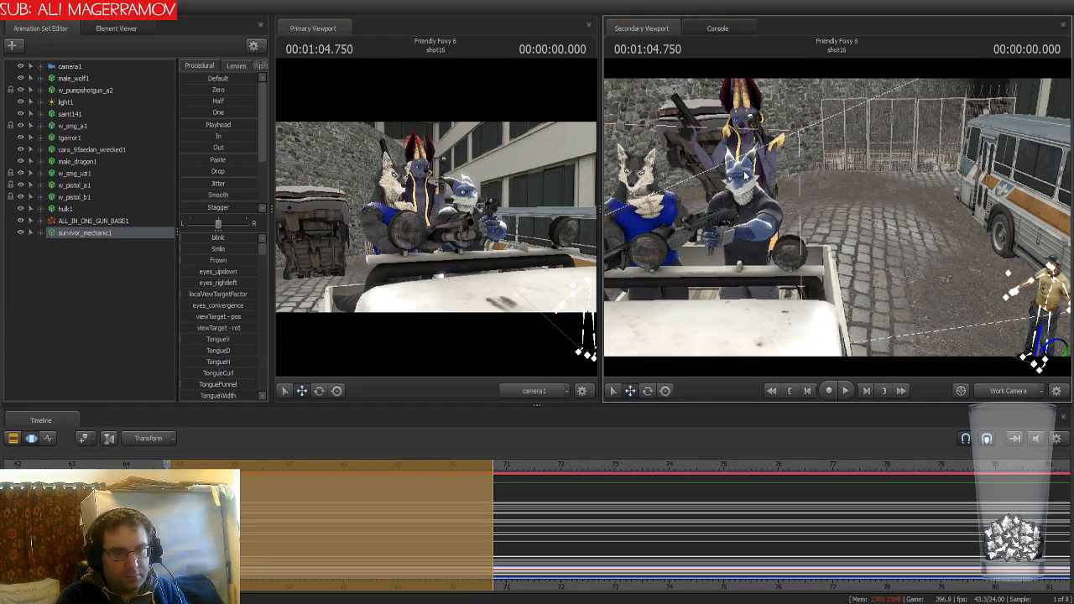
Move the mechanic farther forward beside the truck, completely outside camera1's frame
{"action": "mouse_move", "coordinate": [832, 198]}
{"action": "left_mouse_down"}
{"action": "mouse_move", "coordinate": [840, 193]}
{"action": "mouse_move", "coordinate": [837, 216]}
{"action": "left_mouse_up"}
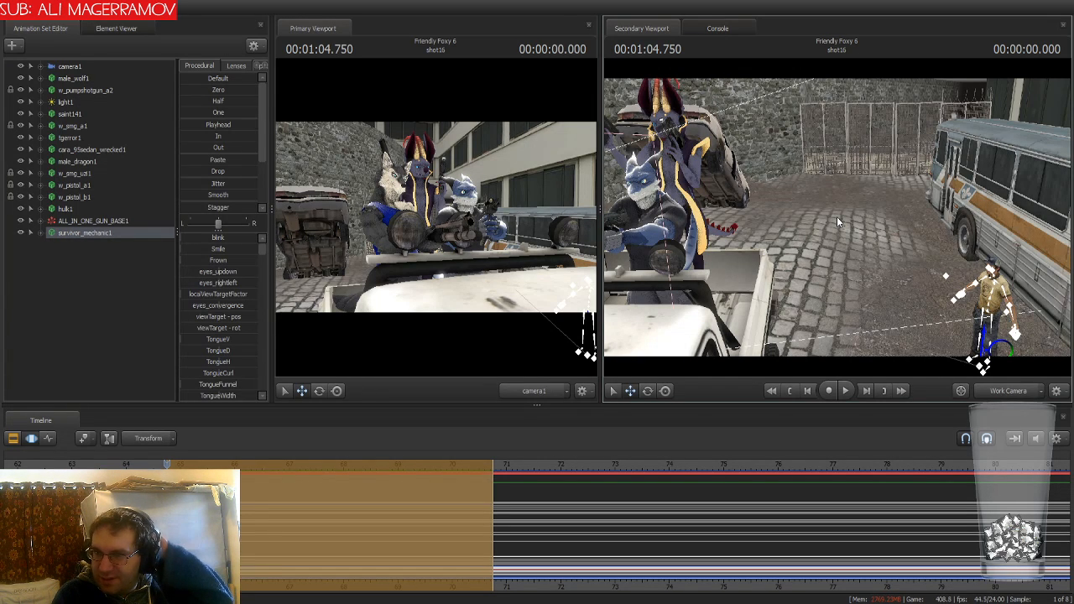
{"action": "left_click_drag", "start_coordinate": [837, 215], "coordinate": [855, 235]}
{"action": "key", "text": "a"}
{"action": "key", "text": "s"}
{"action": "left_click_drag", "start_coordinate": [955, 273], "coordinate": [984, 340]}
{"action": "key", "text": "w"}
{"action": "key", "text": "Return"}
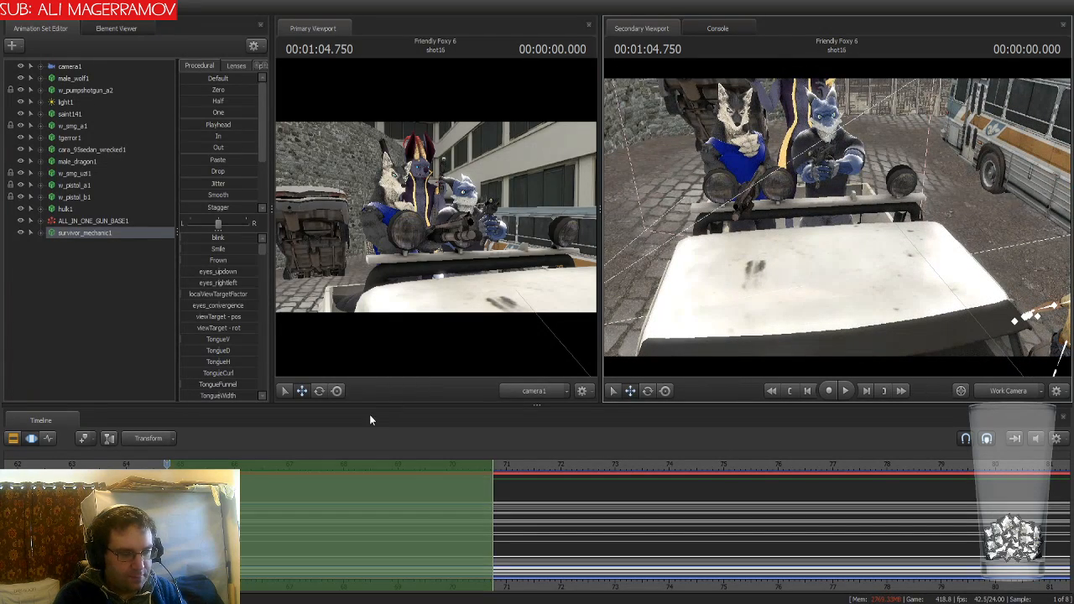
Show male_wolf1's curves in the Graph Editor and exclude rootTransform from the selected controls
{"action": "left_click", "coordinate": [49, 438]}
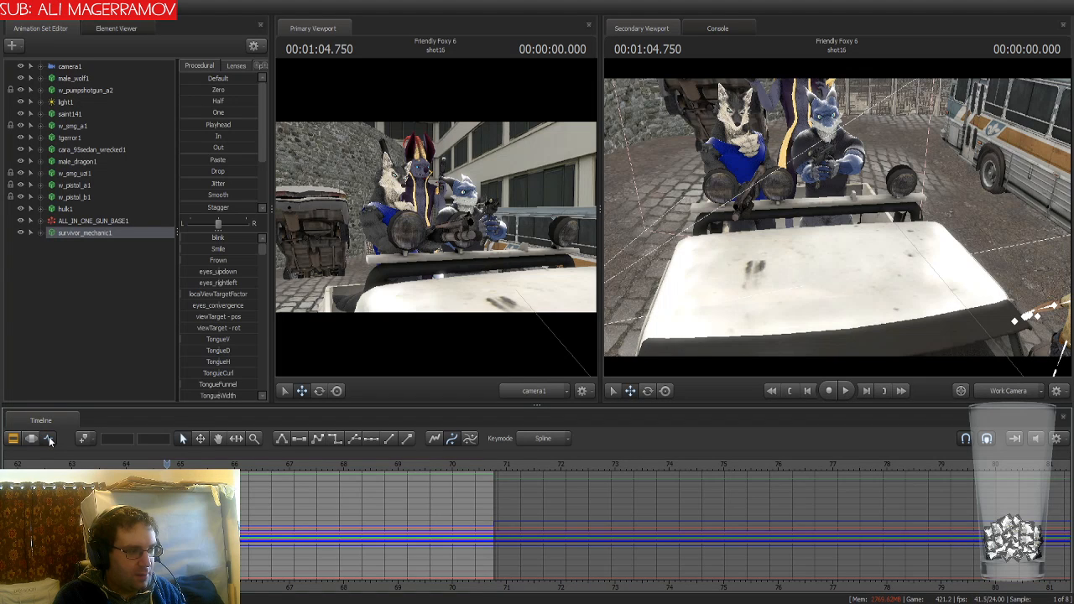
{"action": "left_click", "coordinate": [80, 78]}
{"action": "scroll", "coordinate": [134, 521], "scroll_direction": "up", "scroll_amount": 12}
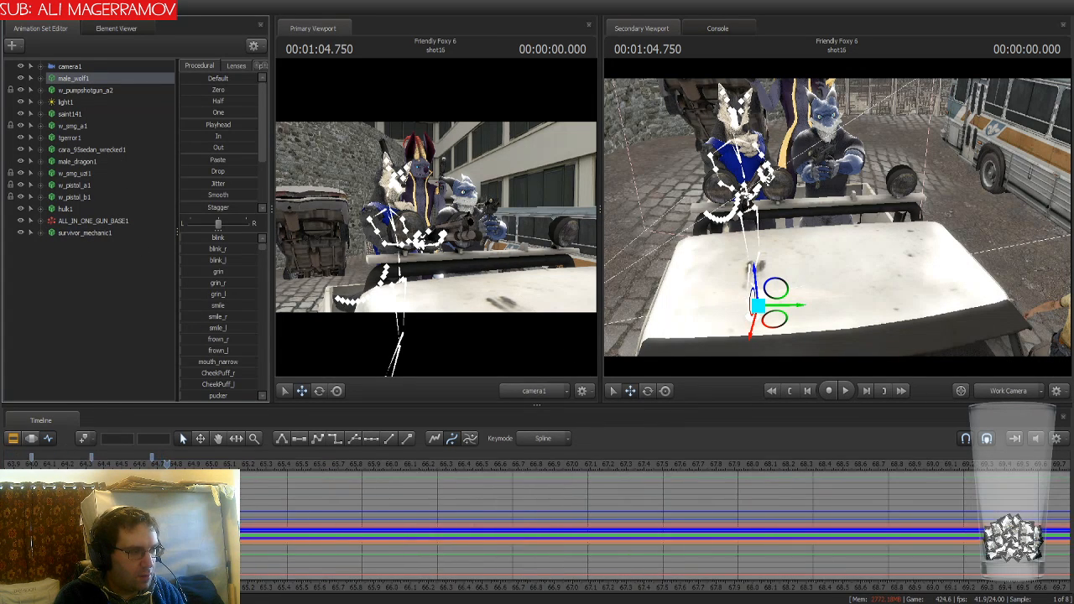
{"action": "left_click", "coordinate": [41, 78]}
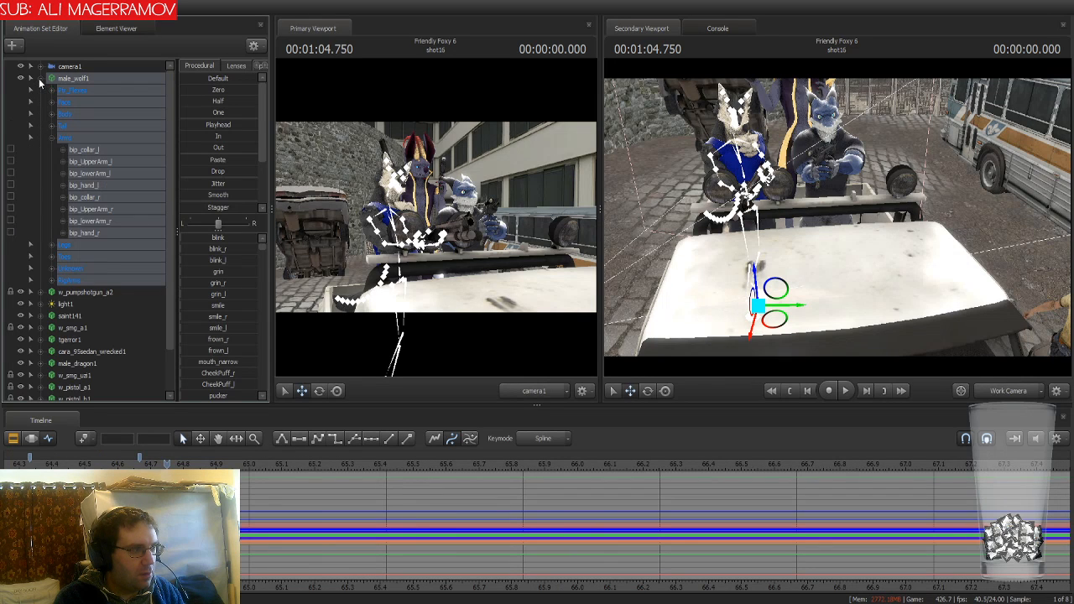
{"action": "left_click", "coordinate": [51, 137]}
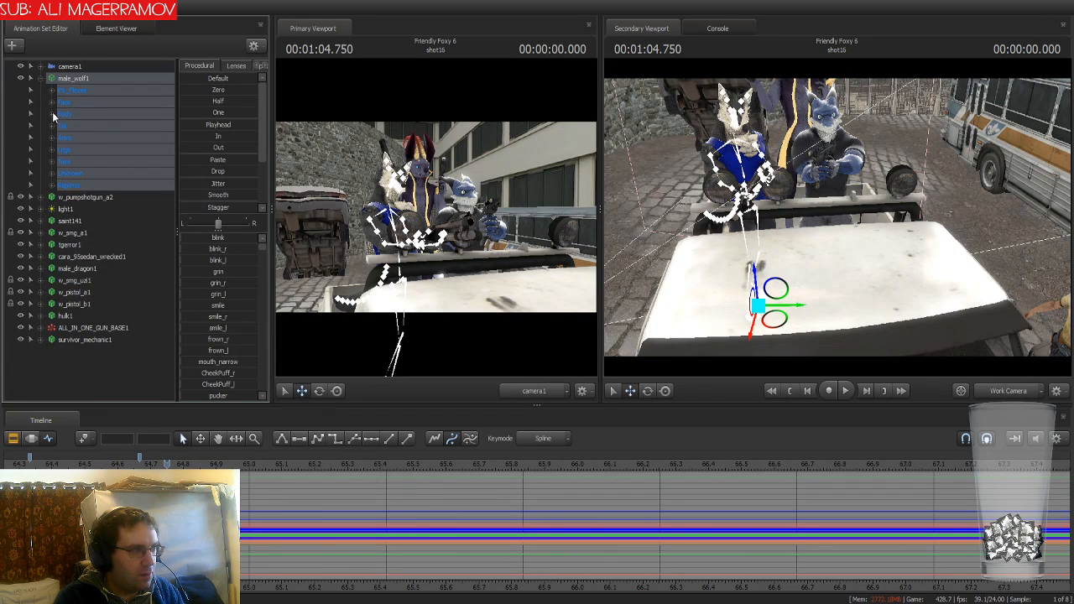
{"action": "left_click", "coordinate": [52, 112]}
{"action": "left_click", "coordinate": [97, 125]}
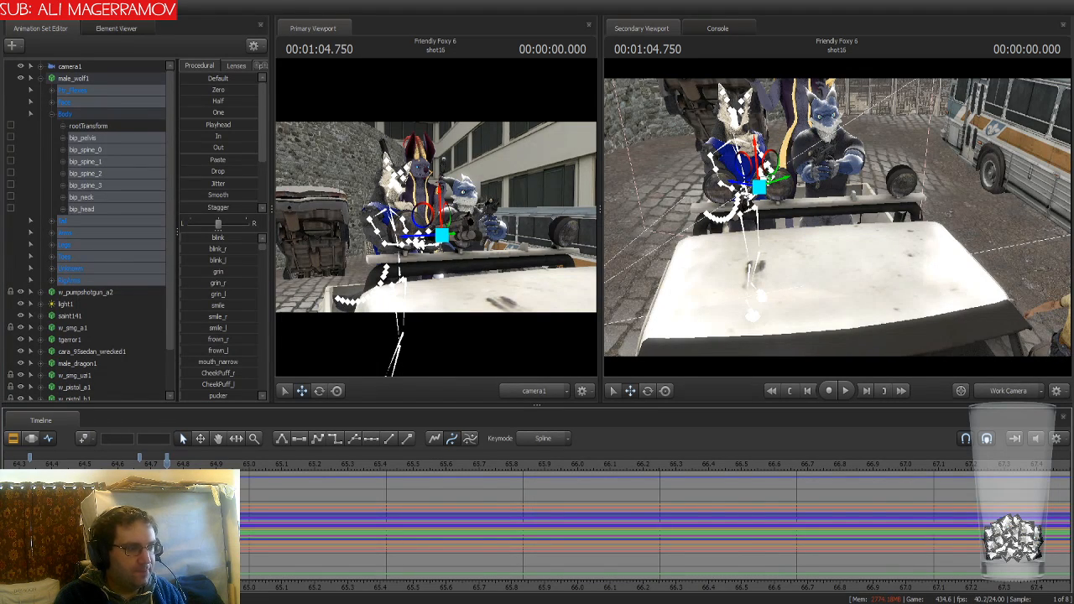
{"action": "scroll", "coordinate": [118, 495], "scroll_direction": "up", "scroll_amount": 2}
{"action": "scroll", "coordinate": [118, 495], "scroll_direction": "up", "scroll_amount": 2}
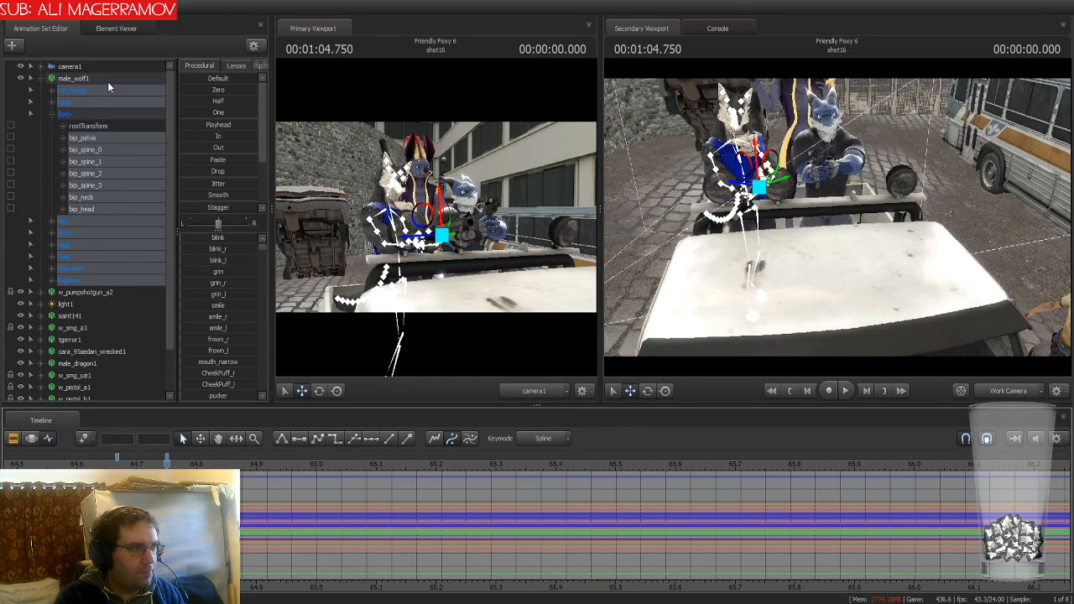
Key all of tgerror1's controls except rootTransform at the start of shot16, 00:01:04.750
{"action": "left_click", "coordinate": [38, 78]}
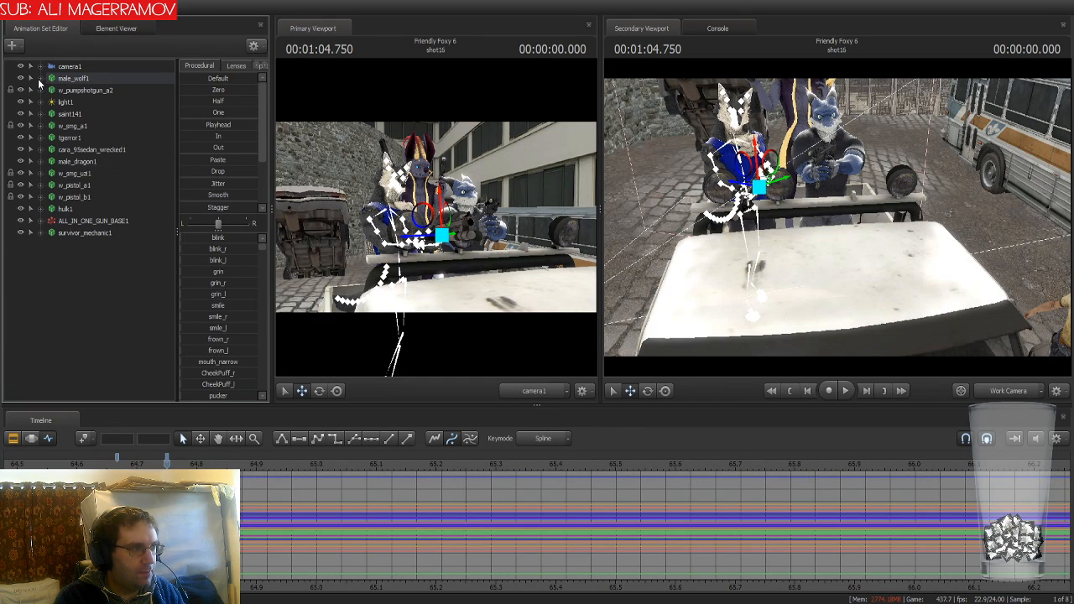
{"action": "left_click", "coordinate": [39, 136]}
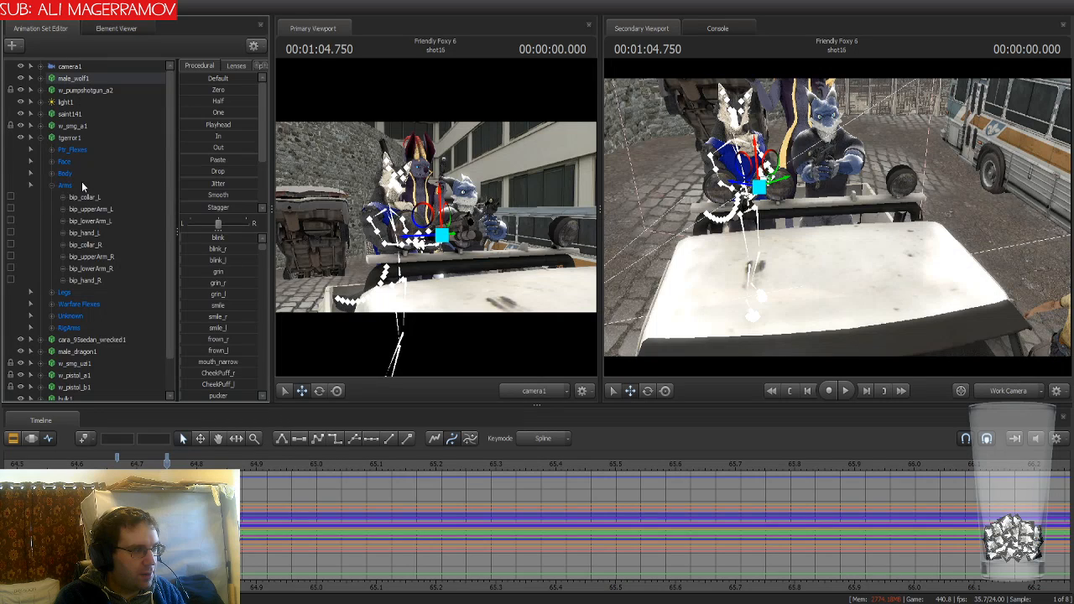
{"action": "left_click", "coordinate": [52, 185]}
{"action": "left_click", "coordinate": [51, 173]}
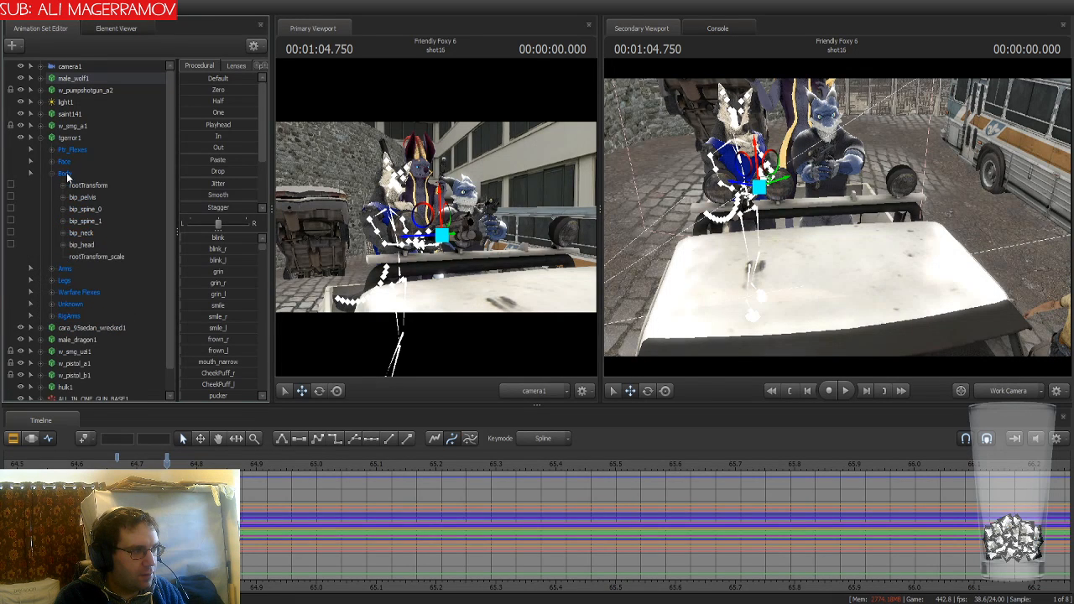
{"action": "left_click", "coordinate": [80, 139]}
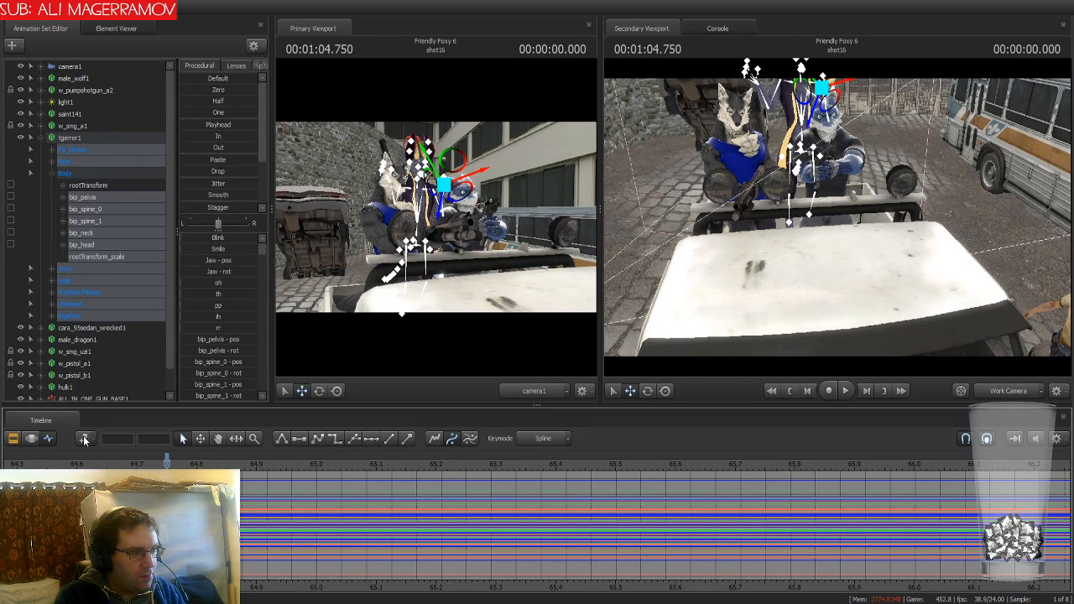
{"action": "left_click", "coordinate": [40, 138]}
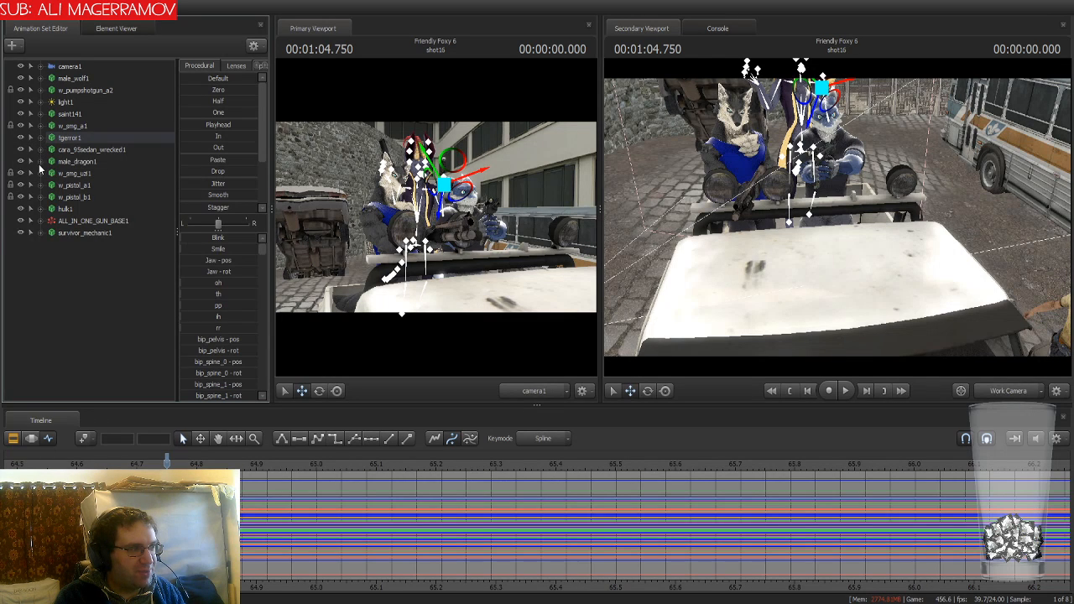
Key all of male_dragon1's controls except rootTransform at the shot's start, 00:01:04.750
{"action": "left_click", "coordinate": [39, 162]}
{"action": "left_click", "coordinate": [66, 164]}
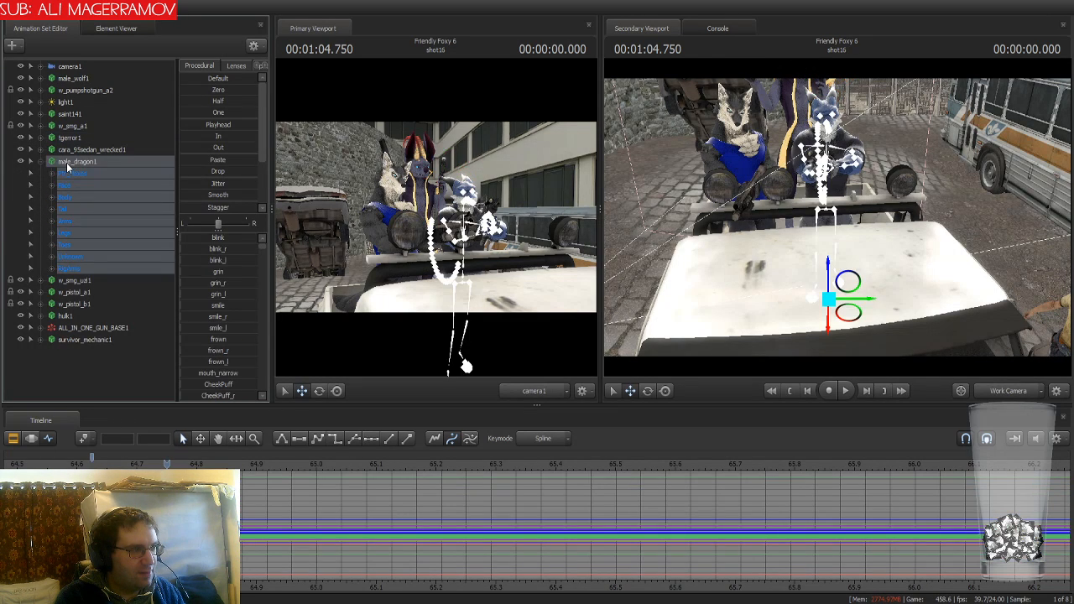
{"action": "left_click", "coordinate": [51, 197]}
{"action": "left_click", "coordinate": [106, 209]}
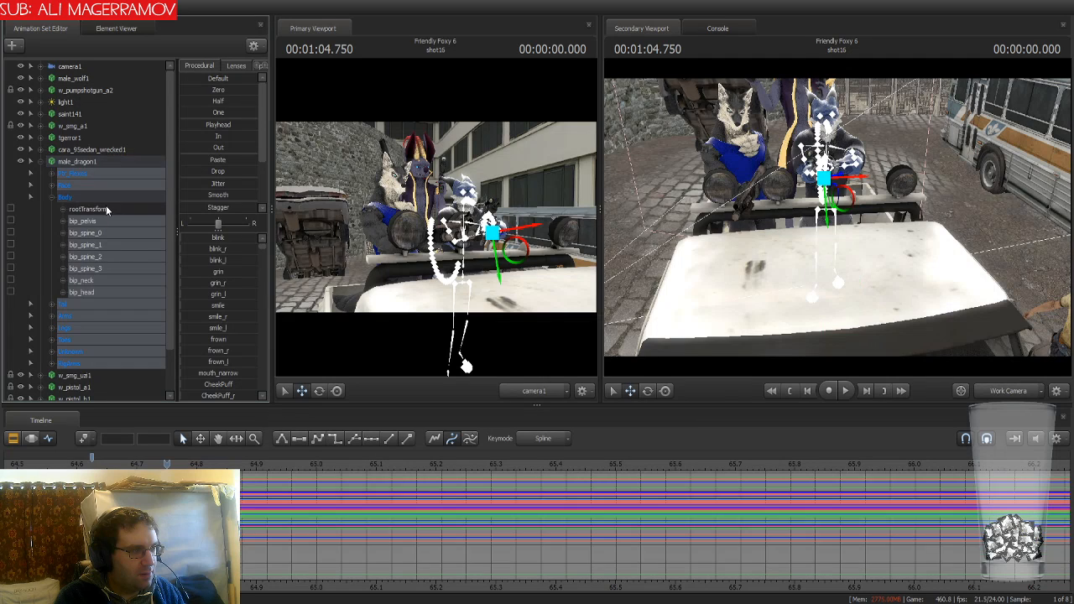
{"action": "left_click", "coordinate": [85, 439]}
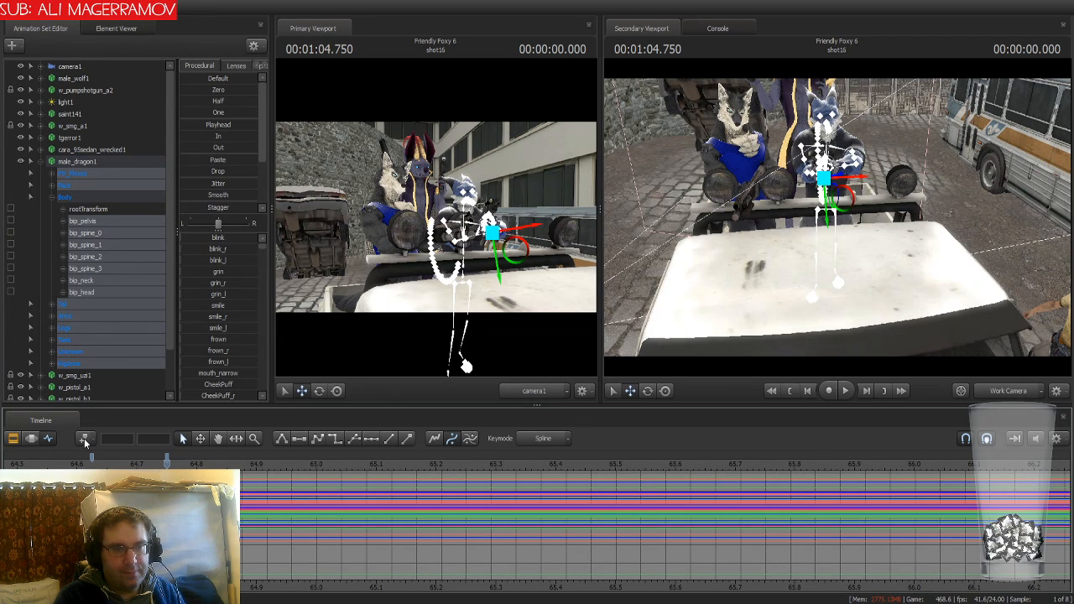
Examine the truck and the posed characters from several angles with the work camera
{"action": "left_click_drag", "start_coordinate": [803, 323], "coordinate": [838, 222]}
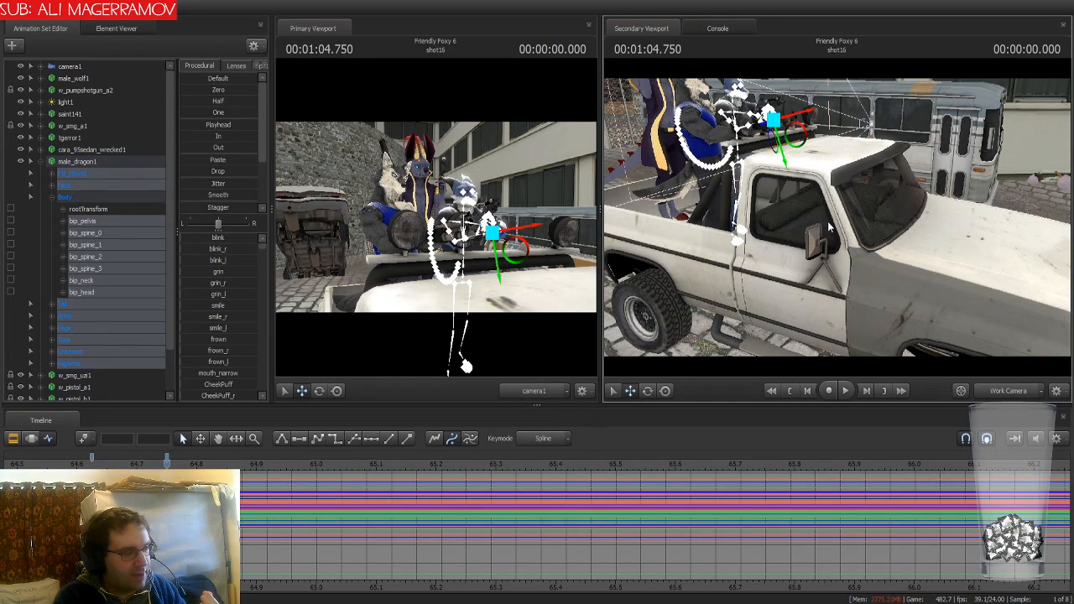
{"action": "mouse_move", "coordinate": [829, 227]}
{"action": "left_mouse_down"}
{"action": "mouse_move", "coordinate": [877, 209]}
{"action": "mouse_move", "coordinate": [932, 206]}
{"action": "mouse_move", "coordinate": [797, 216]}
{"action": "mouse_move", "coordinate": [838, 223]}
{"action": "left_mouse_up"}
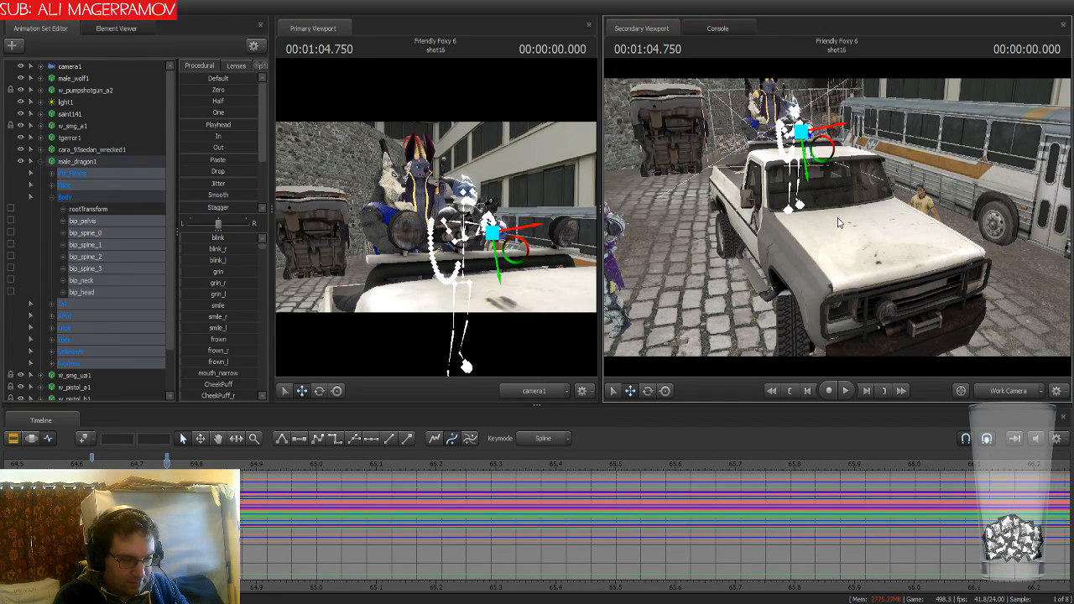
{"action": "mouse_move", "coordinate": [871, 232]}
{"action": "left_mouse_down"}
{"action": "mouse_move", "coordinate": [860, 239]}
{"action": "mouse_move", "coordinate": [877, 225]}
{"action": "left_mouse_up"}
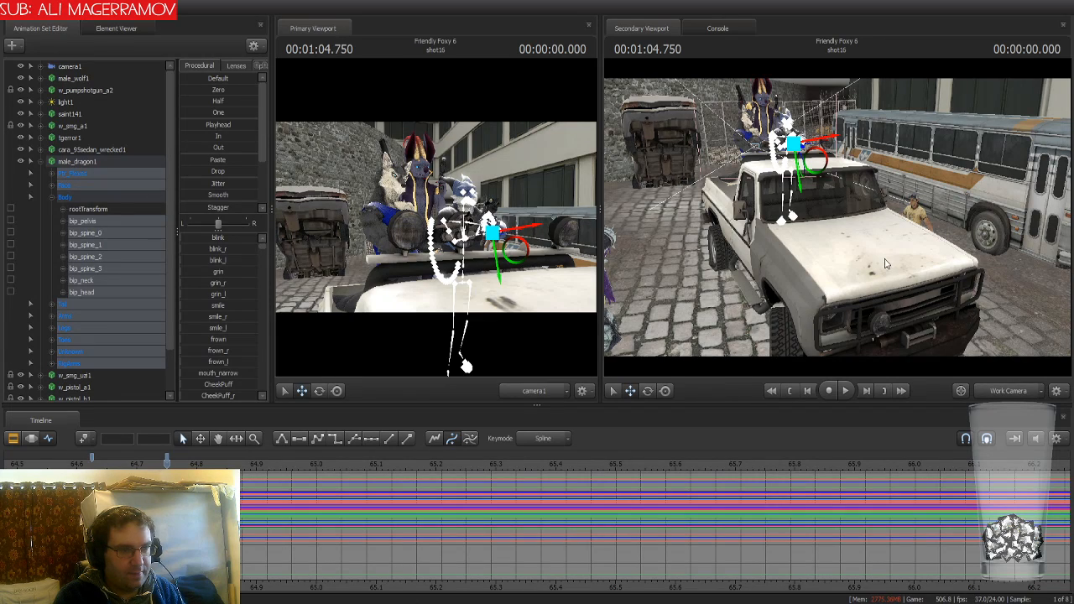
{"action": "left_click_drag", "start_coordinate": [837, 218], "coordinate": [867, 204]}
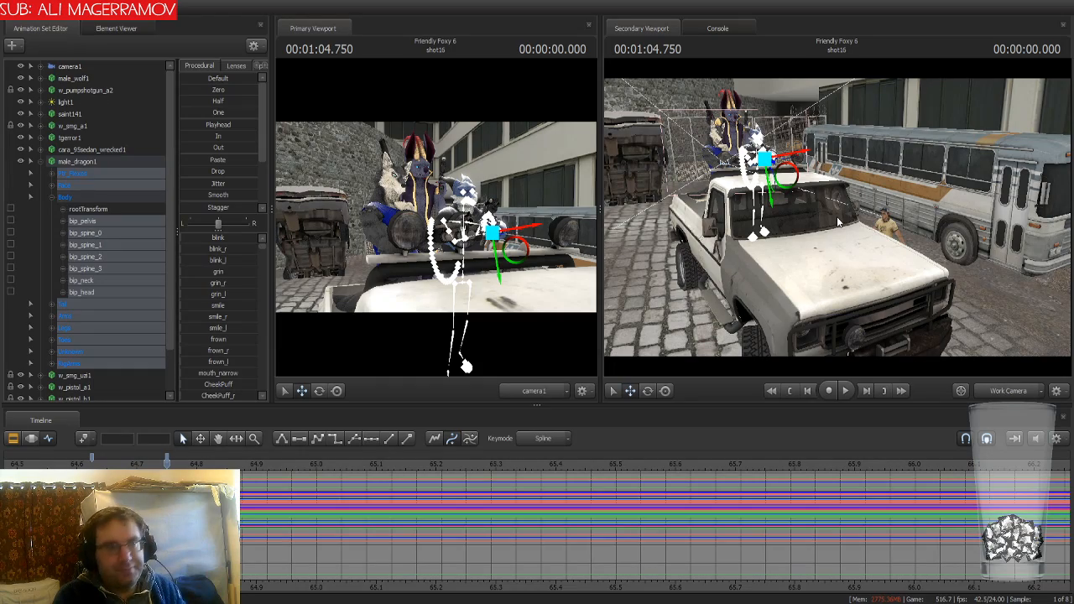
{"action": "left_click_drag", "start_coordinate": [837, 216], "coordinate": [812, 195]}
{"action": "key", "text": "w"}
{"action": "key", "text": "a"}
{"action": "key", "text": "d"}
{"action": "key", "text": "a"}
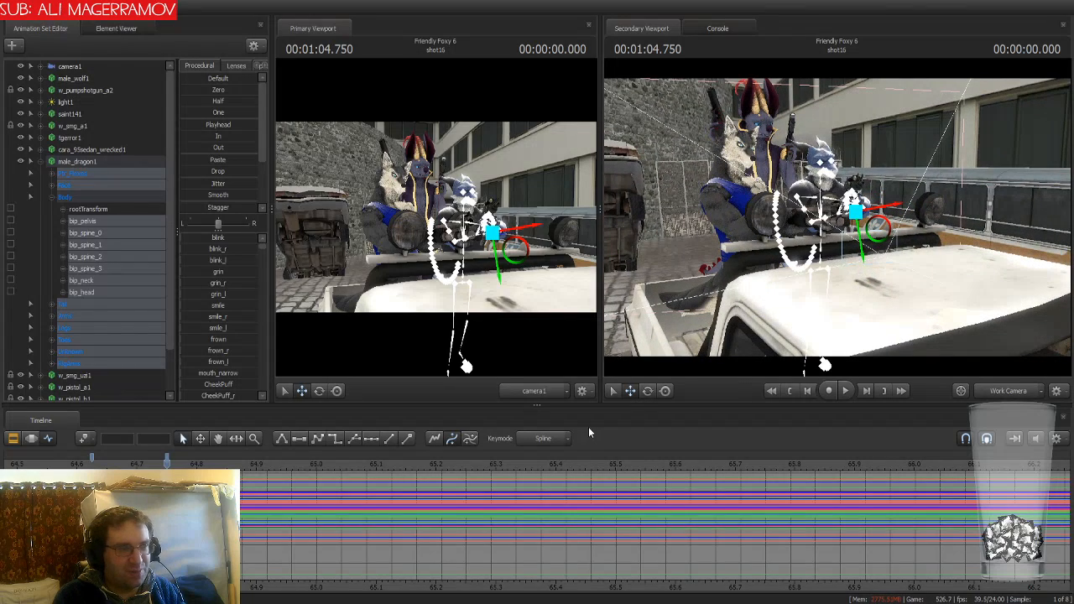
Check male_dragon1's curves around the shot's start, and key its rootTransform at 00:01:04.750
{"action": "scroll", "coordinate": [537, 529], "scroll_direction": "up", "scroll_amount": 5}
{"action": "scroll", "coordinate": [537, 528], "scroll_direction": "up", "scroll_amount": 3}
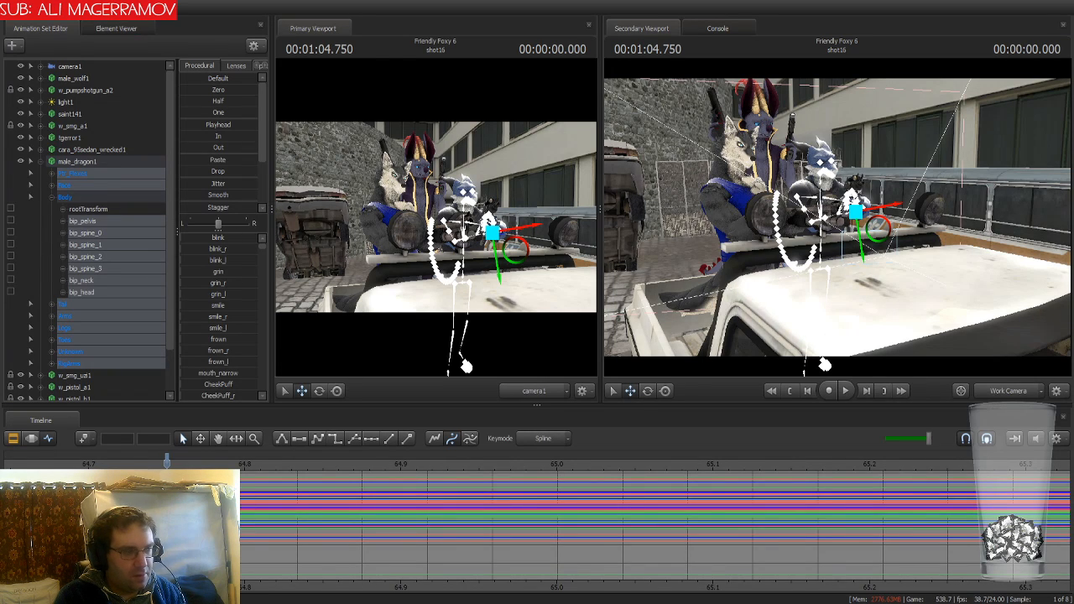
{"action": "left_click", "coordinate": [166, 459]}
{"action": "key", "text": "ctrl+a"}
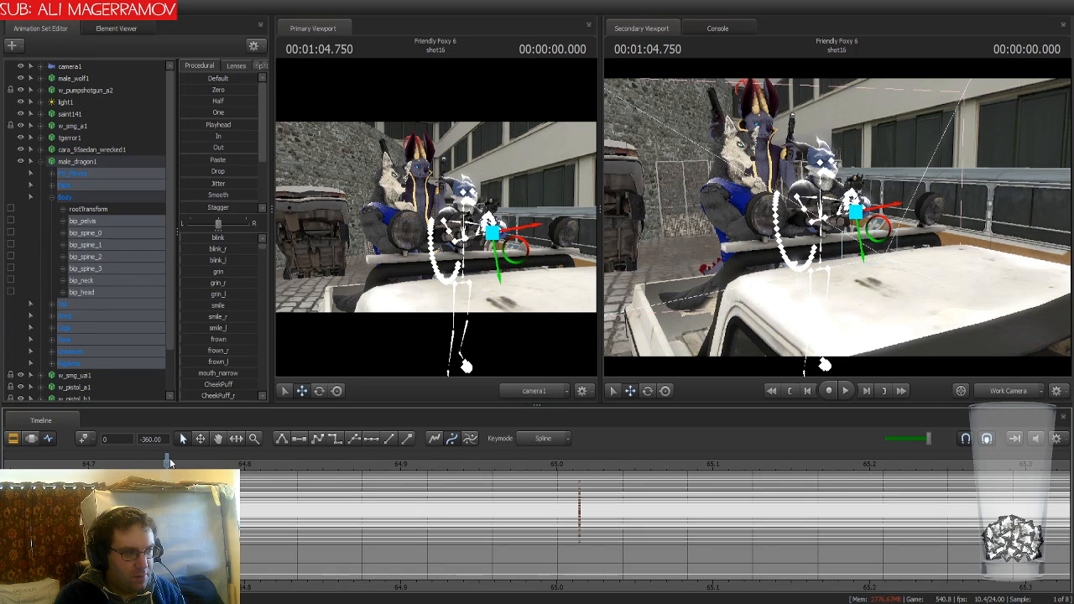
{"action": "key", "text": "Right"}
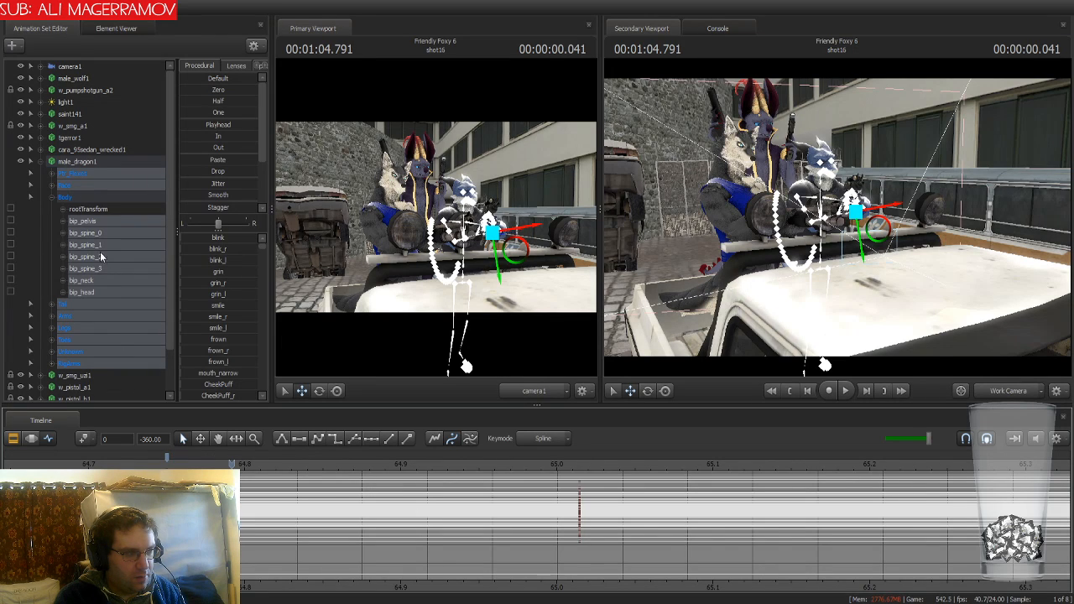
{"action": "left_click", "coordinate": [79, 164]}
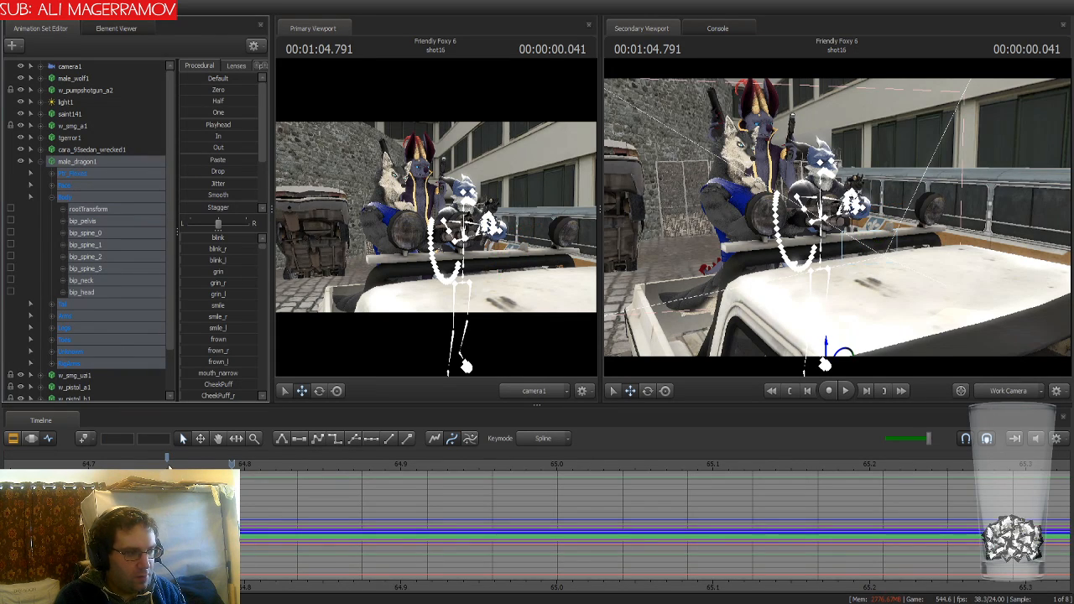
{"action": "left_click", "coordinate": [167, 464]}
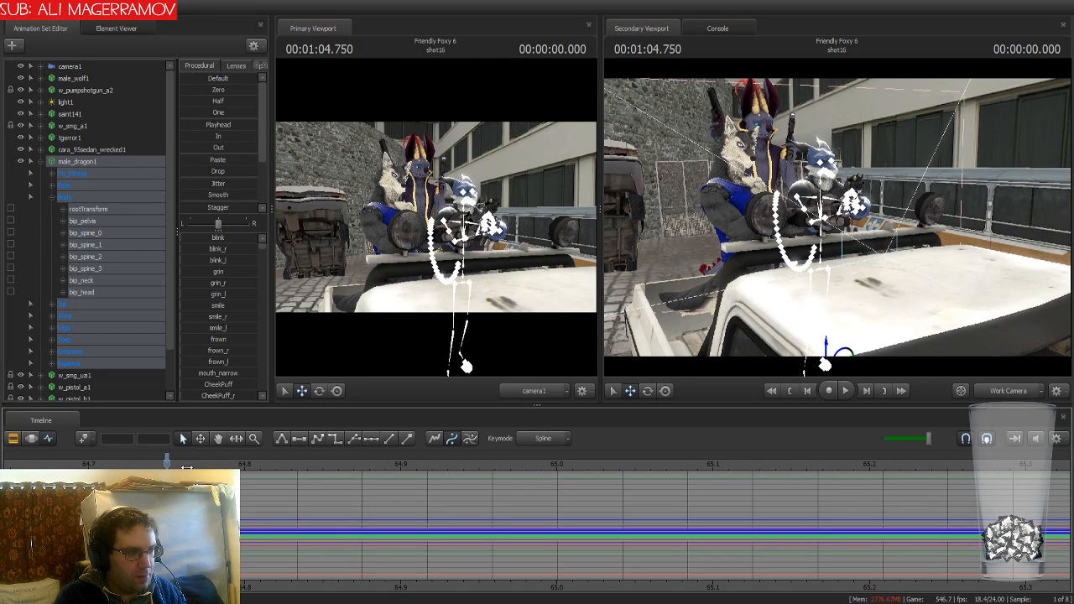
{"action": "key", "text": "Right"}
{"action": "key", "text": "Left"}
{"action": "left_click", "coordinate": [115, 209]}
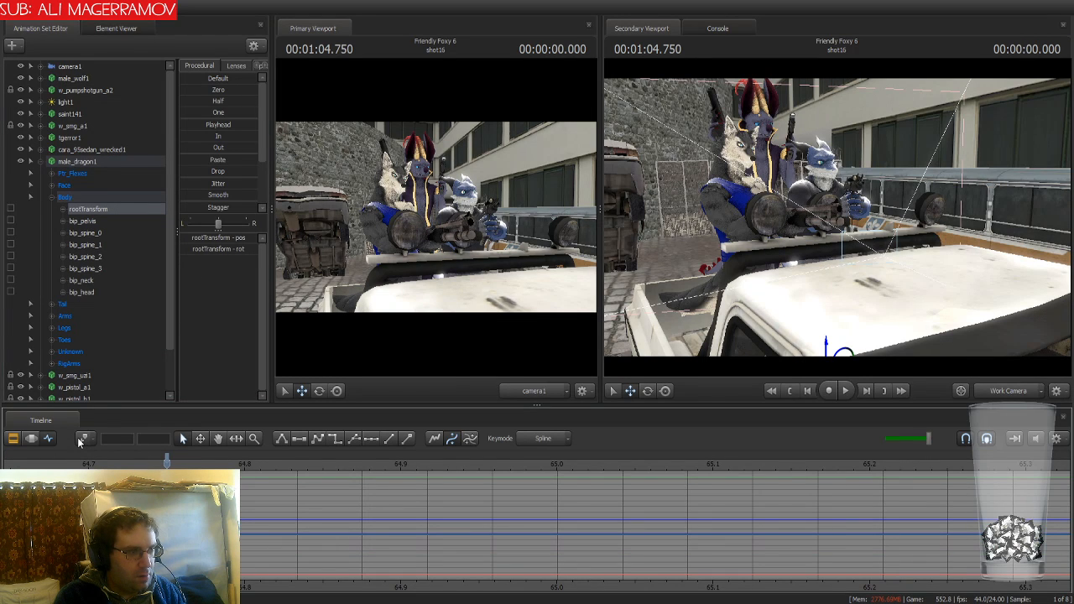
{"action": "left_click", "coordinate": [87, 161]}
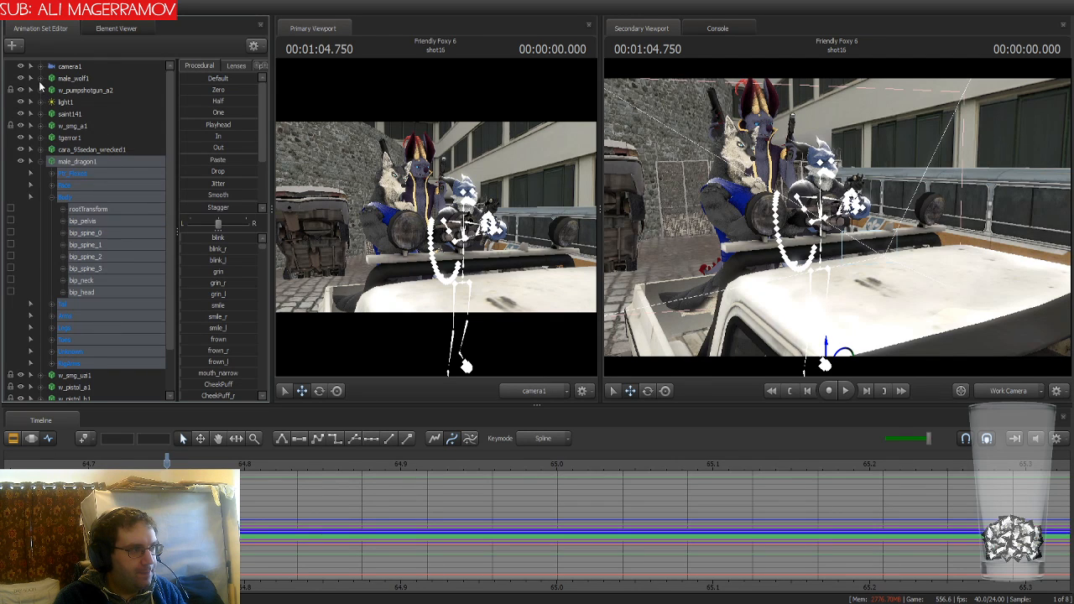
Key male_wolf1's rootTransform at the shot's start, 00:01:04.750
{"action": "left_click", "coordinate": [40, 78]}
{"action": "left_click", "coordinate": [98, 126]}
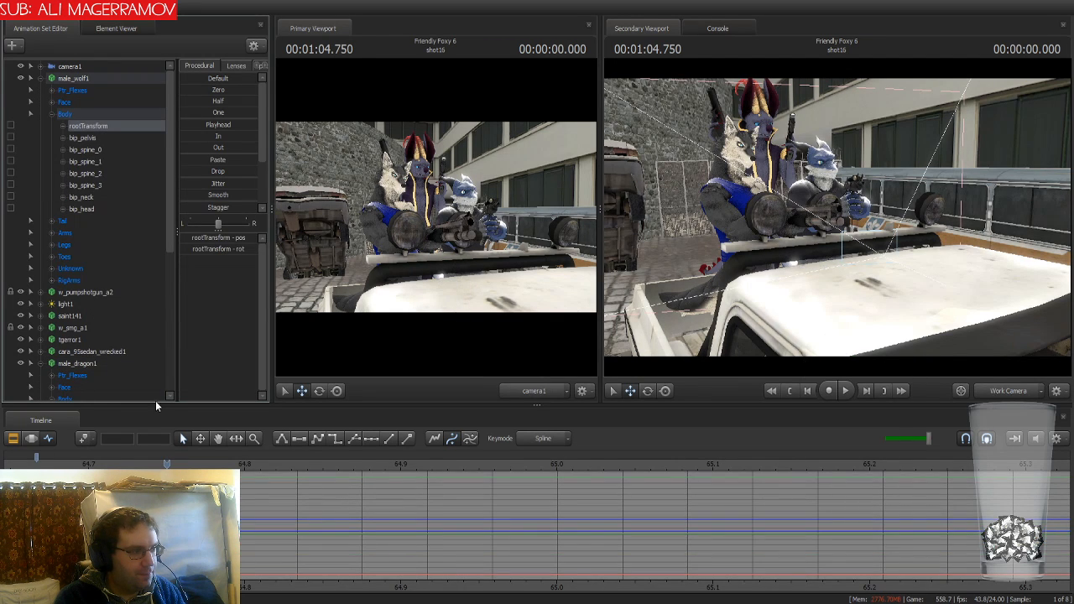
{"action": "left_click", "coordinate": [82, 441]}
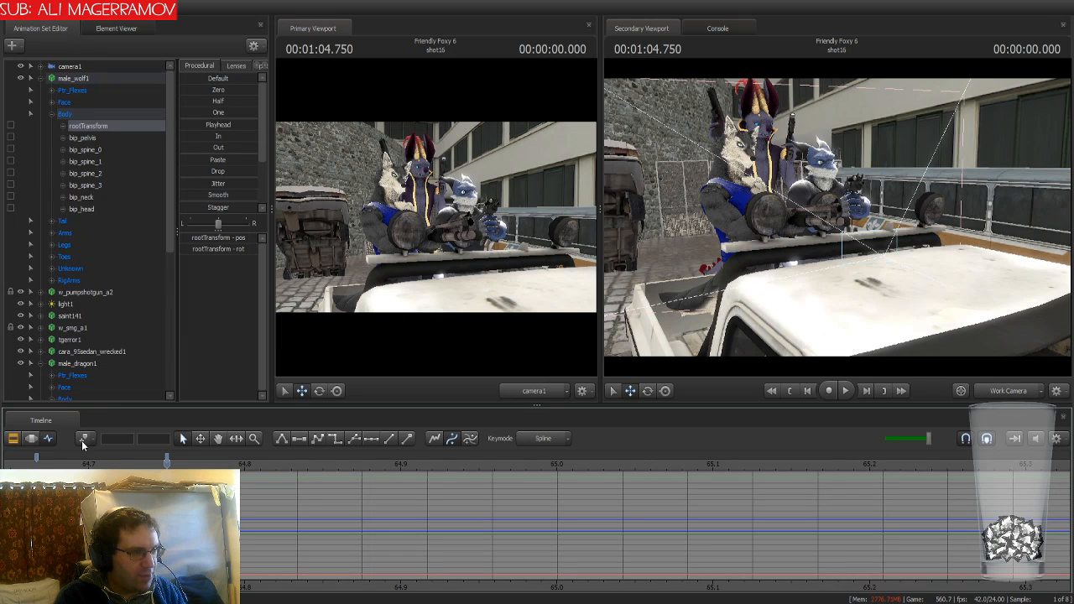
Preview shot16 briefly and key all of male_wolf1's controls at 00:01:05.208
{"action": "left_click", "coordinate": [100, 77]}
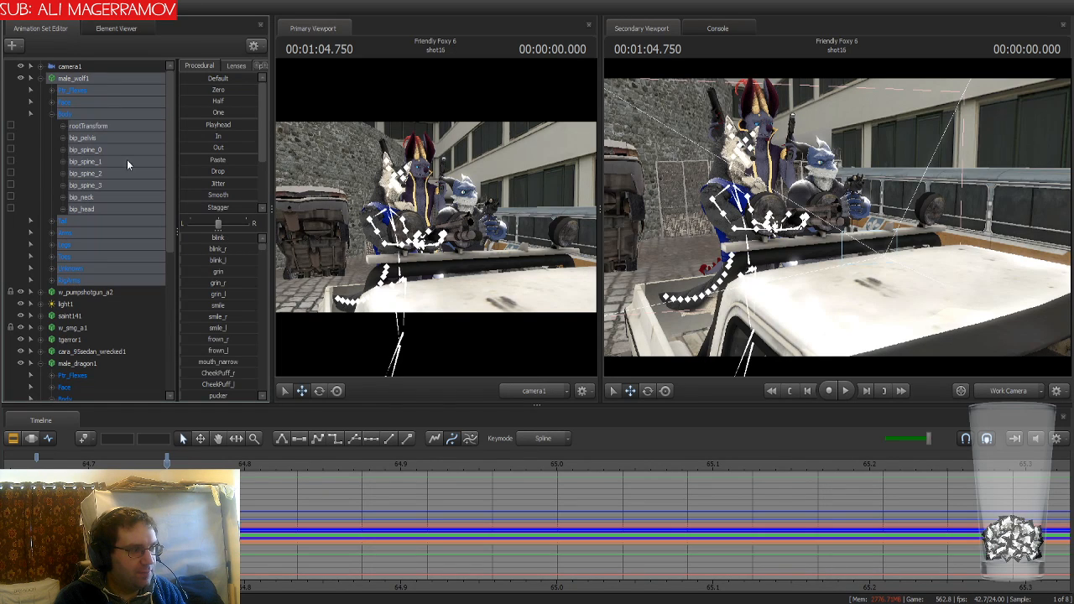
{"action": "key", "text": "Right"}
{"action": "key", "text": "Right"}
{"action": "key", "text": "Right"}
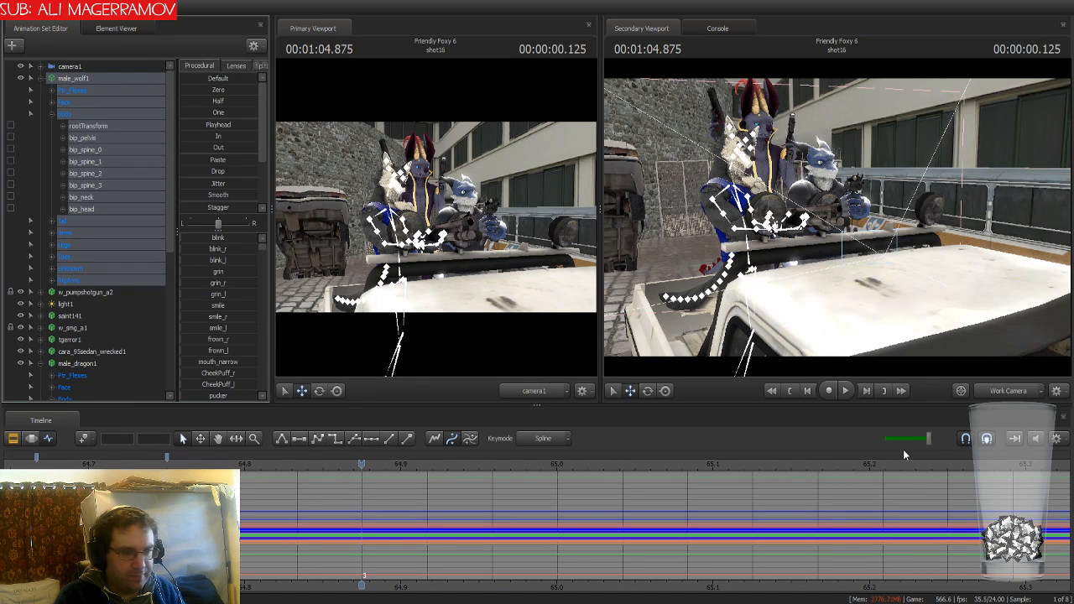
{"action": "key", "text": "space"}
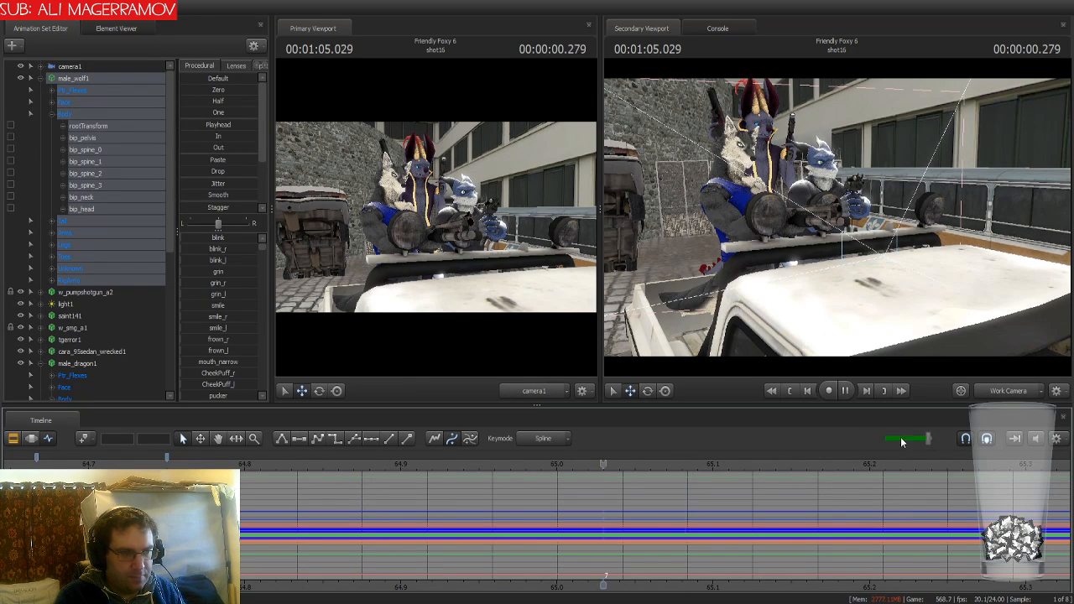
{"action": "key", "text": "space"}
{"action": "scroll", "coordinate": [660, 551], "scroll_direction": "down", "scroll_amount": 2}
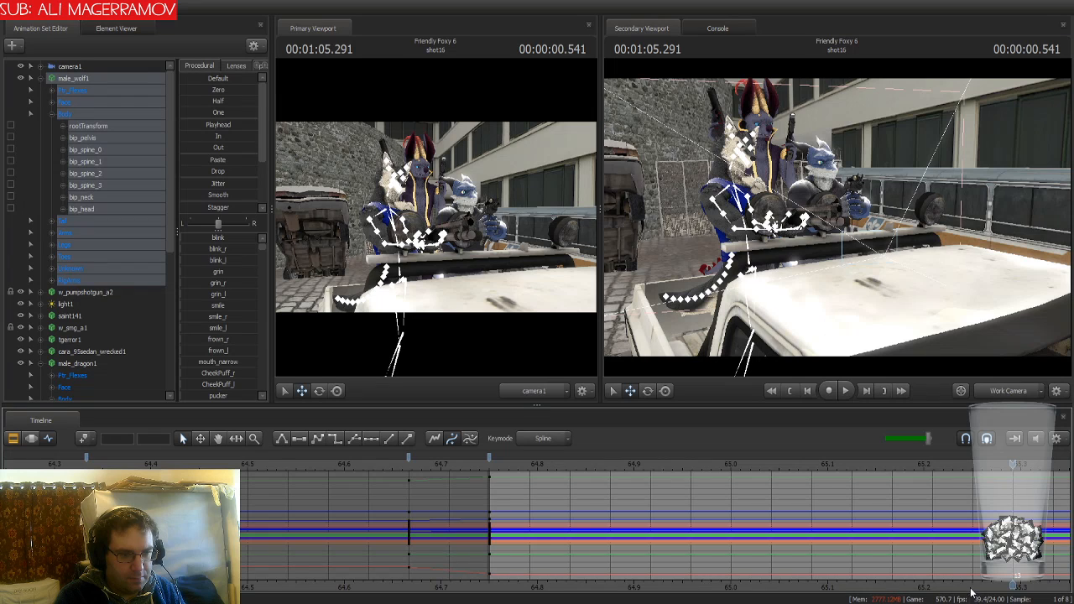
{"action": "scroll", "coordinate": [831, 582], "scroll_direction": "down", "scroll_amount": 2}
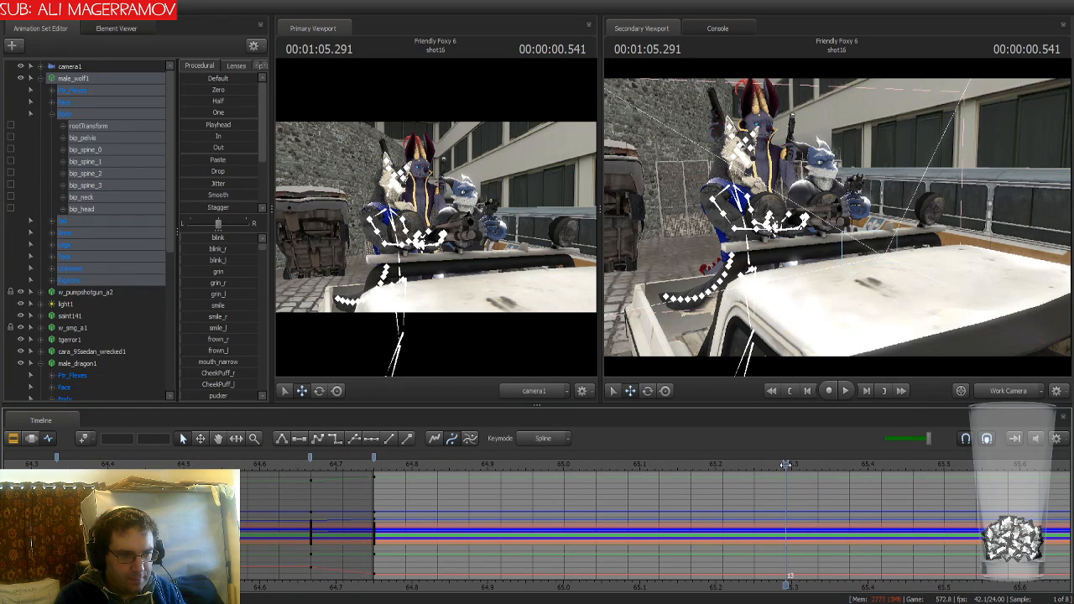
{"action": "left_click_drag", "start_coordinate": [786, 464], "coordinate": [736, 482]}
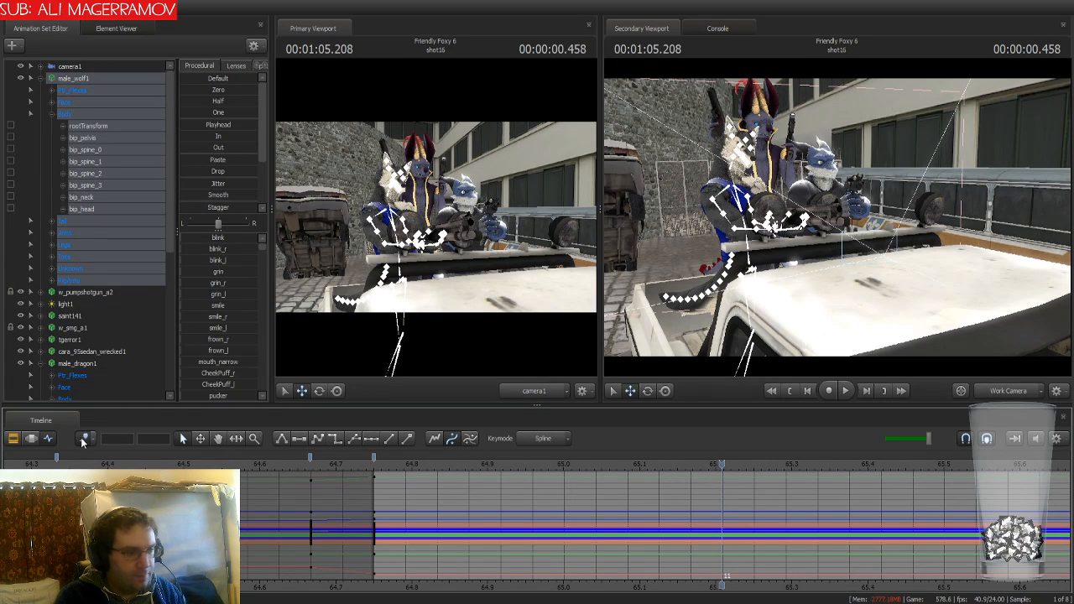
Step through the frames after male_wolf1's newest key and place the playhead at 00:01:05.541
{"action": "key", "text": "Right"}
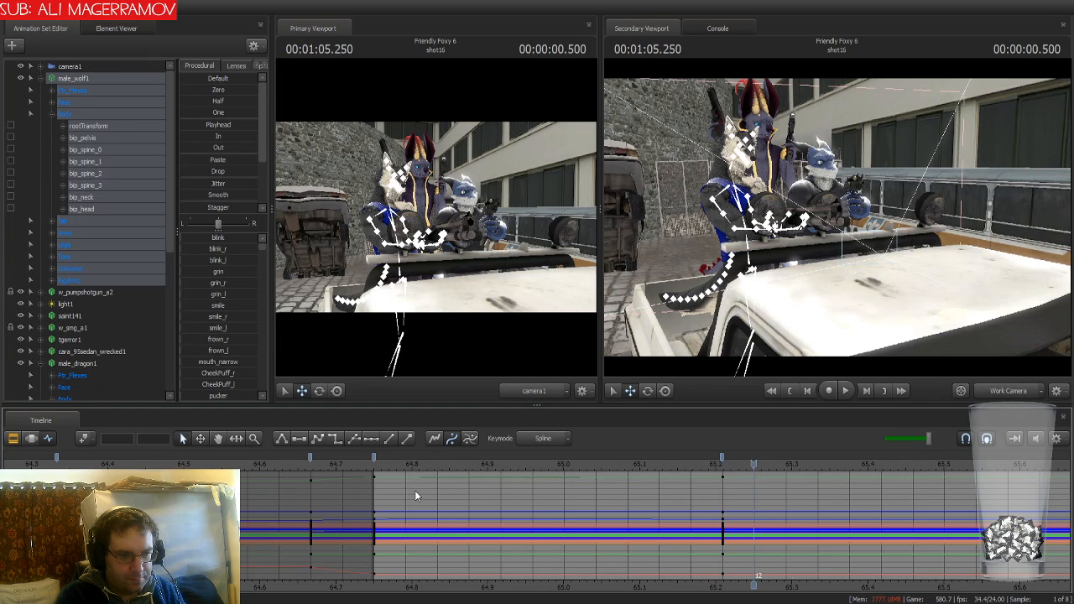
{"action": "key", "text": "Right"}
{"action": "key", "text": "Right"}
{"action": "key", "text": "Right"}
{"action": "key", "text": "Left"}
{"action": "key", "text": "Left"}
{"action": "key", "text": "Left"}
{"action": "key", "text": "Left"}
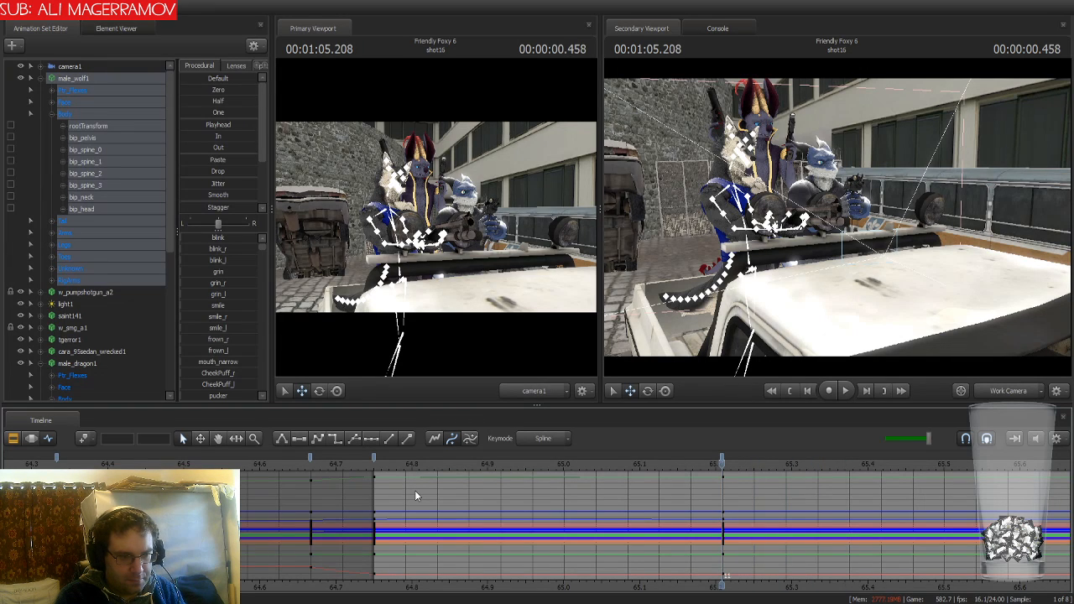
{"action": "key", "text": "Right"}
{"action": "key", "text": "Right"}
{"action": "key", "text": "Right"}
{"action": "key", "text": "Right"}
{"action": "key", "text": "Right"}
{"action": "key", "text": "Right"}
{"action": "key", "text": "Right"}
{"action": "key", "text": "Right"}
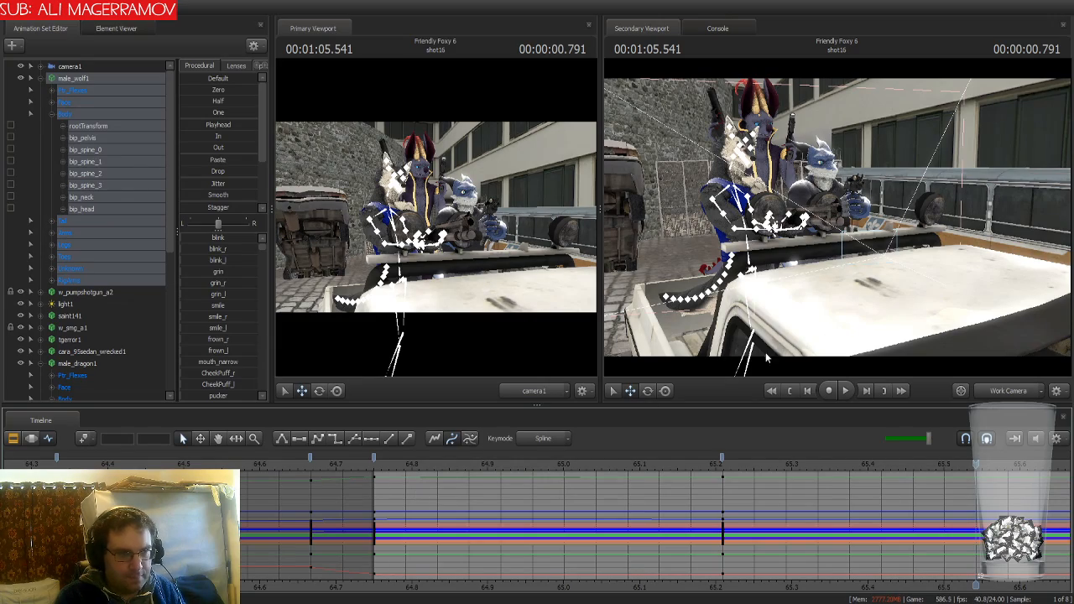
Try rotating male_wolf1's bip_spine_0 at 00:01:05.541, inspect the pose from the front, and undo the rotation
{"action": "key", "text": "w"}
{"action": "left_click_drag", "start_coordinate": [825, 313], "coordinate": [886, 317]}
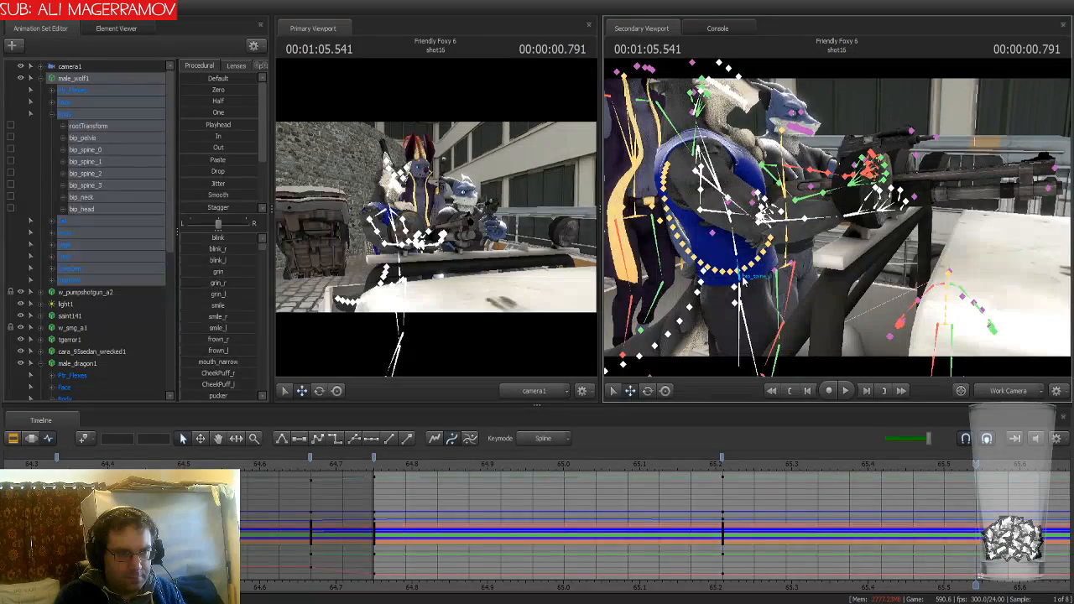
{"action": "left_click", "coordinate": [741, 280]}
{"action": "key", "text": "e"}
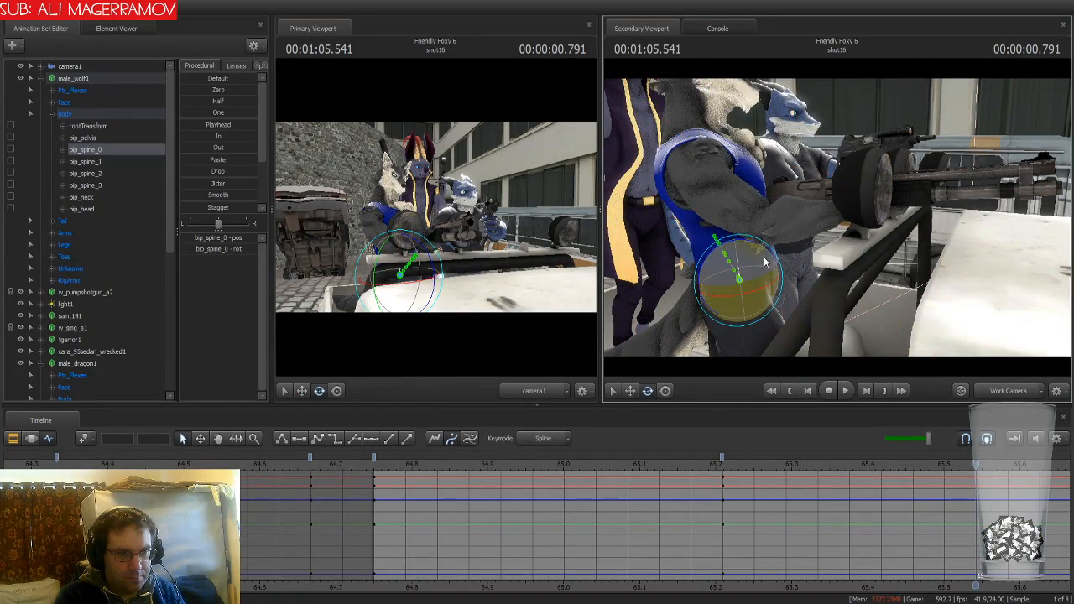
{"action": "left_click_drag", "start_coordinate": [838, 281], "coordinate": [835, 232]}
{"action": "key", "text": "d"}
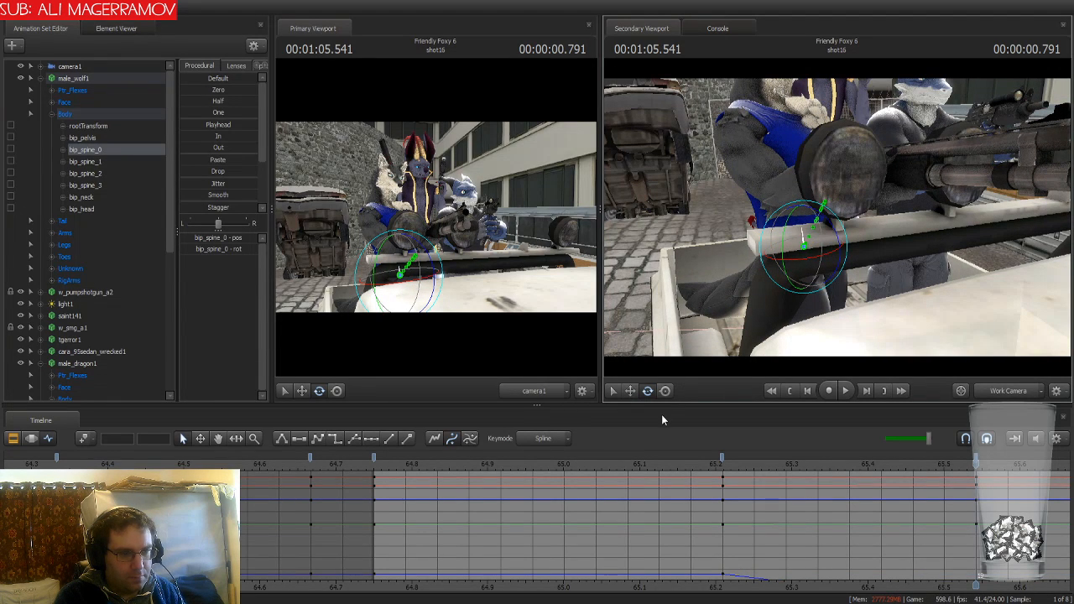
{"action": "key", "text": "ctrl+z"}
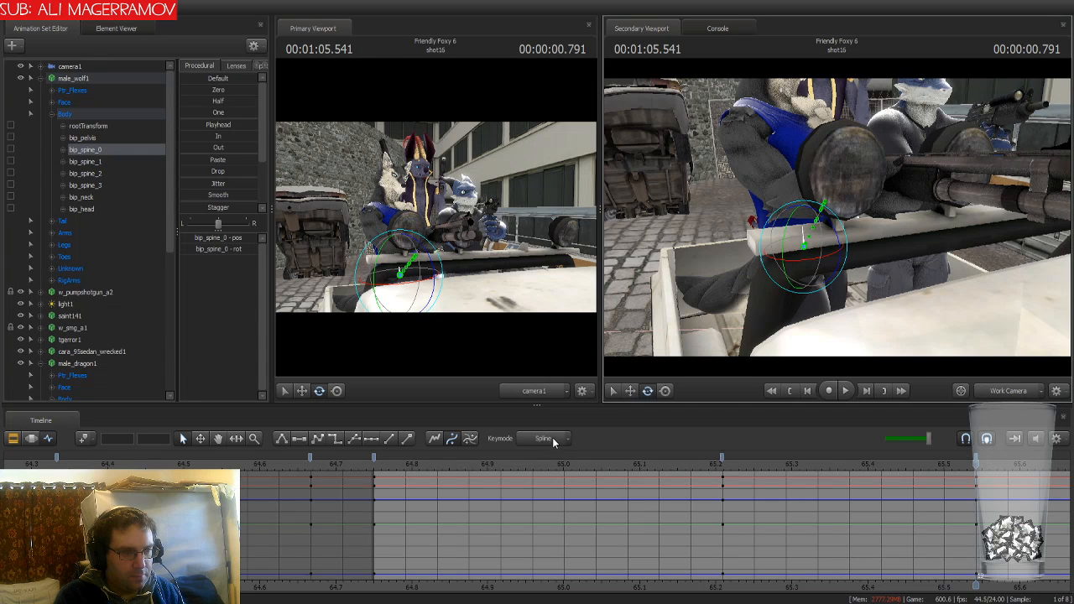
Set the key mode to Stepped and give all of male_wolf1's keys at 00:01:04.750 stepped tangents
{"action": "left_click", "coordinate": [550, 438]}
{"action": "left_click", "coordinate": [534, 485]}
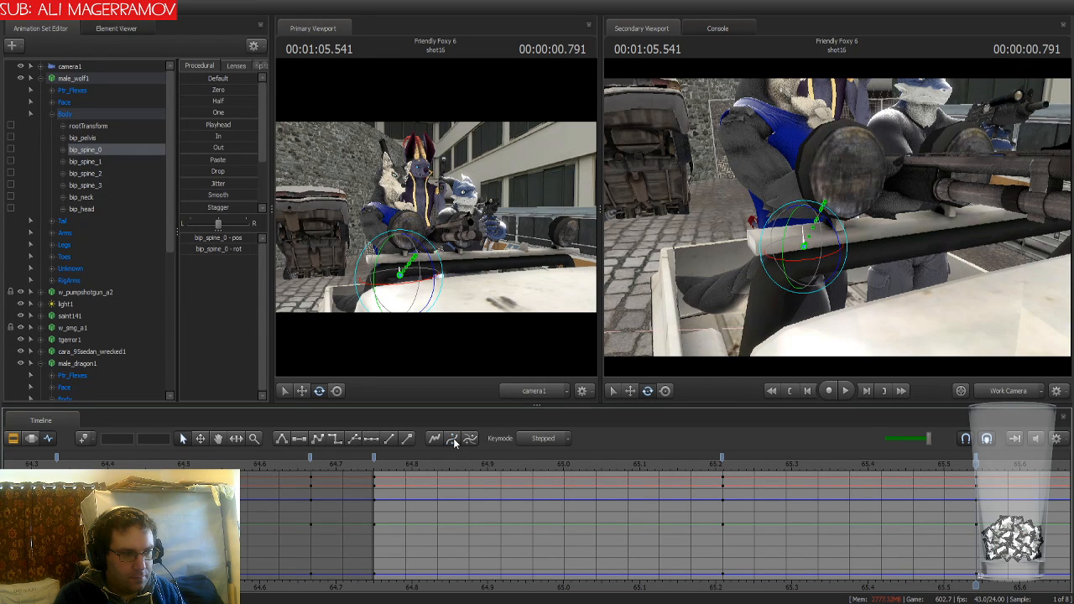
{"action": "left_click", "coordinate": [88, 79]}
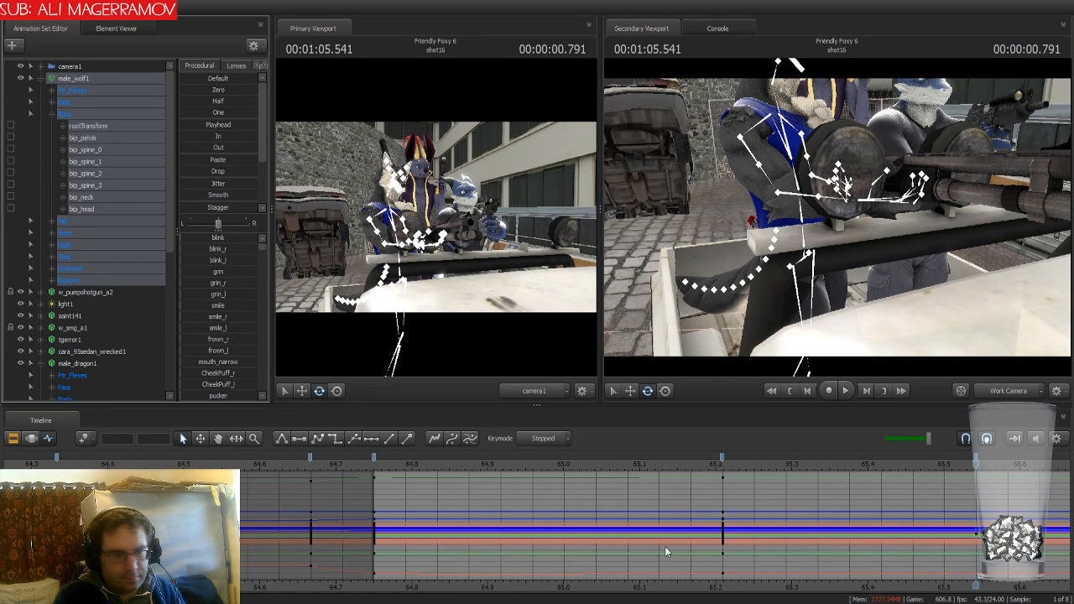
{"action": "left_click", "coordinate": [373, 459]}
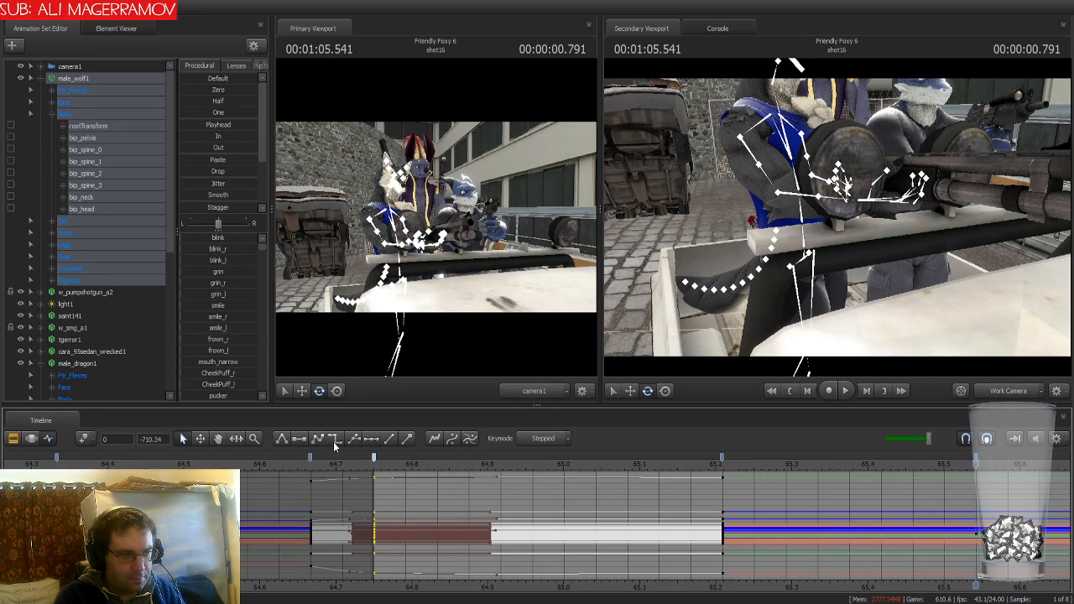
{"action": "left_click", "coordinate": [334, 439]}
{"action": "left_click", "coordinate": [376, 460]}
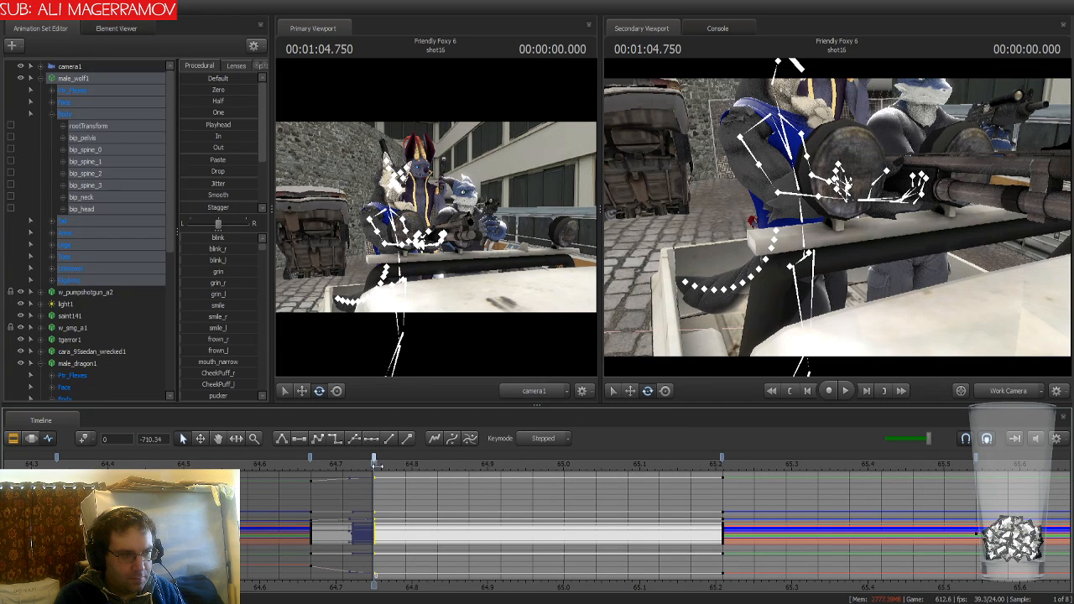
{"action": "key", "text": "space"}
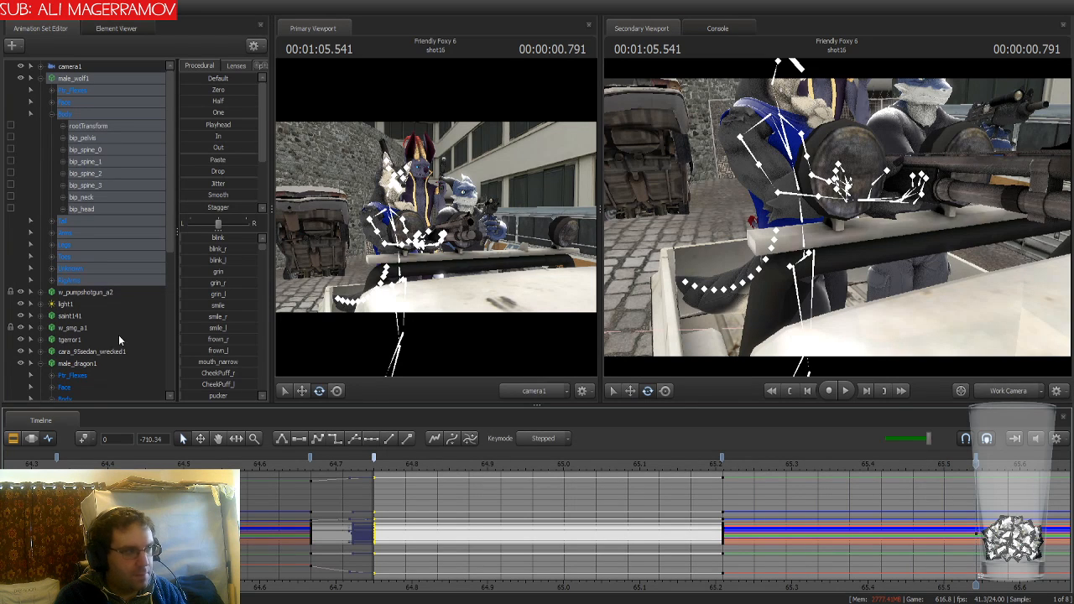
Rotate male_wolf1's bip_spine_0 at 00:01:05.541 to raise the upper body and the gun
{"action": "left_click", "coordinate": [818, 245]}
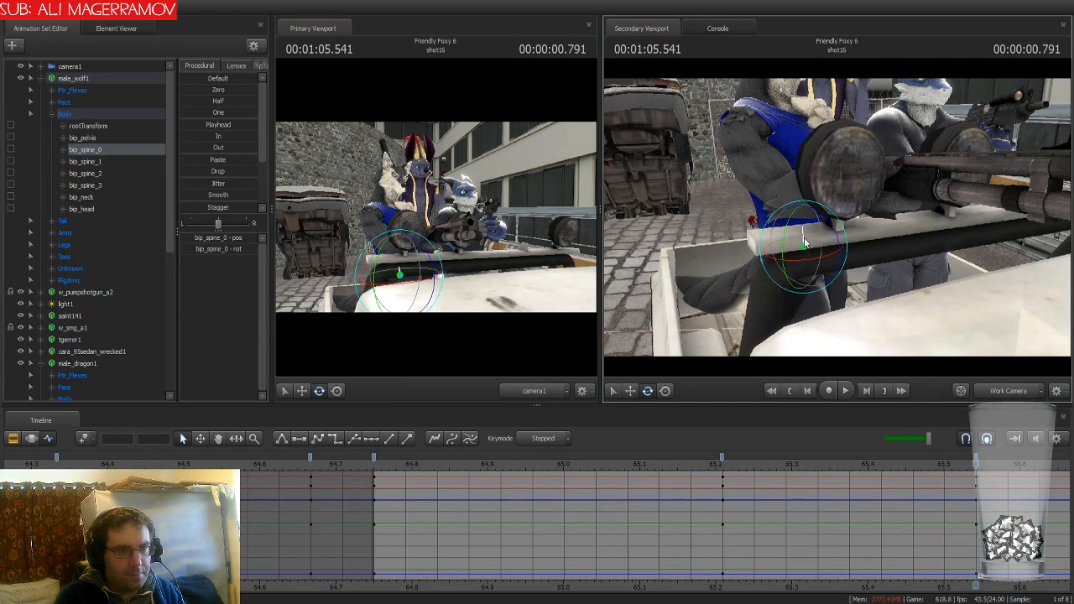
{"action": "left_click_drag", "start_coordinate": [832, 240], "coordinate": [835, 218]}
{"action": "key", "text": "w"}
{"action": "key", "text": "w"}
{"action": "key", "text": "w"}
Adjust the rotation of male_wolf1's bip_UpperArm_r at 00:01:05.541 and select bip_lowerArm_l
{"action": "key", "text": "ctrl"}
{"action": "key", "text": "ctrl"}
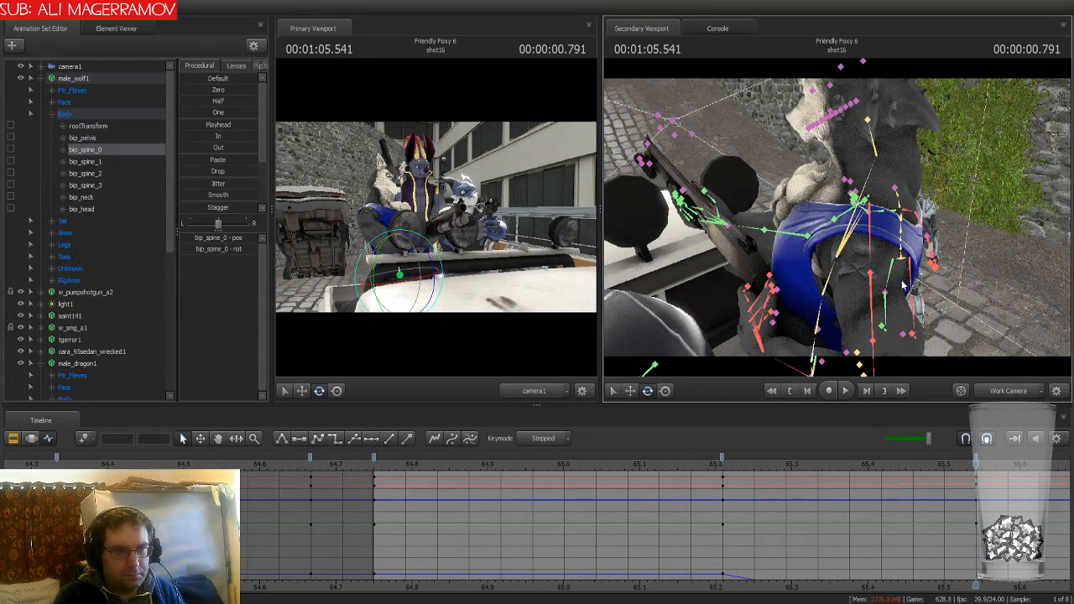
{"action": "left_click", "coordinate": [880, 299], "text": "ctrl"}
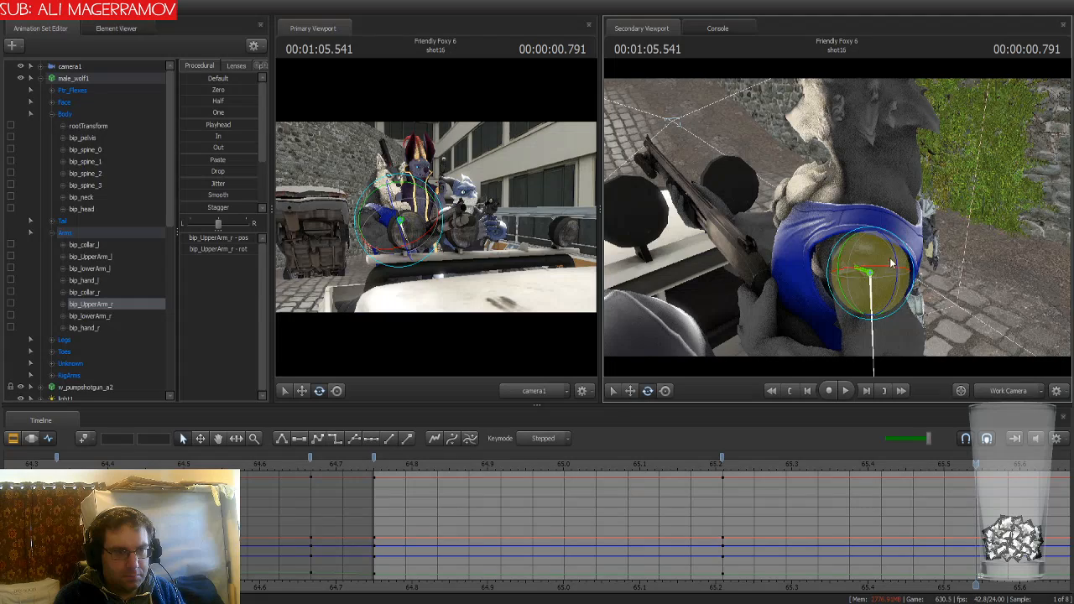
{"action": "left_click_drag", "start_coordinate": [895, 262], "coordinate": [894, 263]}
{"action": "left_click_drag", "start_coordinate": [854, 227], "coordinate": [878, 220]}
{"action": "key", "text": "ctrl"}
{"action": "left_click", "coordinate": [856, 227], "text": "ctrl"}
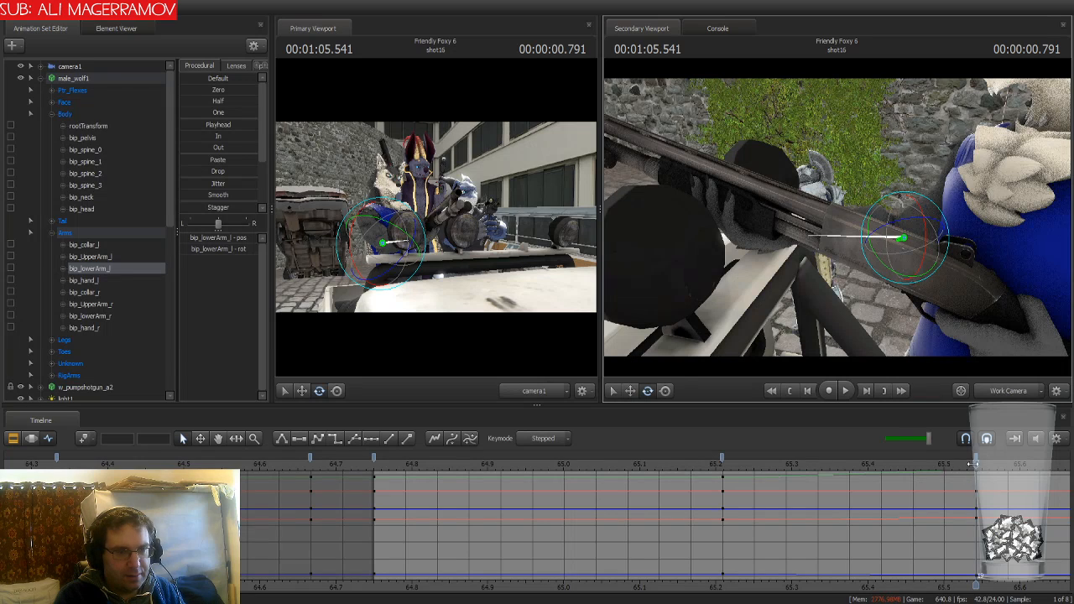
Give bip_lowerArm_l's keys at 00:01:05.208 stepped tangents
{"action": "left_click_drag", "start_coordinate": [974, 464], "coordinate": [720, 462]}
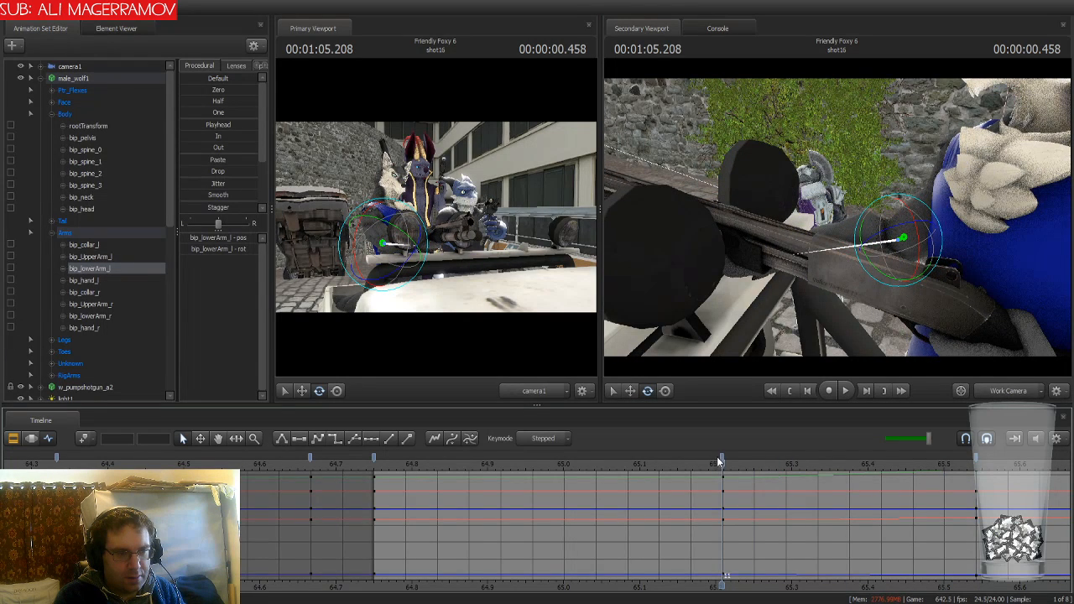
{"action": "left_click", "coordinate": [723, 459]}
{"action": "left_click", "coordinate": [336, 438]}
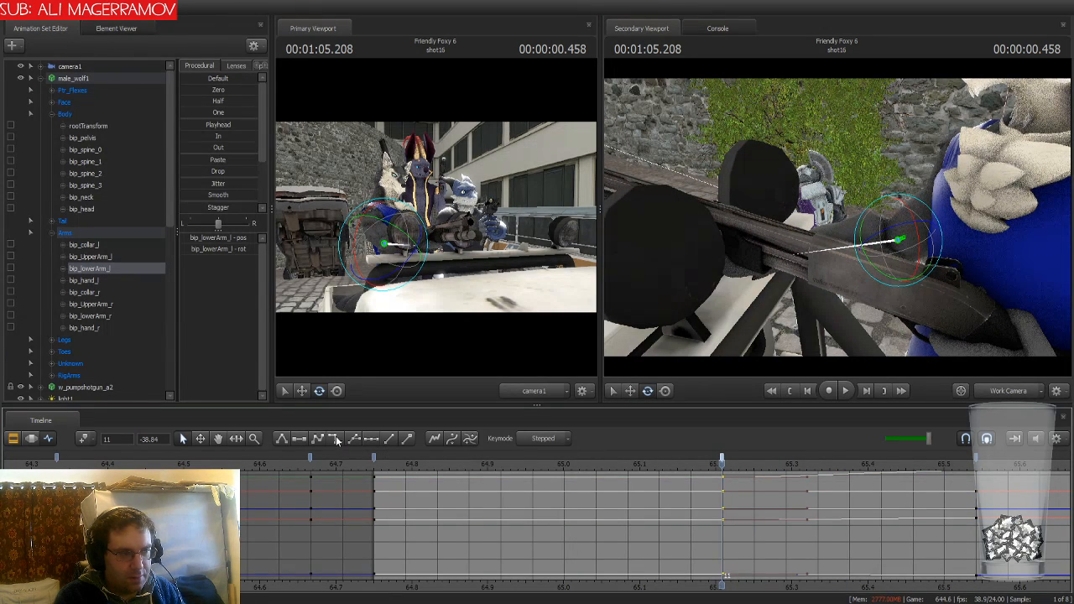
{"action": "left_click", "coordinate": [334, 437]}
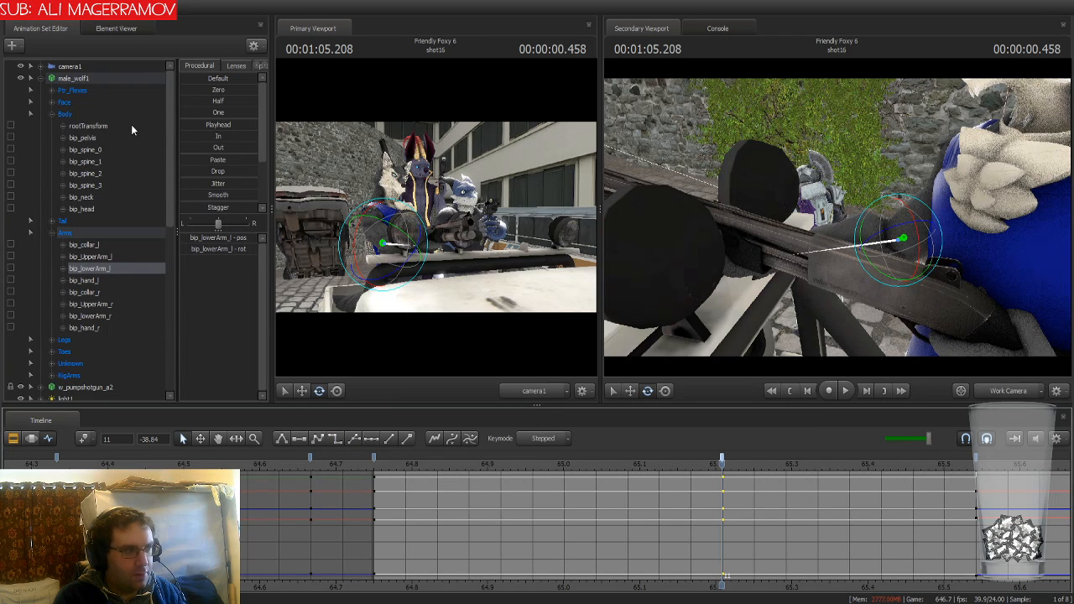
Select all of male_wolf1's controls and apply stepped tangents to their keys at 00:01:05.208
{"action": "left_click", "coordinate": [95, 80]}
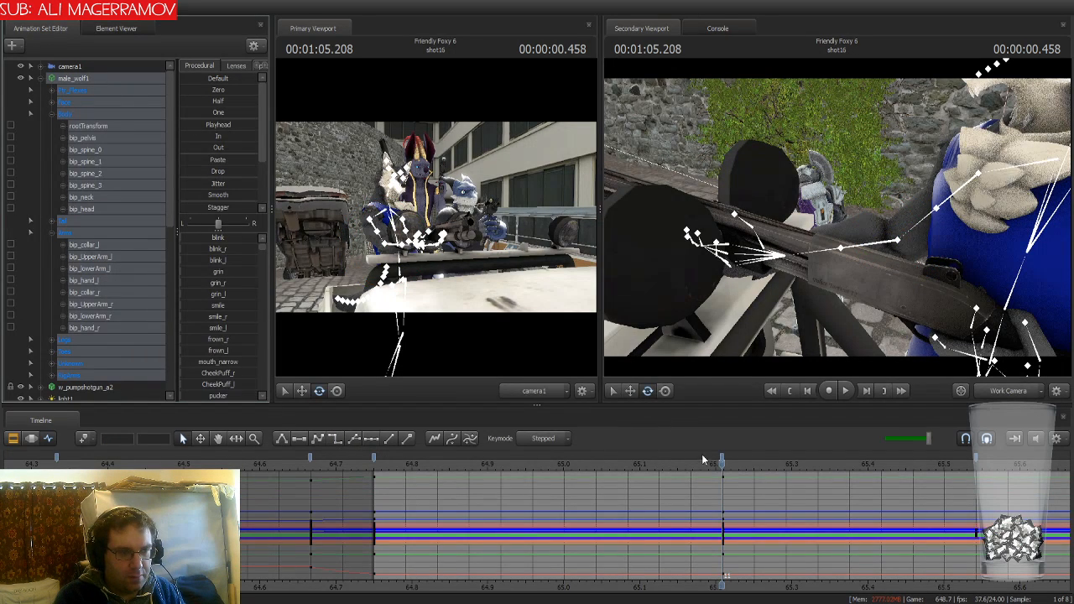
{"action": "scroll", "coordinate": [734, 544], "scroll_direction": "down", "scroll_amount": 1}
{"action": "middle_click_drag", "start_coordinate": [722, 580], "coordinate": [578, 564]}
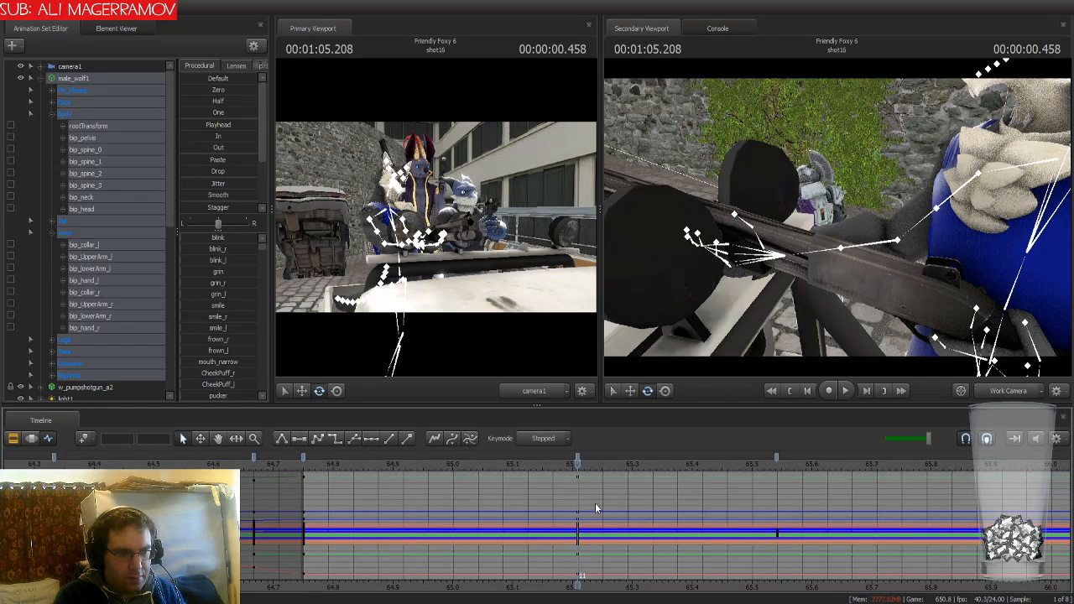
{"action": "scroll", "coordinate": [595, 503], "scroll_direction": "down", "scroll_amount": 1}
{"action": "left_click_drag", "start_coordinate": [581, 476], "coordinate": [756, 474]}
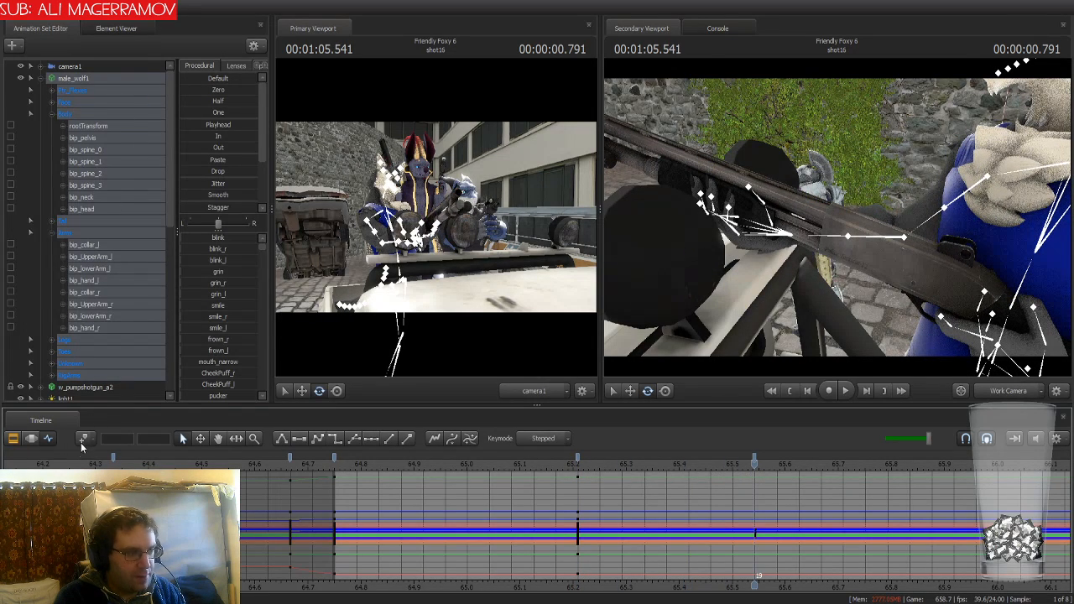
{"action": "left_click", "coordinate": [577, 456]}
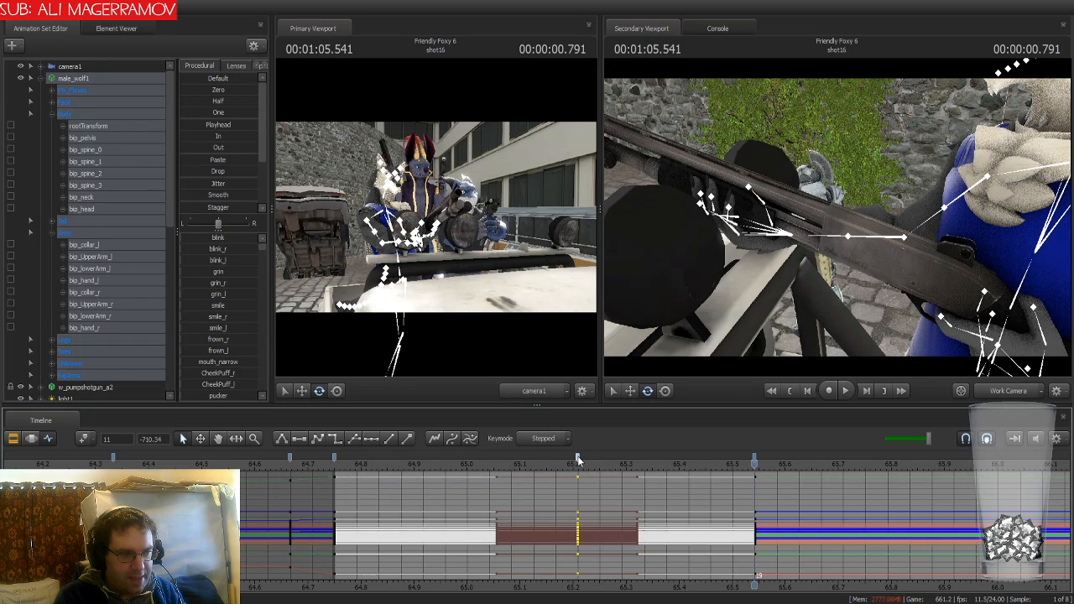
{"action": "left_click", "coordinate": [339, 439]}
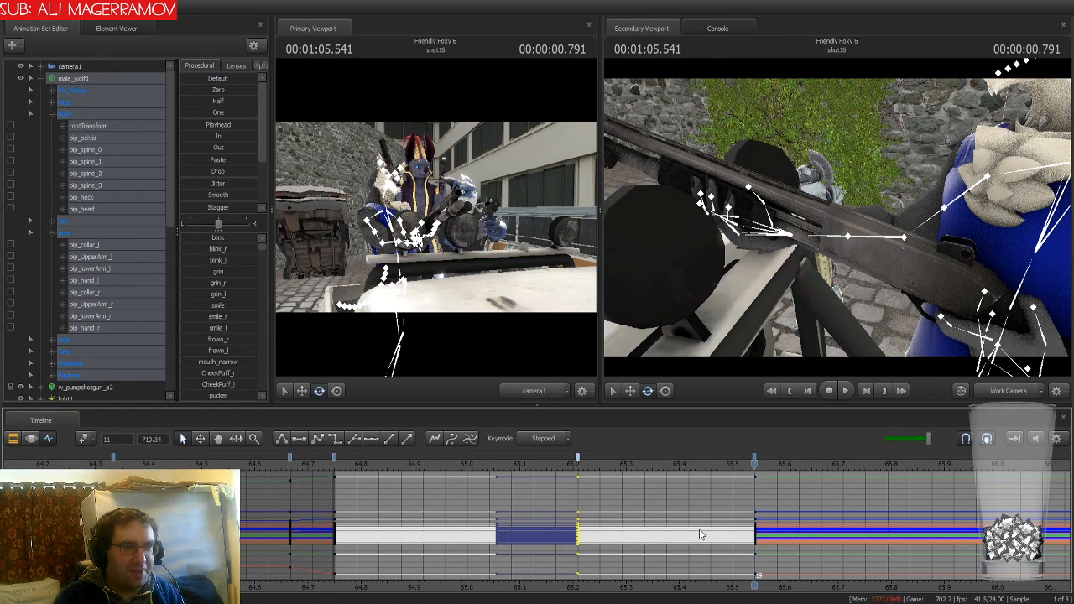
Paste male_wolf1's pose from 00:01:05.208 at 00:01:05.875
{"action": "middle_click_drag", "start_coordinate": [753, 579], "coordinate": [615, 551]}
{"action": "scroll", "coordinate": [613, 545], "scroll_direction": "down", "scroll_amount": 4}
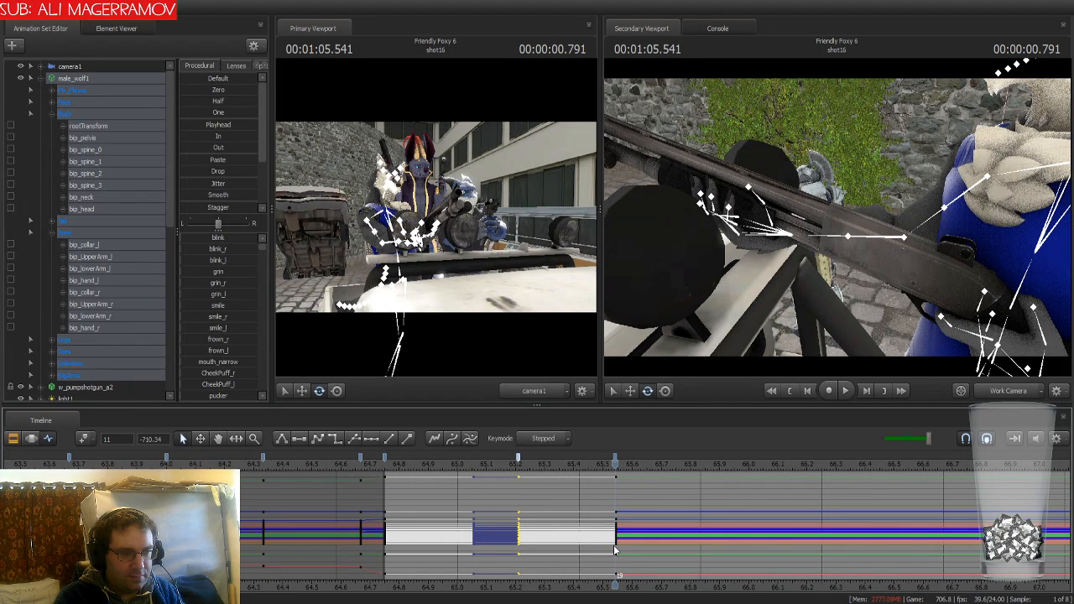
{"action": "scroll", "coordinate": [614, 545], "scroll_direction": "up", "scroll_amount": 3}
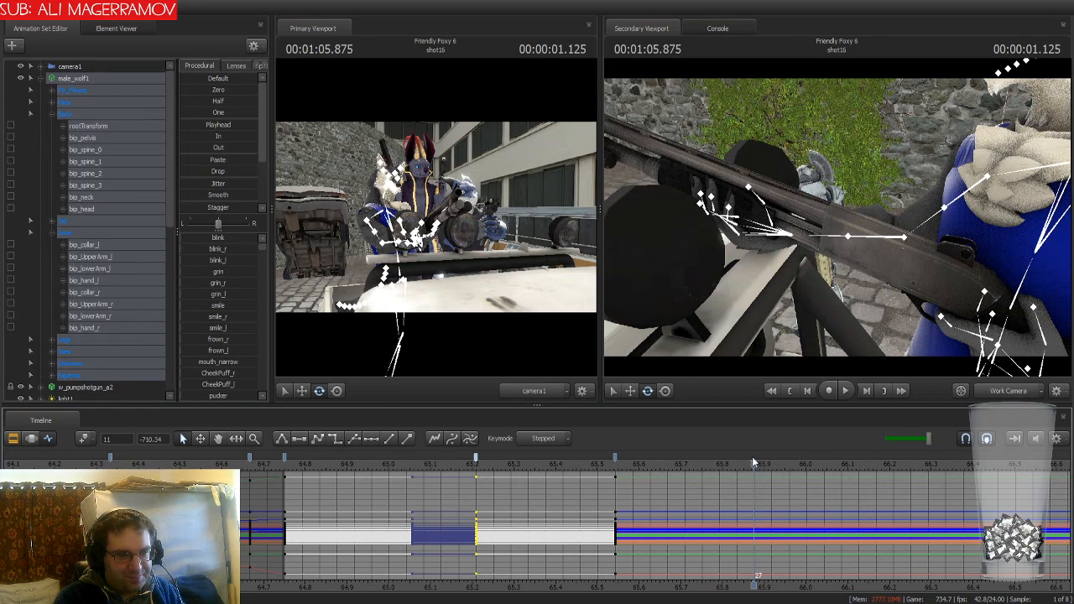
{"action": "key", "text": "ctrl+v"}
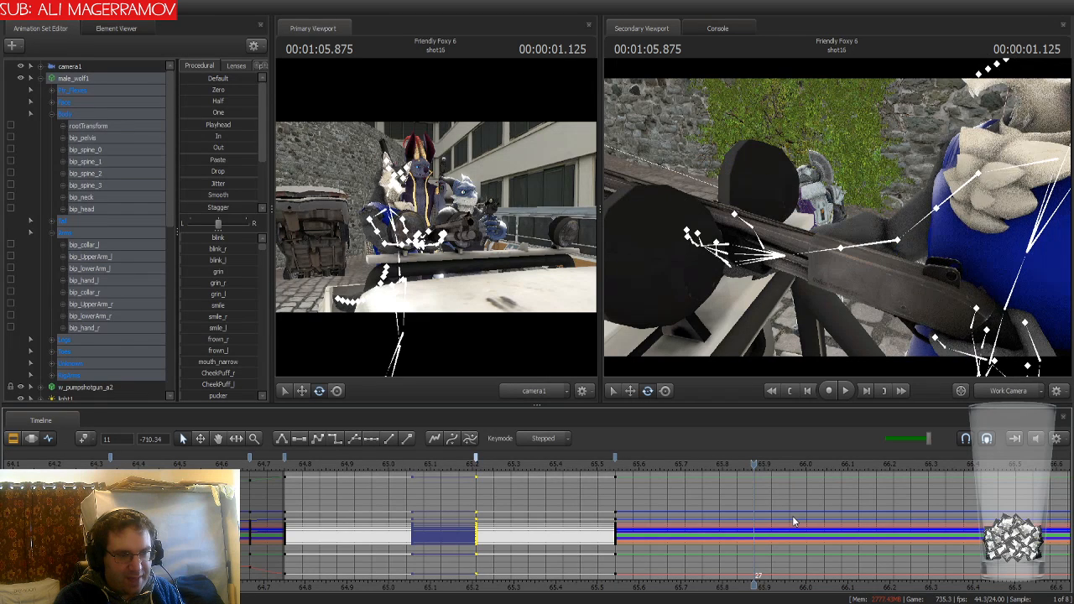
{"action": "left_click", "coordinate": [794, 517]}
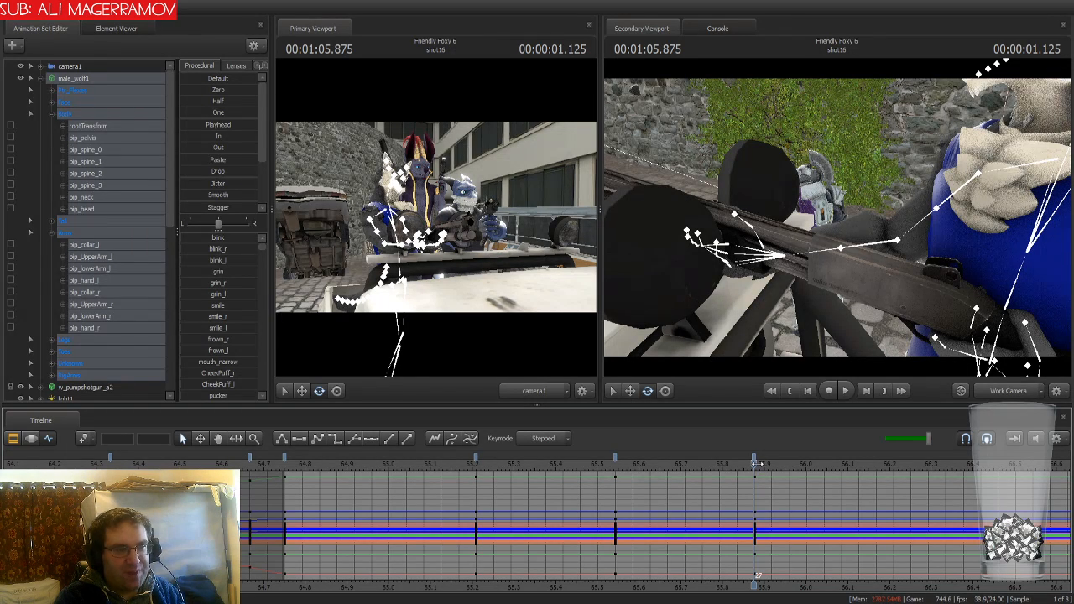
Give male_wolf1's keys at 00:01:05.541 stepped tangents
{"action": "left_click_drag", "start_coordinate": [742, 463], "coordinate": [613, 472]}
{"action": "left_click", "coordinate": [614, 455]}
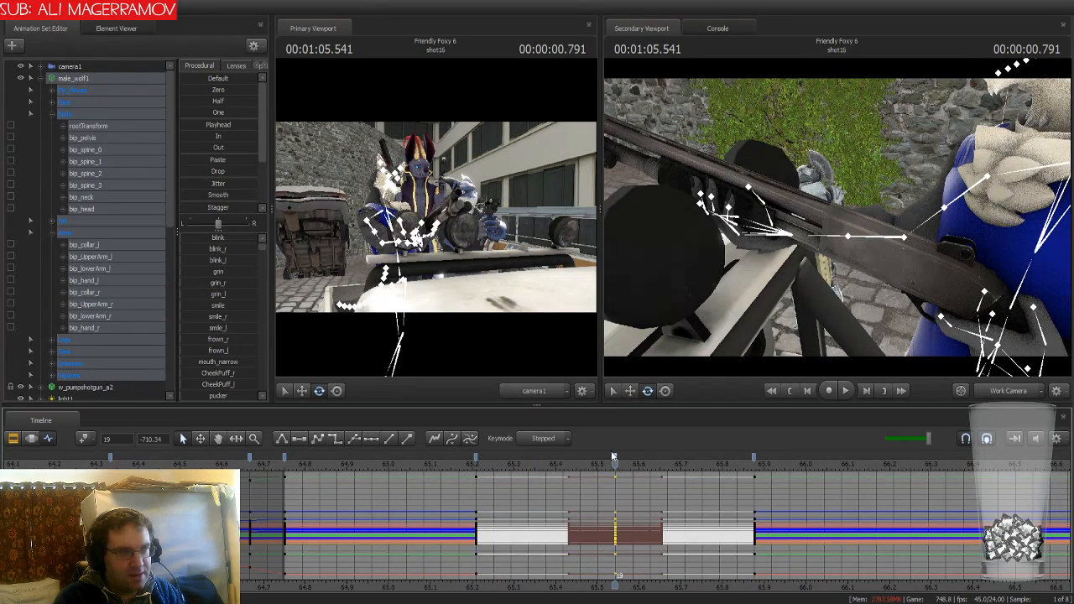
{"action": "left_click", "coordinate": [339, 443]}
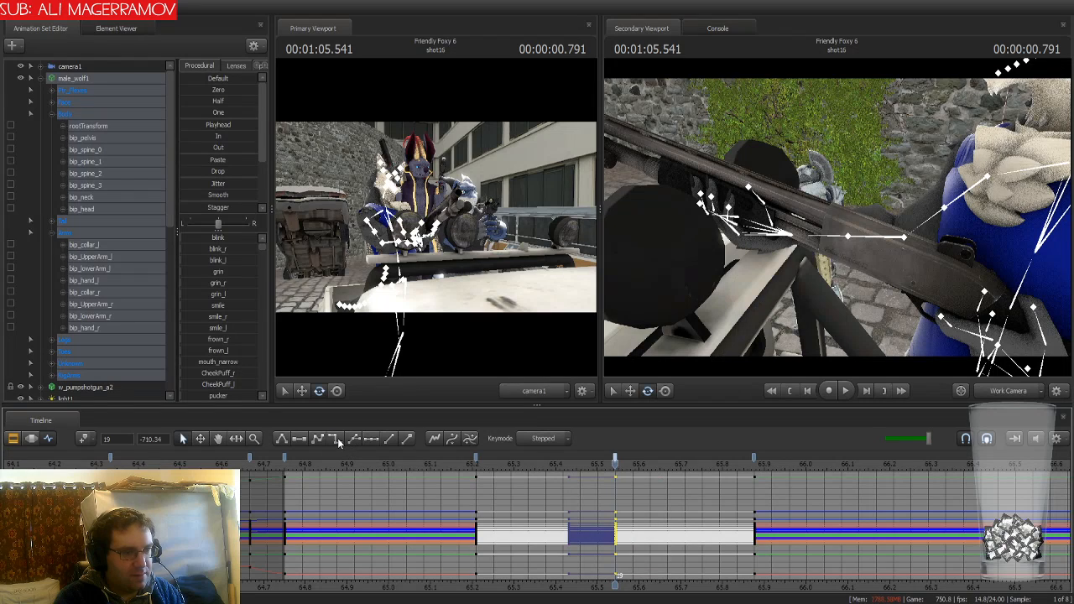
Check the poses around the pasted keys at 00:01:05.875, then undo the stepped tangents at 00:01:05.541 and the paste
{"action": "left_click_drag", "start_coordinate": [615, 463], "coordinate": [749, 483]}
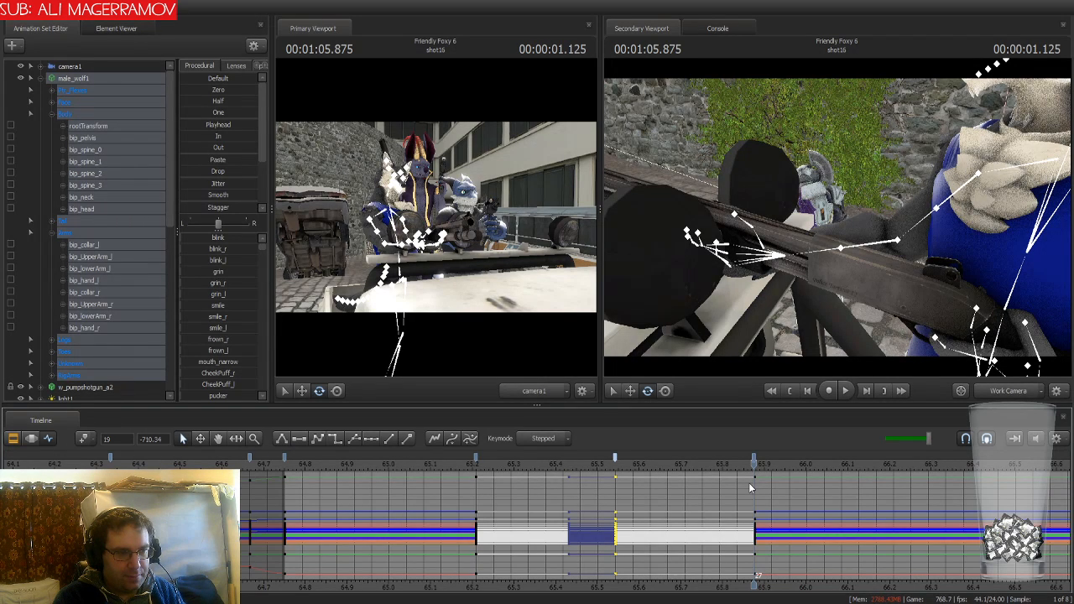
{"action": "left_click_drag", "start_coordinate": [753, 461], "coordinate": [678, 476]}
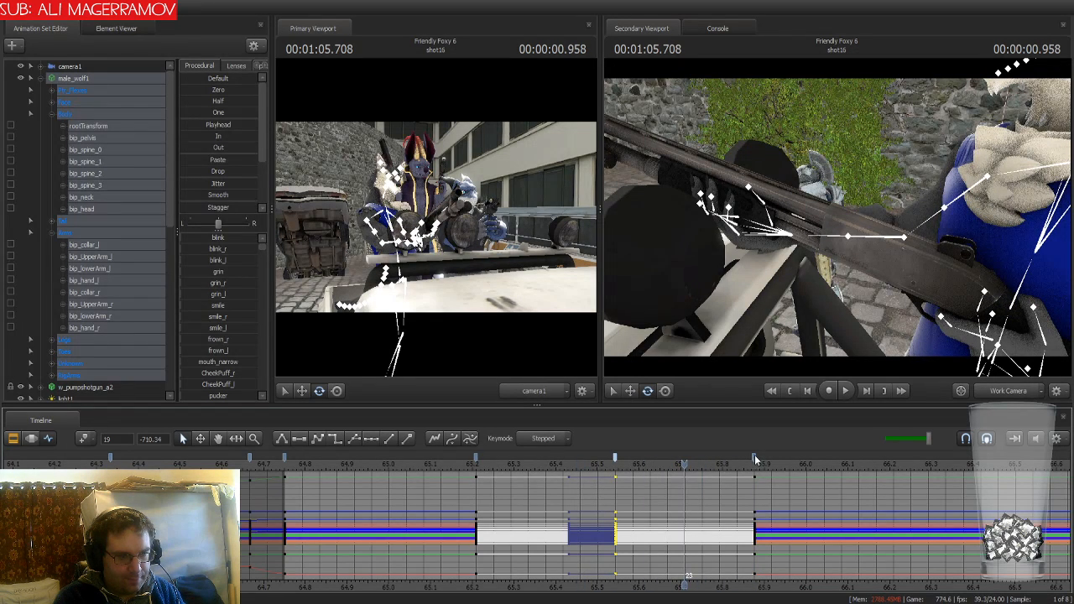
{"action": "left_click_drag", "start_coordinate": [756, 460], "coordinate": [686, 463]}
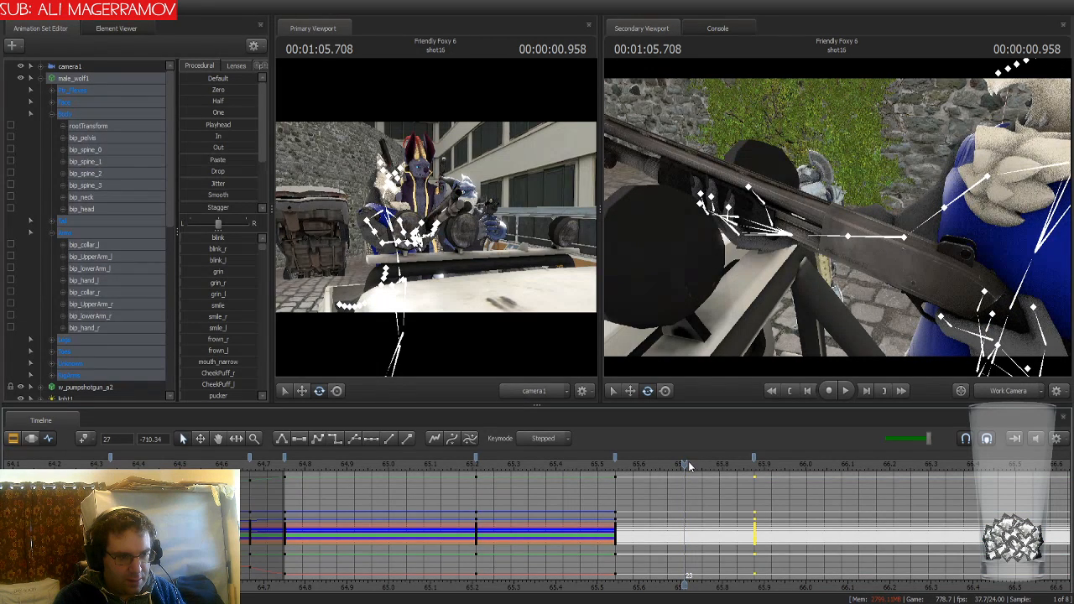
{"action": "key", "text": "ctrl+z"}
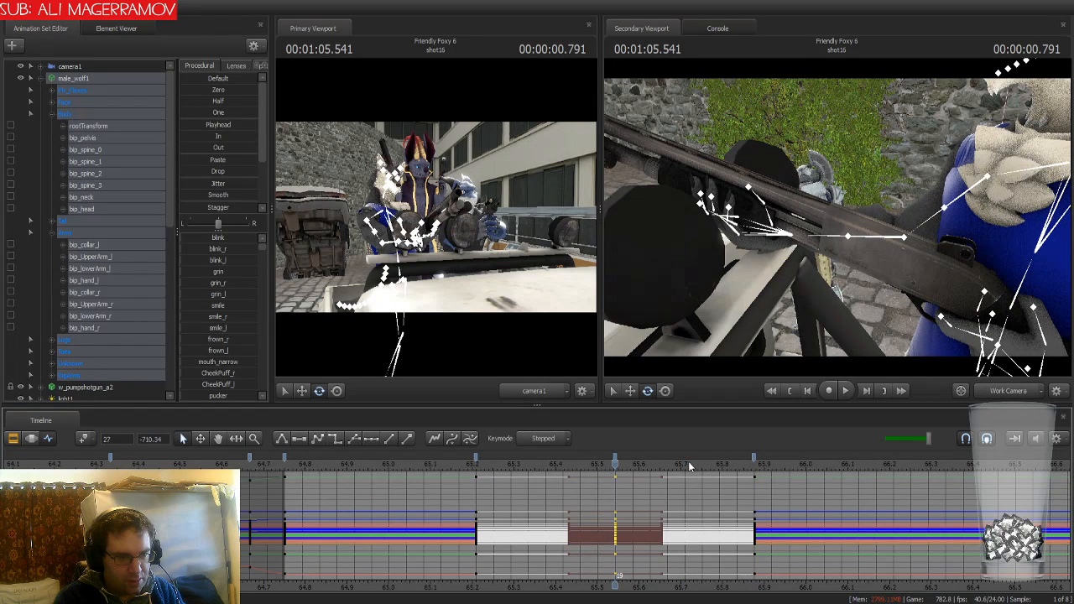
{"action": "key", "text": "ctrl+z"}
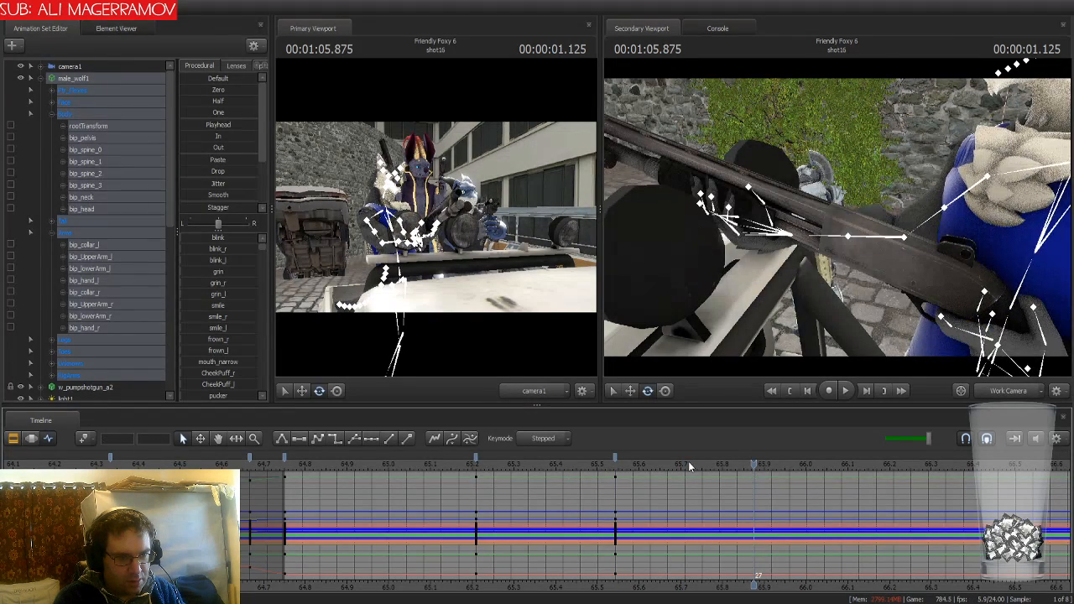
Reapply stepped tangents to male_wolf1's keys at 00:01:05.208
{"action": "left_click_drag", "start_coordinate": [753, 464], "coordinate": [470, 473]}
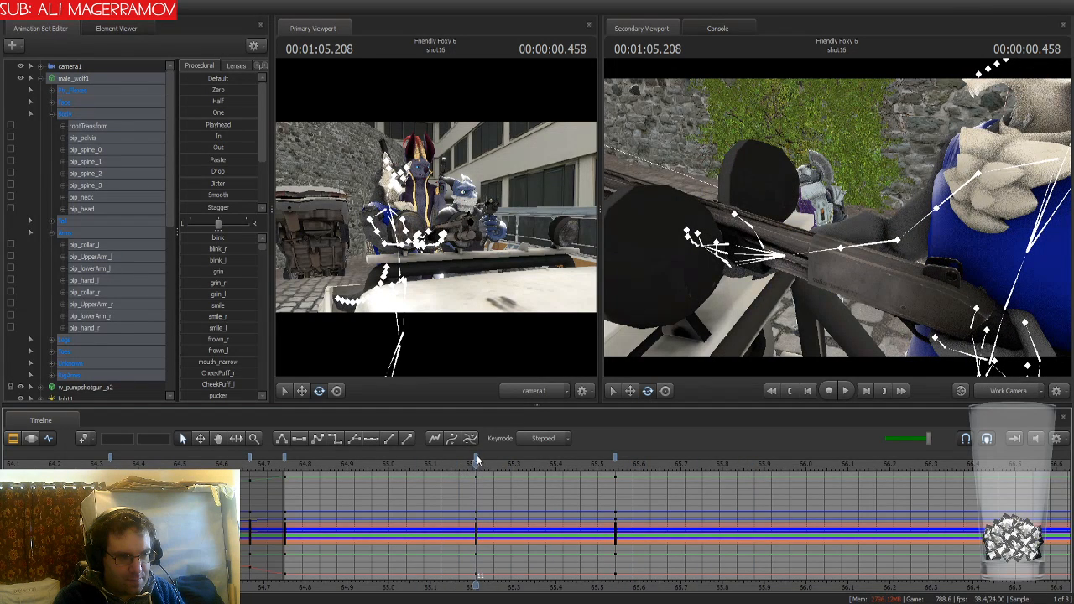
{"action": "left_click", "coordinate": [477, 459]}
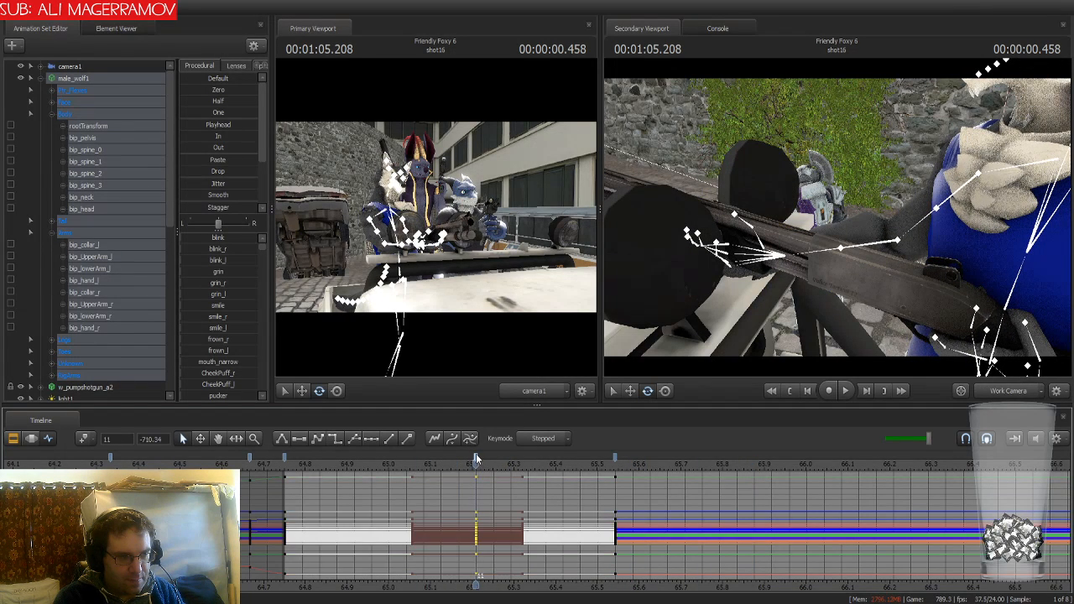
{"action": "left_click", "coordinate": [333, 440]}
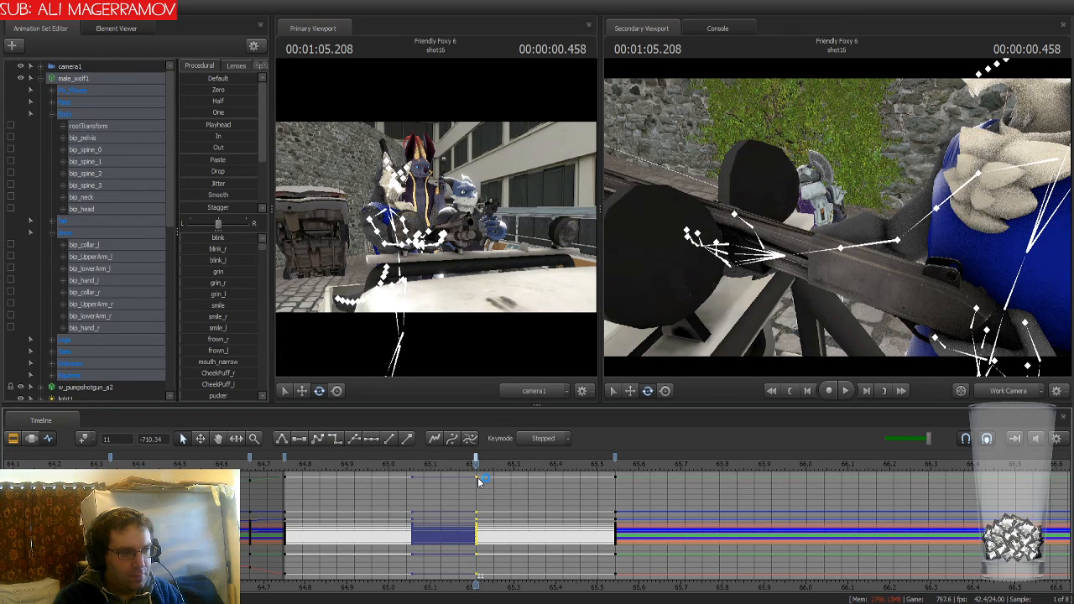
Apply stepped tangents to male_wolf1's keys at 00:01:04.750 and the keys just before them, and place the playhead at 00:01:05.666
{"action": "left_click", "coordinate": [286, 461]}
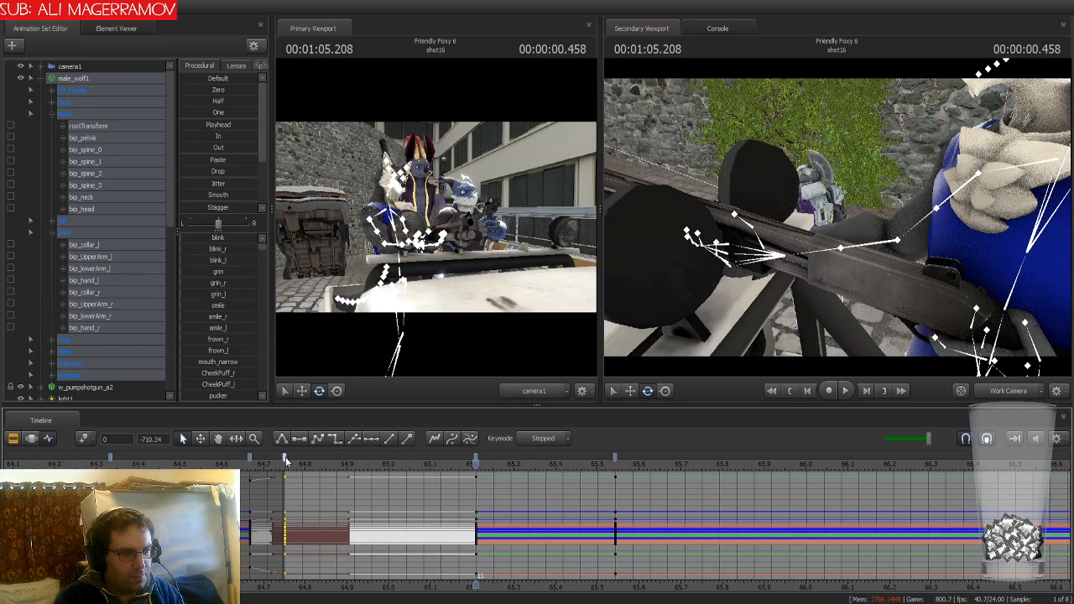
{"action": "left_click", "coordinate": [336, 440]}
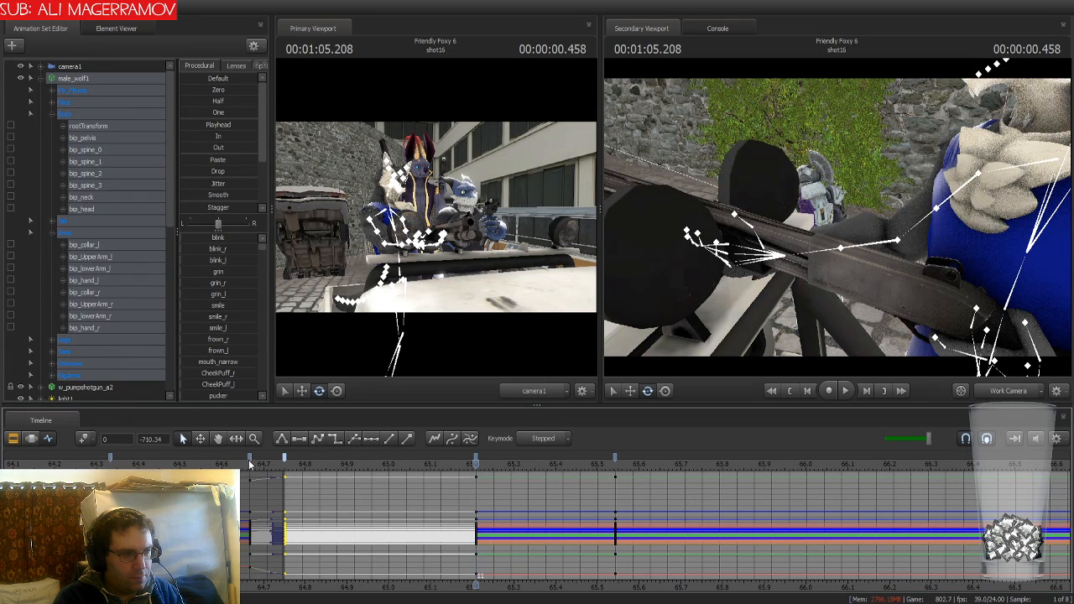
{"action": "left_click", "coordinate": [251, 462]}
{"action": "left_click", "coordinate": [333, 442]}
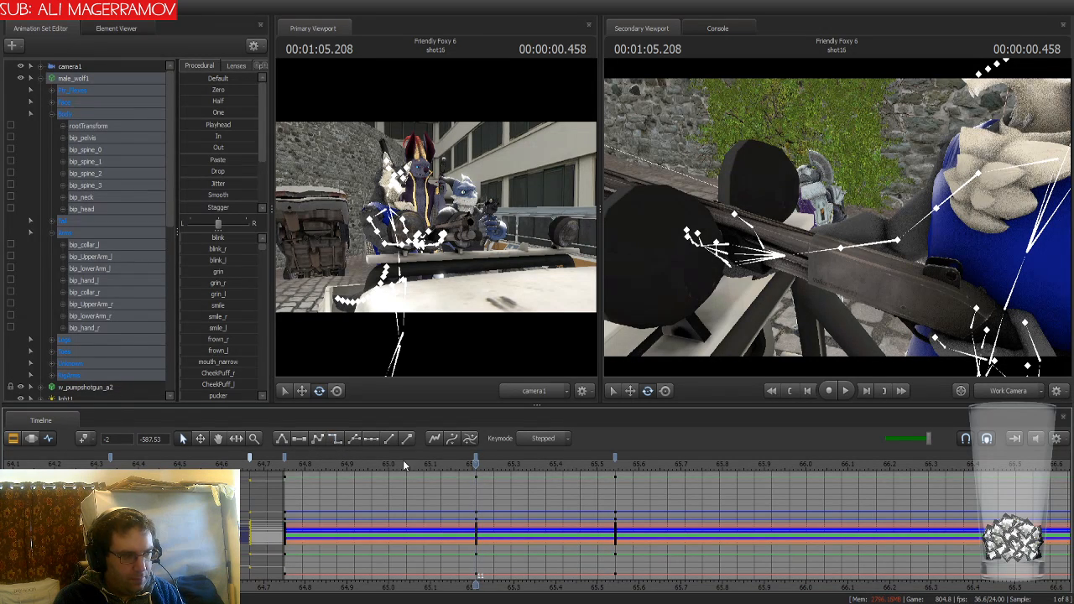
{"action": "left_click_drag", "start_coordinate": [456, 467], "coordinate": [669, 471]}
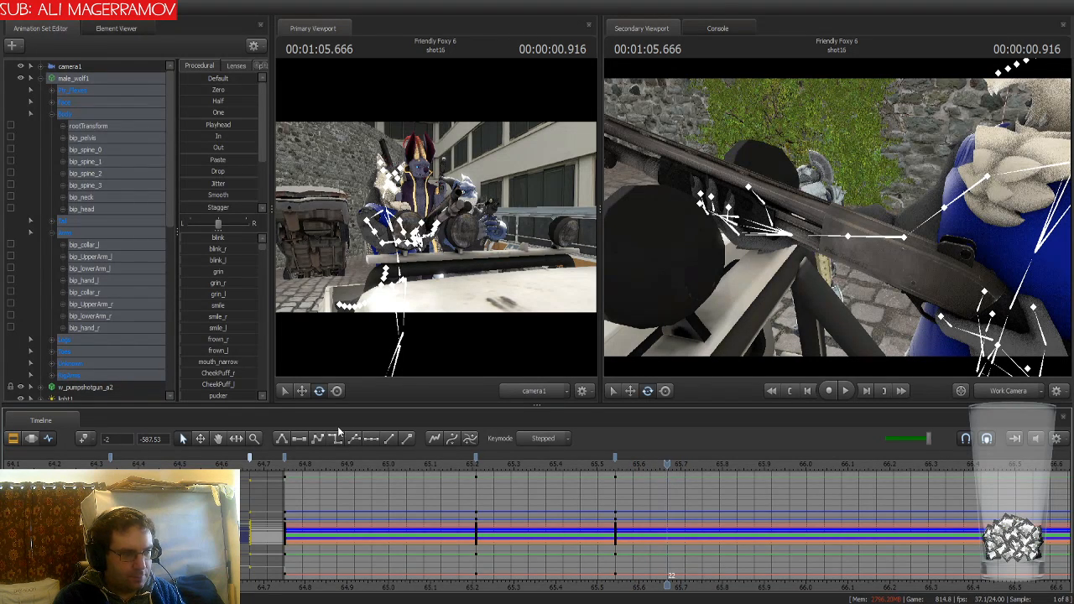
Key male_wolf1's current pose at 00:01:05.666 and advance the playhead to 00:01:06.000
{"action": "mouse_move", "coordinate": [664, 464]}
{"action": "left_mouse_down"}
{"action": "mouse_move", "coordinate": [615, 467]}
{"action": "mouse_move", "coordinate": [672, 468]}
{"action": "left_mouse_up"}
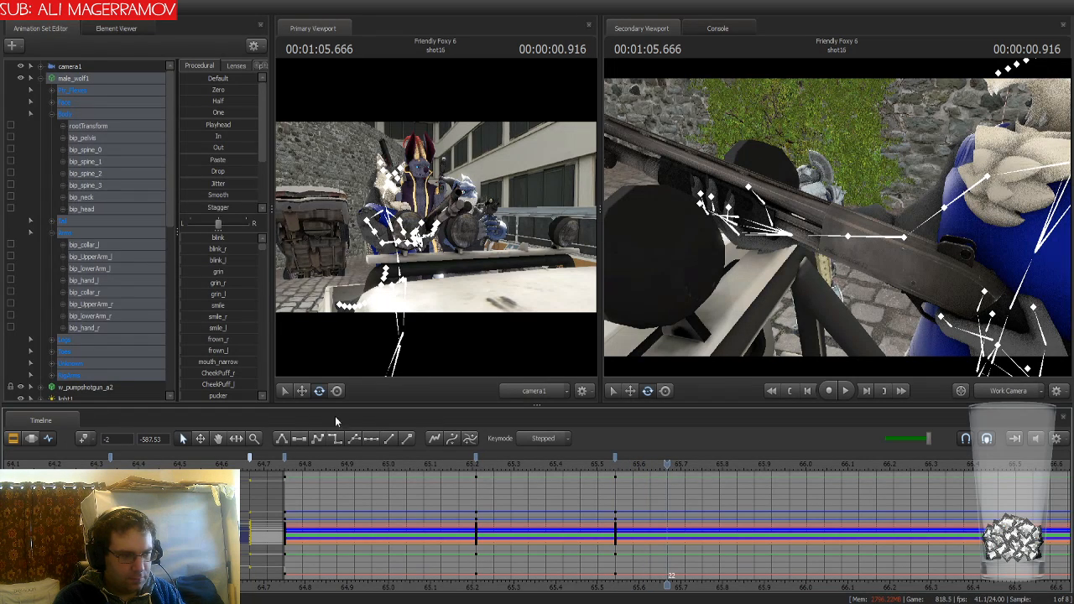
{"action": "left_click", "coordinate": [83, 438]}
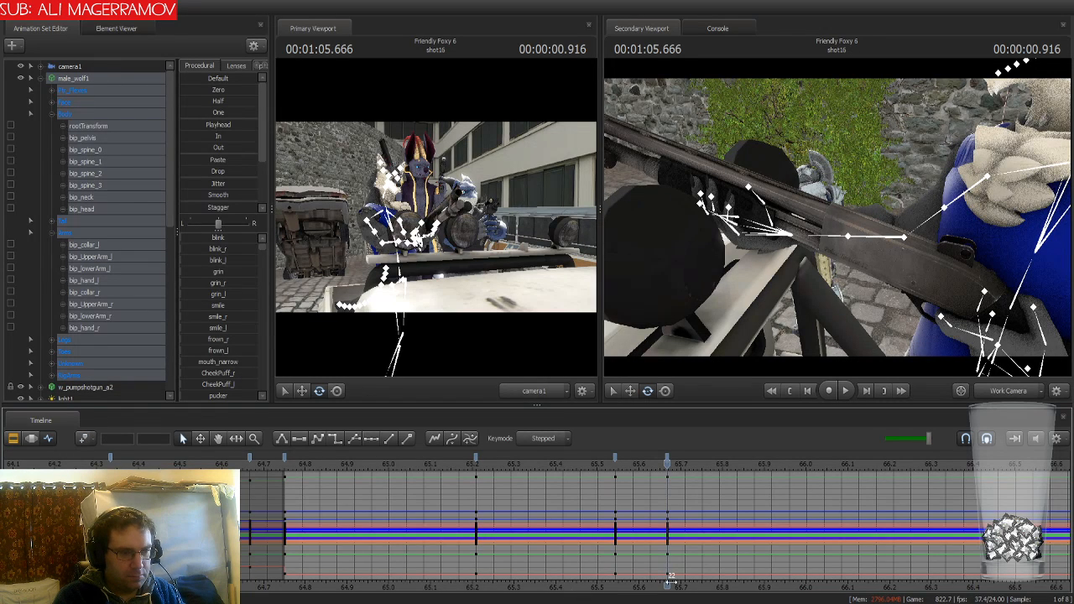
{"action": "middle_click_drag", "start_coordinate": [672, 579], "coordinate": [501, 579]}
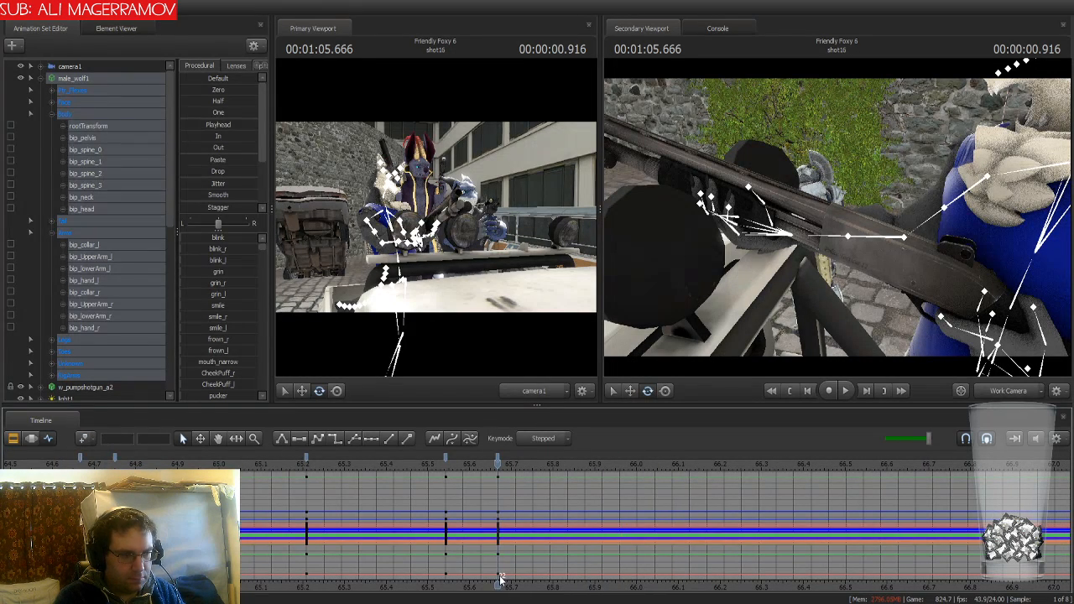
{"action": "key", "text": "space"}
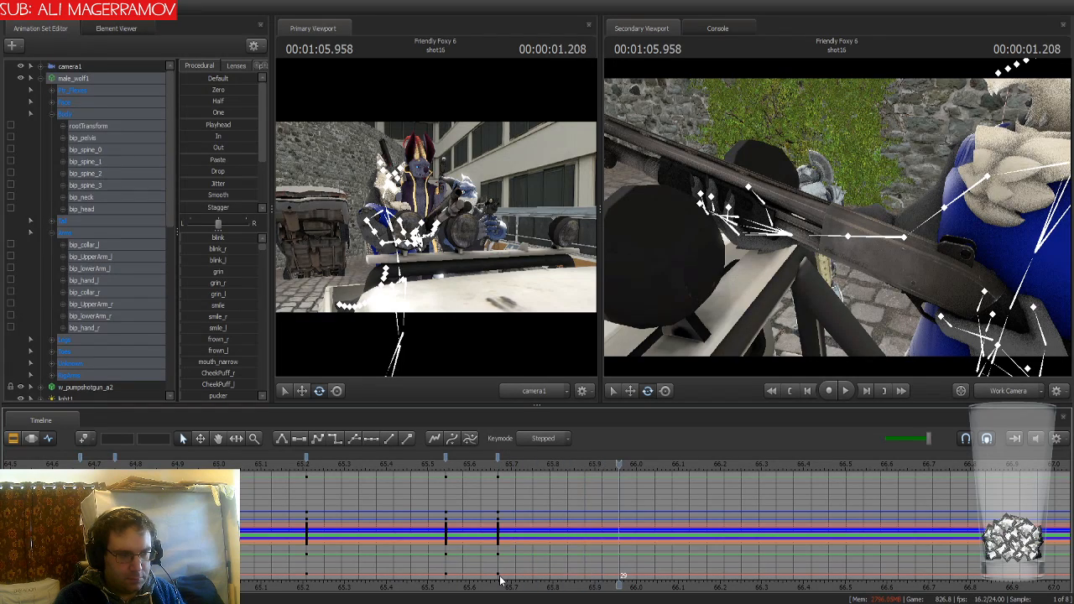
Rotate the wolf's right upper arm to raise the shotgun at 00:01:06.000, and rotate bip_collar_l to adjust the left shoulder
{"action": "left_click_drag", "start_coordinate": [877, 252], "coordinate": [986, 252]}
{"action": "left_click_drag", "start_coordinate": [837, 218], "coordinate": [837, 218]}
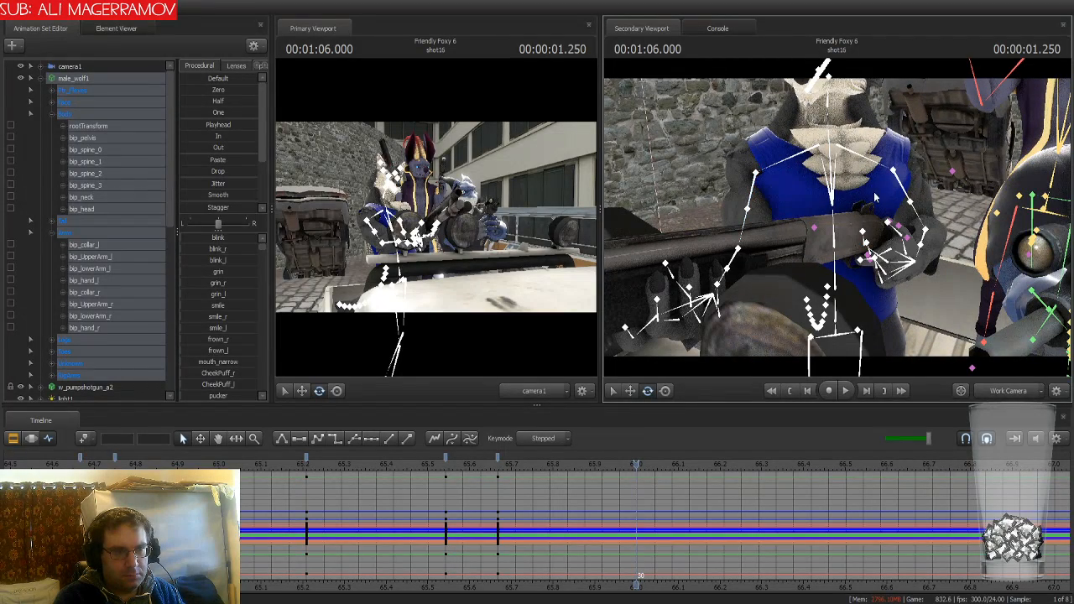
{"action": "left_click", "coordinate": [891, 172]}
{"action": "left_click_drag", "start_coordinate": [882, 174], "coordinate": [869, 156]}
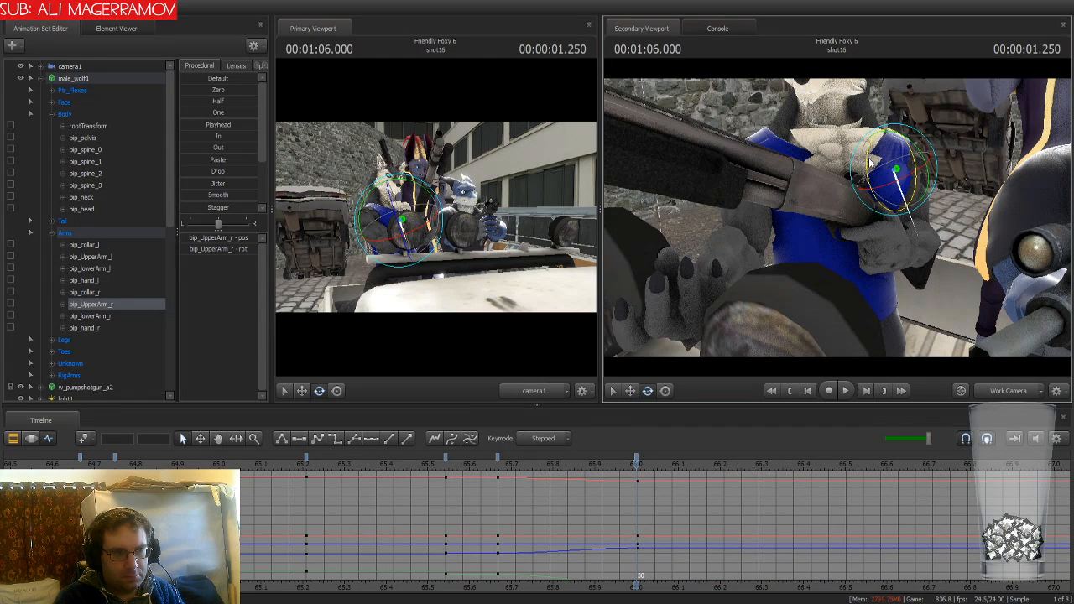
{"action": "key", "text": "ctrl"}
{"action": "left_click", "coordinate": [802, 149]}
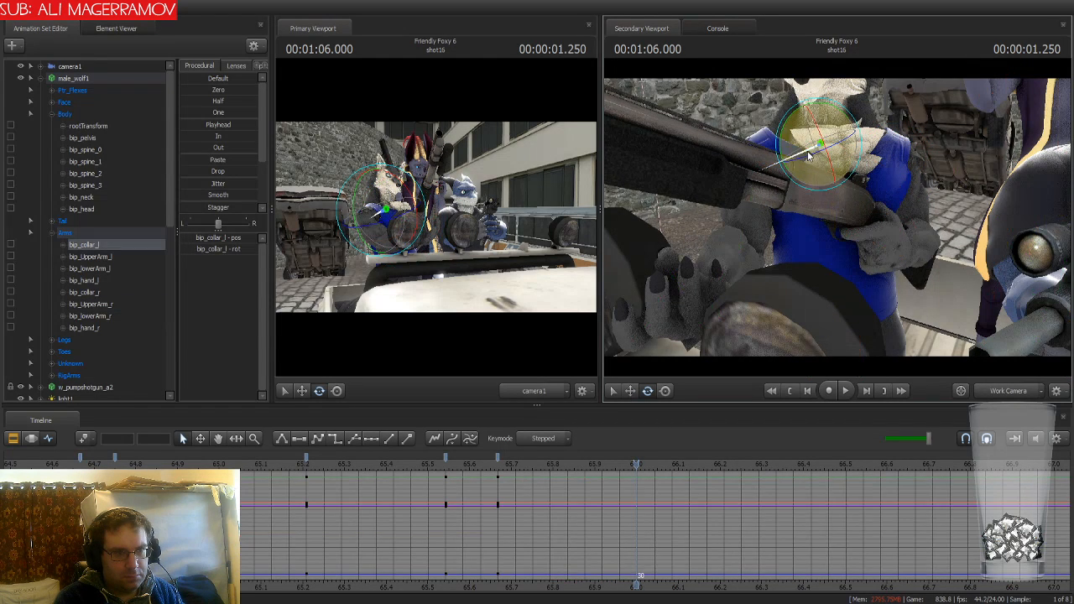
{"action": "key", "text": "ctrl"}
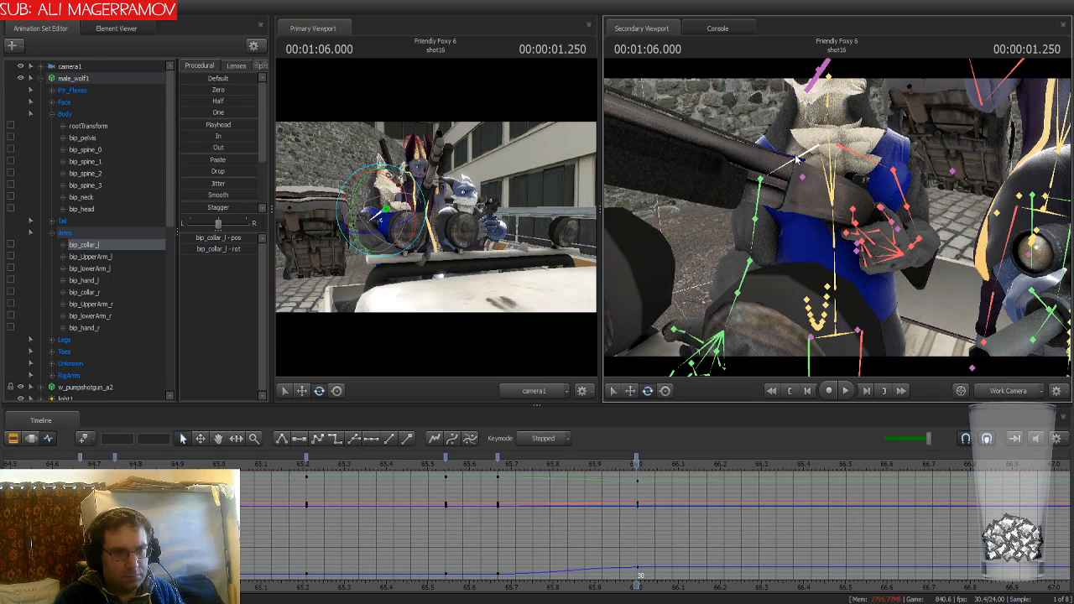
Rotate bip_lowerArm_l and bip_collar_l to bring the wolf's left hand up toward the raised shotgun
{"action": "left_click", "coordinate": [741, 277]}
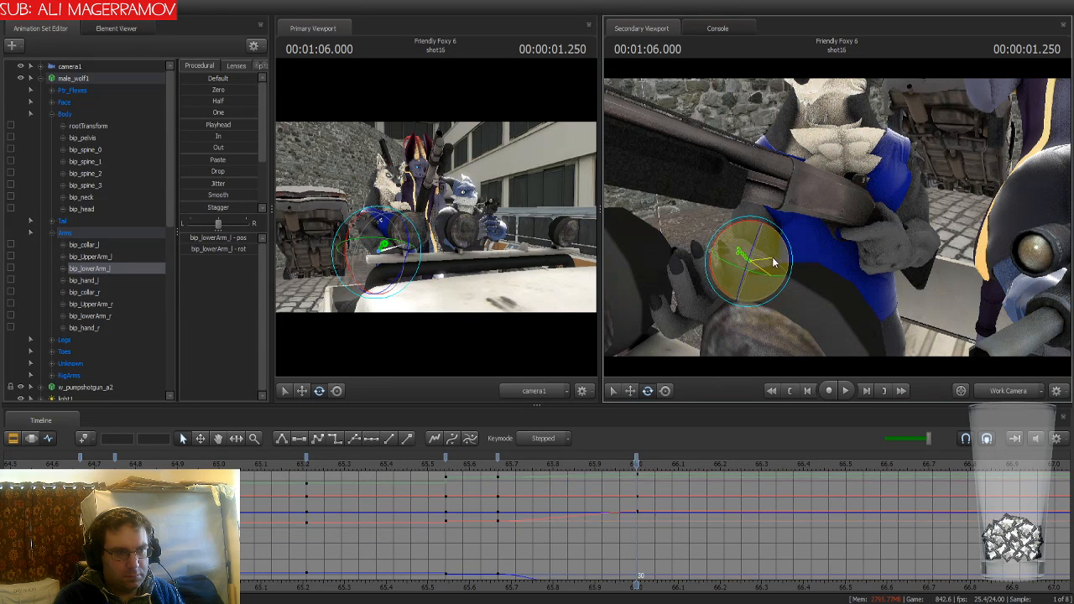
{"action": "left_click_drag", "start_coordinate": [771, 249], "coordinate": [750, 285]}
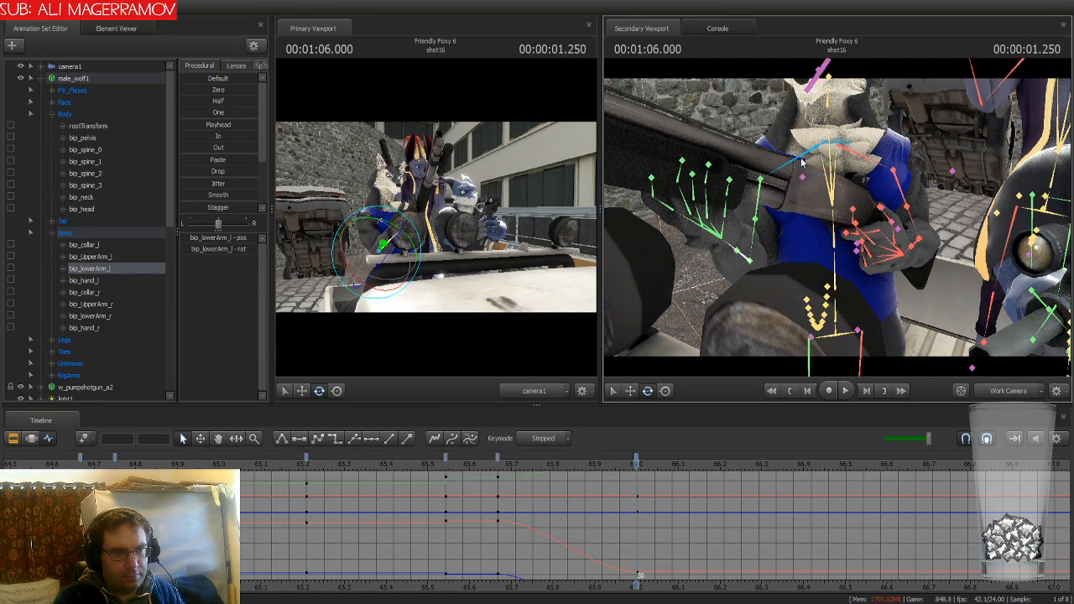
{"action": "left_click", "coordinate": [808, 159], "text": "ctrl"}
{"action": "left_click_drag", "start_coordinate": [800, 143], "coordinate": [794, 164]}
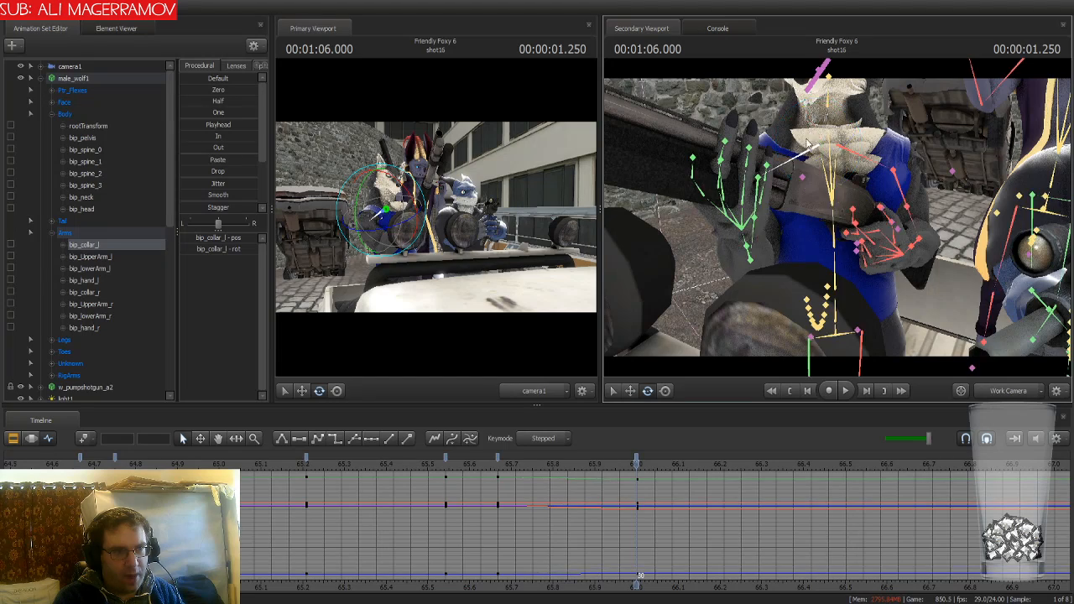
{"action": "left_click", "coordinate": [755, 237], "text": "ctrl"}
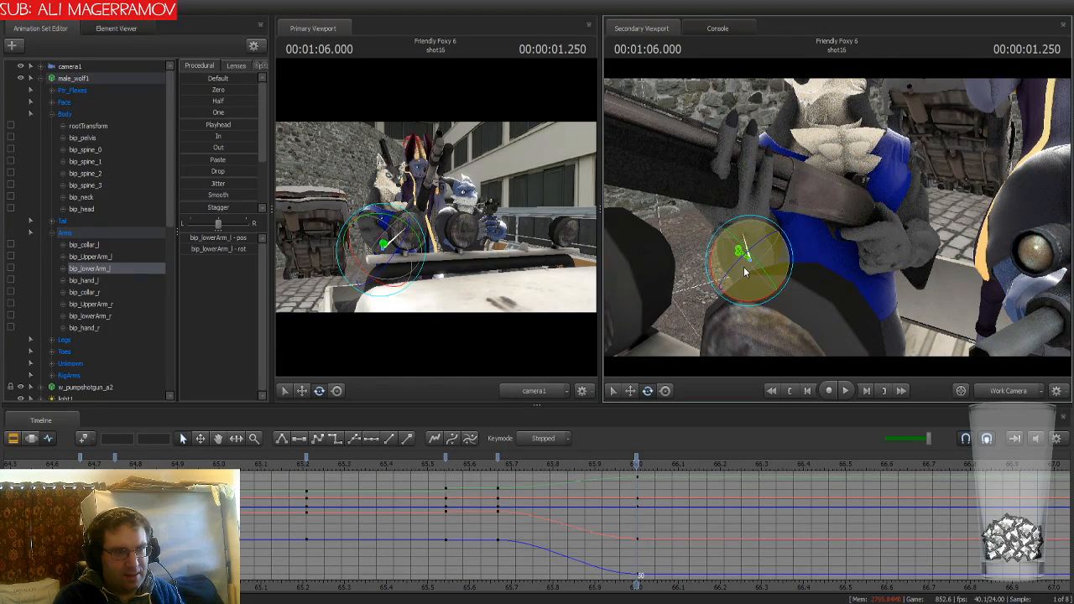
{"action": "left_click_drag", "start_coordinate": [744, 262], "coordinate": [738, 275]}
Refine the rotation of bip_collar_l from the side so the left arm reaches toward the shotgun
{"action": "left_click_drag", "start_coordinate": [815, 255], "coordinate": [882, 221]}
{"action": "key", "text": "w"}
{"action": "key", "text": "s"}
{"action": "key", "text": "w"}
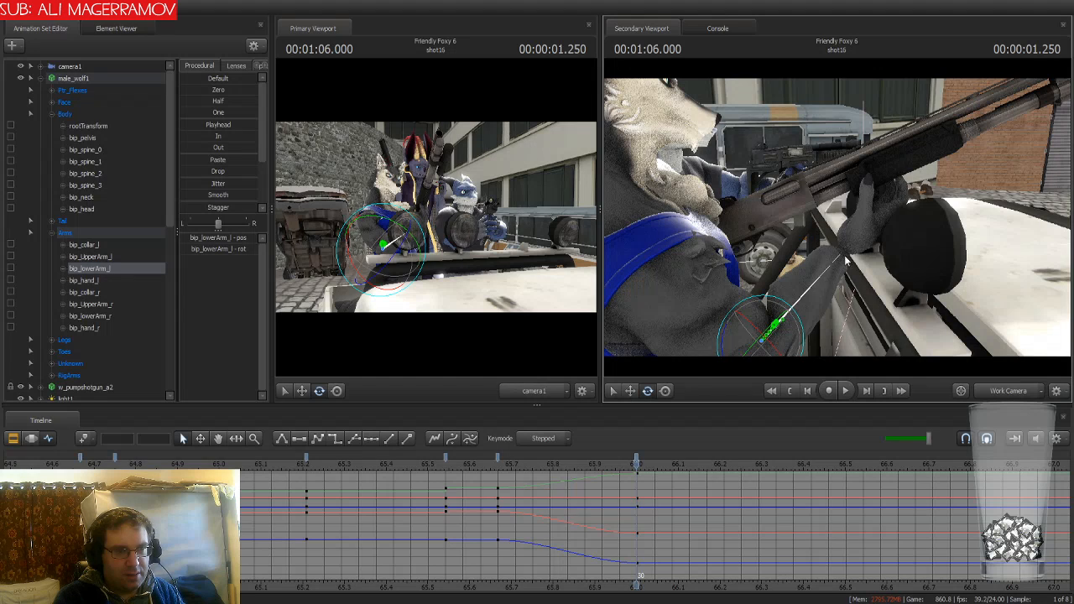
{"action": "key", "text": "ctrl"}
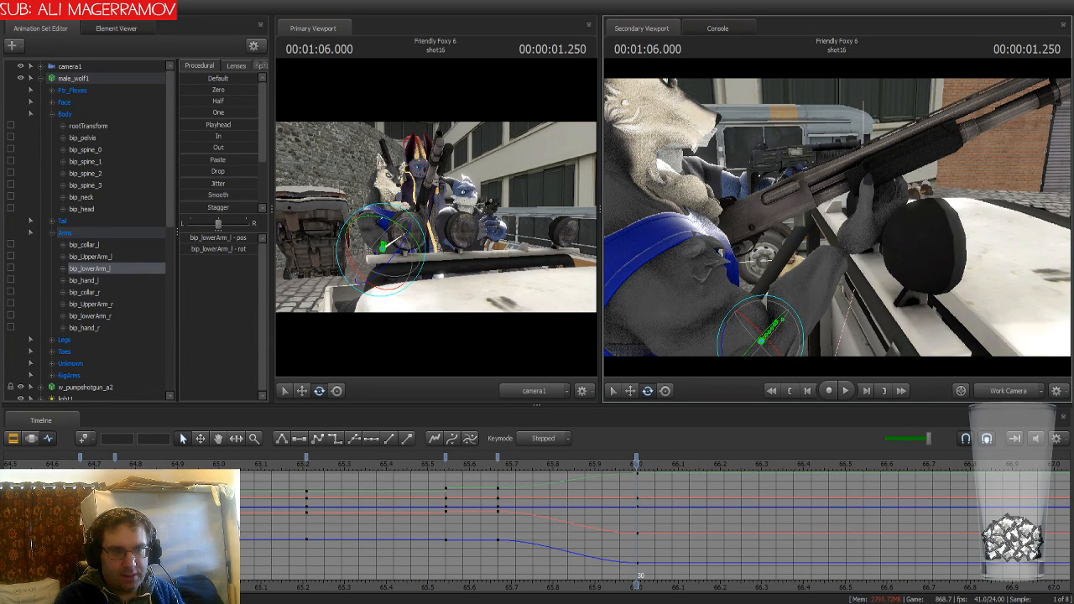
{"action": "left_click_drag", "start_coordinate": [791, 244], "coordinate": [792, 244]}
{"action": "key", "text": "s"}
{"action": "key", "text": "ctrl"}
{"action": "left_click", "coordinate": [684, 227], "text": "ctrl"}
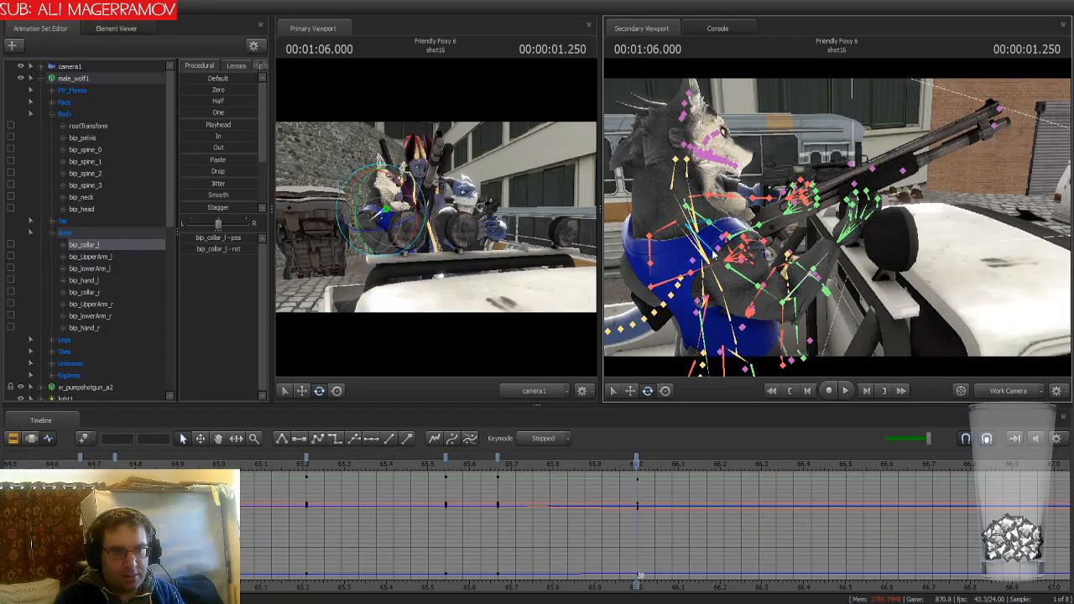
{"action": "left_click_drag", "start_coordinate": [684, 227], "coordinate": [690, 223]}
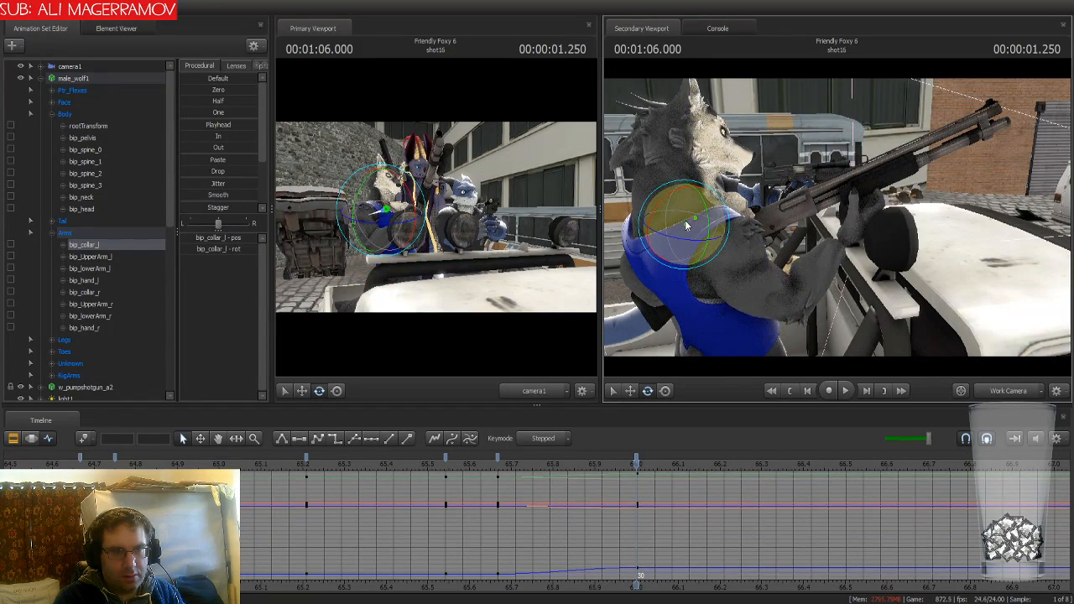
Rotate the wolf's bip_hand_r to adjust the shotgun's aim at 00:01:06.000
{"action": "key", "text": "ctrl"}
{"action": "left_click_drag", "start_coordinate": [788, 243], "coordinate": [751, 242]}
{"action": "left_click_drag", "start_coordinate": [839, 218], "coordinate": [839, 218]}
{"action": "key", "text": "w"}
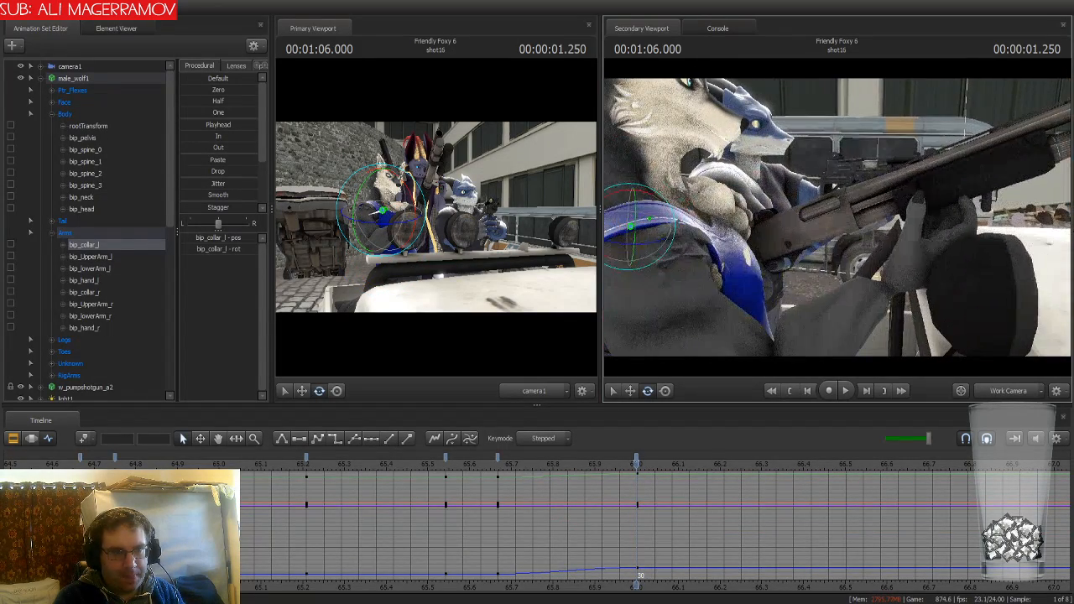
{"action": "key", "text": "ctrl"}
{"action": "left_click", "coordinate": [747, 285], "text": "ctrl"}
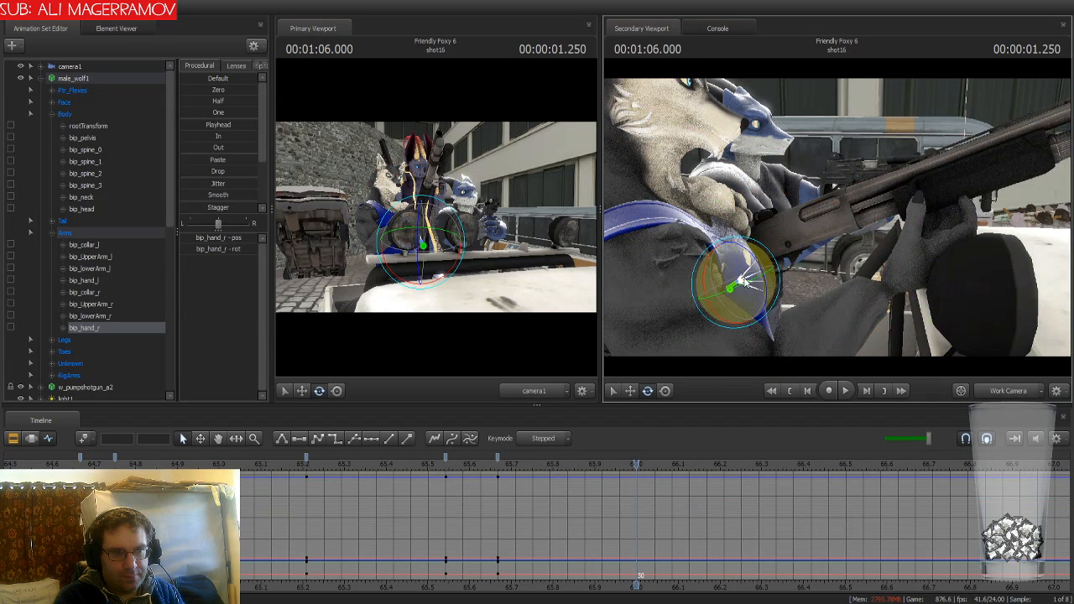
{"action": "key", "text": "ctrl"}
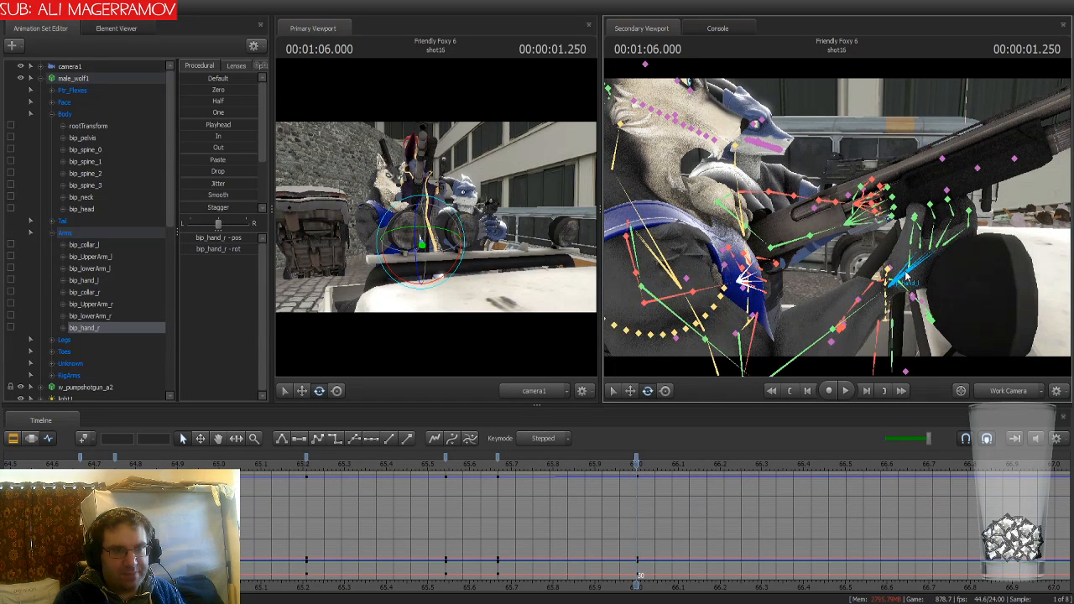
Rotate bip_UpperArm_l and bip_lowerArm_l to fit the wolf's left hand under the shotgun
{"action": "key", "text": "s"}
{"action": "left_click_drag", "start_coordinate": [850, 258], "coordinate": [838, 217]}
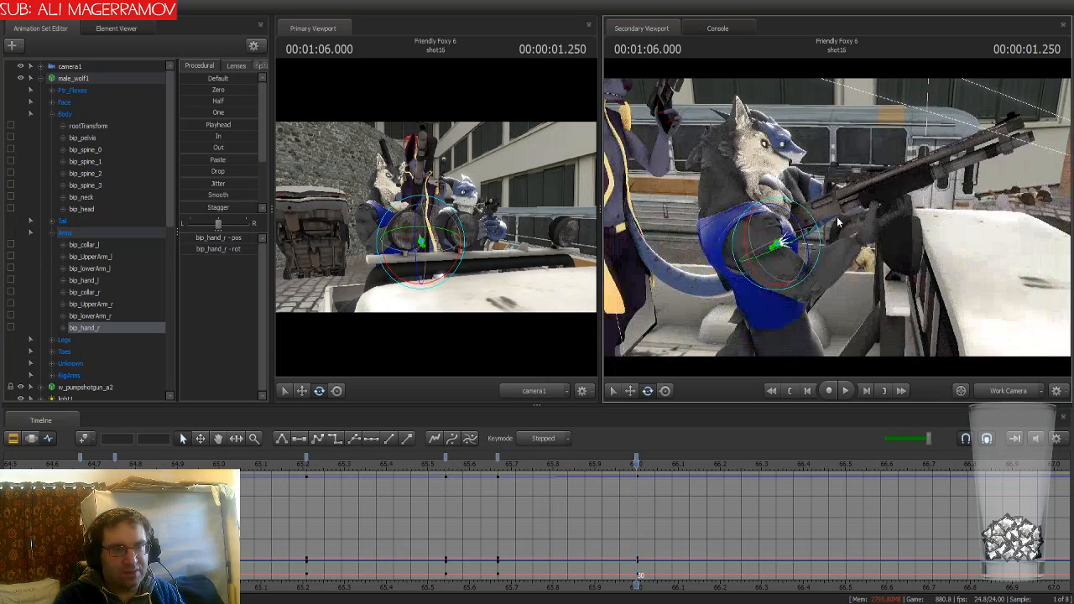
{"action": "key", "text": "ctrl"}
{"action": "left_click", "coordinate": [794, 243], "text": "ctrl"}
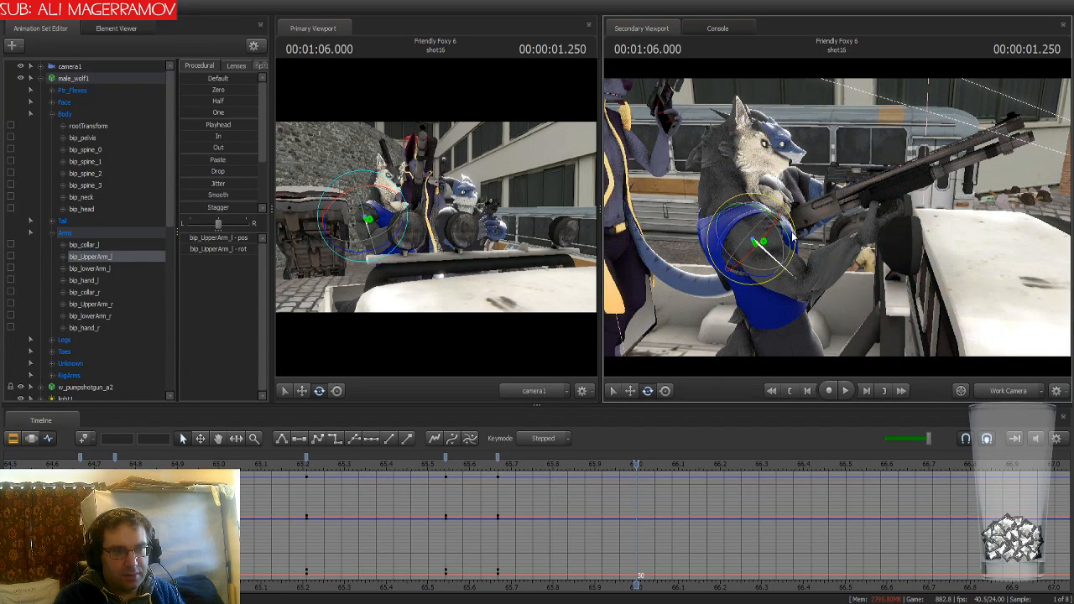
{"action": "left_click_drag", "start_coordinate": [796, 231], "coordinate": [795, 223]}
{"action": "left_click", "coordinate": [833, 268], "text": "ctrl"}
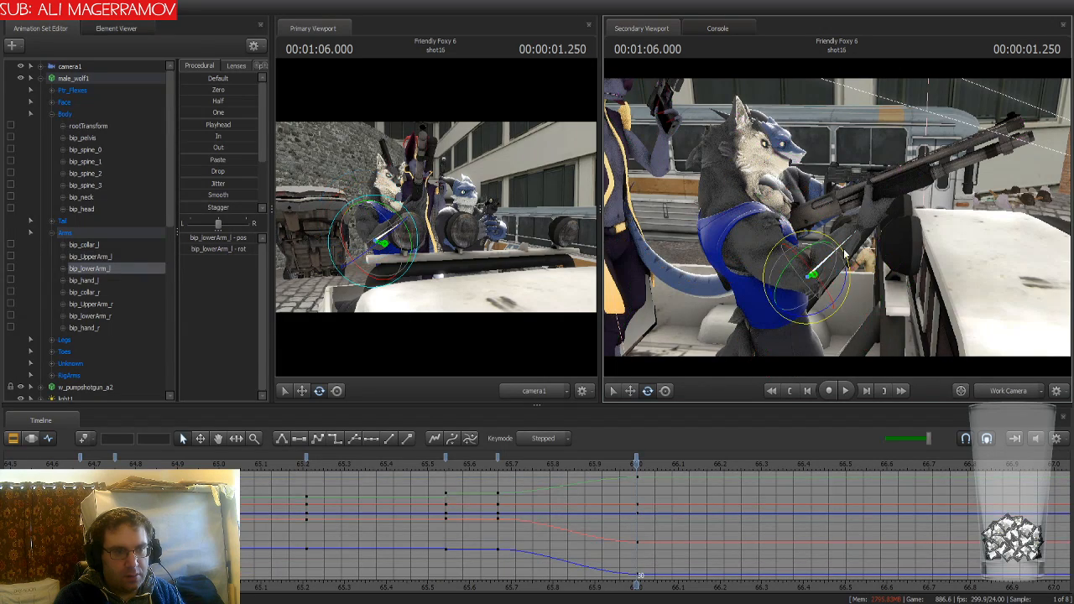
{"action": "left_click_drag", "start_coordinate": [835, 270], "coordinate": [739, 256]}
Slide the shotgun's weapon_bone_pump back along the barrel toward the wolf's left hand
{"action": "key", "text": "d"}
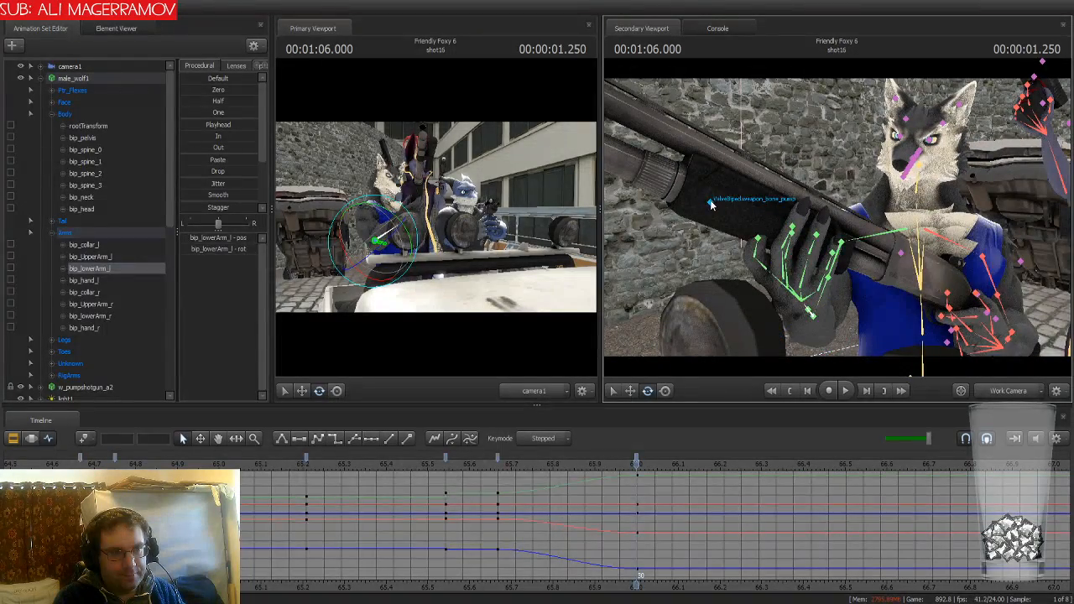
{"action": "left_click", "coordinate": [711, 203], "text": "ctrl"}
{"action": "key", "text": "w"}
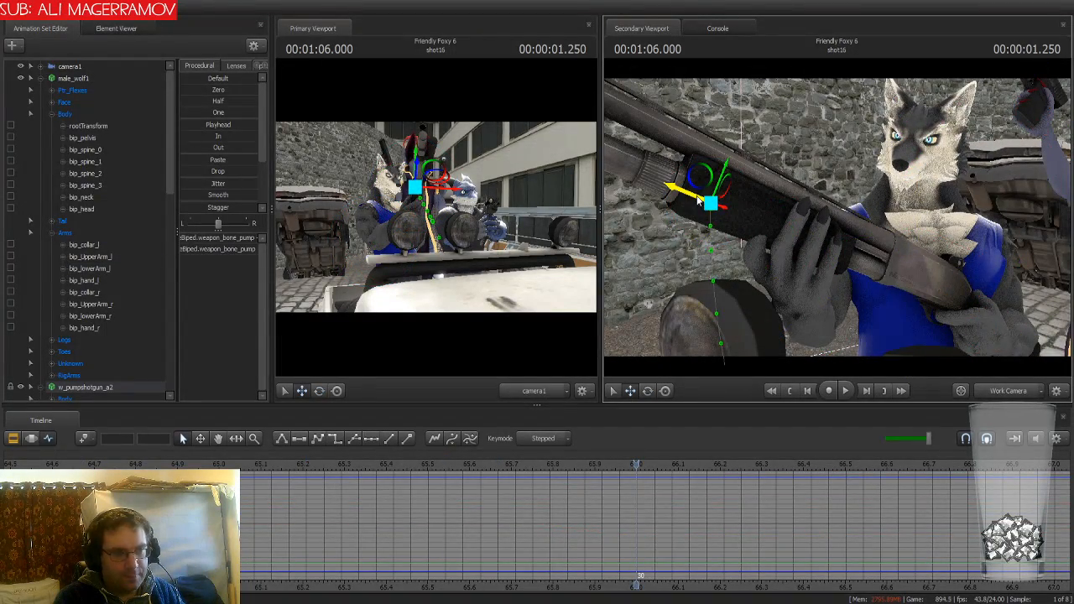
{"action": "scroll", "coordinate": [580, 495], "scroll_direction": "down", "scroll_amount": 2}
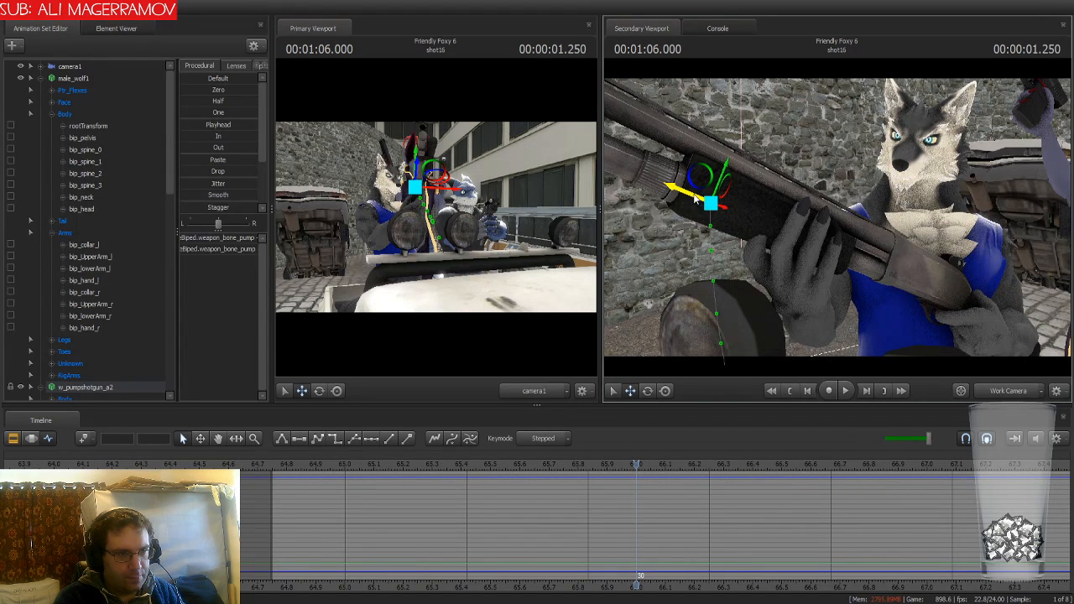
{"action": "left_click_drag", "start_coordinate": [695, 196], "coordinate": [745, 217]}
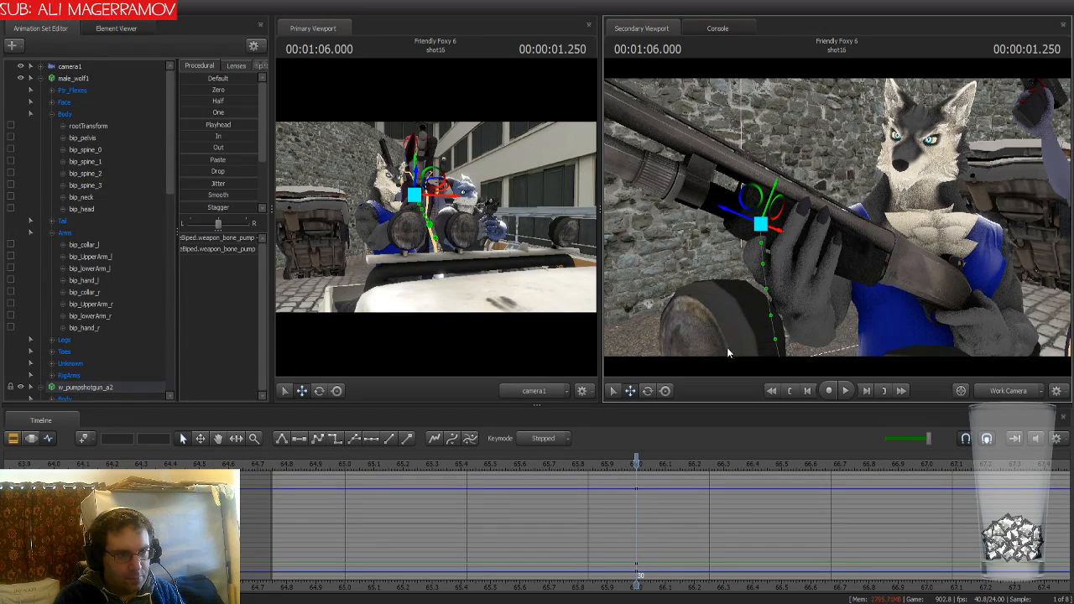
Rotate bip_hand_l so the wolf's left palm and fingers line up with the shotgun's pump
{"action": "left_click_drag", "start_coordinate": [789, 294], "coordinate": [827, 300]}
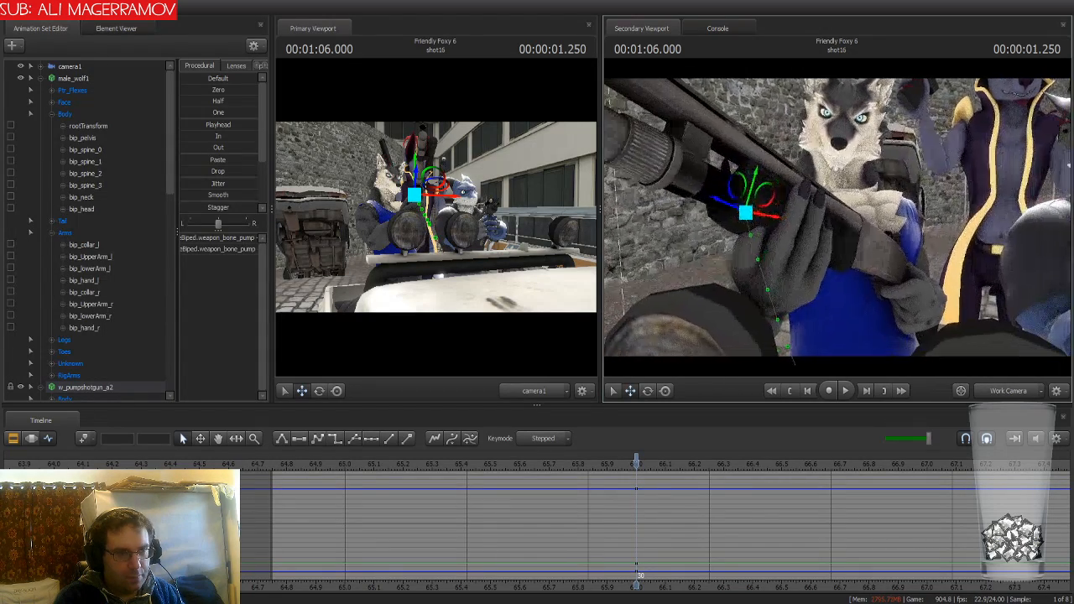
{"action": "left_click", "coordinate": [769, 296], "text": "ctrl"}
{"action": "key", "text": "e"}
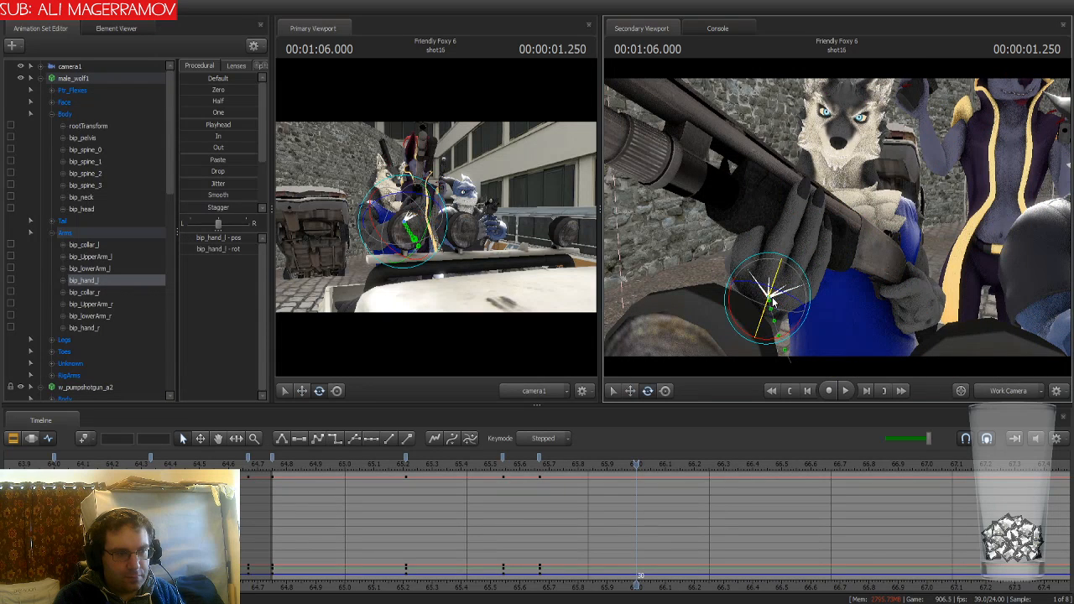
{"action": "left_click_drag", "start_coordinate": [781, 307], "coordinate": [794, 304]}
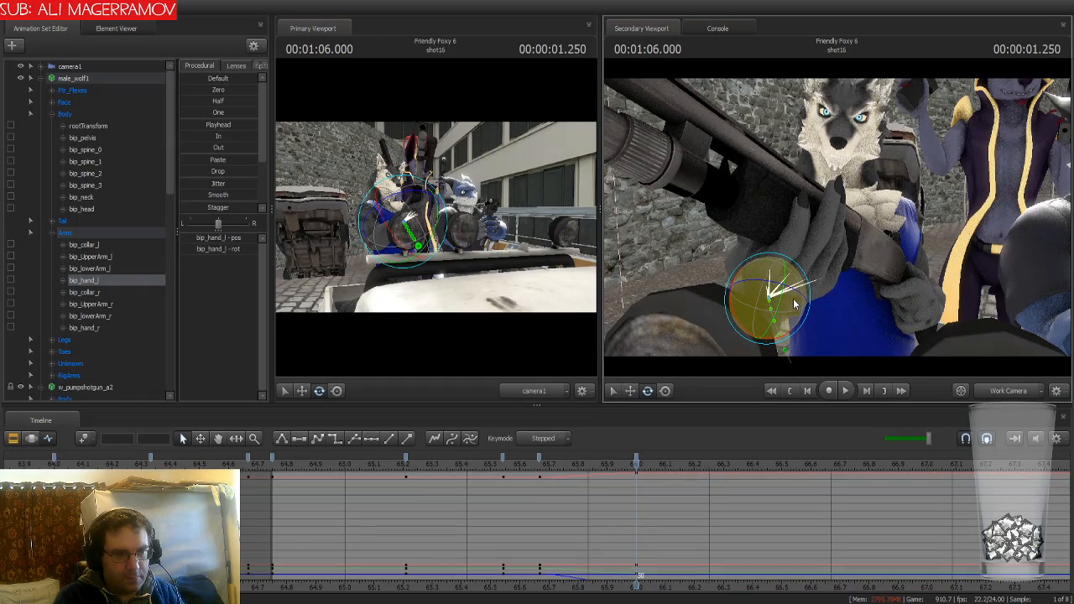
{"action": "left_click_drag", "start_coordinate": [724, 362], "coordinate": [655, 346], "text": "alt"}
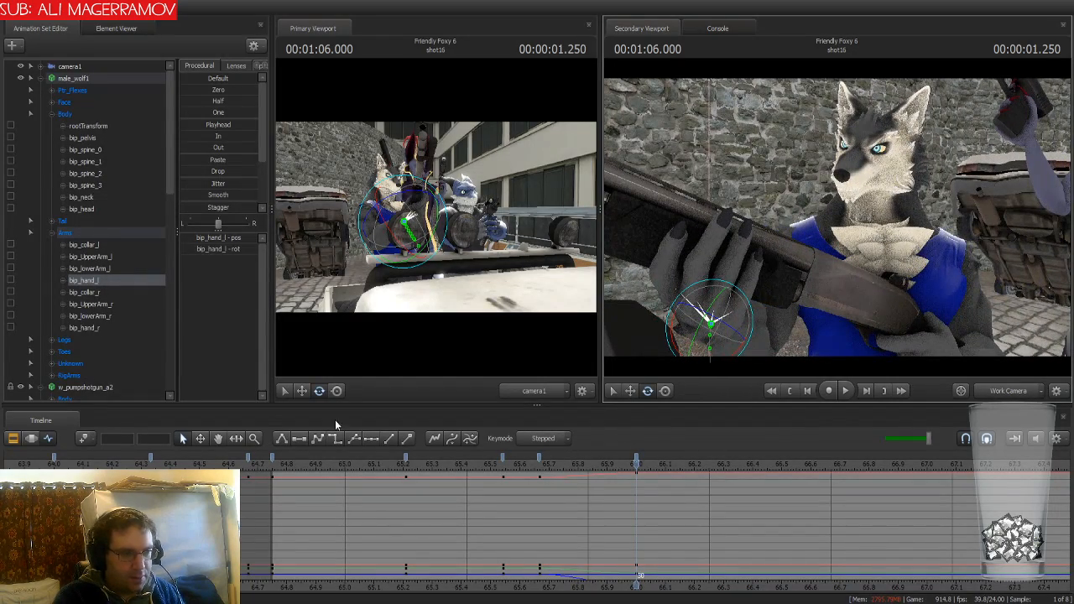
Select all of male_wolf1's controls and compare its poses at 00:01:04.750 and 00:01:06.000
{"action": "left_click", "coordinate": [127, 79]}
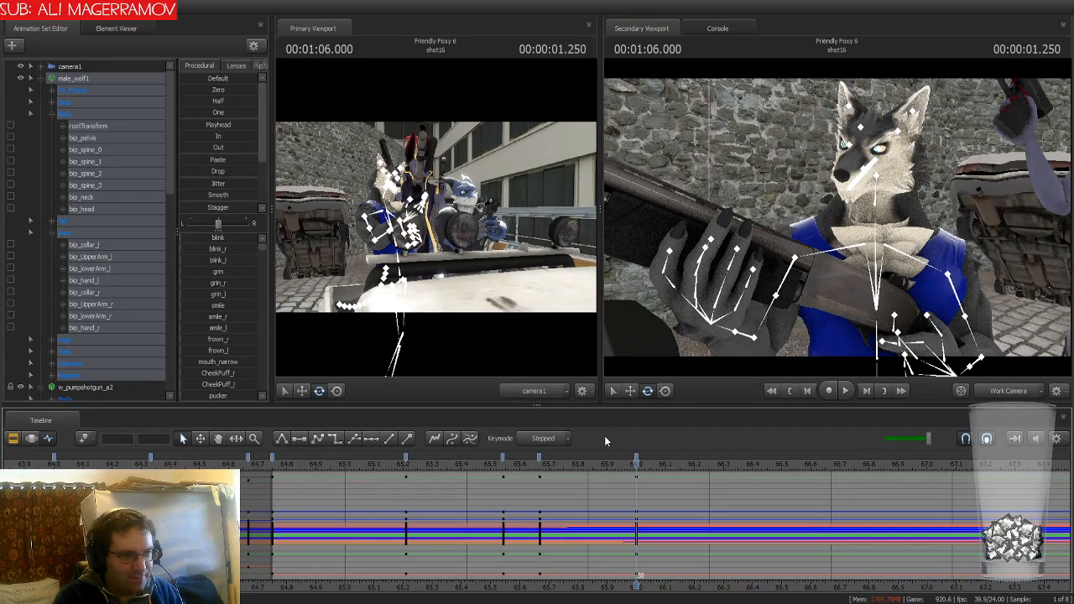
{"action": "left_click_drag", "start_coordinate": [635, 464], "coordinate": [269, 461]}
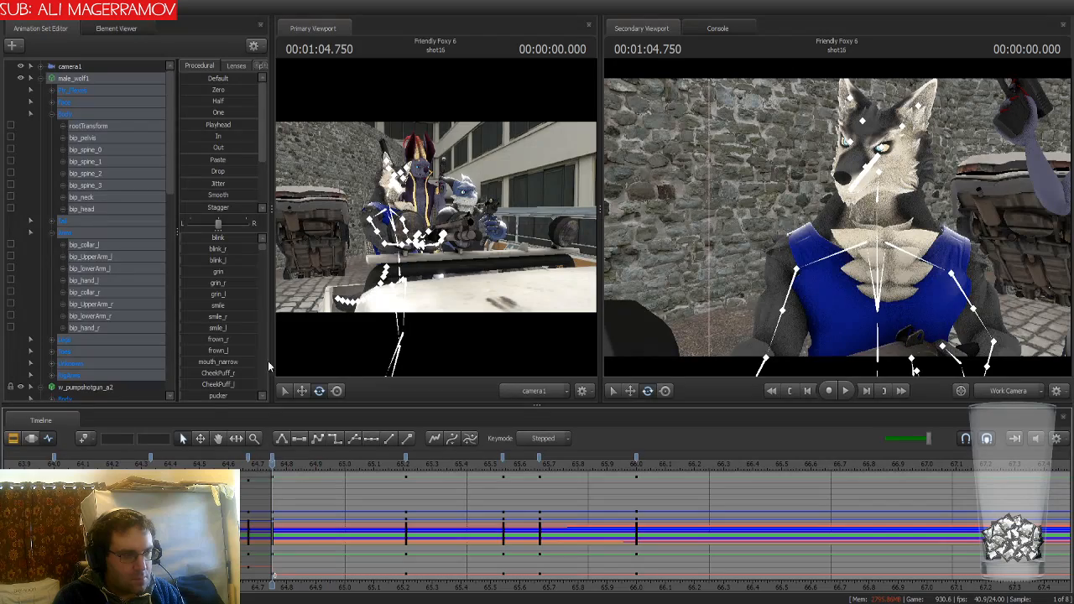
{"action": "left_click_drag", "start_coordinate": [818, 231], "coordinate": [738, 252]}
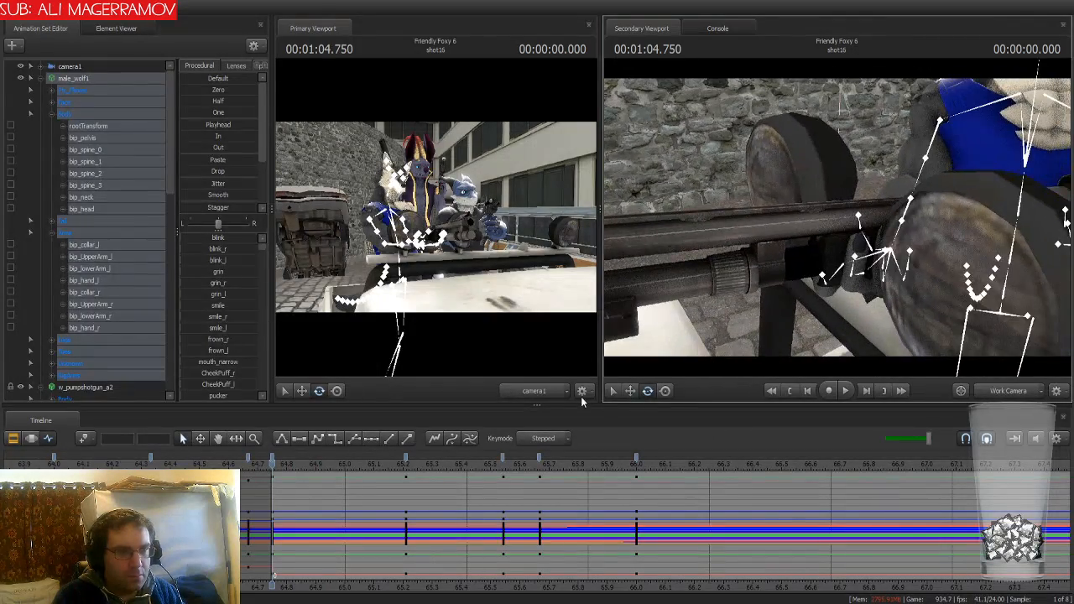
{"action": "key", "text": "Up"}
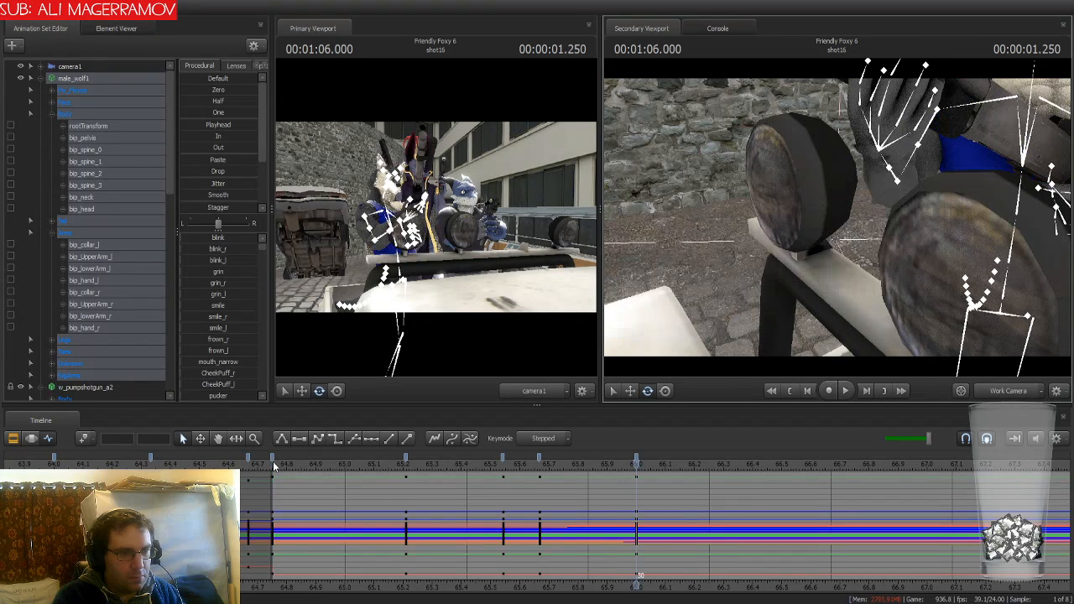
{"action": "mouse_move", "coordinate": [709, 302]}
{"action": "left_mouse_down"}
{"action": "mouse_move", "coordinate": [726, 277]}
{"action": "mouse_move", "coordinate": [709, 302]}
{"action": "left_mouse_up"}
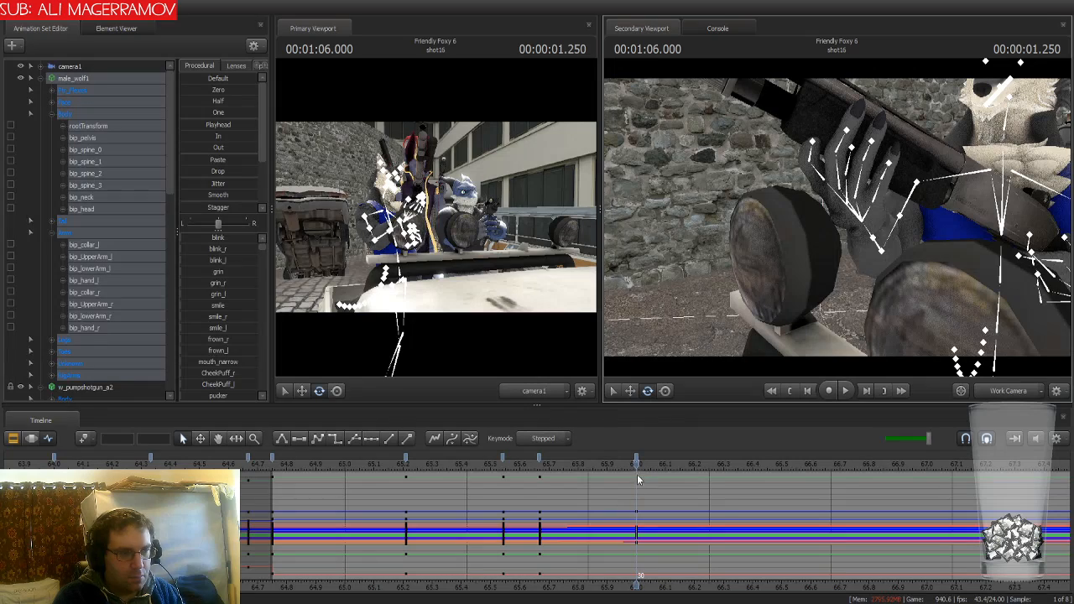
Set keyframes for all of w_pumpshotgun_a2's controls at 00:01:04.750 and 00:01:05.666
{"action": "mouse_move", "coordinate": [636, 466]}
{"action": "left_mouse_down"}
{"action": "mouse_move", "coordinate": [478, 478]}
{"action": "mouse_move", "coordinate": [637, 464]}
{"action": "left_mouse_up"}
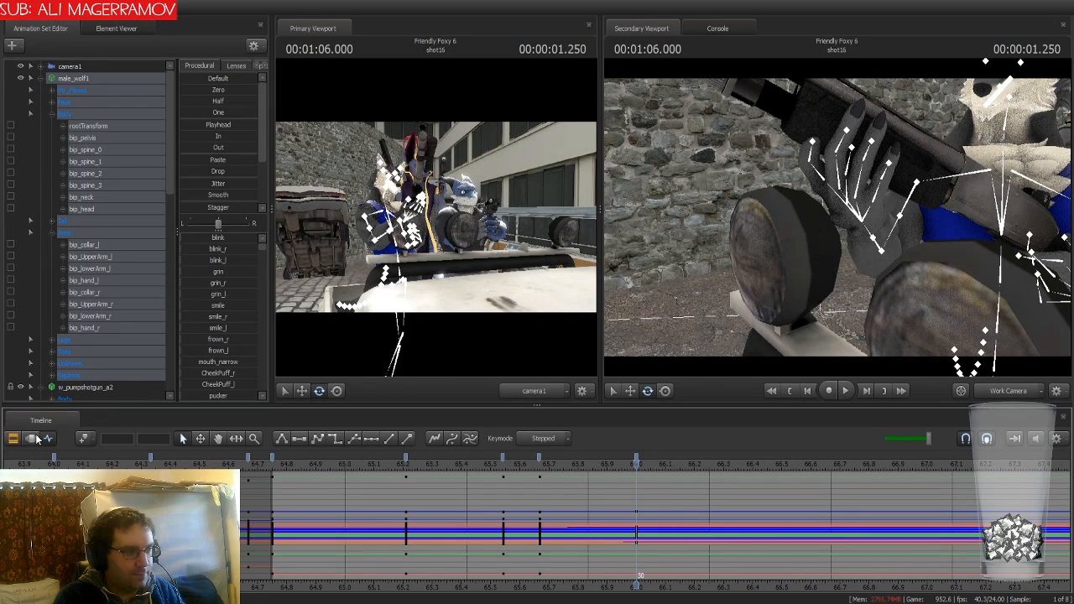
{"action": "left_click", "coordinate": [821, 132]}
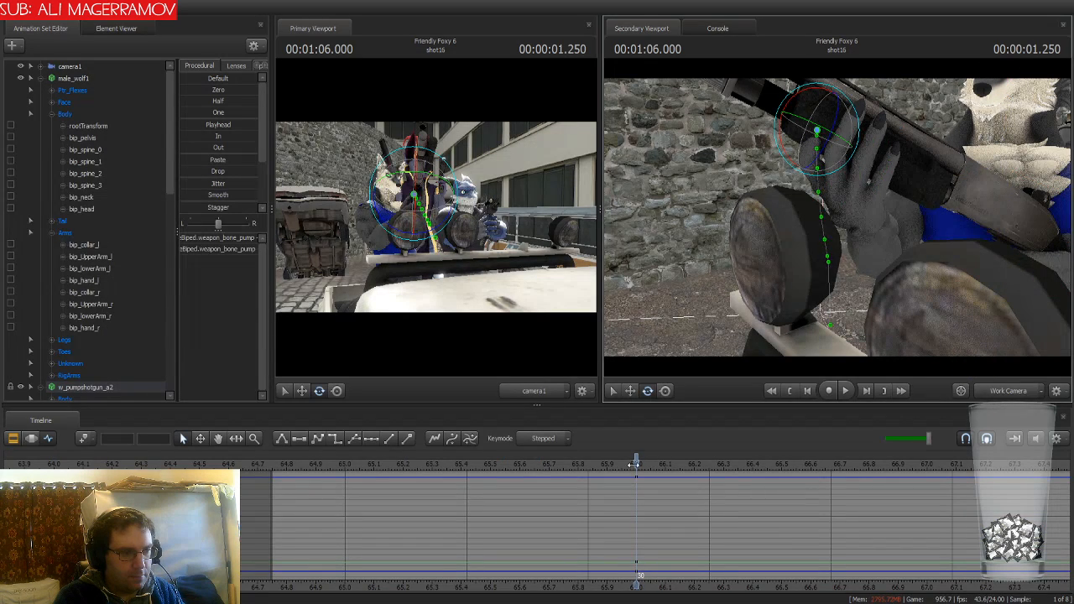
{"action": "left_click_drag", "start_coordinate": [636, 464], "coordinate": [213, 460]}
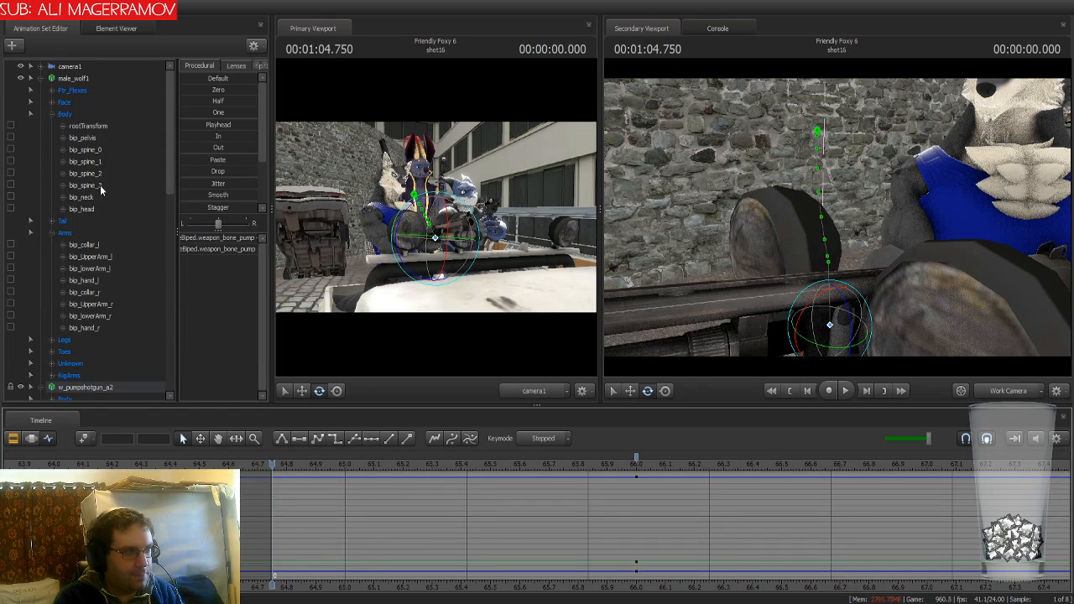
{"action": "scroll", "coordinate": [103, 189], "scroll_direction": "down", "scroll_amount": 5}
{"action": "left_click", "coordinate": [115, 211]}
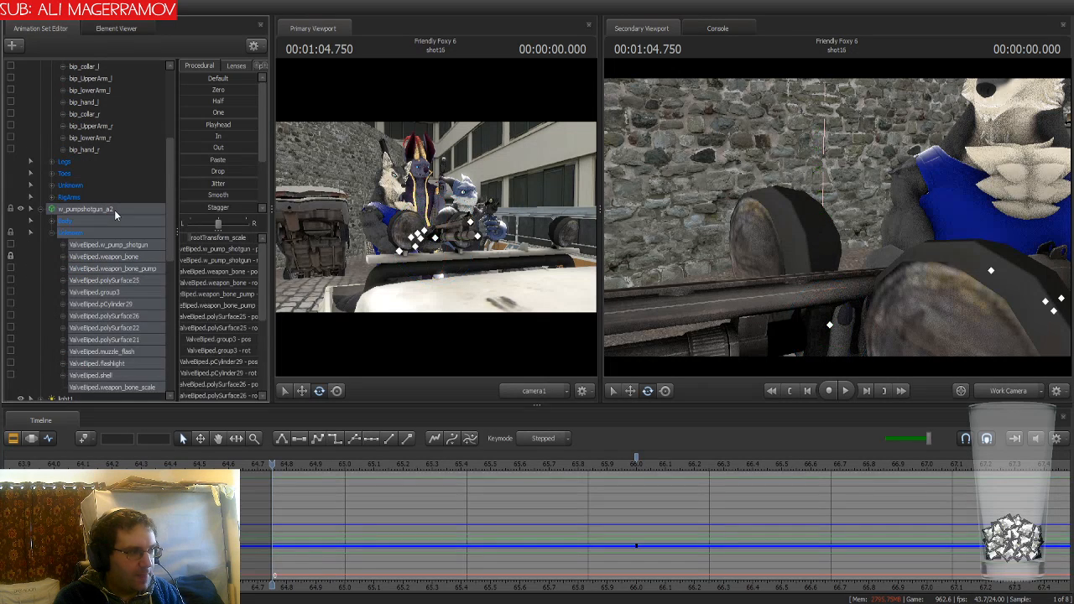
{"action": "left_click", "coordinate": [83, 439]}
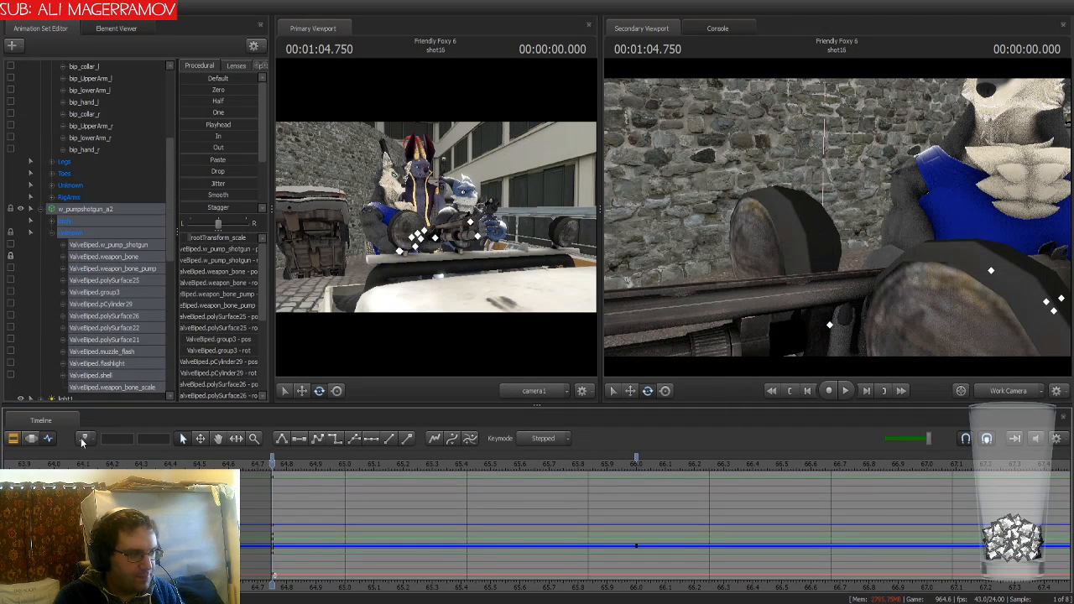
{"action": "left_click_drag", "start_coordinate": [281, 466], "coordinate": [540, 501]}
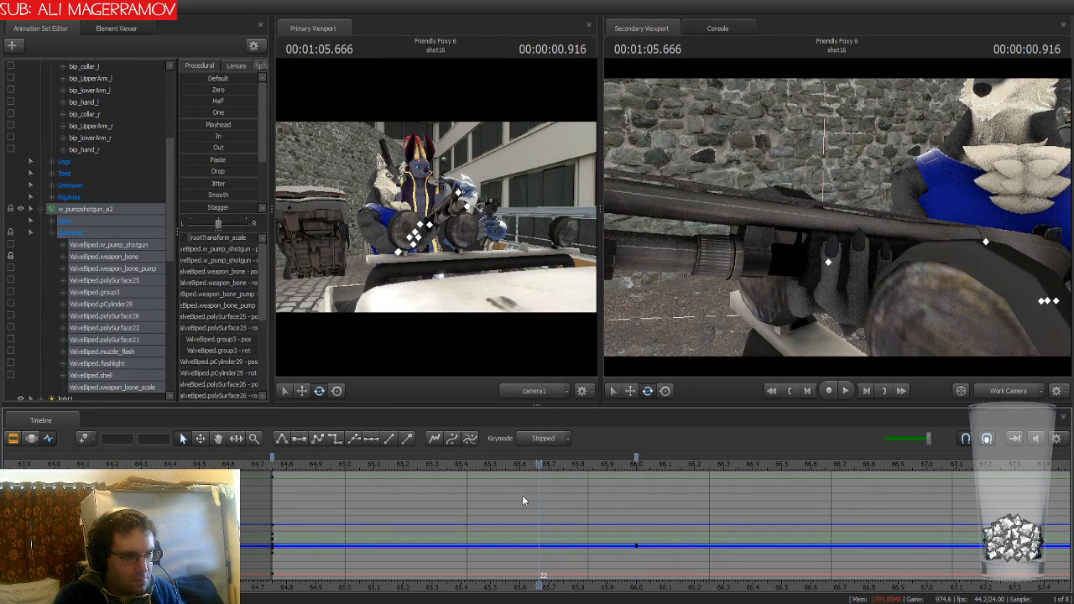
{"action": "left_click", "coordinate": [82, 438]}
At 00:01:06.000, slide the shotgun's weapon_bone_pump back along the barrel
{"action": "left_click_drag", "start_coordinate": [539, 466], "coordinate": [637, 480]}
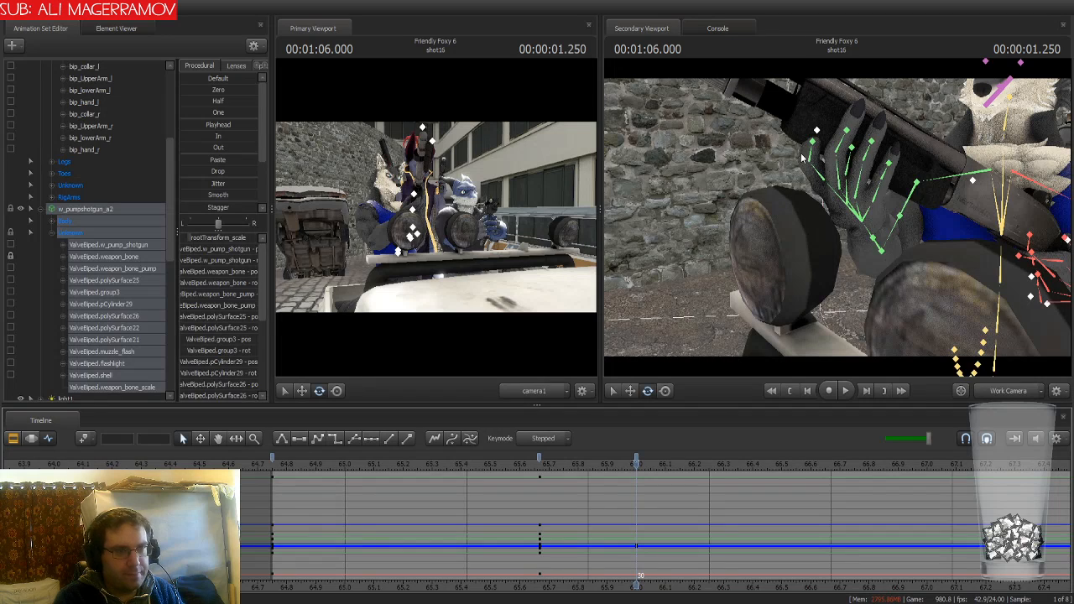
{"action": "left_click", "coordinate": [820, 134]}
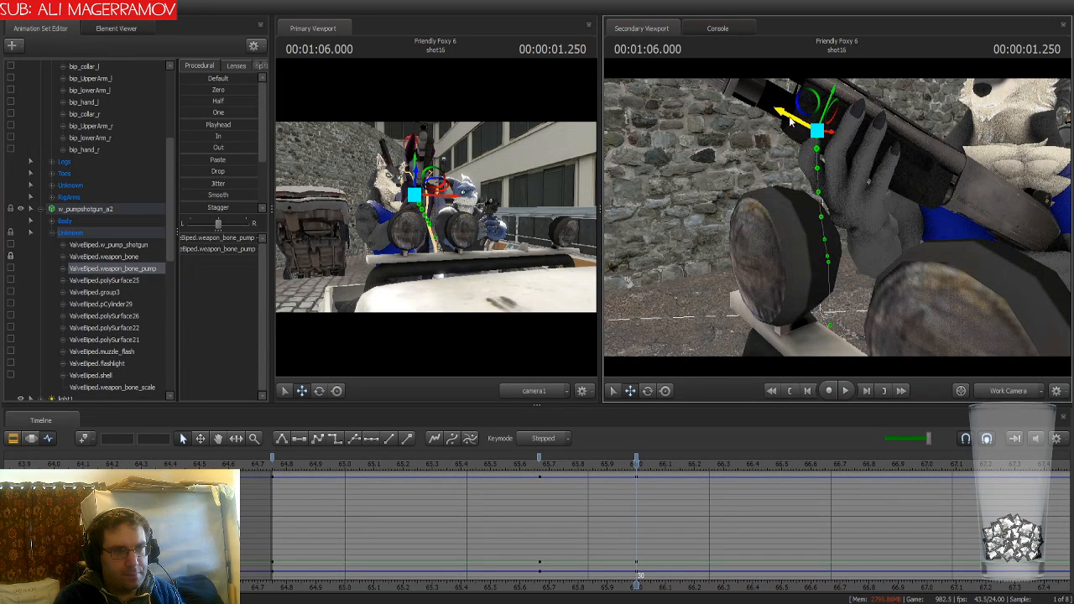
{"action": "mouse_move", "coordinate": [799, 128]}
{"action": "left_mouse_down"}
{"action": "mouse_move", "coordinate": [812, 127]}
{"action": "mouse_move", "coordinate": [802, 136]}
{"action": "left_mouse_up"}
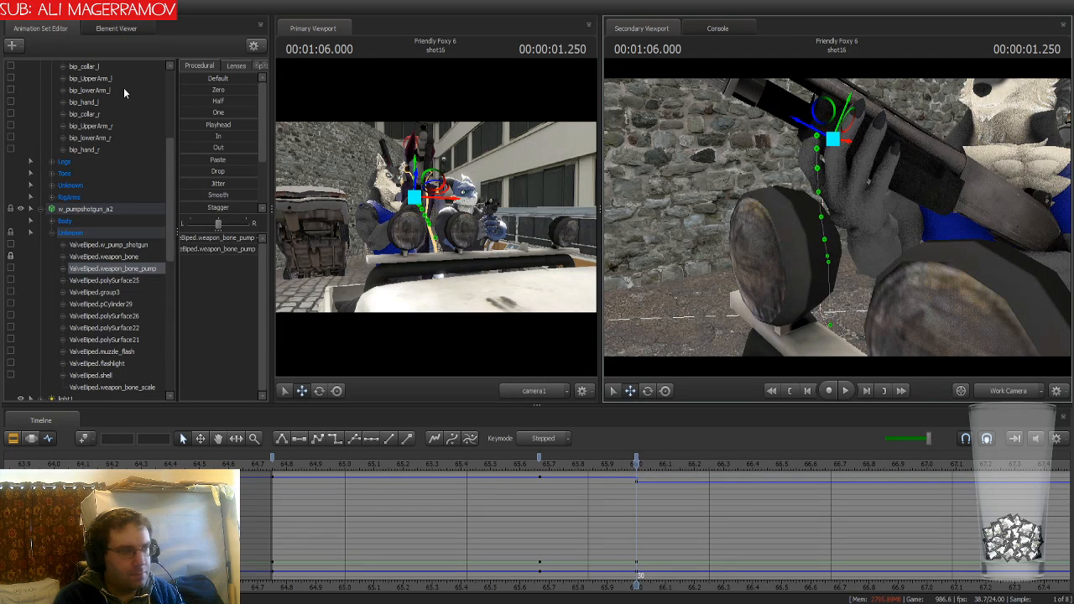
Rotate bip_collar_l, bip_lowerArm_l and bip_hand_l at 00:01:06.000 so the wolf's left hand follows the shifted pump
{"action": "scroll", "coordinate": [125, 99], "scroll_direction": "up", "scroll_amount": 5}
{"action": "left_click", "coordinate": [91, 80]}
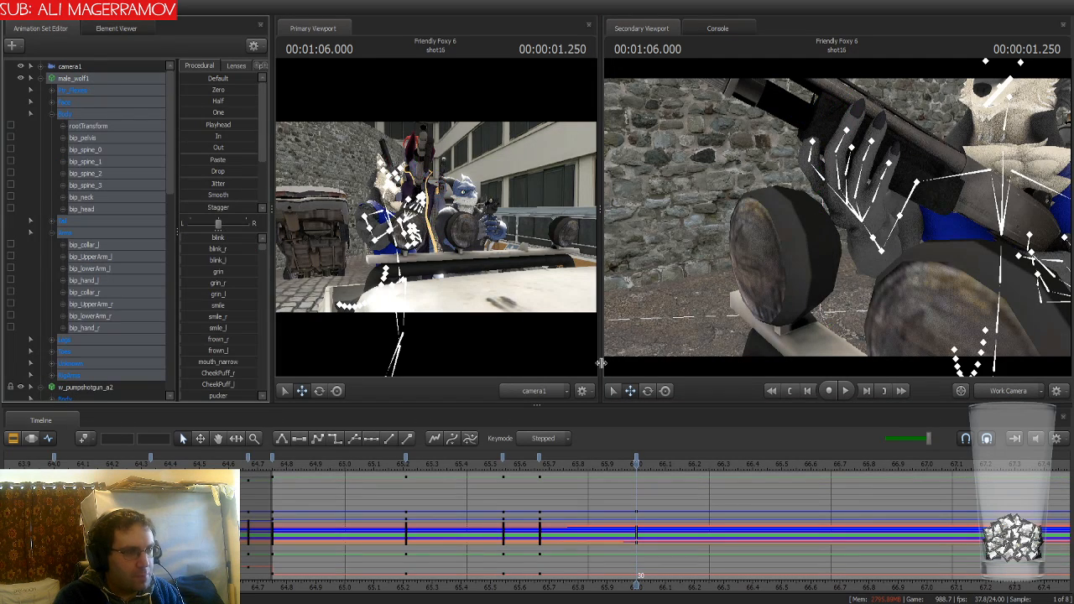
{"action": "left_click", "coordinate": [538, 455]}
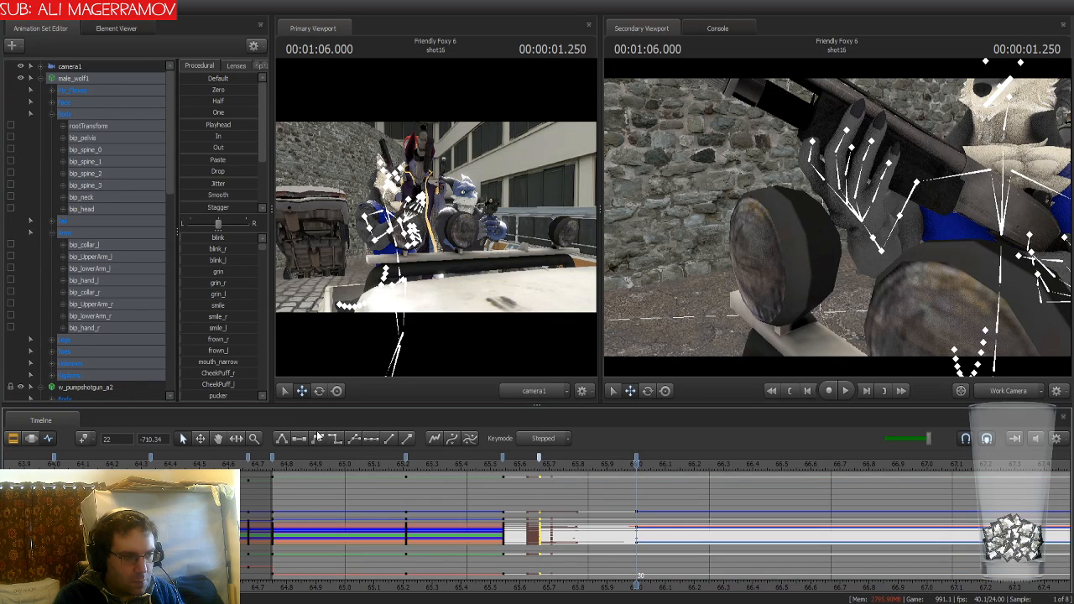
{"action": "left_click", "coordinate": [957, 181]}
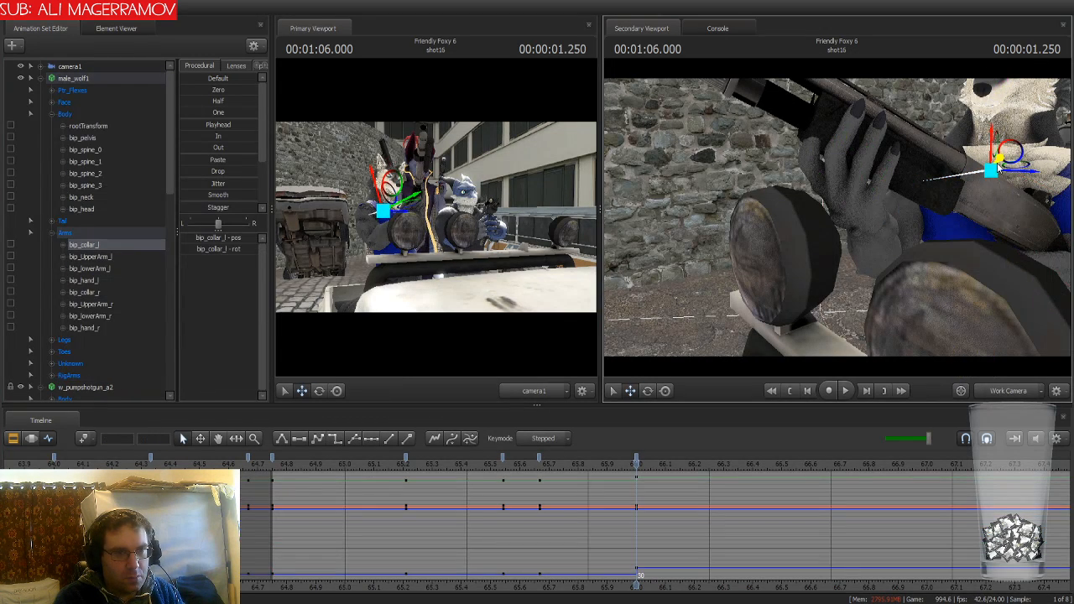
{"action": "key", "text": "e"}
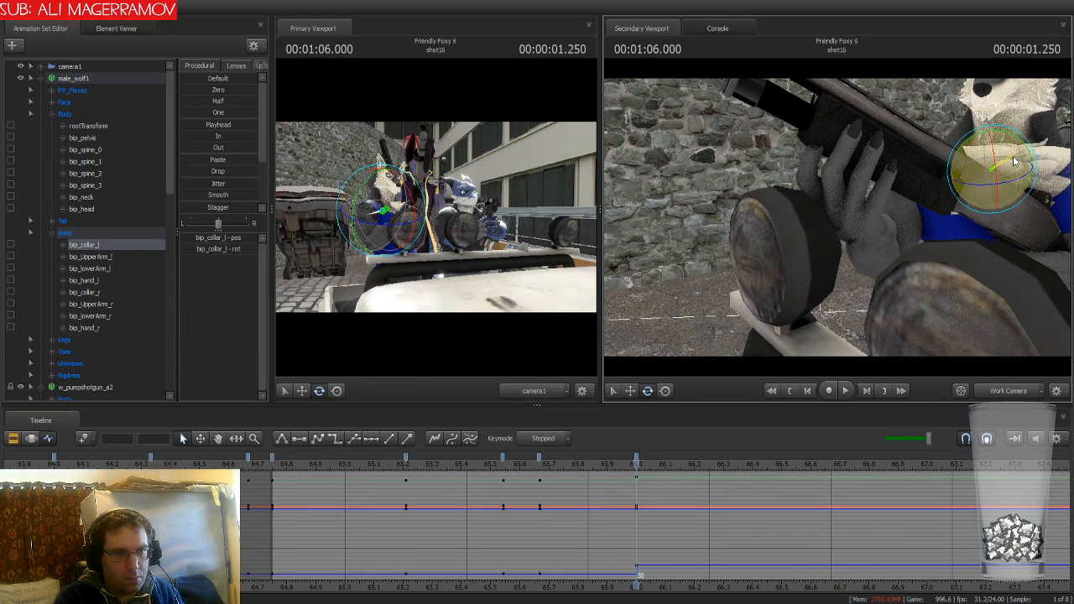
{"action": "left_click", "coordinate": [888, 243]}
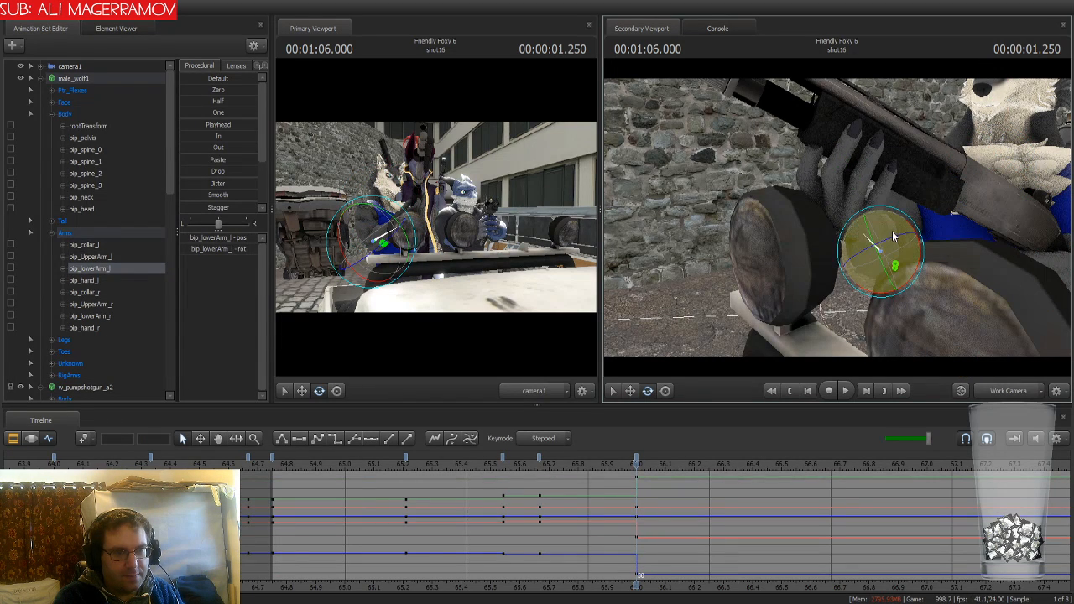
{"action": "left_click_drag", "start_coordinate": [892, 231], "coordinate": [898, 236]}
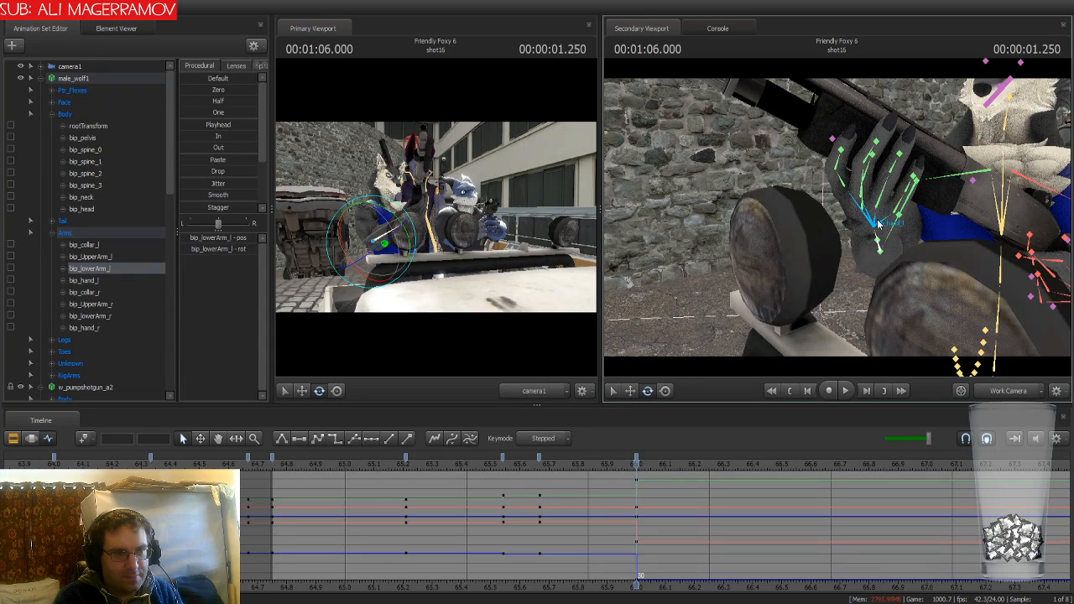
{"action": "left_click", "coordinate": [879, 224]}
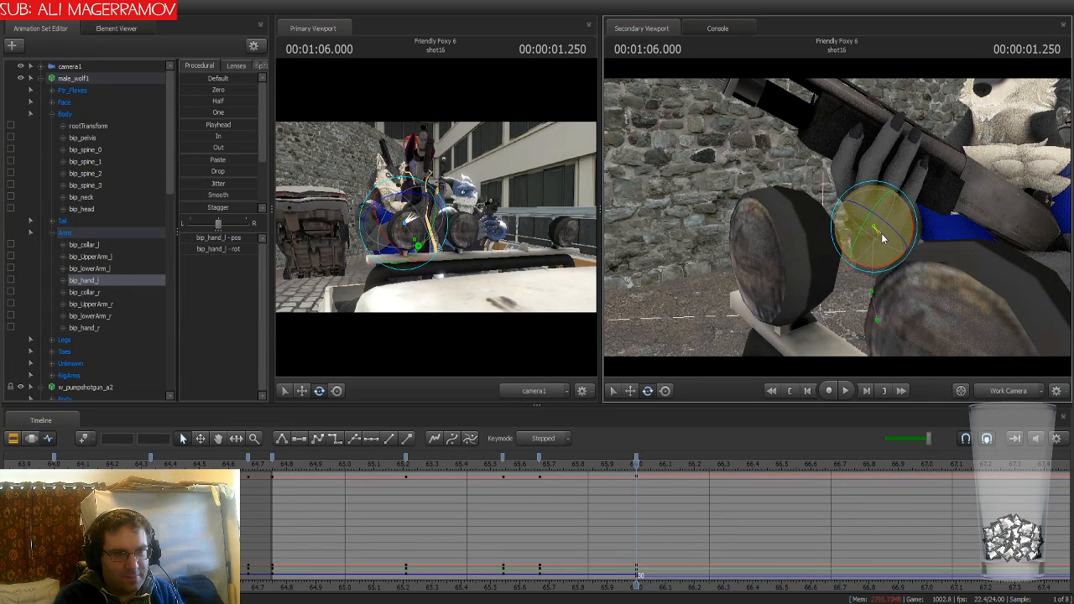
{"action": "left_click_drag", "start_coordinate": [881, 233], "coordinate": [881, 234]}
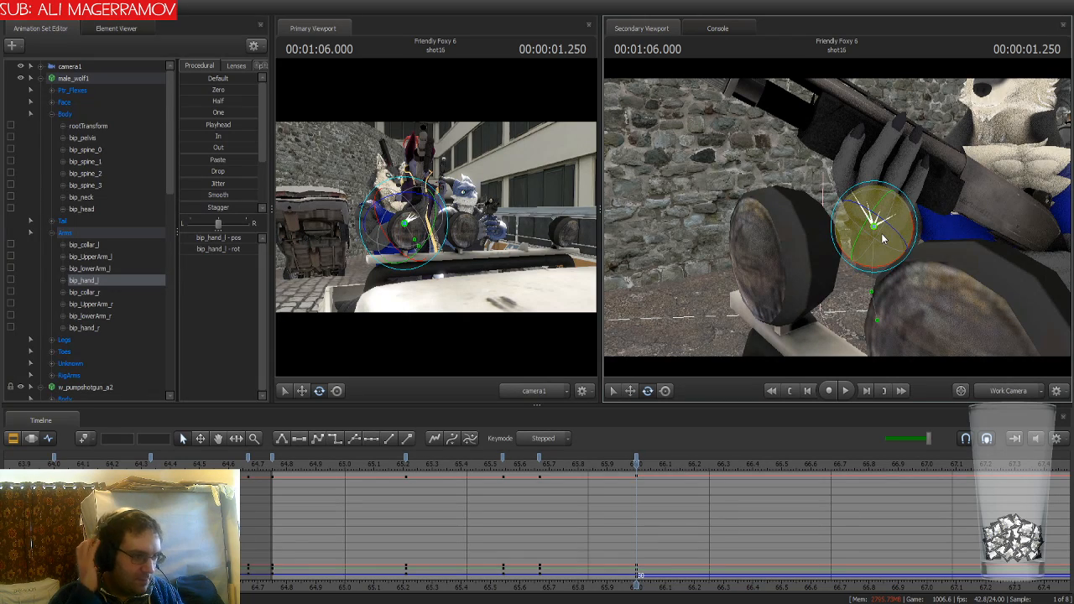
{"action": "mouse_move", "coordinate": [922, 245]}
{"action": "left_mouse_down"}
{"action": "mouse_move", "coordinate": [981, 245]}
{"action": "mouse_move", "coordinate": [965, 256]}
{"action": "mouse_move", "coordinate": [923, 244]}
{"action": "left_mouse_up"}
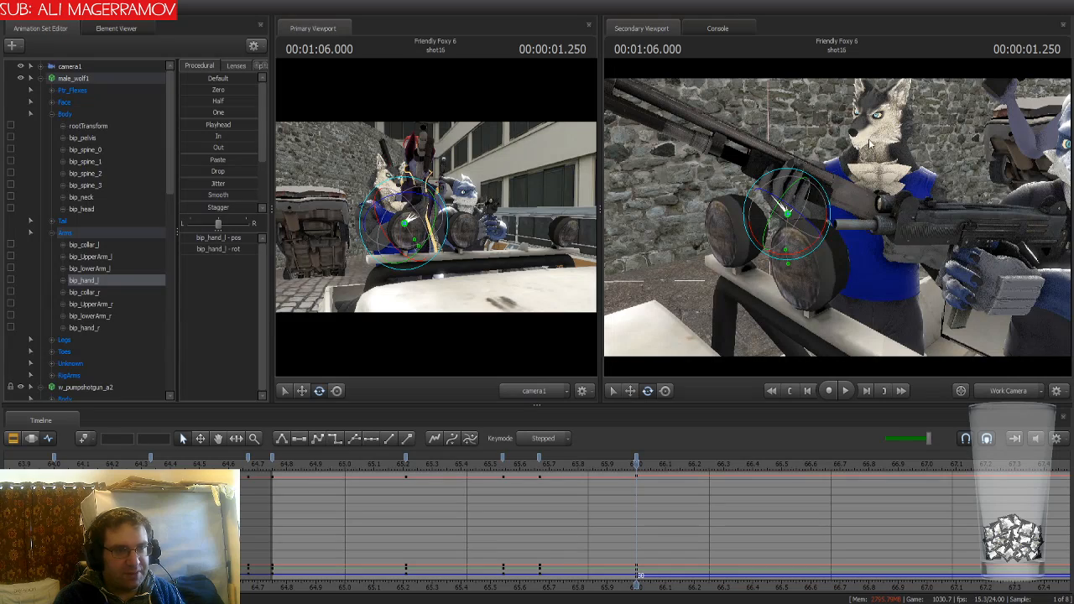
Review male_wolf1's move from the 00:01:05.666 pose to the 00:01:06.000 pose frame by frame and in playback to judge its timing
{"action": "key", "text": "w"}
{"action": "left_click_drag", "start_coordinate": [889, 225], "coordinate": [907, 215]}
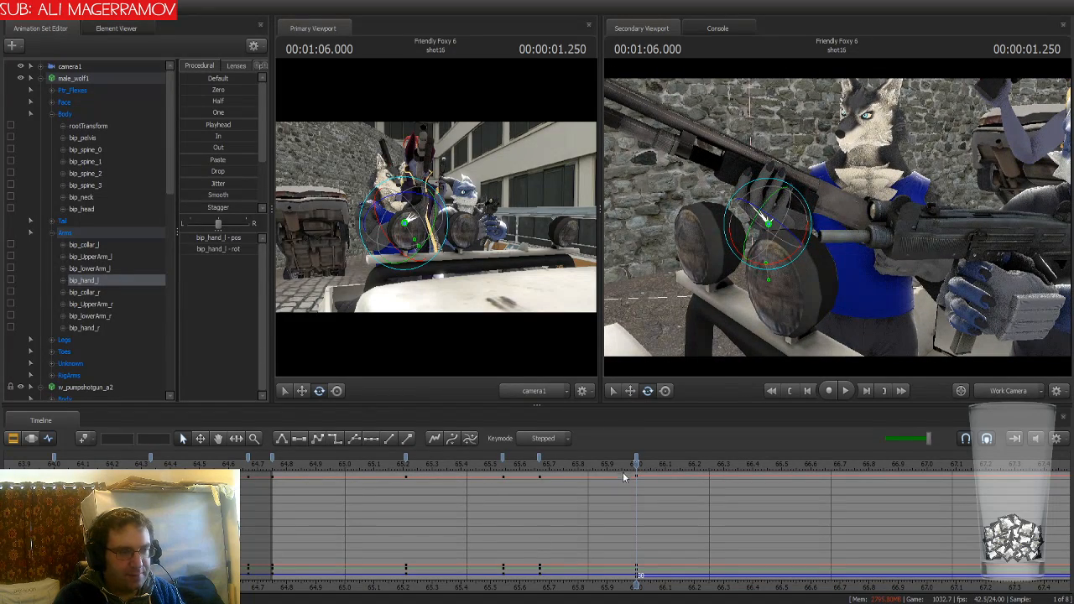
{"action": "left_click_drag", "start_coordinate": [636, 466], "coordinate": [588, 479]}
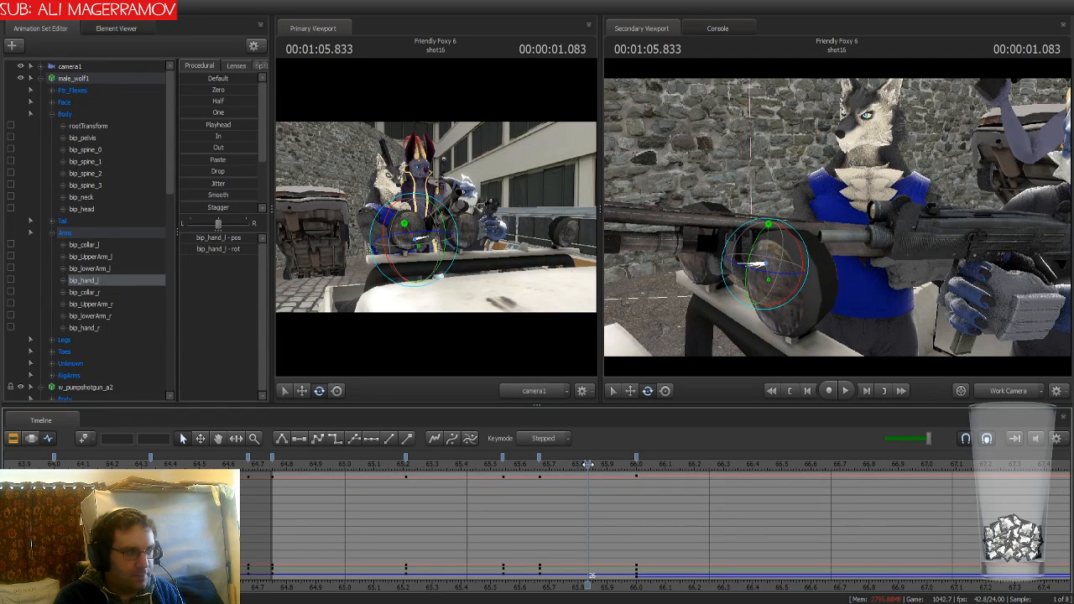
{"action": "left_click", "coordinate": [105, 79]}
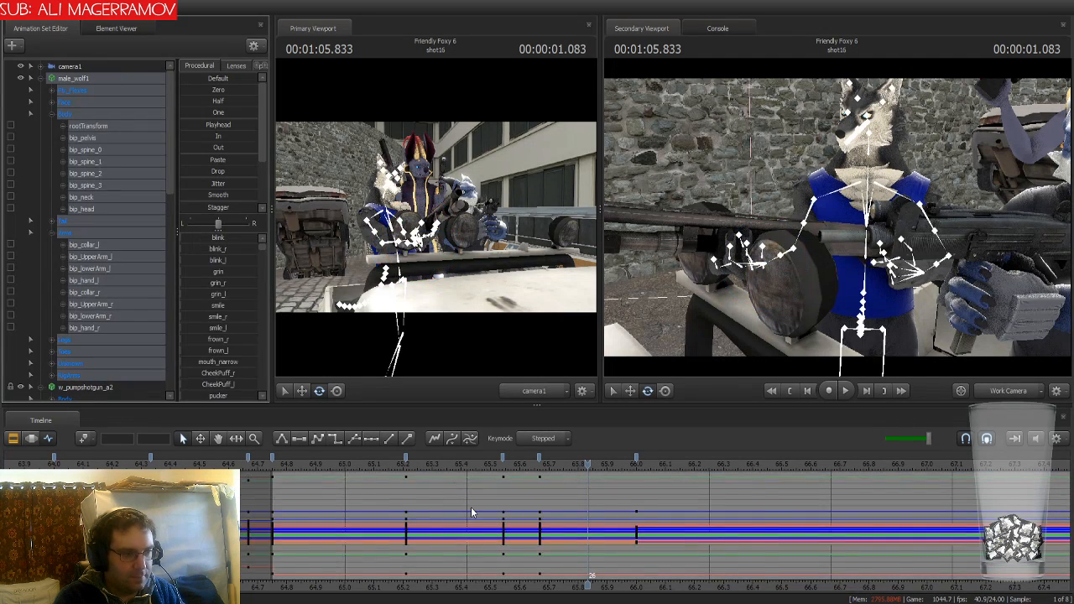
{"action": "scroll", "coordinate": [471, 507], "scroll_direction": "up", "scroll_amount": 3}
{"action": "left_click_drag", "start_coordinate": [581, 473], "coordinate": [676, 475]}
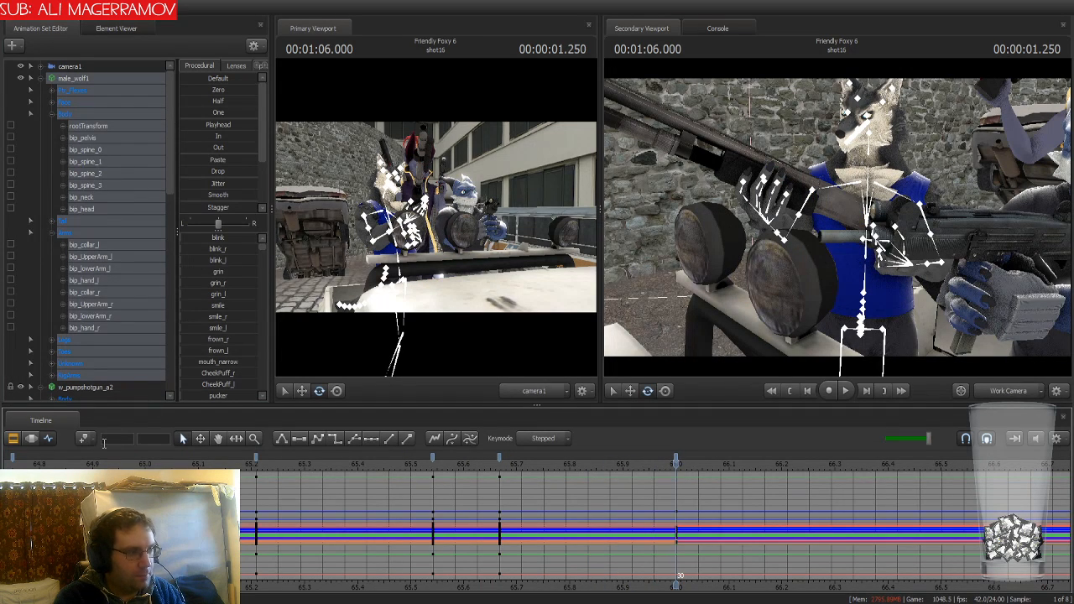
{"action": "left_click", "coordinate": [501, 464]}
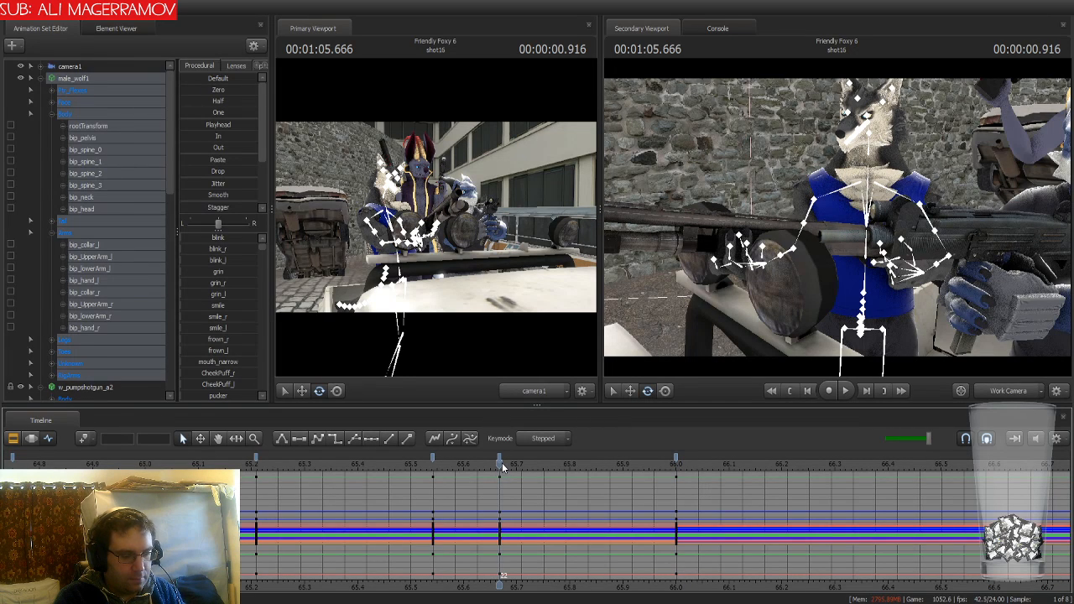
{"action": "key", "text": "Right"}
{"action": "key", "text": "Right"}
{"action": "key", "text": "Right"}
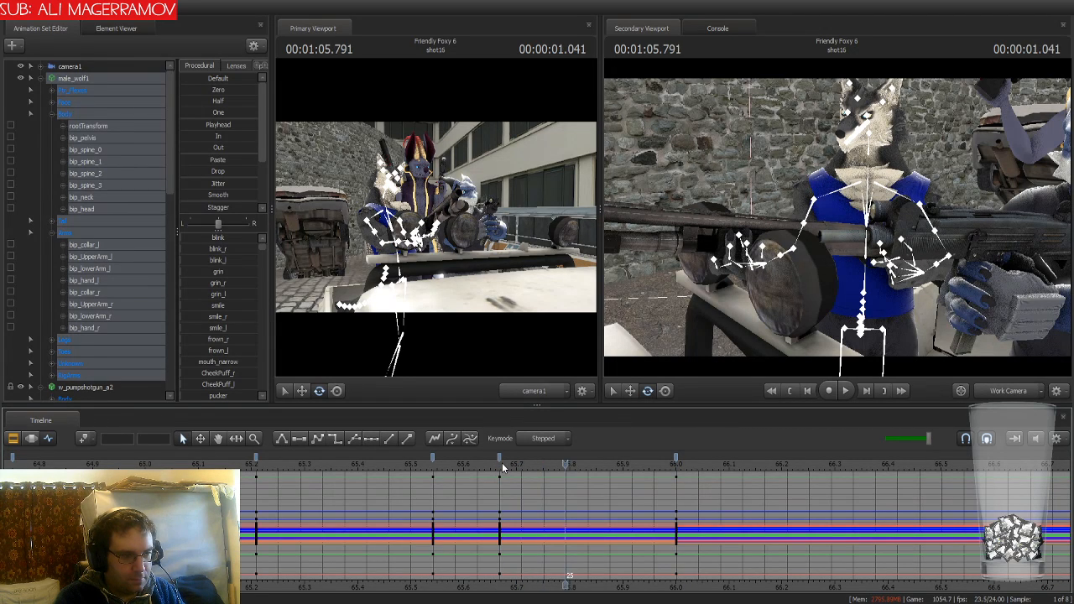
{"action": "key", "text": "Right"}
{"action": "key", "text": "Right"}
{"action": "key", "text": "Right"}
{"action": "key", "text": "Right"}
{"action": "key", "text": "Right"}
{"action": "key", "text": "Left"}
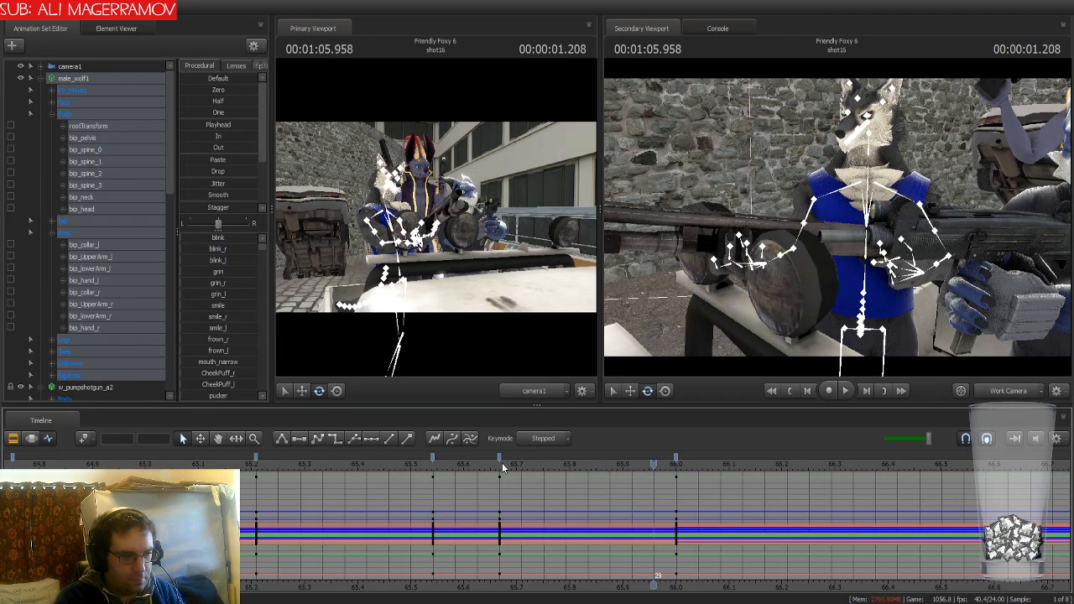
{"action": "key", "text": "space"}
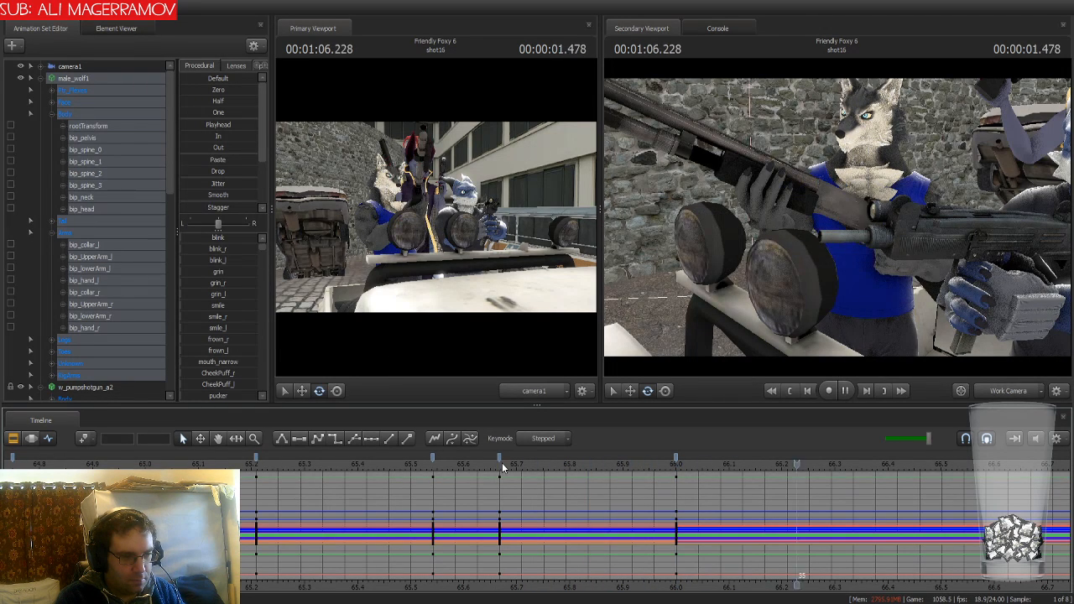
{"action": "key", "text": "space"}
Move male_wolf1's raised-shotgun keyframe to 00:01:05.833 and paste a copy of its 00:01:05.666 pose at 00:01:06.000
{"action": "left_click_drag", "start_coordinate": [502, 463], "coordinate": [595, 477]}
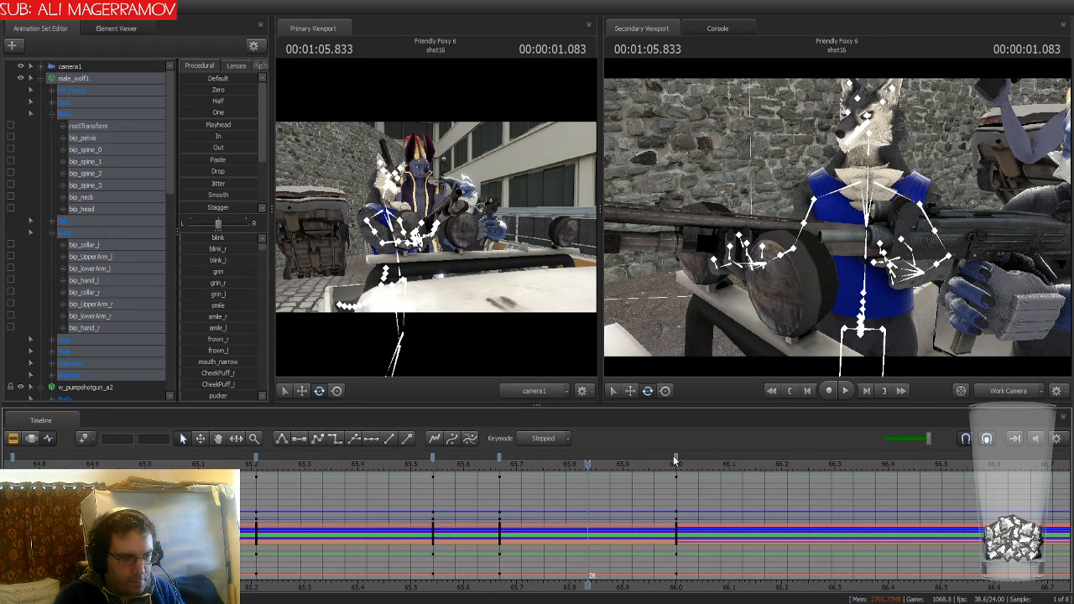
{"action": "mouse_move", "coordinate": [676, 456]}
{"action": "left_mouse_down"}
{"action": "mouse_move", "coordinate": [499, 467]}
{"action": "mouse_move", "coordinate": [593, 470]}
{"action": "left_mouse_up"}
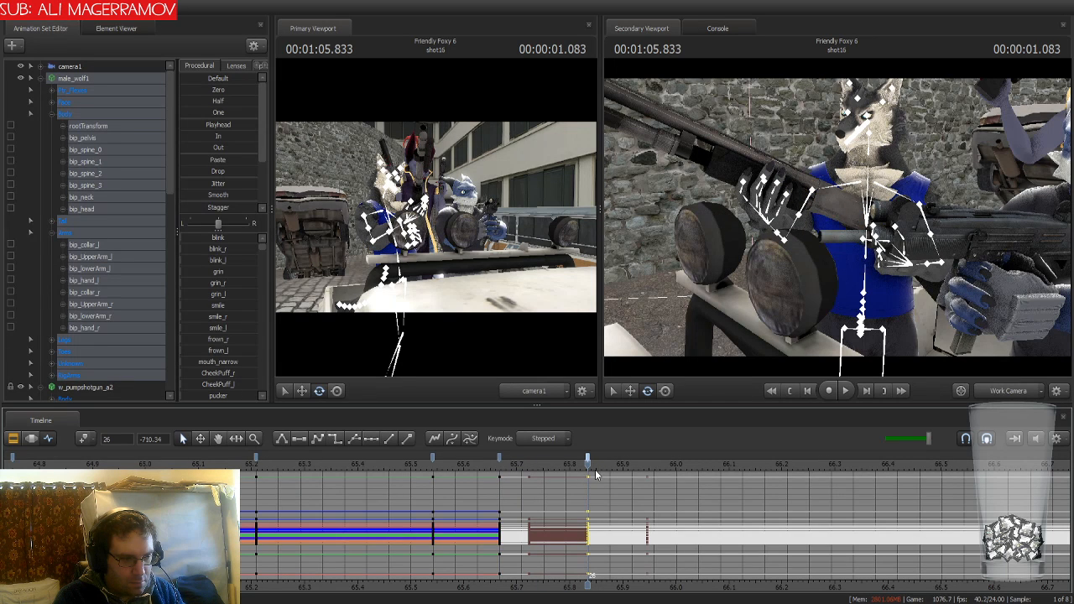
{"action": "key", "text": "Right"}
{"action": "key", "text": "Right"}
{"action": "key", "text": "Right"}
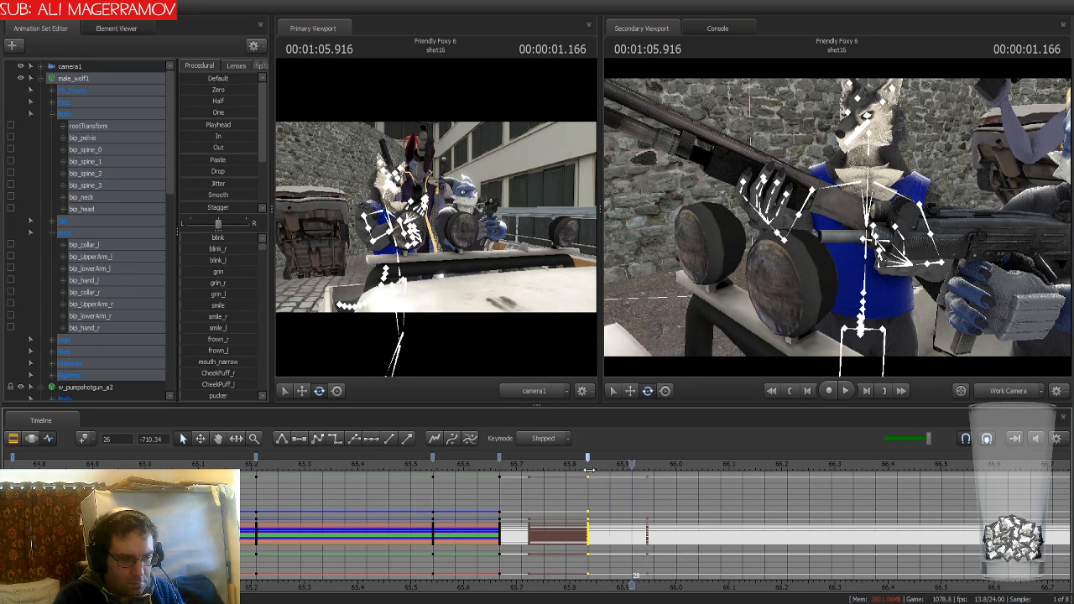
{"action": "key", "text": "Right"}
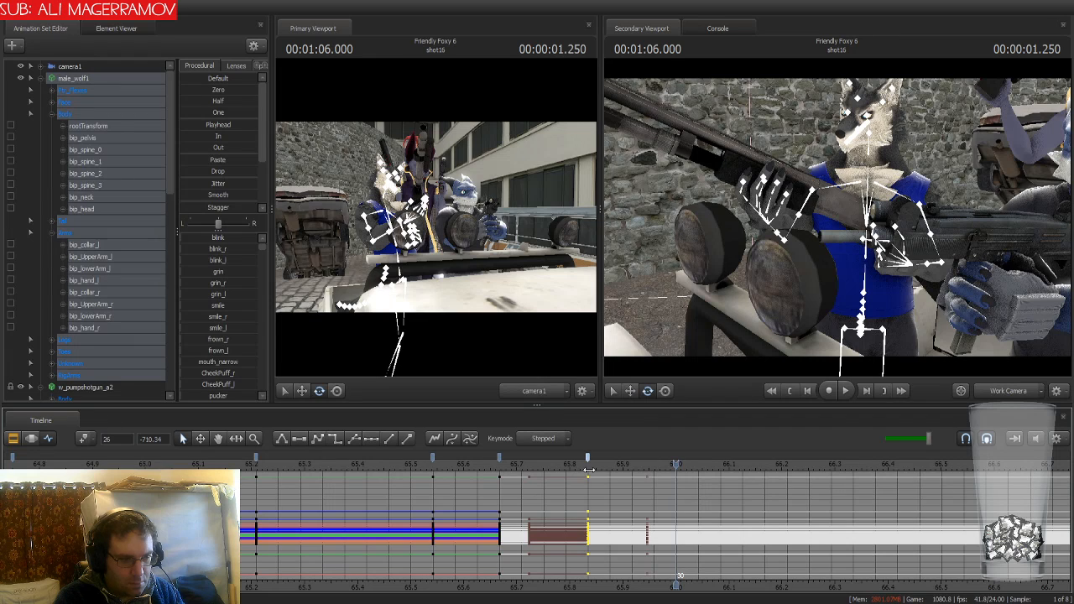
{"action": "left_click", "coordinate": [500, 458]}
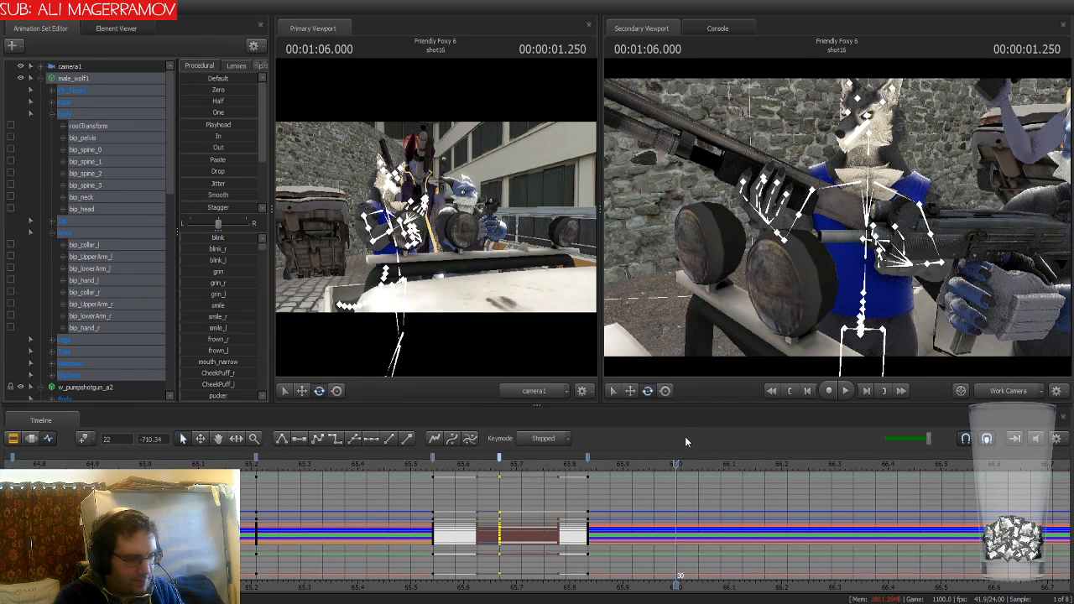
{"action": "key", "text": "ctrl+v"}
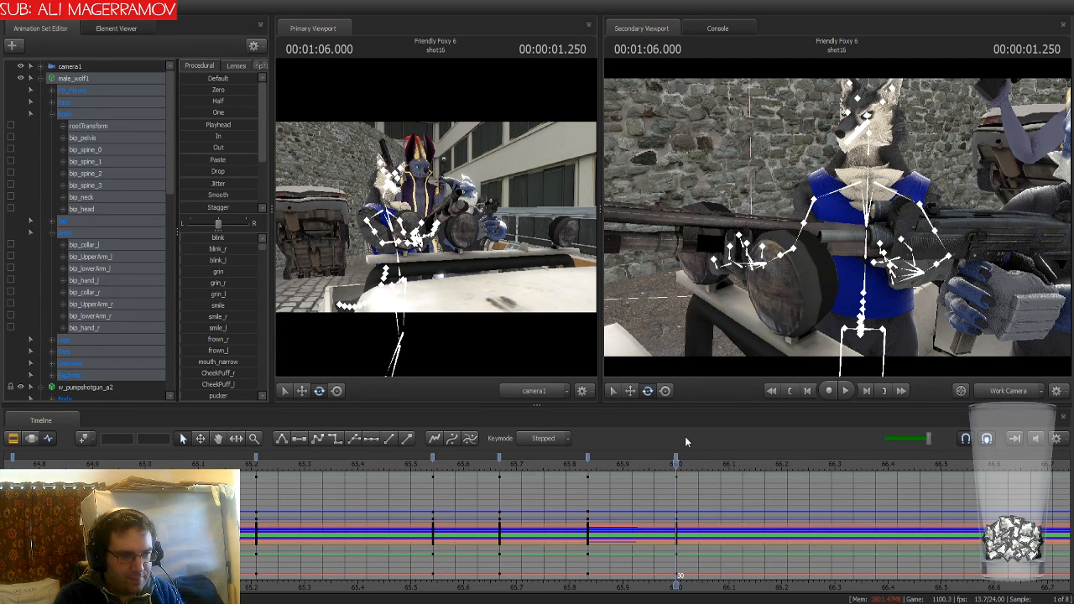
At 00:01:05.833, rotate bip_spine_1 to turn the wolf's upper body in the raised-shotgun pose
{"action": "left_click", "coordinate": [588, 457]}
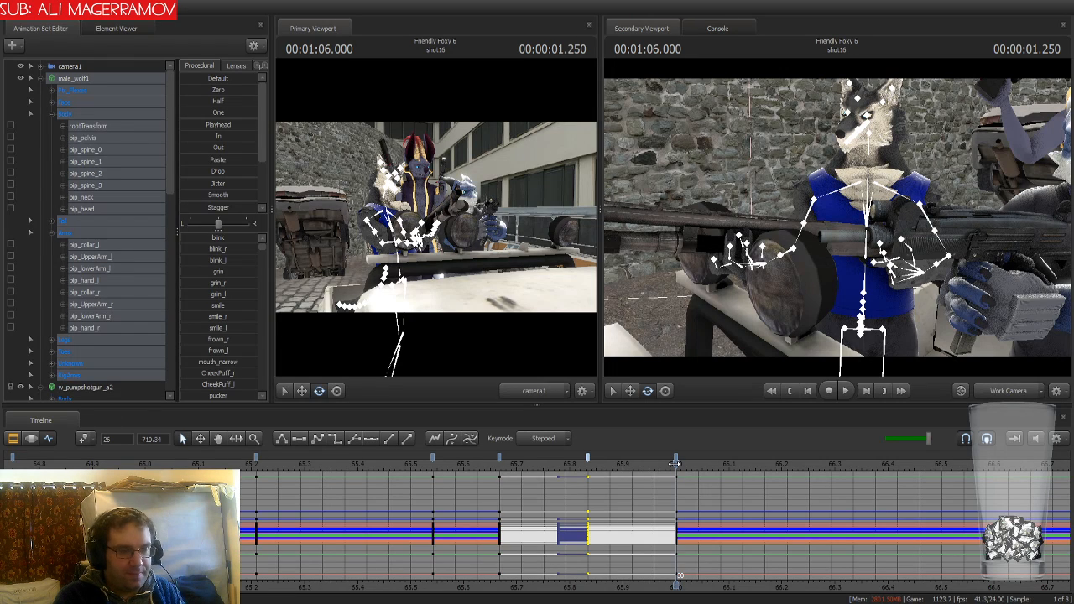
{"action": "left_click_drag", "start_coordinate": [675, 463], "coordinate": [577, 499]}
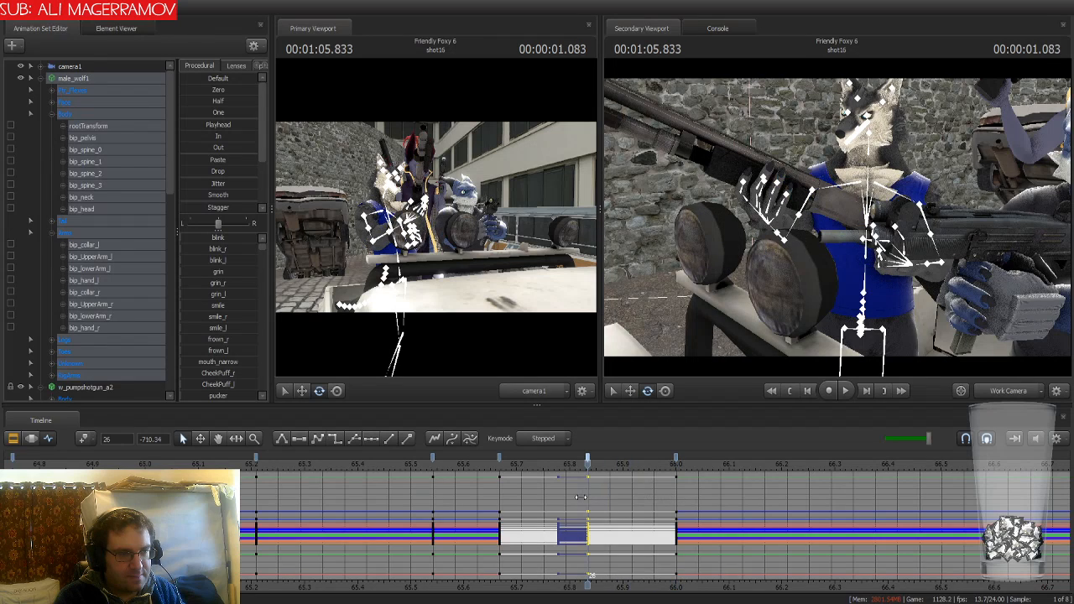
{"action": "left_click", "coordinate": [864, 286]}
{"action": "left_click_drag", "start_coordinate": [857, 317], "coordinate": [846, 315]}
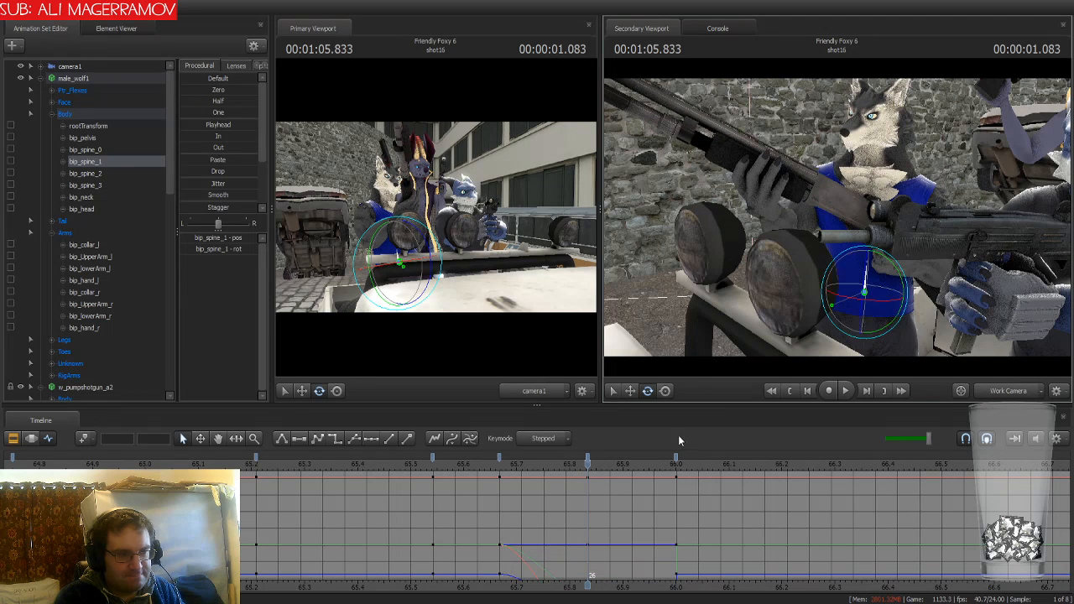
Set all of male_wolf1's controls to stepped tangents at the 00:01:05.666 keyframe
{"action": "left_click", "coordinate": [498, 455]}
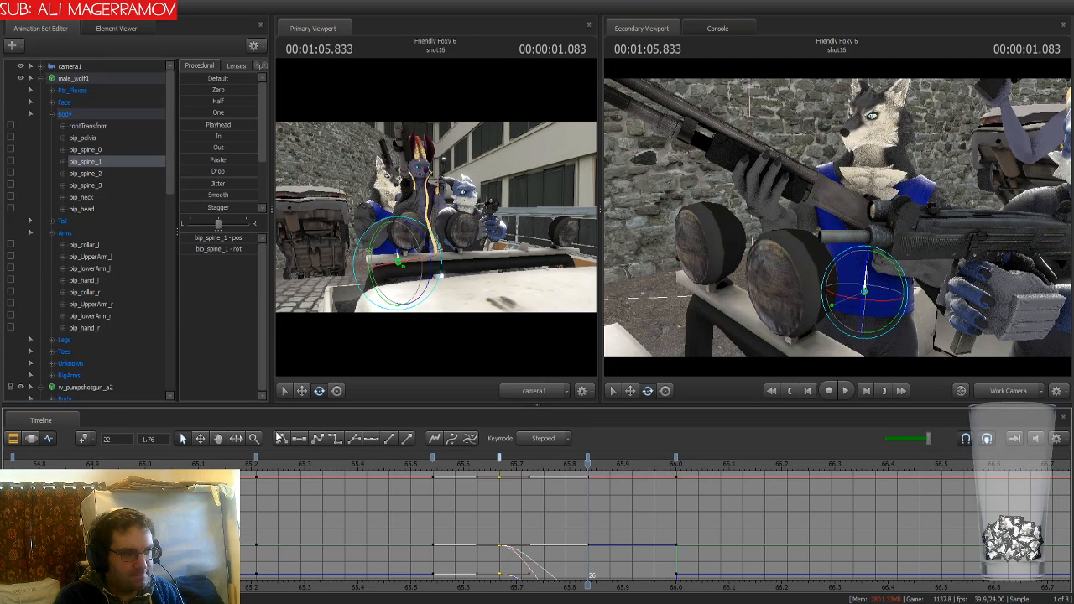
{"action": "left_click", "coordinate": [105, 77]}
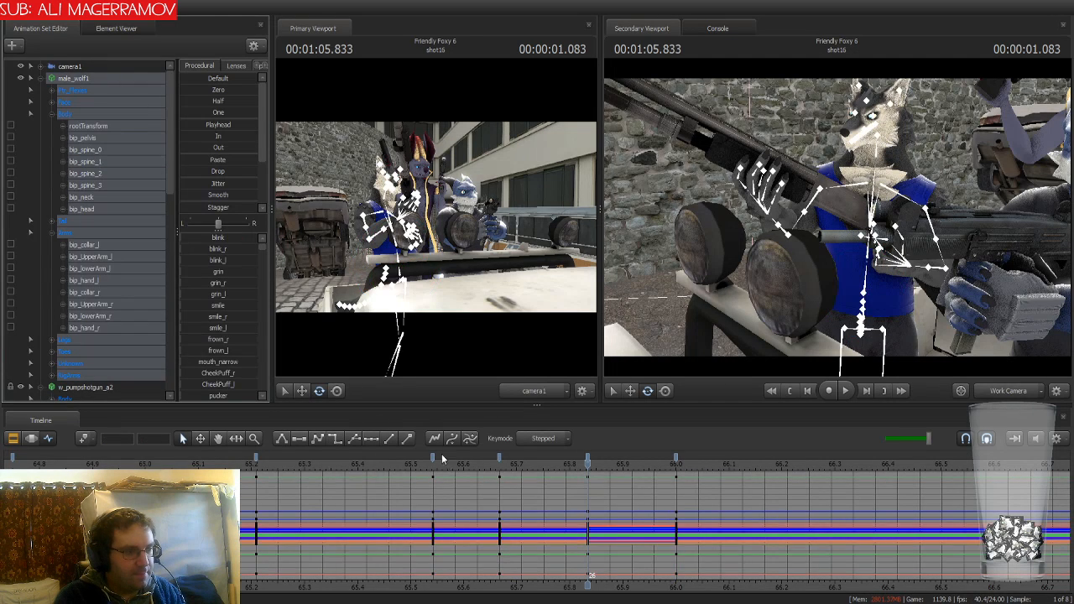
{"action": "left_click", "coordinate": [500, 457]}
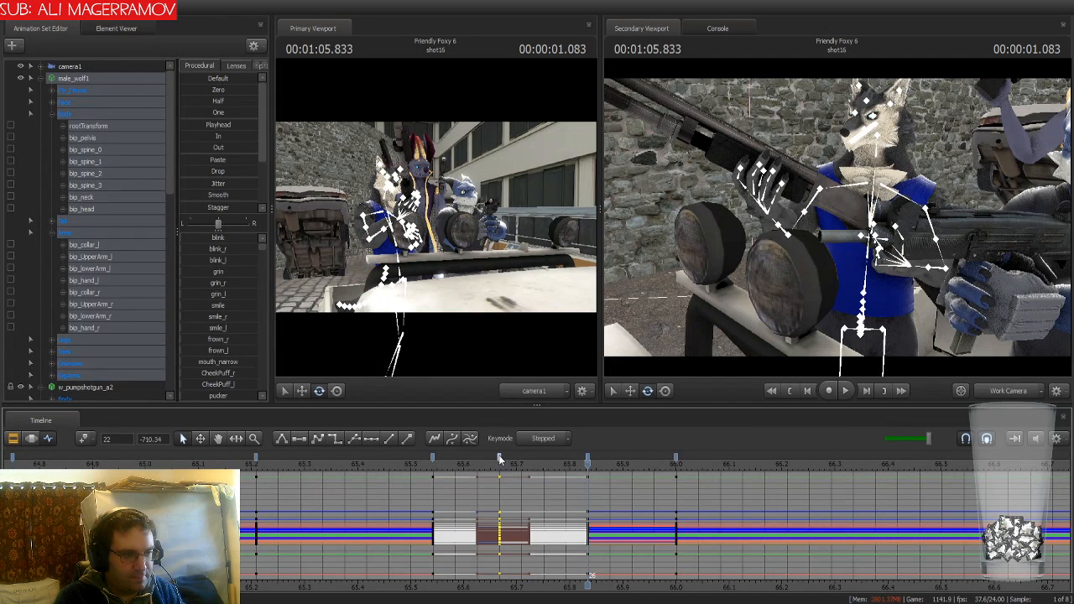
{"action": "left_click", "coordinate": [335, 438]}
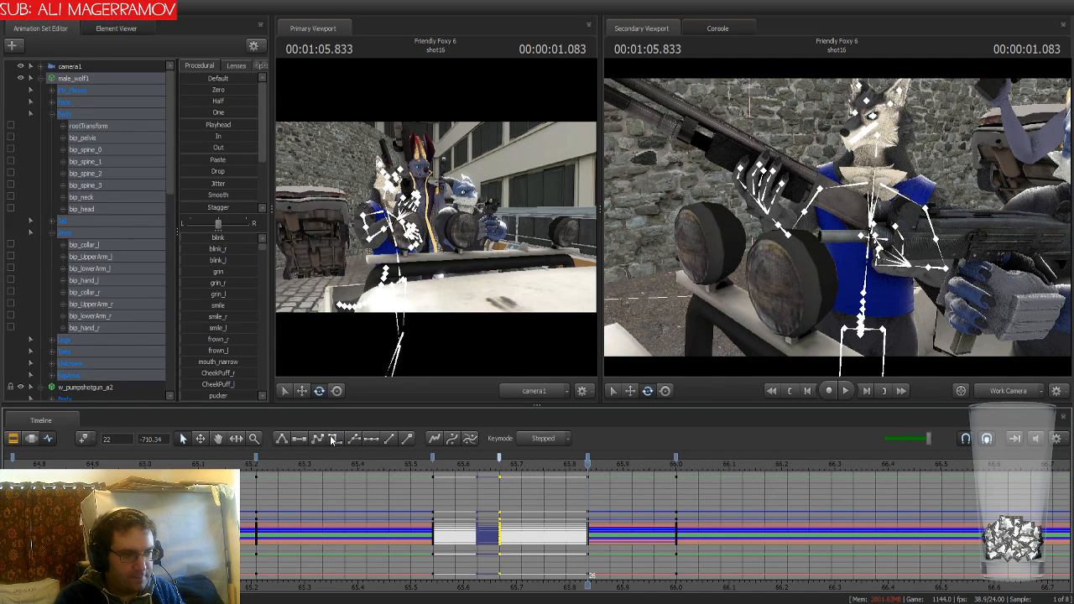
Copy male_wolf1's 00:01:05.208 keyframe and paste its lowered-shotgun pose over the keyframe at 00:01:06.000
{"action": "left_click_drag", "start_coordinate": [588, 463], "coordinate": [258, 457]}
{"action": "left_click", "coordinate": [256, 457]}
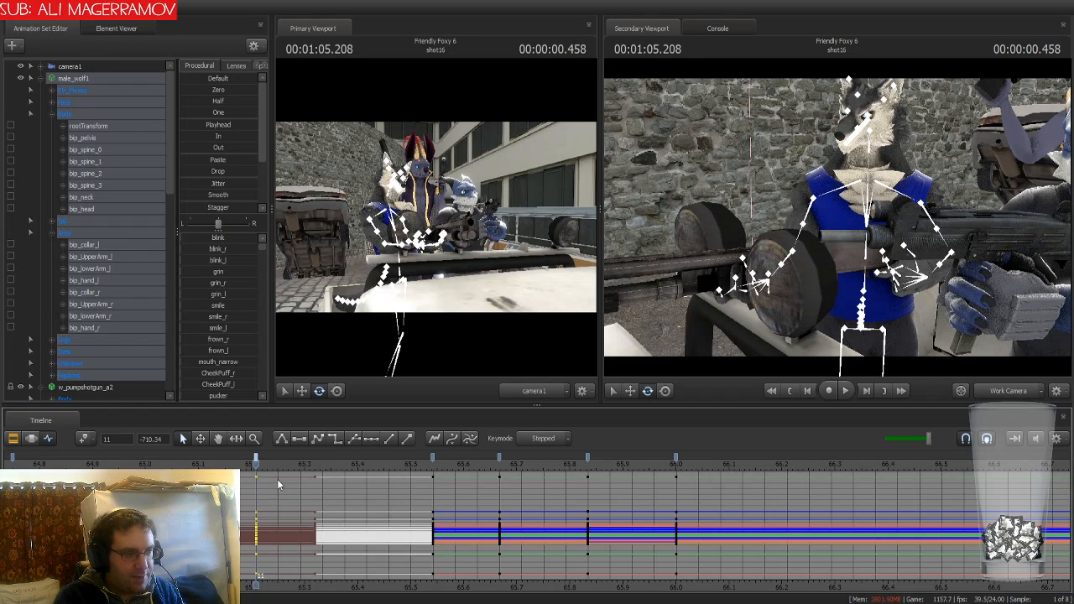
{"action": "left_click_drag", "start_coordinate": [256, 462], "coordinate": [675, 463]}
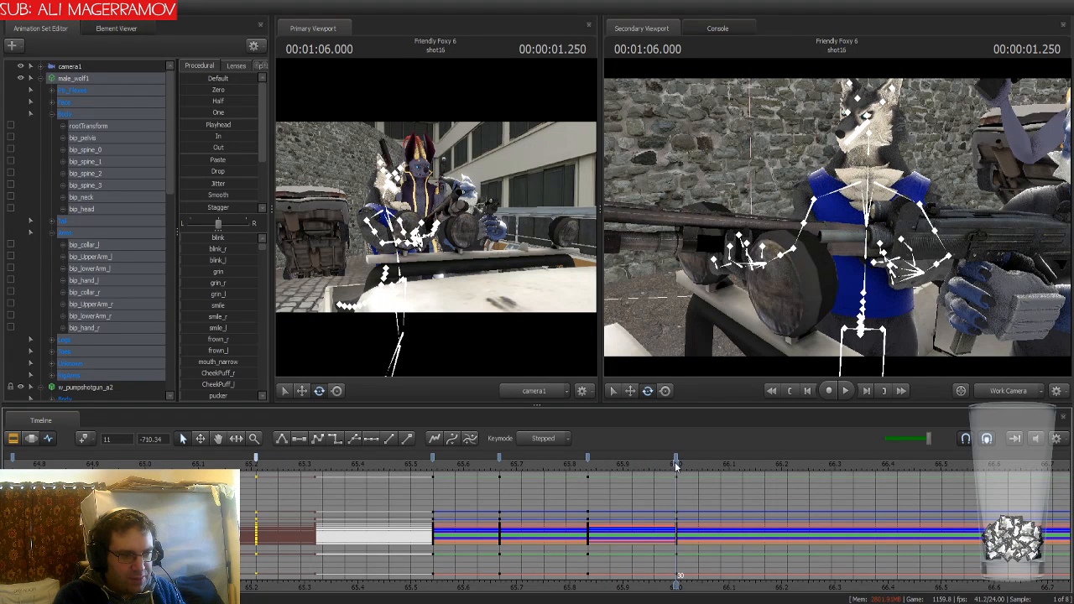
{"action": "left_click", "coordinate": [676, 459]}
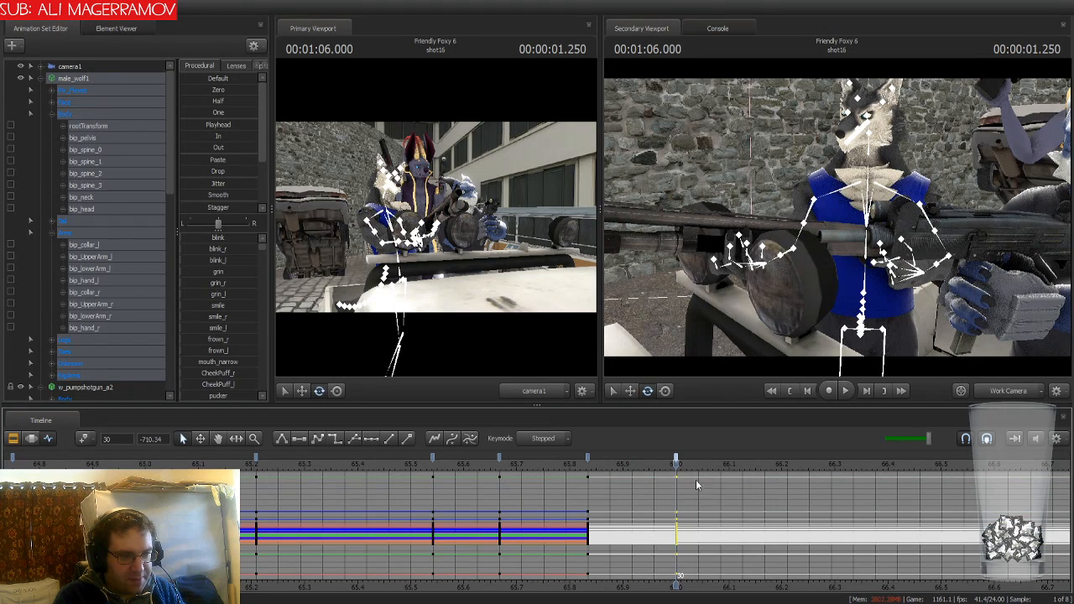
{"action": "key", "text": "ctrl+v"}
{"action": "left_click", "coordinate": [717, 515]}
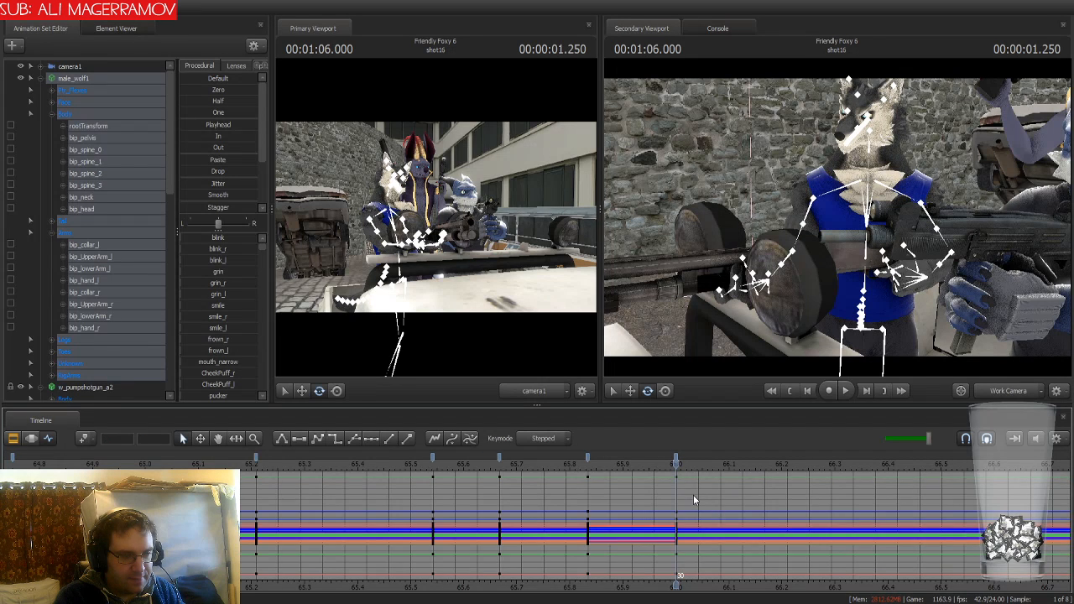
Play back shot16 from its start and scrub back to 00:01:06.000 to judge the timing of the wolf's shotgun pump
{"action": "scroll", "coordinate": [694, 496], "scroll_direction": "down", "scroll_amount": 2}
{"action": "scroll", "coordinate": [694, 494], "scroll_direction": "down", "scroll_amount": 3}
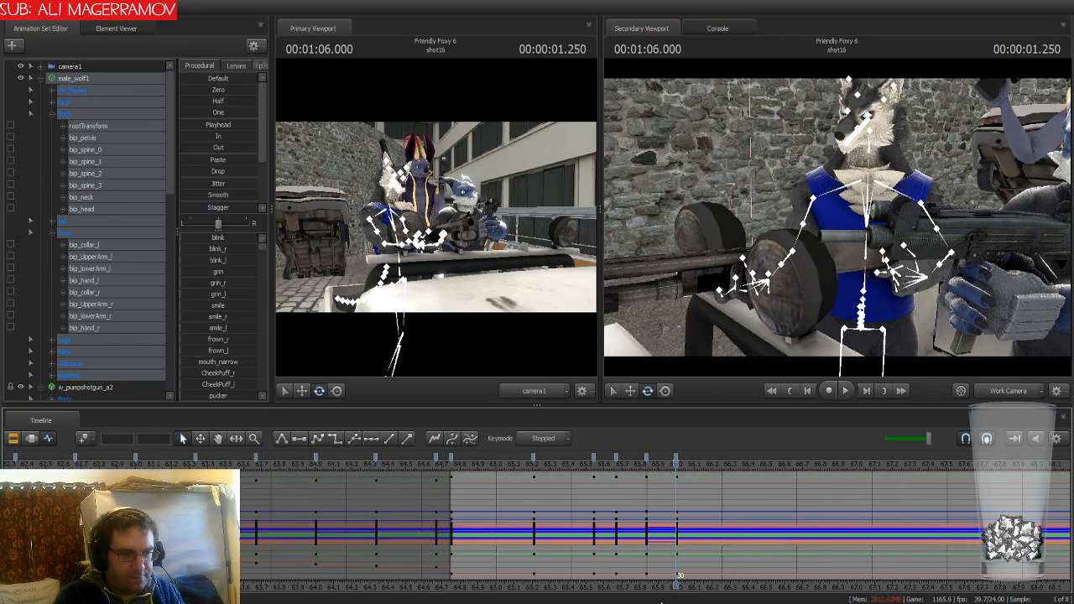
{"action": "middle_click_drag", "start_coordinate": [675, 586], "coordinate": [554, 579]}
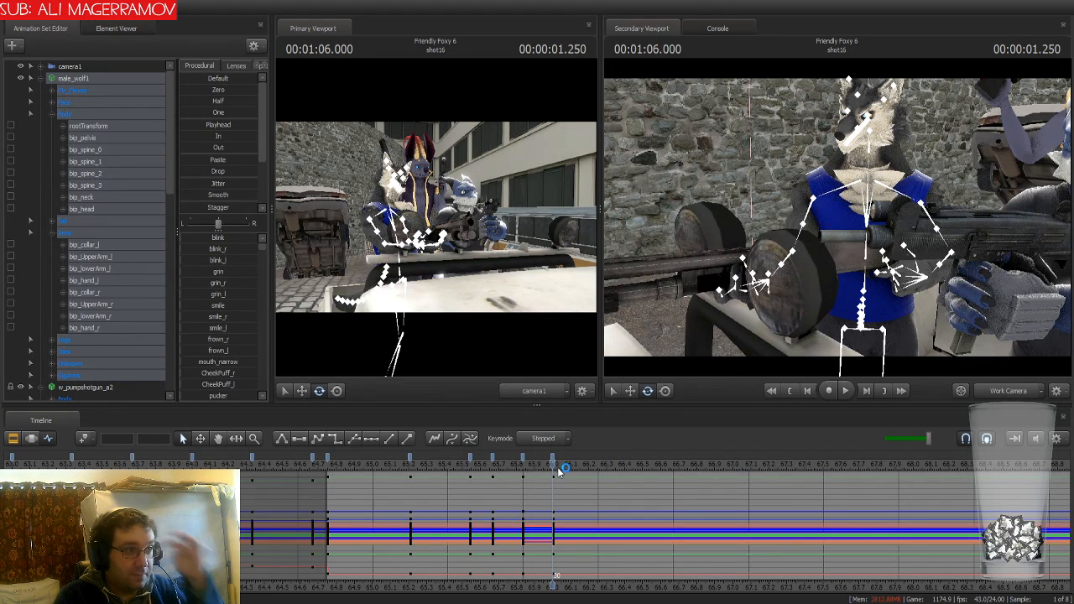
{"action": "scroll", "coordinate": [559, 474], "scroll_direction": "down", "scroll_amount": 2}
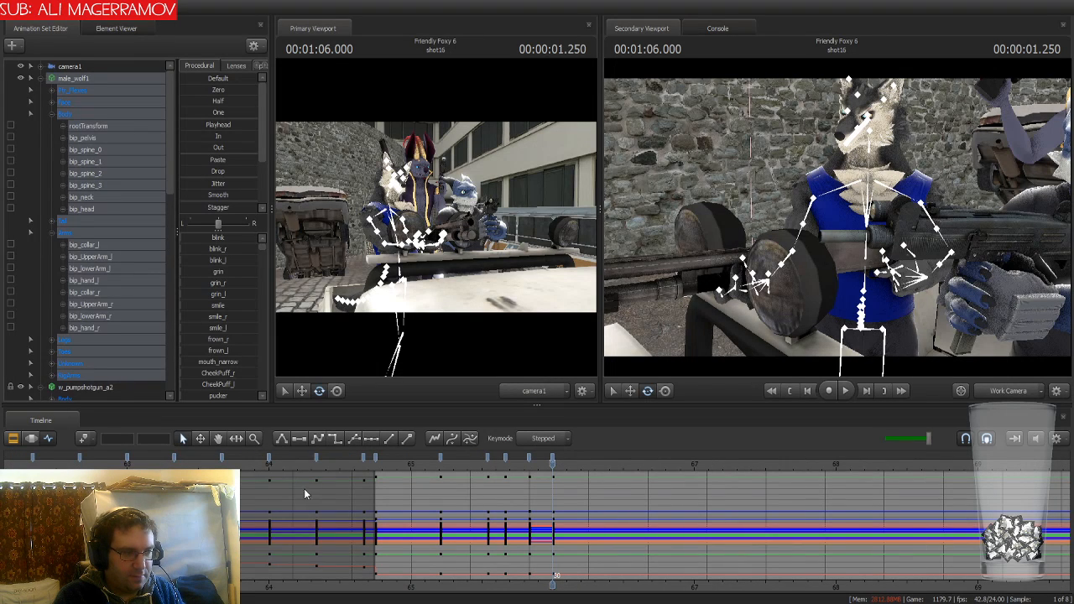
{"action": "left_click", "coordinate": [375, 464]}
{"action": "key", "text": "space"}
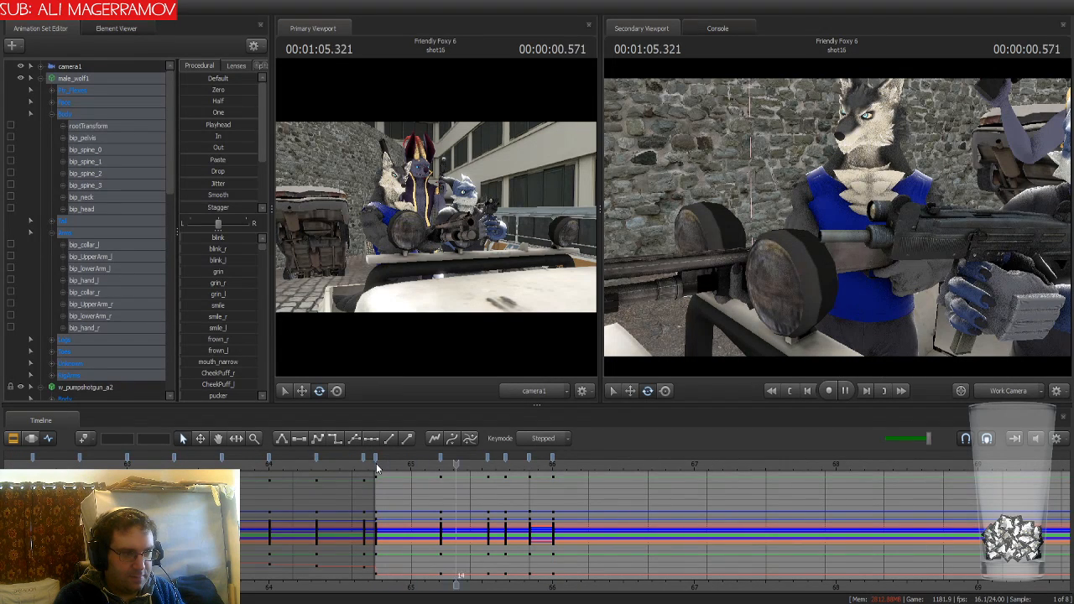
{"action": "key", "text": "space"}
{"action": "scroll", "coordinate": [376, 463], "scroll_direction": "up", "scroll_amount": 2}
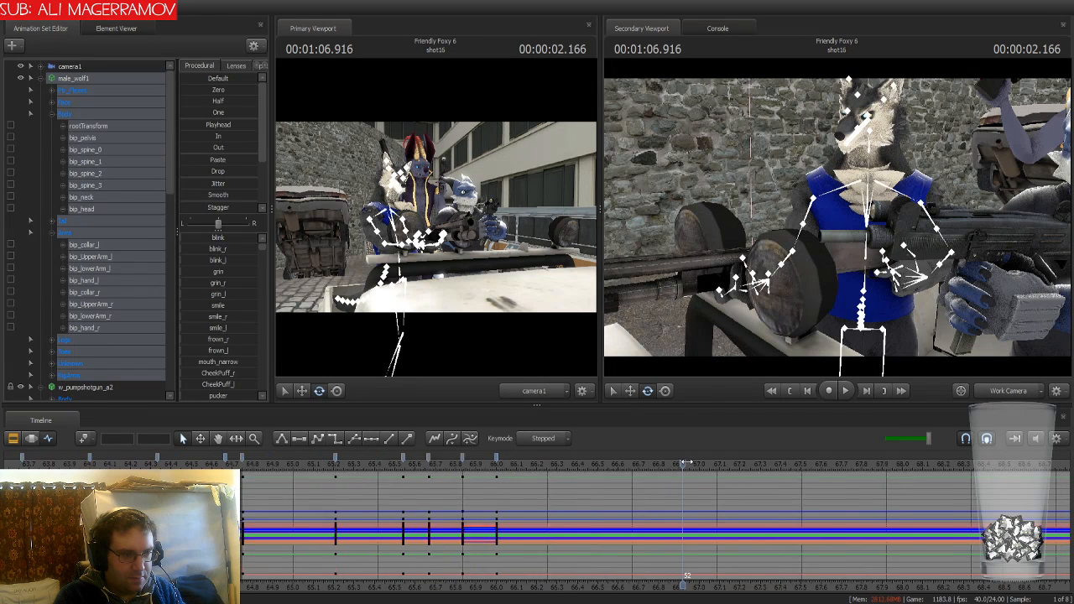
{"action": "left_click_drag", "start_coordinate": [686, 463], "coordinate": [474, 488]}
{"action": "key", "text": "space"}
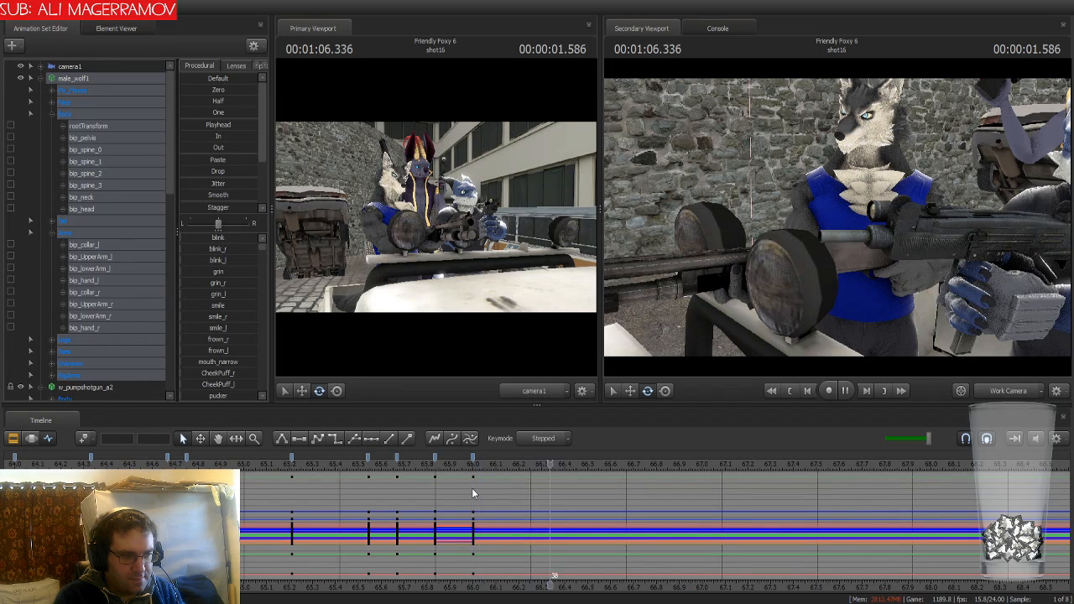
{"action": "key", "text": "space"}
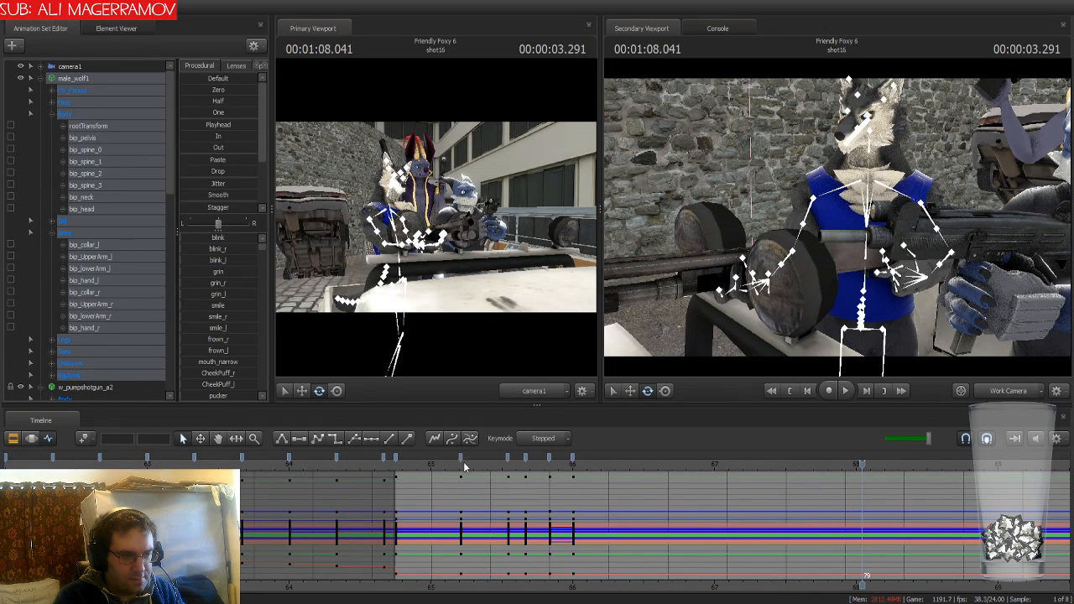
{"action": "left_click", "coordinate": [396, 466]}
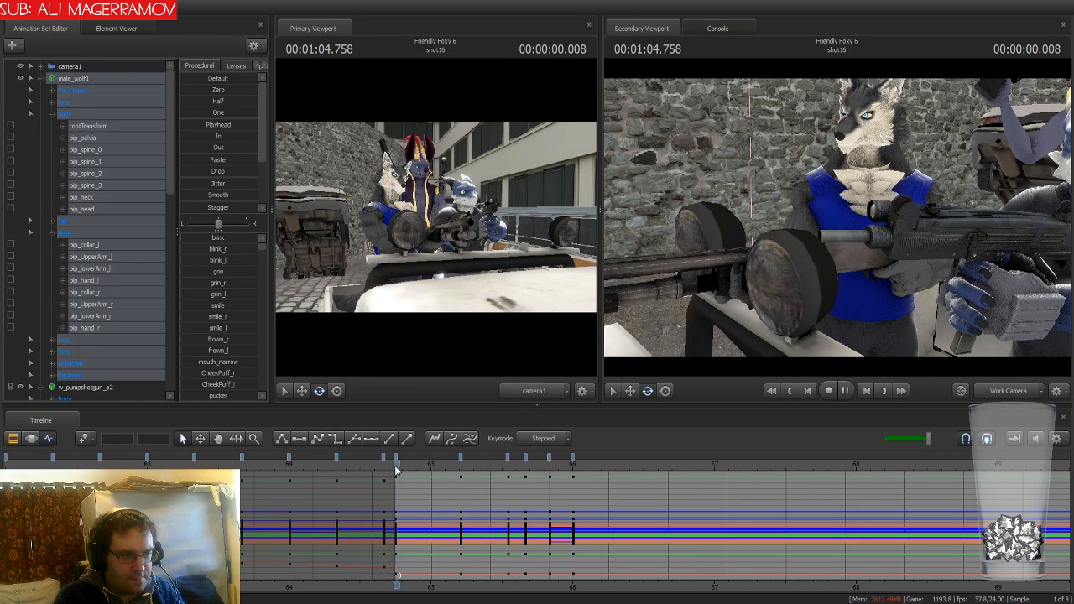
{"action": "key", "text": "space"}
{"action": "scroll", "coordinate": [505, 467], "scroll_direction": "up", "scroll_amount": 2}
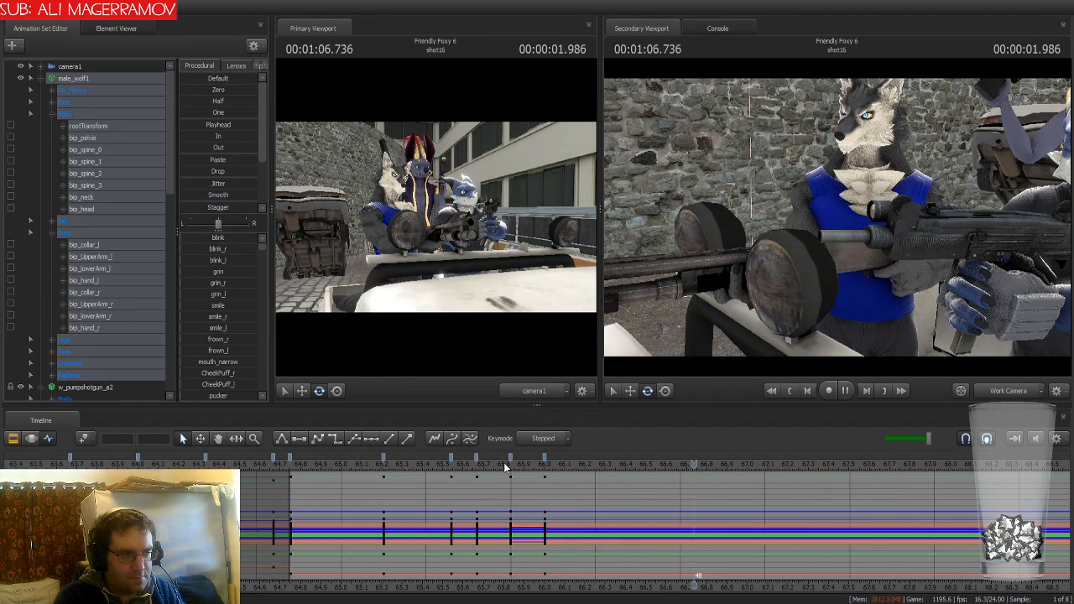
{"action": "key", "text": "space"}
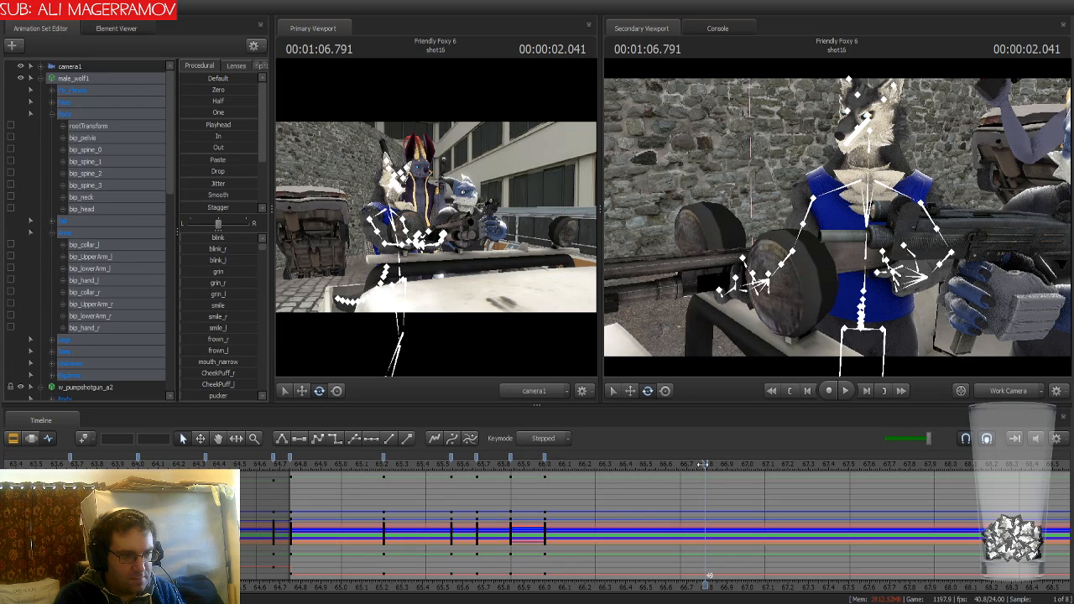
{"action": "left_click_drag", "start_coordinate": [703, 465], "coordinate": [543, 473]}
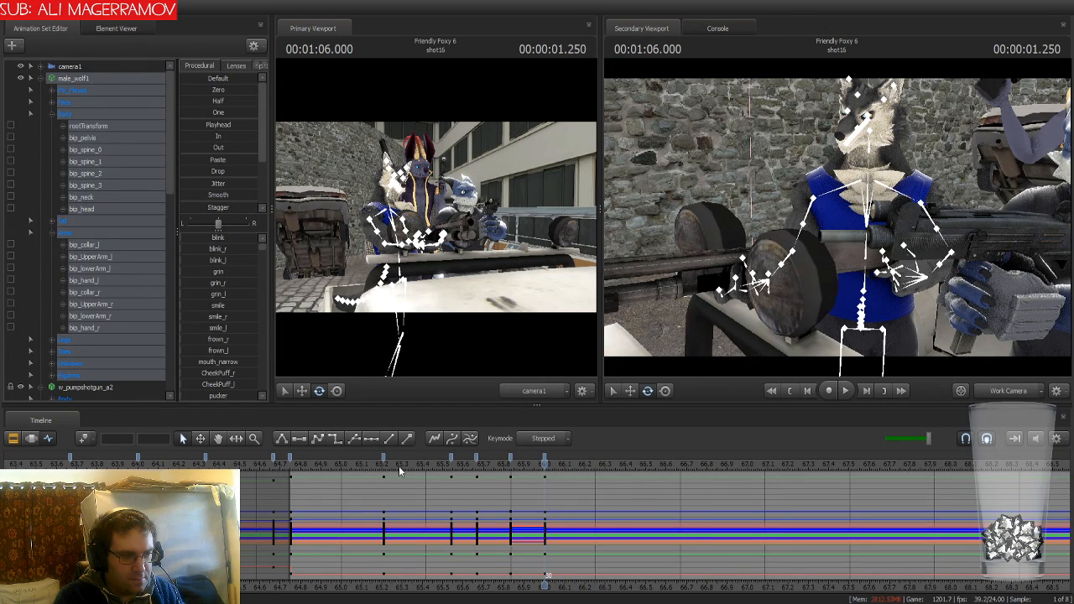
Copy male_wolf1's keyframe at frame 19 of the shot and paste it at 00:01:06.333
{"action": "left_click", "coordinate": [450, 456]}
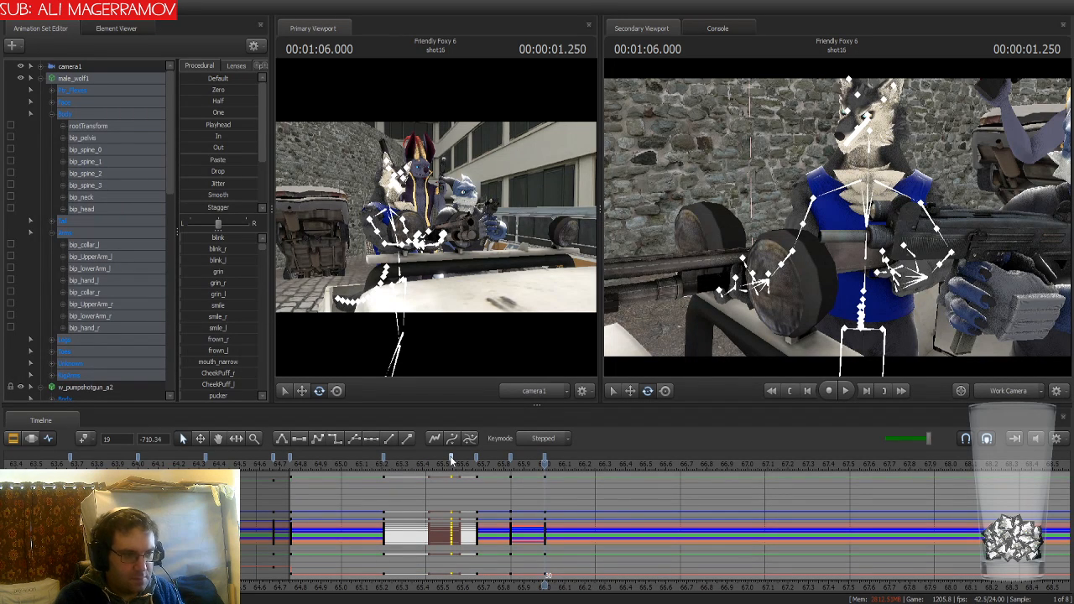
{"action": "key", "text": "Right"}
{"action": "key", "text": "Right"}
{"action": "key", "text": "Right"}
{"action": "key", "text": "Right"}
{"action": "key", "text": "Right"}
{"action": "key", "text": "Right"}
{"action": "key", "text": "Right"}
{"action": "key", "text": "Right"}
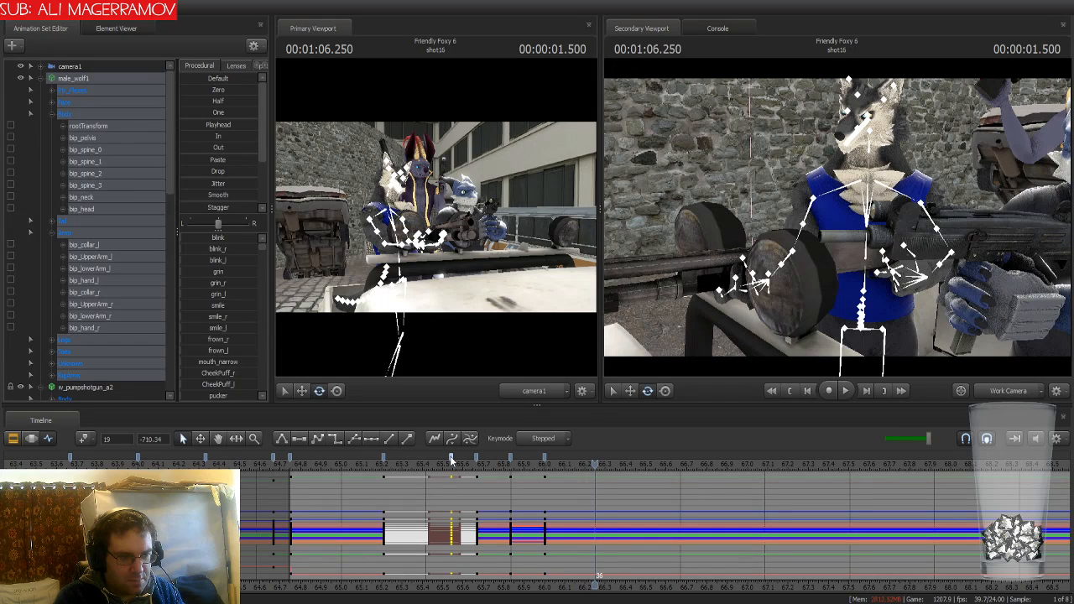
{"action": "key", "text": "ctrl+v"}
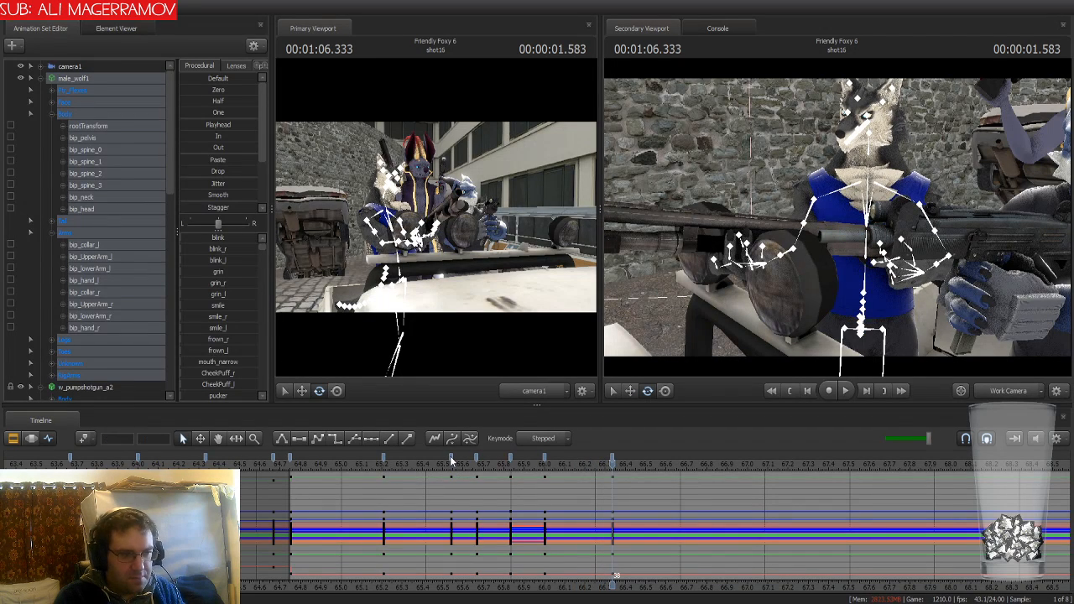
Scrub back from the pasted pose and set male_wolf1's 00:01:06.000 keyframe to stepped tangents
{"action": "left_click_drag", "start_coordinate": [613, 465], "coordinate": [593, 473]}
{"action": "left_click", "coordinate": [546, 458]}
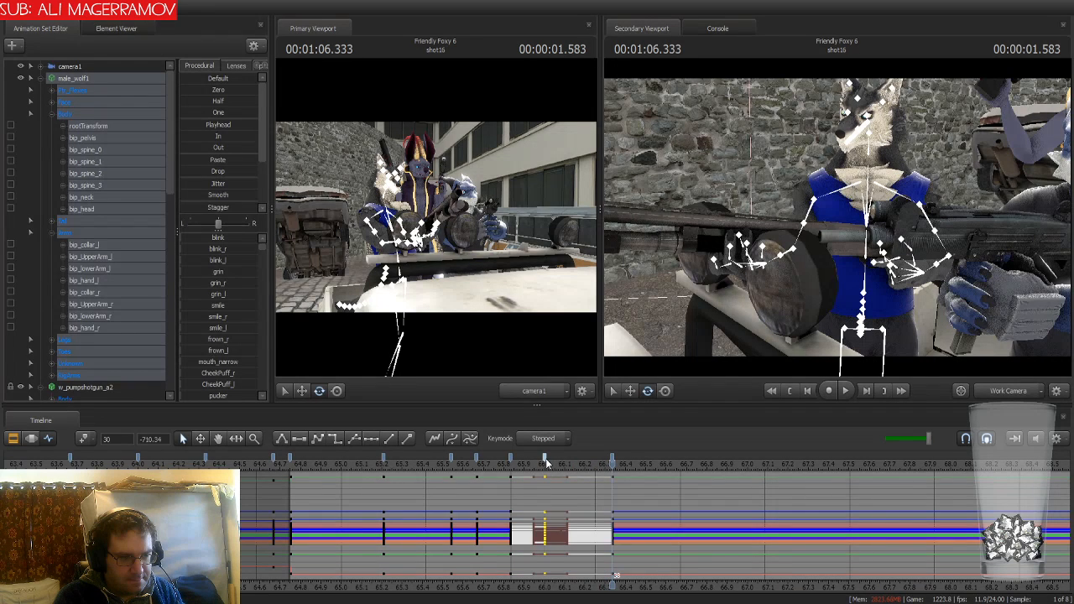
{"action": "left_click", "coordinate": [338, 438]}
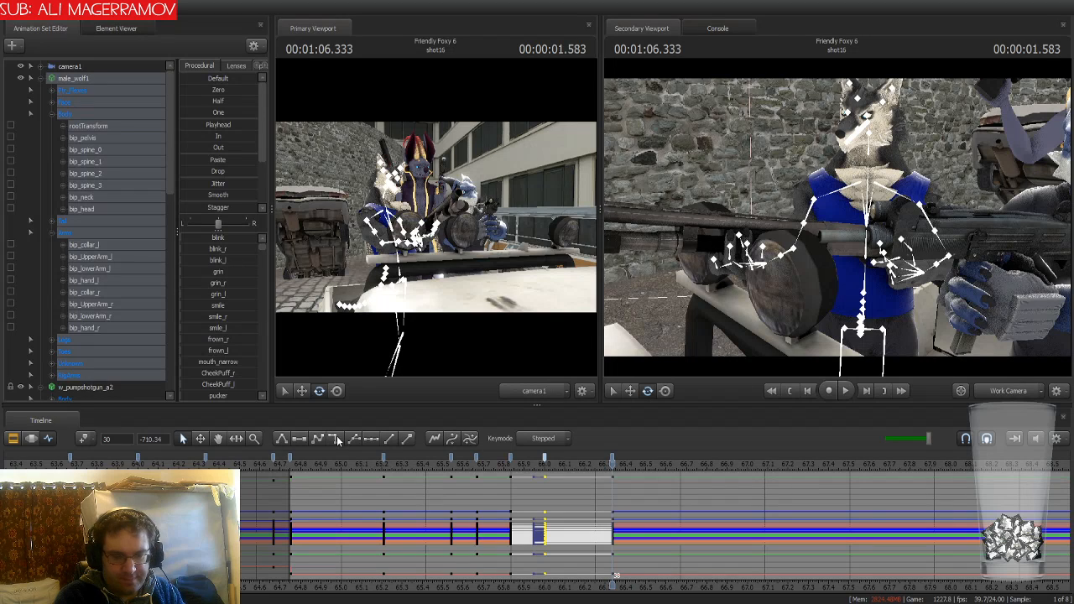
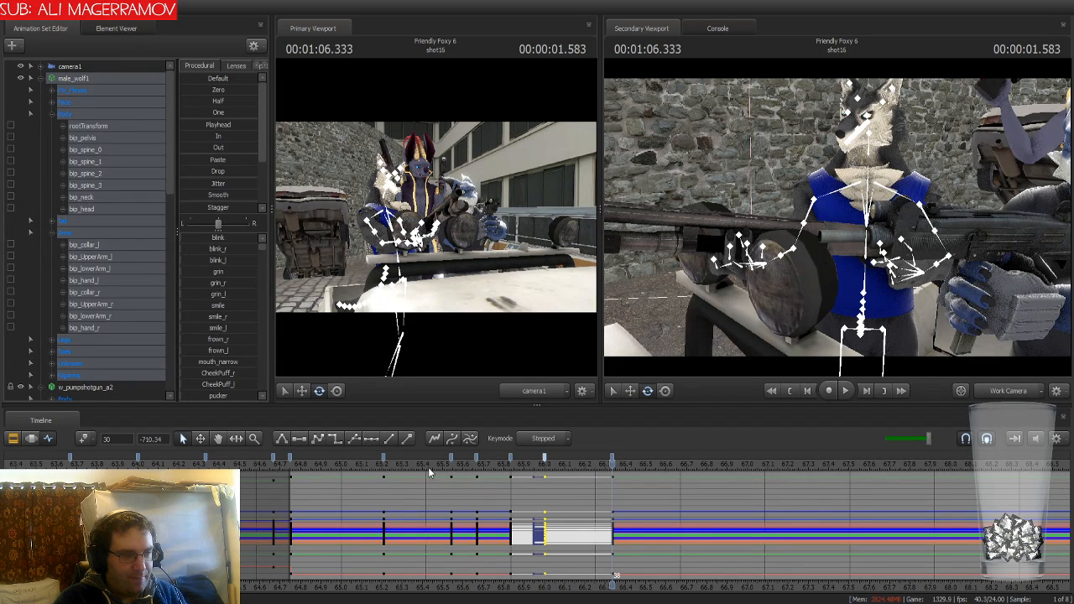
Copy male_wolf1's 00:01:05.666 keyframe and paste it at 00:01:06.458 to repeat the original pose spacing
{"action": "left_click_drag", "start_coordinate": [615, 577], "coordinate": [480, 575]}
{"action": "left_click_drag", "start_coordinate": [476, 478], "coordinate": [451, 467]}
{"action": "key", "text": "Right"}
{"action": "key", "text": "Right"}
{"action": "key", "text": "Right"}
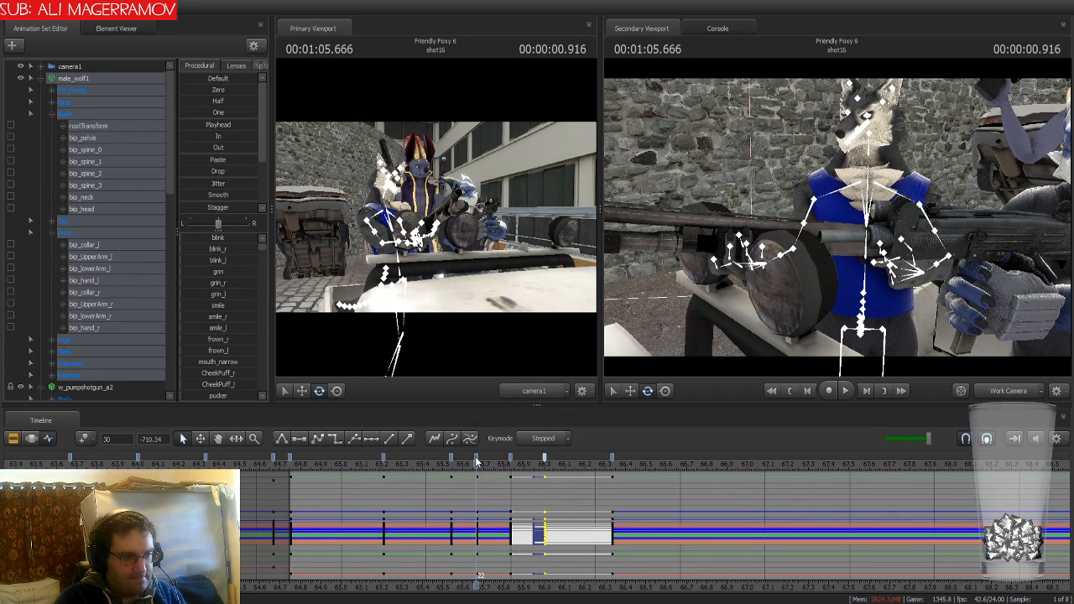
{"action": "left_click", "coordinate": [477, 460]}
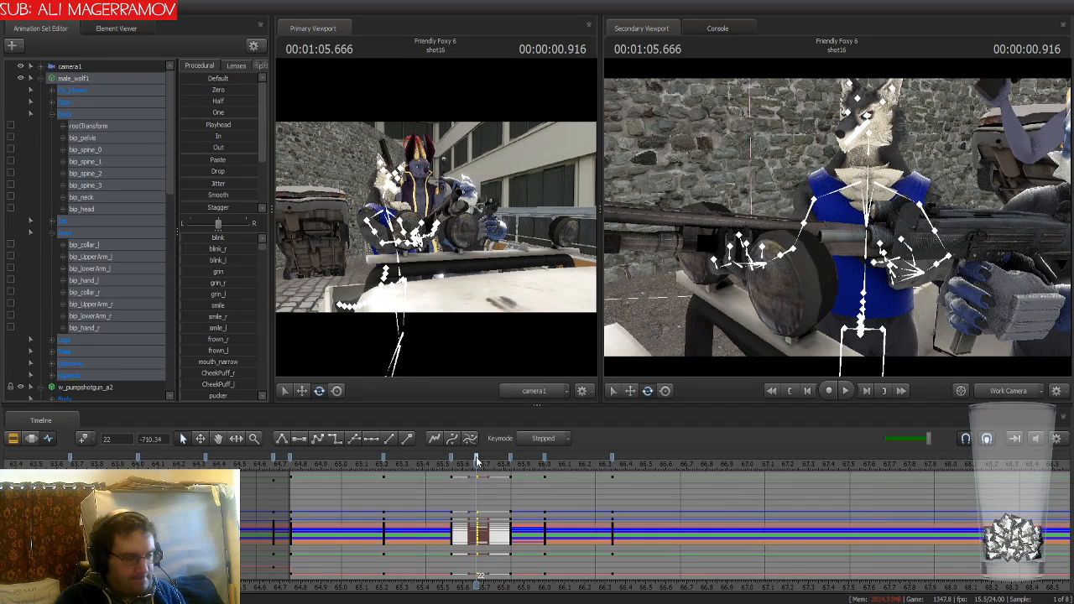
{"action": "key", "text": "Right"}
{"action": "key", "text": "Right"}
{"action": "key", "text": "Right"}
{"action": "key", "text": "Right"}
{"action": "key", "text": "Right"}
{"action": "key", "text": "Right"}
{"action": "key", "text": "Right"}
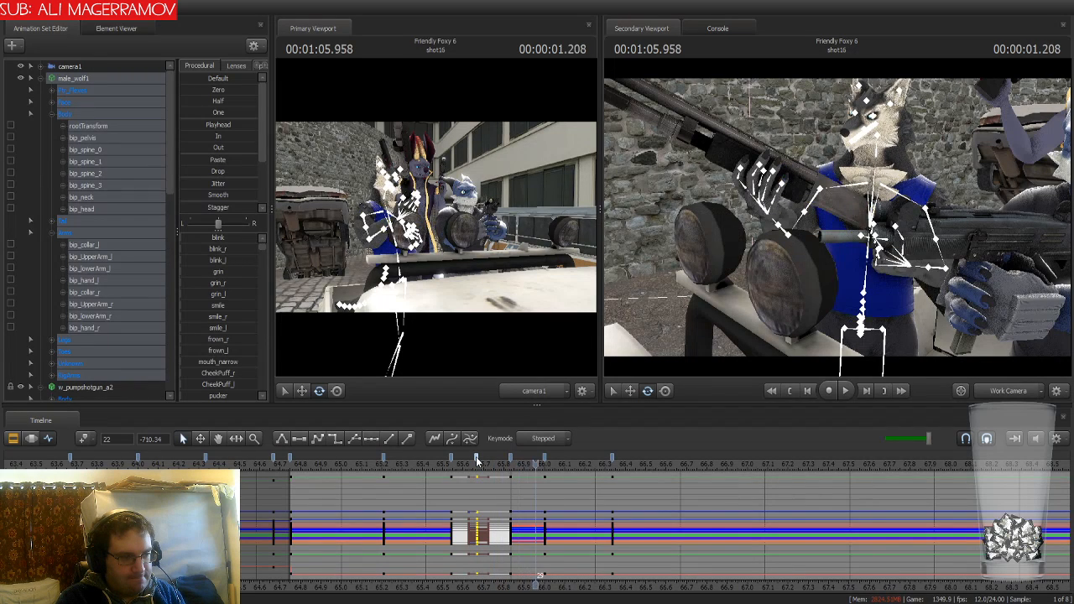
{"action": "key", "text": "Right"}
{"action": "key", "text": "Right"}
{"action": "key", "text": "Right"}
{"action": "key", "text": "Right"}
{"action": "key", "text": "Right"}
{"action": "key", "text": "Right"}
{"action": "key", "text": "Right"}
{"action": "key", "text": "Right"}
{"action": "key", "text": "Right"}
{"action": "key", "text": "Right"}
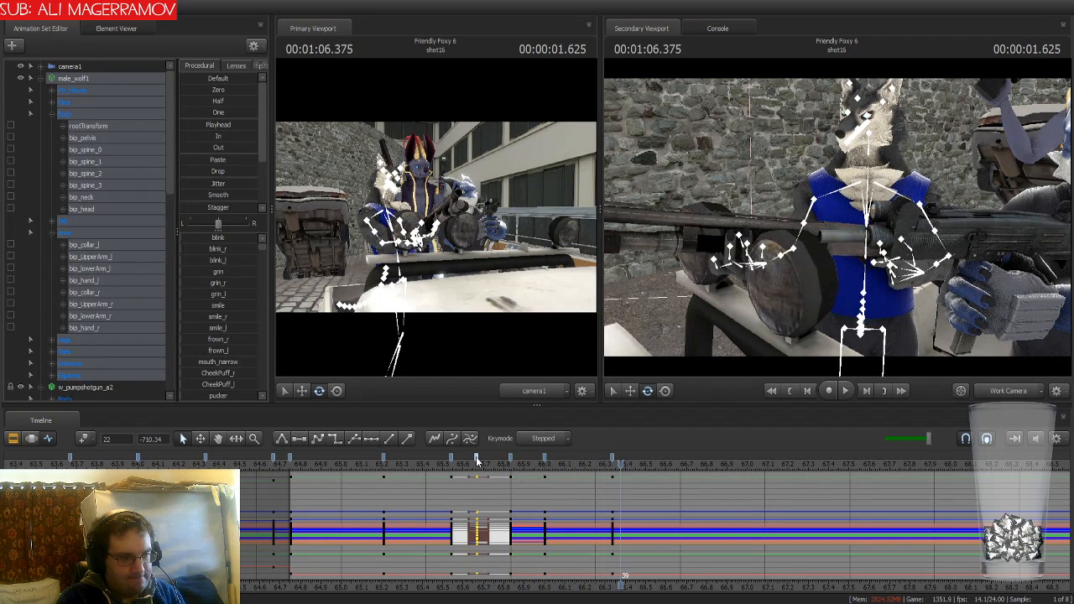
{"action": "key", "text": "Left"}
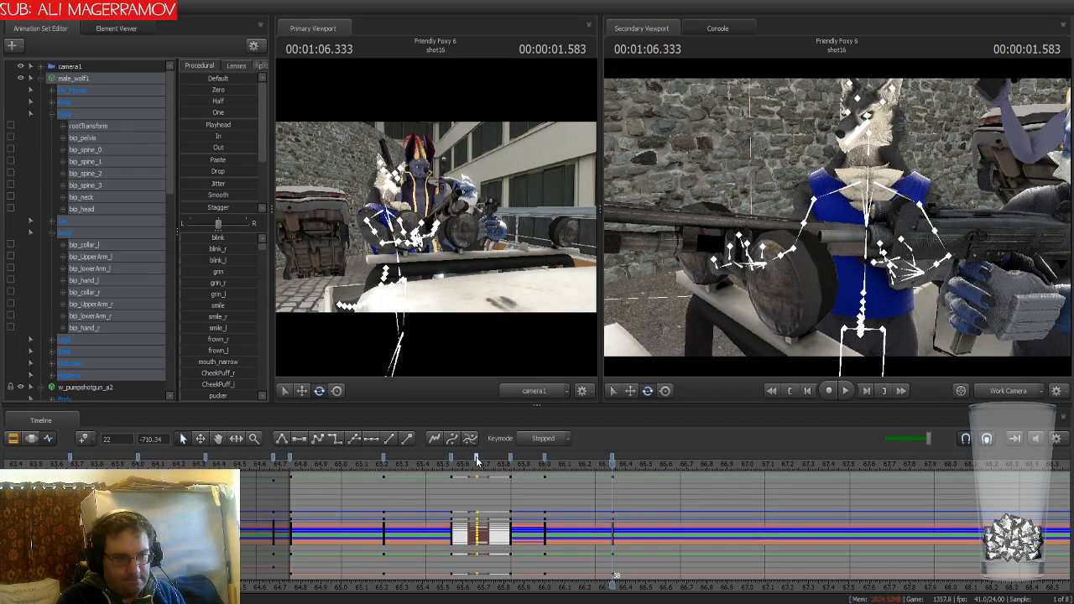
{"action": "key", "text": "Right"}
{"action": "key", "text": "Right"}
{"action": "key", "text": "Right"}
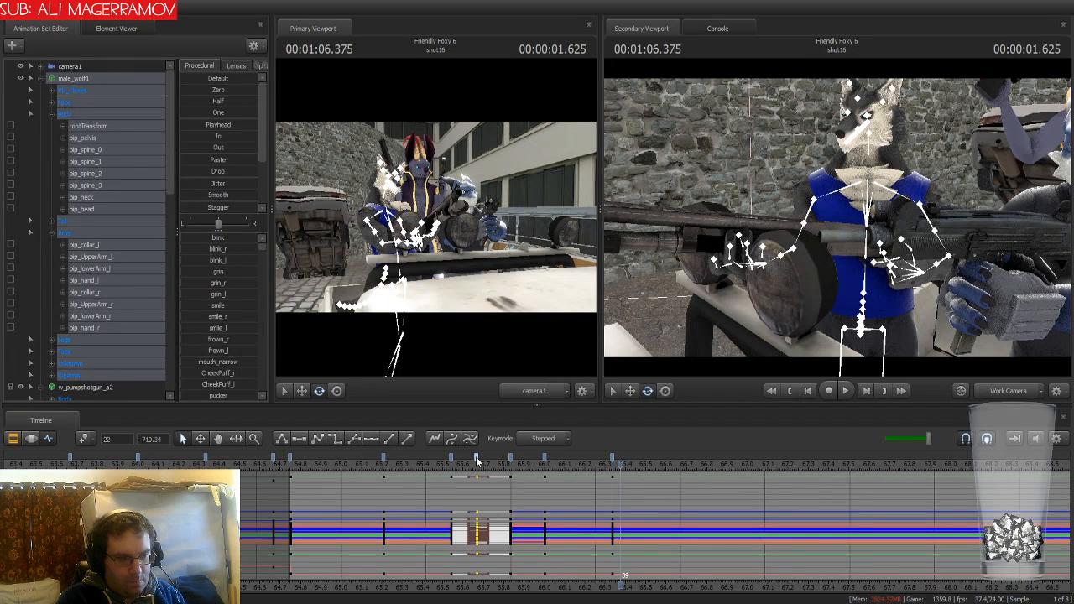
{"action": "key", "text": "ctrl+v"}
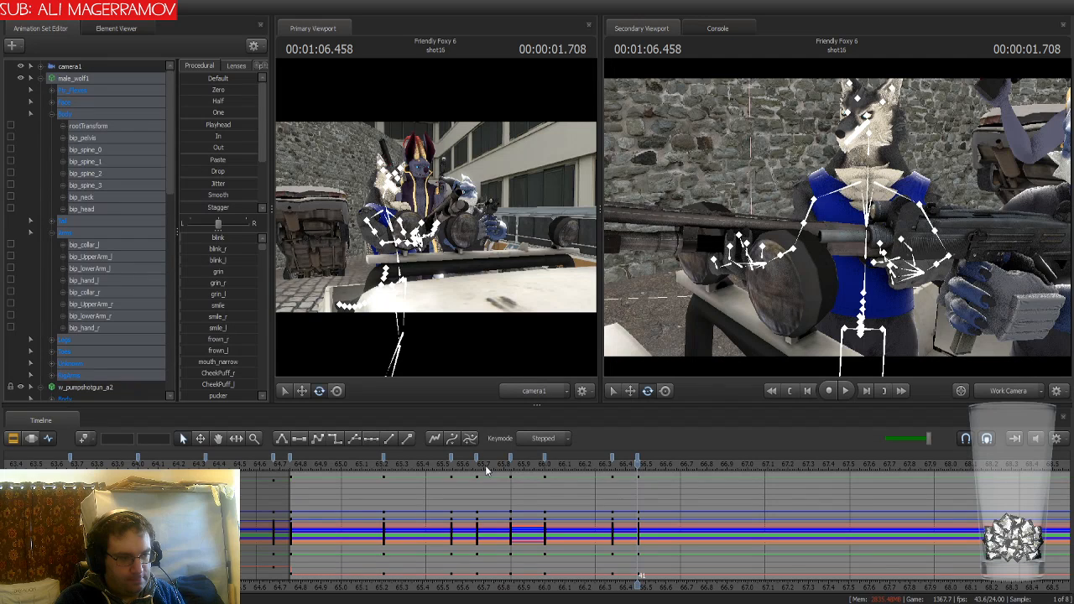
Copy male_wolf1's keyframes at 00:01:05.833 and 00:01:06.000 and paste them starting at 00:01:06.625
{"action": "left_click", "coordinate": [509, 455]}
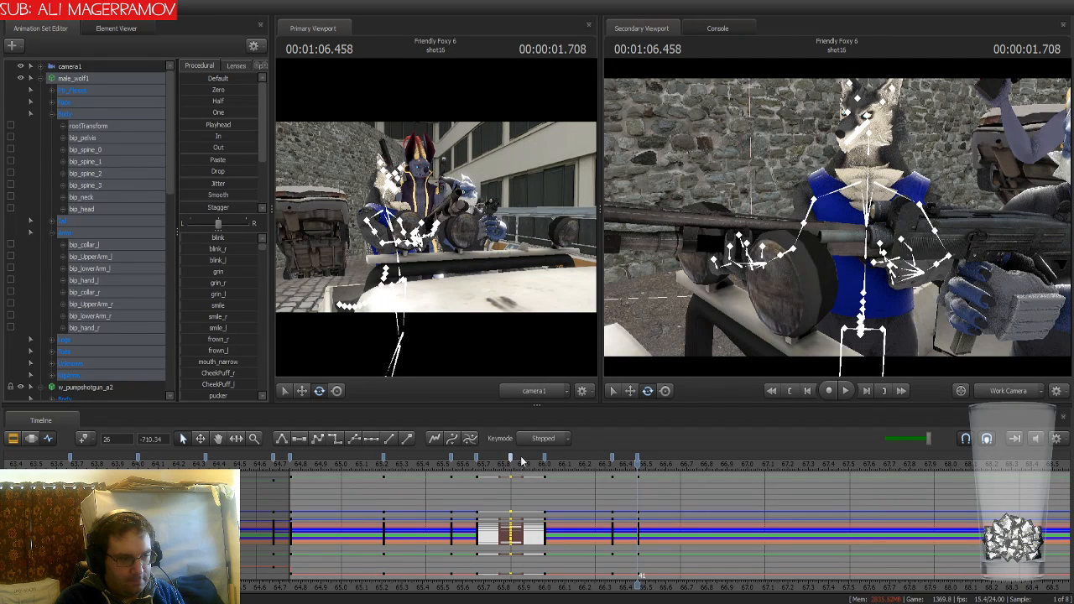
{"action": "left_click", "coordinate": [545, 459], "text": "shift"}
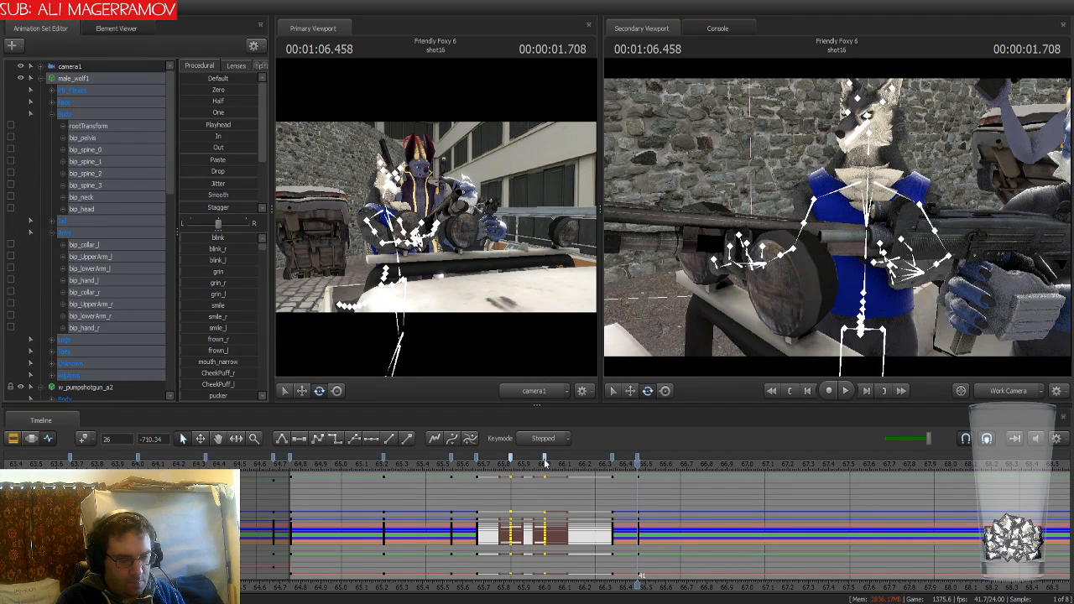
{"action": "key", "text": "Right"}
{"action": "key", "text": "Right"}
{"action": "key", "text": "Right"}
{"action": "key", "text": "Right"}
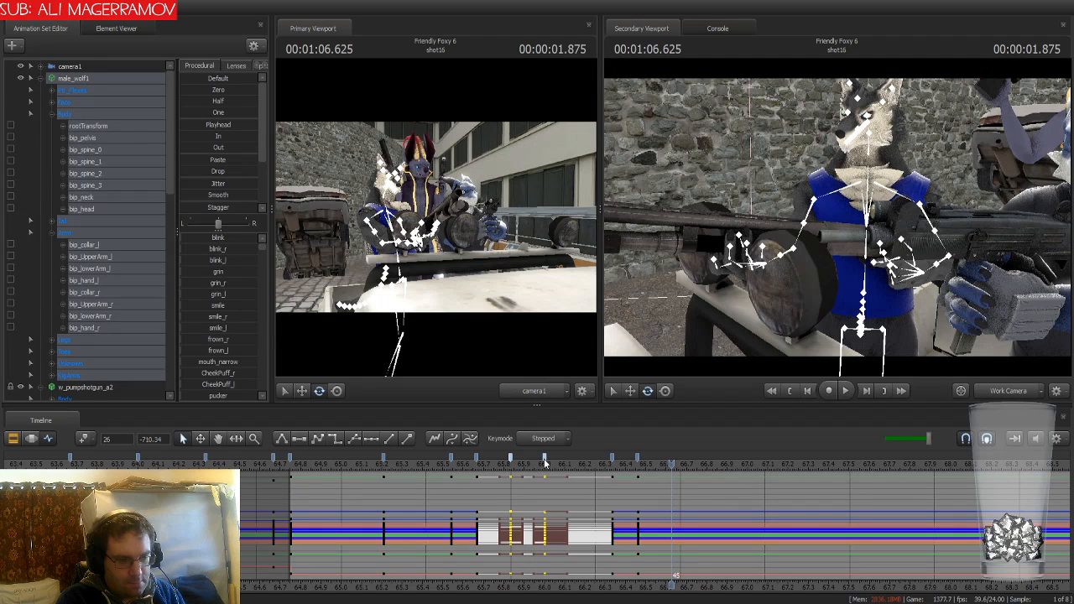
{"action": "key", "text": "ctrl+v"}
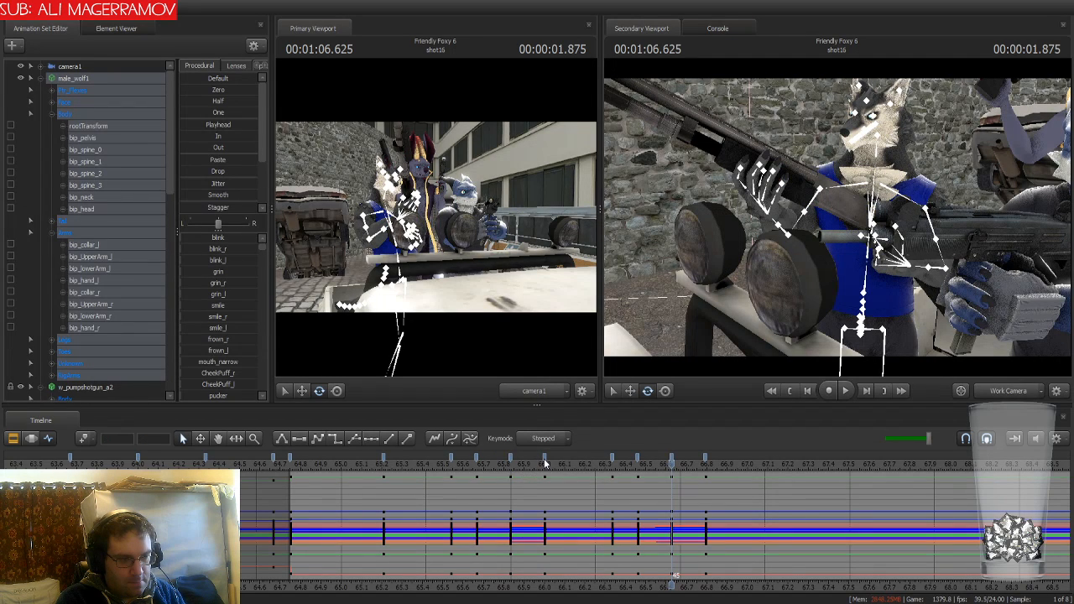
Set male_wolf1's keyframes at 00:01:06.625 and 00:01:06.333 to stepped tangents
{"action": "left_click", "coordinate": [637, 461]}
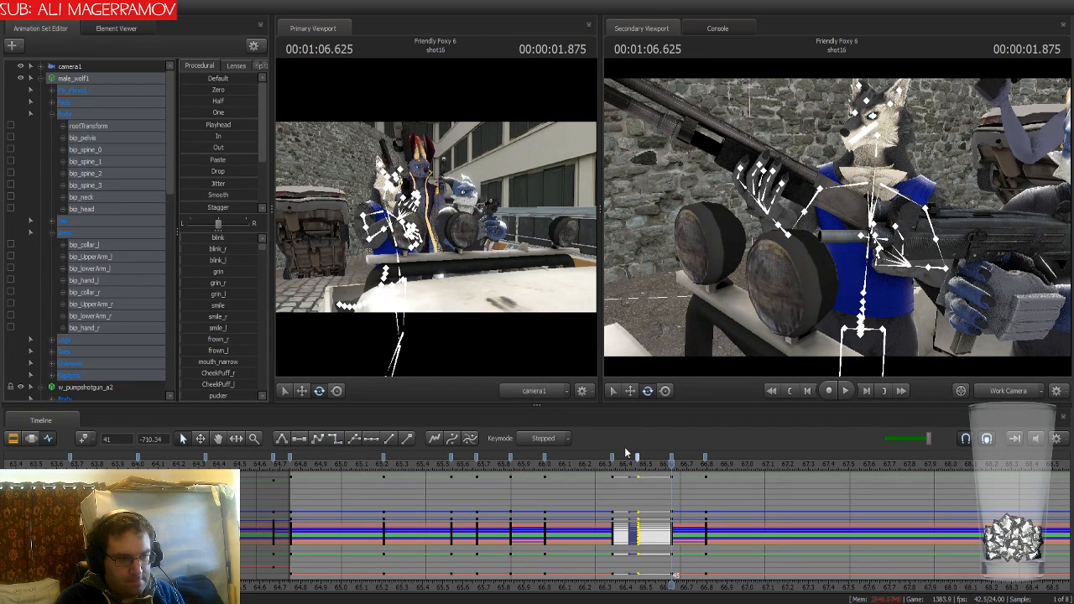
{"action": "left_click", "coordinate": [672, 458]}
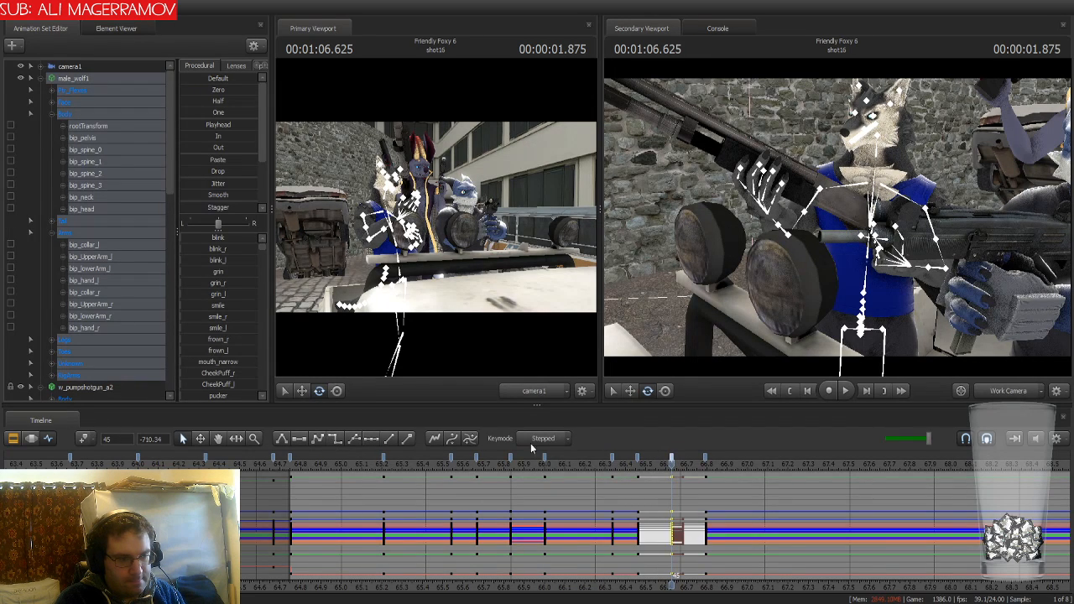
{"action": "left_click", "coordinate": [337, 439]}
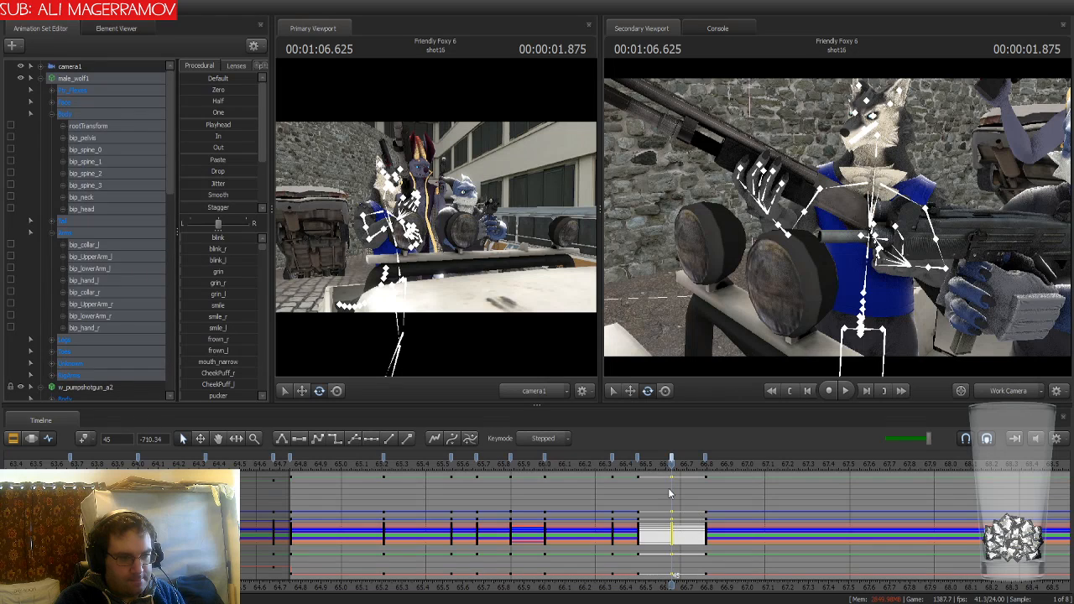
{"action": "left_click", "coordinate": [613, 457]}
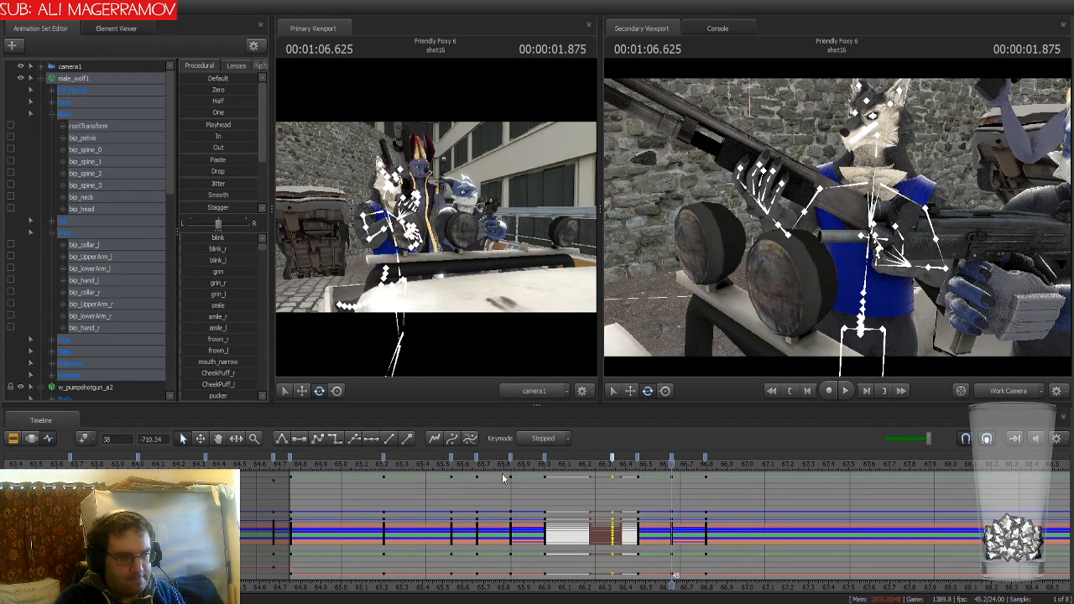
{"action": "left_click", "coordinate": [334, 439]}
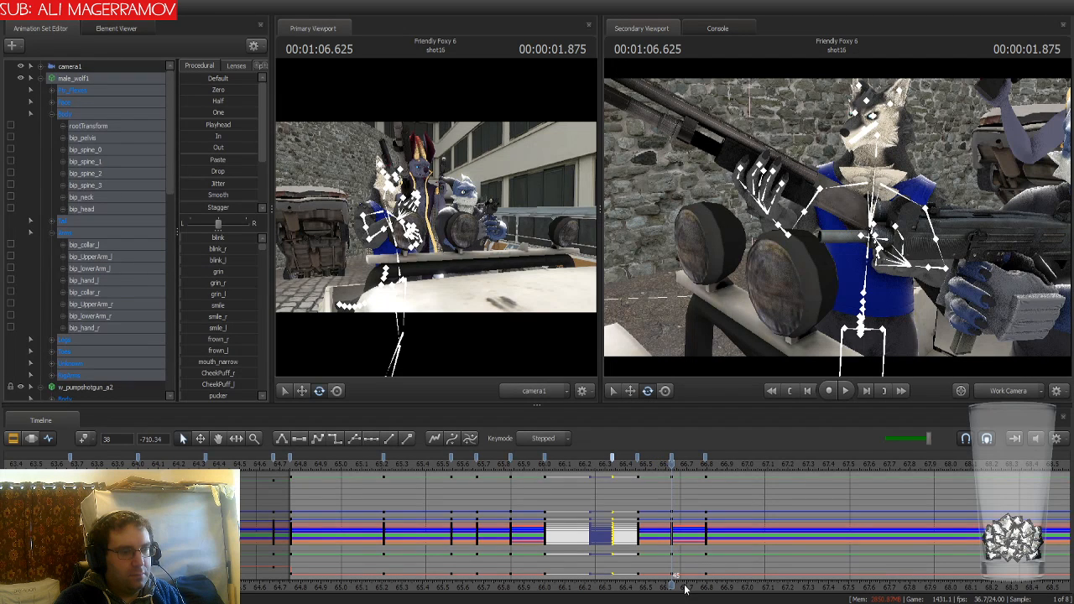
Scrub back to 00:01:05.500 and play back the two pump cycles to judge their timing
{"action": "middle_click_drag", "start_coordinate": [676, 556], "coordinate": [444, 556]}
{"action": "scroll", "coordinate": [443, 526], "scroll_direction": "down", "scroll_amount": 1}
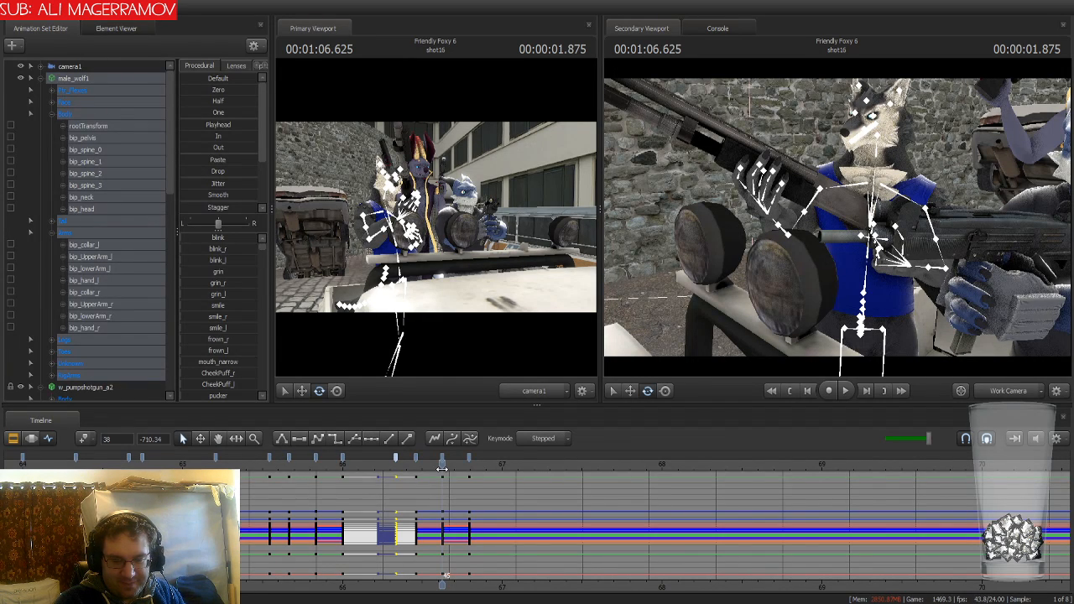
{"action": "left_click", "coordinate": [442, 466]}
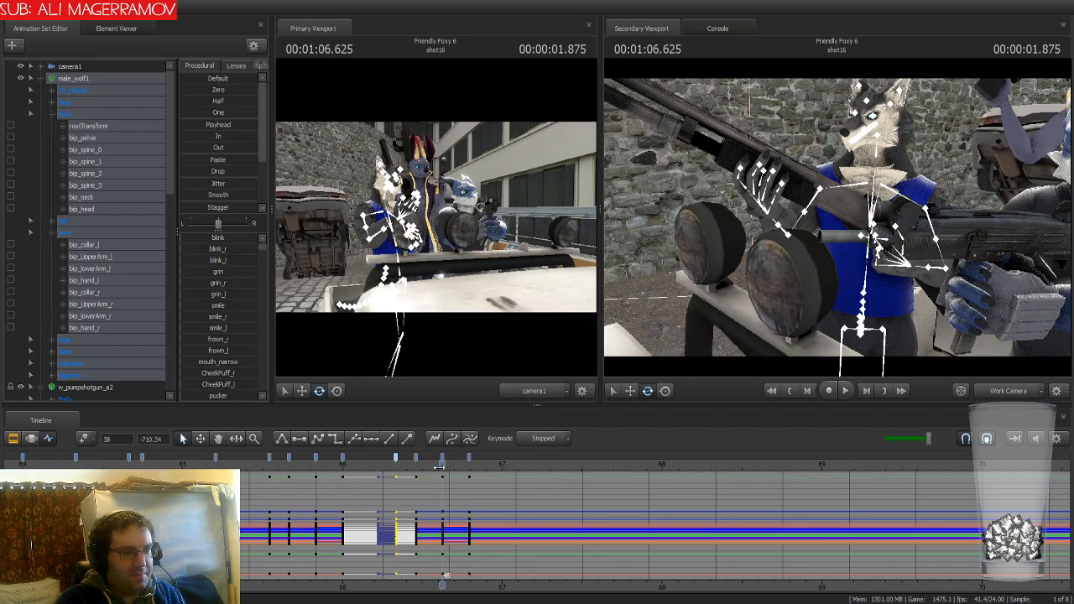
{"action": "left_click_drag", "start_coordinate": [440, 467], "coordinate": [263, 466]}
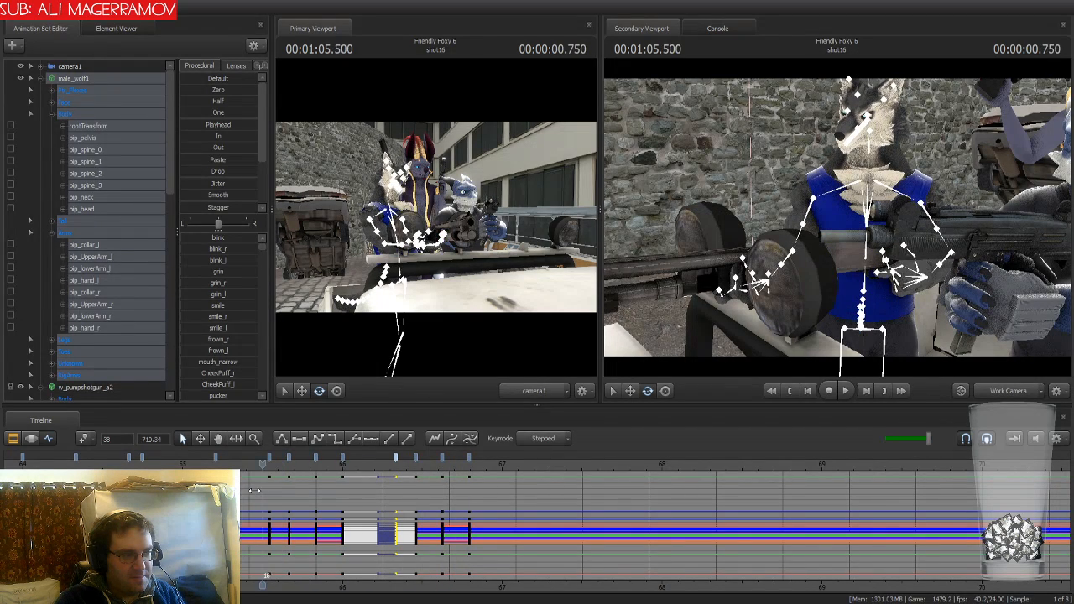
{"action": "key", "text": "space"}
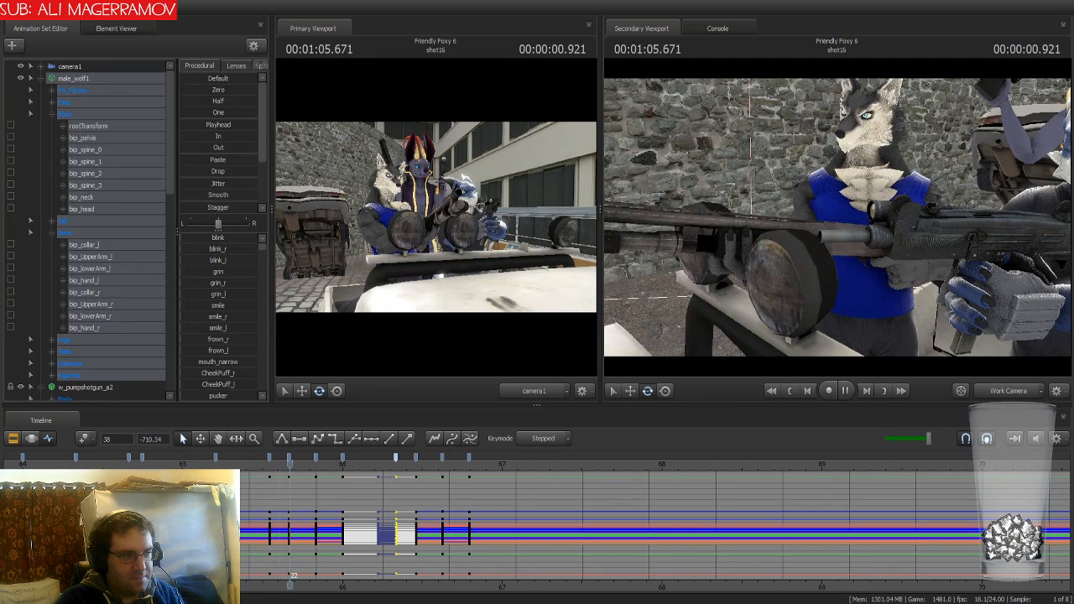
{"action": "key", "text": "space"}
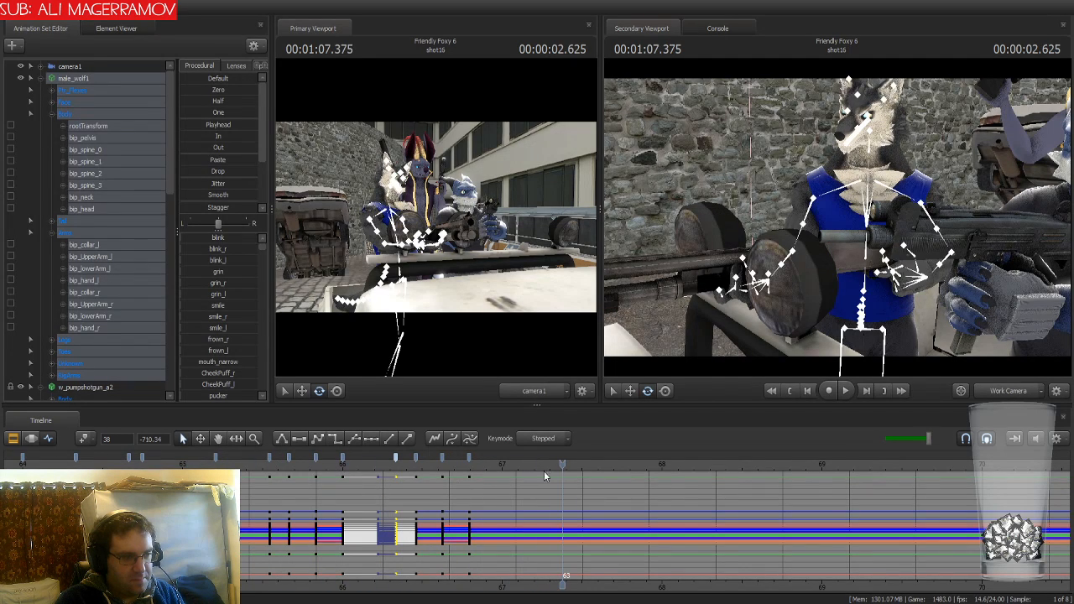
Play on to the end of shot16 and scrub back to 00:01:10.541, just before the wolf's position shifts
{"action": "key", "text": "space"}
{"action": "scroll", "coordinate": [571, 504], "scroll_direction": "down", "scroll_amount": 4}
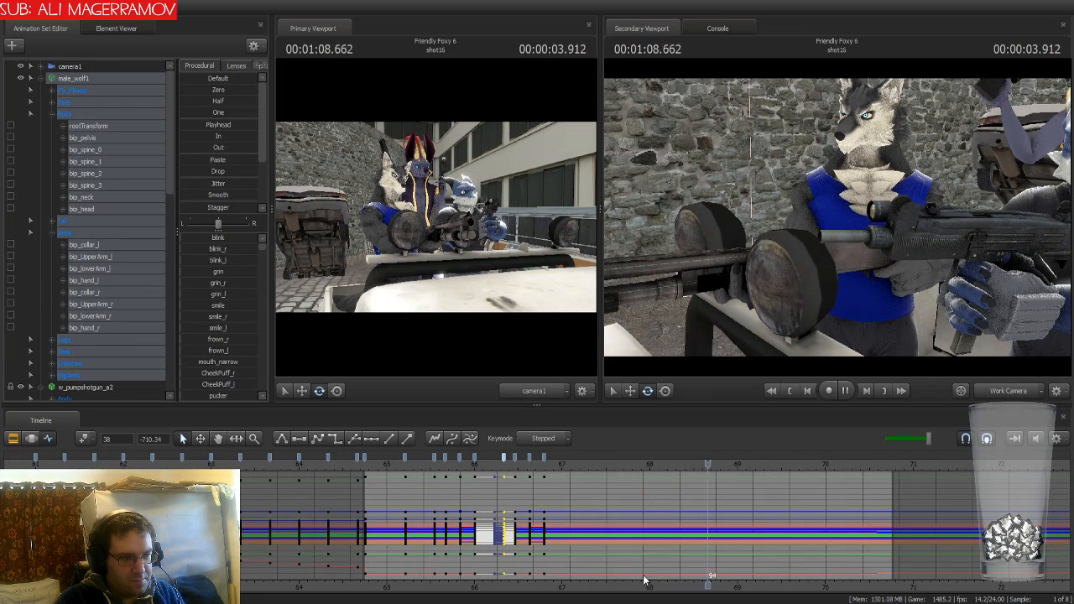
{"action": "left_click_drag", "start_coordinate": [627, 588], "coordinate": [499, 584]}
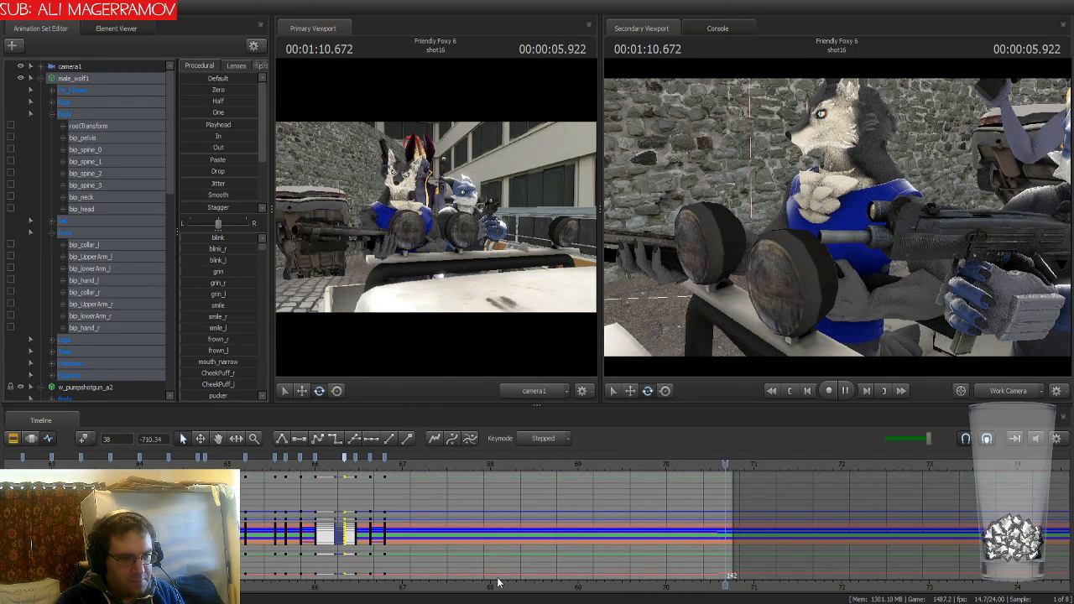
{"action": "key", "text": "space"}
{"action": "left_click_drag", "start_coordinate": [793, 467], "coordinate": [714, 465]}
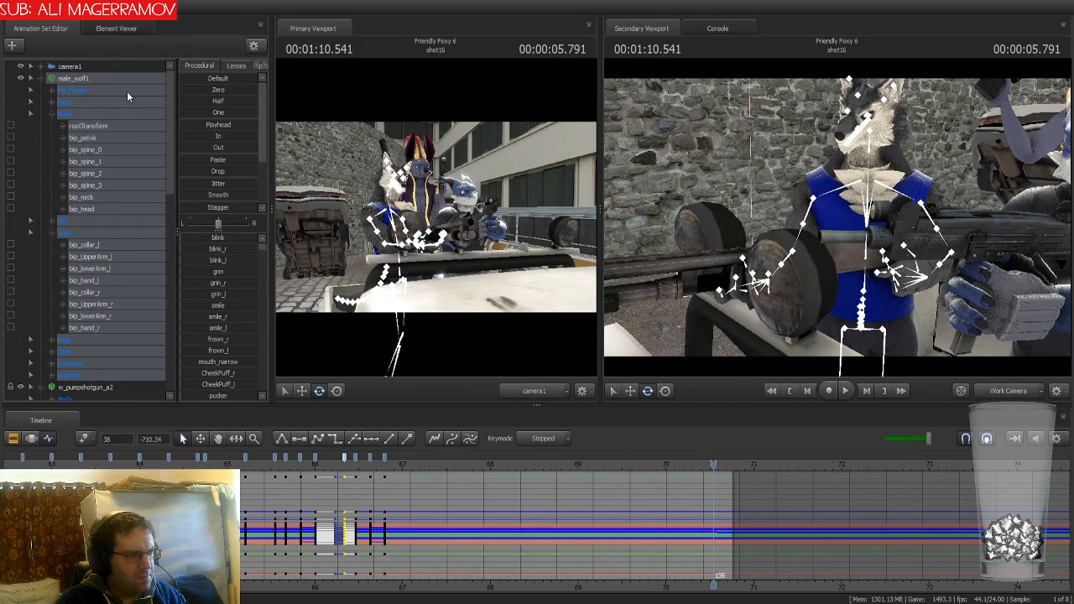
Apply the Playhead preset to male_wolf1's rootTransform across the end of the shot in the Motion Editor, and return to the Graph Editor
{"action": "left_click", "coordinate": [107, 126]}
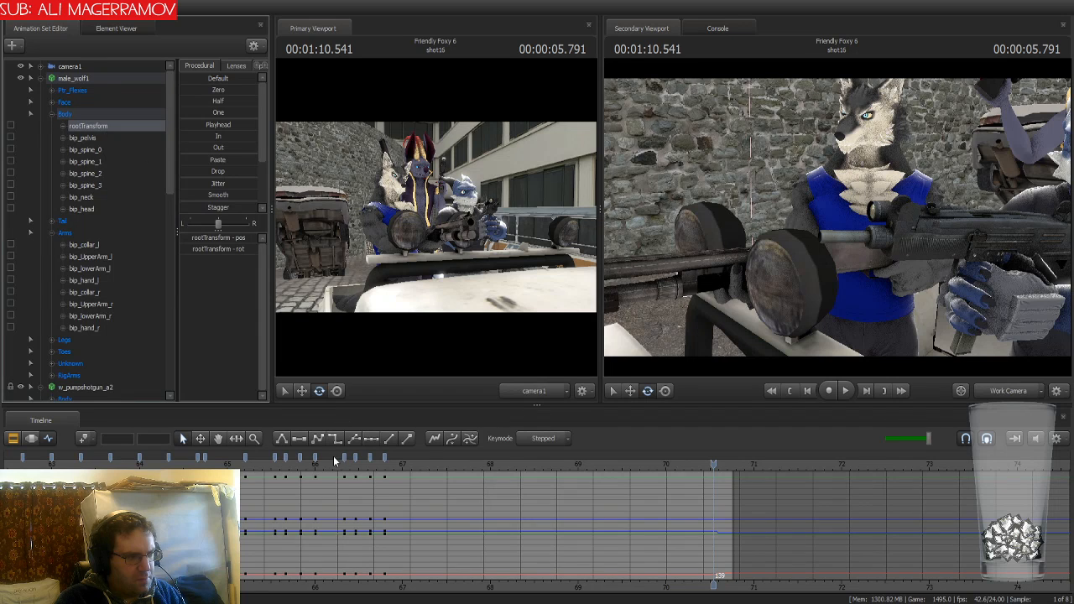
{"action": "scroll", "coordinate": [648, 500], "scroll_direction": "up", "scroll_amount": 5}
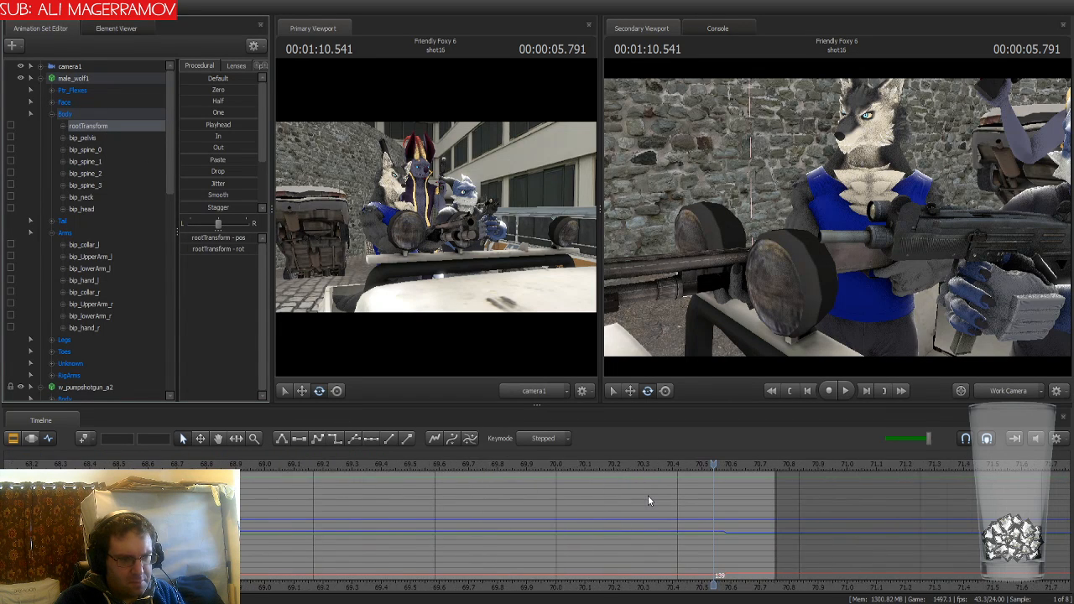
{"action": "left_click", "coordinate": [31, 439]}
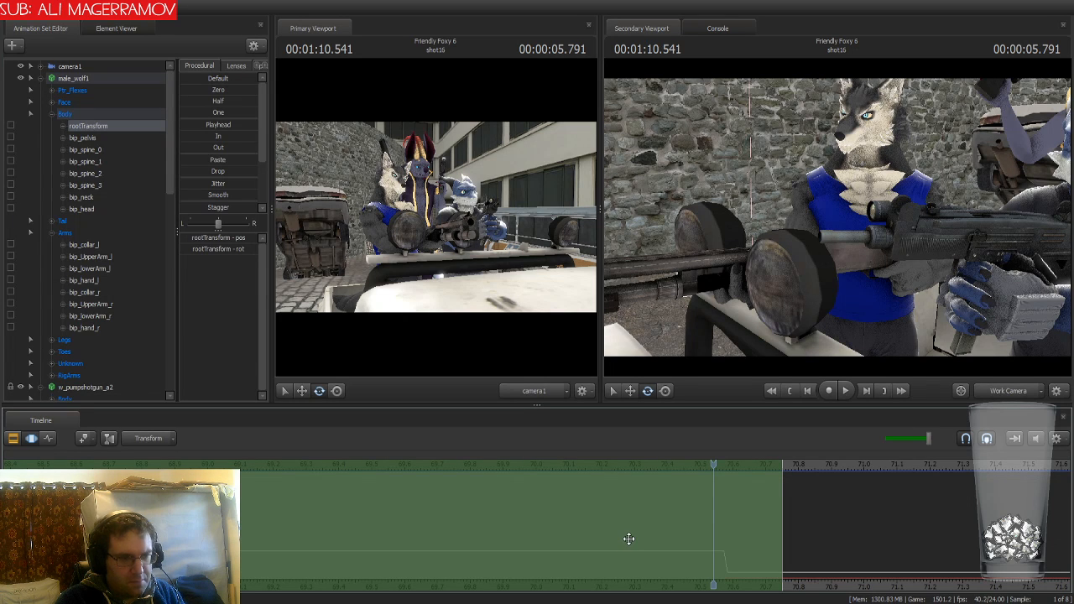
{"action": "left_click", "coordinate": [217, 125]}
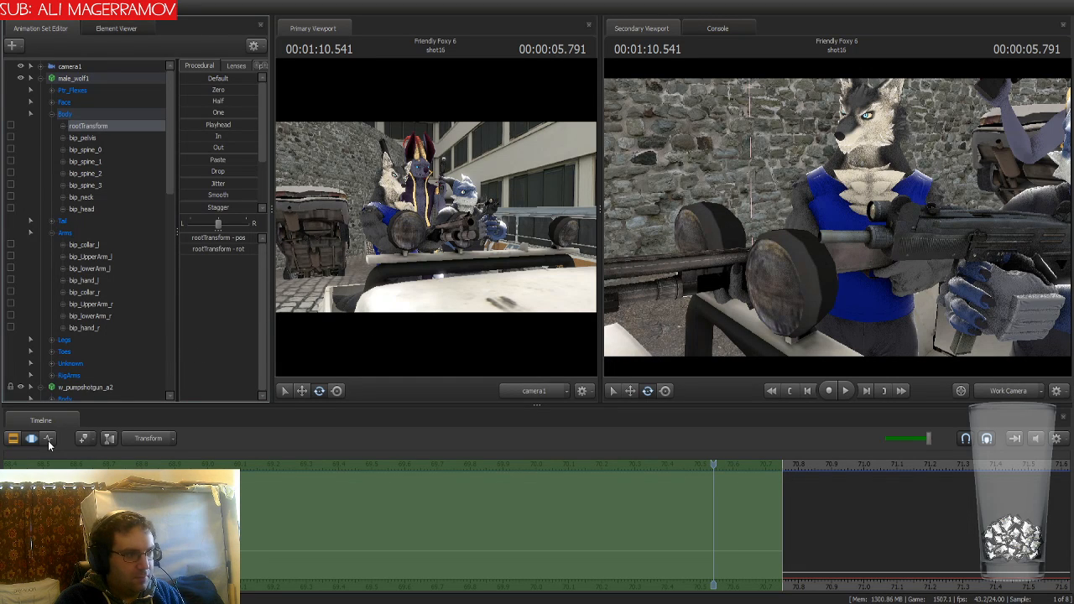
{"action": "left_click", "coordinate": [48, 438]}
Return to the shot's start at 00:01:04.750, select the whole male_wolf1 and play back the animation past the second pump
{"action": "scroll", "coordinate": [629, 504], "scroll_direction": "down", "scroll_amount": 5}
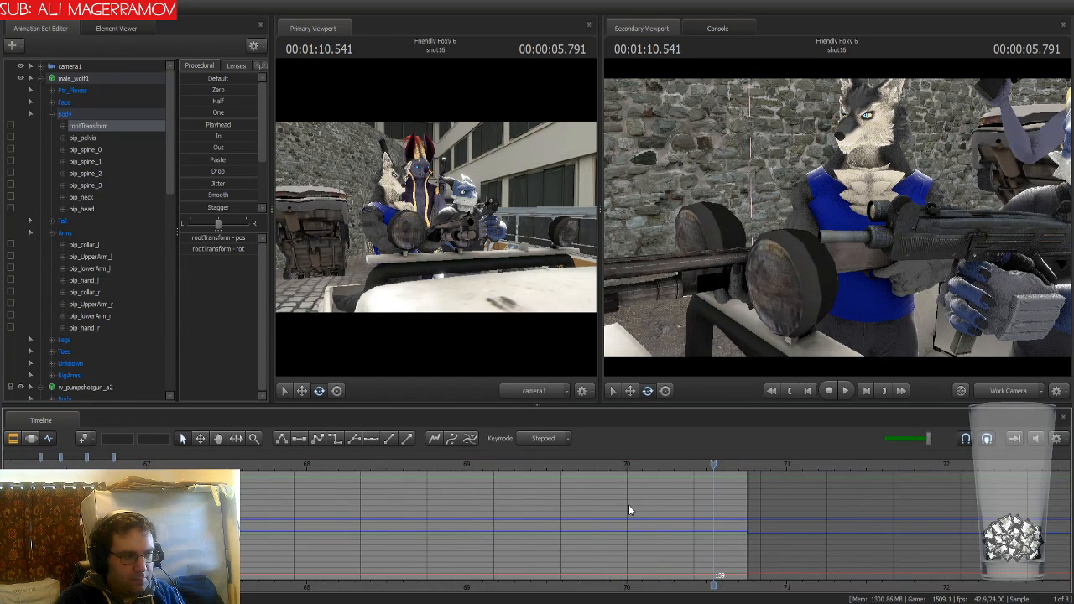
{"action": "scroll", "coordinate": [629, 504], "scroll_direction": "down", "scroll_amount": 1}
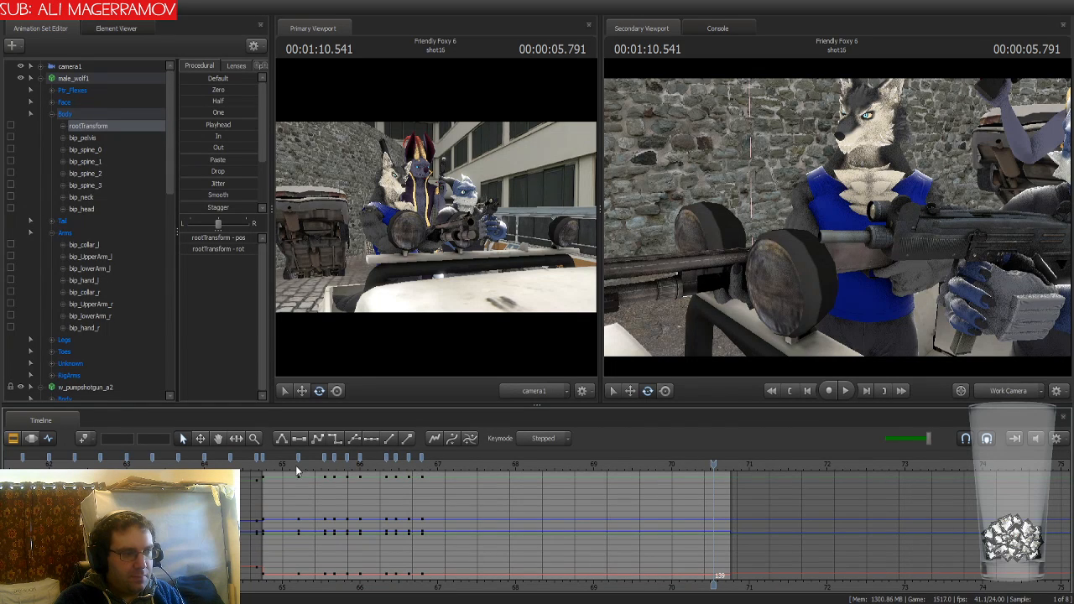
{"action": "left_click", "coordinate": [264, 464]}
{"action": "scroll", "coordinate": [263, 467], "scroll_direction": "up", "scroll_amount": 8}
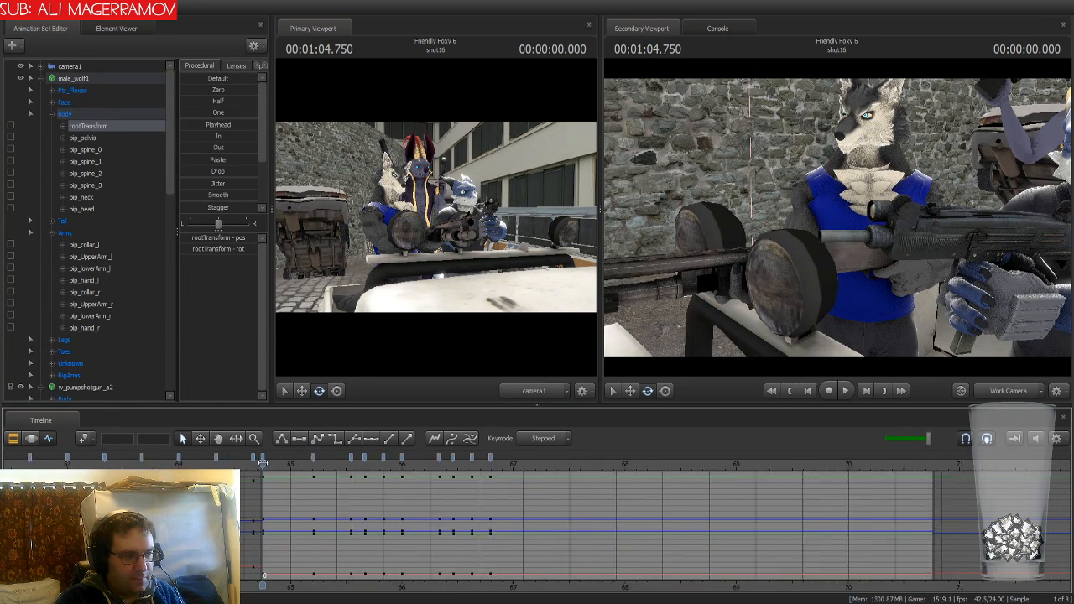
{"action": "scroll", "coordinate": [263, 464], "scroll_direction": "down", "scroll_amount": 4}
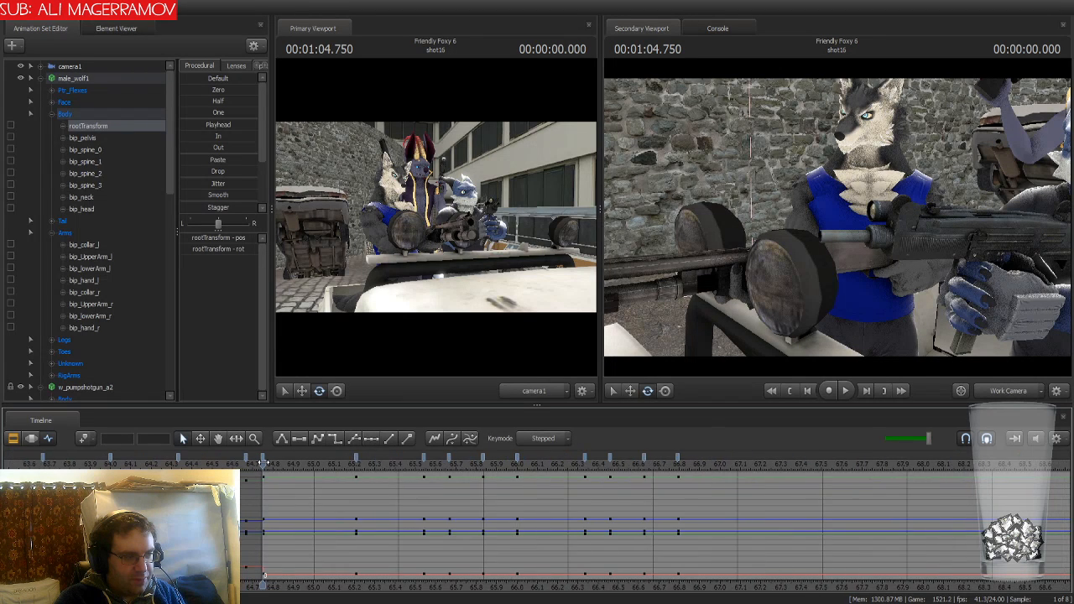
{"action": "left_click", "coordinate": [103, 80]}
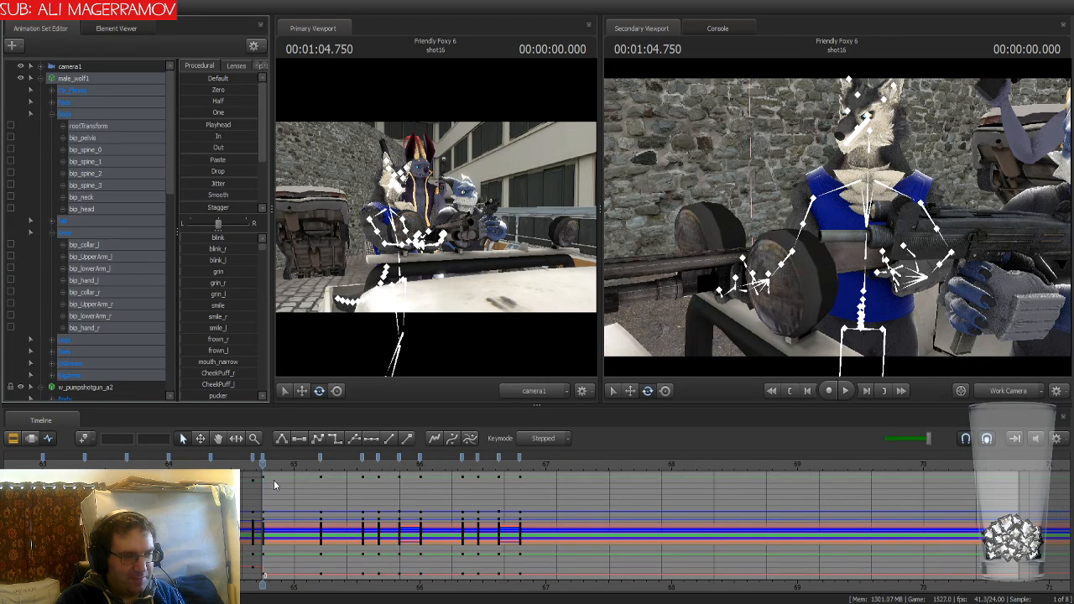
{"action": "key", "text": "space"}
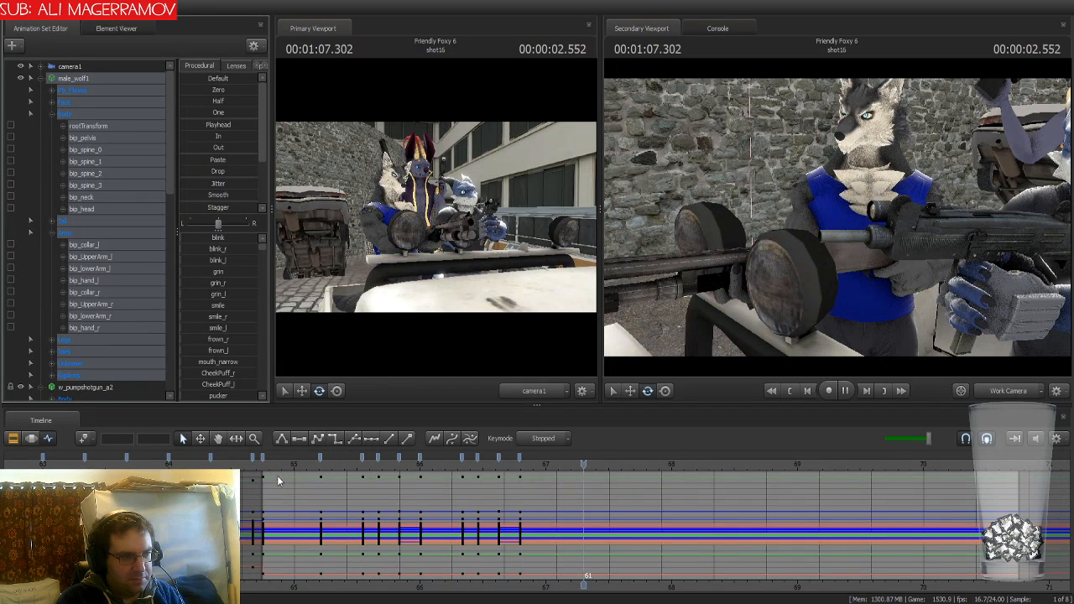
{"action": "key", "text": "space"}
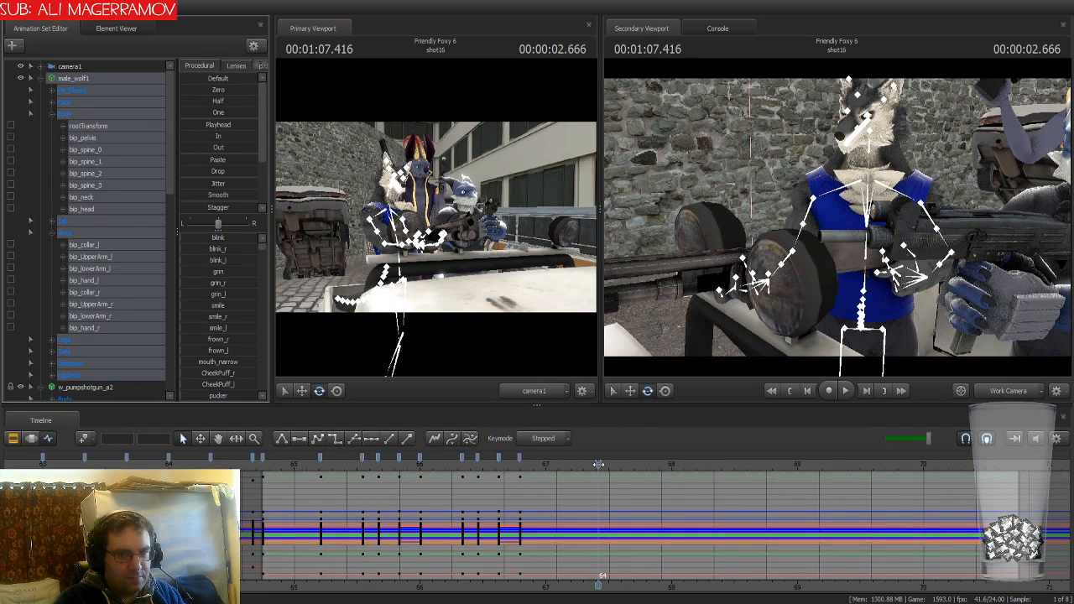
Scrub back to 00:01:06.000 and forward to 00:01:06.791 to examine the poses of the second pump cycle
{"action": "left_click_drag", "start_coordinate": [598, 464], "coordinate": [546, 468]}
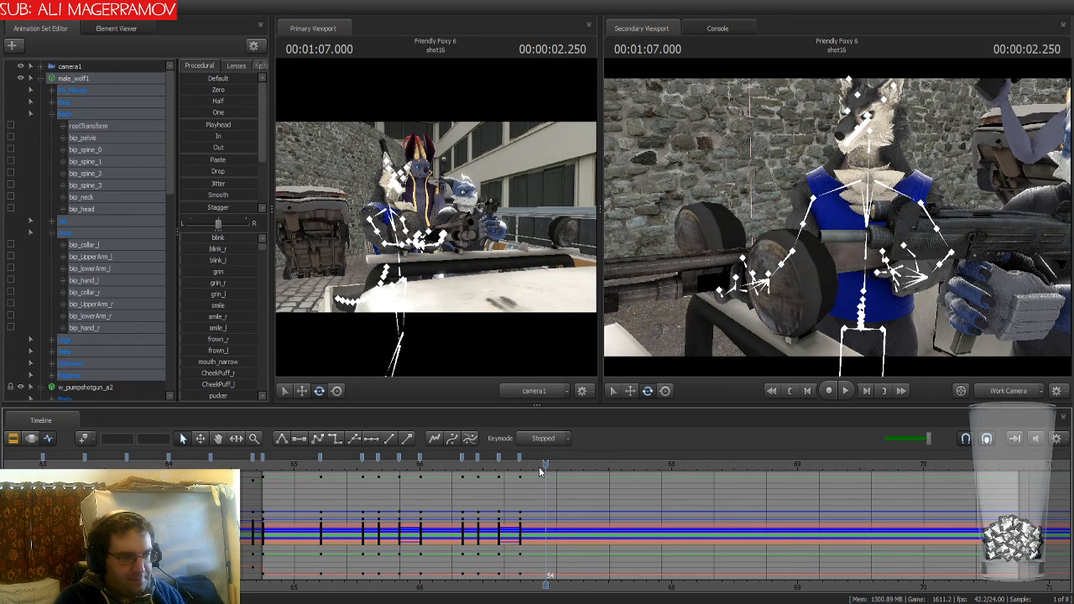
{"action": "left_click_drag", "start_coordinate": [544, 465], "coordinate": [419, 470]}
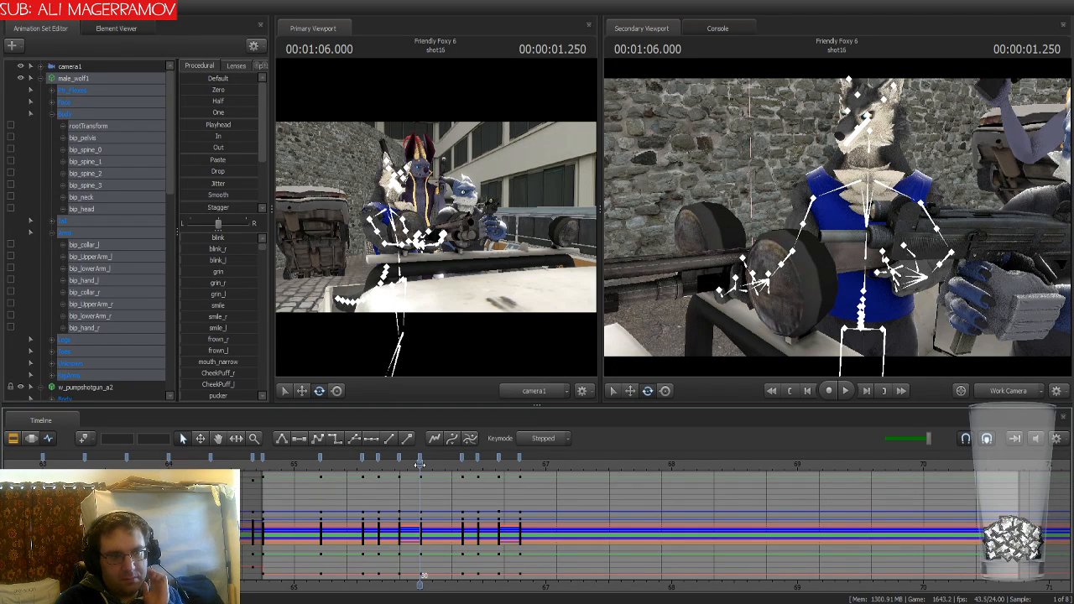
{"action": "left_click", "coordinate": [462, 464]}
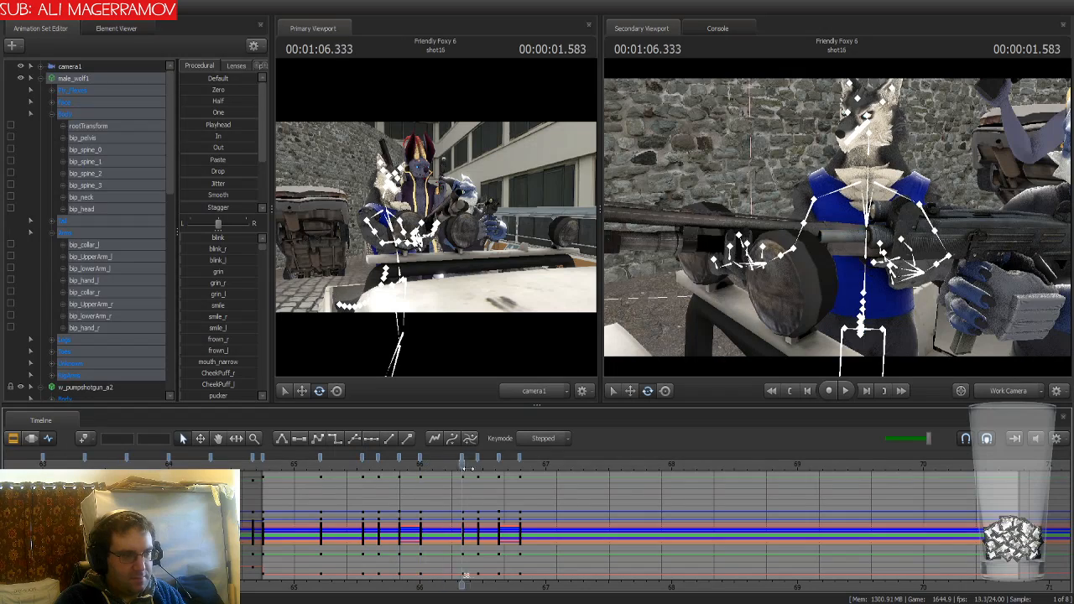
{"action": "left_click_drag", "start_coordinate": [468, 468], "coordinate": [519, 472]}
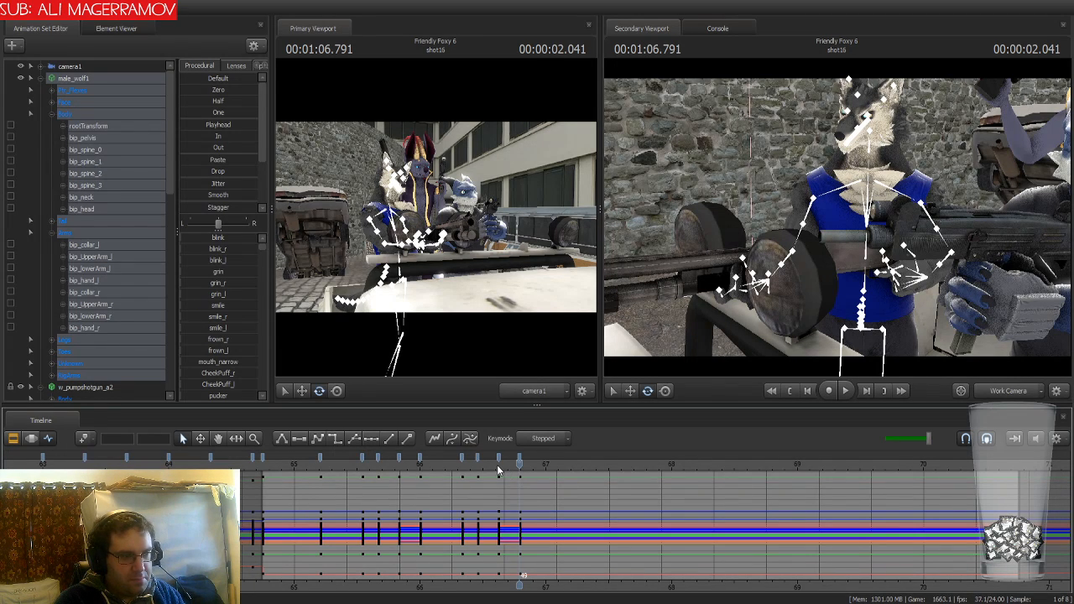
Copy male_wolf1's second pump cycle keyframes from 00:01:06.333 to 00:01:06.791 and paste them at 00:01:07.125
{"action": "left_click", "coordinate": [463, 459]}
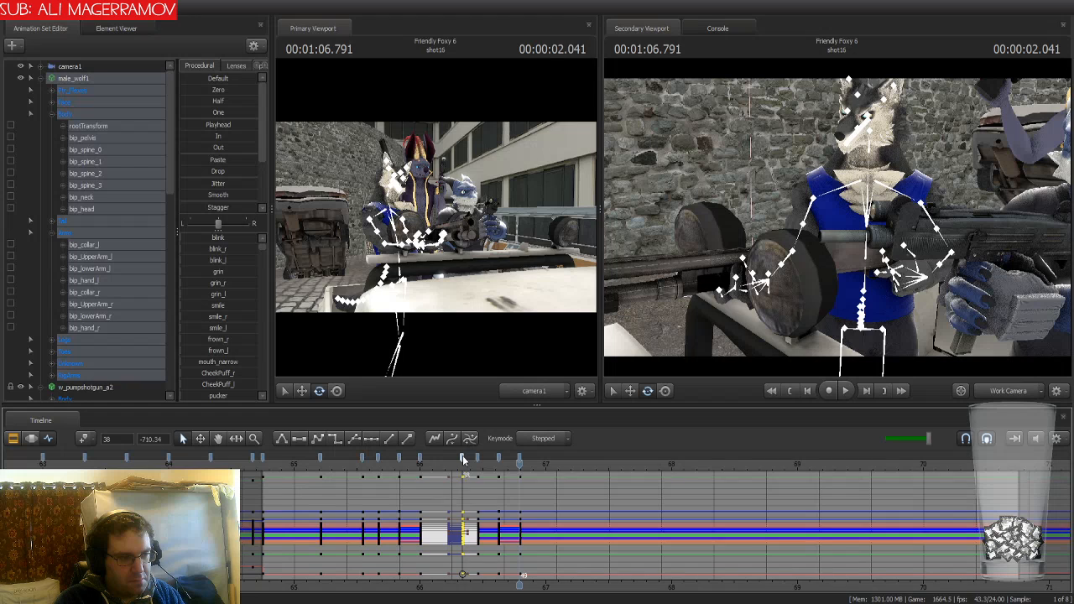
{"action": "left_click", "coordinate": [521, 462], "text": "shift"}
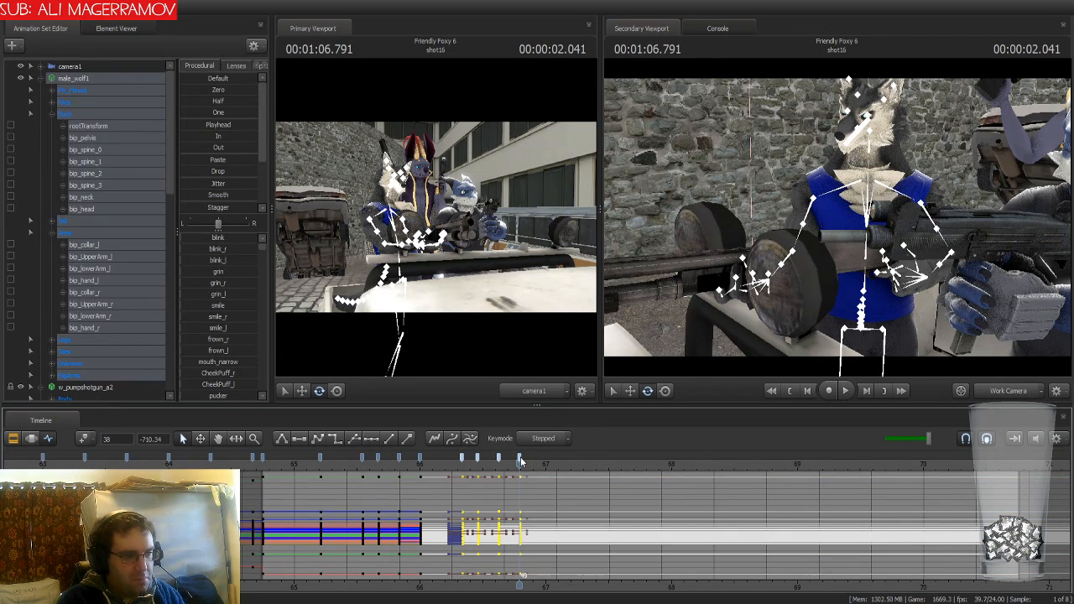
{"action": "key", "text": "Right"}
{"action": "key", "text": "Left"}
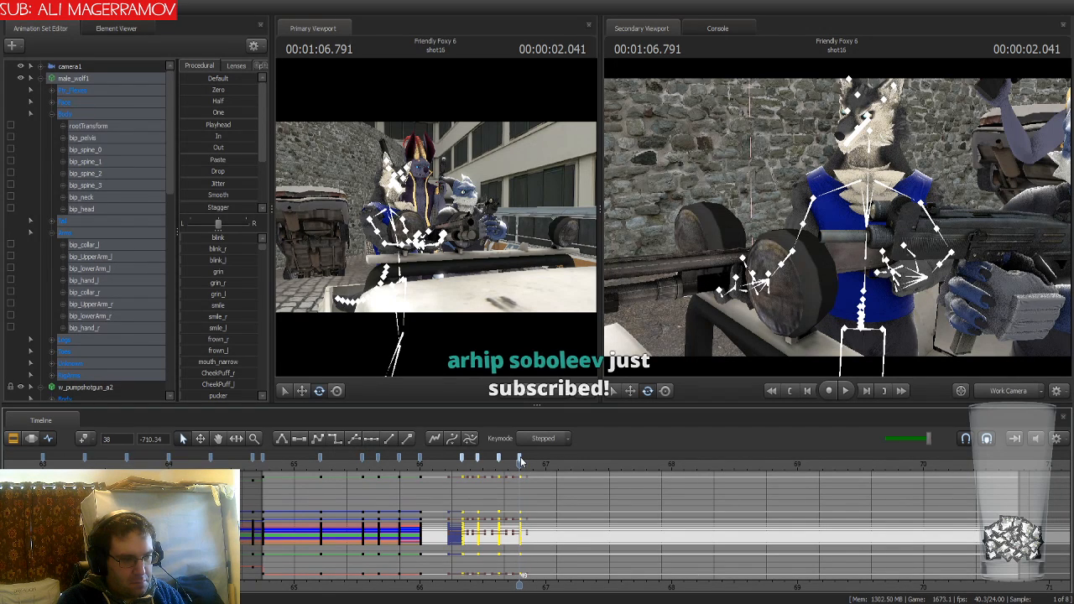
{"action": "scroll", "coordinate": [531, 550], "scroll_direction": "up", "scroll_amount": 5}
{"action": "scroll", "coordinate": [531, 550], "scroll_direction": "up", "scroll_amount": 3}
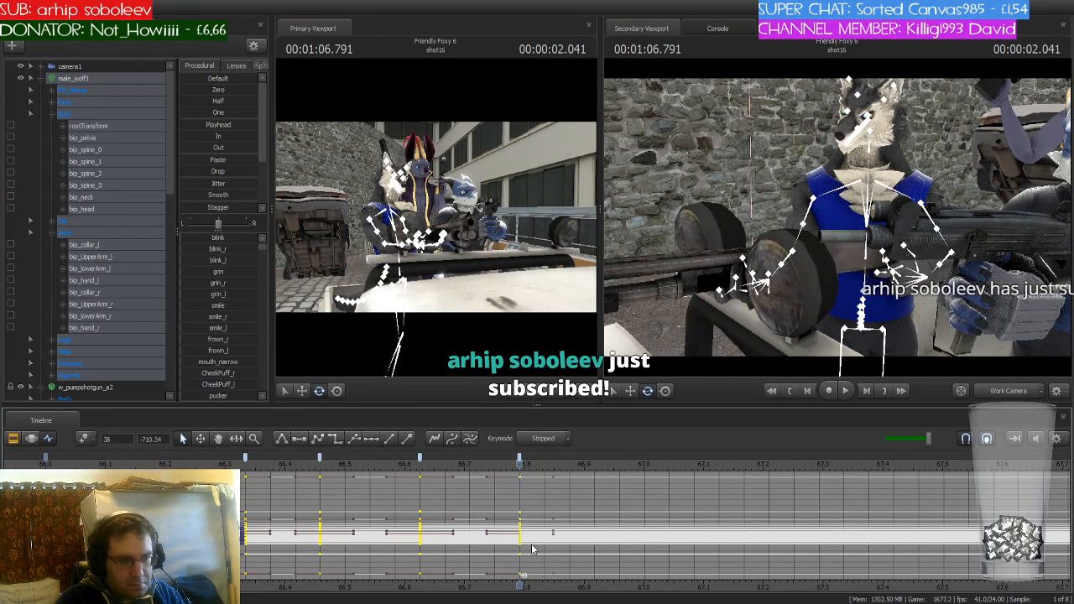
{"action": "scroll", "coordinate": [531, 550], "scroll_direction": "down", "scroll_amount": 5}
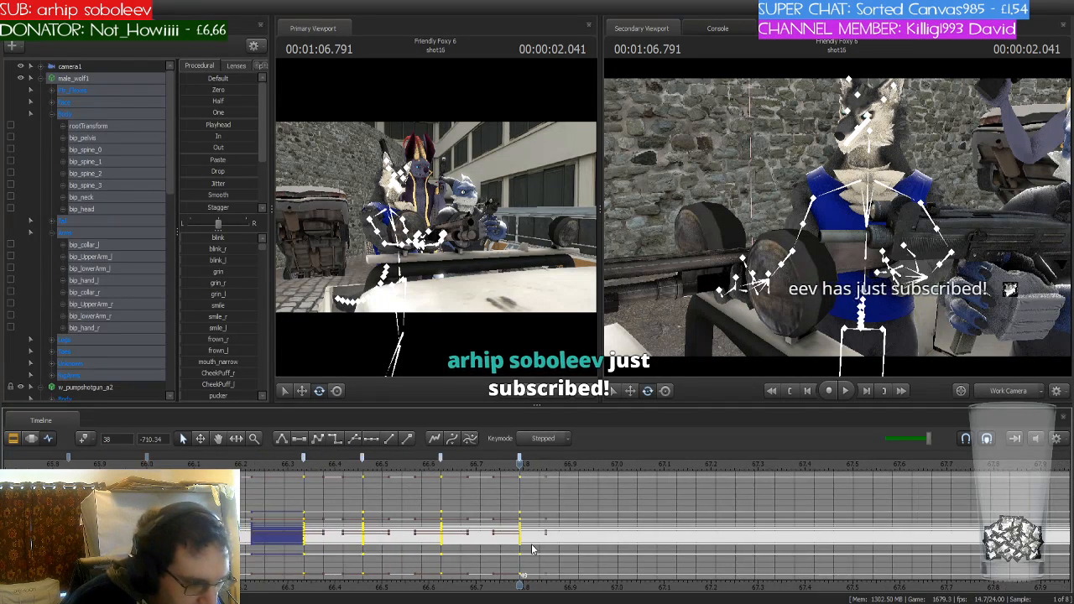
{"action": "scroll", "coordinate": [531, 549], "scroll_direction": "down", "scroll_amount": 2}
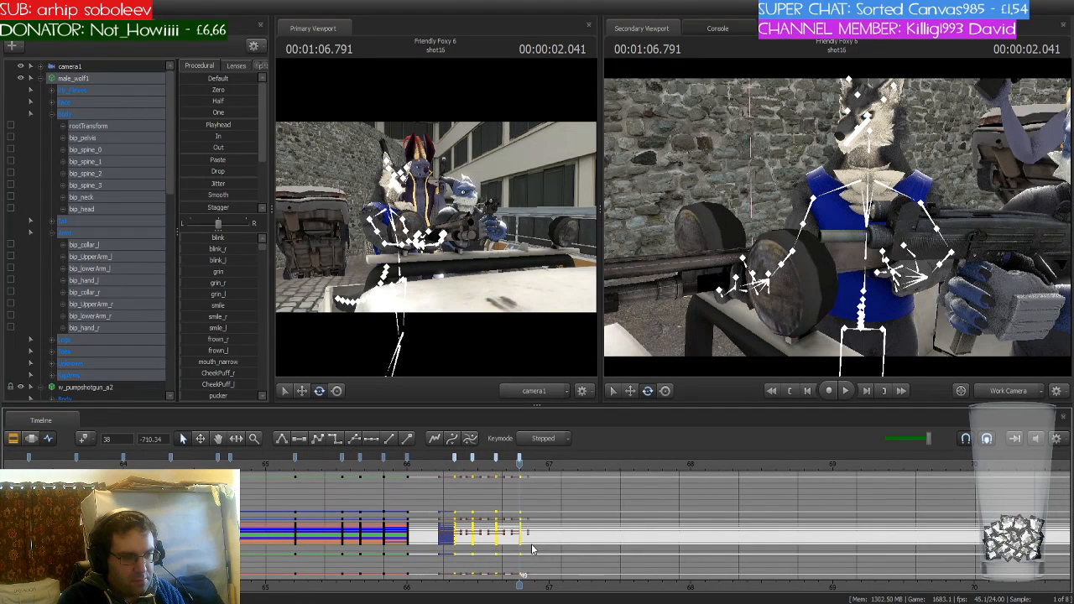
{"action": "key", "text": "Right"}
{"action": "key", "text": "Right"}
{"action": "key", "text": "Right"}
{"action": "key", "text": "Left"}
{"action": "key", "text": "Left"}
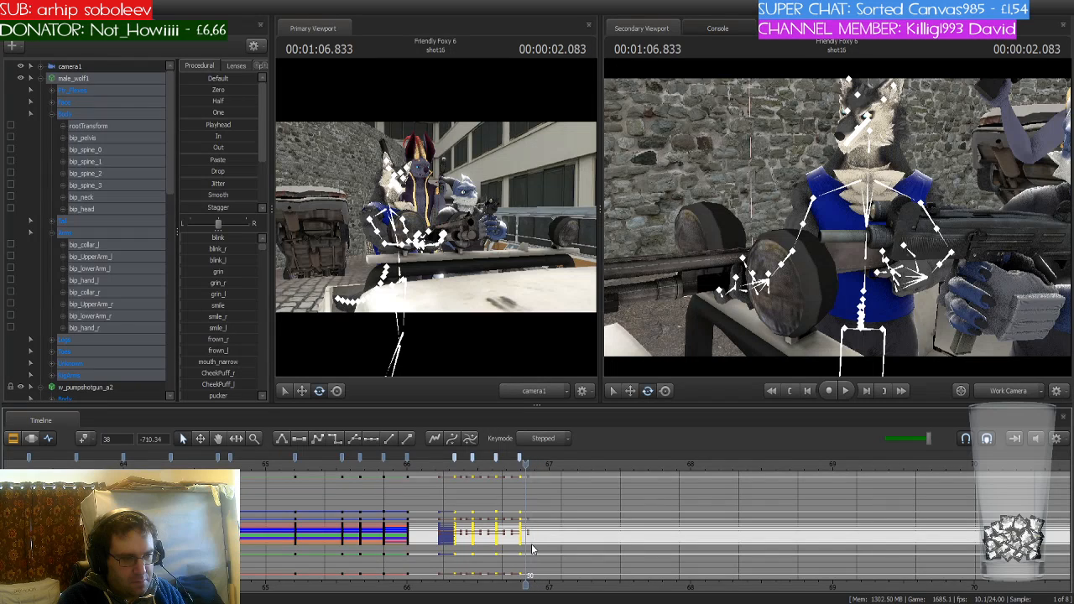
{"action": "key", "text": "Left"}
{"action": "key", "text": "Right"}
{"action": "key", "text": "Right"}
{"action": "key", "text": "Right"}
{"action": "key", "text": "Right"}
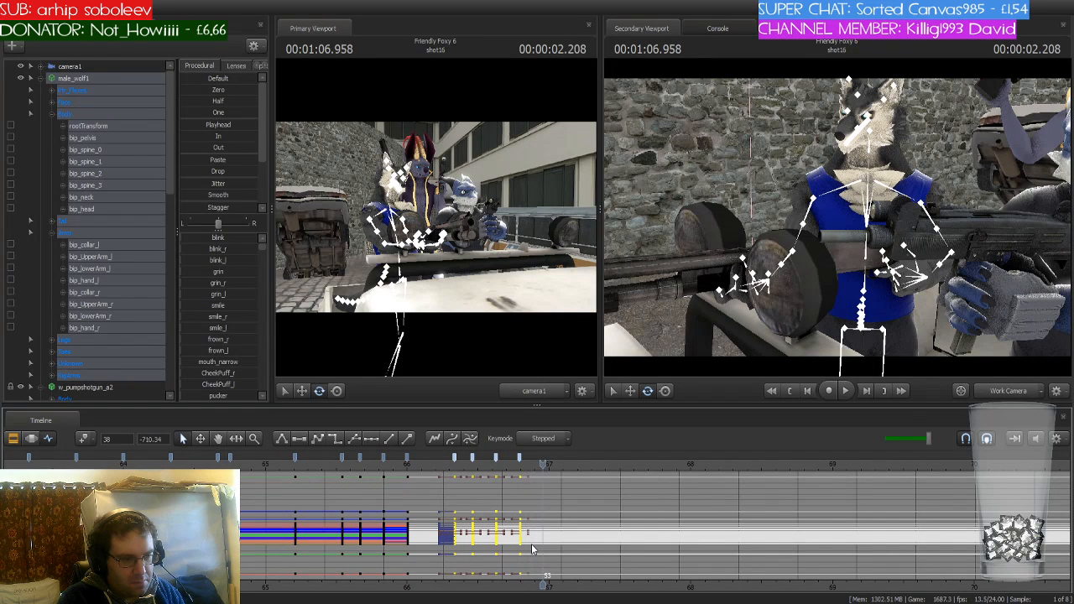
{"action": "key", "text": "Left"}
{"action": "key", "text": "Left"}
{"action": "key", "text": "Left"}
{"action": "key", "text": "Left"}
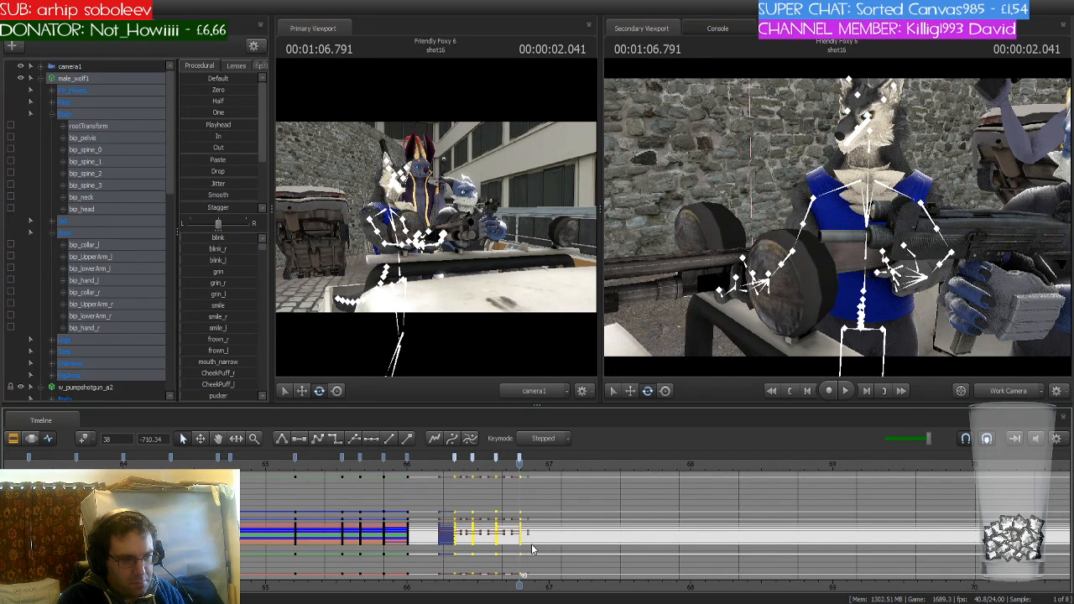
{"action": "key", "text": "Right"}
{"action": "key", "text": "Right"}
{"action": "key", "text": "Right"}
{"action": "key", "text": "Right"}
{"action": "key", "text": "Right"}
{"action": "key", "text": "Right"}
{"action": "key", "text": "Right"}
{"action": "key", "text": "Right"}
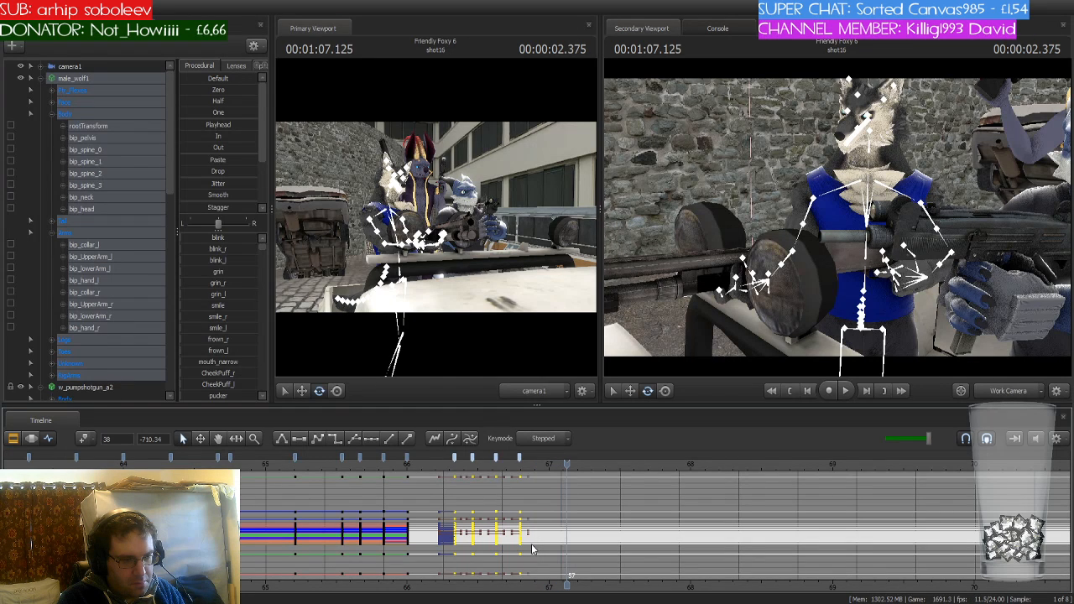
{"action": "key", "text": "ctrl+v"}
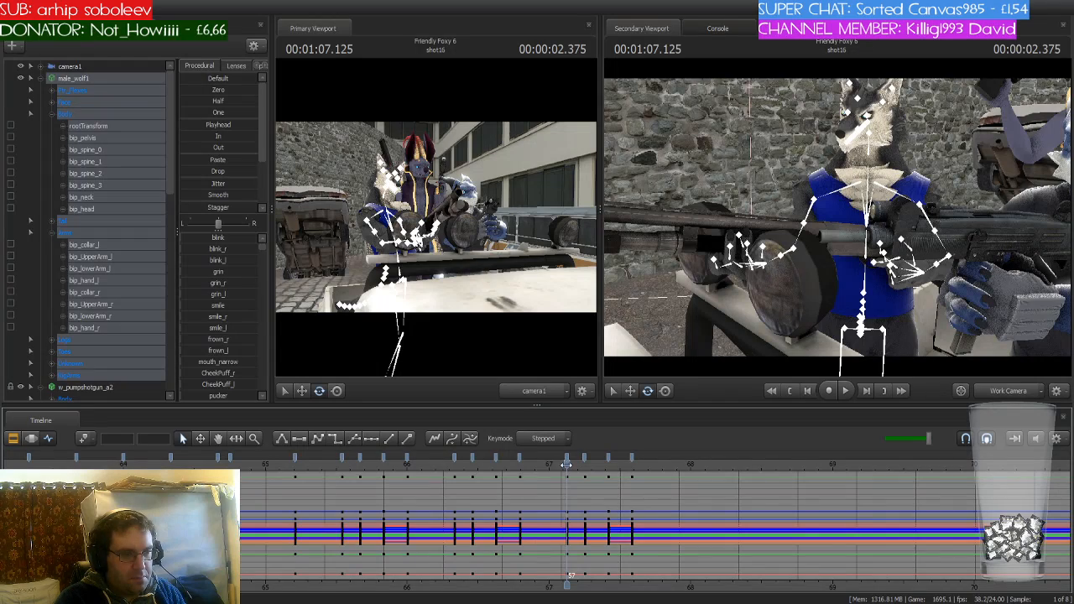
Go back to the keyframe at 00:01:06.791, select it, and undo the pump cycle pasted at 00:01:07.125
{"action": "left_click_drag", "start_coordinate": [569, 462], "coordinate": [520, 464]}
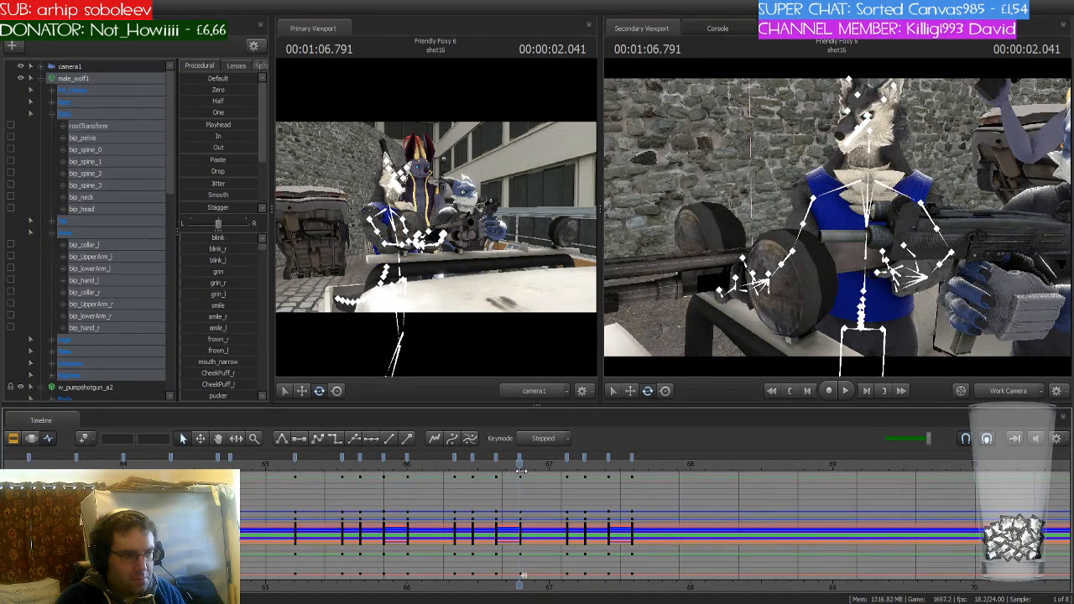
{"action": "left_click", "coordinate": [520, 461]}
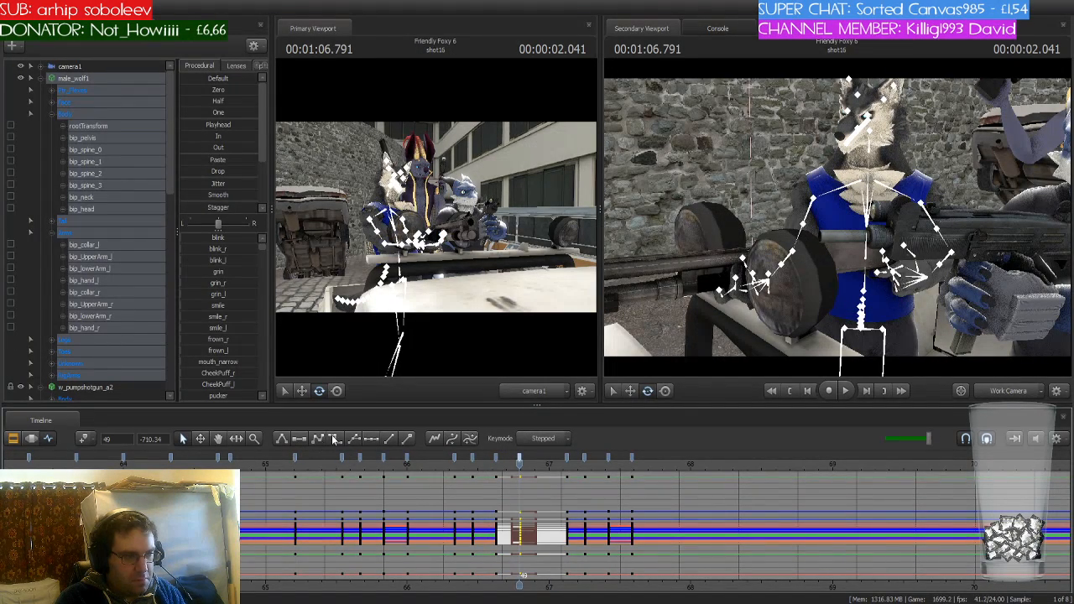
{"action": "left_click_drag", "start_coordinate": [521, 463], "coordinate": [547, 472]}
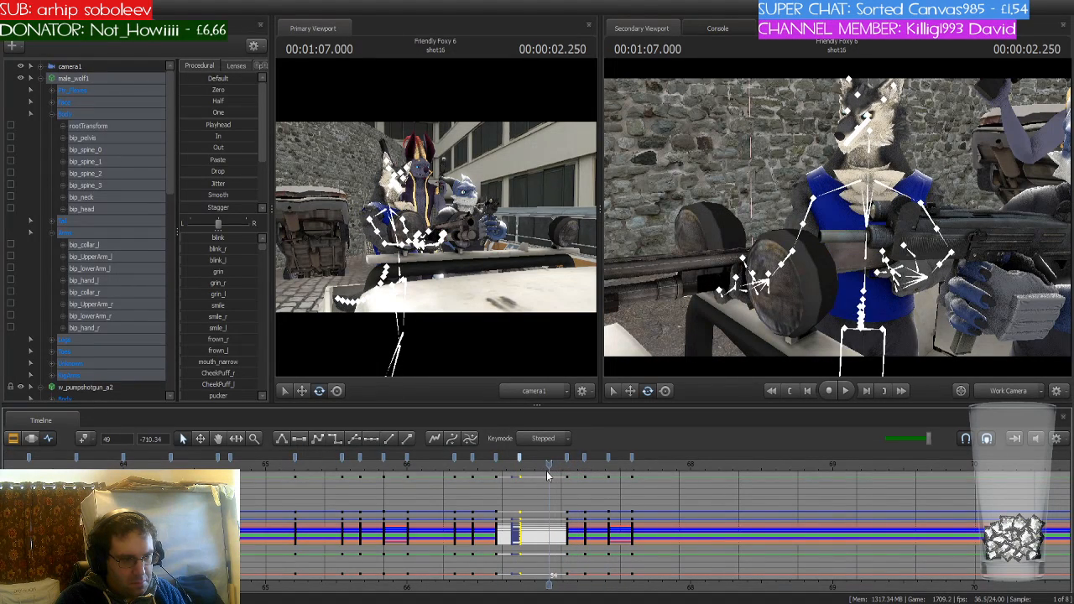
{"action": "key", "text": "Up"}
{"action": "key", "text": "1"}
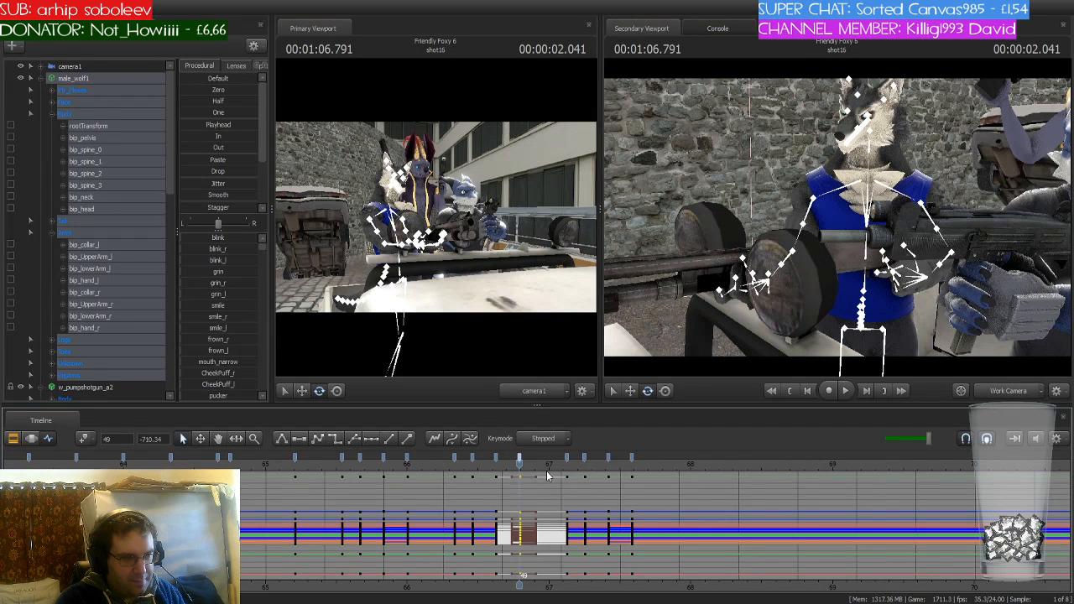
{"action": "key", "text": "ctrl+z"}
{"action": "key", "text": "ctrl+z"}
{"action": "key", "text": "ctrl+z"}
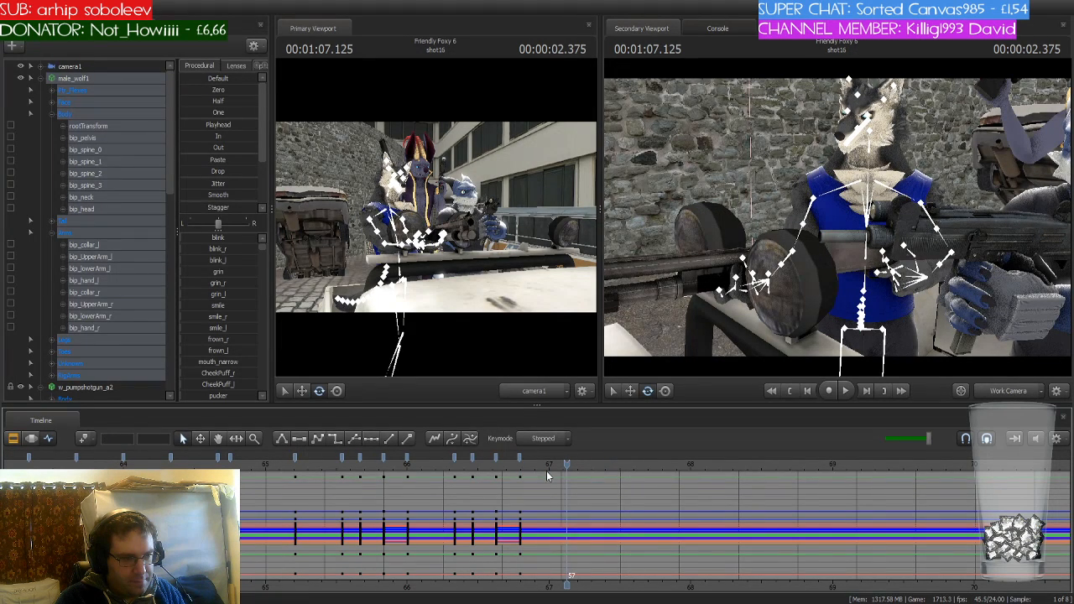
Scrub back to review the first pump from 00:01:05.541, and add a male_wolf1 keyframe at 00:01:06.166 in the pause before the second pump
{"action": "left_click_drag", "start_coordinate": [566, 466], "coordinate": [421, 472]}
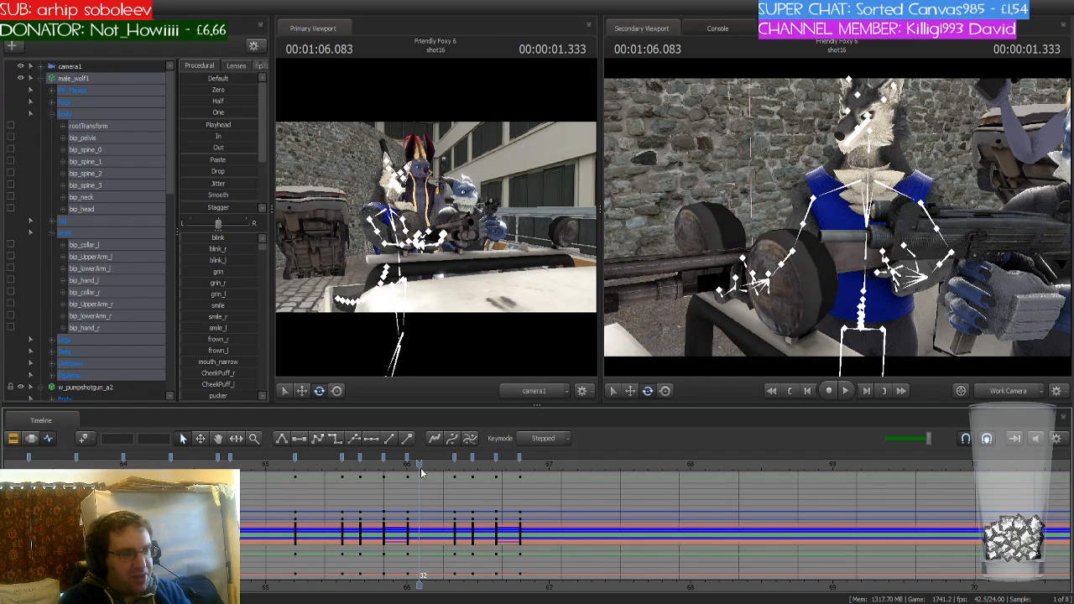
{"action": "scroll", "coordinate": [420, 467], "scroll_direction": "up", "scroll_amount": 6}
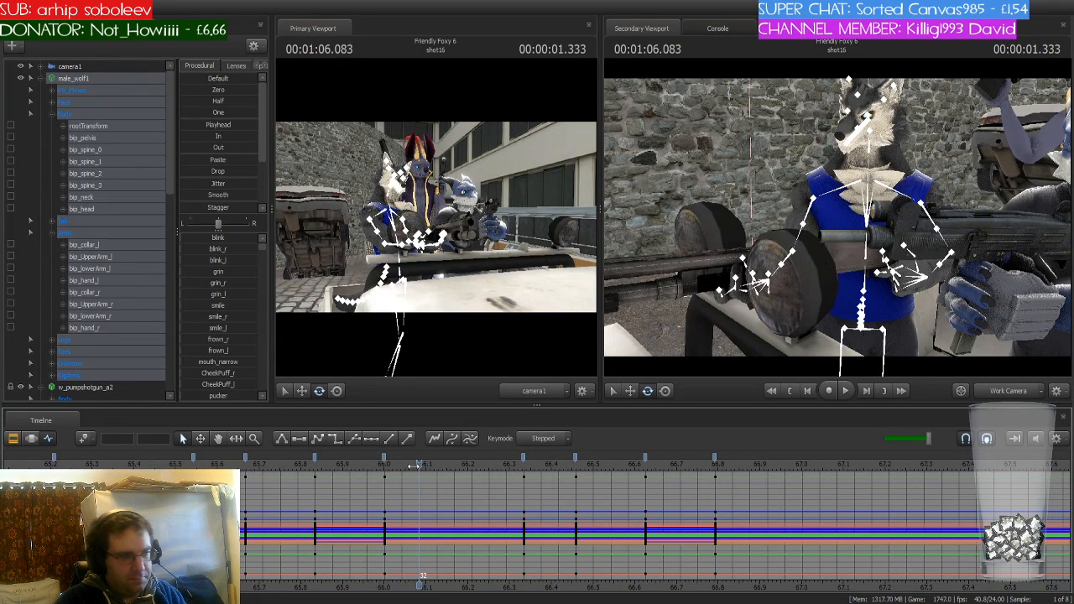
{"action": "left_click_drag", "start_coordinate": [411, 467], "coordinate": [193, 467]}
{"action": "scroll", "coordinate": [193, 467], "scroll_direction": "down", "scroll_amount": 2}
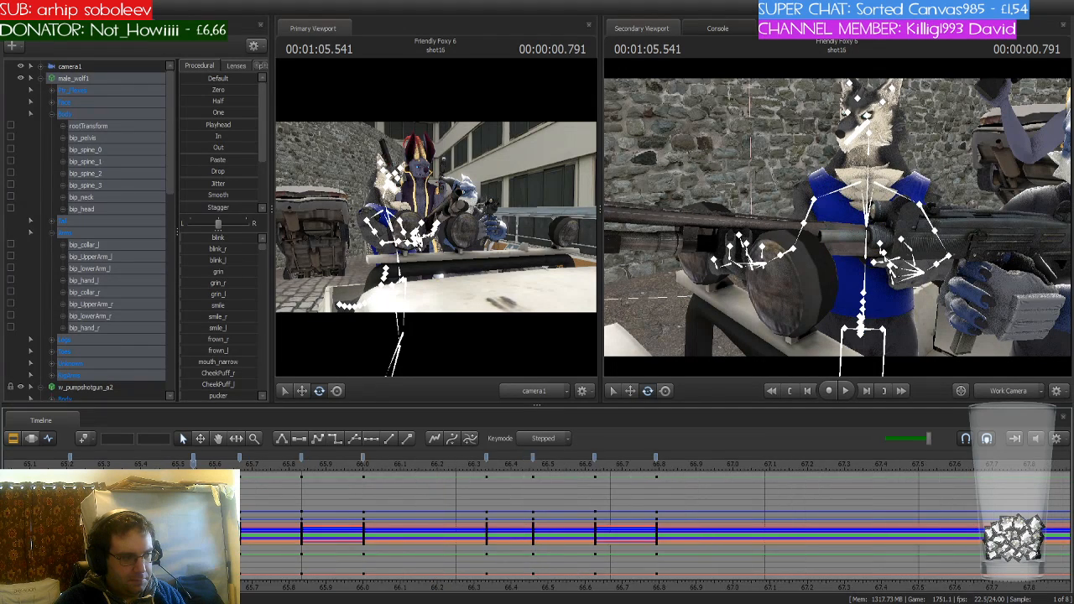
{"action": "scroll", "coordinate": [193, 466], "scroll_direction": "down", "scroll_amount": 4}
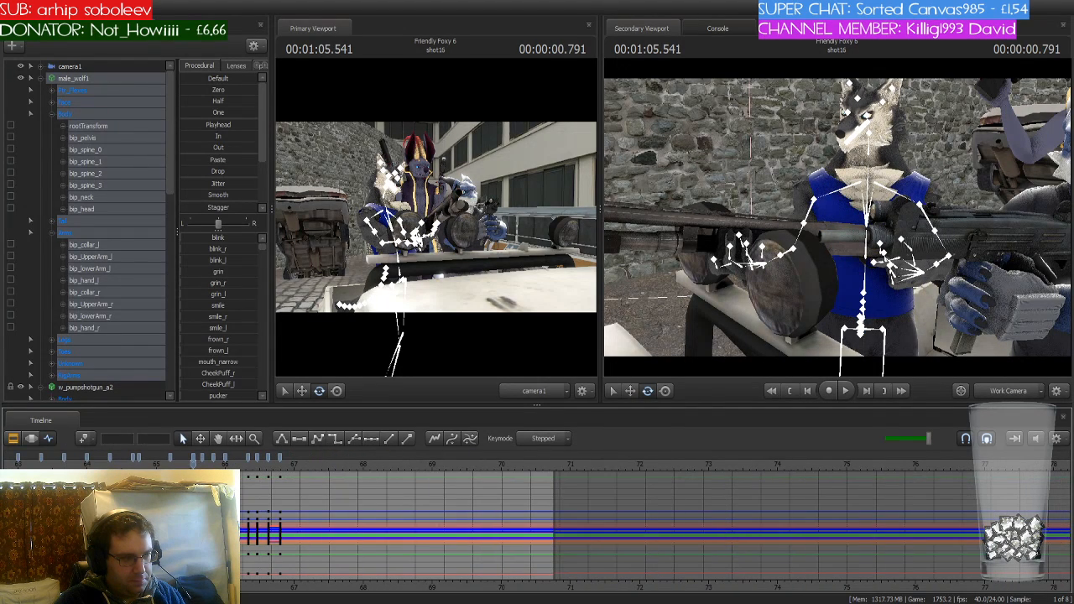
{"action": "left_click_drag", "start_coordinate": [193, 464], "coordinate": [228, 463]}
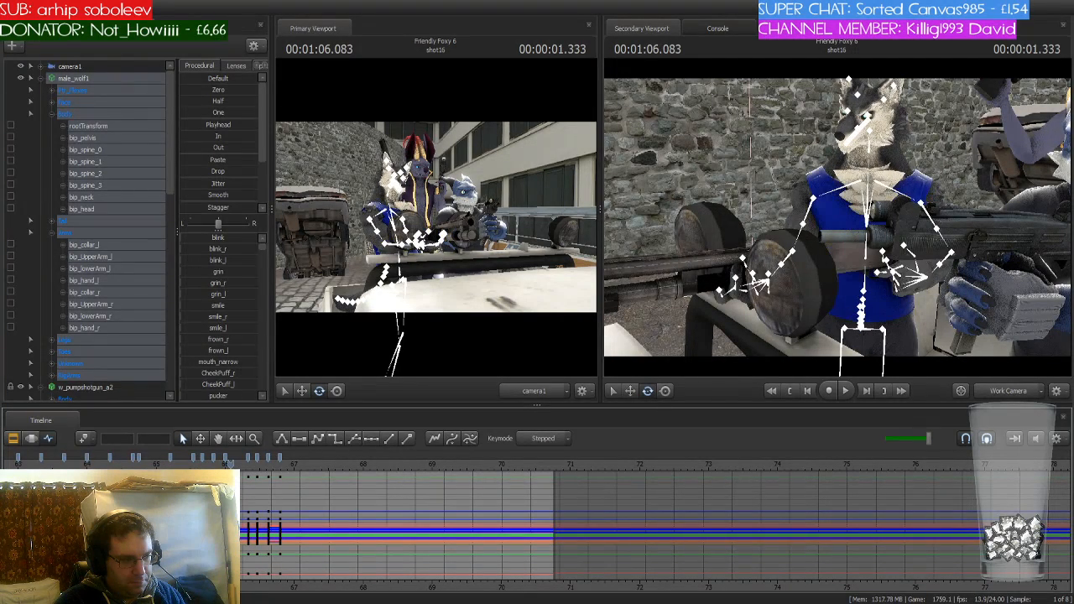
{"action": "scroll", "coordinate": [227, 464], "scroll_direction": "up", "scroll_amount": 5}
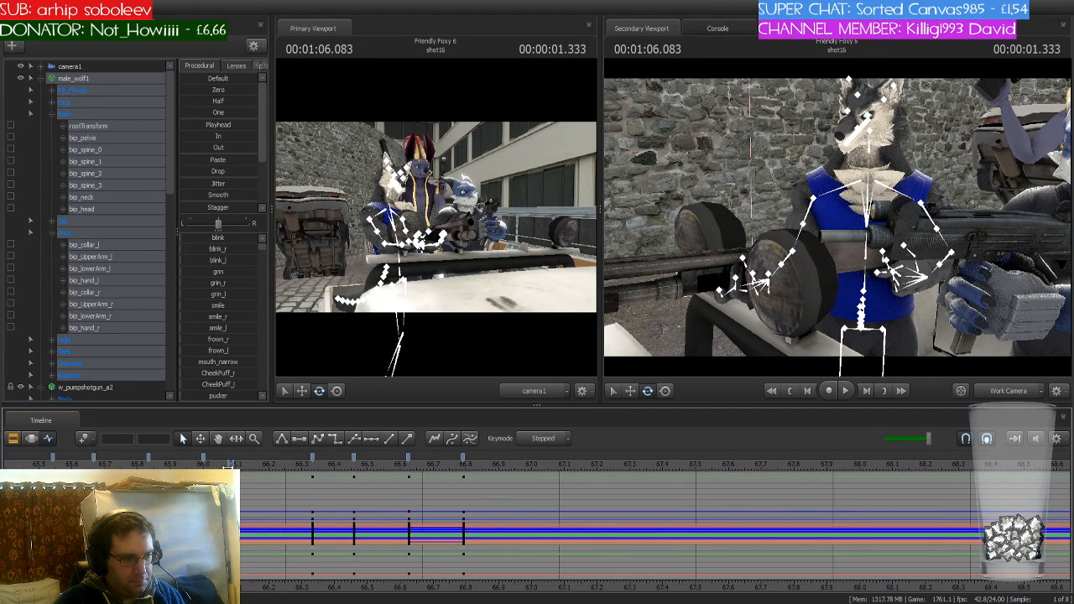
{"action": "left_click", "coordinate": [244, 464]}
{"action": "left_click_drag", "start_coordinate": [245, 467], "coordinate": [261, 467]}
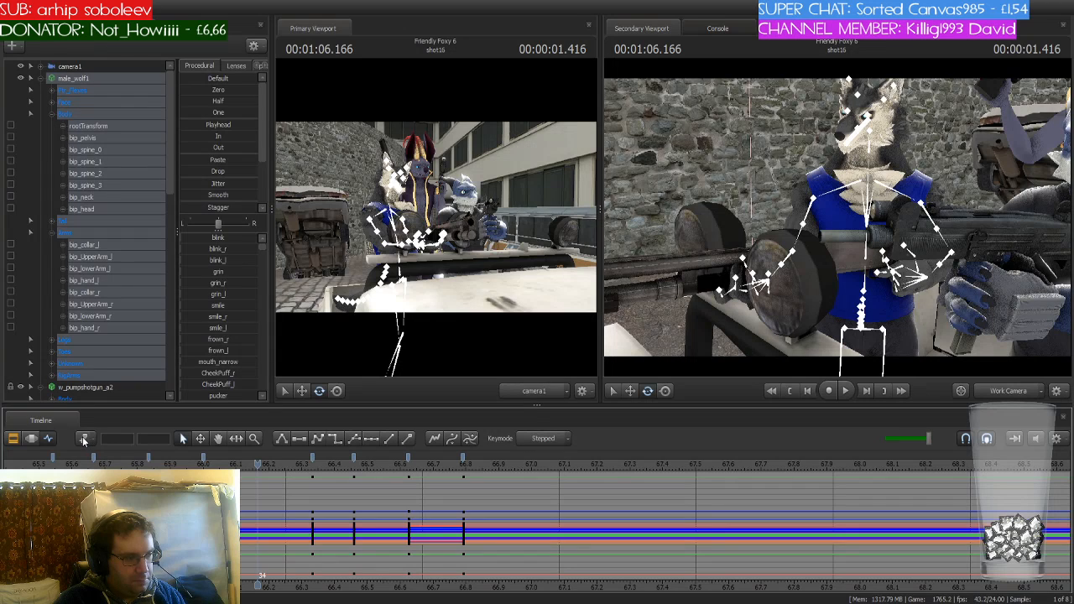
Move male_wolf1's four second pump keyframes four frames later so that they start at 00:01:06.500
{"action": "left_click", "coordinate": [311, 466]}
{"action": "left_click", "coordinate": [311, 459]}
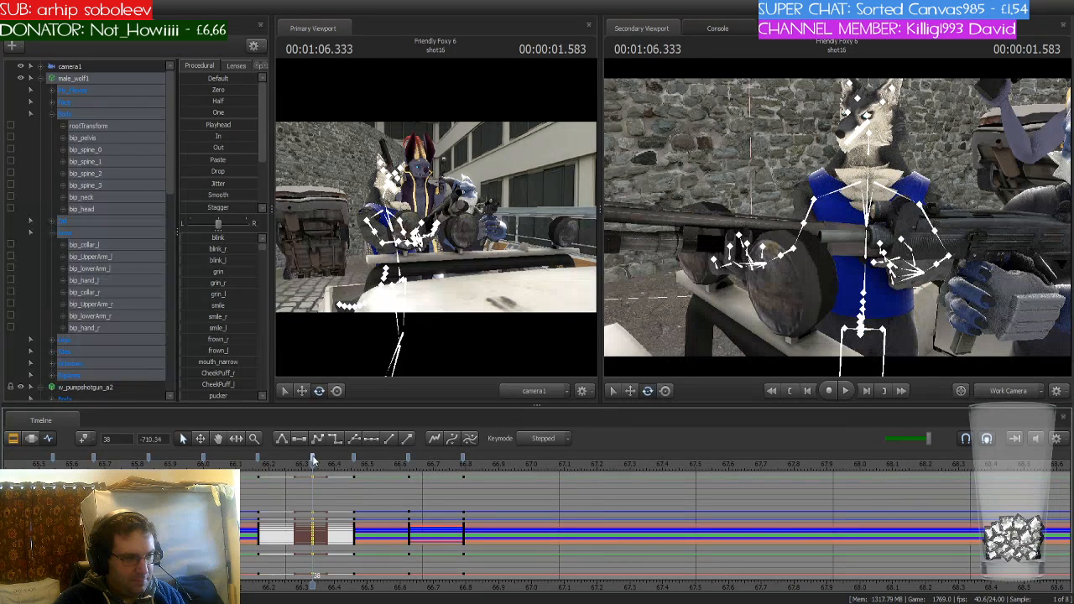
{"action": "left_click", "coordinate": [465, 462]}
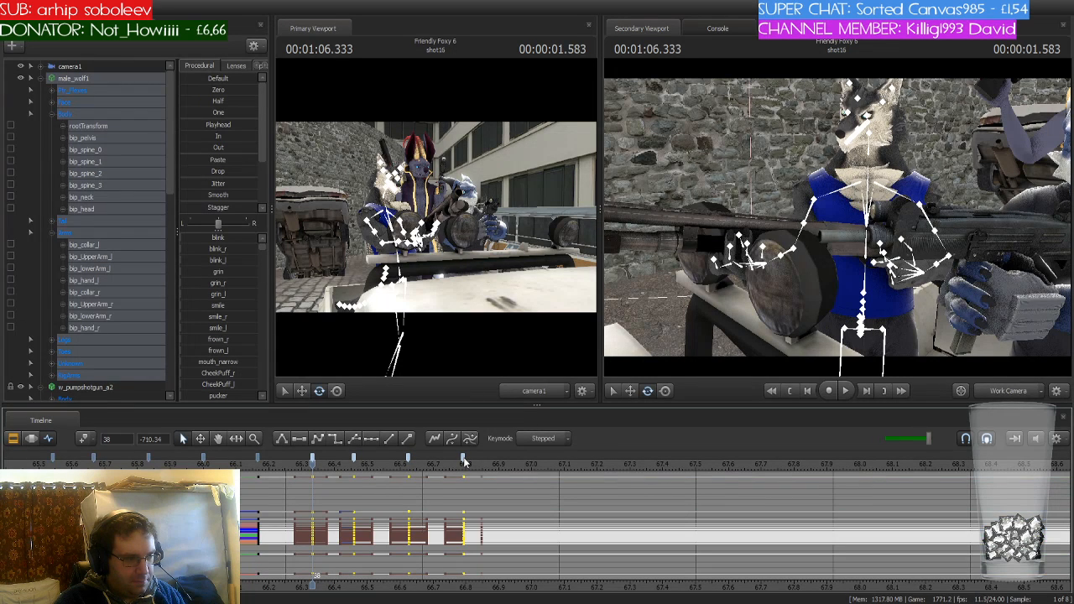
{"action": "left_click", "coordinate": [257, 464]}
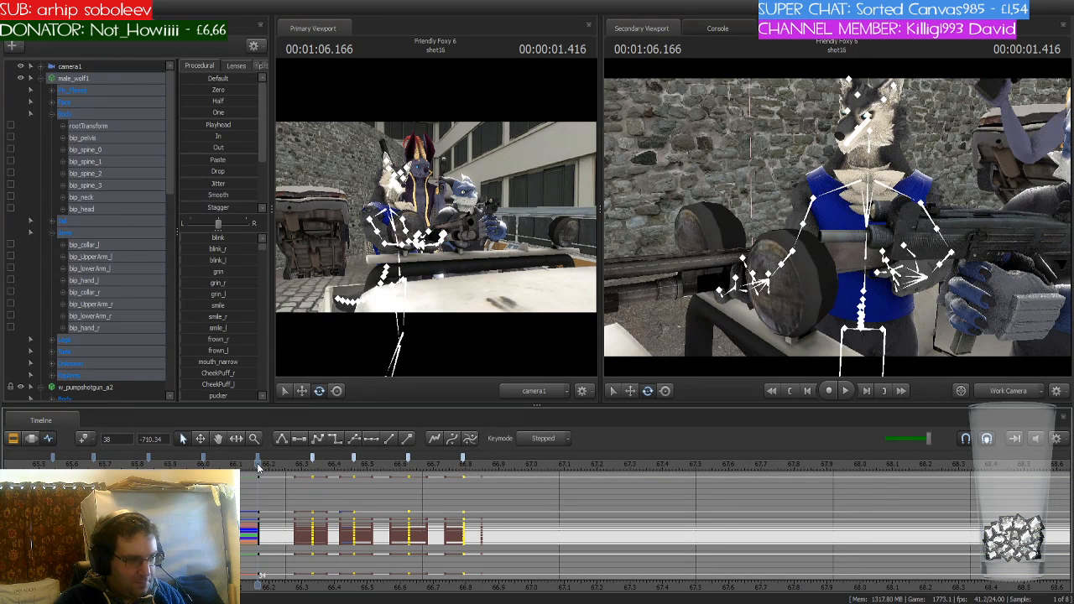
{"action": "key", "text": "Right"}
{"action": "key", "text": "Right"}
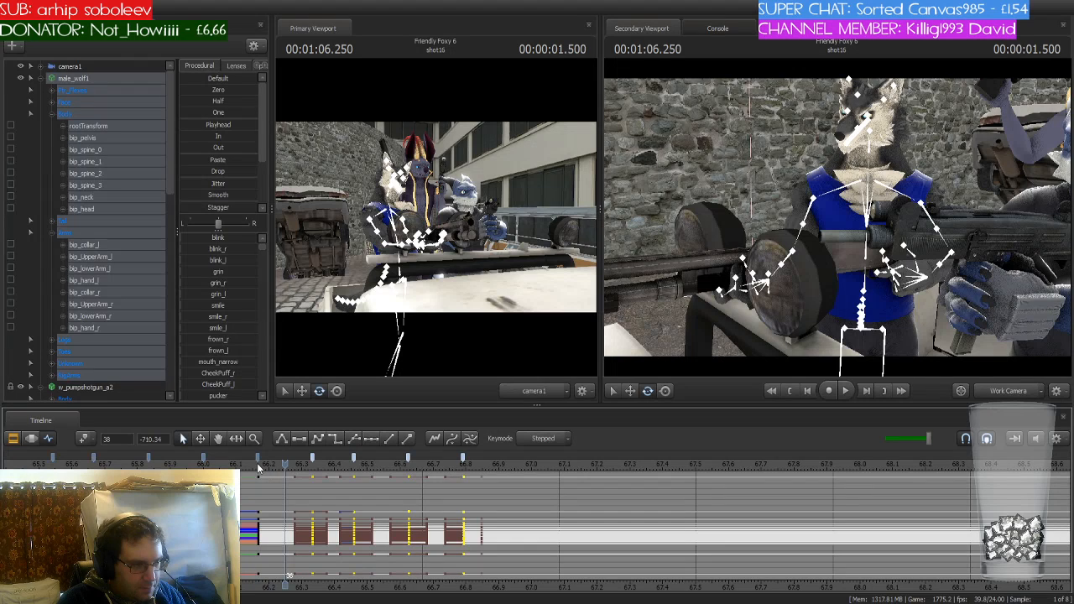
{"action": "key", "text": "Left"}
{"action": "key", "text": "Left"}
{"action": "key", "text": "Right"}
{"action": "key", "text": "Right"}
{"action": "key", "text": "Right"}
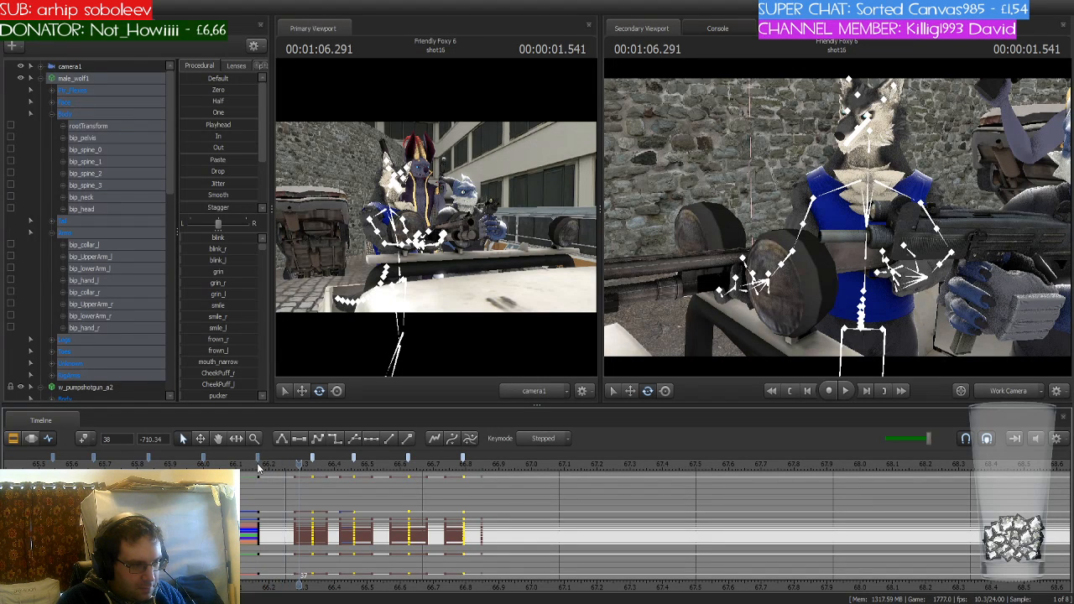
{"action": "key", "text": "Right"}
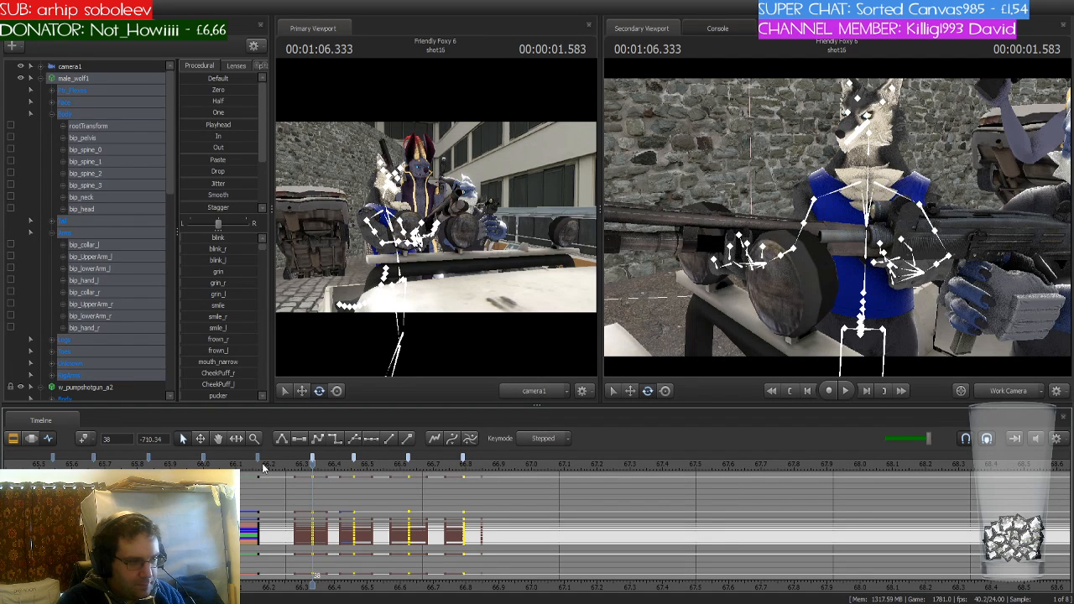
{"action": "key", "text": "Right"}
{"action": "key", "text": "Right"}
{"action": "key", "text": "Right"}
{"action": "key", "text": "Right"}
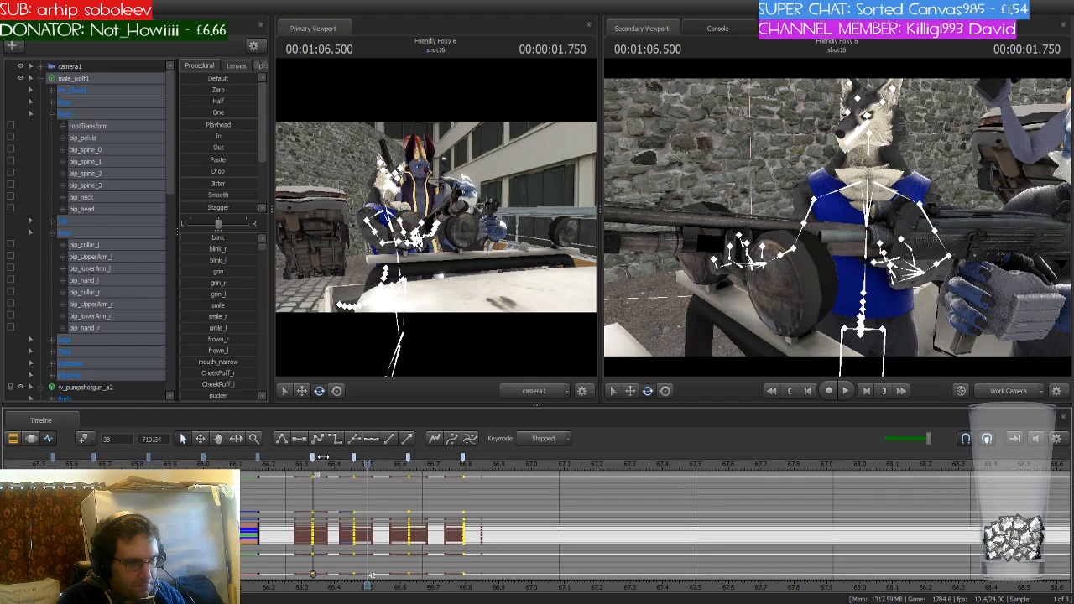
{"action": "left_click_drag", "start_coordinate": [325, 456], "coordinate": [362, 459]}
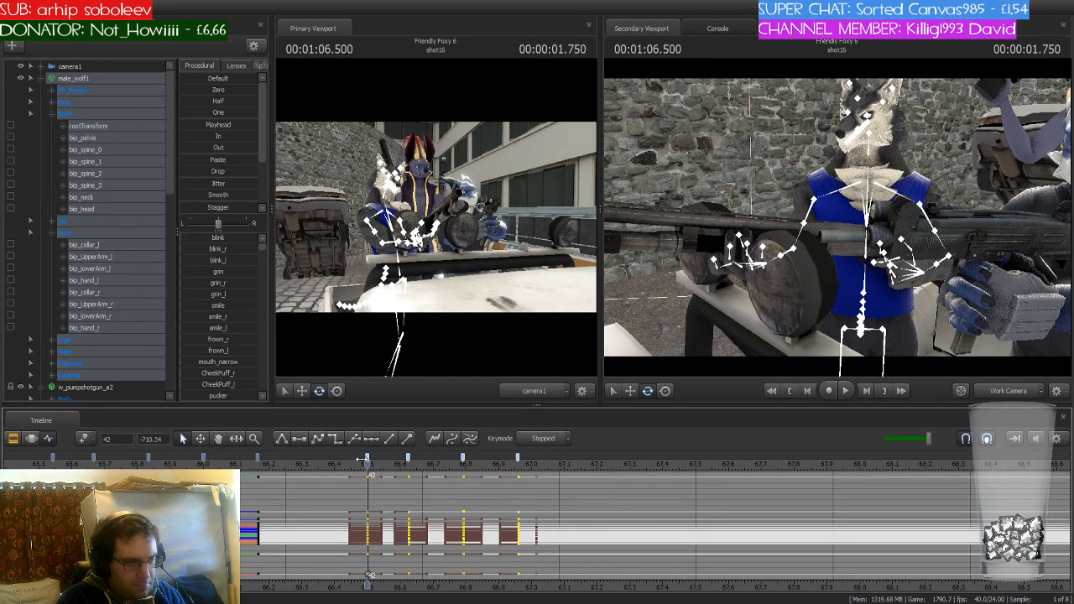
Play back the retimed second pump from 00:01:06.166 and scrub back to its last keyframe at 00:01:06.958
{"action": "left_click", "coordinate": [256, 468]}
{"action": "key", "text": "space"}
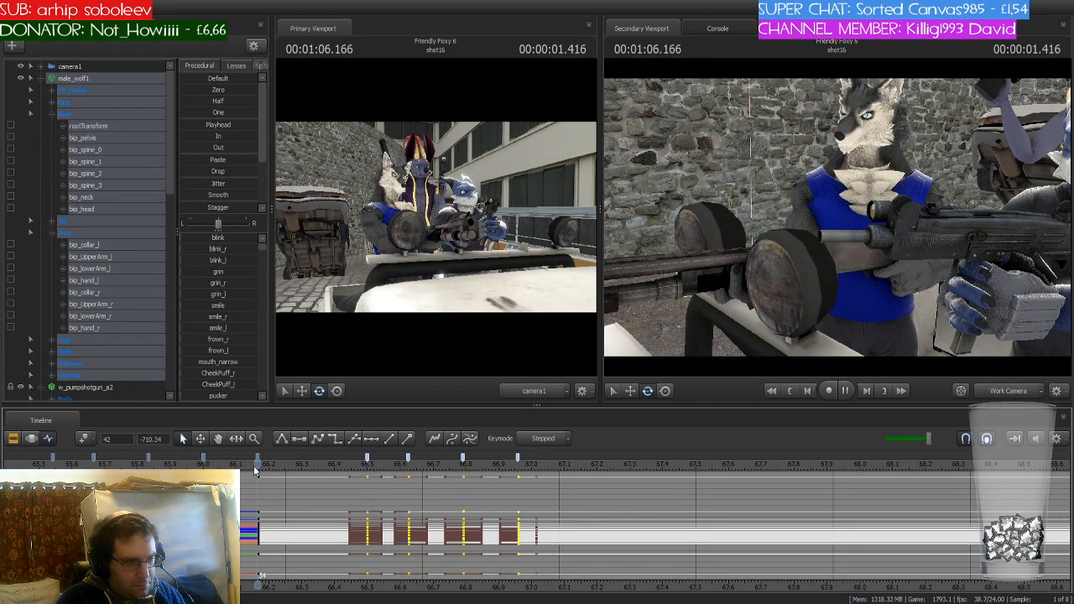
{"action": "key", "text": "space"}
{"action": "scroll", "coordinate": [544, 498], "scroll_direction": "down", "scroll_amount": 5}
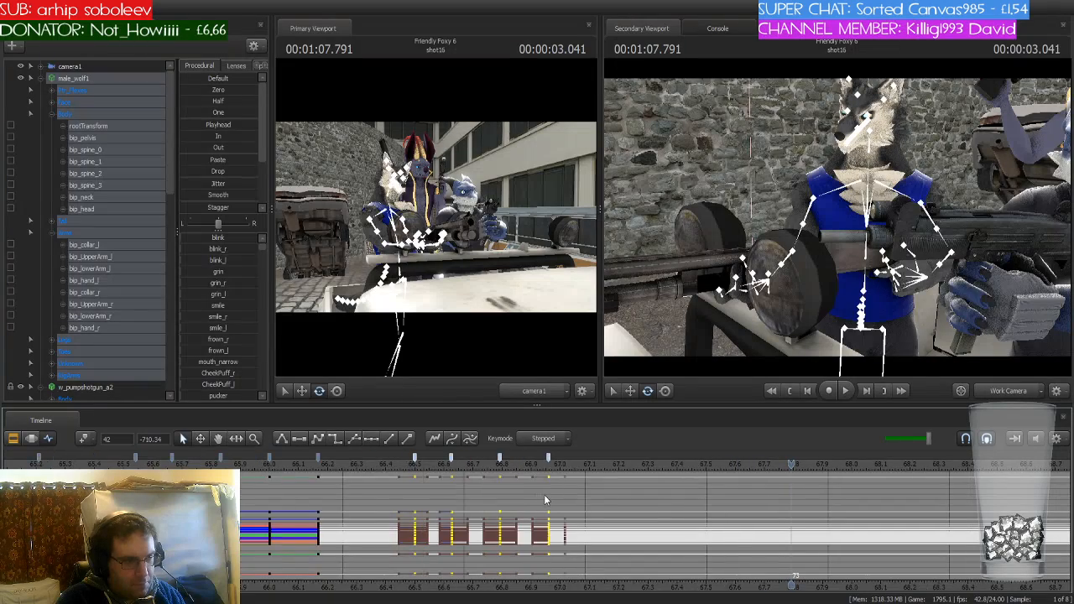
{"action": "left_click_drag", "start_coordinate": [792, 464], "coordinate": [643, 472]}
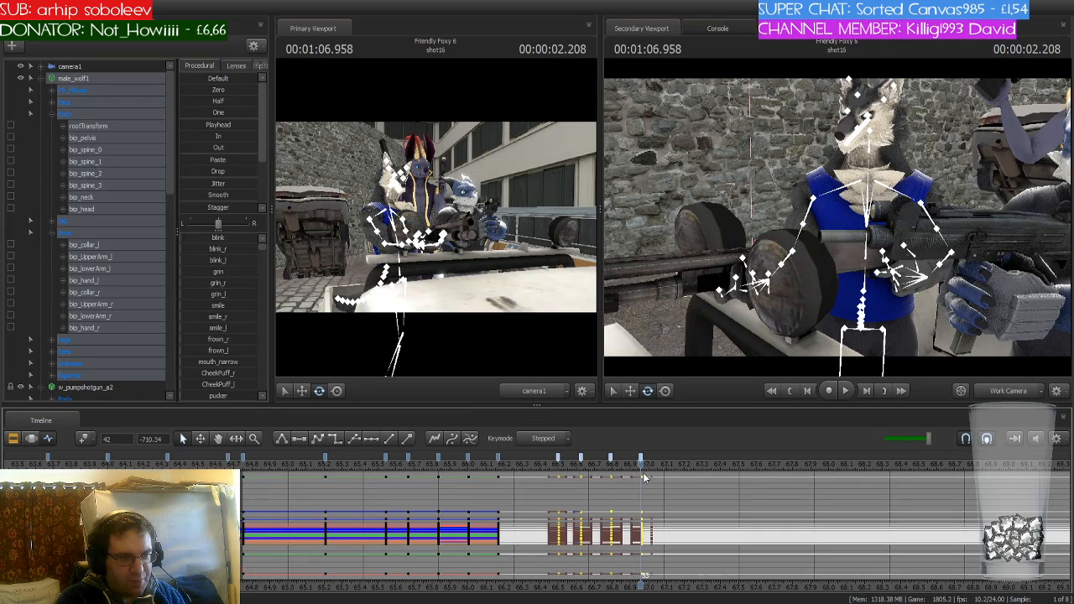
{"action": "middle_click_drag", "start_coordinate": [643, 576], "coordinate": [485, 569]}
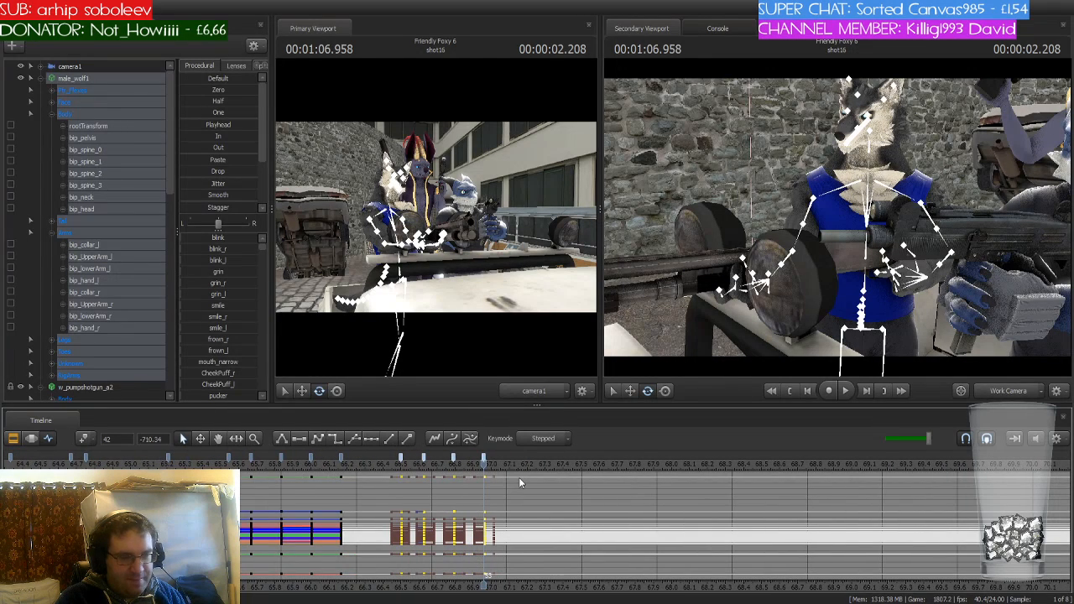
Step from 00:01:06.000 to the keyframe at 00:01:06.166 to check the length of the pause keyframe spacing after the first pump
{"action": "scroll", "coordinate": [519, 479], "scroll_direction": "up", "scroll_amount": 5}
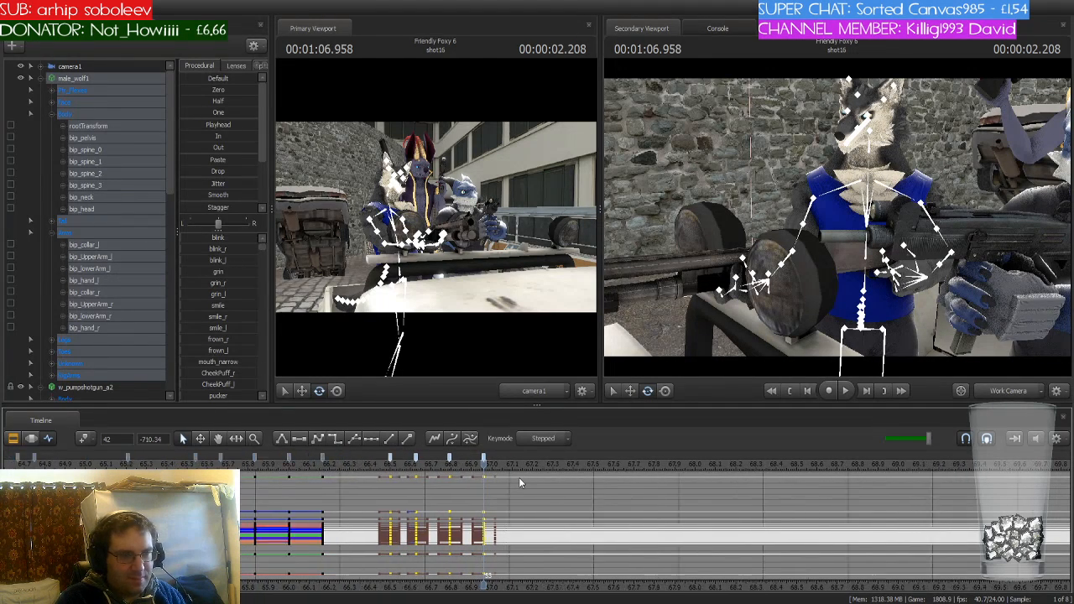
{"action": "scroll", "coordinate": [519, 477], "scroll_direction": "down", "scroll_amount": 2}
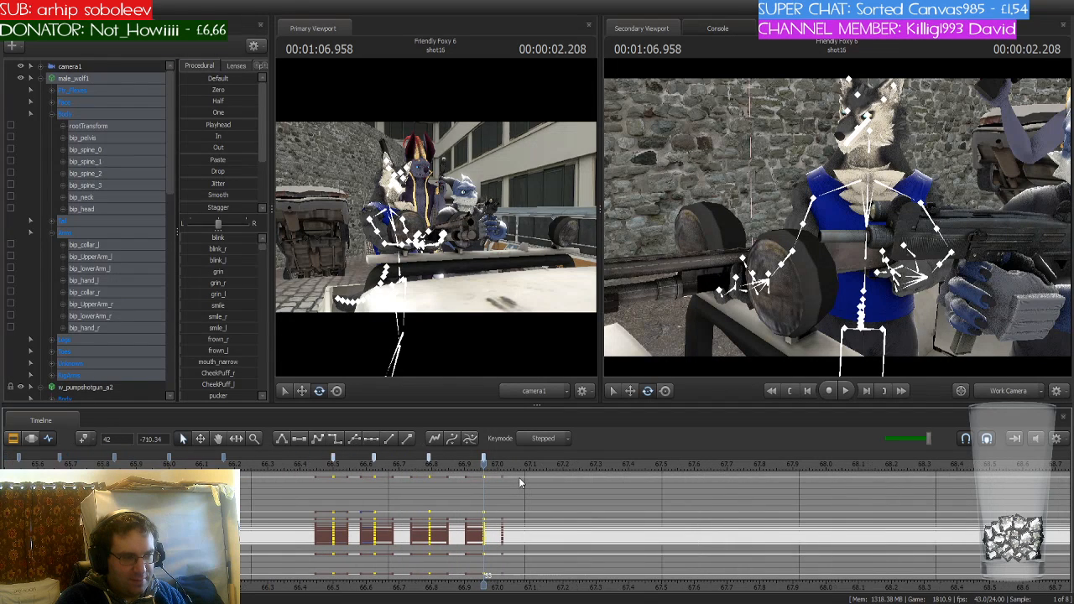
{"action": "left_click", "coordinate": [237, 466]}
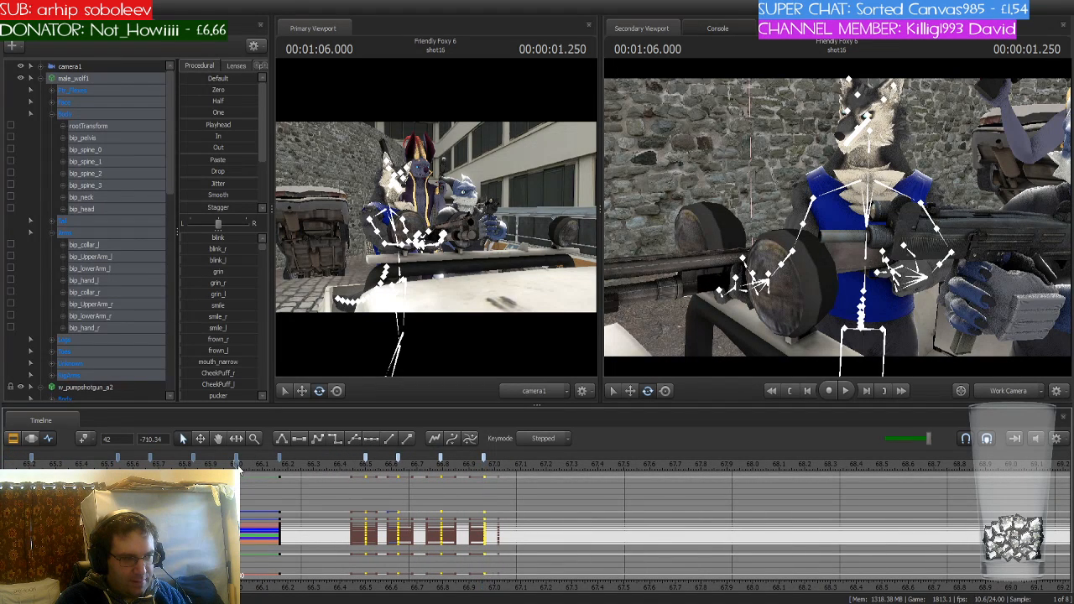
{"action": "key", "text": "Right"}
{"action": "key", "text": "Right"}
{"action": "key", "text": "Right"}
{"action": "key", "text": "Right"}
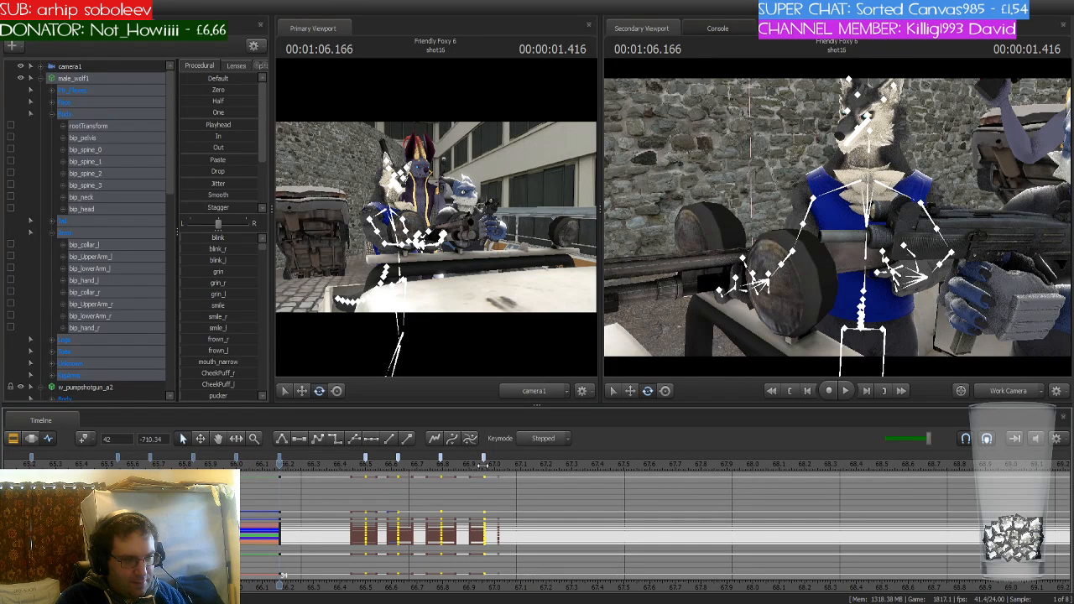
Add a male_wolf1 keyframe at 00:01:07.125, four frames after the second pump's last keyframe at 00:01:06.958
{"action": "left_click", "coordinate": [485, 462]}
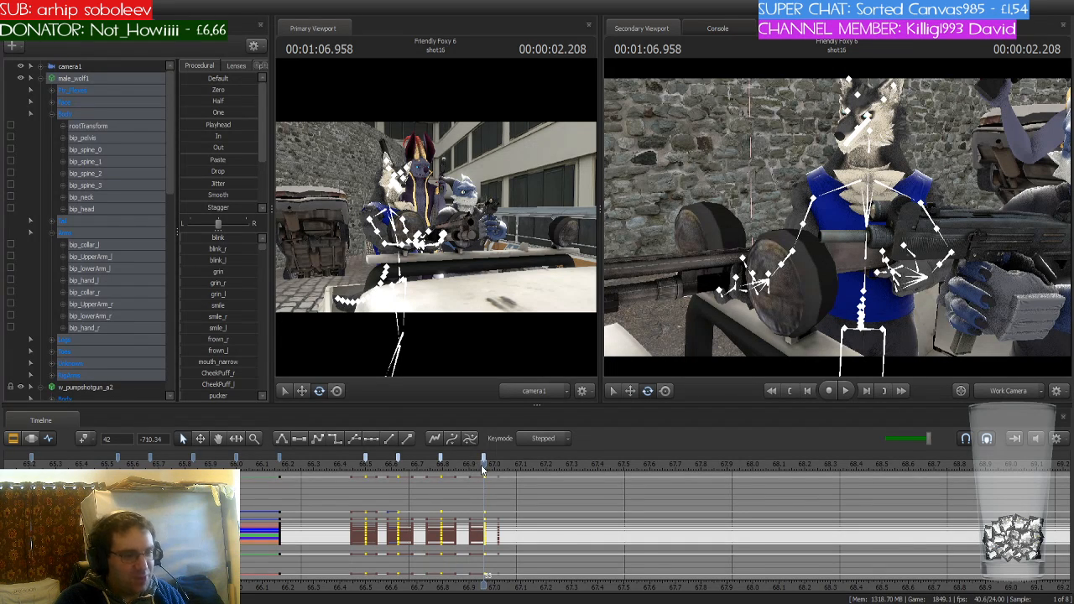
{"action": "key", "text": "Right"}
{"action": "key", "text": "Right"}
{"action": "key", "text": "Right"}
{"action": "key", "text": "Right"}
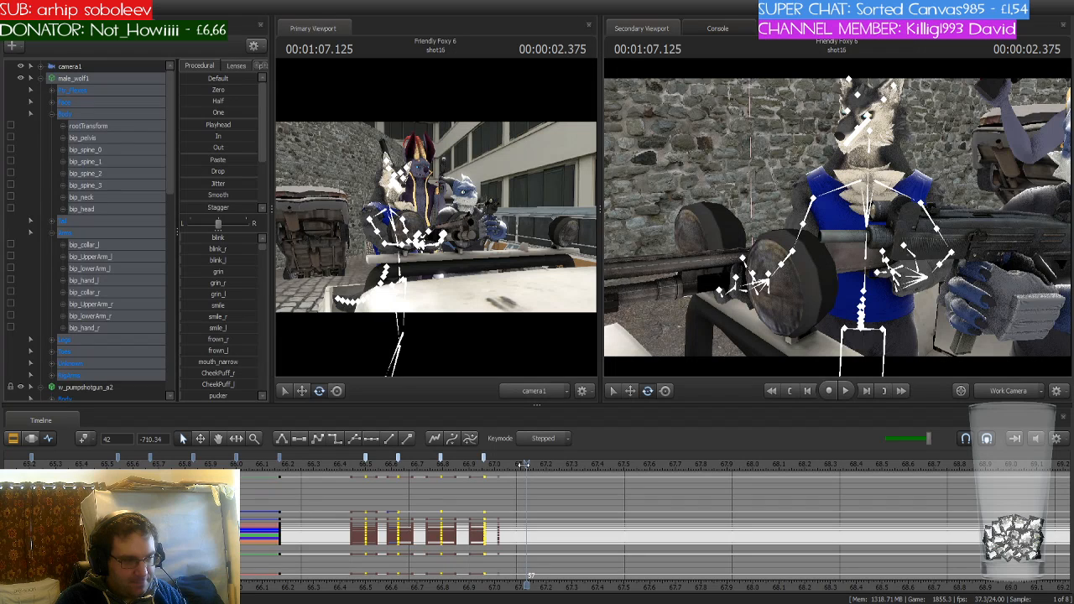
{"action": "left_click", "coordinate": [82, 442]}
Paste the pump cycle for male_wolf1 at 00:01:07.458, eight frames after the pause keyframe at 00:01:07.125
{"action": "key", "text": "Right"}
{"action": "key", "text": "Right"}
{"action": "key", "text": "Right"}
{"action": "key", "text": "Right"}
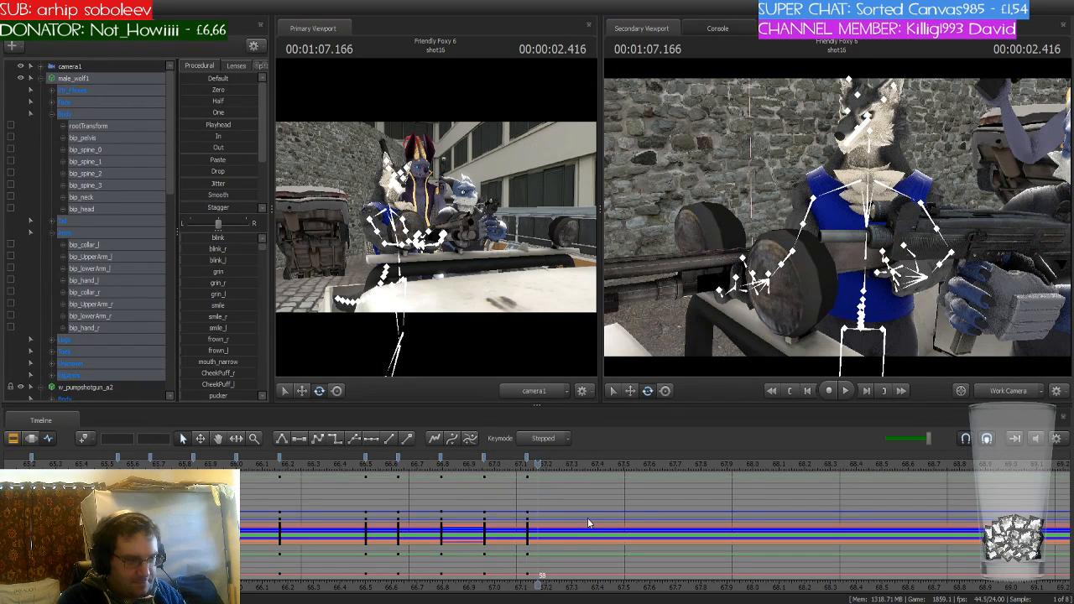
{"action": "key", "text": "Left"}
{"action": "key", "text": "Left"}
{"action": "key", "text": "Left"}
{"action": "key", "text": "Left"}
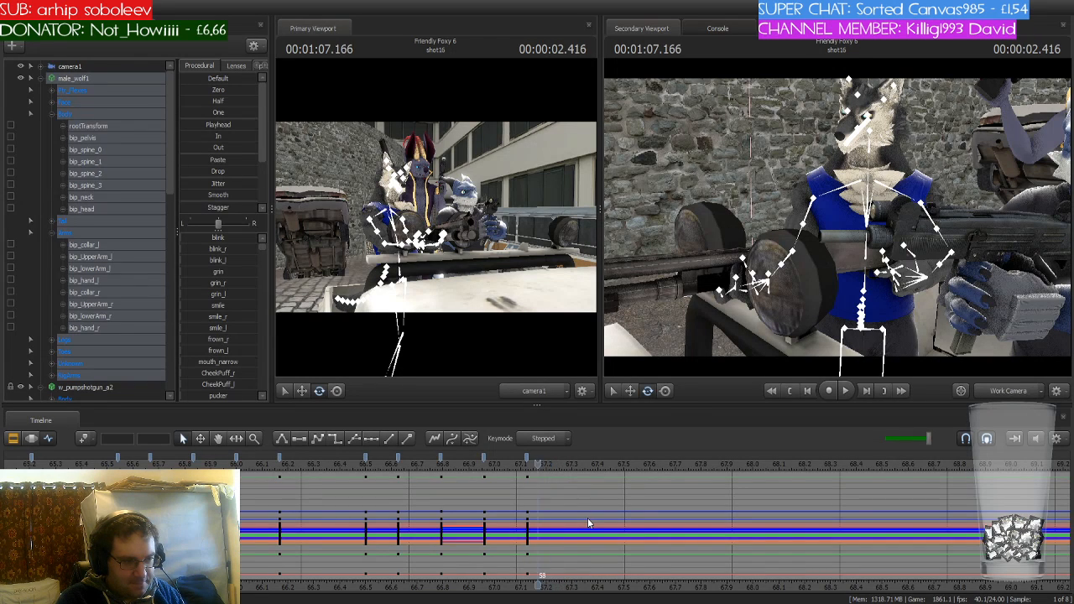
{"action": "key", "text": "Right"}
{"action": "key", "text": "Left"}
{"action": "key", "text": "Right"}
{"action": "key", "text": "Right"}
{"action": "key", "text": "Right"}
{"action": "key", "text": "Right"}
{"action": "key", "text": "Right"}
{"action": "key", "text": "Right"}
{"action": "key", "text": "Right"}
{"action": "key", "text": "Right"}
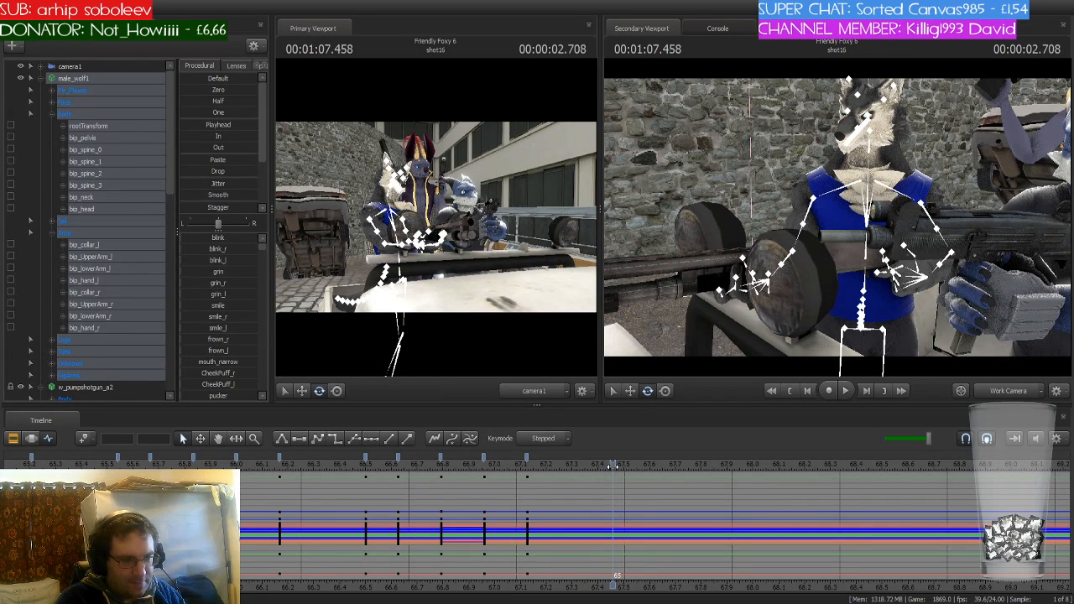
{"action": "key", "text": "ctrl+v"}
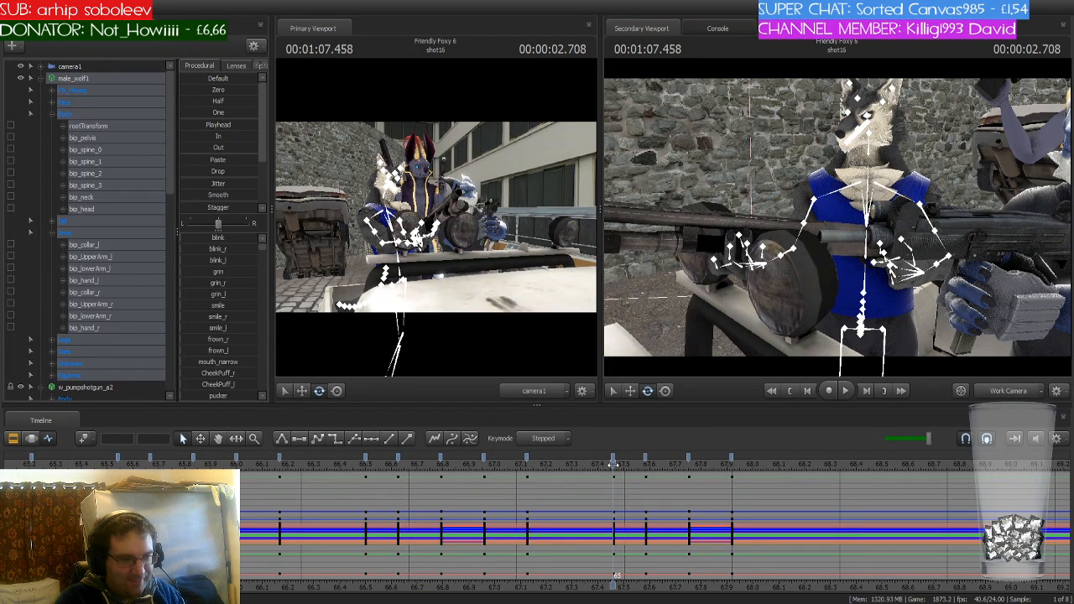
Set the pause keyframe at 00:01:07.125 to stepped tangents and play back the third pump
{"action": "mouse_move", "coordinate": [614, 464]}
{"action": "left_mouse_down"}
{"action": "mouse_move", "coordinate": [484, 464]}
{"action": "mouse_move", "coordinate": [623, 464]}
{"action": "mouse_move", "coordinate": [527, 463]}
{"action": "left_mouse_up"}
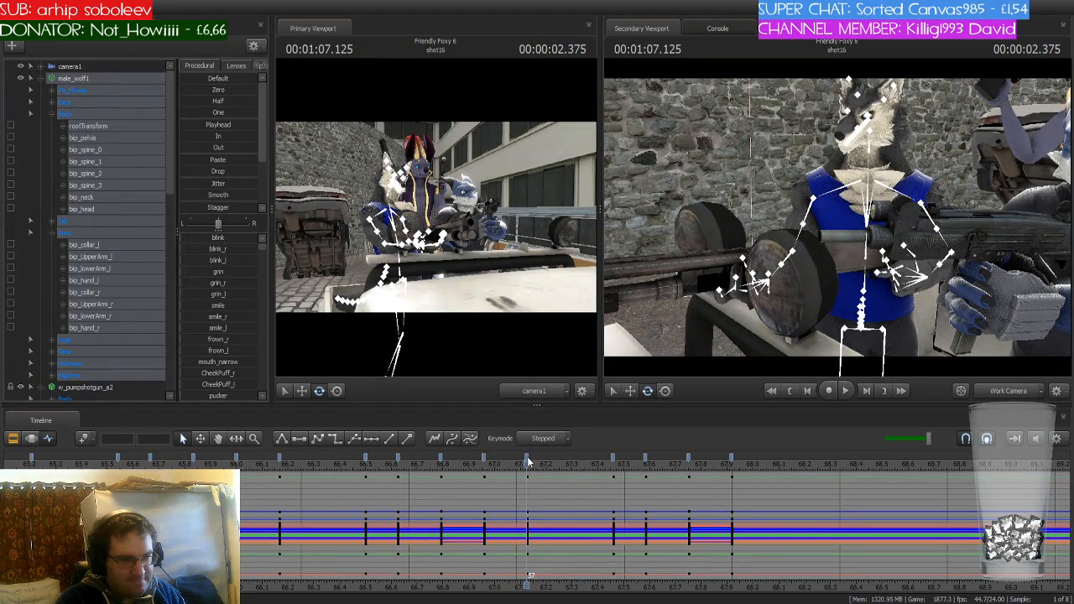
{"action": "left_click", "coordinate": [334, 438]}
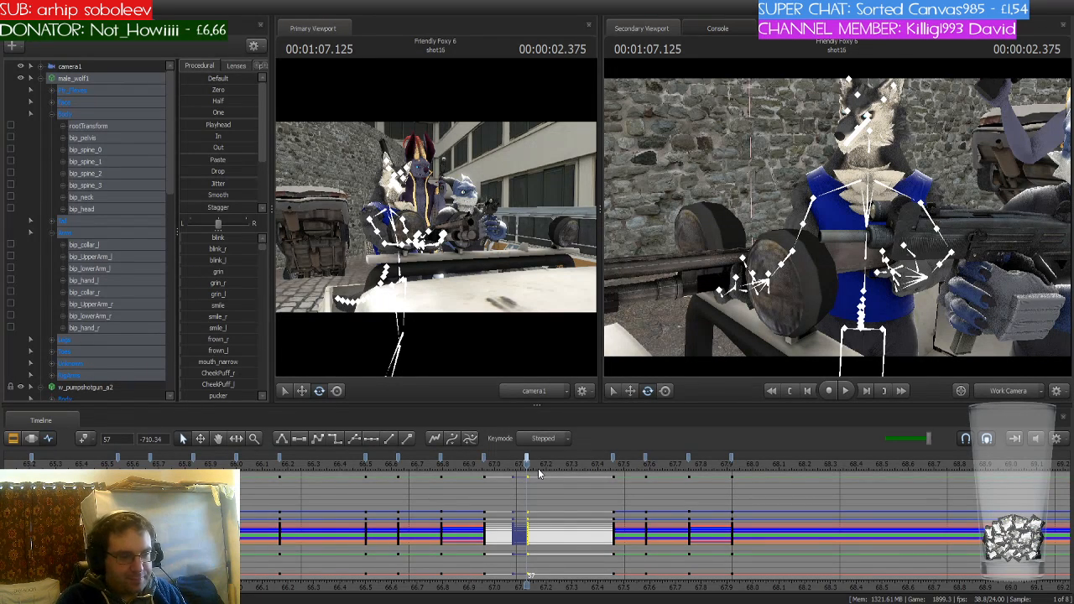
{"action": "left_click_drag", "start_coordinate": [499, 581], "coordinate": [385, 579]}
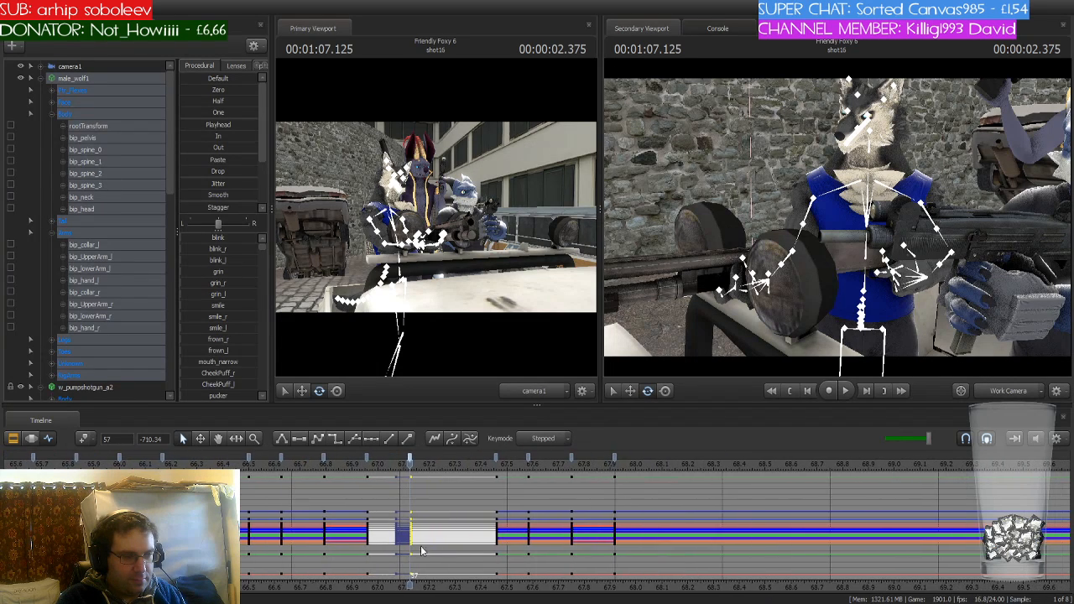
{"action": "scroll", "coordinate": [427, 546], "scroll_direction": "down", "scroll_amount": 2}
{"action": "key", "text": "space"}
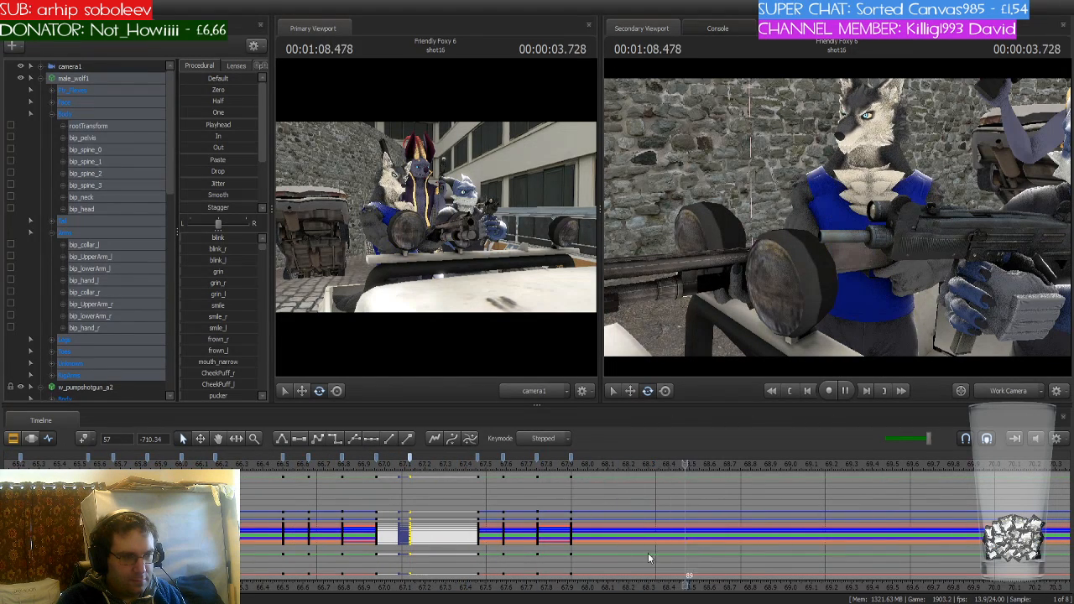
{"action": "key", "text": "space"}
Add a male_wolf1 keyframe at 00:01:08.083 after the third pump, and paste the pump cycle again at 00:01:08.416
{"action": "left_click_drag", "start_coordinate": [496, 485], "coordinate": [606, 489]}
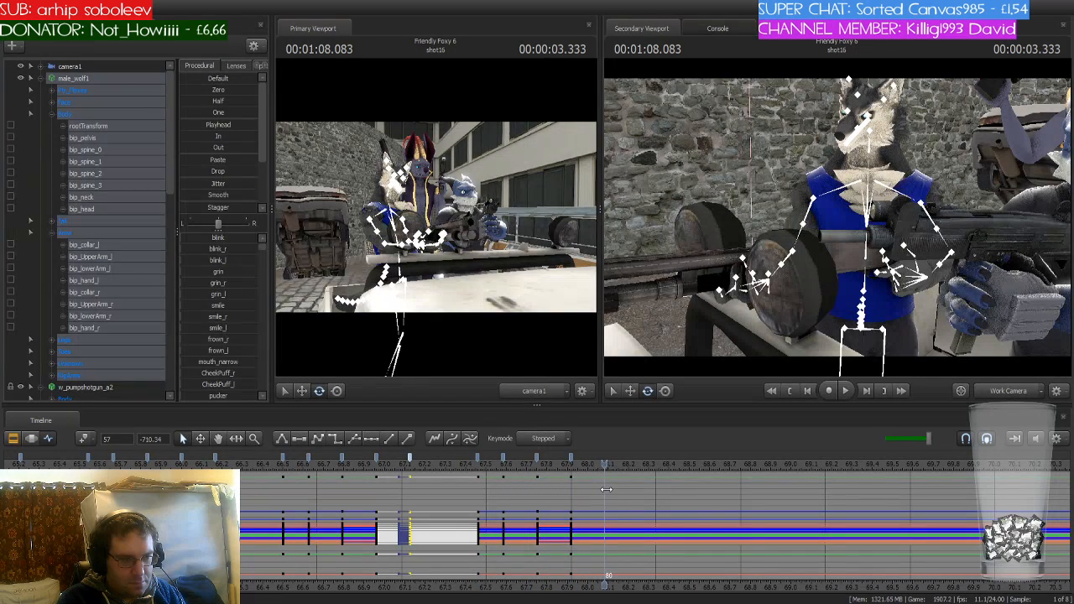
{"action": "left_click", "coordinate": [86, 439]}
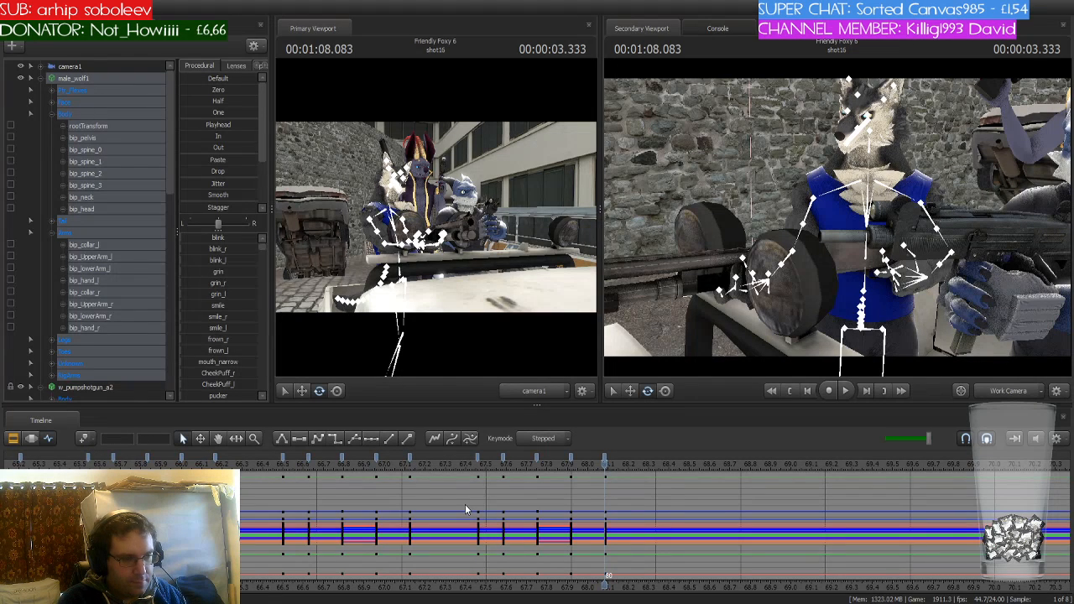
{"action": "key", "text": "space"}
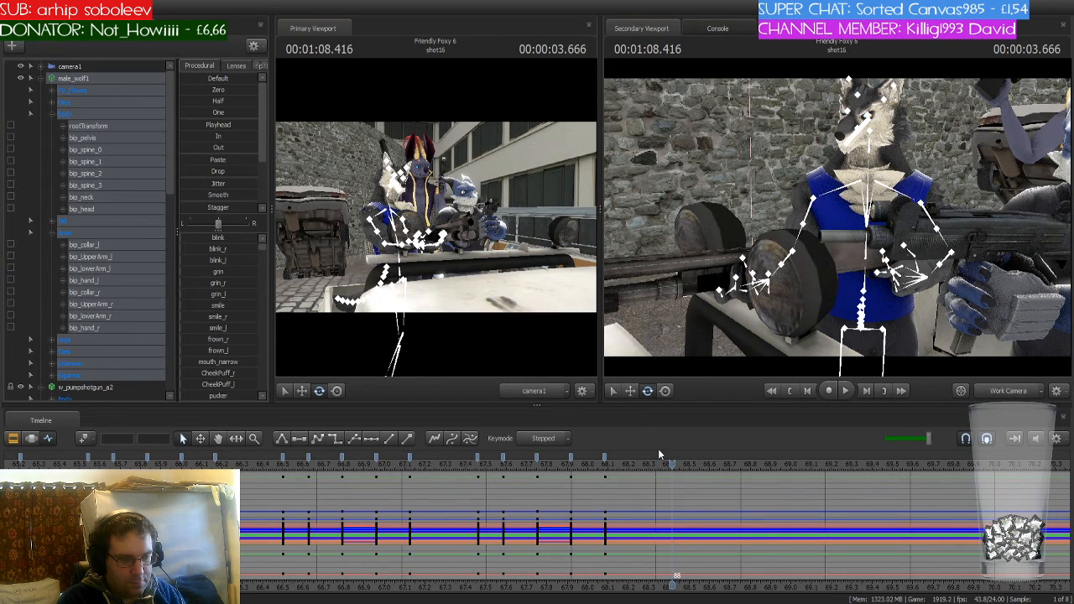
{"action": "key", "text": "ctrl+v"}
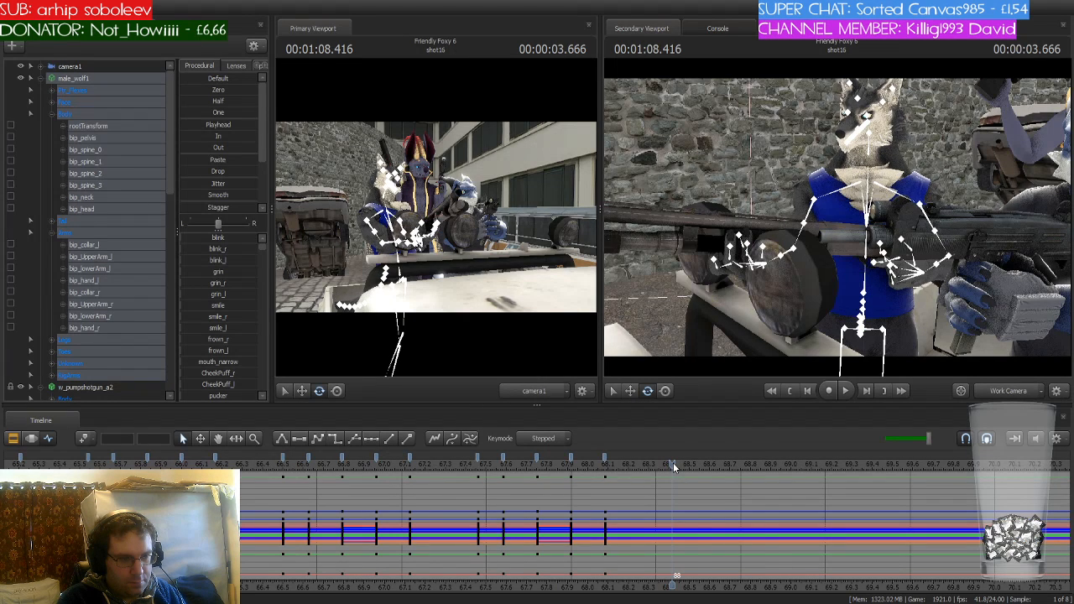
Set the pause keyframe at 00:01:08.083 to stepped tangents, and add a male_wolf1 keyframe at 00:01:08.958 after the fourth pump
{"action": "left_click_drag", "start_coordinate": [673, 464], "coordinate": [605, 464]}
{"action": "left_click", "coordinate": [606, 463]}
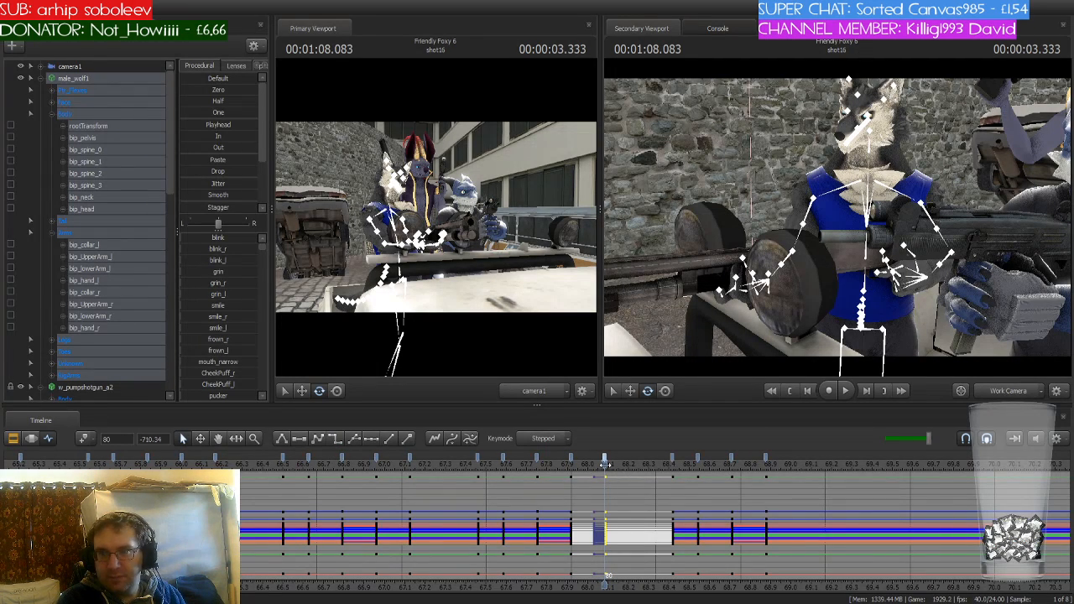
{"action": "left_click_drag", "start_coordinate": [605, 463], "coordinate": [773, 486]}
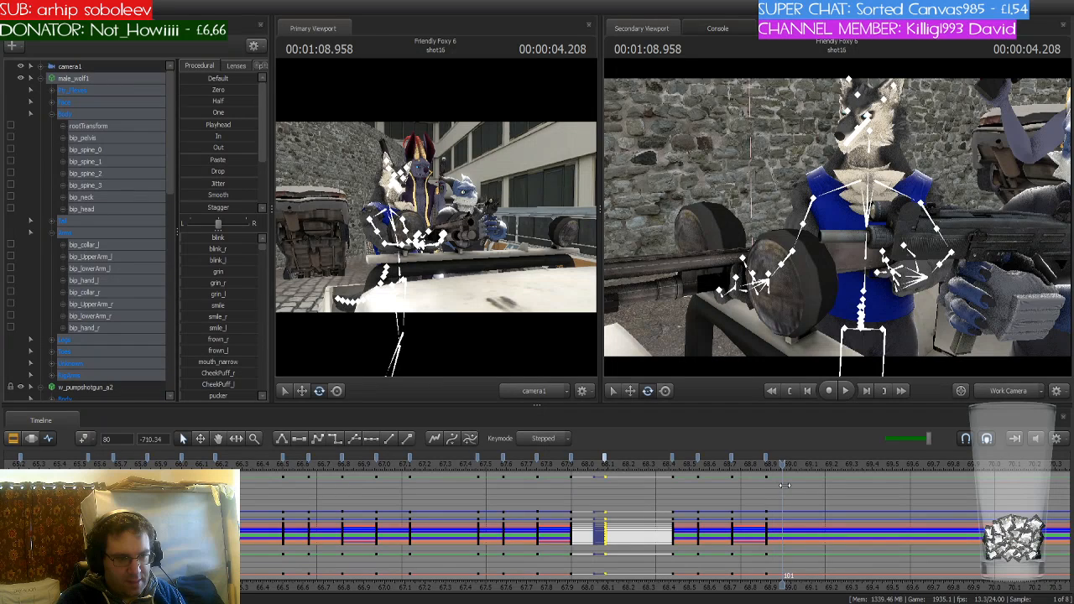
{"action": "left_click", "coordinate": [82, 438]}
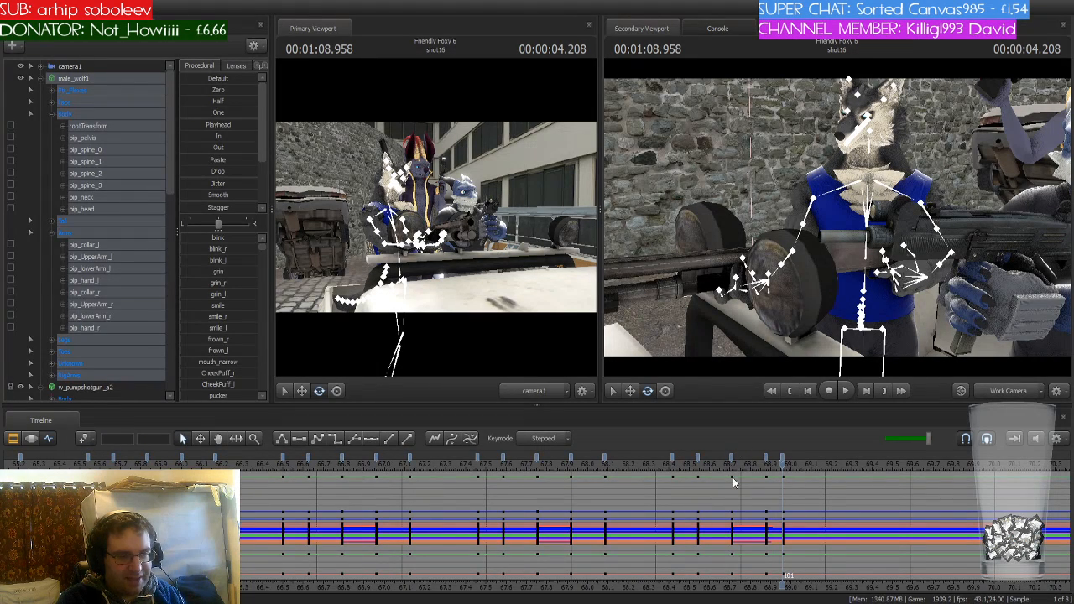
Set the fourth pump's last keyframe at 00:01:08.875 to stepped tangents
{"action": "mouse_move", "coordinate": [778, 467]}
{"action": "left_mouse_down"}
{"action": "mouse_move", "coordinate": [752, 466]}
{"action": "mouse_move", "coordinate": [784, 470]}
{"action": "mouse_move", "coordinate": [765, 472]}
{"action": "left_mouse_up"}
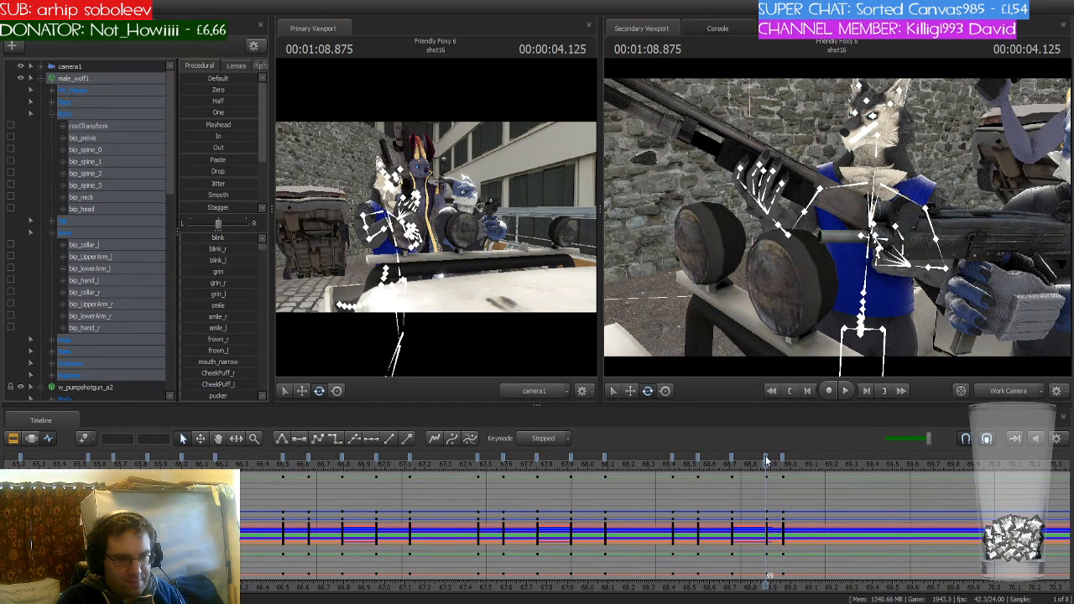
{"action": "left_click", "coordinate": [765, 460]}
{"action": "left_click", "coordinate": [335, 439]}
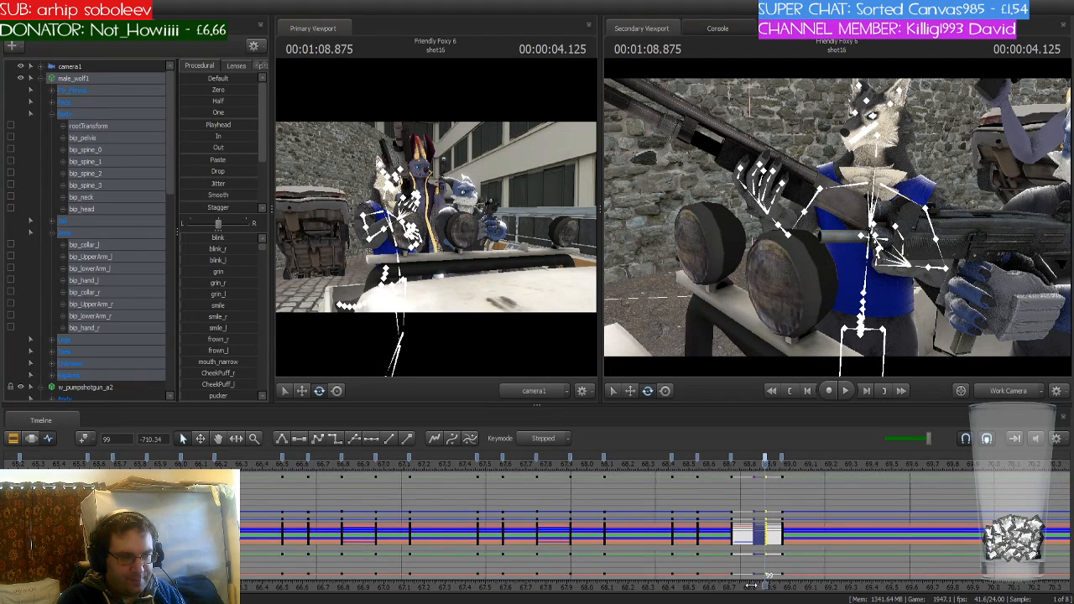
Paste the pump cycle for male_wolf1 at 00:01:09.291 as the fifth pump
{"action": "middle_click_drag", "start_coordinate": [766, 583], "coordinate": [561, 584]}
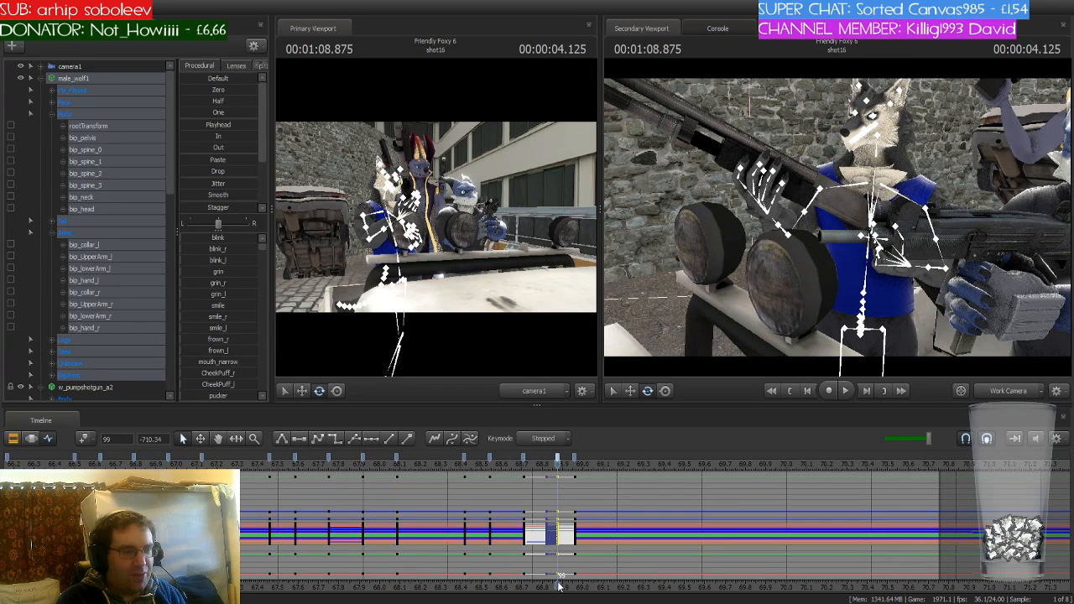
{"action": "scroll", "coordinate": [568, 488], "scroll_direction": "up", "scroll_amount": 3}
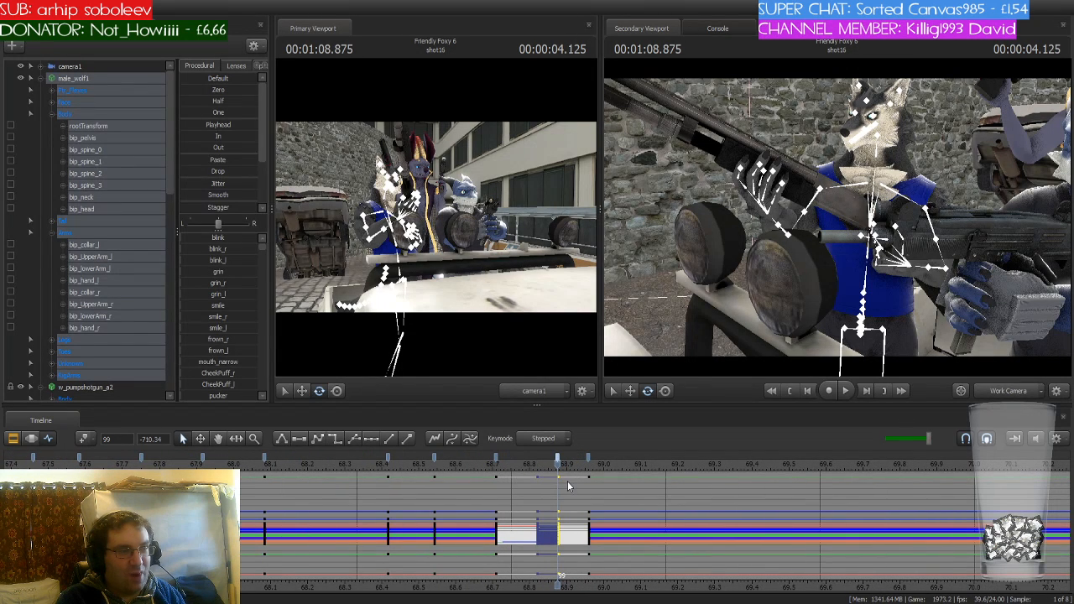
{"action": "left_click", "coordinate": [576, 464]}
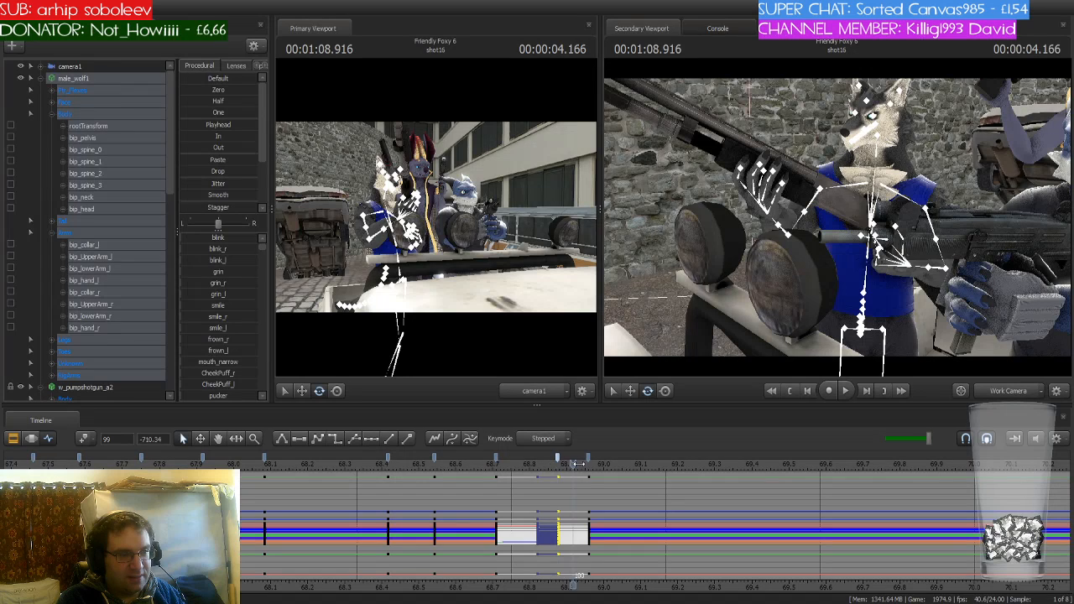
{"action": "left_click_drag", "start_coordinate": [575, 464], "coordinate": [711, 464]}
{"action": "scroll", "coordinate": [712, 496], "scroll_direction": "down", "scroll_amount": 3}
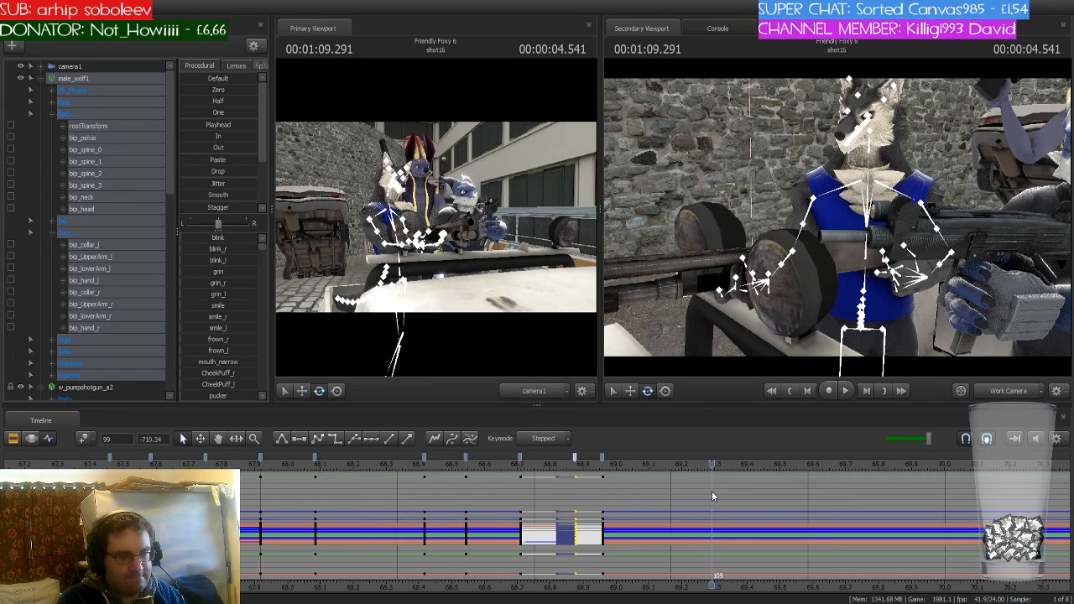
{"action": "scroll", "coordinate": [712, 497], "scroll_direction": "down", "scroll_amount": 2}
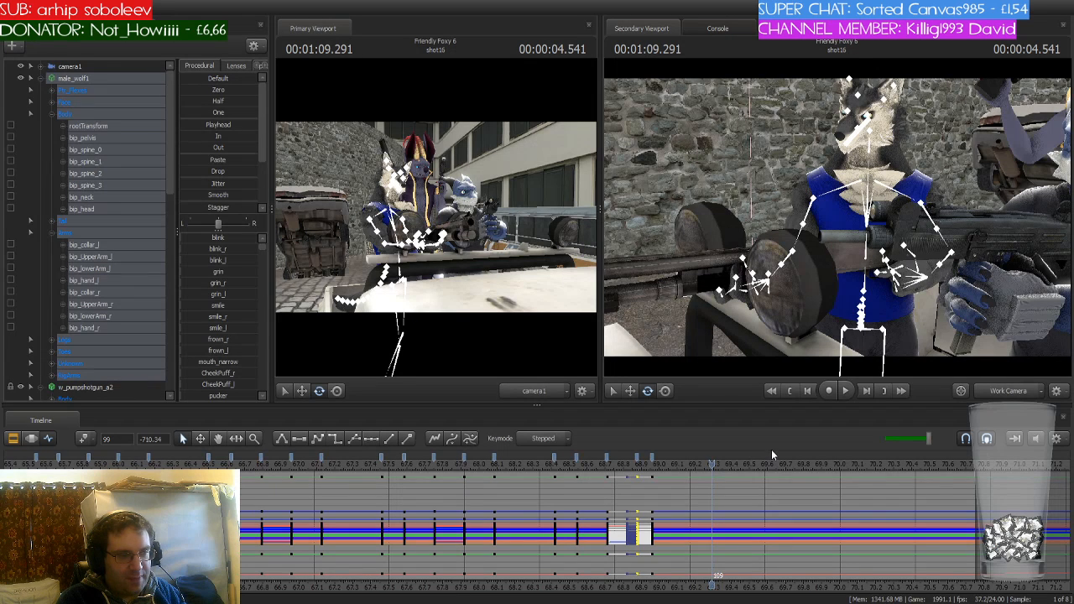
{"action": "key", "text": "ctrl+v"}
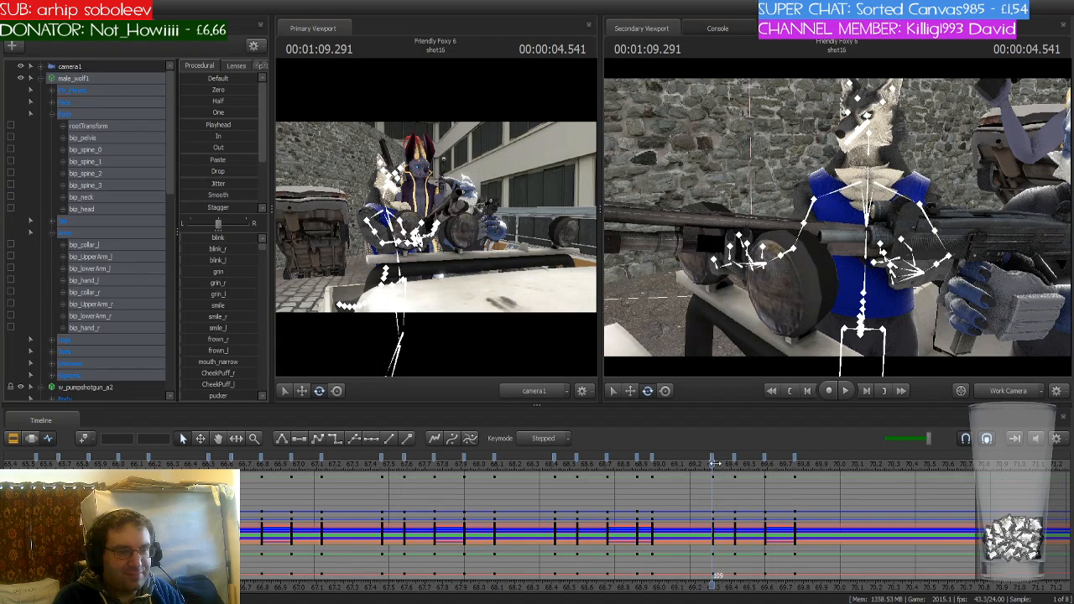
Set the pause keyframe at 00:01:08.958, just before the fifth pump, to stepped tangents
{"action": "left_click_drag", "start_coordinate": [719, 460], "coordinate": [653, 470]}
{"action": "left_click", "coordinate": [653, 458]}
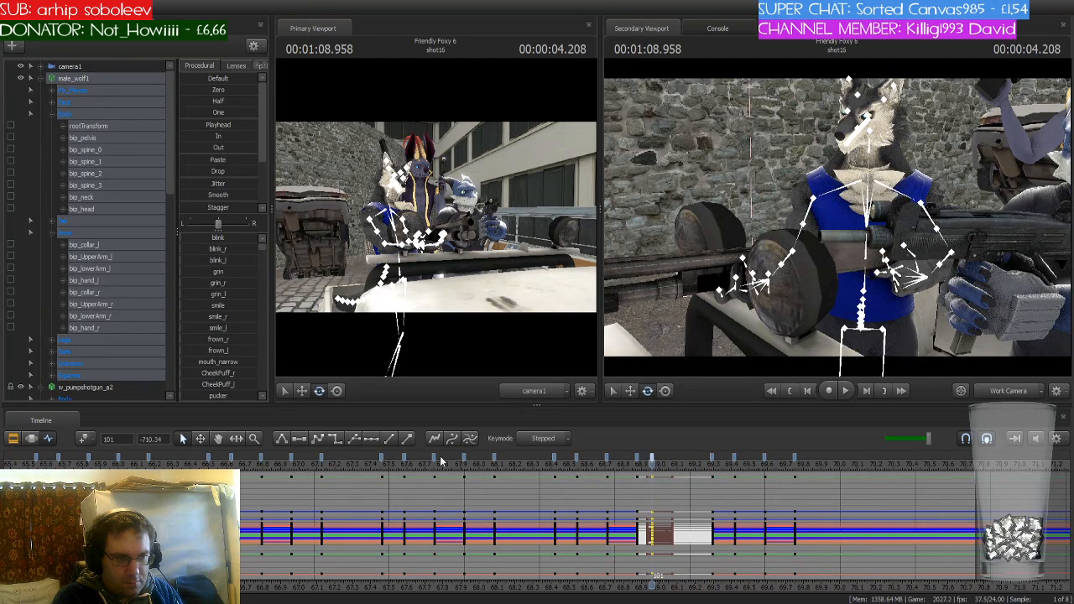
{"action": "left_click", "coordinate": [335, 439]}
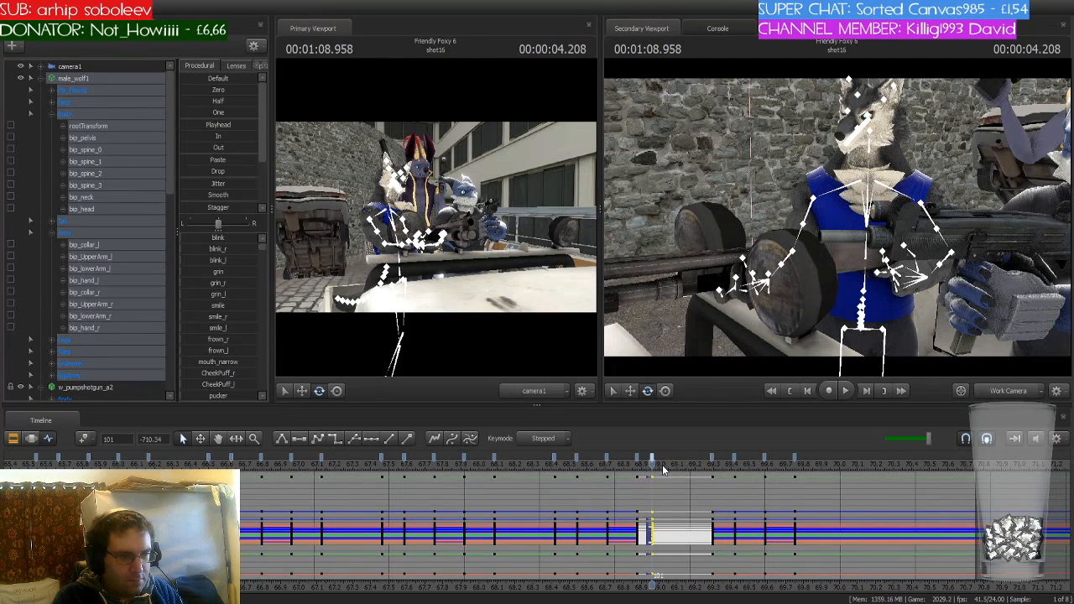
Add a male_wolf1 keyframe at 00:01:09.916, and set the fifth pump's last keyframe at frame 120 to stepped tangents
{"action": "left_click_drag", "start_coordinate": [664, 470], "coordinate": [828, 468]}
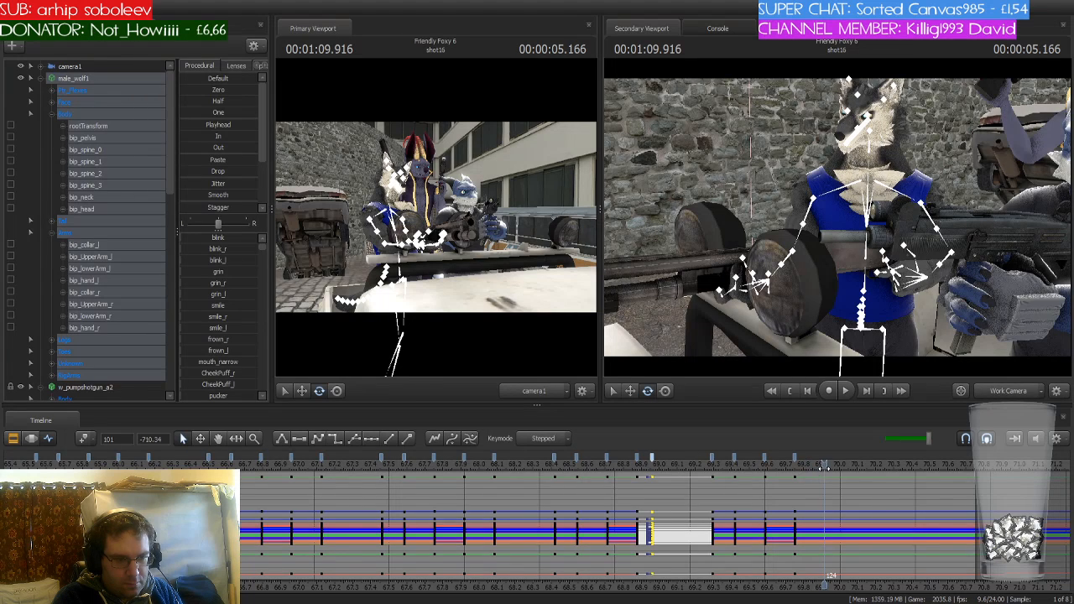
{"action": "left_click", "coordinate": [84, 438]}
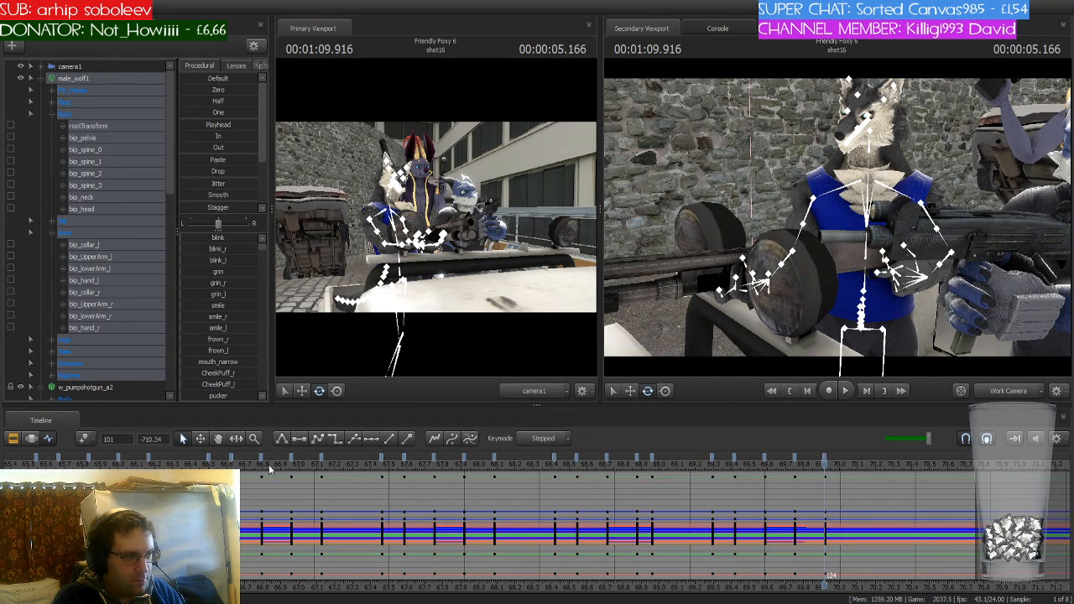
{"action": "left_click", "coordinate": [795, 459]}
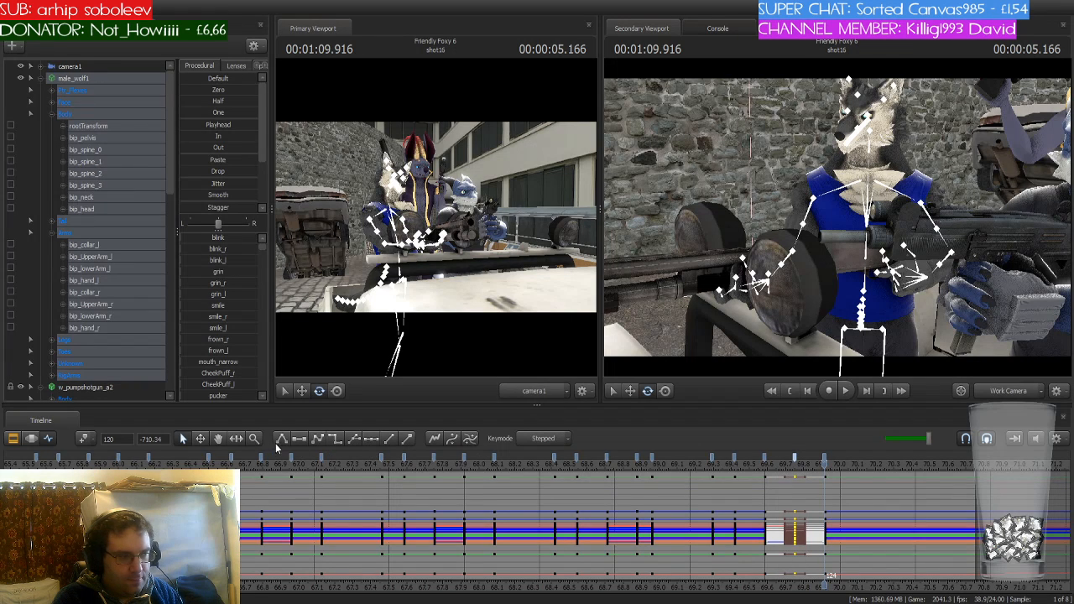
{"action": "left_click", "coordinate": [335, 438]}
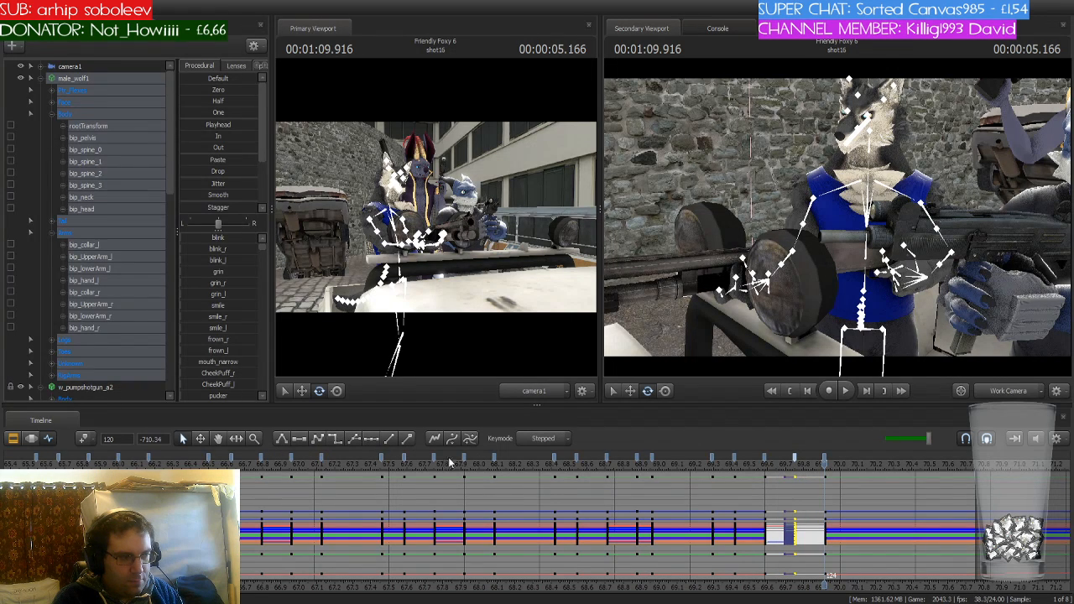
Add a male_wolf1 keyframe at 00:01:10.250, after the fifth pump
{"action": "key", "text": "Right"}
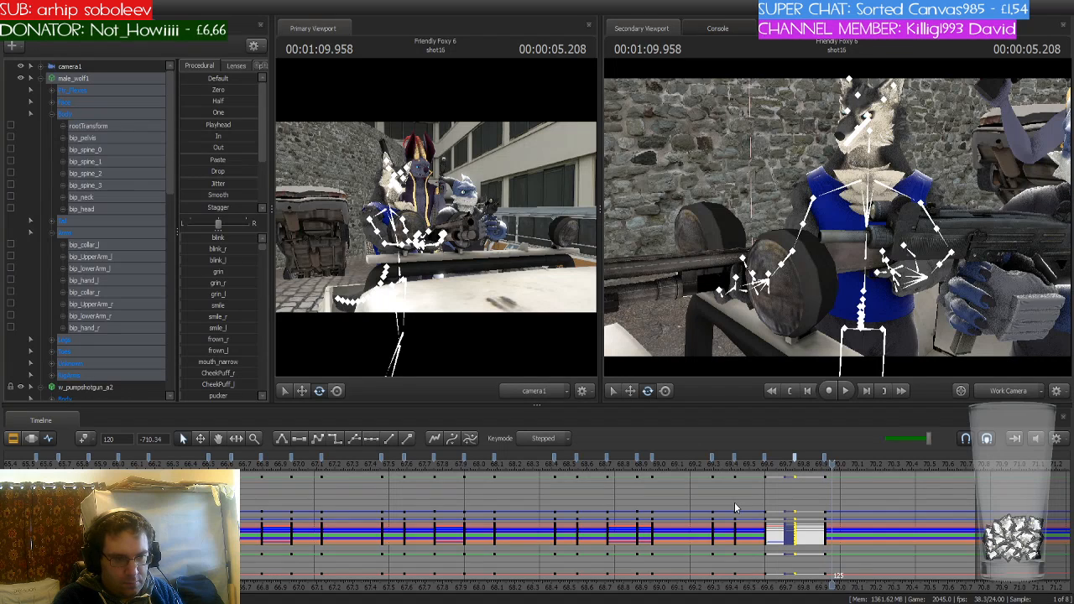
{"action": "key", "text": "Left"}
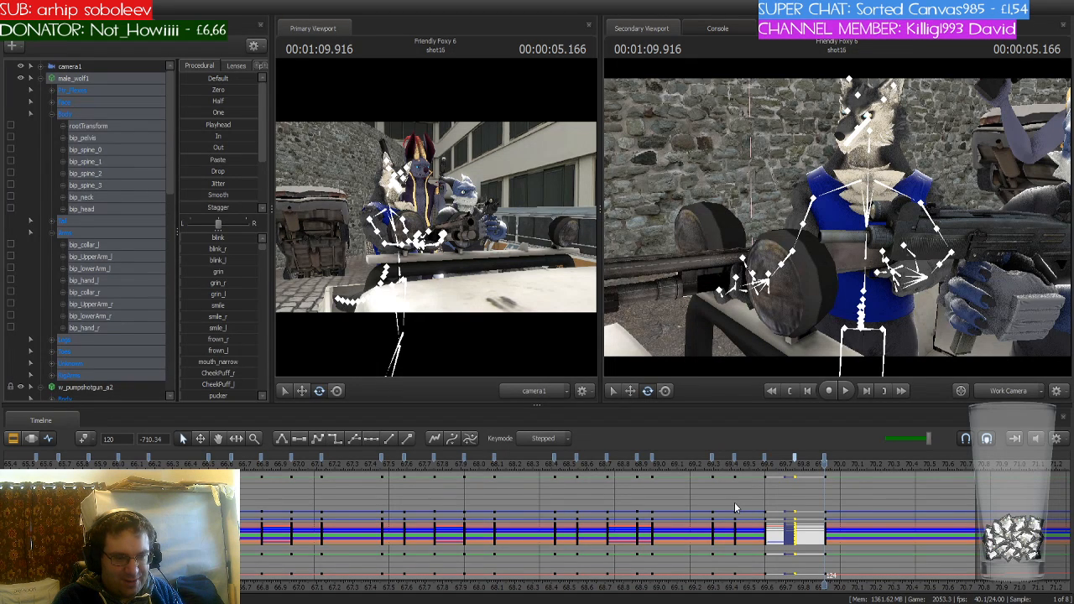
{"action": "key", "text": "Right"}
{"action": "key", "text": "Right"}
{"action": "key", "text": "Right"}
{"action": "key", "text": "Right"}
{"action": "key", "text": "Right"}
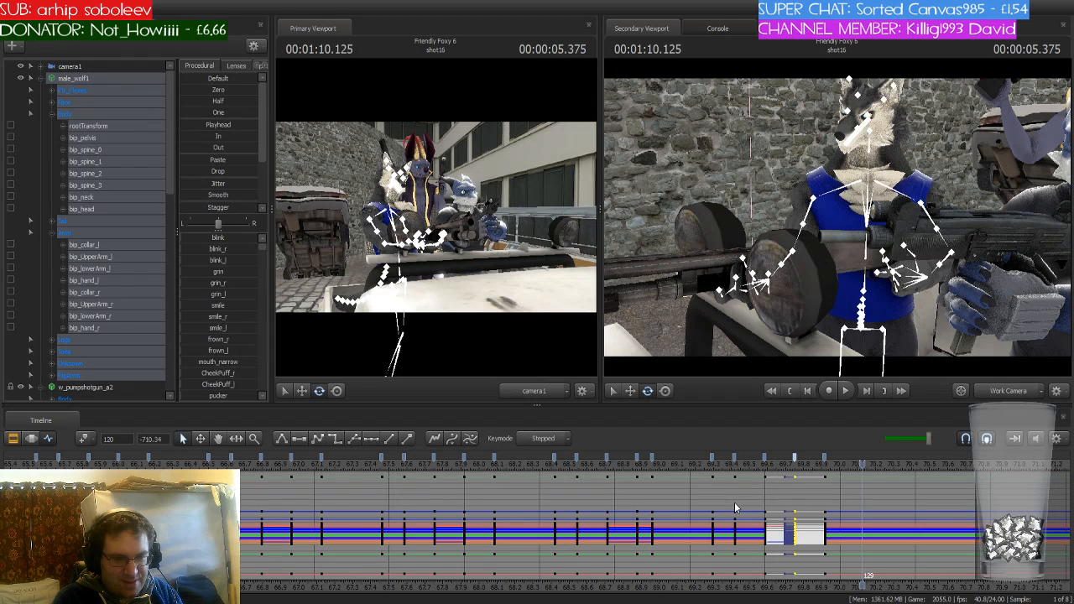
{"action": "key", "text": "Right"}
{"action": "key", "text": "Right"}
{"action": "key", "text": "Right"}
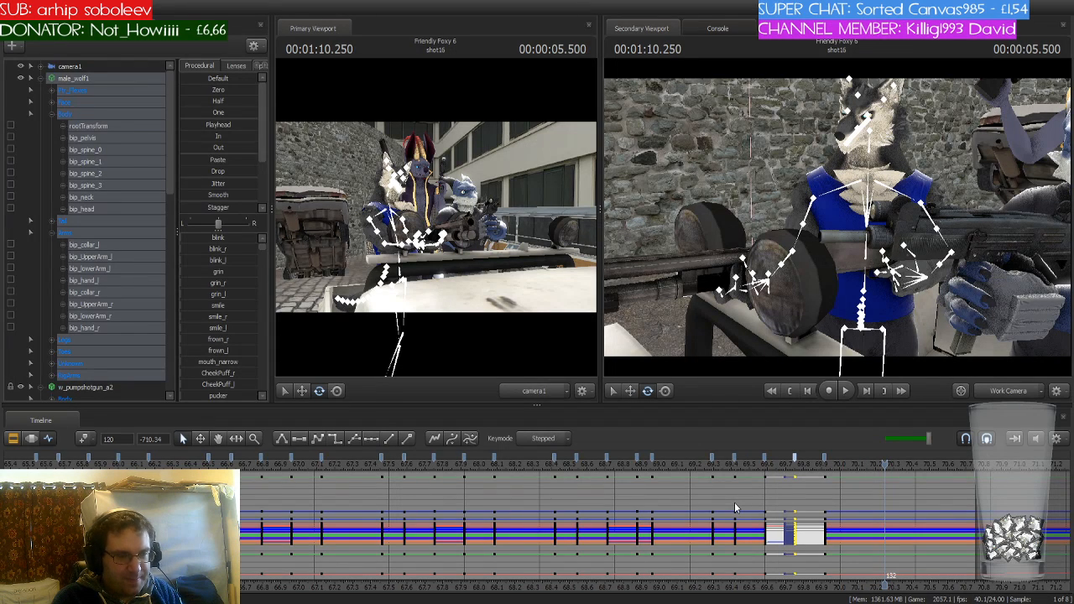
{"action": "left_click", "coordinate": [84, 440]}
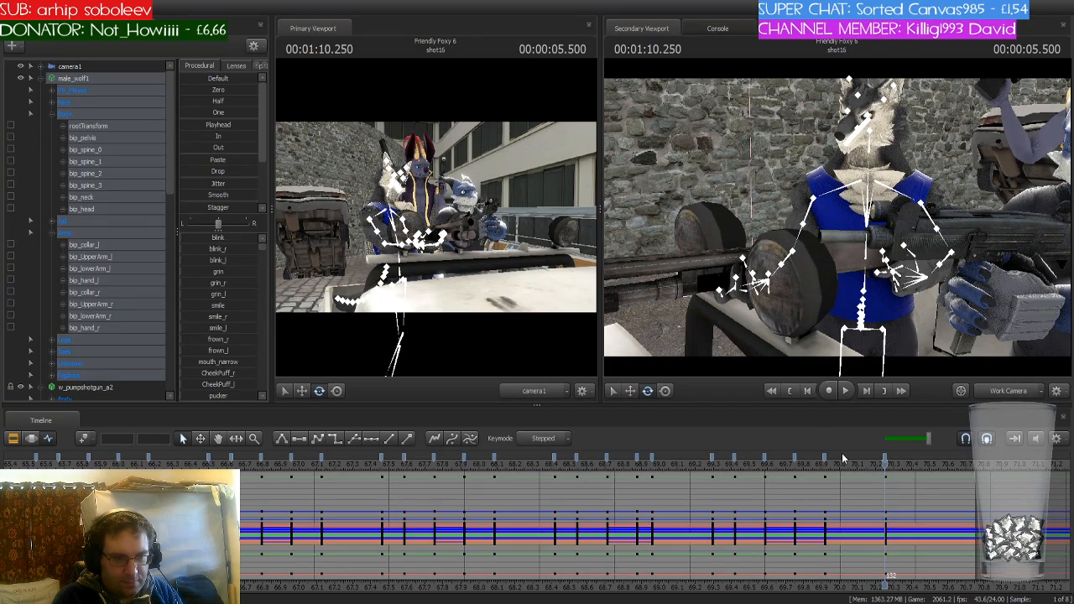
Rotate the wolf's bip_UpperArm_r at 00:01:10.250 so that the shotgun barrel swings upward
{"action": "left_click_drag", "start_coordinate": [983, 280], "coordinate": [840, 223]}
{"action": "key", "text": "s"}
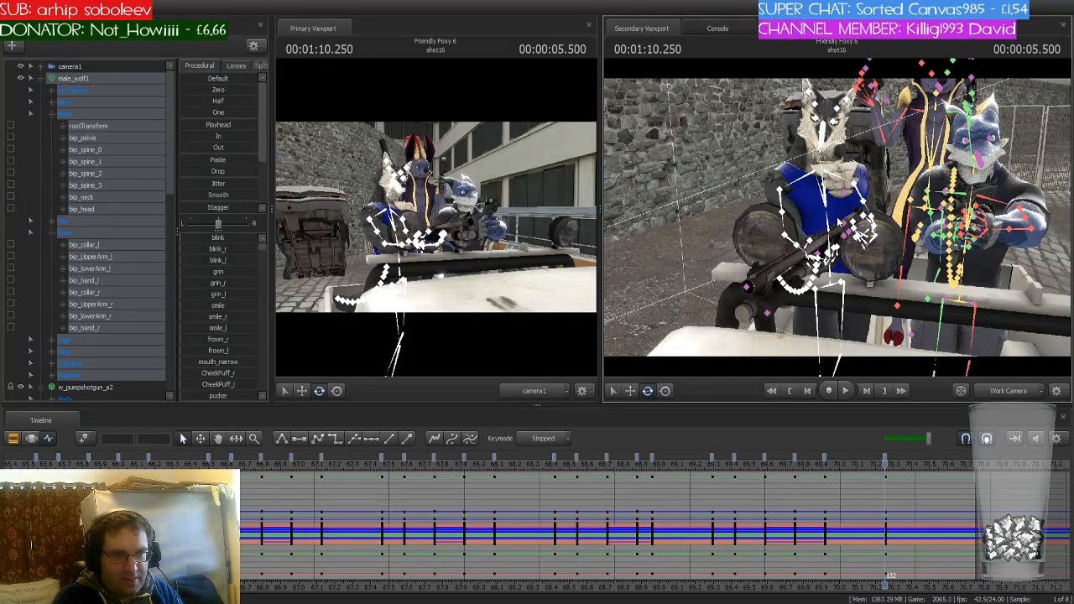
{"action": "left_click", "coordinate": [847, 191]}
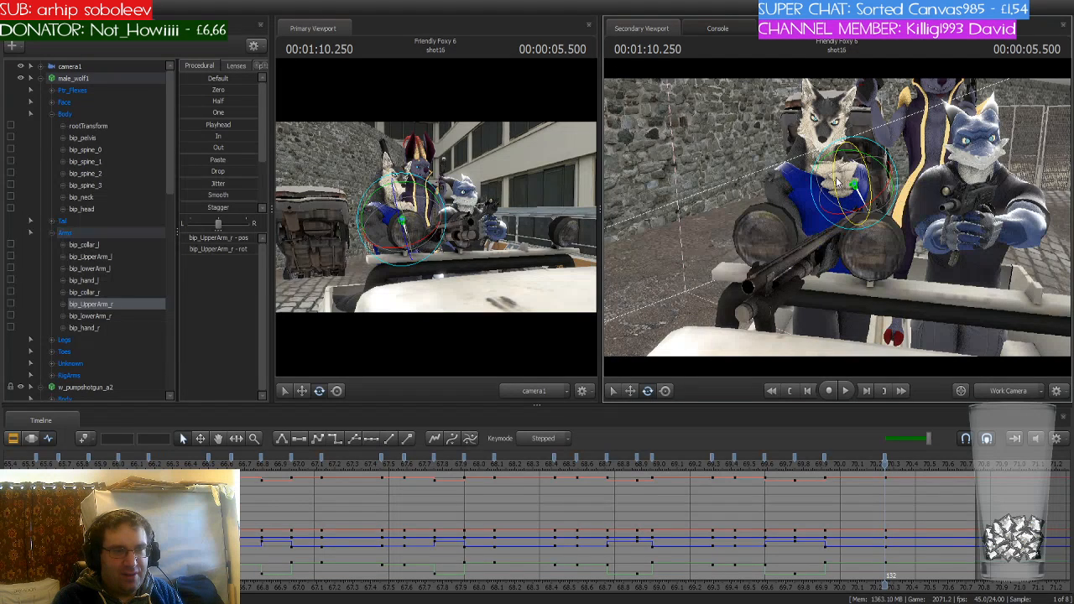
{"action": "left_click_drag", "start_coordinate": [840, 182], "coordinate": [818, 189]}
{"action": "key", "text": "w"}
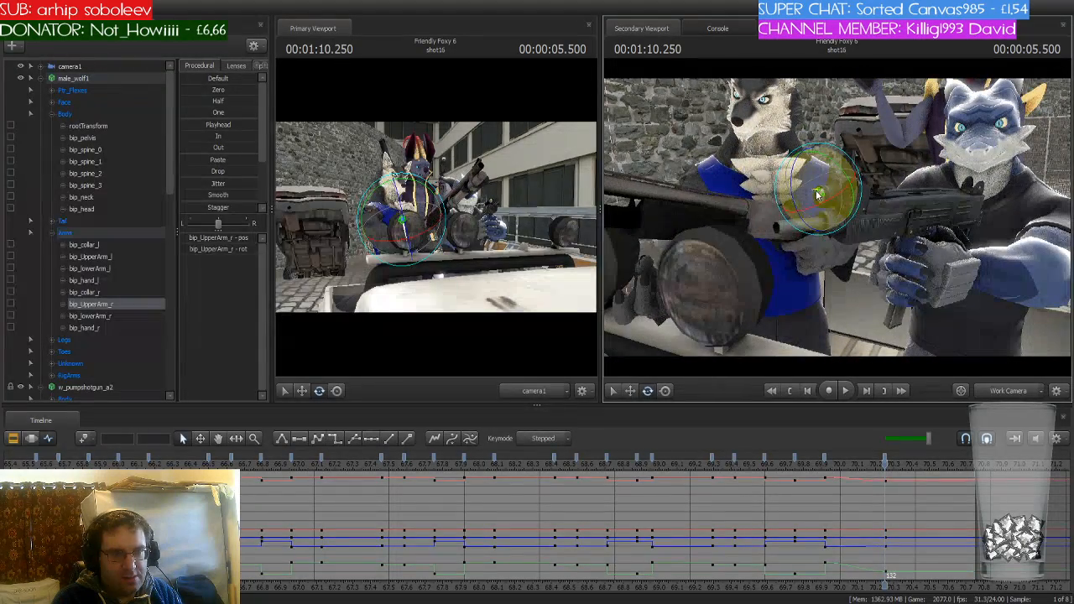
Rotate bip_lowerArm_l at 00:01:10.250 to bring the wolf's left forearm closer to the raised shotgun
{"action": "key", "text": "a"}
{"action": "left_click_drag", "start_coordinate": [782, 302], "coordinate": [772, 293]}
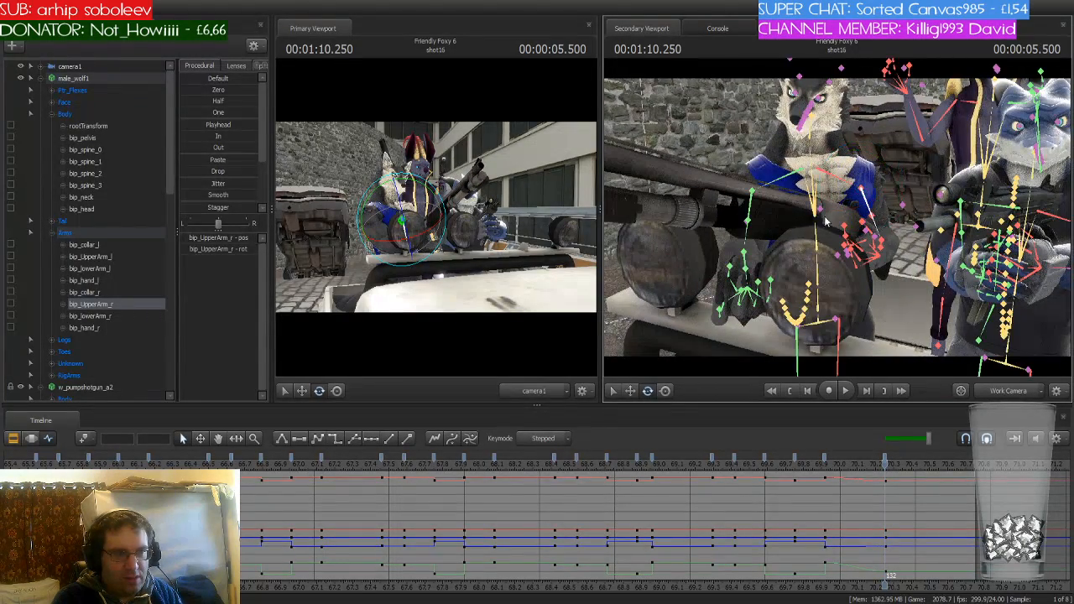
{"action": "left_click", "coordinate": [744, 264], "text": "ctrl"}
{"action": "left_click_drag", "start_coordinate": [746, 240], "coordinate": [785, 239]}
{"action": "key", "text": "a"}
{"action": "key", "text": "w"}
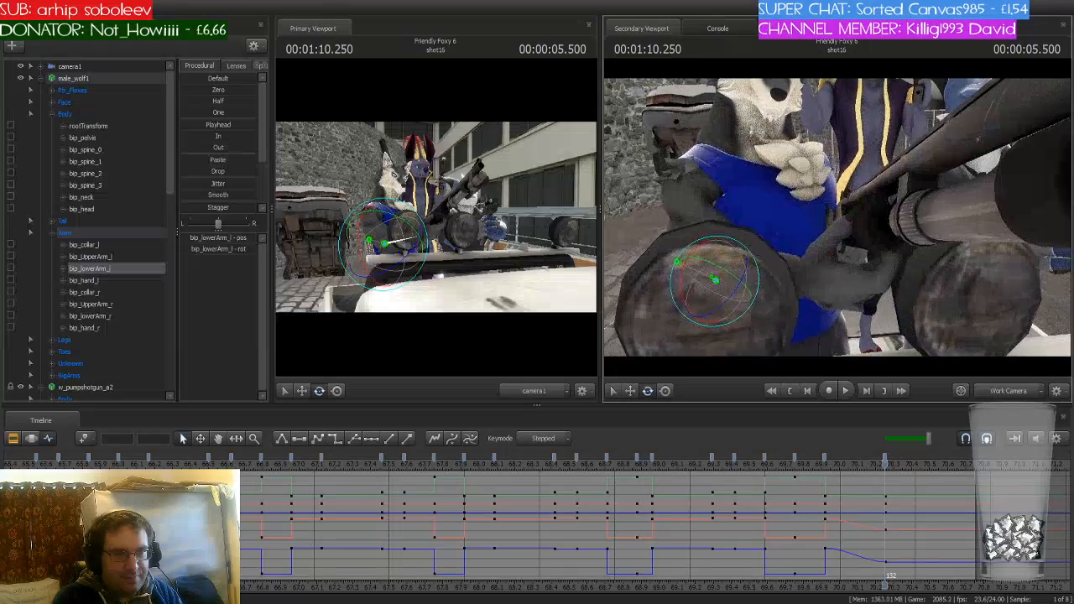
Rotate bip_hand_r at 00:01:10.250 to adjust the angle of the raised shotgun
{"action": "key", "text": "w"}
{"action": "left_click_drag", "start_coordinate": [839, 260], "coordinate": [846, 235]}
{"action": "key", "text": "w"}
{"action": "key", "text": "ctrl"}
{"action": "left_click", "coordinate": [850, 254], "text": "ctrl"}
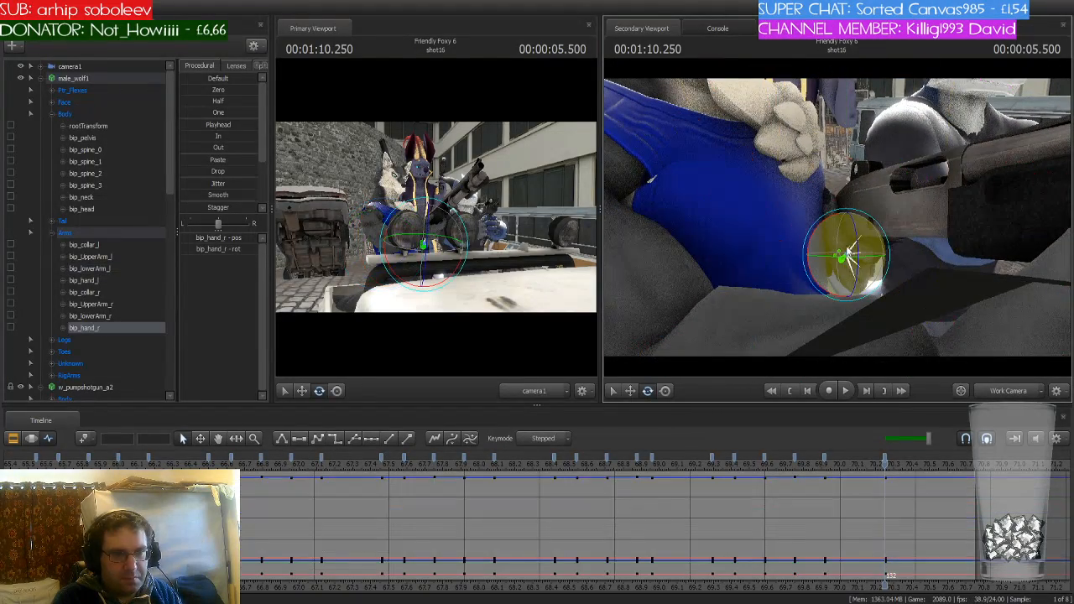
{"action": "key", "text": "s"}
{"action": "left_click_drag", "start_coordinate": [801, 243], "coordinate": [789, 227]}
Rotate bip_collar_l and bip_UpperArm_l at 00:01:10.250 to reposition the wolf's left shoulder and arm toward the shotgun
{"action": "key", "text": "ctrl"}
{"action": "left_click", "coordinate": [780, 185], "text": "ctrl"}
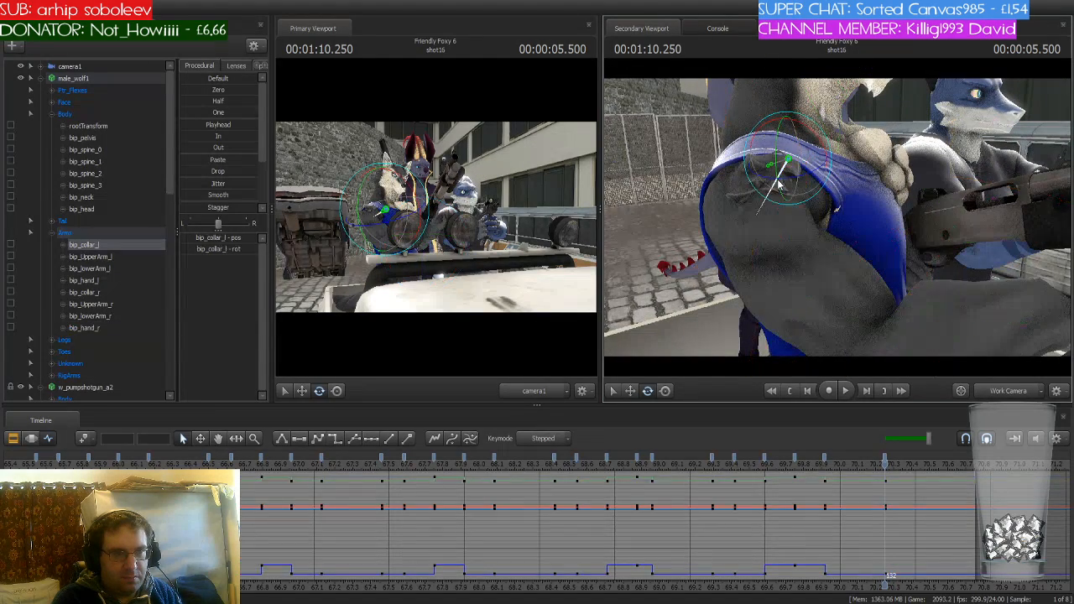
{"action": "left_click_drag", "start_coordinate": [788, 168], "coordinate": [784, 173]}
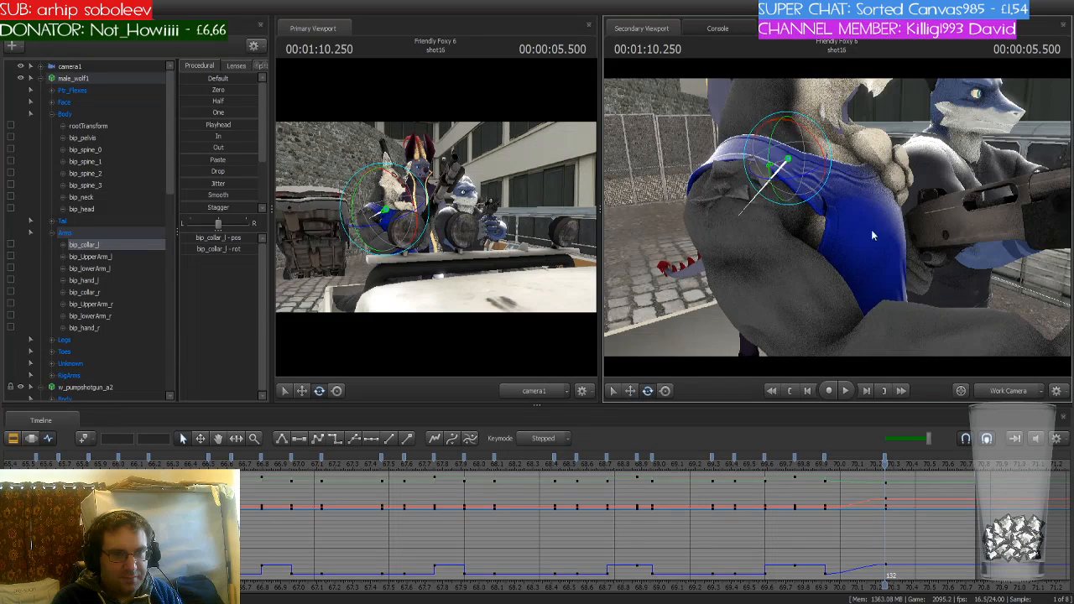
{"action": "key", "text": "w"}
{"action": "left_click_drag", "start_coordinate": [873, 232], "coordinate": [831, 215]}
{"action": "key", "text": "ctrl"}
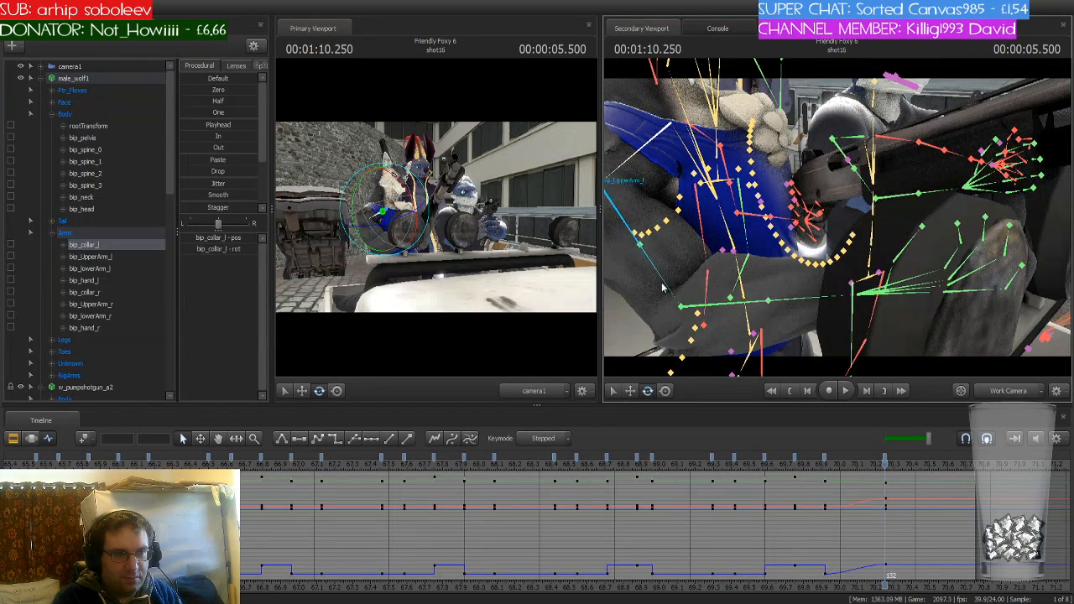
{"action": "left_click", "coordinate": [648, 228], "text": "ctrl"}
{"action": "left_click_drag", "start_coordinate": [616, 186], "coordinate": [613, 190]}
Rotate bip_lowerArm_l so that the wolf's left hand reaches the shotgun's pump grip at 00:01:10.250
{"action": "key", "text": "ctrl"}
{"action": "left_click", "coordinate": [726, 328], "text": "ctrl"}
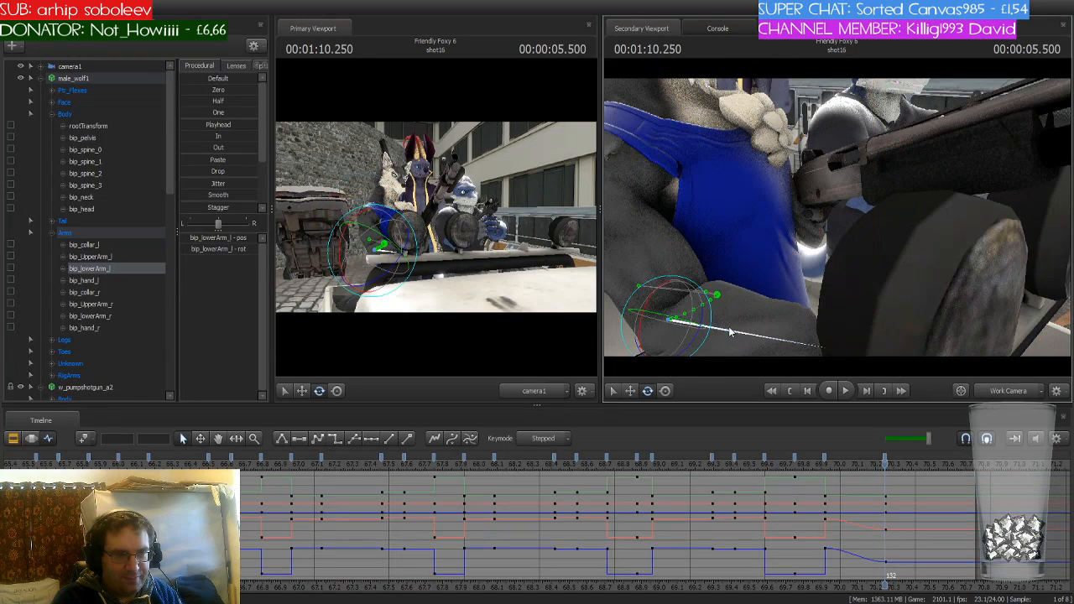
{"action": "left_click_drag", "start_coordinate": [684, 326], "coordinate": [721, 307]}
{"action": "key", "text": "ctrl"}
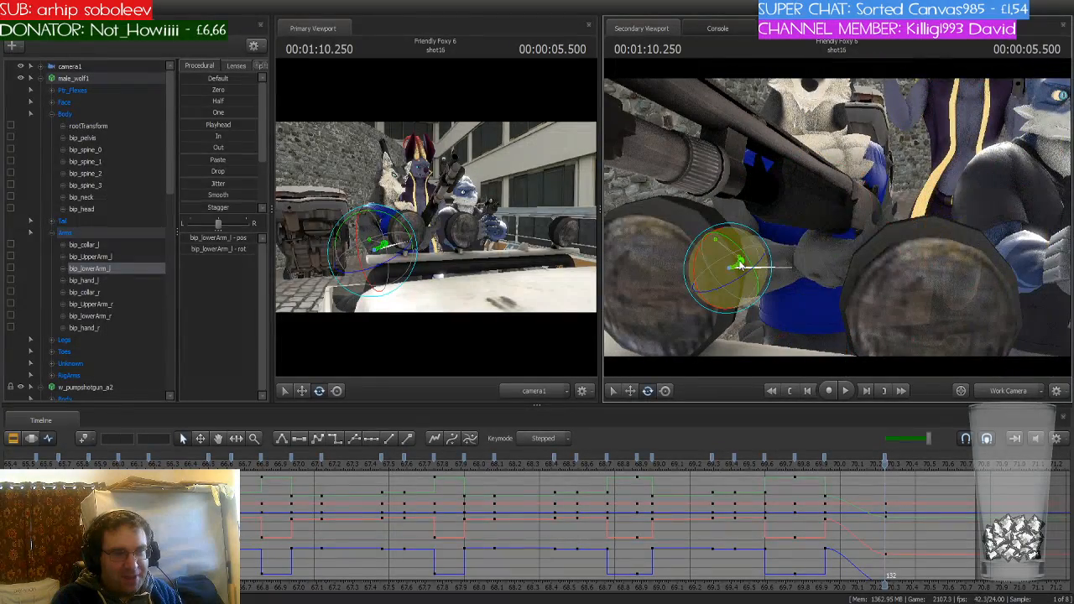
{"action": "left_click_drag", "start_coordinate": [715, 260], "coordinate": [724, 265]}
{"action": "left_click_drag", "start_coordinate": [914, 229], "coordinate": [914, 265]}
Fine-tune bip_hand_r so the shotgun meets the left hand, and set its keyframe at frame 124 to stepped tangents
{"action": "key", "text": "ctrl"}
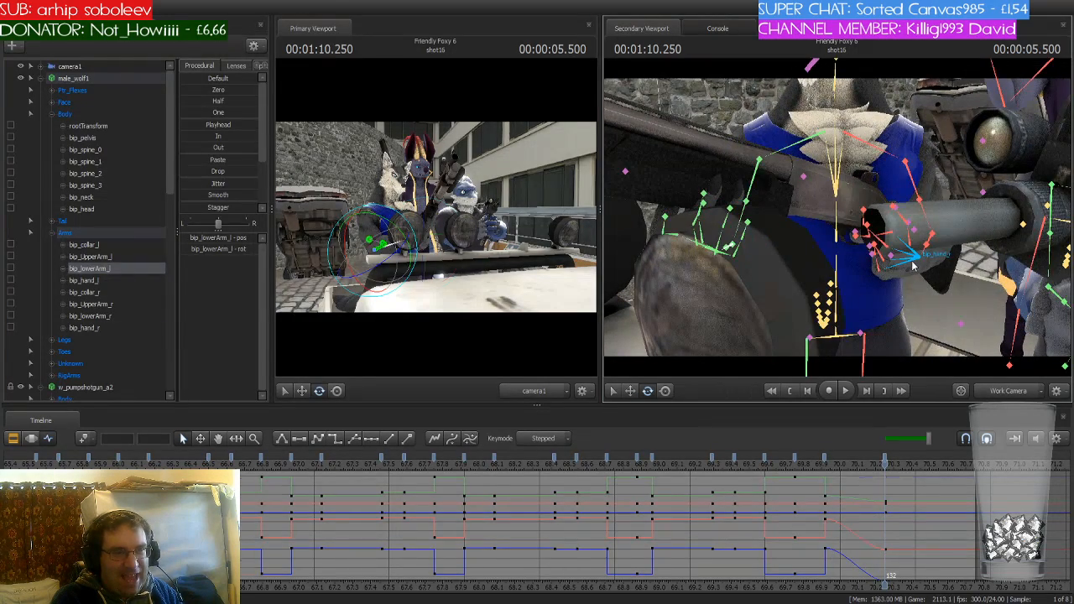
{"action": "left_click", "coordinate": [914, 266], "text": "ctrl"}
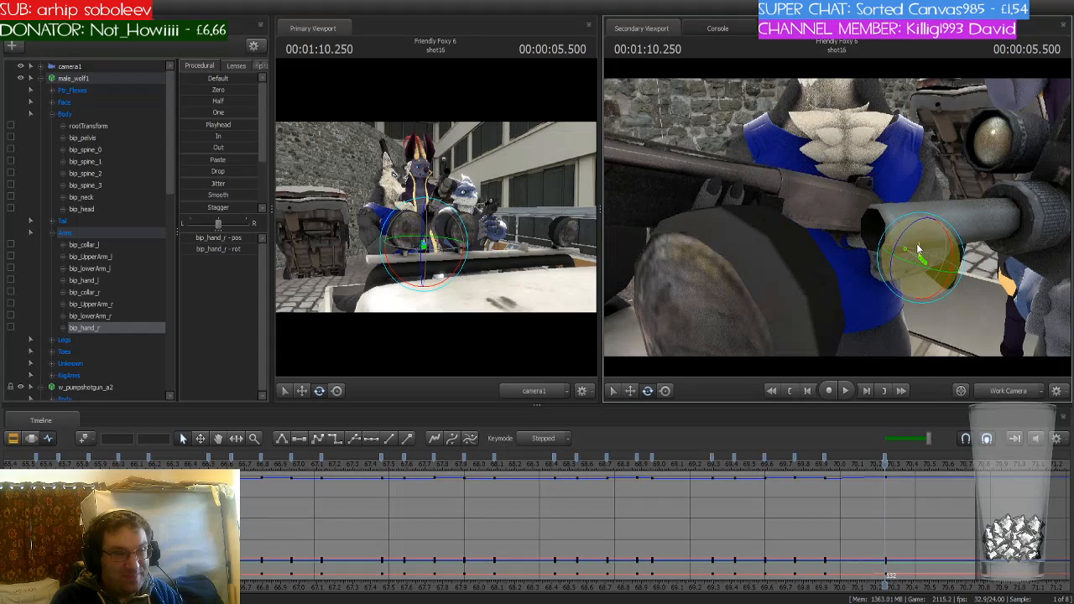
{"action": "left_click_drag", "start_coordinate": [927, 256], "coordinate": [935, 262]}
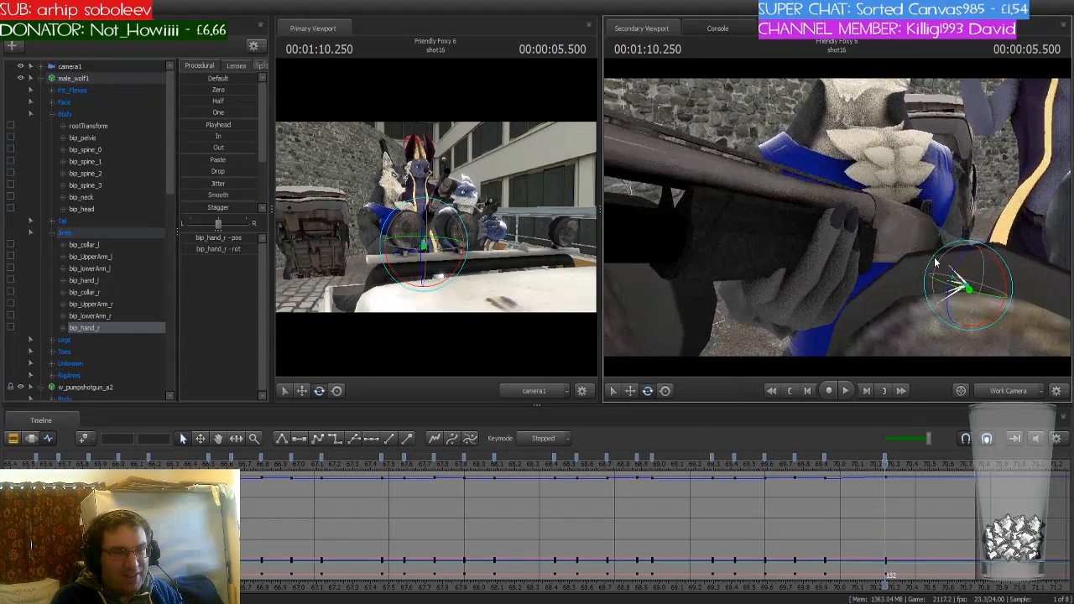
{"action": "left_click_drag", "start_coordinate": [957, 301], "coordinate": [964, 317]}
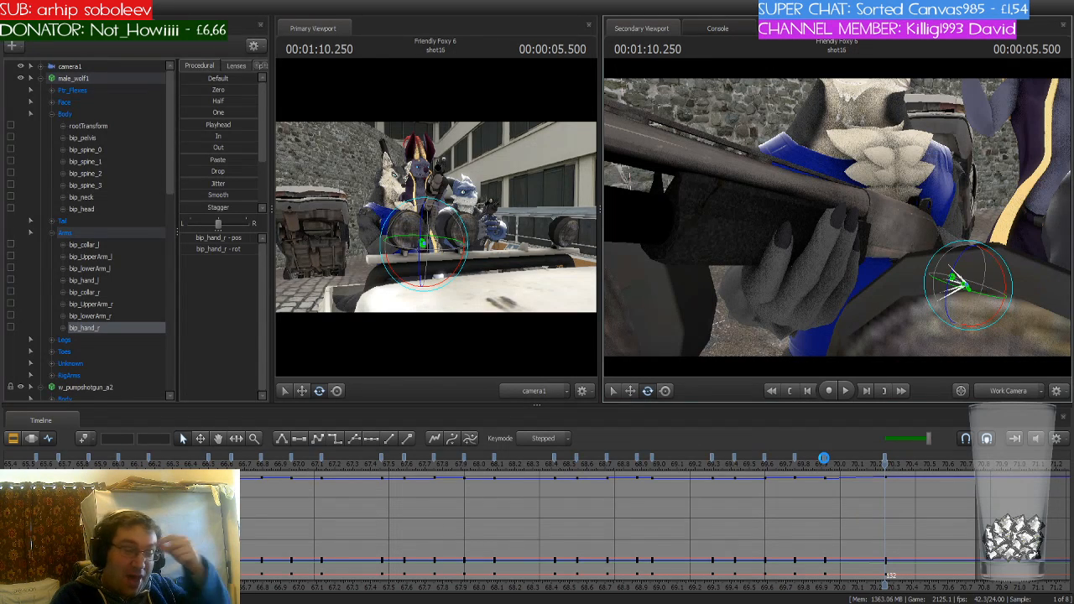
{"action": "left_click", "coordinate": [824, 460]}
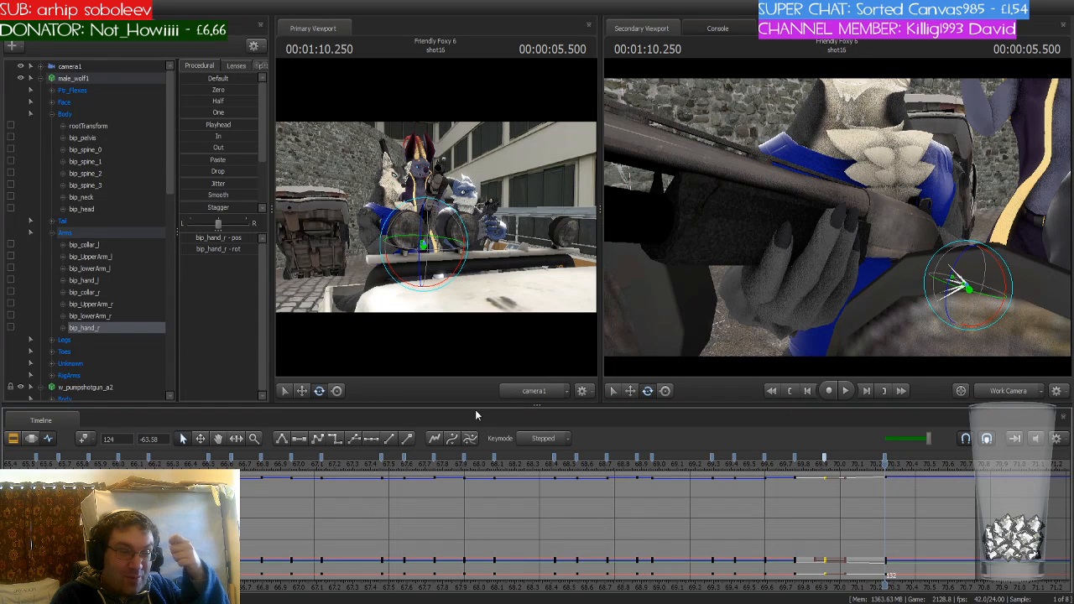
{"action": "left_click", "coordinate": [333, 443]}
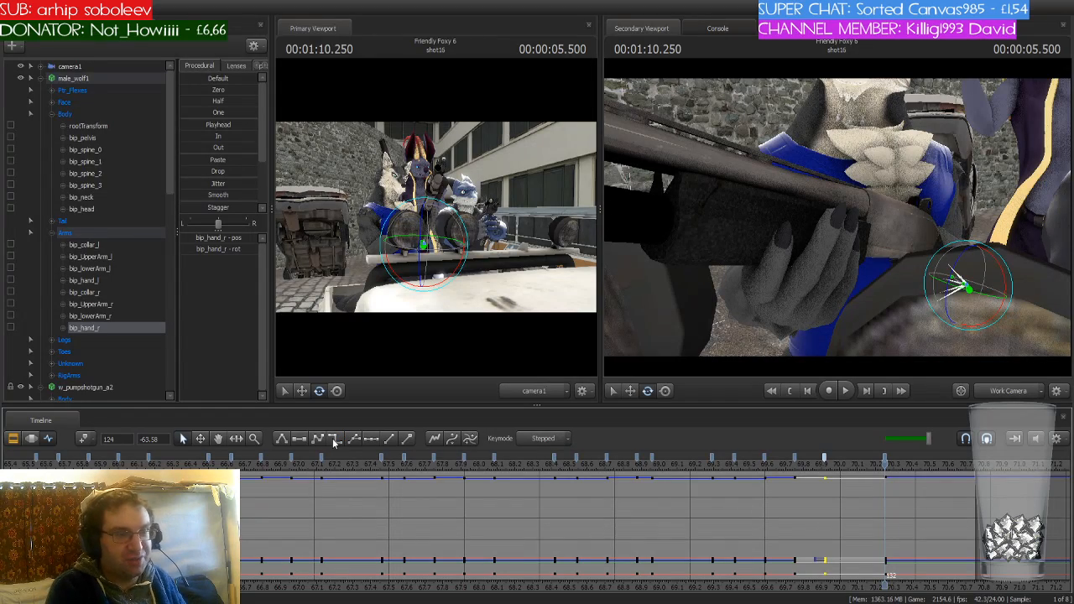
Turn the wolf's bip_head to the side at 00:01:10.250, and select its keyframe at frame 124
{"action": "left_click_drag", "start_coordinate": [949, 273], "coordinate": [844, 221]}
{"action": "key", "text": "w"}
{"action": "left_click", "coordinate": [838, 221]}
{"action": "left_click", "coordinate": [833, 221]}
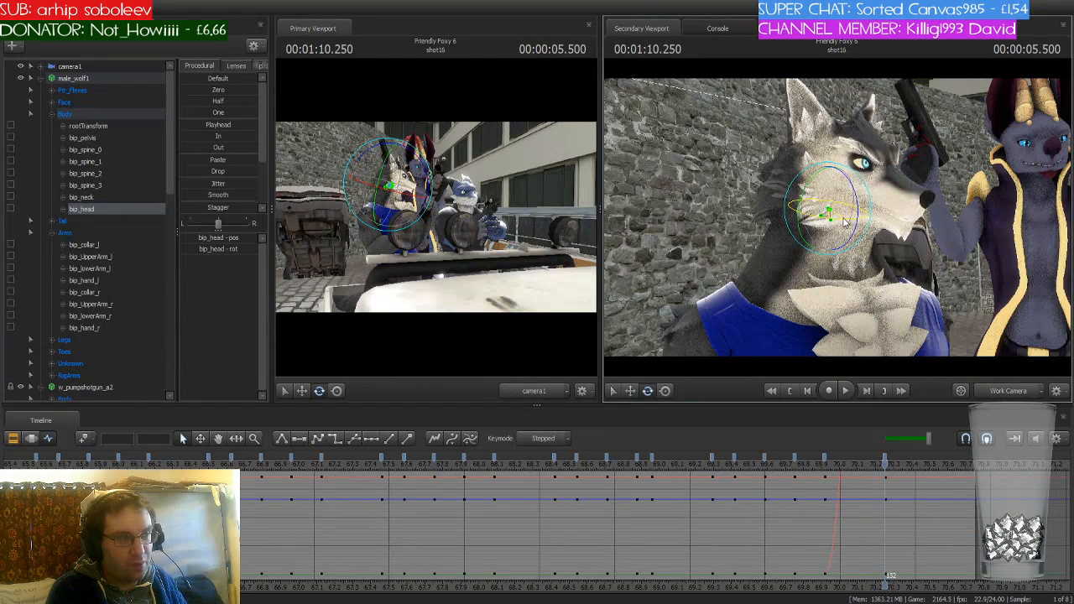
{"action": "left_click", "coordinate": [825, 459]}
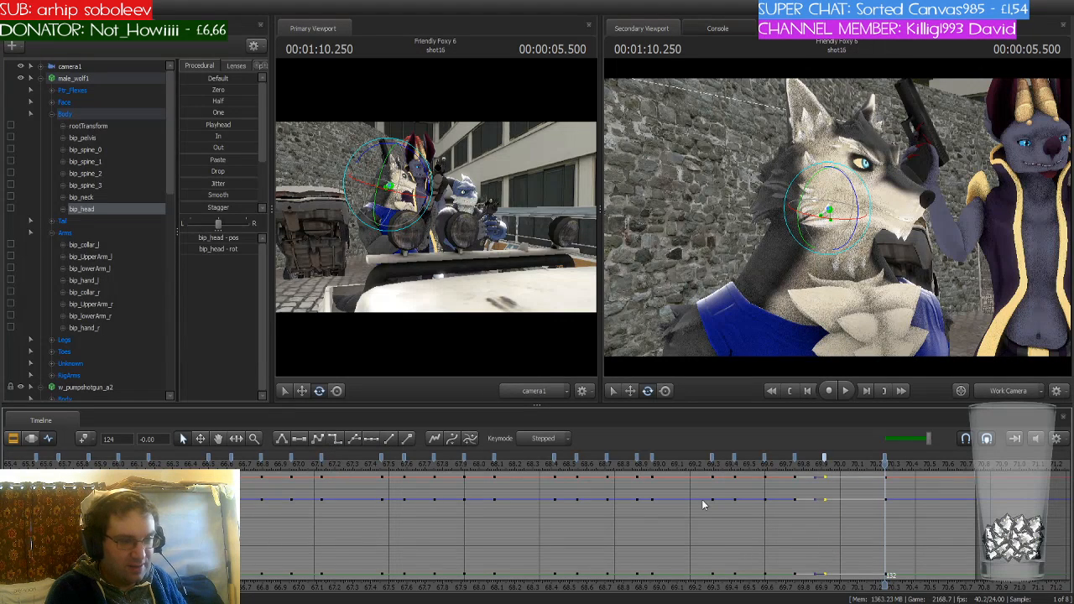
Add a keyframe for bip_head and for all of male_wolf1 at 00:01:10.708, near the end of shot16
{"action": "scroll", "coordinate": [866, 532], "scroll_direction": "down", "scroll_amount": 1}
{"action": "scroll", "coordinate": [866, 532], "scroll_direction": "down", "scroll_amount": 1}
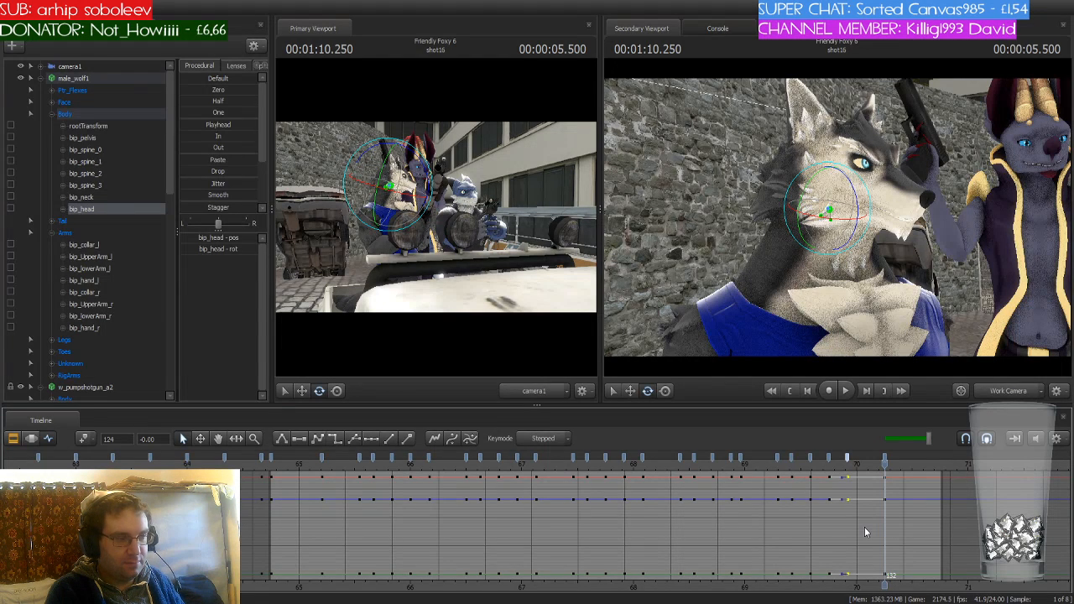
{"action": "scroll", "coordinate": [866, 532], "scroll_direction": "down", "scroll_amount": 2}
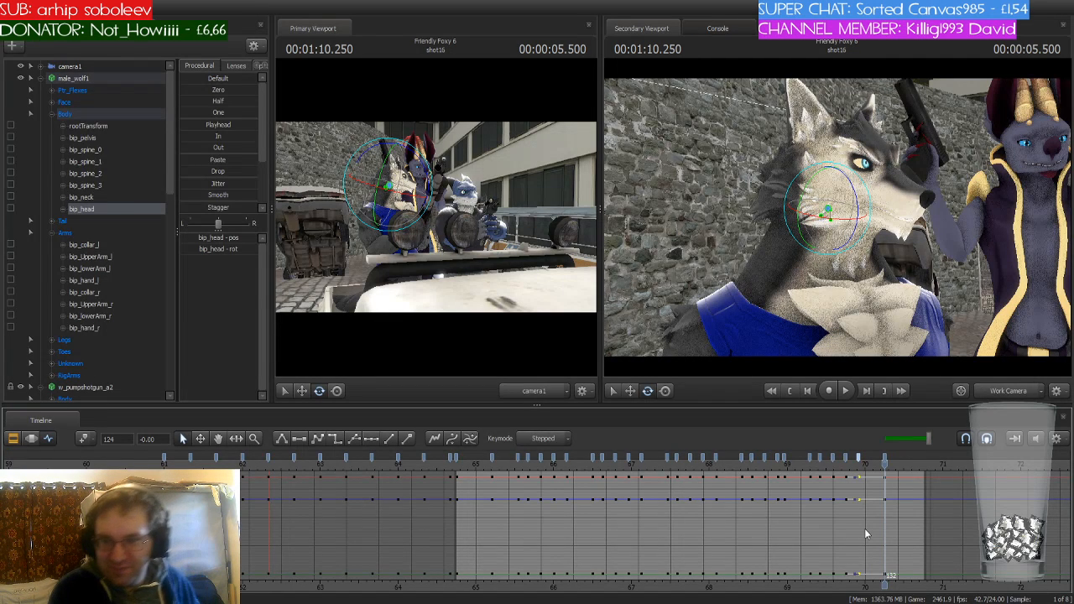
{"action": "scroll", "coordinate": [864, 528], "scroll_direction": "up", "scroll_amount": 1}
{"action": "scroll", "coordinate": [864, 527], "scroll_direction": "up", "scroll_amount": 1}
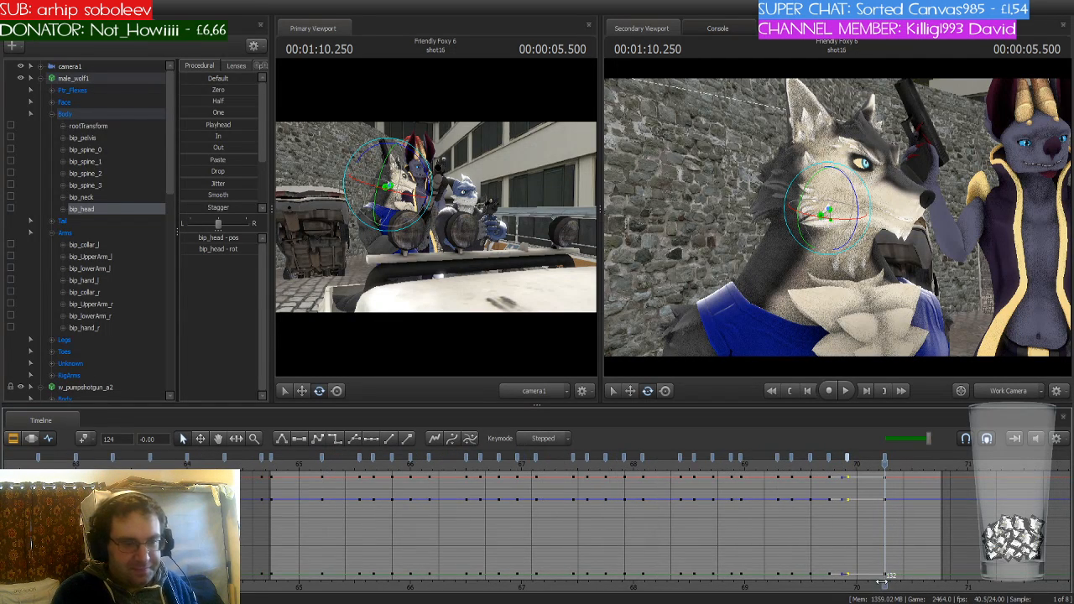
{"action": "middle_click_drag", "start_coordinate": [887, 580], "coordinate": [737, 478]}
{"action": "left_click_drag", "start_coordinate": [738, 464], "coordinate": [788, 466]}
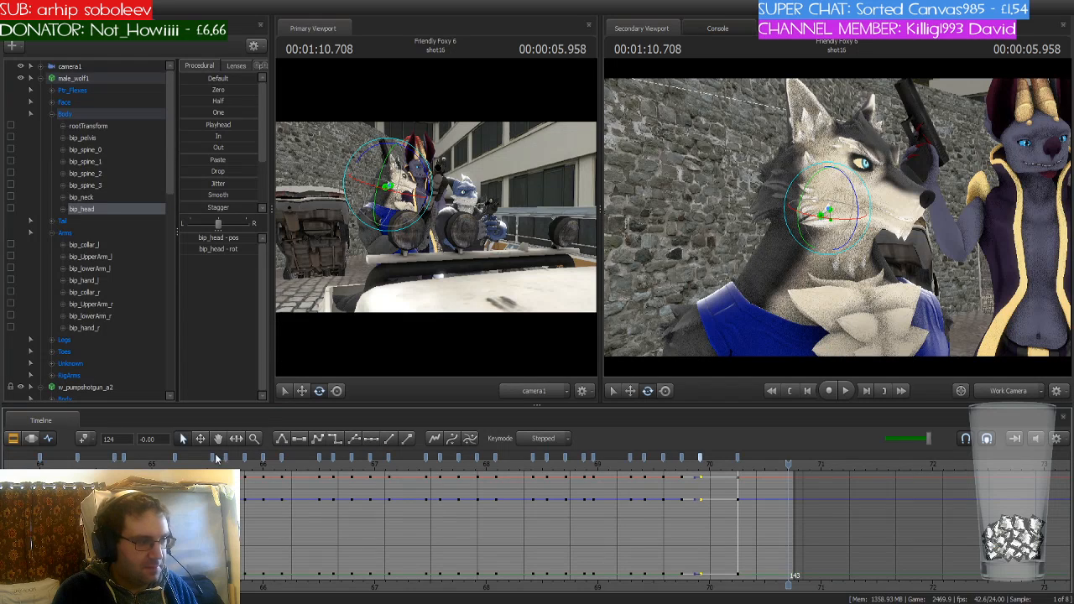
{"action": "left_click", "coordinate": [83, 439]}
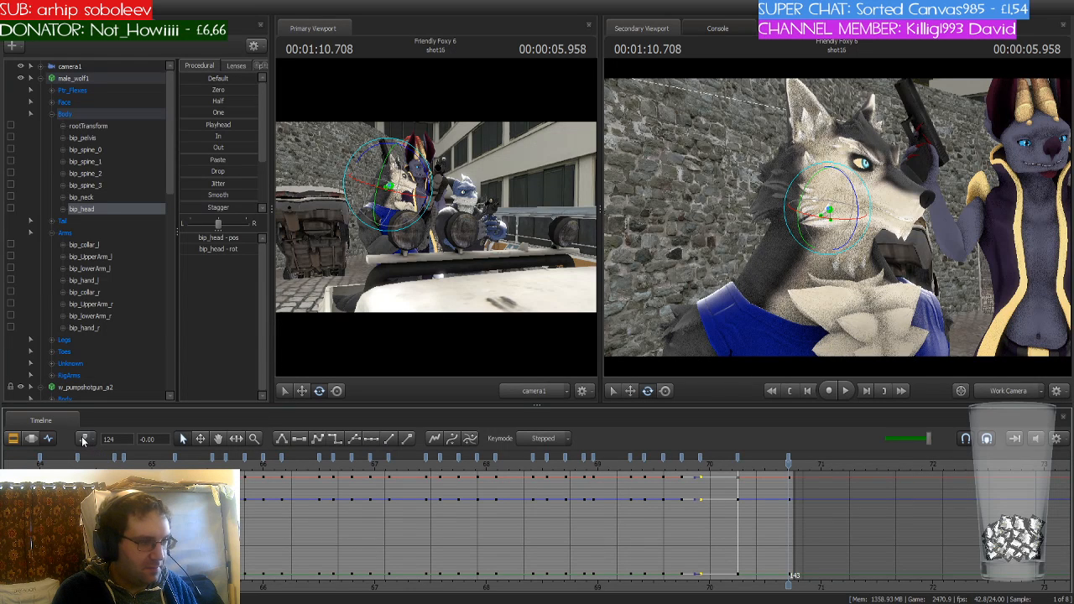
{"action": "left_click", "coordinate": [89, 79]}
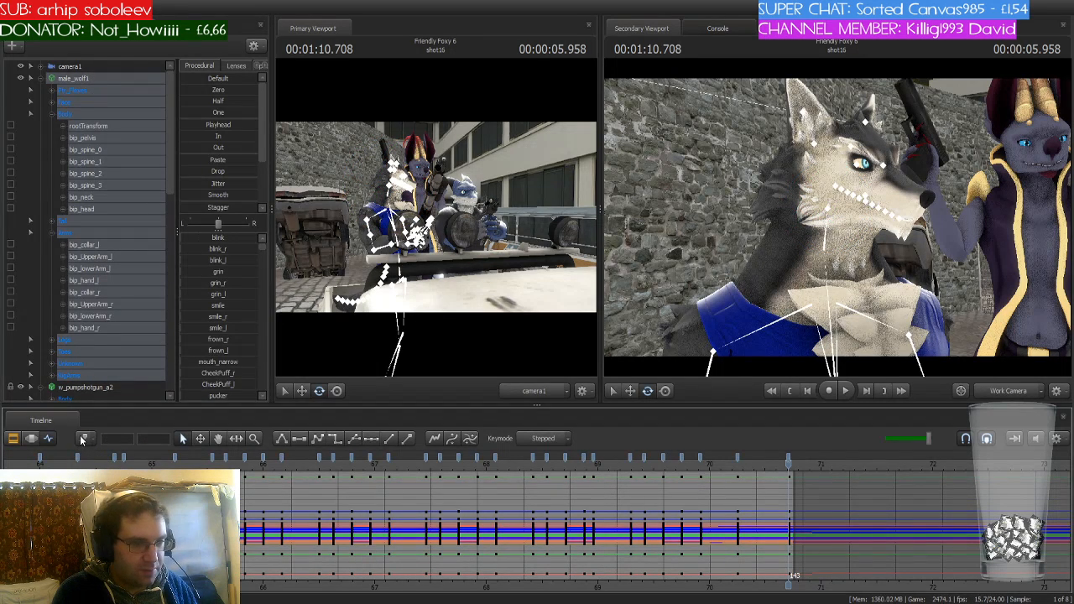
Review the wolf's pose in the scene and its keyframes across the whole timeline
{"action": "scroll", "coordinate": [562, 549], "scroll_direction": "down", "scroll_amount": 2}
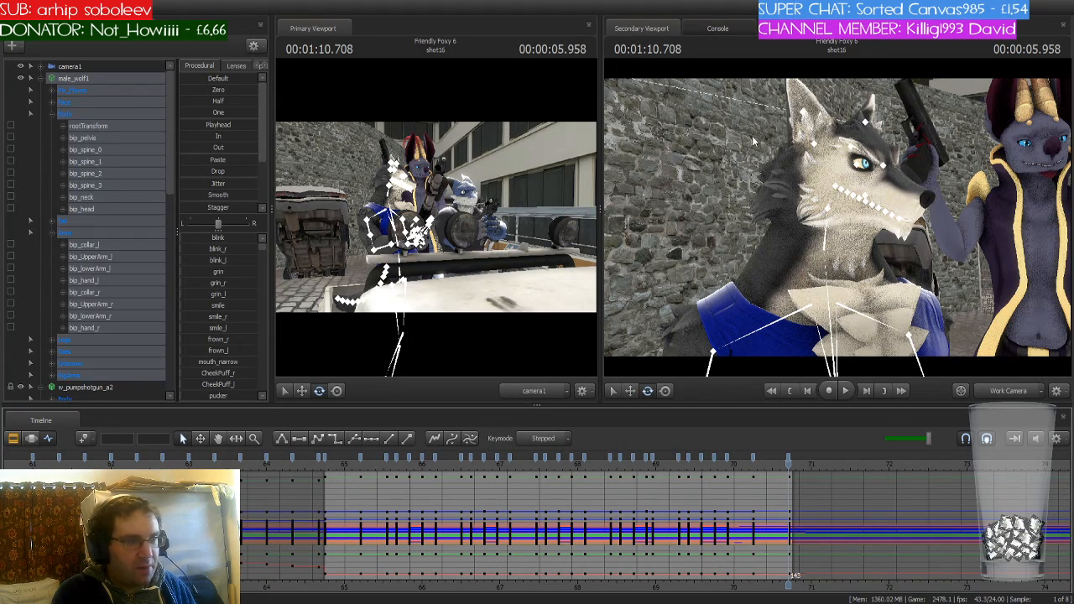
{"action": "left_click_drag", "start_coordinate": [974, 250], "coordinate": [840, 221]}
{"action": "key", "text": "s"}
{"action": "key", "text": "w"}
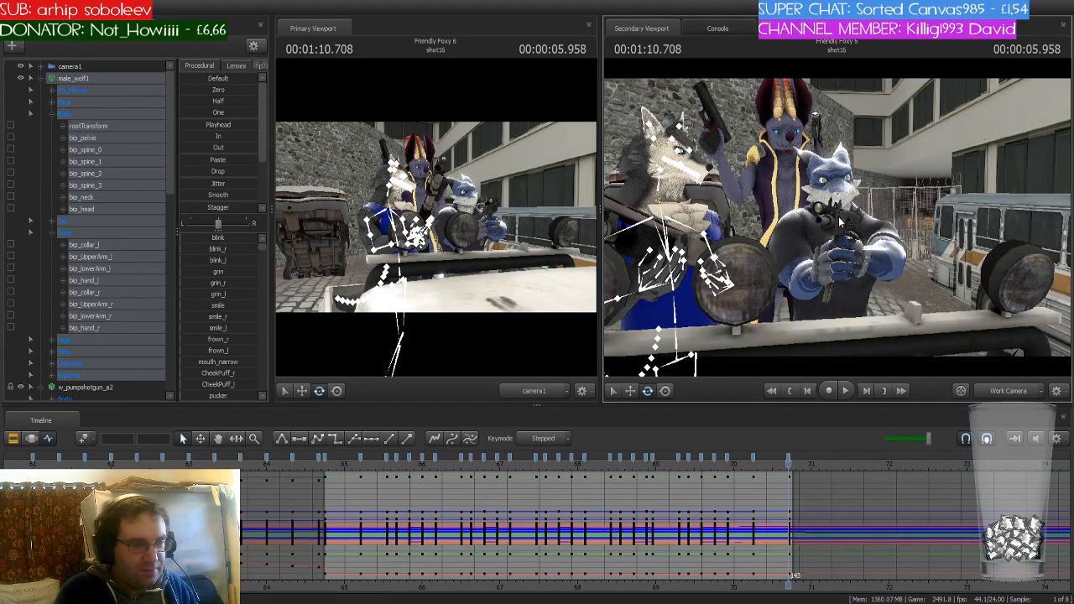
{"action": "scroll", "coordinate": [675, 487], "scroll_direction": "down", "scroll_amount": 3}
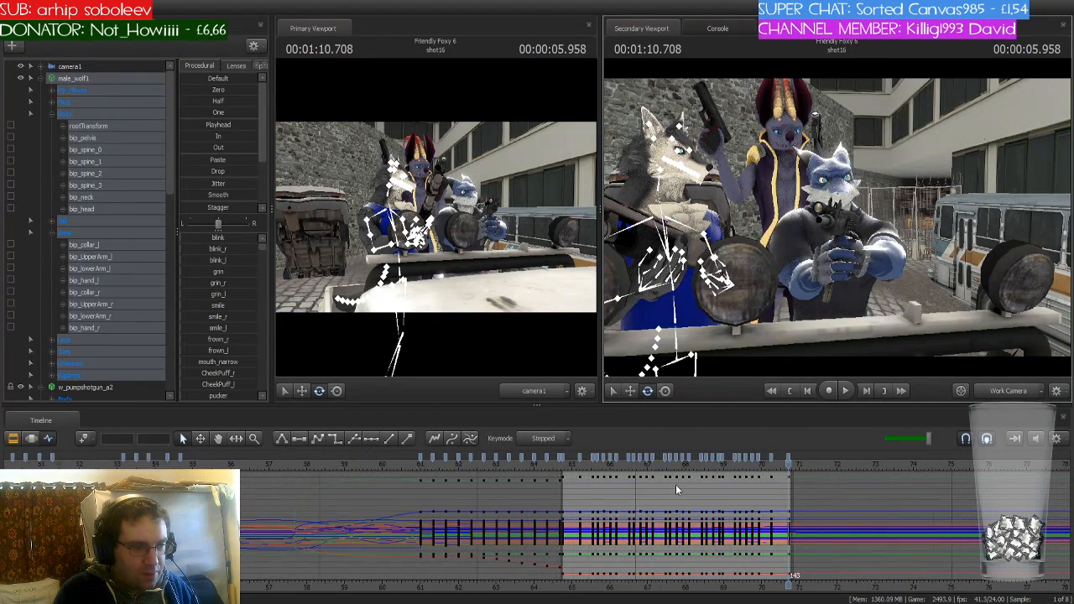
{"action": "scroll", "coordinate": [675, 484], "scroll_direction": "down", "scroll_amount": 1}
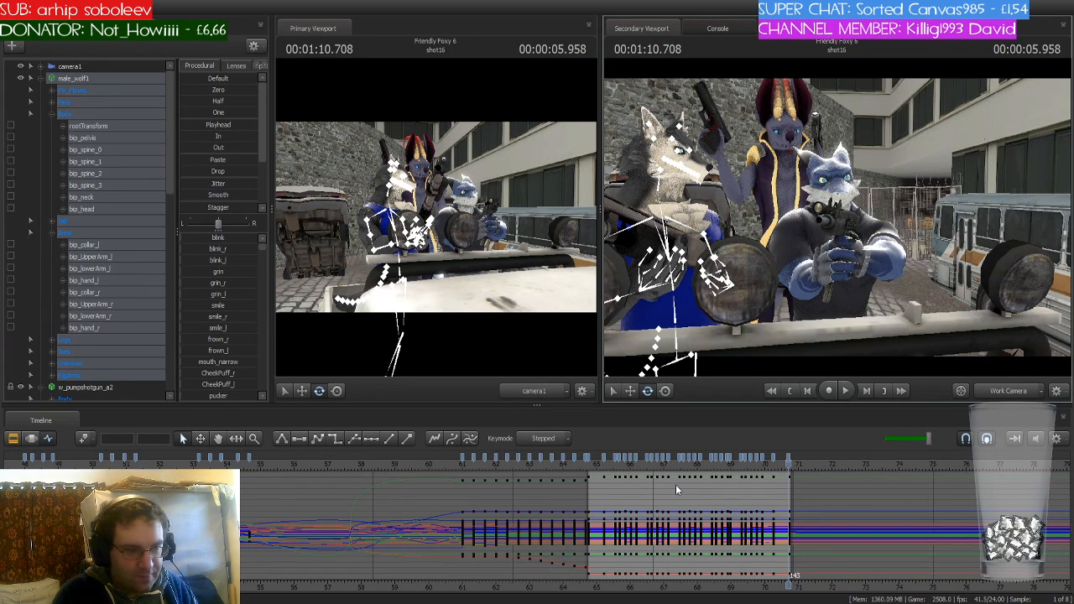
{"action": "scroll", "coordinate": [676, 486], "scroll_direction": "down", "scroll_amount": 3}
{"action": "scroll", "coordinate": [676, 484], "scroll_direction": "up", "scroll_amount": 2}
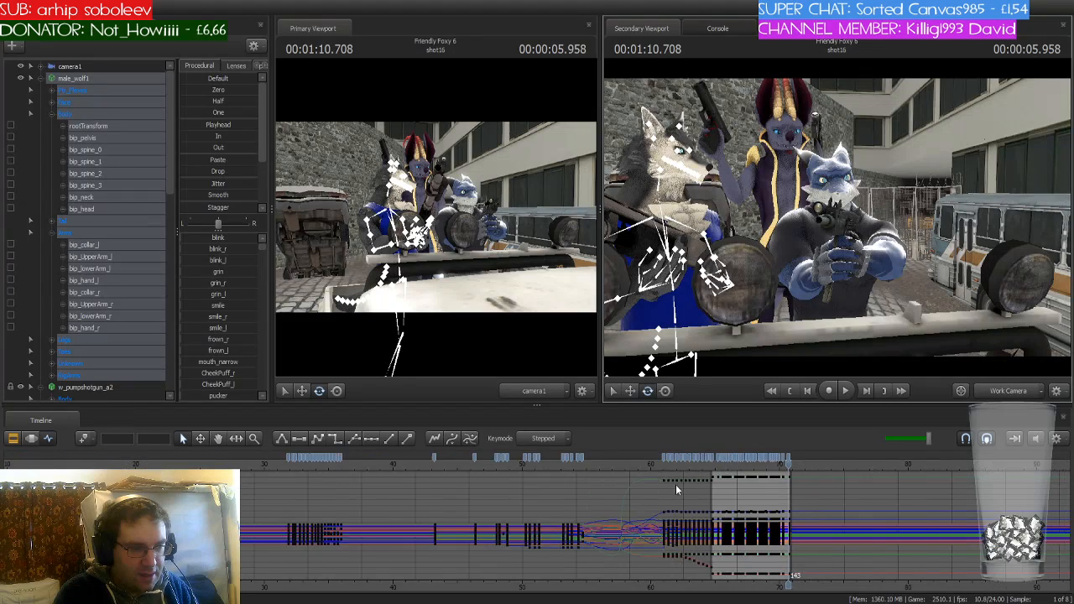
Move the playhead to 00:01:09.916 and select male_wolf1's keyframe there
{"action": "scroll", "coordinate": [675, 484], "scroll_direction": "up", "scroll_amount": 3}
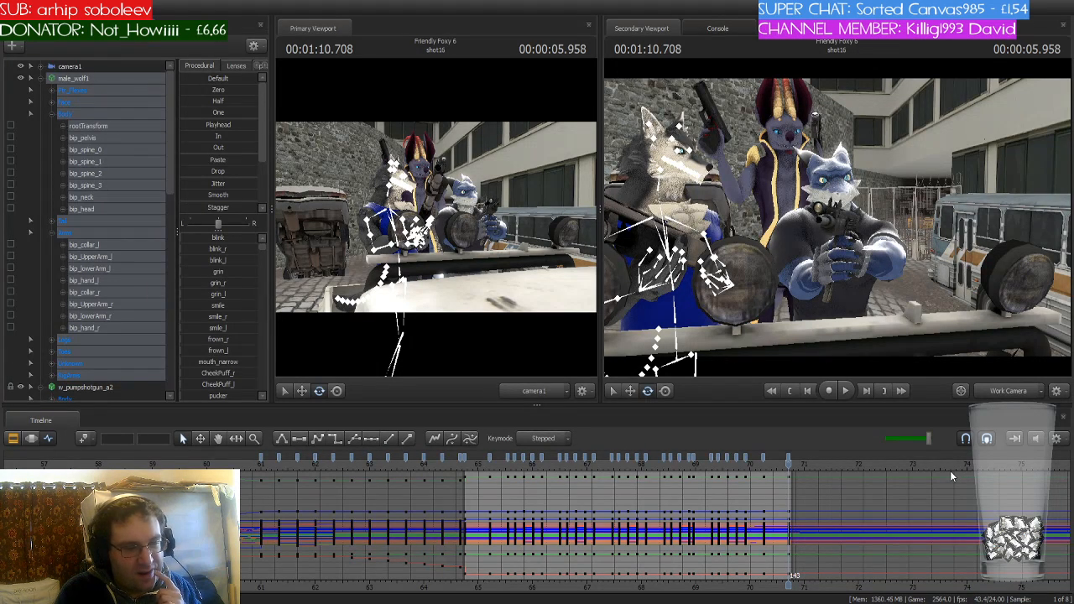
{"action": "scroll", "coordinate": [734, 534], "scroll_direction": "up", "scroll_amount": 3}
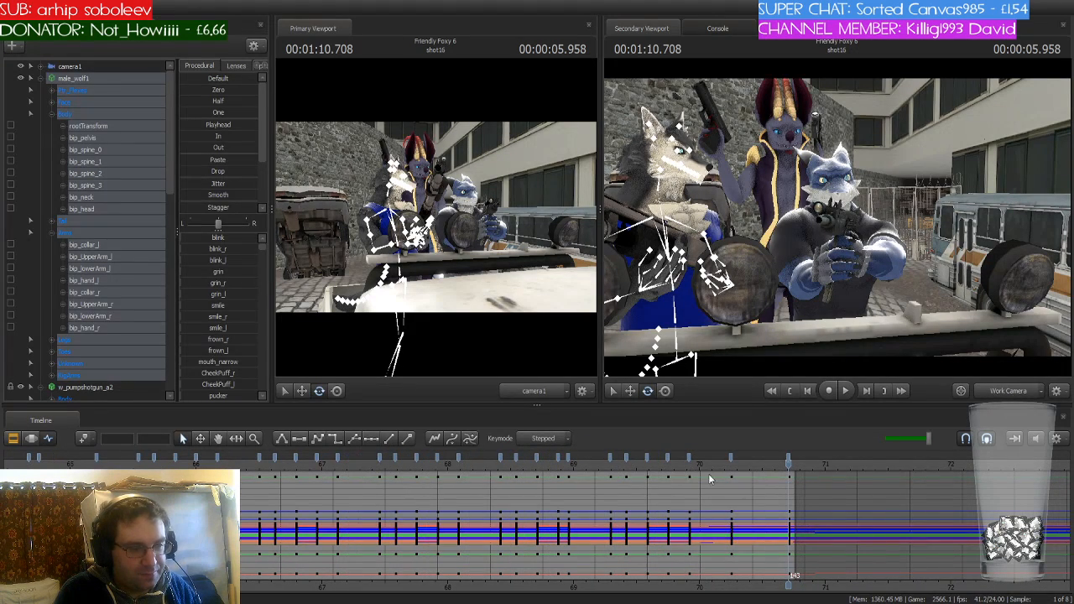
{"action": "mouse_move", "coordinate": [693, 473]}
{"action": "left_mouse_down"}
{"action": "mouse_move", "coordinate": [773, 467]}
{"action": "mouse_move", "coordinate": [689, 464]}
{"action": "left_mouse_up"}
{"action": "left_click", "coordinate": [690, 461]}
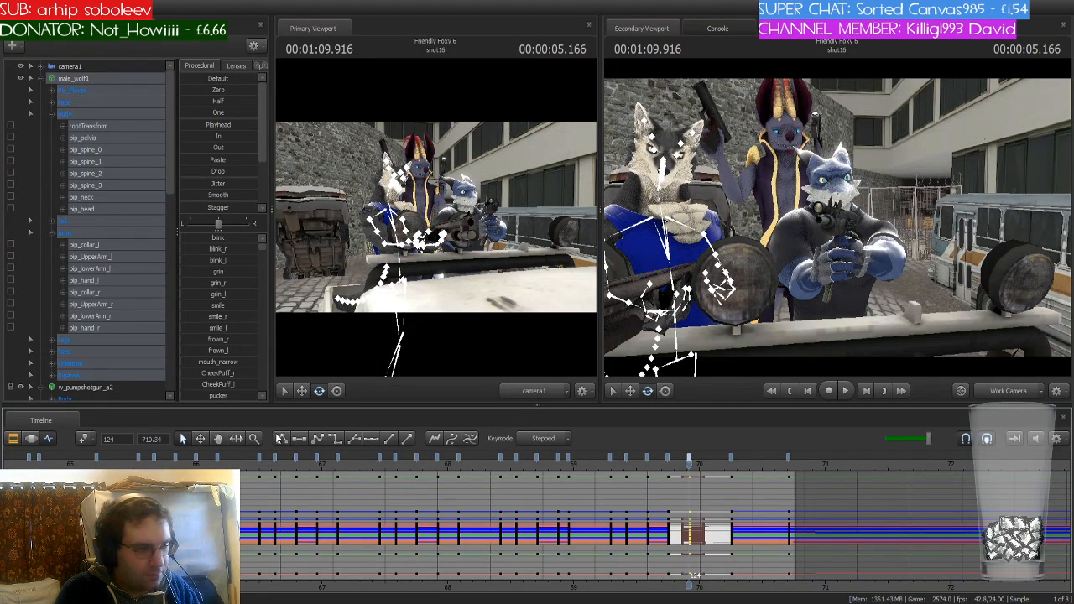
Apply stepped tangents to male_wolf1's selected keyframe at frame 124 and play back the shot
{"action": "left_click", "coordinate": [333, 439]}
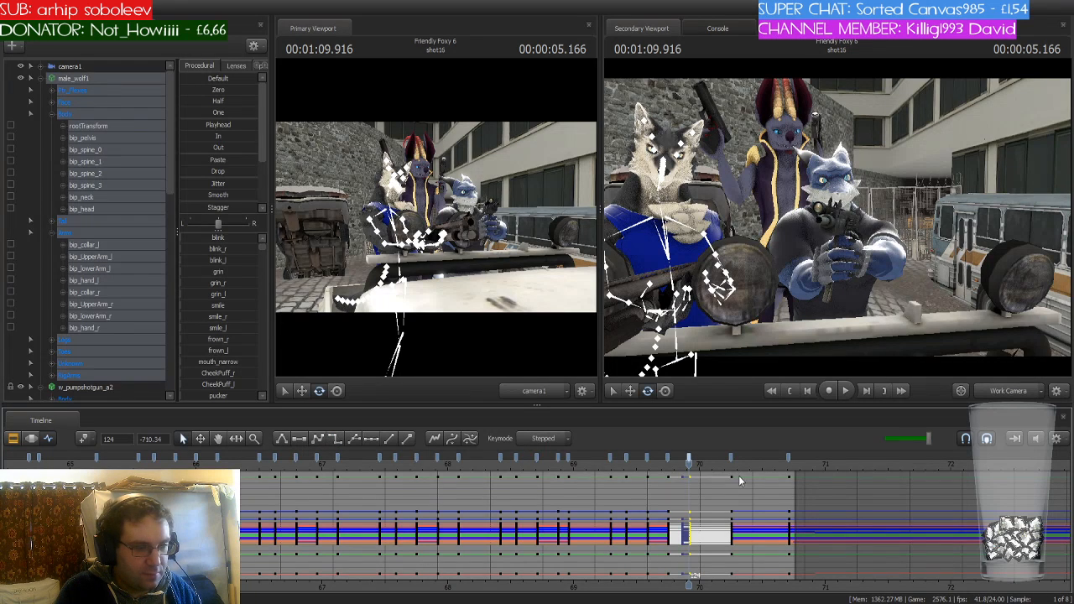
{"action": "scroll", "coordinate": [730, 476], "scroll_direction": "down", "scroll_amount": 3}
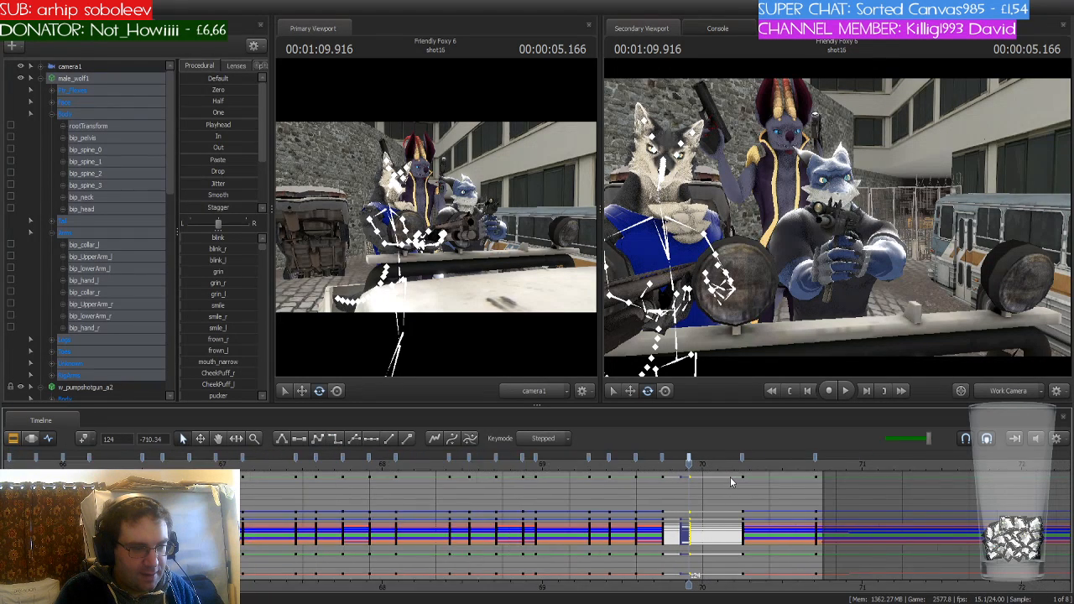
{"action": "scroll", "coordinate": [731, 477], "scroll_direction": "down", "scroll_amount": 1}
{"action": "scroll", "coordinate": [668, 482], "scroll_direction": "down", "scroll_amount": 2}
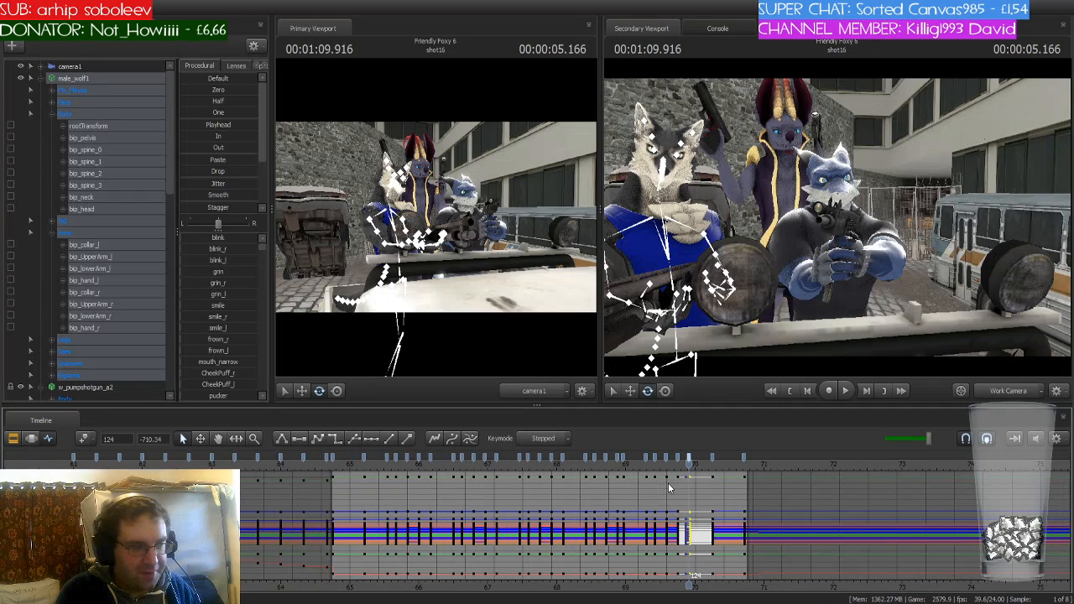
{"action": "key", "text": "space"}
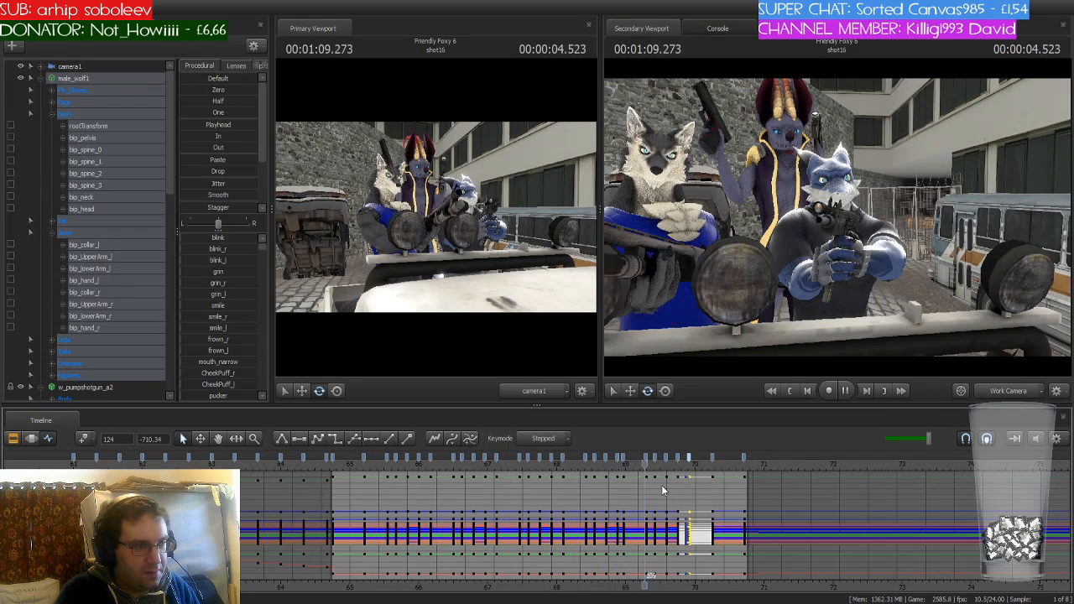
{"action": "key", "text": "space"}
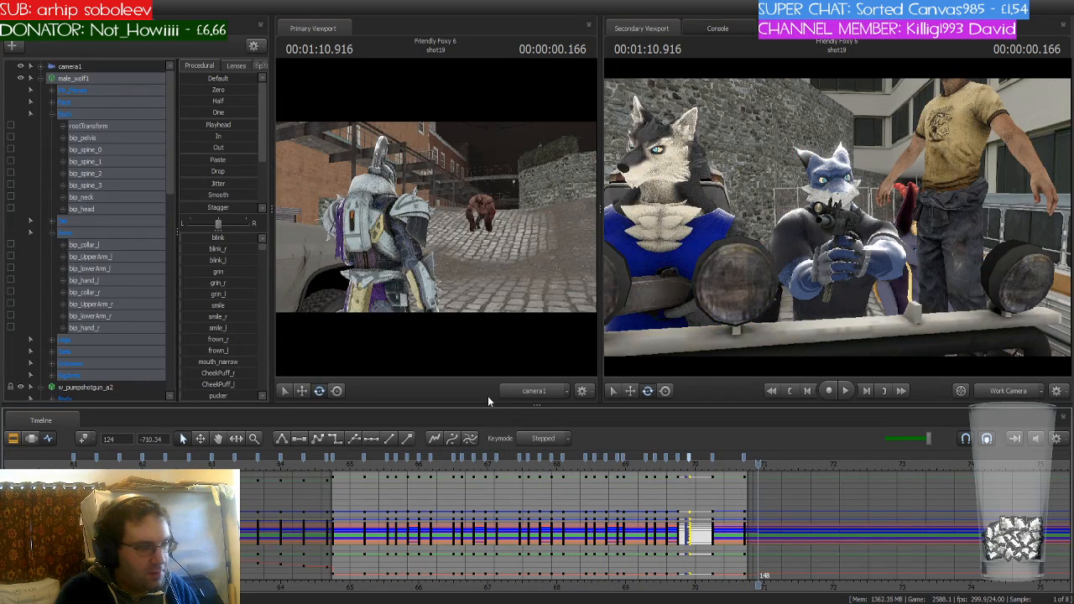
Select w_pumpshotgun_a2 and move its keyframe at frame 30 to frame 26
{"action": "left_click_drag", "start_coordinate": [759, 466], "coordinate": [401, 466]}
{"action": "scroll", "coordinate": [130, 303], "scroll_direction": "down", "scroll_amount": 2}
{"action": "left_click", "coordinate": [92, 316]}
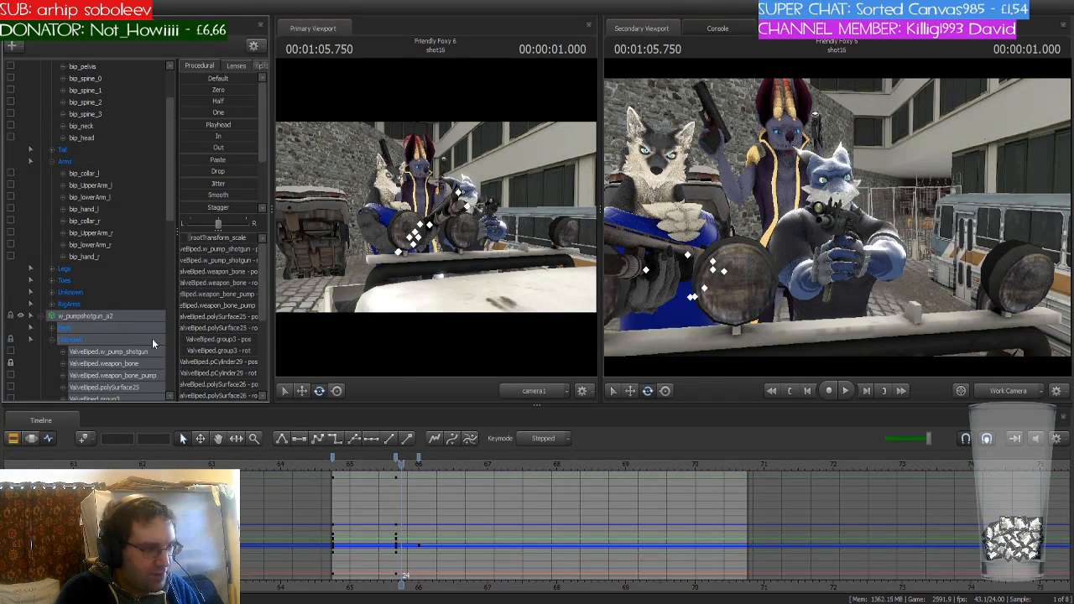
{"action": "scroll", "coordinate": [400, 465], "scroll_direction": "up", "scroll_amount": 3}
{"action": "left_click_drag", "start_coordinate": [400, 465], "coordinate": [447, 465]}
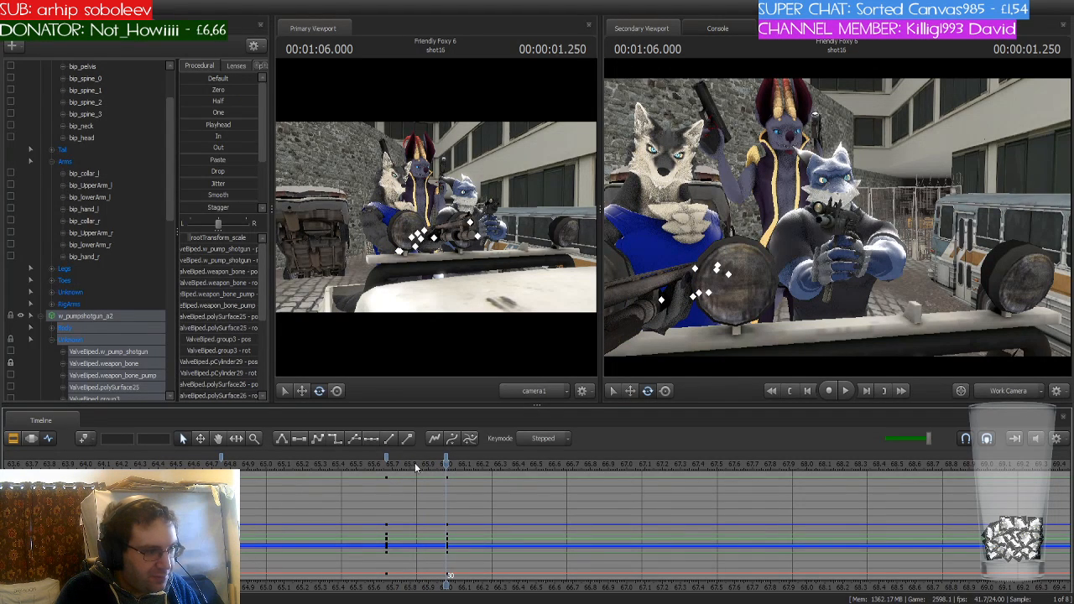
{"action": "left_click_drag", "start_coordinate": [445, 465], "coordinate": [417, 465]}
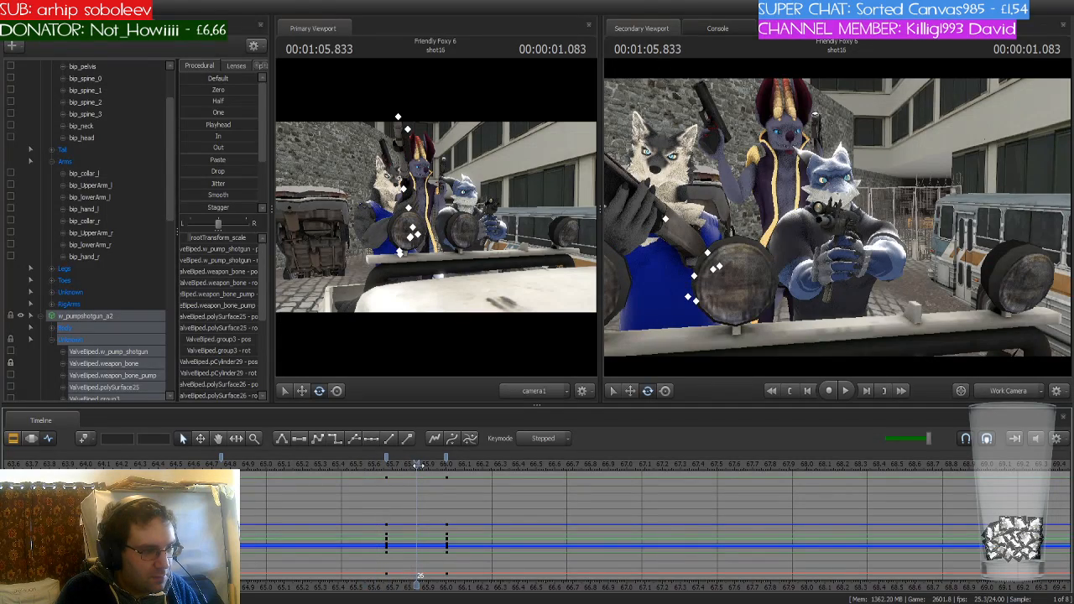
{"action": "left_click_drag", "start_coordinate": [837, 220], "coordinate": [747, 220]}
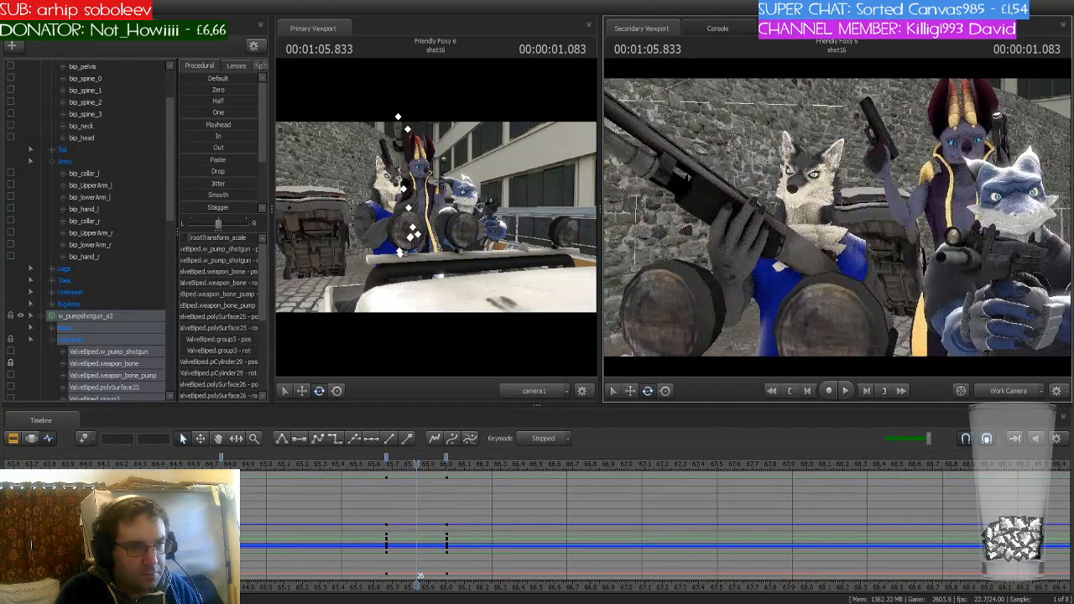
{"action": "mouse_move", "coordinate": [417, 465]}
{"action": "left_mouse_down"}
{"action": "mouse_move", "coordinate": [362, 465]}
{"action": "mouse_move", "coordinate": [429, 465]}
{"action": "mouse_move", "coordinate": [387, 467]}
{"action": "mouse_move", "coordinate": [416, 473]}
{"action": "mouse_move", "coordinate": [449, 462]}
{"action": "mouse_move", "coordinate": [418, 464]}
{"action": "left_mouse_up"}
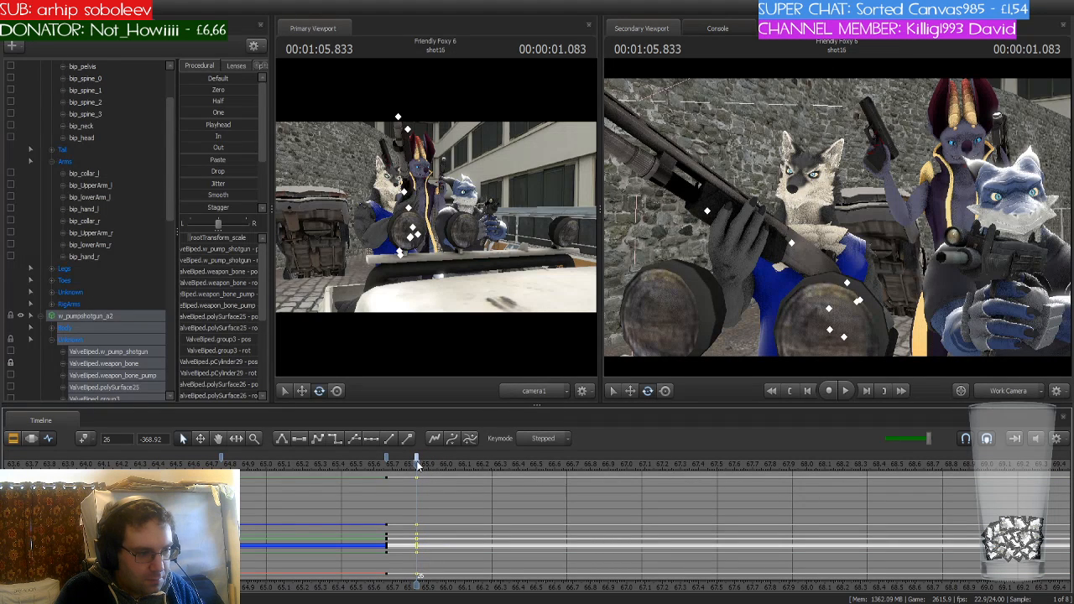
Copy the shotgun's keyframe at frame 22 to frame 30, and select its keyframes at frames 22, 26 and 30
{"action": "key", "text": "Right"}
{"action": "key", "text": "Right"}
{"action": "key", "text": "Right"}
{"action": "key", "text": "Right"}
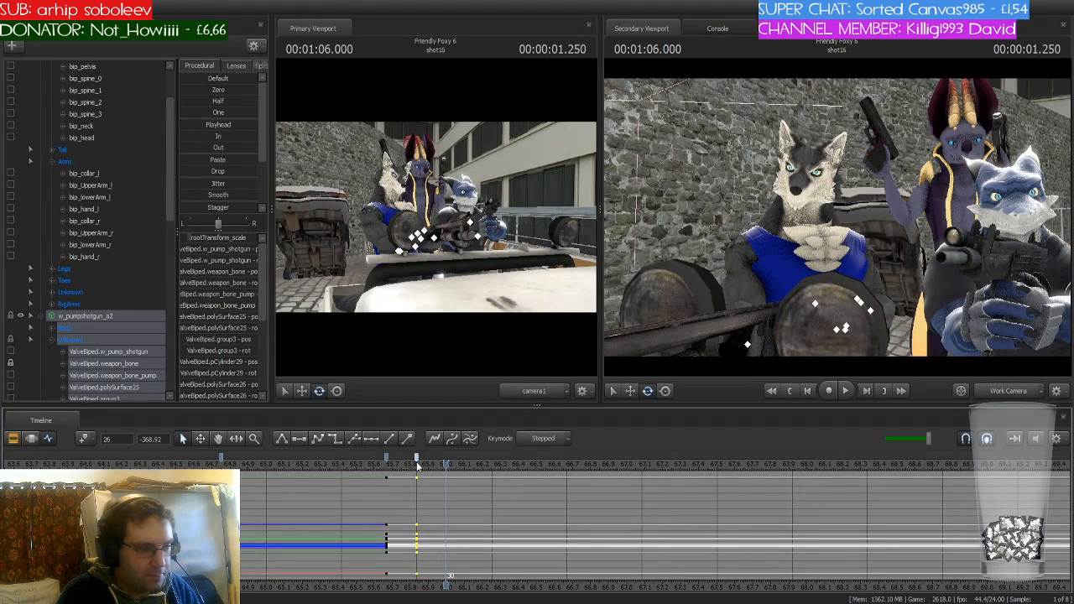
{"action": "left_click", "coordinate": [386, 456]}
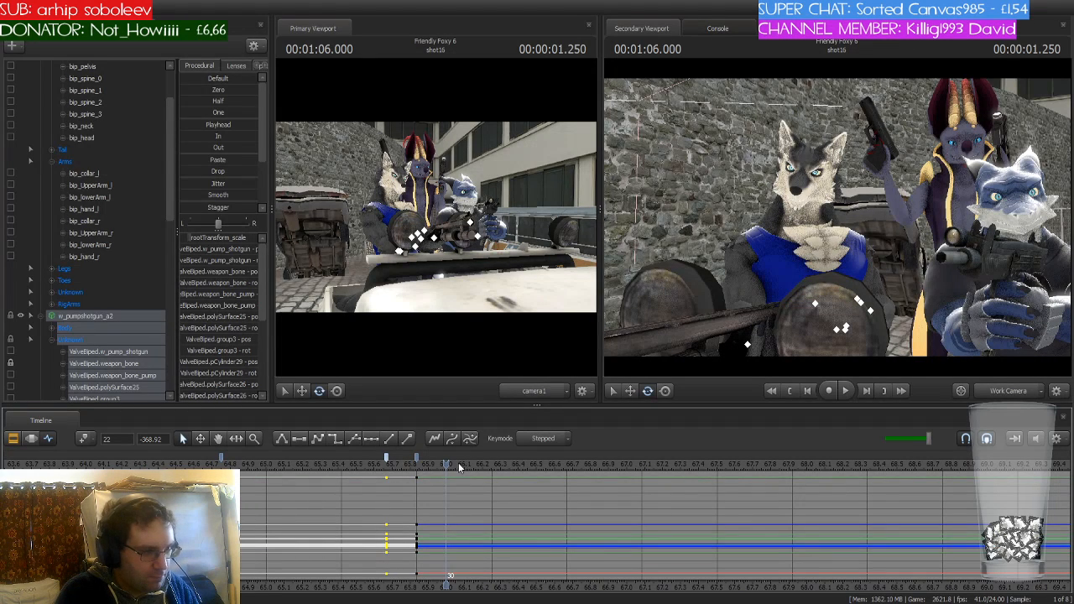
{"action": "key", "text": "ctrl+v"}
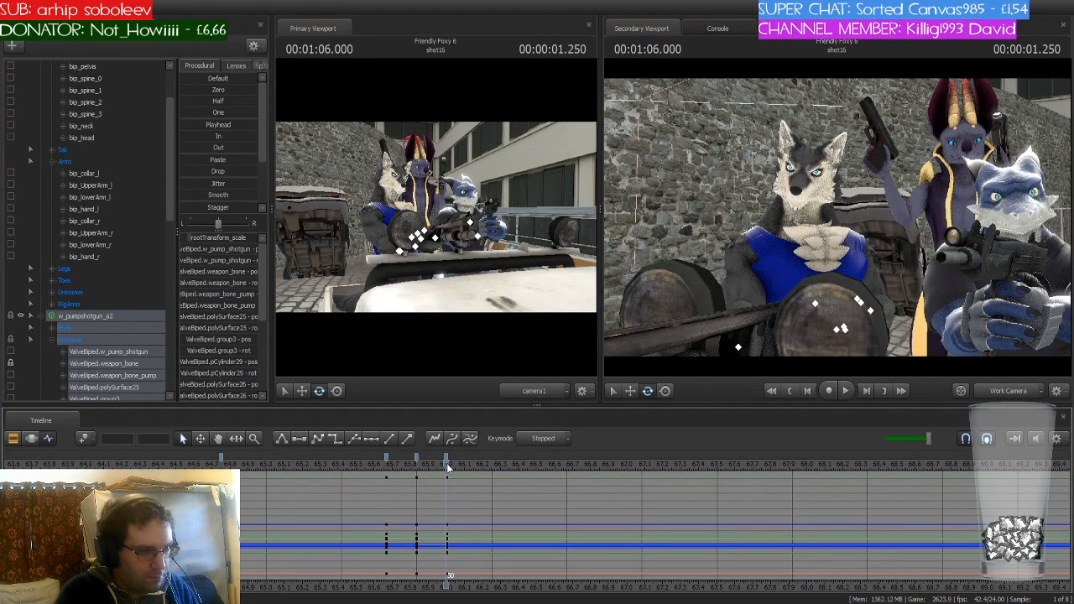
{"action": "left_click", "coordinate": [384, 459]}
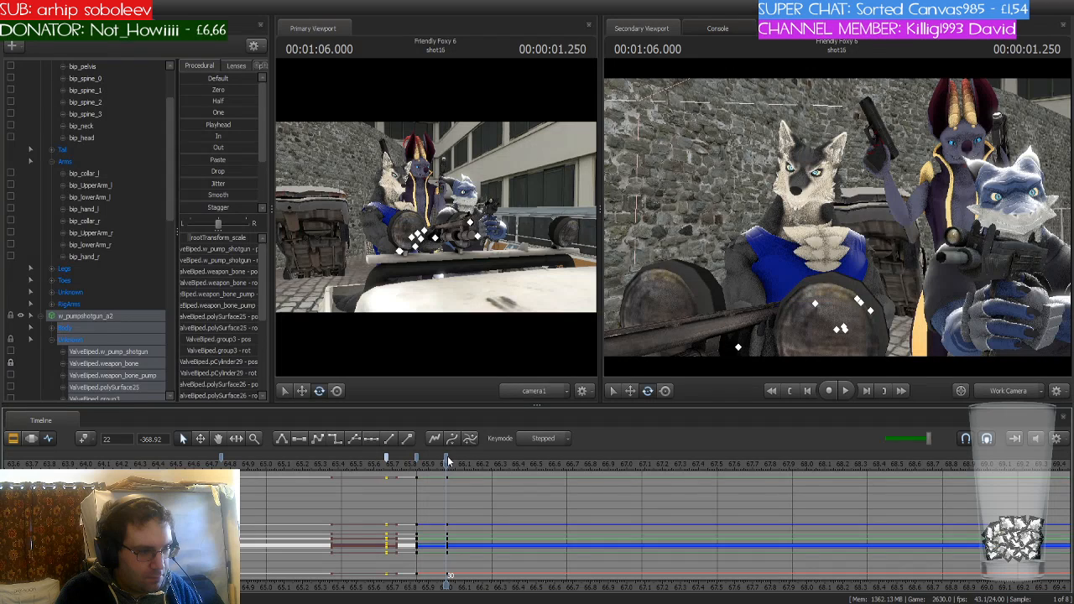
{"action": "key", "text": "ctrl+v"}
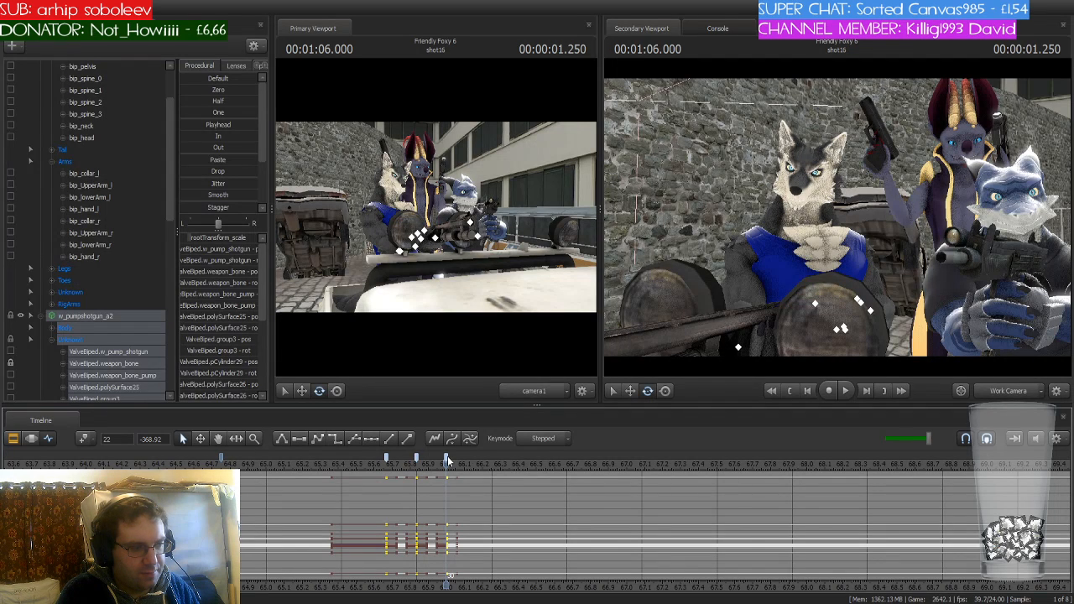
Step frame by frame from frame 30 to around frame 46 to examine the wolf's next shotgun movement
{"action": "key", "text": "Right"}
{"action": "key", "text": "Right"}
{"action": "key", "text": "Right"}
{"action": "key", "text": "Right"}
{"action": "key", "text": "Right"}
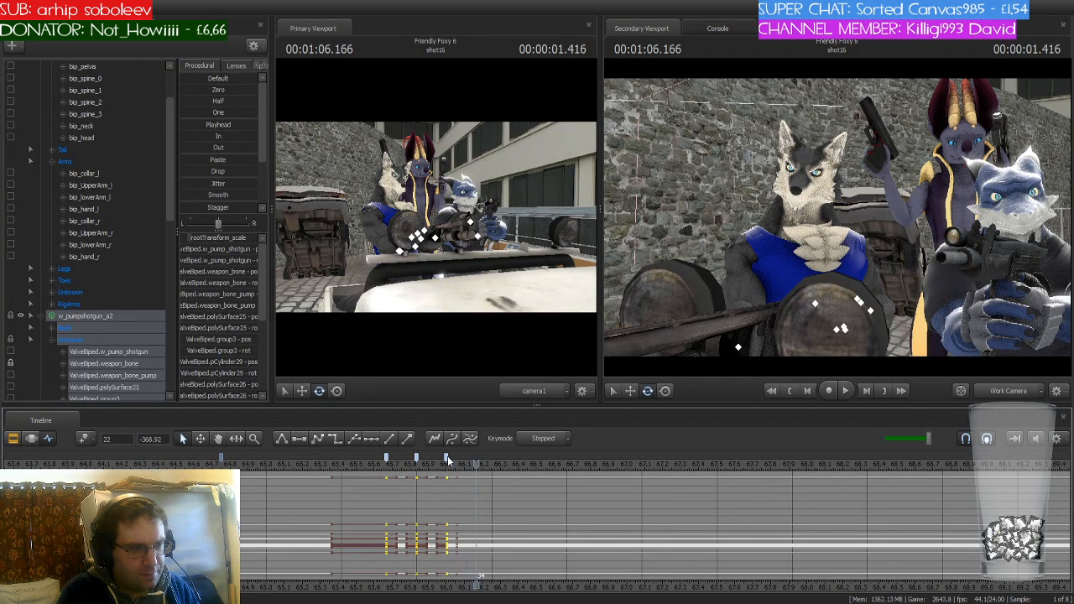
{"action": "key", "text": "Right"}
{"action": "key", "text": "Right"}
{"action": "key", "text": "Right"}
{"action": "key", "text": "Right"}
{"action": "key", "text": "Right"}
{"action": "key", "text": "Right"}
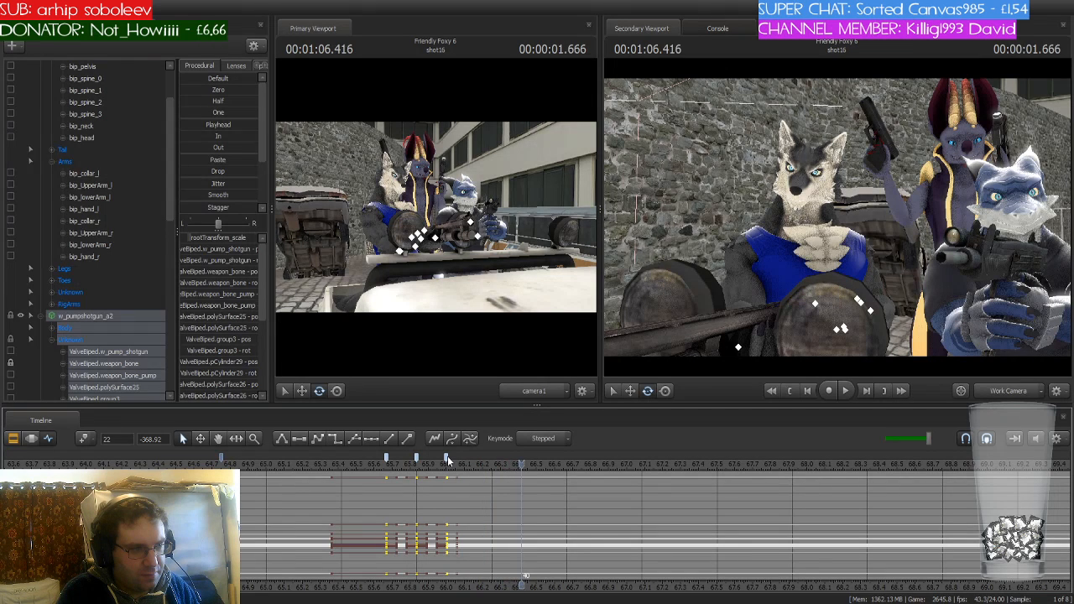
{"action": "key", "text": "Right"}
{"action": "key", "text": "Right"}
{"action": "key", "text": "Right"}
{"action": "key", "text": "Right"}
{"action": "key", "text": "Right"}
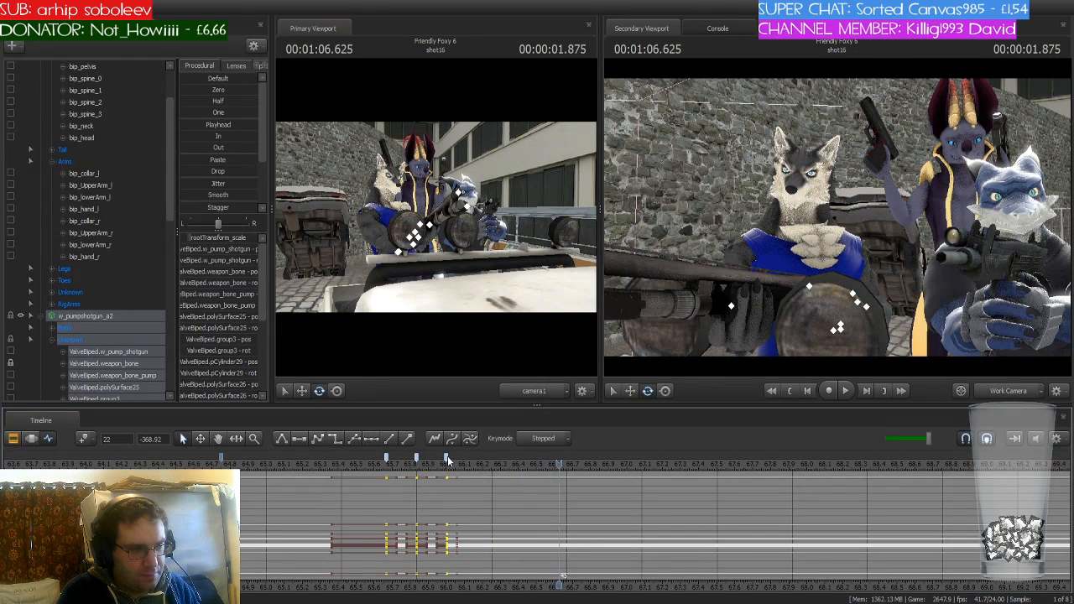
{"action": "key", "text": "Right"}
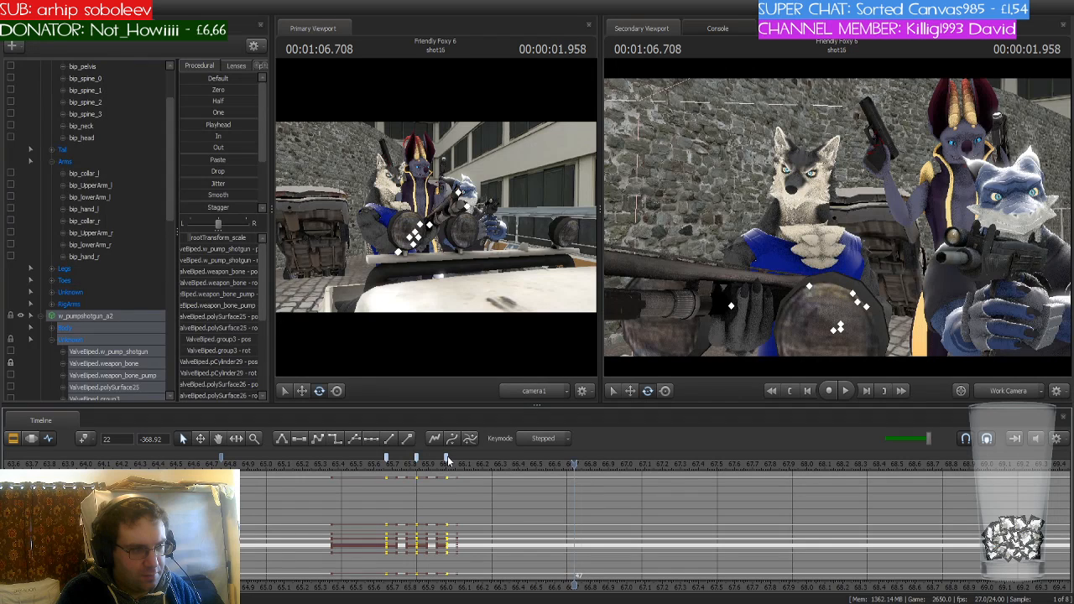
{"action": "key", "text": "Right"}
{"action": "key", "text": "Left"}
{"action": "key", "text": "Right"}
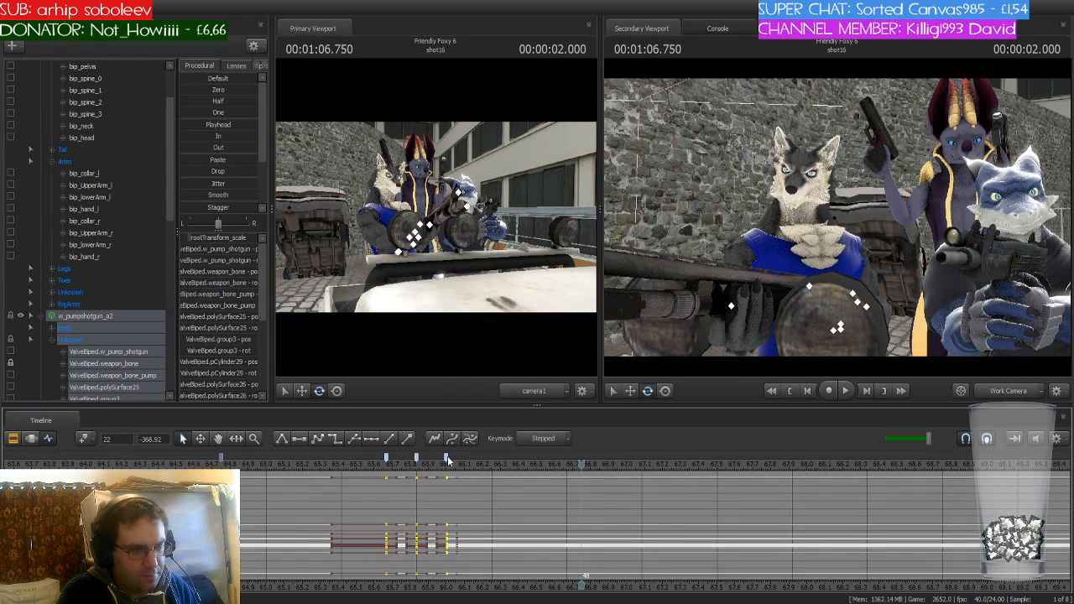
{"action": "key", "text": "Left"}
{"action": "key", "text": "Left"}
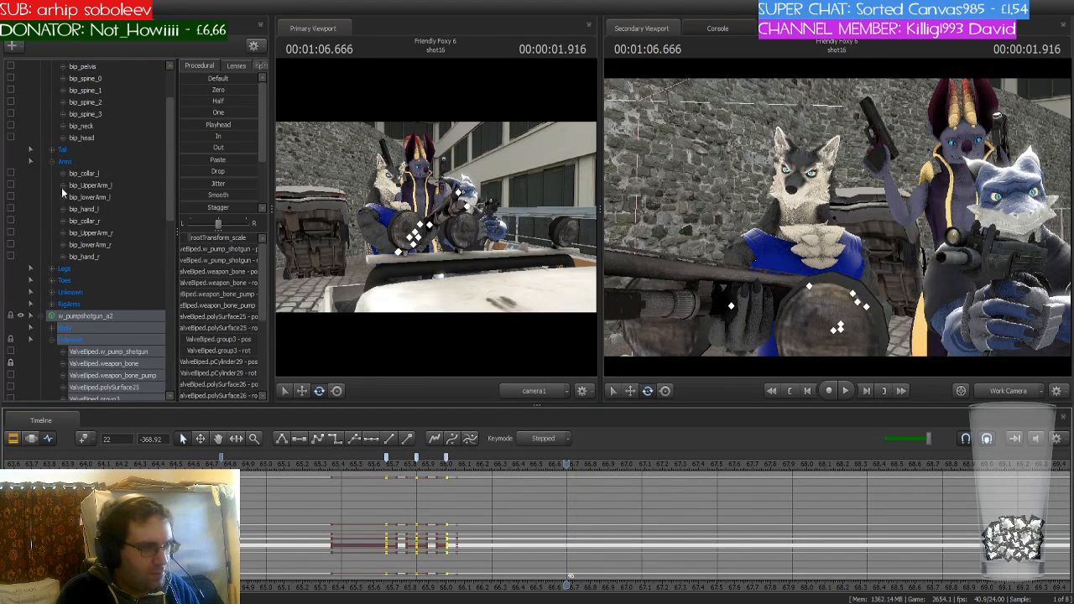
Select male_wolf1 to show its keyframes and play back its animation to check the shotgun timing
{"action": "scroll", "coordinate": [75, 187], "scroll_direction": "up", "scroll_amount": 3}
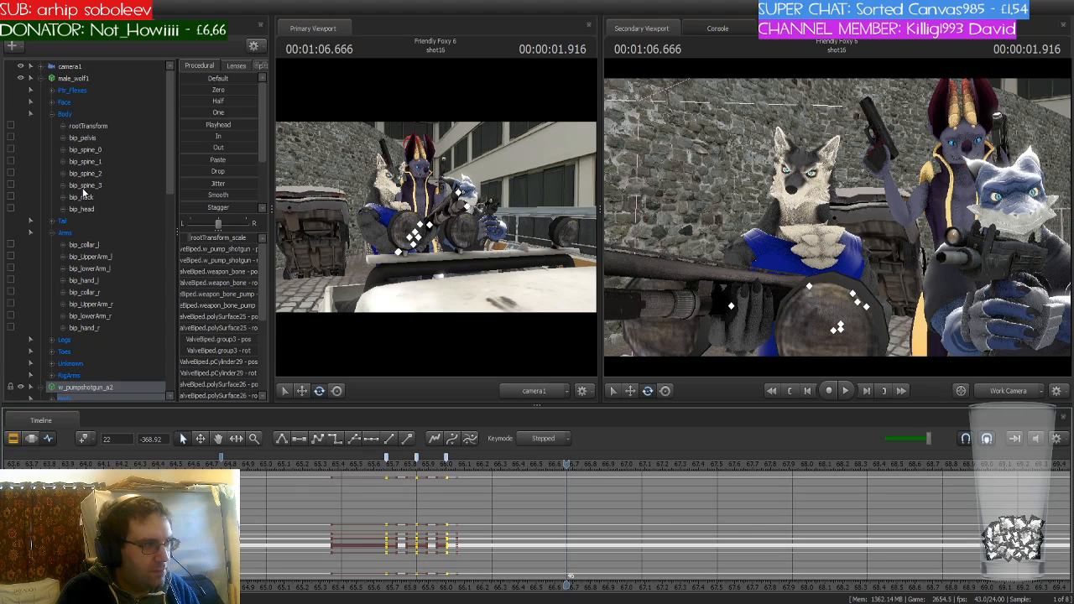
{"action": "left_click", "coordinate": [84, 78]}
{"action": "scroll", "coordinate": [526, 484], "scroll_direction": "up", "scroll_amount": 3}
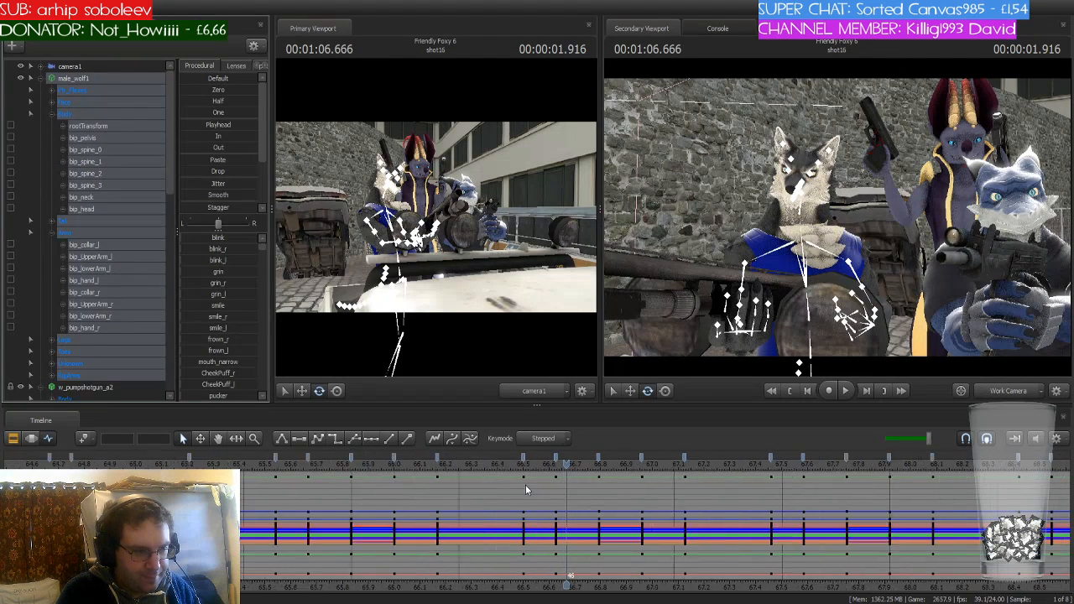
{"action": "left_click_drag", "start_coordinate": [568, 475], "coordinate": [309, 476]}
{"action": "key", "text": "space"}
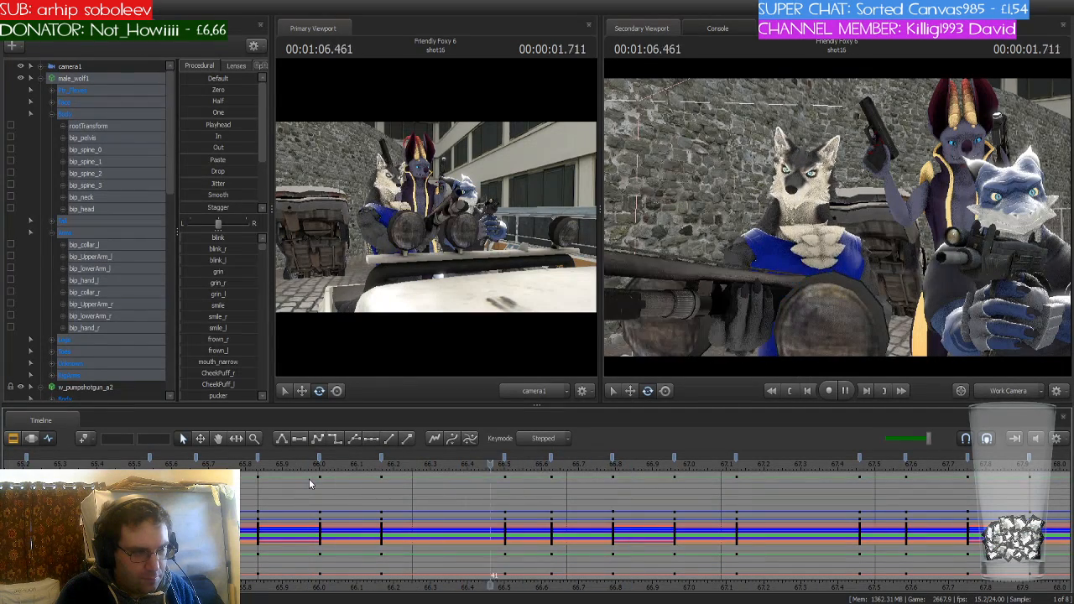
{"action": "key", "text": "space"}
Copy the w_pumpshotgun_a2 keyframes at frames 22 to 30 and paste them starting at frame 45
{"action": "left_click_drag", "start_coordinate": [816, 464], "coordinate": [549, 474]}
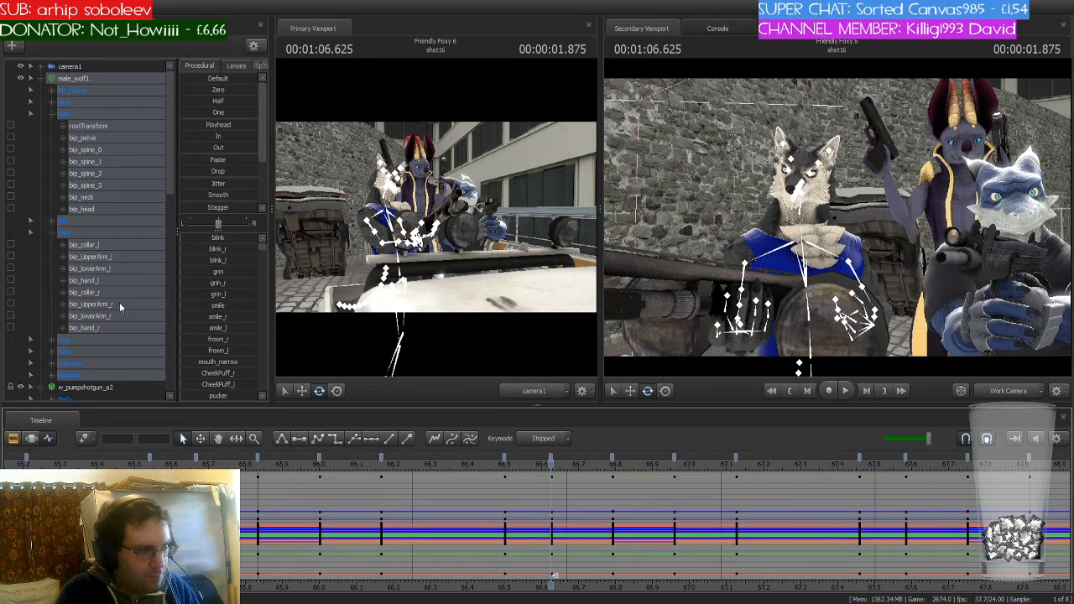
{"action": "left_click", "coordinate": [108, 388]}
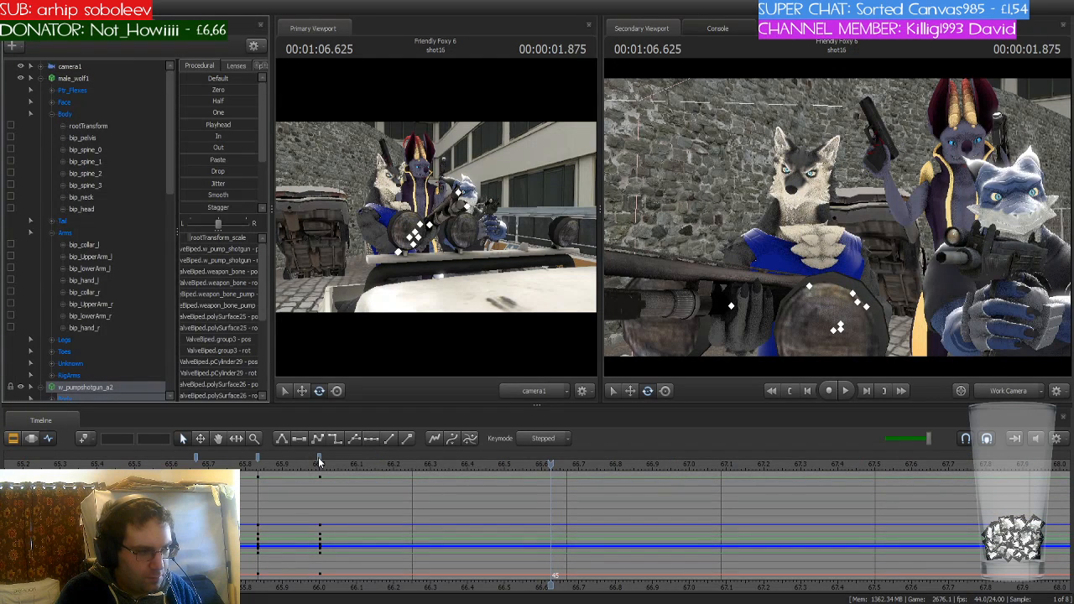
{"action": "left_click", "coordinate": [196, 457]}
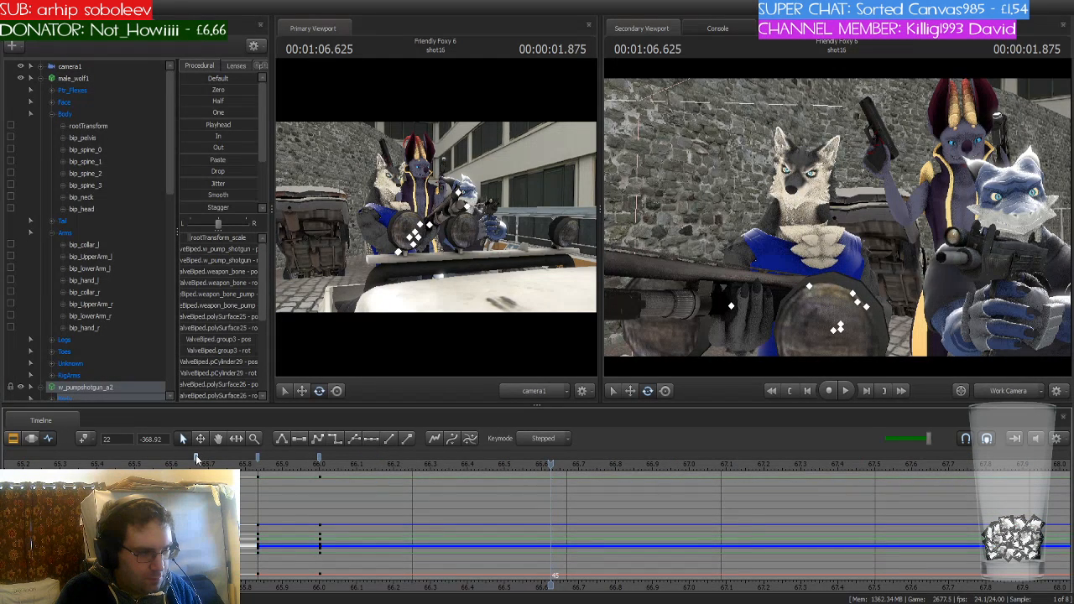
{"action": "left_click", "coordinate": [318, 457]}
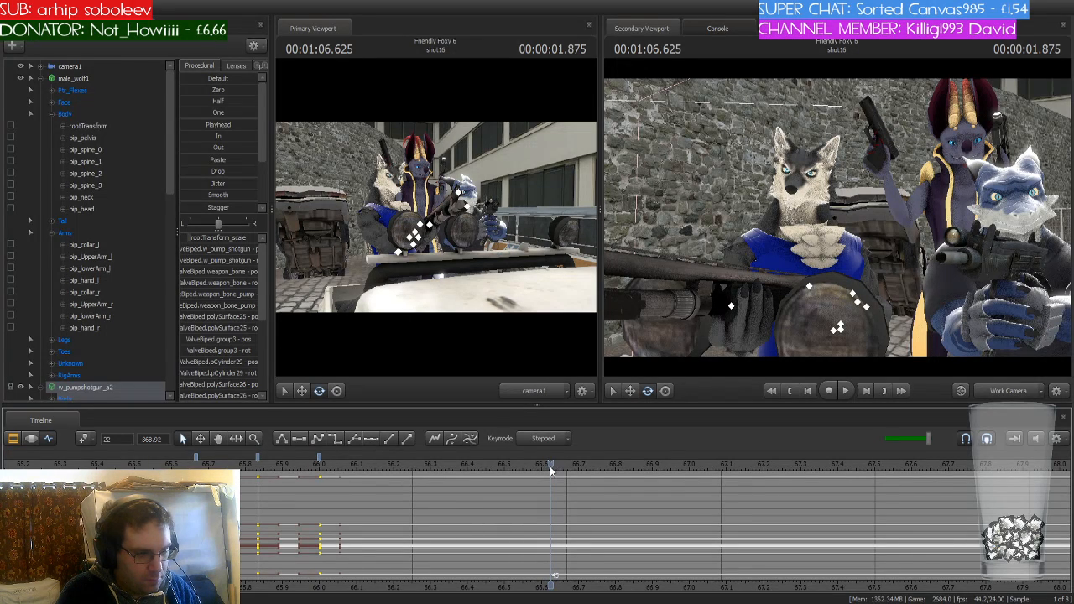
{"action": "key", "text": "ctrl+v"}
Check the pasted shotgun keyframes up to frame 53 and play back the repeated pump motion
{"action": "left_click_drag", "start_coordinate": [550, 466], "coordinate": [676, 462]}
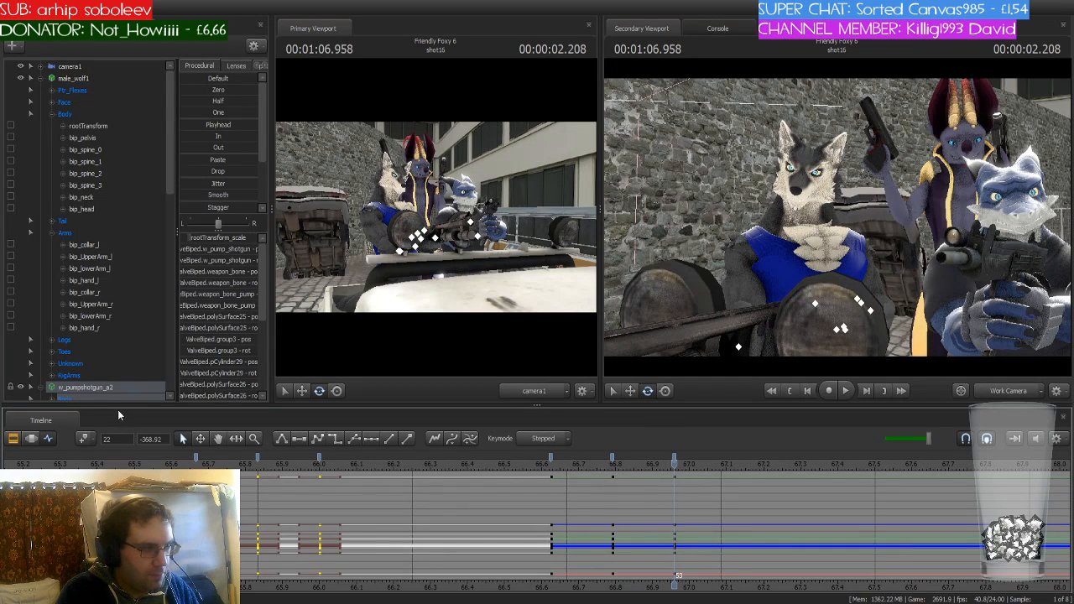
{"action": "scroll", "coordinate": [689, 575], "scroll_direction": "down", "scroll_amount": 3}
{"action": "middle_click_drag", "start_coordinate": [698, 552], "coordinate": [421, 548]}
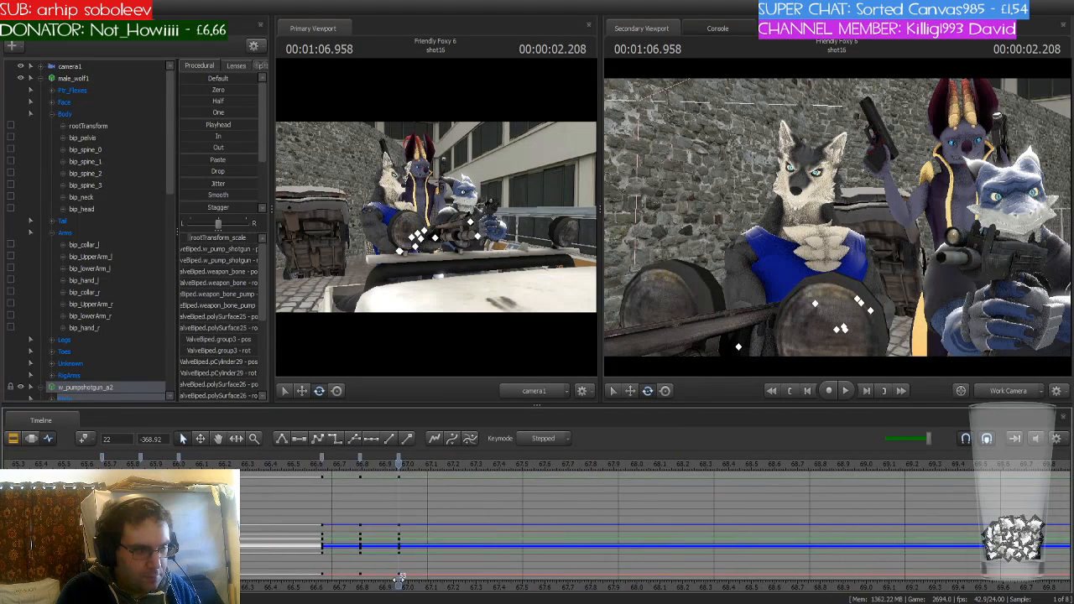
{"action": "scroll", "coordinate": [421, 547], "scroll_direction": "down", "scroll_amount": 2}
{"action": "scroll", "coordinate": [415, 527], "scroll_direction": "down", "scroll_amount": 1}
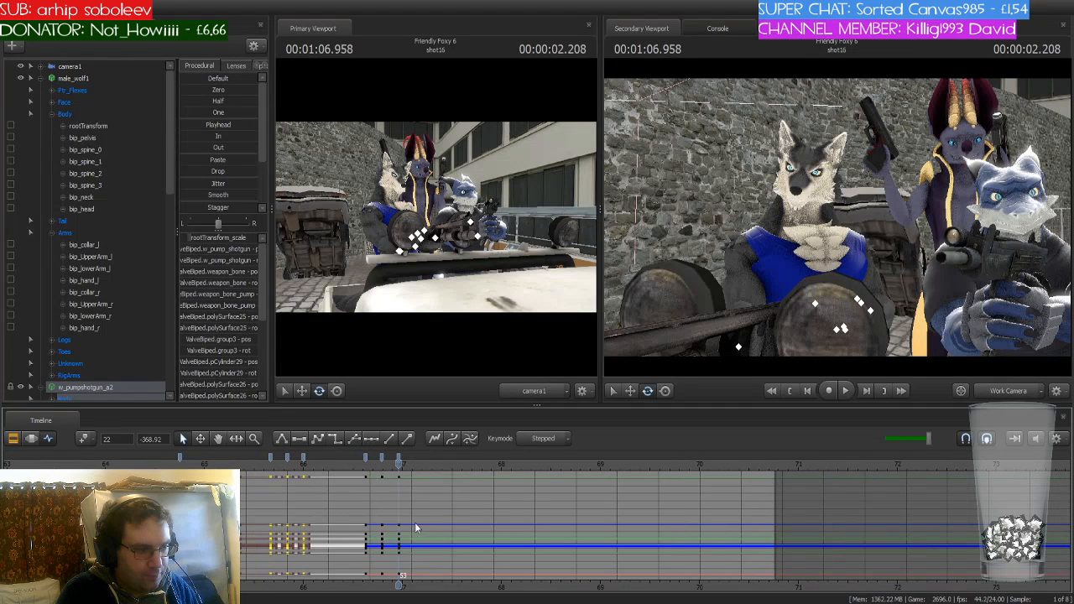
{"action": "key", "text": "space"}
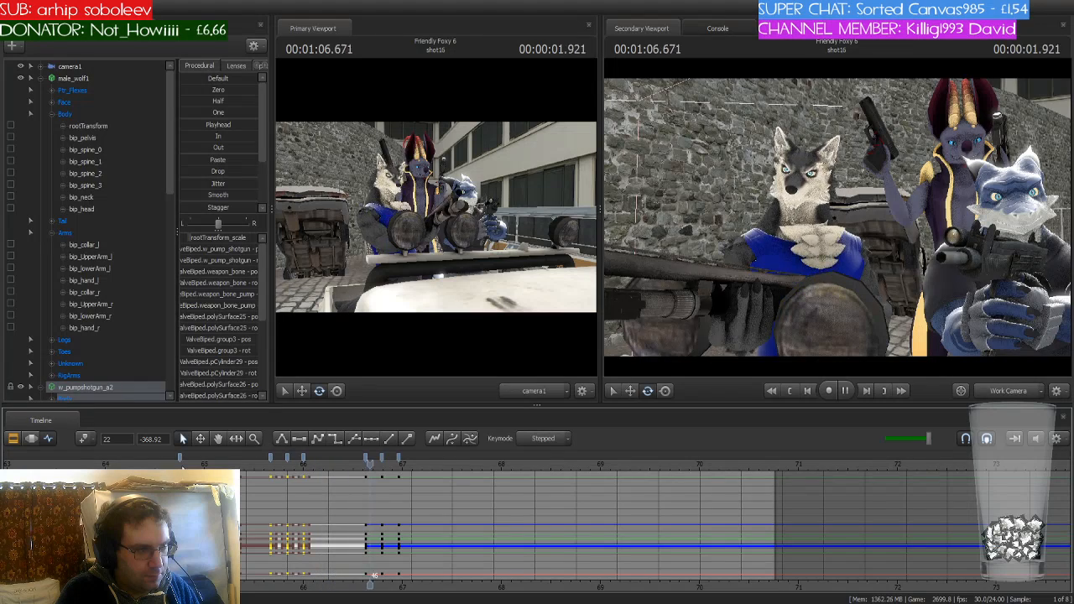
{"action": "scroll", "coordinate": [510, 499], "scroll_direction": "up", "scroll_amount": 1}
{"action": "scroll", "coordinate": [521, 495], "scroll_direction": "up", "scroll_amount": 1}
{"action": "key", "text": "space"}
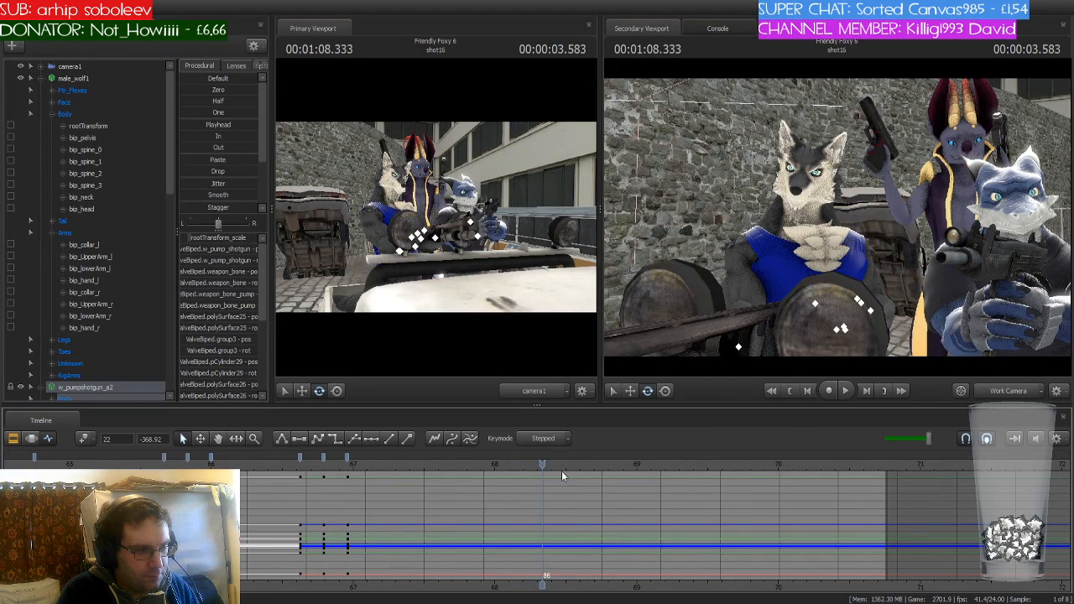
Find the wolf's next pump movement using male_wolf1's keyframes and try pasting the pump keyframes onto w_pumpshotgun_a2 at frame 72
{"action": "left_click_drag", "start_coordinate": [544, 466], "coordinate": [424, 466]}
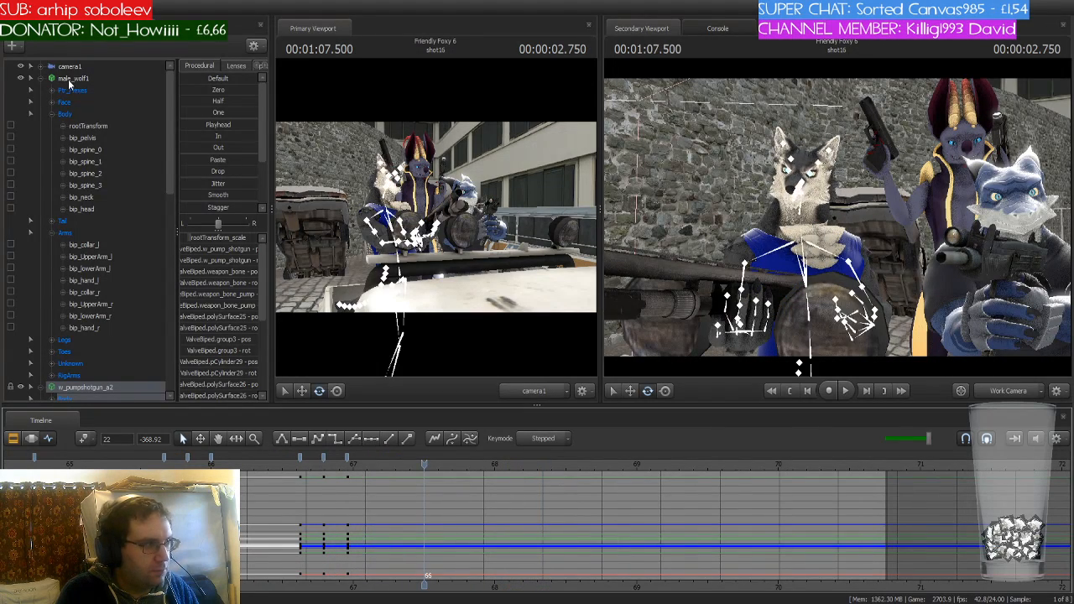
{"action": "left_click", "coordinate": [69, 80]}
{"action": "scroll", "coordinate": [440, 491], "scroll_direction": "up", "scroll_amount": 3}
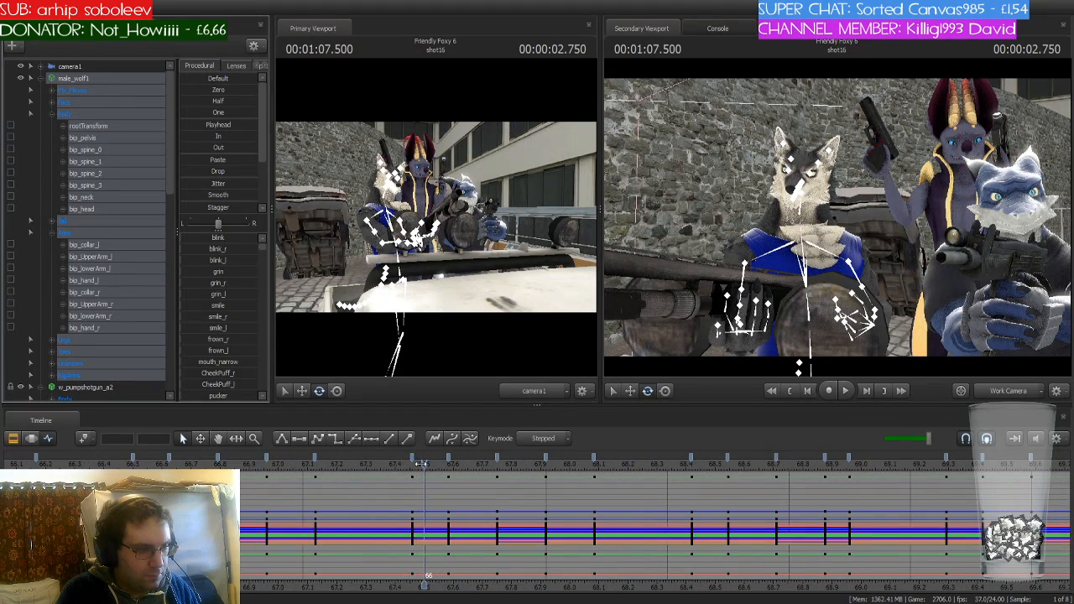
{"action": "left_click_drag", "start_coordinate": [424, 466], "coordinate": [499, 468]}
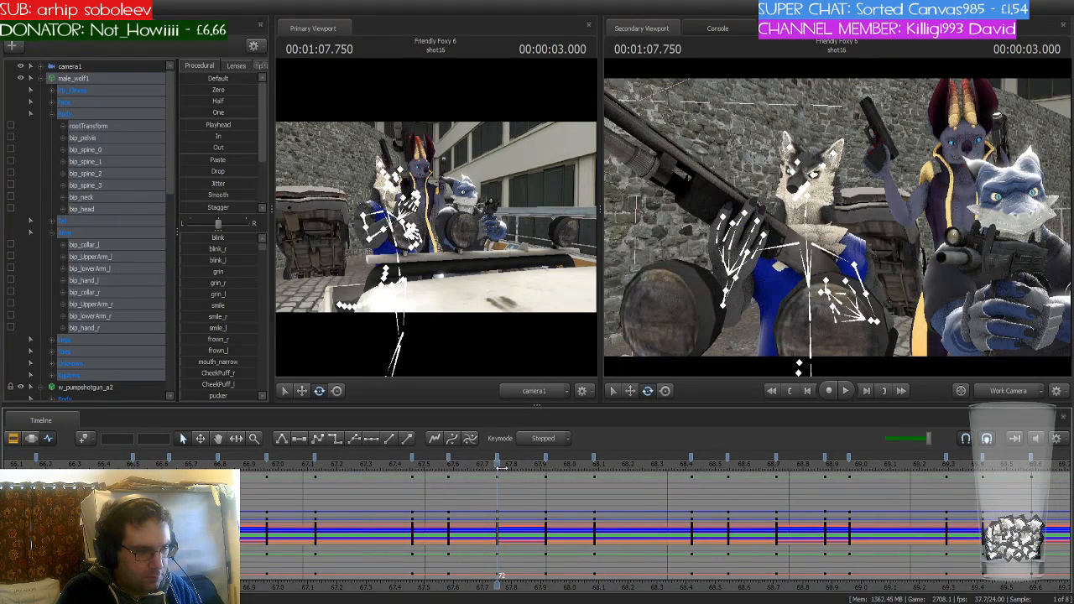
{"action": "left_click", "coordinate": [32, 439]}
{"action": "left_click", "coordinate": [49, 439]}
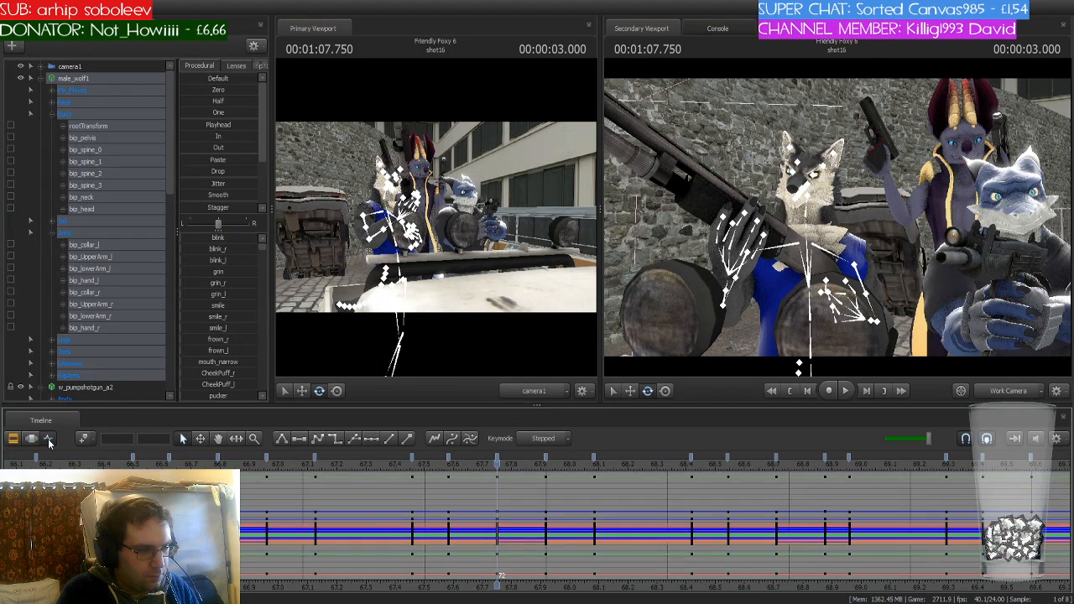
{"action": "left_click", "coordinate": [105, 388]}
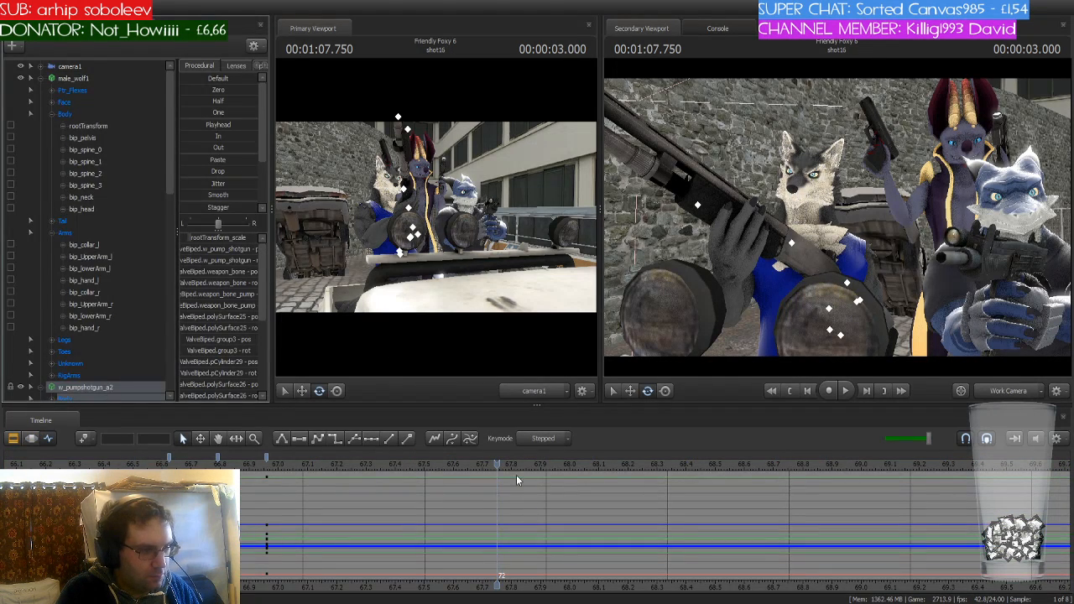
{"action": "key", "text": "ctrl+v"}
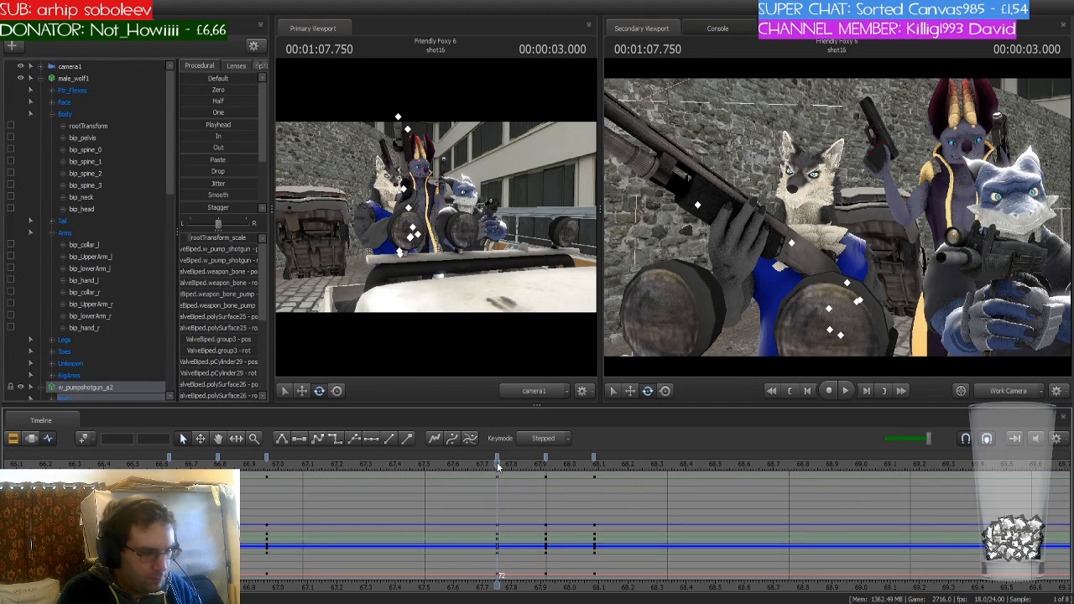
Undo the pump keyframes pasted at frame 72 and play back the shot to recheck the timing
{"action": "mouse_move", "coordinate": [497, 468]}
{"action": "left_mouse_down"}
{"action": "mouse_move", "coordinate": [594, 474]}
{"action": "mouse_move", "coordinate": [389, 466]}
{"action": "mouse_move", "coordinate": [496, 465]}
{"action": "mouse_move", "coordinate": [485, 465]}
{"action": "left_mouse_up"}
{"action": "key", "text": "ctrl+z"}
{"action": "key", "text": "ctrl+z"}
{"action": "key", "text": "ctrl+v"}
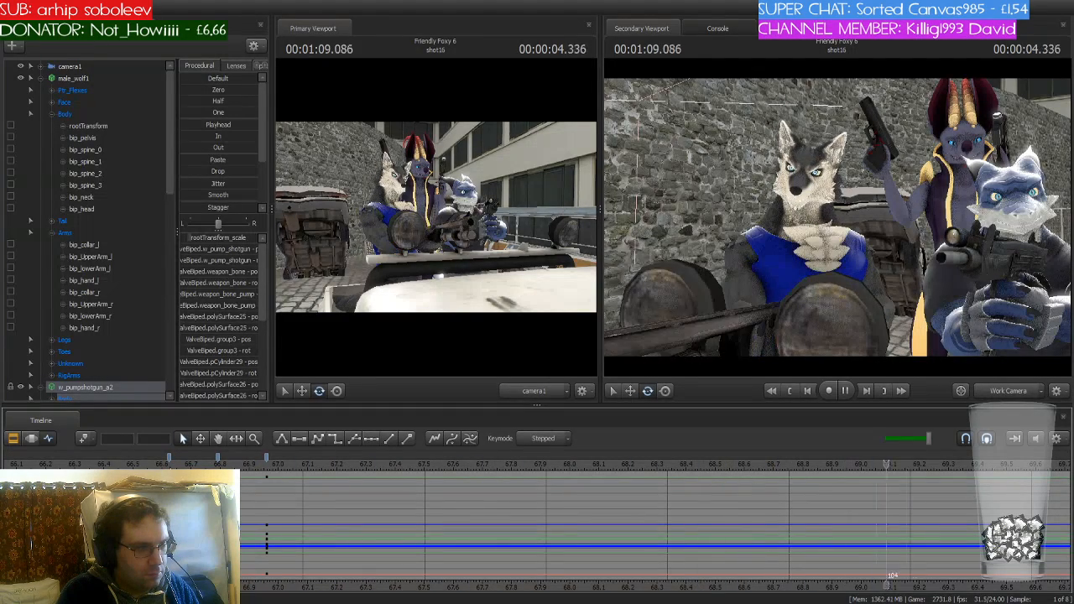
{"action": "key", "text": "space"}
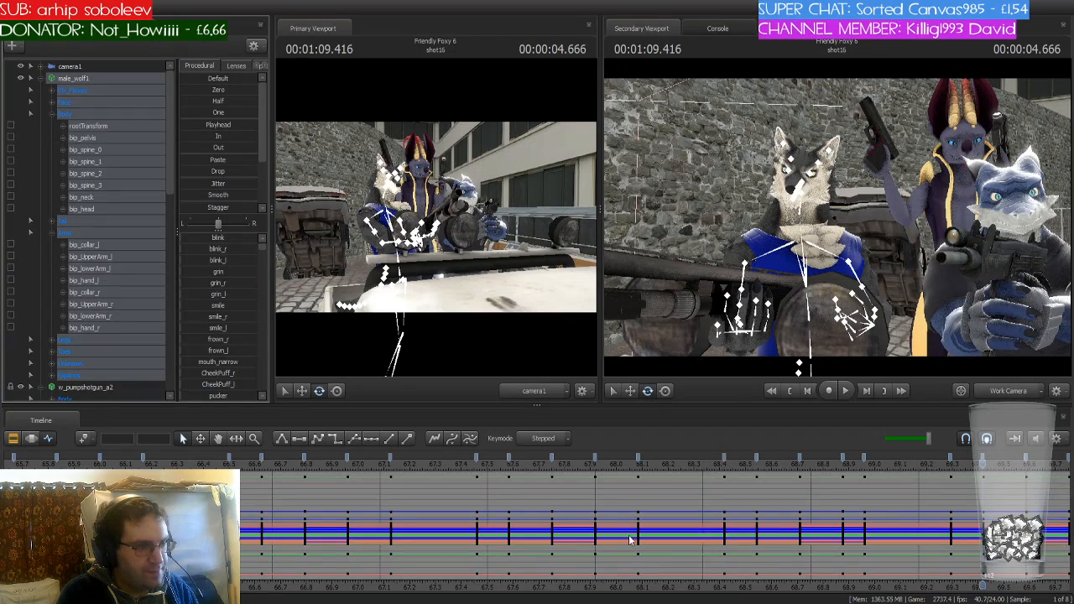
Locate male_wolf1's keyframe at frame 68 and paste the copied pump keyframes onto w_pumpshotgun_a2 starting there
{"action": "left_click_drag", "start_coordinate": [987, 464], "coordinate": [514, 472]}
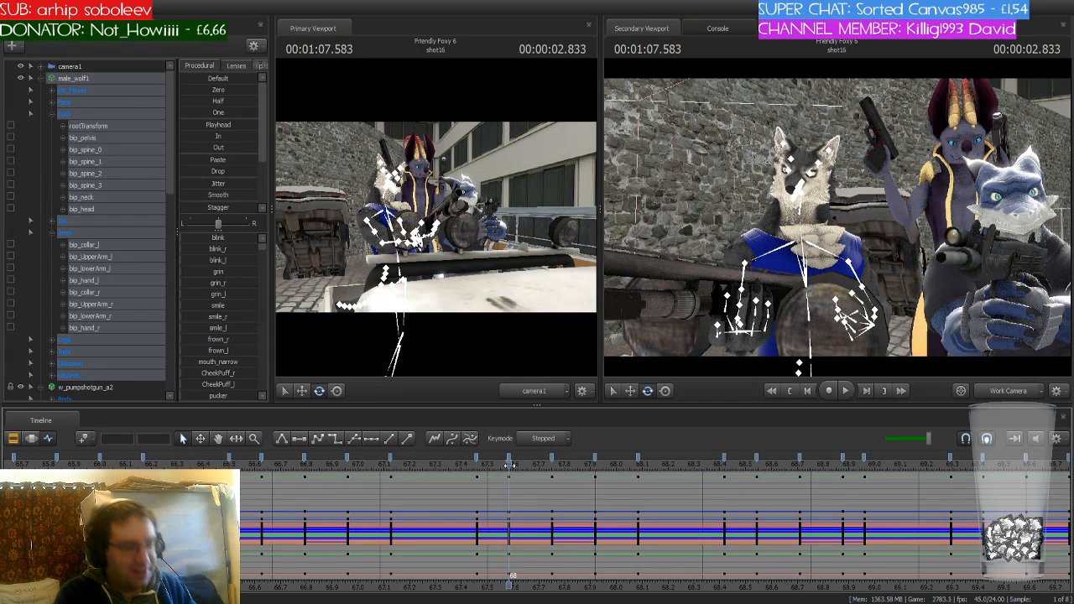
{"action": "mouse_move", "coordinate": [510, 466]}
{"action": "left_mouse_down"}
{"action": "mouse_move", "coordinate": [491, 466]}
{"action": "mouse_move", "coordinate": [552, 465]}
{"action": "mouse_move", "coordinate": [507, 465]}
{"action": "left_mouse_up"}
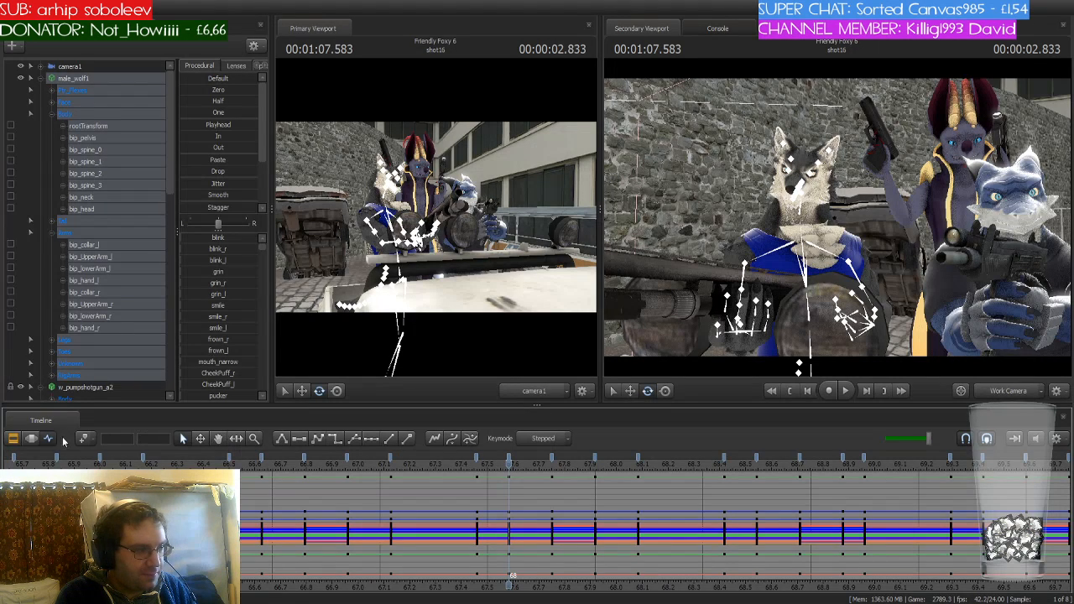
{"action": "left_click", "coordinate": [92, 388]}
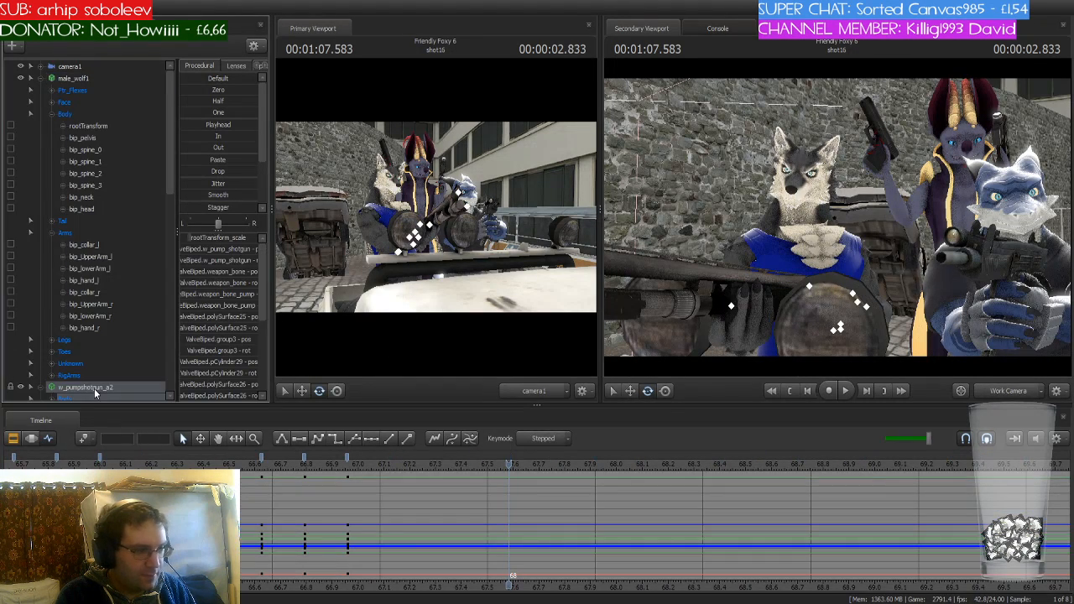
{"action": "left_click", "coordinate": [508, 463]}
{"action": "key", "text": "ctrl+v"}
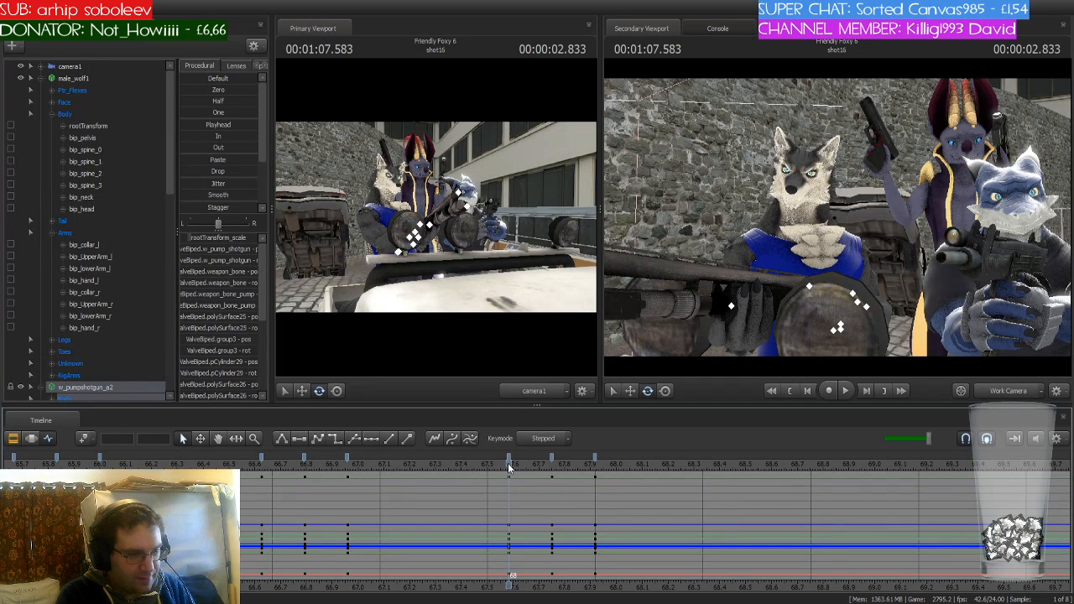
Step frame by frame from frame 53 to frame 76 to check the shotgun's newly pasted pump motion
{"action": "left_click_drag", "start_coordinate": [508, 463], "coordinate": [347, 480]}
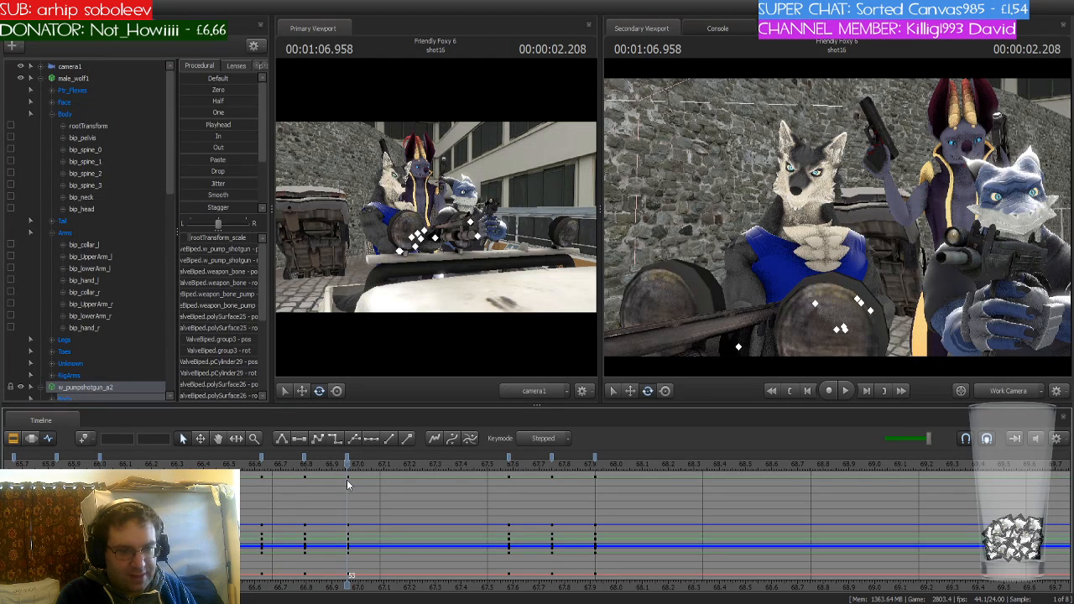
{"action": "key", "text": "Right"}
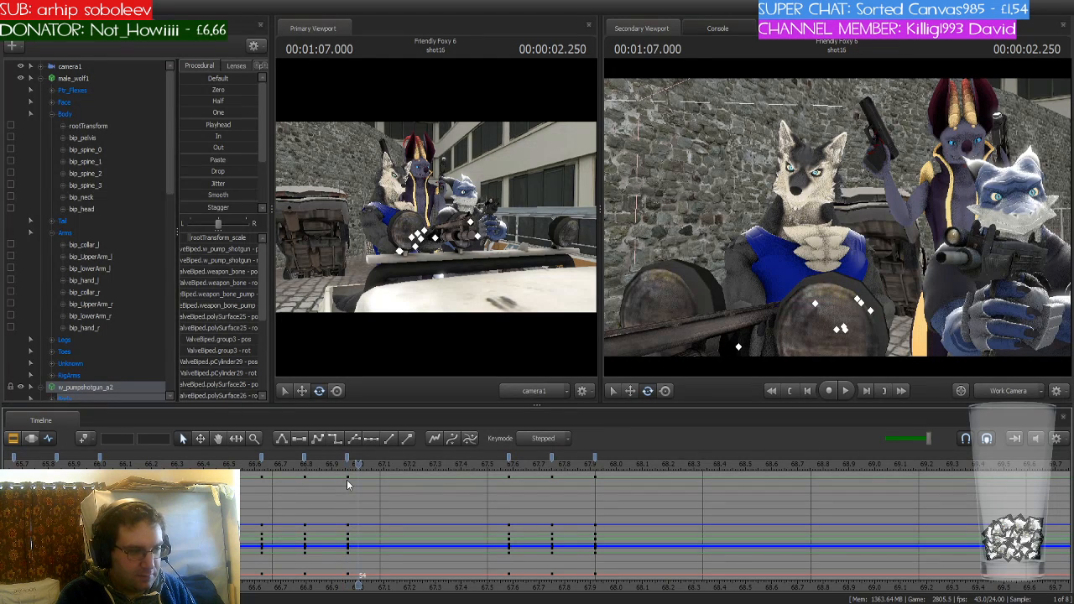
{"action": "key", "text": "Left"}
{"action": "key", "text": "Right"}
{"action": "key", "text": "Right"}
{"action": "key", "text": "Right"}
{"action": "key", "text": "Right"}
{"action": "key", "text": "Right"}
{"action": "key", "text": "Right"}
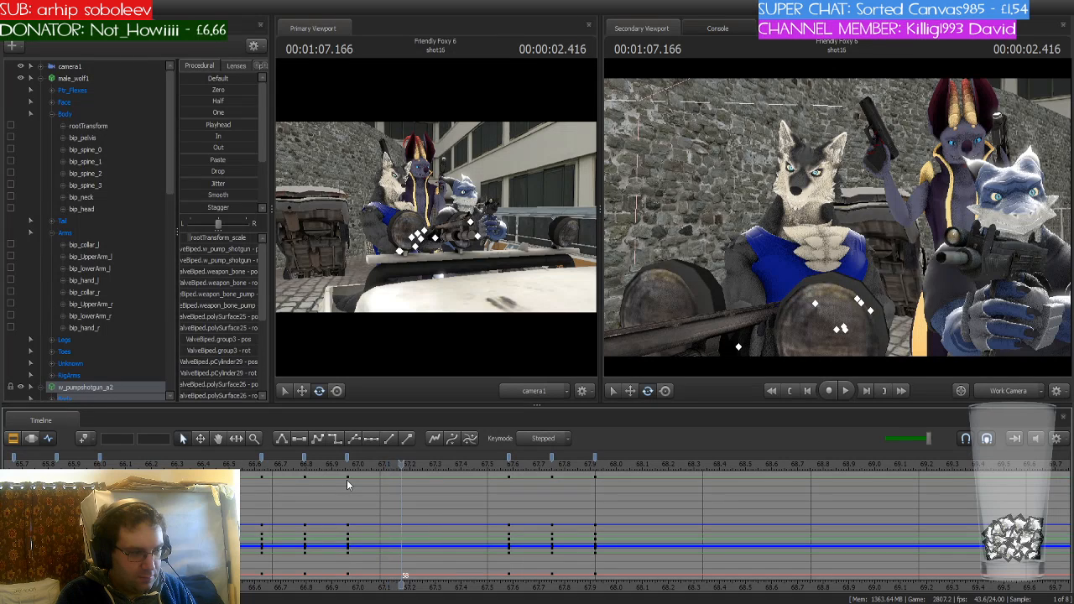
{"action": "key", "text": "Right"}
{"action": "key", "text": "Right"}
{"action": "key", "text": "Right"}
{"action": "key", "text": "Right"}
{"action": "key", "text": "Right"}
{"action": "key", "text": "Right"}
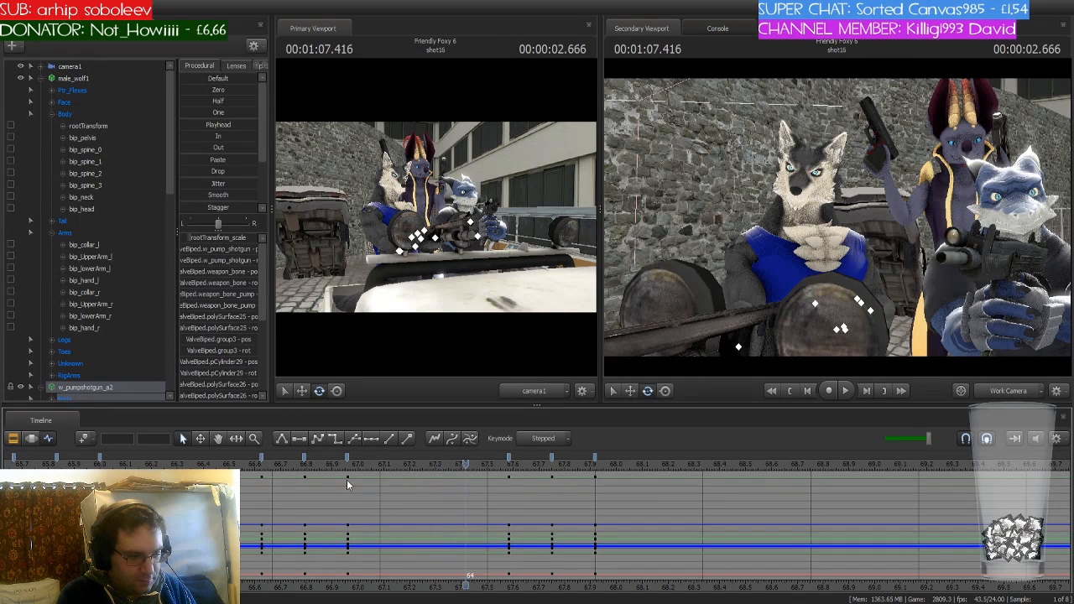
{"action": "key", "text": "Right"}
{"action": "key", "text": "Right"}
{"action": "key", "text": "Right"}
{"action": "key", "text": "Right"}
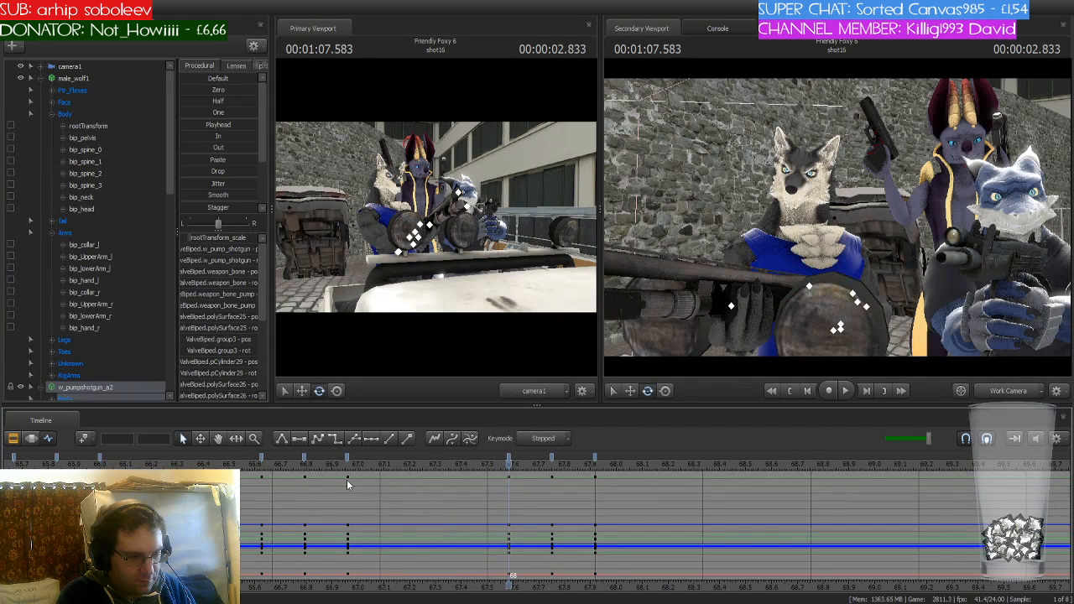
{"action": "key", "text": "Right"}
{"action": "key", "text": "Right"}
{"action": "key", "text": "Right"}
{"action": "key", "text": "Right"}
{"action": "key", "text": "Right"}
{"action": "key", "text": "Right"}
{"action": "key", "text": "Right"}
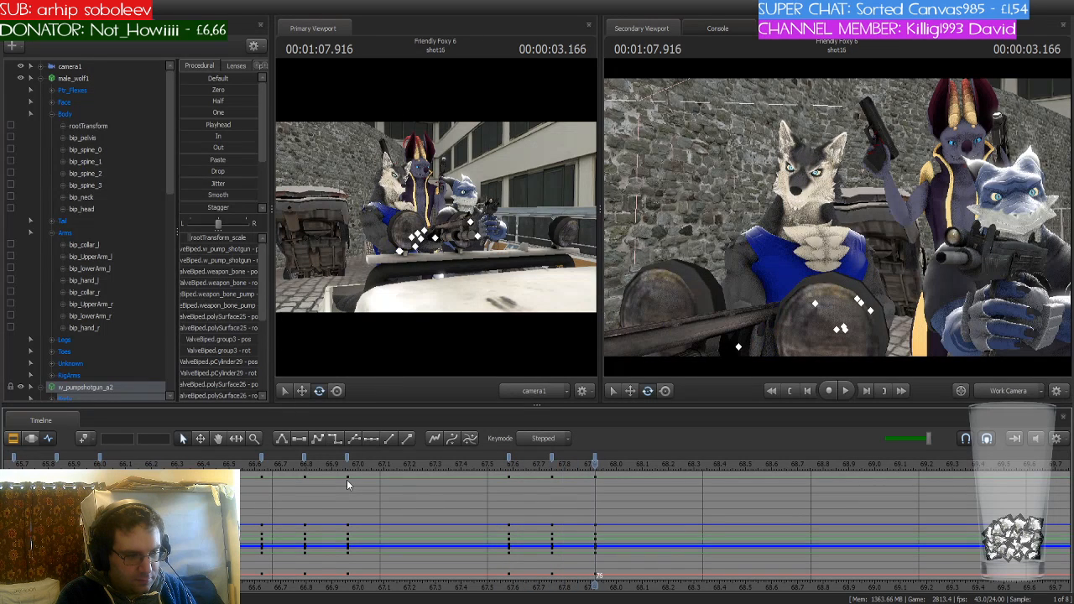
Step on frame by frame from frame 76 to frame 94 to examine the wolf's following shotgun movement
{"action": "key", "text": "Right"}
{"action": "key", "text": "Right"}
{"action": "key", "text": "Right"}
{"action": "key", "text": "Right"}
{"action": "key", "text": "Right"}
{"action": "key", "text": "Right"}
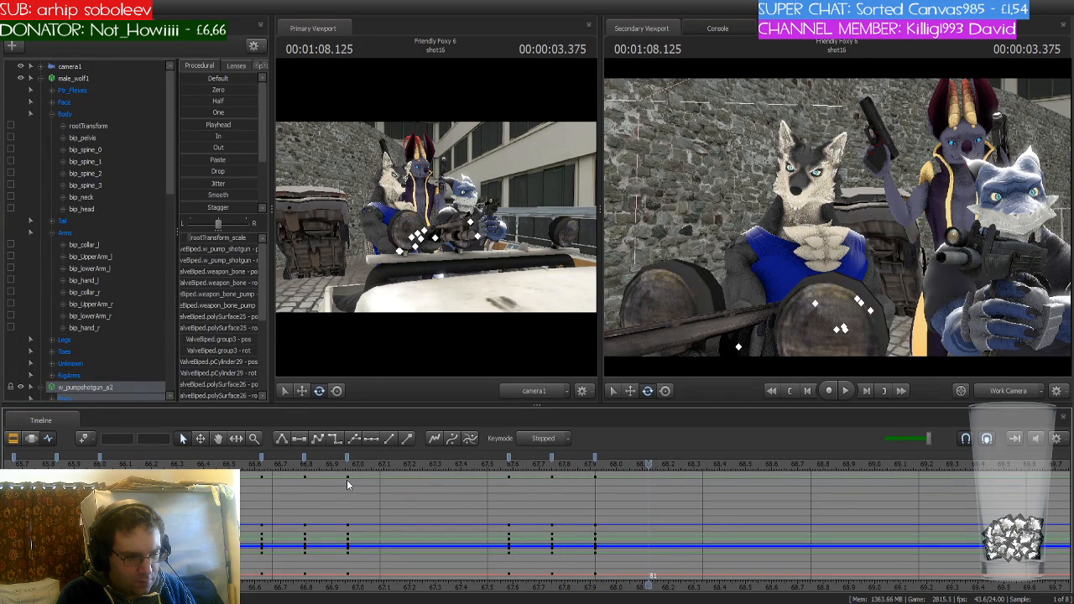
{"action": "key", "text": "Right"}
{"action": "key", "text": "Right"}
{"action": "key", "text": "Right"}
{"action": "key", "text": "Right"}
{"action": "key", "text": "Right"}
{"action": "key", "text": "Right"}
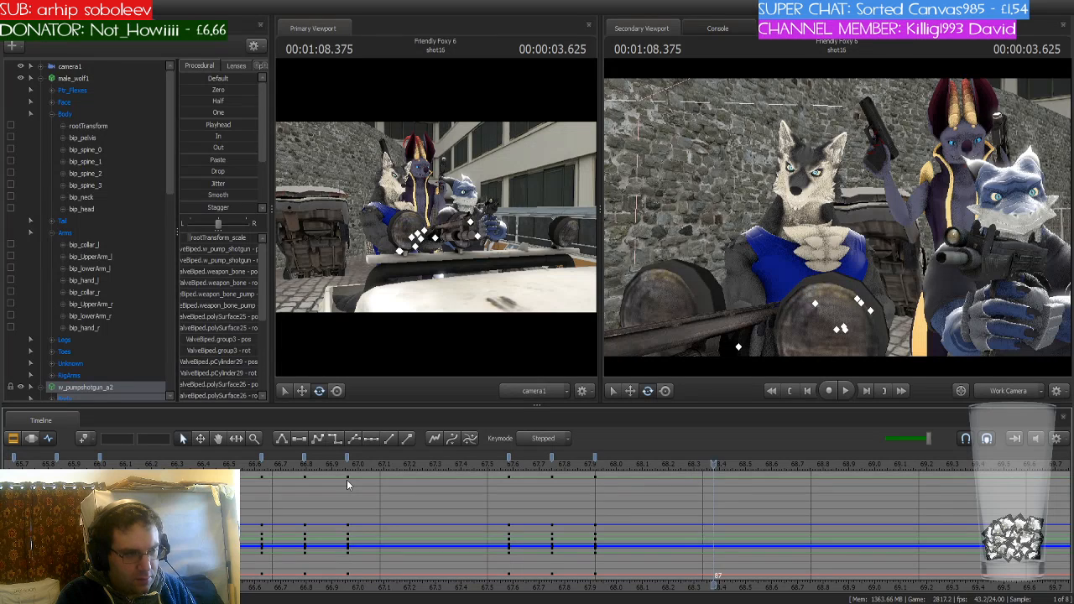
{"action": "key", "text": "Right"}
{"action": "key", "text": "Right"}
{"action": "key", "text": "Right"}
{"action": "key", "text": "Right"}
{"action": "key", "text": "Right"}
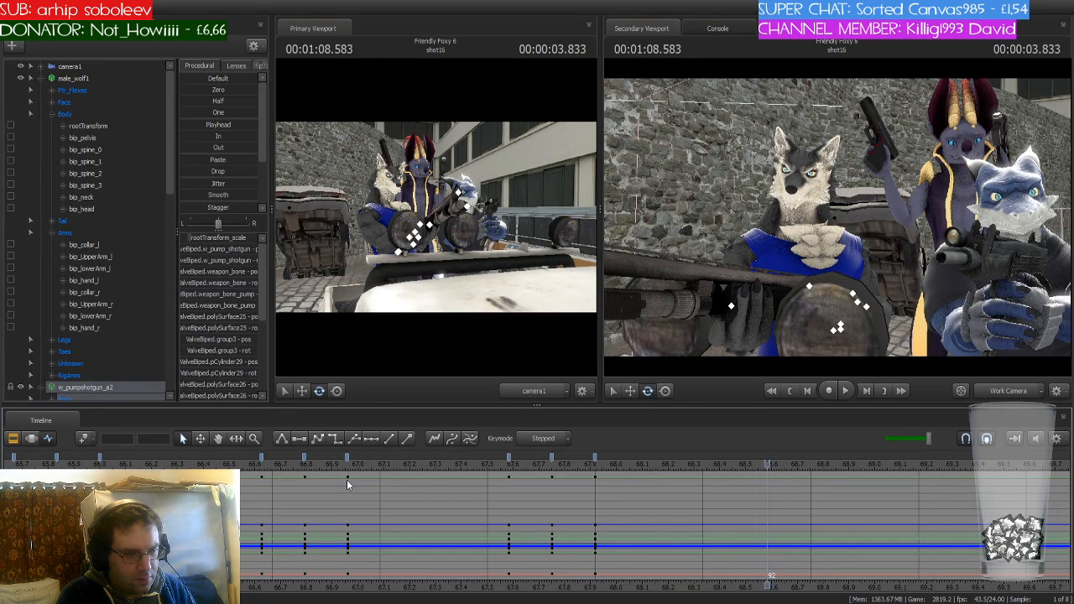
{"action": "key", "text": "Right"}
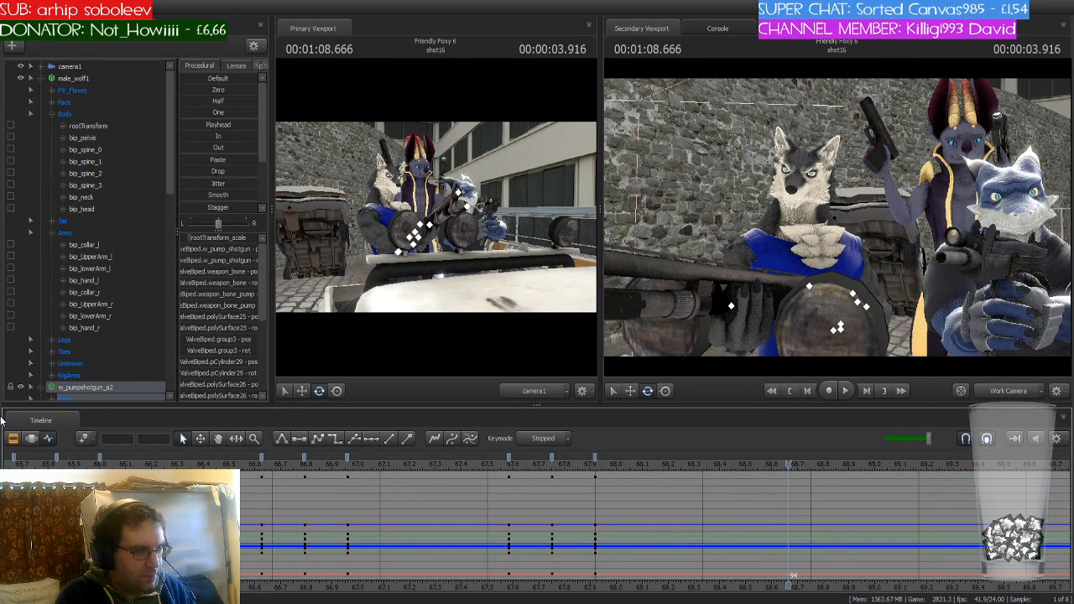
Locate male_wolf1's keyframe at frame 95, paste the pump keyframes onto w_pumpshotgun_a2 starting there, and check frames 95 and 96
{"action": "left_click", "coordinate": [96, 77]}
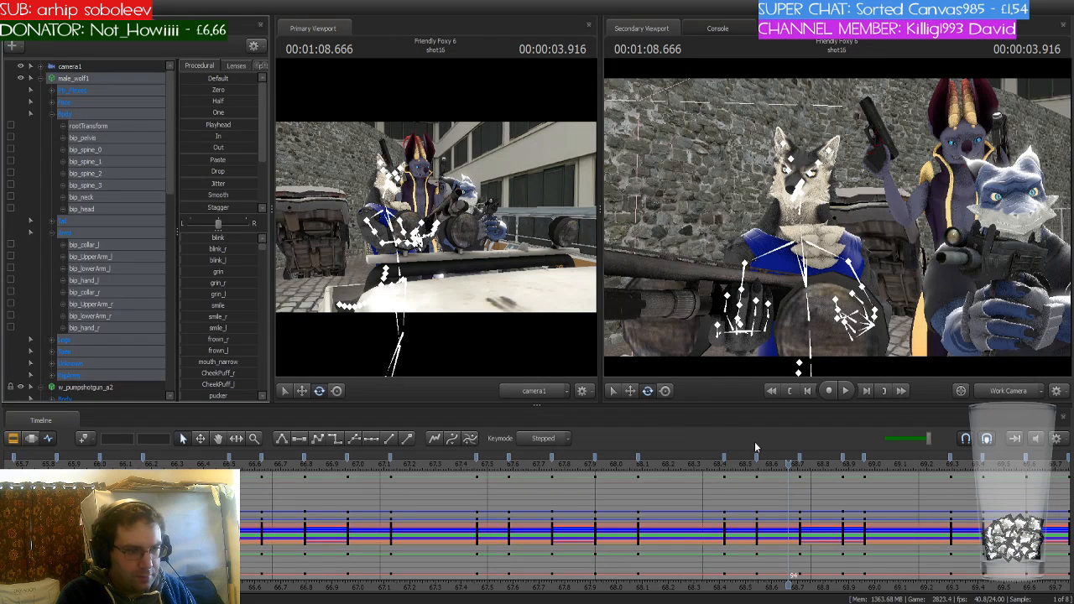
{"action": "left_click", "coordinate": [804, 465]}
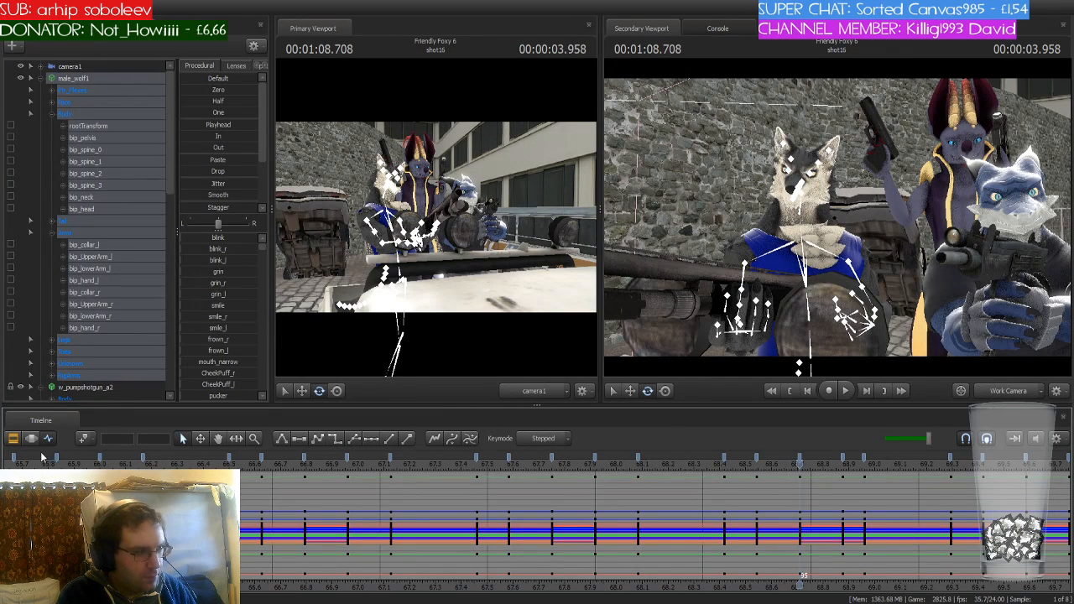
{"action": "left_click", "coordinate": [104, 389]}
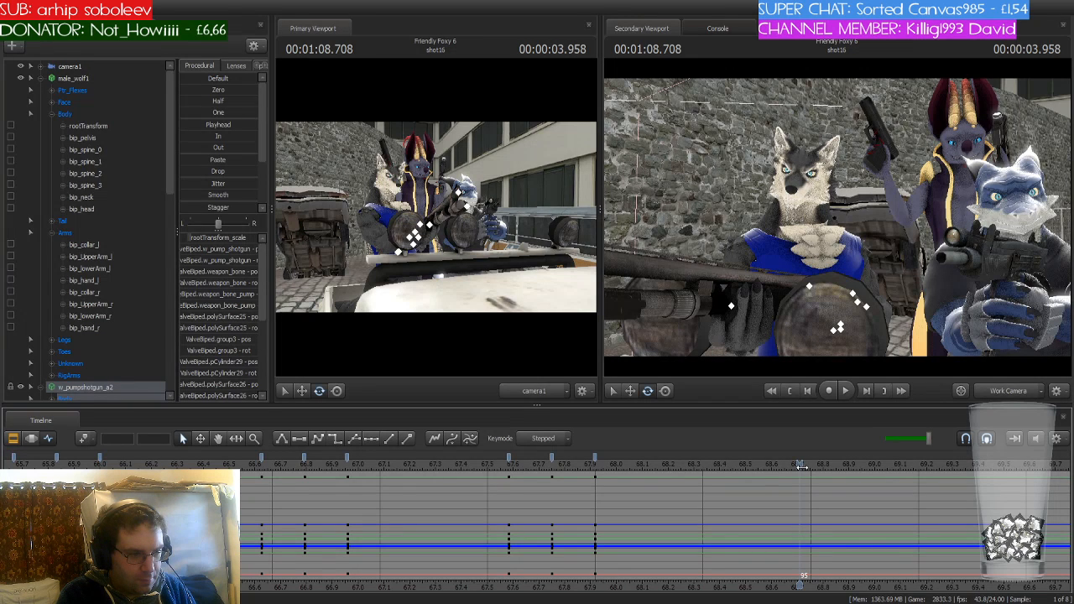
{"action": "key", "text": "ctrl+v"}
{"action": "mouse_move", "coordinate": [801, 468]}
{"action": "left_mouse_down"}
{"action": "mouse_move", "coordinate": [897, 475]}
{"action": "mouse_move", "coordinate": [802, 480]}
{"action": "mouse_move", "coordinate": [850, 480]}
{"action": "mouse_move", "coordinate": [802, 480]}
{"action": "mouse_move", "coordinate": [811, 478]}
{"action": "left_mouse_up"}
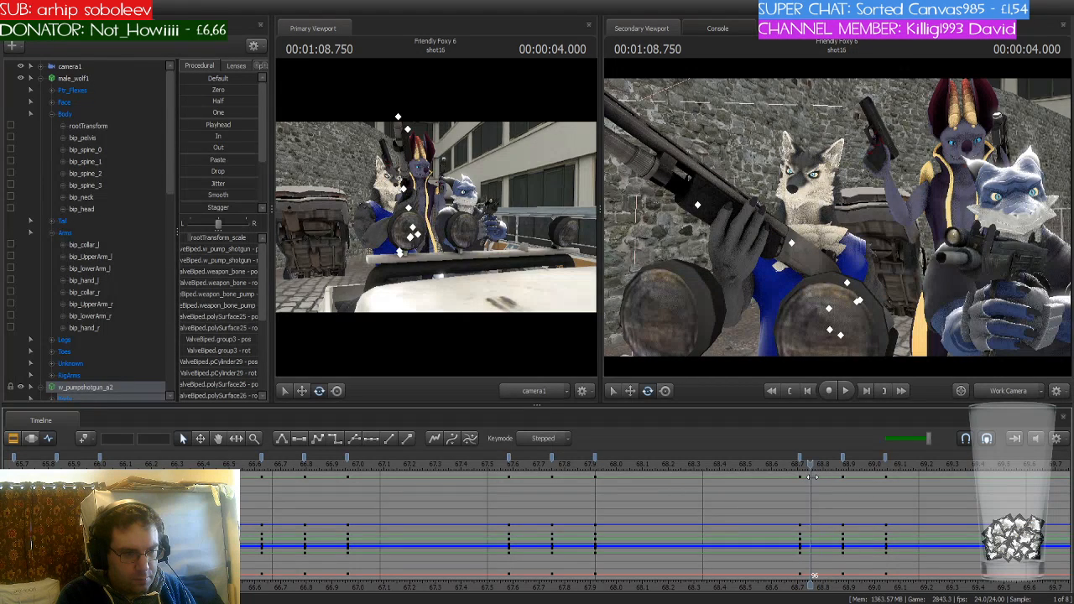
{"action": "key", "text": "Left"}
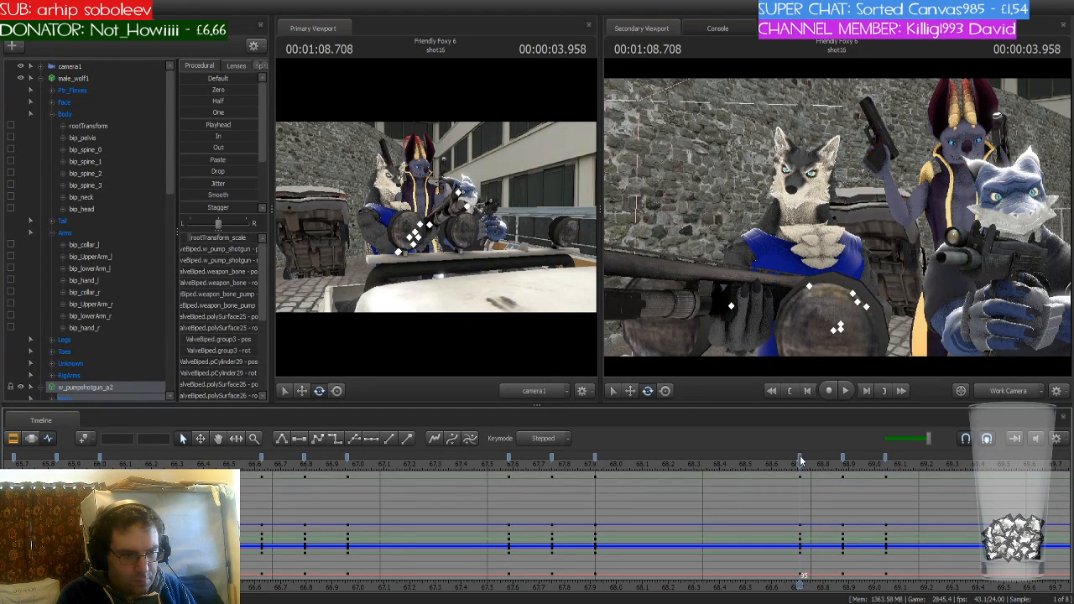
{"action": "key", "text": "Right"}
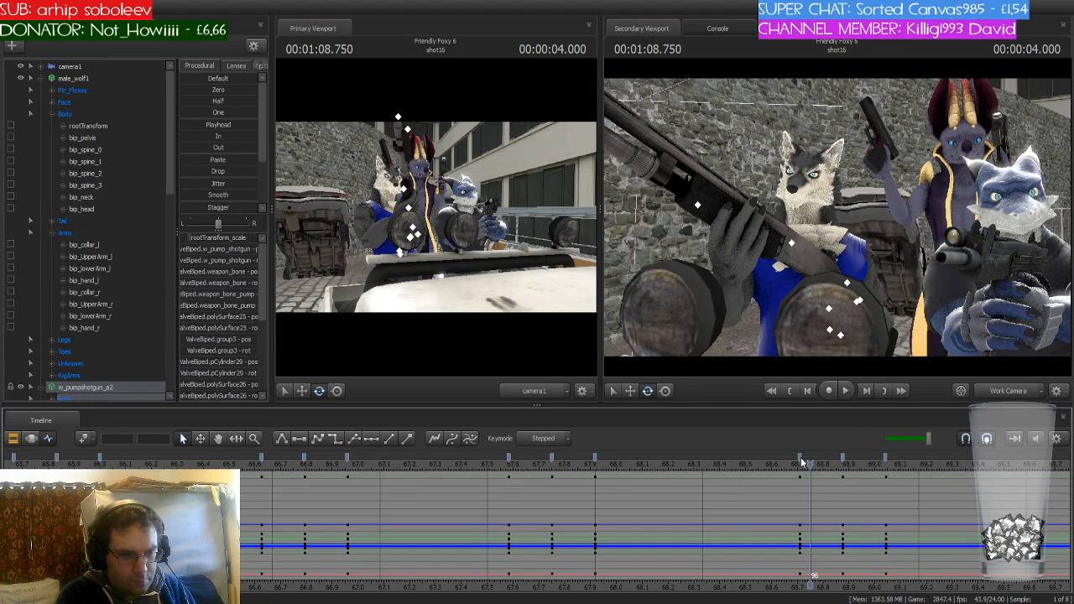
Try moving the three pasted shotgun keyframes at frames 95 to 103 earlier in the timeline, and undo the move
{"action": "left_click", "coordinate": [801, 458]}
{"action": "left_click", "coordinate": [885, 459], "text": "shift"}
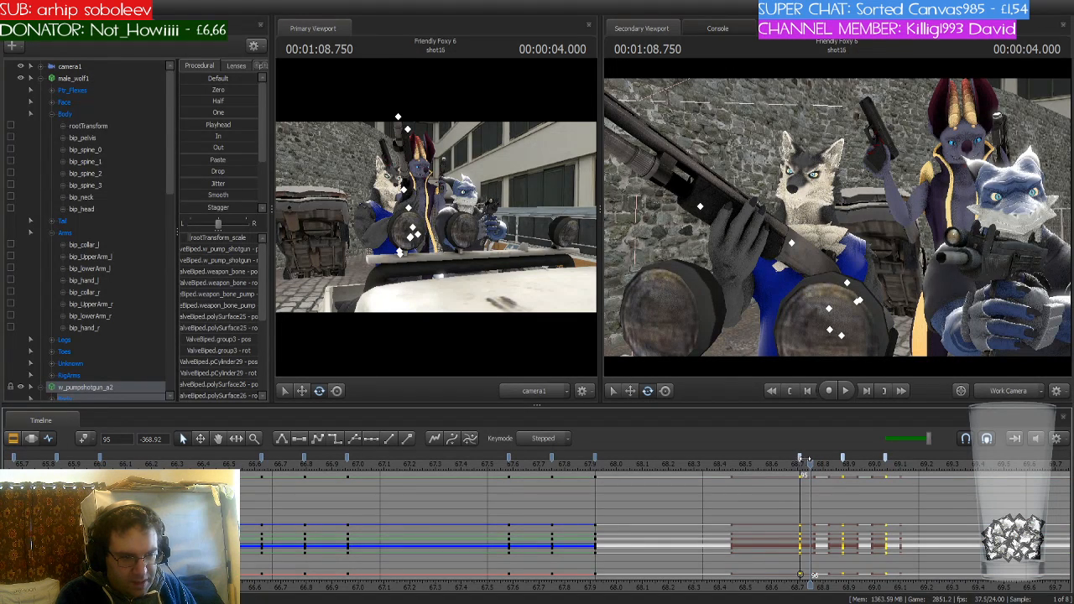
{"action": "left_click_drag", "start_coordinate": [800, 461], "coordinate": [705, 464]}
{"action": "key", "text": "ctrl+z"}
{"action": "key", "text": "ctrl+z"}
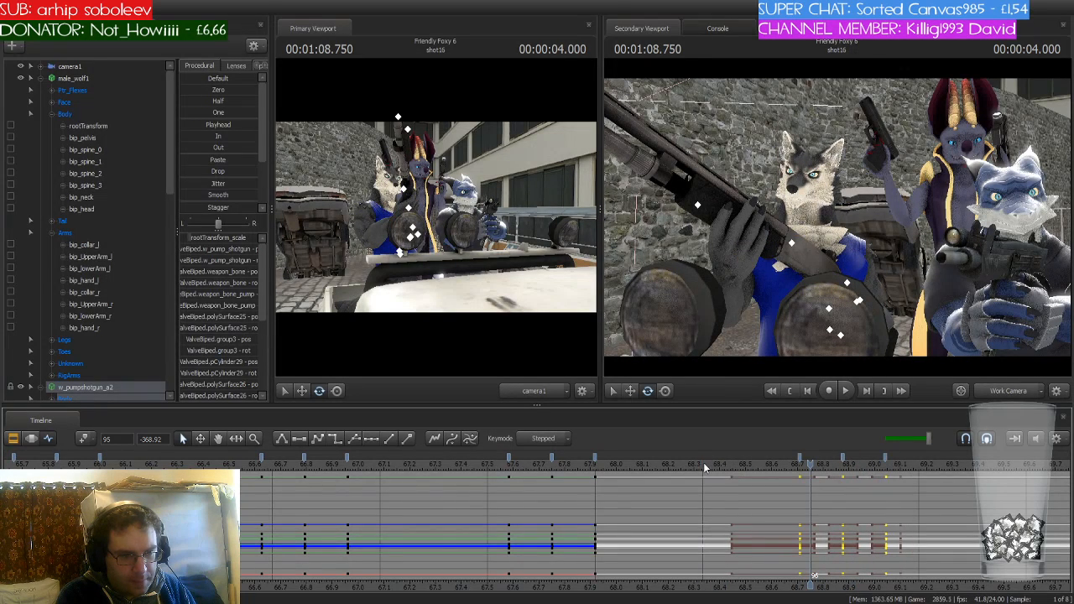
Apply stepped tangents to the w_pumpshotgun_a2 keyframes at frames 95, 68 and 72
{"action": "left_click", "coordinate": [800, 457]}
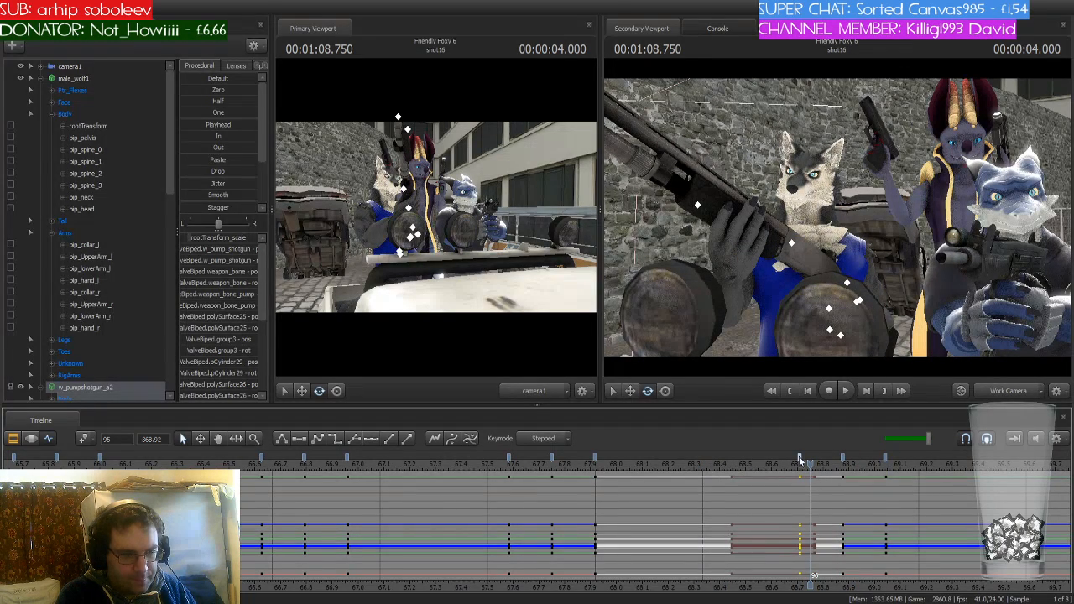
{"action": "left_click", "coordinate": [334, 438]}
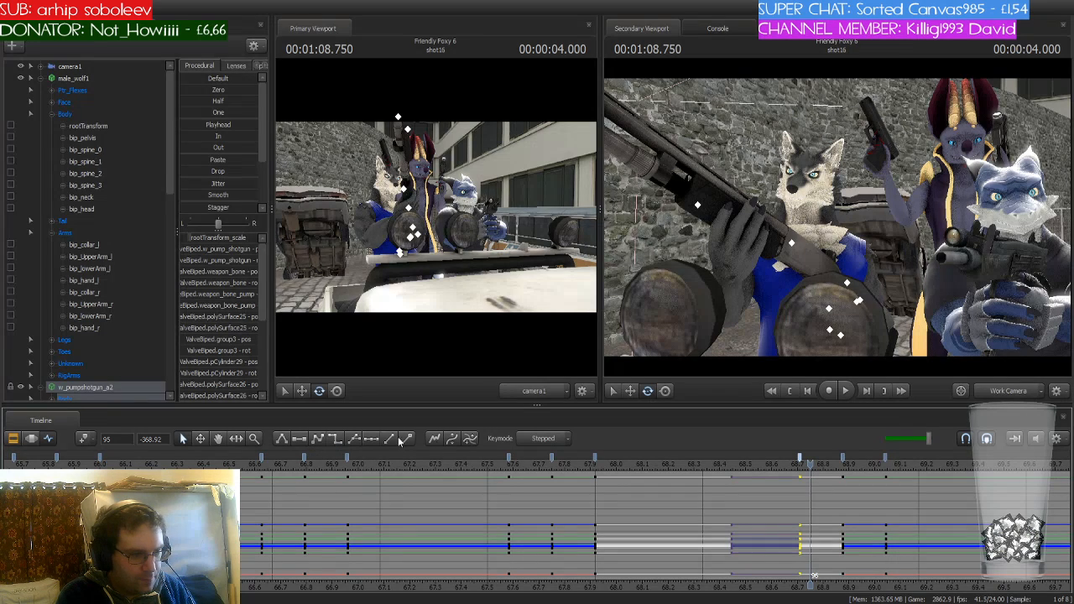
{"action": "left_click", "coordinate": [509, 457]}
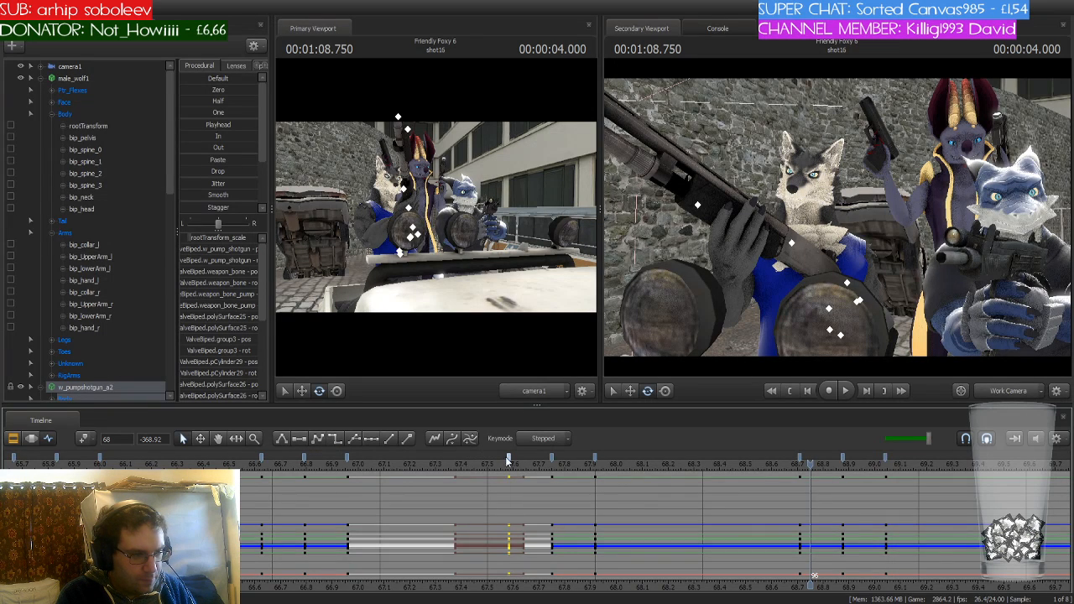
{"action": "left_click", "coordinate": [335, 440]}
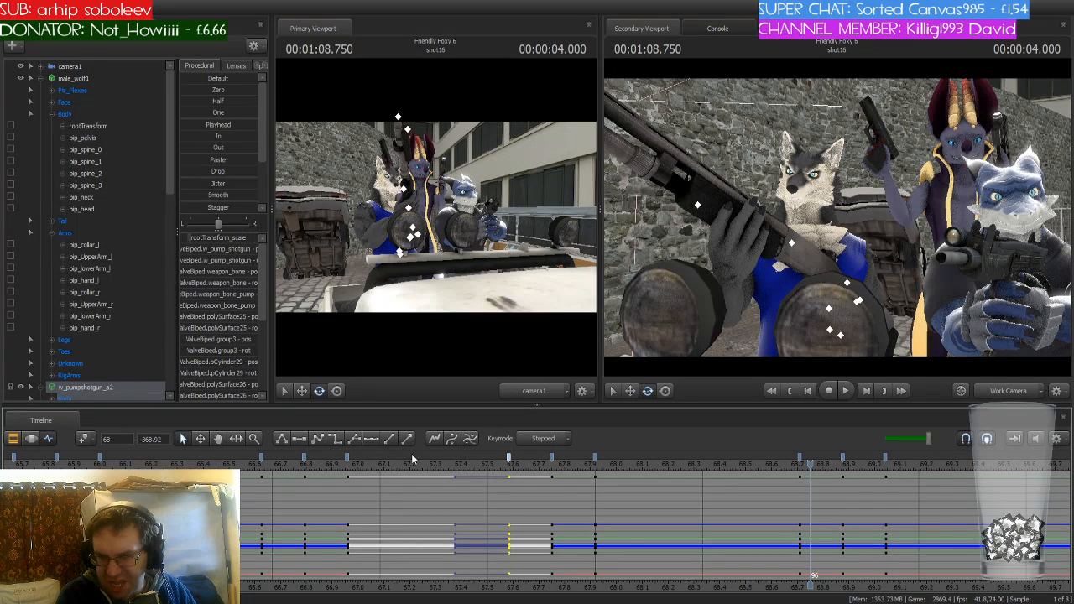
{"action": "left_click", "coordinate": [552, 458]}
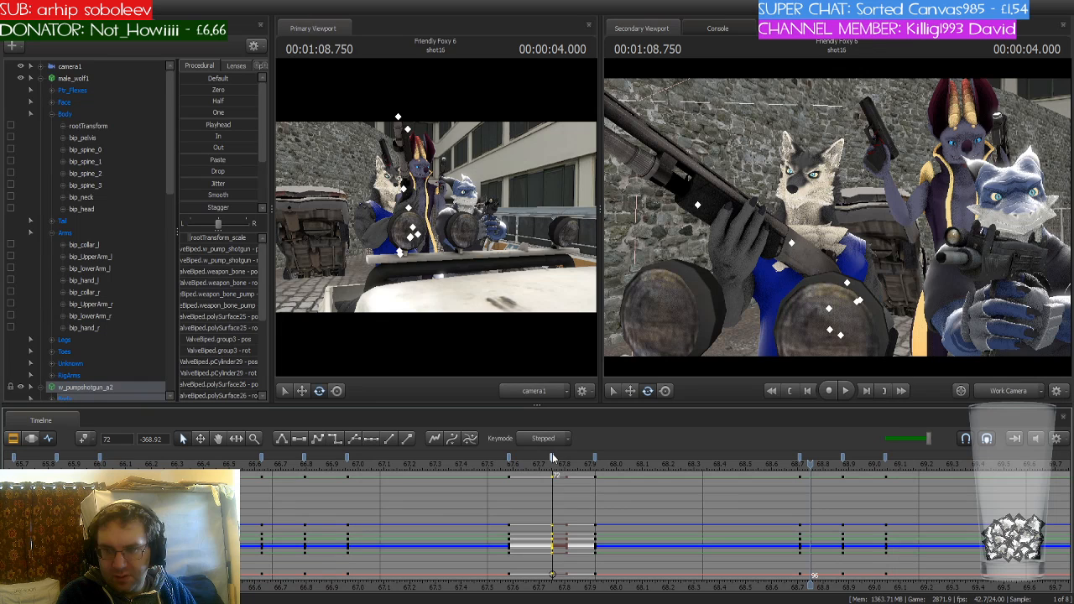
{"action": "left_click", "coordinate": [335, 440]}
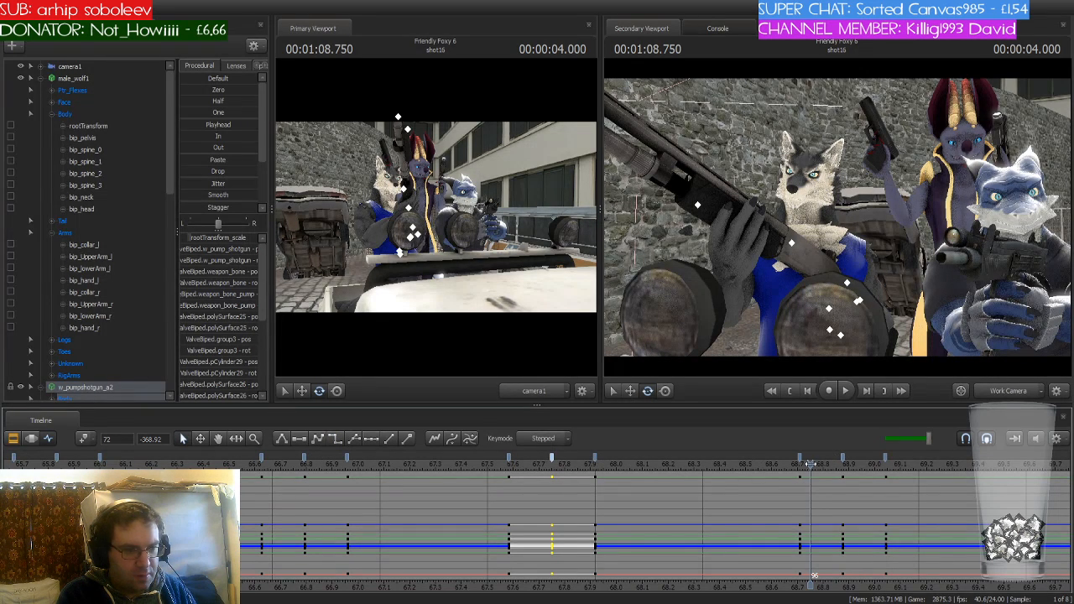
Move the three shotgun keyframes at frames 95 to 103 so they start at frame 91, and give the middle one stepped tangents
{"action": "mouse_move", "coordinate": [813, 464]}
{"action": "left_mouse_down"}
{"action": "mouse_move", "coordinate": [207, 463]}
{"action": "mouse_move", "coordinate": [573, 497]}
{"action": "mouse_move", "coordinate": [837, 495]}
{"action": "mouse_move", "coordinate": [803, 493]}
{"action": "mouse_move", "coordinate": [802, 471]}
{"action": "left_mouse_up"}
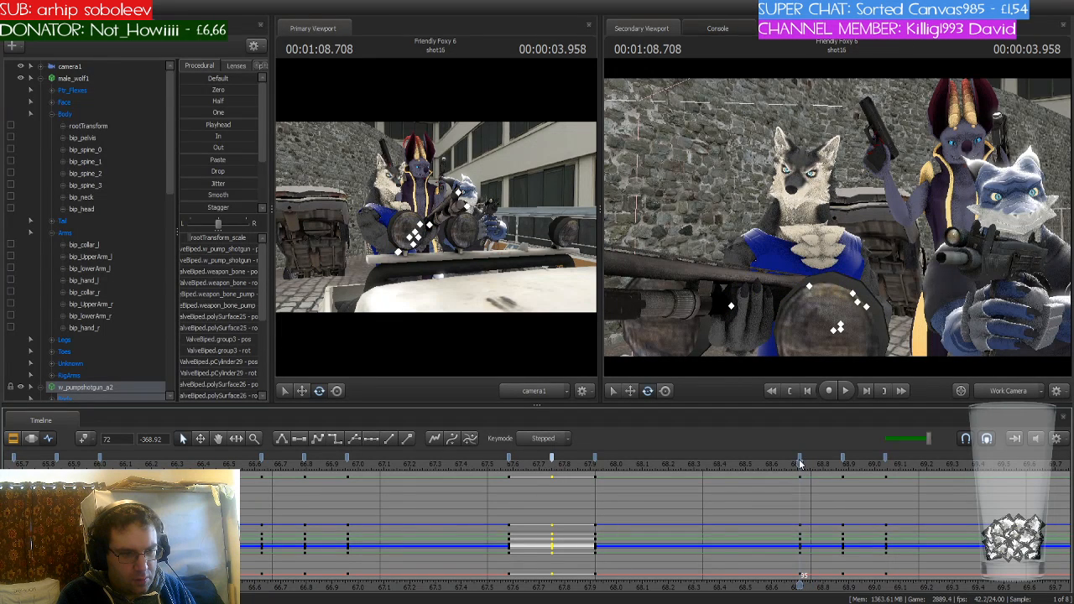
{"action": "left_click", "coordinate": [800, 459]}
{"action": "left_click", "coordinate": [885, 458], "text": "shift"}
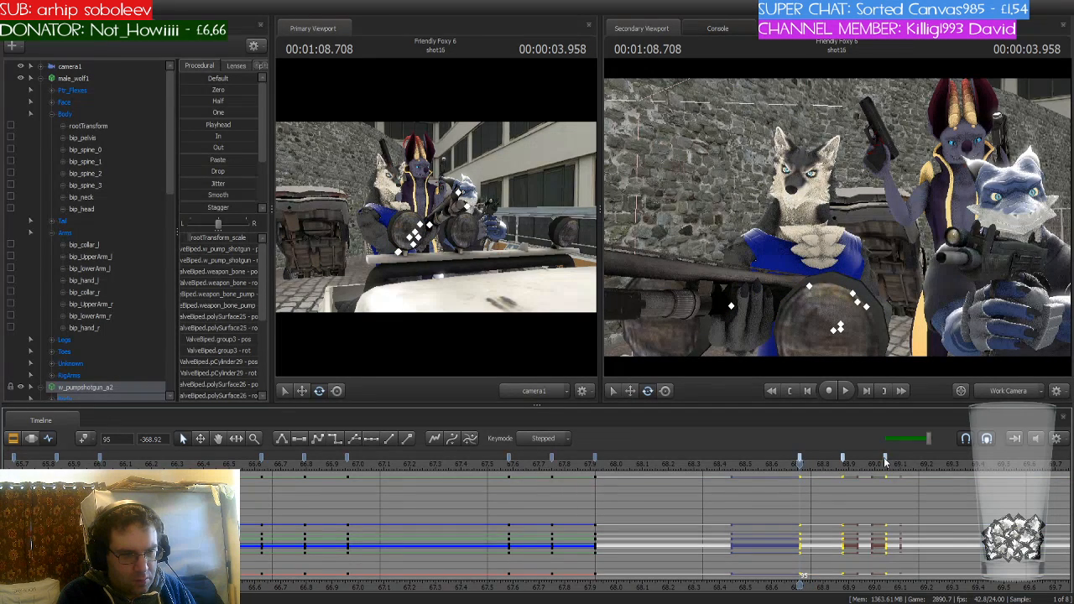
{"action": "mouse_move", "coordinate": [801, 461]}
{"action": "left_mouse_down"}
{"action": "mouse_move", "coordinate": [695, 465]}
{"action": "mouse_move", "coordinate": [832, 465]}
{"action": "mouse_move", "coordinate": [799, 471]}
{"action": "left_mouse_up"}
{"action": "left_click", "coordinate": [801, 457]}
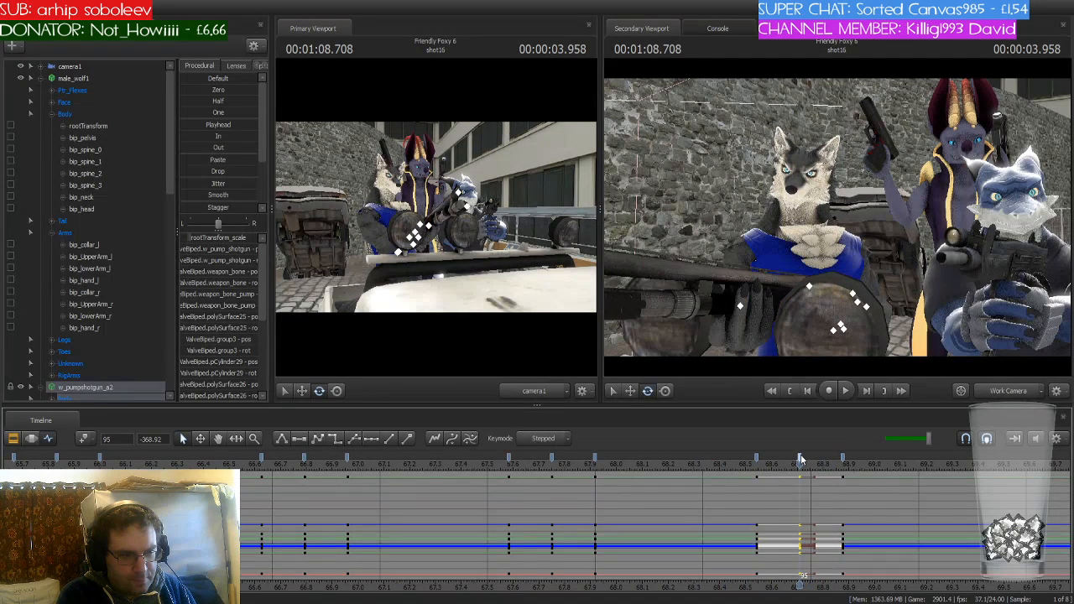
{"action": "left_click", "coordinate": [338, 439]}
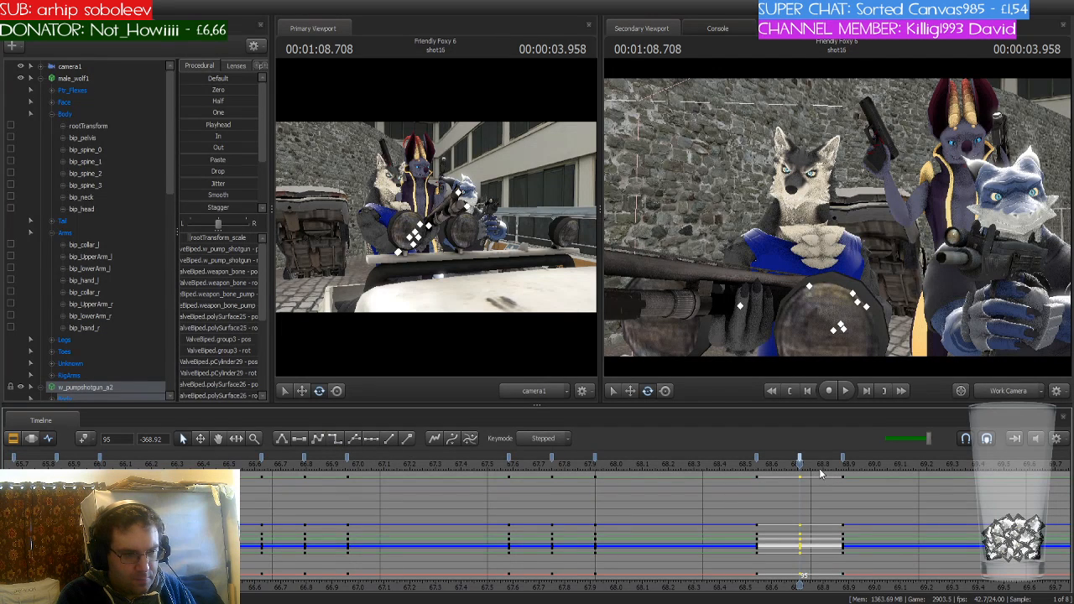
Check the pump at frame 96 and shift all three shotgun keyframes one frame later, to frames 92, 96 and 100
{"action": "left_click_drag", "start_coordinate": [794, 465], "coordinate": [811, 478]}
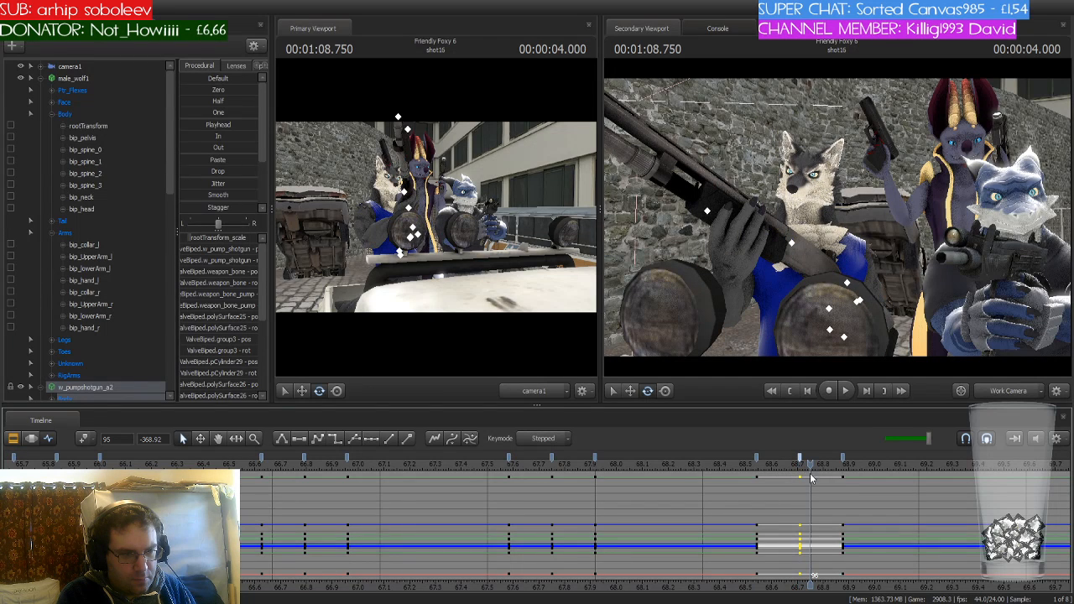
{"action": "left_click", "coordinate": [757, 458]}
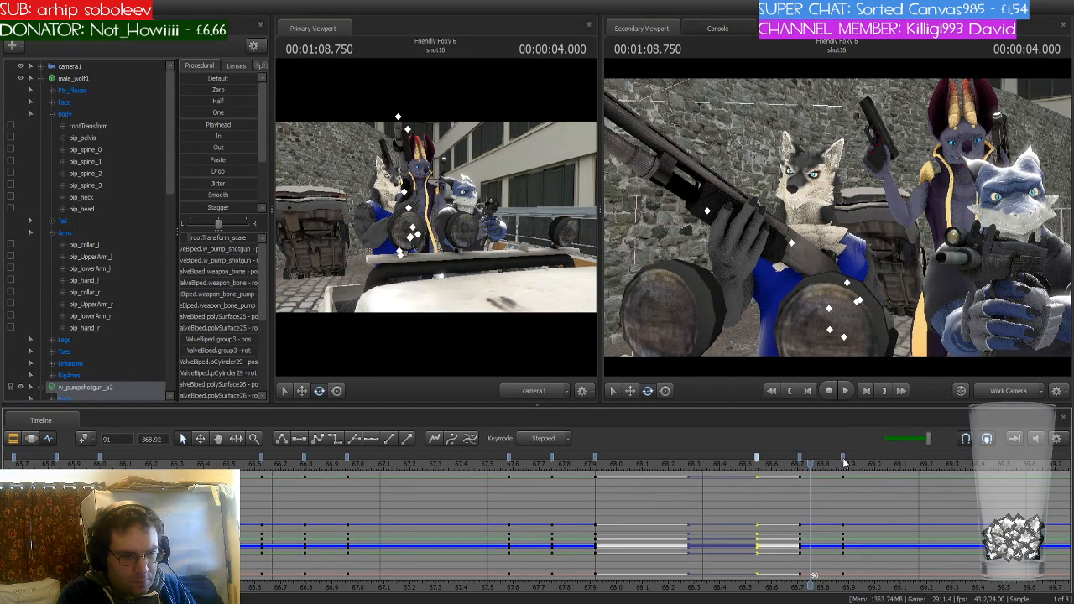
{"action": "left_click_drag", "start_coordinate": [846, 460], "coordinate": [810, 472]}
{"action": "left_click", "coordinate": [756, 459]}
{"action": "left_click", "coordinate": [757, 459]}
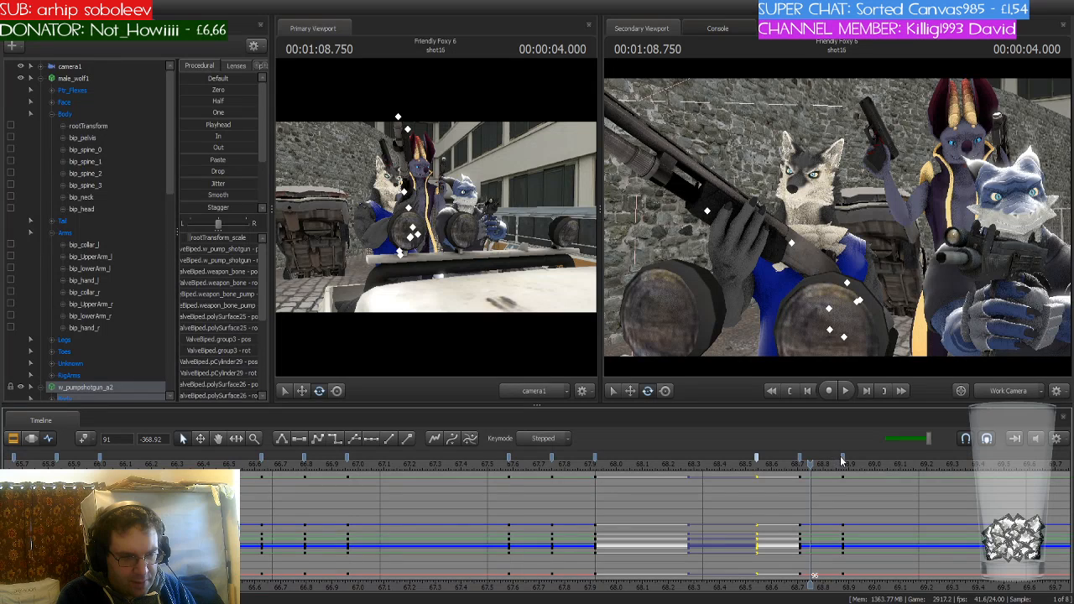
{"action": "left_click", "coordinate": [843, 459], "text": "shift"}
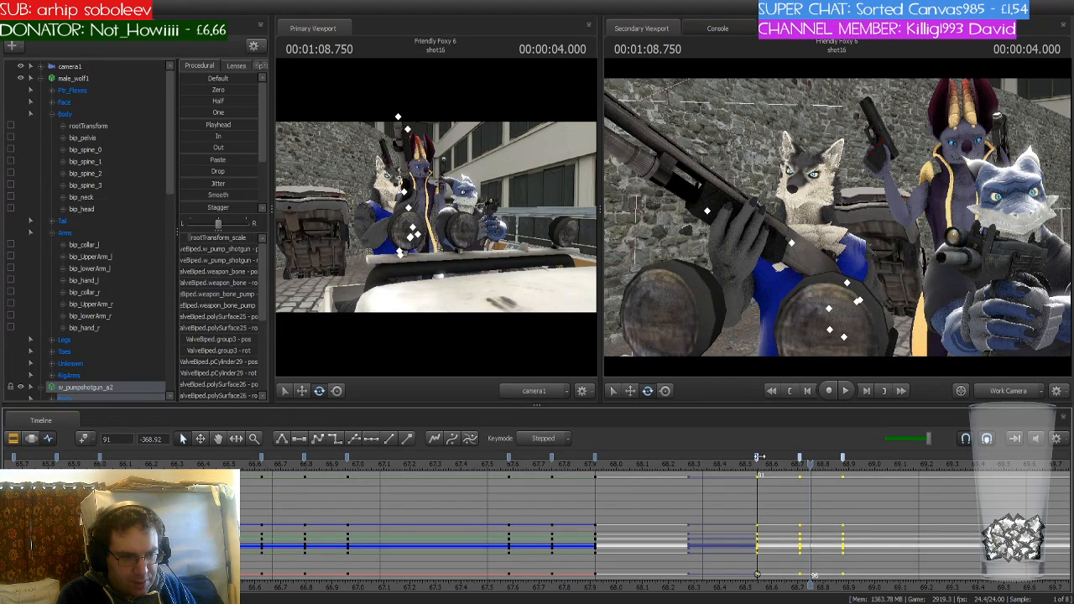
{"action": "left_click_drag", "start_coordinate": [759, 457], "coordinate": [763, 458]}
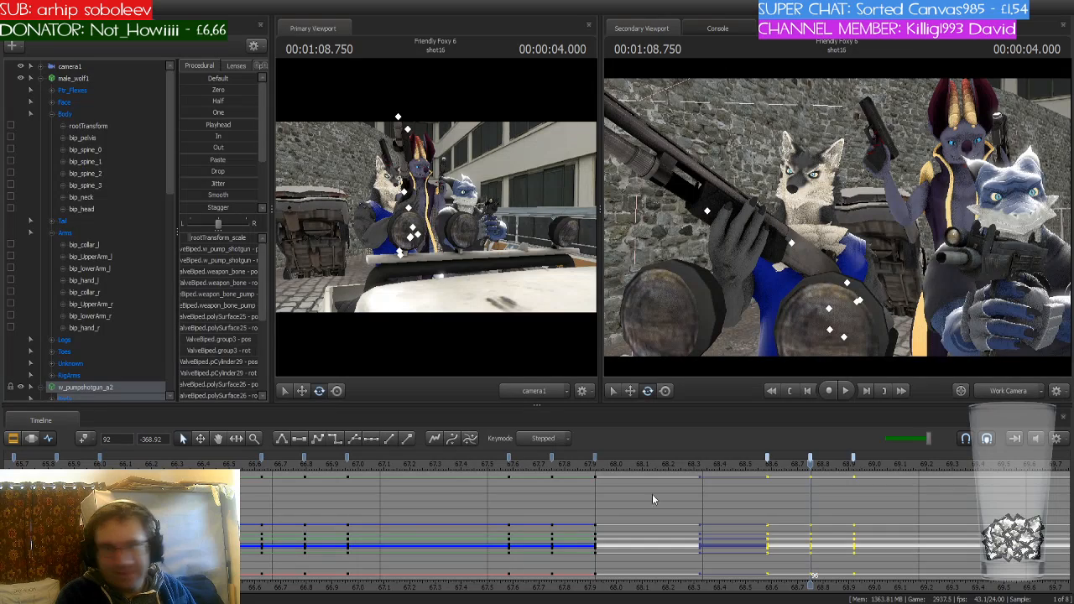
Try the last shotgun keyframe at frame 101 and play back the pump motion
{"action": "mouse_move", "coordinate": [808, 467]}
{"action": "left_mouse_down"}
{"action": "mouse_move", "coordinate": [723, 467]}
{"action": "mouse_move", "coordinate": [881, 467]}
{"action": "mouse_move", "coordinate": [749, 462]}
{"action": "mouse_move", "coordinate": [763, 460]}
{"action": "mouse_move", "coordinate": [864, 460]}
{"action": "mouse_move", "coordinate": [695, 479]}
{"action": "mouse_move", "coordinate": [917, 476]}
{"action": "mouse_move", "coordinate": [972, 572]}
{"action": "mouse_move", "coordinate": [994, 579]}
{"action": "left_mouse_up"}
{"action": "left_click", "coordinate": [853, 460]}
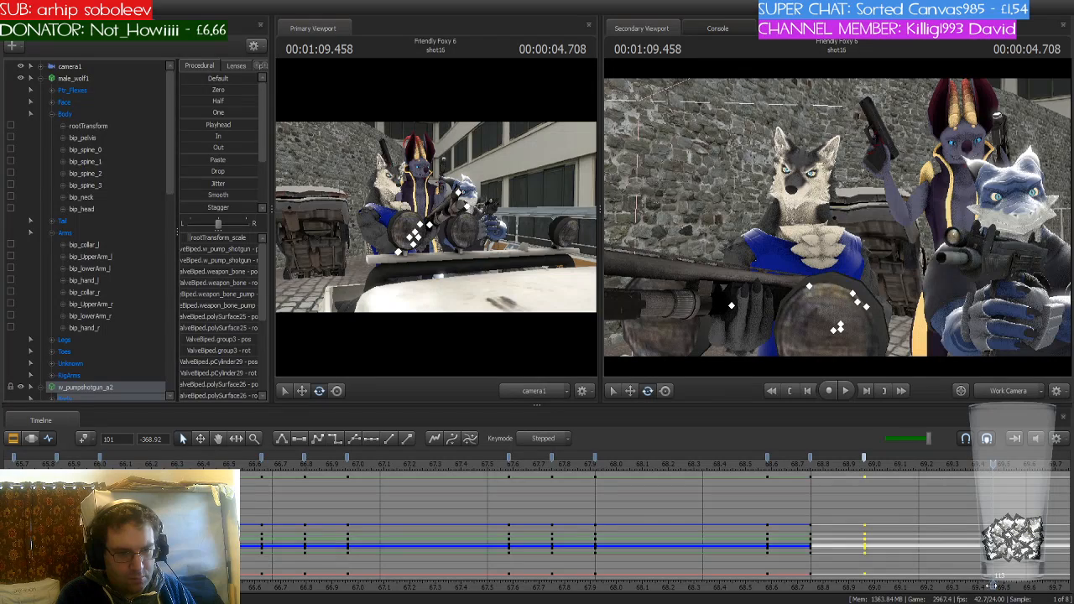
{"action": "middle_click_drag", "start_coordinate": [967, 578], "coordinate": [772, 546]}
{"action": "scroll", "coordinate": [789, 541], "scroll_direction": "down", "scroll_amount": 2}
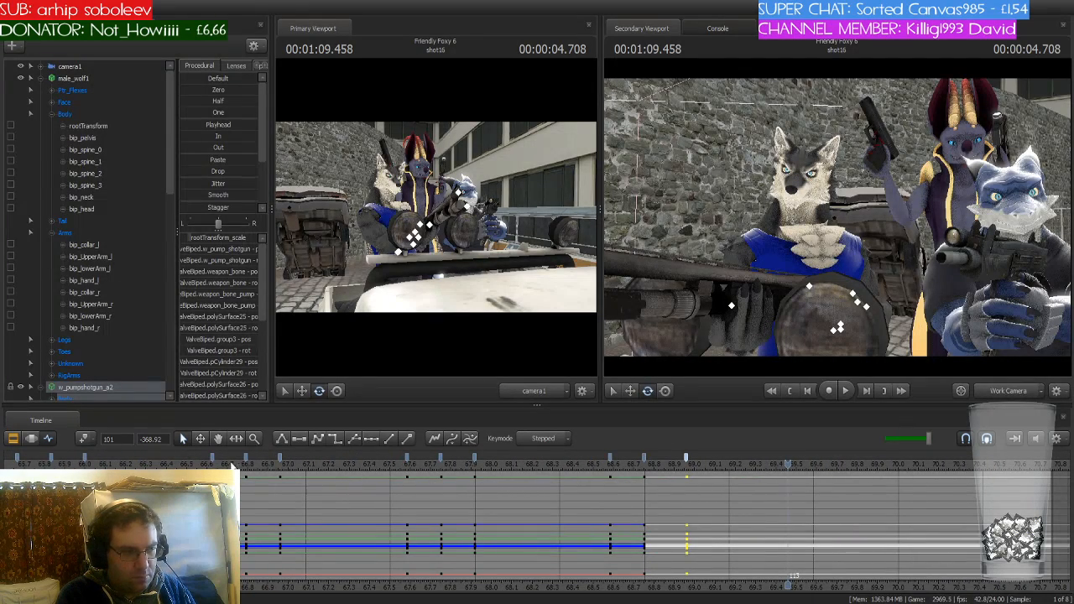
{"action": "left_click", "coordinate": [210, 465]}
{"action": "key", "text": "space"}
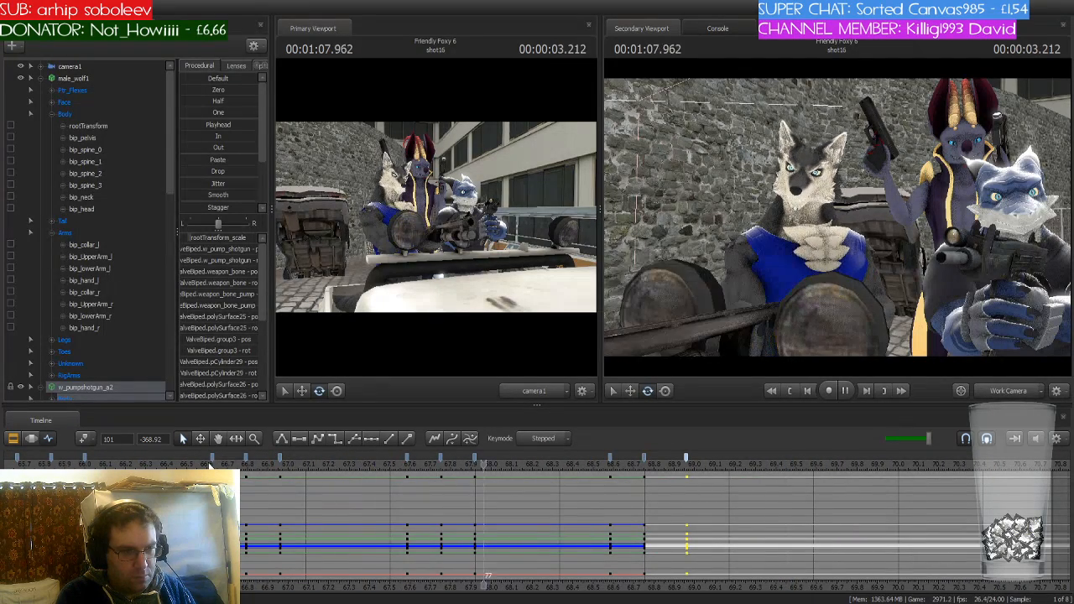
{"action": "key", "text": "space"}
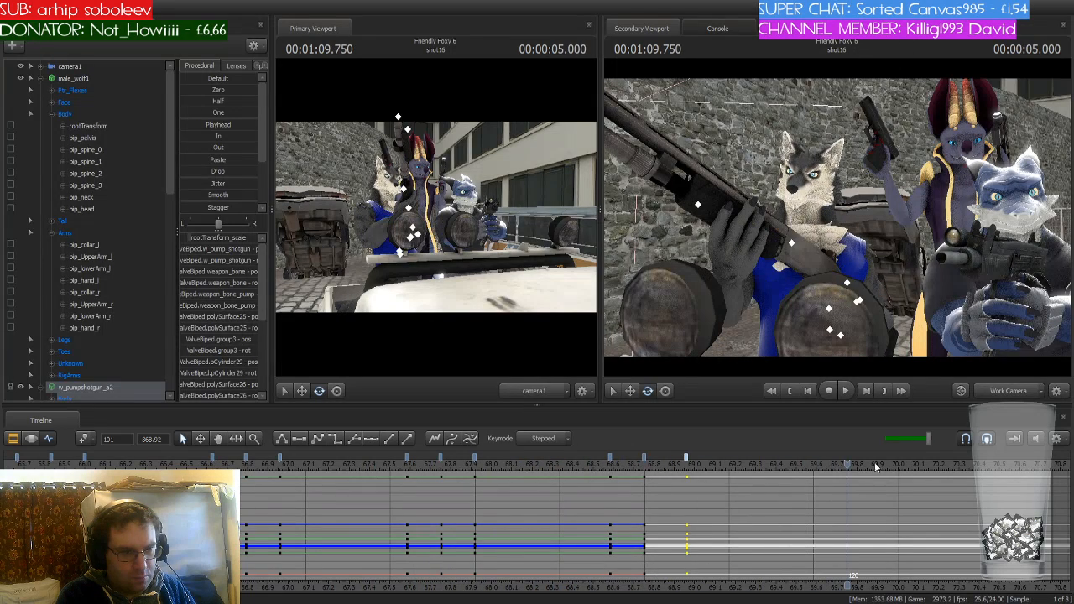
Try the middle pump keyframe at frame 97, play it back, and return the keyframe to frame 96
{"action": "mouse_move", "coordinate": [850, 467]}
{"action": "left_mouse_down"}
{"action": "mouse_move", "coordinate": [649, 471]}
{"action": "mouse_move", "coordinate": [646, 458]}
{"action": "mouse_move", "coordinate": [588, 475]}
{"action": "left_mouse_up"}
{"action": "key", "text": "space"}
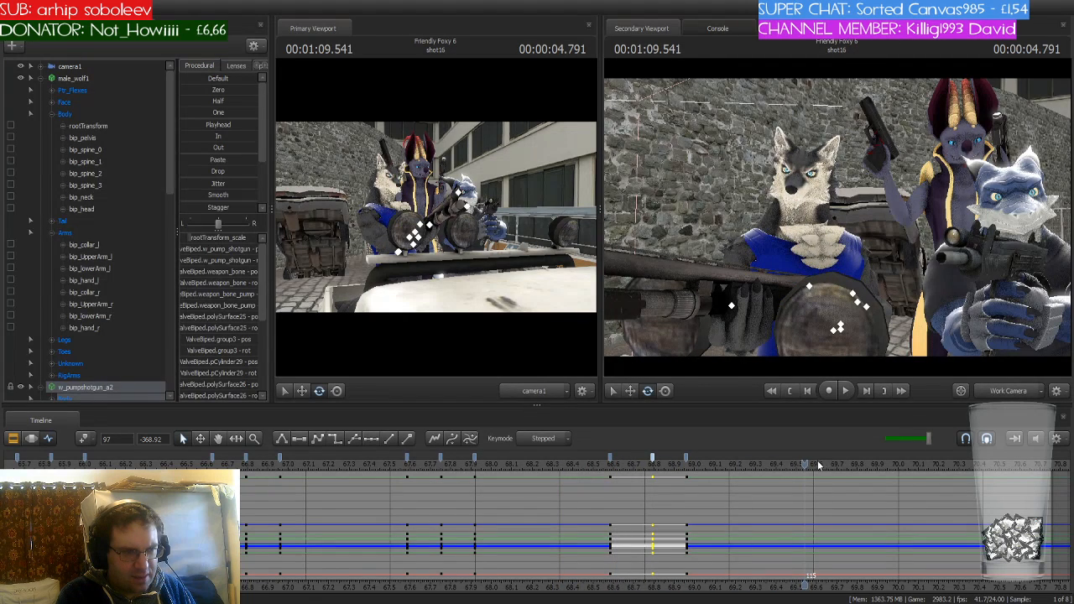
{"action": "left_click_drag", "start_coordinate": [806, 467], "coordinate": [644, 463]}
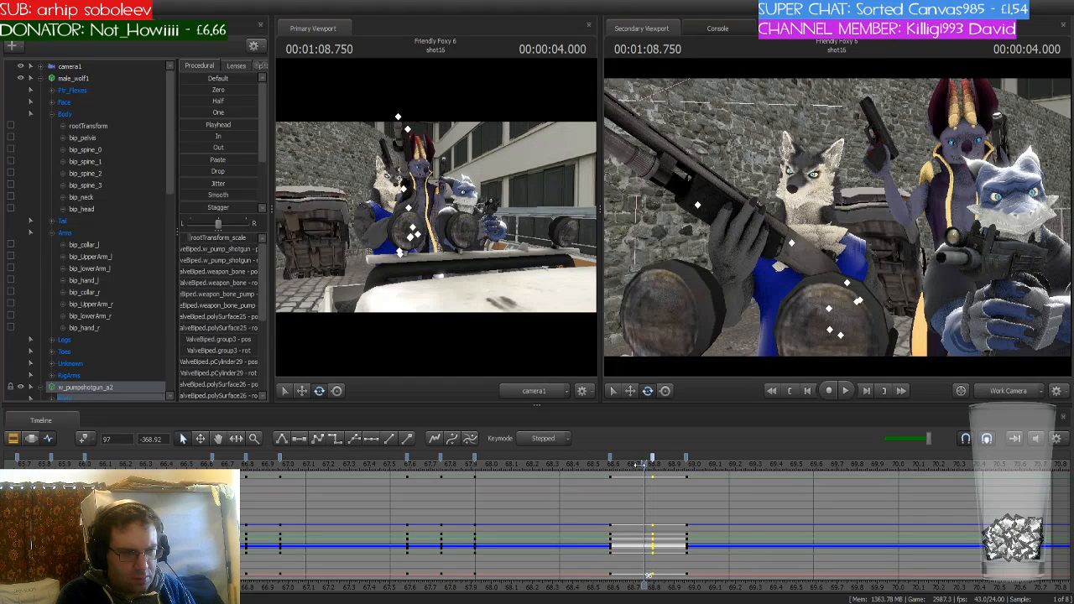
{"action": "left_click", "coordinate": [636, 466]}
{"action": "left_click", "coordinate": [643, 464]}
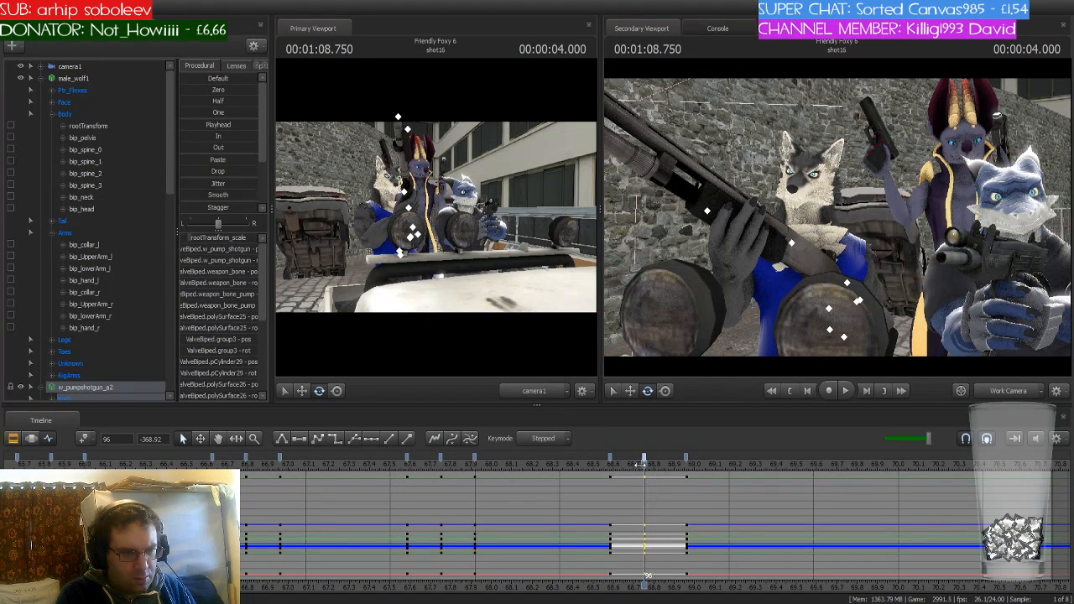
Play back the wolf's firing animation from an earlier point through the last pump motion
{"action": "left_click", "coordinate": [541, 467]}
{"action": "left_click_drag", "start_coordinate": [541, 467], "coordinate": [359, 465]}
{"action": "key", "text": "space"}
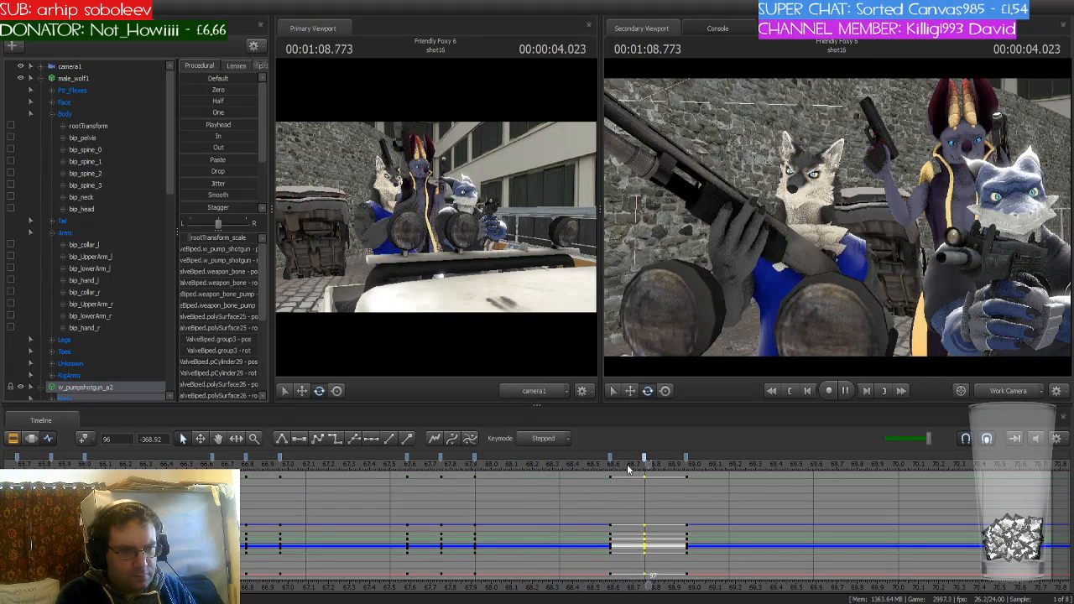
{"action": "key", "text": "space"}
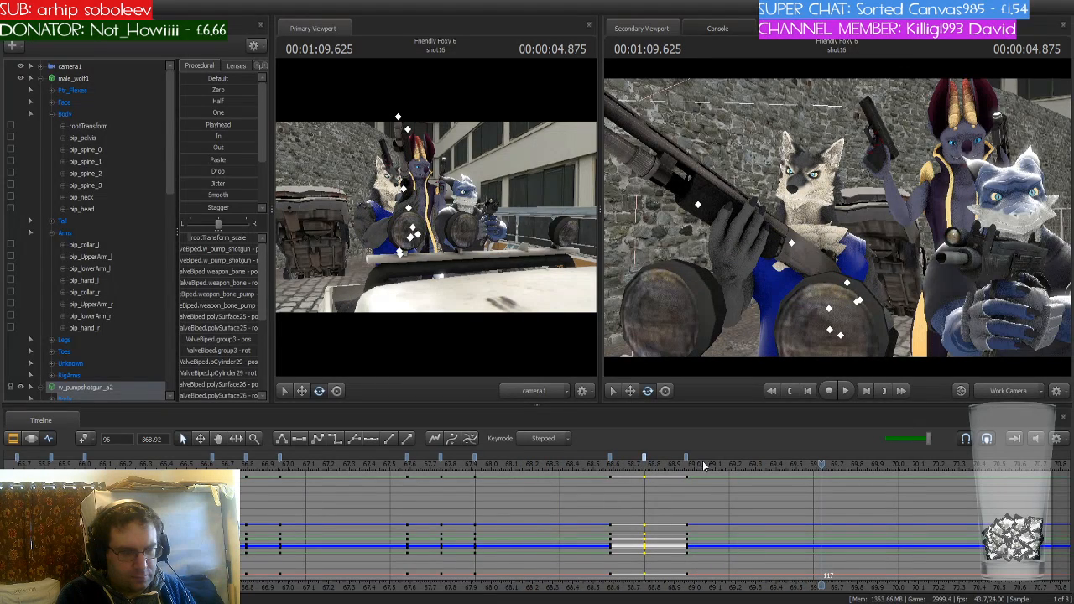
Step frame by frame from frame 92 to frame 100, move the last shotgun keyframe to frame 100, and replay the motion
{"action": "left_click", "coordinate": [610, 464]}
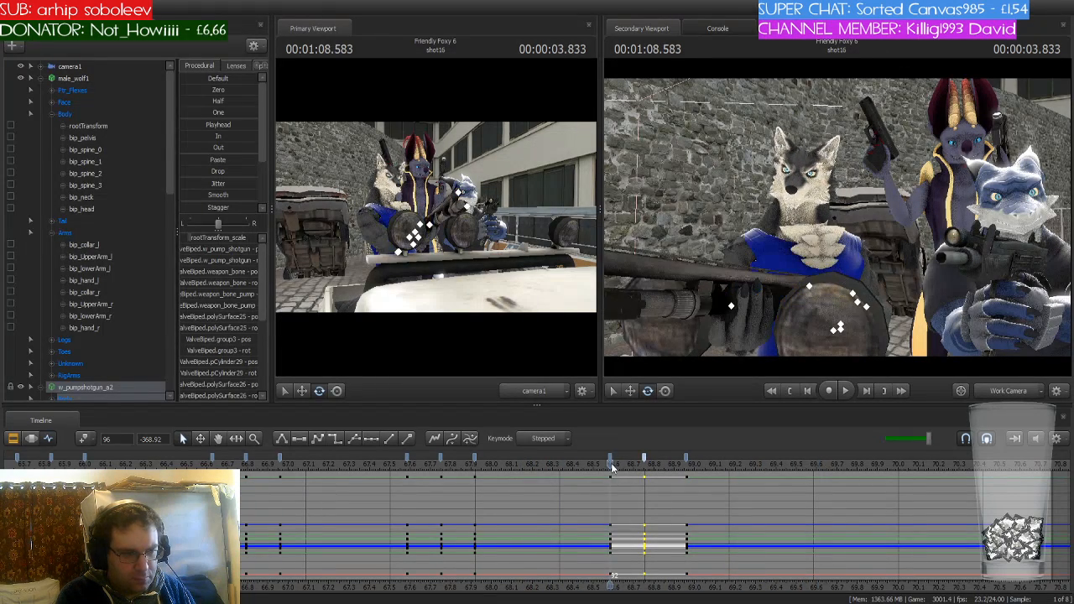
{"action": "key", "text": "Right"}
{"action": "key", "text": "Right"}
{"action": "key", "text": "Right"}
{"action": "key", "text": "Right"}
{"action": "key", "text": "Right"}
{"action": "key", "text": "Right"}
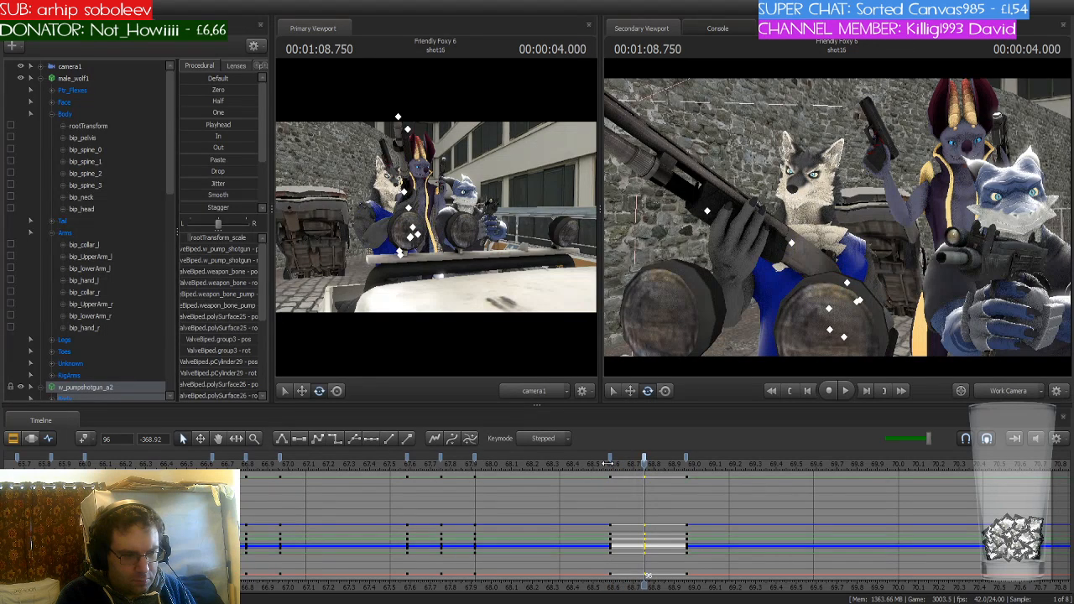
{"action": "key", "text": "Right"}
{"action": "key", "text": "Right"}
{"action": "key", "text": "Right"}
{"action": "key", "text": "Left"}
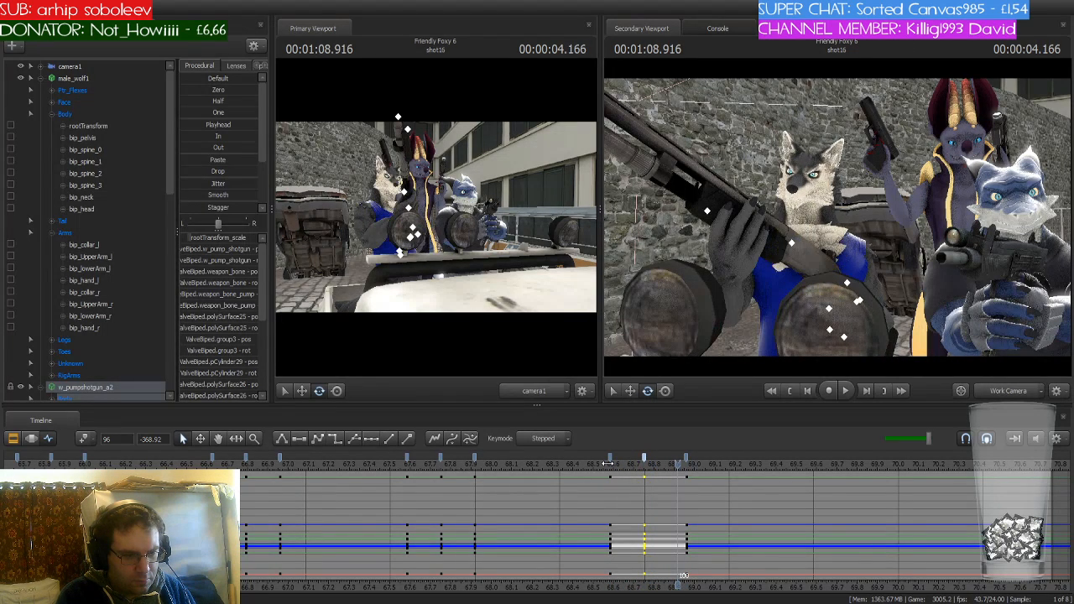
{"action": "left_click_drag", "start_coordinate": [686, 459], "coordinate": [678, 460]}
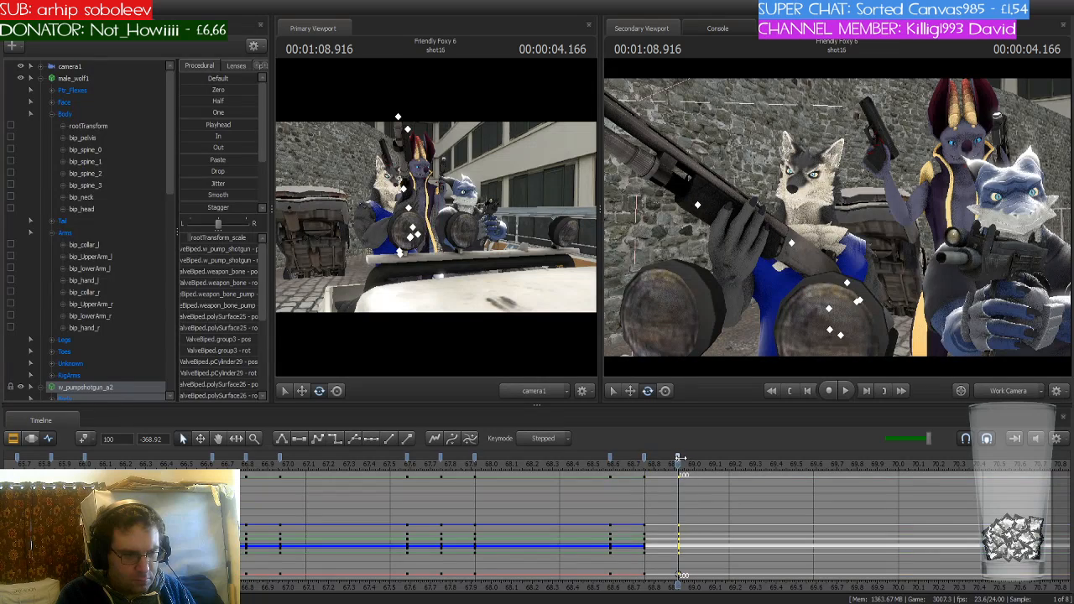
{"action": "key", "text": "space"}
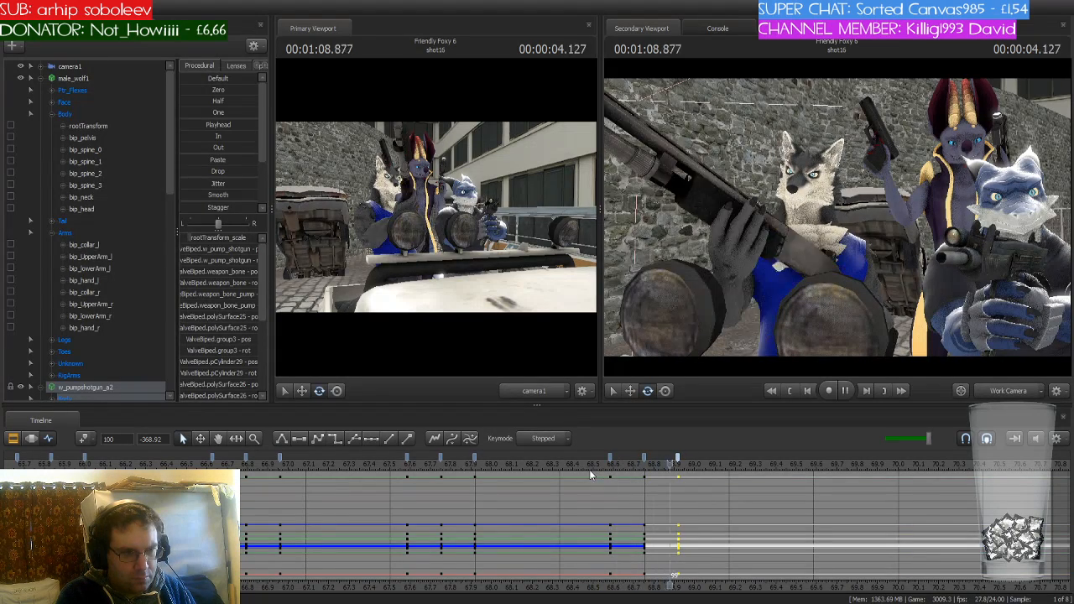
{"action": "key", "text": "space"}
Show the whole shot16 range in the timeline and play the shot back from frame 0
{"action": "scroll", "coordinate": [958, 514], "scroll_direction": "down", "scroll_amount": 2}
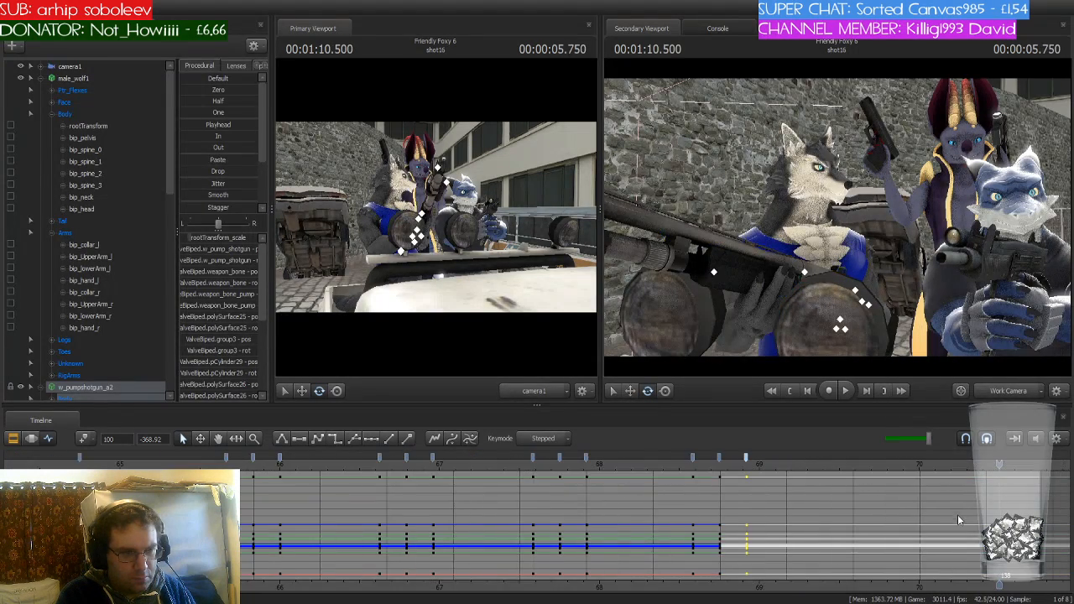
{"action": "middle_click_drag", "start_coordinate": [1000, 569], "coordinate": [756, 569]}
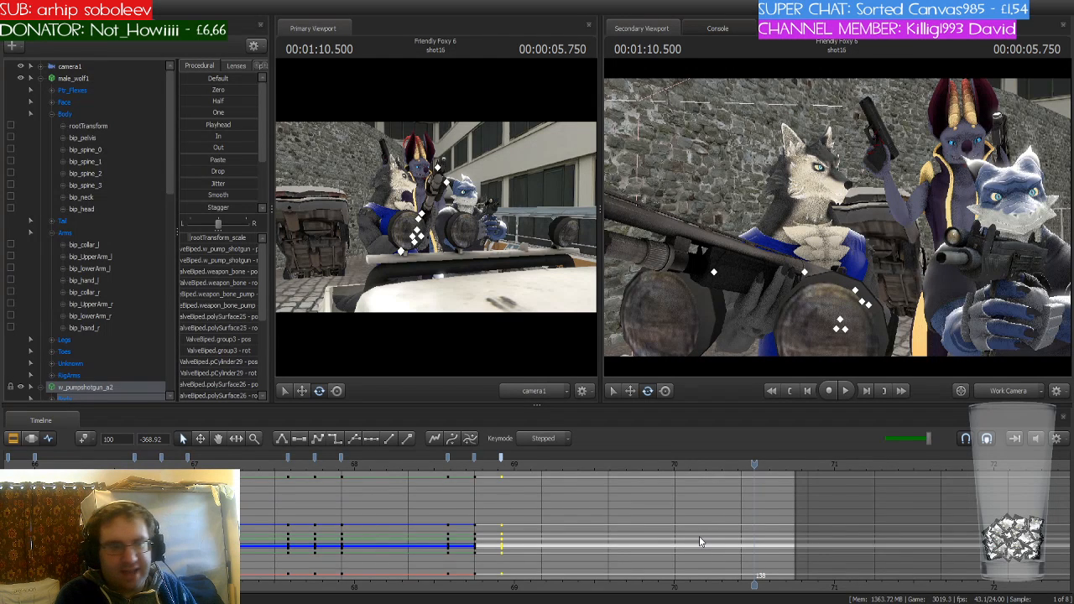
{"action": "scroll", "coordinate": [700, 541], "scroll_direction": "down", "scroll_amount": 3}
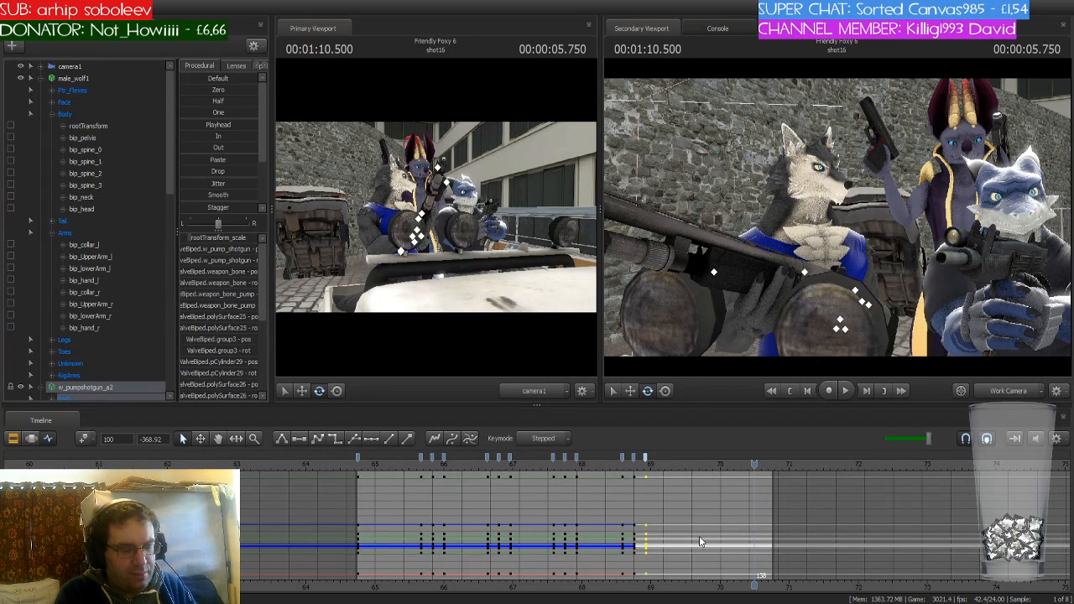
{"action": "left_click", "coordinate": [360, 467]}
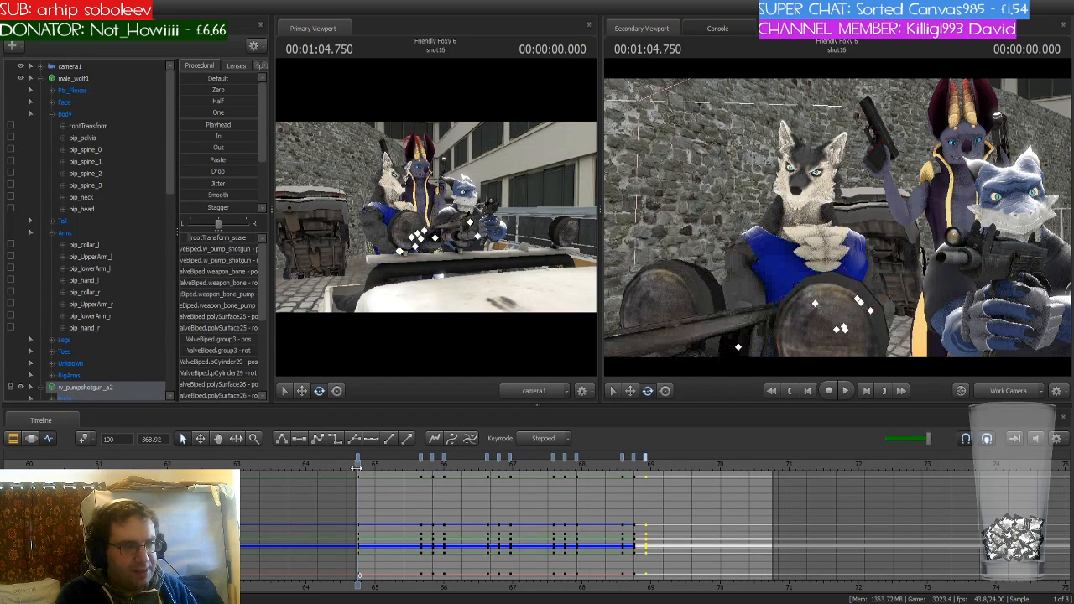
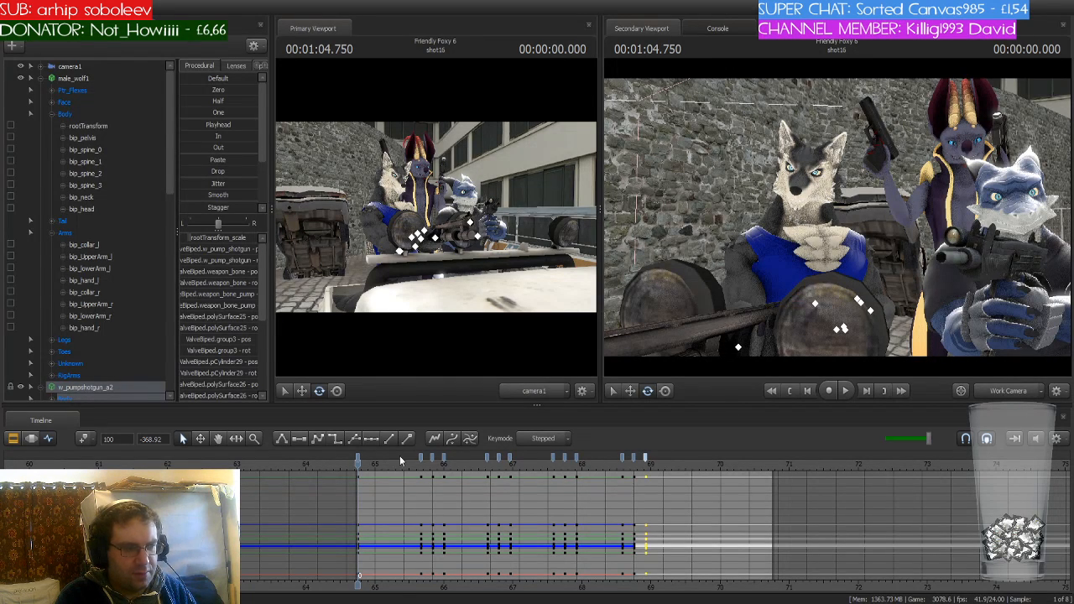
{"action": "key", "text": "space"}
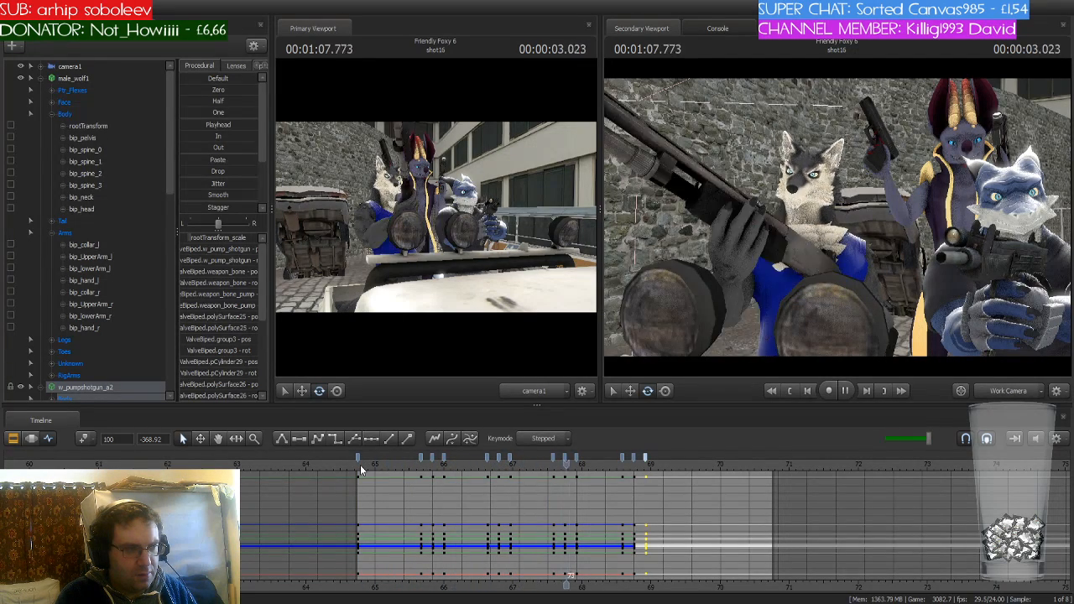
Stop playback near the last pump motion, return to frame 92, and compare the keyframes of male_wolf1 and w_pumpshotgun_a2 there
{"action": "key", "text": "space"}
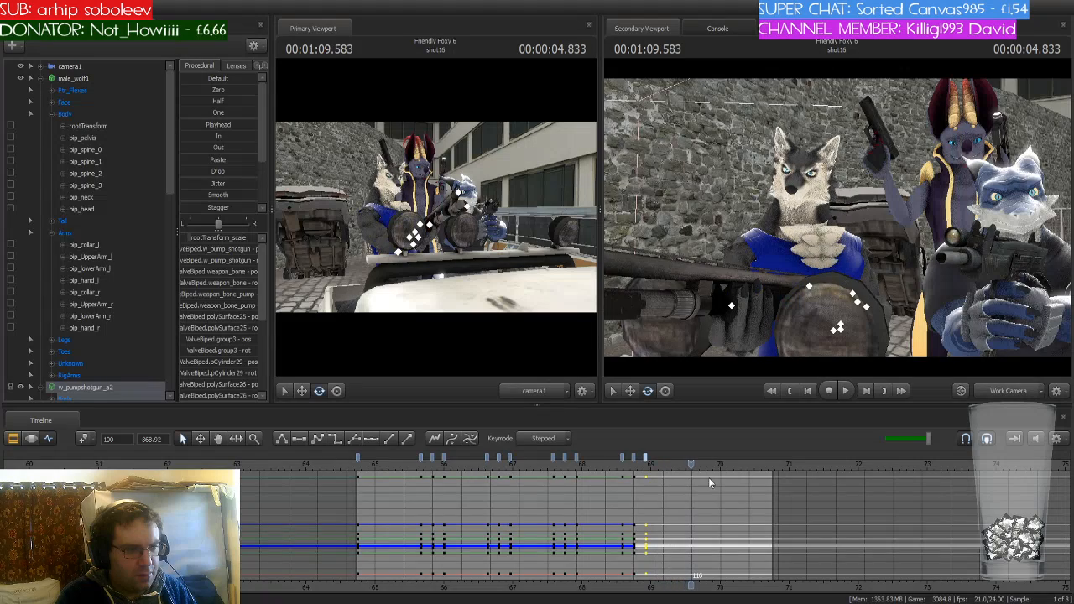
{"action": "scroll", "coordinate": [709, 483], "scroll_direction": "up", "scroll_amount": 3}
{"action": "left_click_drag", "start_coordinate": [694, 472], "coordinate": [566, 476]}
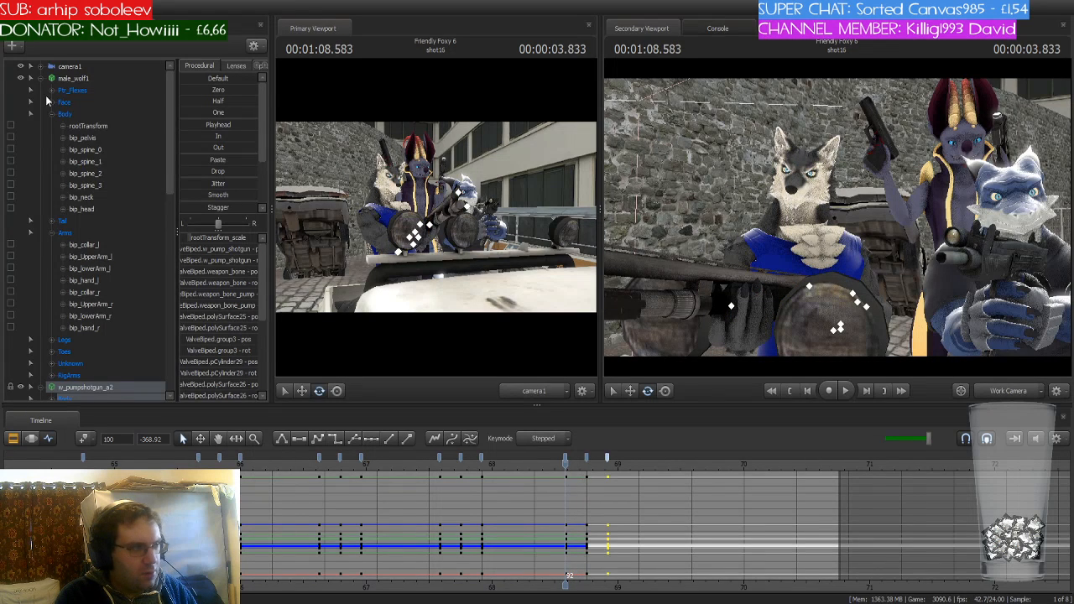
{"action": "left_click", "coordinate": [85, 78]}
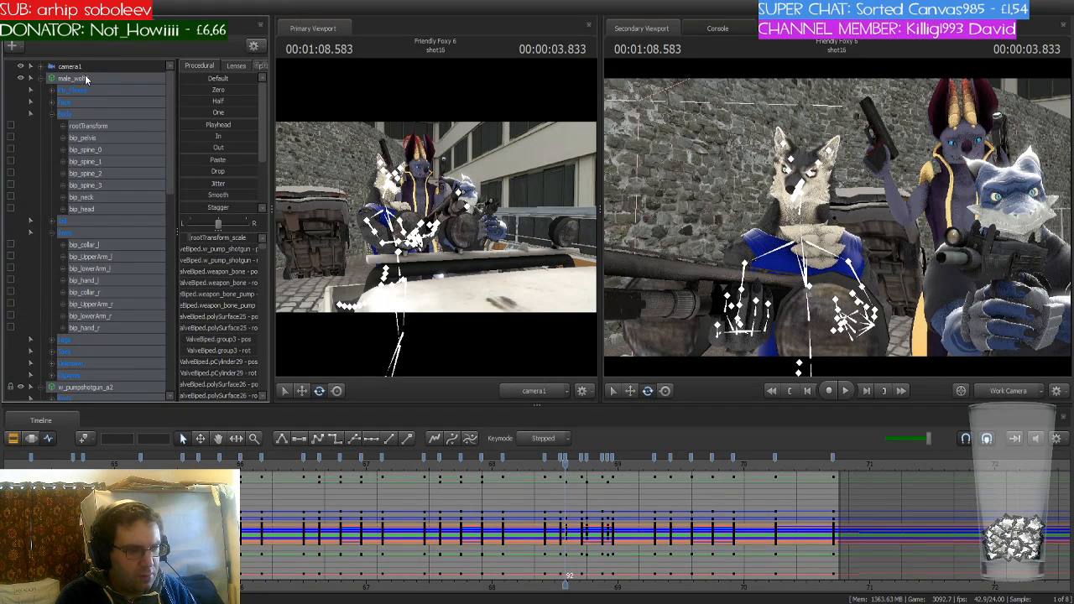
{"action": "left_click", "coordinate": [89, 388]}
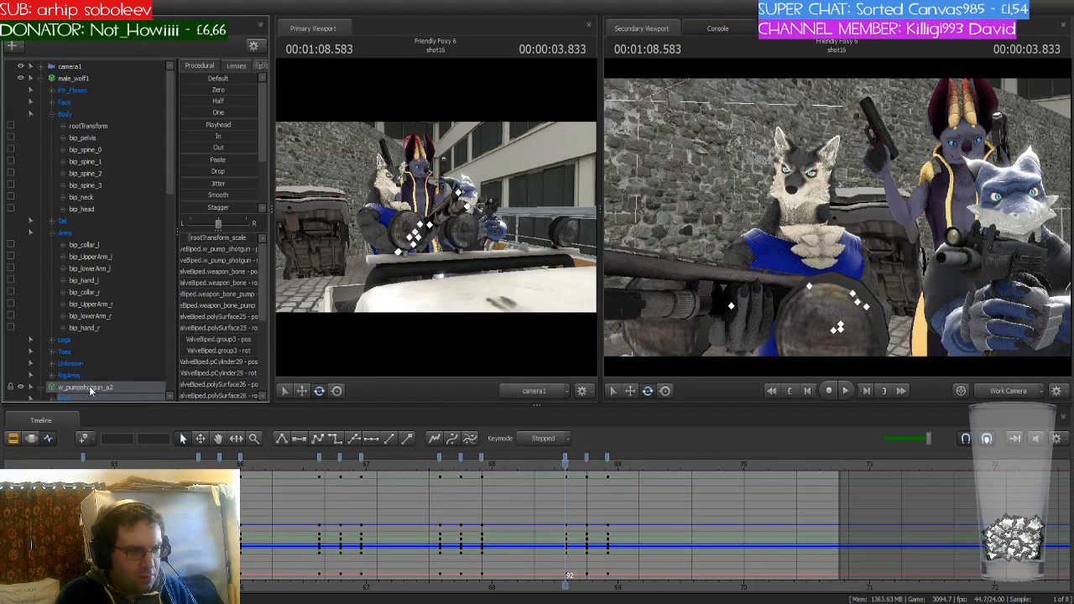
{"action": "scroll", "coordinate": [505, 470], "scroll_direction": "up", "scroll_amount": 3}
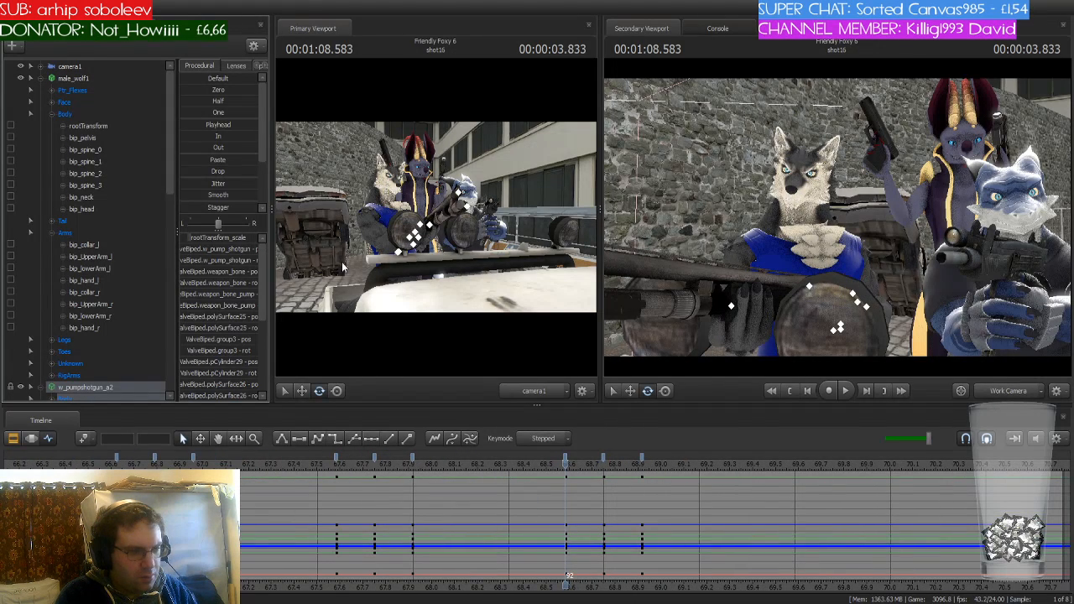
{"action": "left_click", "coordinate": [97, 75]}
{"action": "scroll", "coordinate": [573, 467], "scroll_direction": "up", "scroll_amount": 1}
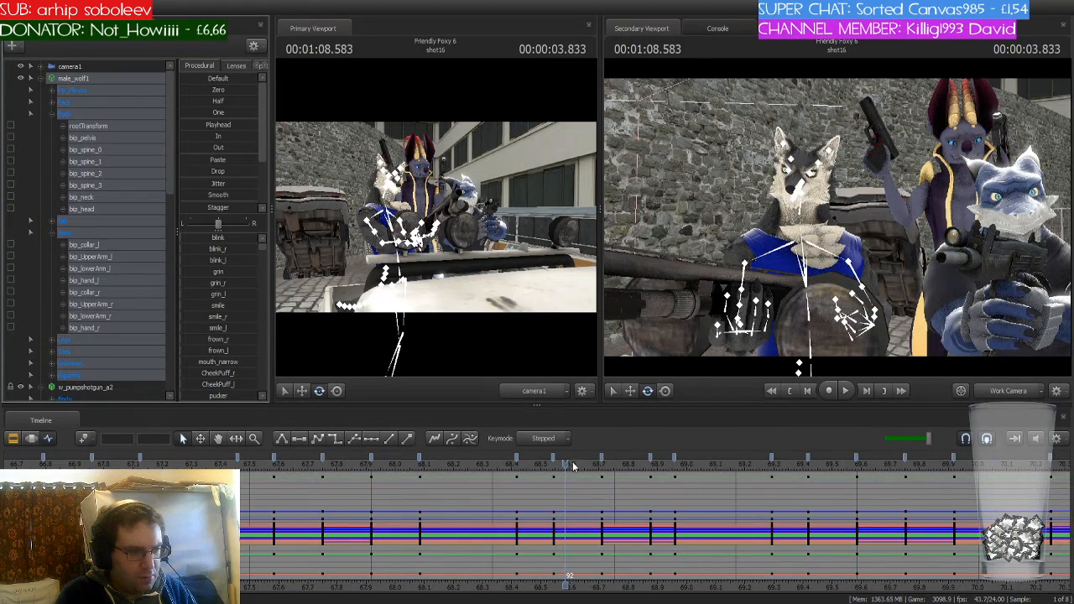
Scrub the wolf's animation between frames 91 and 100, stopping at frame 95, to check its poses against the pump timing
{"action": "mouse_move", "coordinate": [567, 467]}
{"action": "left_mouse_down"}
{"action": "mouse_move", "coordinate": [528, 472]}
{"action": "mouse_move", "coordinate": [675, 475]}
{"action": "mouse_move", "coordinate": [424, 478]}
{"action": "mouse_move", "coordinate": [601, 476]}
{"action": "mouse_move", "coordinate": [552, 477]}
{"action": "left_mouse_up"}
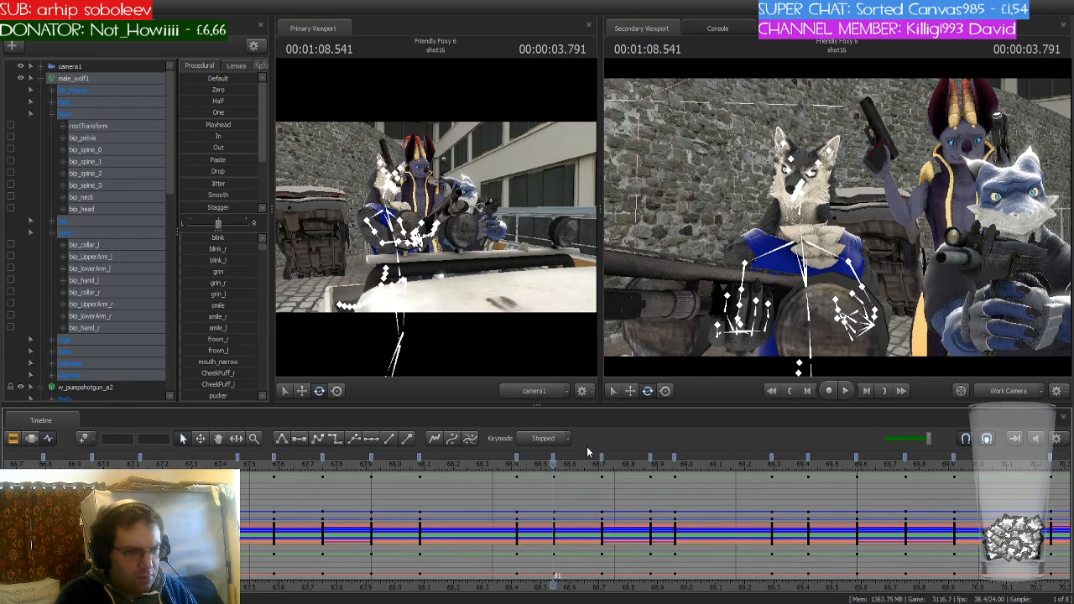
{"action": "scroll", "coordinate": [596, 495], "scroll_direction": "up", "scroll_amount": 2}
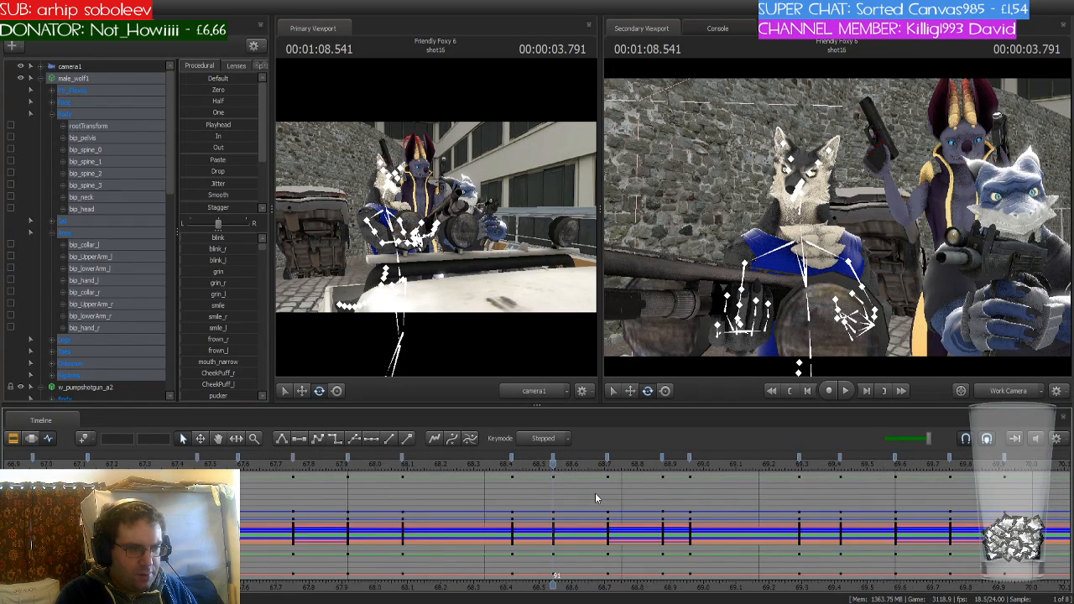
{"action": "left_click_drag", "start_coordinate": [555, 464], "coordinate": [686, 463]}
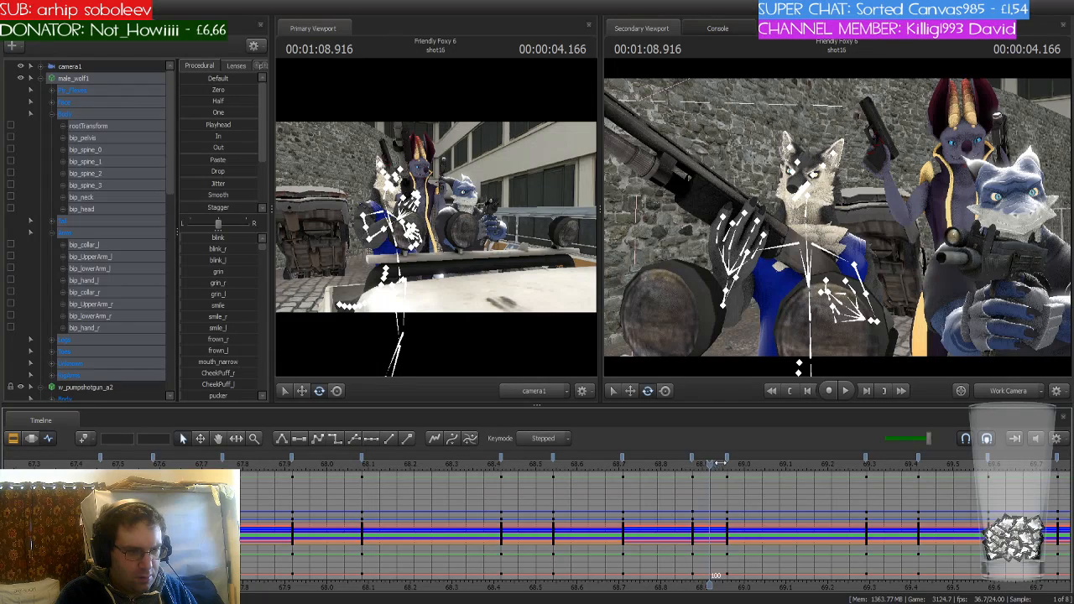
{"action": "left_click_drag", "start_coordinate": [720, 463], "coordinate": [617, 468]}
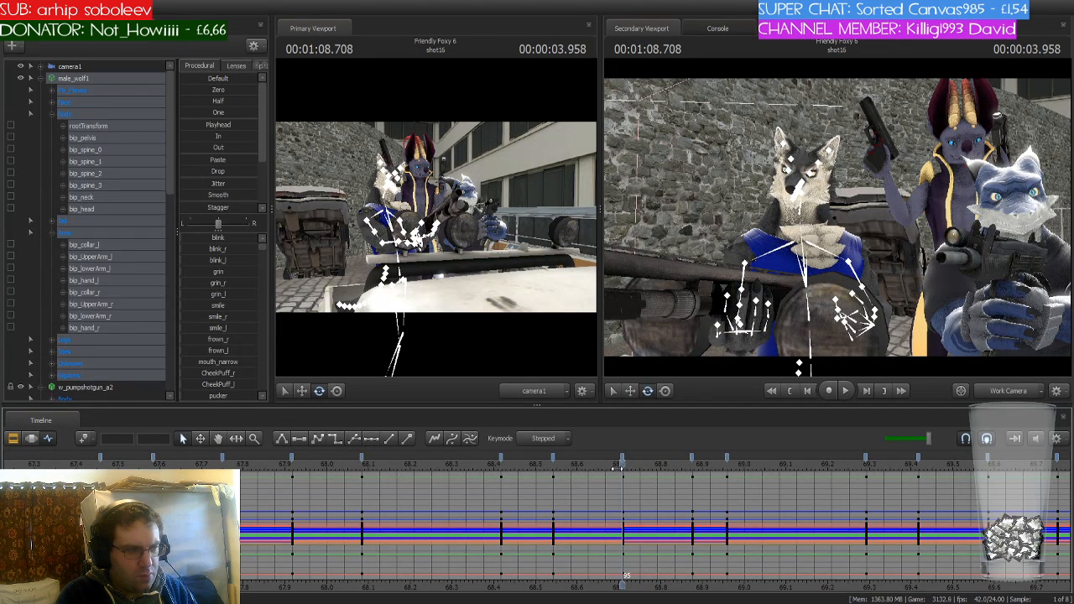
{"action": "scroll", "coordinate": [617, 471], "scroll_direction": "down", "scroll_amount": 2}
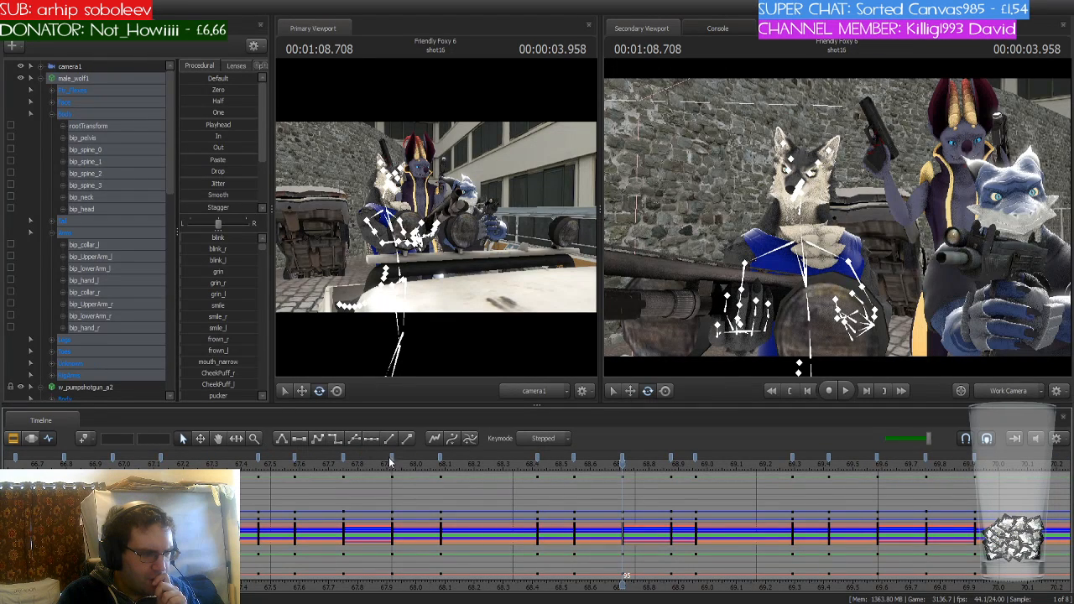
Step the wolf's firing animation frame by frame from frame 72 to frame 99 to study the recoil and pump poses
{"action": "left_click", "coordinate": [342, 464]}
{"action": "key", "text": "Right"}
{"action": "key", "text": "Right"}
{"action": "key", "text": "Right"}
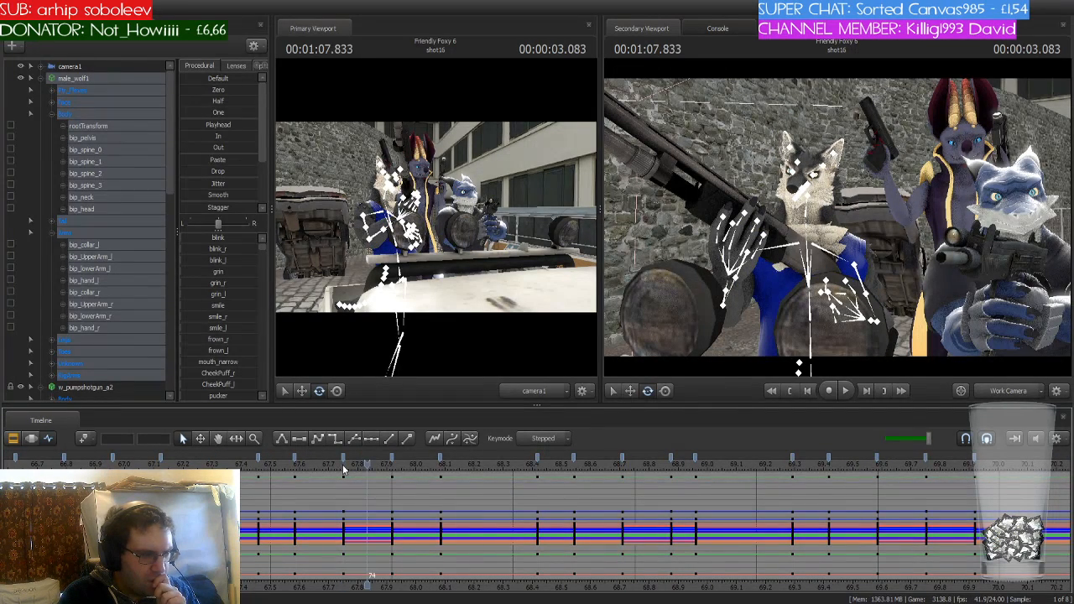
{"action": "key", "text": "Right"}
{"action": "key", "text": "Right"}
{"action": "key", "text": "Right"}
{"action": "key", "text": "Right"}
{"action": "key", "text": "Right"}
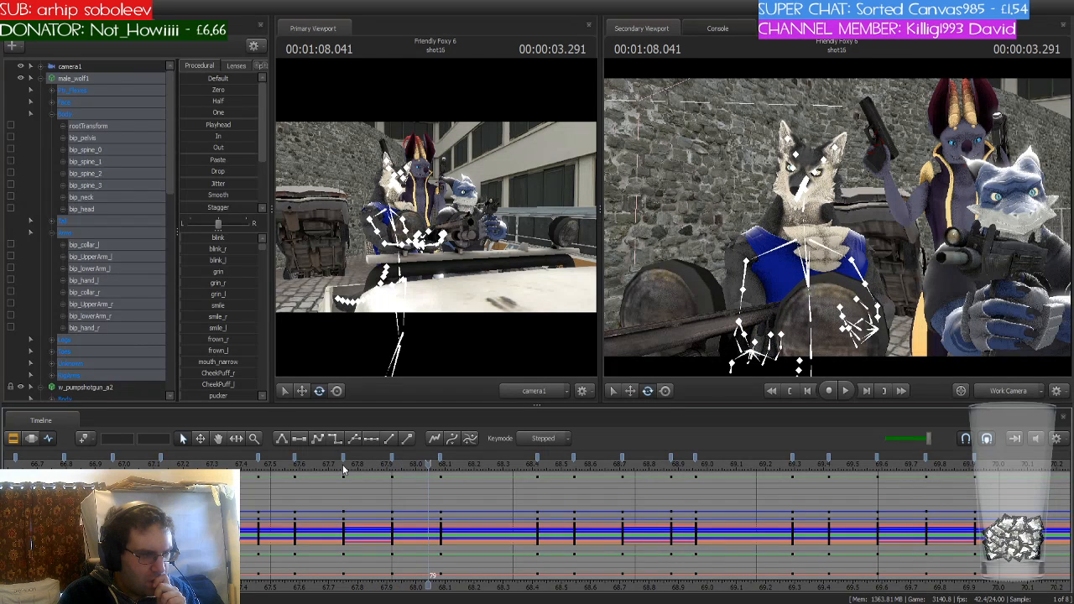
{"action": "key", "text": "Right"}
{"action": "key", "text": "Right"}
{"action": "key", "text": "Right"}
{"action": "key", "text": "Right"}
{"action": "key", "text": "Right"}
{"action": "key", "text": "Right"}
{"action": "key", "text": "Right"}
{"action": "key", "text": "Right"}
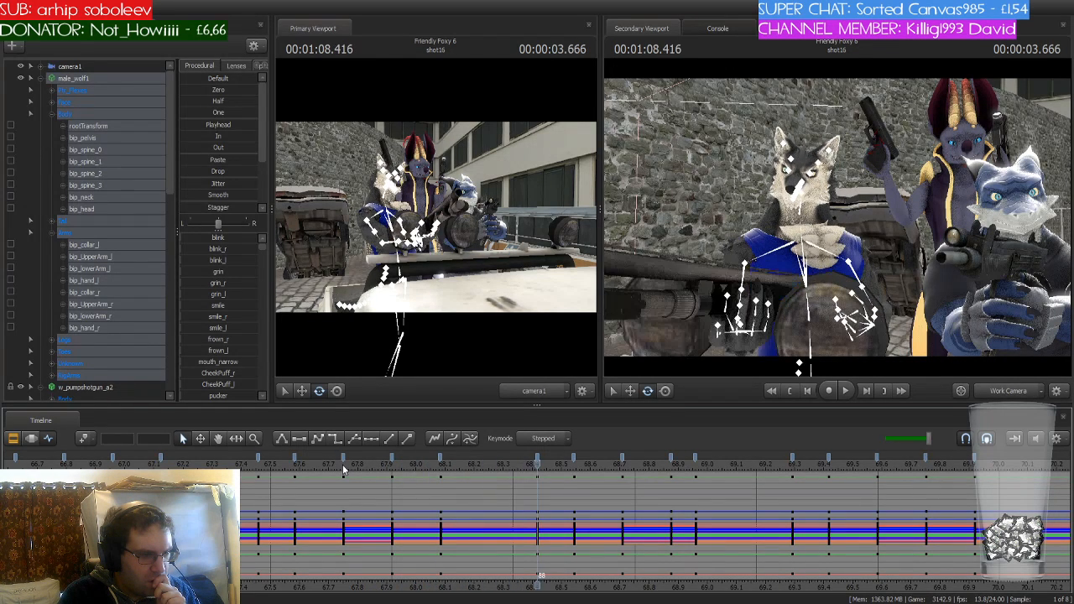
{"action": "key", "text": "Right"}
{"action": "key", "text": "Right"}
{"action": "key", "text": "Right"}
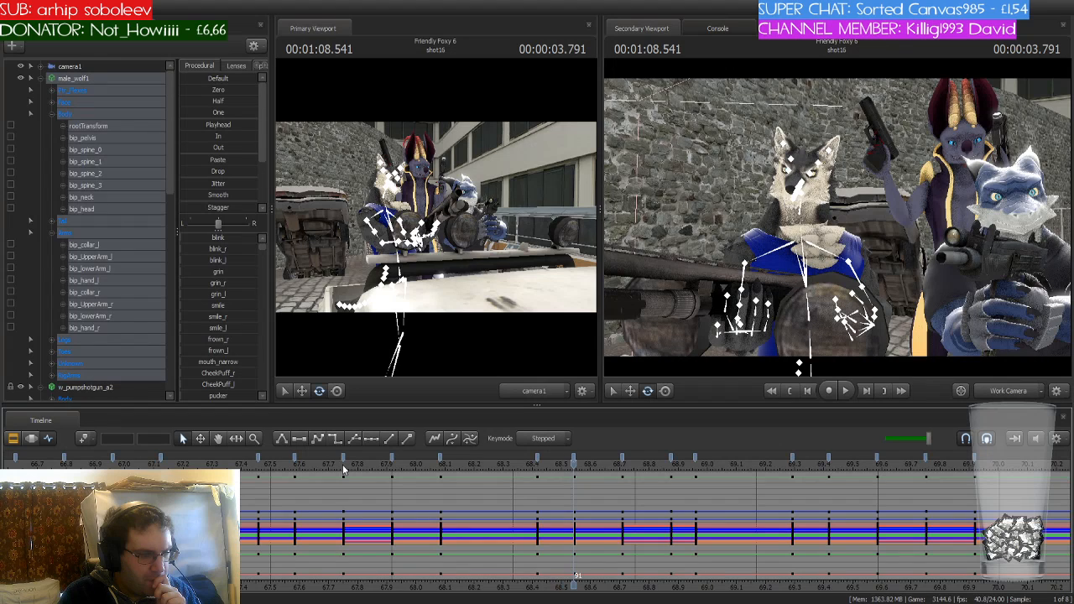
{"action": "key", "text": "Right"}
{"action": "key", "text": "Right"}
{"action": "key", "text": "Right"}
{"action": "key", "text": "Right"}
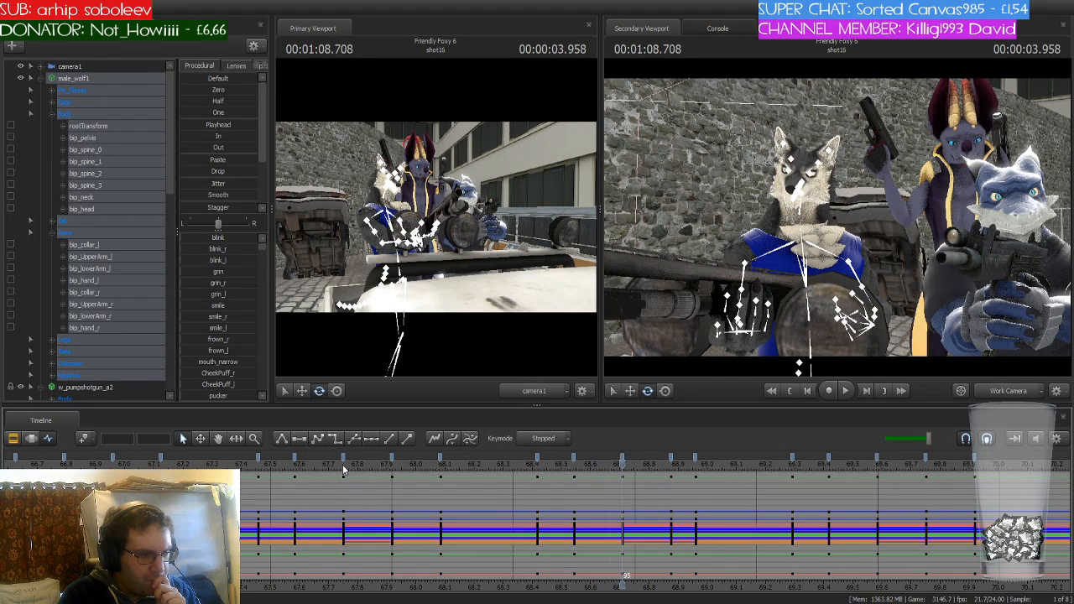
{"action": "key", "text": "Right"}
{"action": "key", "text": "Right"}
{"action": "key", "text": "Right"}
{"action": "key", "text": "Right"}
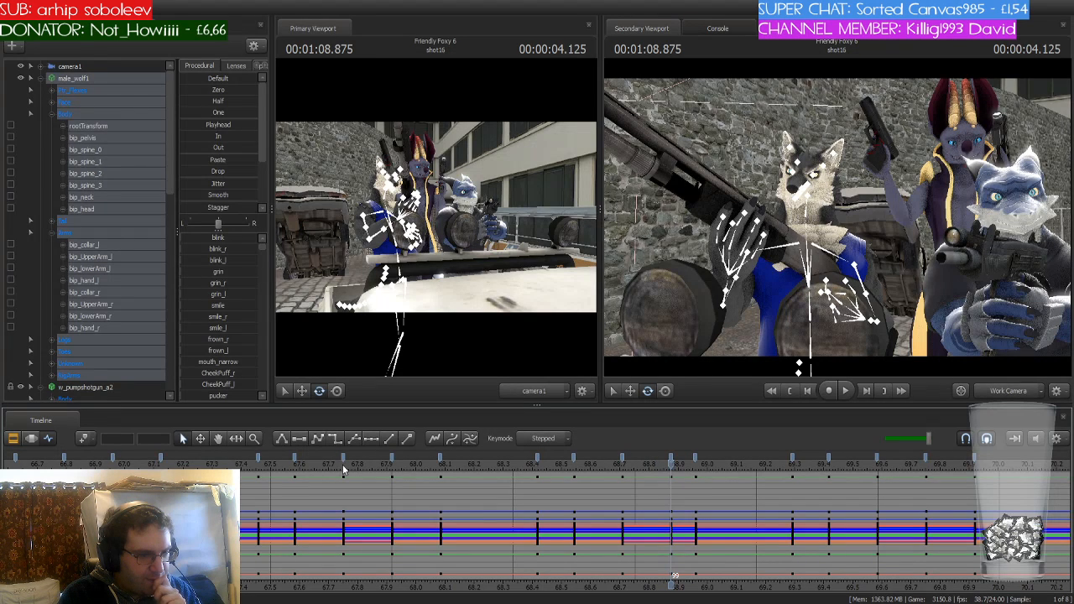
Continue stepping forward from frame 99 to frame 124 to examine the wolf's next firing cycle
{"action": "key", "text": "Right"}
{"action": "key", "text": "Right"}
{"action": "key", "text": "Right"}
{"action": "key", "text": "Right"}
{"action": "key", "text": "Right"}
{"action": "key", "text": "Right"}
{"action": "key", "text": "Right"}
{"action": "key", "text": "Right"}
{"action": "key", "text": "Right"}
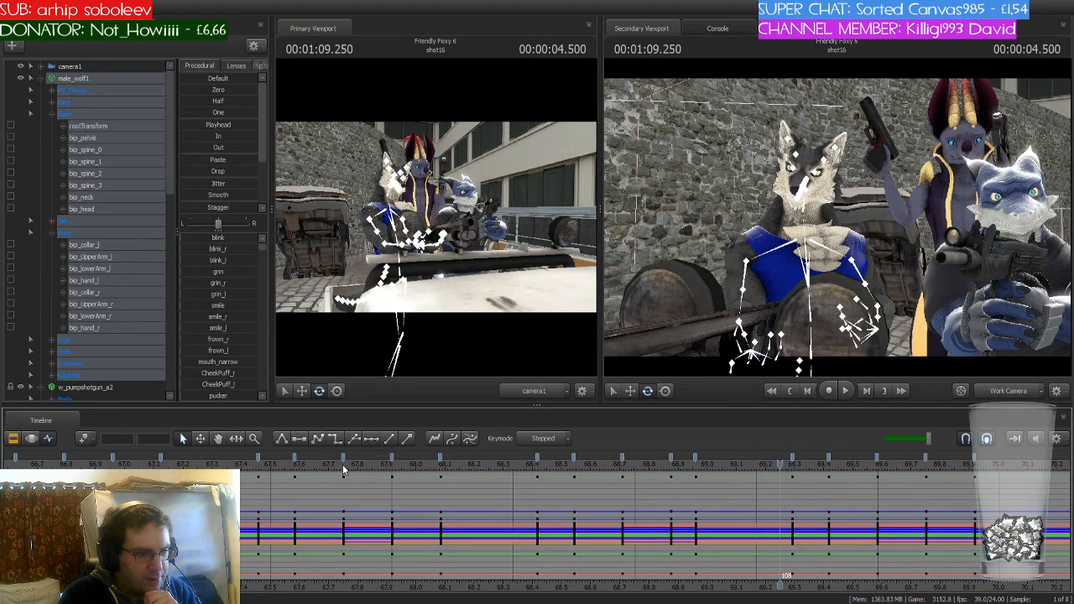
{"action": "key", "text": "Right"}
{"action": "key", "text": "Right"}
{"action": "key", "text": "Right"}
{"action": "key", "text": "Right"}
{"action": "key", "text": "Right"}
{"action": "key", "text": "Right"}
{"action": "key", "text": "Right"}
{"action": "key", "text": "Right"}
{"action": "key", "text": "Right"}
{"action": "key", "text": "Right"}
{"action": "key", "text": "Right"}
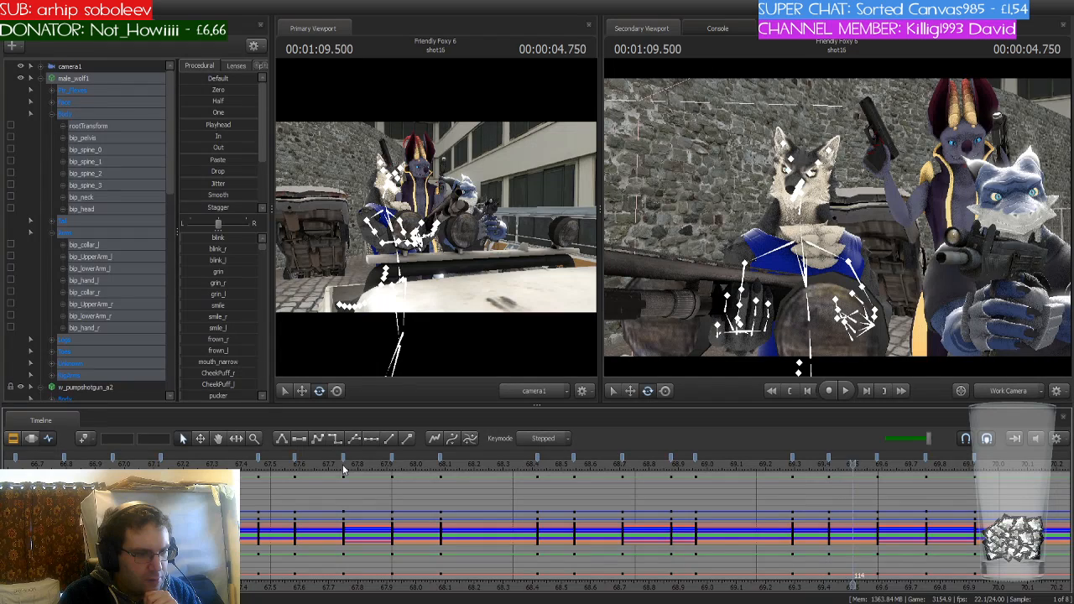
{"action": "key", "text": "Right"}
{"action": "key", "text": "Right"}
{"action": "key", "text": "Right"}
{"action": "key", "text": "Right"}
{"action": "key", "text": "Right"}
{"action": "key", "text": "Right"}
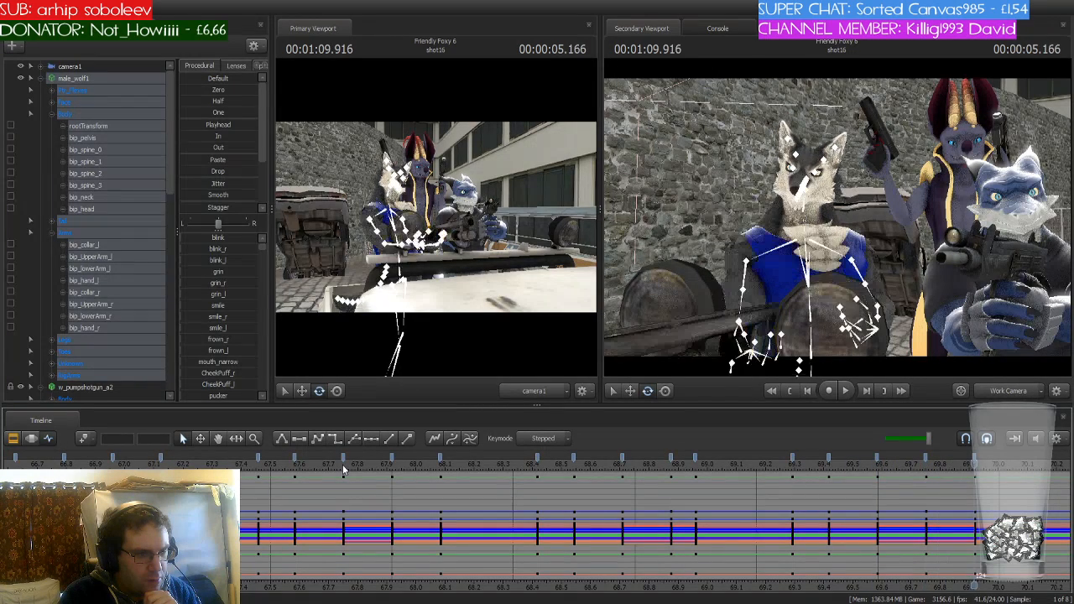
Step back and forth between frames 104 and 126 to examine the wolf's aiming, recoil and pumping poses
{"action": "key", "text": "Left"}
{"action": "key", "text": "Left"}
{"action": "key", "text": "Left"}
{"action": "key", "text": "Left"}
{"action": "key", "text": "Left"}
{"action": "key", "text": "Left"}
{"action": "key", "text": "Left"}
{"action": "key", "text": "Left"}
{"action": "key", "text": "Left"}
{"action": "key", "text": "Left"}
{"action": "key", "text": "Left"}
{"action": "key", "text": "Left"}
{"action": "key", "text": "Left"}
{"action": "key", "text": "Left"}
{"action": "key", "text": "Left"}
{"action": "key", "text": "Left"}
{"action": "key", "text": "Left"}
{"action": "key", "text": "Left"}
{"action": "key", "text": "Left"}
{"action": "key", "text": "Left"}
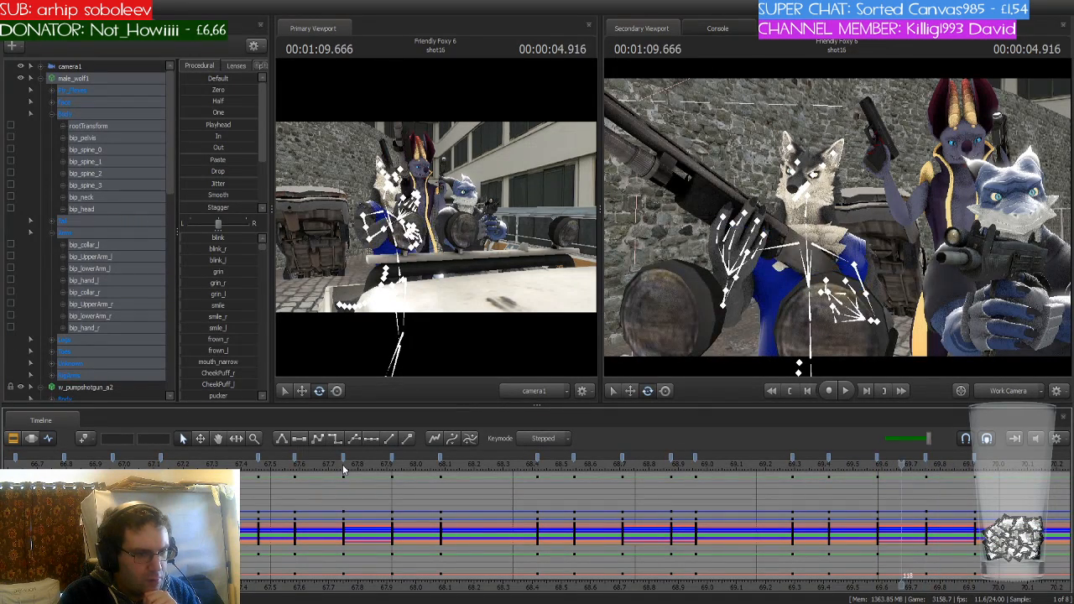
{"action": "key", "text": "Left"}
{"action": "key", "text": "Left"}
{"action": "key", "text": "Right"}
{"action": "key", "text": "Right"}
{"action": "key", "text": "Right"}
{"action": "key", "text": "Right"}
{"action": "key", "text": "Right"}
{"action": "key", "text": "Right"}
{"action": "key", "text": "Right"}
{"action": "key", "text": "Right"}
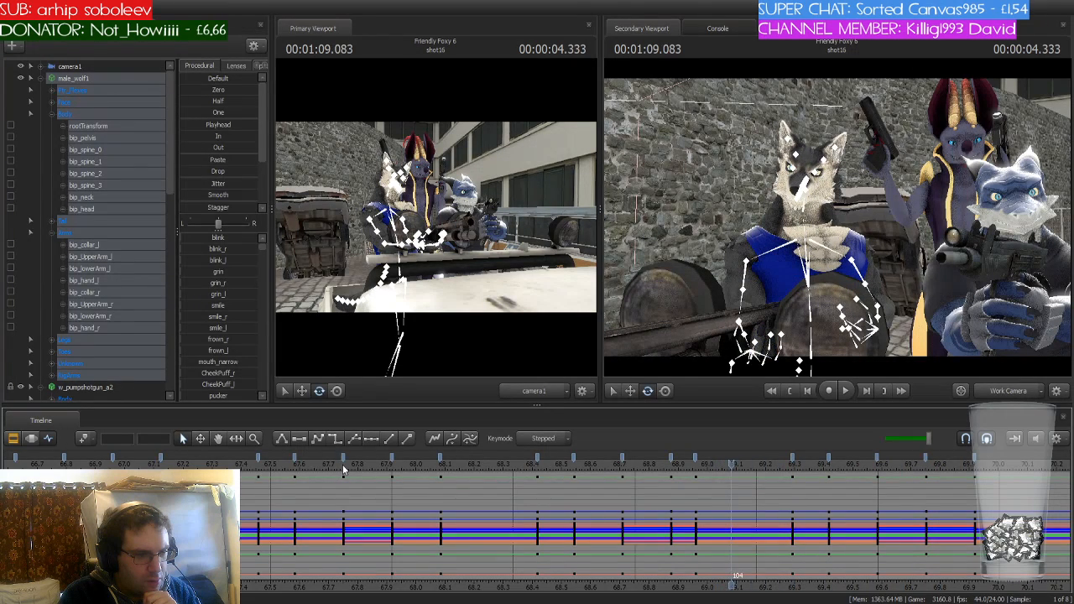
{"action": "key", "text": "Right"}
{"action": "key", "text": "Left"}
{"action": "key", "text": "Left"}
{"action": "key", "text": "Left"}
{"action": "key", "text": "Left"}
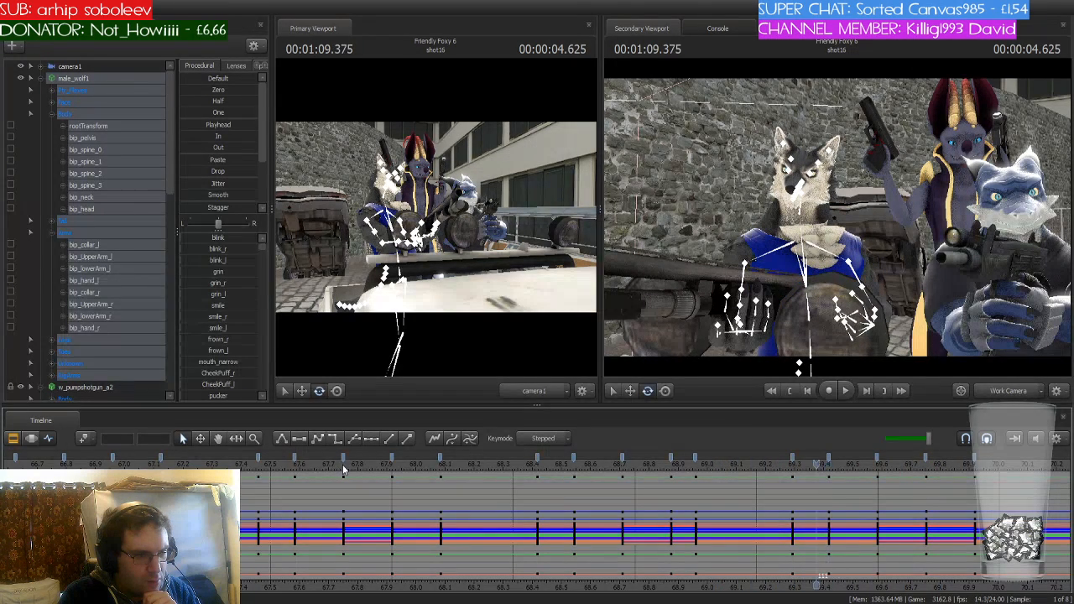
{"action": "key", "text": "Right"}
{"action": "key", "text": "Right"}
{"action": "key", "text": "Right"}
{"action": "key", "text": "Right"}
{"action": "key", "text": "Right"}
{"action": "key", "text": "Right"}
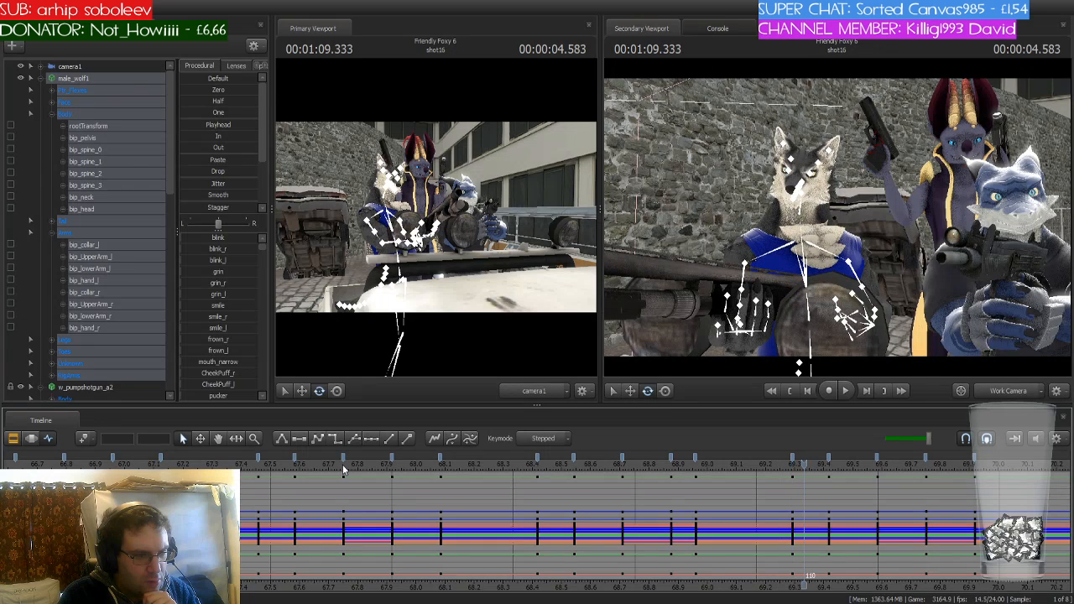
{"action": "key", "text": "Right"}
{"action": "key", "text": "Right"}
{"action": "key", "text": "Right"}
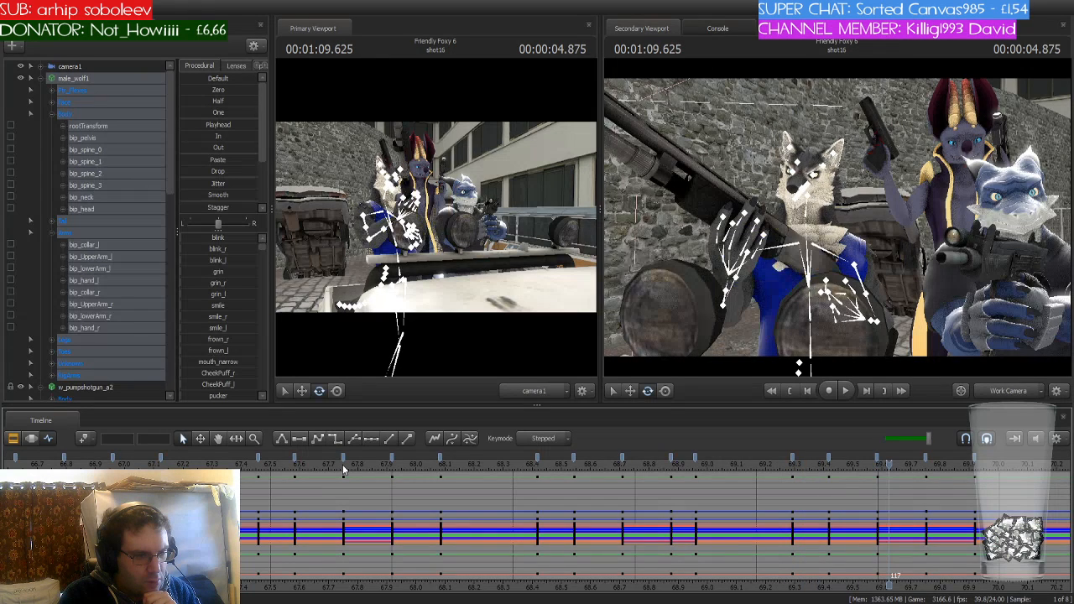
{"action": "key", "text": "Right"}
{"action": "key", "text": "Right"}
{"action": "key", "text": "Right"}
{"action": "key", "text": "Right"}
{"action": "key", "text": "Right"}
{"action": "key", "text": "Right"}
{"action": "key", "text": "Right"}
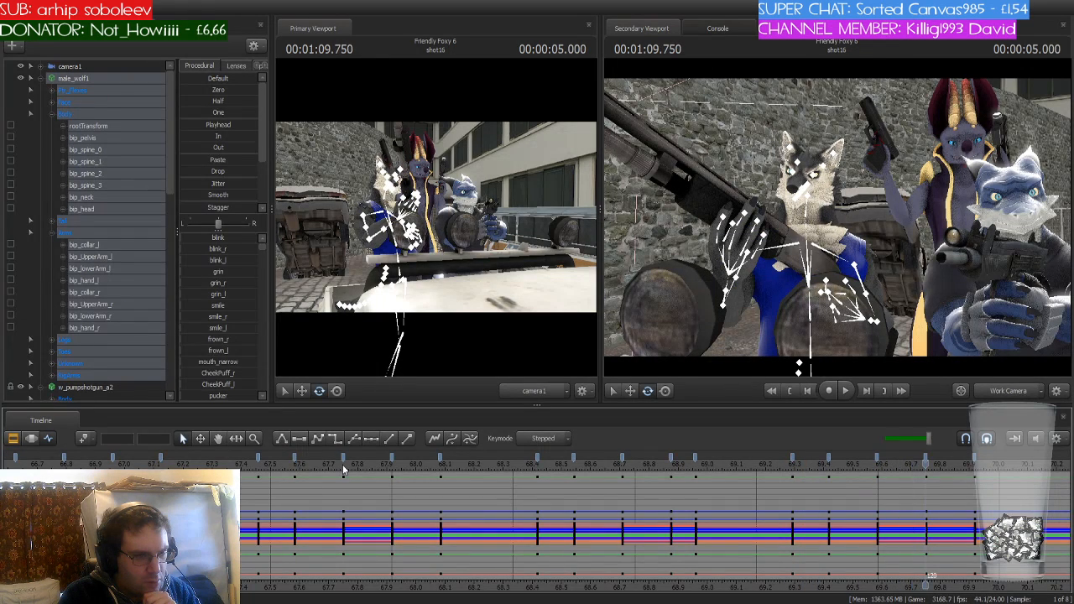
{"action": "key", "text": "Right"}
{"action": "key", "text": "Right"}
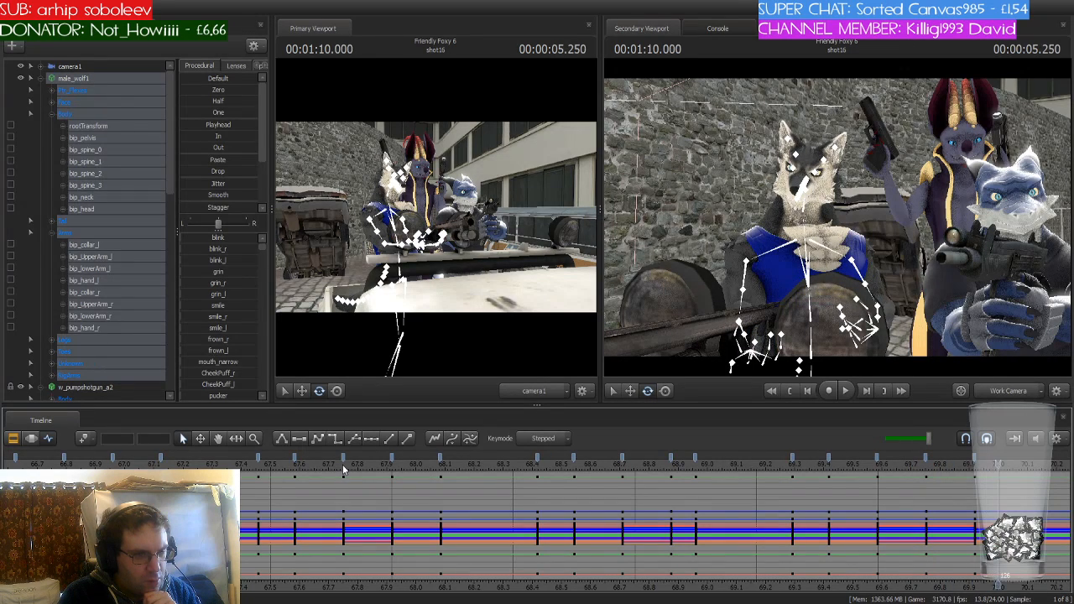
Step backward from frame 126 to frame 95 to recheck the wolf's pose at the preceding pump
{"action": "key", "text": "Left"}
{"action": "key", "text": "Left"}
{"action": "key", "text": "Left"}
{"action": "key", "text": "Left"}
{"action": "key", "text": "Left"}
{"action": "key", "text": "Left"}
{"action": "key", "text": "Left"}
{"action": "key", "text": "Left"}
{"action": "key", "text": "Left"}
{"action": "key", "text": "Left"}
{"action": "key", "text": "Left"}
{"action": "key", "text": "Left"}
{"action": "key", "text": "Left"}
{"action": "key", "text": "Left"}
{"action": "key", "text": "Left"}
{"action": "key", "text": "Left"}
{"action": "key", "text": "Left"}
{"action": "key", "text": "Left"}
{"action": "key", "text": "Left"}
{"action": "key", "text": "Left"}
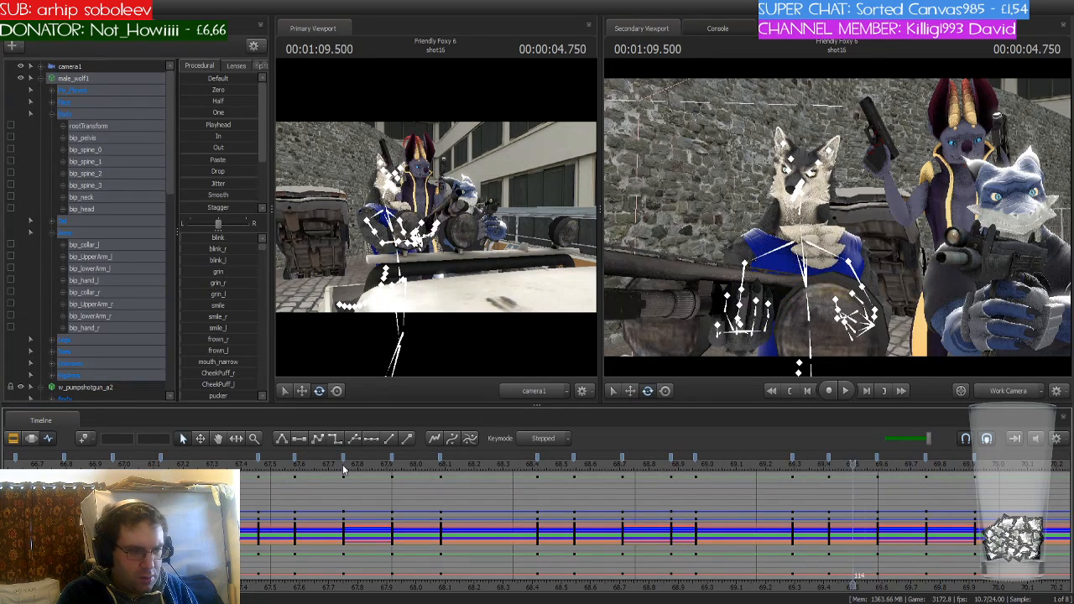
{"action": "key", "text": "Left"}
{"action": "key", "text": "Left"}
{"action": "key", "text": "Left"}
{"action": "key", "text": "Left"}
{"action": "key", "text": "Left"}
{"action": "key", "text": "Left"}
{"action": "key", "text": "Left"}
{"action": "key", "text": "Left"}
{"action": "key", "text": "Left"}
{"action": "key", "text": "Left"}
{"action": "key", "text": "Left"}
{"action": "key", "text": "Left"}
{"action": "key", "text": "Left"}
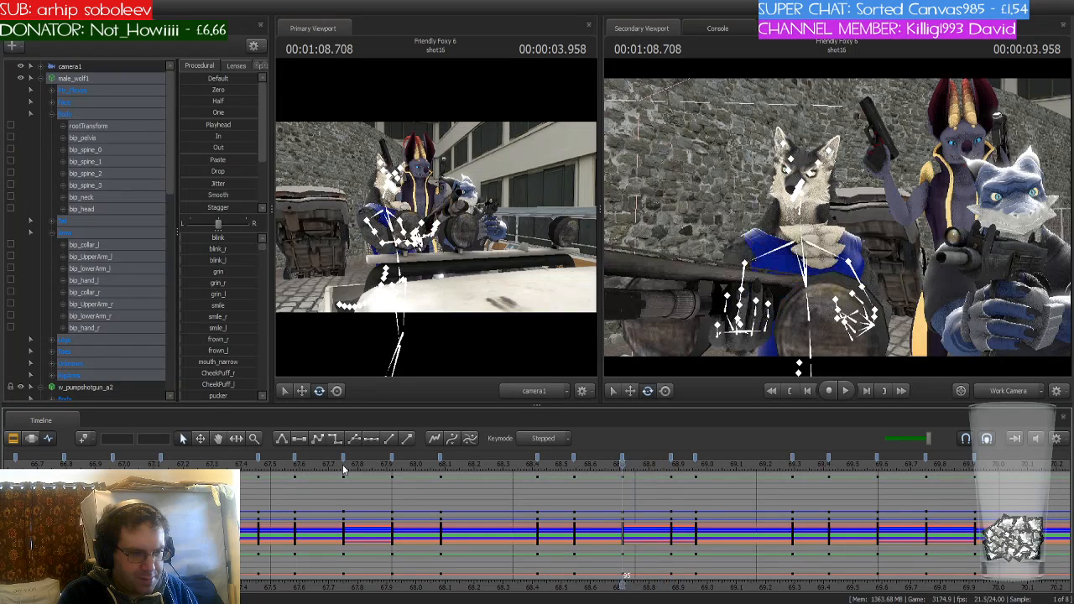
Step the wolf's animation backward from frame 95 to frame 76 to recheck the poses before the shot
{"action": "key", "text": "Left"}
{"action": "key", "text": "Left"}
{"action": "key", "text": "Left"}
{"action": "key", "text": "Left"}
{"action": "key", "text": "Left"}
{"action": "key", "text": "Left"}
{"action": "key", "text": "Left"}
{"action": "key", "text": "Left"}
{"action": "key", "text": "Left"}
{"action": "key", "text": "Left"}
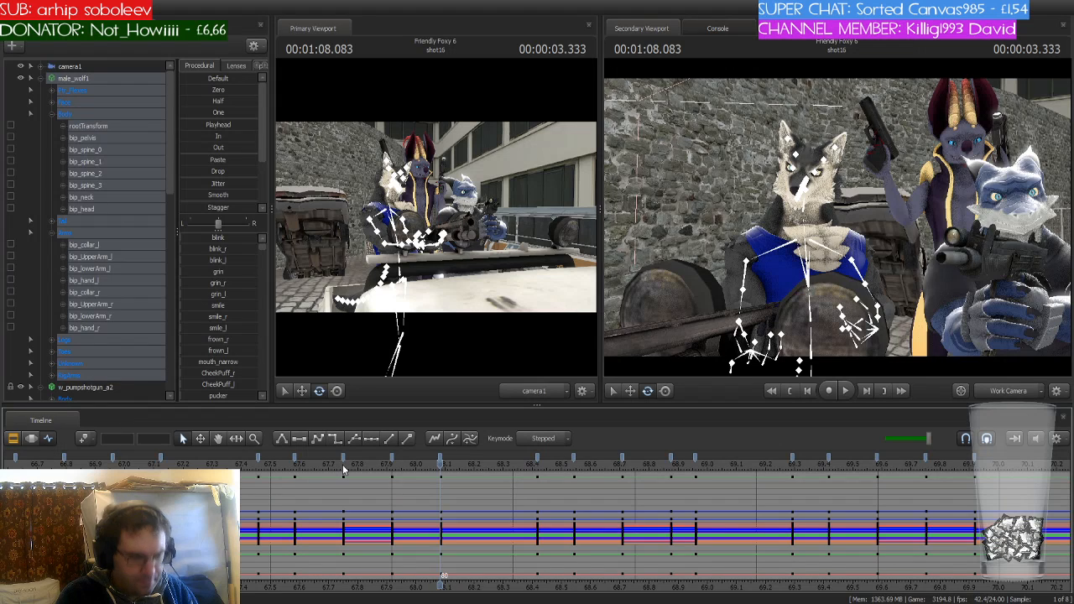
{"action": "key", "text": "Left"}
{"action": "key", "text": "Left"}
{"action": "key", "text": "Left"}
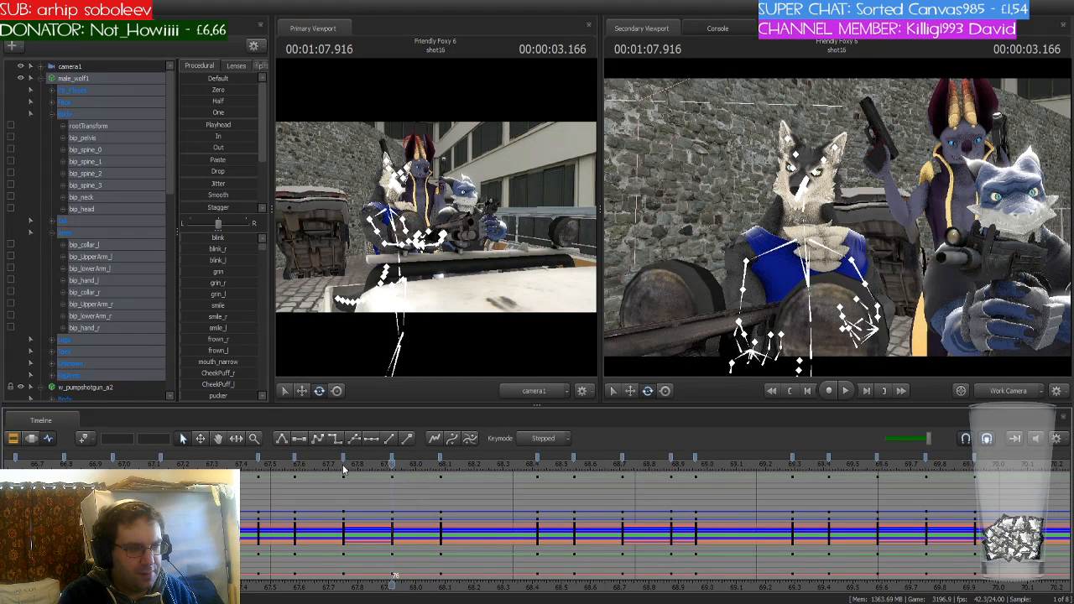
Step forward from frame 76 to about frame 96 to examine the wolf's recoil and pumping poses
{"action": "key", "text": "Right"}
{"action": "key", "text": "Right"}
{"action": "key", "text": "Right"}
{"action": "key", "text": "Right"}
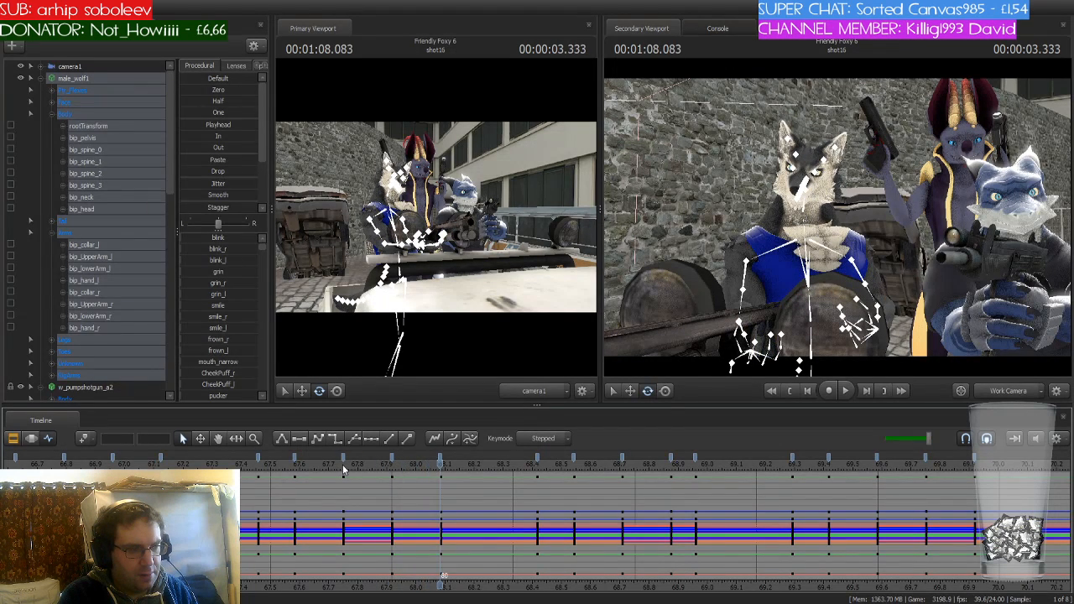
{"action": "key", "text": "Right"}
{"action": "key", "text": "Right"}
{"action": "key", "text": "Right"}
{"action": "key", "text": "Right"}
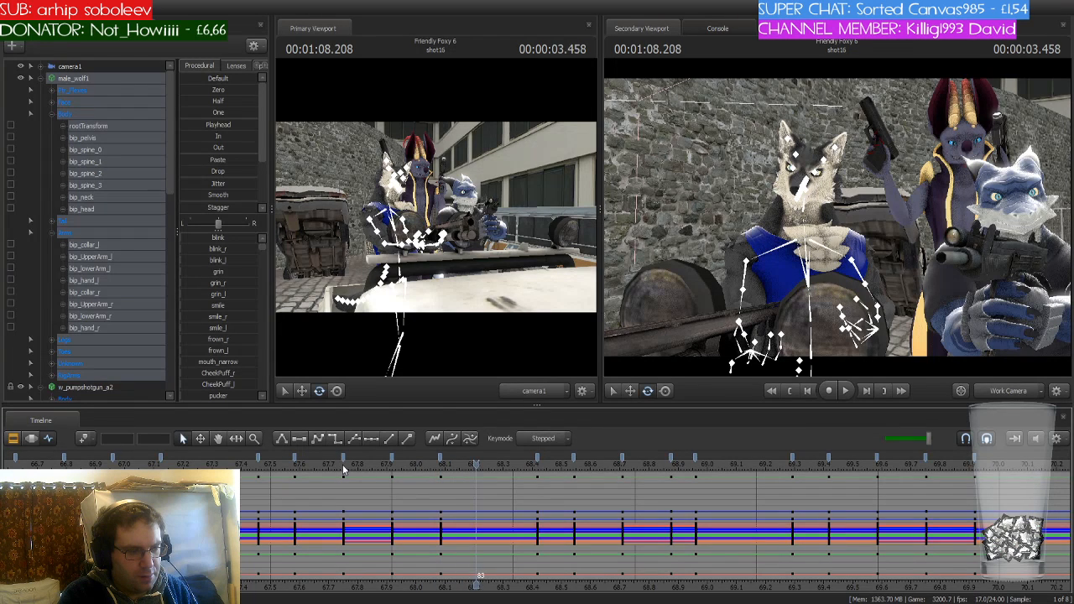
{"action": "key", "text": "Right"}
{"action": "key", "text": "Right"}
{"action": "key", "text": "Right"}
{"action": "key", "text": "Right"}
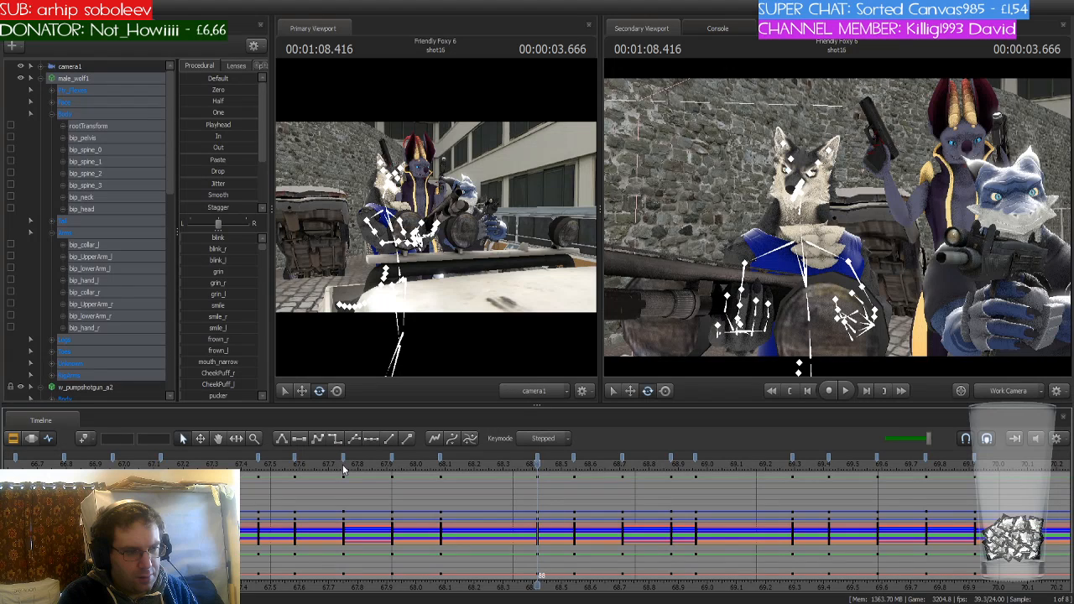
{"action": "key", "text": "Right"}
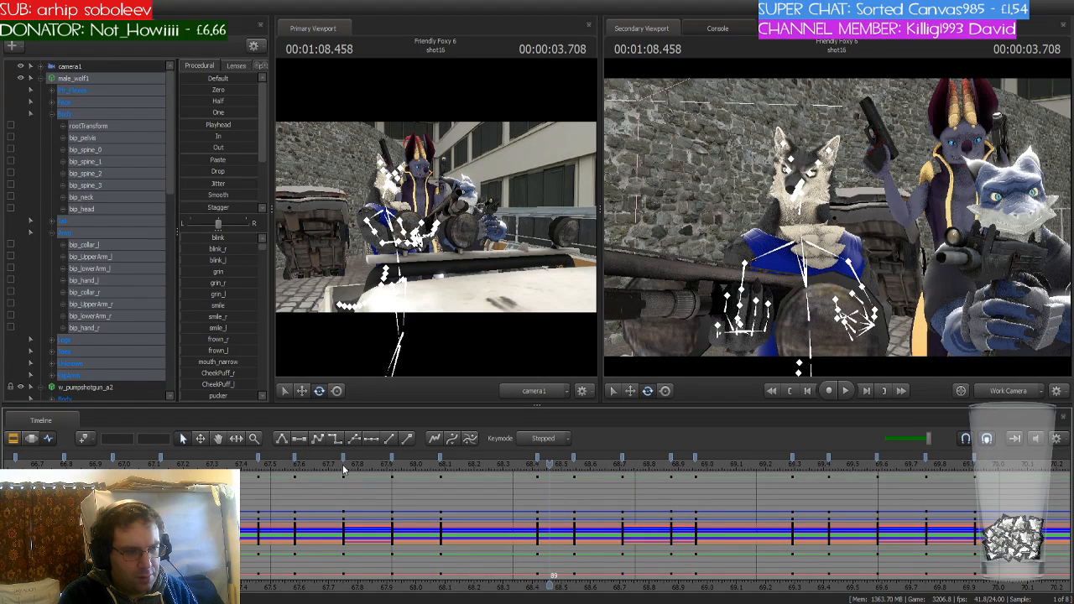
{"action": "key", "text": "Right"}
{"action": "key", "text": "Right"}
{"action": "key", "text": "Right"}
{"action": "key", "text": "Right"}
{"action": "key", "text": "Right"}
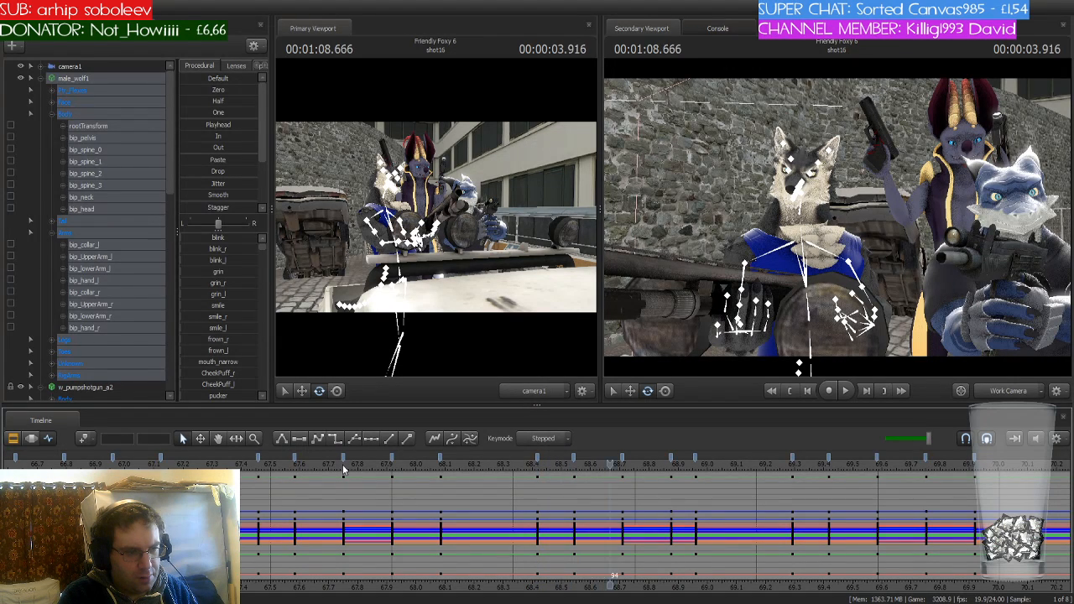
{"action": "key", "text": "Right"}
{"action": "key", "text": "Right"}
Go back over frames 87 to 91 to compare the wolf's keyed poses around the pump
{"action": "key", "text": "Left"}
{"action": "key", "text": "Left"}
{"action": "key", "text": "Left"}
{"action": "key", "text": "Left"}
{"action": "key", "text": "Left"}
{"action": "key", "text": "Left"}
{"action": "key", "text": "Left"}
{"action": "key", "text": "Left"}
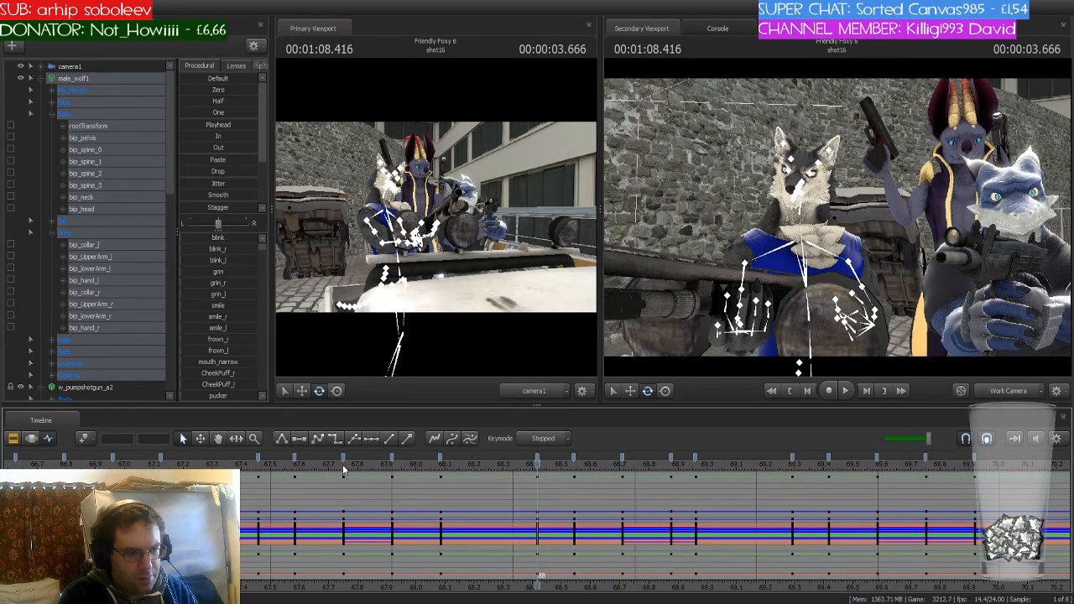
{"action": "key", "text": "Left"}
{"action": "key", "text": "Right"}
{"action": "key", "text": "Right"}
{"action": "key", "text": "Right"}
{"action": "key", "text": "Right"}
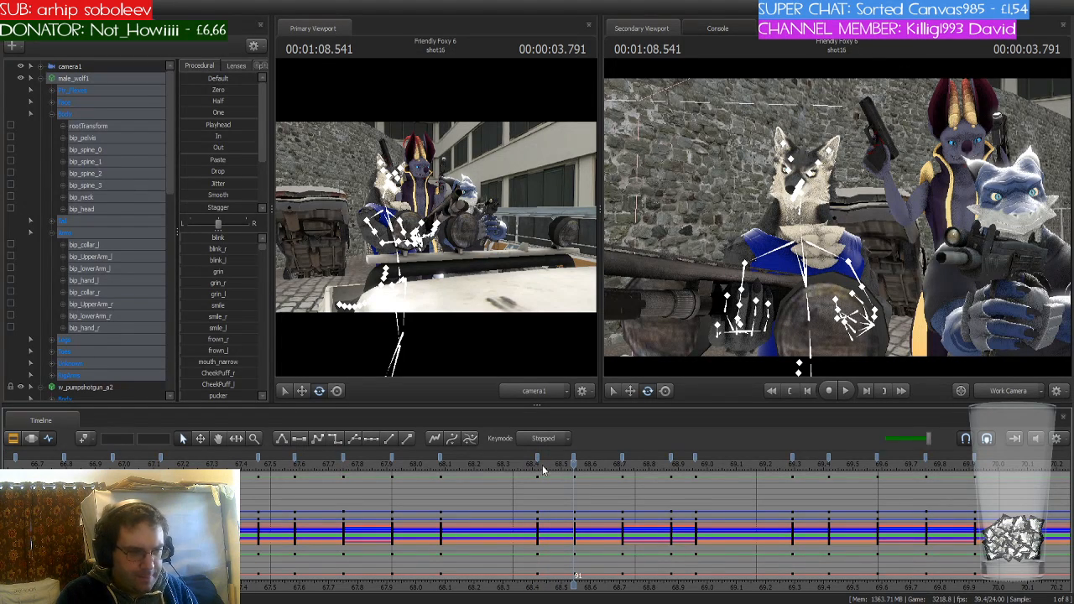
Delete male_wolf1's keyframe at frame 95 and give its keyframe at frame 91 stepped tangents
{"action": "left_click", "coordinate": [625, 455]}
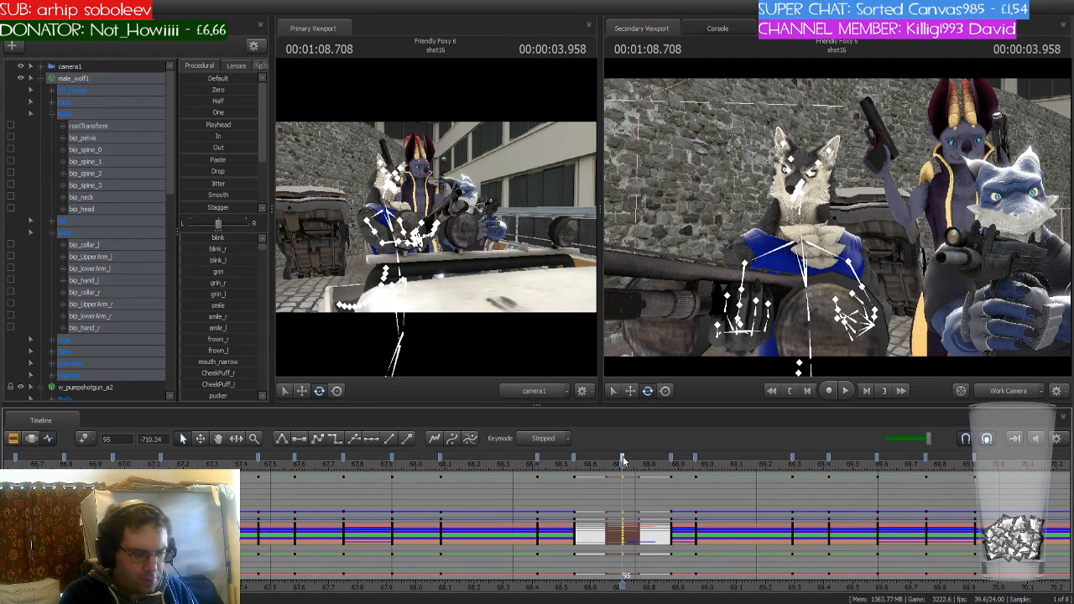
{"action": "key", "text": "Delete"}
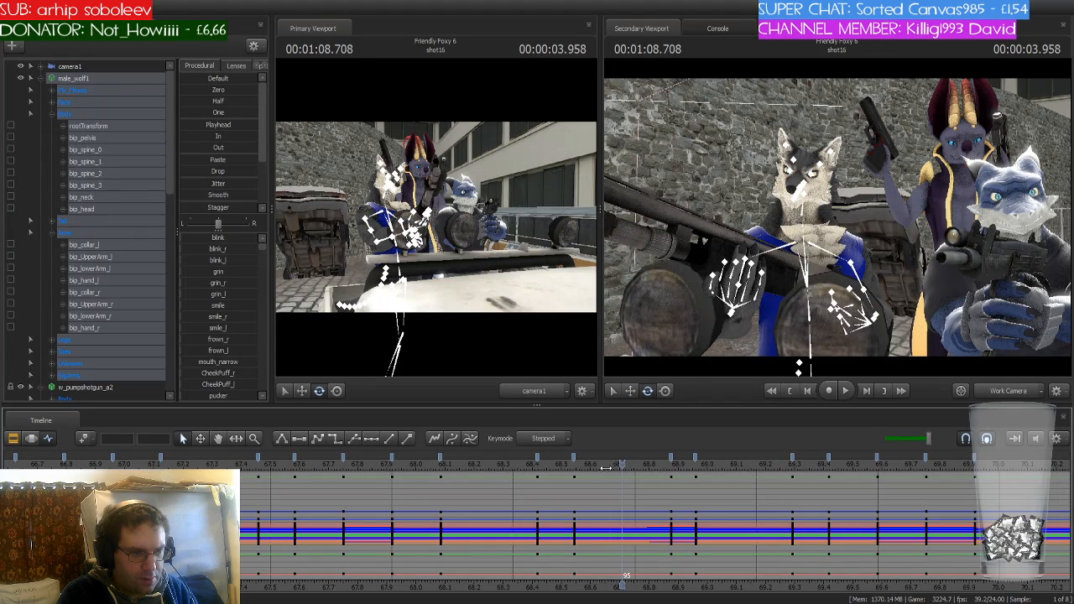
{"action": "left_click", "coordinate": [572, 468]}
{"action": "left_click", "coordinate": [575, 461]}
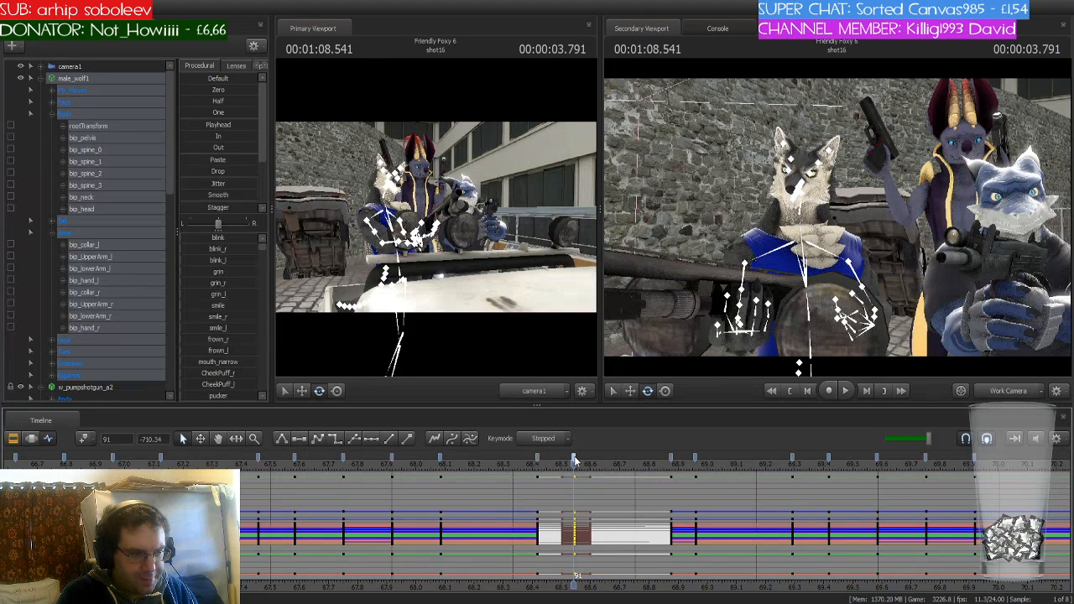
{"action": "left_click", "coordinate": [334, 440]}
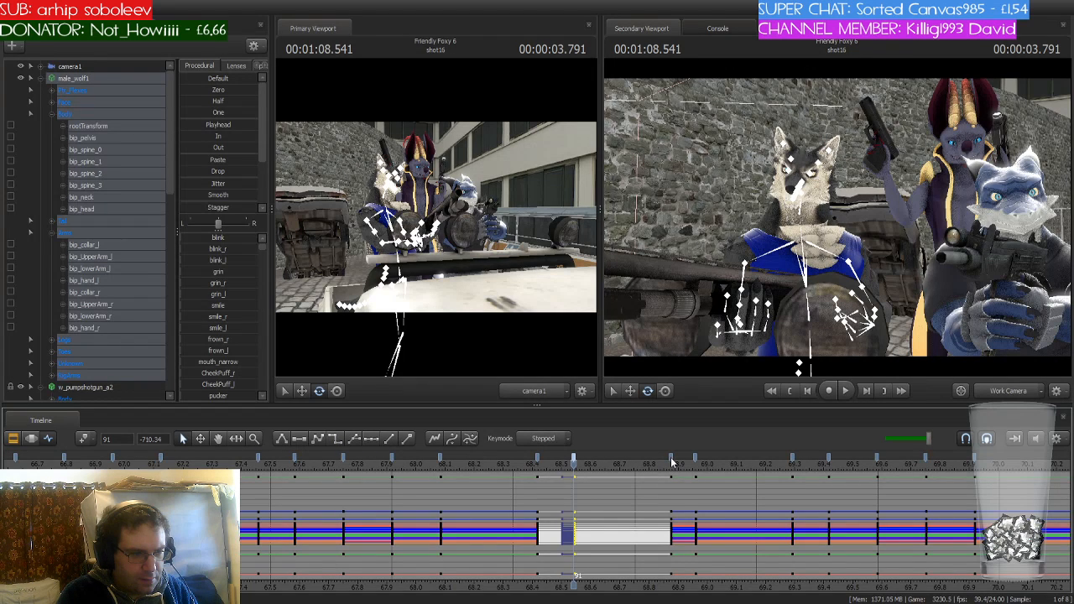
Move male_wolf1's keyframe at frame 99 earlier to frame 95
{"action": "mouse_move", "coordinate": [671, 461]}
{"action": "left_mouse_down"}
{"action": "mouse_move", "coordinate": [599, 465]}
{"action": "mouse_move", "coordinate": [615, 470]}
{"action": "left_mouse_up"}
{"action": "key", "text": "Right"}
{"action": "key", "text": "Right"}
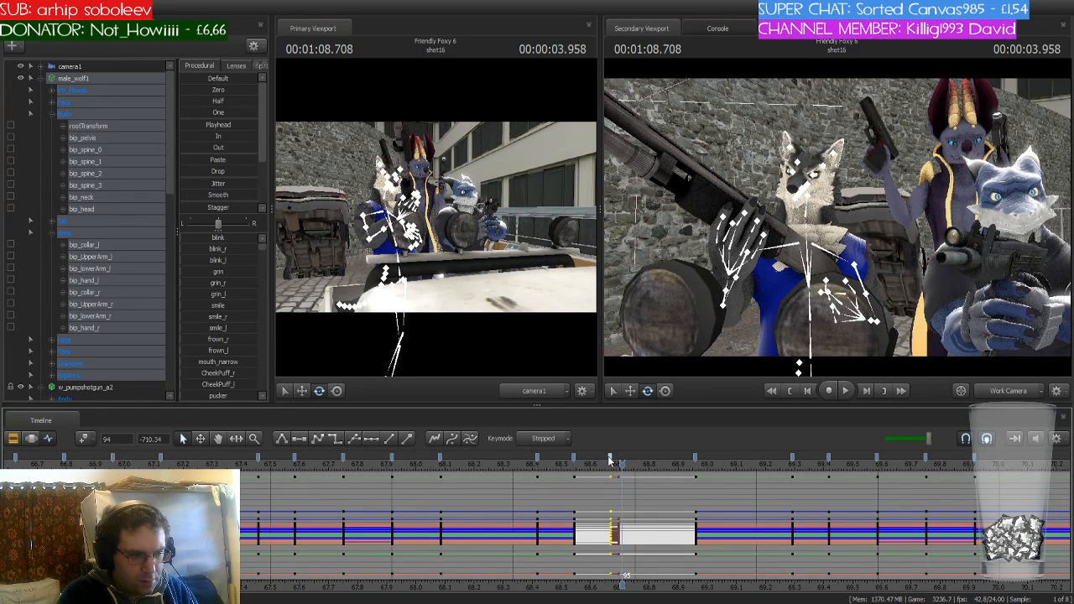
{"action": "left_click_drag", "start_coordinate": [610, 461], "coordinate": [622, 461]}
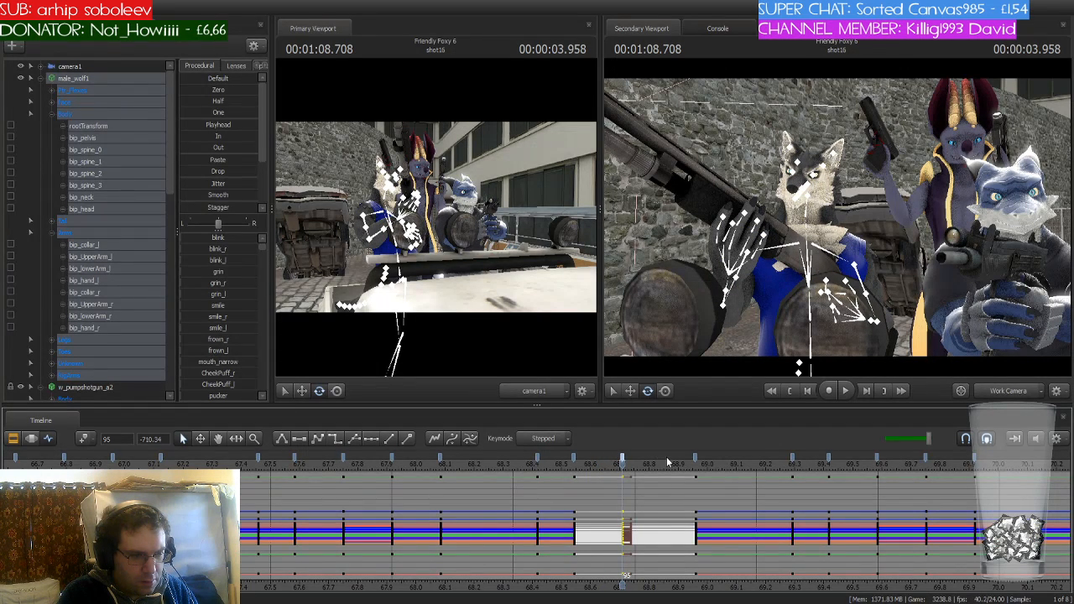
Move male_wolf1's keyframe at frame 101 to frame 99 and return the playhead to frame 91
{"action": "key", "text": "Right"}
{"action": "key", "text": "Right"}
{"action": "key", "text": "Right"}
{"action": "key", "text": "Right"}
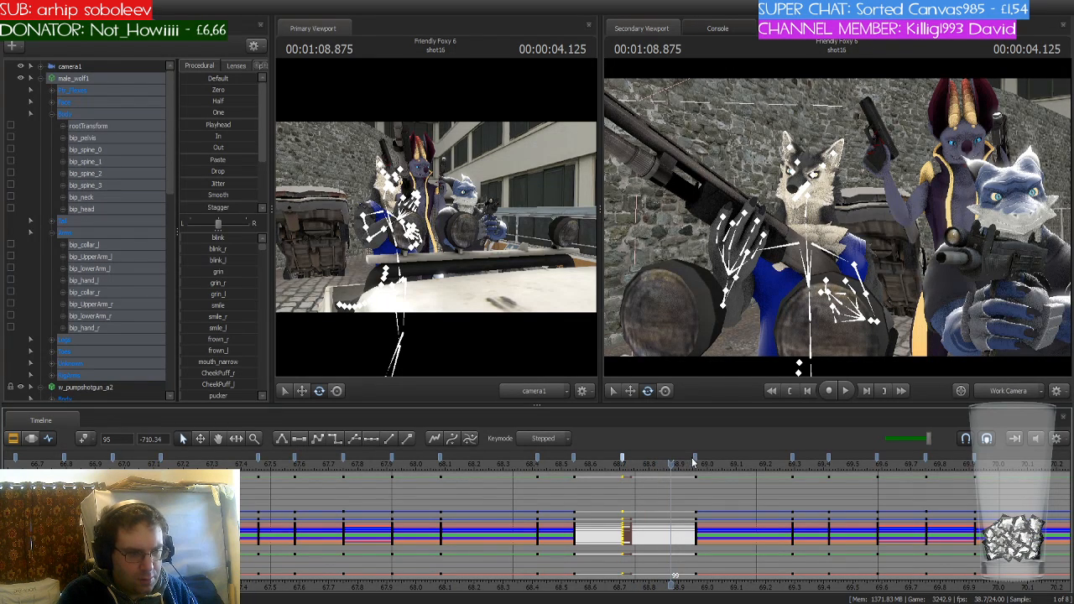
{"action": "left_click_drag", "start_coordinate": [695, 459], "coordinate": [576, 475]}
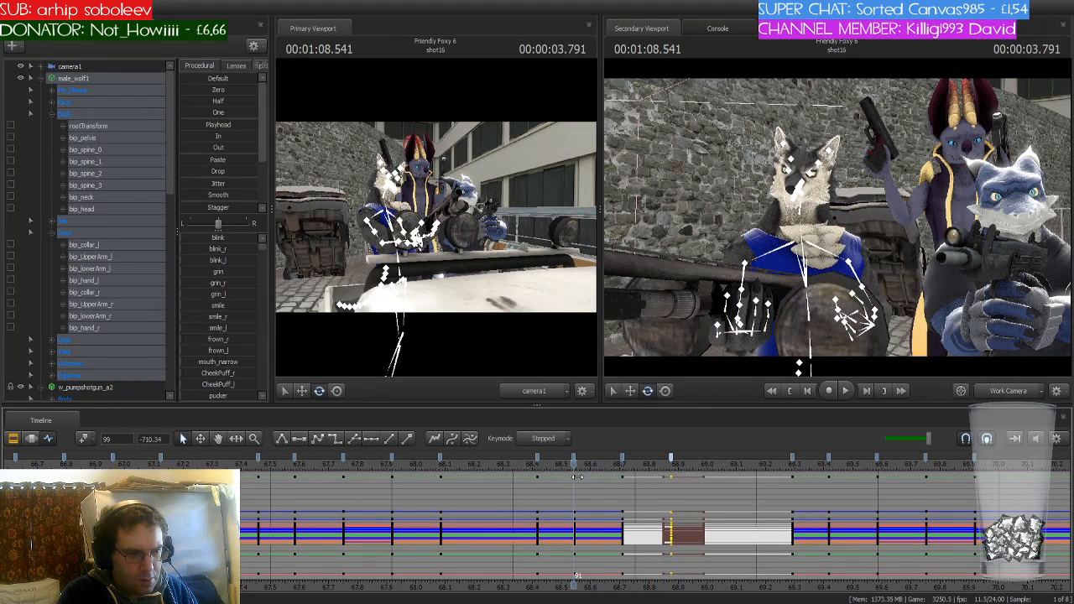
Shift w_pumpshotgun_a2's last three pump keyframes one frame earlier so the first lands on frame 91
{"action": "left_click", "coordinate": [107, 387]}
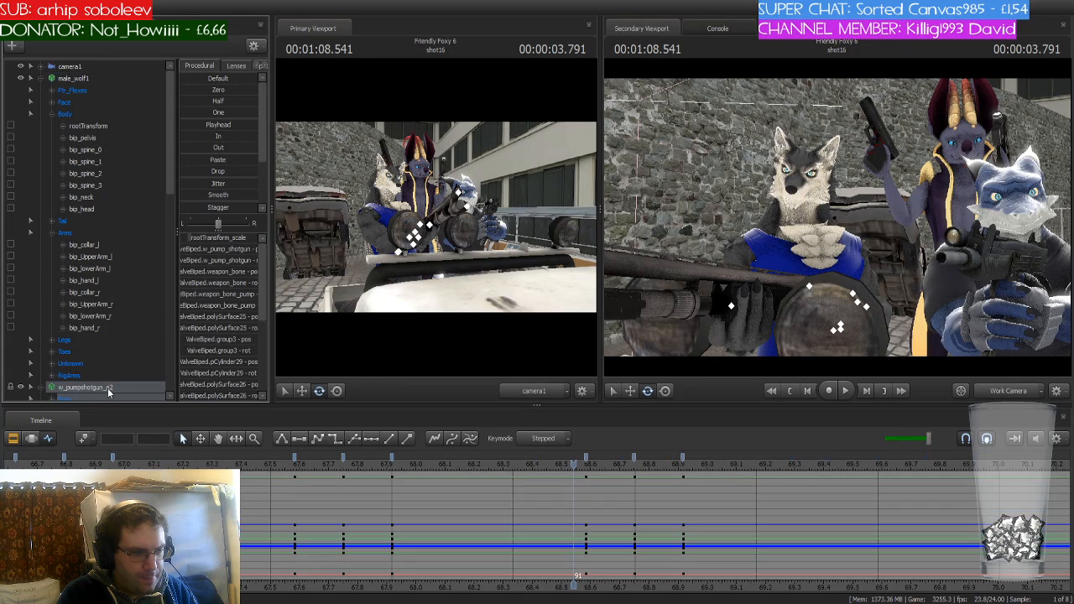
{"action": "left_click", "coordinate": [587, 461]}
{"action": "left_click", "coordinate": [682, 457], "text": "shift"}
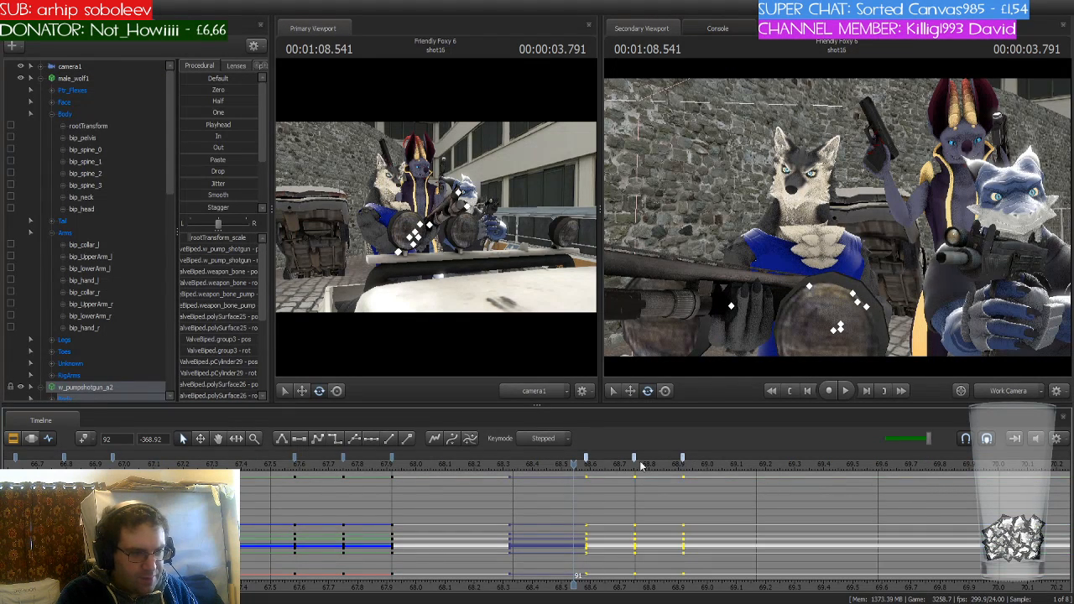
{"action": "left_click_drag", "start_coordinate": [586, 458], "coordinate": [576, 460]}
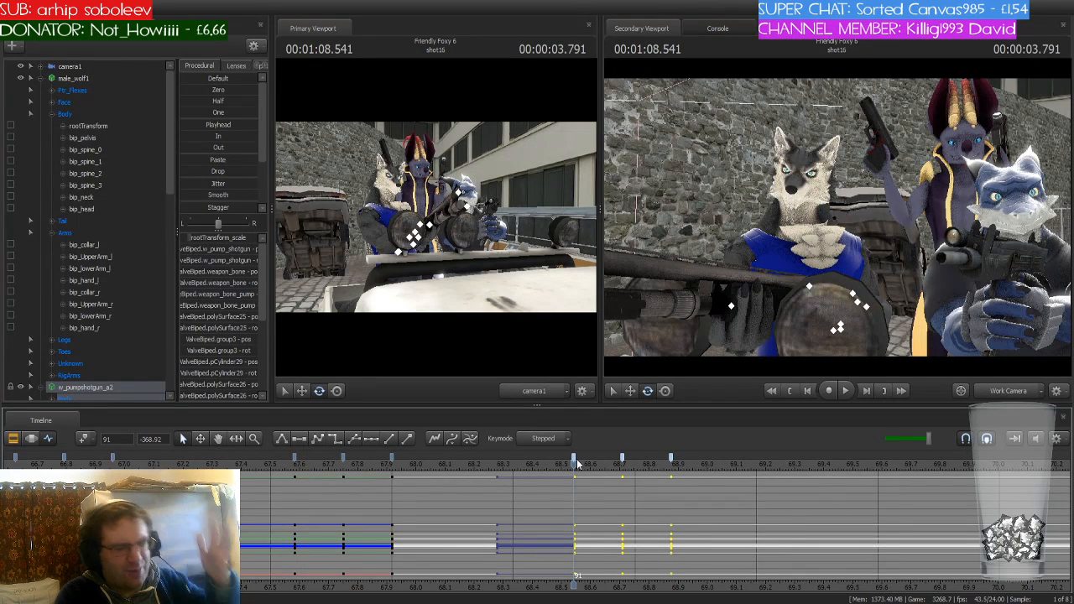
Browse through the following shots as far as slug4, and return to the start of shot16
{"action": "scroll", "coordinate": [578, 464], "scroll_direction": "down", "scroll_amount": 2}
{"action": "scroll", "coordinate": [577, 464], "scroll_direction": "down", "scroll_amount": 4}
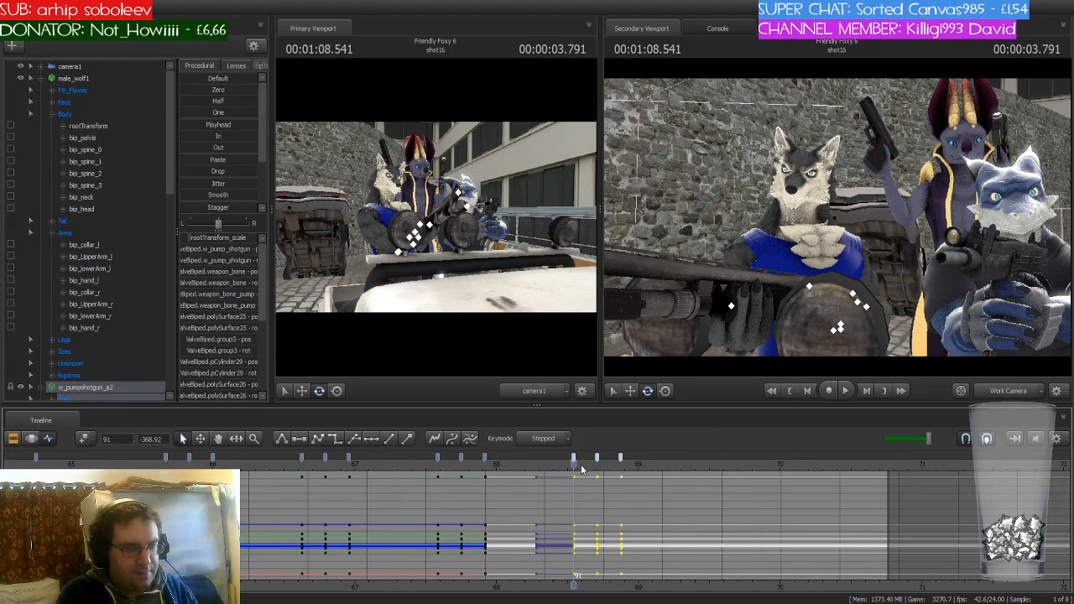
{"action": "middle_click_drag", "start_coordinate": [614, 581], "coordinate": [552, 554]}
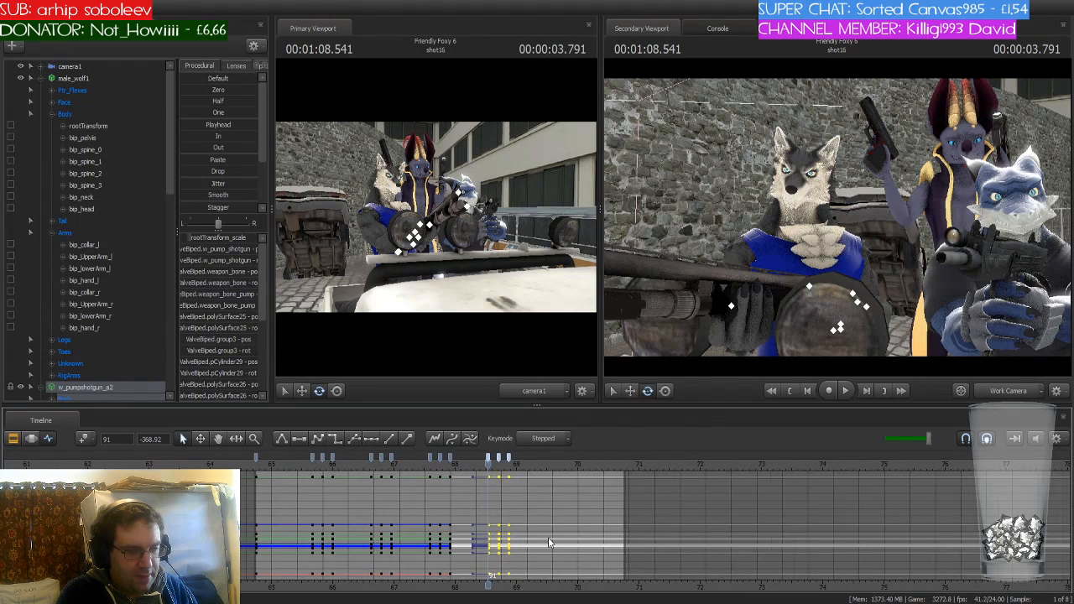
{"action": "scroll", "coordinate": [548, 538], "scroll_direction": "down", "scroll_amount": 1}
{"action": "key", "text": "Down"}
{"action": "key", "text": "Down"}
{"action": "key", "text": "Down"}
{"action": "key", "text": "Down"}
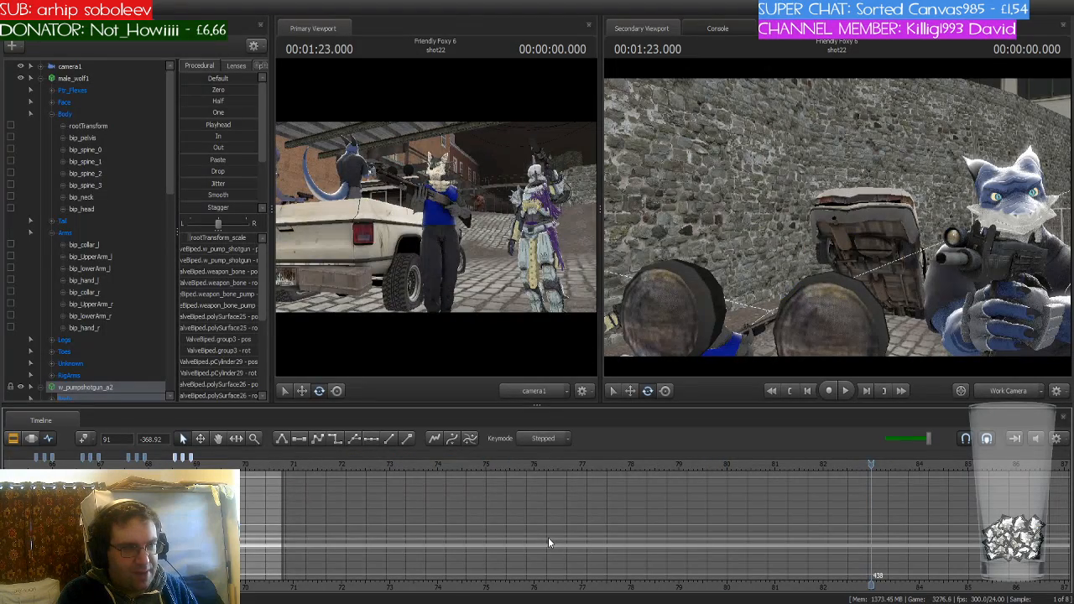
{"action": "key", "text": "Down"}
{"action": "key", "text": "Down"}
{"action": "key", "text": "Down"}
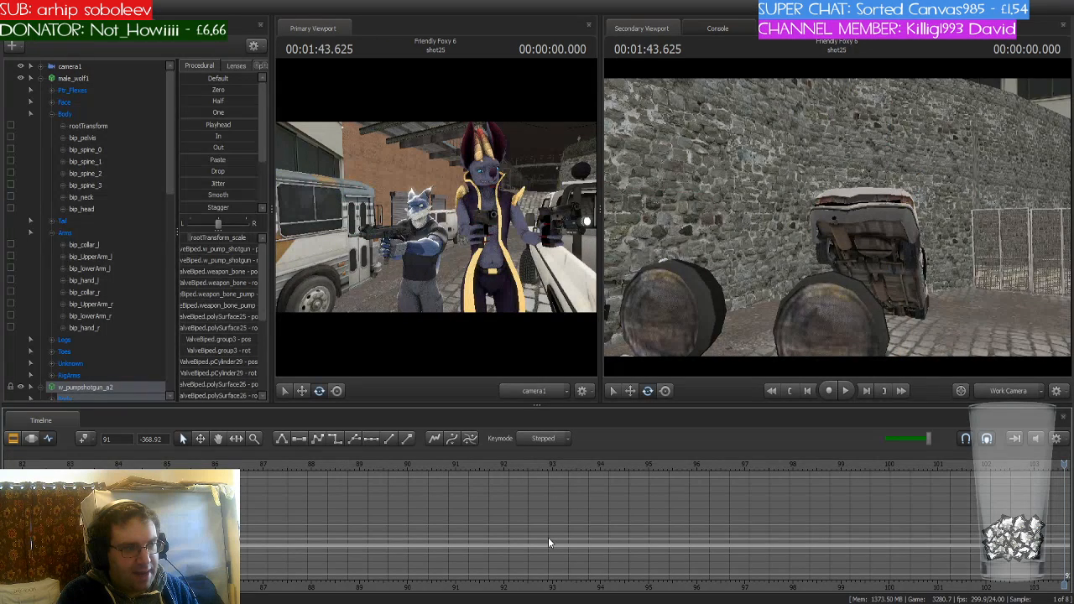
{"action": "key", "text": "Down"}
{"action": "key", "text": "Down"}
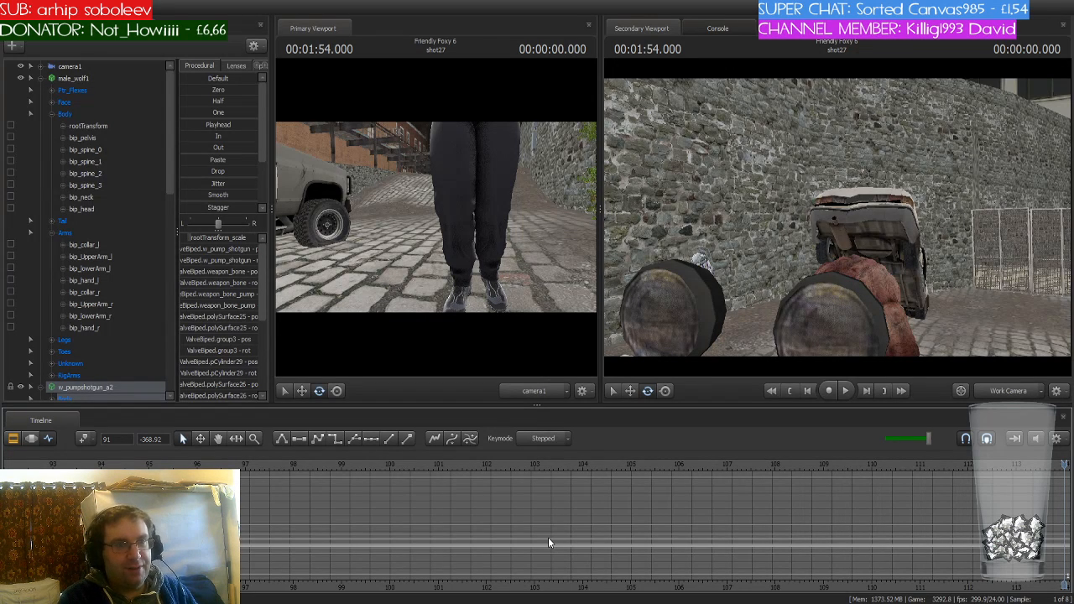
{"action": "key", "text": "Down"}
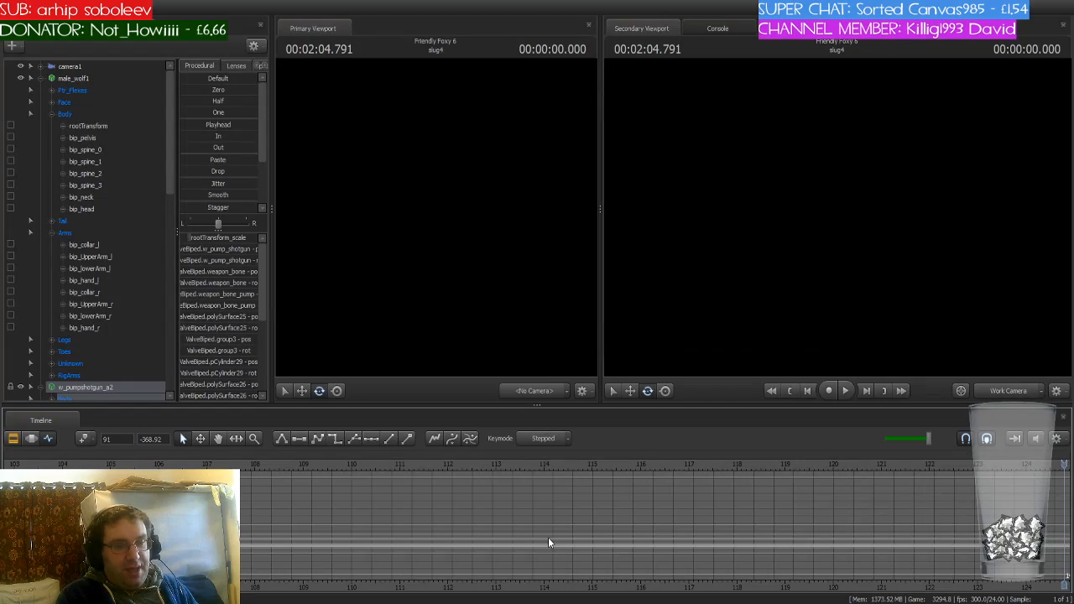
{"action": "key", "text": "Up"}
{"action": "key", "text": "Up"}
{"action": "key", "text": "Up"}
{"action": "key", "text": "Up"}
{"action": "key", "text": "Up"}
{"action": "key", "text": "Up"}
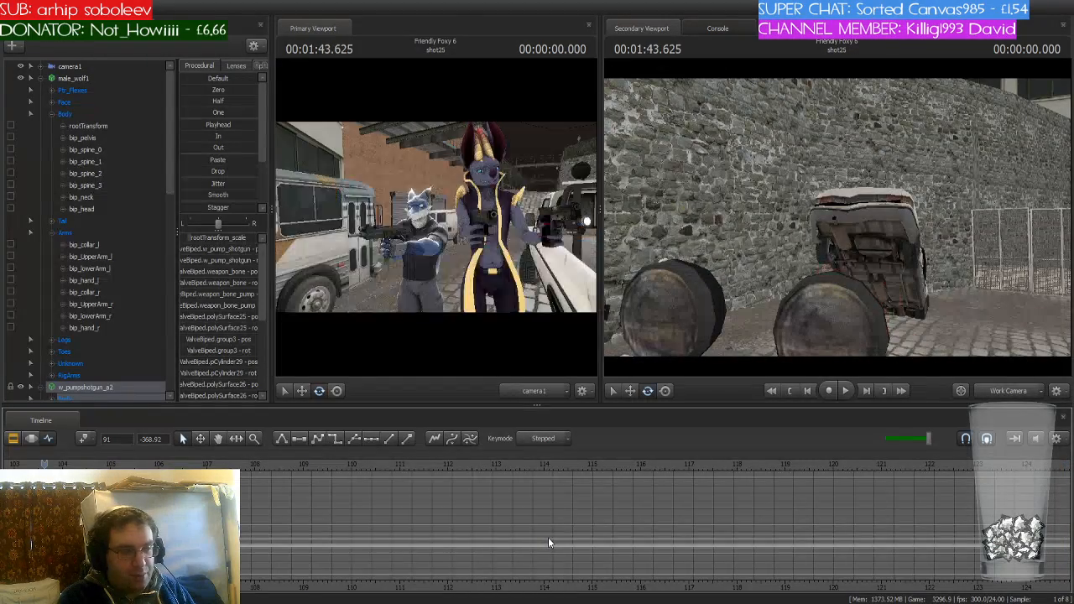
{"action": "key", "text": "Up"}
{"action": "key", "text": "Up"}
{"action": "key", "text": "Up"}
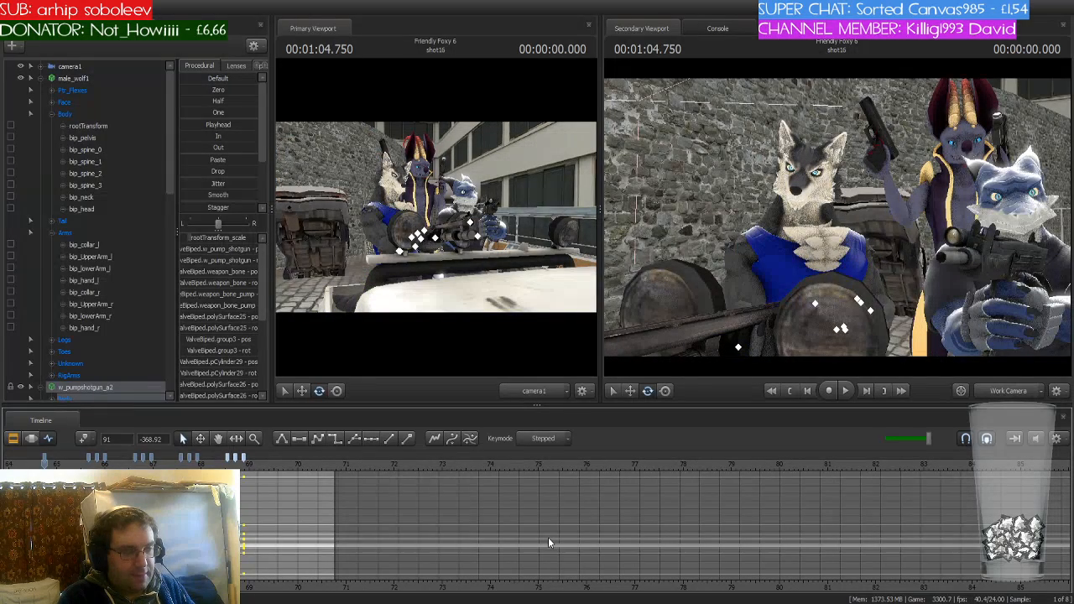
Play shot16 from its start through the wolf's last pump to review the adjusted timing
{"action": "scroll", "coordinate": [549, 538], "scroll_direction": "down", "scroll_amount": 3}
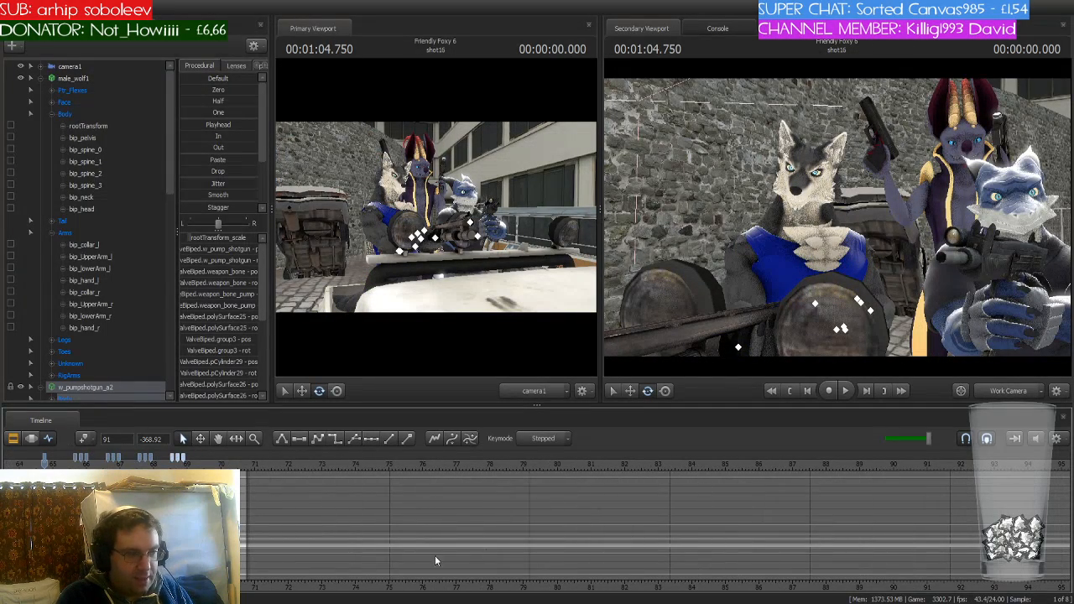
{"action": "left_click_drag", "start_coordinate": [275, 582], "coordinate": [635, 581]}
{"action": "scroll", "coordinate": [434, 533], "scroll_direction": "up", "scroll_amount": 3}
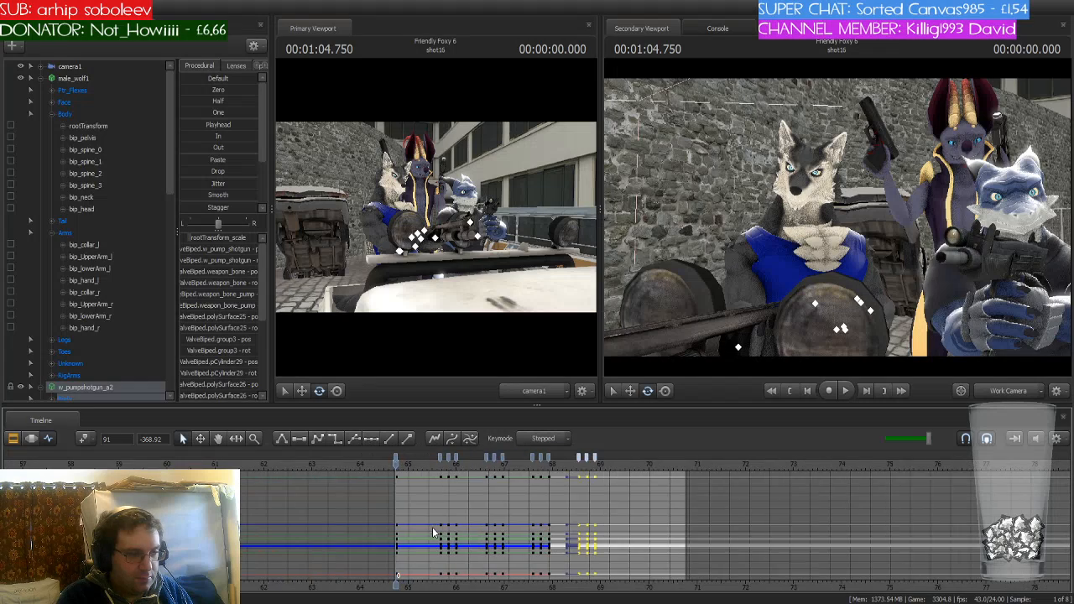
{"action": "key", "text": "space"}
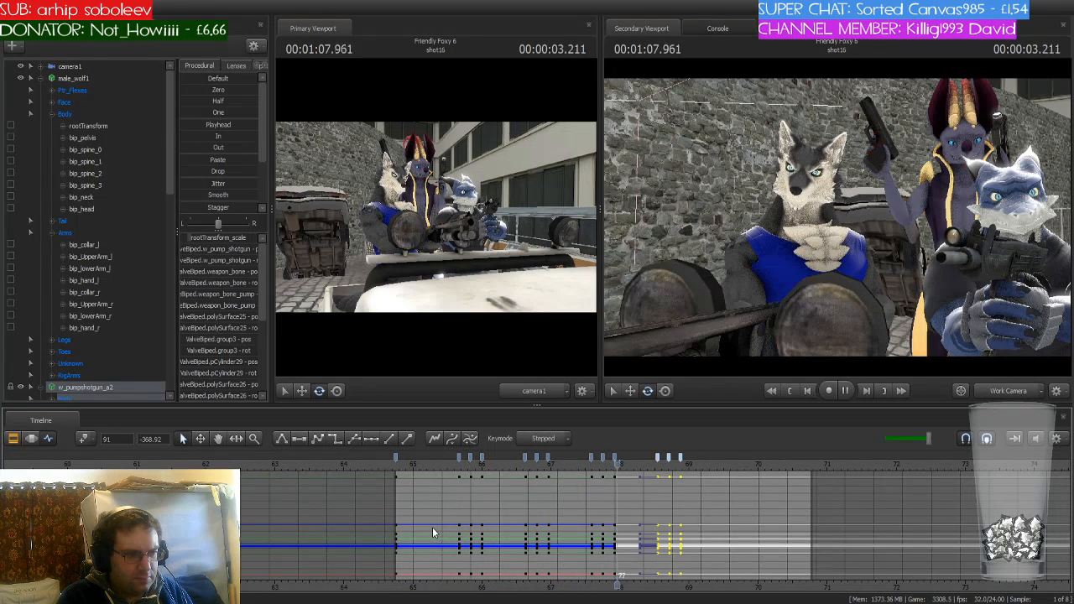
{"action": "key", "text": "space"}
{"action": "scroll", "coordinate": [617, 512], "scroll_direction": "up", "scroll_amount": 2}
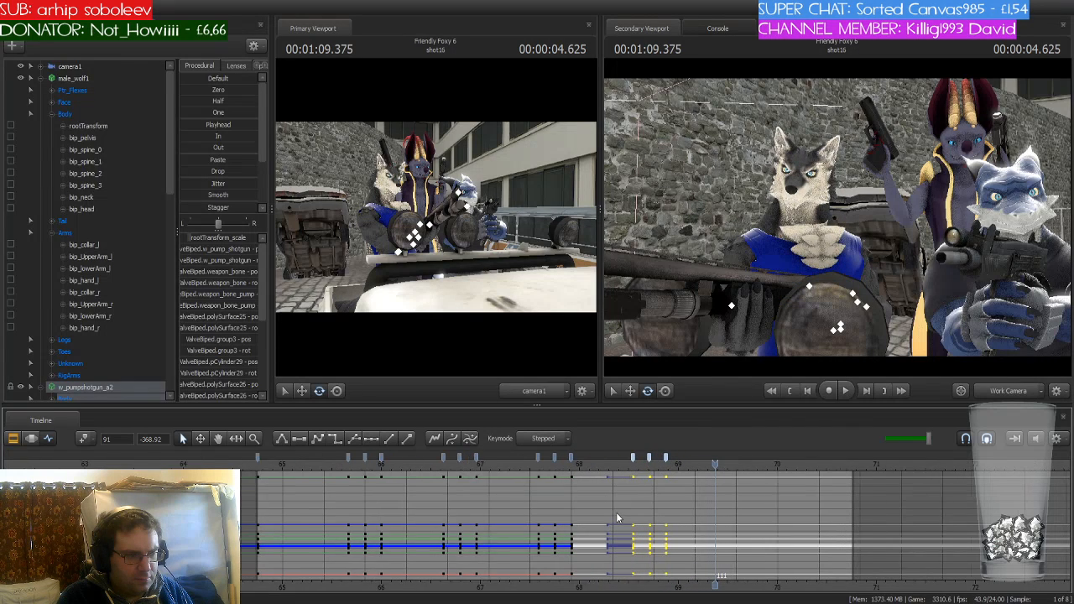
{"action": "scroll", "coordinate": [655, 476], "scroll_direction": "up", "scroll_amount": 1}
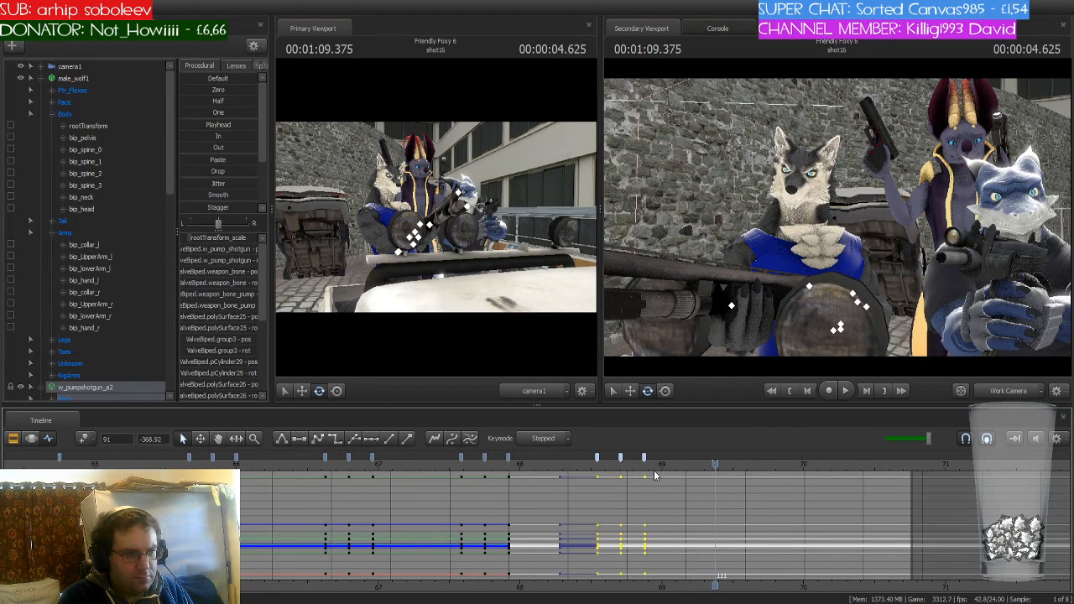
Step frame by frame through the wolf's last two pump motions between frames 91 and 121 to examine when the next pump begins
{"action": "key", "text": "Left"}
{"action": "key", "text": "Left"}
{"action": "key", "text": "Left"}
{"action": "key", "text": "Left"}
{"action": "key", "text": "Left"}
{"action": "key", "text": "Left"}
{"action": "key", "text": "Left"}
{"action": "key", "text": "Left"}
{"action": "key", "text": "Left"}
{"action": "key", "text": "Left"}
{"action": "key", "text": "Left"}
{"action": "key", "text": "Left"}
{"action": "key", "text": "Left"}
{"action": "key", "text": "Left"}
{"action": "key", "text": "Left"}
{"action": "key", "text": "Left"}
{"action": "key", "text": "Left"}
{"action": "key", "text": "Left"}
{"action": "key", "text": "Left"}
{"action": "key", "text": "Left"}
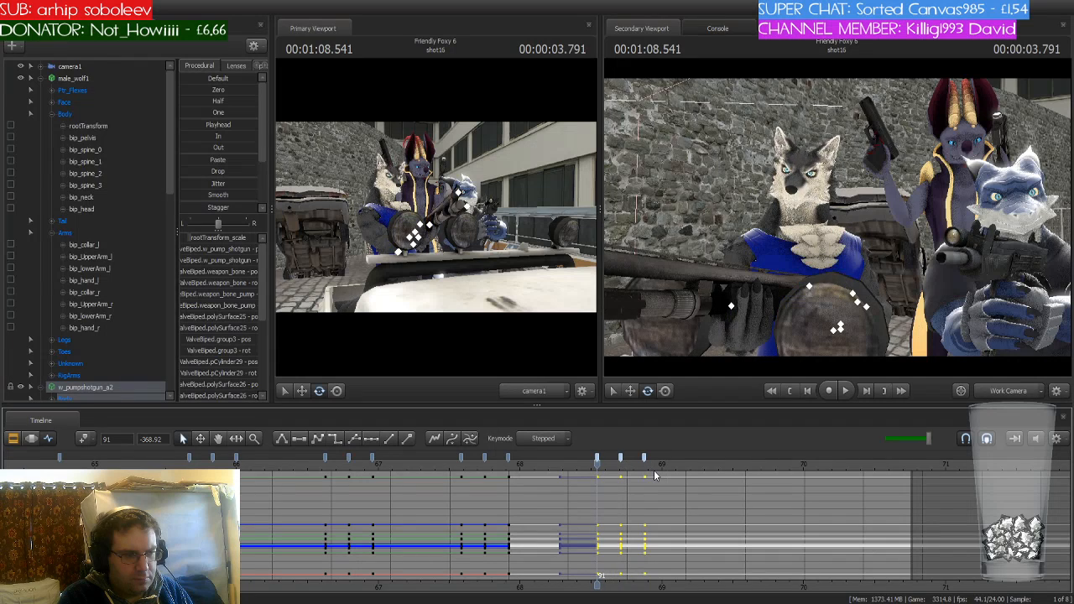
{"action": "key", "text": "Right"}
{"action": "key", "text": "Right"}
{"action": "key", "text": "Right"}
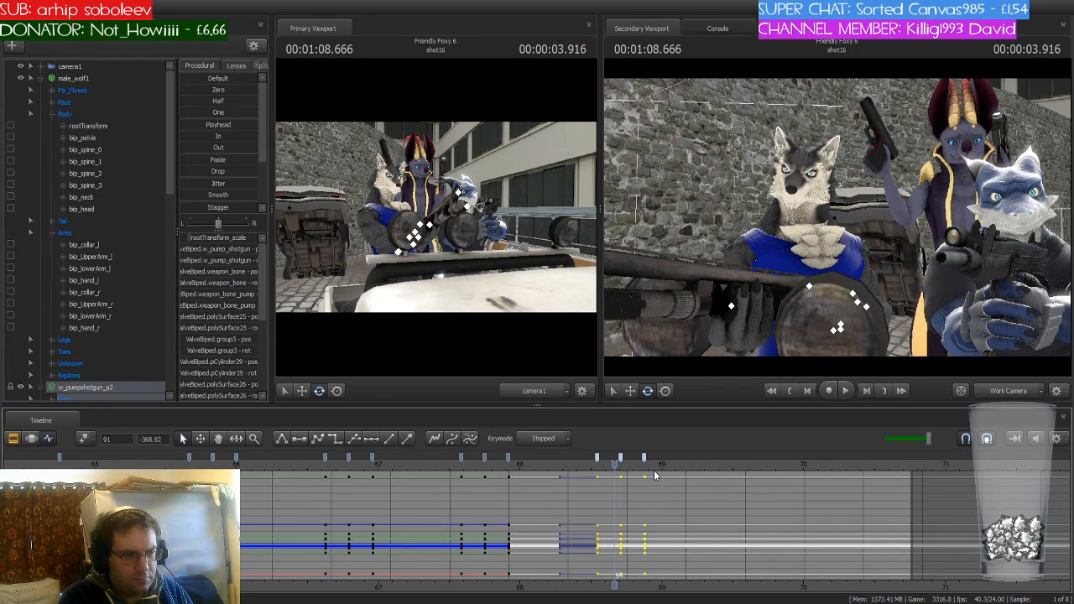
{"action": "key", "text": "Right"}
{"action": "key", "text": "Right"}
{"action": "key", "text": "Right"}
{"action": "key", "text": "Right"}
{"action": "key", "text": "Right"}
{"action": "key", "text": "Right"}
{"action": "key", "text": "Right"}
{"action": "key", "text": "Right"}
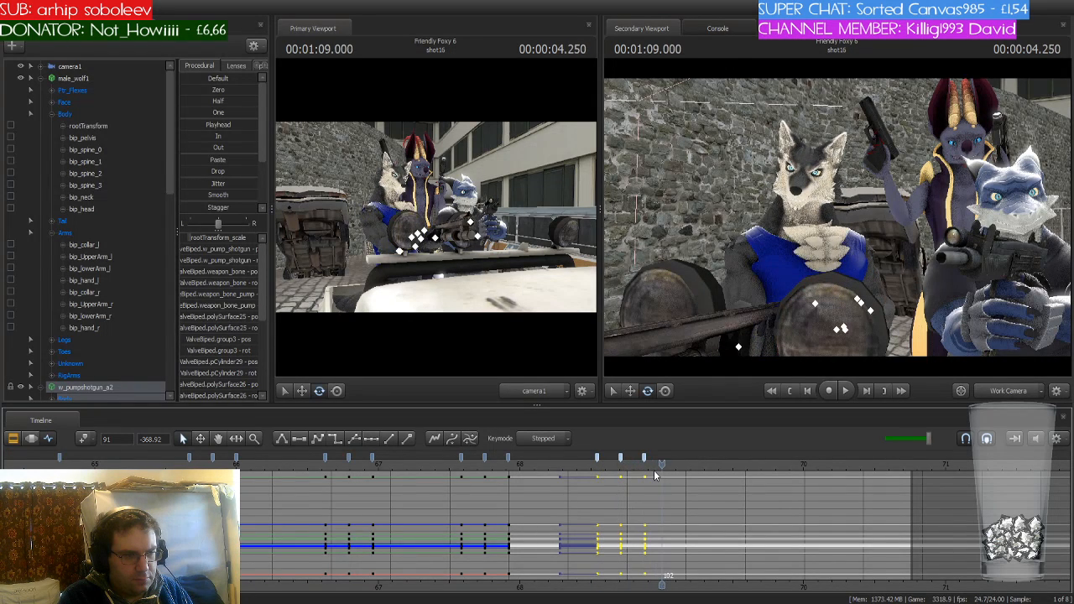
{"action": "key", "text": "Right"}
{"action": "key", "text": "Right"}
{"action": "key", "text": "Right"}
{"action": "key", "text": "Right"}
{"action": "key", "text": "Right"}
{"action": "key", "text": "Right"}
{"action": "key", "text": "Right"}
{"action": "key", "text": "Right"}
{"action": "key", "text": "Right"}
{"action": "key", "text": "Right"}
{"action": "key", "text": "Right"}
{"action": "key", "text": "Right"}
{"action": "key", "text": "Right"}
{"action": "key", "text": "Right"}
{"action": "key", "text": "Right"}
{"action": "key", "text": "Right"}
{"action": "key", "text": "Right"}
{"action": "key", "text": "Right"}
{"action": "key", "text": "Right"}
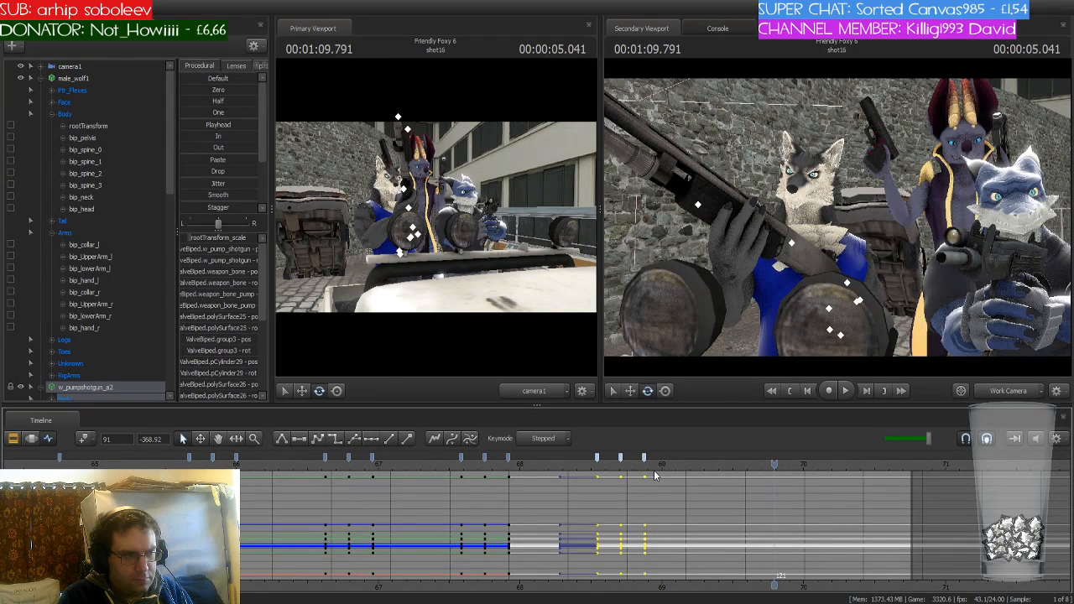
Paste the copied set of three pump keyframes onto w_pumpshotgun_a2 starting at frame 116
{"action": "key", "text": "Left"}
{"action": "key", "text": "Left"}
{"action": "key", "text": "Left"}
{"action": "key", "text": "Left"}
{"action": "key", "text": "Left"}
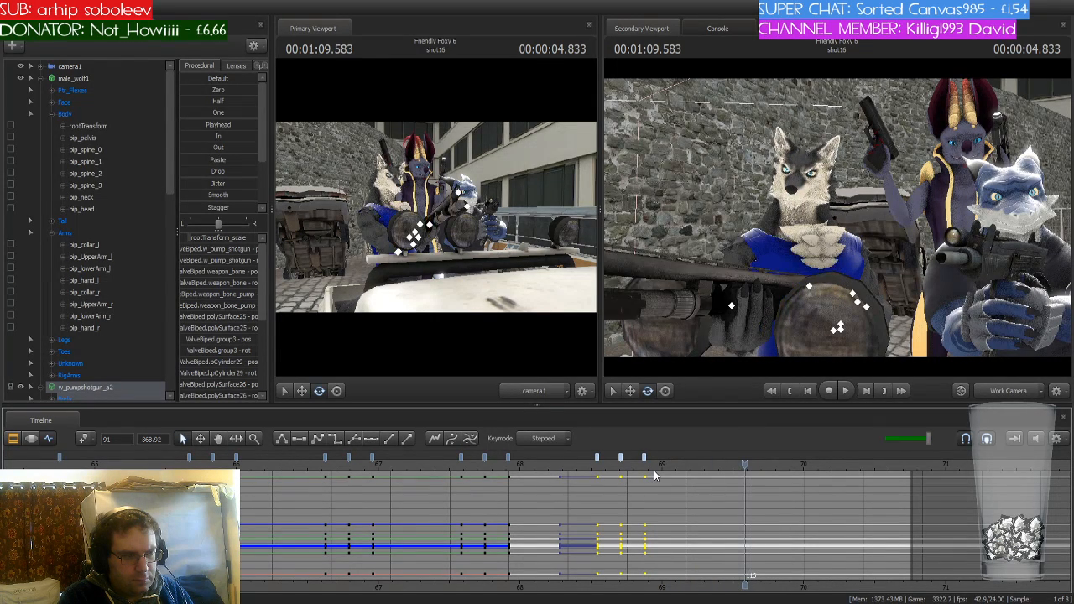
{"action": "key", "text": "Right"}
{"action": "key", "text": "ctrl+v"}
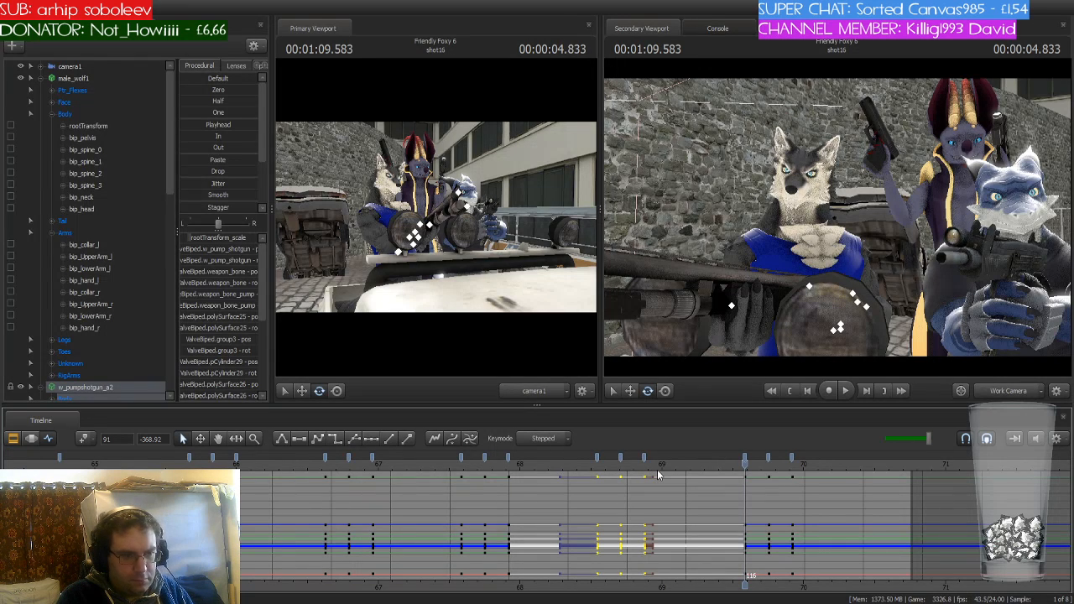
Shift w_pumpshotgun_a2's three pasted pump keyframes two frames earlier so the first lands on frame 114
{"action": "left_click", "coordinate": [744, 459]}
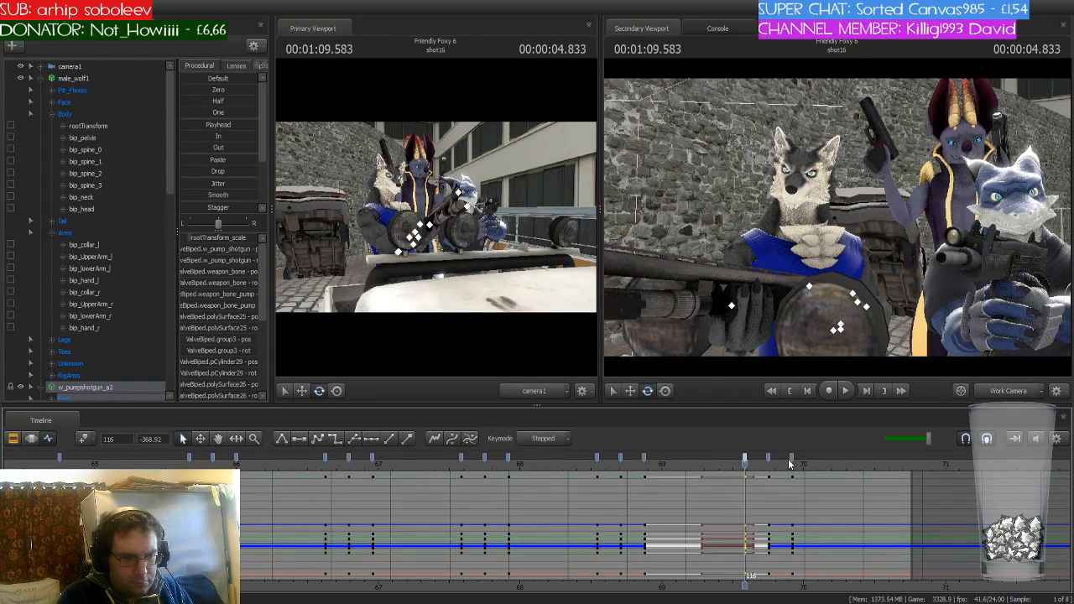
{"action": "left_click", "coordinate": [791, 459], "text": "shift"}
{"action": "key", "text": "Left"}
{"action": "key", "text": "Left"}
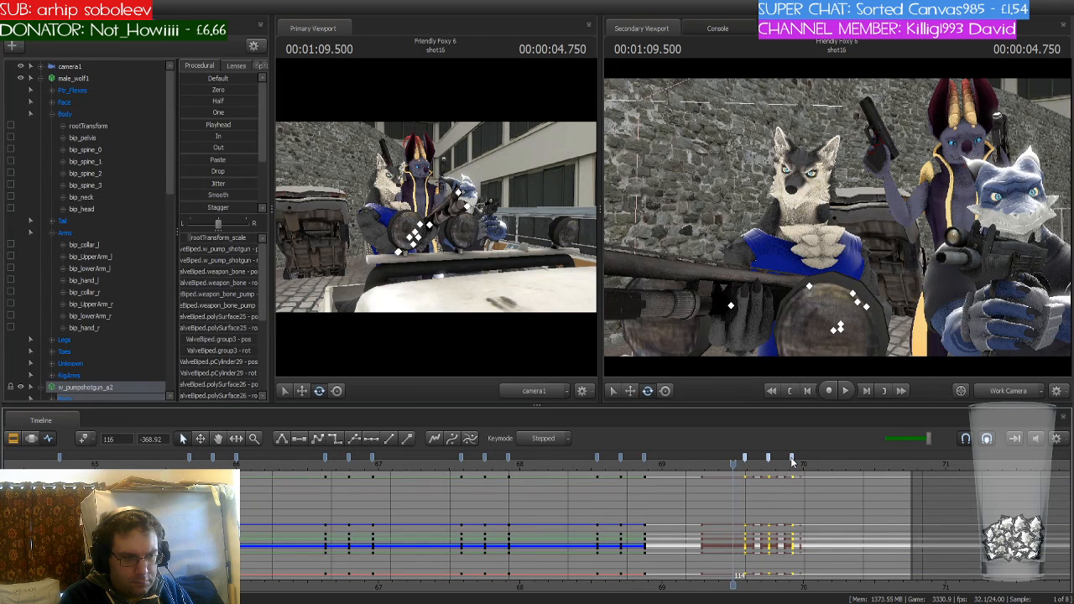
{"action": "mouse_move", "coordinate": [744, 459]}
{"action": "left_mouse_down"}
{"action": "mouse_move", "coordinate": [721, 462]}
{"action": "mouse_move", "coordinate": [779, 463]}
{"action": "mouse_move", "coordinate": [727, 464]}
{"action": "mouse_move", "coordinate": [763, 461]}
{"action": "left_mouse_up"}
{"action": "left_click", "coordinate": [735, 463]}
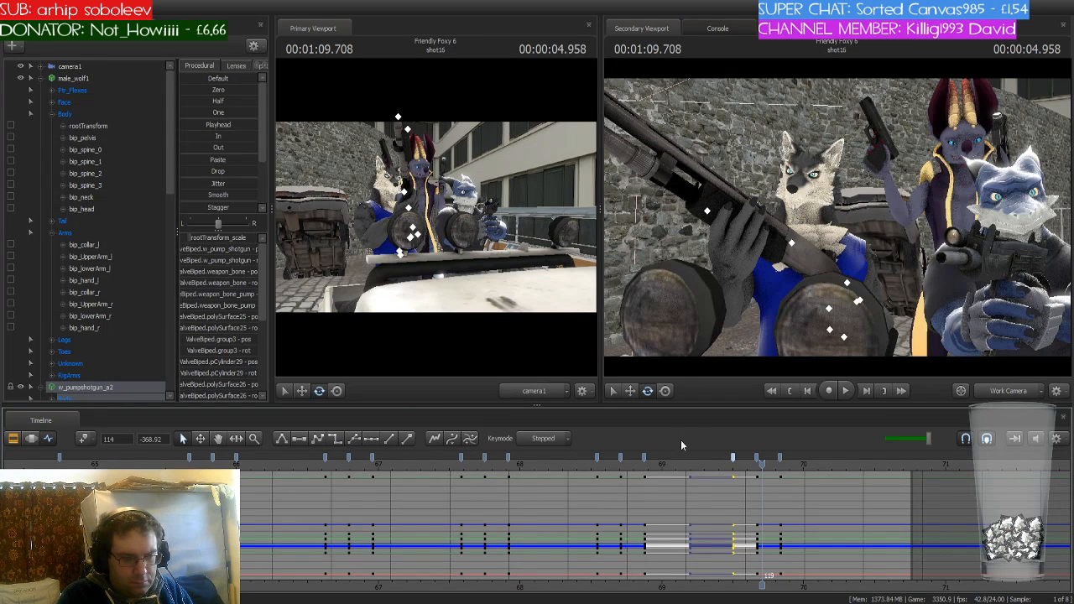
Shift w_pumpshotgun_a2's last three pump keyframes one more frame earlier so the first lands on frame 113
{"action": "left_click", "coordinate": [760, 459]}
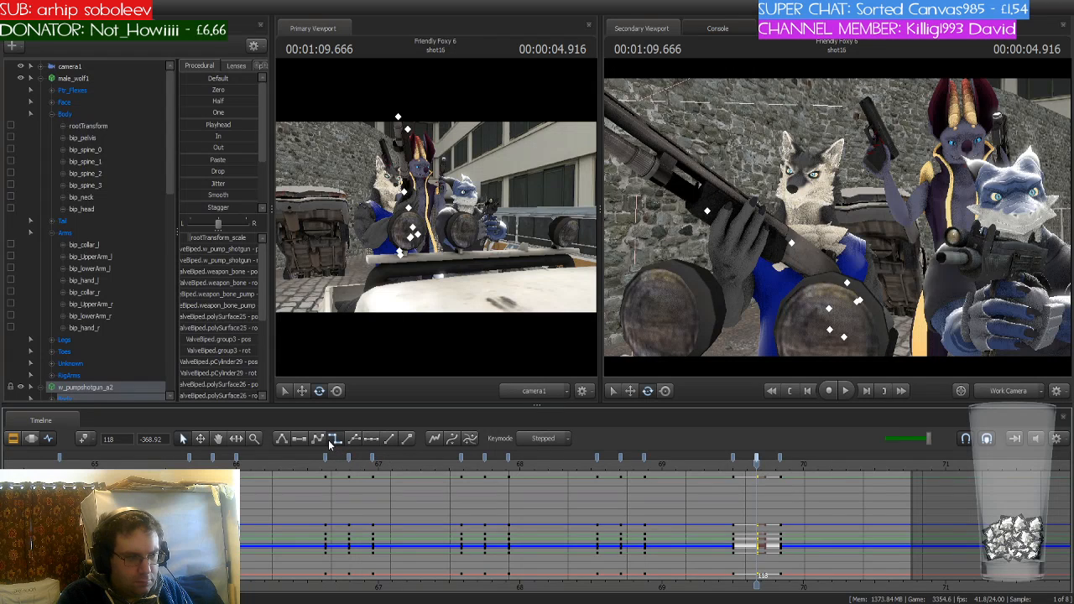
{"action": "mouse_move", "coordinate": [755, 461]}
{"action": "left_mouse_down"}
{"action": "mouse_move", "coordinate": [768, 462]}
{"action": "mouse_move", "coordinate": [749, 467]}
{"action": "left_mouse_up"}
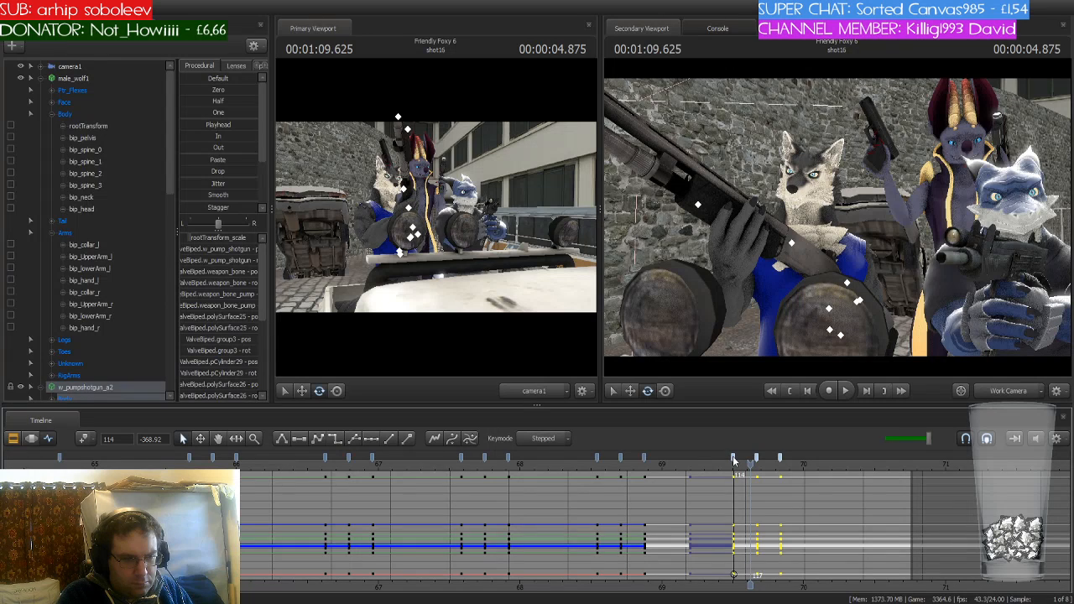
{"action": "left_click_drag", "start_coordinate": [759, 460], "coordinate": [790, 464]}
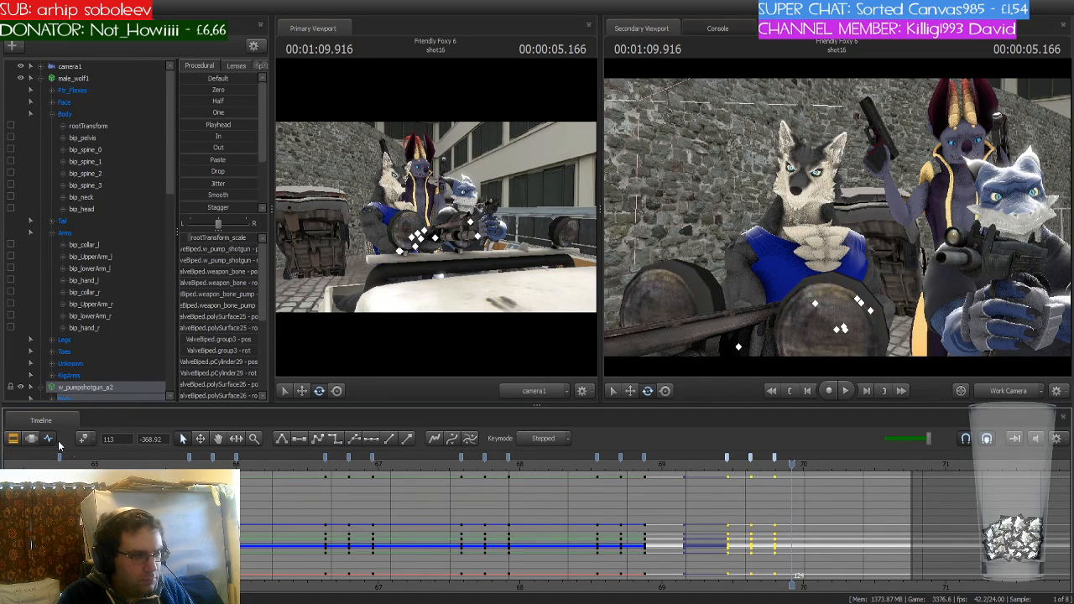
Examine male_wolf1's keyframes around the last pump frame by frame between frames 112 and 124
{"action": "left_click", "coordinate": [91, 79]}
{"action": "scroll", "coordinate": [792, 477], "scroll_direction": "up", "scroll_amount": 5}
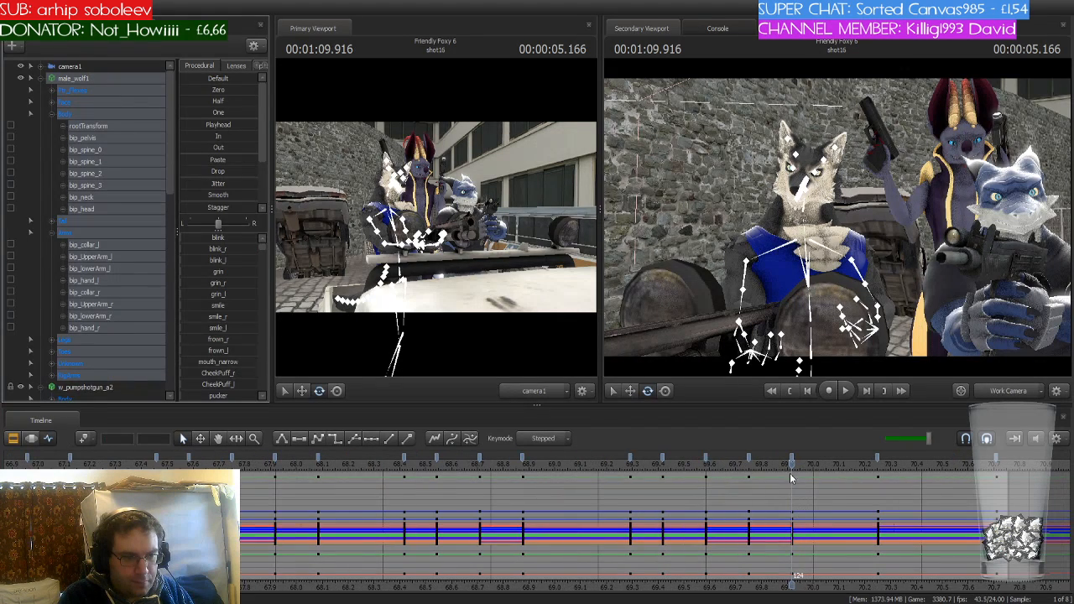
{"action": "left_click_drag", "start_coordinate": [792, 466], "coordinate": [706, 472]}
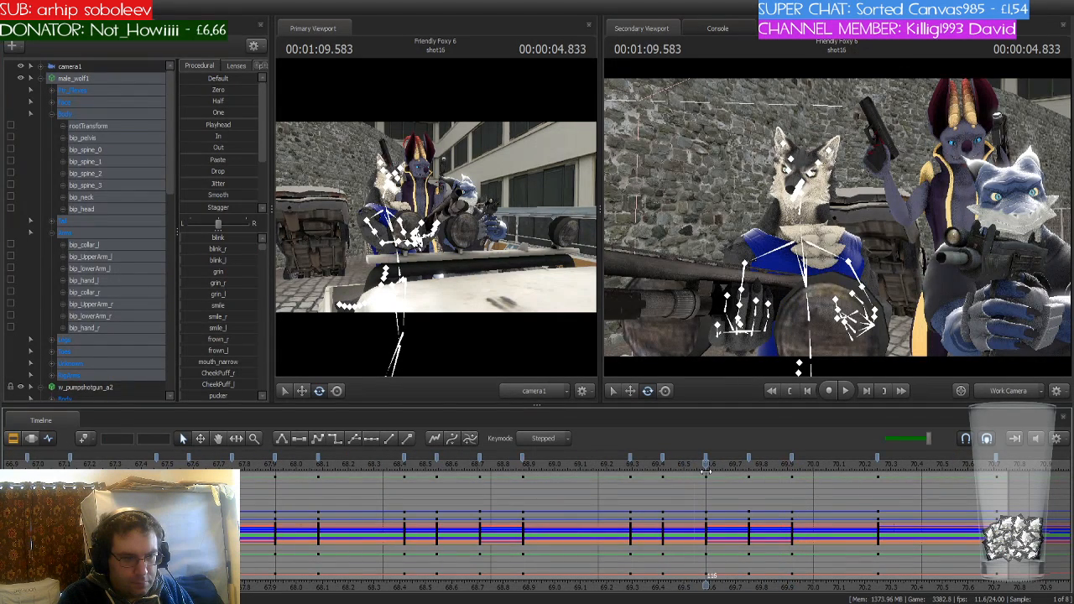
{"action": "key", "text": "Right"}
{"action": "key", "text": "Right"}
{"action": "key", "text": "Right"}
{"action": "key", "text": "Right"}
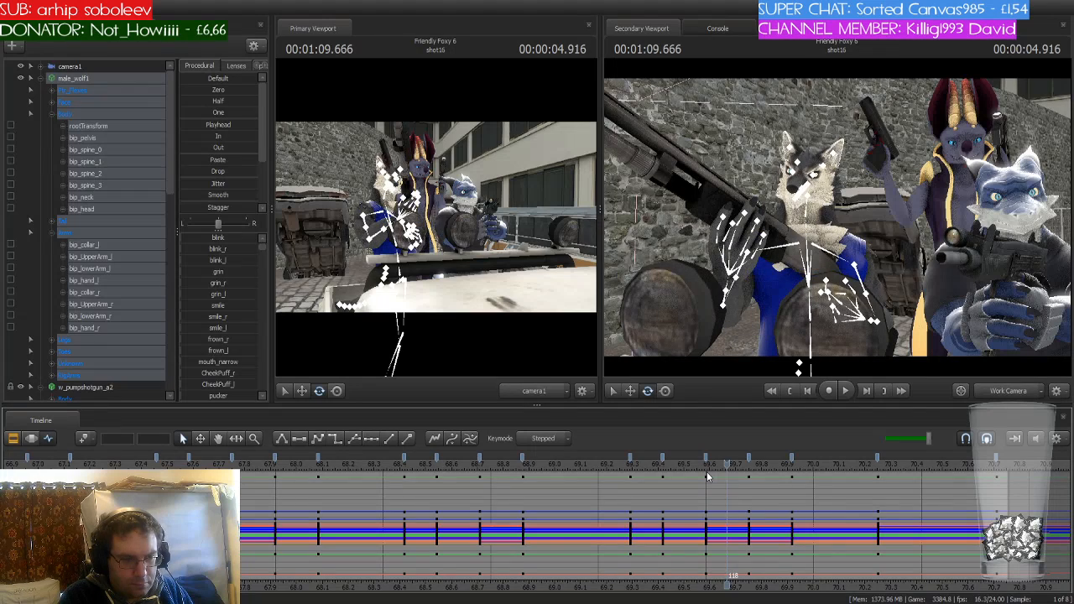
{"action": "key", "text": "Right"}
{"action": "key", "text": "Right"}
{"action": "key", "text": "Right"}
{"action": "key", "text": "Right"}
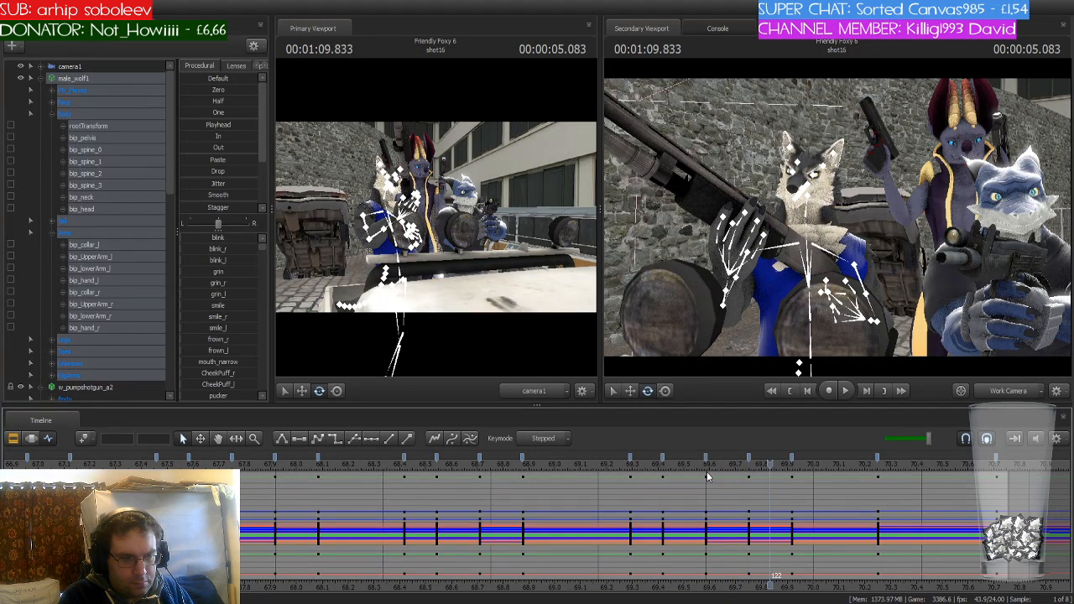
{"action": "key", "text": "Left"}
{"action": "key", "text": "Left"}
{"action": "key", "text": "Left"}
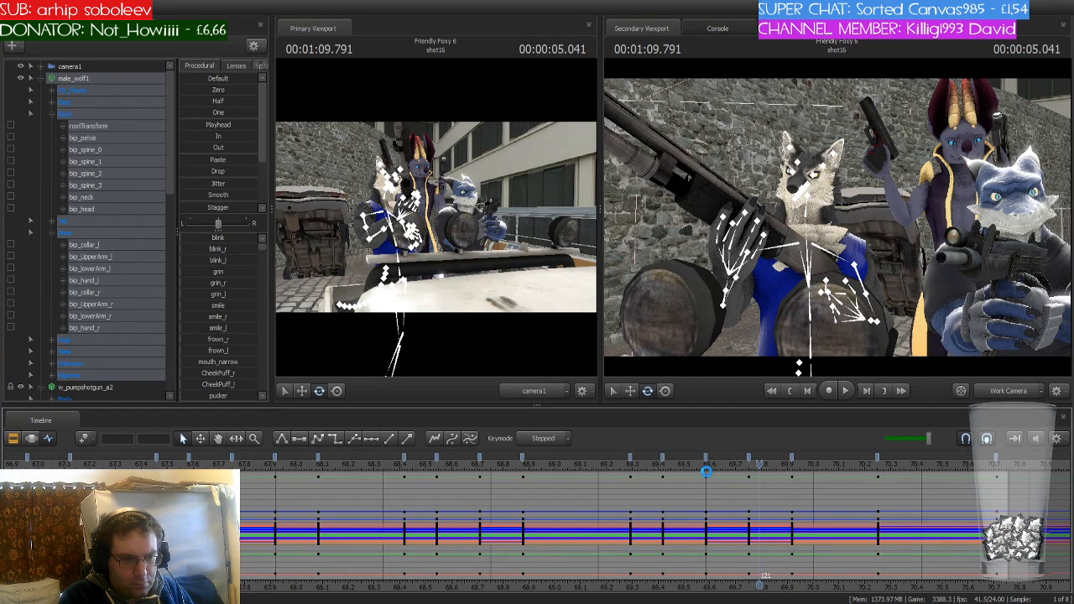
{"action": "key", "text": "Left"}
{"action": "key", "text": "Left"}
{"action": "key", "text": "Left"}
{"action": "key", "text": "Left"}
{"action": "key", "text": "Left"}
{"action": "key", "text": "Left"}
{"action": "key", "text": "Left"}
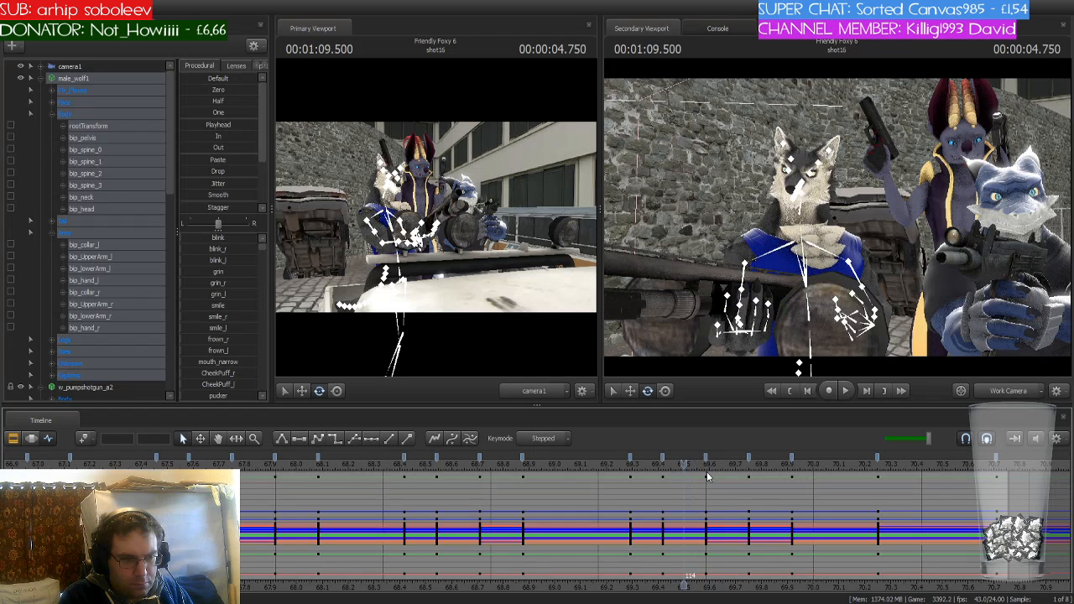
{"action": "key", "text": "Left"}
{"action": "key", "text": "Left"}
{"action": "key", "text": "Right"}
{"action": "key", "text": "Right"}
{"action": "key", "text": "Right"}
{"action": "key", "text": "Right"}
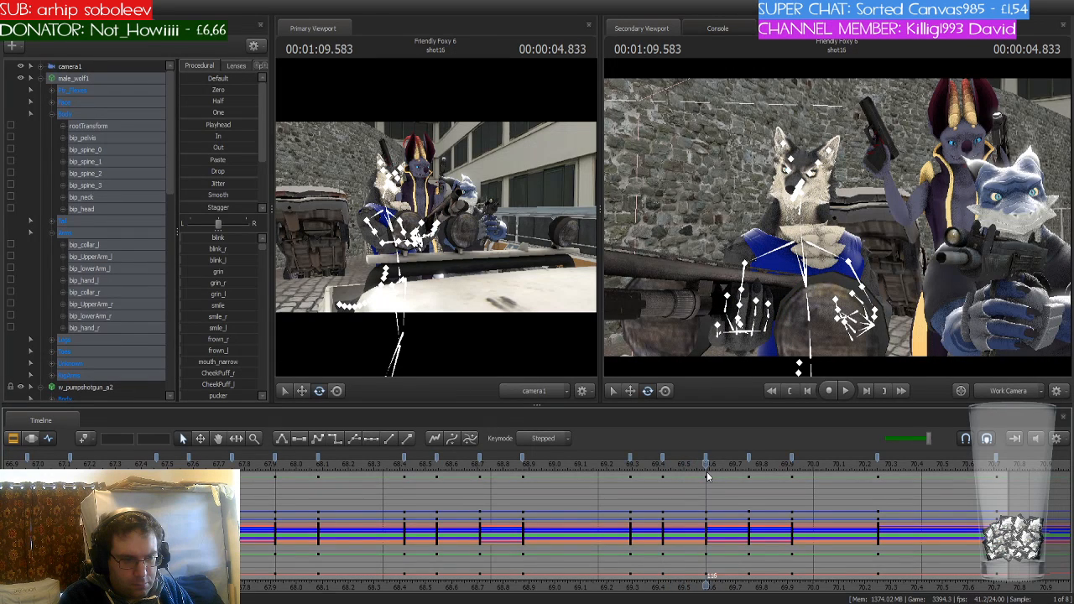
{"action": "key", "text": "Right"}
{"action": "key", "text": "Left"}
{"action": "key", "text": "Right"}
{"action": "key", "text": "Right"}
{"action": "key", "text": "Right"}
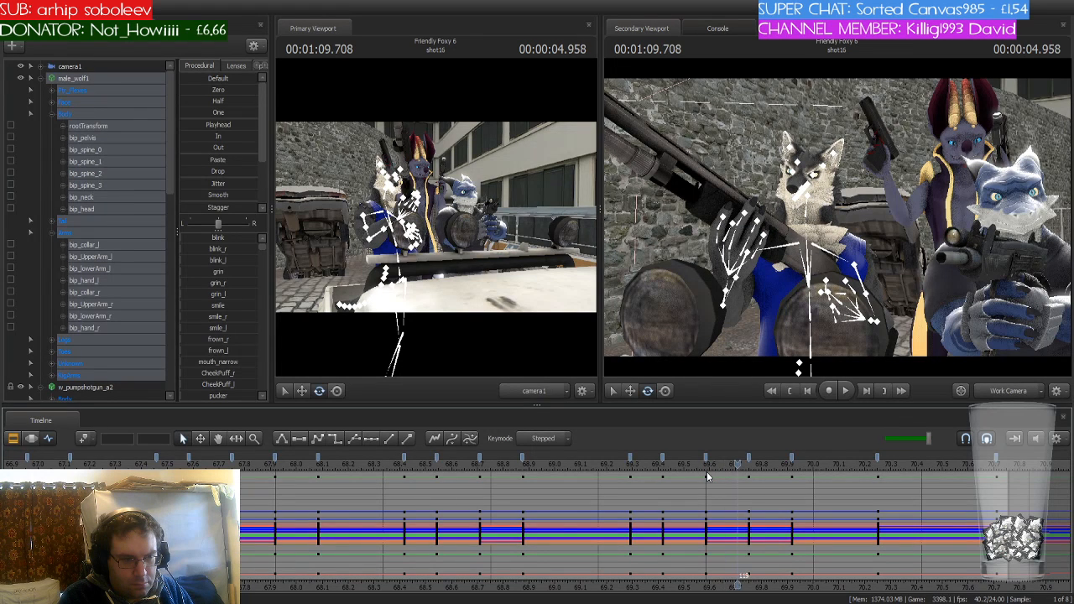
{"action": "key", "text": "Left"}
{"action": "key", "text": "Left"}
{"action": "key", "text": "Left"}
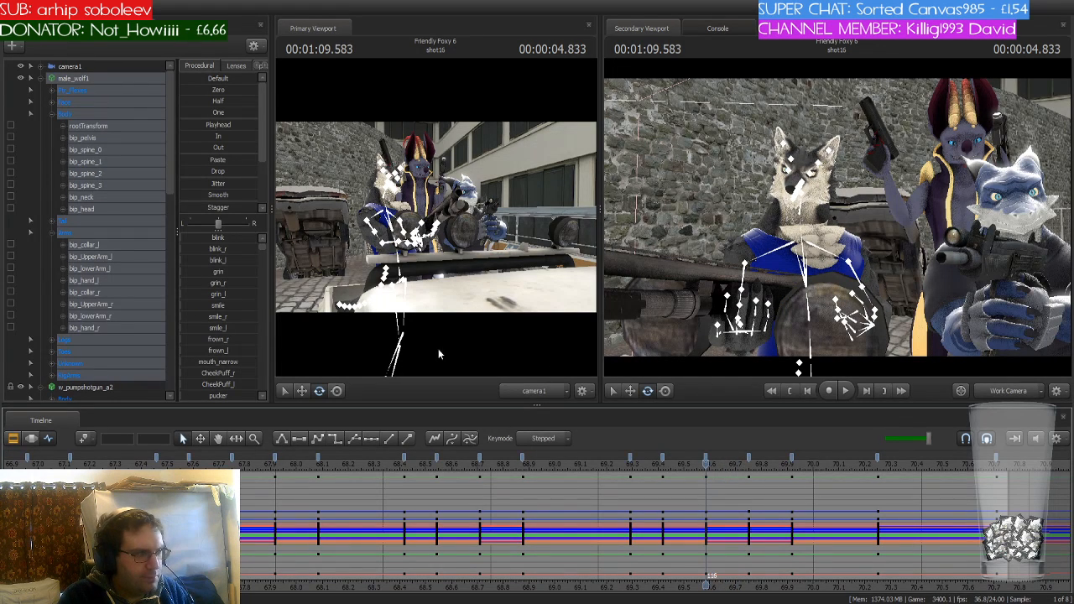
{"action": "left_click", "coordinate": [708, 460]}
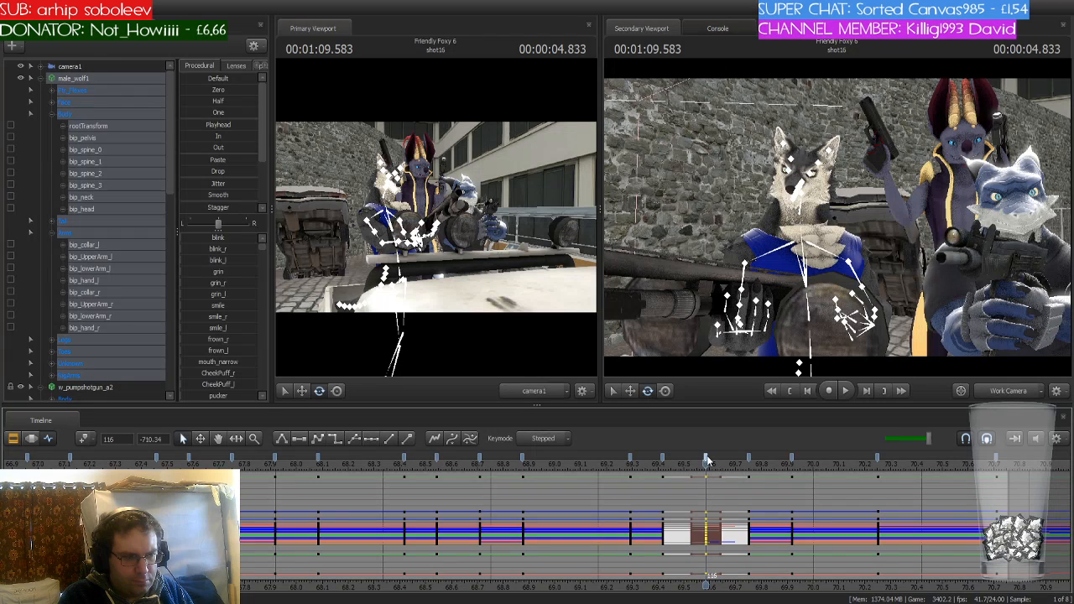
{"action": "mouse_move", "coordinate": [707, 470]}
{"action": "left_mouse_down"}
{"action": "mouse_move", "coordinate": [758, 470]}
{"action": "mouse_move", "coordinate": [703, 475]}
{"action": "left_mouse_up"}
Play the last pump through into shot19, and replay shot16 from its start to review the pump timing
{"action": "key", "text": "space"}
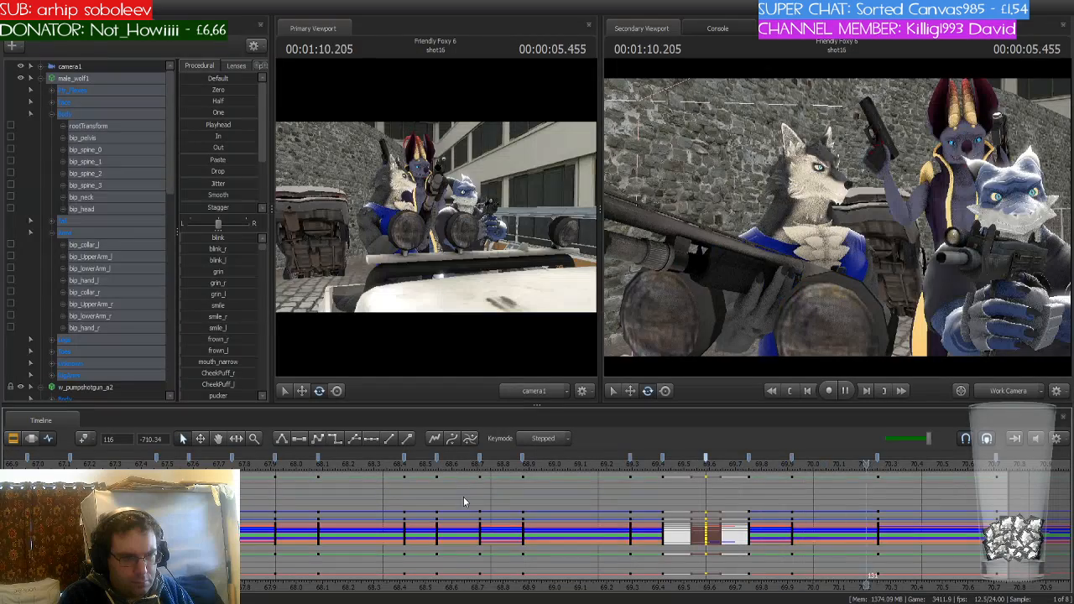
{"action": "key", "text": "space"}
{"action": "scroll", "coordinate": [614, 578], "scroll_direction": "down", "scroll_amount": 6}
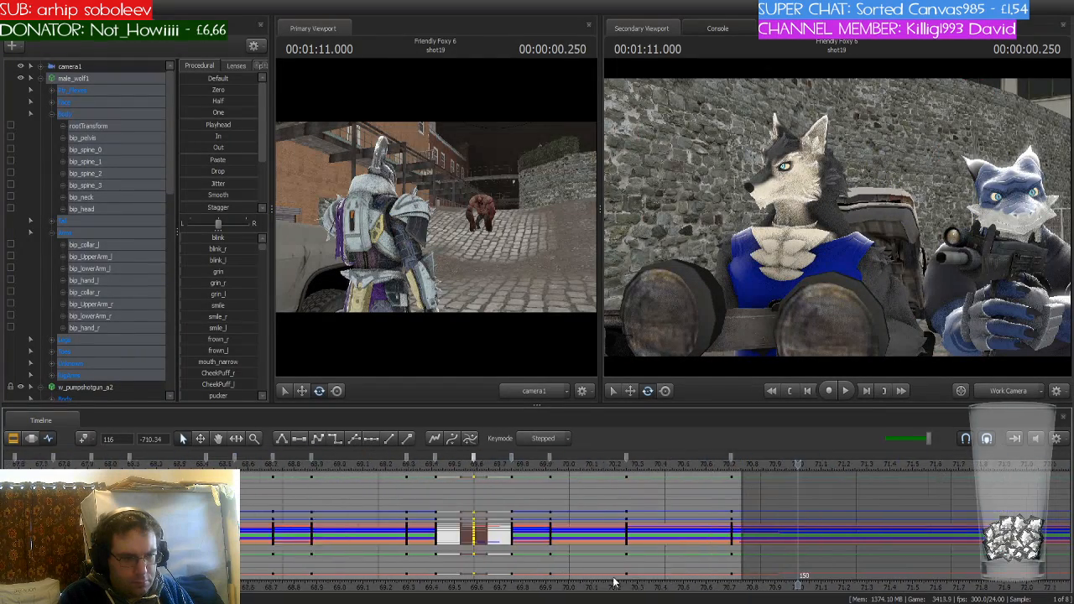
{"action": "scroll", "coordinate": [614, 577], "scroll_direction": "down", "scroll_amount": 2}
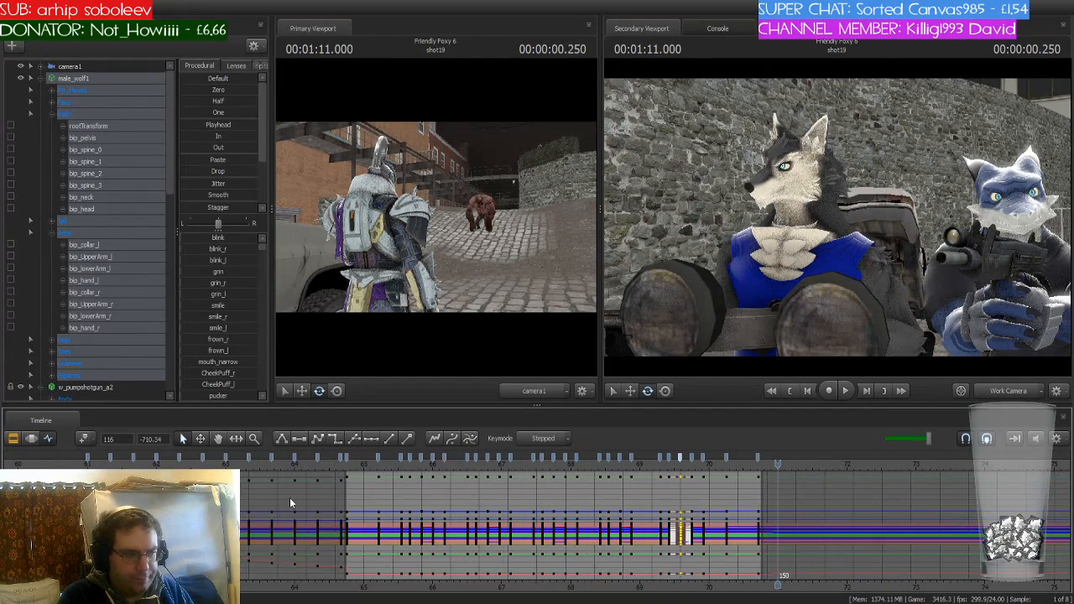
{"action": "left_click", "coordinate": [347, 462]}
{"action": "key", "text": "space"}
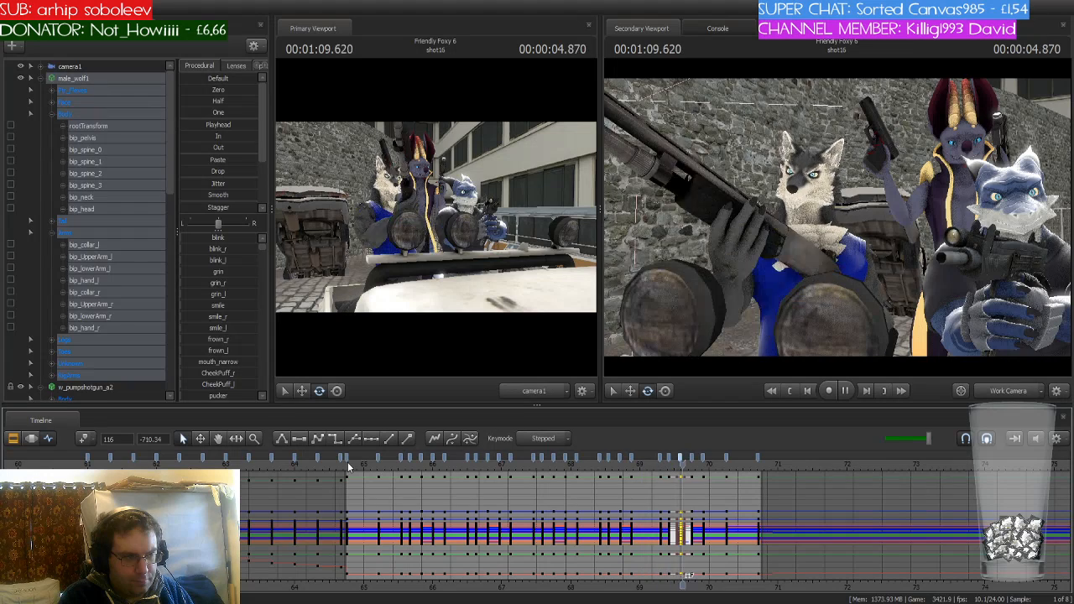
{"action": "key", "text": "space"}
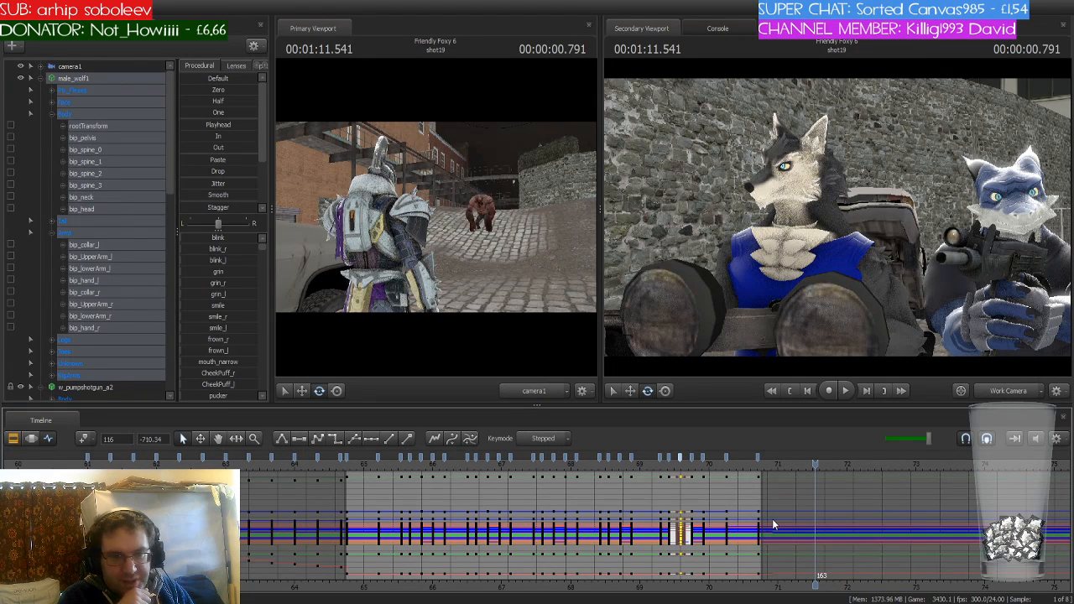
Select w_pumpshotgun_a2's last three pump keyframes and scrub from frame 113 to frame 124 to check the pump
{"action": "scroll", "coordinate": [772, 519], "scroll_direction": "down", "scroll_amount": 3}
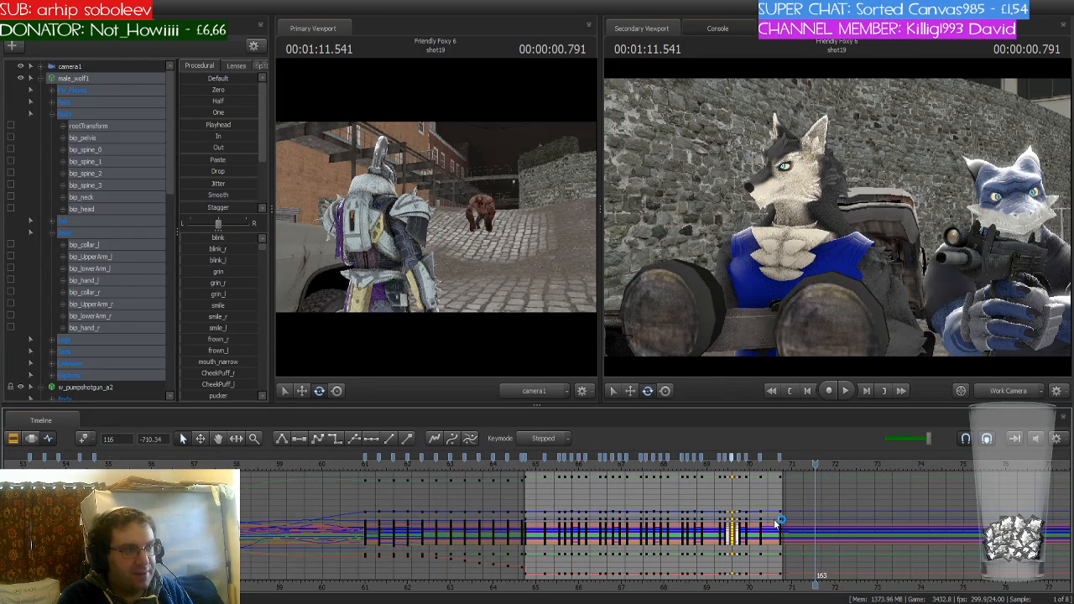
{"action": "scroll", "coordinate": [775, 526], "scroll_direction": "up", "scroll_amount": 4}
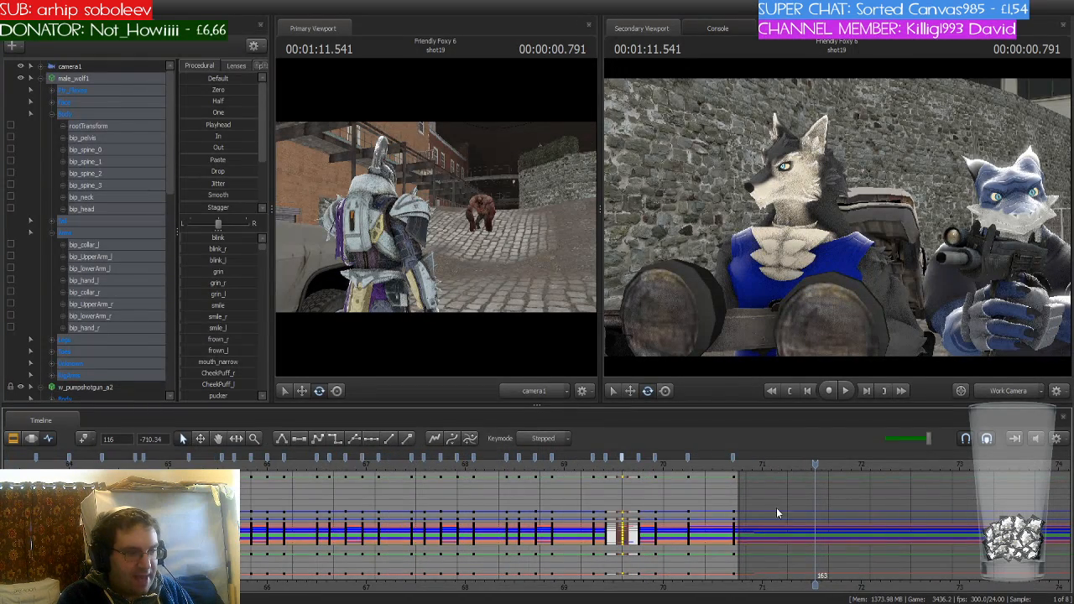
{"action": "left_click", "coordinate": [93, 390]}
{"action": "scroll", "coordinate": [683, 511], "scroll_direction": "up", "scroll_amount": 2}
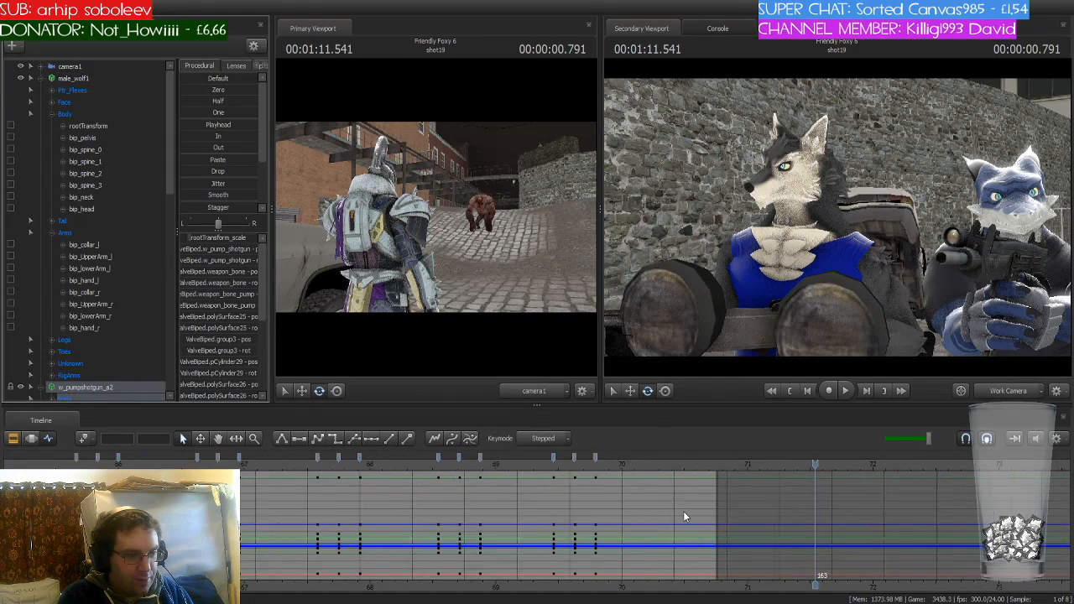
{"action": "left_click_drag", "start_coordinate": [813, 464], "coordinate": [520, 466]}
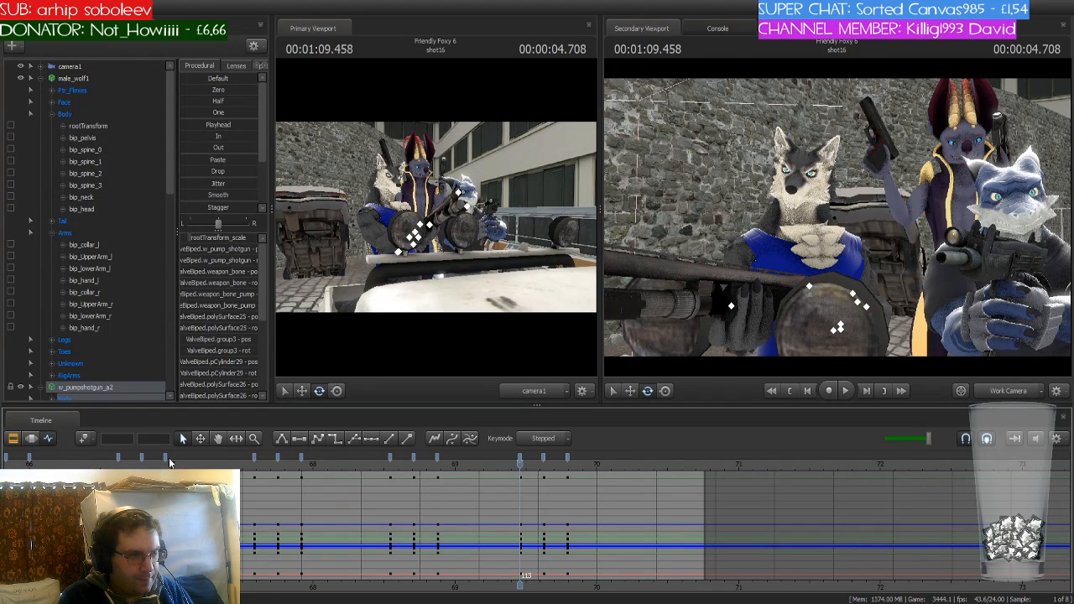
{"action": "scroll", "coordinate": [201, 462], "scroll_direction": "down", "scroll_amount": 3}
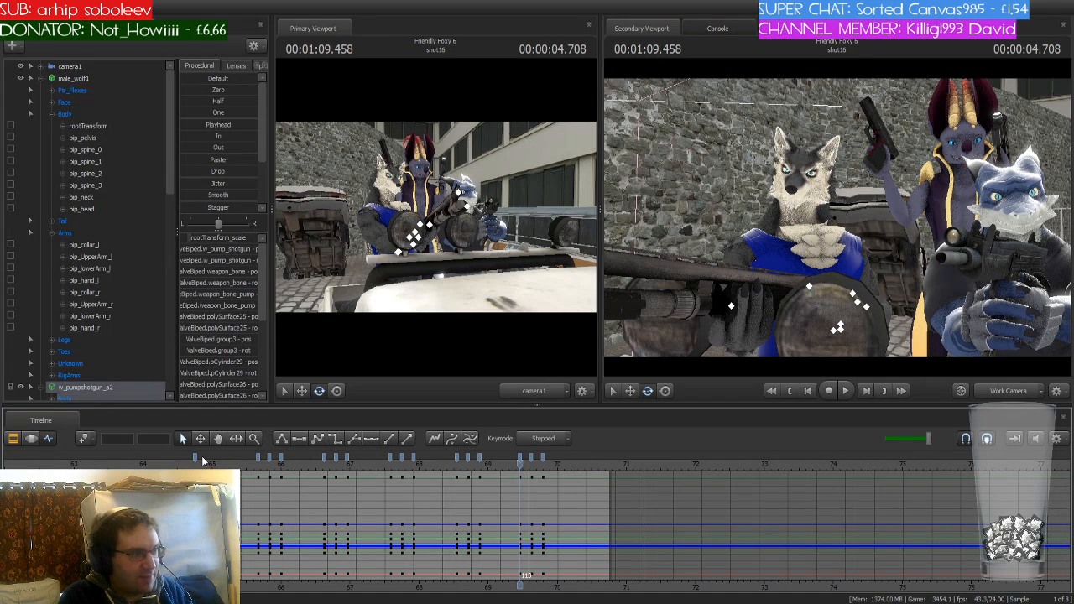
{"action": "scroll", "coordinate": [470, 518], "scroll_direction": "up", "scroll_amount": 2}
{"action": "scroll", "coordinate": [470, 518], "scroll_direction": "up", "scroll_amount": 2}
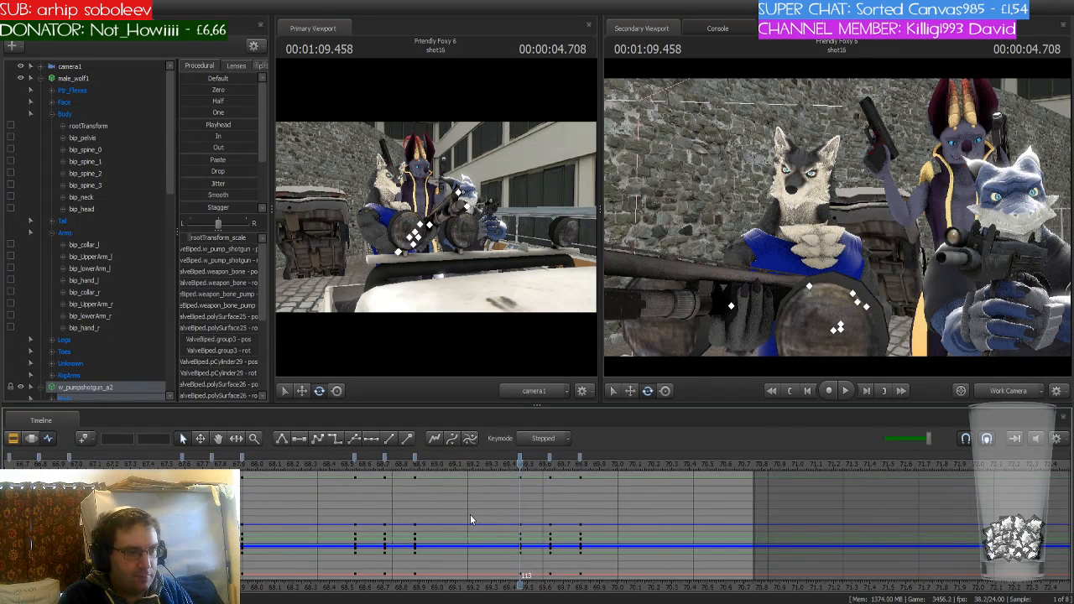
{"action": "left_click", "coordinate": [520, 457]}
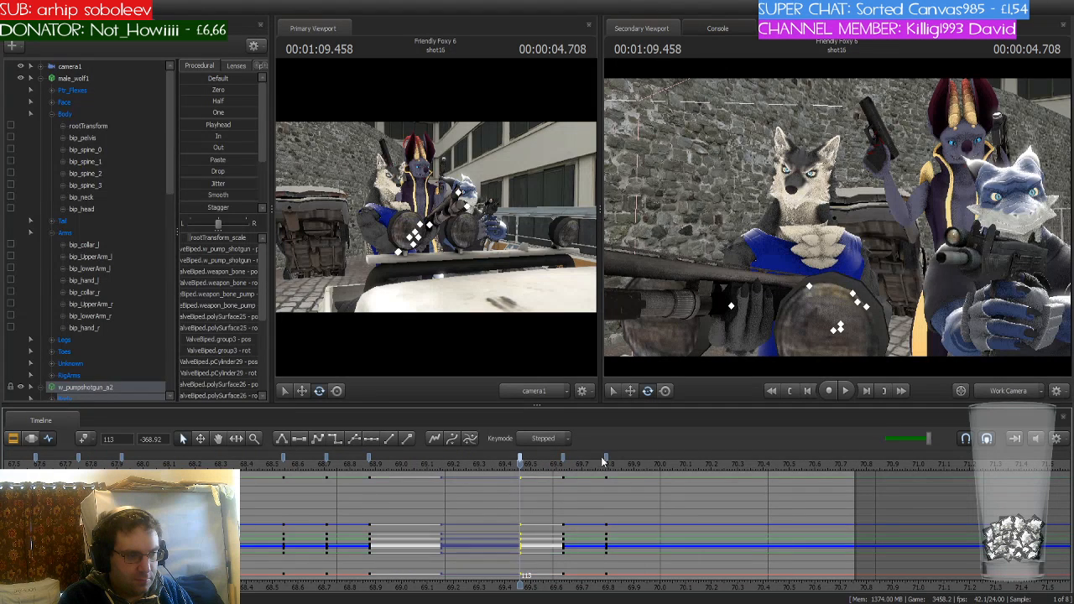
{"action": "left_click", "coordinate": [606, 457], "text": "shift"}
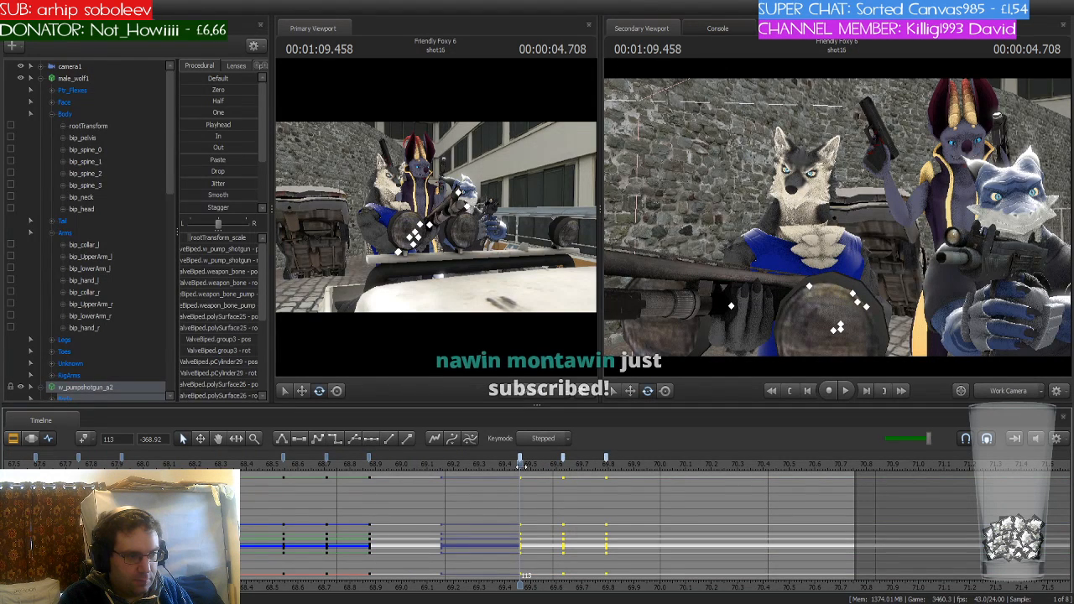
{"action": "left_click_drag", "start_coordinate": [521, 465], "coordinate": [638, 472]}
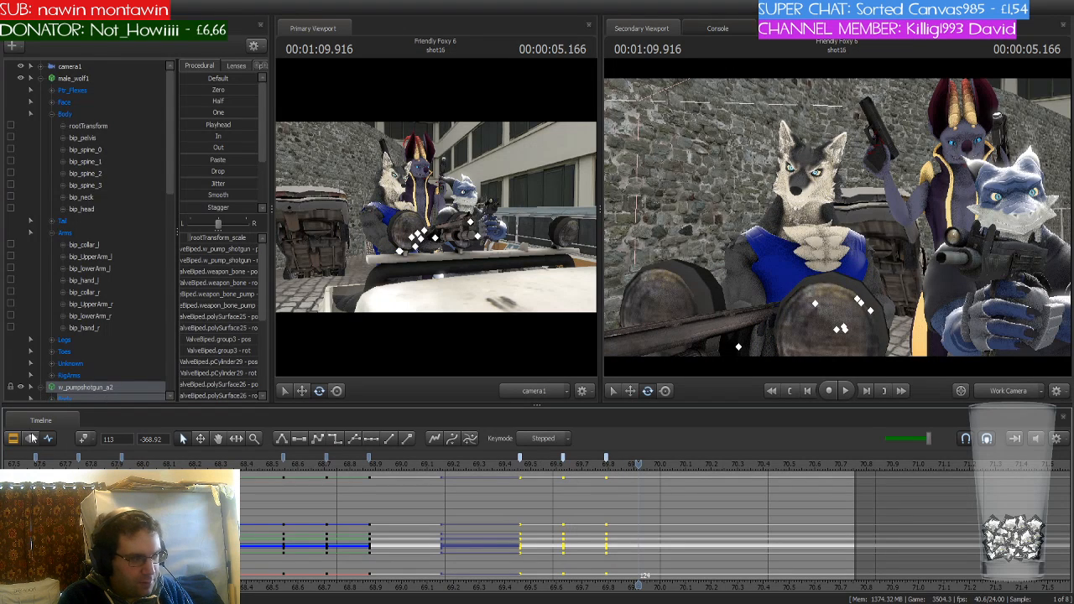
Examine male_wolf1's poses around the last pump frame by frame between frames 112 and 124
{"action": "left_click", "coordinate": [88, 79]}
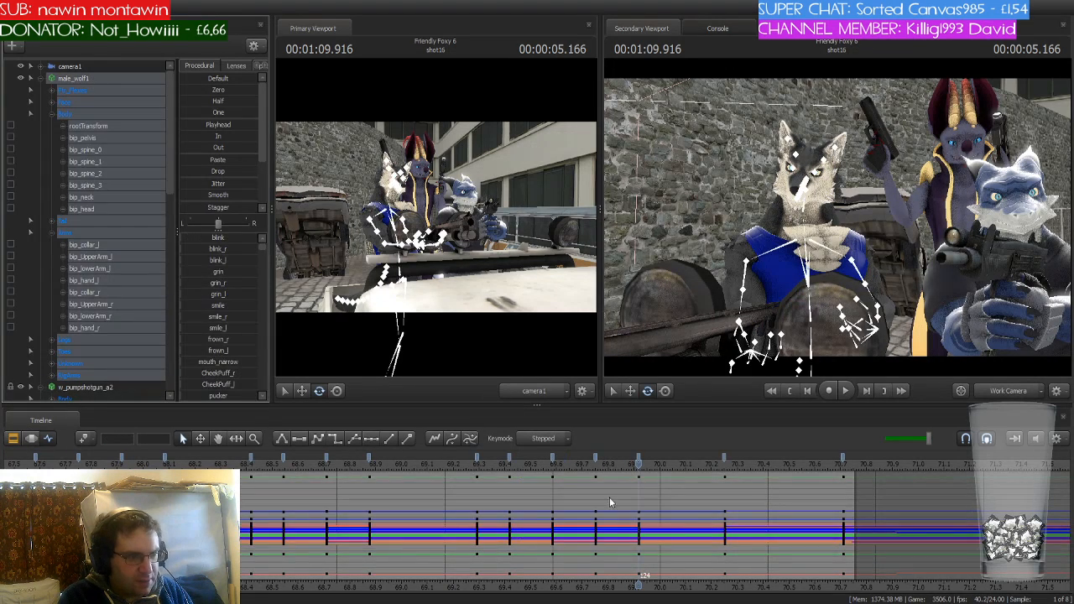
{"action": "left_click_drag", "start_coordinate": [638, 463], "coordinate": [590, 468]}
{"action": "key", "text": "Right"}
{"action": "key", "text": "Right"}
{"action": "key", "text": "Right"}
{"action": "key", "text": "Right"}
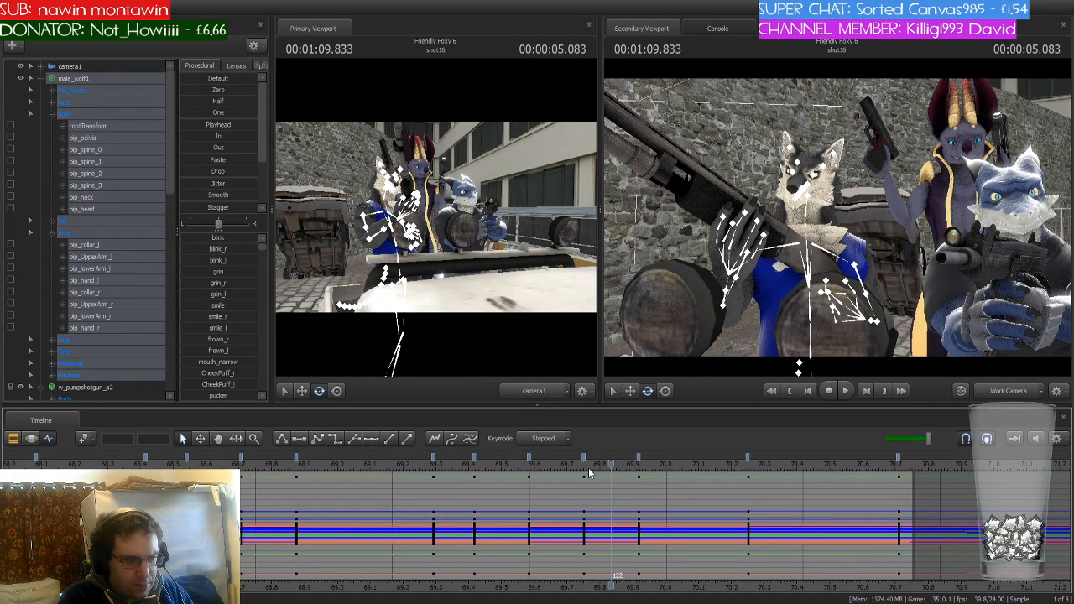
{"action": "key", "text": "Left"}
{"action": "key", "text": "Left"}
{"action": "key", "text": "Left"}
{"action": "key", "text": "Left"}
{"action": "key", "text": "Left"}
{"action": "key", "text": "Left"}
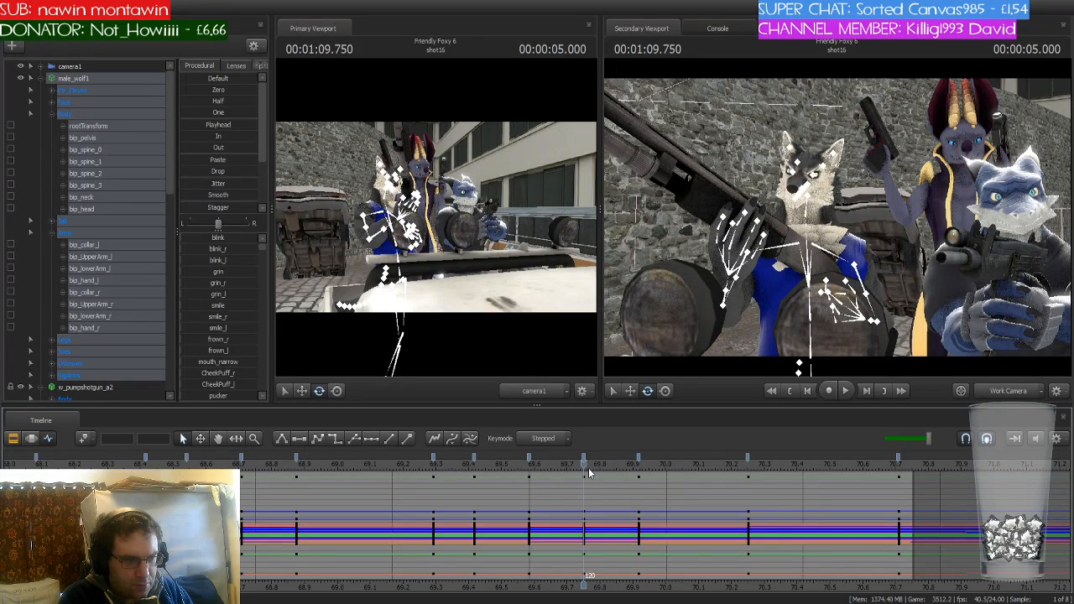
{"action": "key", "text": "Left"}
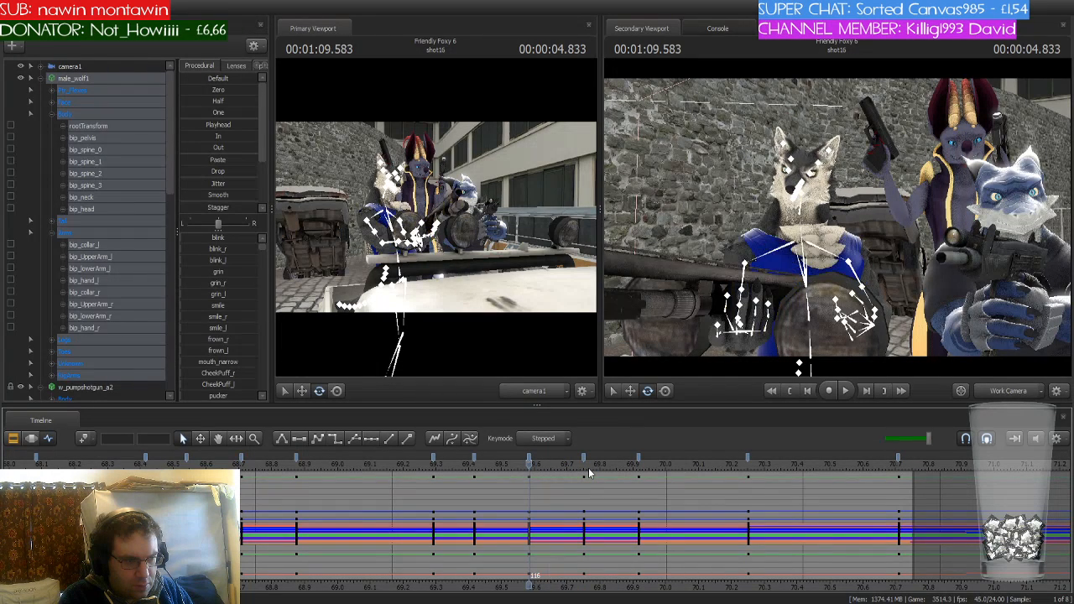
{"action": "key", "text": "Left"}
{"action": "key", "text": "Right"}
{"action": "key", "text": "Right"}
{"action": "key", "text": "Right"}
{"action": "key", "text": "Right"}
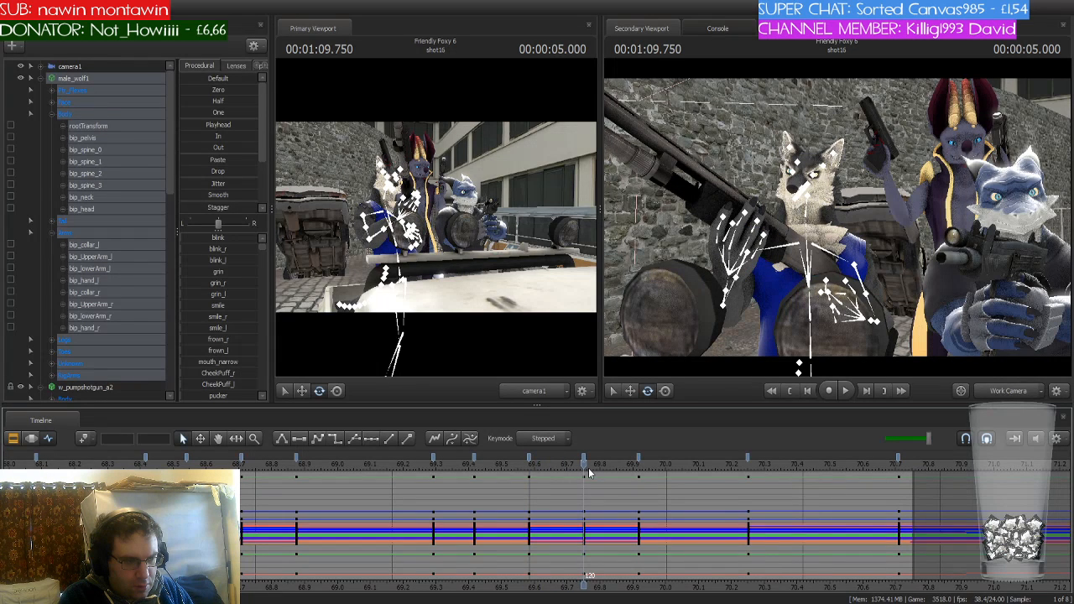
{"action": "key", "text": "Left"}
{"action": "key", "text": "Left"}
{"action": "key", "text": "Left"}
{"action": "key", "text": "Left"}
{"action": "key", "text": "Left"}
{"action": "key", "text": "Left"}
{"action": "key", "text": "Left"}
{"action": "key", "text": "Left"}
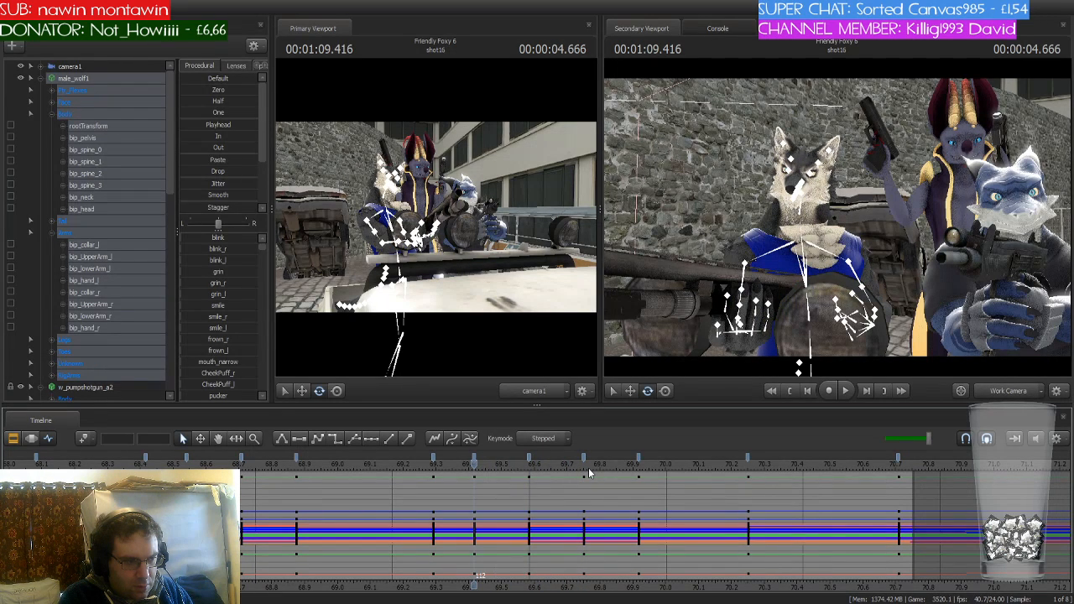
Rework male_wolf1's keyframes at frames 112 and 116, setting the frame 116 keyframe to stepped interpolation
{"action": "left_click", "coordinate": [474, 457]}
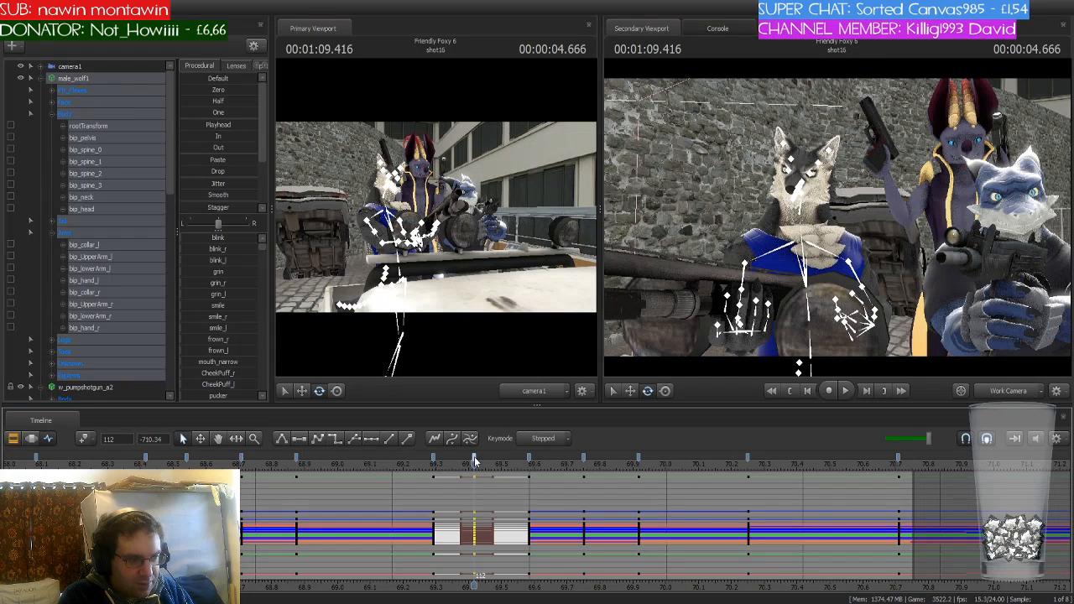
{"action": "left_click", "coordinate": [529, 457]}
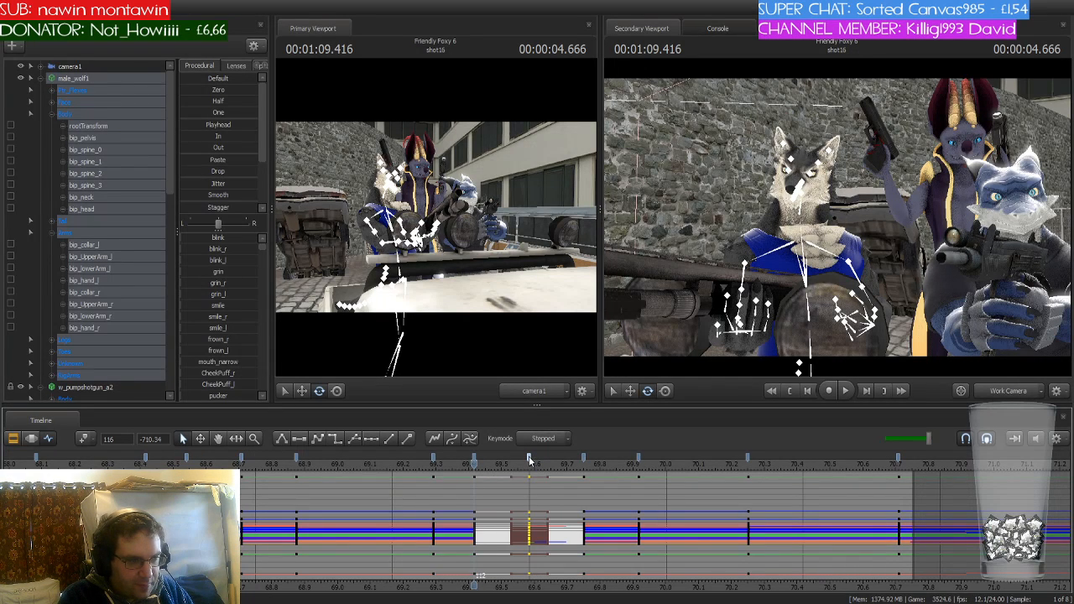
{"action": "left_click", "coordinate": [564, 523]}
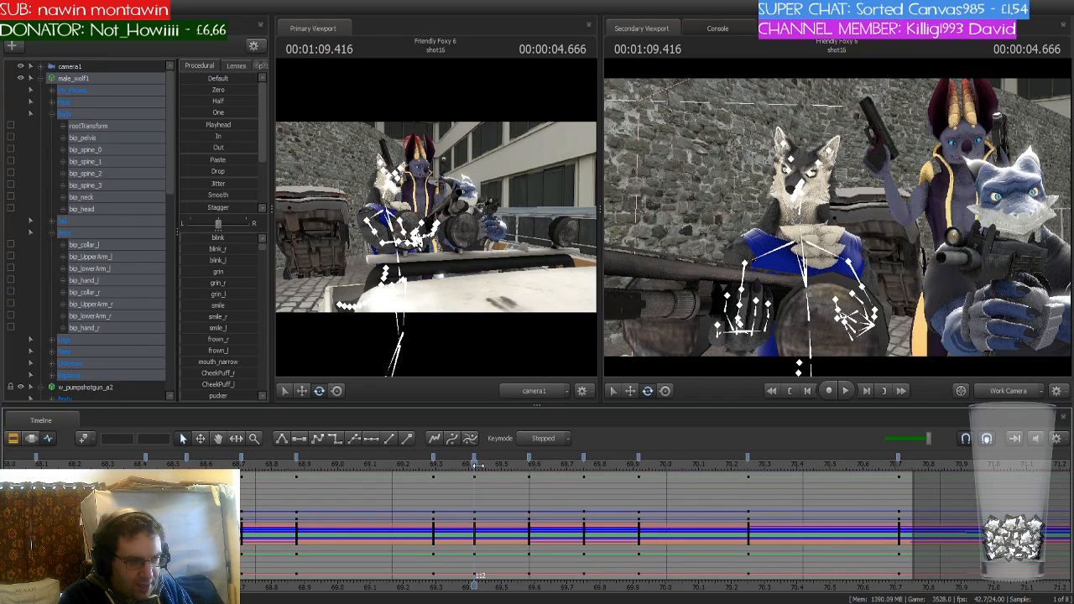
{"action": "mouse_move", "coordinate": [476, 466]}
{"action": "left_mouse_down"}
{"action": "mouse_move", "coordinate": [598, 472]}
{"action": "mouse_move", "coordinate": [432, 477]}
{"action": "mouse_move", "coordinate": [641, 477]}
{"action": "mouse_move", "coordinate": [529, 478]}
{"action": "left_mouse_up"}
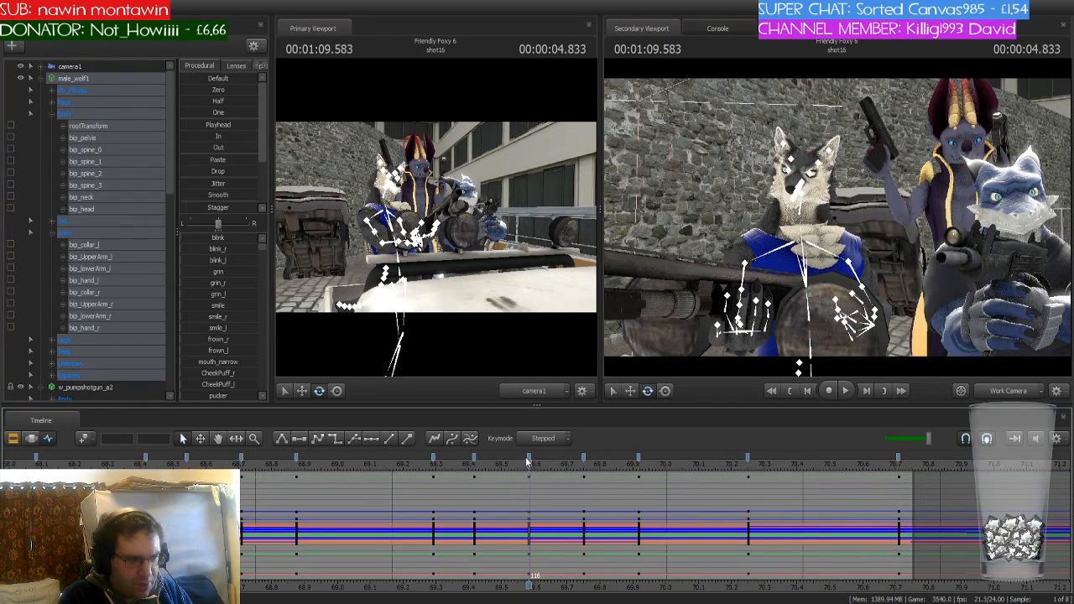
{"action": "left_click", "coordinate": [474, 456]}
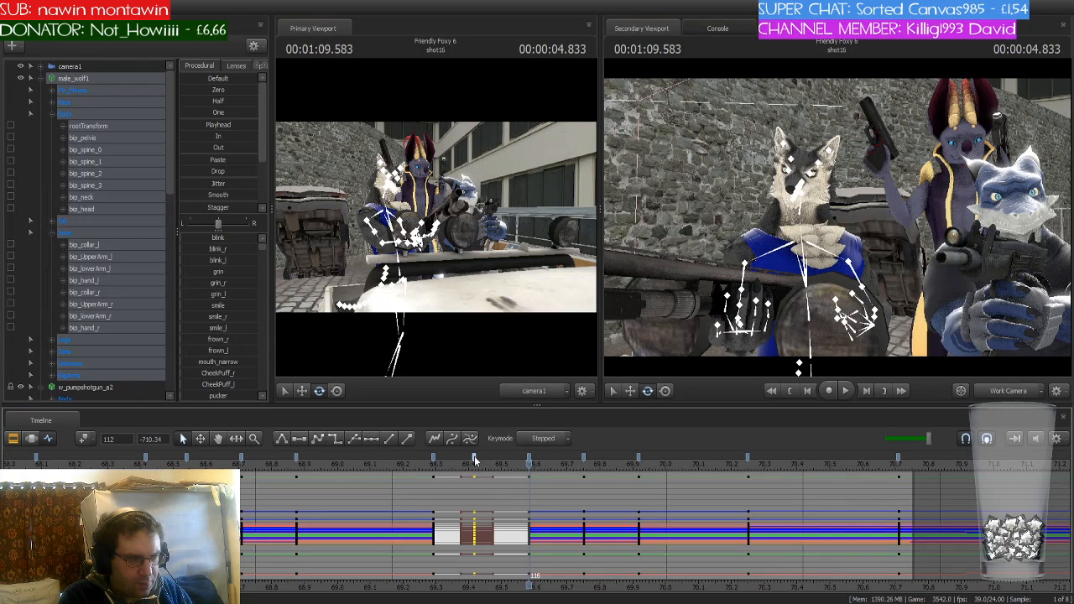
{"action": "left_click", "coordinate": [529, 460]}
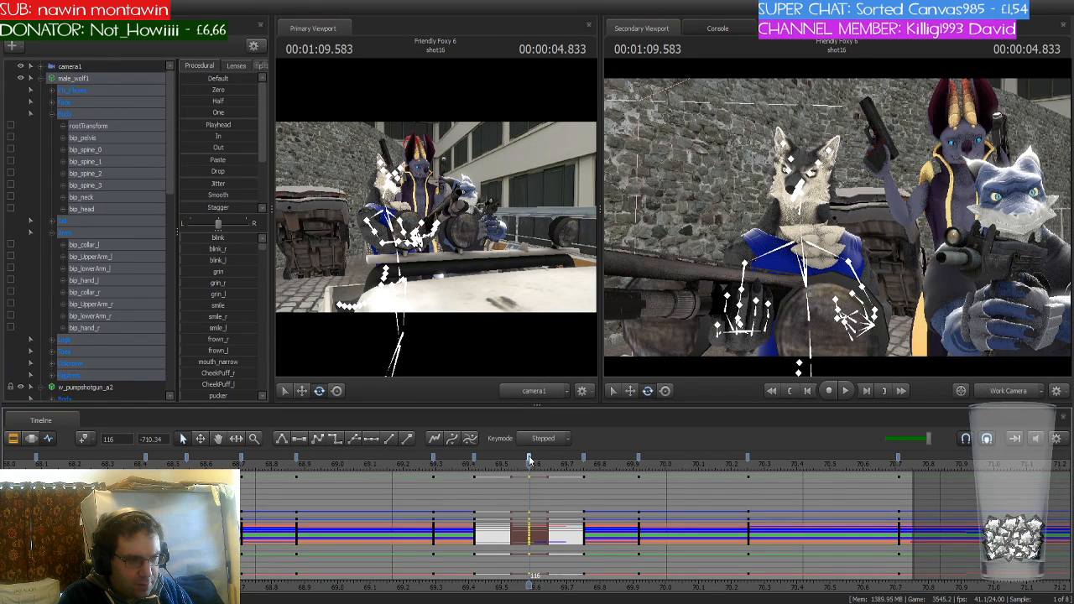
{"action": "left_click", "coordinate": [564, 520]}
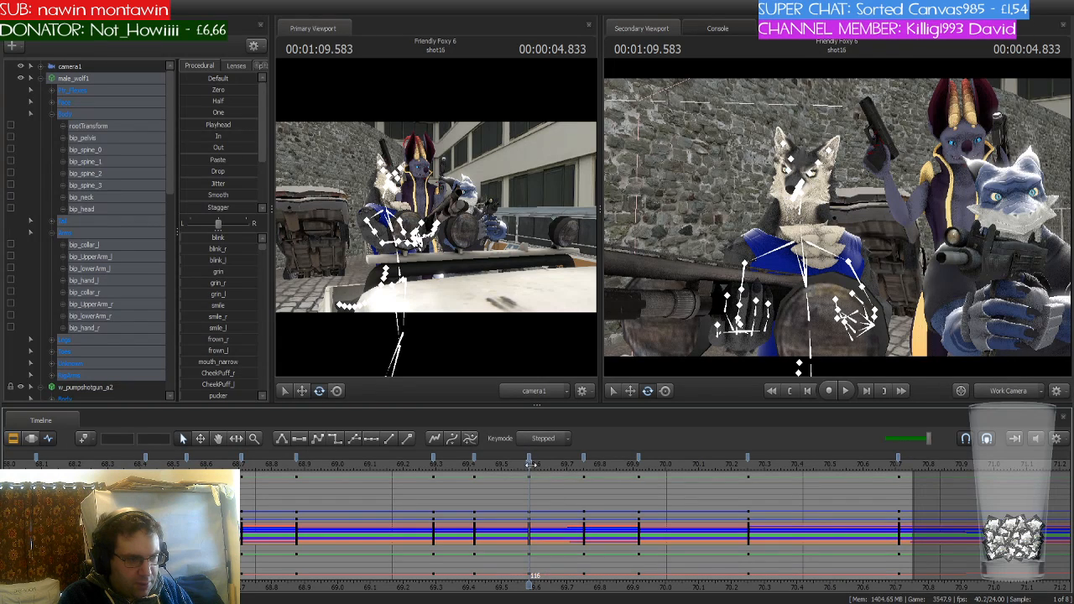
{"action": "mouse_move", "coordinate": [531, 464]}
{"action": "left_mouse_down"}
{"action": "mouse_move", "coordinate": [516, 464]}
{"action": "mouse_move", "coordinate": [570, 464]}
{"action": "mouse_move", "coordinate": [526, 462]}
{"action": "left_mouse_up"}
{"action": "left_click", "coordinate": [529, 460]}
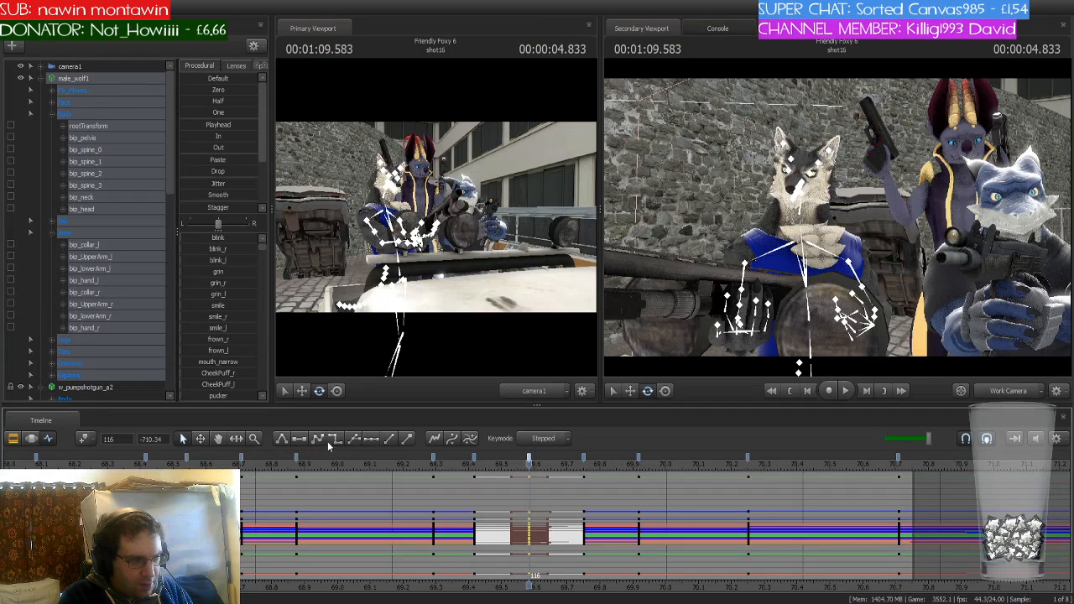
{"action": "left_click", "coordinate": [433, 473]}
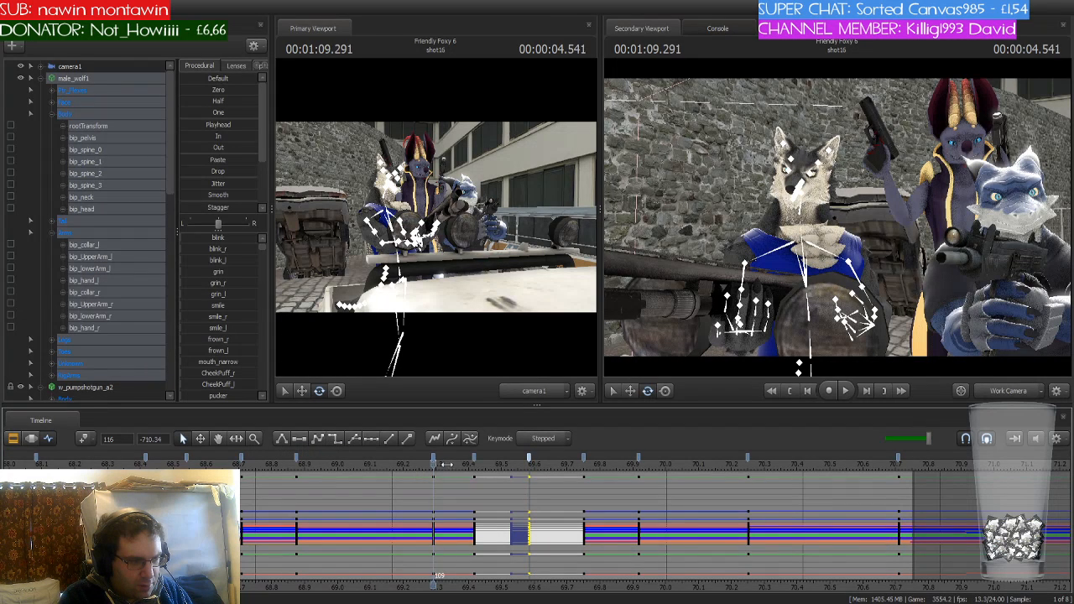
{"action": "left_click_drag", "start_coordinate": [446, 464], "coordinate": [530, 479]}
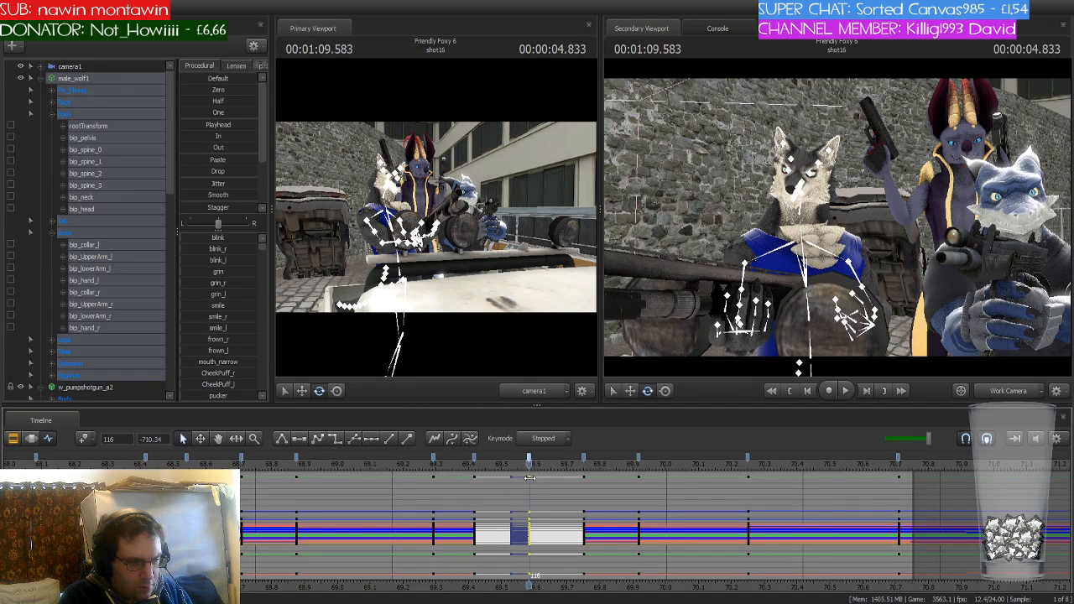
Copy male_wolf1's frame 120 pose onto the keyframe at frame 116
{"action": "left_click", "coordinate": [585, 460]}
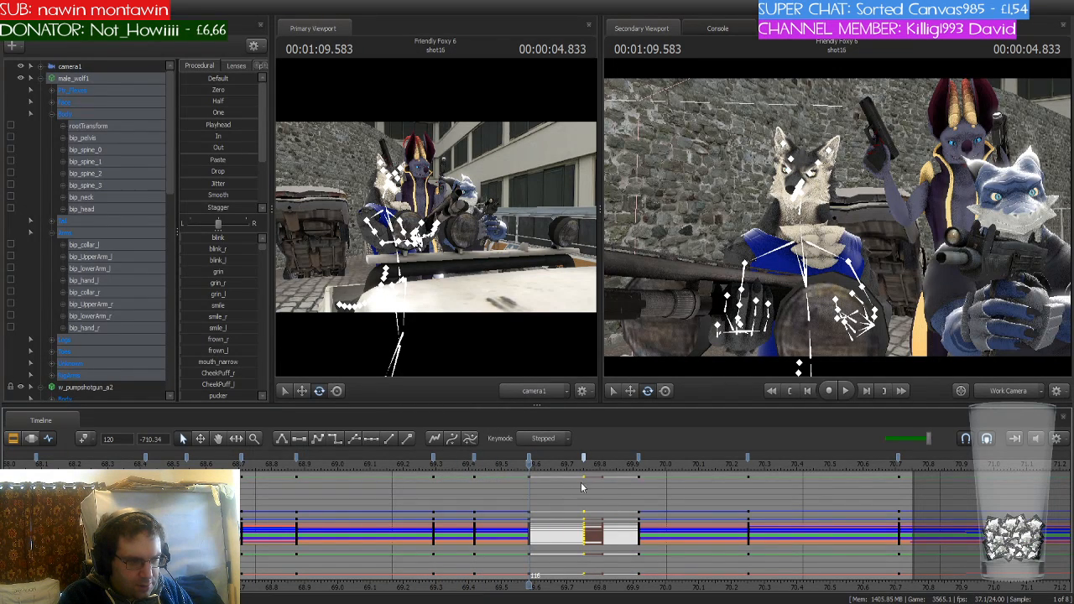
{"action": "left_click", "coordinate": [529, 460]}
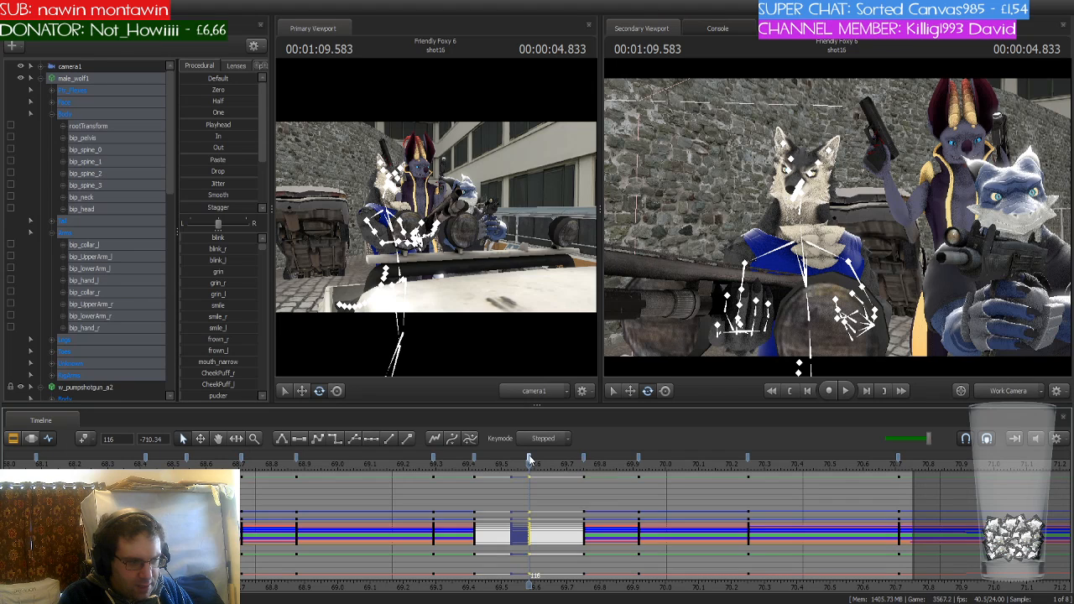
{"action": "left_click", "coordinate": [557, 513]}
Copy male_wolf1's frame 124 pose onto frame 120 and delete the keyframe at frame 124
{"action": "left_click_drag", "start_coordinate": [529, 463], "coordinate": [585, 471]}
{"action": "left_click", "coordinate": [639, 458]}
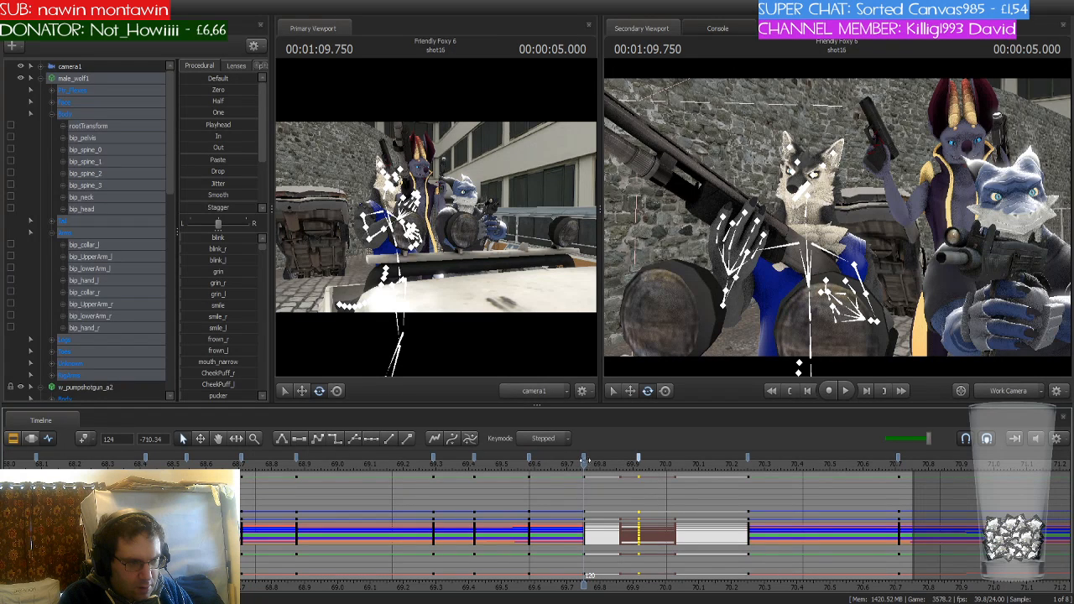
{"action": "left_click", "coordinate": [585, 459], "text": "shift"}
{"action": "key", "text": "Delete"}
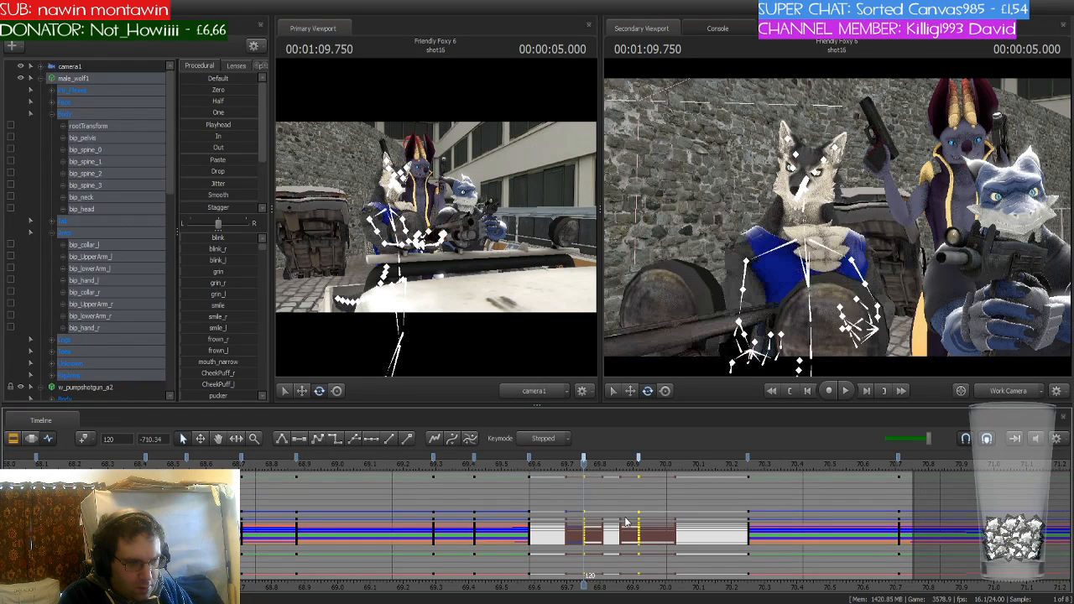
{"action": "left_click", "coordinate": [639, 456]}
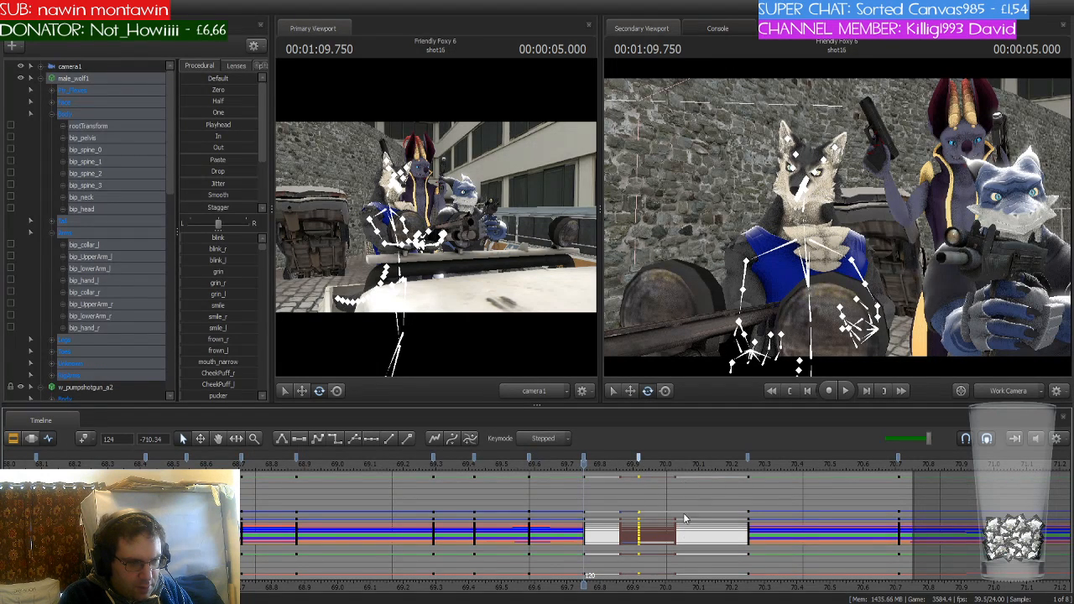
{"action": "key", "text": "Delete"}
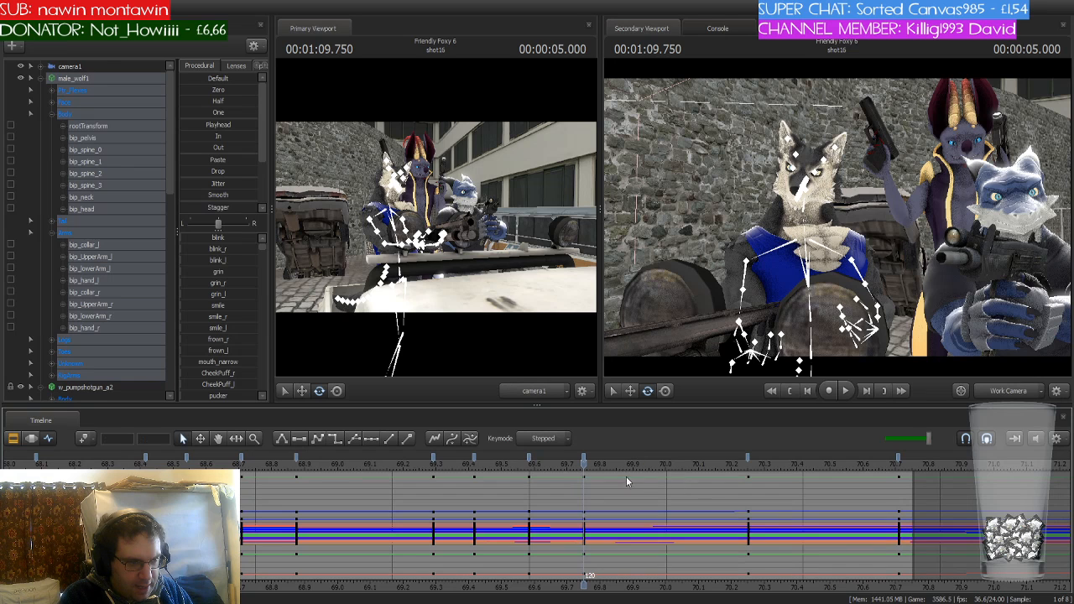
Set male_wolf1's keyframes at frames 112 and 120 to stepped interpolation and replay the pump to check its timing
{"action": "left_click", "coordinate": [473, 457]}
{"action": "left_click", "coordinate": [335, 440]}
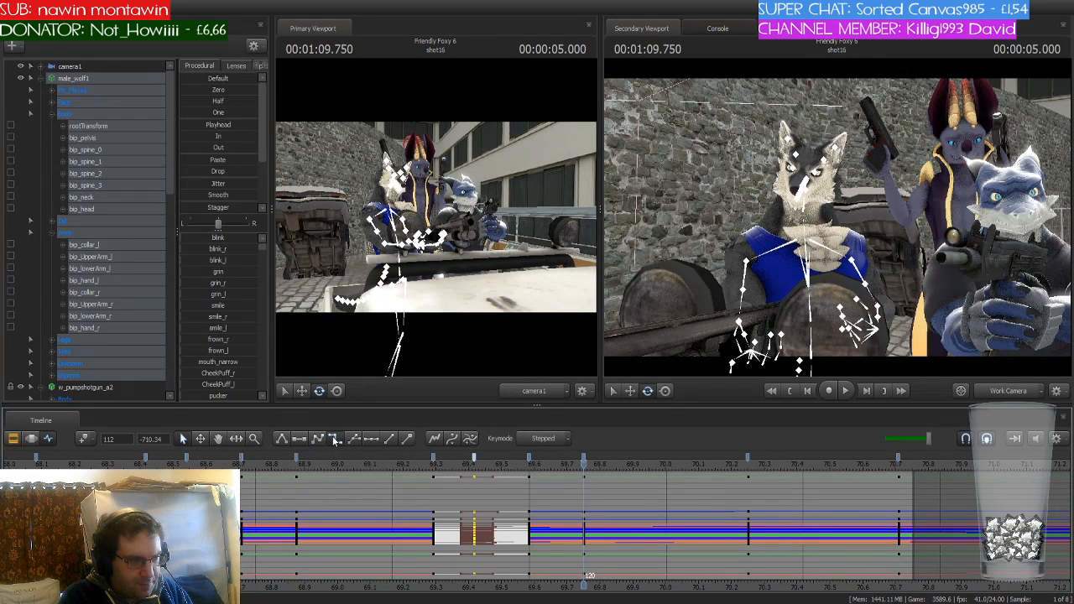
{"action": "left_click", "coordinate": [474, 464]}
{"action": "key", "text": "space"}
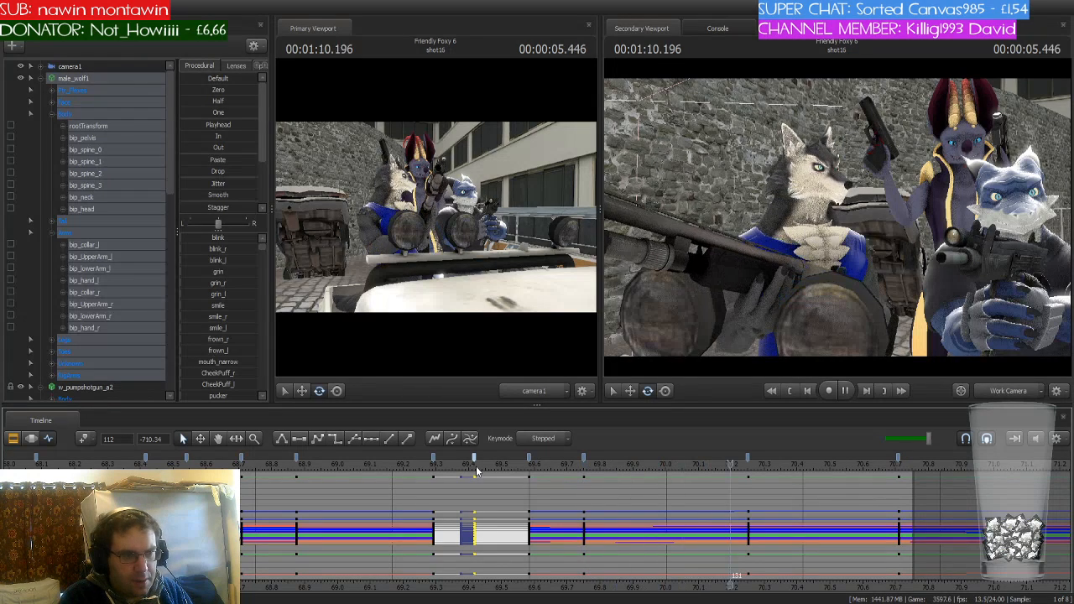
{"action": "left_click", "coordinate": [584, 456]}
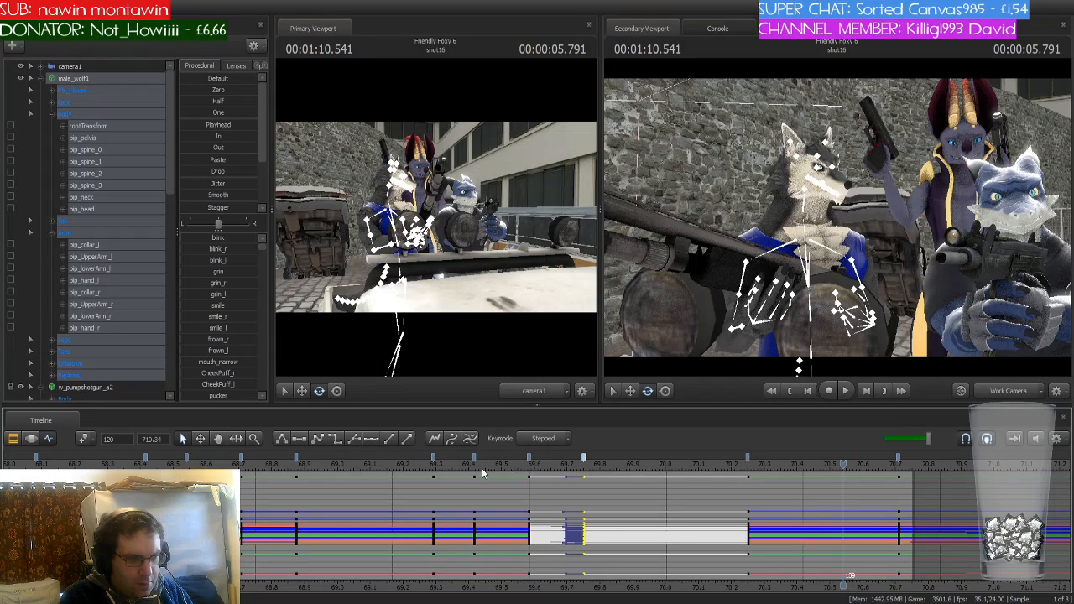
{"action": "left_click", "coordinate": [445, 465]}
{"action": "left_click_drag", "start_coordinate": [442, 464], "coordinate": [578, 478]}
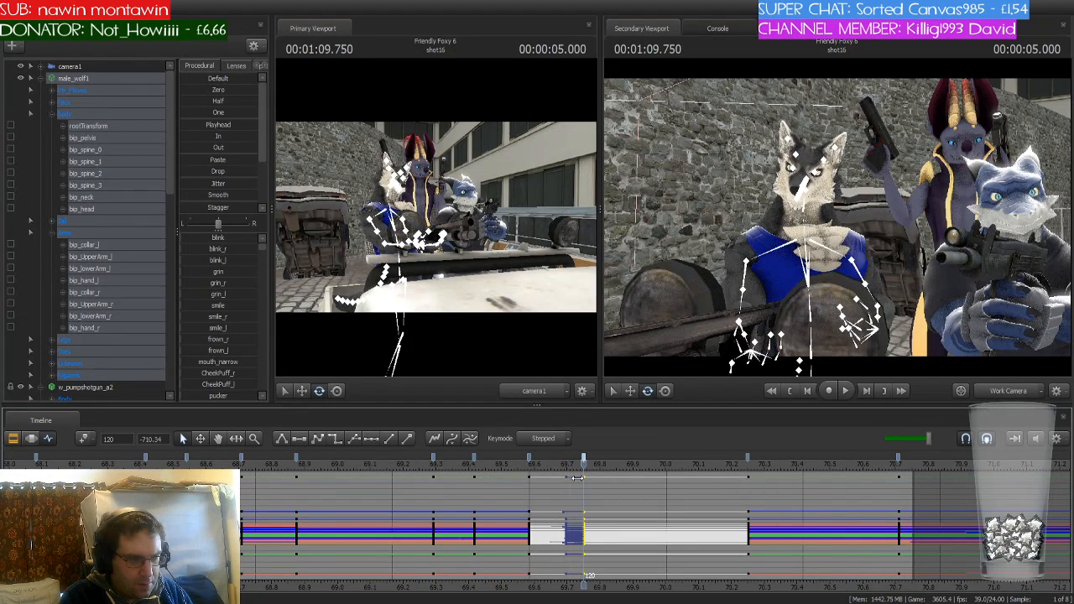
Set male_wolf1's keyframe at frame 116 to stepped interpolation and check the poses up to frame 132
{"action": "left_click", "coordinate": [530, 459]}
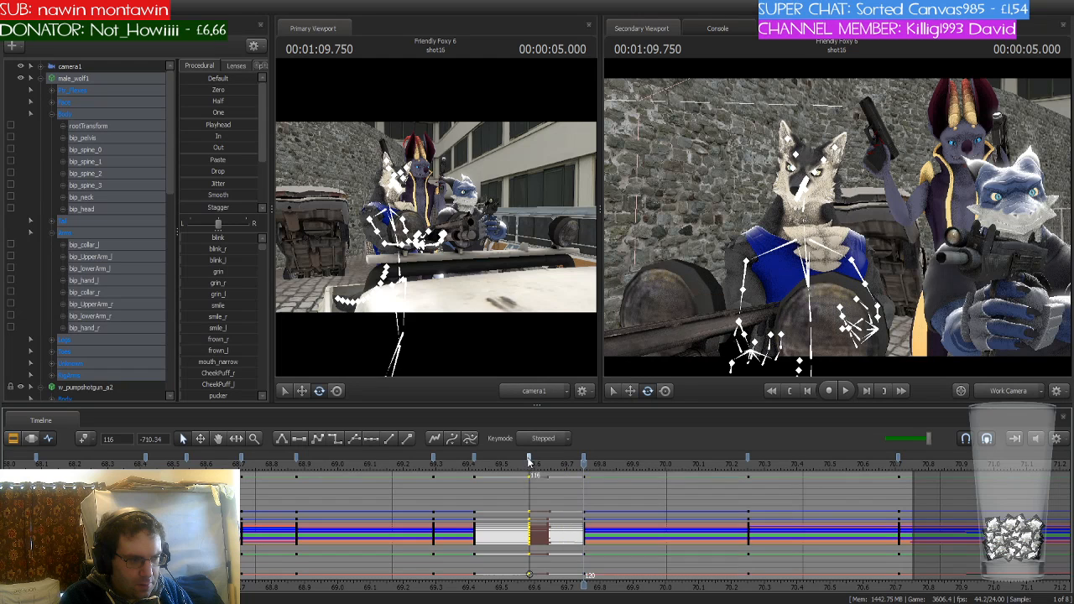
{"action": "left_click", "coordinate": [335, 441]}
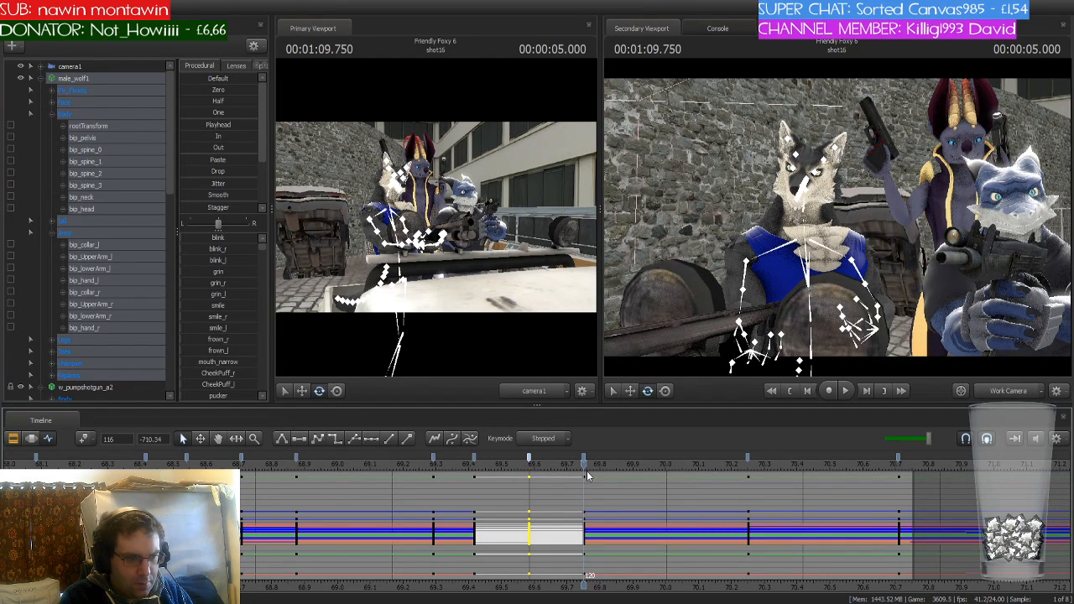
{"action": "left_click_drag", "start_coordinate": [587, 471], "coordinate": [752, 487]}
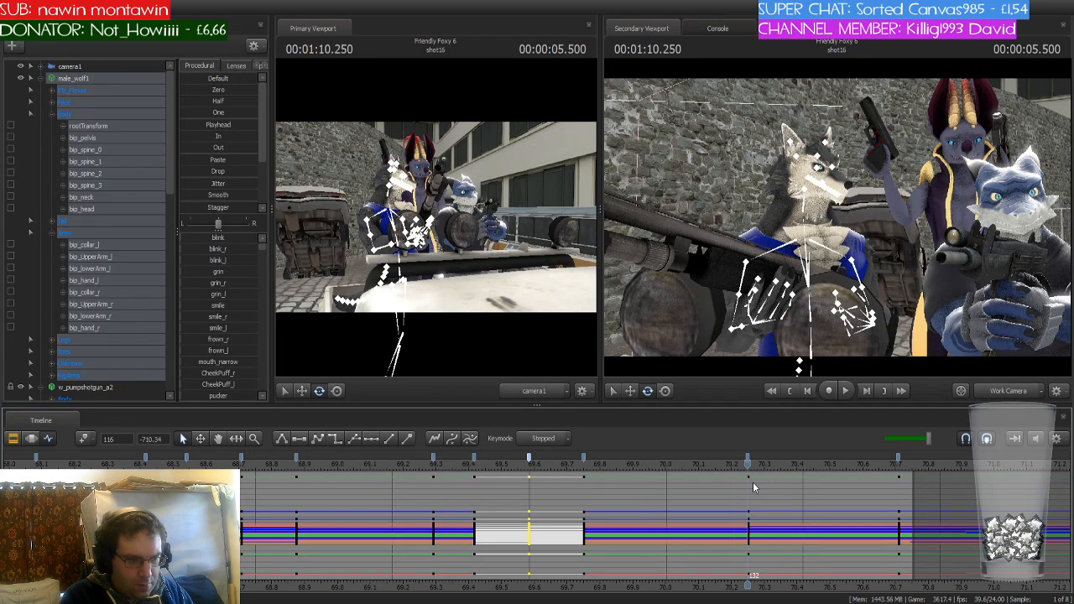
Copy male_wolf1's frame 120 pose onto a new keyframe at frame 124
{"action": "key", "text": "Left"}
{"action": "key", "text": "Left"}
{"action": "key", "text": "Left"}
{"action": "key", "text": "Left"}
{"action": "key", "text": "Left"}
{"action": "key", "text": "Left"}
{"action": "key", "text": "Left"}
{"action": "key", "text": "Left"}
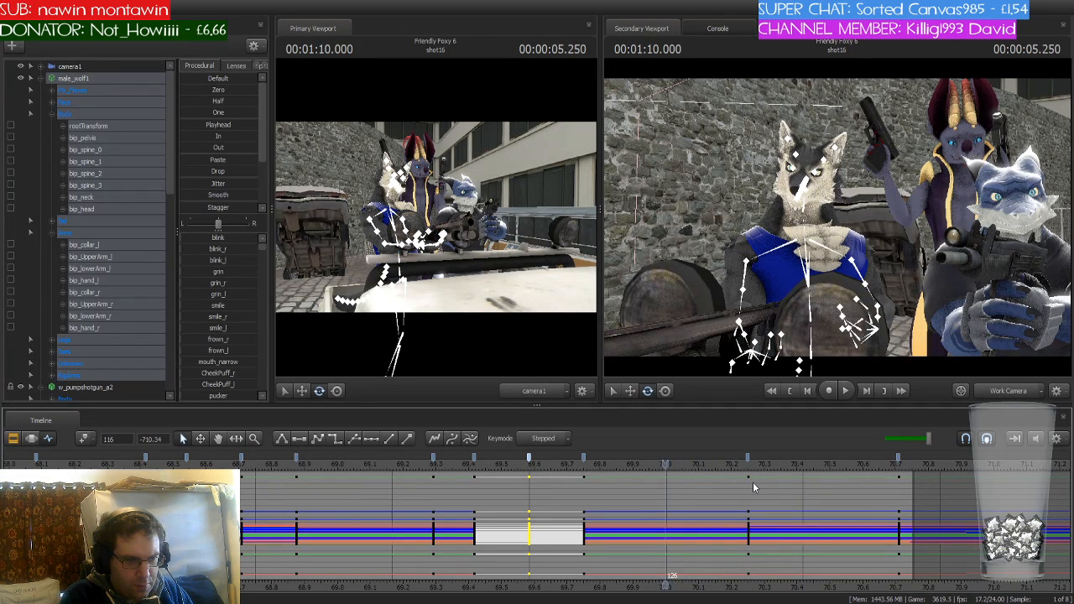
{"action": "left_click", "coordinate": [584, 458]}
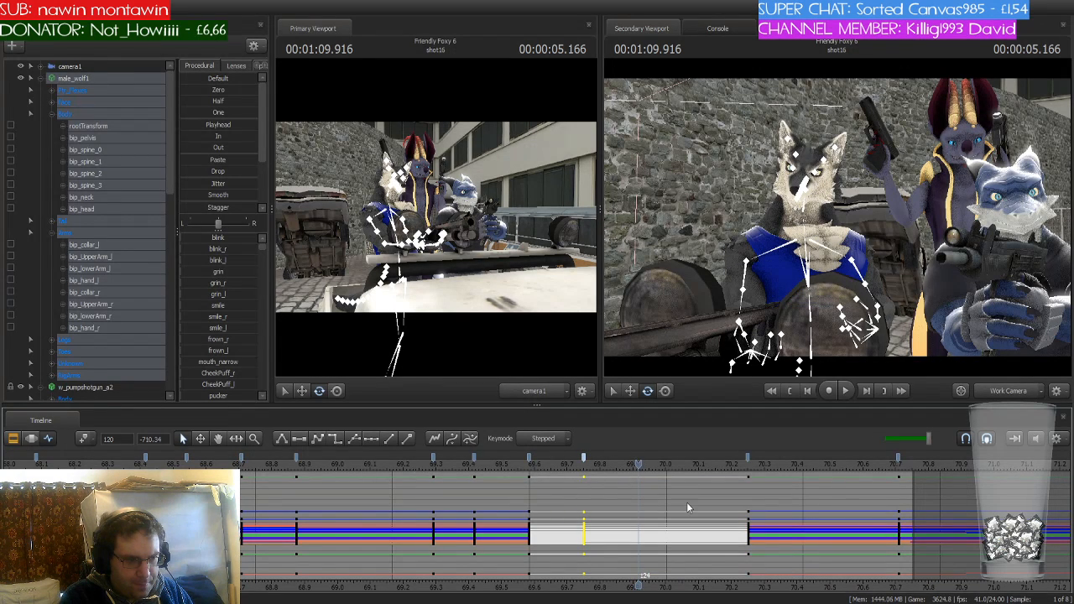
{"action": "key", "text": "ctrl+v"}
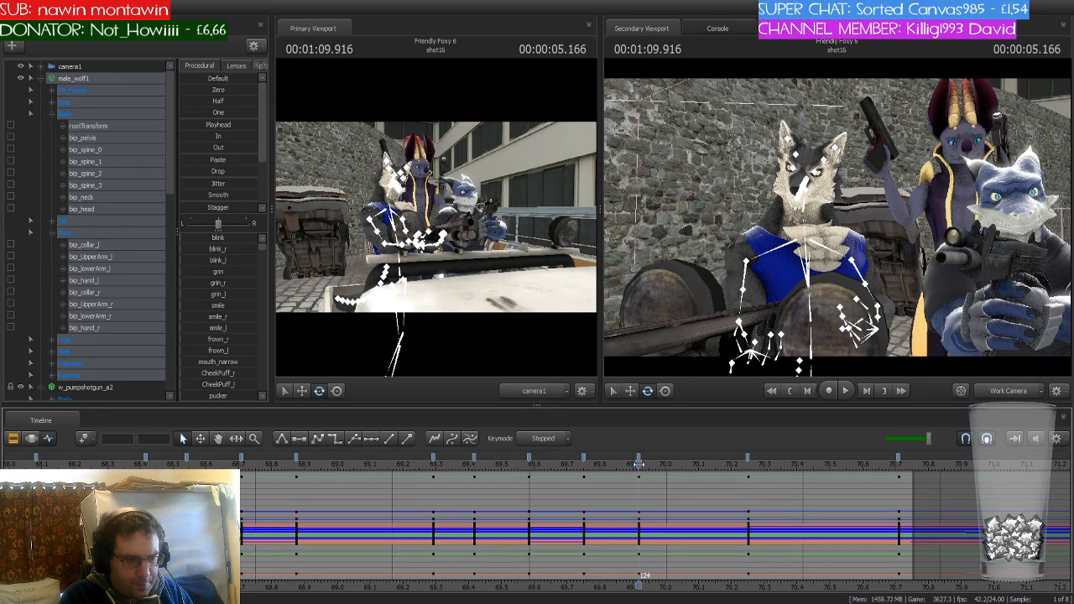
Move w_pumpshotgun_a2's last three keyframes together so the first of them sits at frame 112, and scrub to frame 141
{"action": "left_click_drag", "start_coordinate": [638, 466], "coordinate": [477, 508]}
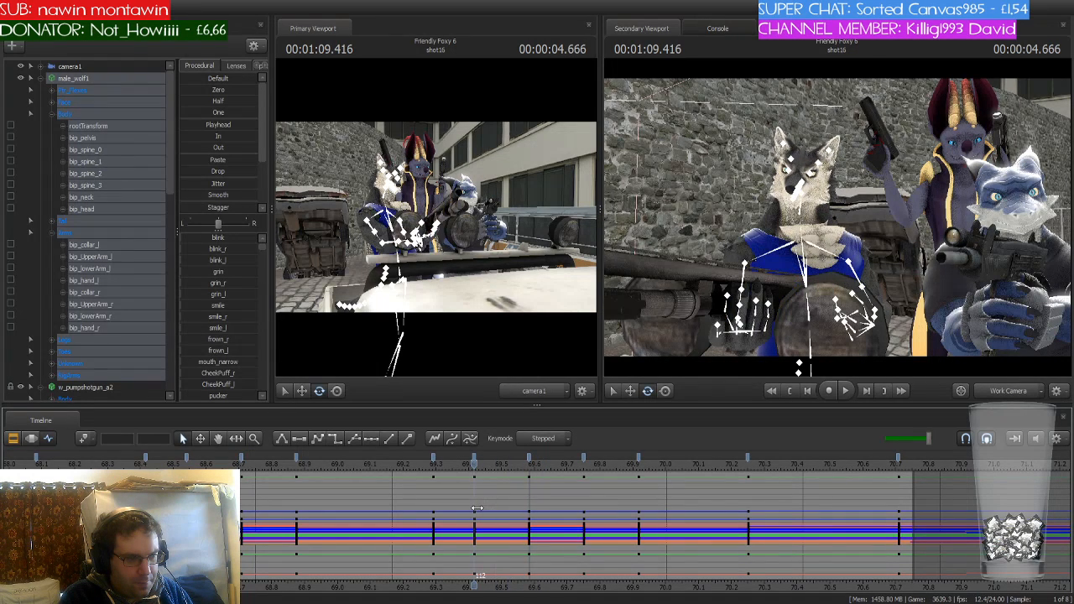
{"action": "left_click", "coordinate": [92, 387]}
{"action": "left_click", "coordinate": [487, 457]}
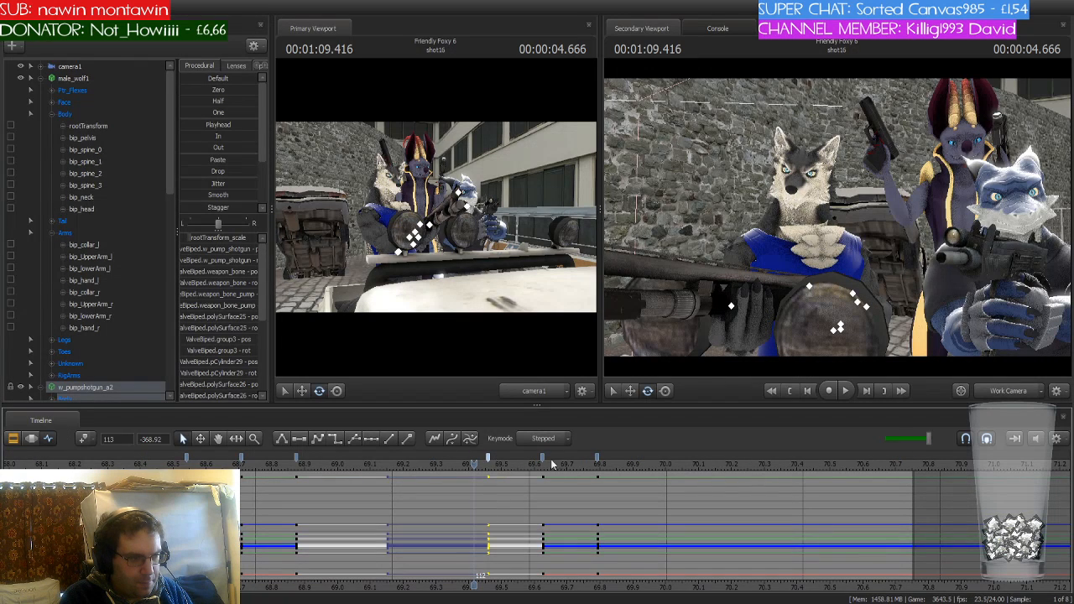
{"action": "left_click", "coordinate": [599, 460], "text": "shift"}
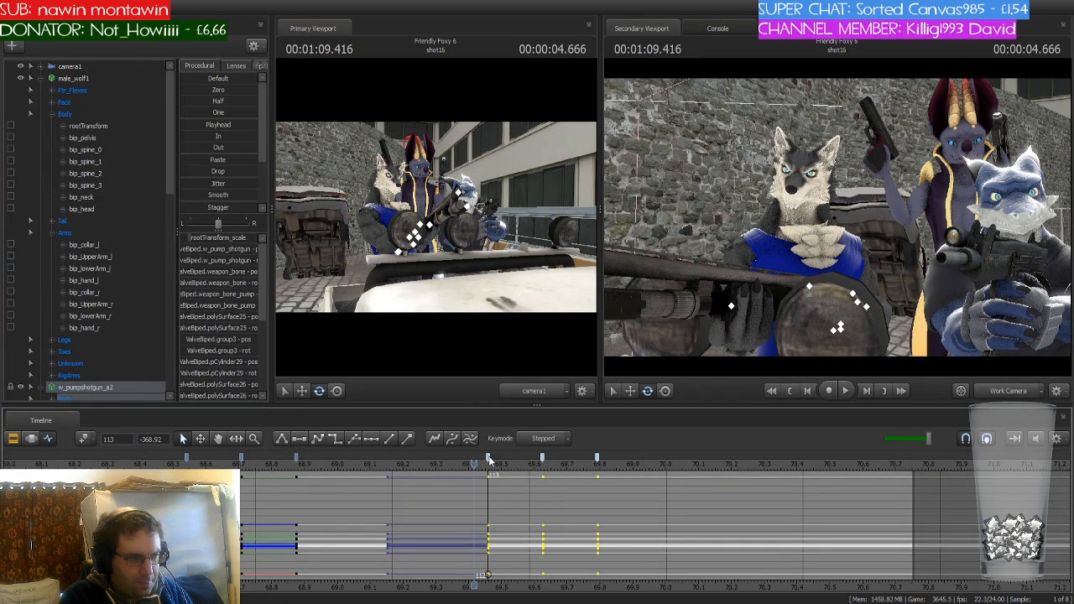
{"action": "left_click_drag", "start_coordinate": [483, 458], "coordinate": [869, 475]}
{"action": "scroll", "coordinate": [862, 510], "scroll_direction": "down", "scroll_amount": 5}
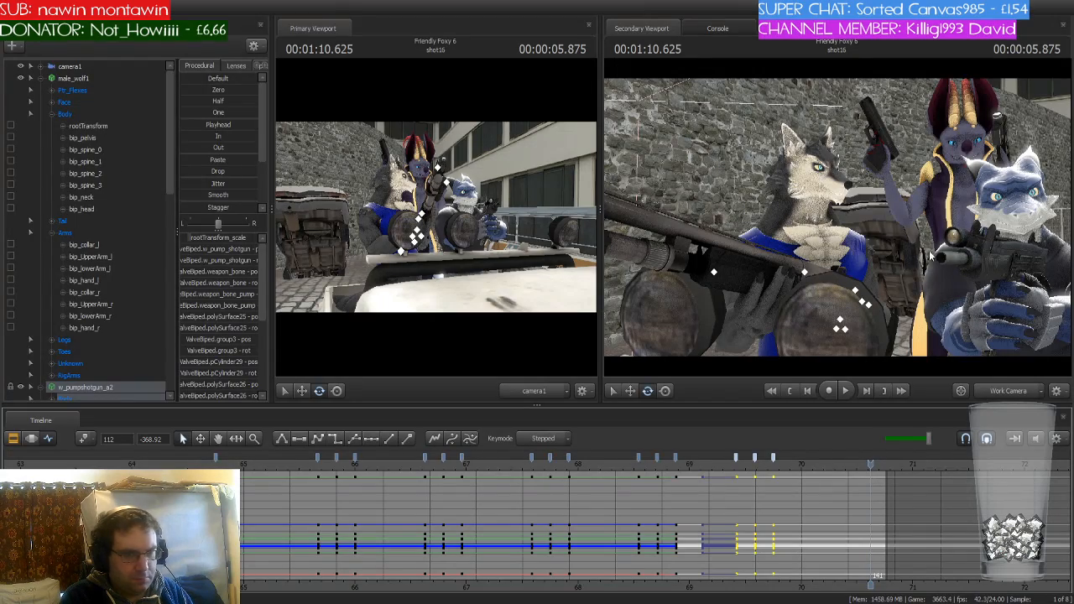
Collapse the control groups of male_wolf1, w_pumpshotgun_a2 and male_dragon1, and select tgerror1
{"action": "left_click_drag", "start_coordinate": [932, 257], "coordinate": [839, 256]}
{"action": "key", "text": "ctrl"}
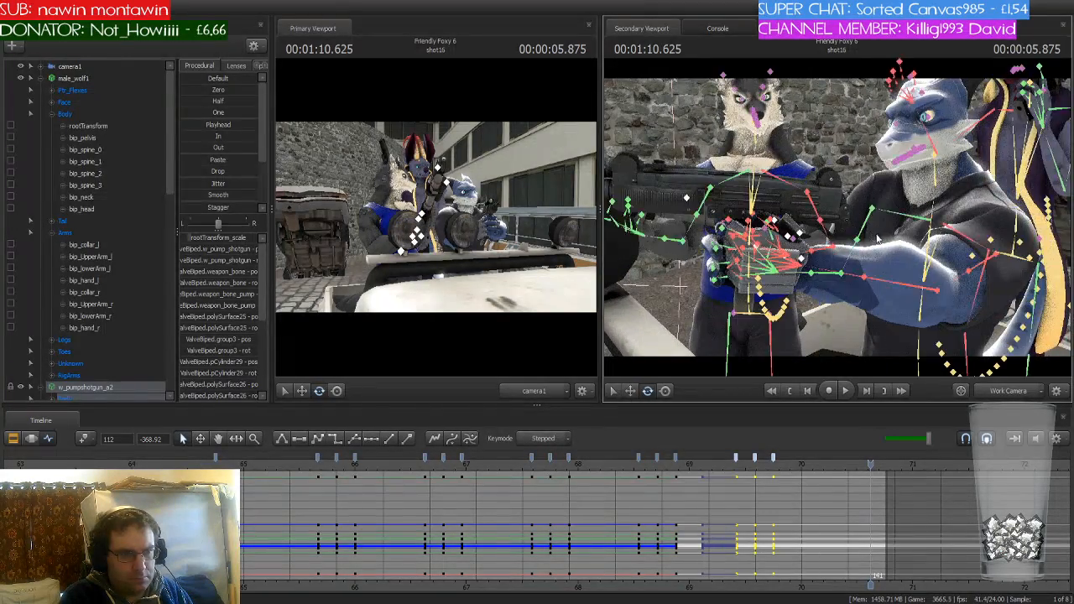
{"action": "left_click", "coordinate": [40, 78]}
{"action": "left_click", "coordinate": [40, 93]}
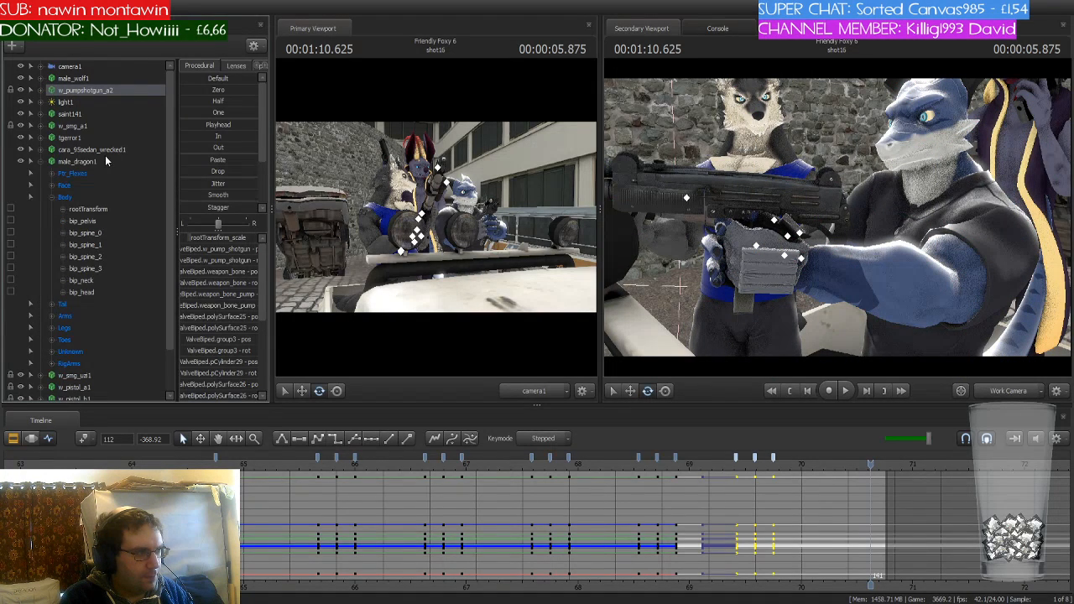
{"action": "left_click", "coordinate": [41, 161]}
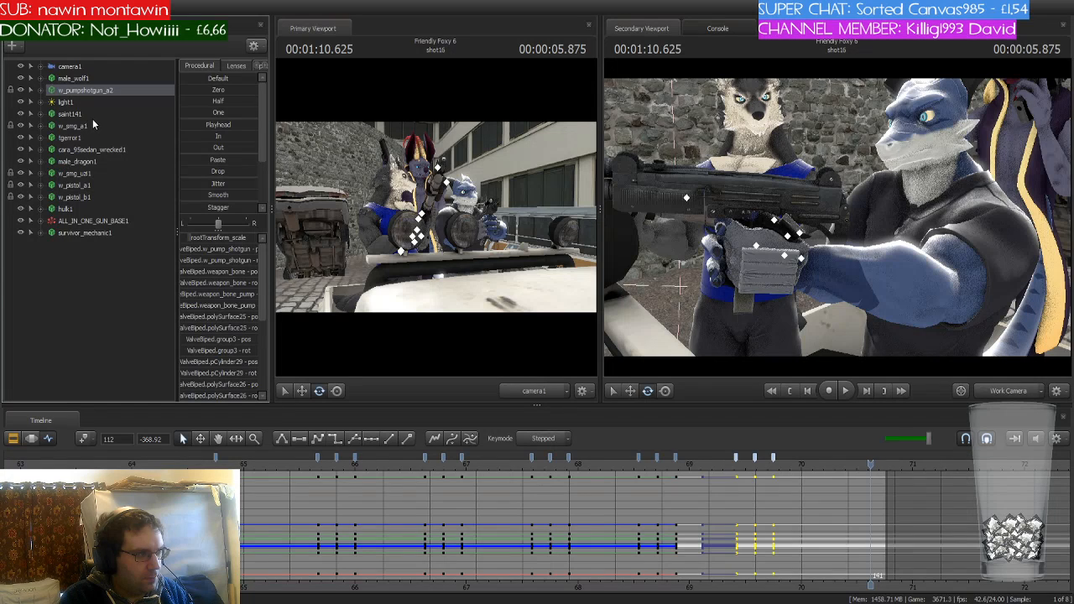
{"action": "left_click", "coordinate": [80, 138]}
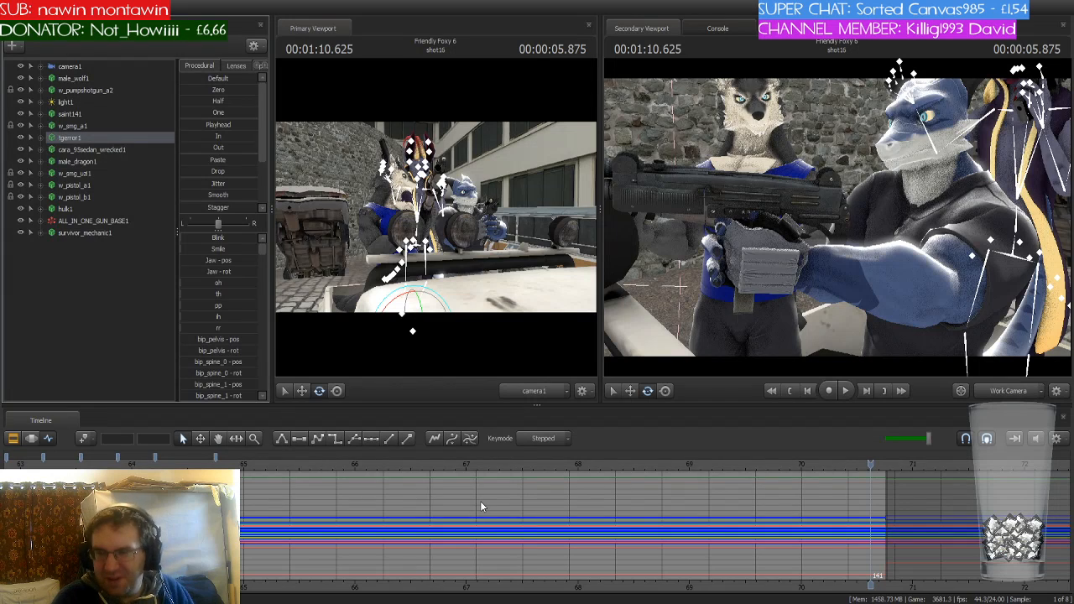
Return to the start of shot16, expand tgerror1's controls and select the whole model
{"action": "key", "text": "Home"}
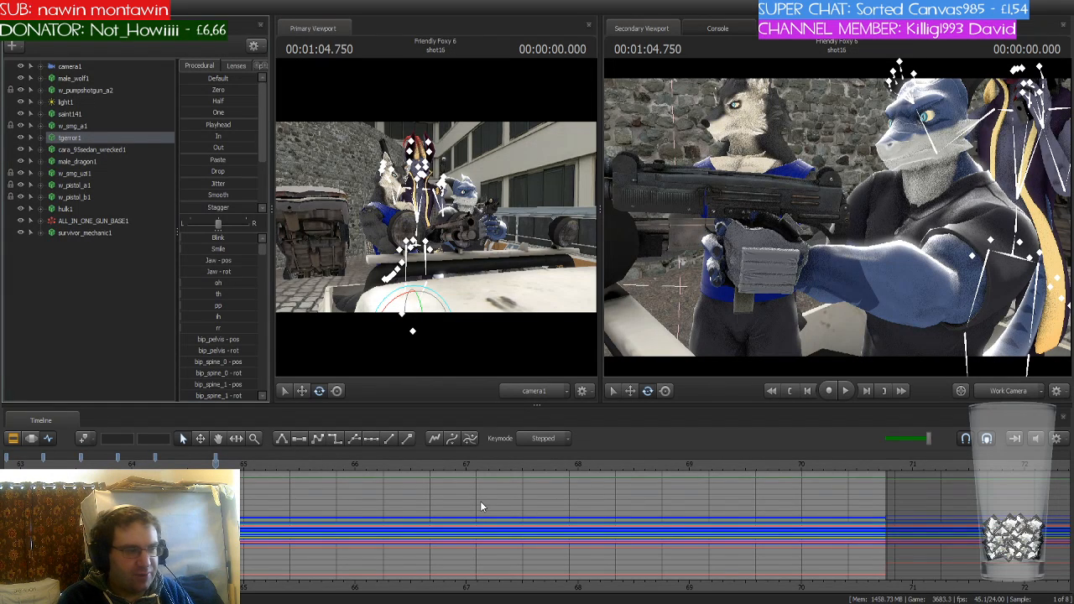
{"action": "left_click_drag", "start_coordinate": [751, 301], "coordinate": [837, 292]}
{"action": "key", "text": "s"}
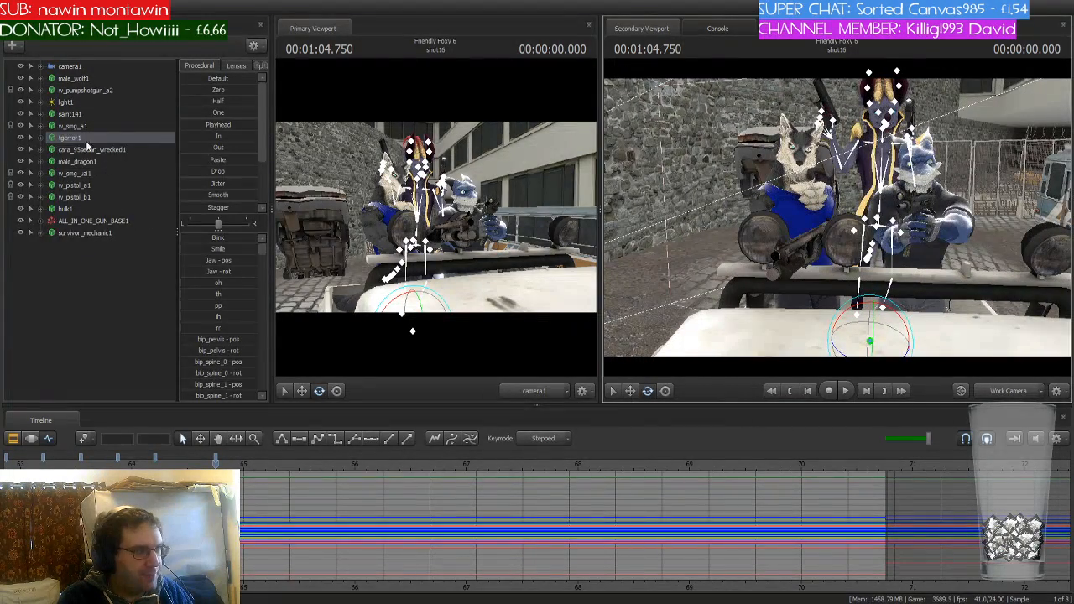
{"action": "left_click", "coordinate": [41, 137]}
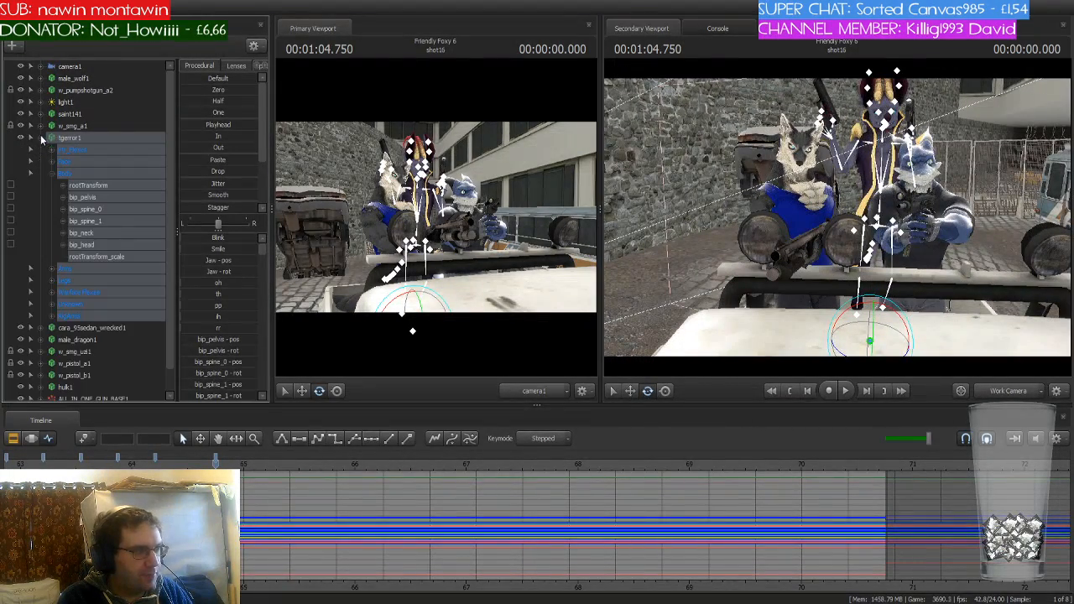
{"action": "left_click", "coordinate": [111, 185]}
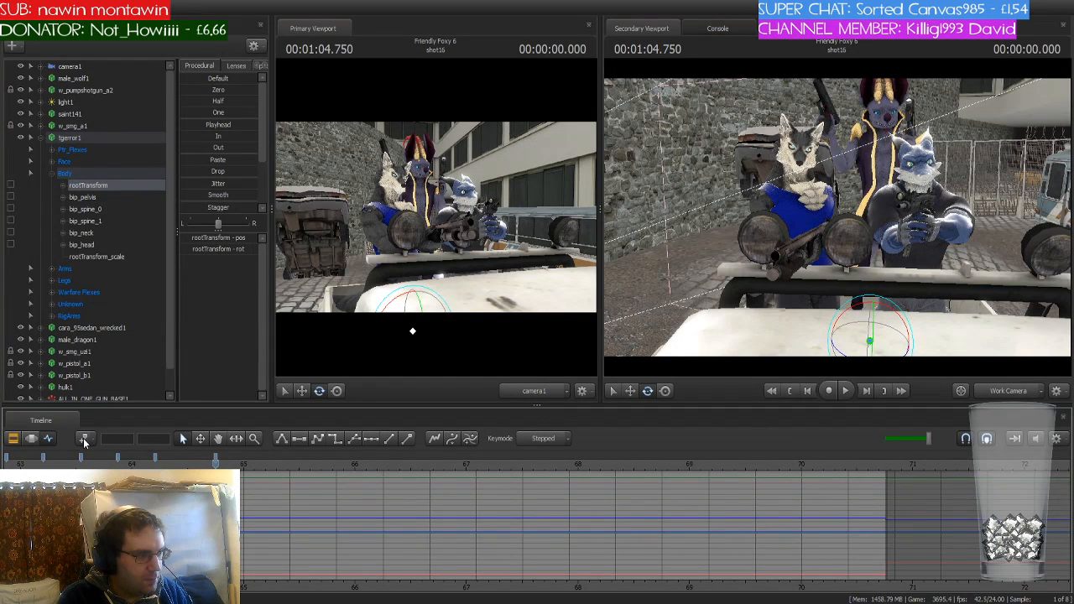
{"action": "left_click", "coordinate": [105, 139]}
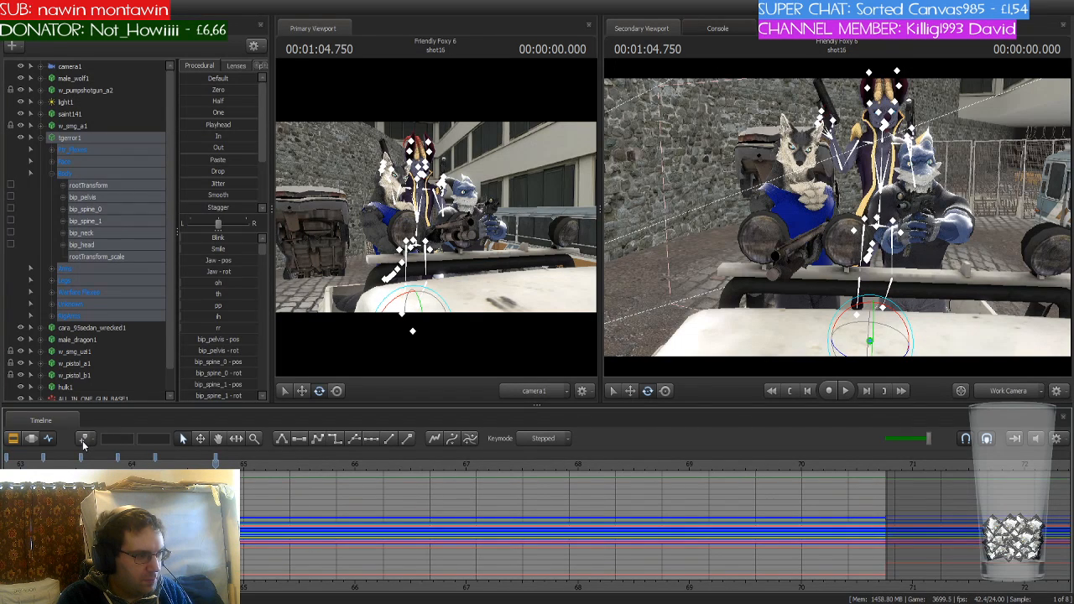
Play shot16 through to its end to review the characters' motion, and return to its first frame
{"action": "scroll", "coordinate": [160, 521], "scroll_direction": "up", "scroll_amount": 5}
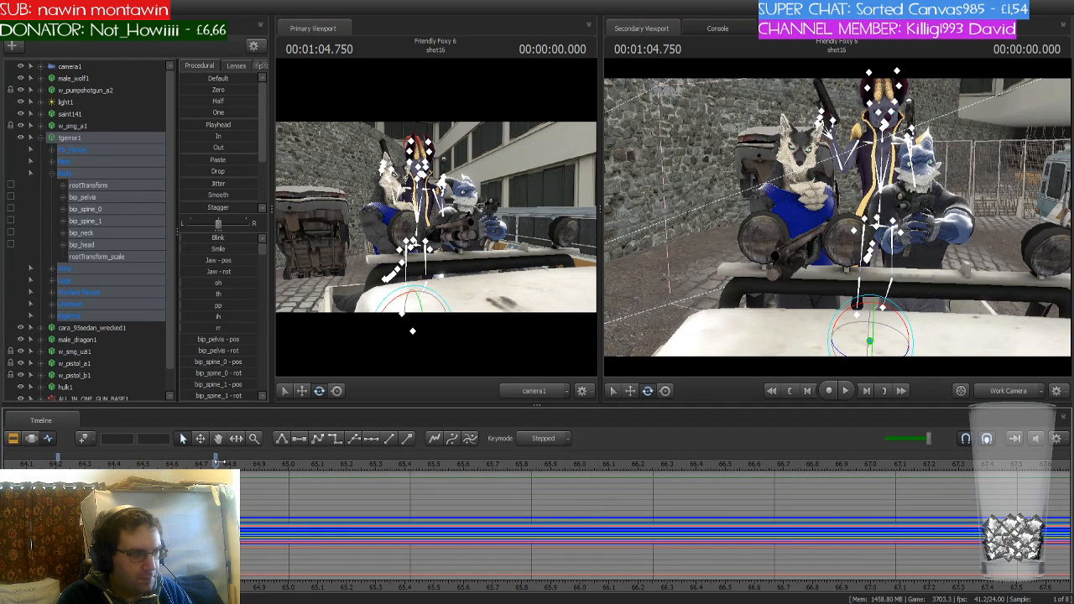
{"action": "left_click_drag", "start_coordinate": [218, 461], "coordinate": [459, 463]}
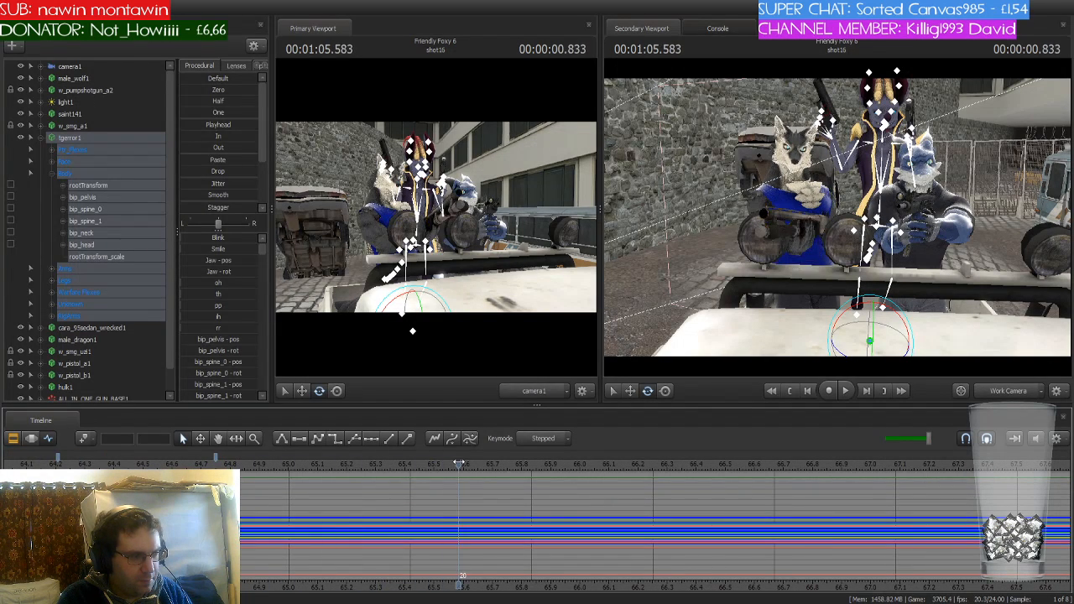
{"action": "key", "text": "space"}
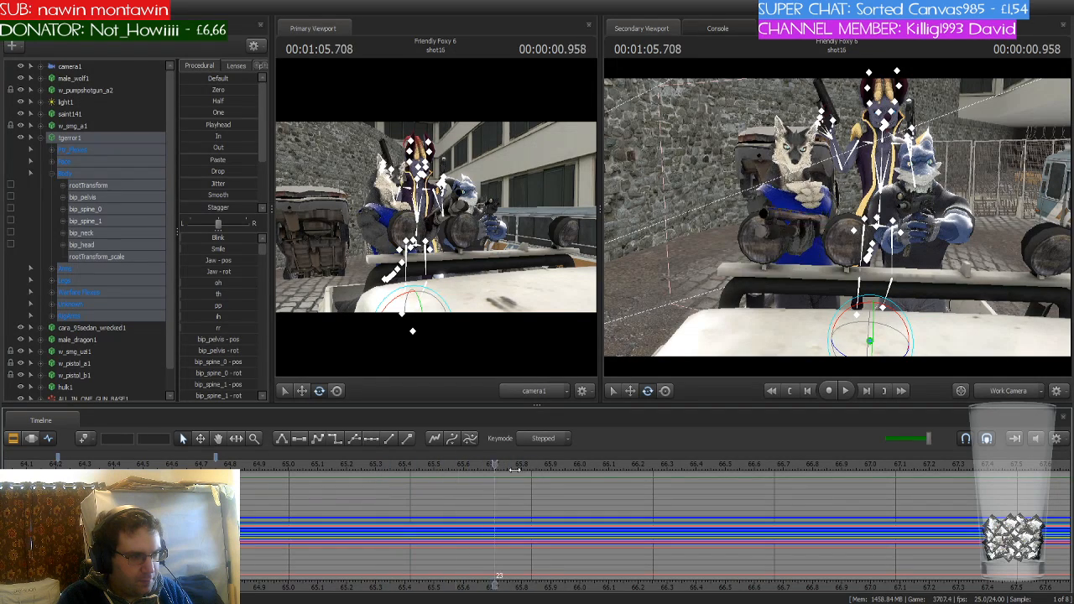
{"action": "scroll", "coordinate": [508, 544], "scroll_direction": "down", "scroll_amount": 4}
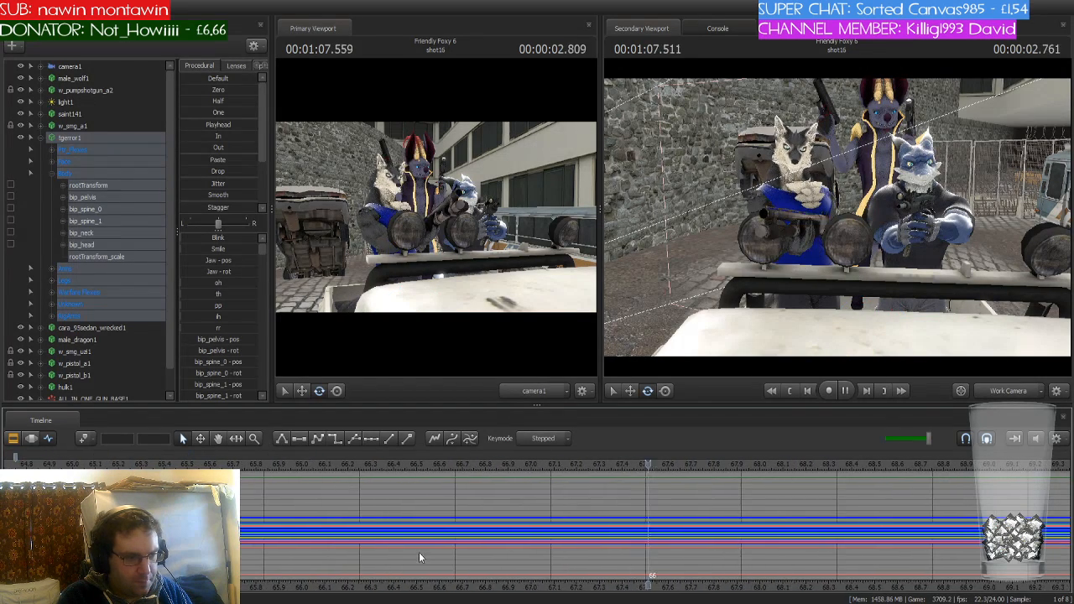
{"action": "scroll", "coordinate": [508, 544], "scroll_direction": "down", "scroll_amount": 2}
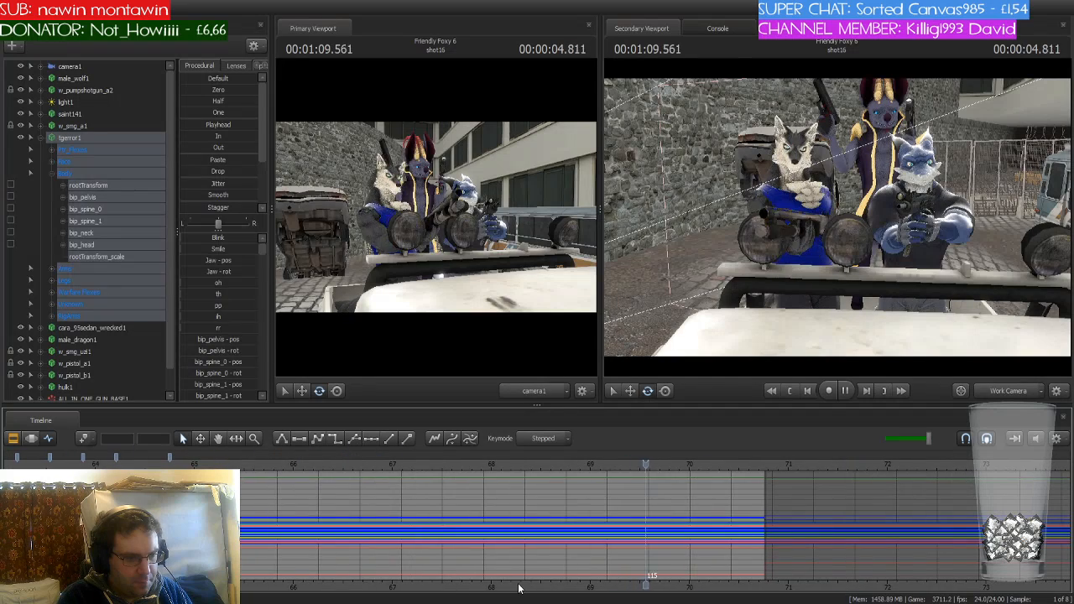
{"action": "scroll", "coordinate": [520, 587], "scroll_direction": "down", "scroll_amount": 2}
{"action": "key", "text": "space"}
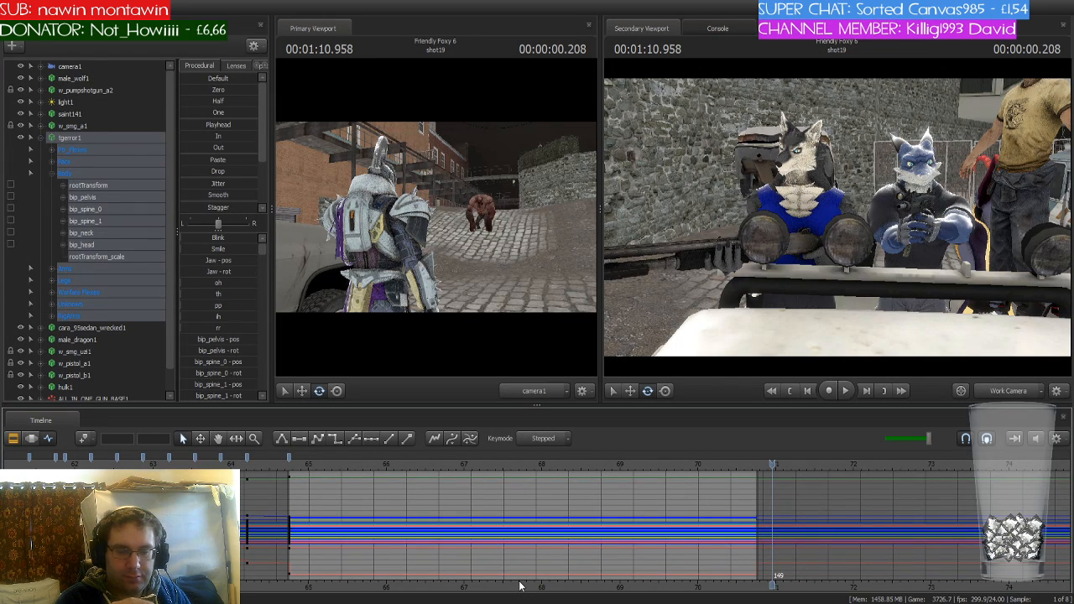
{"action": "key", "text": "Up"}
{"action": "key", "text": "Up"}
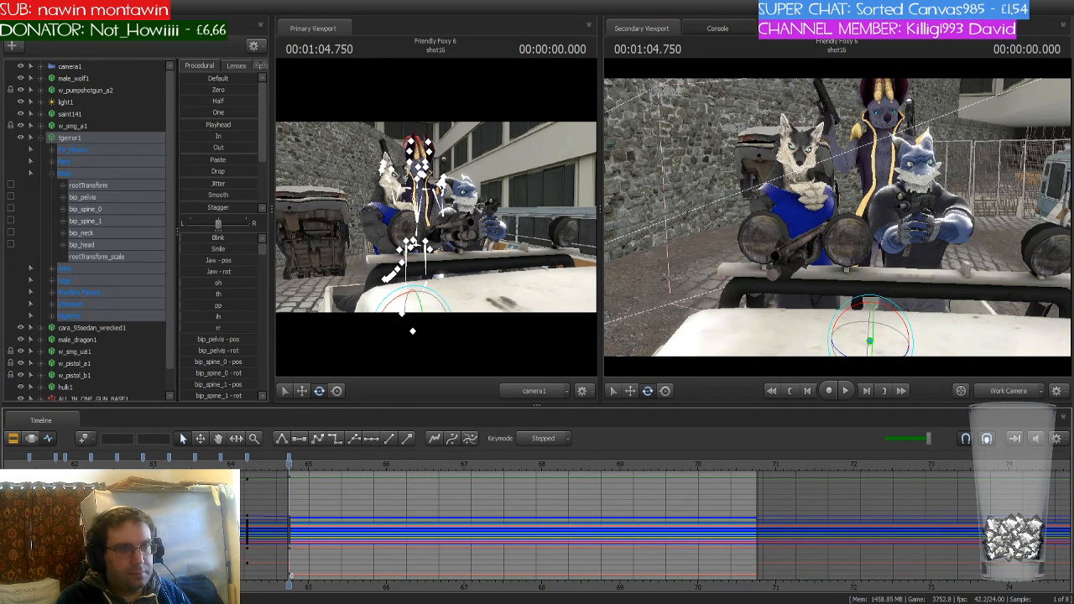
Examine tgerror1 and the other characters on the vehicle from the side with the work camera
{"action": "mouse_move", "coordinate": [831, 219]}
{"action": "left_mouse_down"}
{"action": "mouse_move", "coordinate": [932, 221]}
{"action": "mouse_move", "coordinate": [835, 220]}
{"action": "mouse_move", "coordinate": [852, 223]}
{"action": "mouse_move", "coordinate": [834, 234]}
{"action": "mouse_move", "coordinate": [837, 206]}
{"action": "mouse_move", "coordinate": [835, 220]}
{"action": "left_mouse_up"}
{"action": "key", "text": "a"}
{"action": "key", "text": "w"}
{"action": "key", "text": "s"}
{"action": "key", "text": "w"}
{"action": "key", "text": "w"}
{"action": "key", "text": "s"}
{"action": "key", "text": "w"}
{"action": "key", "text": "w"}
{"action": "key", "text": "s"}
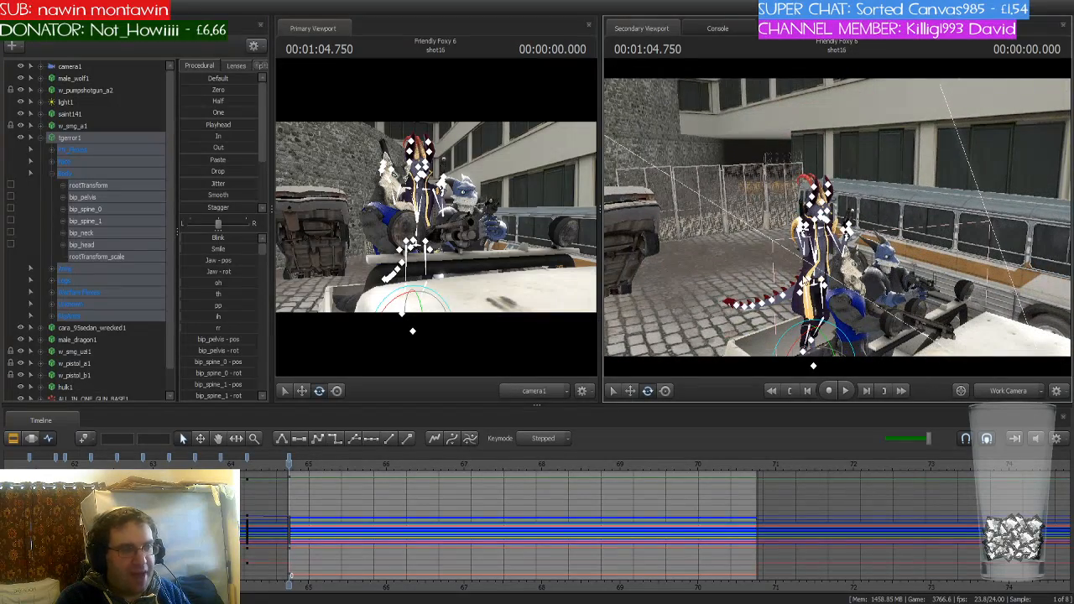
Set tgerror1's keyframe at frame -13, just before shot16 begins, to stepped interpolation
{"action": "scroll", "coordinate": [295, 541], "scroll_direction": "up", "scroll_amount": 3}
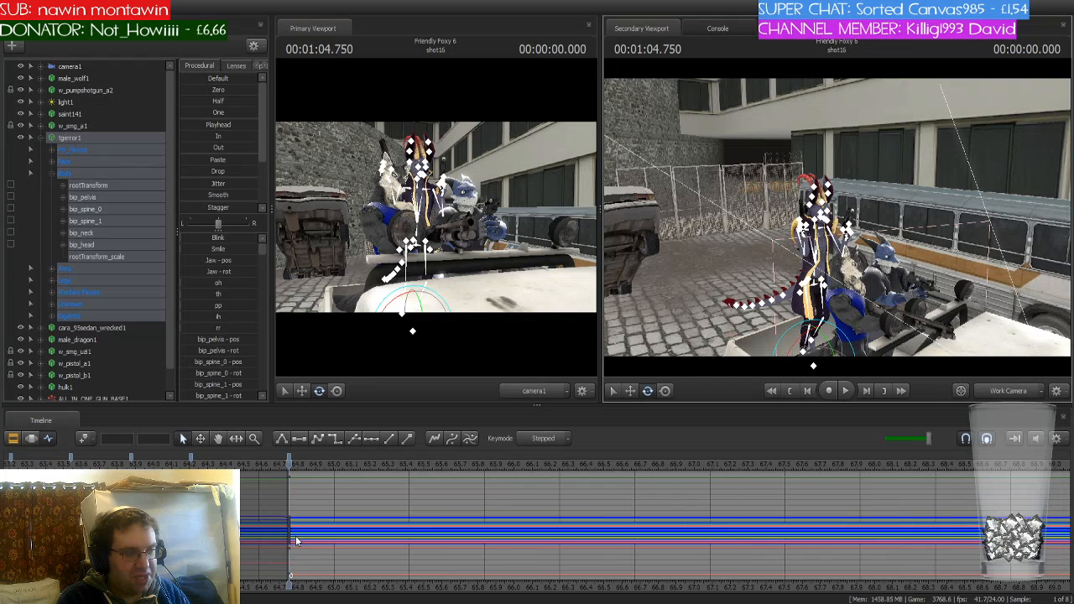
{"action": "left_click_drag", "start_coordinate": [296, 583], "coordinate": [315, 585]}
{"action": "scroll", "coordinate": [363, 551], "scroll_direction": "down", "scroll_amount": 3}
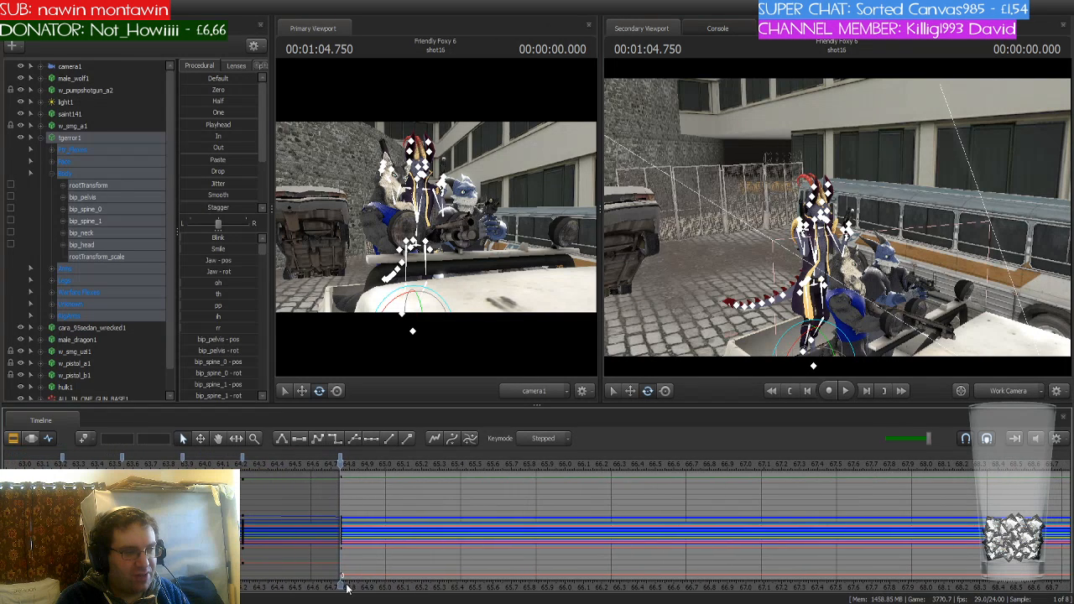
{"action": "scroll", "coordinate": [362, 551], "scroll_direction": "down", "scroll_amount": 1}
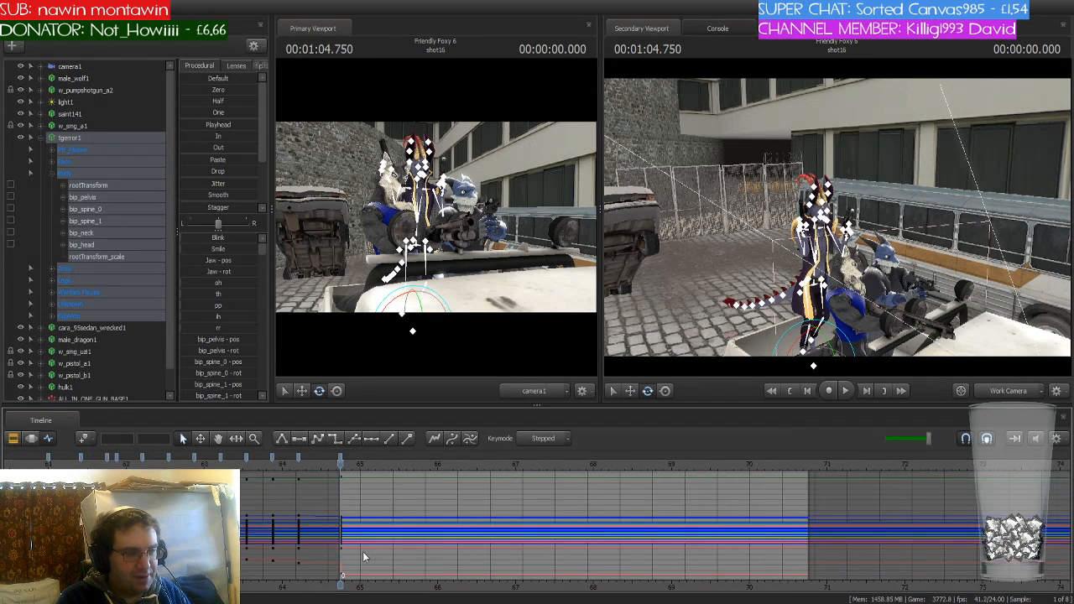
{"action": "left_click", "coordinate": [299, 456]}
{"action": "left_click", "coordinate": [335, 438]}
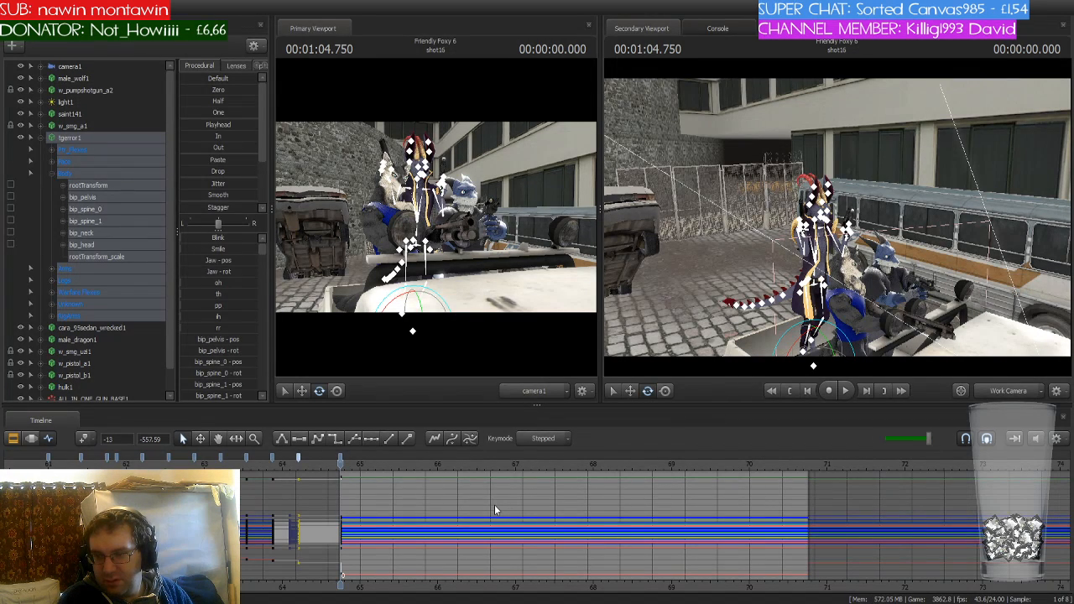
Add a keyframe at frame 8 for all of tgerror1's controls
{"action": "scroll", "coordinate": [494, 505], "scroll_direction": "up", "scroll_amount": 5}
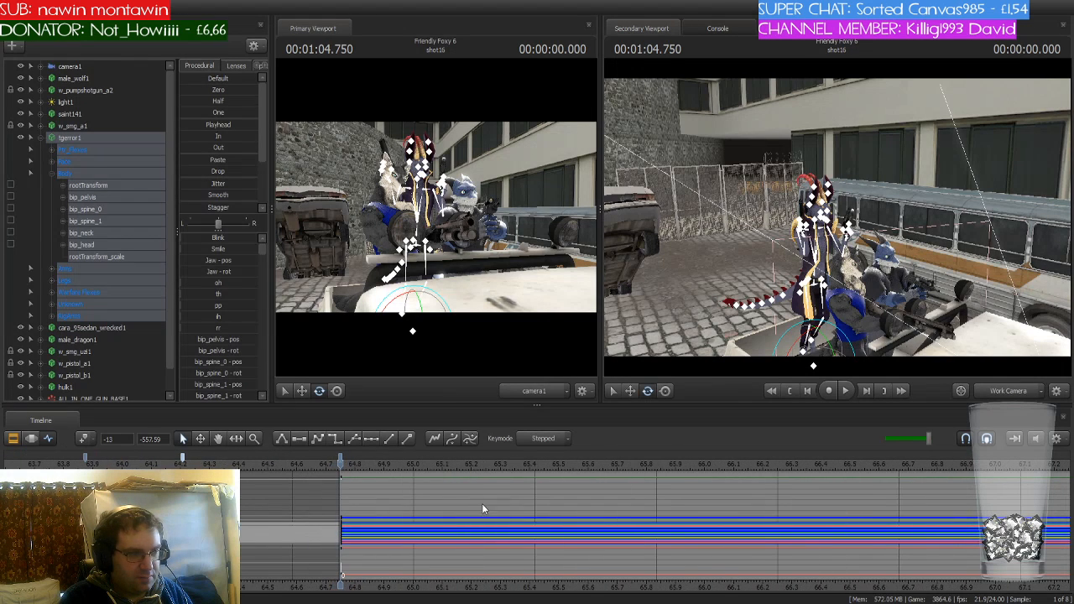
{"action": "left_click_drag", "start_coordinate": [342, 468], "coordinate": [438, 474]}
{"action": "left_click_drag", "start_coordinate": [820, 247], "coordinate": [873, 242]}
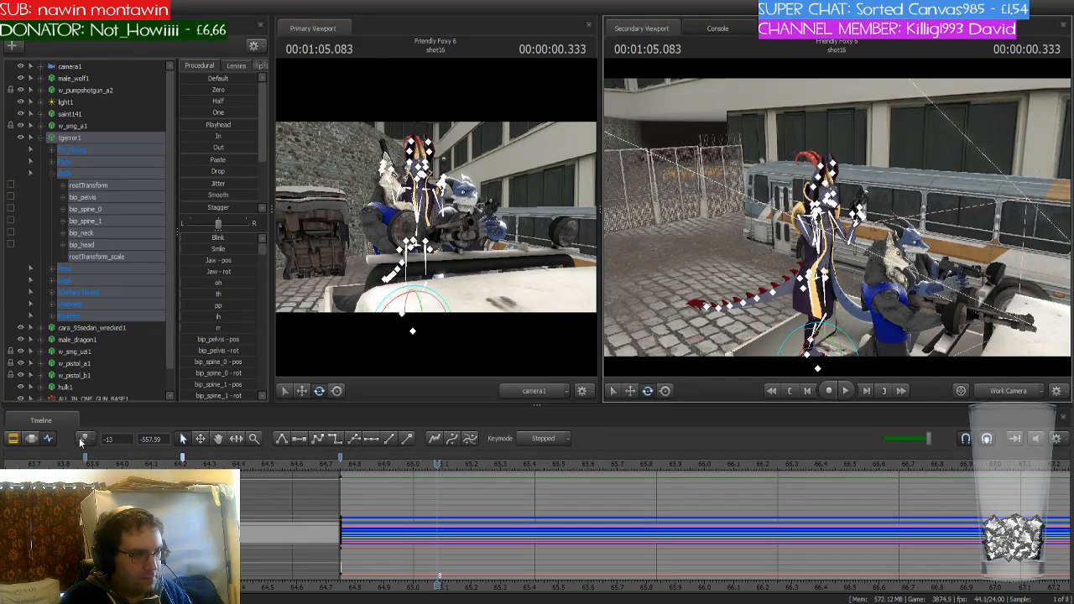
{"action": "left_click_drag", "start_coordinate": [662, 312], "coordinate": [688, 310]}
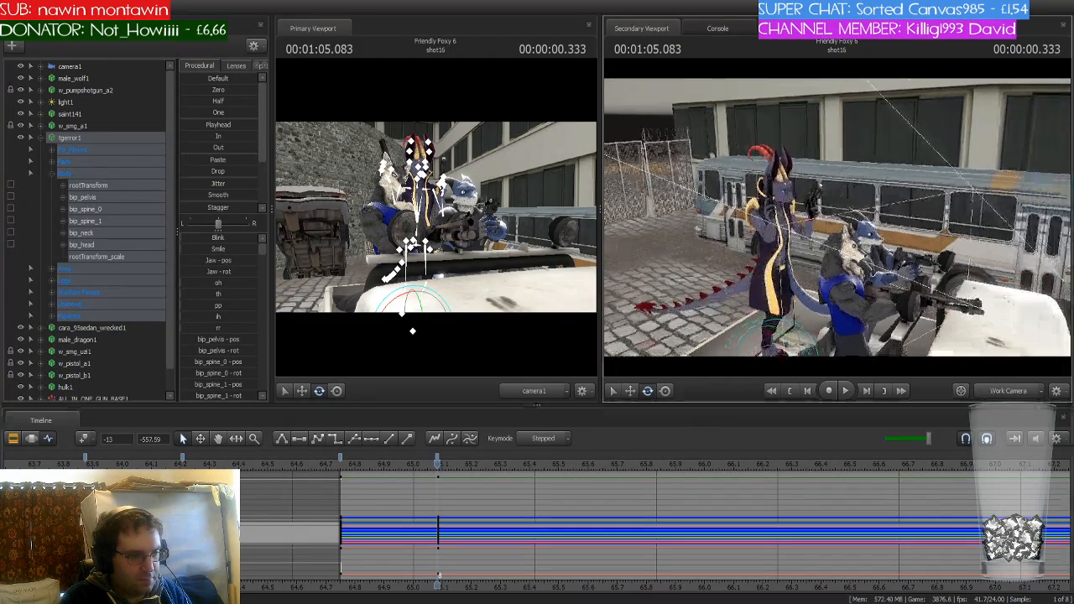
Rotate tgerror1's head at frame 8 so it looks down to its side
{"action": "mouse_move", "coordinate": [831, 222]}
{"action": "left_mouse_down"}
{"action": "mouse_move", "coordinate": [856, 221]}
{"action": "mouse_move", "coordinate": [827, 225]}
{"action": "mouse_move", "coordinate": [854, 225]}
{"action": "mouse_move", "coordinate": [840, 215]}
{"action": "mouse_move", "coordinate": [813, 234]}
{"action": "mouse_move", "coordinate": [812, 211]}
{"action": "left_mouse_up"}
{"action": "left_click", "coordinate": [838, 222]}
{"action": "left_click", "coordinate": [789, 236]}
{"action": "left_click", "coordinate": [821, 208]}
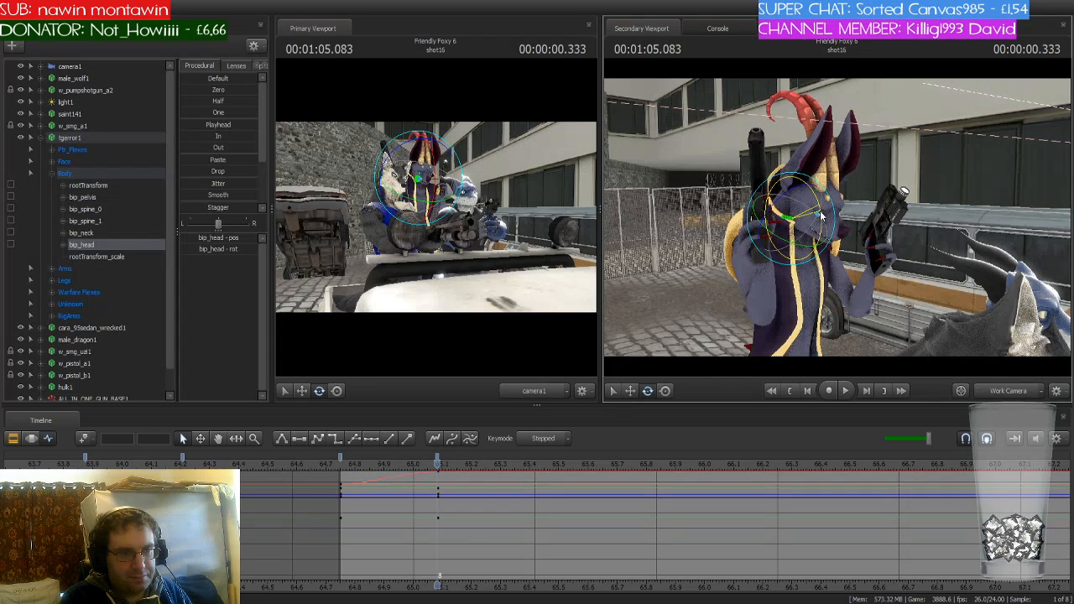
Rotate tgerror1's right upper arm and left collar at frame 8 to lower both pistols
{"action": "left_click", "coordinate": [751, 270]}
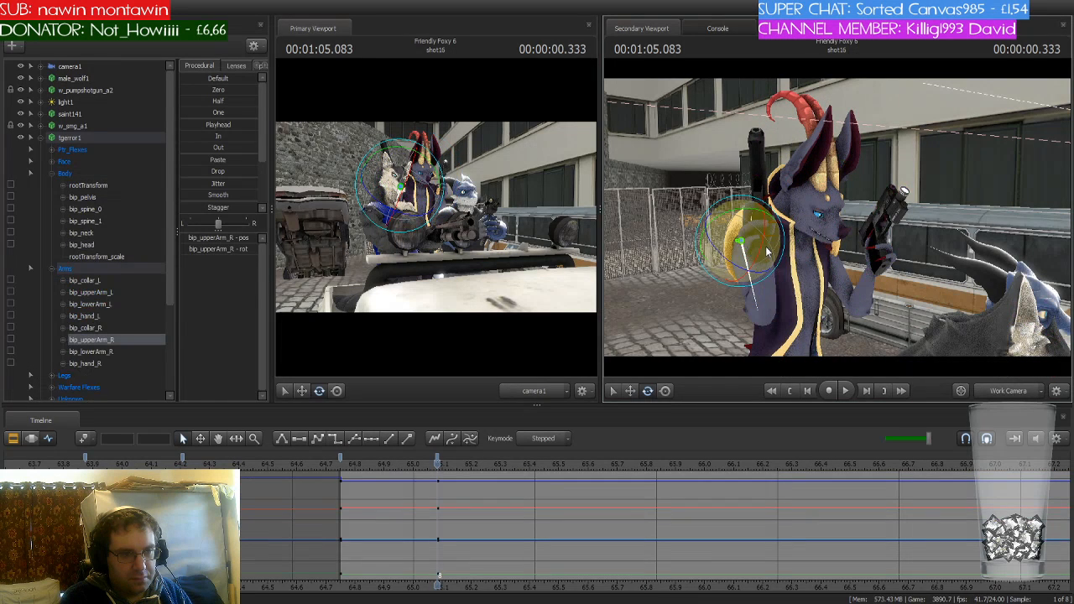
{"action": "left_click_drag", "start_coordinate": [768, 249], "coordinate": [761, 269]}
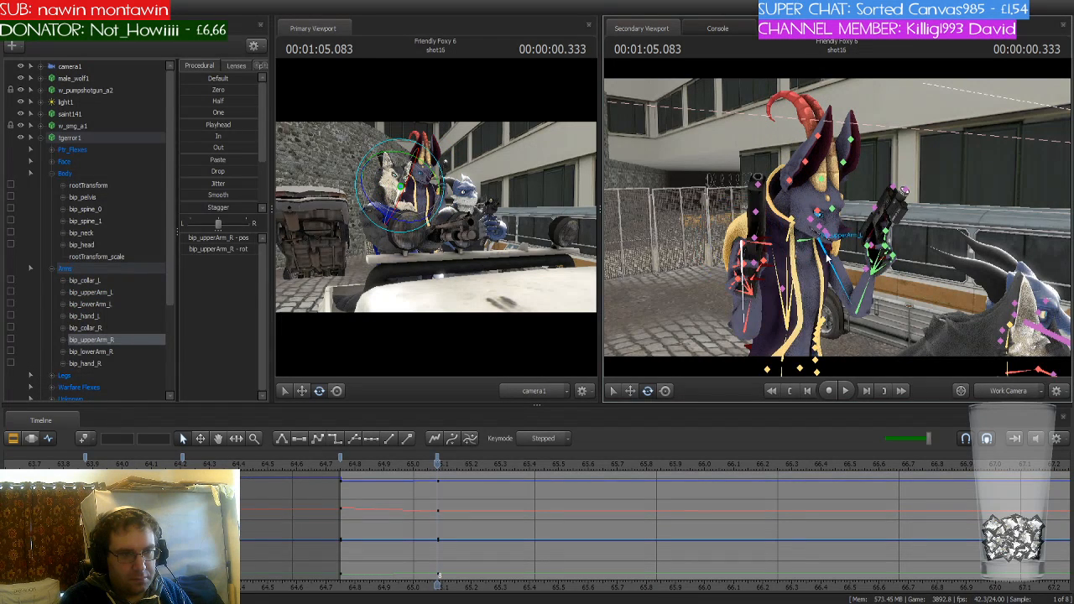
{"action": "left_click", "coordinate": [827, 242]}
{"action": "left_click_drag", "start_coordinate": [831, 235], "coordinate": [796, 239]}
{"action": "key", "text": "w"}
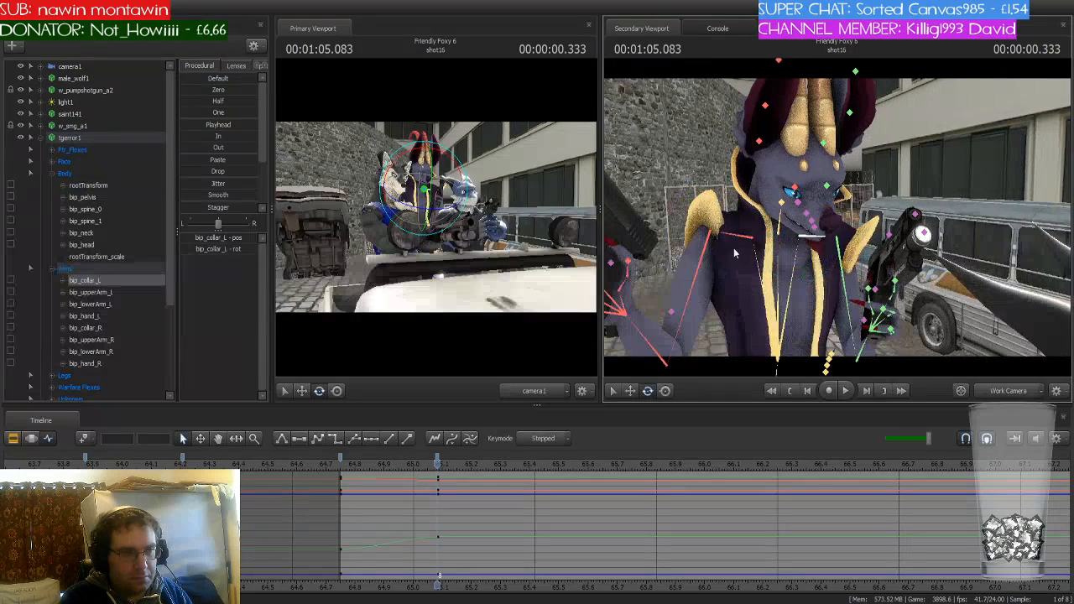
{"action": "left_click", "coordinate": [708, 248], "text": "ctrl"}
{"action": "left_click_drag", "start_coordinate": [704, 245], "coordinate": [698, 244]}
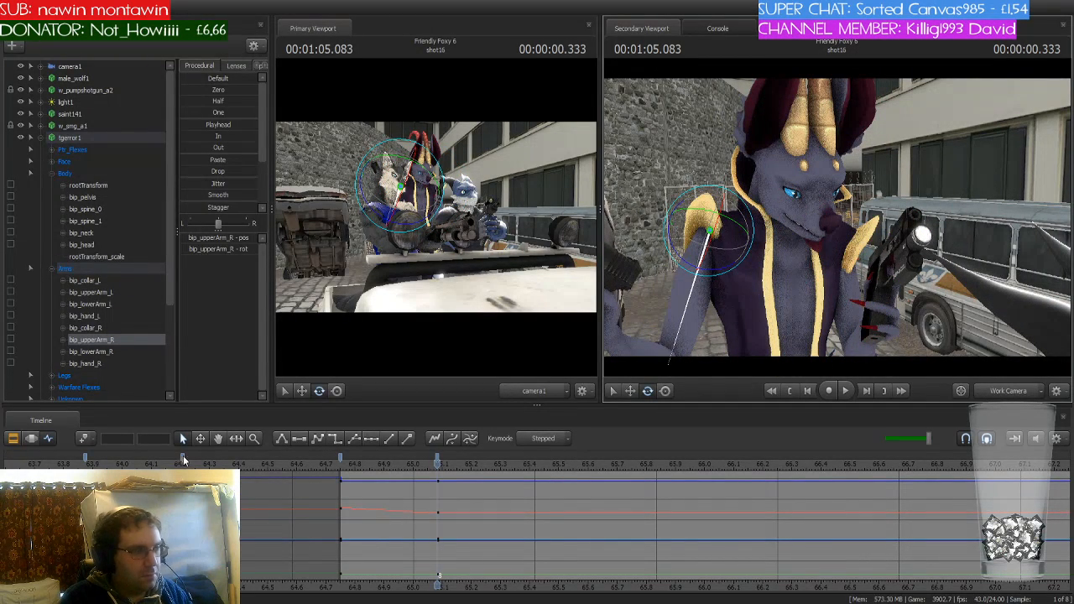
Copy tgerror1's full-body pose keyframe from frame 0 of shot16 to frame 16
{"action": "left_click", "coordinate": [87, 139]}
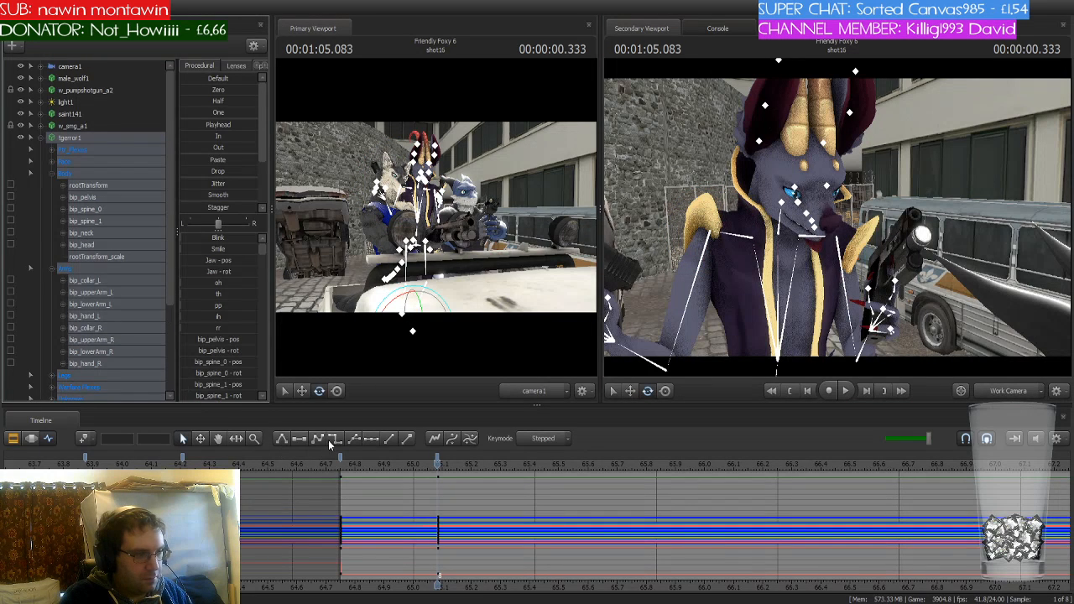
{"action": "left_click", "coordinate": [340, 460]}
{"action": "left_click", "coordinate": [341, 459]}
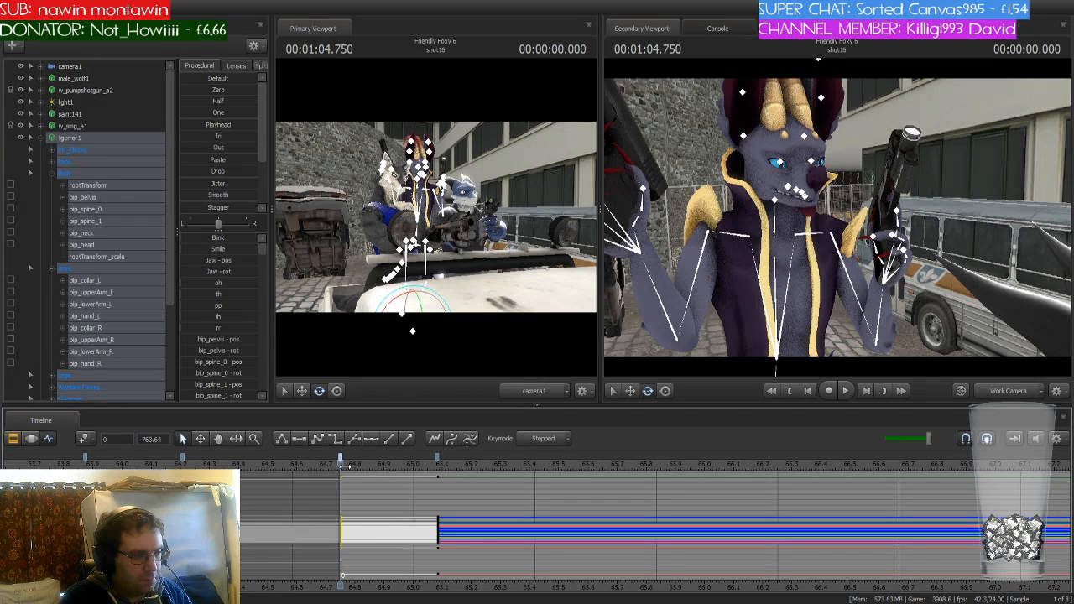
{"action": "left_click_drag", "start_coordinate": [340, 460], "coordinate": [535, 466]}
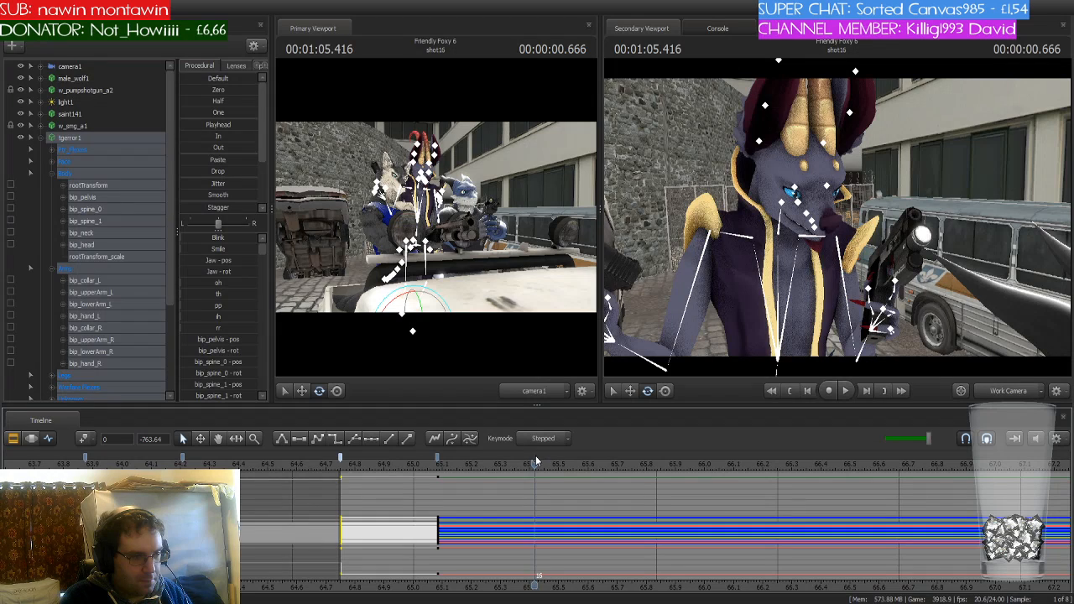
{"action": "left_click", "coordinate": [575, 517]}
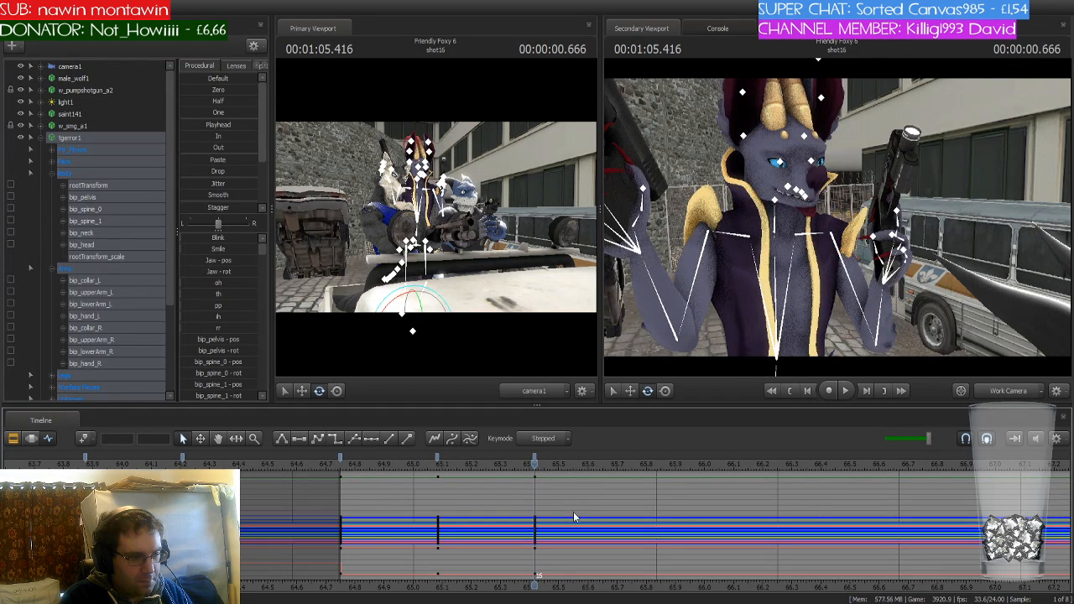
Scrub and play shot16 with tgerror1's new poses, continuing through shot19 into shot20
{"action": "left_click_drag", "start_coordinate": [534, 462], "coordinate": [592, 464]}
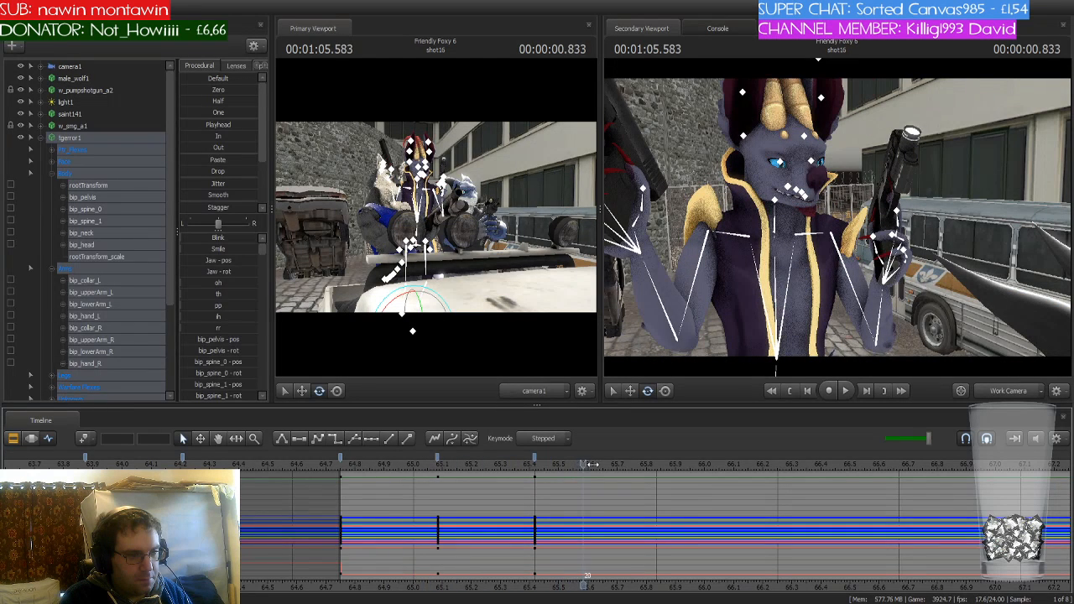
{"action": "left_click_drag", "start_coordinate": [680, 464], "coordinate": [762, 464]}
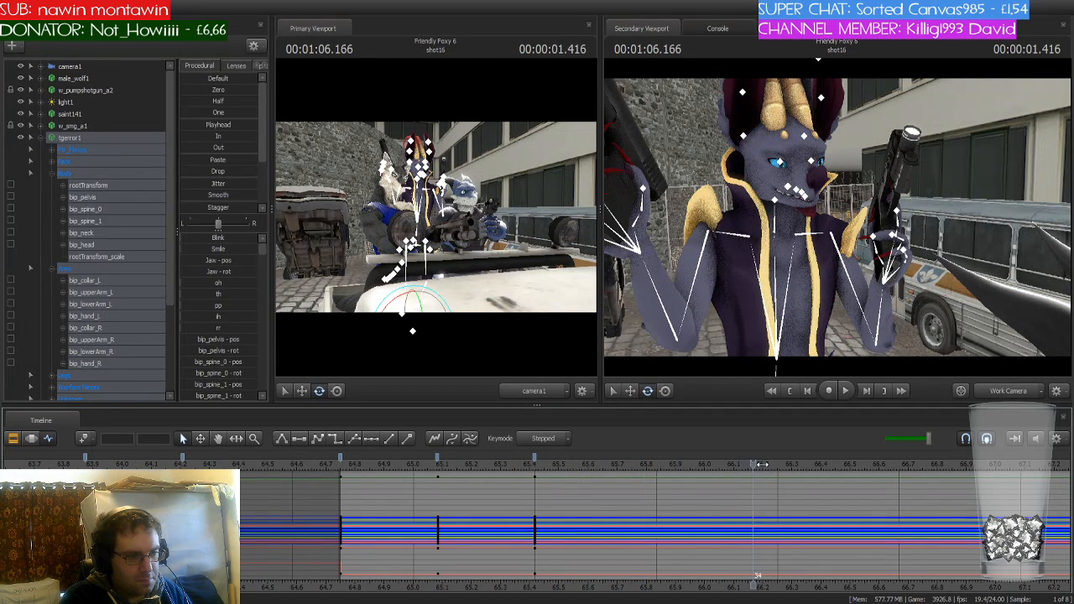
{"action": "scroll", "coordinate": [768, 537], "scroll_direction": "down", "scroll_amount": 3}
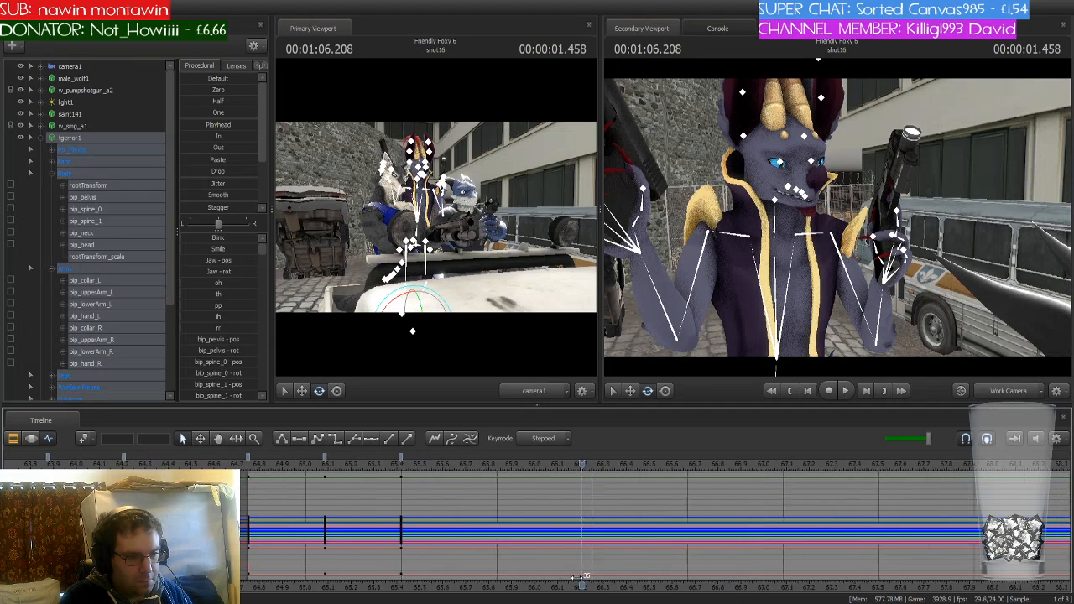
{"action": "left_click", "coordinate": [312, 464]}
{"action": "key", "text": "space"}
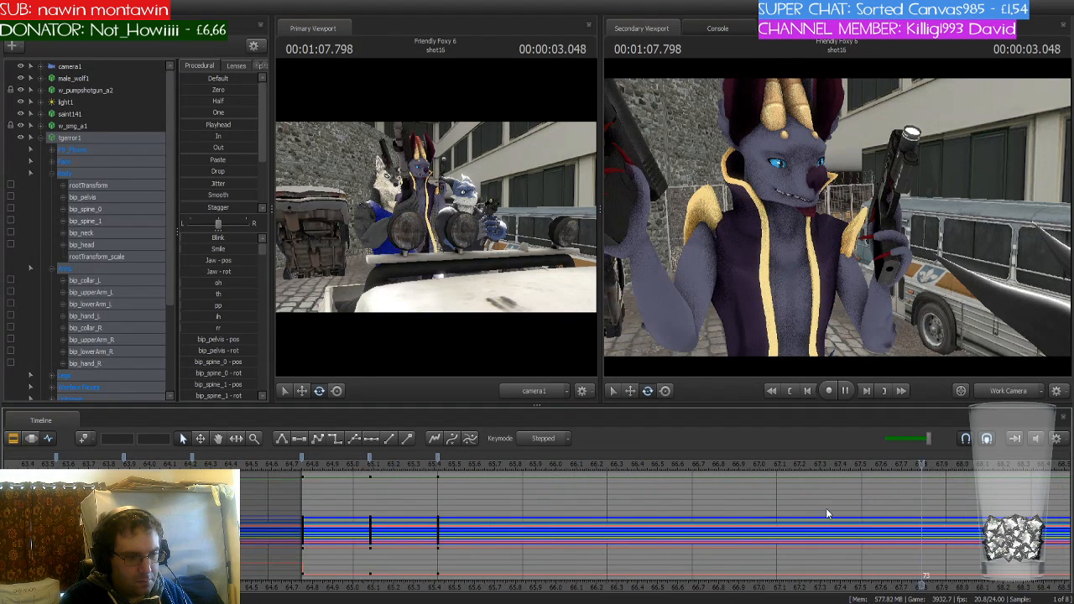
{"action": "key", "text": "space"}
{"action": "scroll", "coordinate": [524, 543], "scroll_direction": "down", "scroll_amount": 4}
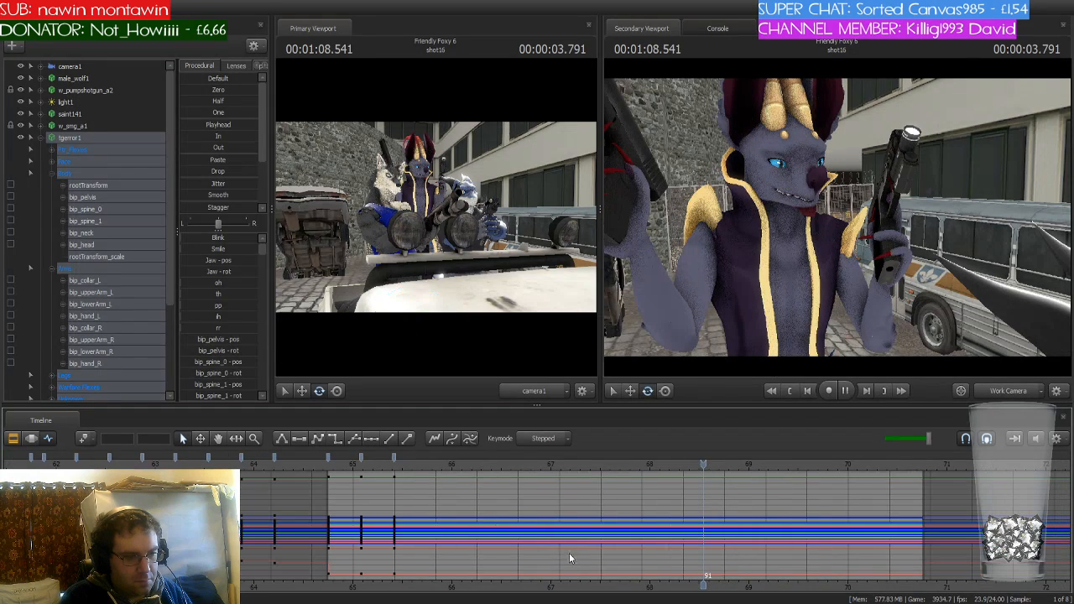
{"action": "key", "text": "space"}
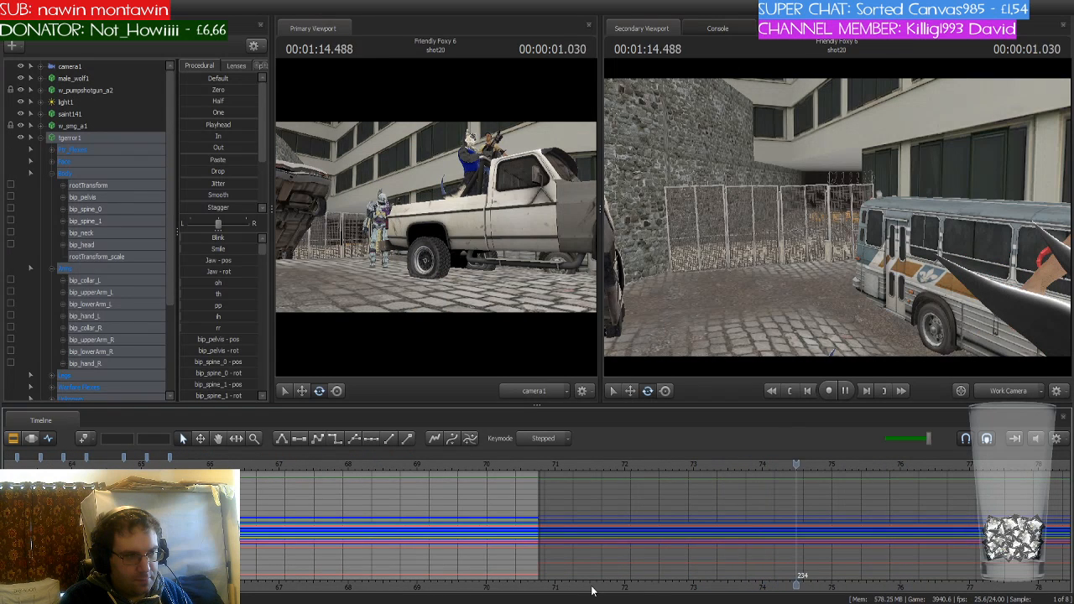
{"action": "key", "text": "space"}
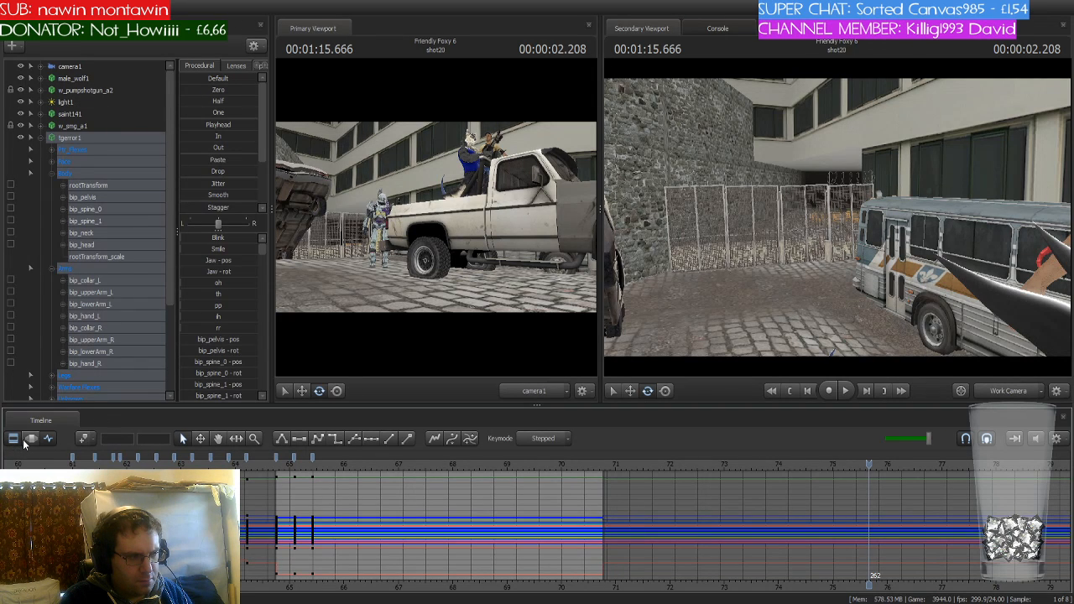
Switch the timeline to clip editing, select shot20, and examine the truck from above at the shot's first frame
{"action": "left_click", "coordinate": [24, 442]}
{"action": "left_click", "coordinate": [47, 442]}
{"action": "left_click", "coordinate": [12, 438]}
{"action": "left_click", "coordinate": [820, 511]}
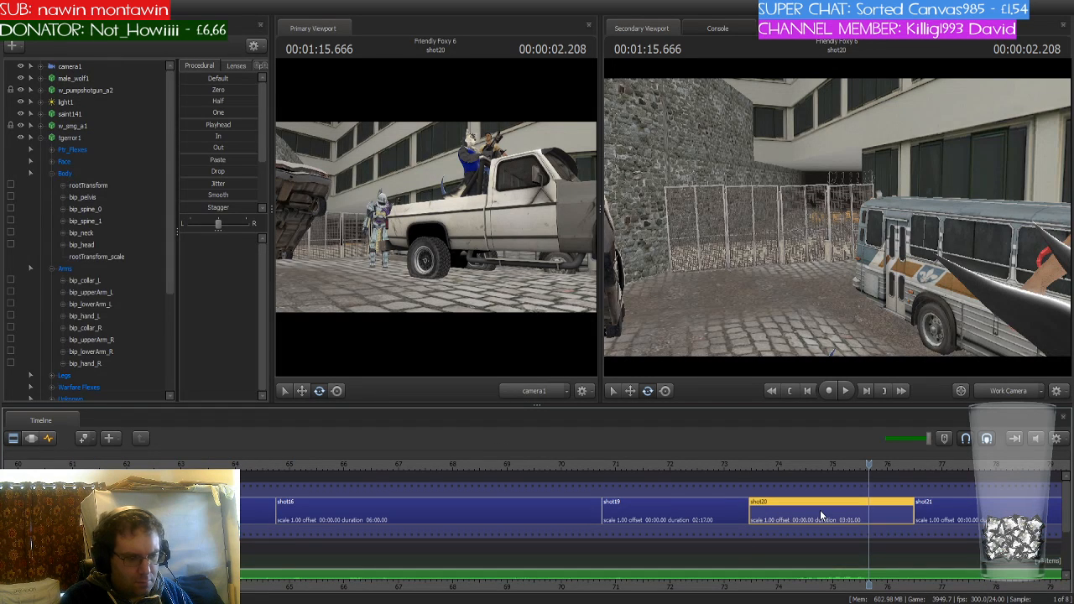
{"action": "left_click", "coordinate": [820, 511]}
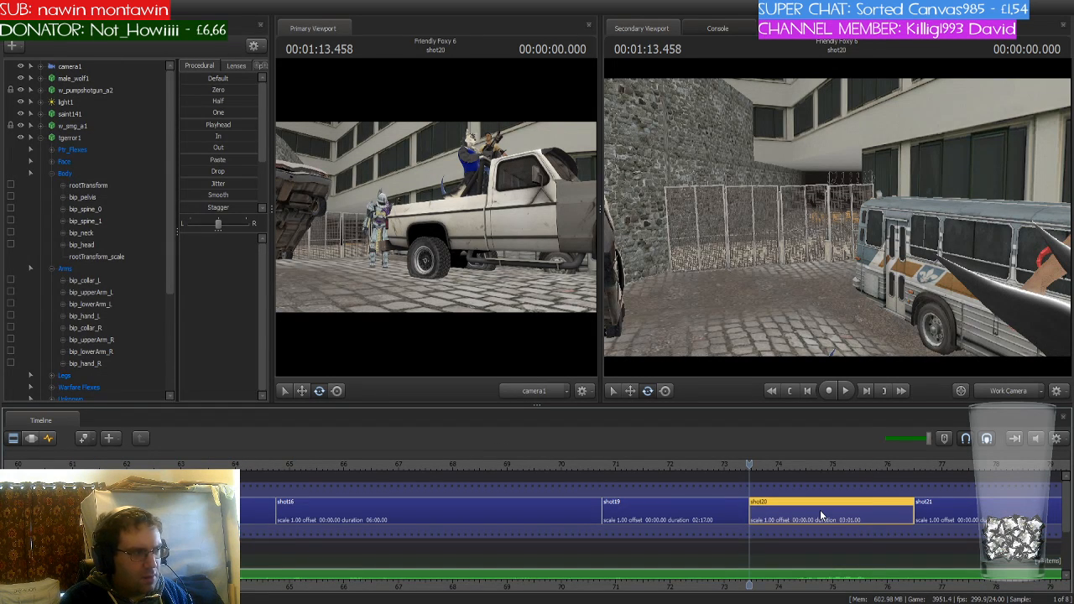
{"action": "left_click_drag", "start_coordinate": [852, 272], "coordinate": [923, 311]}
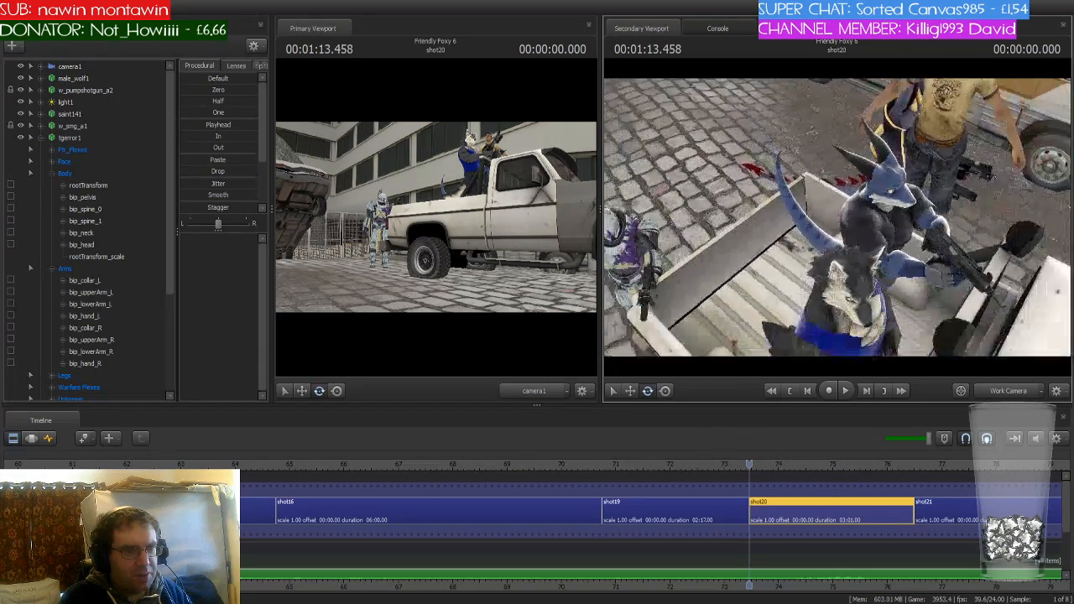
{"action": "left_click_drag", "start_coordinate": [838, 219], "coordinate": [860, 261]}
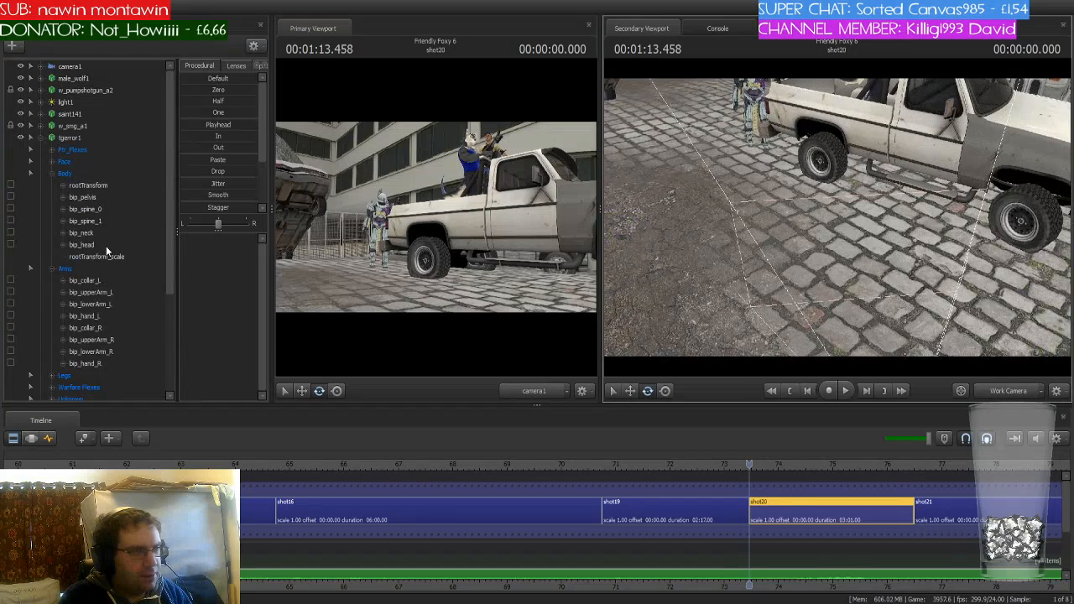
Select molotov_groundfire1 in shot20, move to about 0.458 seconds, and switch the viewports to the dark scene lighting
{"action": "scroll", "coordinate": [109, 245], "scroll_direction": "down", "scroll_amount": 4}
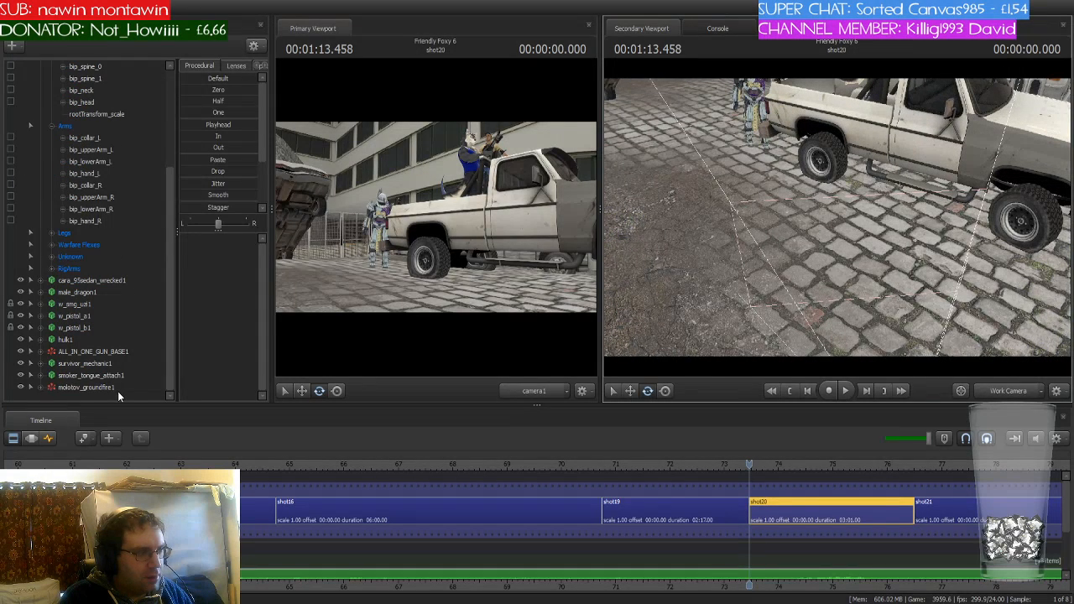
{"action": "left_click", "coordinate": [111, 387]}
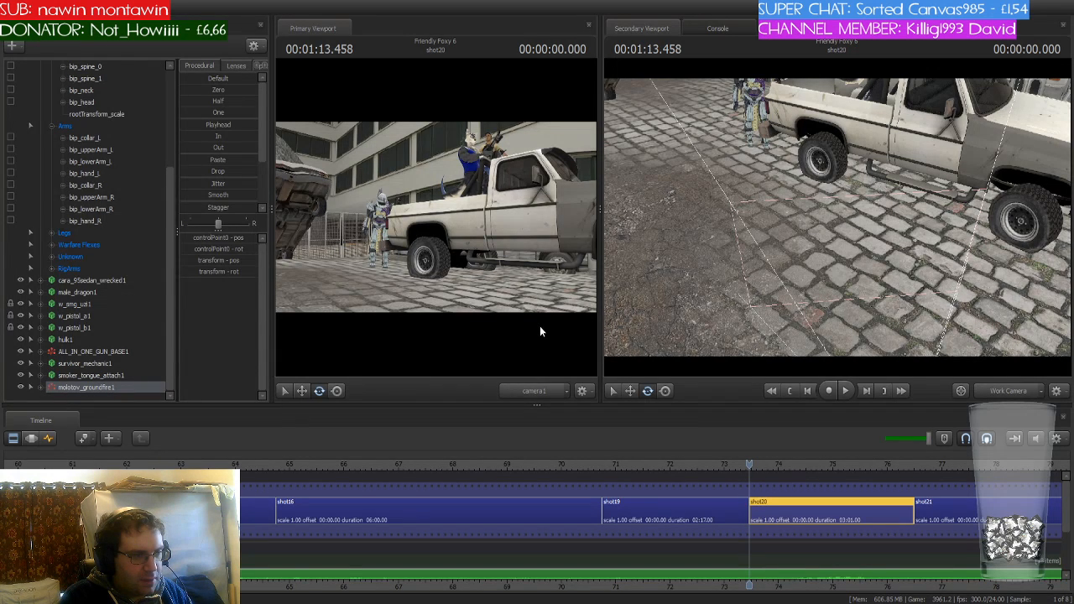
{"action": "left_click_drag", "start_coordinate": [750, 464], "coordinate": [773, 464]}
{"action": "key", "text": "F8"}
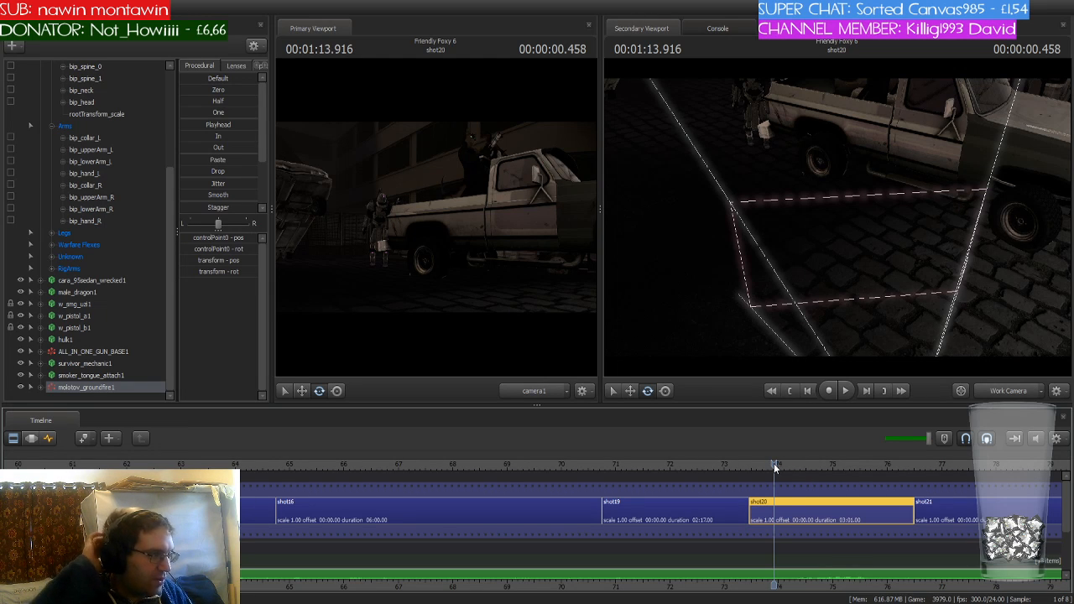
Try deleting molotov_groundfire1 at shot20's first frame
{"action": "key", "text": "Up"}
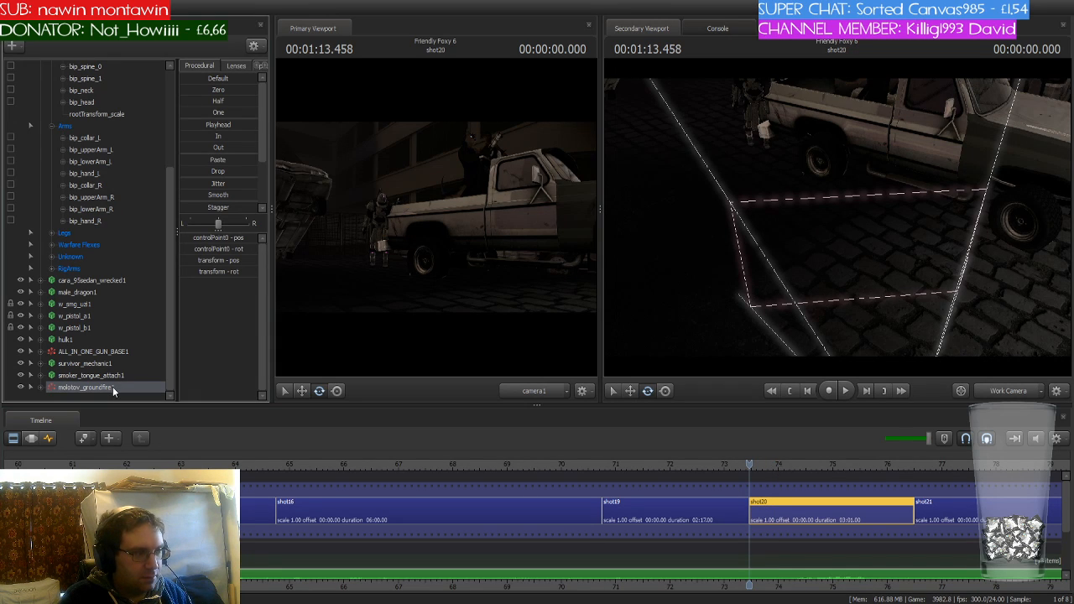
{"action": "key", "text": "Delete"}
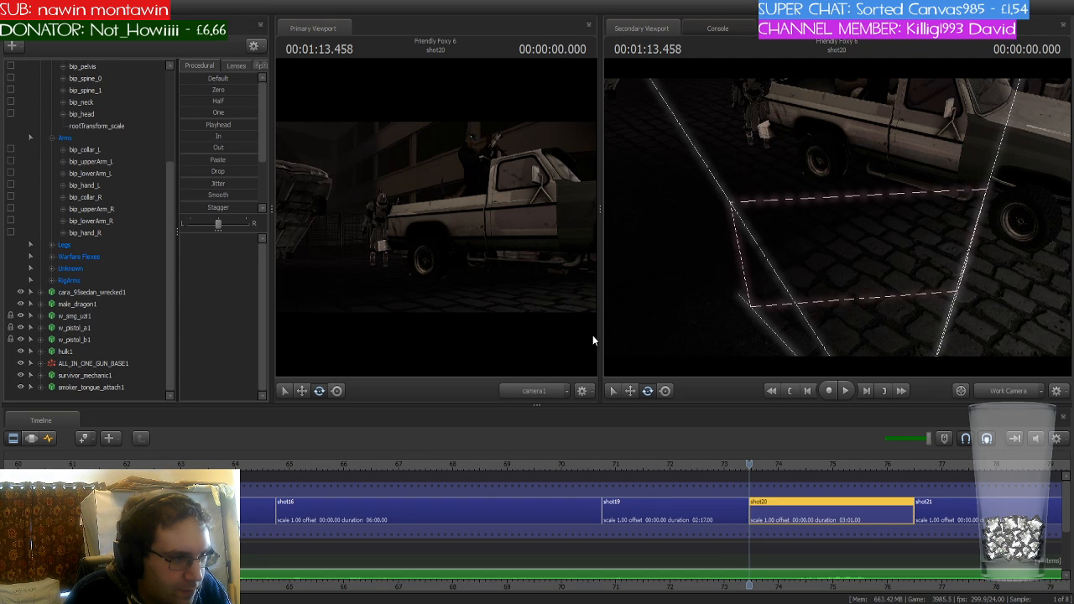
{"action": "scroll", "coordinate": [132, 327], "scroll_direction": "down", "scroll_amount": 1}
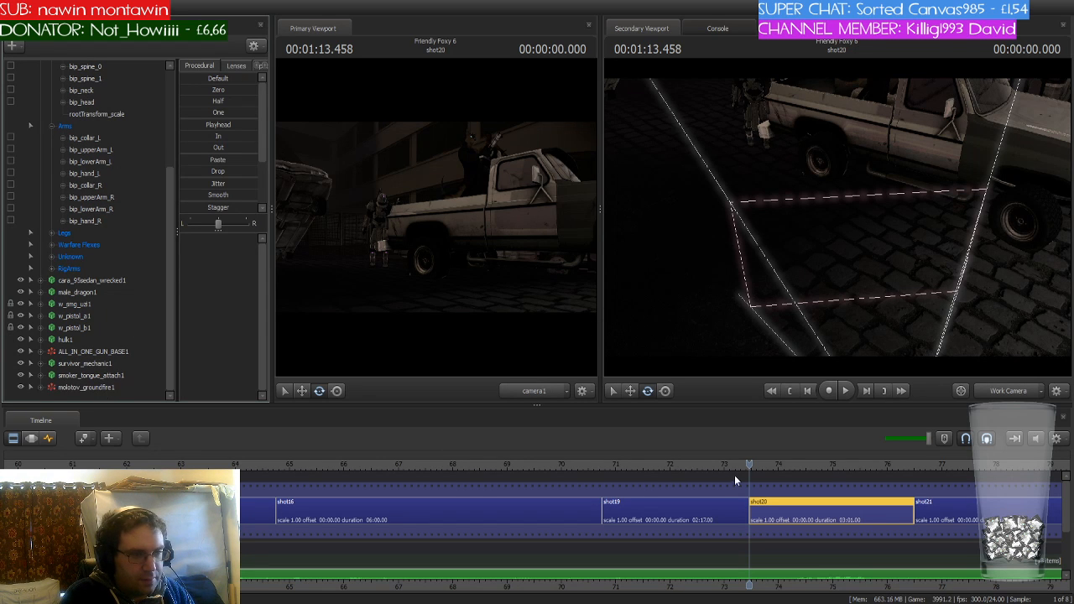
Play the film from shot19 through shot20 into shot21 to review the dark lighting and fire effects
{"action": "left_click_drag", "start_coordinate": [746, 467], "coordinate": [688, 463]}
{"action": "key", "text": "space"}
{"action": "scroll", "coordinate": [690, 461], "scroll_direction": "down", "scroll_amount": 1}
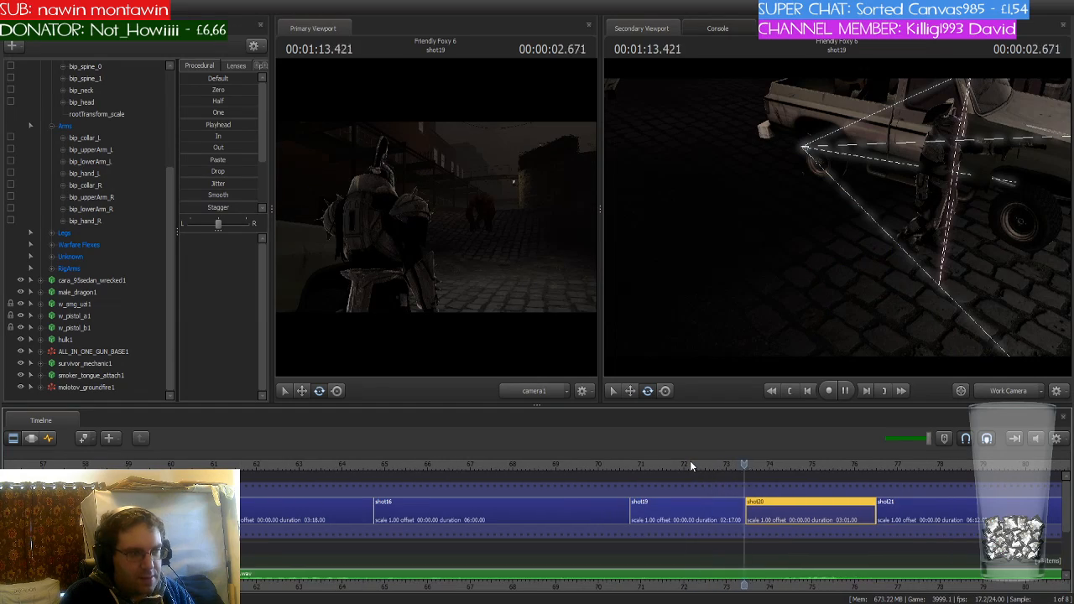
{"action": "scroll", "coordinate": [690, 461], "scroll_direction": "down", "scroll_amount": 2}
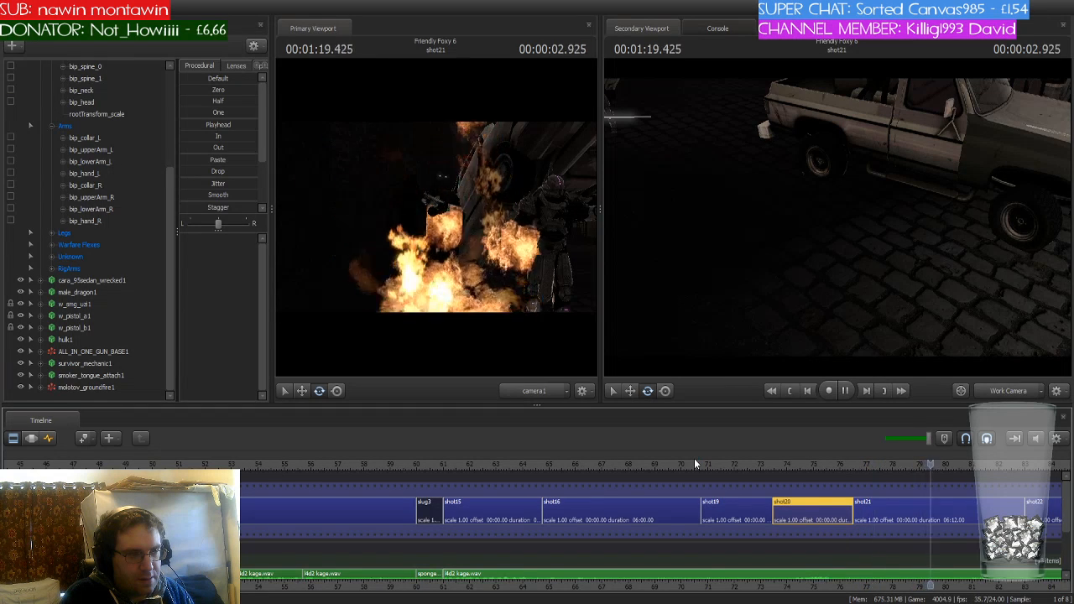
{"action": "key", "text": "space"}
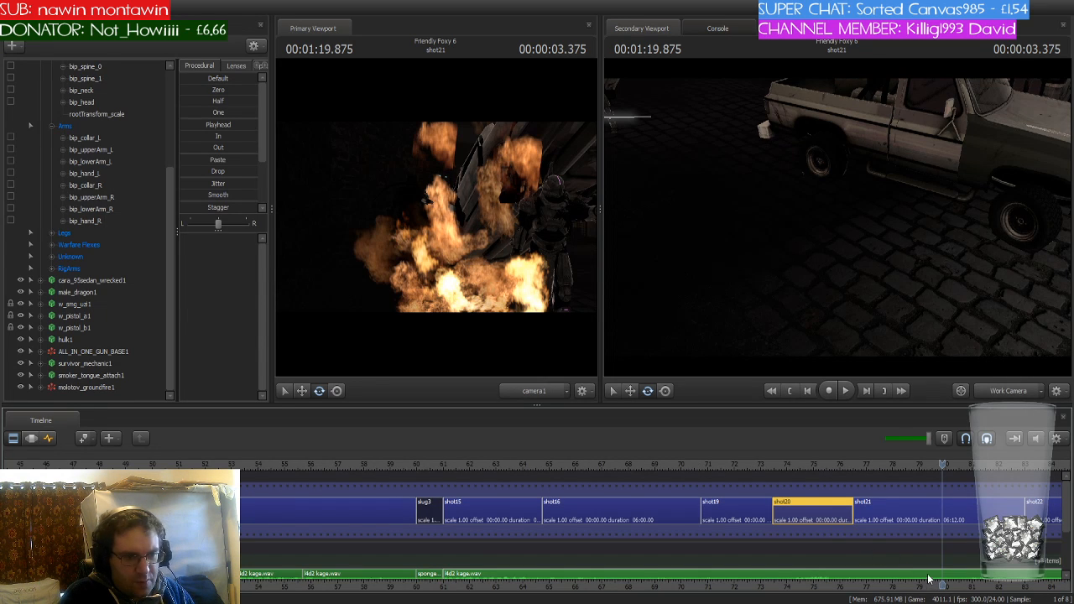
Continue playback from shot21 through shot27 into shot18 to review the remaining shots
{"action": "middle_click_drag", "start_coordinate": [920, 529], "coordinate": [525, 524]}
{"action": "scroll", "coordinate": [525, 524], "scroll_direction": "down", "scroll_amount": 2}
{"action": "key", "text": "space"}
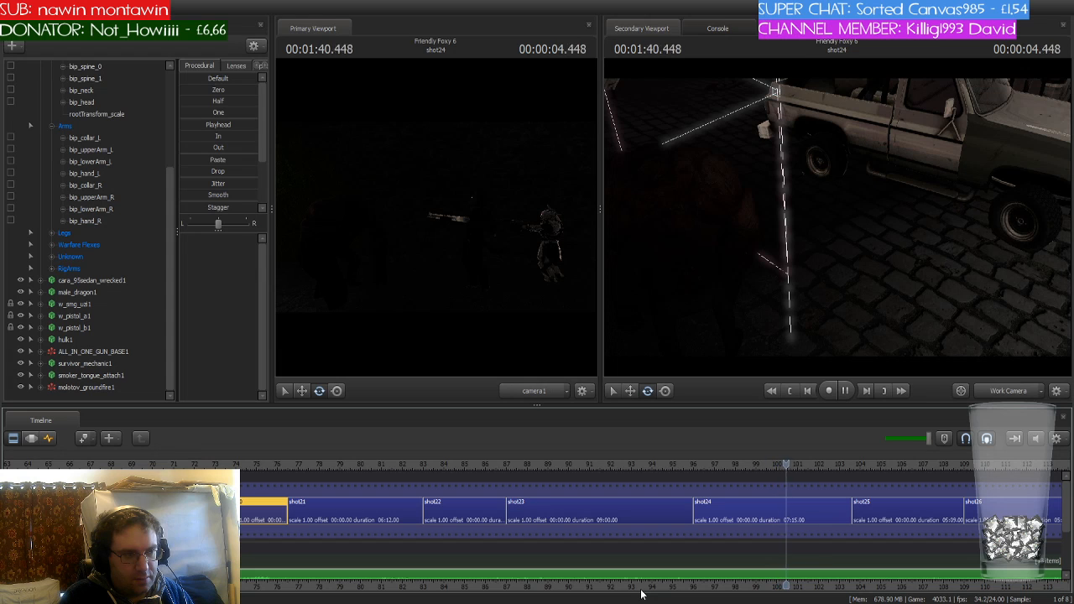
{"action": "scroll", "coordinate": [753, 534], "scroll_direction": "down", "scroll_amount": 3}
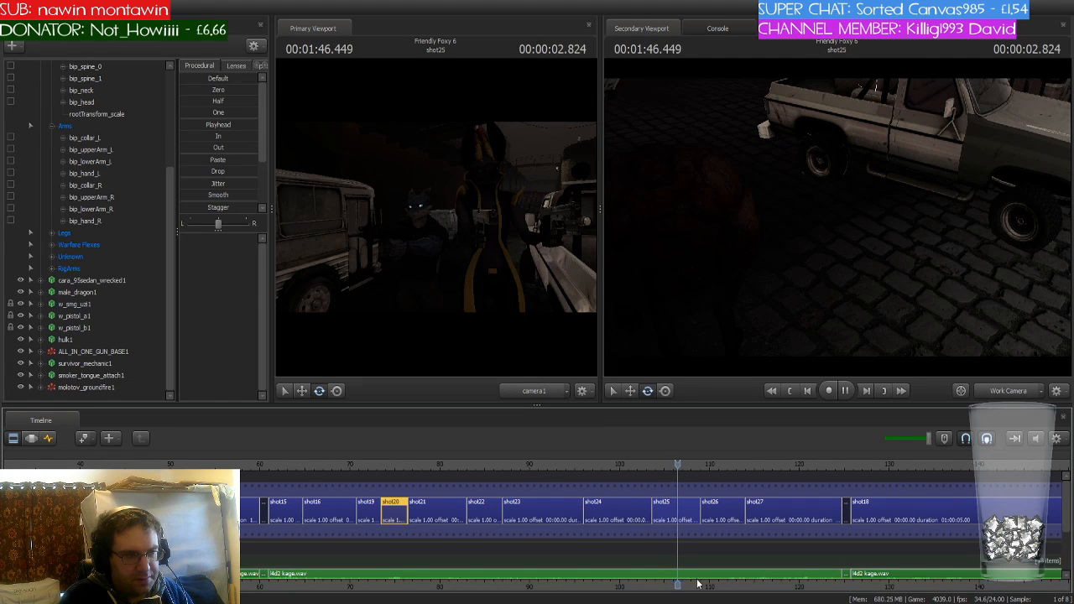
{"action": "scroll", "coordinate": [455, 547], "scroll_direction": "down", "scroll_amount": 3}
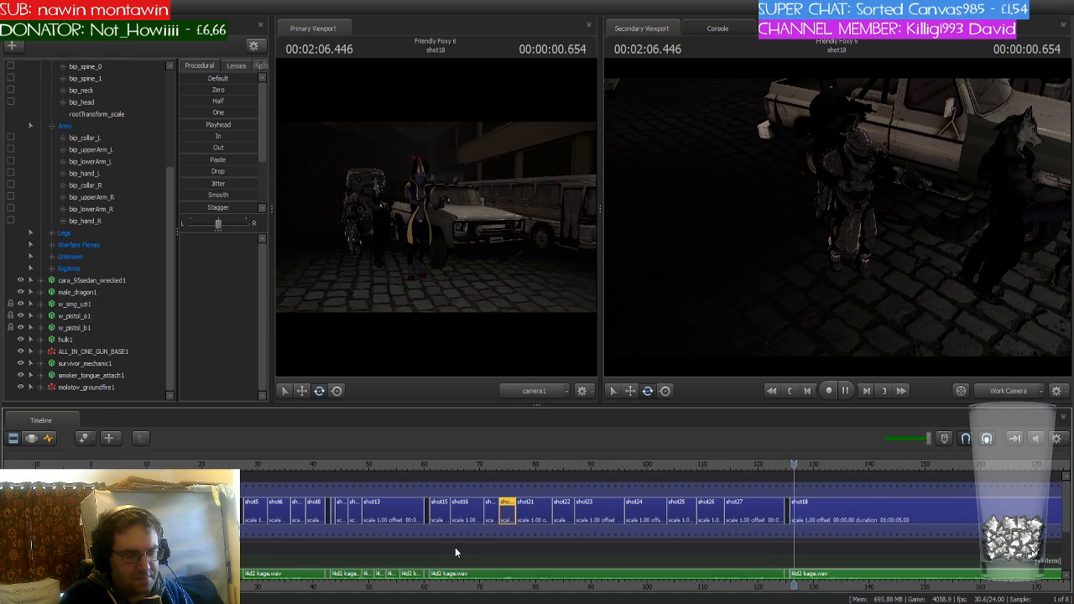
{"action": "scroll", "coordinate": [455, 548], "scroll_direction": "down", "scroll_amount": 4}
{"action": "scroll", "coordinate": [454, 548], "scroll_direction": "up", "scroll_amount": 6}
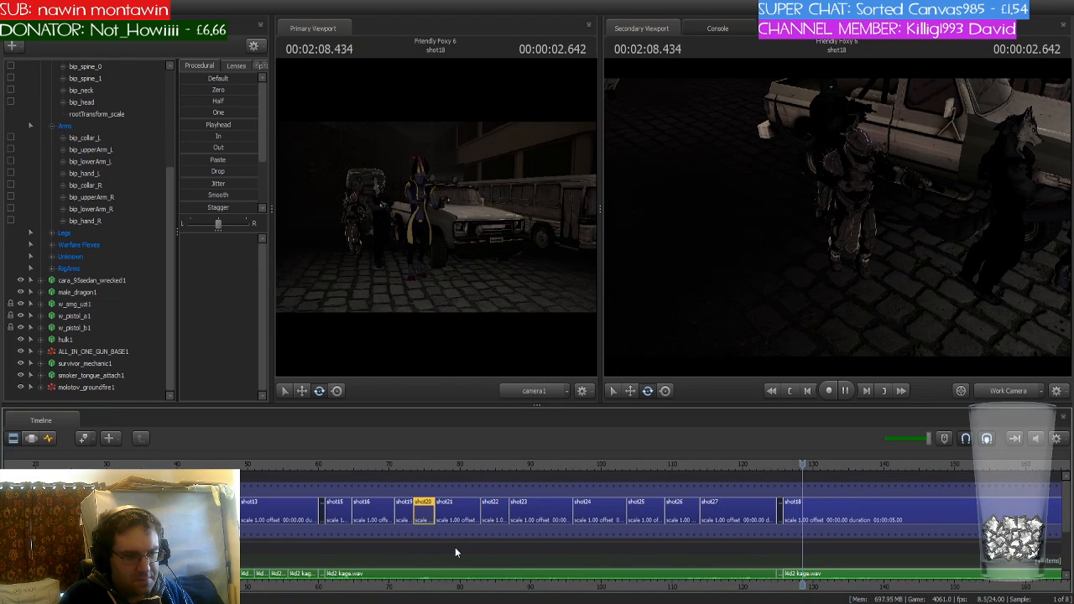
{"action": "scroll", "coordinate": [455, 552], "scroll_direction": "up", "scroll_amount": 1}
{"action": "key", "text": "space"}
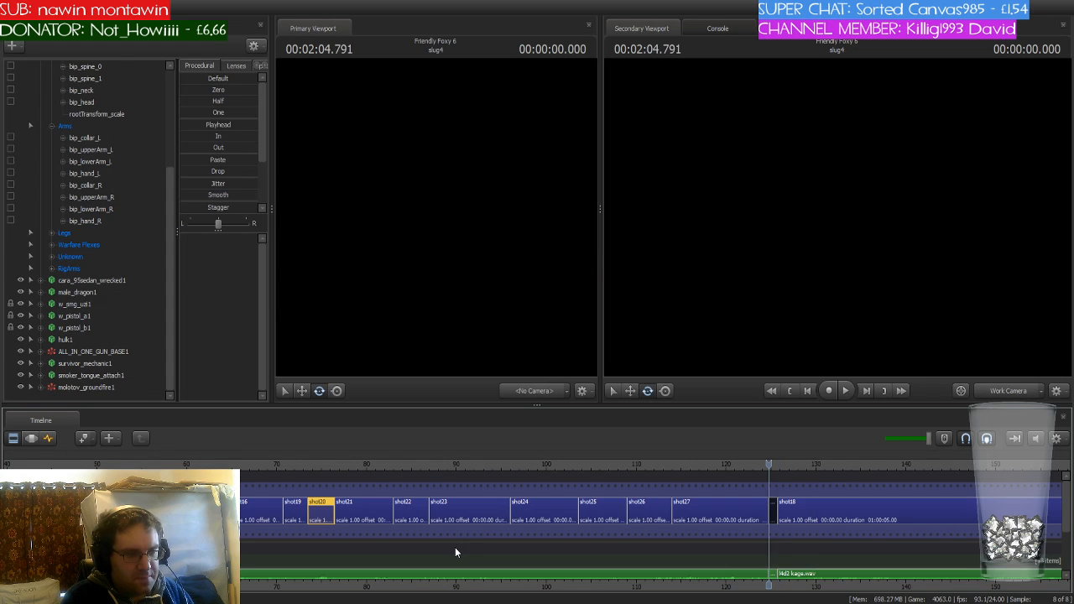
Return the playhead shot by shot to the first frame of shot19
{"action": "key", "text": "Up"}
{"action": "key", "text": "Up"}
{"action": "key", "text": "Up"}
{"action": "key", "text": "Up"}
{"action": "key", "text": "Up"}
{"action": "key", "text": "Up"}
{"action": "key", "text": "Up"}
{"action": "key", "text": "Up"}
{"action": "key", "text": "Up"}
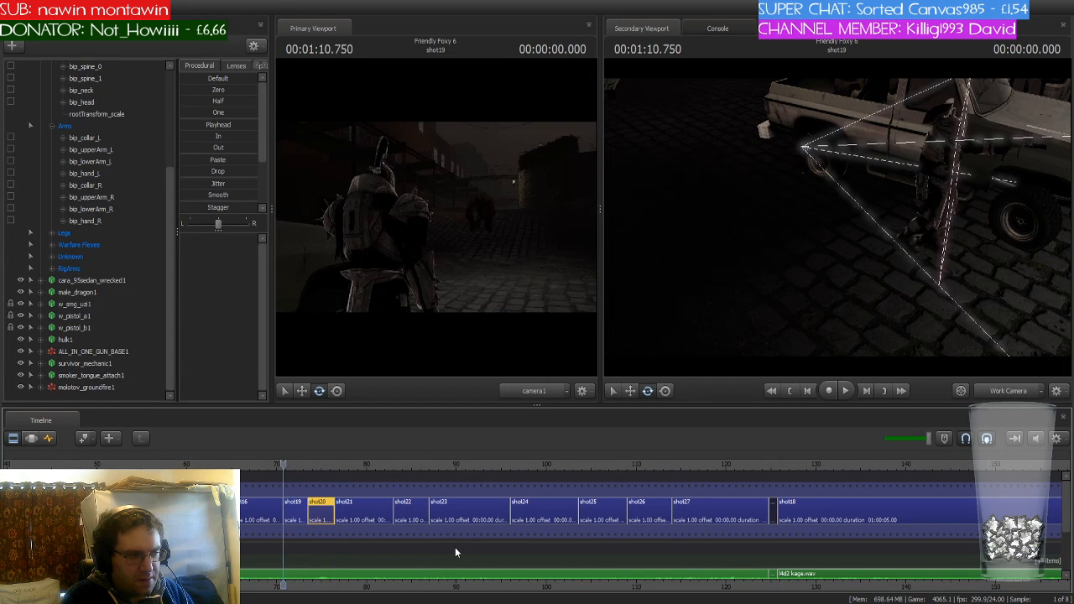
Return to shot16's first frame, preview it unlit, and frame the armed characters behind the truck in the work camera
{"action": "key", "text": "Up"}
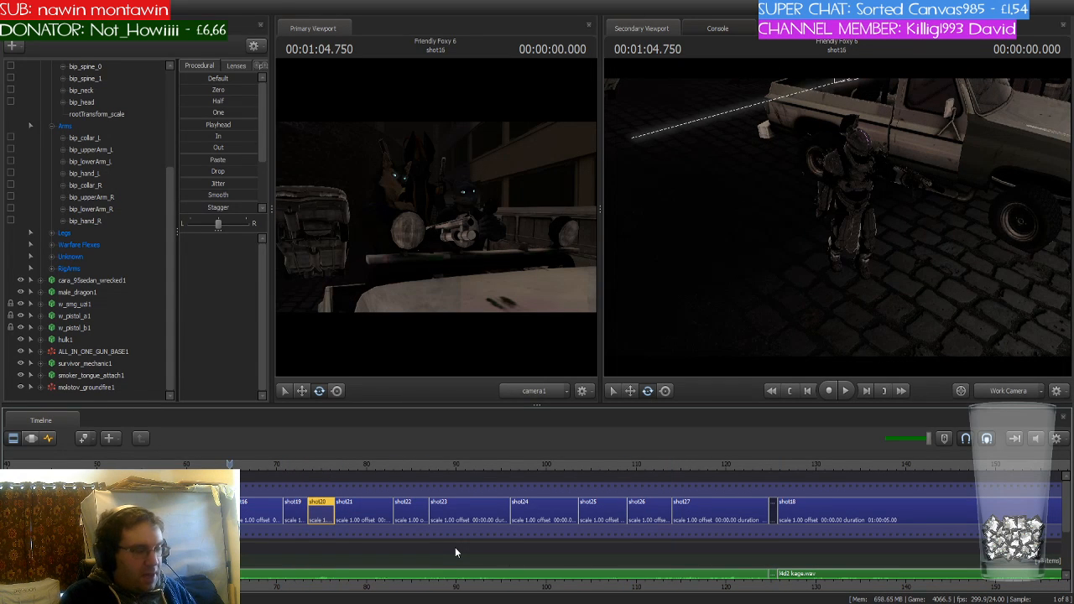
{"action": "left_click", "coordinate": [759, 294]}
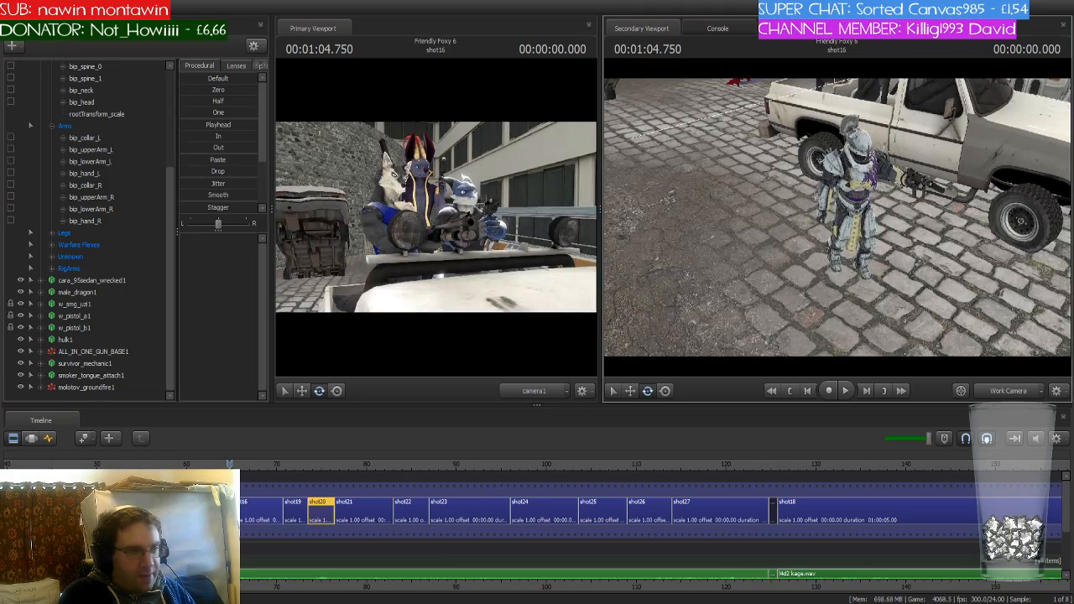
{"action": "left_click", "coordinate": [248, 522]}
{"action": "left_click_drag", "start_coordinate": [682, 218], "coordinate": [611, 210]}
{"action": "key", "text": "w"}
{"action": "key", "text": "w"}
{"action": "key", "text": "w"}
{"action": "key", "text": "w"}
{"action": "key", "text": "s"}
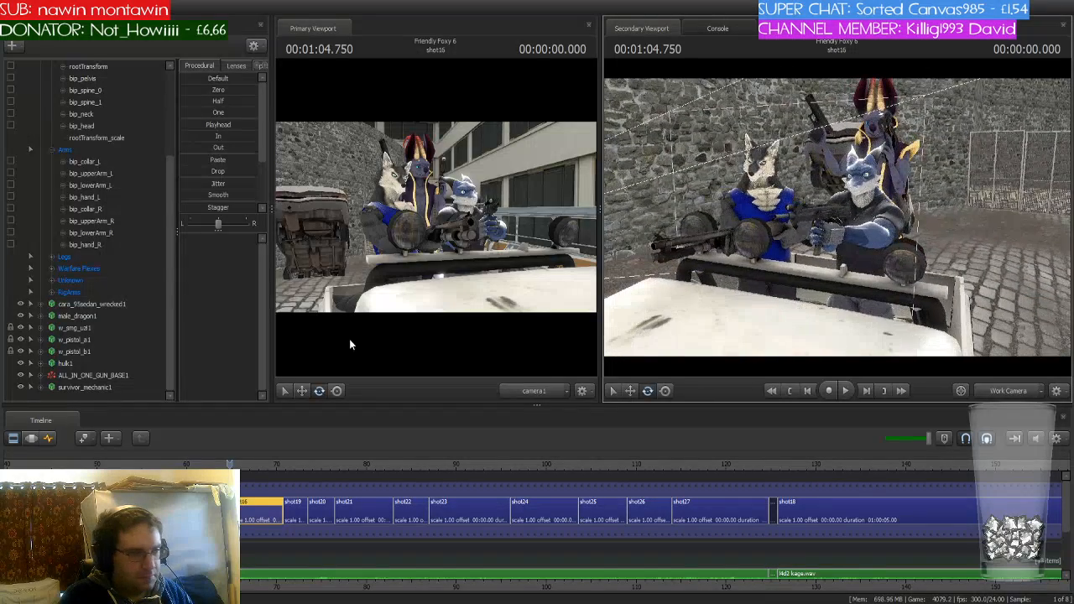
Keyframe all of tgerror1's controls at frame 33 of shot16 in the Graph Editor
{"action": "left_click", "coordinate": [48, 438]}
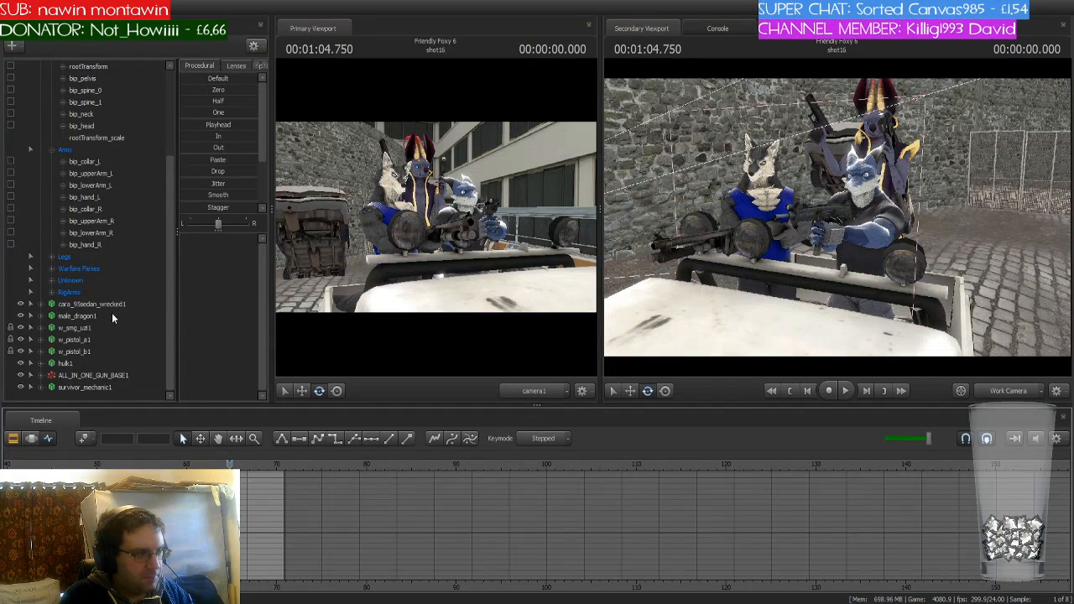
{"action": "scroll", "coordinate": [116, 207], "scroll_direction": "up", "scroll_amount": 5}
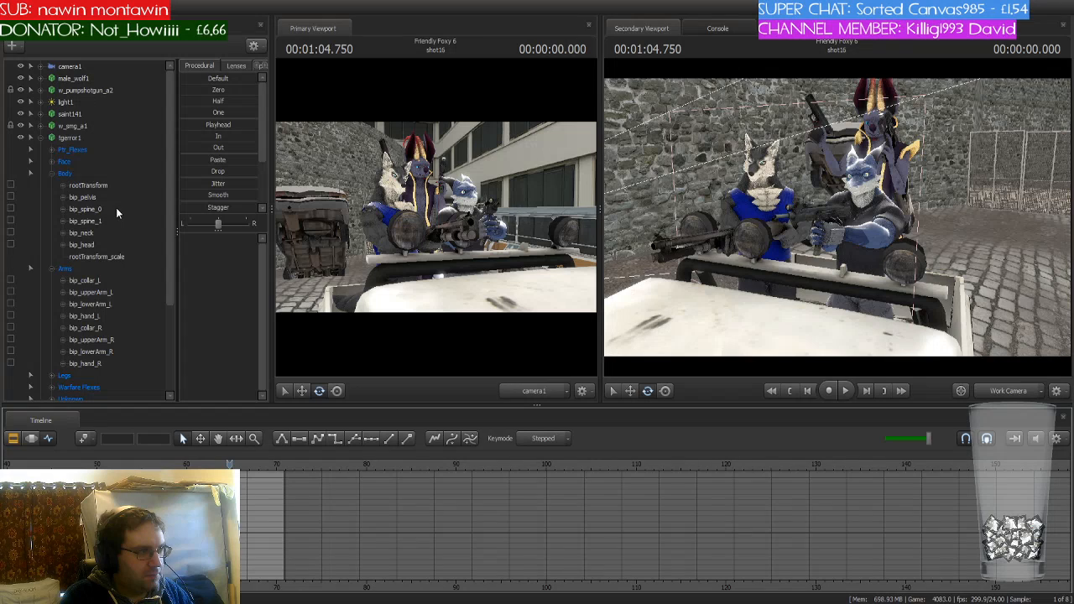
{"action": "left_click", "coordinate": [71, 138]}
{"action": "scroll", "coordinate": [241, 503], "scroll_direction": "up", "scroll_amount": 5}
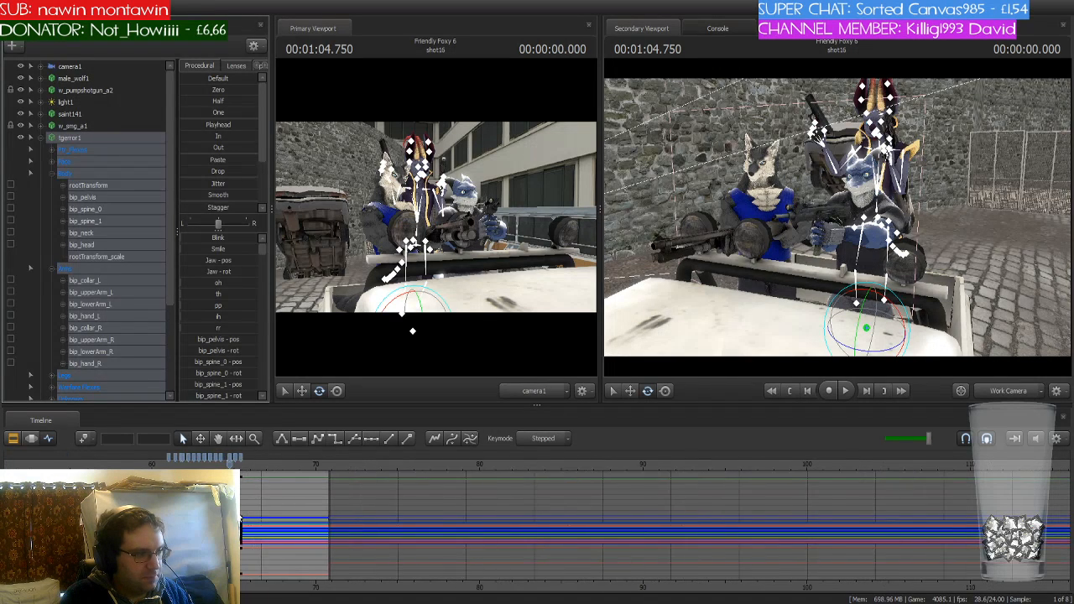
{"action": "left_click_drag", "start_coordinate": [226, 464], "coordinate": [346, 469]}
{"action": "left_click_drag", "start_coordinate": [344, 470], "coordinate": [338, 470]}
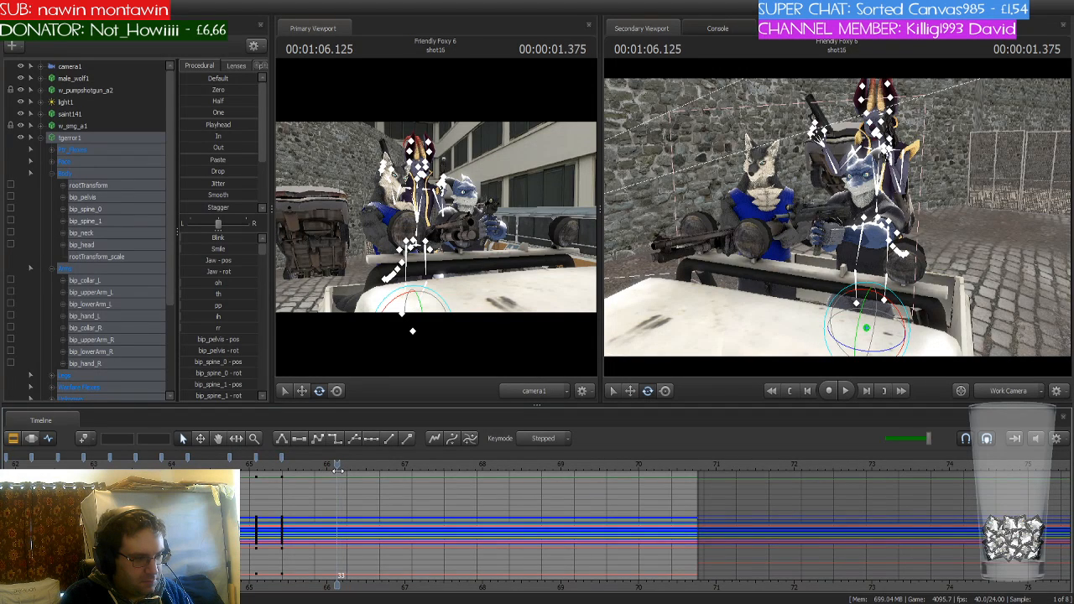
{"action": "left_click", "coordinate": [84, 443]}
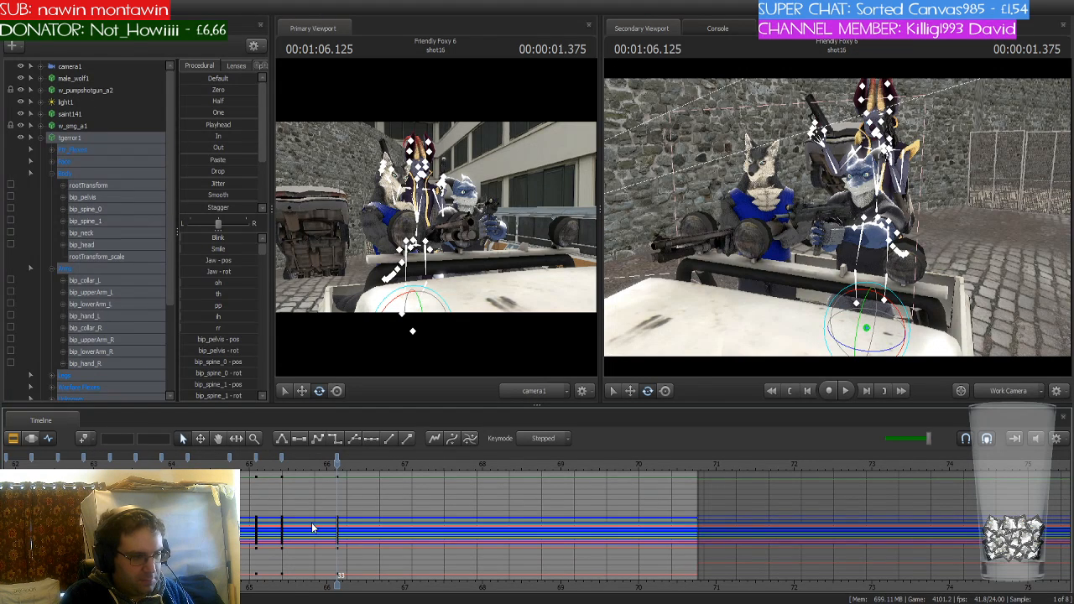
Add a keyframe for all of tgerror1's controls at frame 24 of shot16, between its keys at frames 16 and 33
{"action": "key", "text": "space"}
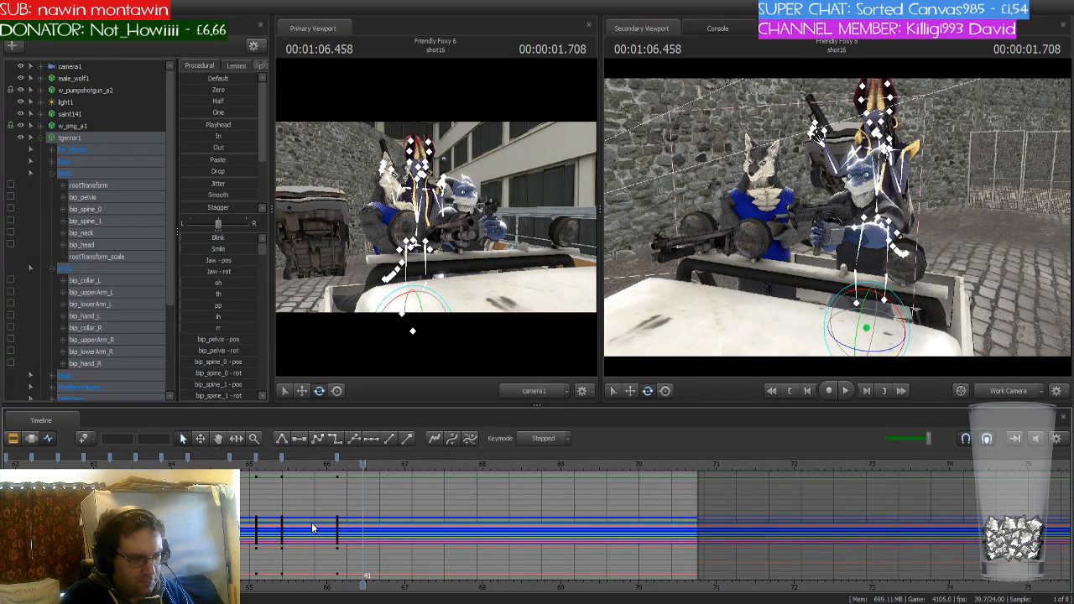
{"action": "left_click_drag", "start_coordinate": [755, 319], "coordinate": [837, 216]}
{"action": "key", "text": "w"}
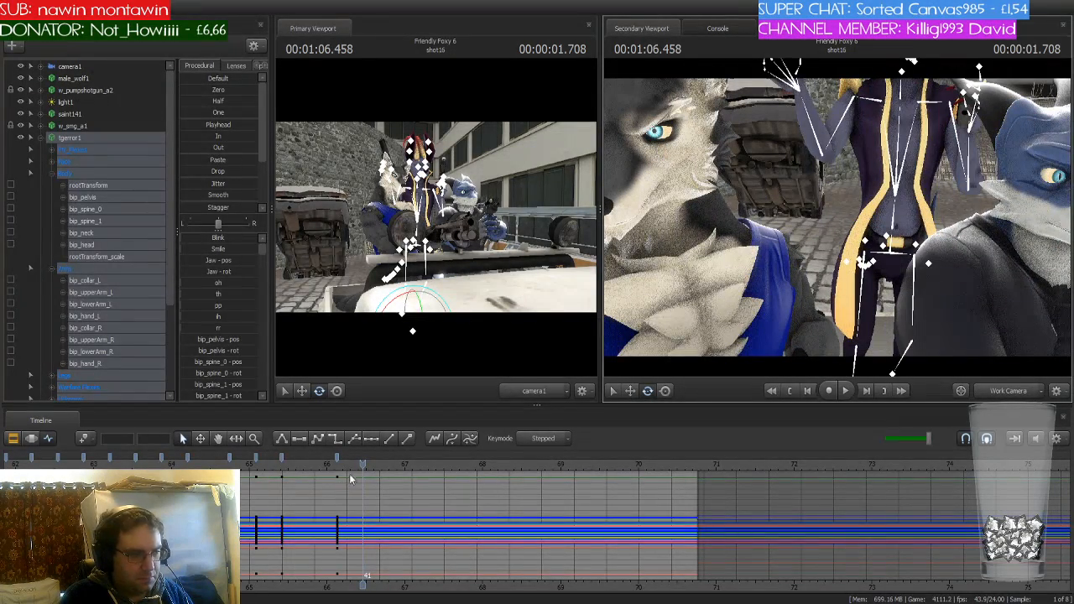
{"action": "mouse_move", "coordinate": [351, 478]}
{"action": "left_mouse_down"}
{"action": "mouse_move", "coordinate": [234, 480]}
{"action": "mouse_move", "coordinate": [335, 485]}
{"action": "left_mouse_up"}
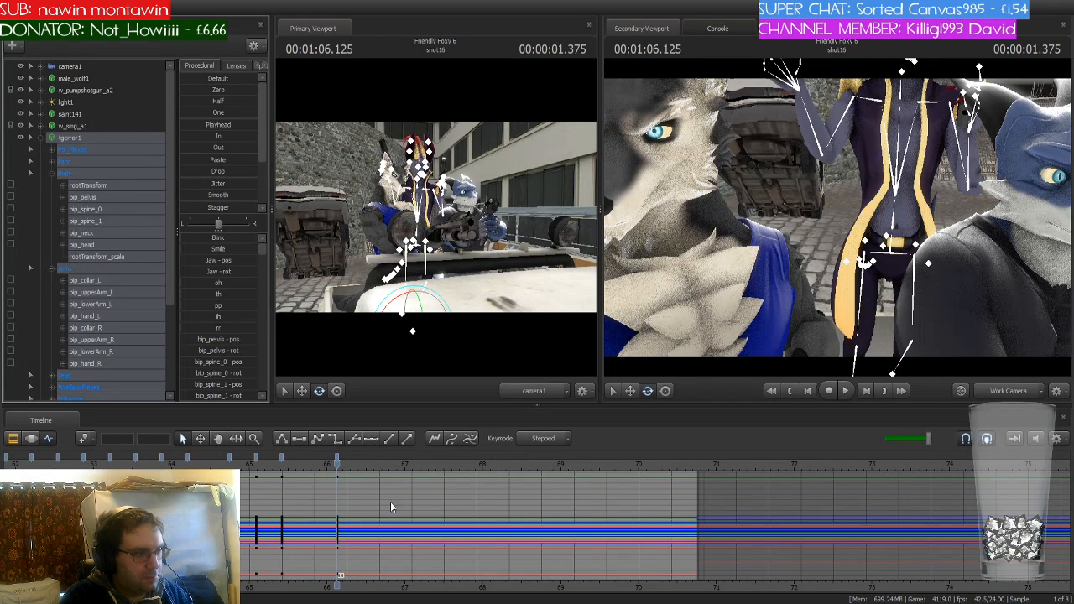
{"action": "left_click_drag", "start_coordinate": [340, 463], "coordinate": [282, 475]}
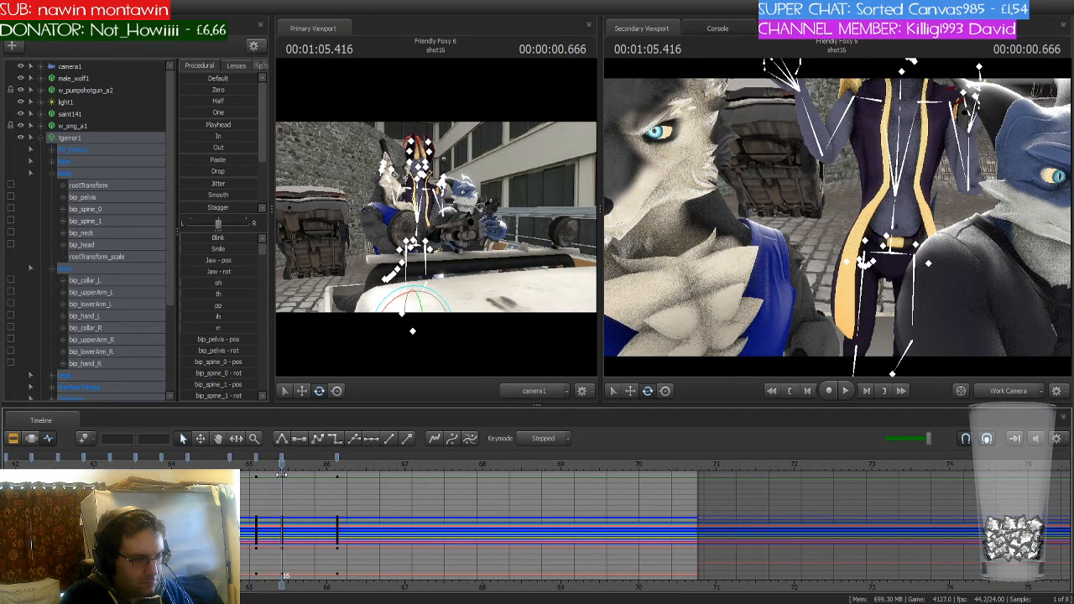
{"action": "left_click_drag", "start_coordinate": [282, 475], "coordinate": [308, 475]}
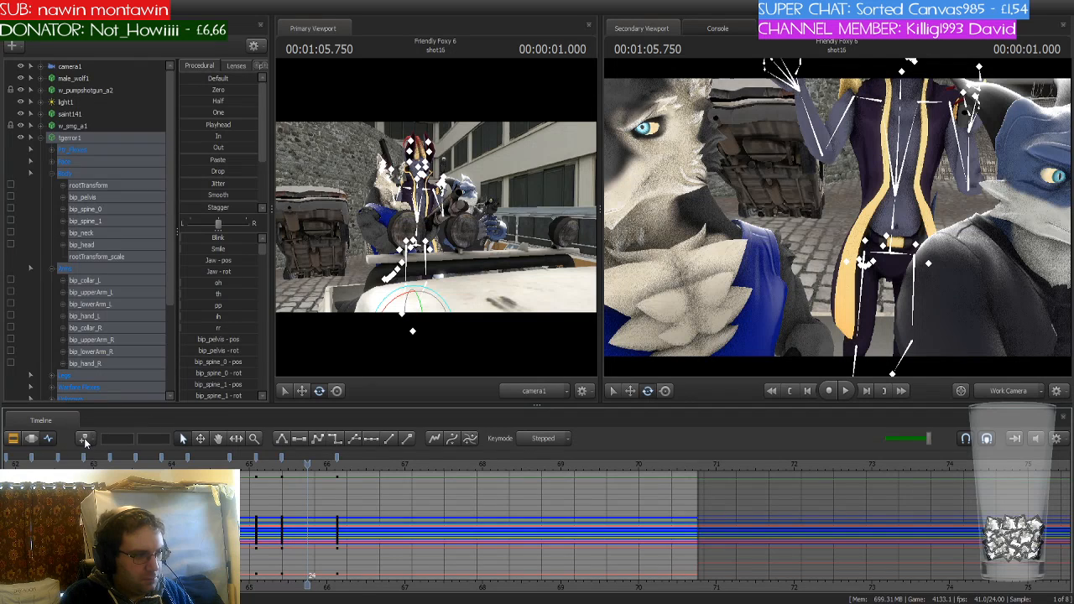
{"action": "scroll", "coordinate": [335, 483], "scroll_direction": "up", "scroll_amount": 3}
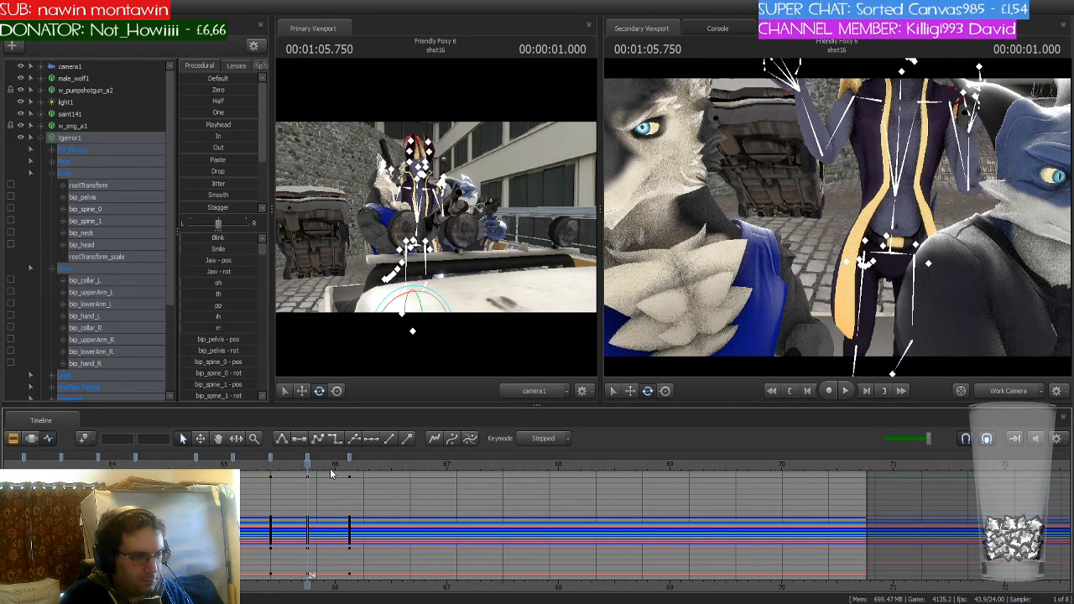
Step frame by frame from 24 to 32 and from 16 to 24 to examine the motion around tgerror1's new key
{"action": "key", "text": "Right"}
{"action": "key", "text": "Right"}
{"action": "key", "text": "Right"}
{"action": "key", "text": "Right"}
{"action": "key", "text": "Right"}
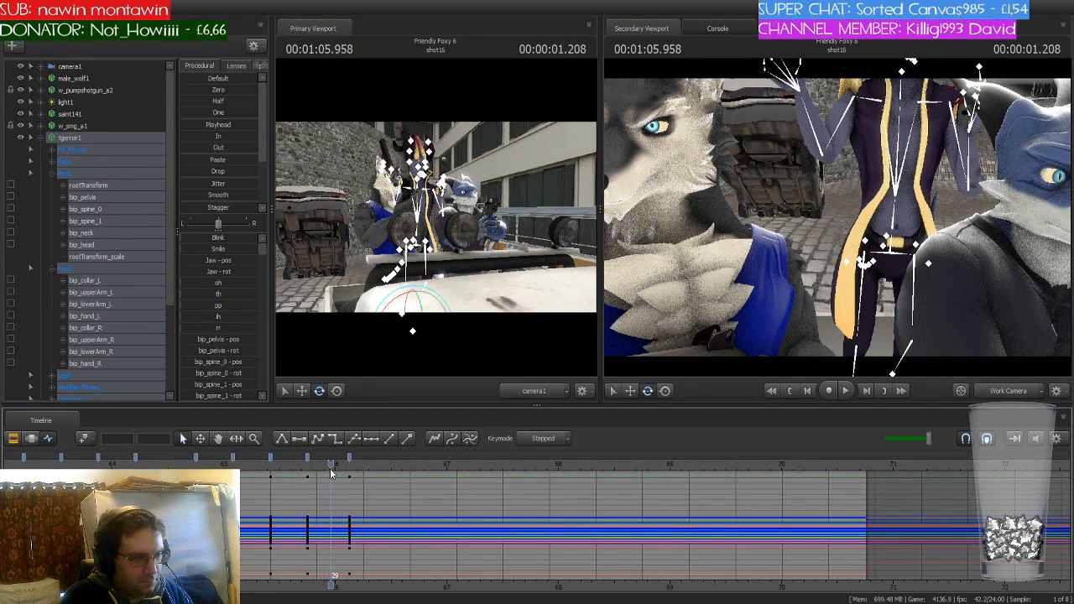
{"action": "key", "text": "Right"}
{"action": "key", "text": "Right"}
{"action": "key", "text": "Right"}
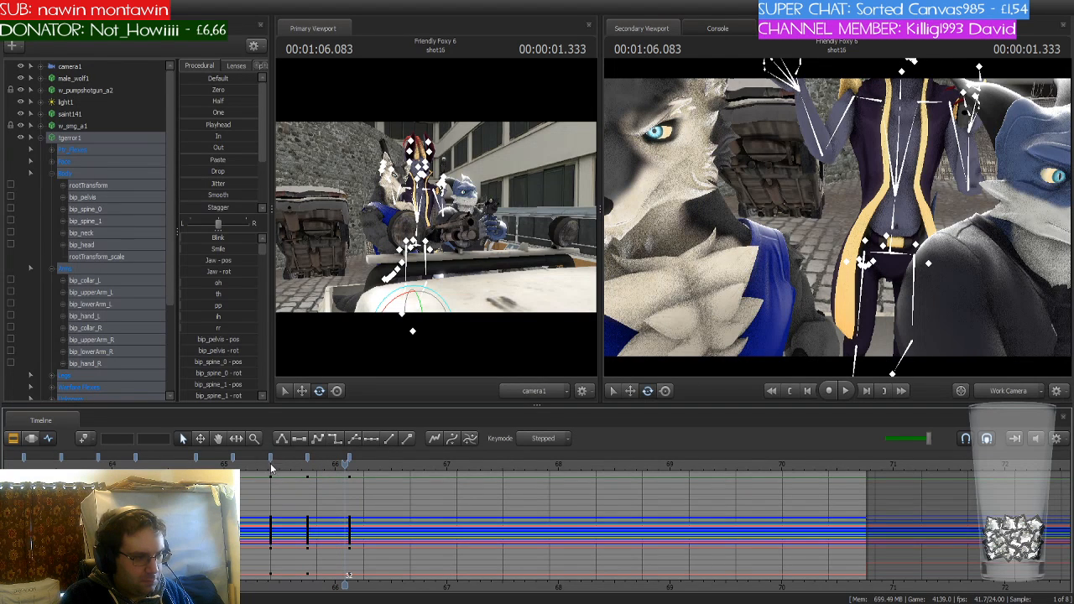
{"action": "left_click", "coordinate": [266, 466]}
{"action": "key", "text": "Right"}
{"action": "key", "text": "Right"}
{"action": "key", "text": "Right"}
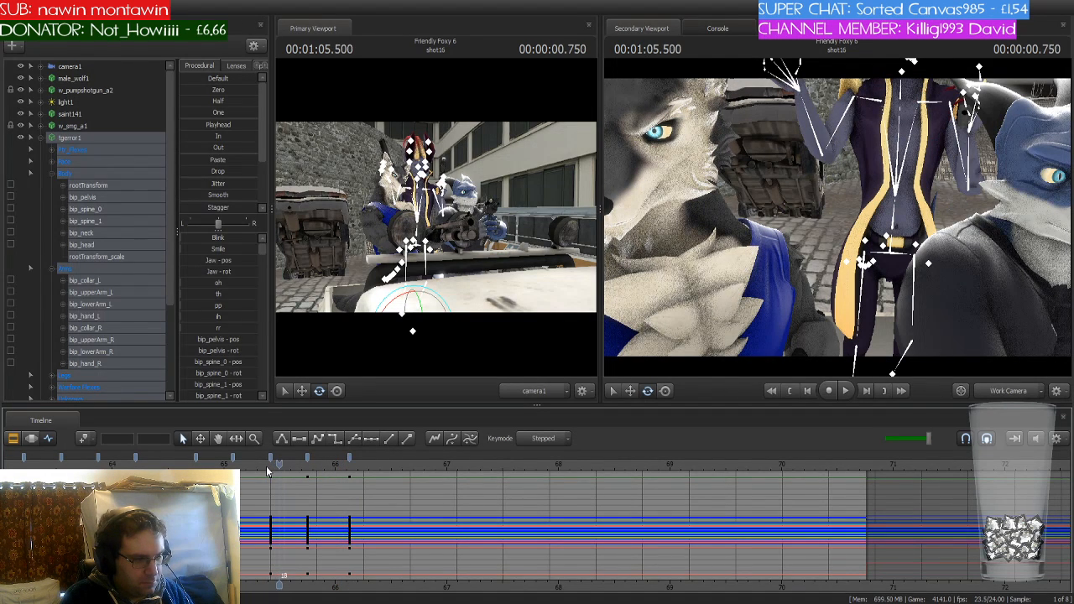
{"action": "key", "text": "Right"}
{"action": "key", "text": "Right"}
{"action": "key", "text": "Right"}
{"action": "key", "text": "Right"}
{"action": "key", "text": "Right"}
{"action": "key", "text": "Right"}
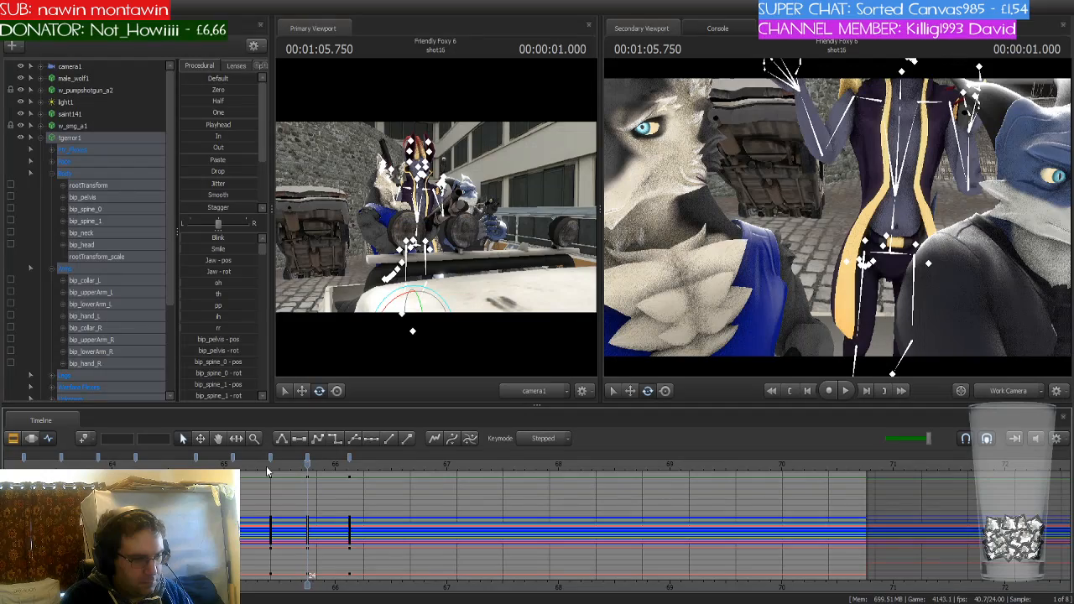
Rotate tgerror1's right upper arm, neck and head into a new pose at frame 24
{"action": "left_click_drag", "start_coordinate": [778, 258], "coordinate": [794, 218]}
{"action": "key", "text": "w"}
{"action": "left_click", "coordinate": [818, 236]}
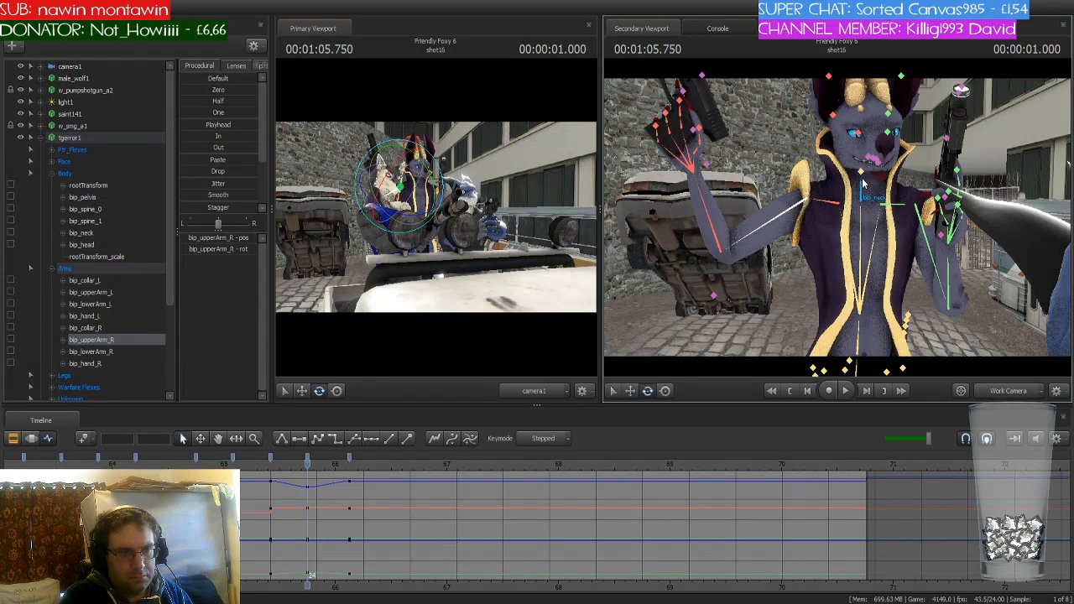
{"action": "left_click", "coordinate": [863, 183]}
{"action": "left_click_drag", "start_coordinate": [873, 200], "coordinate": [874, 227]}
{"action": "left_click", "coordinate": [863, 176], "text": "ctrl"}
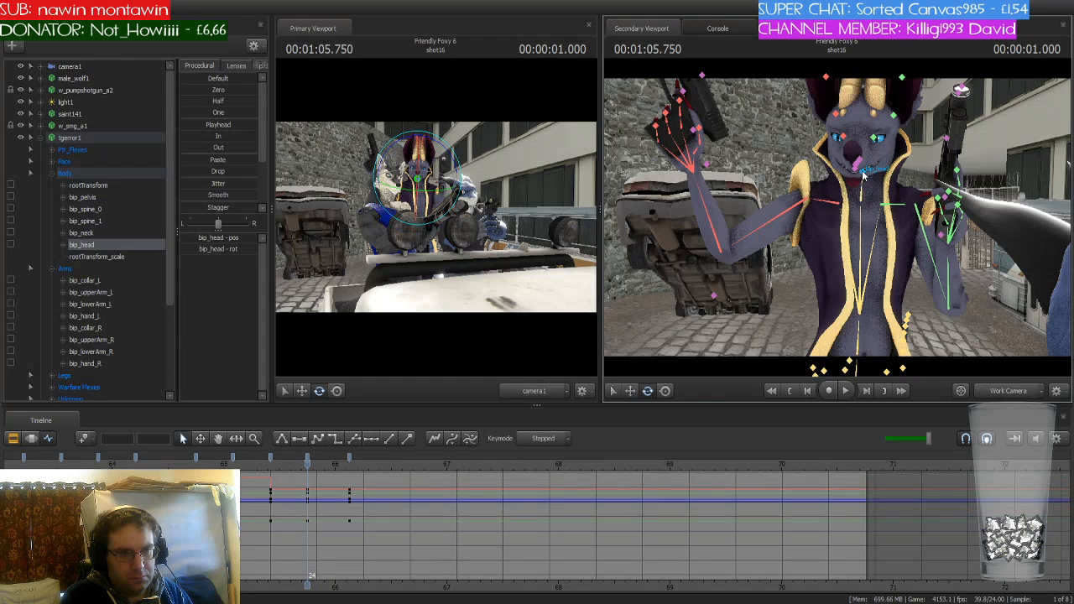
{"action": "left_click_drag", "start_coordinate": [874, 172], "coordinate": [866, 177]}
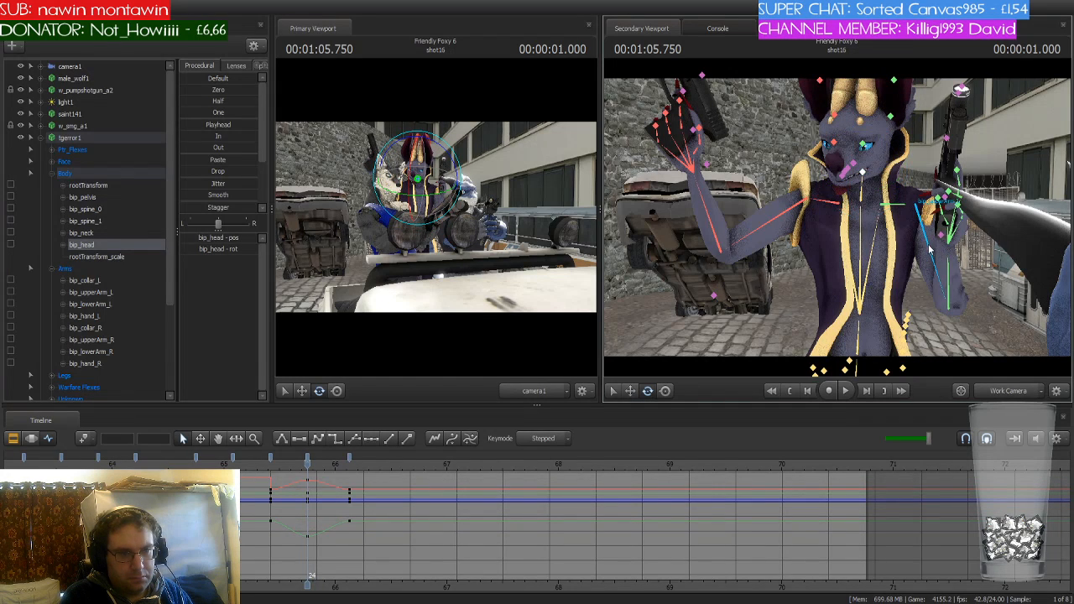
Rotate tgerror1's left upper arm outward and adjust bip_collar_R at frame 24
{"action": "left_click", "coordinate": [929, 248]}
{"action": "left_click_drag", "start_coordinate": [932, 225], "coordinate": [944, 234]}
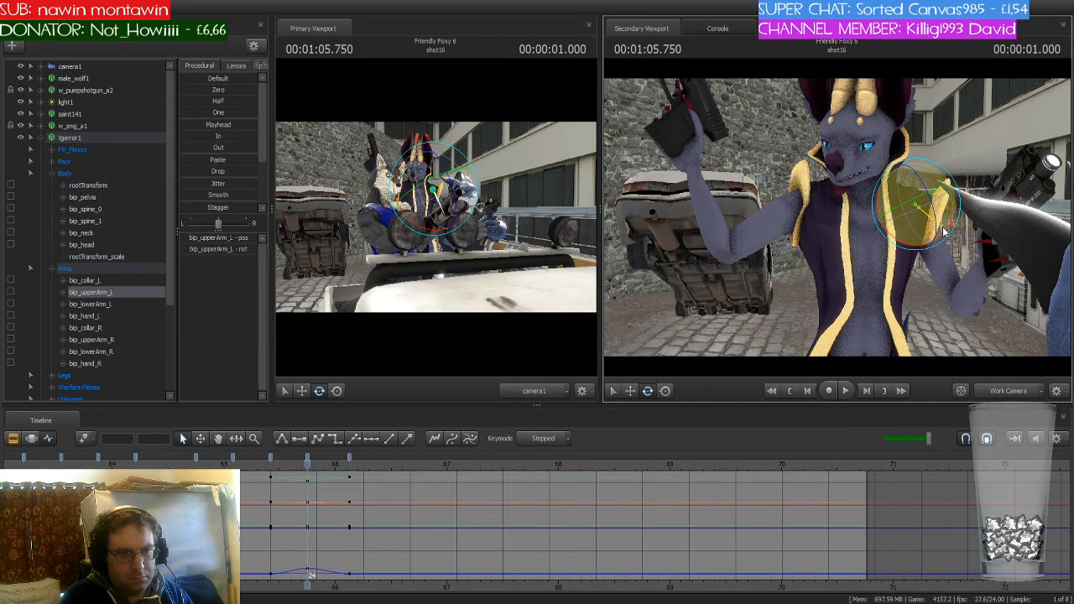
{"action": "key", "text": "s"}
{"action": "left_click_drag", "start_coordinate": [786, 280], "coordinate": [759, 220]}
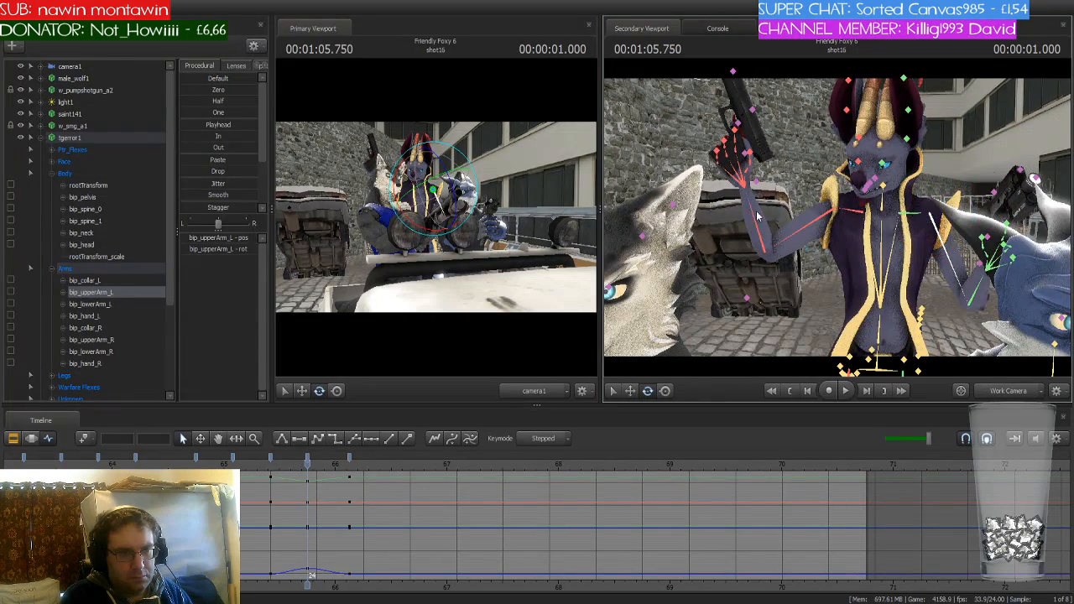
{"action": "left_click", "coordinate": [854, 221]}
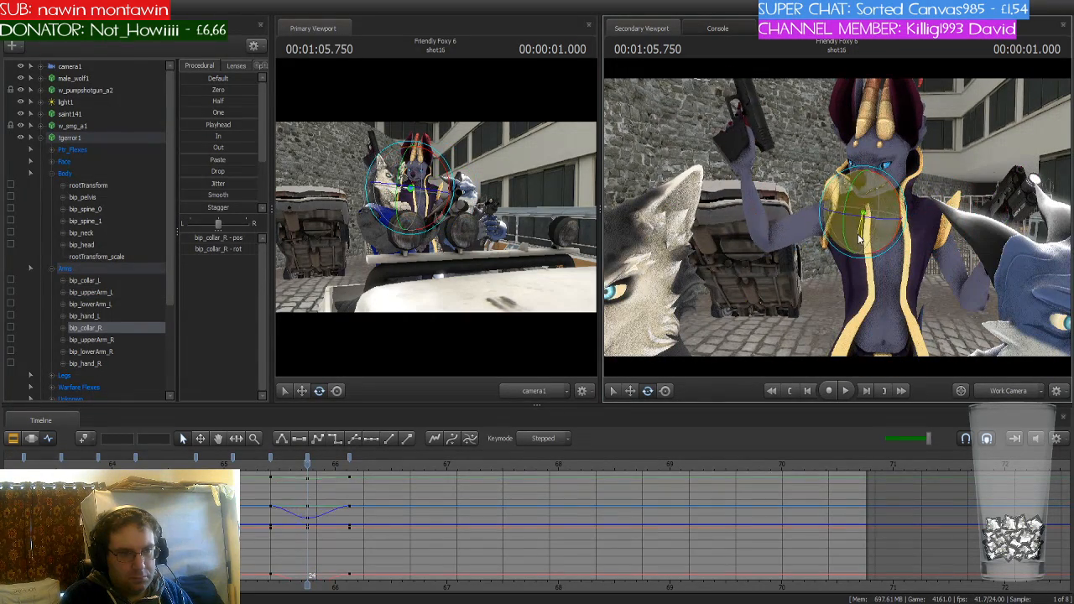
Turn tgerror1's neck and bip_spine_0 at frame 24 so the head and torso face sideways
{"action": "left_click", "coordinate": [885, 199]}
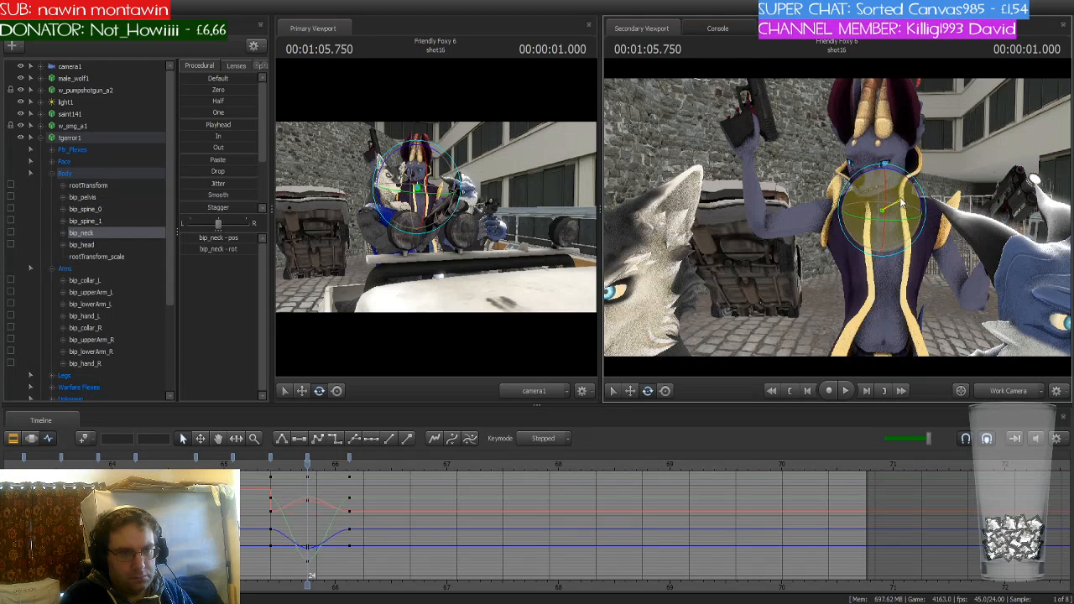
{"action": "left_click_drag", "start_coordinate": [902, 204], "coordinate": [891, 235]}
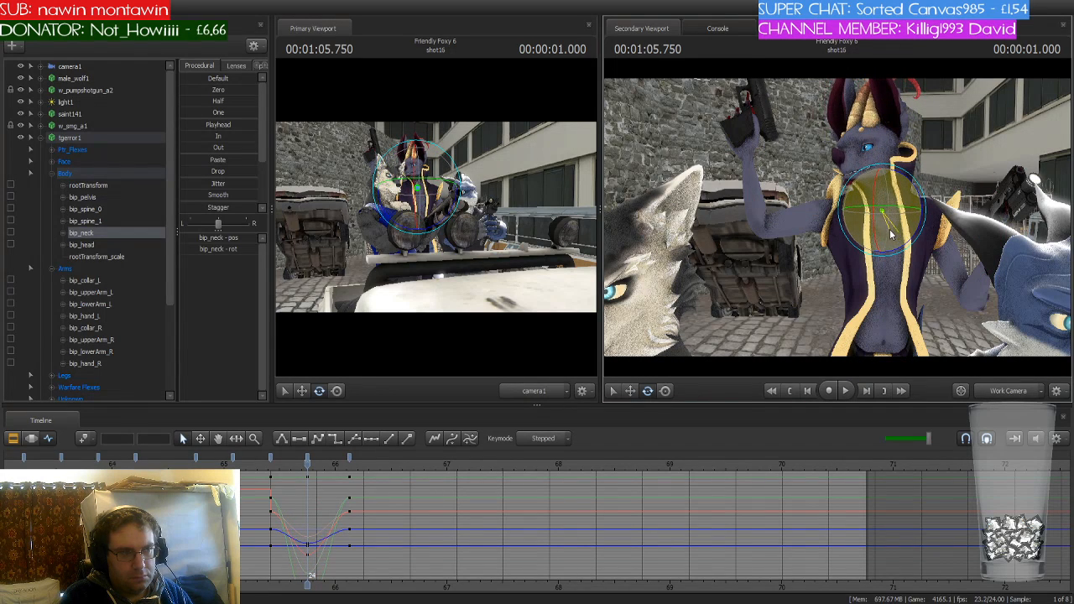
{"action": "left_click", "coordinate": [891, 335]}
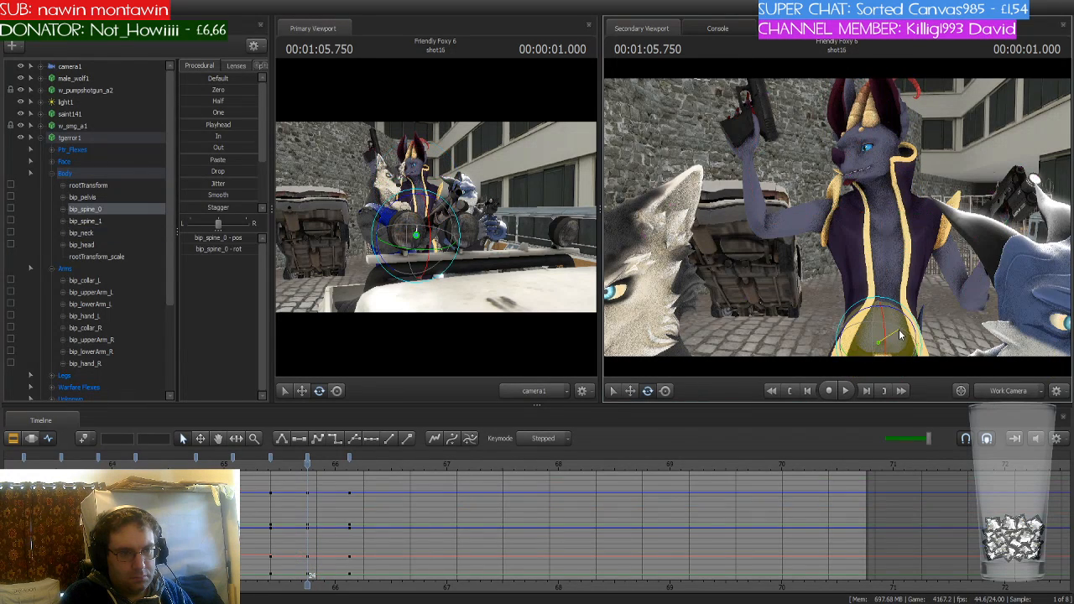
{"action": "left_click_drag", "start_coordinate": [899, 336], "coordinate": [880, 309]}
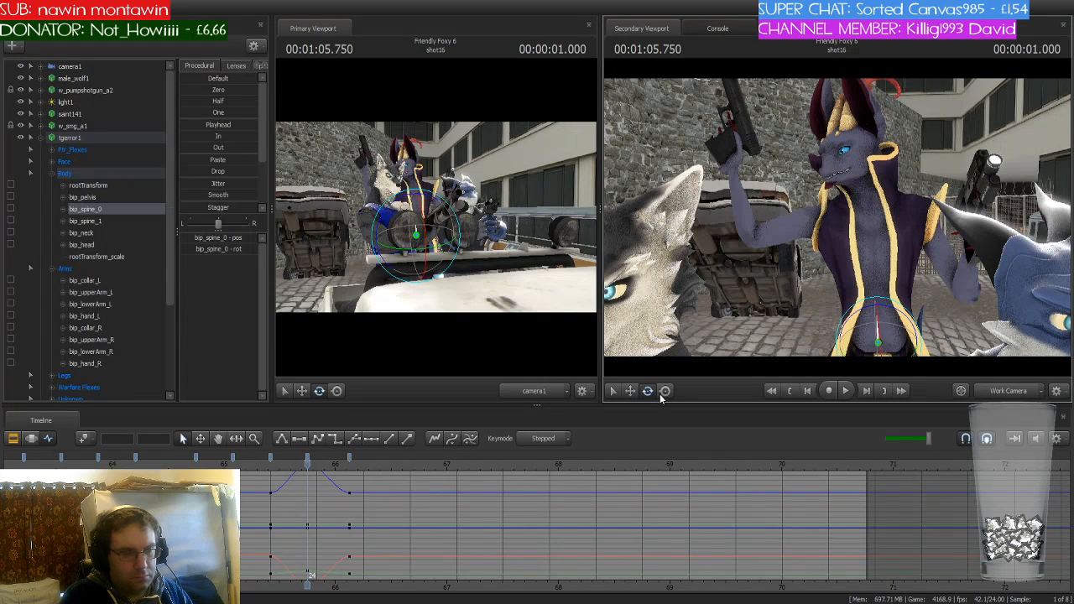
Apply stepped tangents to all of tgerror1's keyframes at frames 16 and 24, and check the pose change up to frame 33
{"action": "left_click", "coordinate": [99, 139]}
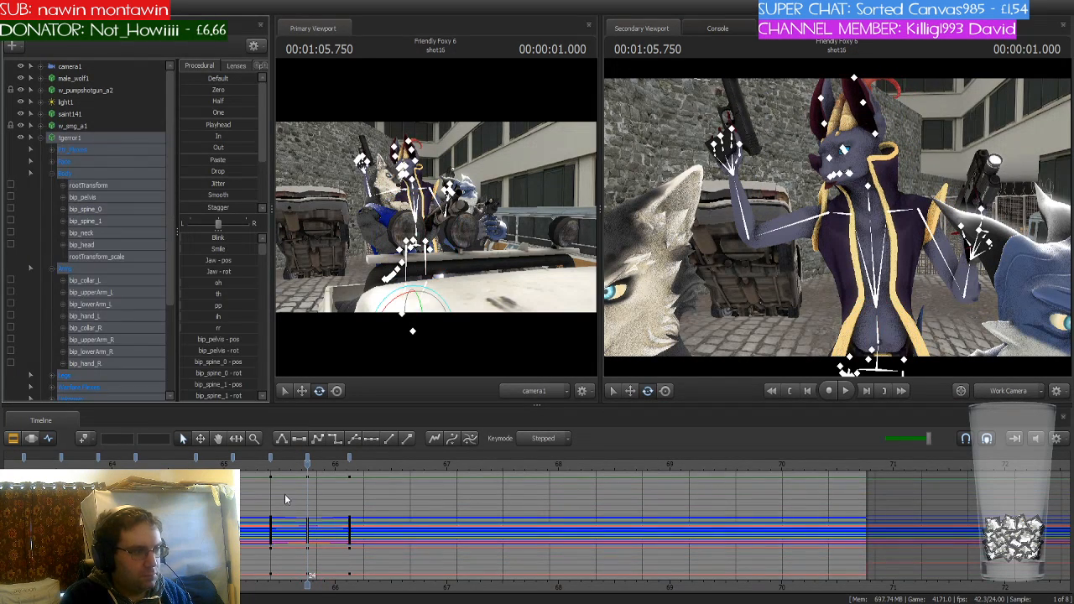
{"action": "left_click", "coordinate": [271, 458]}
{"action": "left_click", "coordinate": [334, 443]}
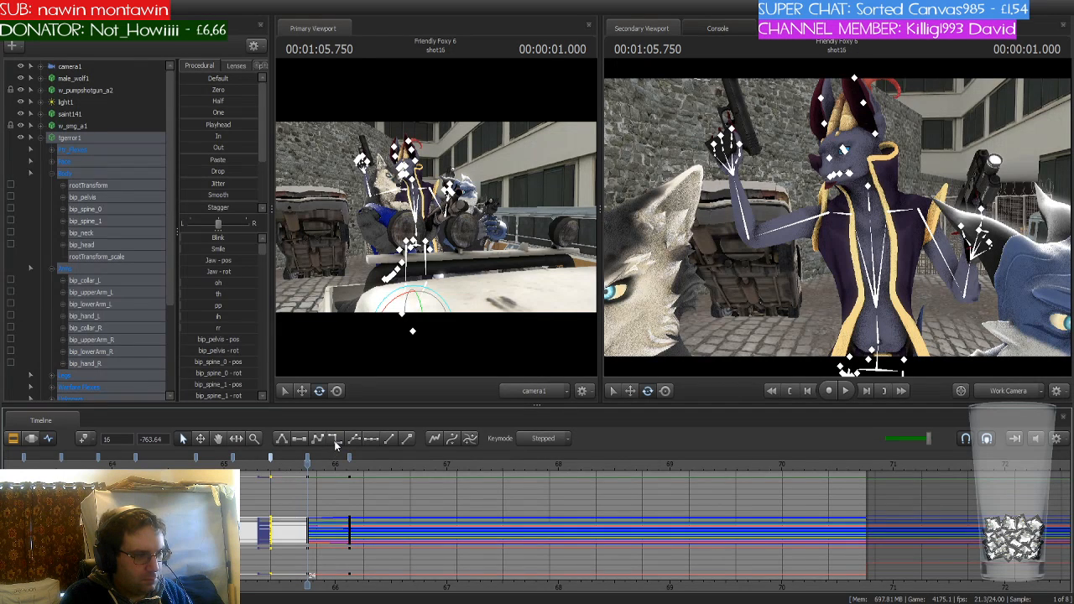
{"action": "left_click", "coordinate": [308, 459]}
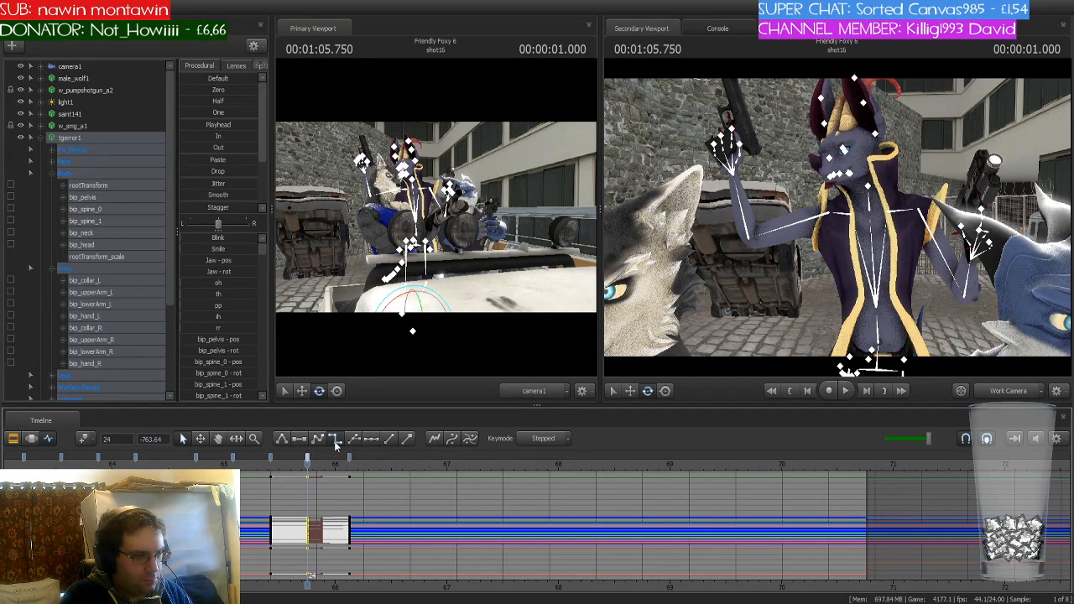
{"action": "left_click_drag", "start_coordinate": [308, 463], "coordinate": [349, 464]}
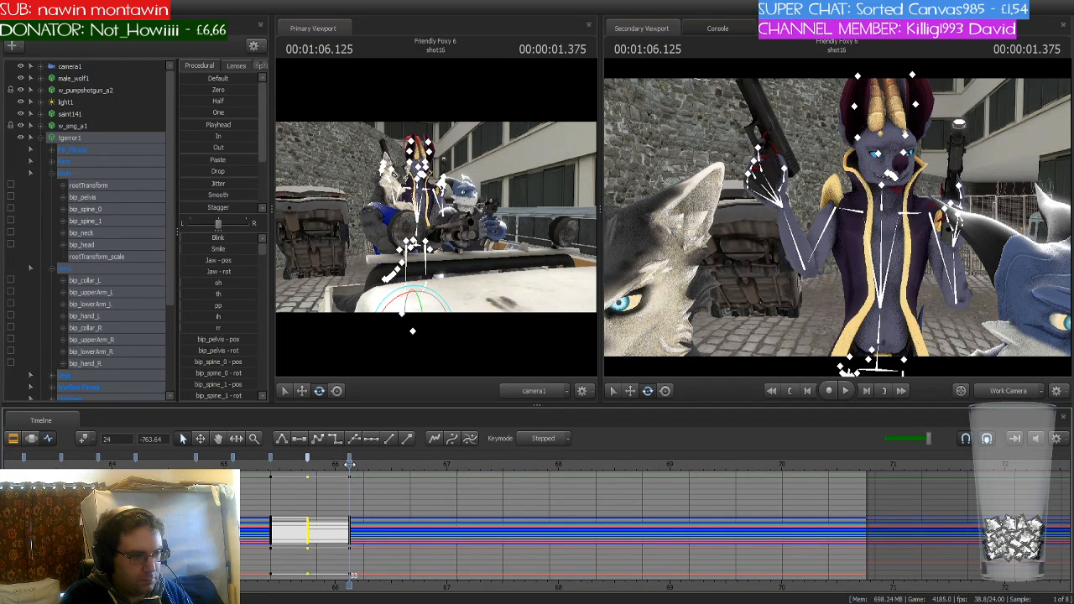
{"action": "left_click_drag", "start_coordinate": [349, 463], "coordinate": [309, 470]}
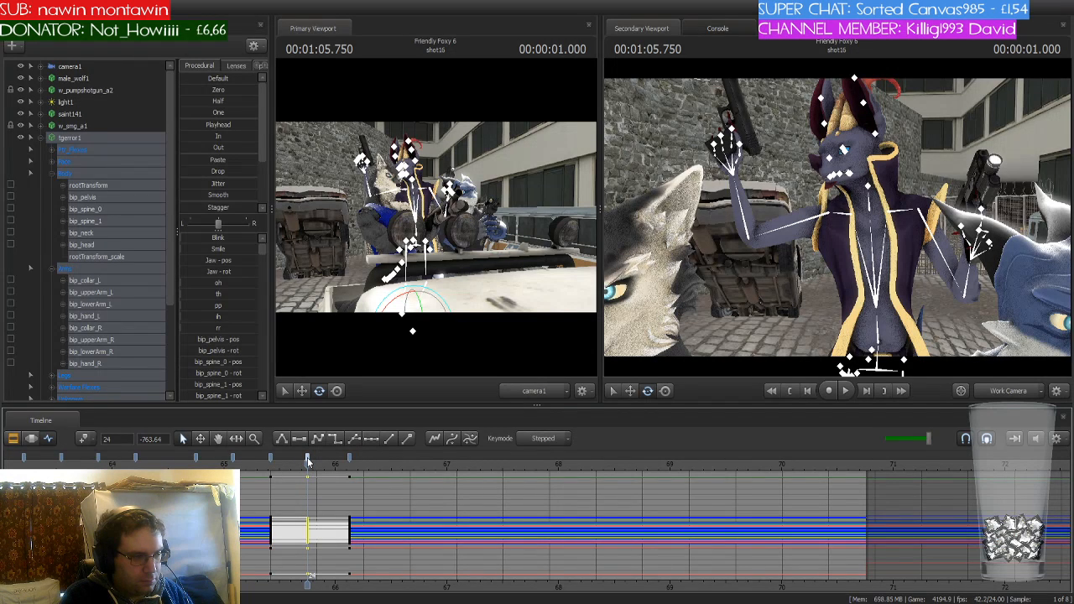
{"action": "left_click", "coordinate": [350, 459]}
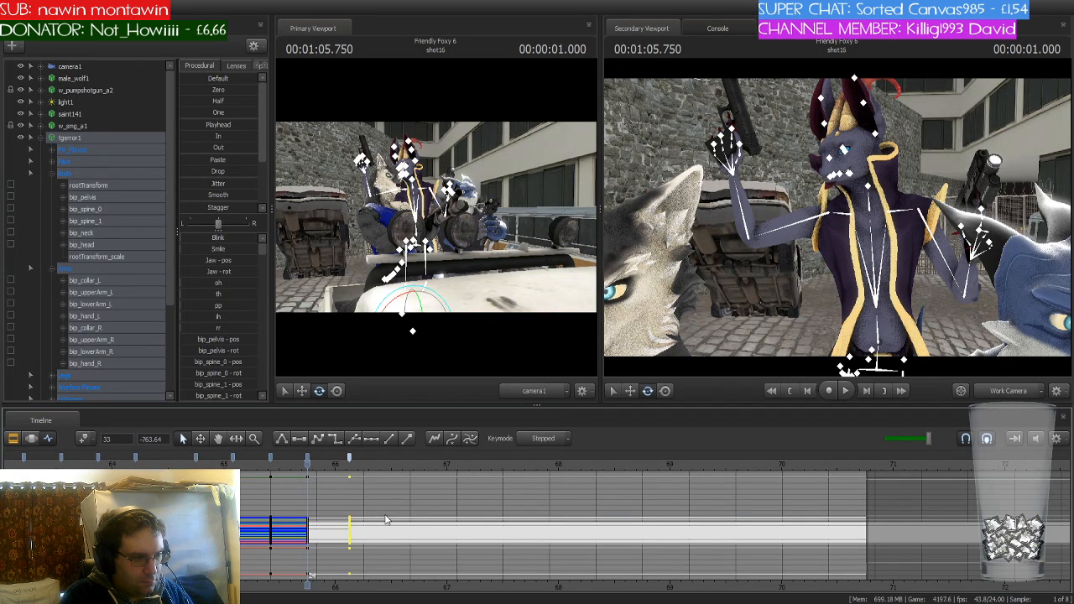
{"action": "left_click", "coordinate": [386, 521]}
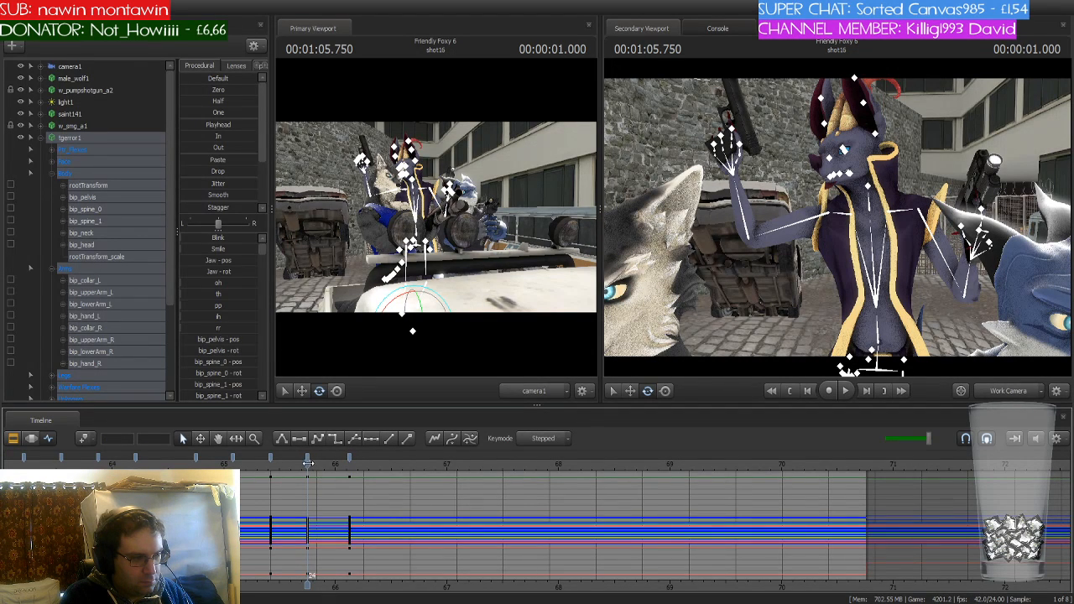
Overwrite tgerror1's keys at frame 33 with the sideways-facing pose copied from frame 24
{"action": "left_click_drag", "start_coordinate": [308, 463], "coordinate": [349, 464]}
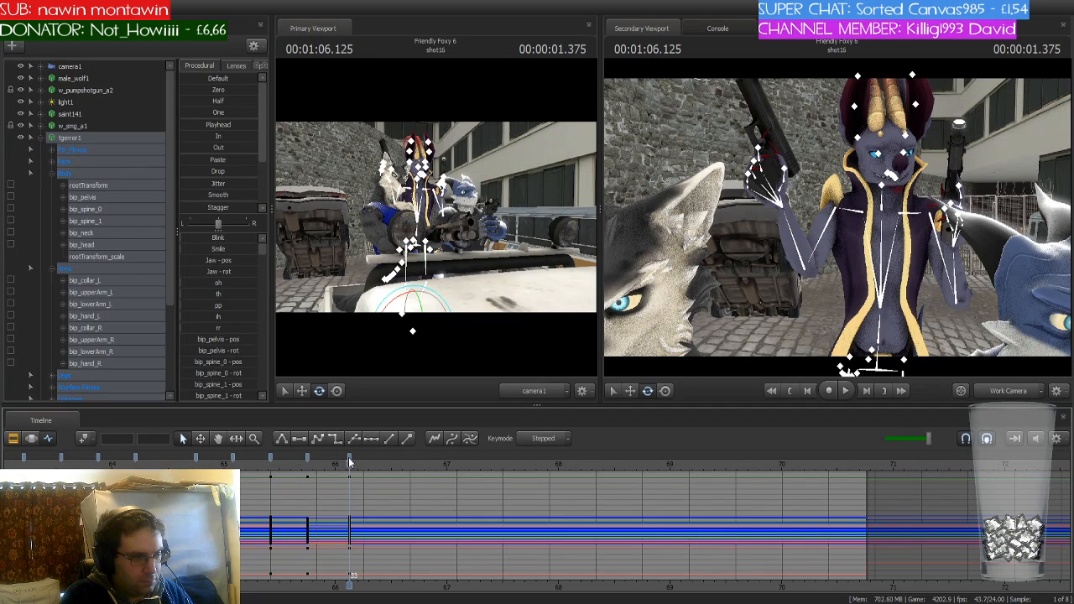
{"action": "left_click", "coordinate": [350, 459]}
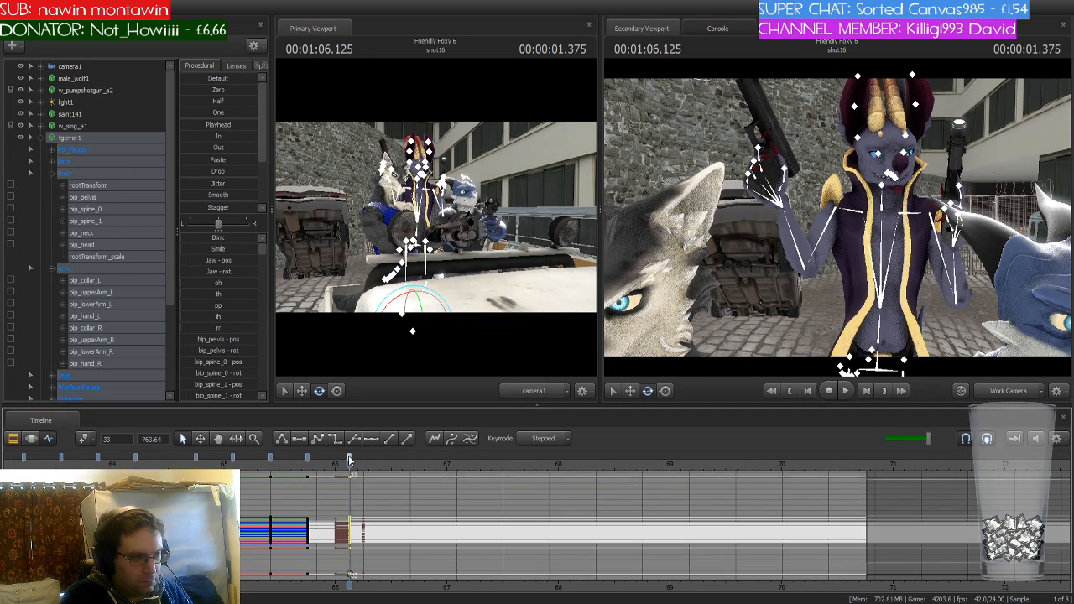
{"action": "left_click", "coordinate": [383, 513]}
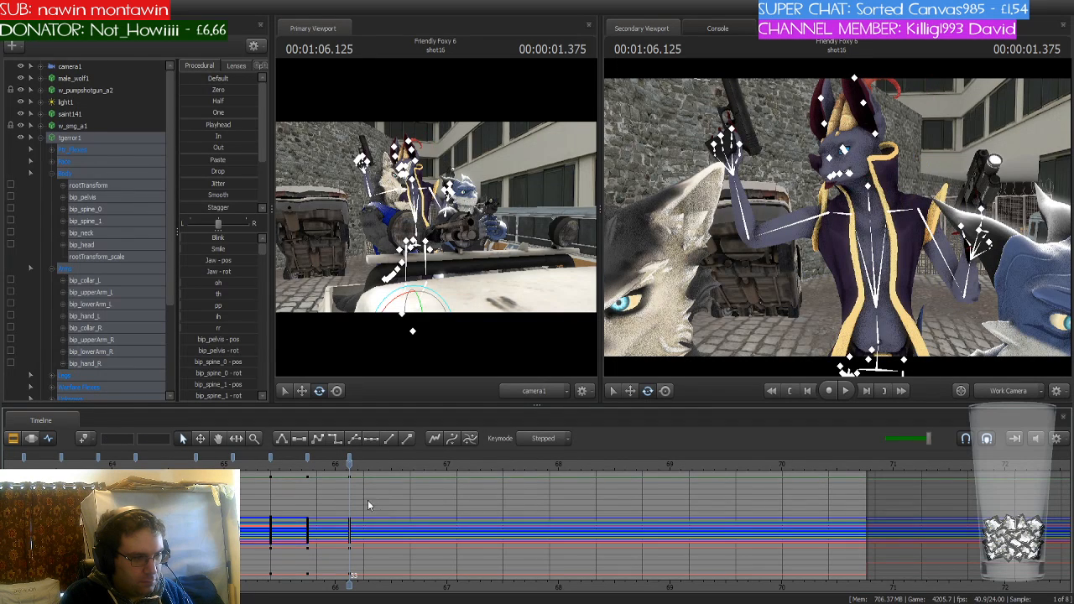
Copy tgerror1's front-facing keys from frame 16 and paste them over the pose at frame 24
{"action": "left_click", "coordinate": [269, 459]}
{"action": "left_click", "coordinate": [269, 460]}
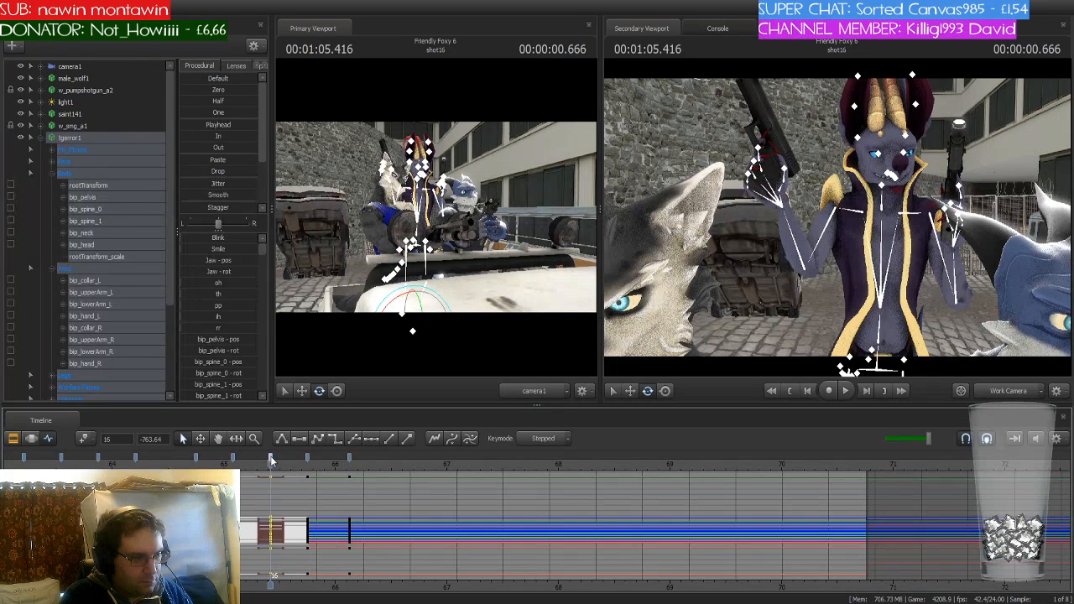
{"action": "left_click_drag", "start_coordinate": [273, 468], "coordinate": [309, 468]}
{"action": "left_click", "coordinate": [309, 464]}
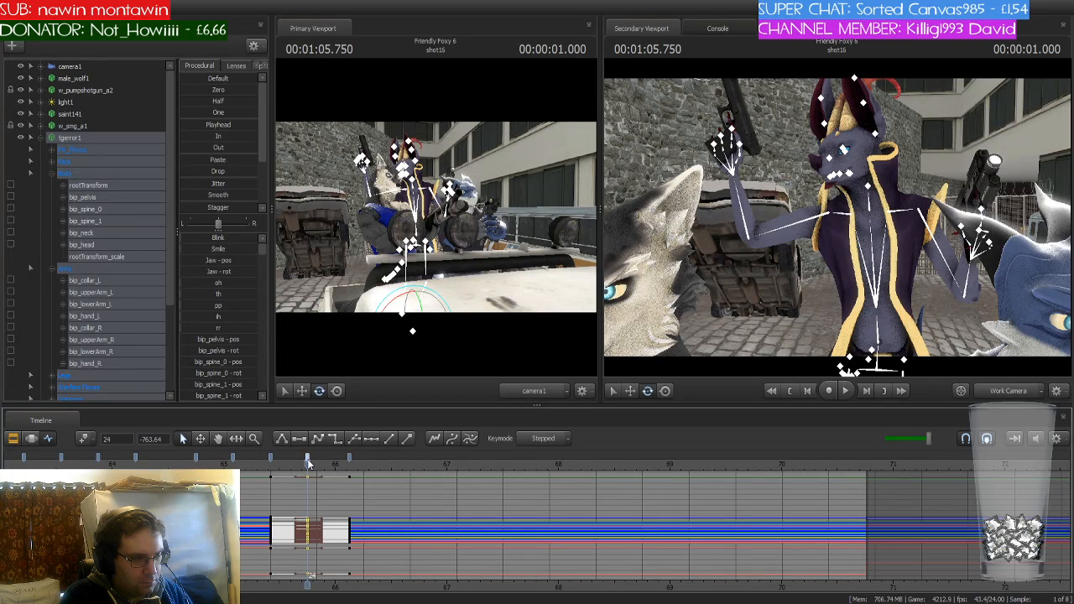
{"action": "left_click", "coordinate": [345, 523]}
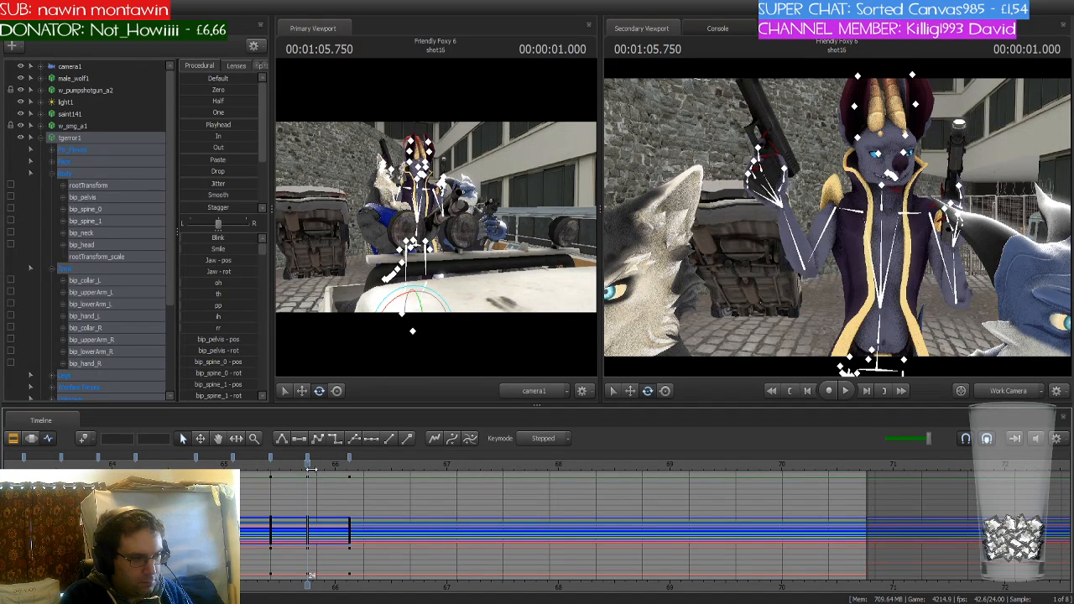
Add a keyframe for tgerror1 at frame 41 and bring the arms down in front of the chest, bending the right lower arm inward
{"action": "left_click_drag", "start_coordinate": [309, 464], "coordinate": [386, 474]}
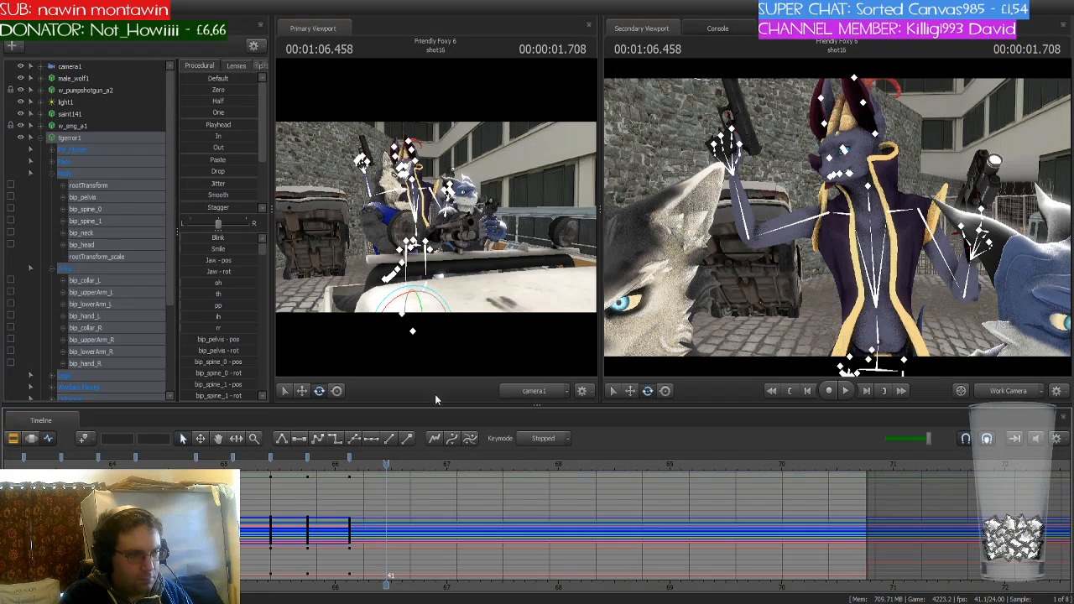
{"action": "left_click", "coordinate": [85, 439]}
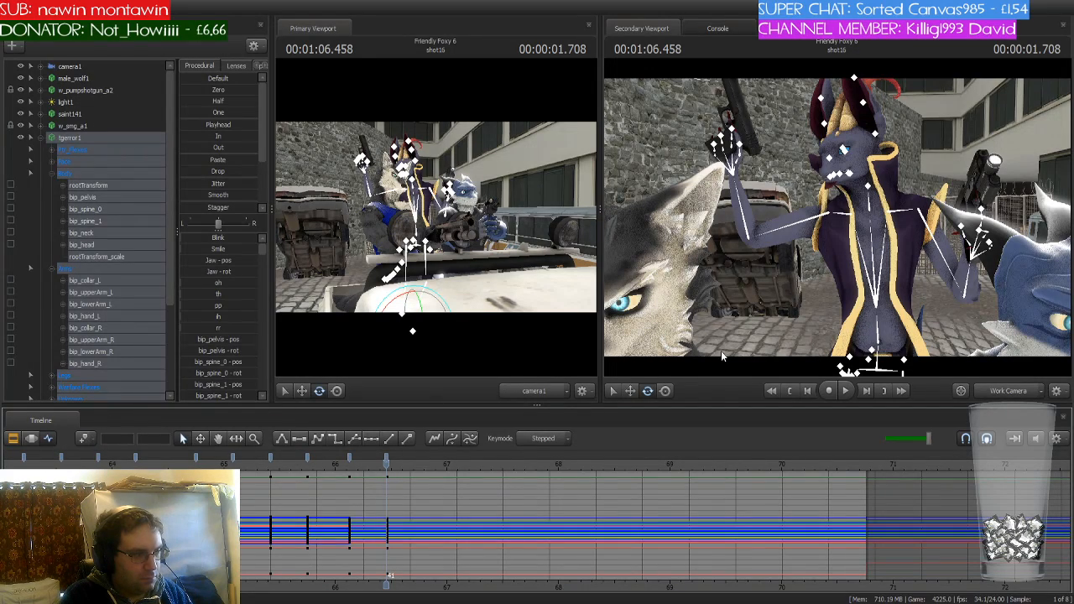
{"action": "left_click_drag", "start_coordinate": [771, 265], "coordinate": [809, 257]}
{"action": "key", "text": "s"}
{"action": "left_click", "coordinate": [823, 268], "text": "ctrl"}
{"action": "left_click", "coordinate": [771, 193], "text": "ctrl"}
{"action": "left_click_drag", "start_coordinate": [780, 200], "coordinate": [758, 233]}
{"action": "left_click", "coordinate": [743, 174], "text": "ctrl"}
{"action": "left_click", "coordinate": [769, 196], "text": "ctrl"}
{"action": "left_click", "coordinate": [774, 202], "text": "ctrl"}
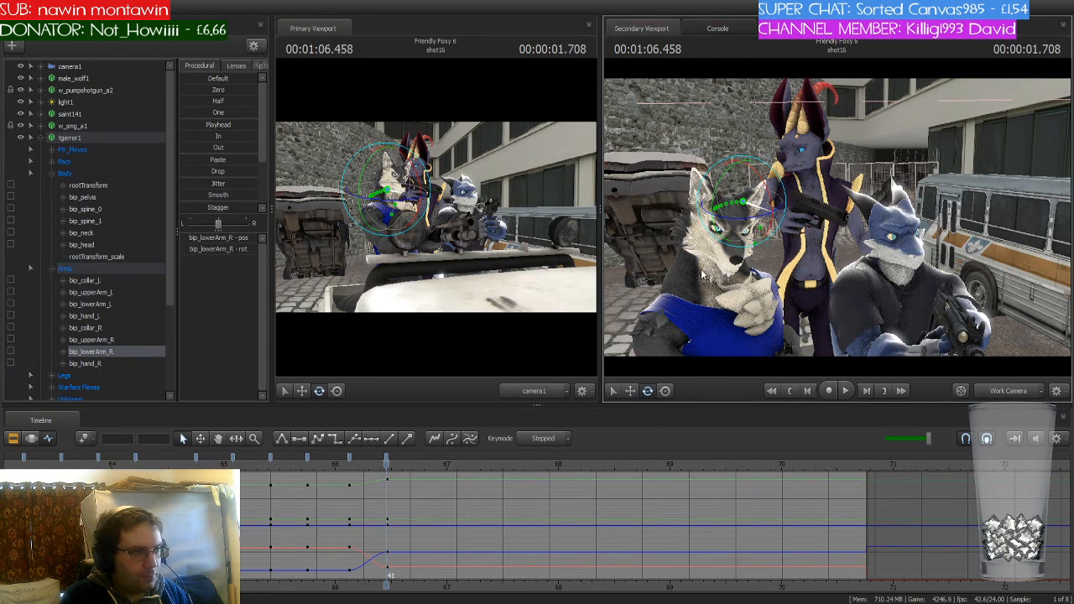
Apply stepped tangents to all of tgerror1's keys at frame 33
{"action": "left_click", "coordinate": [92, 138]}
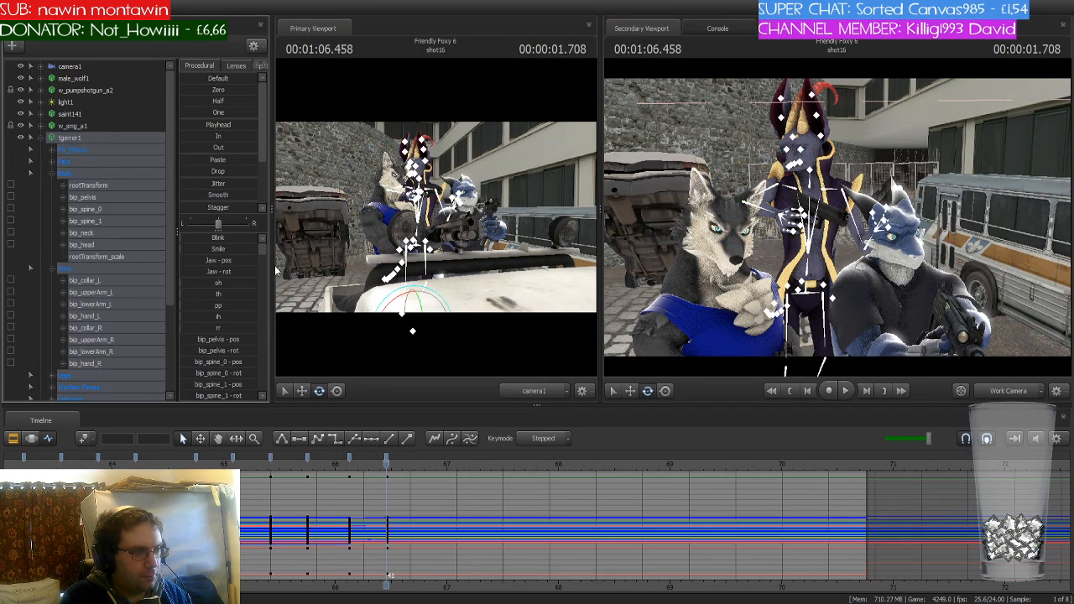
{"action": "left_click", "coordinate": [349, 455]}
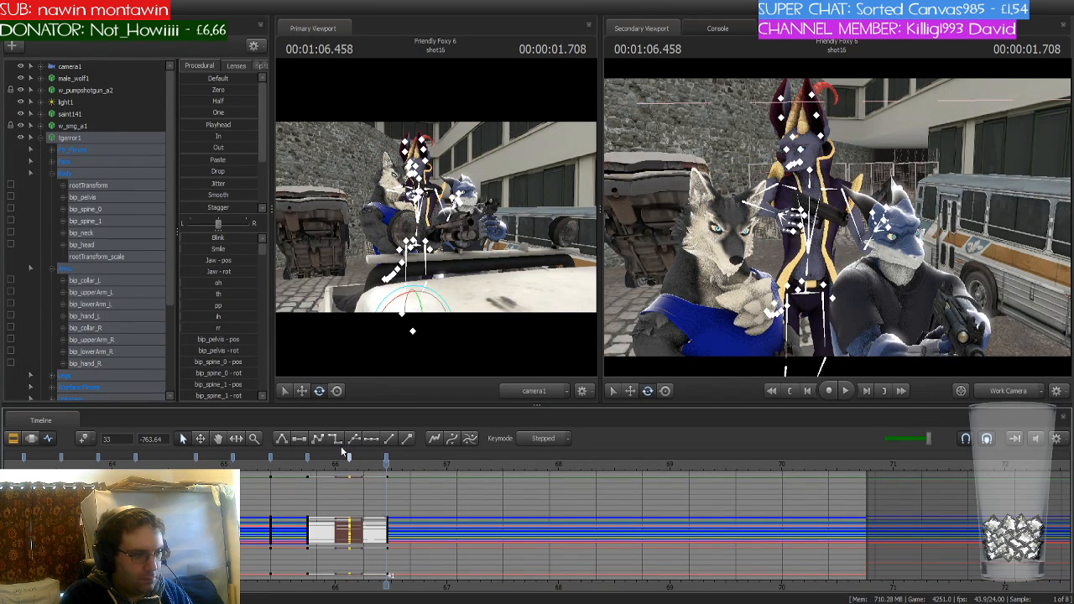
{"action": "left_click", "coordinate": [336, 441]}
{"action": "mouse_move", "coordinate": [381, 465]}
{"action": "left_mouse_down"}
{"action": "mouse_move", "coordinate": [195, 466]}
{"action": "mouse_move", "coordinate": [417, 467]}
{"action": "mouse_move", "coordinate": [387, 468]}
{"action": "left_mouse_up"}
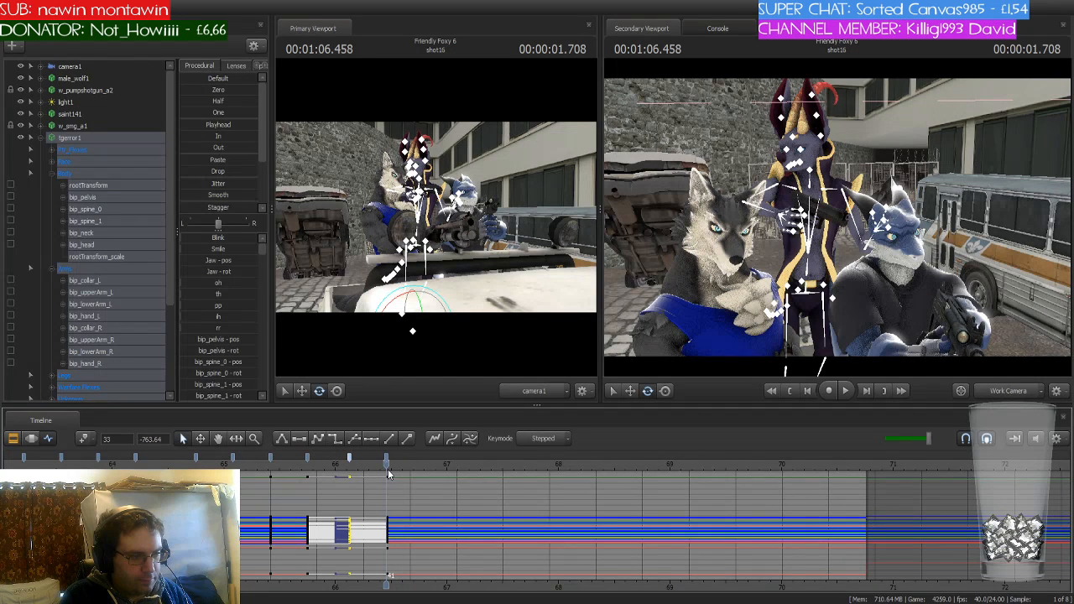
Copy tgerror1's keys from frame 24 and paste them at frame 49
{"action": "key", "text": "Right"}
{"action": "key", "text": "Right"}
{"action": "key", "text": "Right"}
{"action": "key", "text": "Right"}
{"action": "key", "text": "Right"}
{"action": "key", "text": "Right"}
{"action": "key", "text": "Right"}
{"action": "key", "text": "Right"}
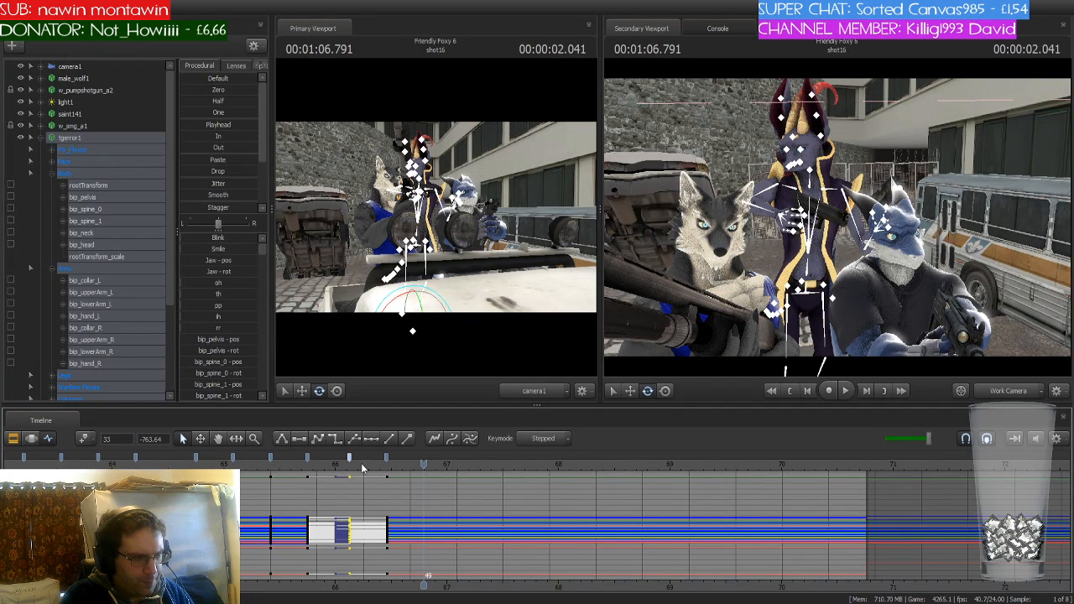
{"action": "left_click", "coordinate": [307, 459]}
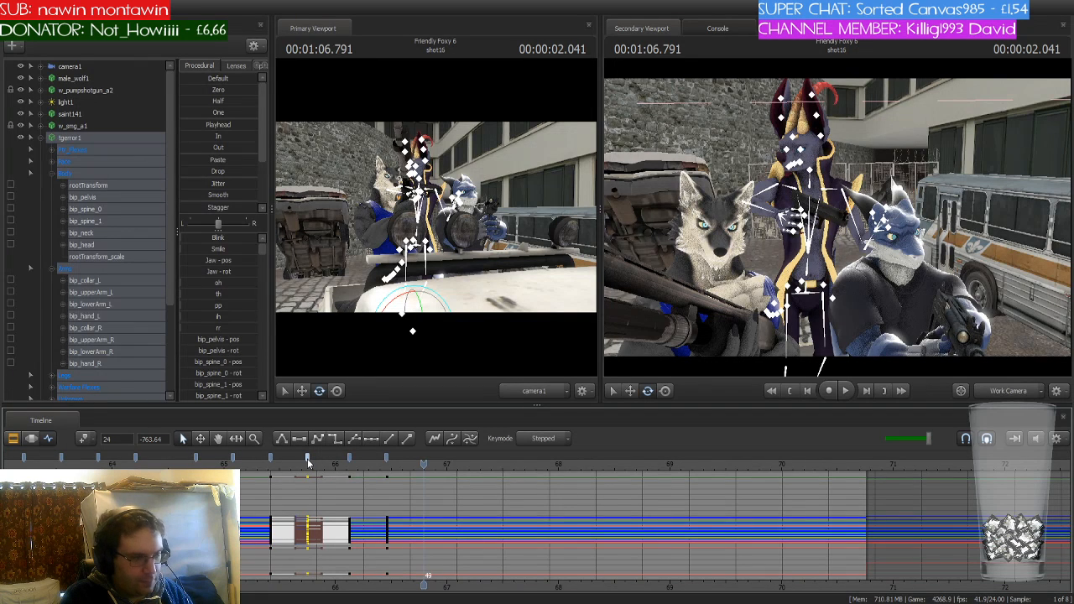
{"action": "key", "text": "ctrl+v"}
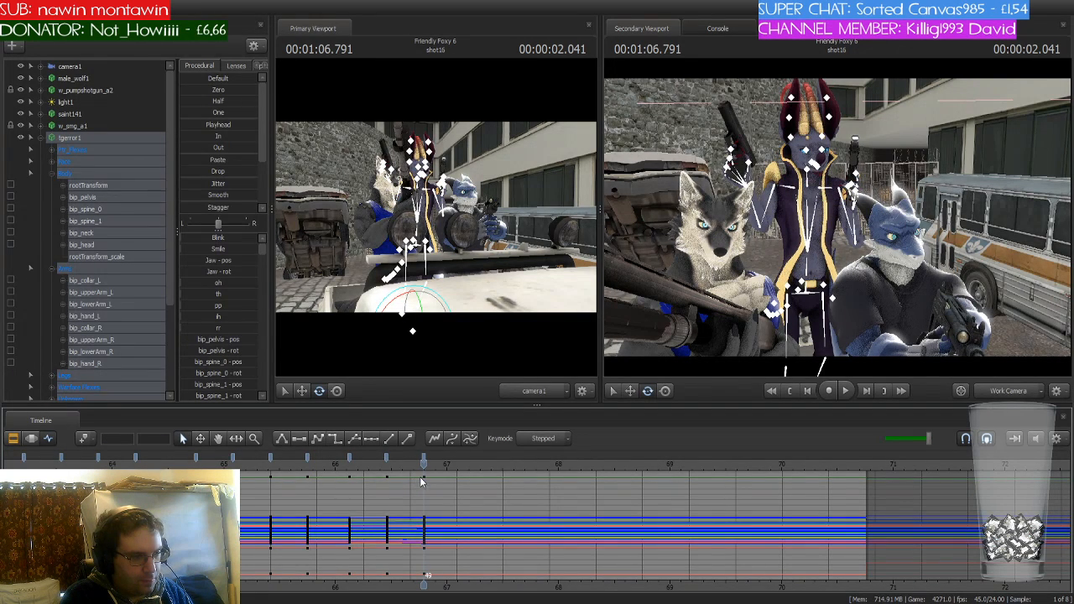
Try stepped tangents on tgerror1's frame 41 keys, and undo both them and the pose pasted at frame 49
{"action": "left_click", "coordinate": [383, 464]}
{"action": "left_click", "coordinate": [387, 457]}
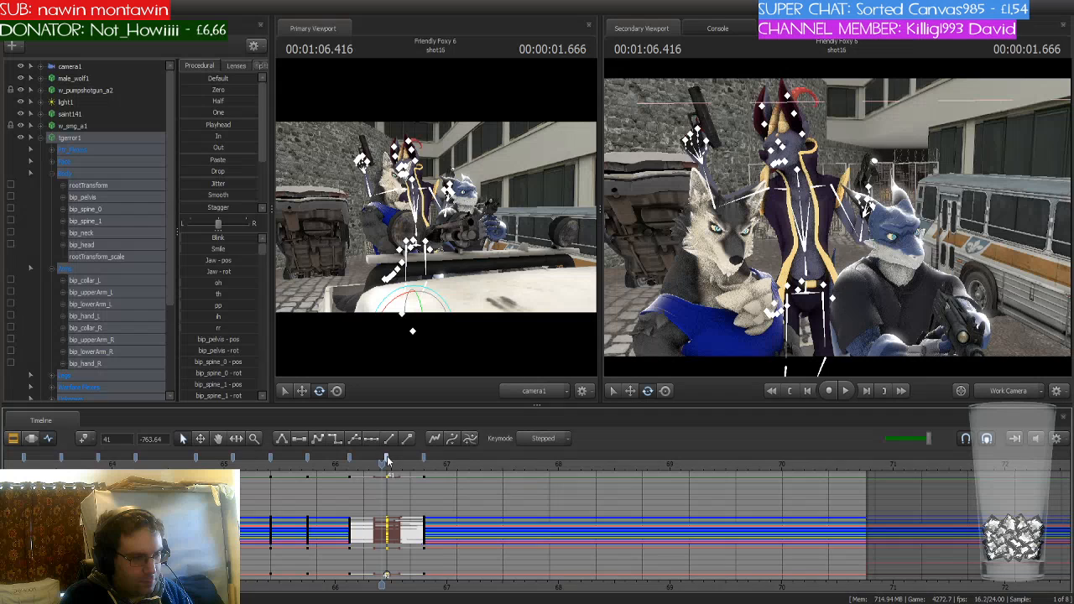
{"action": "left_click", "coordinate": [336, 442]}
{"action": "mouse_move", "coordinate": [382, 464]}
{"action": "left_mouse_down"}
{"action": "mouse_move", "coordinate": [340, 464]}
{"action": "mouse_move", "coordinate": [424, 464]}
{"action": "left_mouse_up"}
{"action": "key", "text": "ctrl+z"}
{"action": "key", "text": "ctrl+z"}
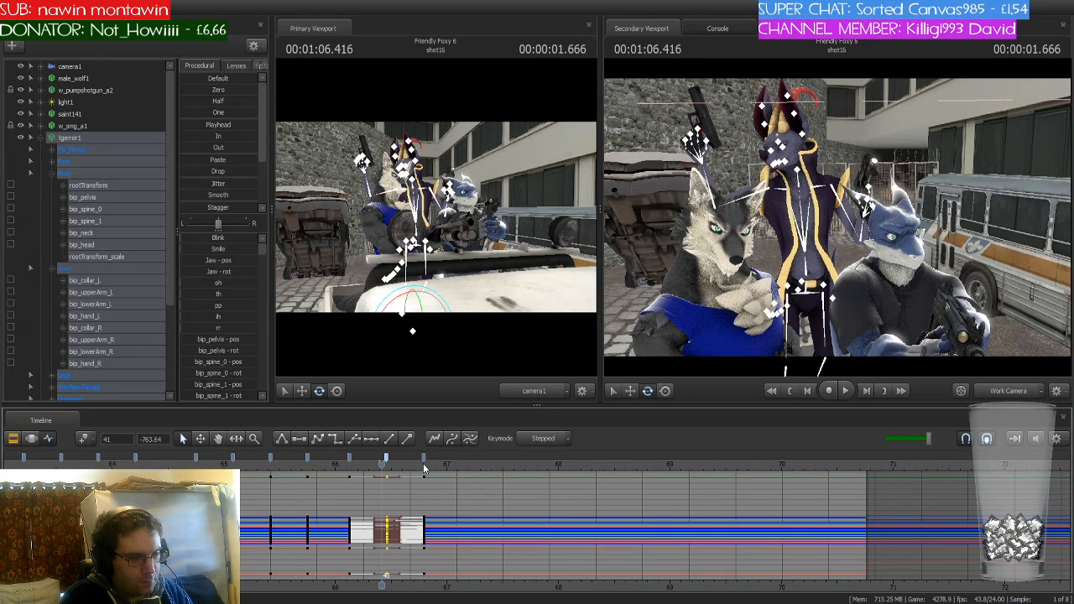
{"action": "key", "text": "ctrl+z"}
{"action": "left_click", "coordinate": [424, 464]}
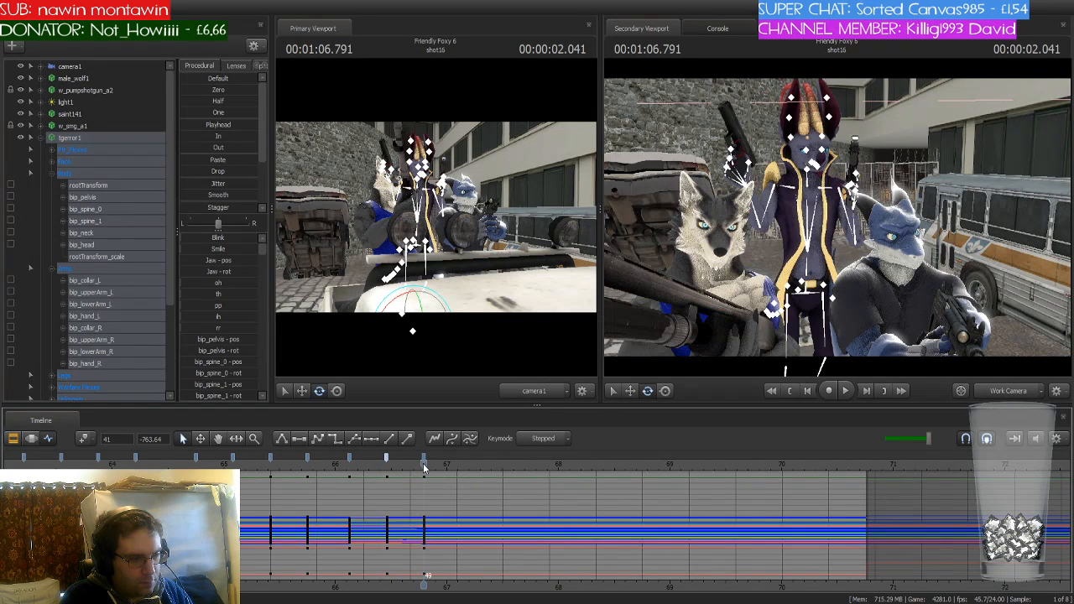
{"action": "key", "text": "ctrl+z"}
Copy tgerror1's frame 33 pose to frame 49 and play the shot past it
{"action": "left_click_drag", "start_coordinate": [423, 464], "coordinate": [351, 464]}
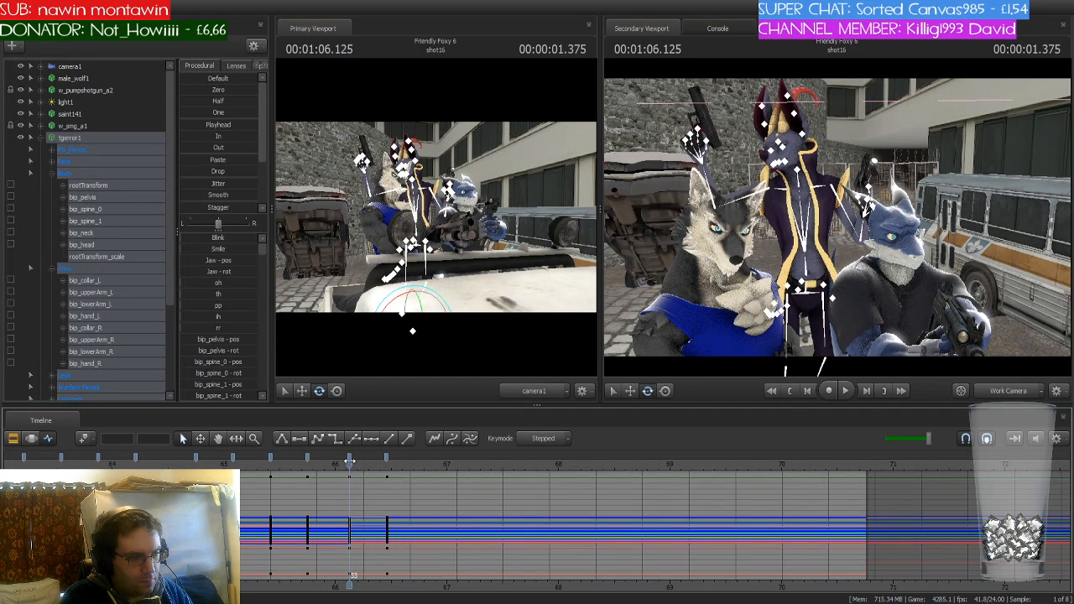
{"action": "left_click", "coordinate": [349, 457]}
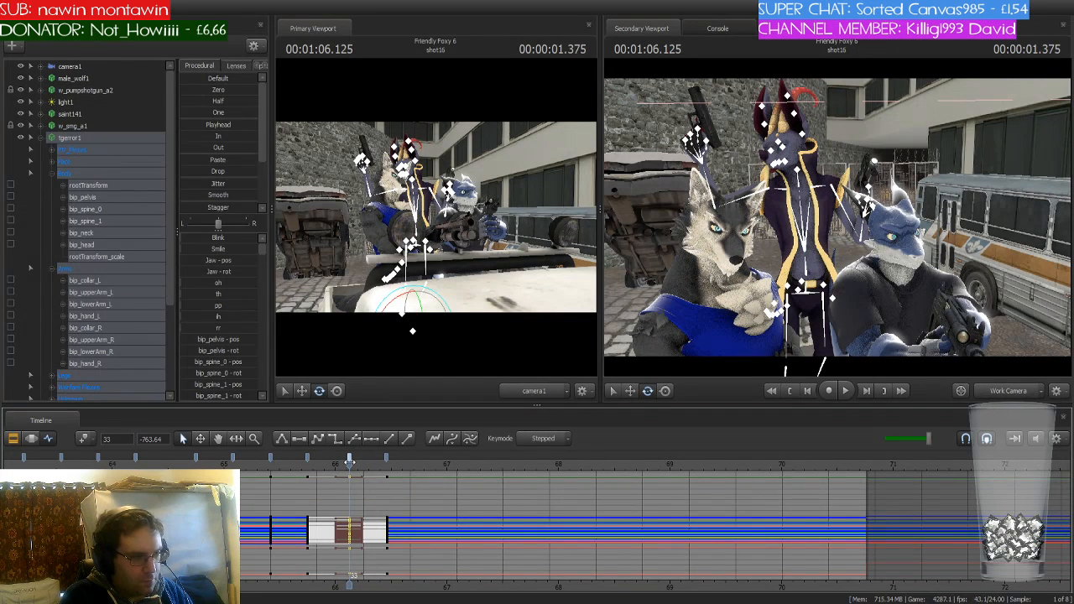
{"action": "left_click_drag", "start_coordinate": [349, 460], "coordinate": [387, 462]}
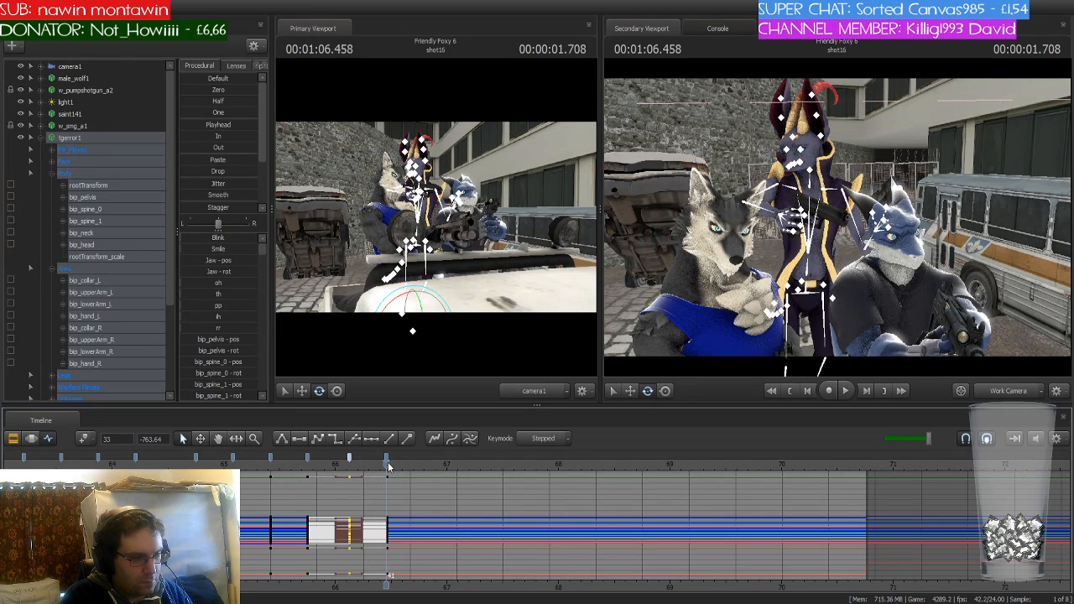
{"action": "key", "text": "space"}
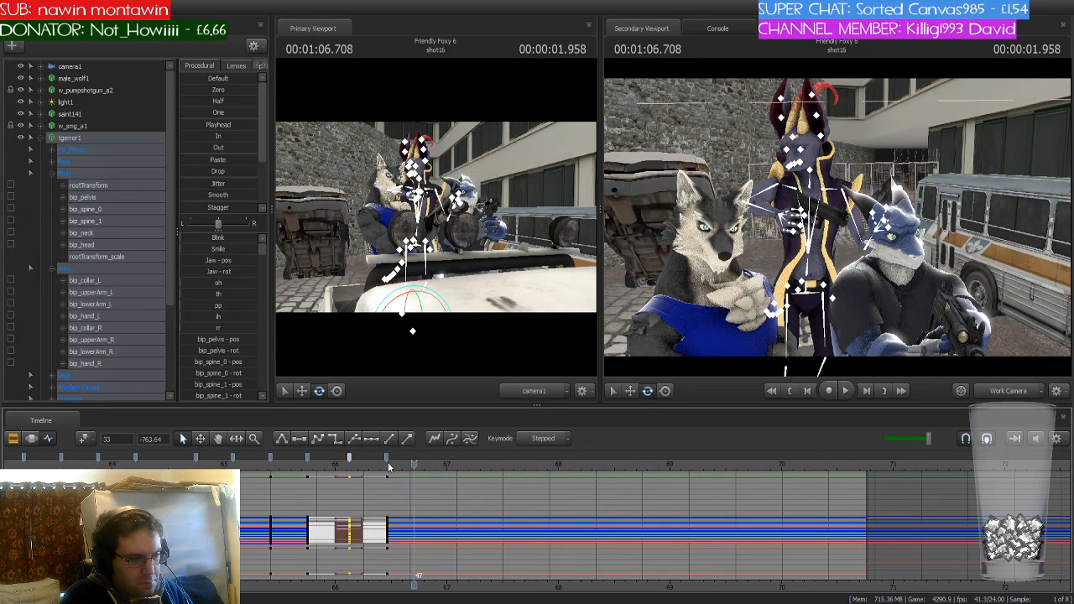
{"action": "key", "text": "space"}
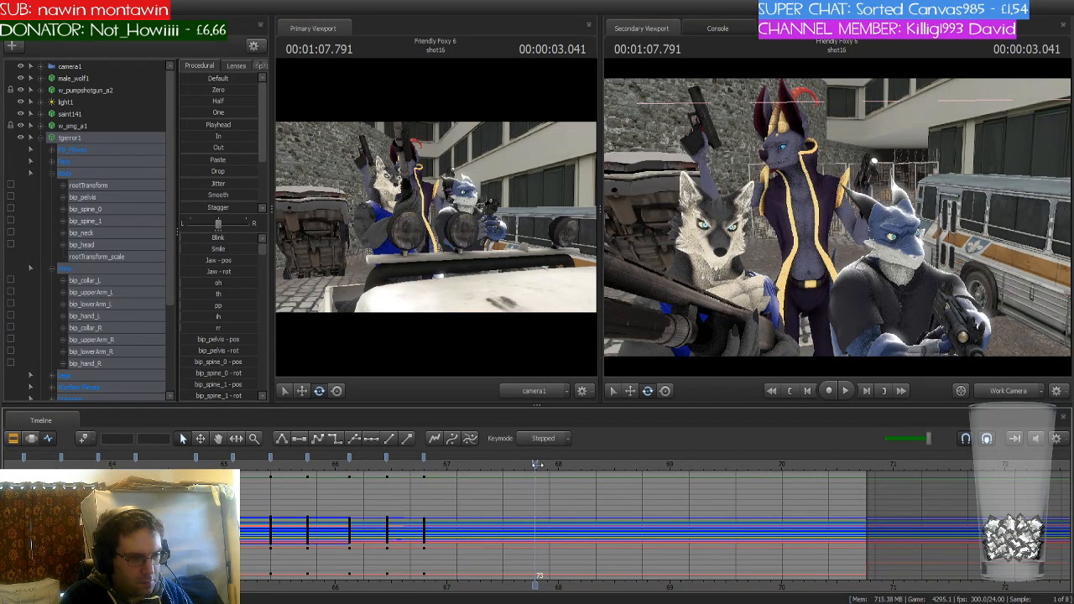
Try stepped tangents on the frame 41 keys, and undo back to before the frame 33 pose was copied to frame 49
{"action": "left_click_drag", "start_coordinate": [537, 464], "coordinate": [386, 486]}
{"action": "left_click", "coordinate": [386, 456]}
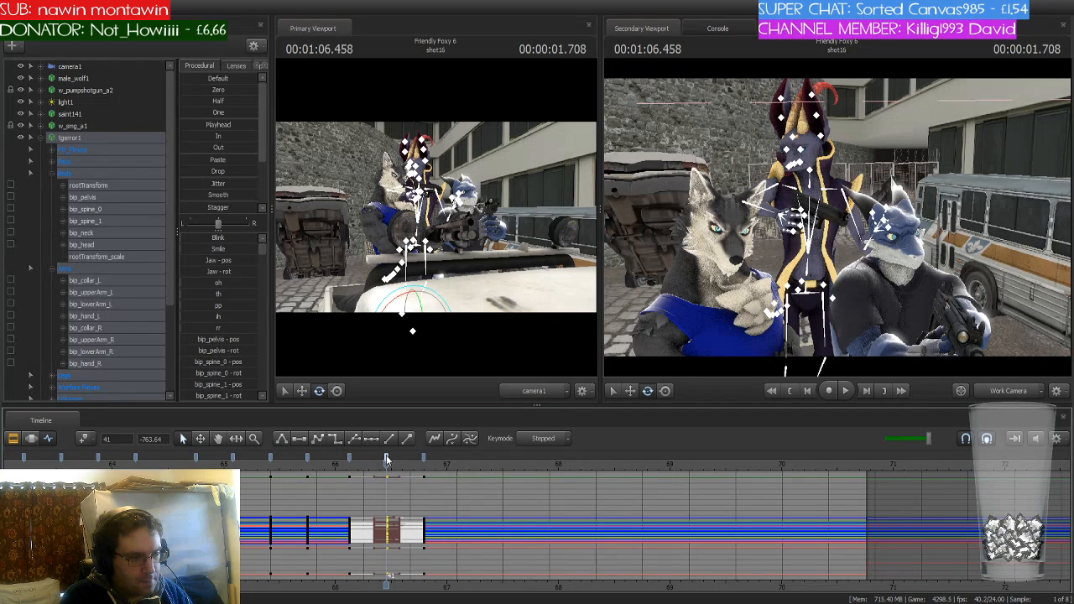
{"action": "left_click", "coordinate": [335, 437]}
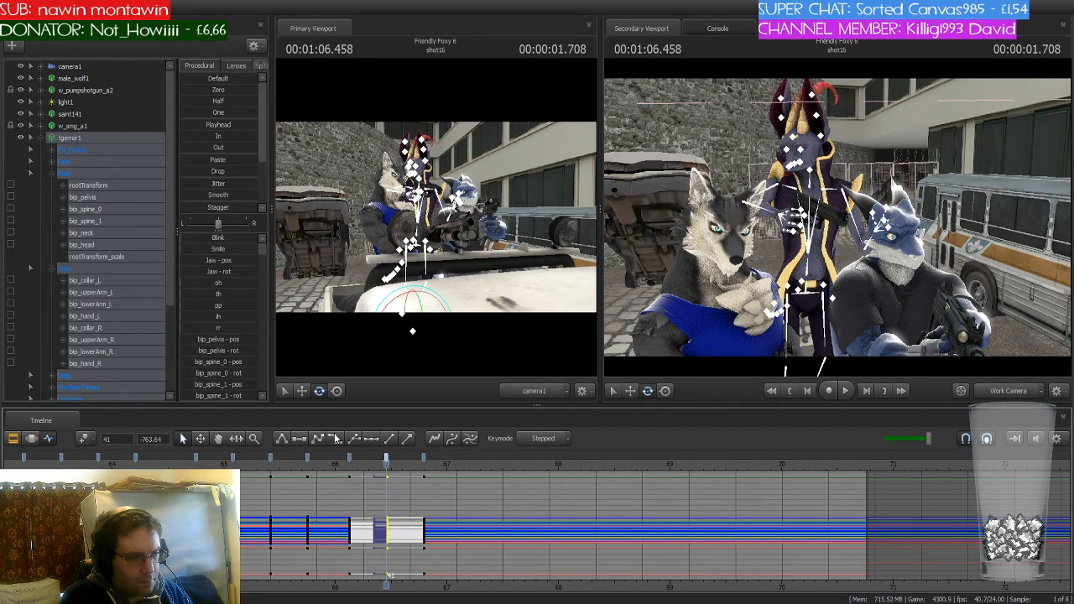
{"action": "left_click", "coordinate": [345, 443]}
{"action": "key", "text": "ctrl+z"}
{"action": "key", "text": "ctrl+z"}
{"action": "key", "text": "ctrl+z"}
{"action": "key", "text": "ctrl+z"}
{"action": "key", "text": "ctrl+z"}
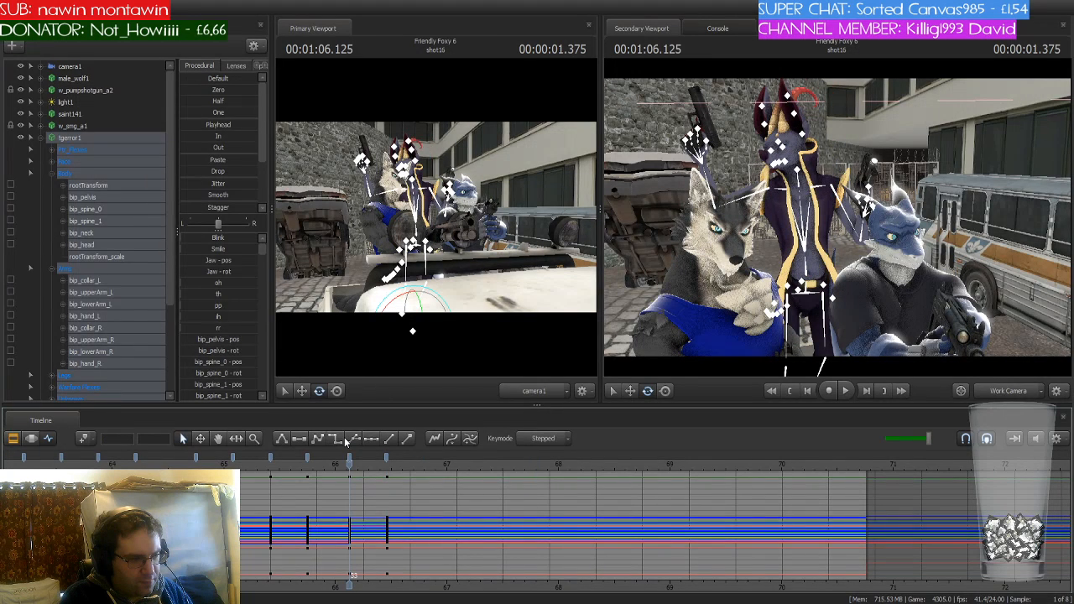
Rotate tgerror1's bip_collar_R and bip_upperArm_R at frame 49 to swing the right arm into a new aiming position
{"action": "left_click_drag", "start_coordinate": [351, 463], "coordinate": [389, 463]}
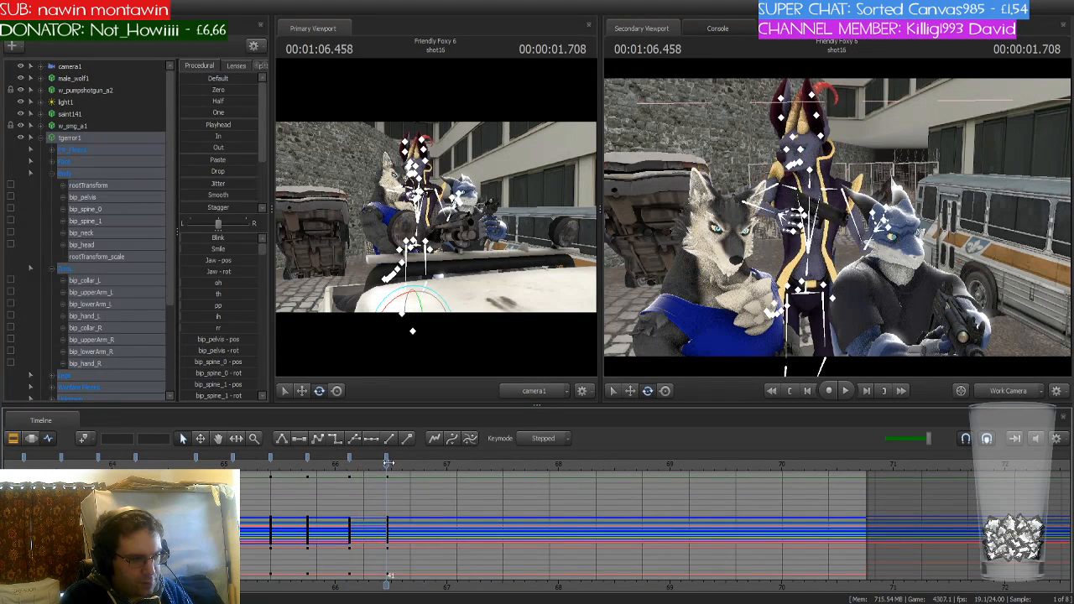
{"action": "key", "text": "space"}
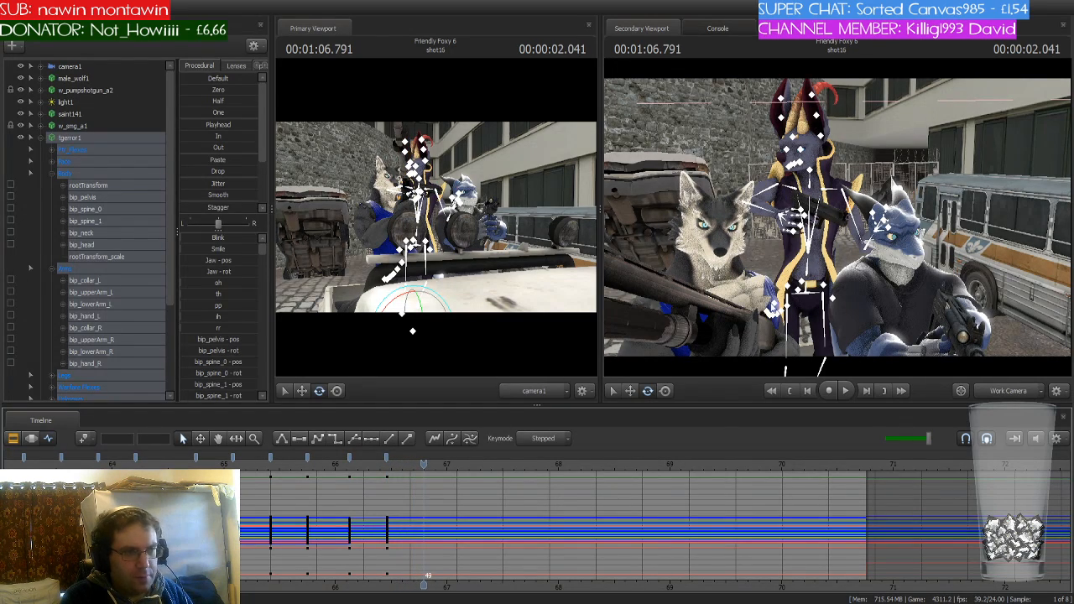
{"action": "left_click_drag", "start_coordinate": [837, 218], "coordinate": [838, 210]}
{"action": "key", "text": "w"}
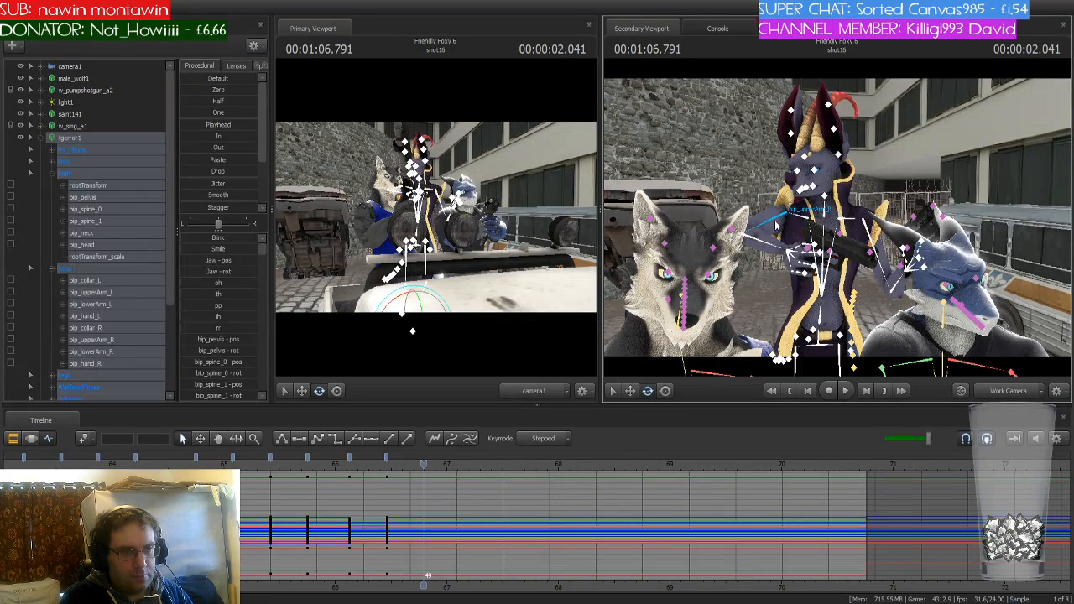
{"action": "left_click", "coordinate": [774, 222], "text": "ctrl"}
{"action": "mouse_move", "coordinate": [774, 222]}
{"action": "left_mouse_down"}
{"action": "mouse_move", "coordinate": [781, 210]}
{"action": "mouse_move", "coordinate": [768, 199]}
{"action": "mouse_move", "coordinate": [785, 217]}
{"action": "mouse_move", "coordinate": [774, 188]}
{"action": "mouse_move", "coordinate": [777, 205]}
{"action": "left_mouse_up"}
{"action": "left_click", "coordinate": [800, 219], "text": "ctrl"}
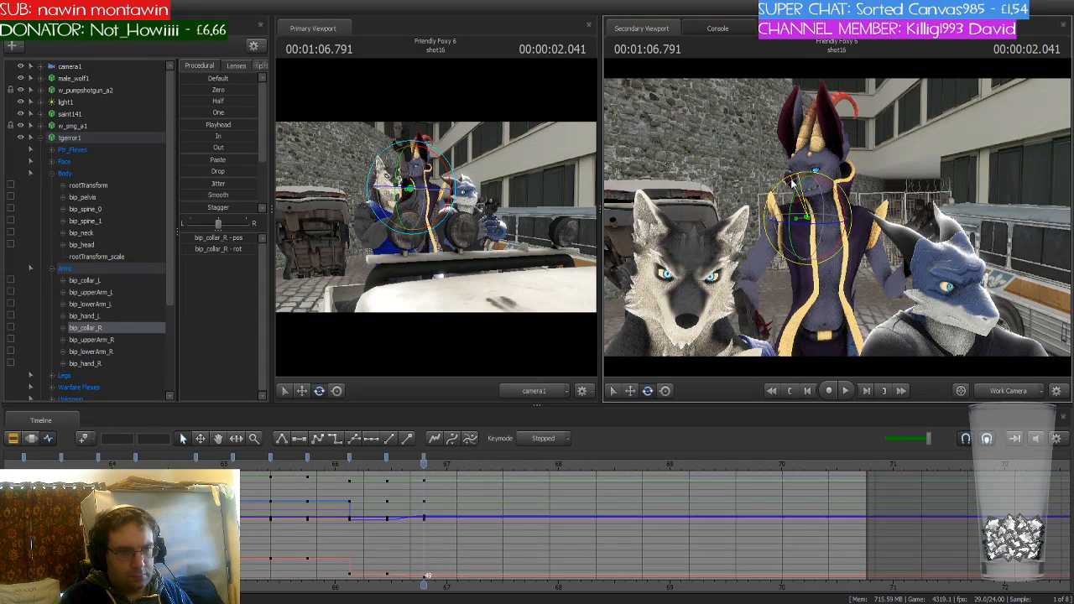
{"action": "left_click", "coordinate": [772, 254], "text": "ctrl"}
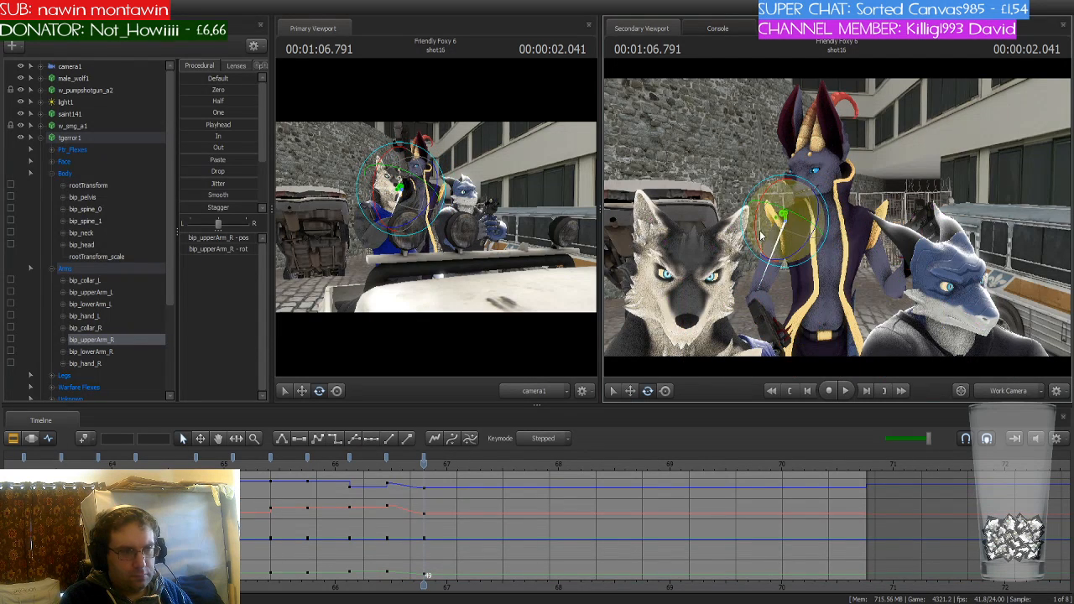
{"action": "left_click_drag", "start_coordinate": [761, 236], "coordinate": [801, 210]}
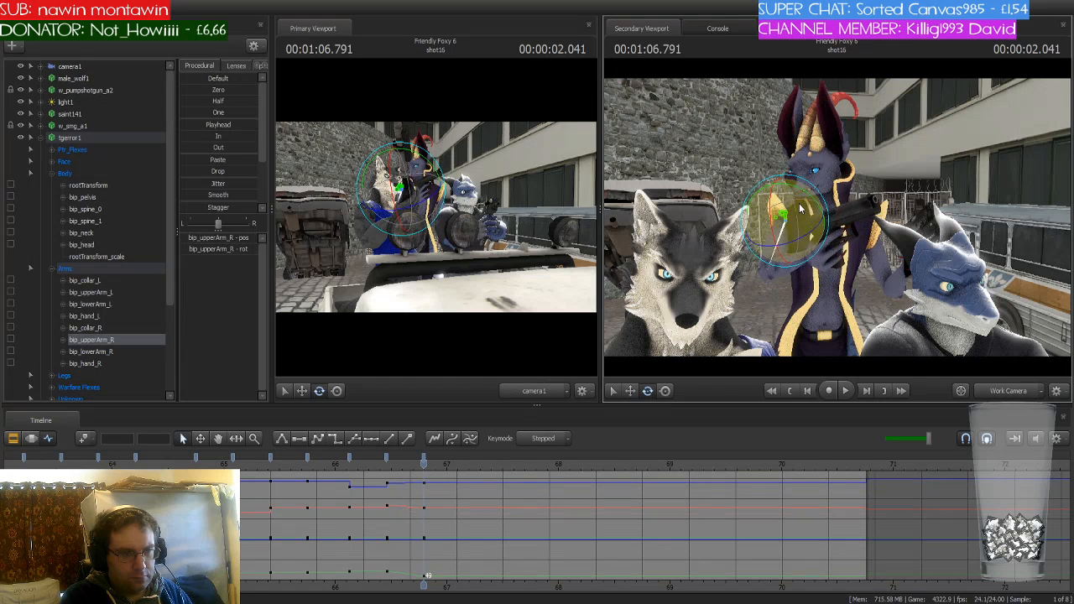
Rotate bip_lowerArm_R at frame 49 and turn bip_neck so tgerror1's head swings to the opposite side
{"action": "left_click", "coordinate": [776, 271], "text": "ctrl"}
{"action": "left_click_drag", "start_coordinate": [790, 301], "coordinate": [774, 259]}
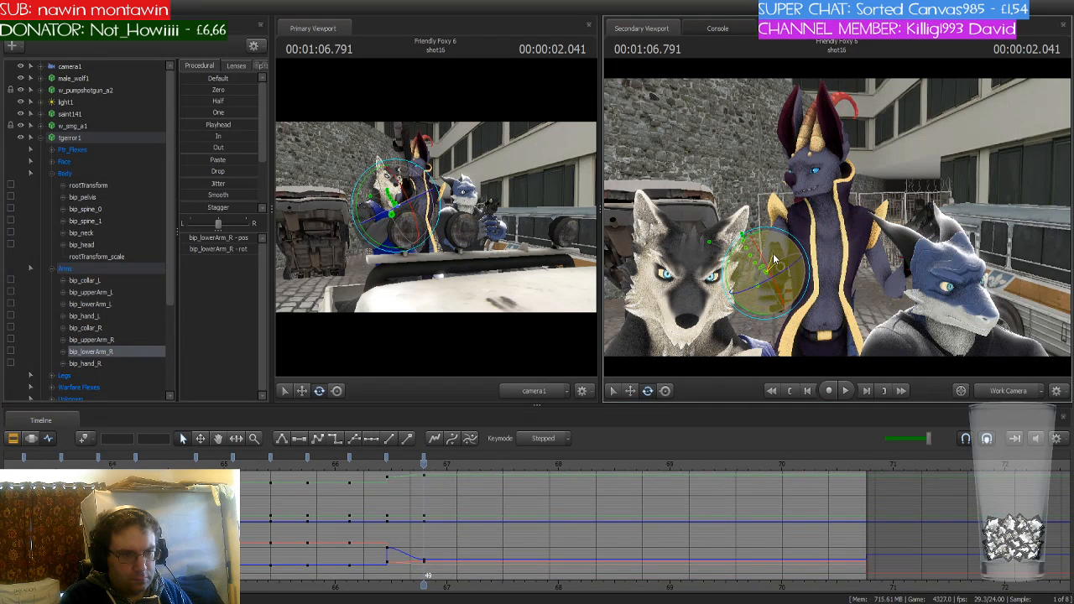
{"action": "key", "text": "ctrl"}
{"action": "left_click", "coordinate": [829, 210], "text": "ctrl"}
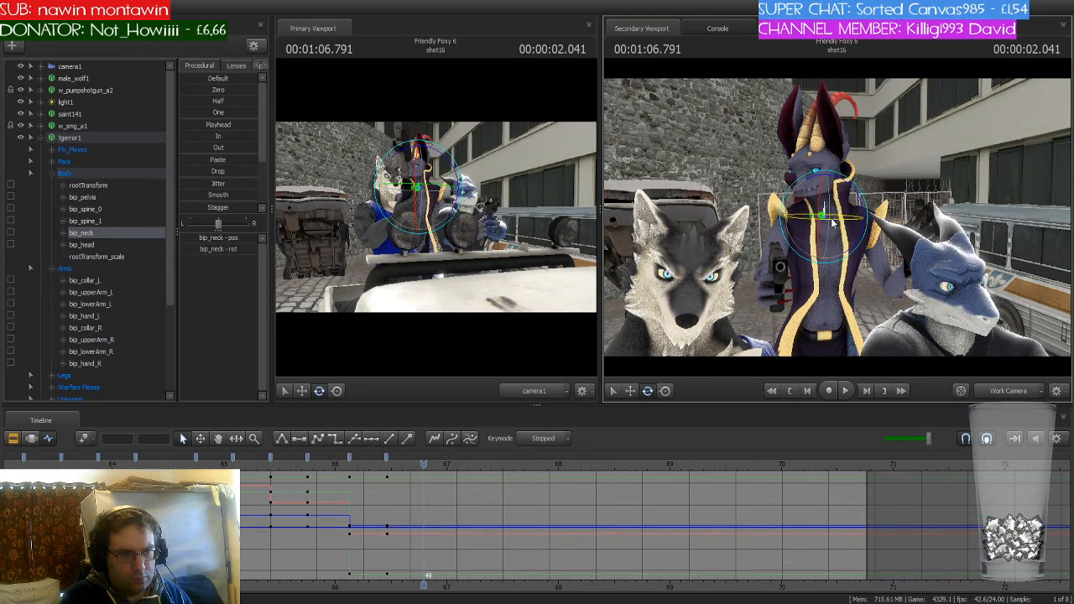
{"action": "left_click_drag", "start_coordinate": [832, 221], "coordinate": [902, 225]}
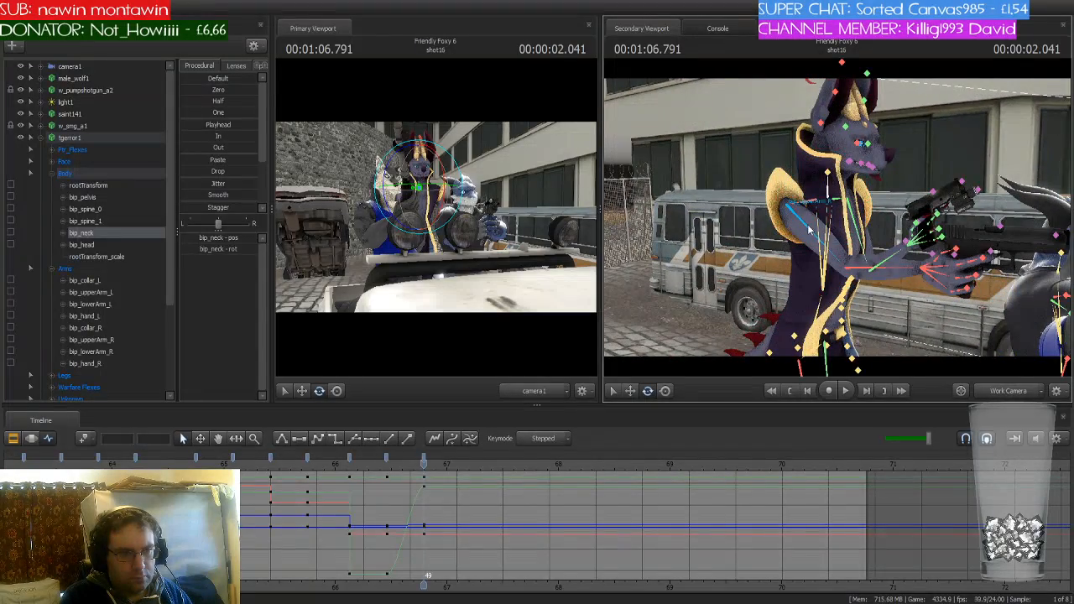
Rotate bip_upperArm_R and bip_lowerArm_R at frame 49 so tgerror1's right hand aims its pistol straight ahead
{"action": "left_click", "coordinate": [810, 227]}
{"action": "left_click_drag", "start_coordinate": [821, 215], "coordinate": [793, 242]}
{"action": "left_click", "coordinate": [884, 236], "text": "ctrl"}
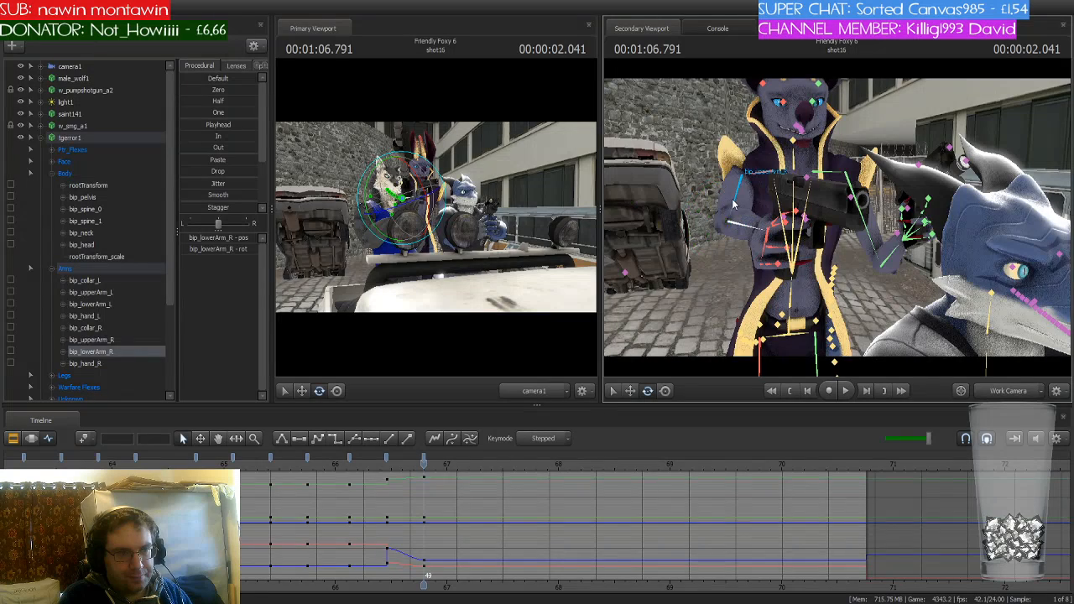
{"action": "left_click", "coordinate": [735, 200], "text": "ctrl"}
{"action": "left_click_drag", "start_coordinate": [760, 204], "coordinate": [732, 254]}
{"action": "left_click", "coordinate": [734, 235], "text": "ctrl"}
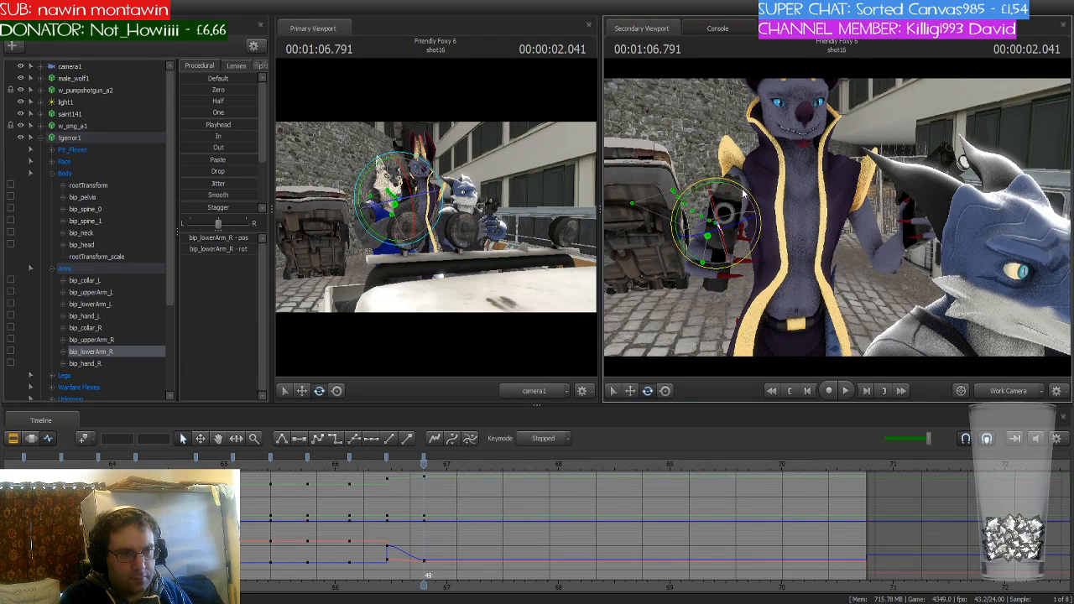
{"action": "left_click_drag", "start_coordinate": [726, 188], "coordinate": [716, 242]}
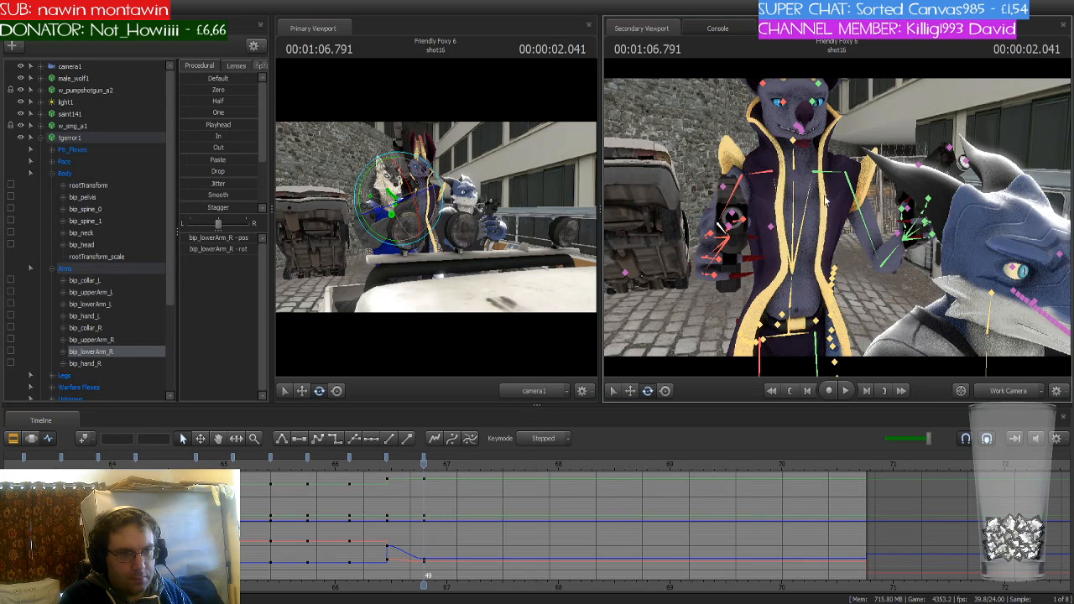
Rotate bip_upperArm_L and bip_lowerArm_L at frame 49 to bring tgerror1's left forearm and gun down to a forward aim
{"action": "left_click", "coordinate": [856, 201], "text": "ctrl"}
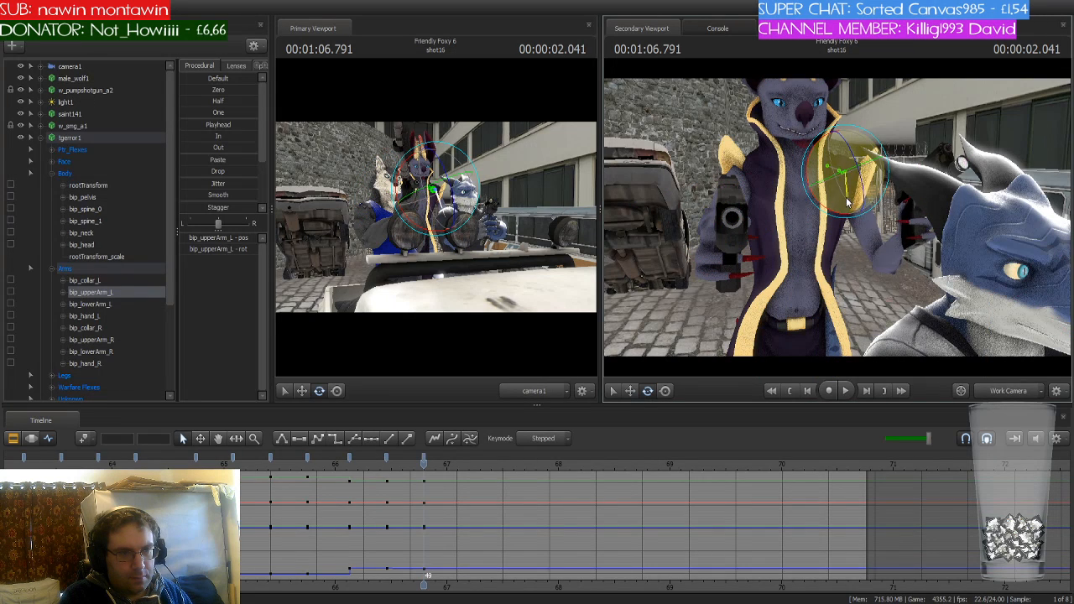
{"action": "key", "text": "ctrl"}
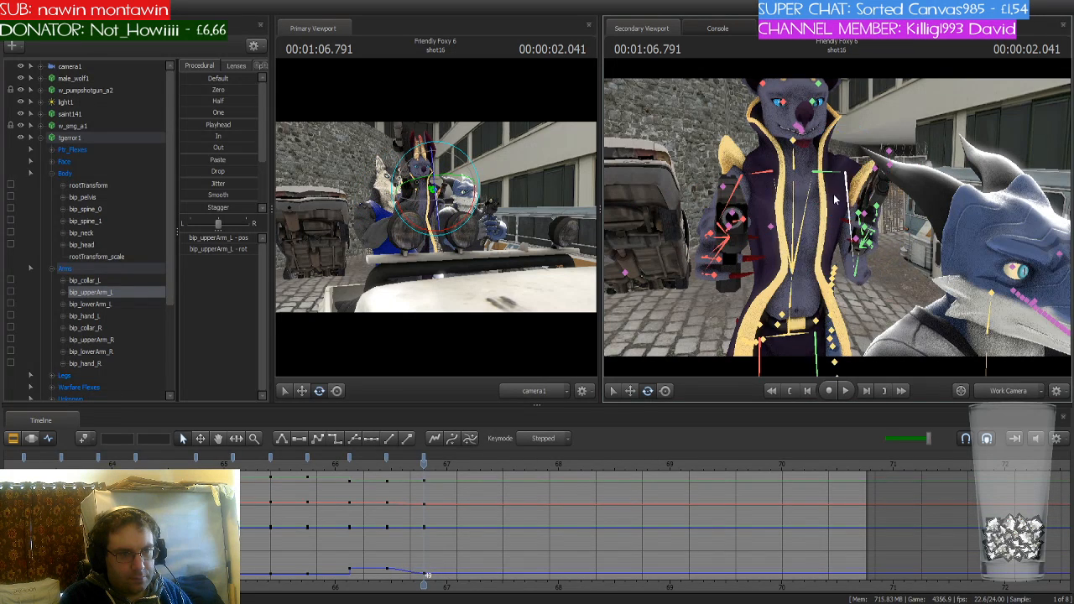
{"action": "left_click_drag", "start_coordinate": [852, 200], "coordinate": [857, 178]}
{"action": "key", "text": "ctrl"}
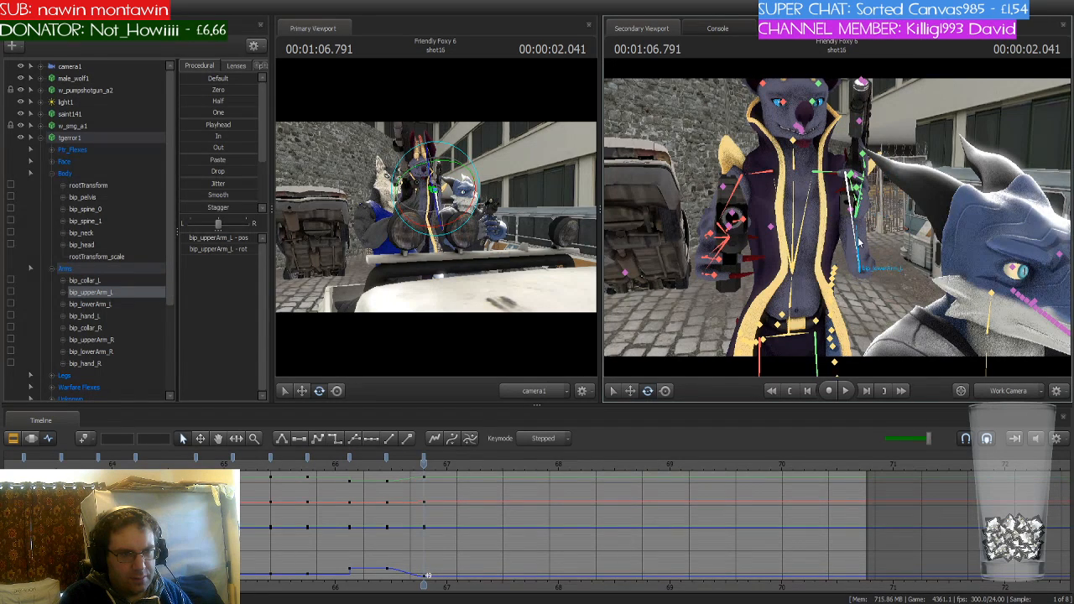
{"action": "left_click", "coordinate": [859, 245]}
{"action": "left_click_drag", "start_coordinate": [862, 267], "coordinate": [742, 298]}
Raise tgerror1's bip_upperArm_L toward shoulder height from the side and rotate bip_lowerArm_L to level the left forearm
{"action": "key", "text": "w"}
{"action": "key", "text": "d"}
{"action": "left_click", "coordinate": [832, 215], "text": "ctrl"}
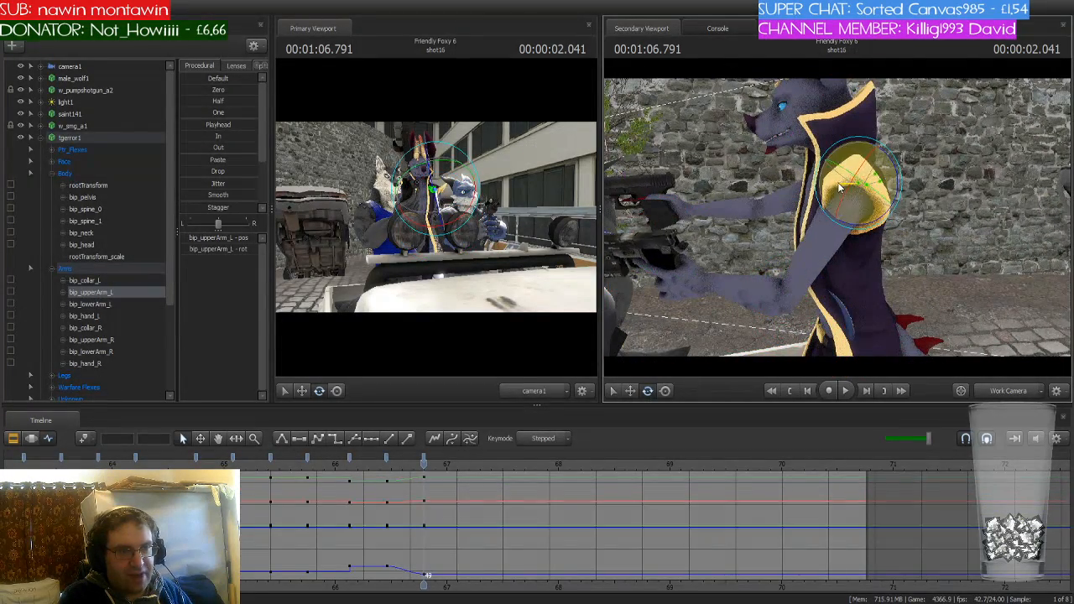
{"action": "left_click_drag", "start_coordinate": [839, 188], "coordinate": [722, 225]}
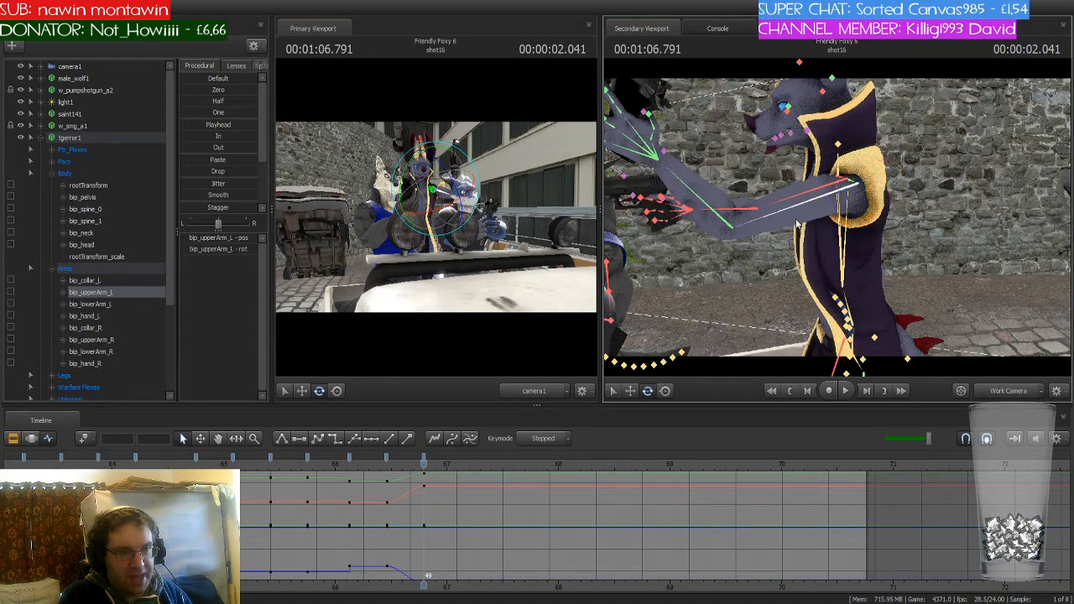
{"action": "left_click", "coordinate": [718, 225]}
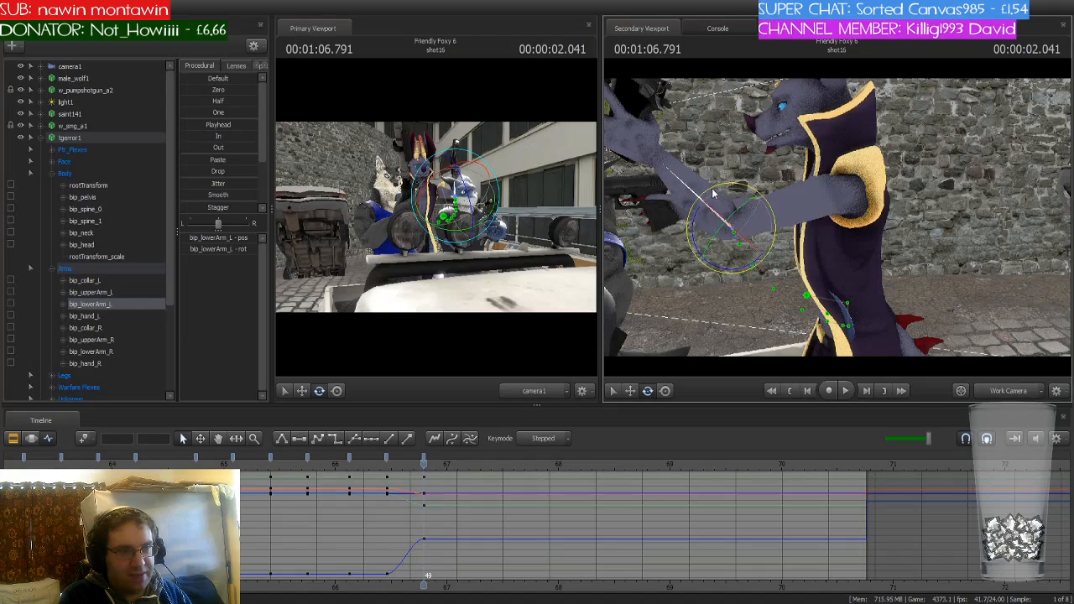
{"action": "left_click_drag", "start_coordinate": [699, 227], "coordinate": [703, 256]}
{"action": "left_click_drag", "start_coordinate": [874, 250], "coordinate": [828, 246]}
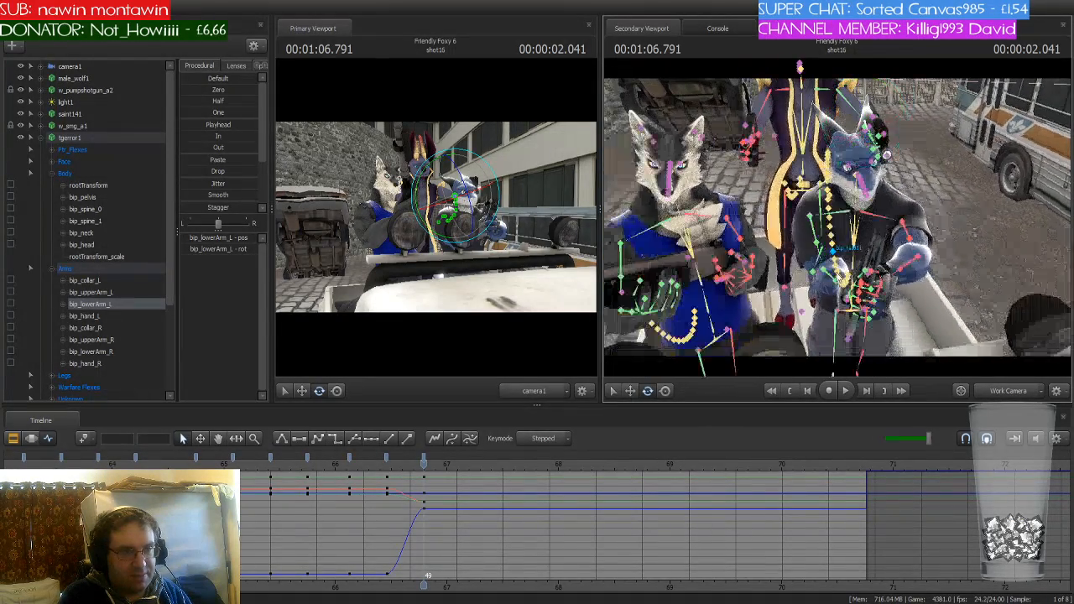
Shift tgerror1's rootTransform slightly sideways at frame 49, away from the character with the submachine gun
{"action": "left_click", "coordinate": [802, 313], "text": "ctrl"}
{"action": "key", "text": "w"}
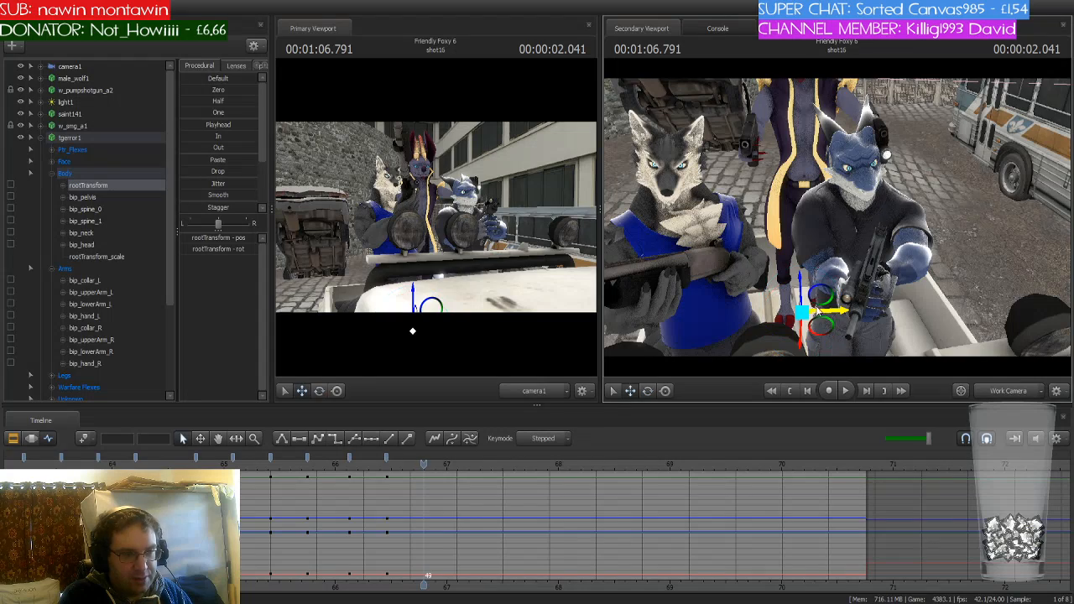
{"action": "left_click_drag", "start_coordinate": [828, 314], "coordinate": [813, 313]}
{"action": "left_click_drag", "start_coordinate": [838, 210], "coordinate": [838, 210]}
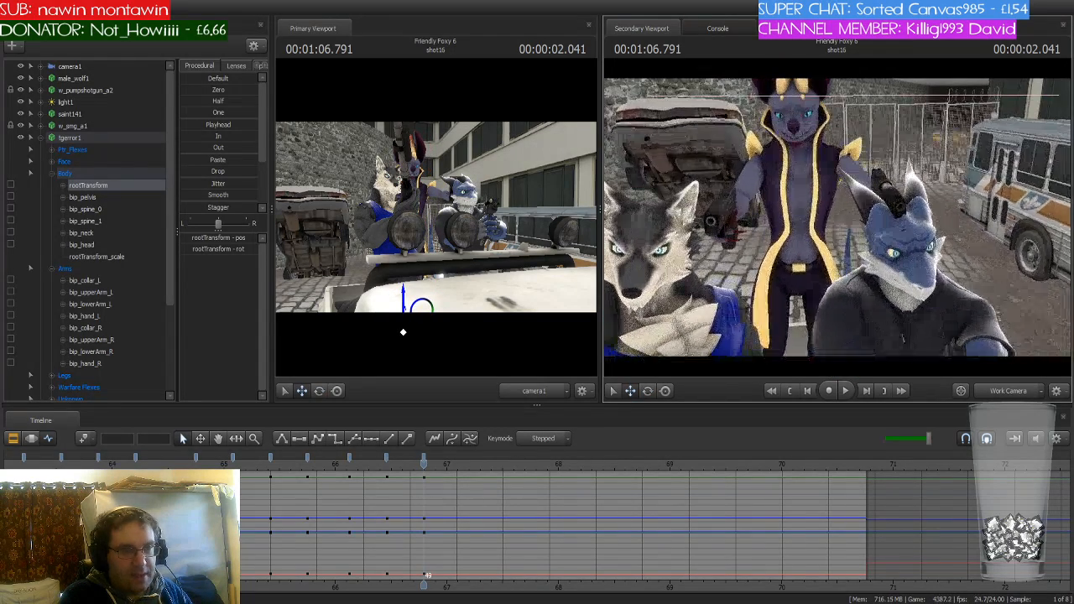
Rotate bip_upperArm_L inward at frame 49 so tgerror1's left gun points forward between the two front characters
{"action": "left_click", "coordinate": [846, 172], "text": "ctrl"}
{"action": "key", "text": "e"}
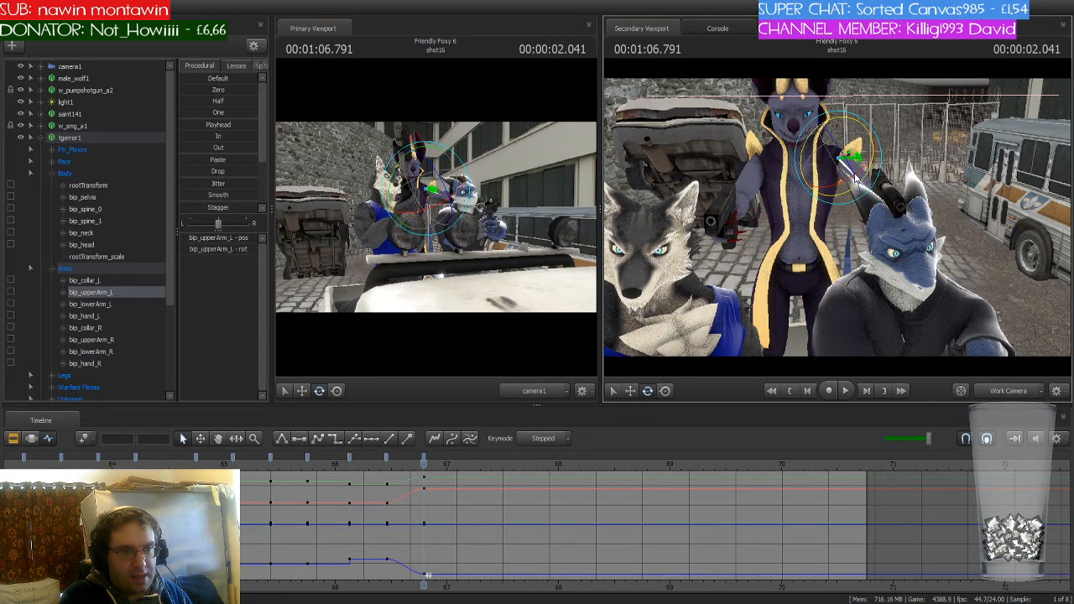
{"action": "left_click_drag", "start_coordinate": [821, 179], "coordinate": [818, 179]}
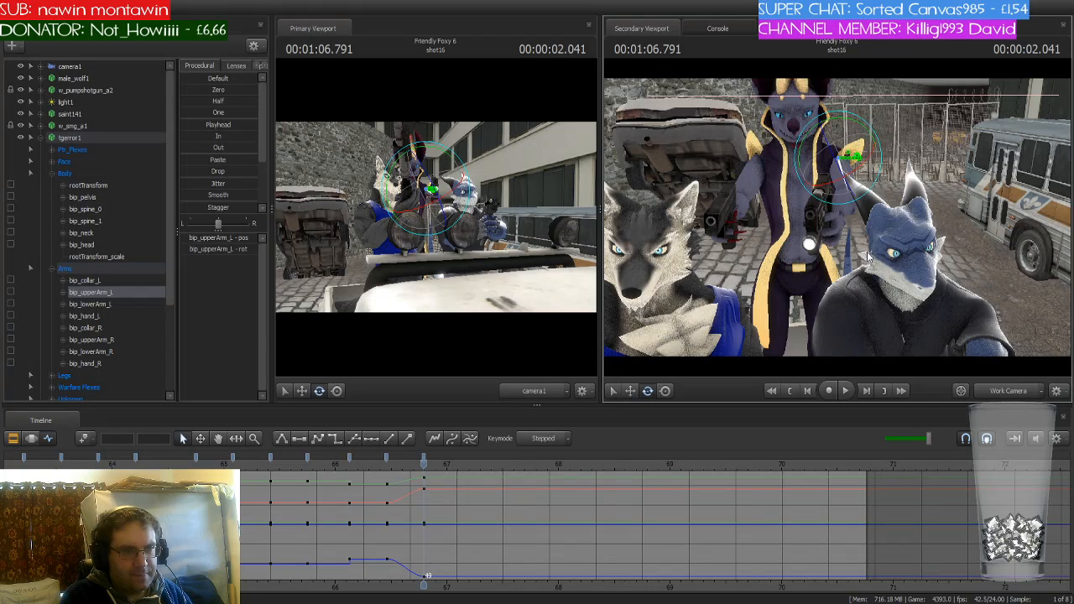
{"action": "left_click_drag", "start_coordinate": [860, 255], "coordinate": [837, 217]}
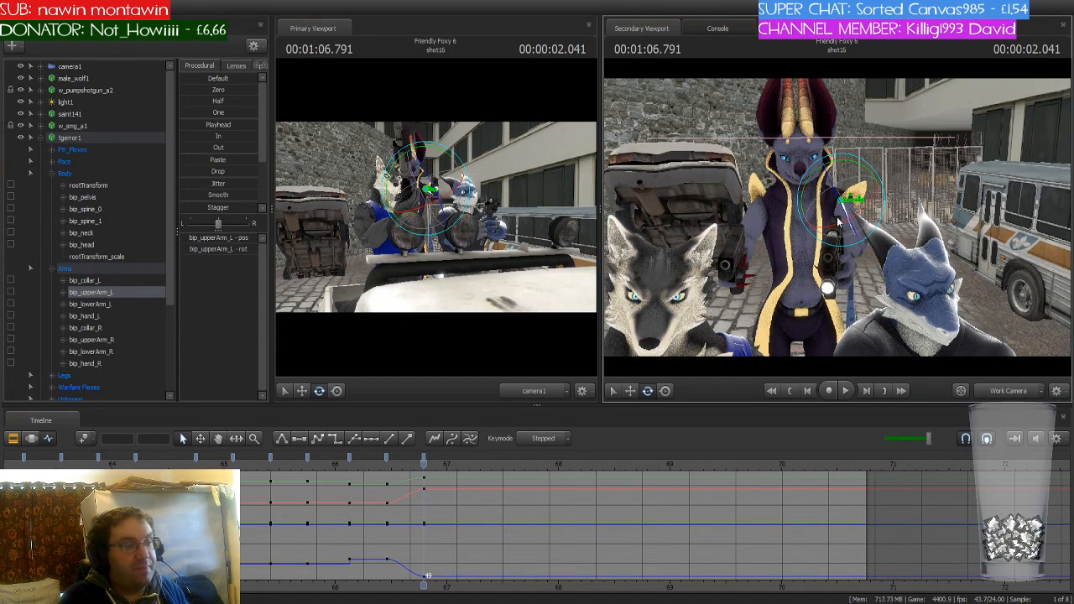
Select all of tgerror1's keys at frame 41 and give them stepped tangents to hold the pose until frame 49
{"action": "left_click", "coordinate": [386, 457]}
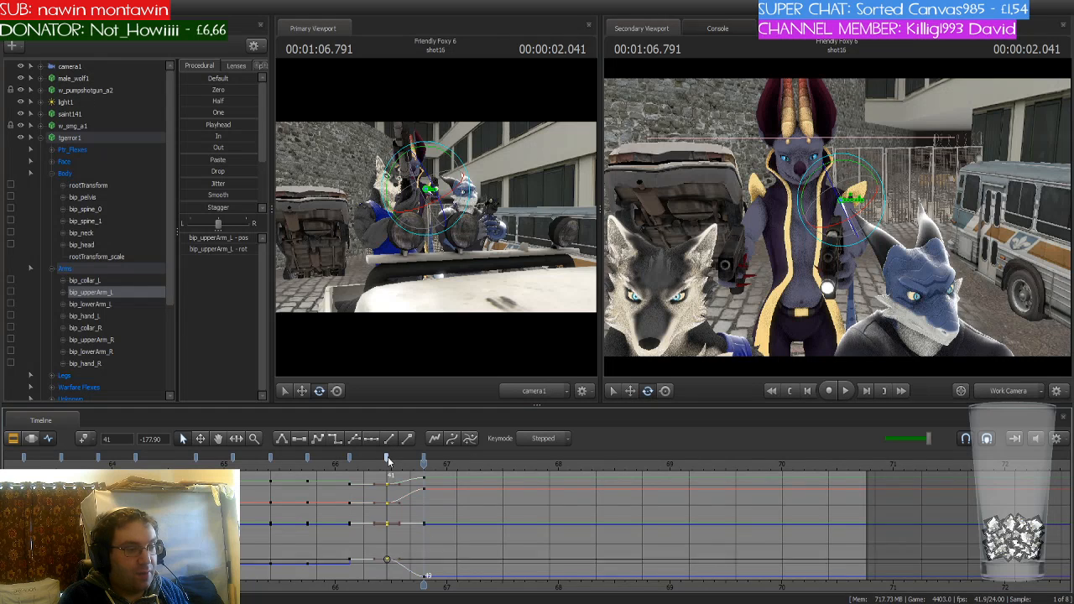
{"action": "left_click", "coordinate": [119, 137]}
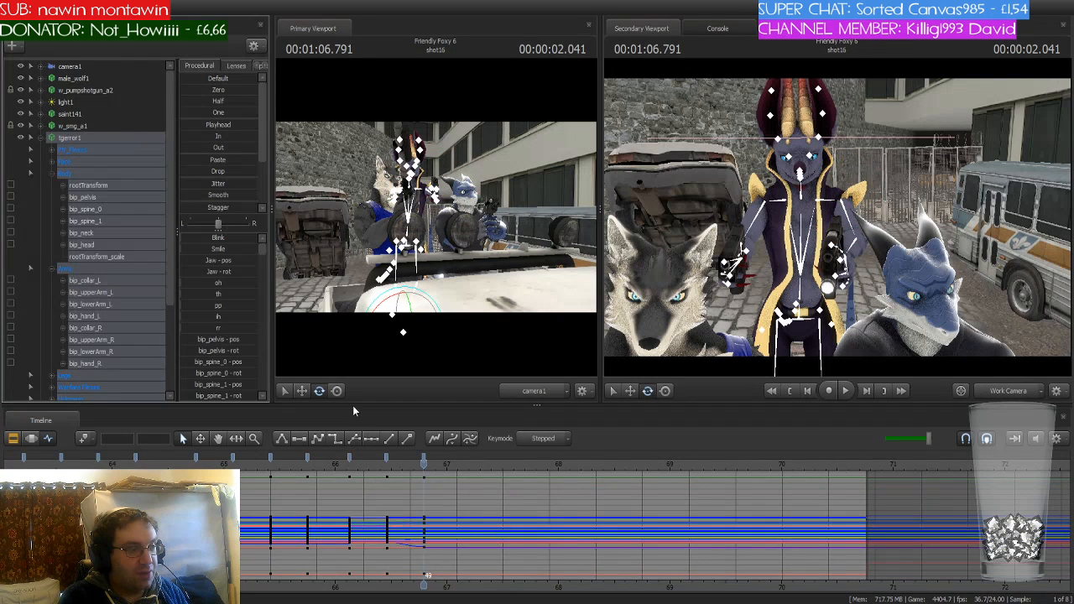
{"action": "left_click", "coordinate": [385, 457]}
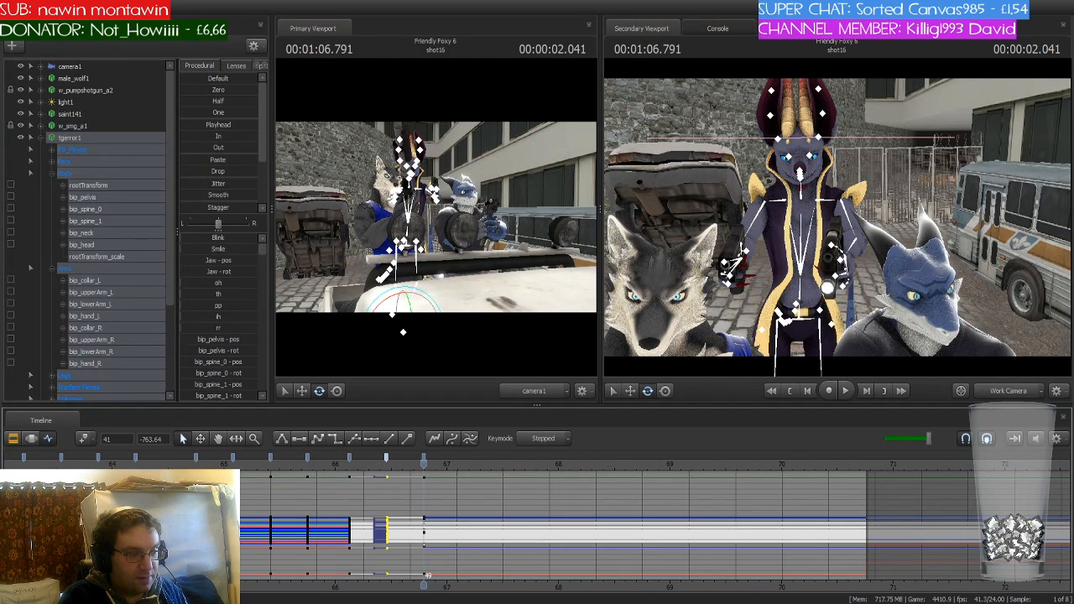
{"action": "mouse_move", "coordinate": [424, 464]}
{"action": "left_mouse_down"}
{"action": "mouse_move", "coordinate": [275, 464]}
{"action": "mouse_move", "coordinate": [425, 470]}
{"action": "left_mouse_up"}
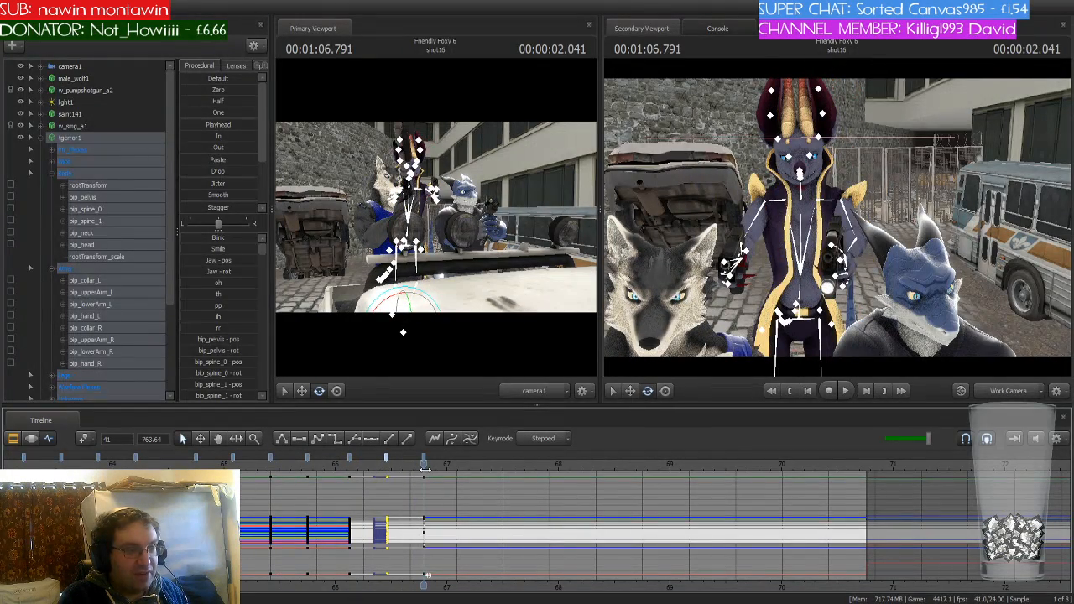
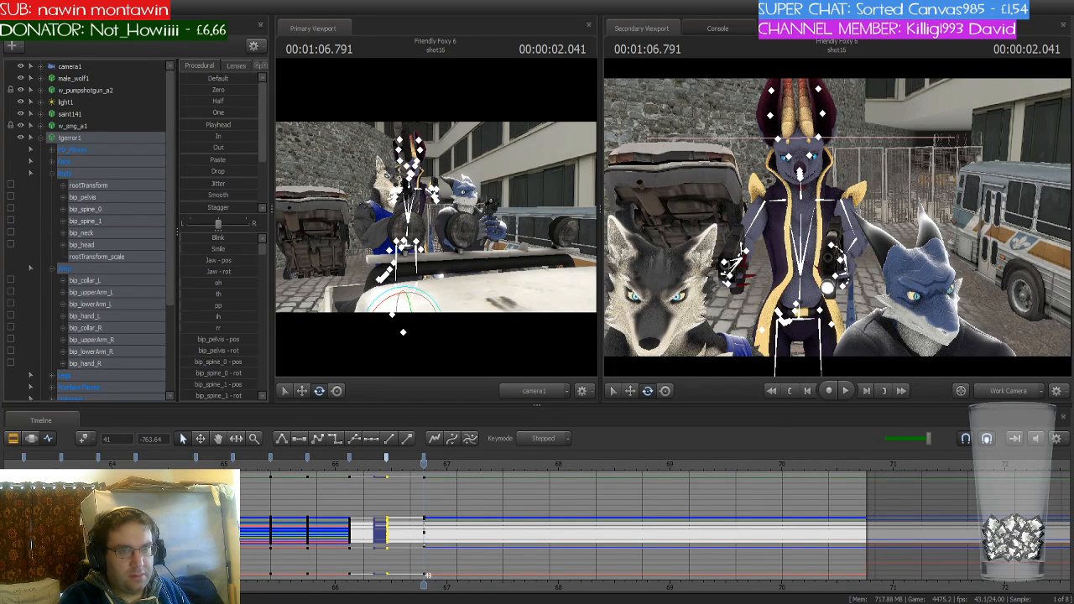
Scrub the shot forward to frame 84 to review the characters' motion
{"action": "scroll", "coordinate": [419, 489], "scroll_direction": "up", "scroll_amount": 2}
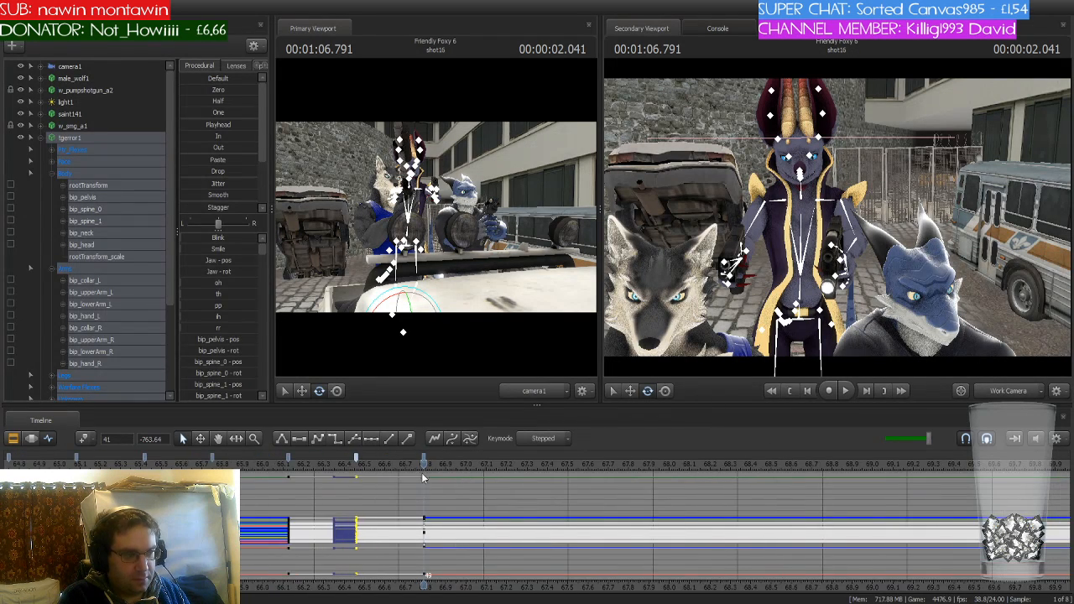
{"action": "left_click_drag", "start_coordinate": [424, 464], "coordinate": [720, 488]}
{"action": "scroll", "coordinate": [721, 488], "scroll_direction": "down", "scroll_amount": 4}
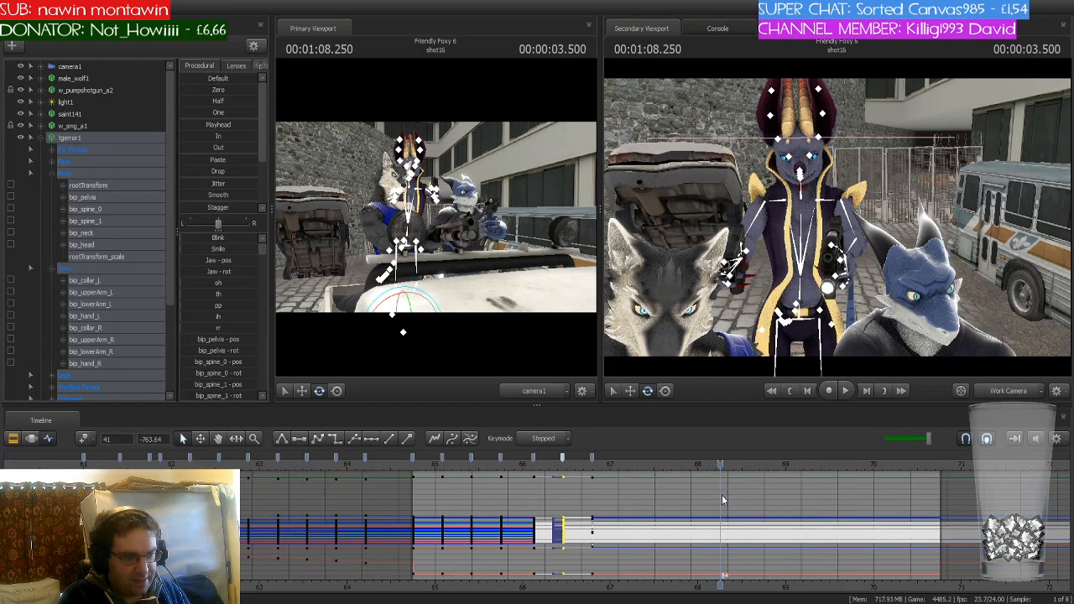
{"action": "scroll", "coordinate": [604, 485], "scroll_direction": "up", "scroll_amount": 3}
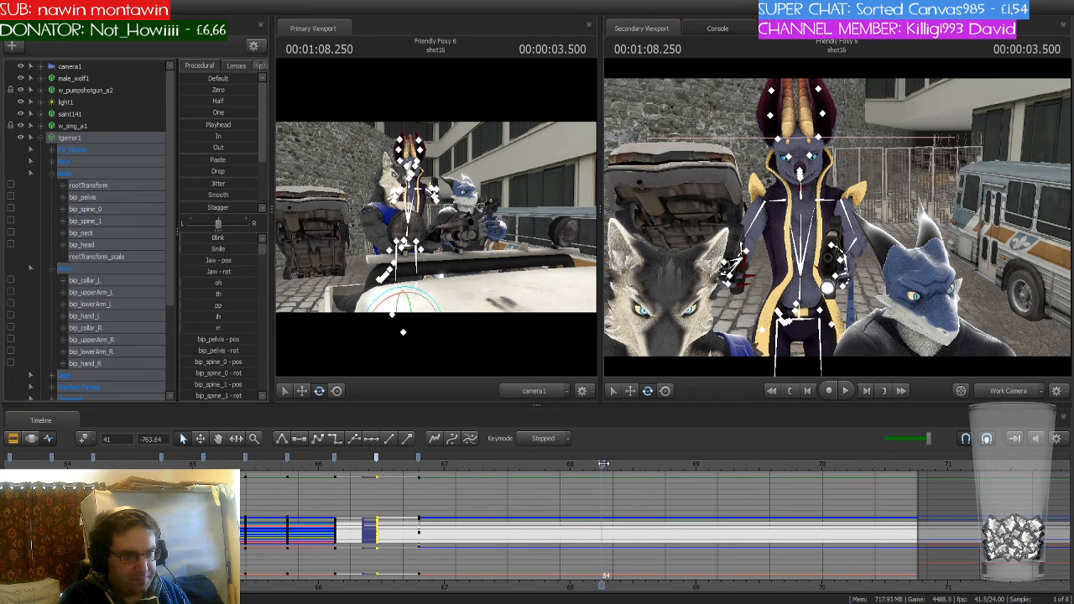
{"action": "scroll", "coordinate": [602, 463], "scroll_direction": "down", "scroll_amount": 2}
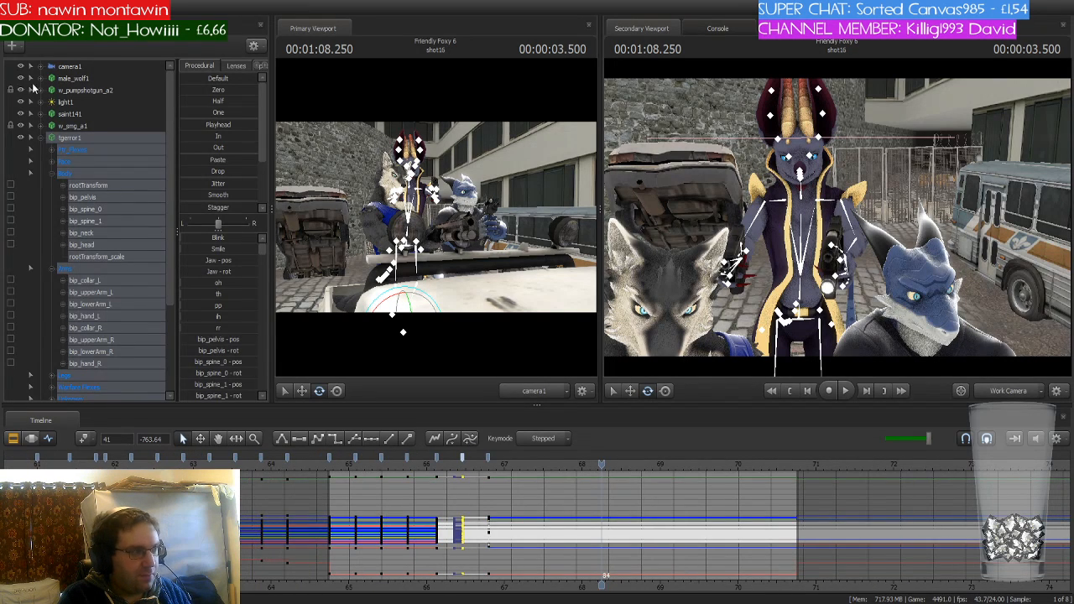
Collapse tgerror1, select the survivor_mechanic1 animation set and scrub from the shot's start to frame 59
{"action": "left_click", "coordinate": [41, 138]}
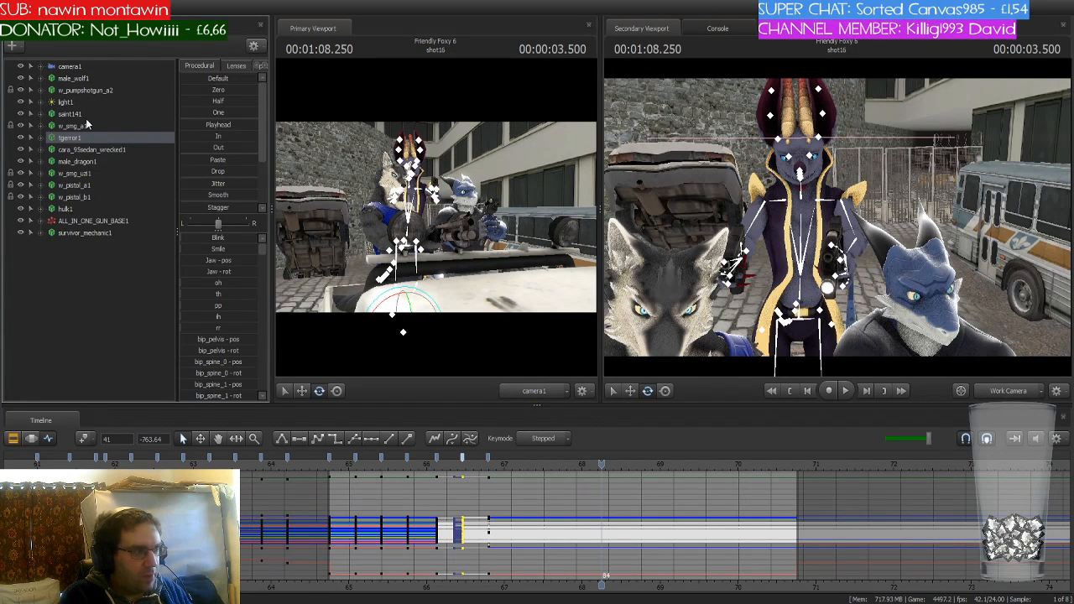
{"action": "left_click", "coordinate": [109, 234]}
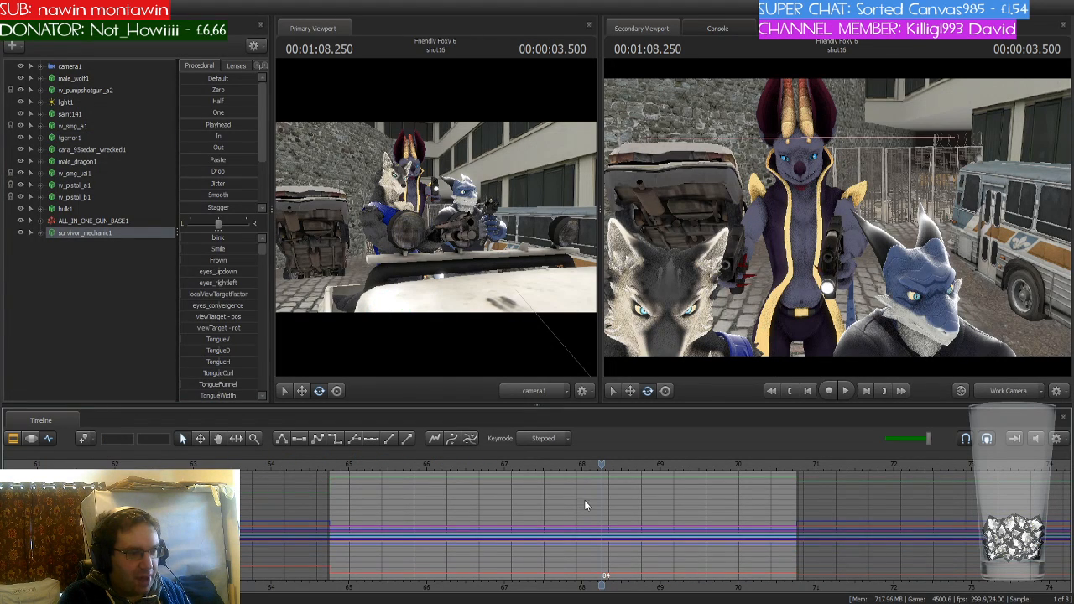
{"action": "scroll", "coordinate": [609, 511], "scroll_direction": "up", "scroll_amount": 2}
{"action": "left_click_drag", "start_coordinate": [601, 470], "coordinate": [211, 471]}
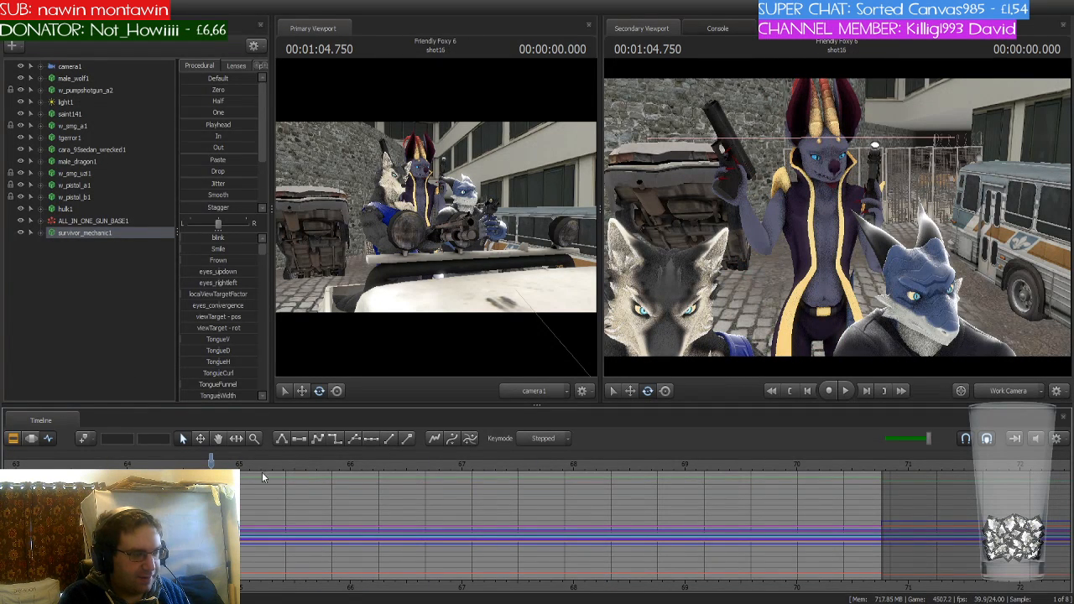
{"action": "left_click_drag", "start_coordinate": [211, 471], "coordinate": [485, 483]}
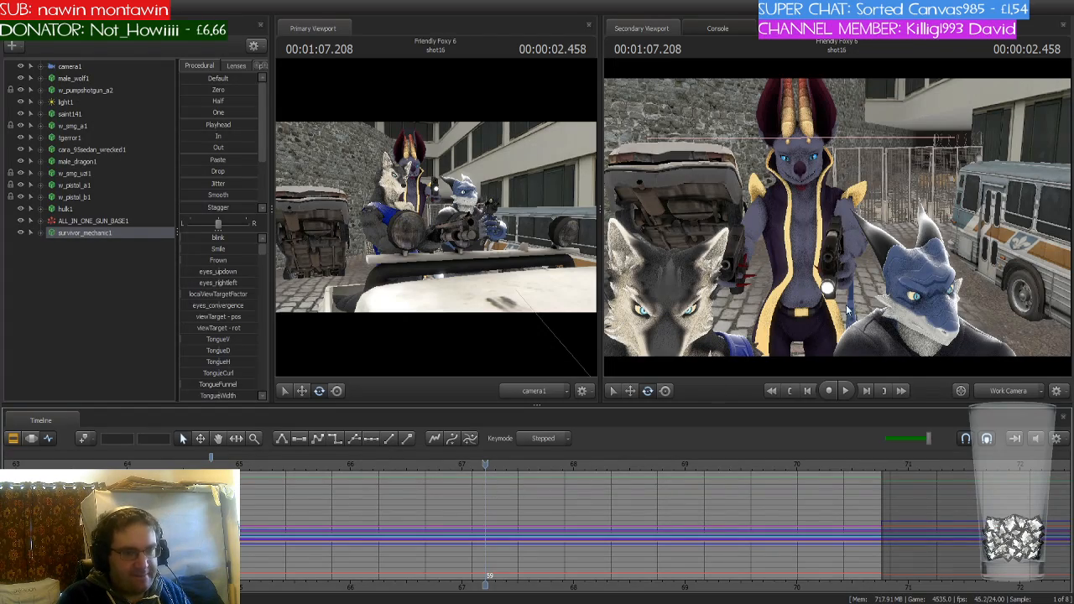
Examine survivor_mechanic1's placement between the pickup truck and the bus from several work camera angles
{"action": "left_click_drag", "start_coordinate": [847, 310], "coordinate": [851, 332]}
{"action": "key", "text": "w"}
{"action": "key", "text": "s"}
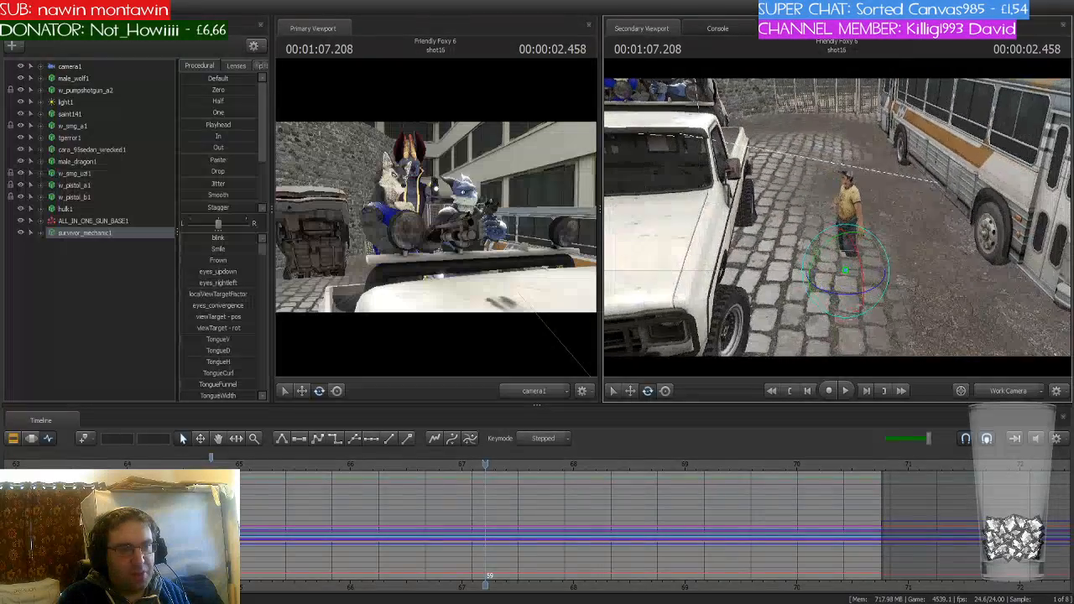
{"action": "key", "text": "ctrl"}
{"action": "key", "text": "d"}
{"action": "mouse_move", "coordinate": [896, 221]}
{"action": "left_mouse_down"}
{"action": "mouse_move", "coordinate": [977, 225]}
{"action": "mouse_move", "coordinate": [910, 225]}
{"action": "left_mouse_up"}
{"action": "key", "text": "s"}
{"action": "key", "text": "a"}
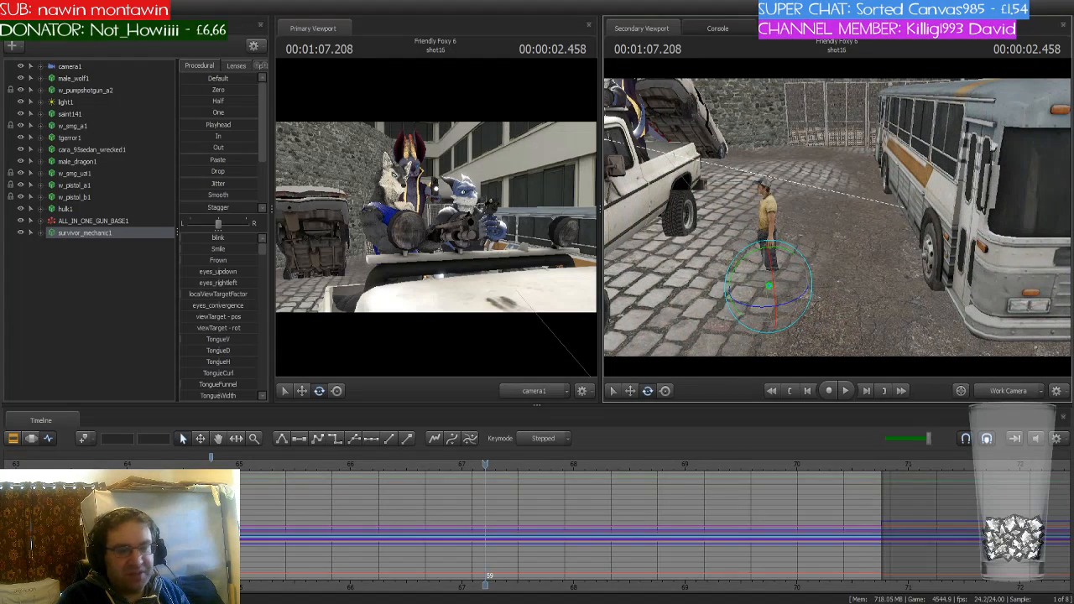
{"action": "key", "text": "ctrl"}
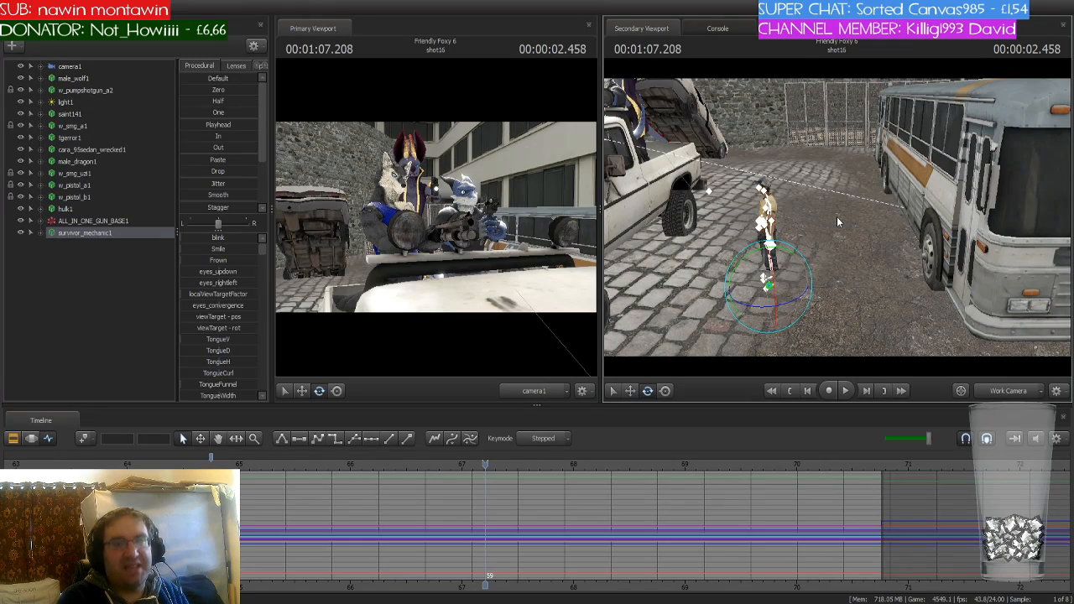
{"action": "mouse_move", "coordinate": [836, 217]}
{"action": "left_mouse_down"}
{"action": "mouse_move", "coordinate": [851, 220]}
{"action": "mouse_move", "coordinate": [837, 217]}
{"action": "left_mouse_up"}
{"action": "key", "text": "w"}
{"action": "key", "text": "a"}
{"action": "key", "text": "s"}
{"action": "key", "text": "d"}
{"action": "key", "text": "w"}
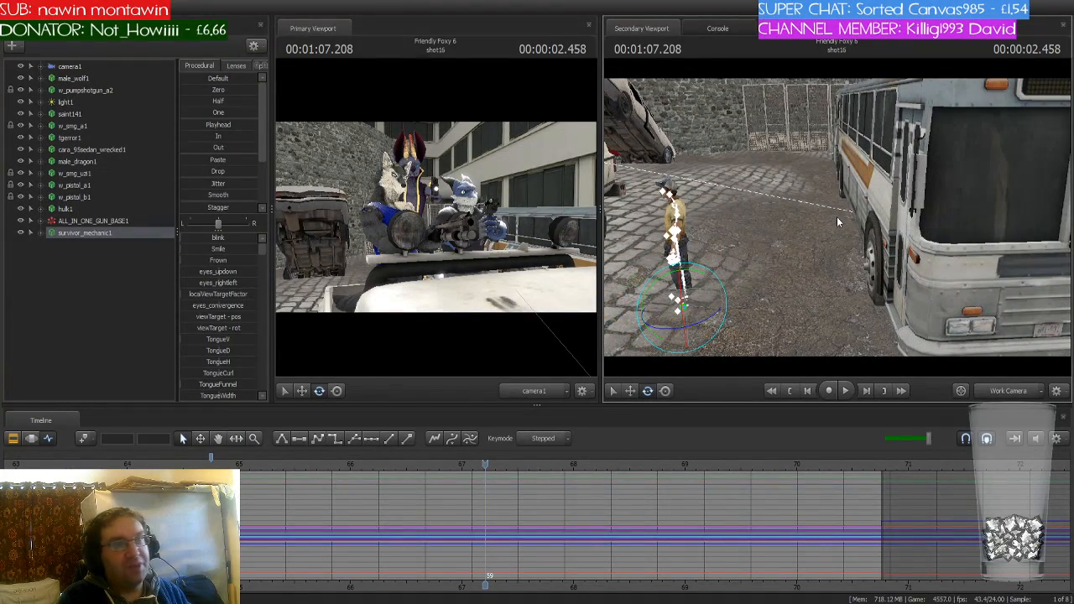
{"action": "mouse_move", "coordinate": [837, 216]}
{"action": "left_mouse_down"}
{"action": "mouse_move", "coordinate": [825, 213]}
{"action": "mouse_move", "coordinate": [839, 223]}
{"action": "left_mouse_up"}
{"action": "key", "text": "s"}
{"action": "key", "text": "a"}
{"action": "key", "text": "s"}
{"action": "key", "text": "w"}
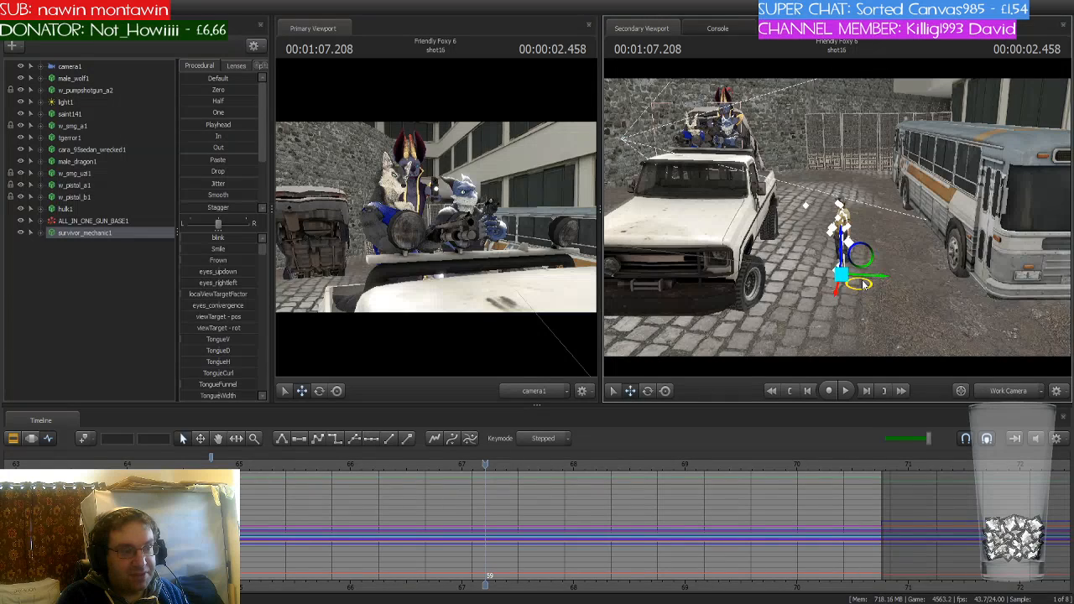
Add a keyframe for survivor_mechanic1 at frame 70 and set the keys at frame 0 to stepped tangents
{"action": "left_click", "coordinate": [82, 438]}
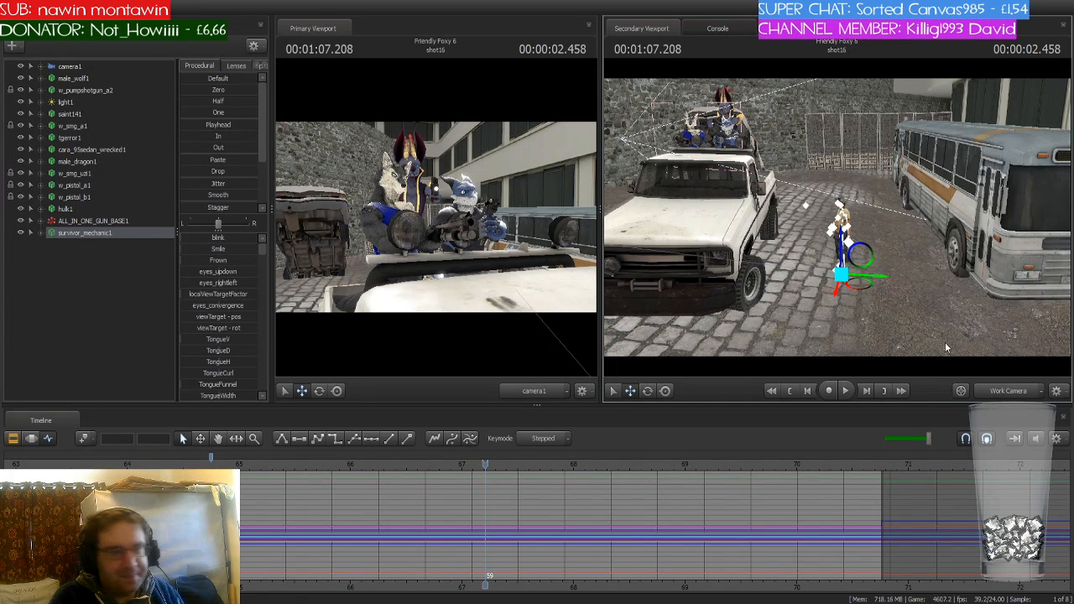
{"action": "left_click_drag", "start_coordinate": [485, 470], "coordinate": [538, 468]}
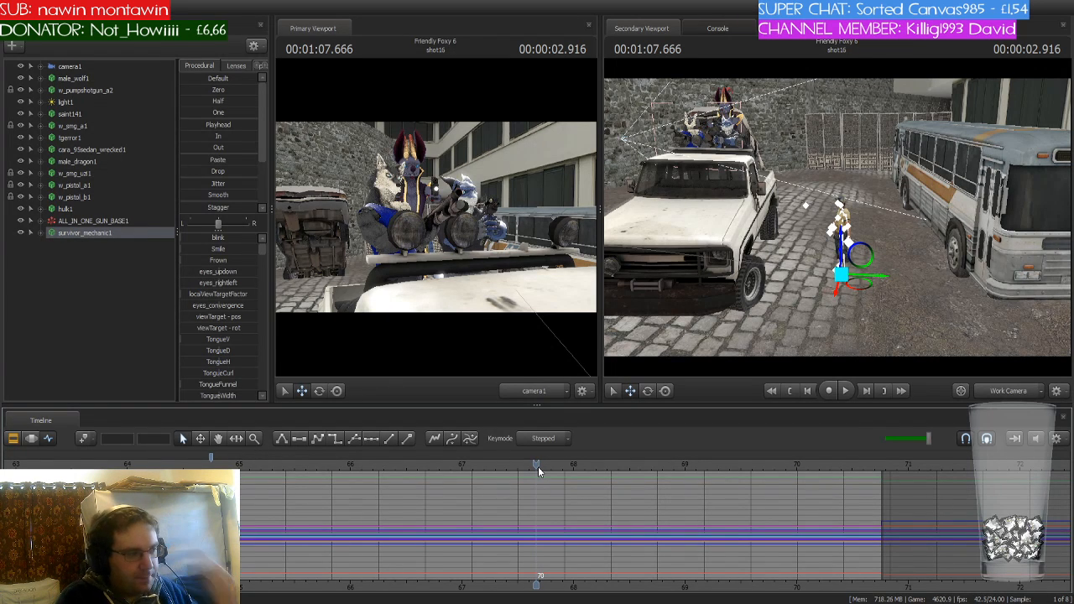
{"action": "left_click", "coordinate": [81, 438]}
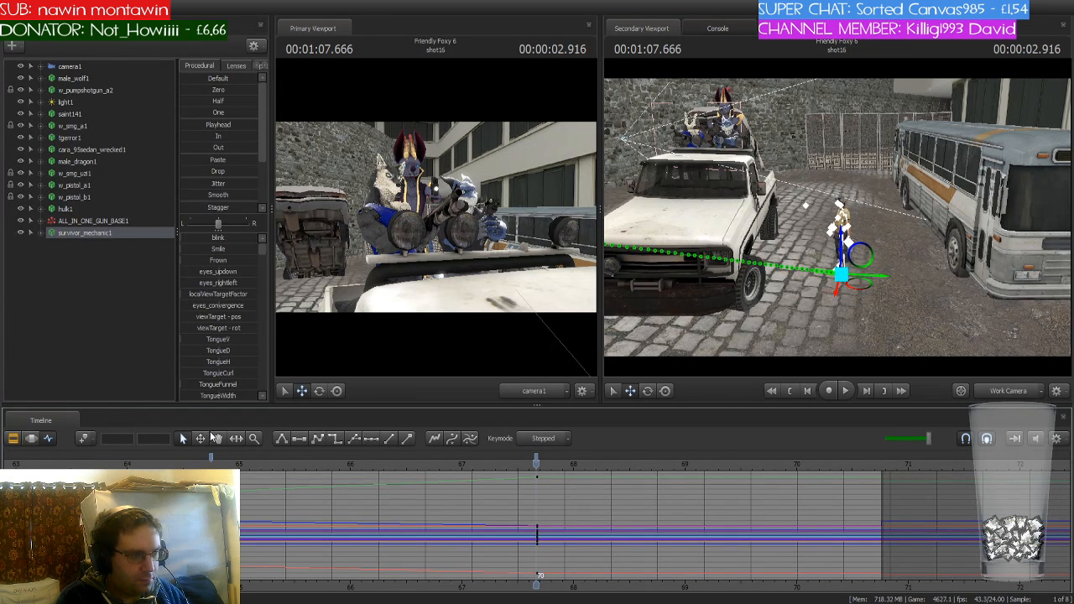
{"action": "left_click", "coordinate": [211, 458]}
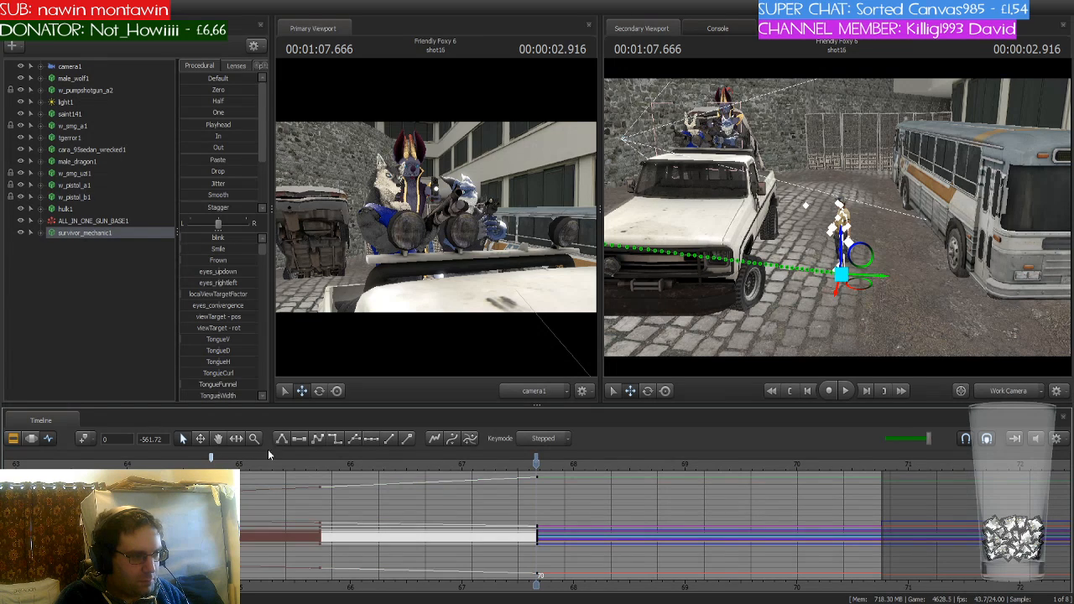
{"action": "left_click", "coordinate": [334, 442]}
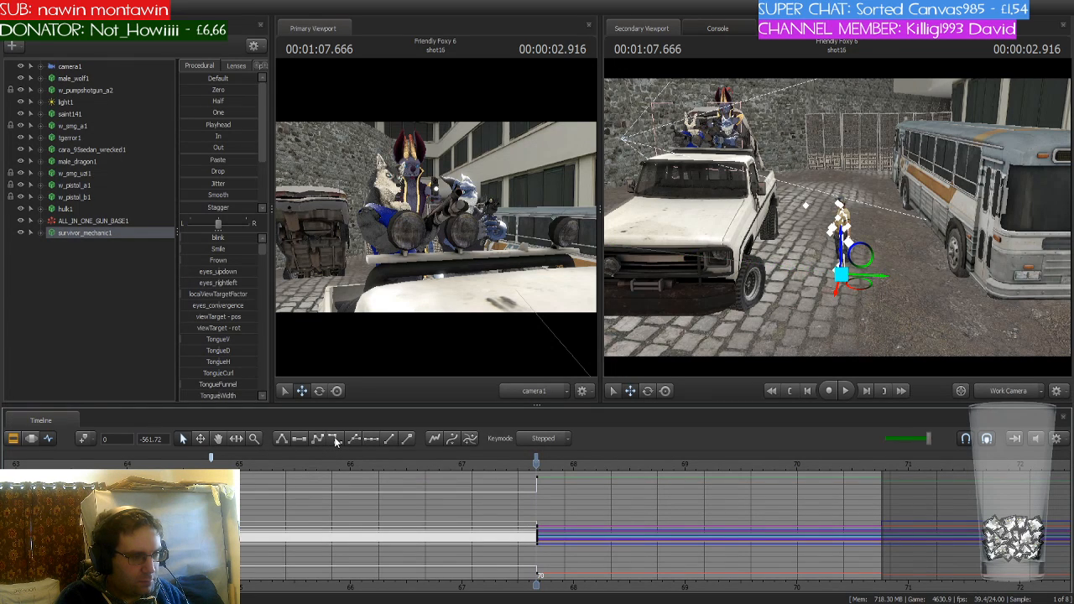
At frame 71, move the mechanic's rootTransform beside the pickup truck so that he stands in camera1's view
{"action": "key", "text": "Right"}
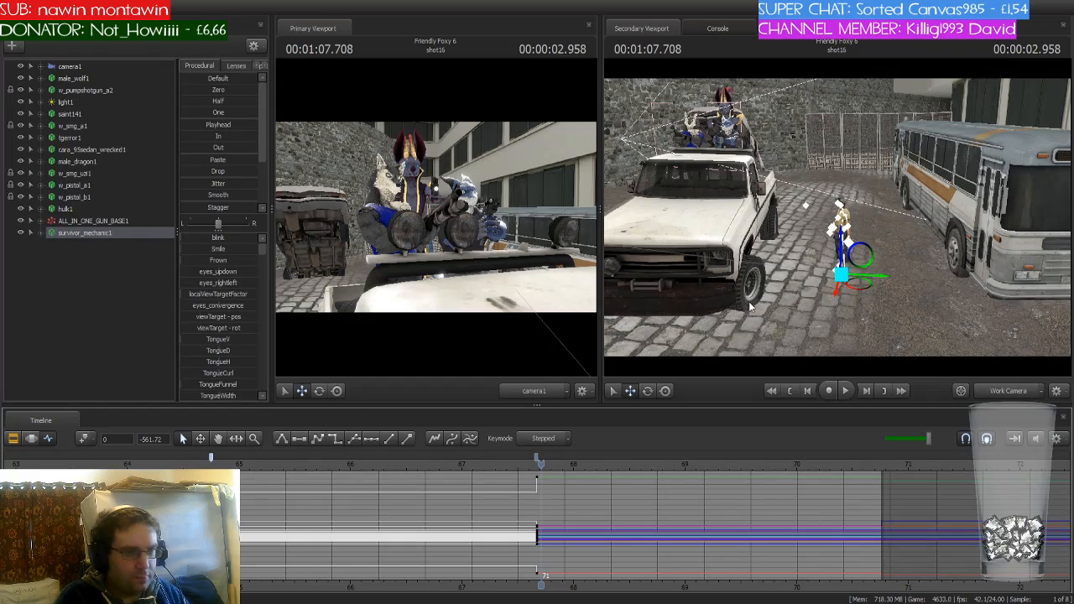
{"action": "left_click_drag", "start_coordinate": [750, 307], "coordinate": [726, 302]}
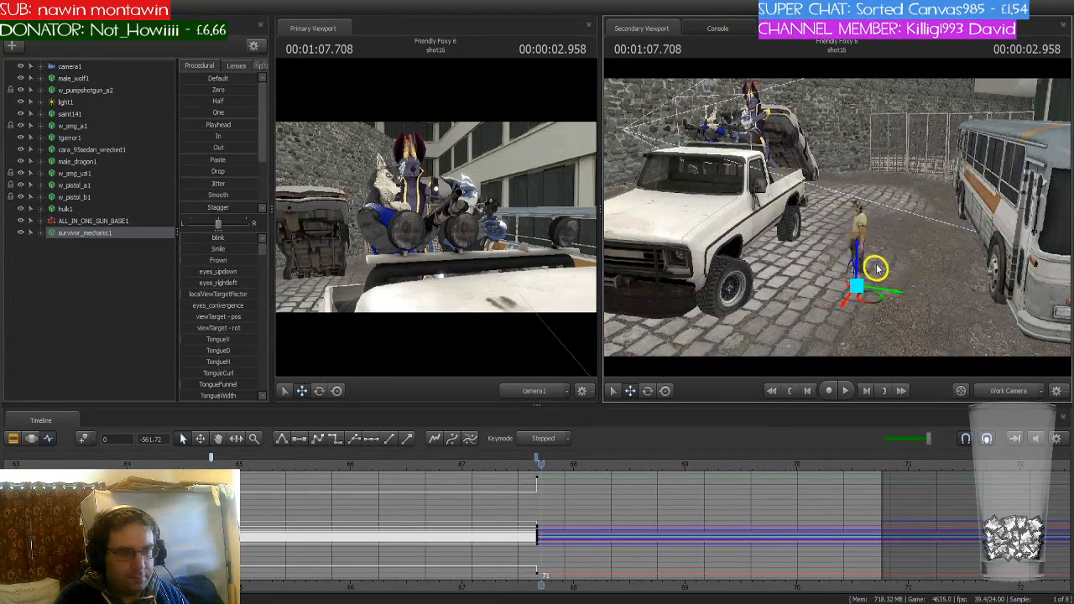
{"action": "left_click_drag", "start_coordinate": [876, 265], "coordinate": [844, 238]}
{"action": "key", "text": "ctrl+z"}
{"action": "key", "text": "w"}
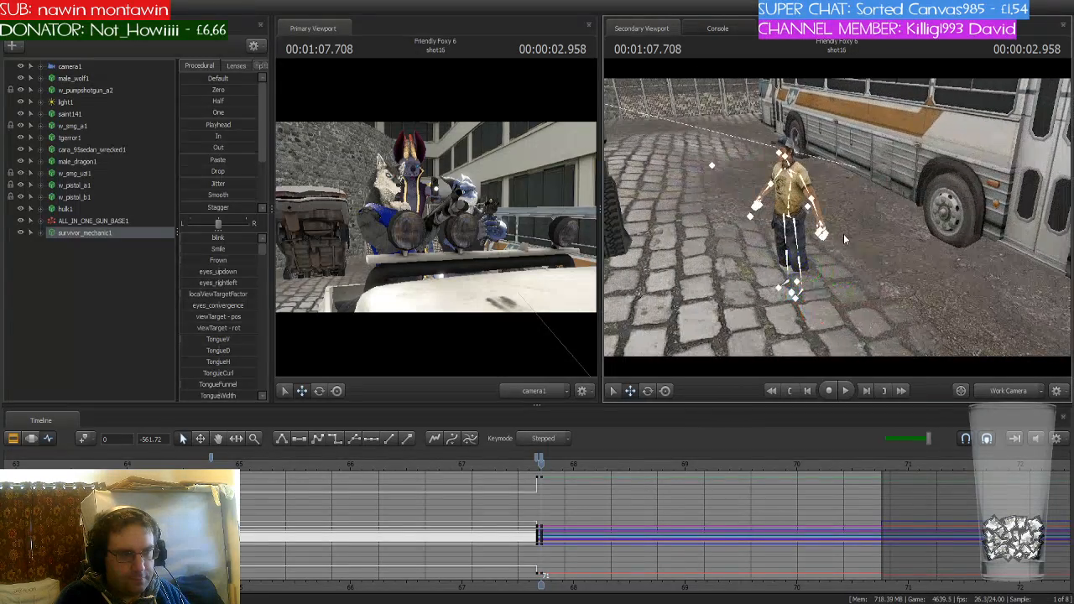
{"action": "left_click", "coordinate": [790, 295]}
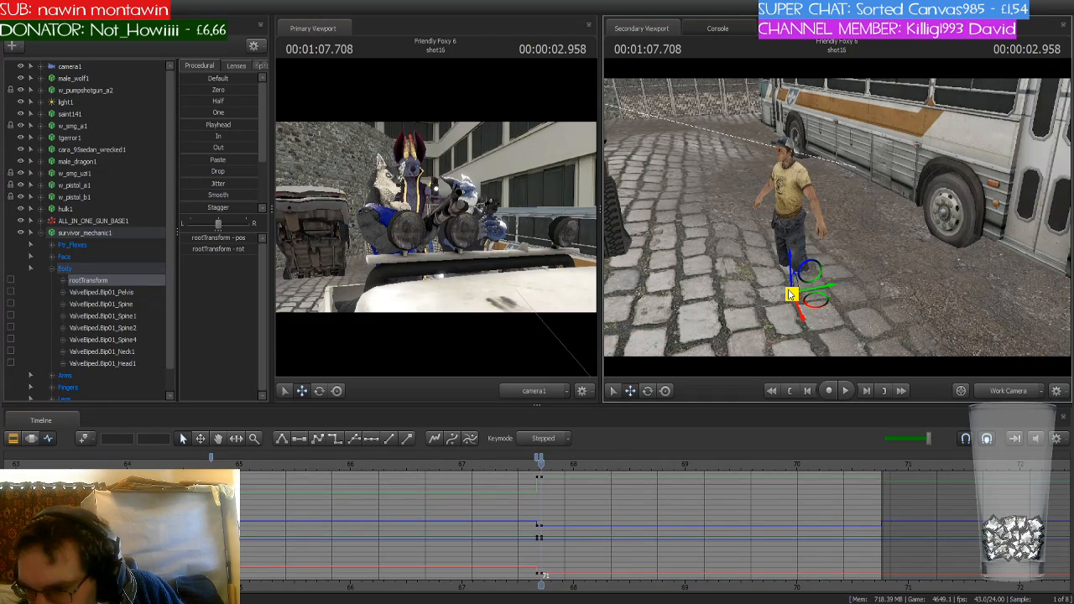
{"action": "mouse_move", "coordinate": [793, 294]}
{"action": "left_mouse_down"}
{"action": "mouse_move", "coordinate": [756, 296]}
{"action": "mouse_move", "coordinate": [777, 309]}
{"action": "left_mouse_up"}
{"action": "key", "text": "s"}
{"action": "left_click_drag", "start_coordinate": [804, 250], "coordinate": [714, 134]}
{"action": "key", "text": "a"}
{"action": "key", "text": "w"}
Rotate the mechanic's rootTransform to face the camera and tilt his upper body sideways at Bip01_Spine
{"action": "key", "text": "e"}
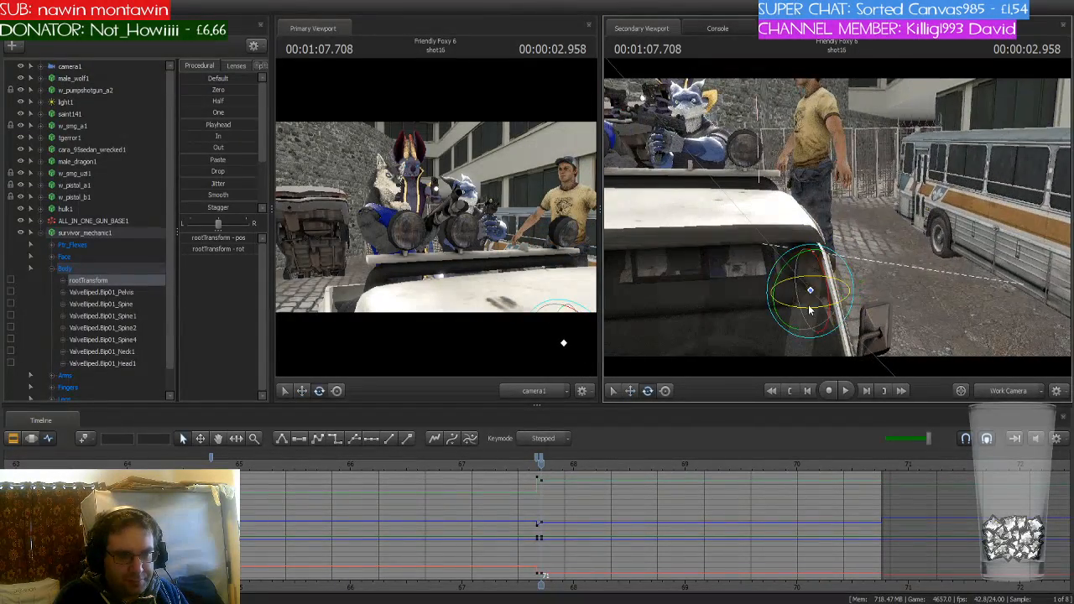
{"action": "left_click_drag", "start_coordinate": [809, 309], "coordinate": [826, 241]}
{"action": "key", "text": "w"}
{"action": "left_click", "coordinate": [808, 274], "text": "ctrl"}
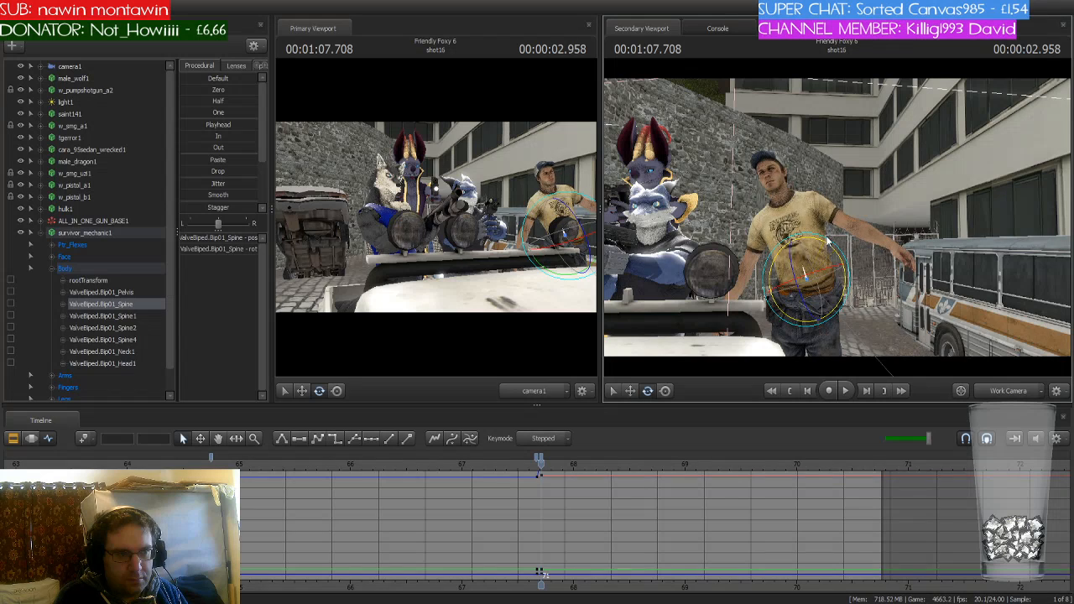
Try to raise the mechanic's right arm above his head by rotating R_UpperArm
{"action": "left_click", "coordinate": [764, 234], "text": "ctrl"}
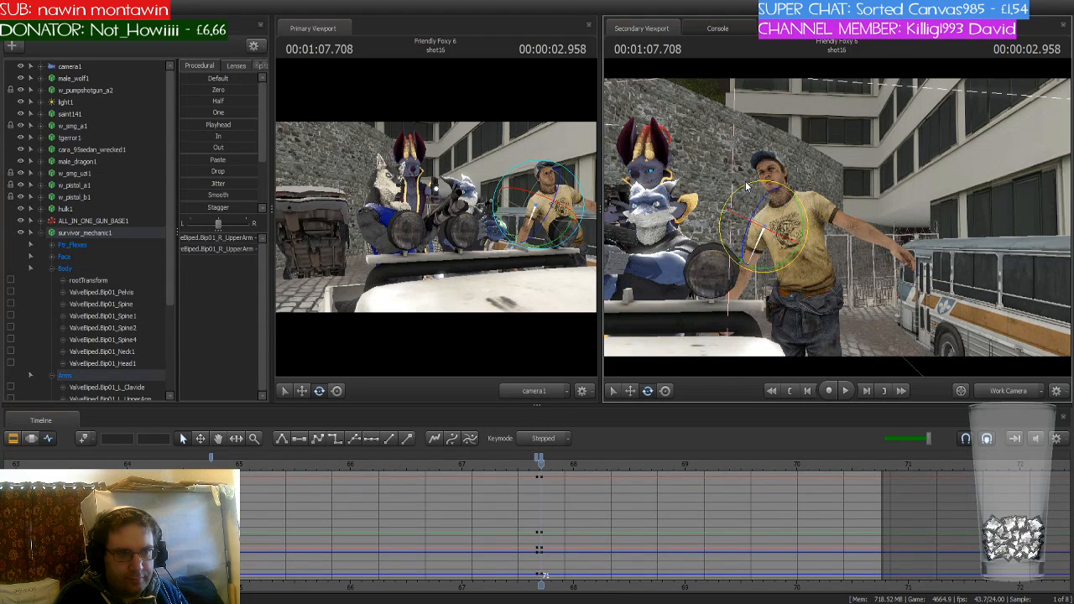
{"action": "left_click_drag", "start_coordinate": [746, 187], "coordinate": [765, 207]}
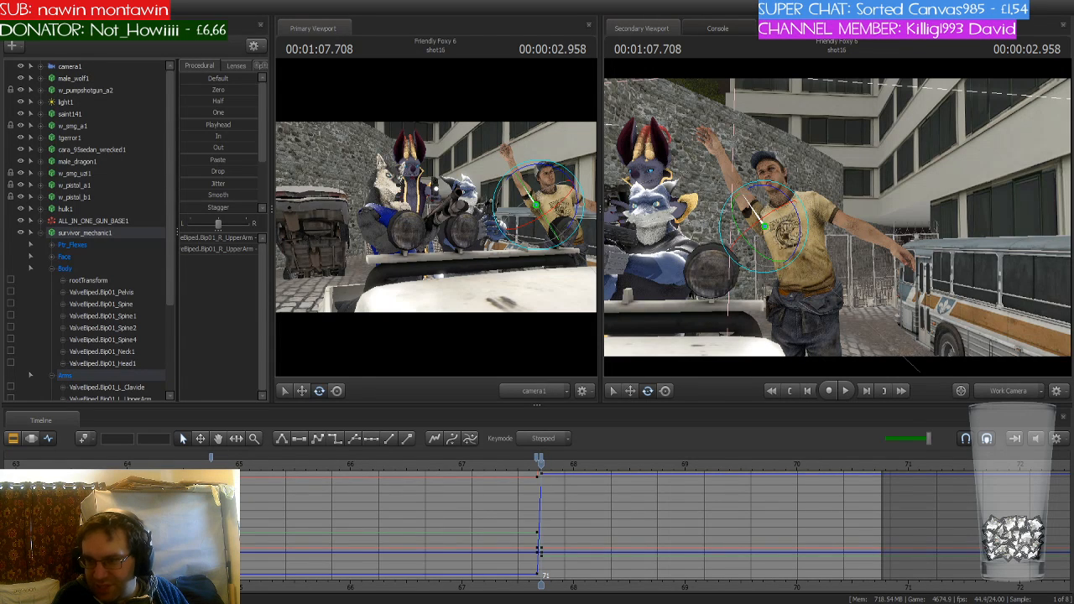
{"action": "key", "text": "w"}
{"action": "mouse_move", "coordinate": [837, 217]}
{"action": "left_mouse_down"}
{"action": "mouse_move", "coordinate": [832, 202]}
{"action": "mouse_move", "coordinate": [837, 216]}
{"action": "left_mouse_up"}
{"action": "key", "text": "ctrl"}
{"action": "left_click", "coordinate": [841, 255], "text": "ctrl"}
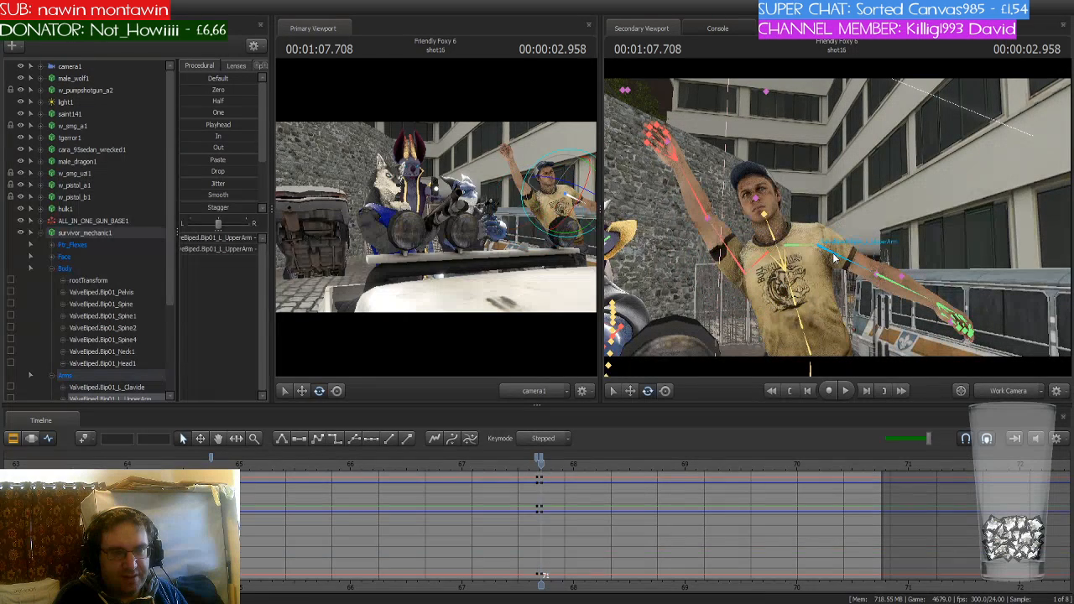
Undo the right upper arm rotations while keeping the spine's sideways tilt
{"action": "key", "text": "ctrl+z"}
{"action": "key", "text": "ctrl+z"}
{"action": "key", "text": "ctrl+z"}
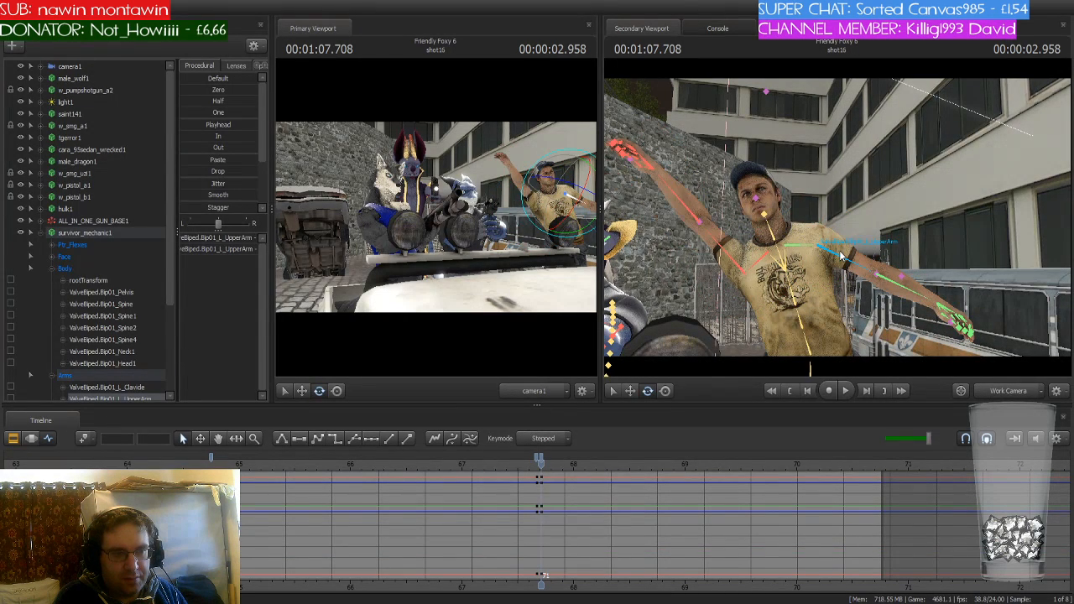
{"action": "key", "text": "ctrl+z"}
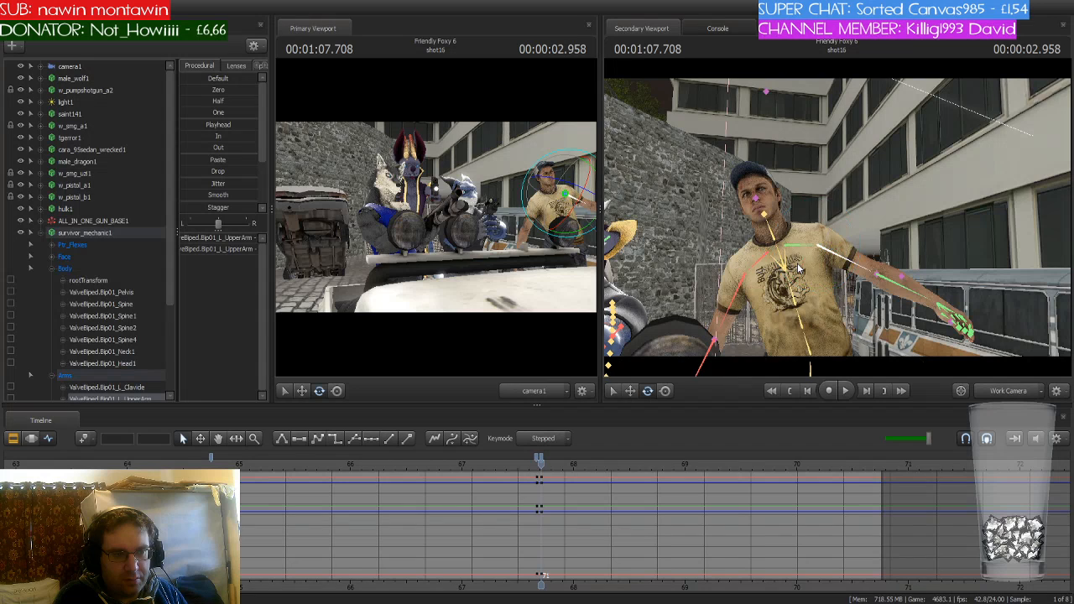
{"action": "key", "text": "ctrl+z"}
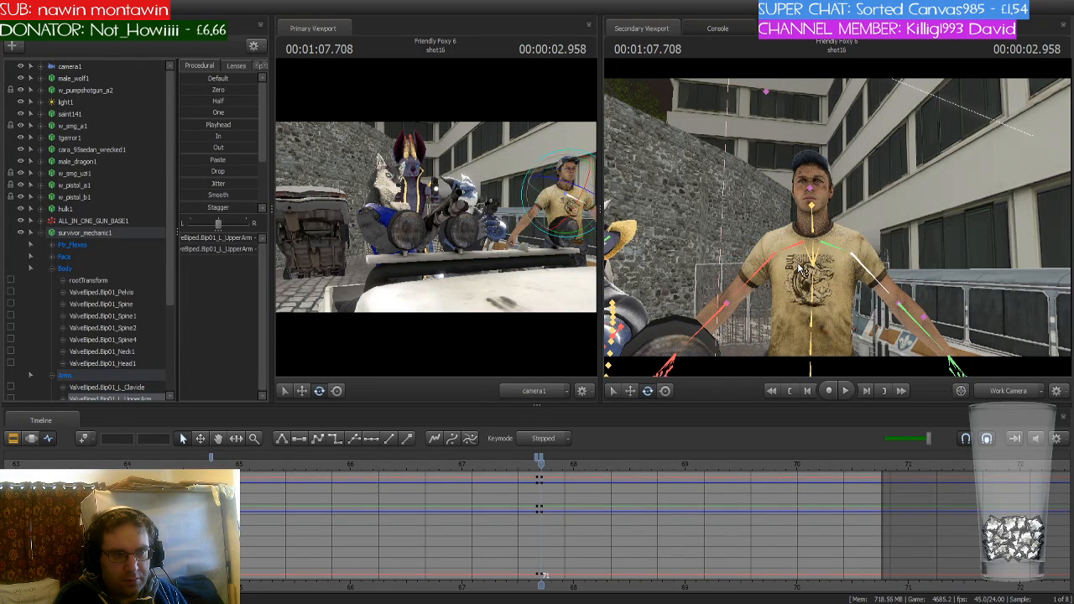
{"action": "key", "text": "ctrl+y"}
Raise the mechanic's right arm outward and up by rotating his right clavicle and right upper arm
{"action": "left_click", "coordinate": [758, 263], "text": "ctrl"}
{"action": "left_click_drag", "start_coordinate": [755, 280], "coordinate": [753, 249]}
{"action": "key", "text": "ctrl+z"}
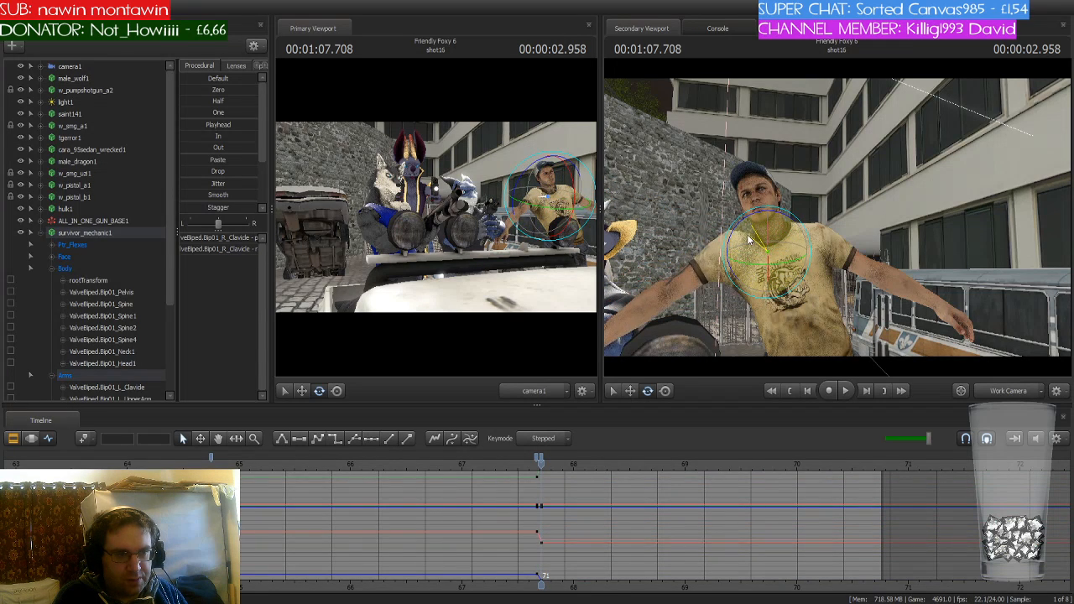
{"action": "left_click", "coordinate": [718, 273]}
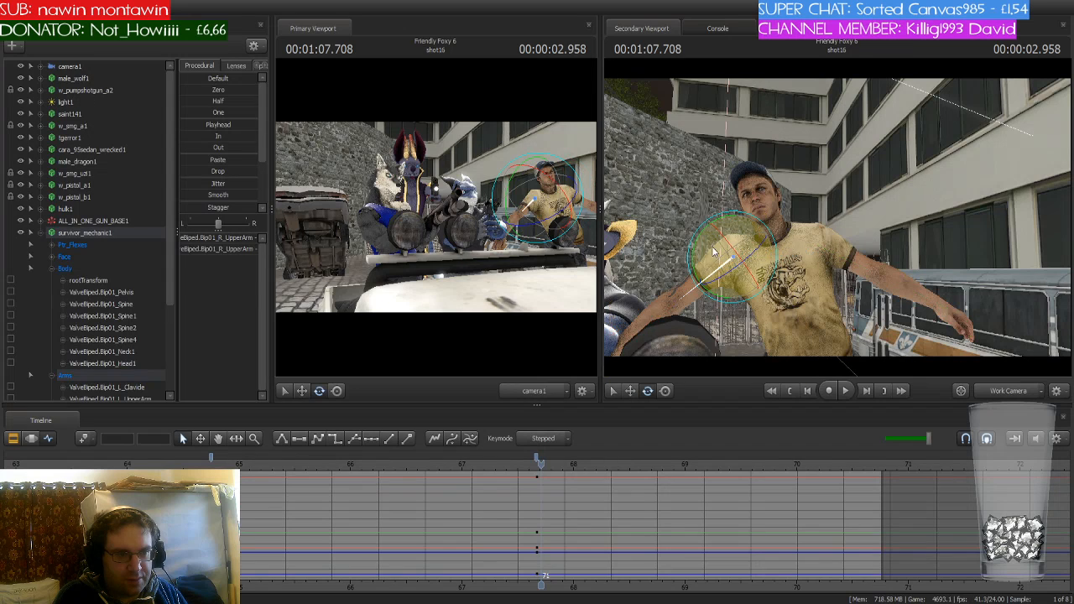
{"action": "mouse_move", "coordinate": [713, 252]}
{"action": "left_mouse_down"}
{"action": "mouse_move", "coordinate": [702, 241]}
{"action": "mouse_move", "coordinate": [745, 296]}
{"action": "mouse_move", "coordinate": [728, 294]}
{"action": "mouse_move", "coordinate": [722, 238]}
{"action": "left_mouse_up"}
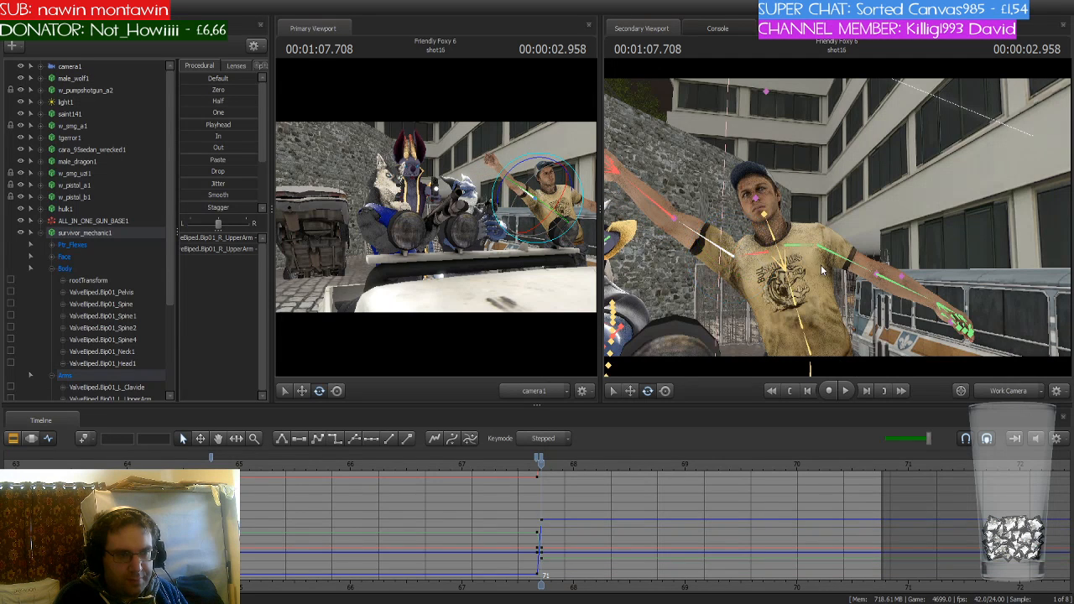
Rotate the mechanic's left upper arm so that the arm points straight up above his head
{"action": "left_click", "coordinate": [804, 244]}
{"action": "left_click_drag", "start_coordinate": [812, 235], "coordinate": [813, 193]}
{"action": "left_click", "coordinate": [838, 218]}
Set the mechanic's left upper arm keyframes at frame 70 to stepped tangents so the raised pose snaps in at frame 71
{"action": "scroll", "coordinate": [561, 498], "scroll_direction": "up", "scroll_amount": 3}
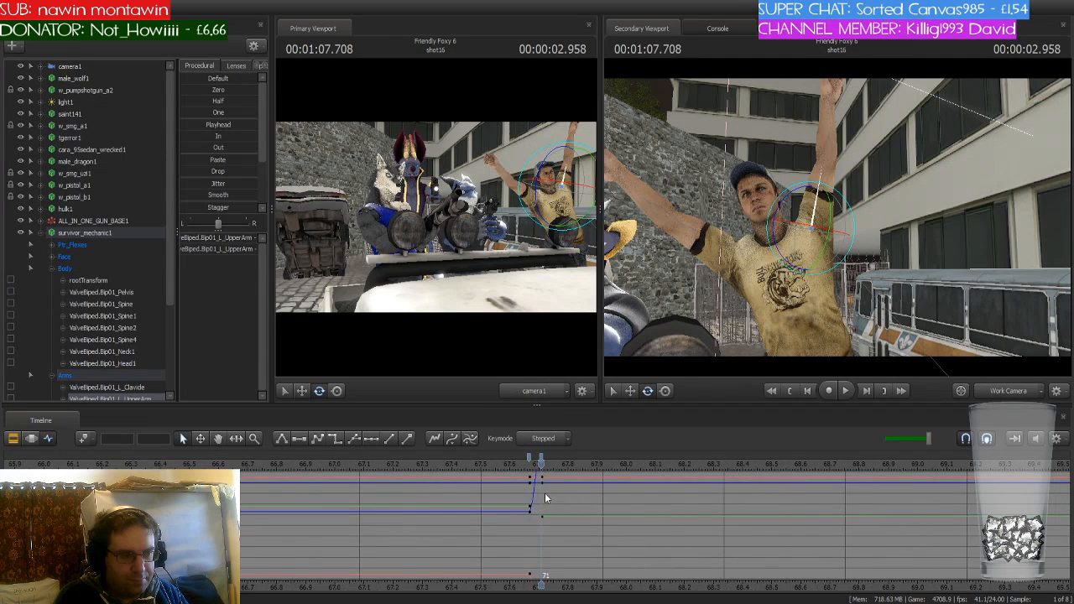
{"action": "scroll", "coordinate": [537, 463], "scroll_direction": "up", "scroll_amount": 2}
{"action": "mouse_move", "coordinate": [537, 464]}
{"action": "left_mouse_down"}
{"action": "mouse_move", "coordinate": [519, 463]}
{"action": "mouse_move", "coordinate": [536, 465]}
{"action": "left_mouse_up"}
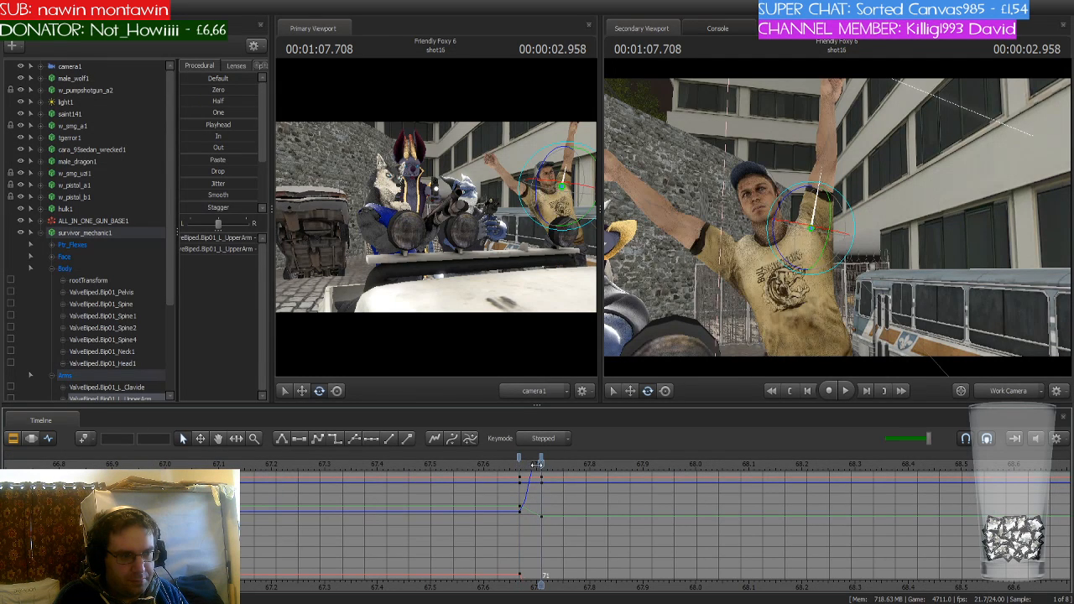
{"action": "left_click", "coordinate": [521, 459]}
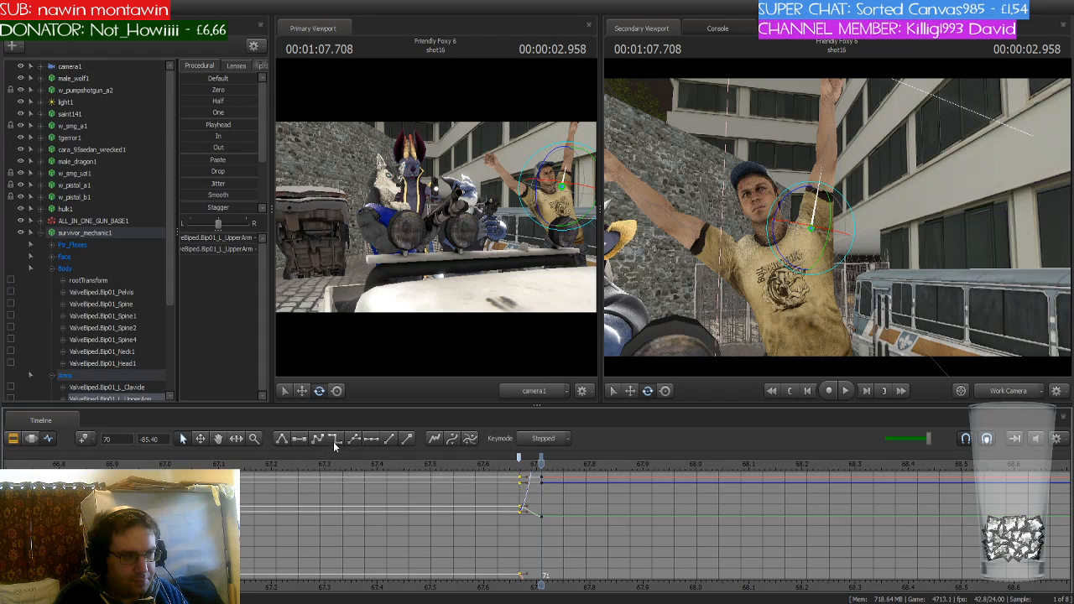
{"action": "left_click", "coordinate": [334, 439]}
{"action": "scroll", "coordinate": [518, 497], "scroll_direction": "down", "scroll_amount": 2}
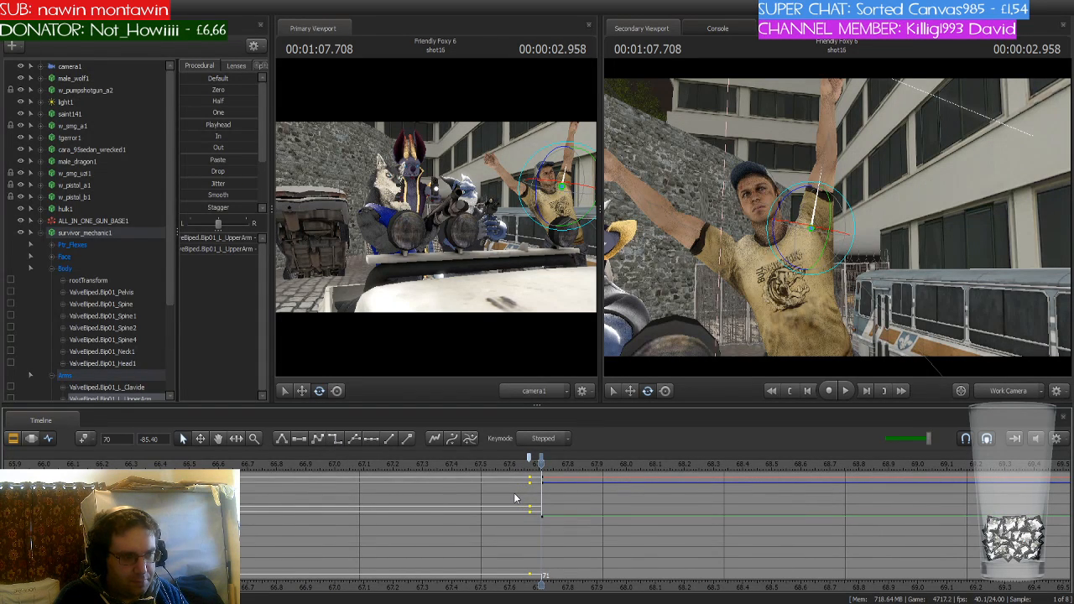
{"action": "scroll", "coordinate": [514, 497], "scroll_direction": "up", "scroll_amount": 1}
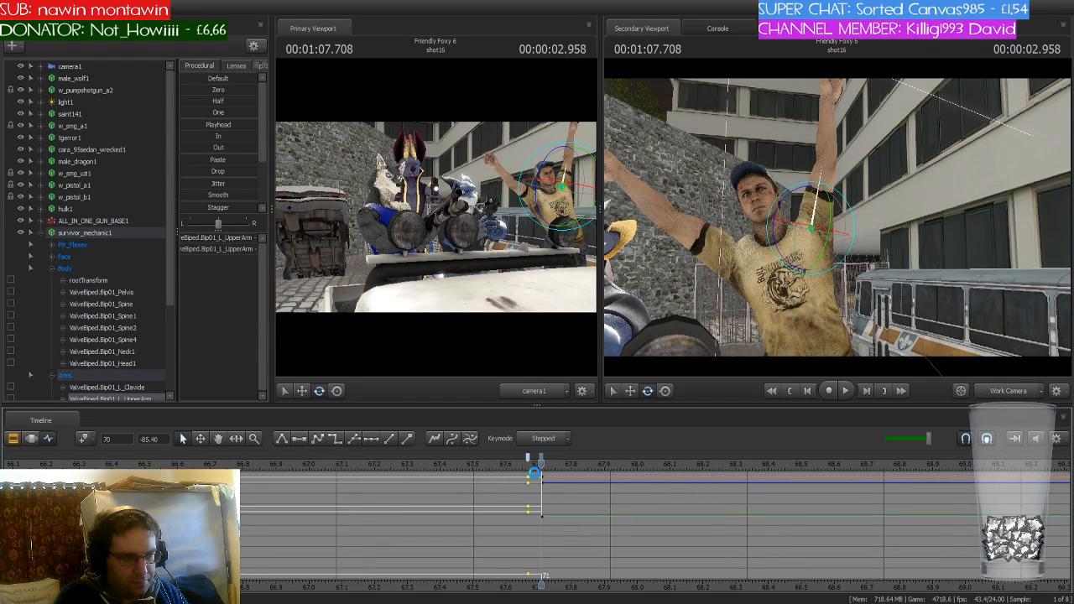
{"action": "scroll", "coordinate": [534, 474], "scroll_direction": "up", "scroll_amount": 1}
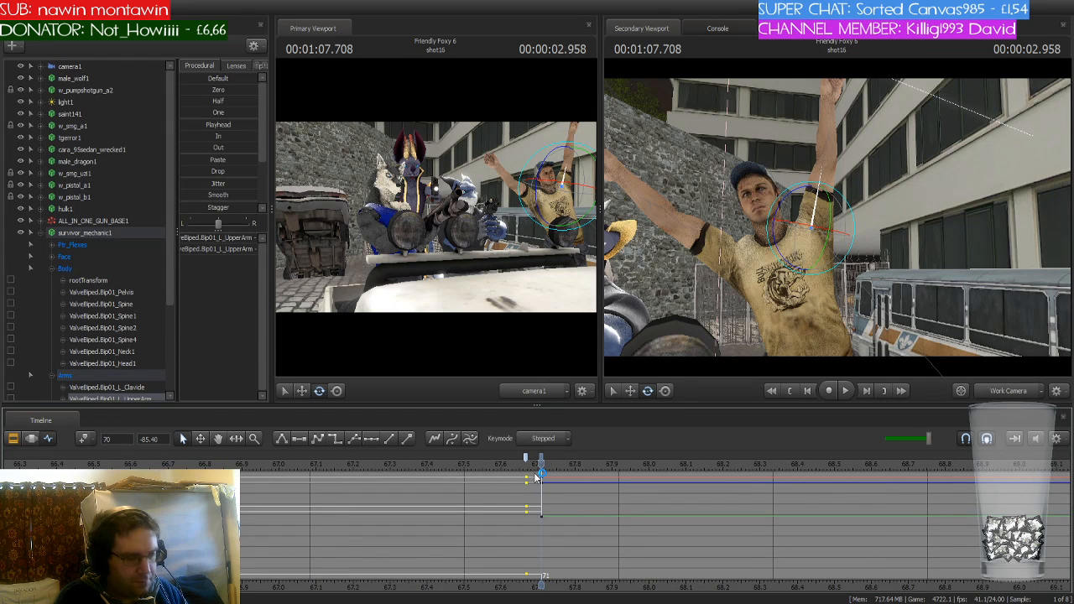
{"action": "scroll", "coordinate": [537, 476], "scroll_direction": "down", "scroll_amount": 2}
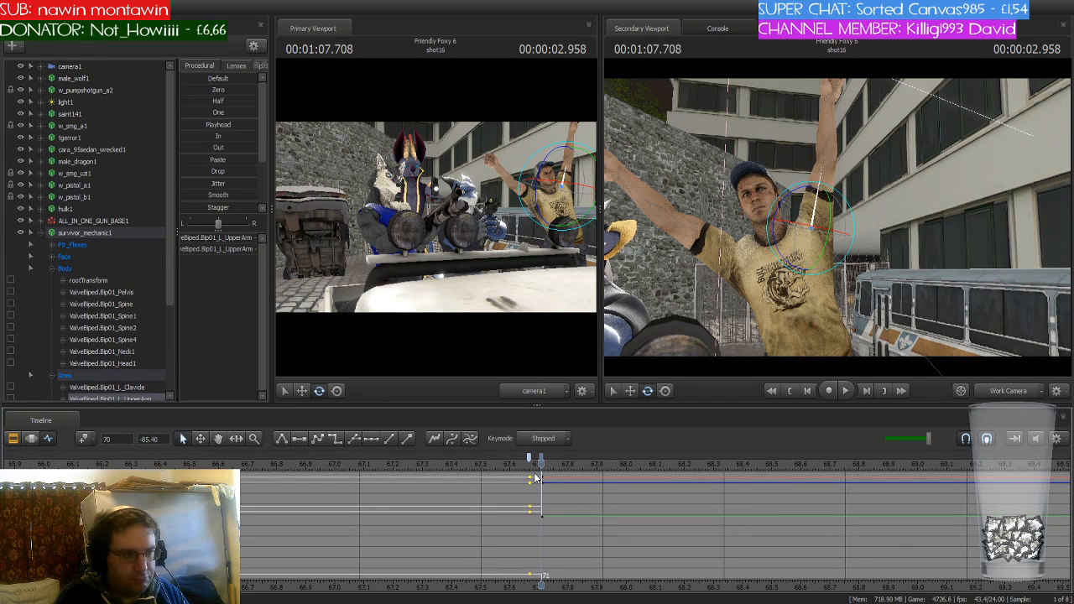
Set all of the mechanic's keyframes at frame 70 to stepped tangents so his whole body snaps to the next pose
{"action": "key", "text": "Right"}
{"action": "key", "text": "Right"}
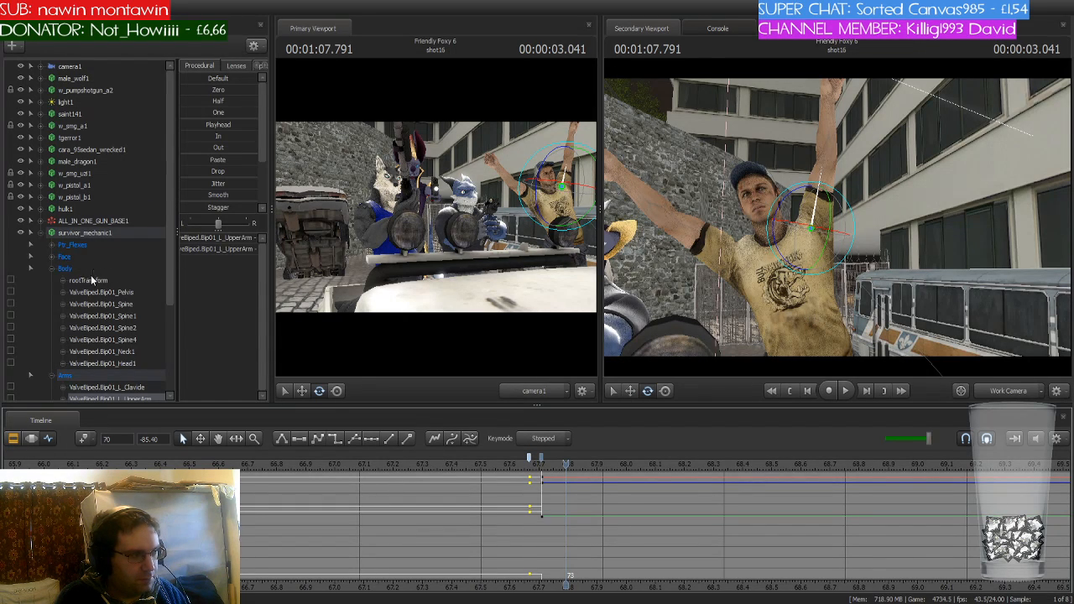
{"action": "left_click", "coordinate": [104, 375]}
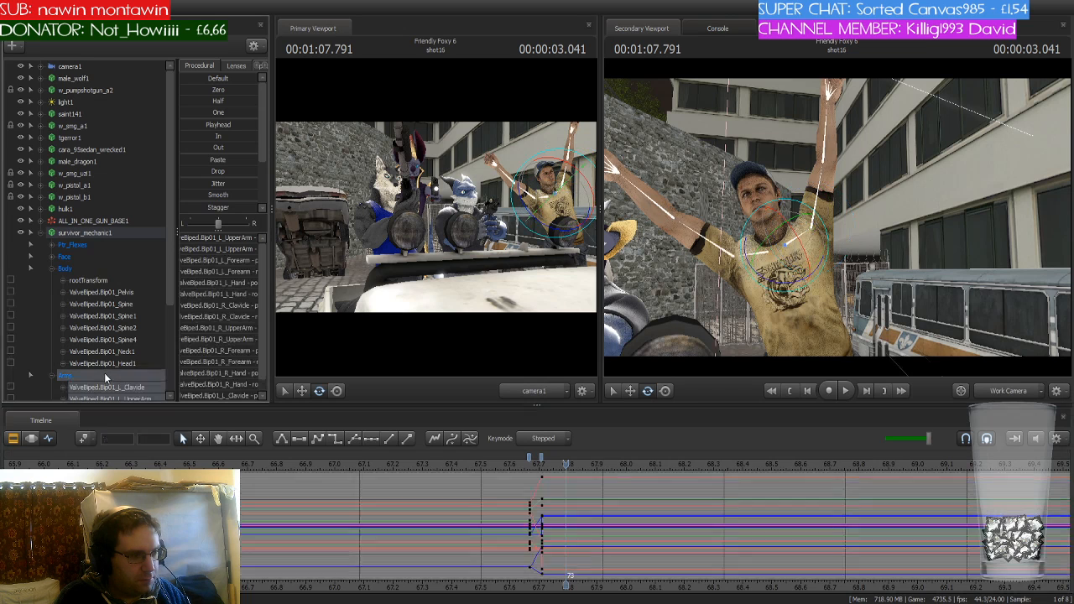
{"action": "left_click", "coordinate": [529, 454]}
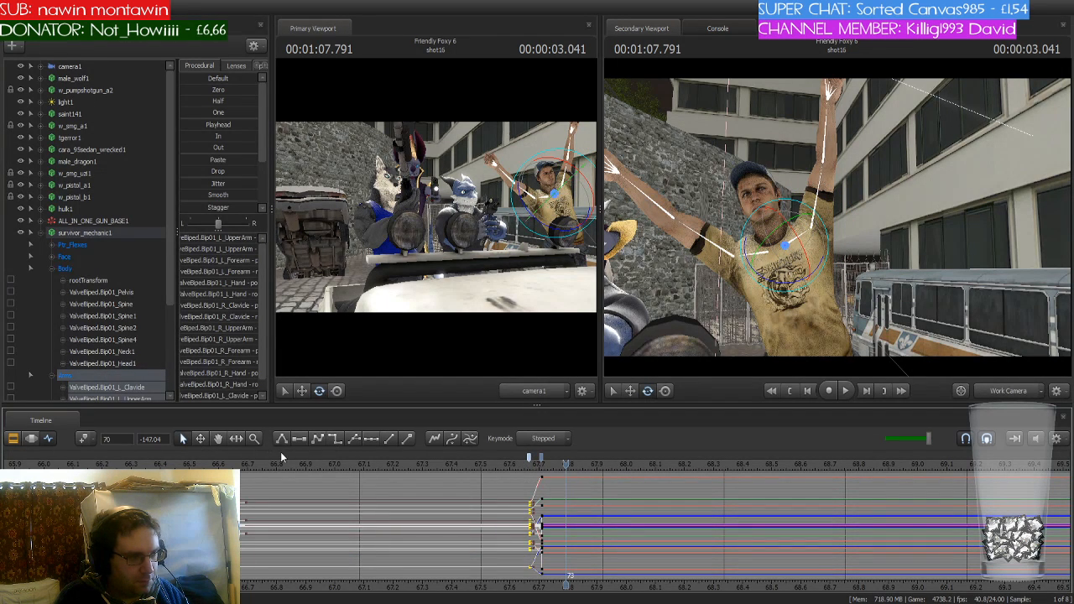
{"action": "left_click", "coordinate": [105, 232]}
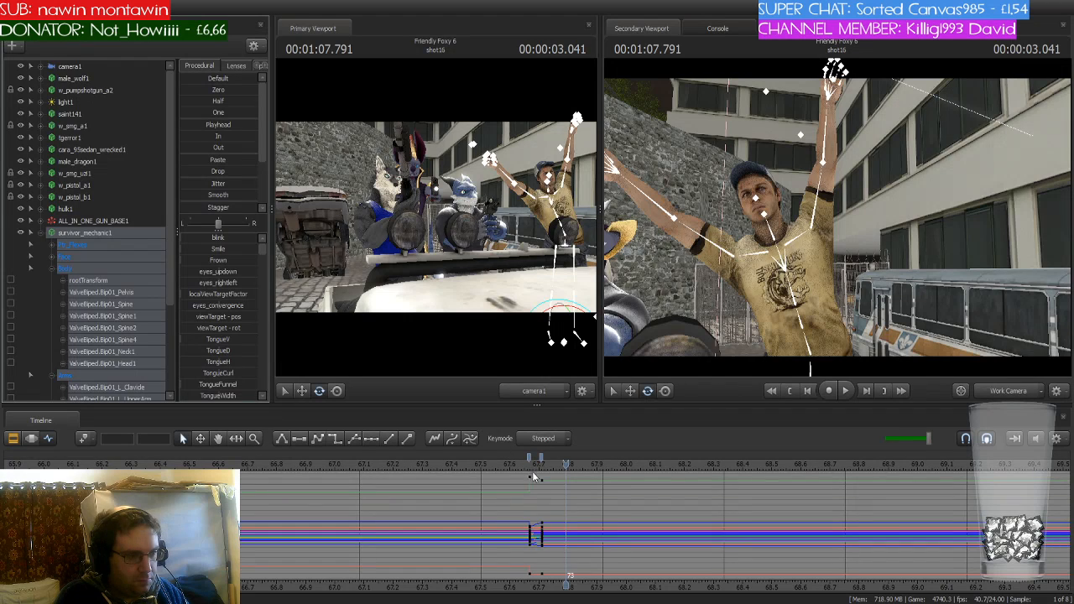
{"action": "left_click", "coordinate": [529, 455]}
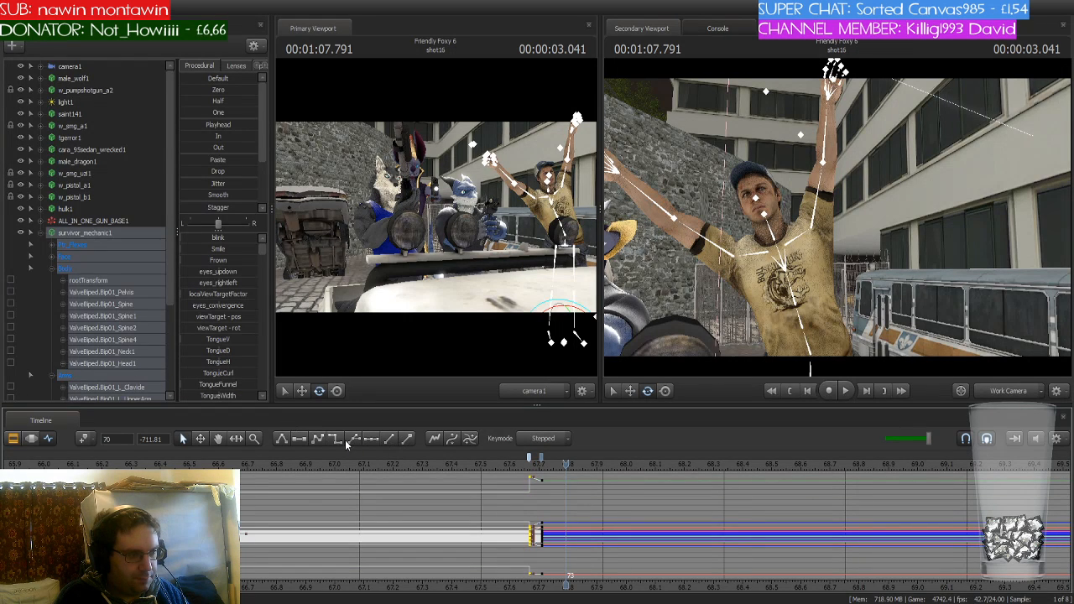
{"action": "scroll", "coordinate": [452, 472], "scroll_direction": "up", "scroll_amount": 2}
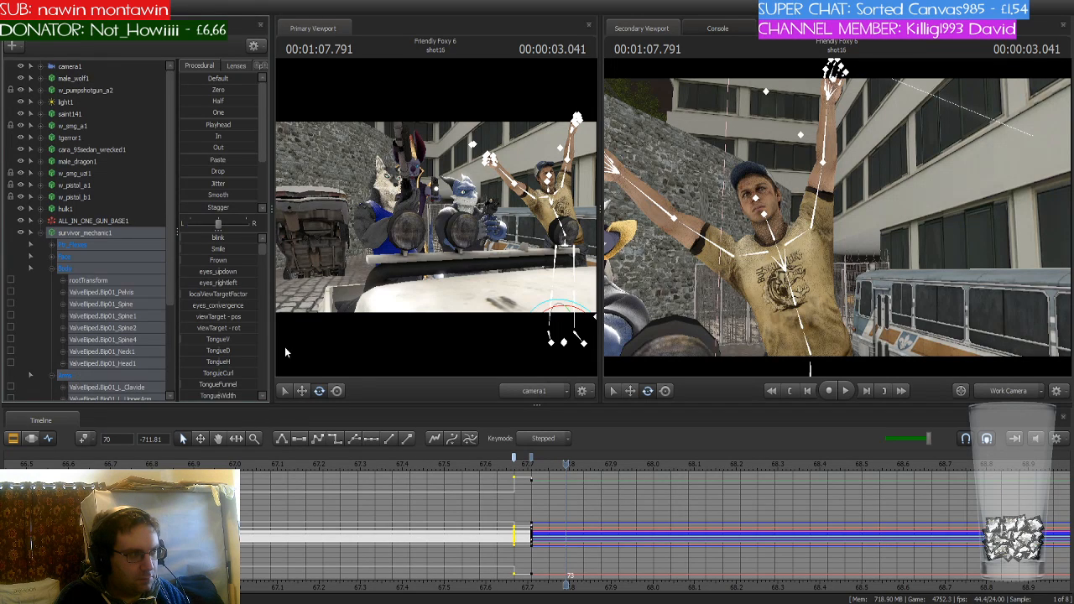
Copy the keyframes of the mechanic's Arms group at frame 70 and paste them at frame 73
{"action": "left_click", "coordinate": [116, 375]}
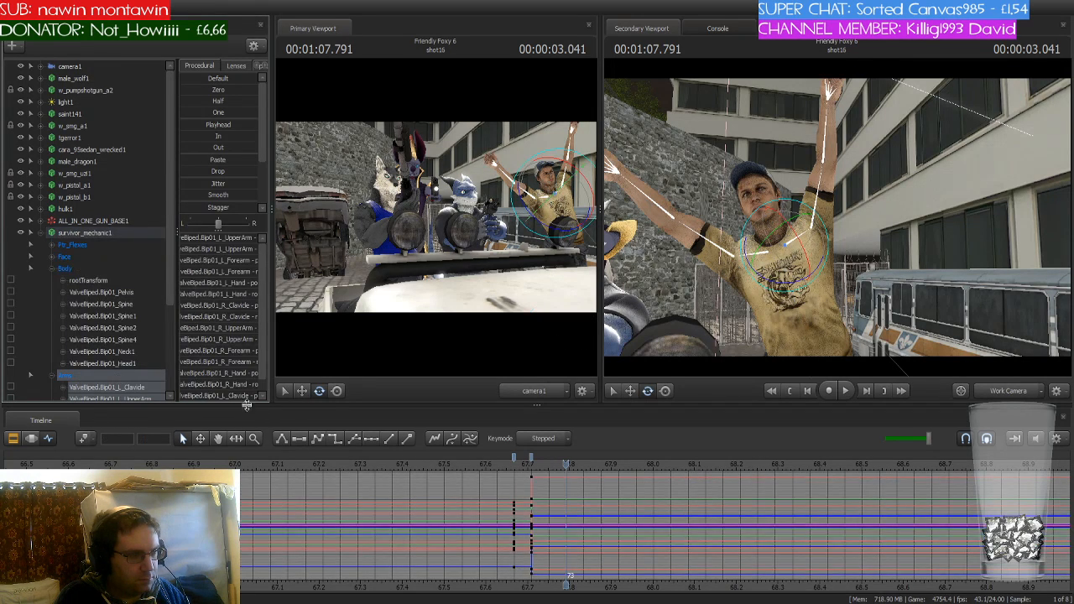
{"action": "left_click", "coordinate": [513, 457]}
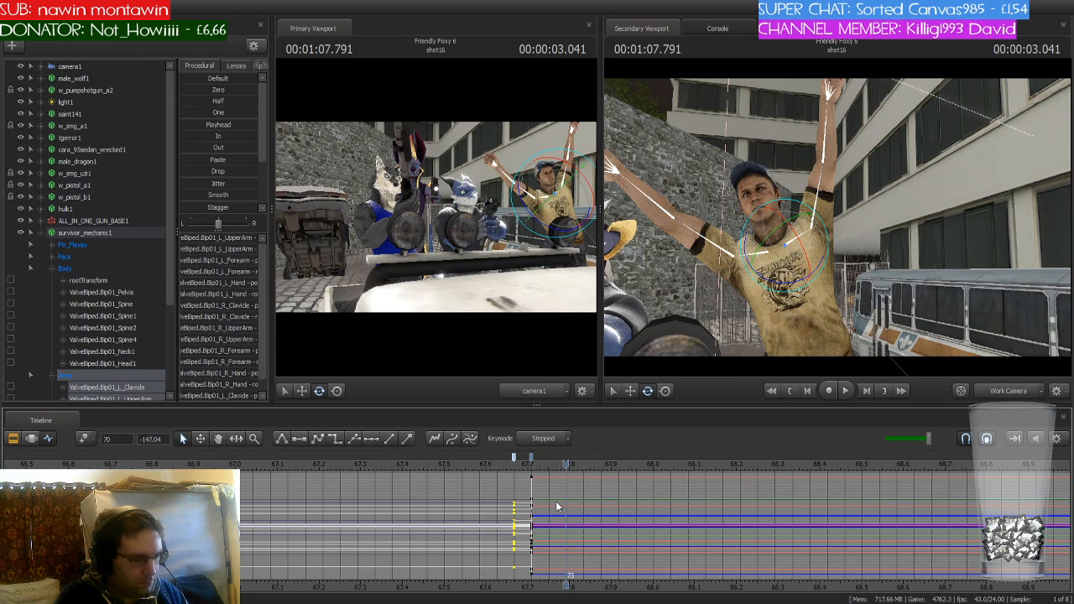
{"action": "key", "text": "ctrl+v"}
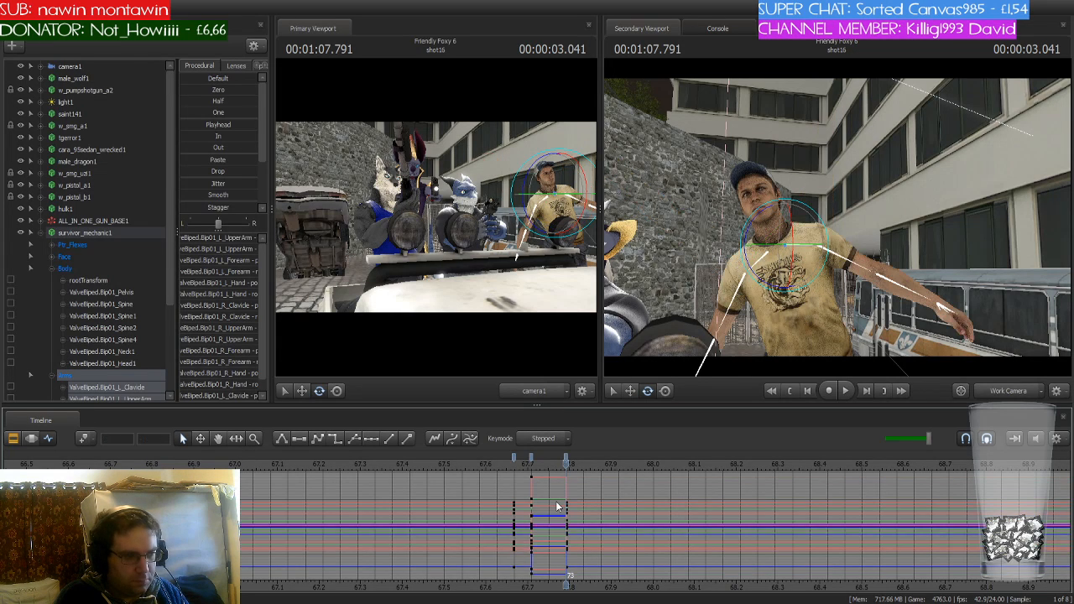
Copy the Arms keyframes at frames 71 and 73 together and paste the pair every four frames from frame 75 to frame 95
{"action": "left_click", "coordinate": [529, 460]}
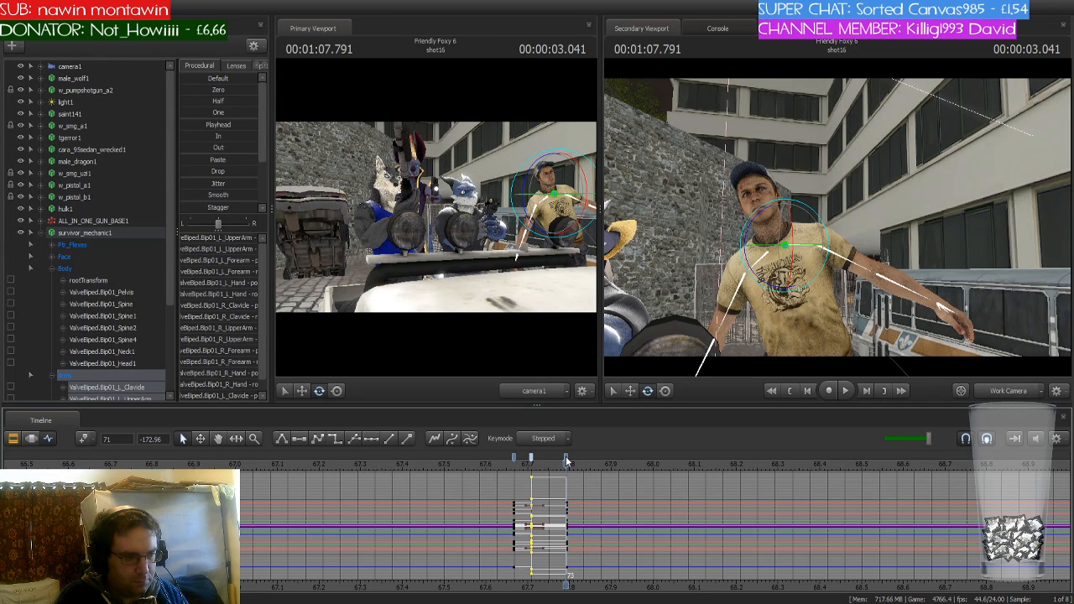
{"action": "left_click", "coordinate": [565, 460], "text": "shift"}
{"action": "key", "text": "Right"}
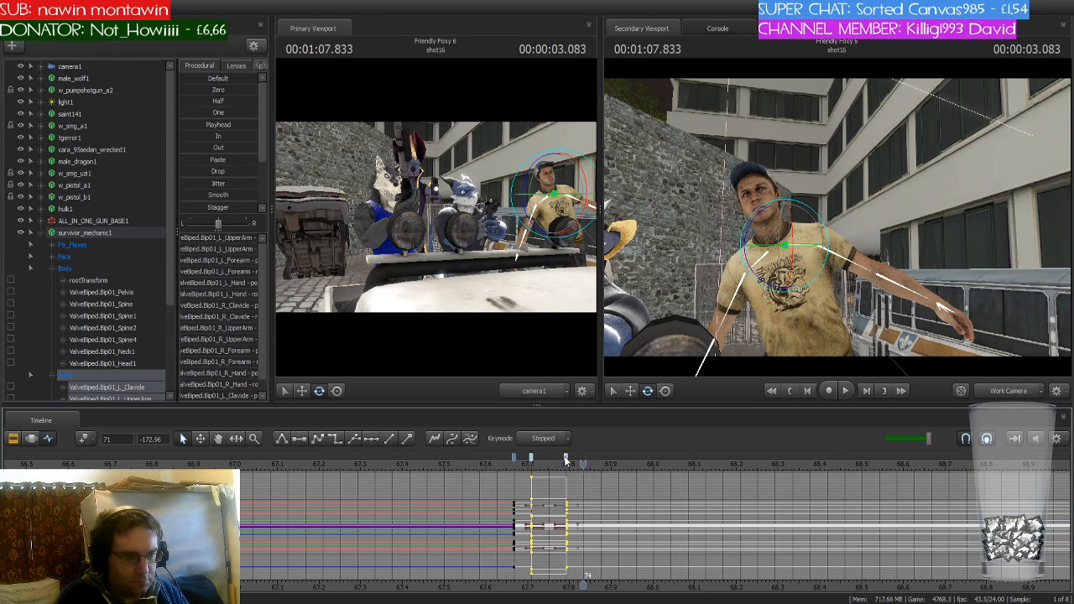
{"action": "key", "text": "Right"}
{"action": "key", "text": "ctrl+v"}
{"action": "key", "text": "Right"}
{"action": "key", "text": "Right"}
{"action": "key", "text": "Right"}
{"action": "key", "text": "Right"}
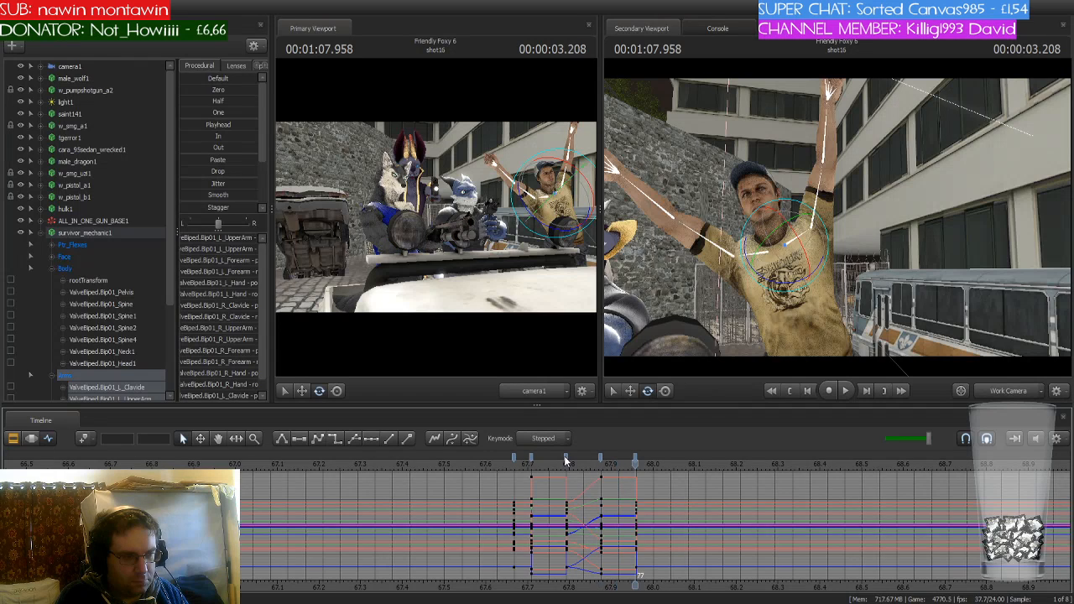
{"action": "key", "text": "ctrl+v"}
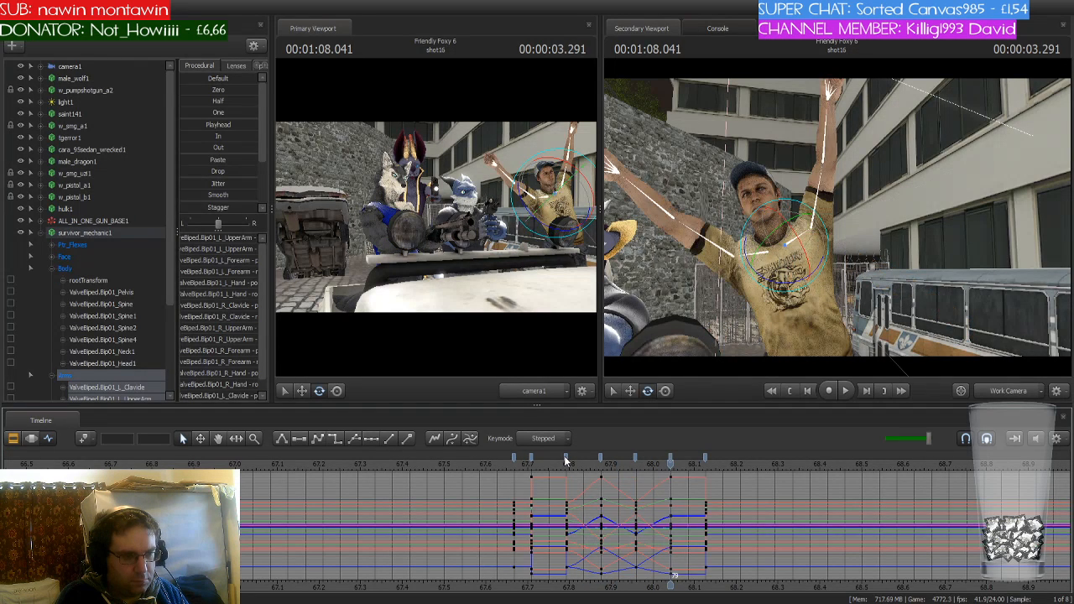
{"action": "key", "text": "Right"}
{"action": "key", "text": "Right"}
{"action": "key", "text": "Right"}
{"action": "key", "text": "Right"}
{"action": "key", "text": "ctrl+v"}
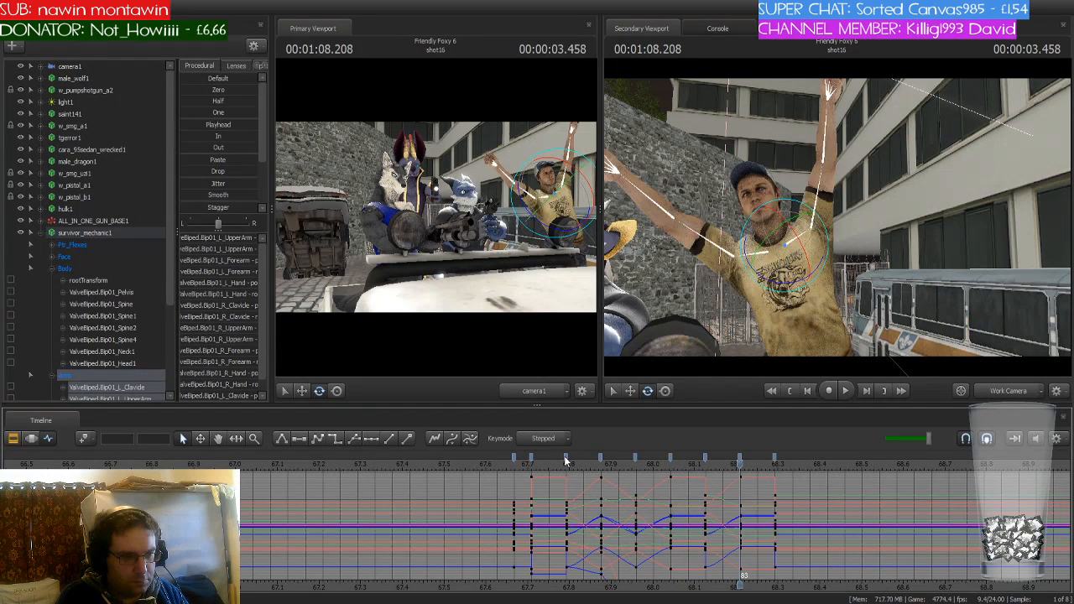
{"action": "key", "text": "Right"}
{"action": "key", "text": "Right"}
{"action": "key", "text": "Right"}
{"action": "key", "text": "Right"}
{"action": "key", "text": "ctrl+v"}
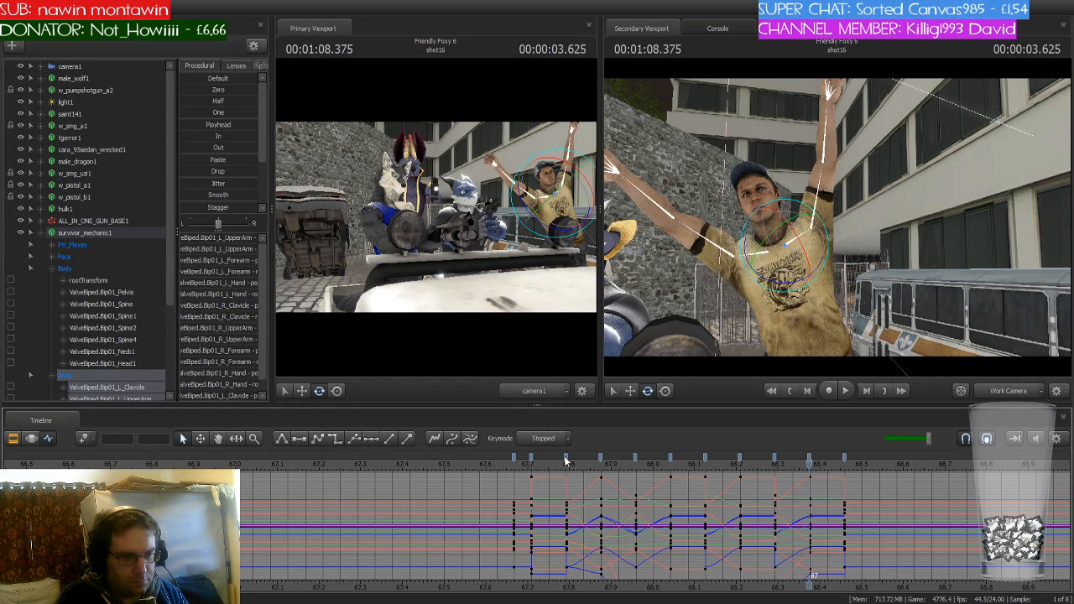
{"action": "key", "text": "Right"}
{"action": "key", "text": "Right"}
{"action": "key", "text": "Right"}
{"action": "key", "text": "Right"}
{"action": "key", "text": "ctrl+v"}
{"action": "key", "text": "Right"}
{"action": "key", "text": "Right"}
{"action": "key", "text": "Right"}
{"action": "key", "text": "Right"}
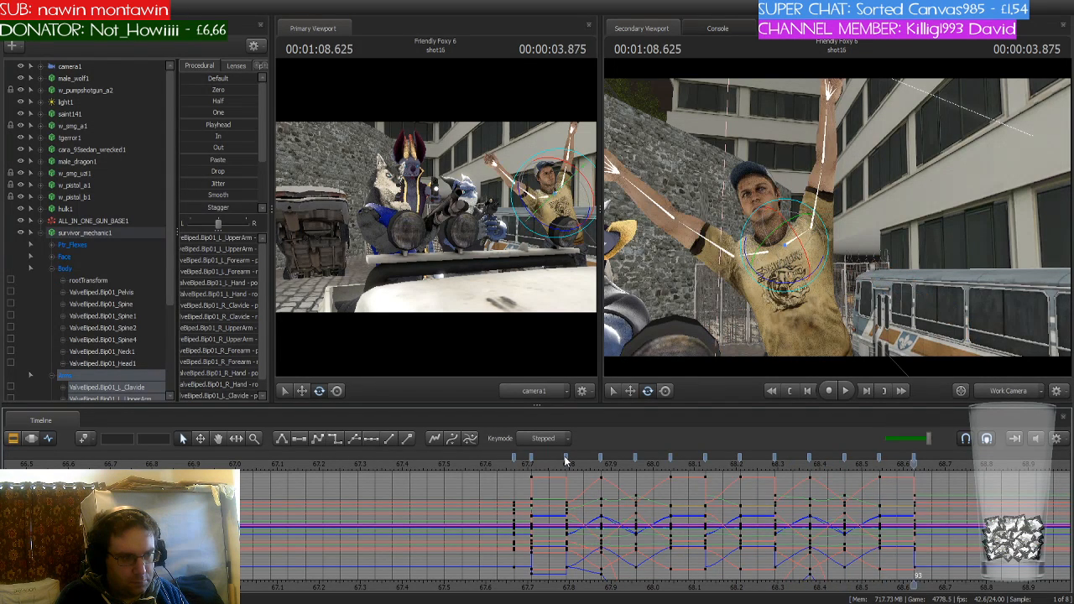
{"action": "key", "text": "ctrl+v"}
Play the shot from frame 70 to review the mechanic's arm waving
{"action": "scroll", "coordinate": [564, 455], "scroll_direction": "down", "scroll_amount": 2}
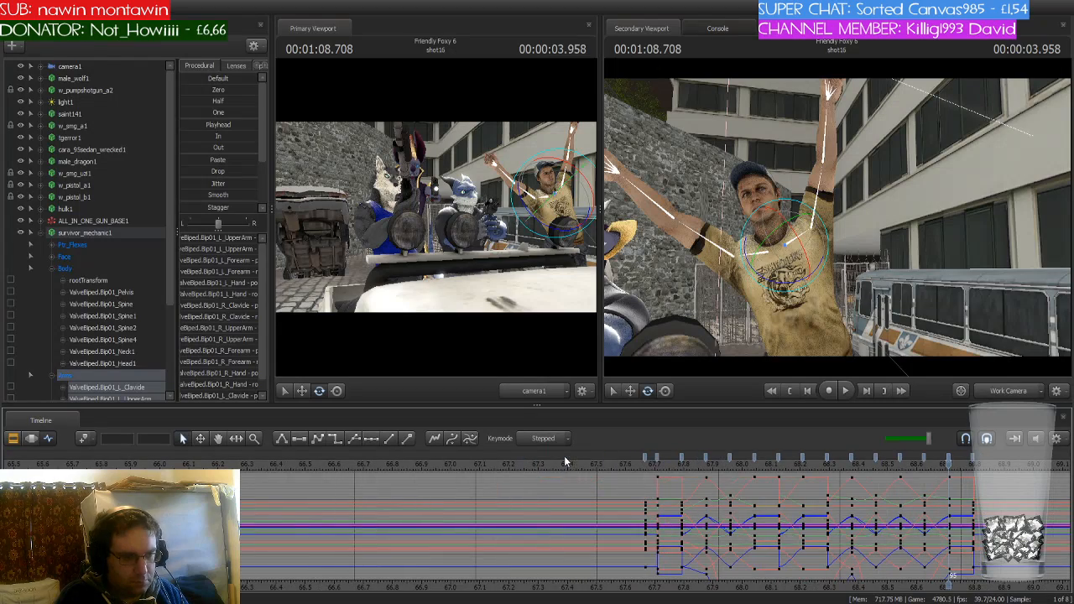
{"action": "left_click", "coordinate": [645, 463]}
{"action": "key", "text": "space"}
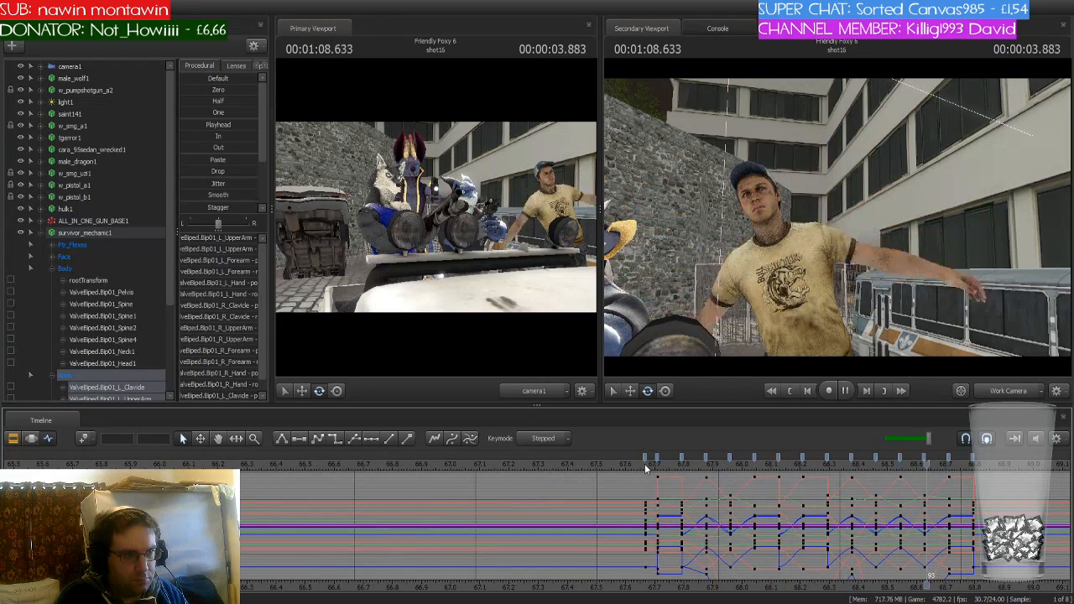
Paste the copied pair of Arms keyframes every four frames from frame 99 to frame 143
{"action": "middle_click_drag", "start_coordinate": [977, 592], "coordinate": [542, 588]}
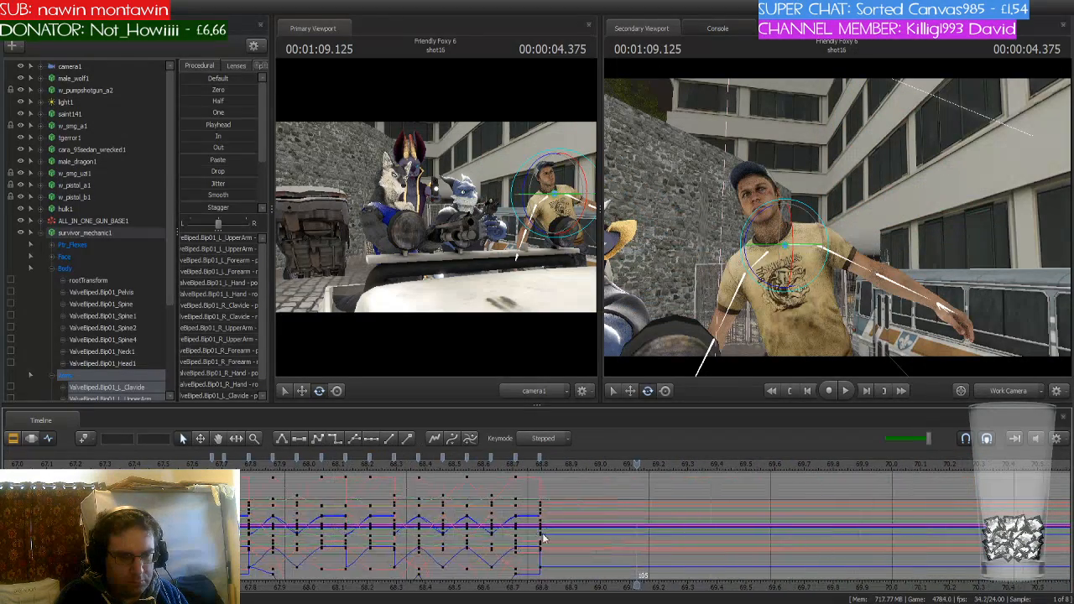
{"action": "left_click", "coordinate": [541, 465]}
{"action": "key", "text": "Right"}
{"action": "key", "text": "Right"}
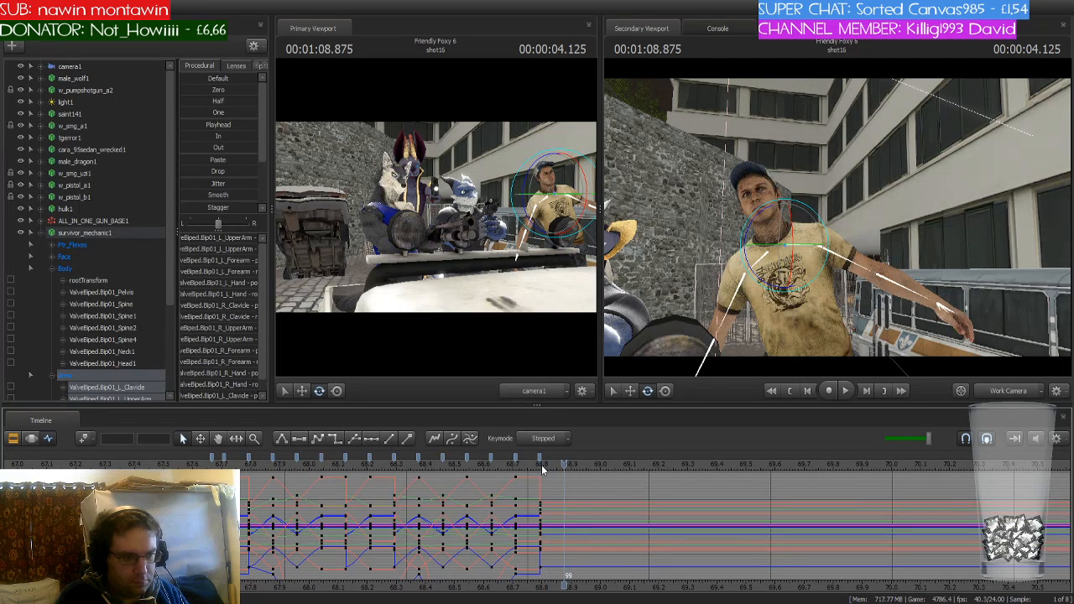
{"action": "key", "text": "ctrl+v"}
{"action": "key", "text": "Right"}
{"action": "key", "text": "Right"}
{"action": "key", "text": "Right"}
{"action": "key", "text": "Right"}
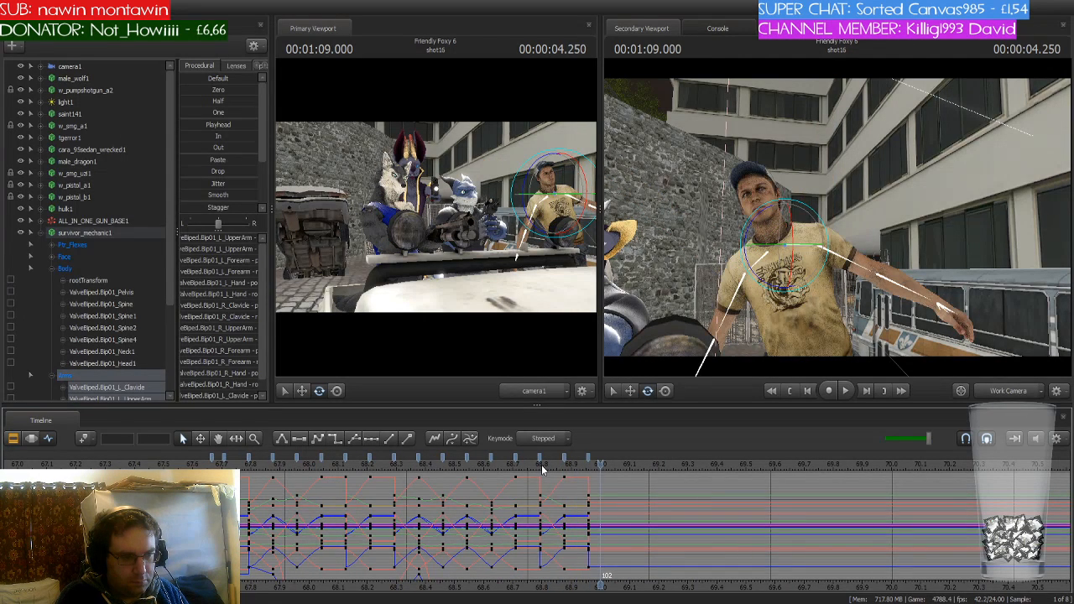
{"action": "key", "text": "Left"}
{"action": "key", "text": "Left"}
{"action": "key", "text": "Left"}
{"action": "key", "text": "Left"}
{"action": "key", "text": "Right"}
{"action": "key", "text": "Right"}
{"action": "key", "text": "Right"}
{"action": "key", "text": "Right"}
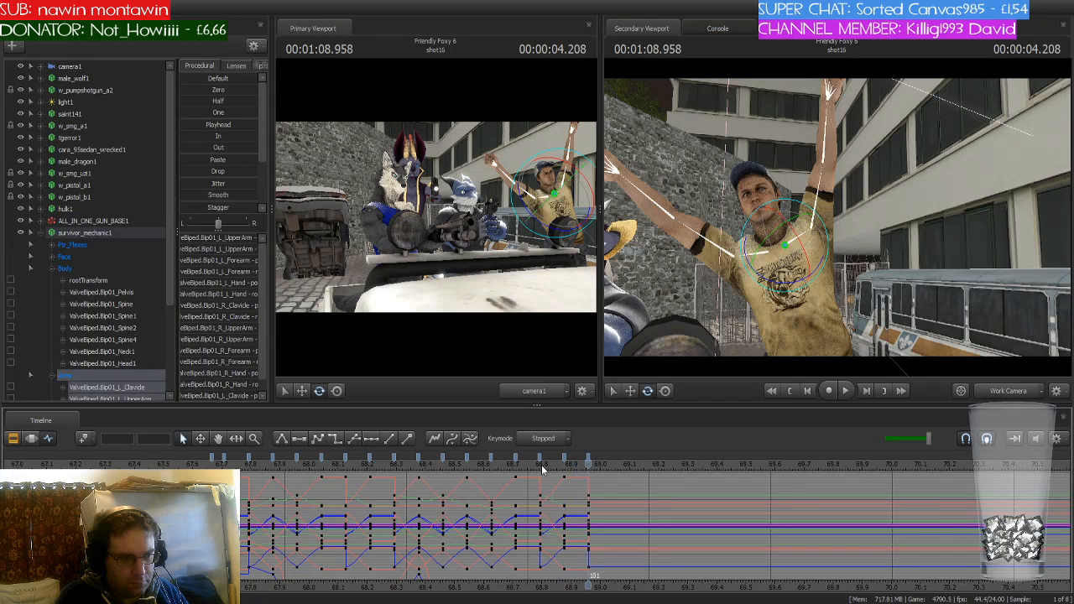
{"action": "key", "text": "ctrl+v"}
{"action": "key", "text": "Right"}
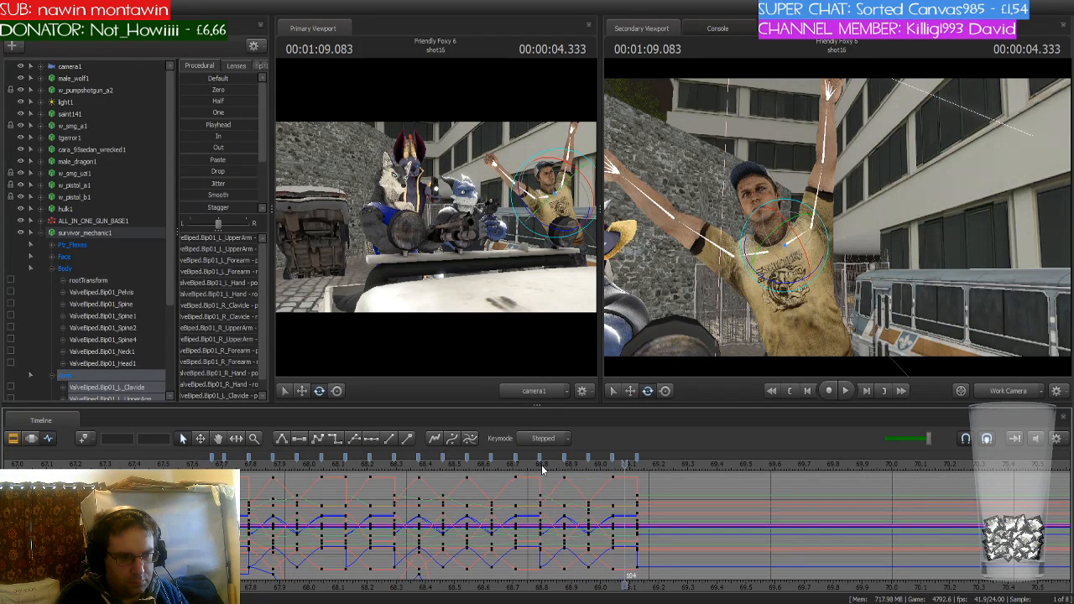
{"action": "key", "text": "Right"}
{"action": "key", "text": "ctrl+v"}
{"action": "key", "text": "Right"}
{"action": "key", "text": "Right"}
{"action": "key", "text": "ctrl+v"}
{"action": "key", "text": "Right"}
{"action": "key", "text": "ctrl+v"}
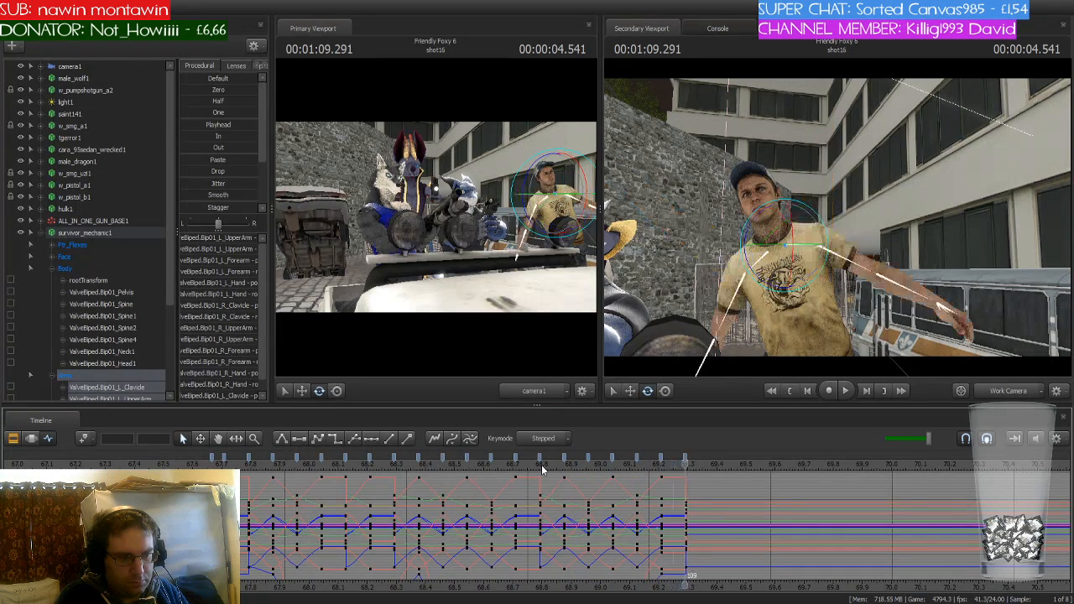
{"action": "key", "text": "Right"}
{"action": "key", "text": "Right"}
{"action": "key", "text": "ctrl+v"}
{"action": "key", "text": "Right"}
{"action": "key", "text": "Right"}
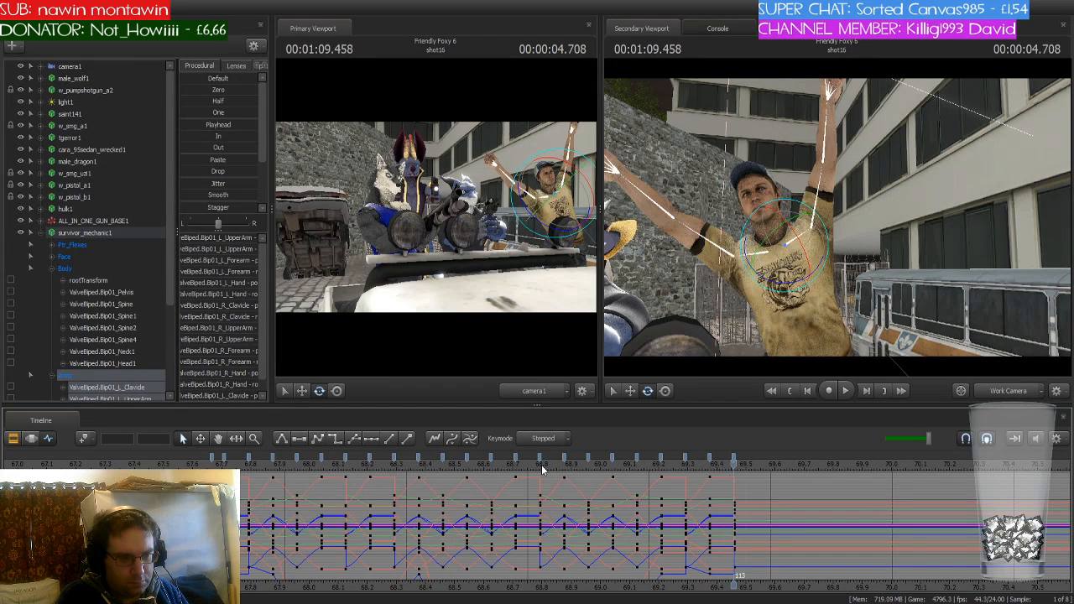
{"action": "key", "text": "ctrl+v"}
{"action": "key", "text": "Right"}
{"action": "key", "text": "Right"}
{"action": "key", "text": "ctrl+v"}
{"action": "key", "text": "Right"}
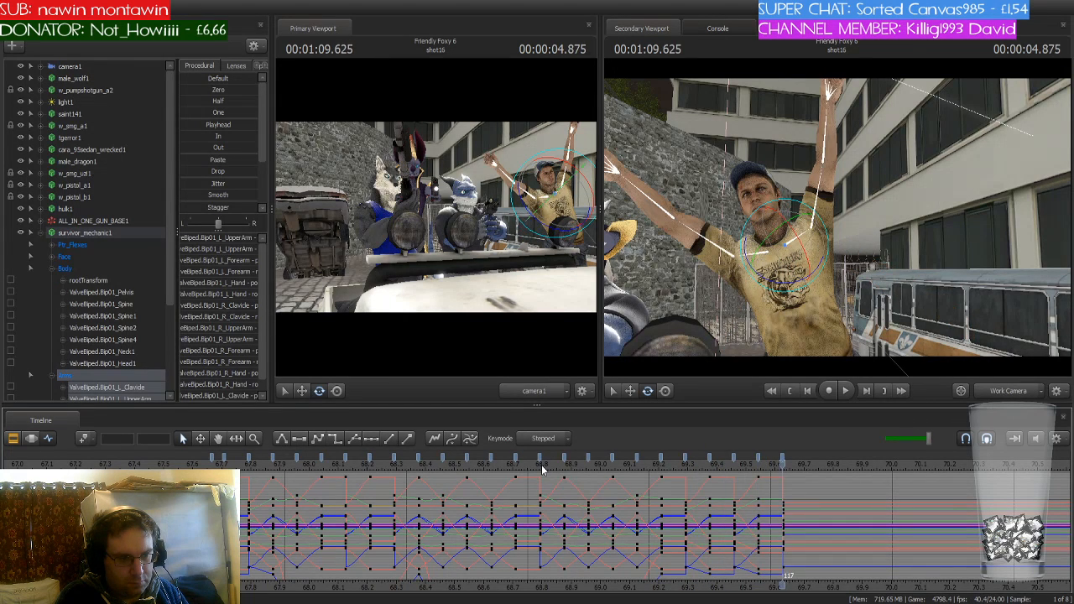
{"action": "key", "text": "ctrl+v"}
{"action": "key", "text": "Right"}
{"action": "key", "text": "ctrl+v"}
{"action": "key", "text": "Right"}
{"action": "key", "text": "ctrl+v"}
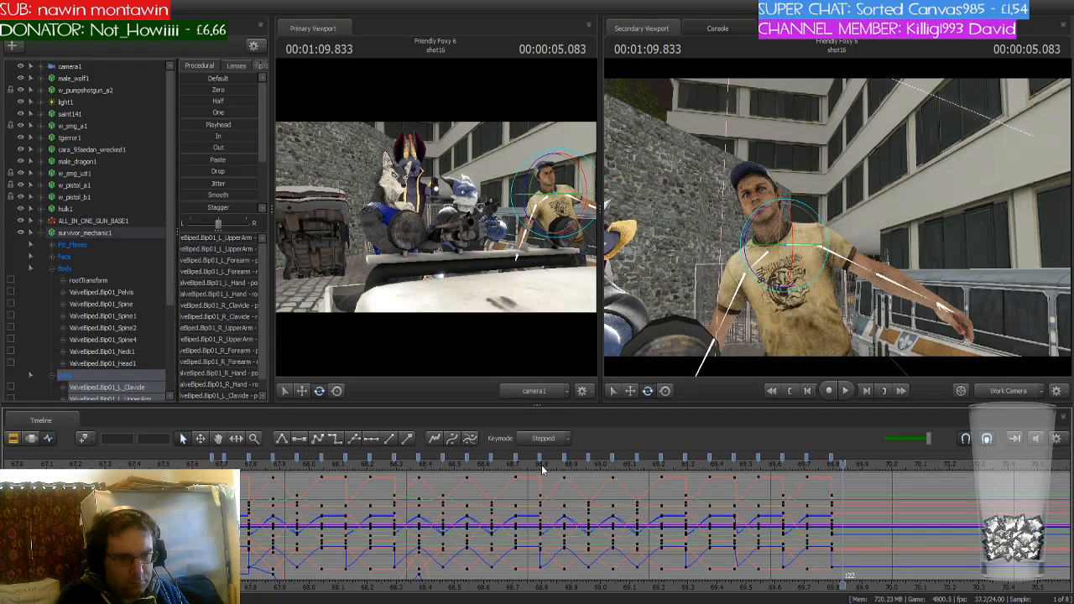
{"action": "key", "text": "Right"}
{"action": "key", "text": "ctrl+v"}
{"action": "key", "text": "Right"}
{"action": "key", "text": "Right"}
{"action": "key", "text": "Right"}
{"action": "key", "text": "ctrl+v"}
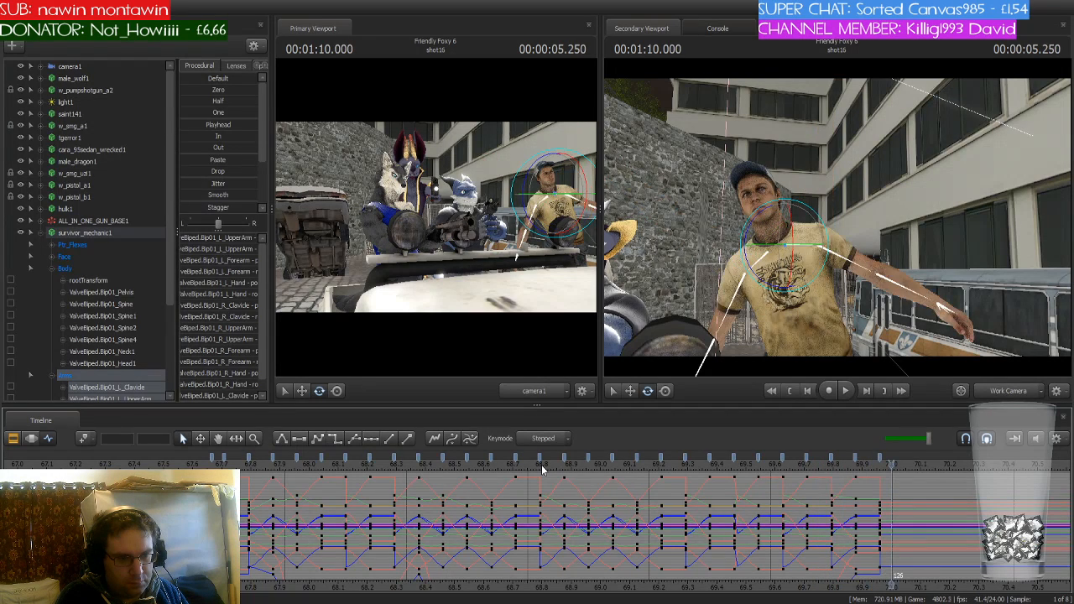
{"action": "key", "text": "Right"}
{"action": "key", "text": "ctrl+v"}
{"action": "key", "text": "Right"}
{"action": "key", "text": "Right"}
{"action": "key", "text": "Right"}
{"action": "key", "text": "Right"}
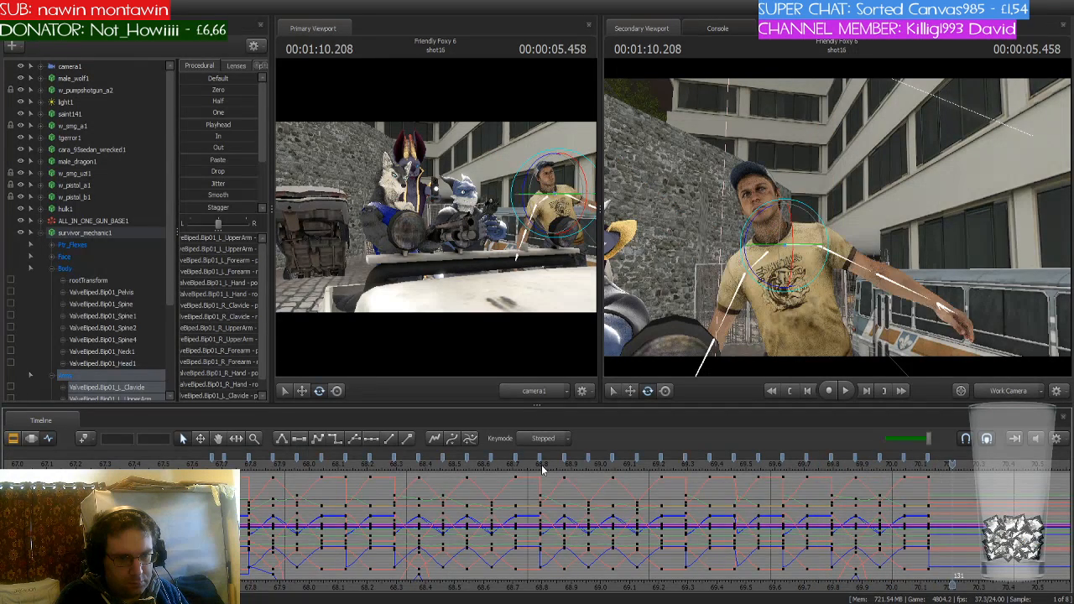
{"action": "key", "text": "ctrl+v"}
{"action": "key", "text": "Right"}
{"action": "key", "text": "Right"}
{"action": "key", "text": "Right"}
{"action": "key", "text": "Right"}
{"action": "key", "text": "ctrl+v"}
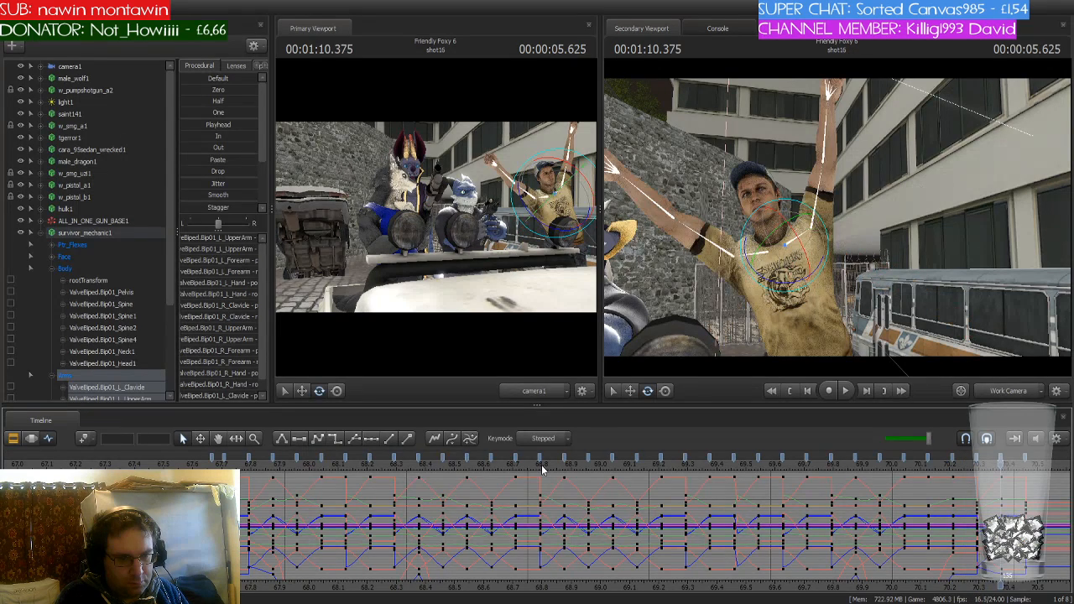
{"action": "key", "text": "Right"}
{"action": "key", "text": "Right"}
{"action": "key", "text": "Right"}
{"action": "key", "text": "Right"}
{"action": "key", "text": "ctrl+v"}
{"action": "key", "text": "Right"}
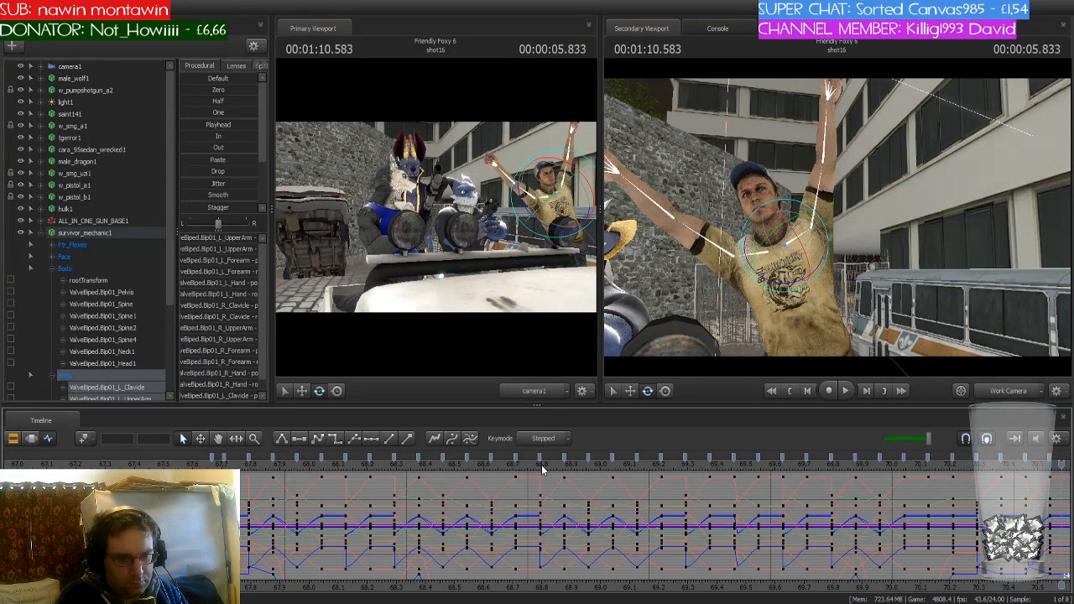
{"action": "key", "text": "Right"}
{"action": "key", "text": "Right"}
{"action": "key", "text": "Right"}
{"action": "key", "text": "ctrl+v"}
{"action": "key", "text": "Right"}
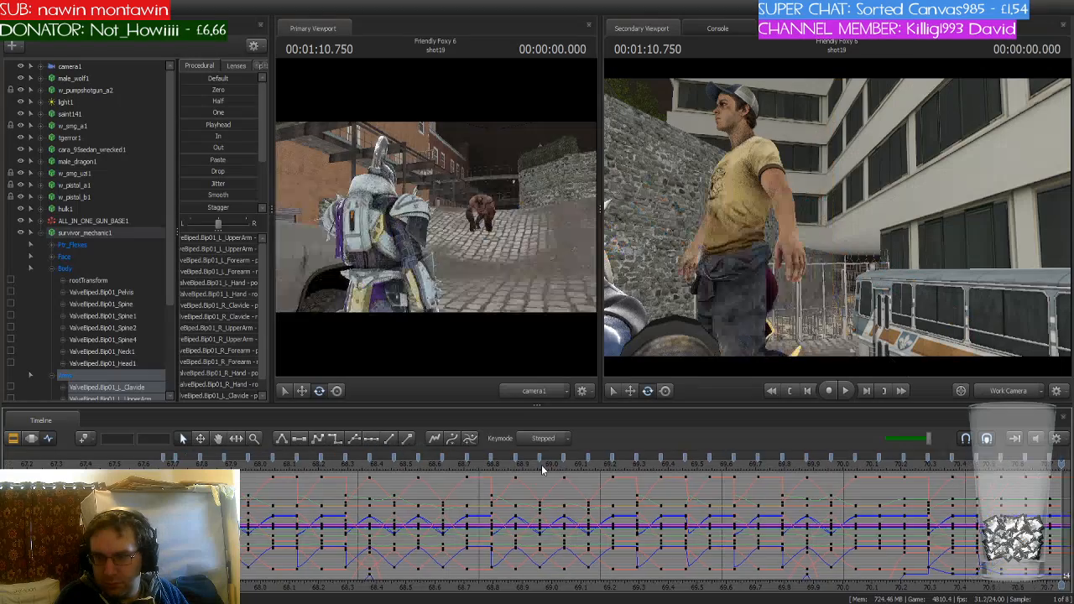
Step back through the frames from 145 toward frame 96 to check the mechanic's arm waving
{"action": "key", "text": "Right"}
{"action": "key", "text": "Right"}
{"action": "key", "text": "Left"}
{"action": "key", "text": "Left"}
{"action": "key", "text": "Left"}
{"action": "key", "text": "Left"}
{"action": "key", "text": "Left"}
{"action": "key", "text": "Left"}
{"action": "key", "text": "Left"}
{"action": "key", "text": "Left"}
{"action": "key", "text": "Left"}
{"action": "key", "text": "Left"}
{"action": "key", "text": "Left"}
{"action": "key", "text": "Left"}
{"action": "key", "text": "Left"}
{"action": "key", "text": "Left"}
{"action": "key", "text": "Left"}
{"action": "key", "text": "Left"}
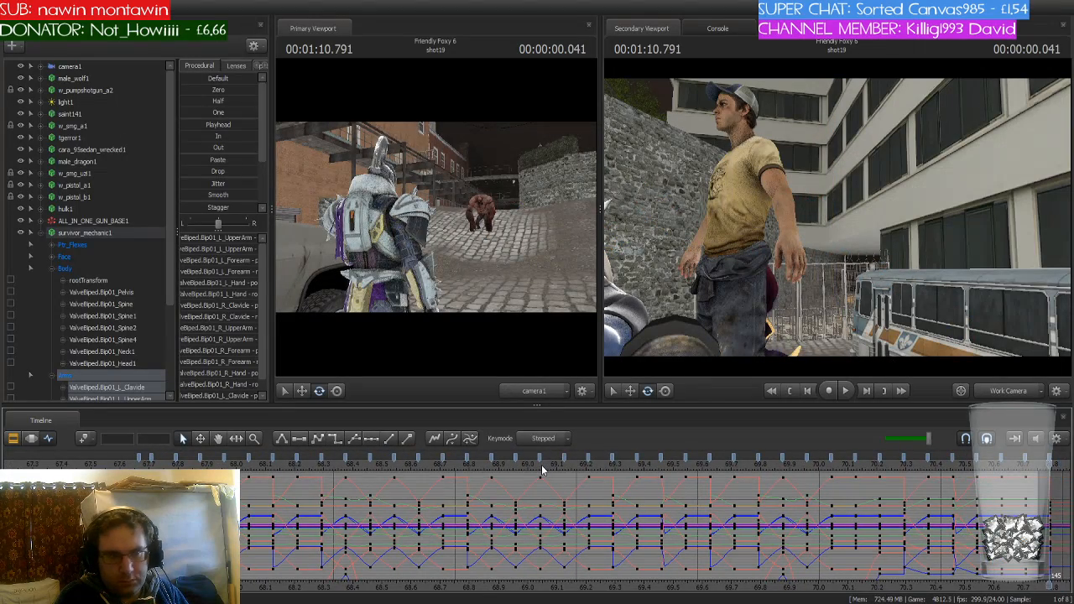
{"action": "key", "text": "Left"}
{"action": "key", "text": "Left"}
{"action": "key", "text": "Left"}
{"action": "key", "text": "Left"}
{"action": "key", "text": "Left"}
{"action": "key", "text": "Left"}
{"action": "key", "text": "Left"}
{"action": "key", "text": "Left"}
{"action": "key", "text": "Left"}
{"action": "key", "text": "Left"}
{"action": "key", "text": "Left"}
{"action": "key", "text": "Left"}
{"action": "key", "text": "Left"}
{"action": "key", "text": "Left"}
{"action": "key", "text": "Left"}
{"action": "key", "text": "Left"}
{"action": "key", "text": "Left"}
{"action": "key", "text": "Left"}
{"action": "key", "text": "Left"}
{"action": "key", "text": "Left"}
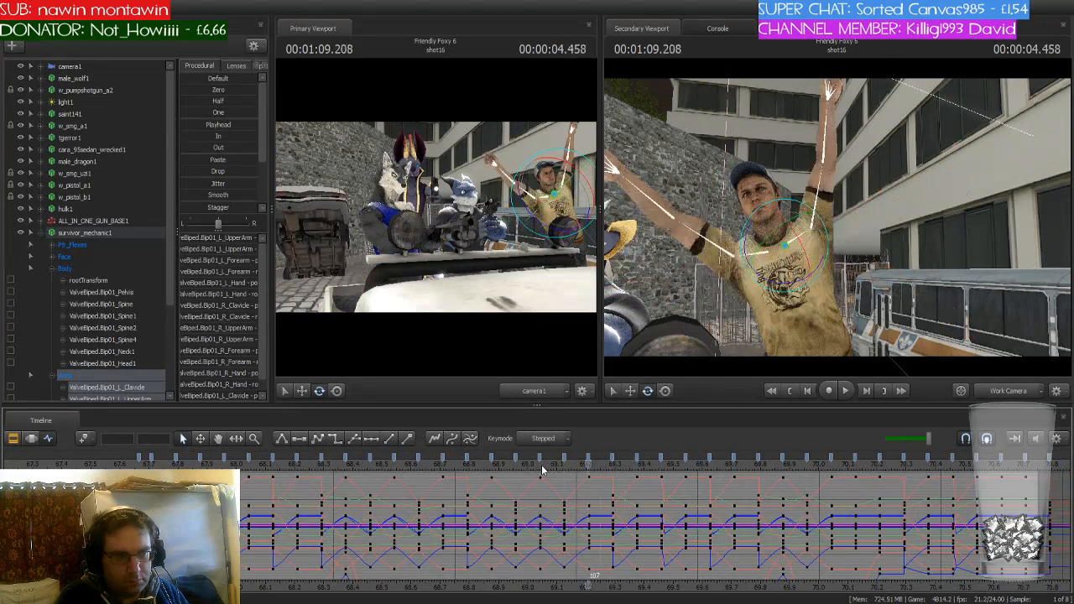
Set all of the mechanic's Arms keyframes from frame 71 to frame 145 to stepped tangents
{"action": "scroll", "coordinate": [542, 465], "scroll_direction": "down", "scroll_amount": 4}
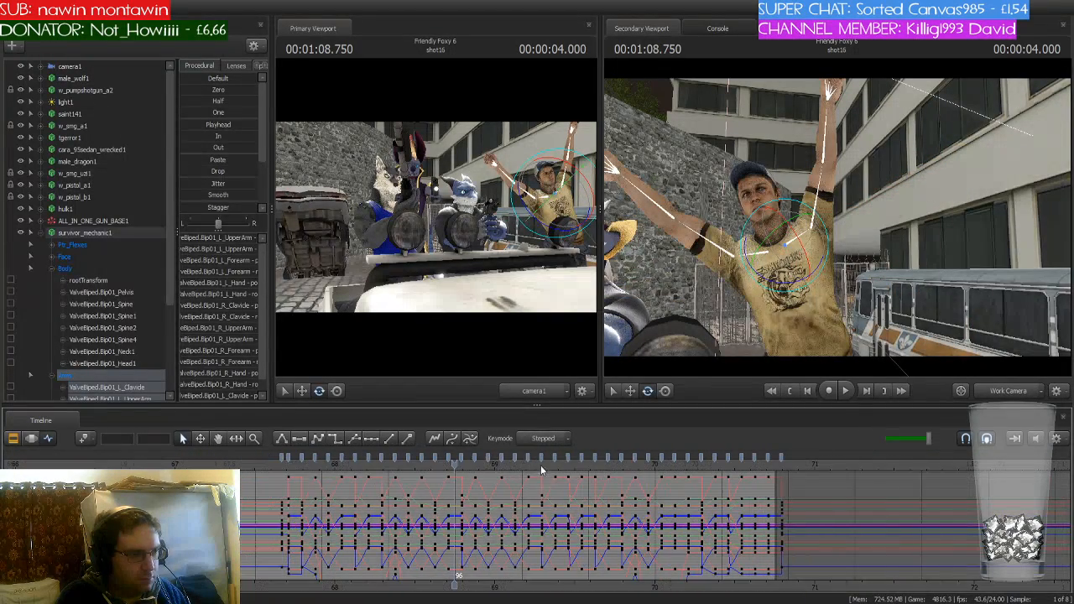
{"action": "left_click", "coordinate": [289, 460]}
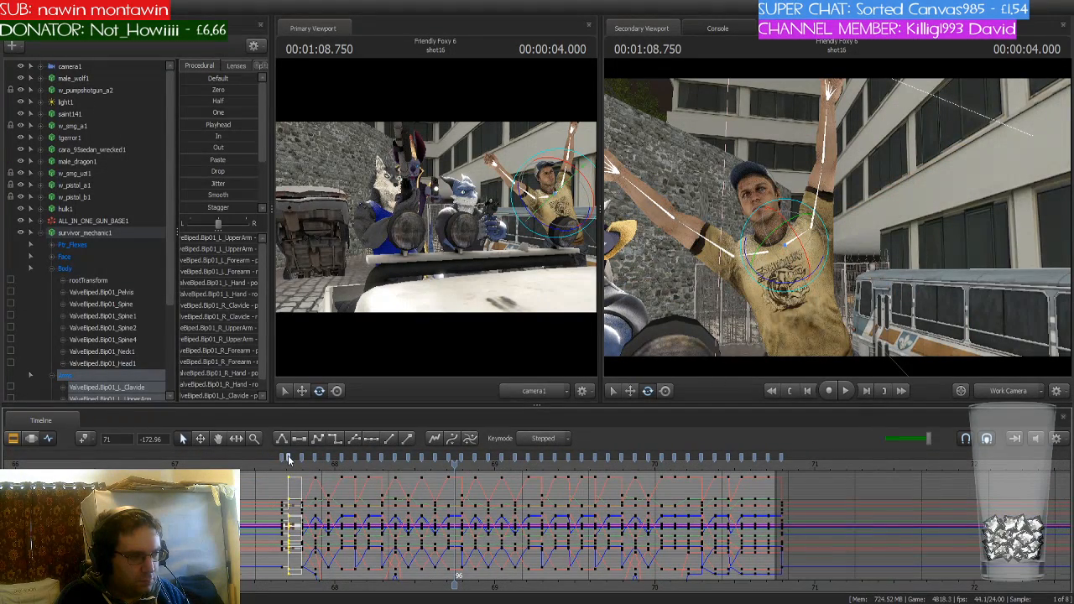
{"action": "left_click", "coordinate": [784, 464]}
{"action": "left_click", "coordinate": [782, 461]}
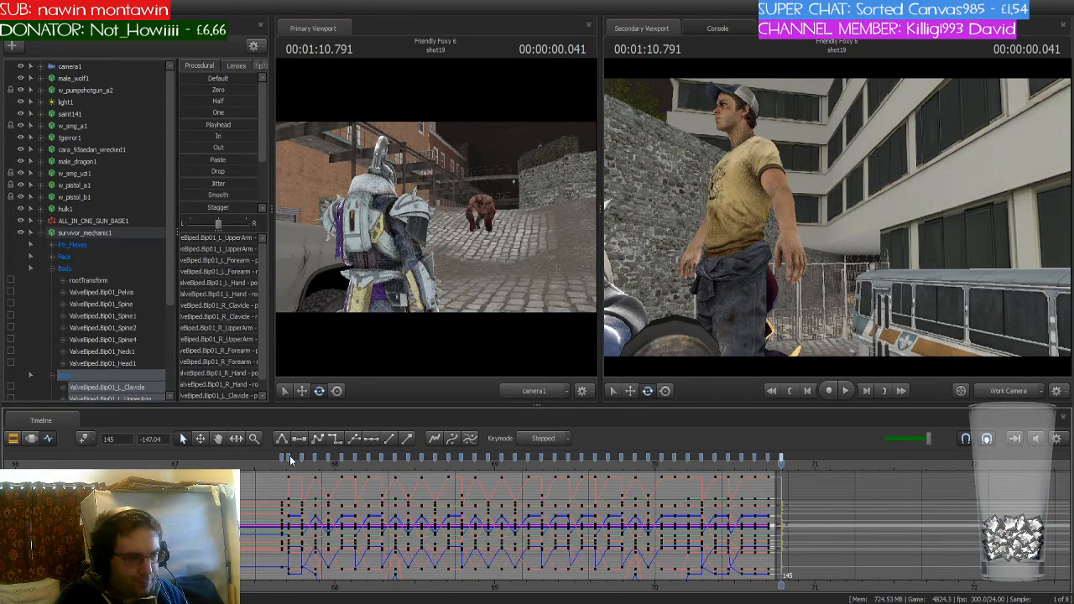
{"action": "left_click_drag", "start_coordinate": [291, 461], "coordinate": [782, 457]}
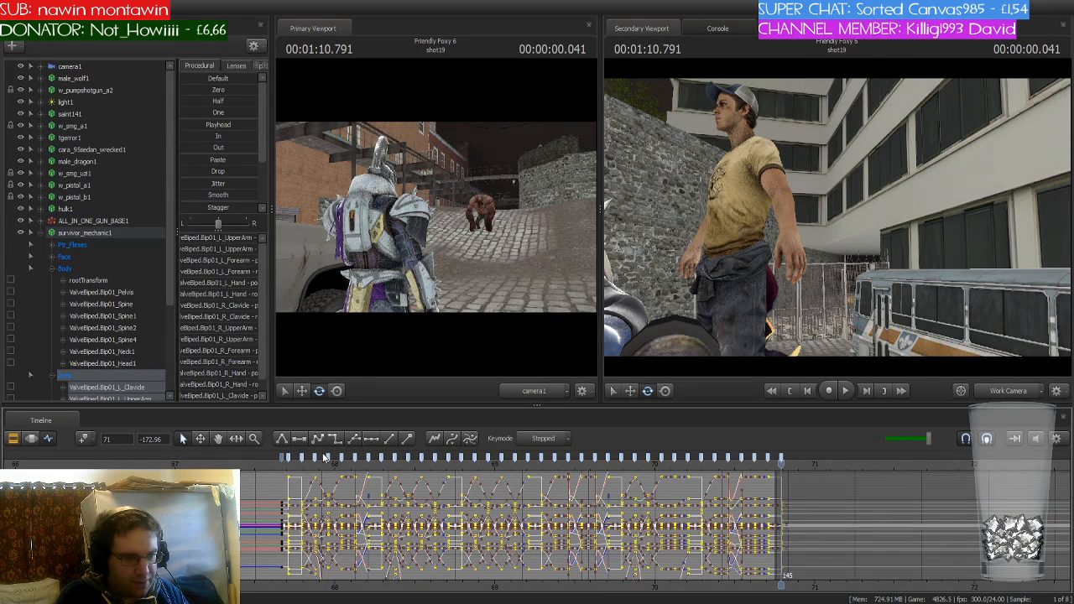
{"action": "left_click", "coordinate": [289, 459]}
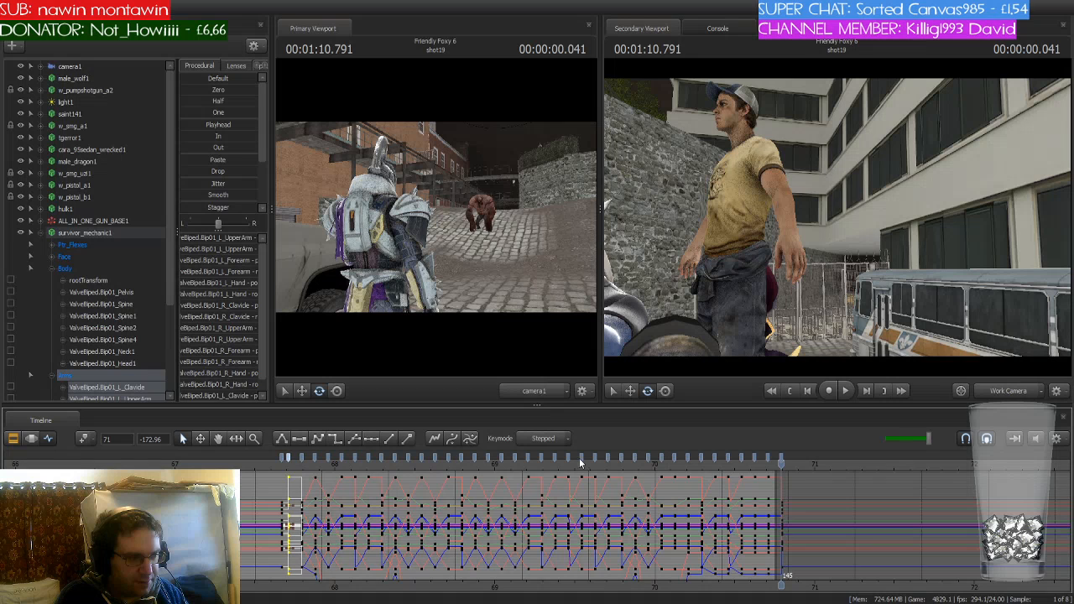
{"action": "left_click", "coordinate": [782, 459], "text": "shift"}
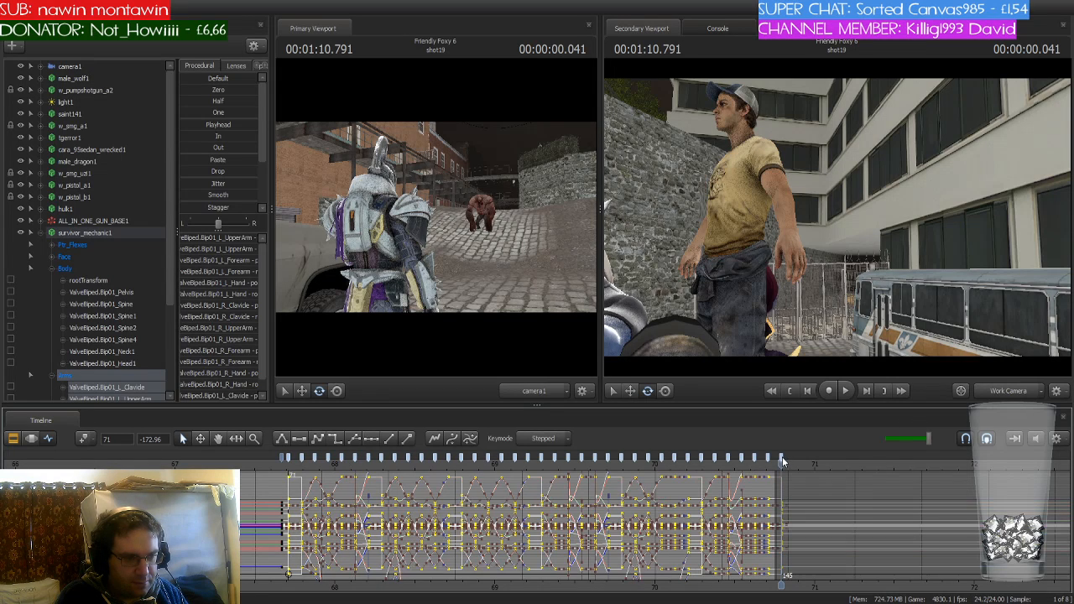
{"action": "left_click", "coordinate": [335, 439]}
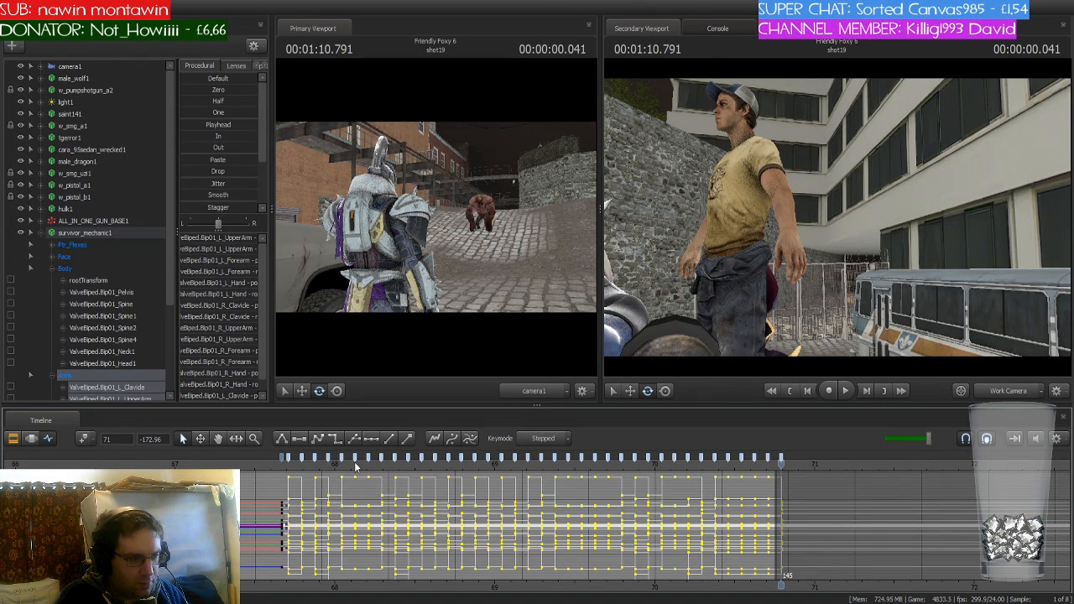
Try to play the shot from frame 71 to review the stepped arm waving
{"action": "left_click", "coordinate": [289, 464]}
{"action": "key", "text": "space"}
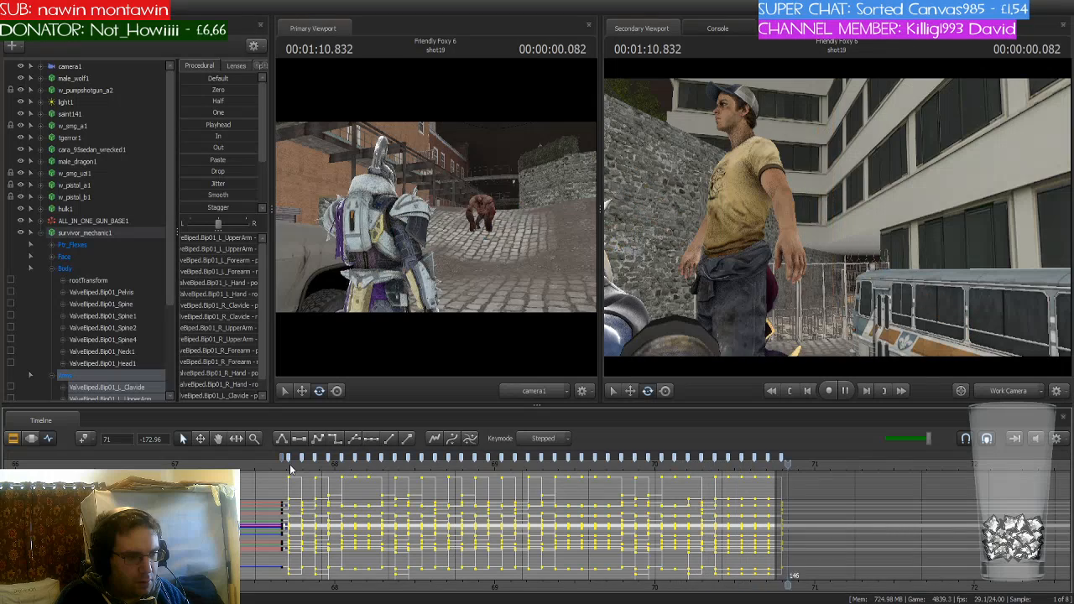
{"action": "scroll", "coordinate": [289, 464], "scroll_direction": "up", "scroll_amount": 3}
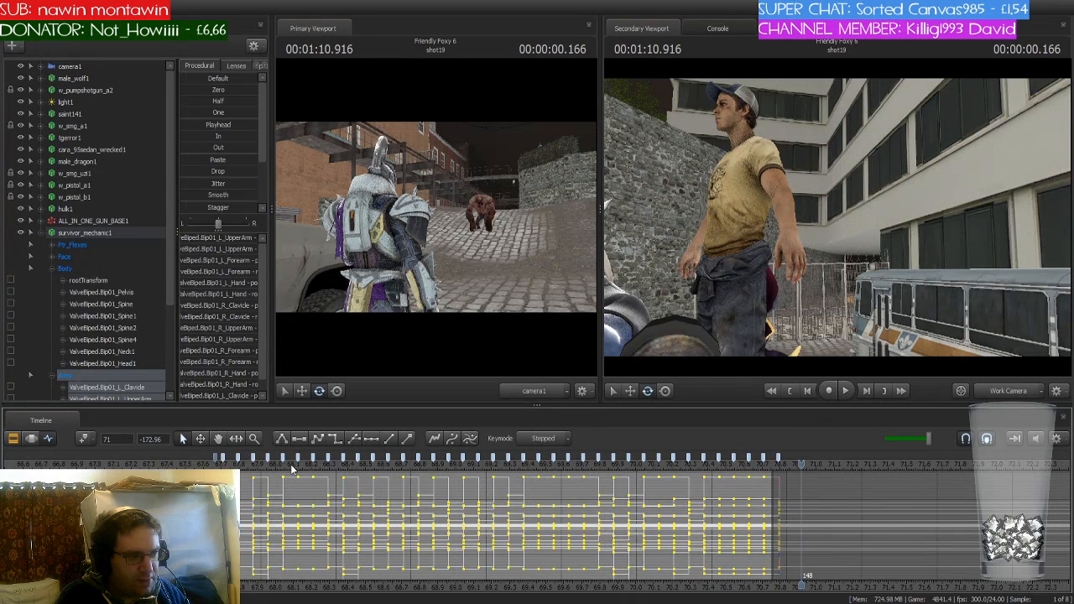
{"action": "scroll", "coordinate": [292, 470], "scroll_direction": "up", "scroll_amount": 2}
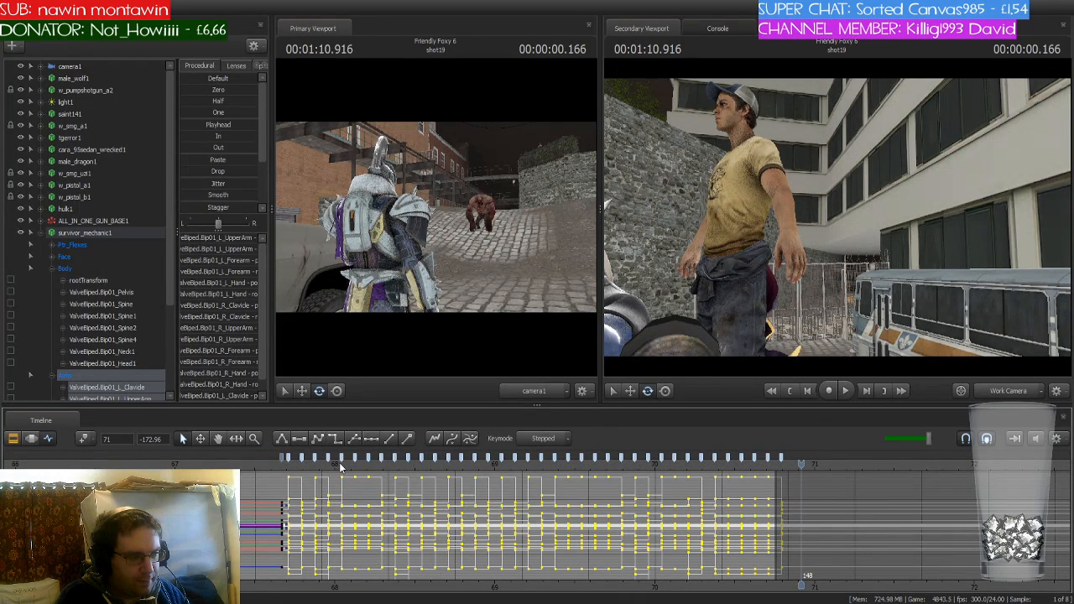
Undo the stepped tangents and the selection of the Arms keyframes from frame 71 to frame 145
{"action": "key", "text": "ctrl+z"}
{"action": "key", "text": "ctrl+z"}
{"action": "key", "text": "ctrl+z"}
{"action": "key", "text": "ctrl+z"}
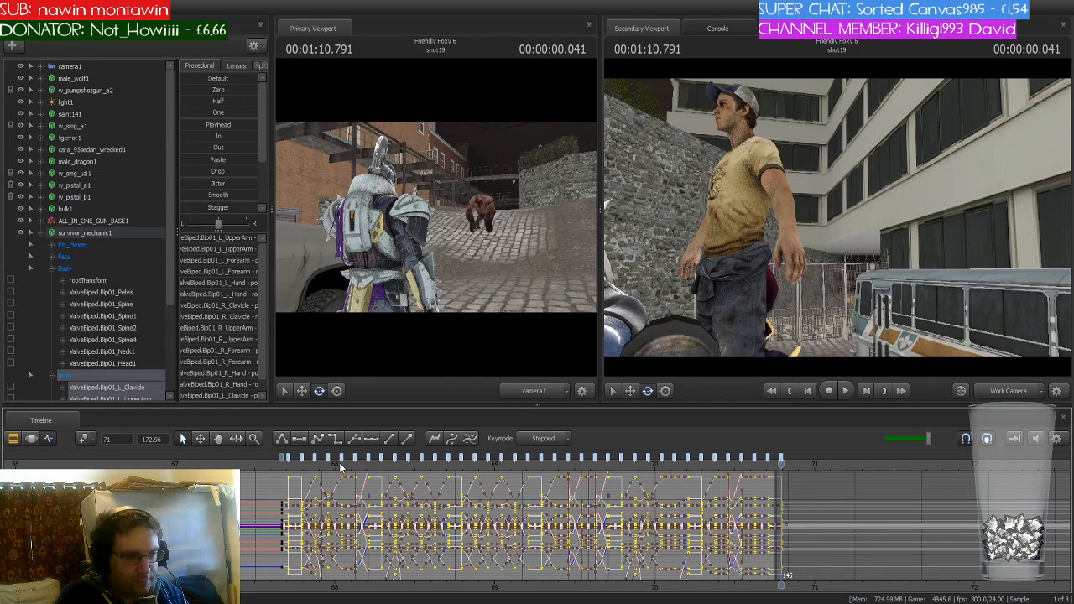
{"action": "key", "text": "ctrl+z"}
{"action": "key", "text": "ctrl+z"}
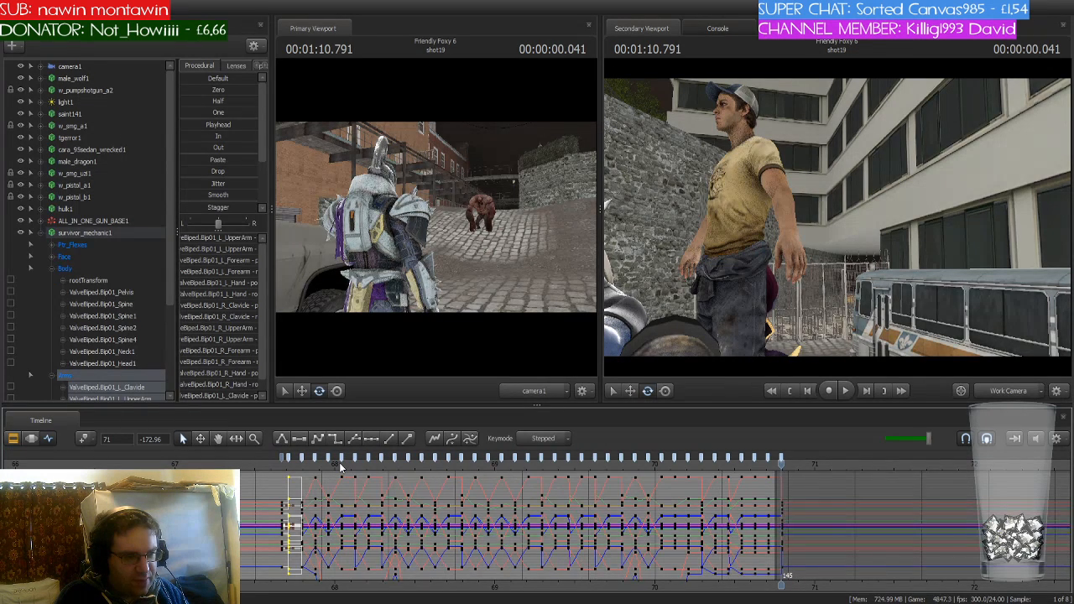
Undo the repeated pastes of the Arms keyframes back to frame 85
{"action": "key", "text": "ctrl+z"}
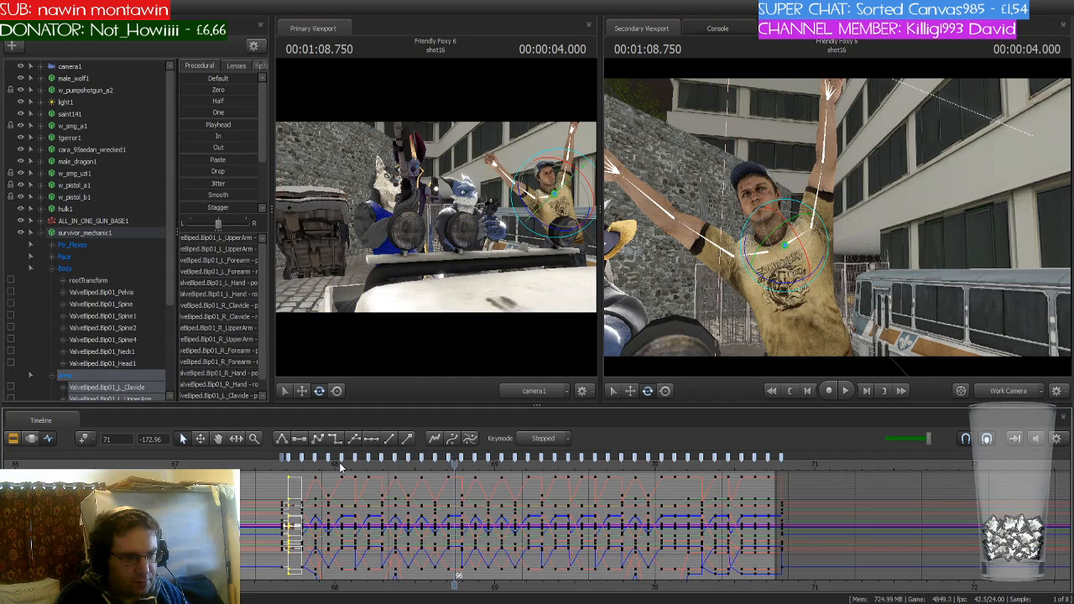
{"action": "key", "text": "ctrl+z"}
{"action": "key", "text": "ctrl+z"}
{"action": "key", "text": "ctrl+z"}
{"action": "key", "text": "ctrl+z"}
{"action": "key", "text": "ctrl+z"}
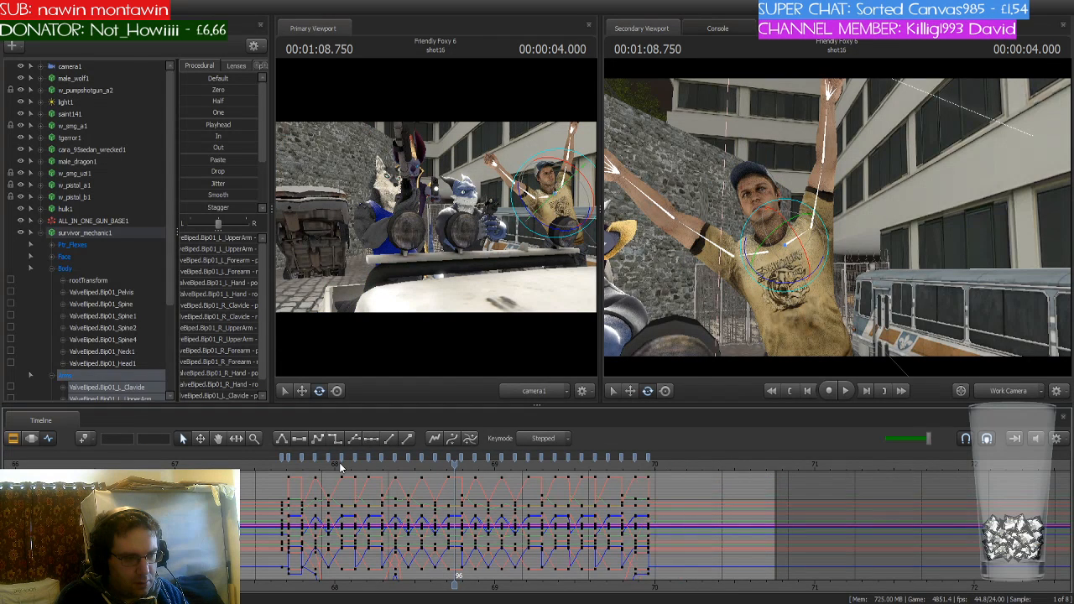
{"action": "key", "text": "ctrl+z"}
{"action": "key", "text": "ctrl+z"}
{"action": "key", "text": "ctrl+z"}
{"action": "key", "text": "ctrl+z"}
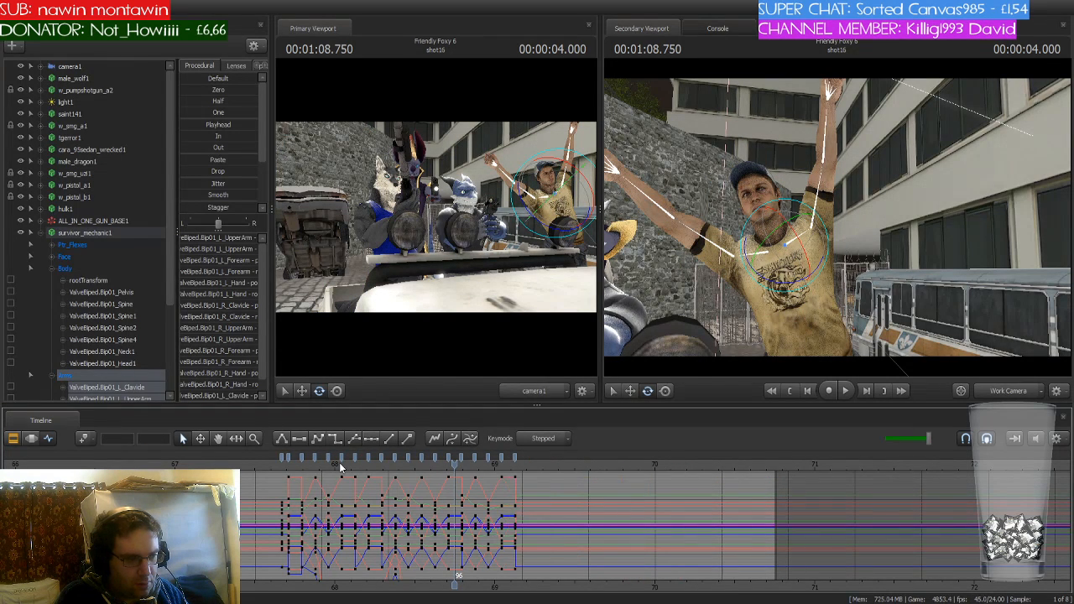
{"action": "key", "text": "ctrl+z"}
{"action": "key", "text": "ctrl+z"}
{"action": "key", "text": "ctrl+z"}
{"action": "key", "text": "ctrl+z"}
{"action": "key", "text": "ctrl+z"}
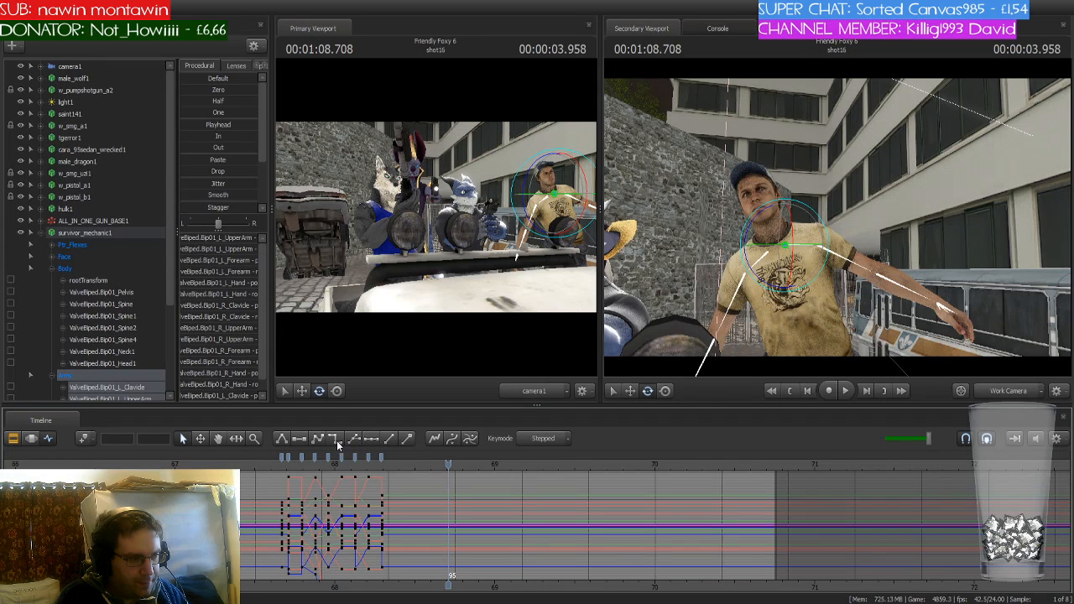
Set the mechanic's Arms keyframes from frame 71 to frame 85 to stepped tangents
{"action": "left_click_drag", "start_coordinate": [291, 461], "coordinate": [384, 461]}
{"action": "left_click", "coordinate": [334, 440]}
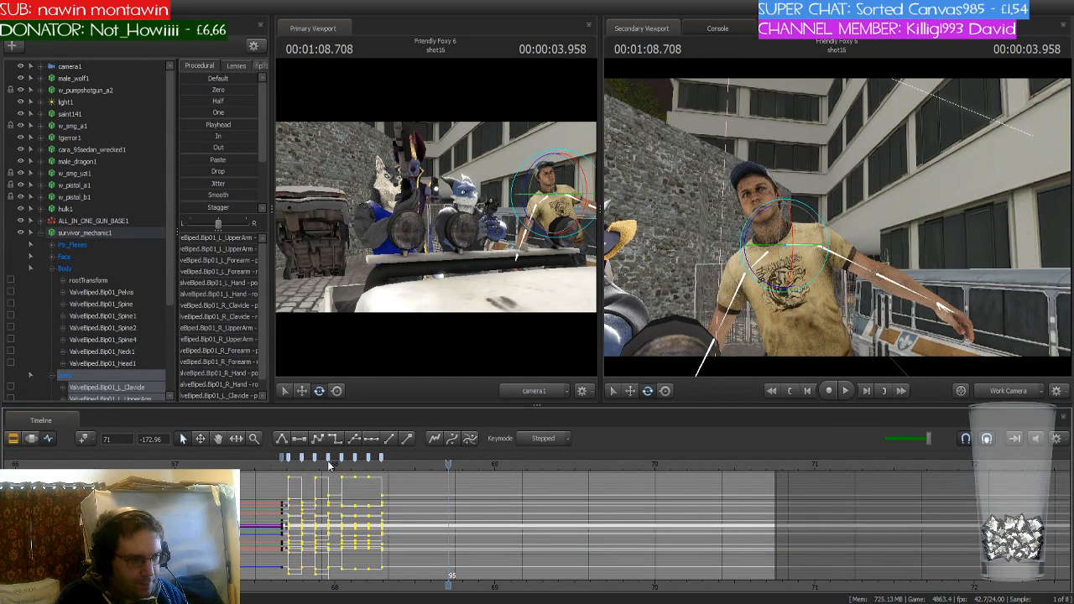
Delete the mechanic's Arms keyframes from frame 81 to frame 85
{"action": "scroll", "coordinate": [344, 466], "scroll_direction": "up", "scroll_amount": 1}
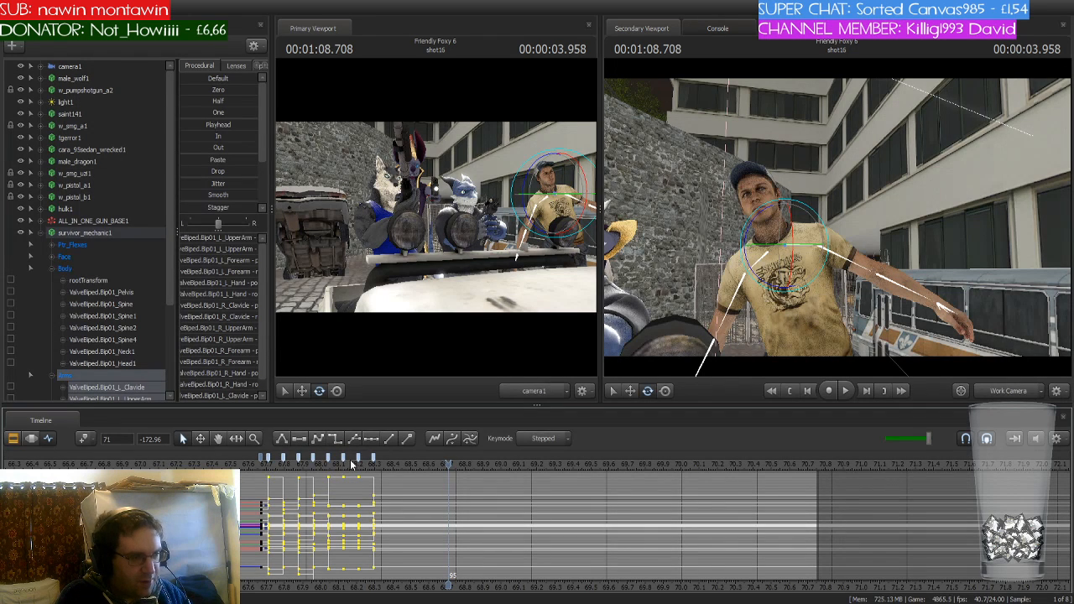
{"action": "left_click", "coordinate": [343, 459]}
{"action": "left_click", "coordinate": [374, 457]}
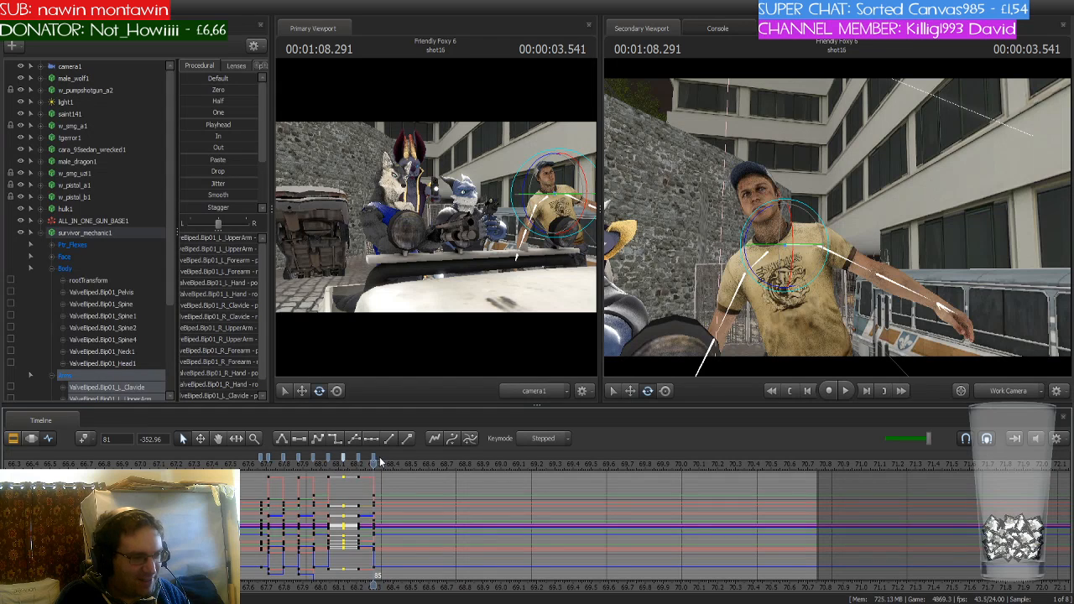
{"action": "left_click", "coordinate": [374, 458], "text": "shift"}
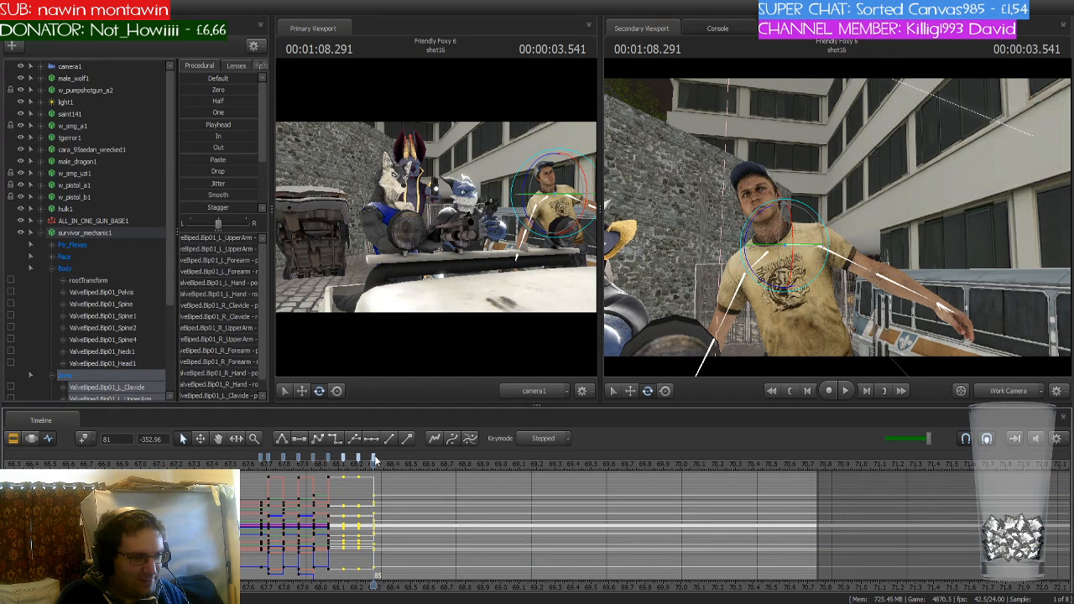
{"action": "key", "text": "Delete"}
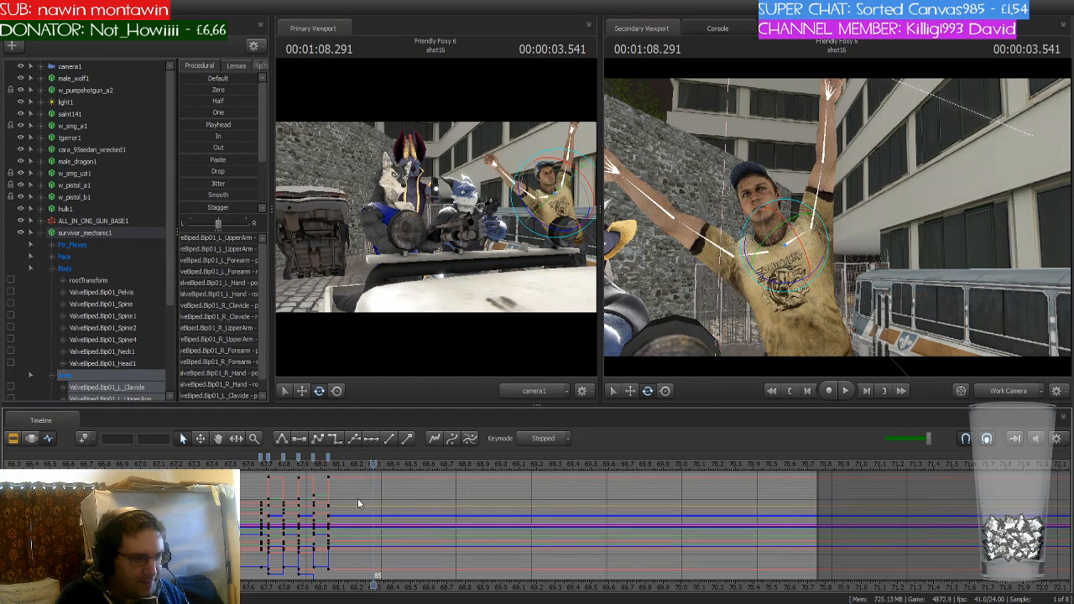
Copy the mechanic's arms-down keyframe at frame 77 and paste it at frame 81
{"action": "scroll", "coordinate": [357, 497], "scroll_direction": "up", "scroll_amount": 2}
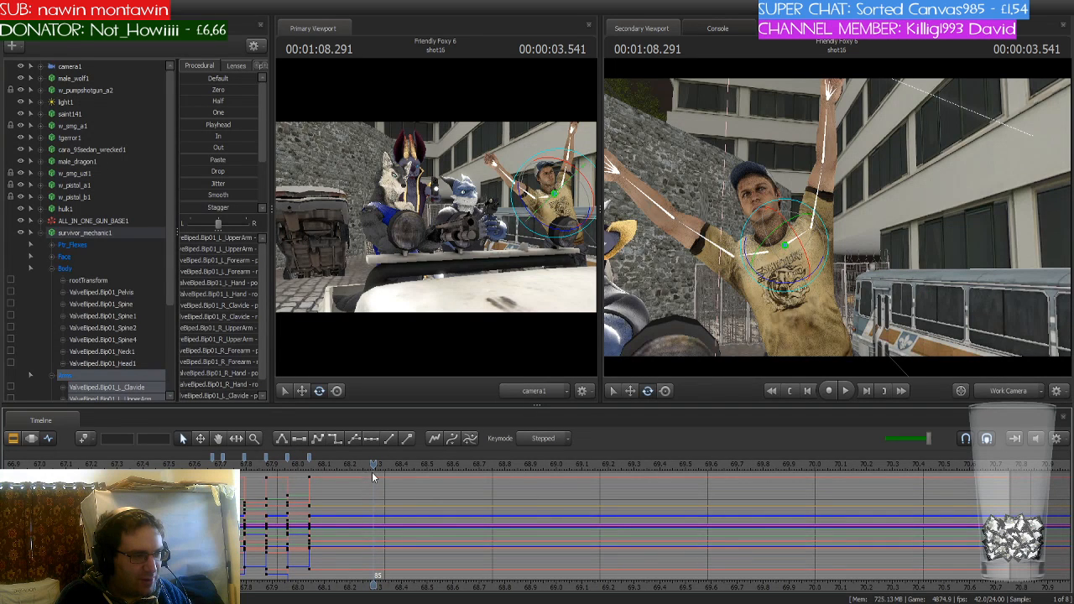
{"action": "left_click_drag", "start_coordinate": [375, 464], "coordinate": [288, 462]}
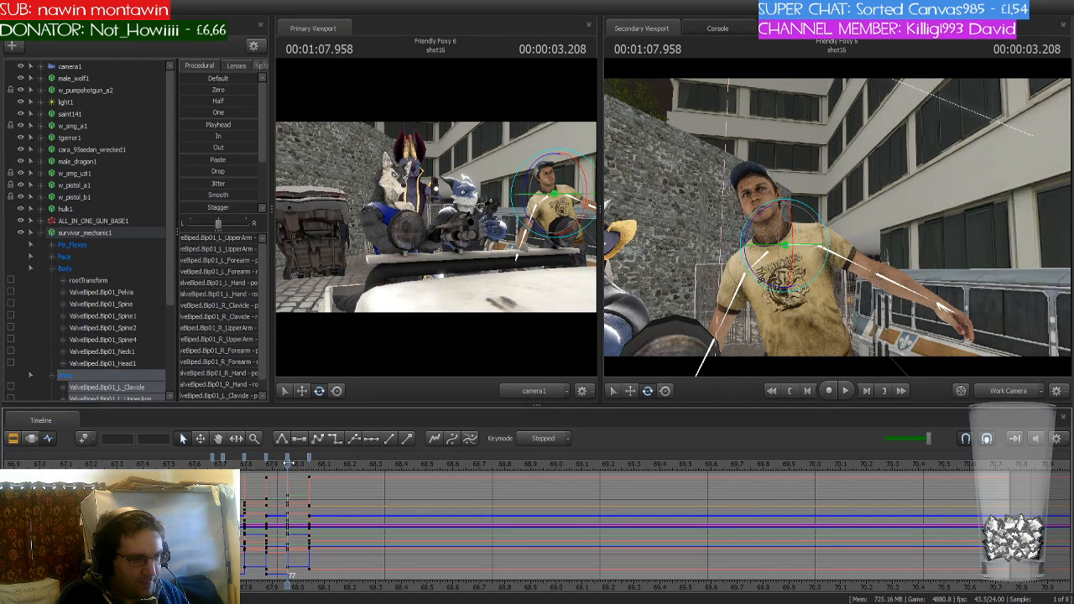
{"action": "left_click", "coordinate": [288, 459]}
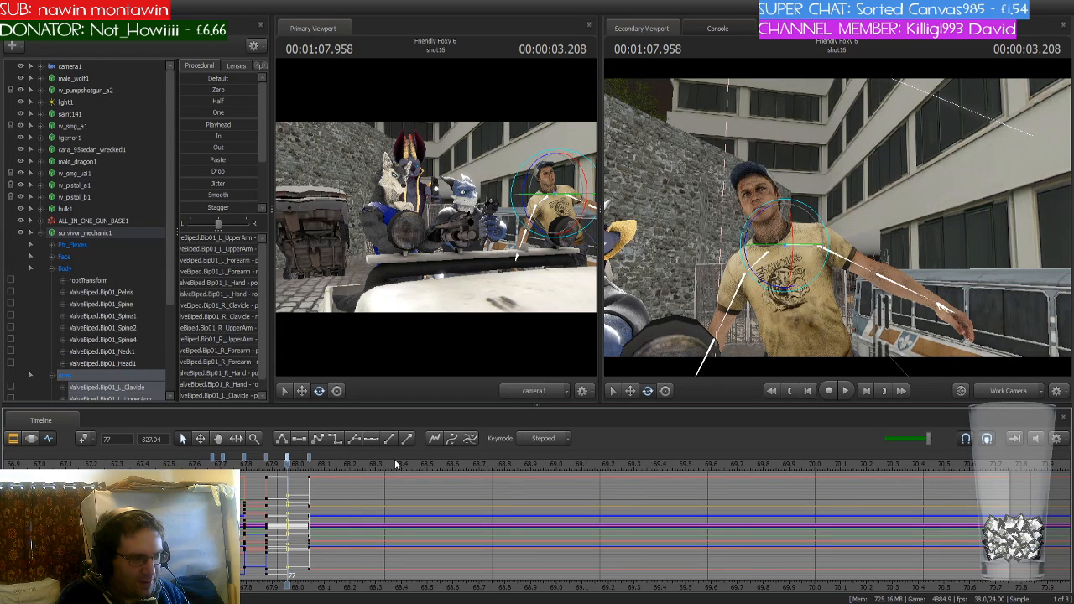
{"action": "key", "text": "Right"}
{"action": "key", "text": "Right"}
{"action": "key", "text": "Right"}
{"action": "key", "text": "Right"}
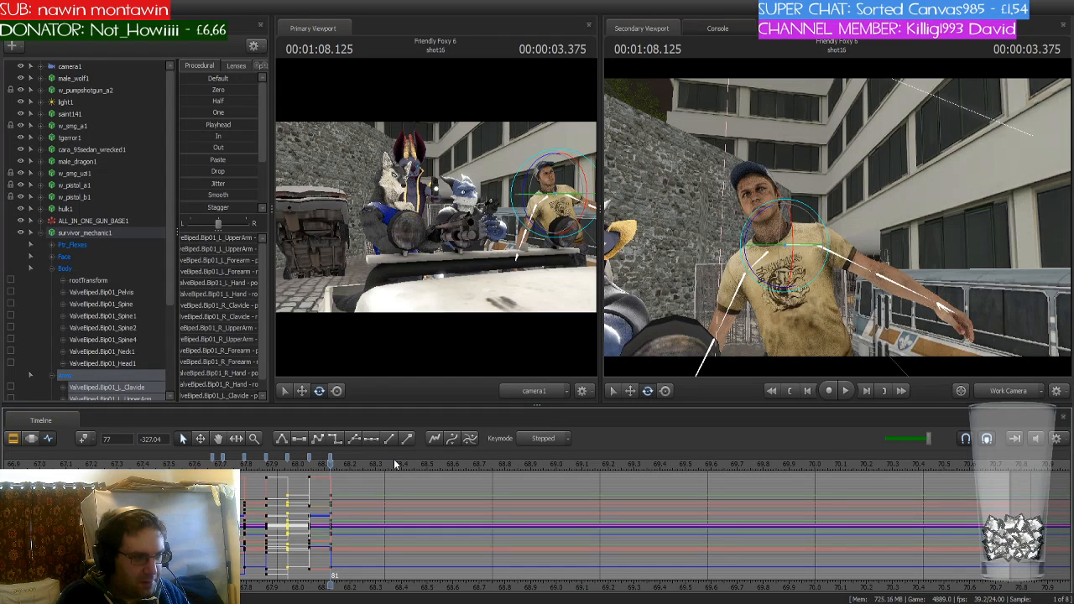
Copy the mechanic's Arms keyframes at frames 79 and 81 together and paste them starting at frame 83
{"action": "left_click", "coordinate": [309, 456]}
{"action": "left_click", "coordinate": [331, 461]}
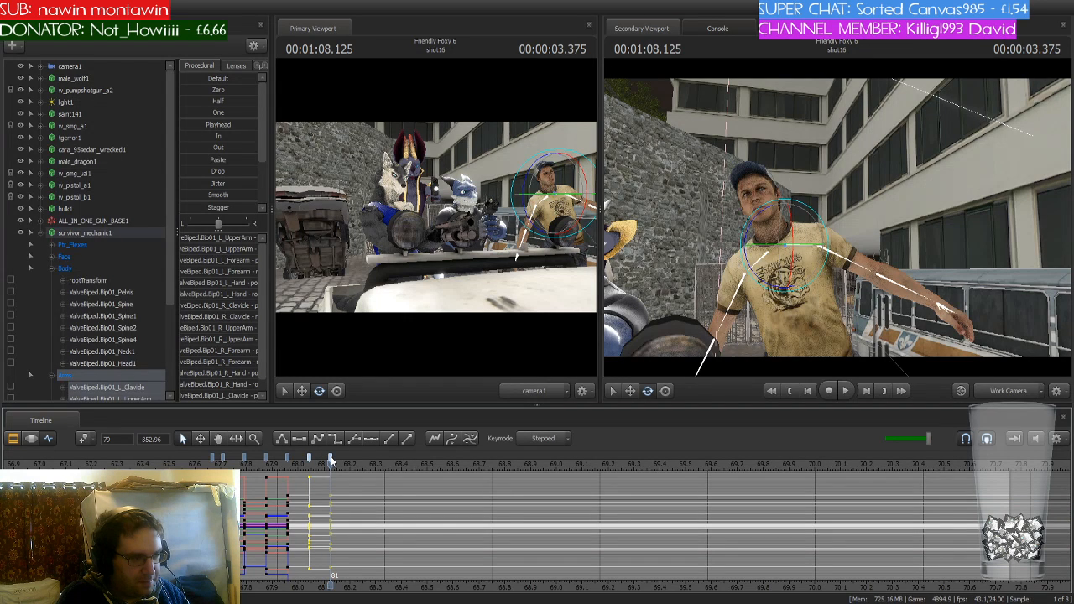
{"action": "key", "text": "Right"}
{"action": "key", "text": "Right"}
{"action": "key", "text": "ctrl+v"}
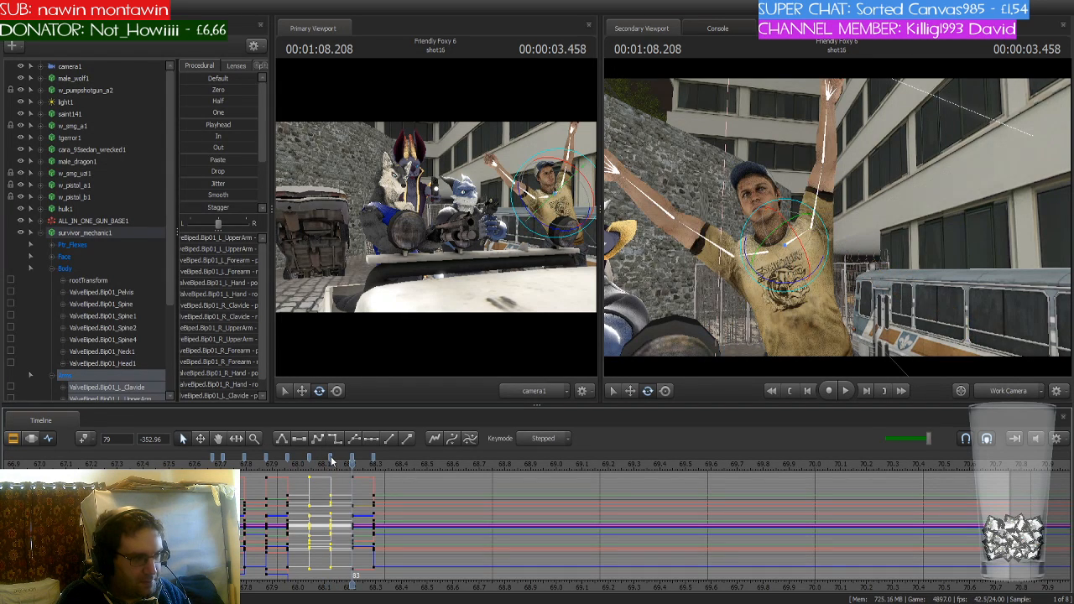
Paste the copied pair of Arms keyframes at frames 87 and 91, and give the frame 89 keyframe stepped tangents
{"action": "key", "text": "Right"}
{"action": "key", "text": "Right"}
{"action": "key", "text": "ctrl+v"}
{"action": "key", "text": "Right"}
{"action": "key", "text": "Right"}
{"action": "key", "text": "Right"}
{"action": "key", "text": "Right"}
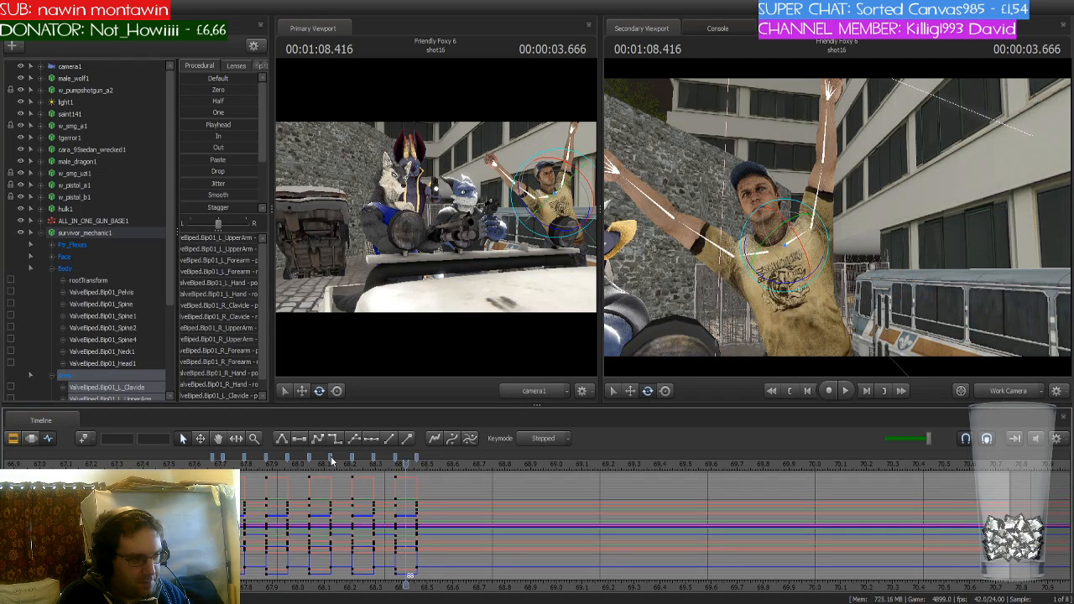
{"action": "key", "text": "ctrl+v"}
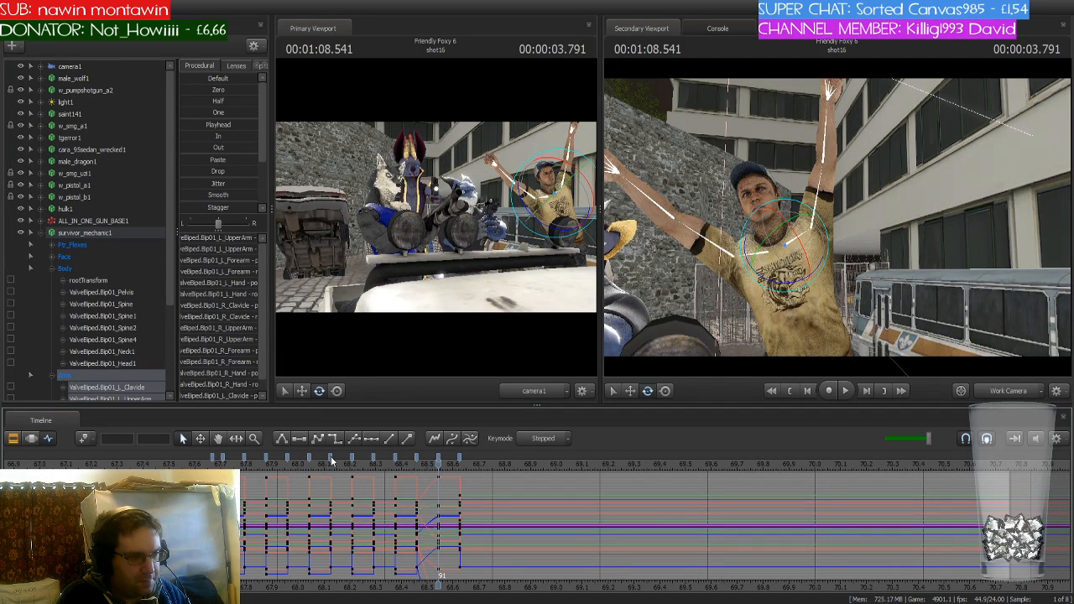
{"action": "left_click", "coordinate": [416, 459]}
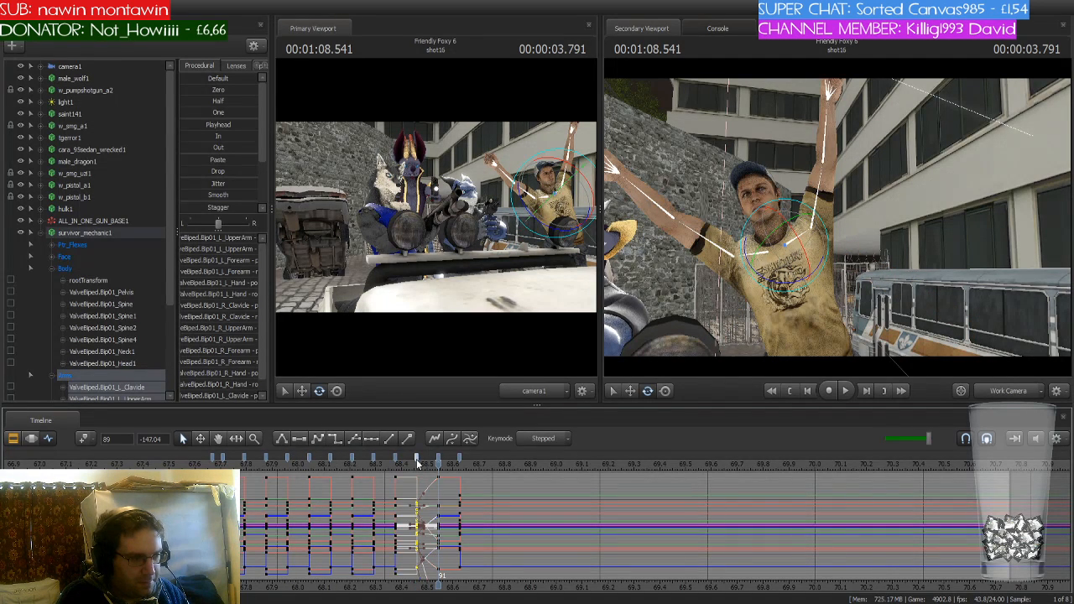
Continue the arm waving by pasting the copied keyframe pair at frames 95 and 99
{"action": "left_click", "coordinate": [461, 463]}
{"action": "key", "text": "Right"}
{"action": "key", "text": "Right"}
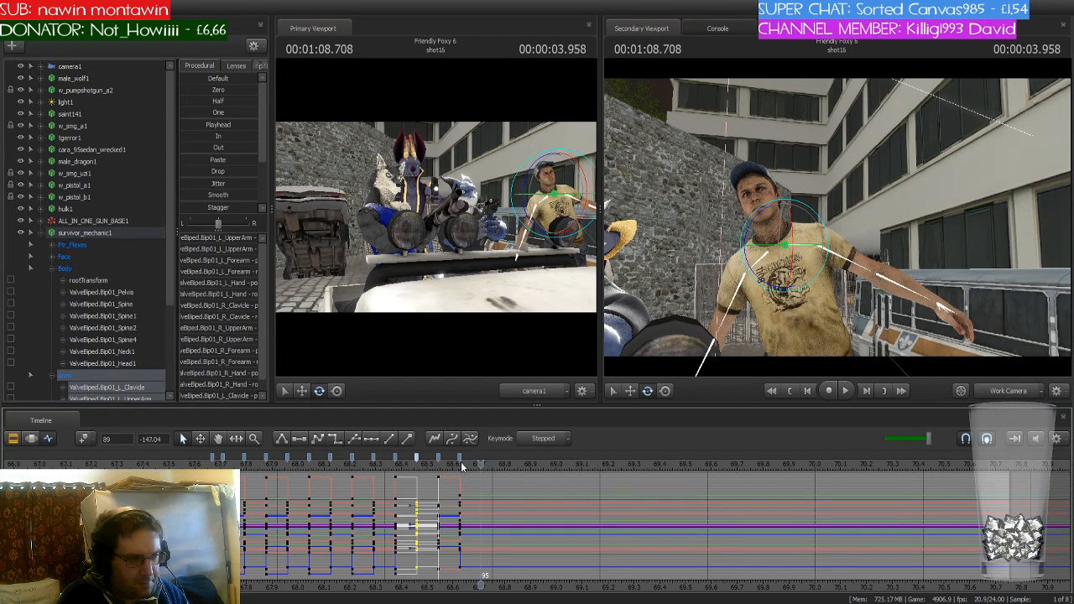
{"action": "key", "text": "ctrl+v"}
{"action": "key", "text": "Right"}
{"action": "key", "text": "Right"}
{"action": "key", "text": "Right"}
{"action": "key", "text": "Right"}
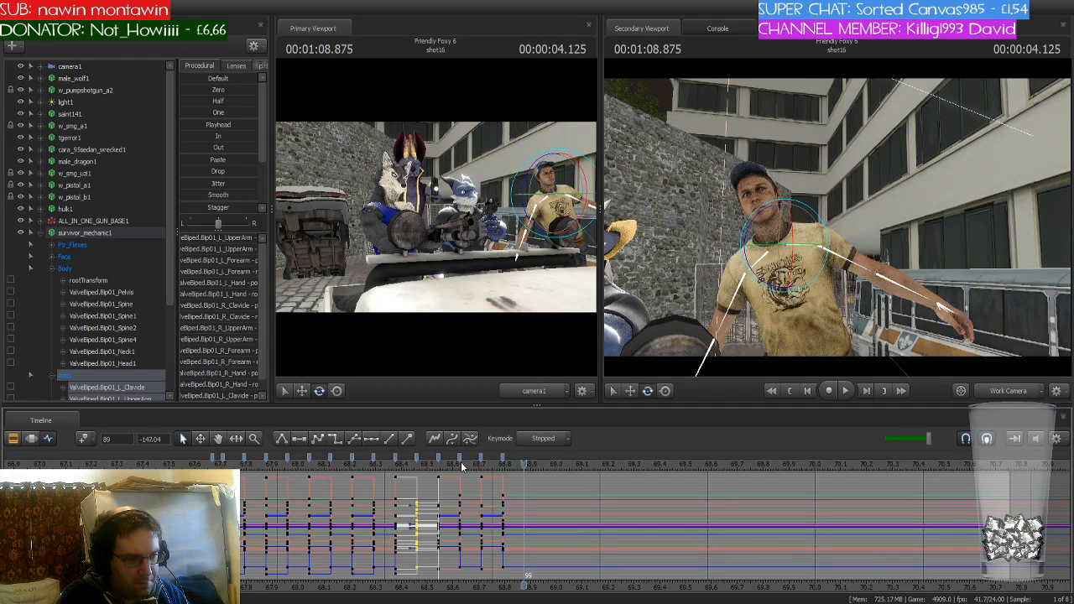
{"action": "key", "text": "ctrl+v"}
{"action": "key", "text": "Right"}
{"action": "key", "text": "Right"}
{"action": "key", "text": "ctrl+v"}
{"action": "key", "text": "Right"}
{"action": "key", "text": "Right"}
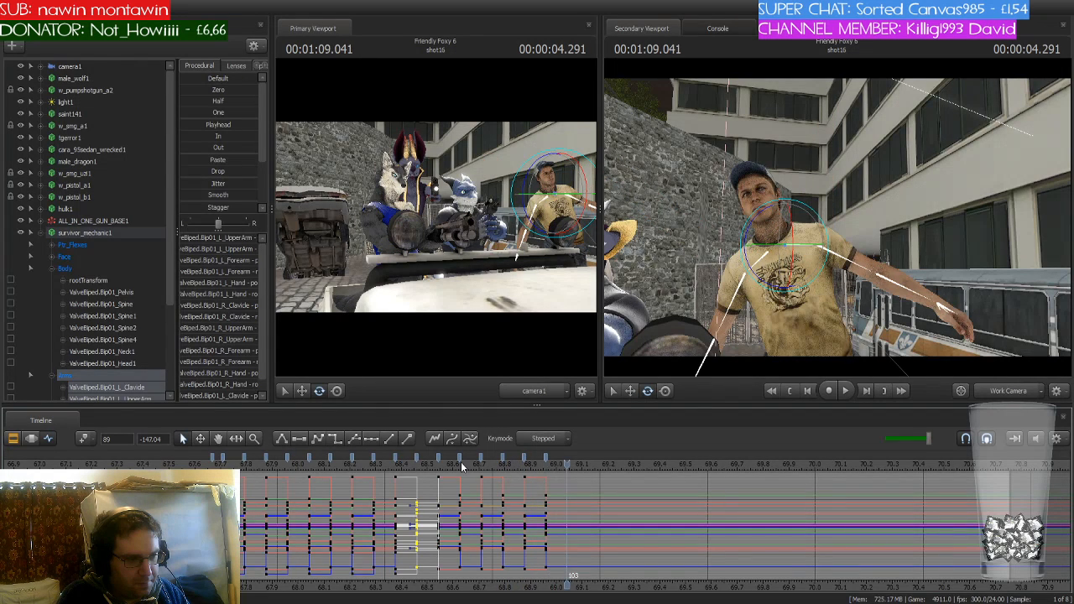
Paste the copied pair of Arms keyframes at frames 103 and 107
{"action": "key", "text": "ctrl+v"}
{"action": "key", "text": "Right"}
{"action": "key", "text": "Right"}
{"action": "key", "text": "ctrl+v"}
{"action": "key", "text": "Right"}
{"action": "key", "text": "Right"}
{"action": "key", "text": "ctrl+v"}
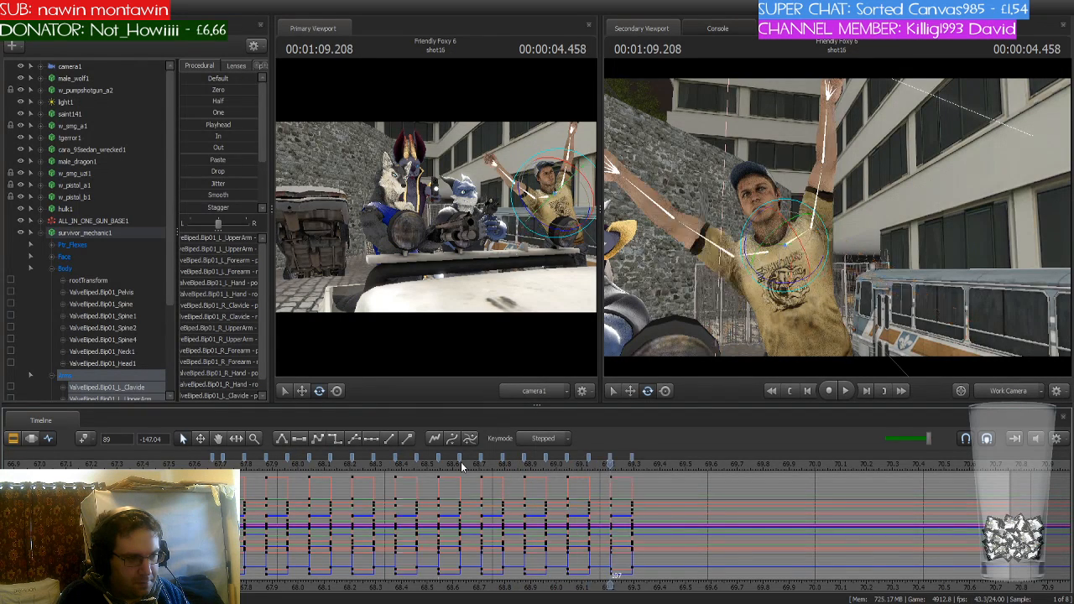
Paste the copied pair of Arms keyframes at frames 111 and 115
{"action": "key", "text": "Right"}
{"action": "key", "text": "Right"}
{"action": "key", "text": "ctrl+v"}
{"action": "key", "text": "Right"}
{"action": "key", "text": "Right"}
{"action": "key", "text": "ctrl+v"}
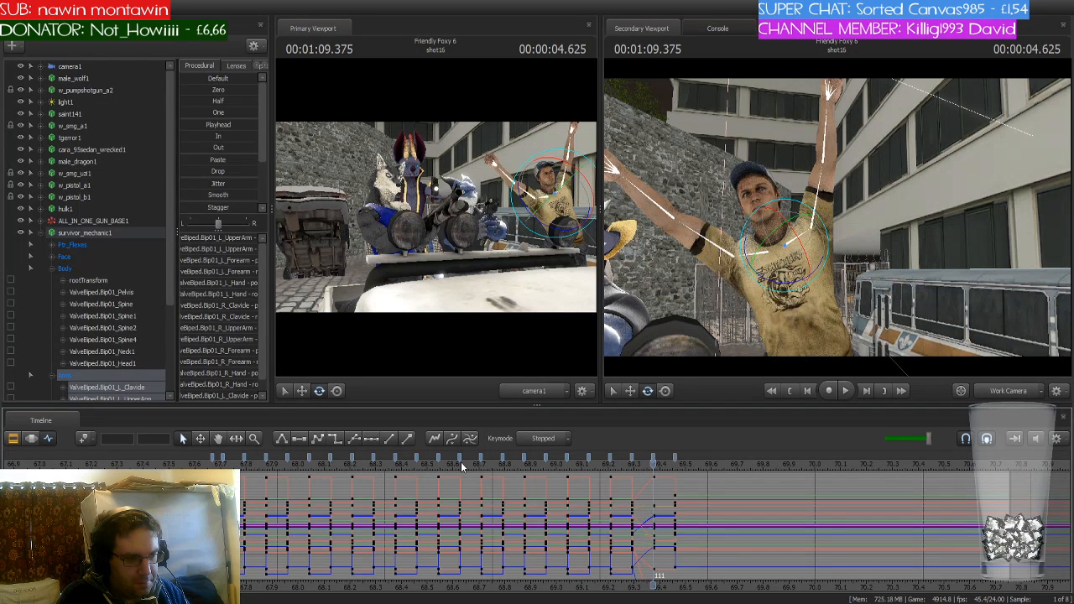
{"action": "key", "text": "Right"}
{"action": "key", "text": "Right"}
{"action": "key", "text": "ctrl+v"}
{"action": "key", "text": "Right"}
{"action": "key", "text": "Right"}
{"action": "key", "text": "ctrl+v"}
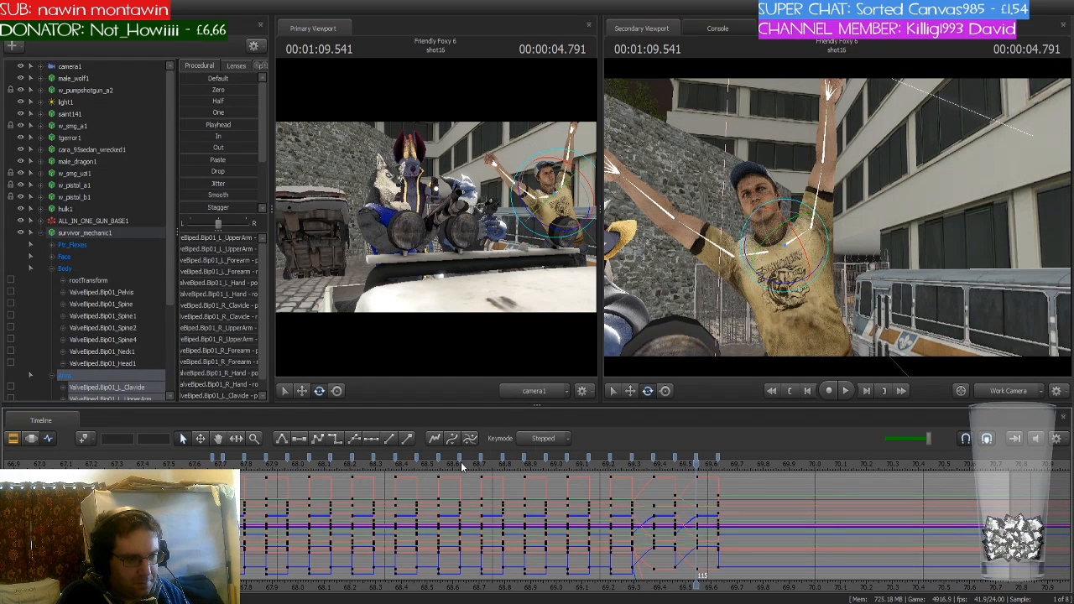
Set the mechanic's Arms keyframes at frames 109, 107 and 113 to stepped tangents
{"action": "left_click", "coordinate": [632, 458]}
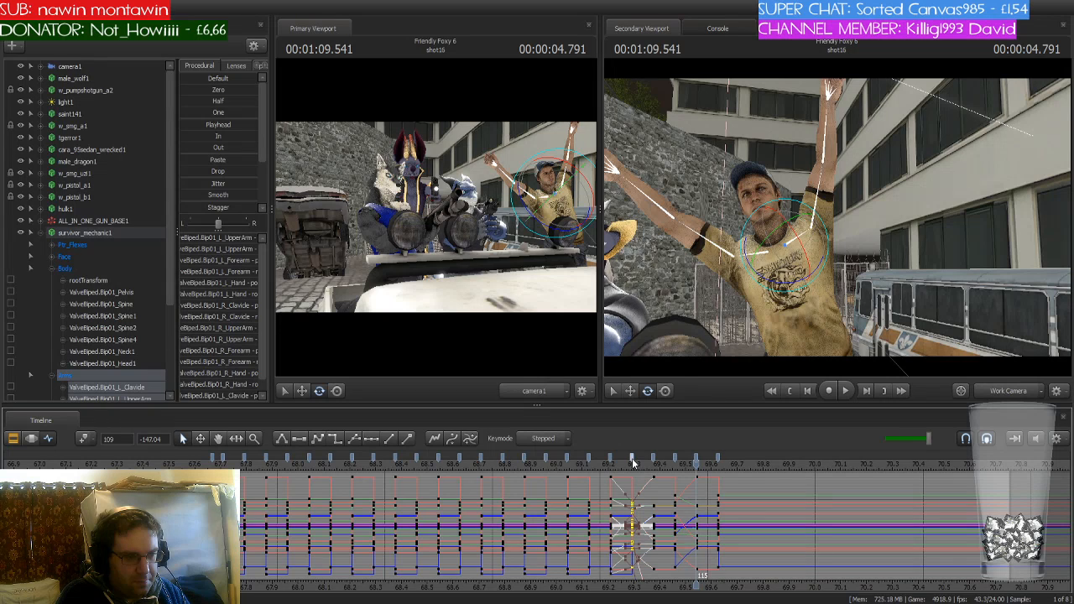
{"action": "left_click", "coordinate": [335, 438]}
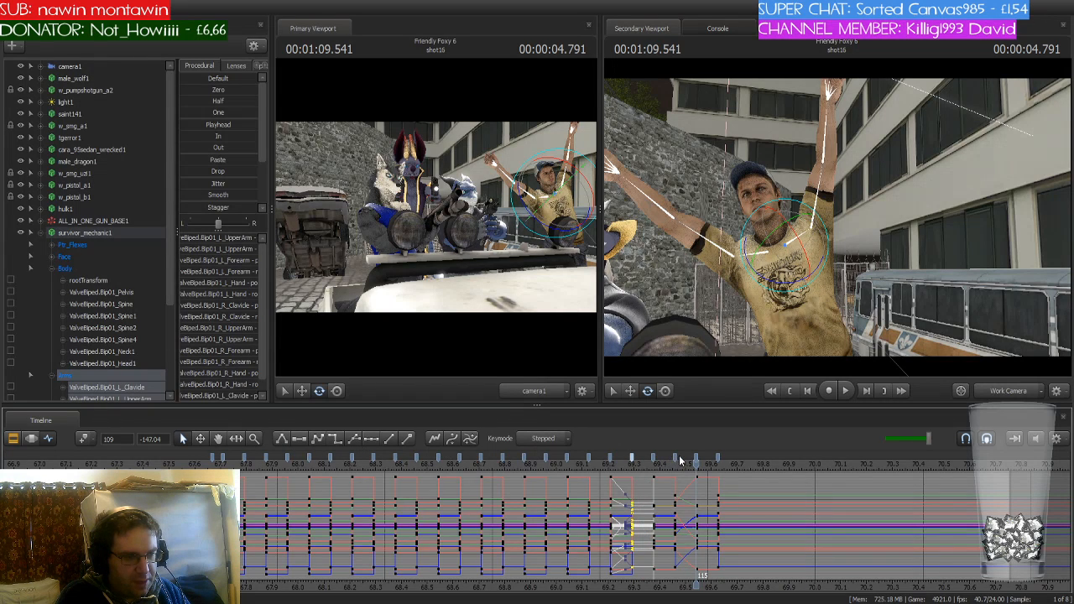
{"action": "left_click_drag", "start_coordinate": [619, 460], "coordinate": [611, 461]}
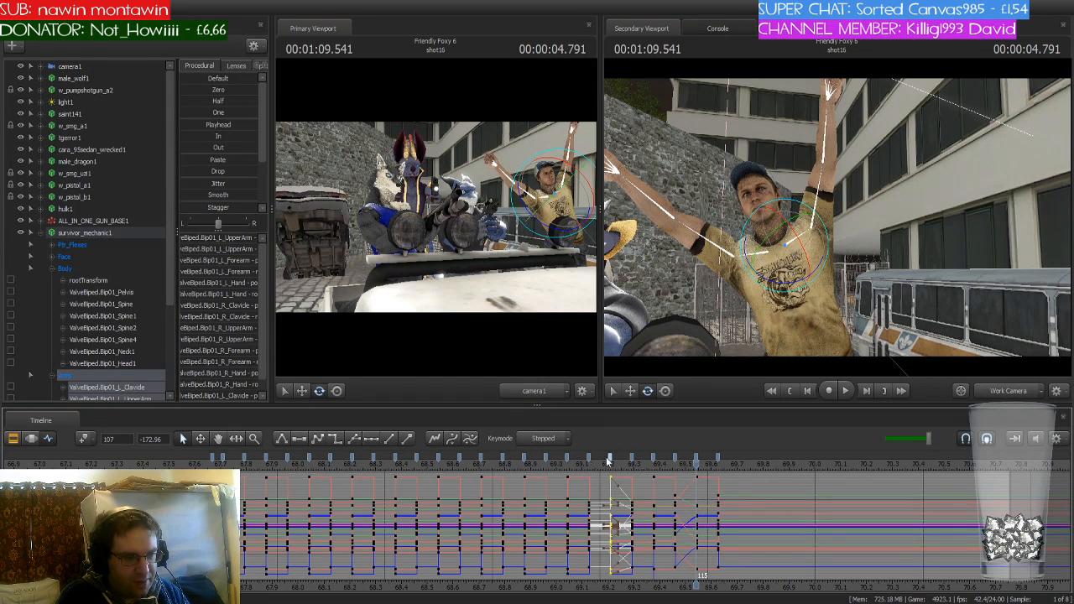
{"action": "left_click", "coordinate": [336, 439]}
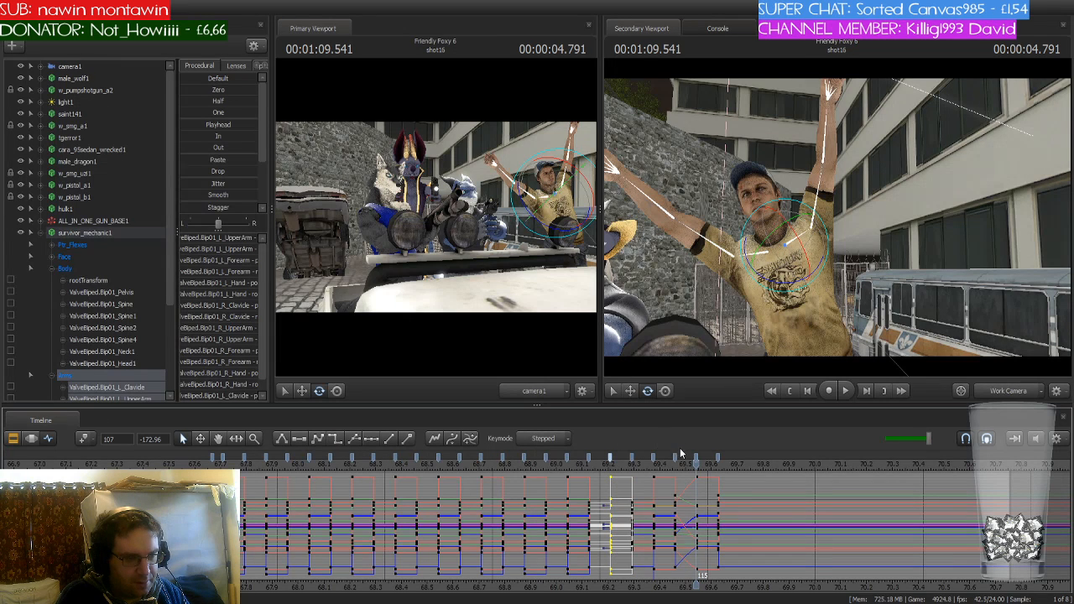
{"action": "left_click", "coordinate": [676, 459]}
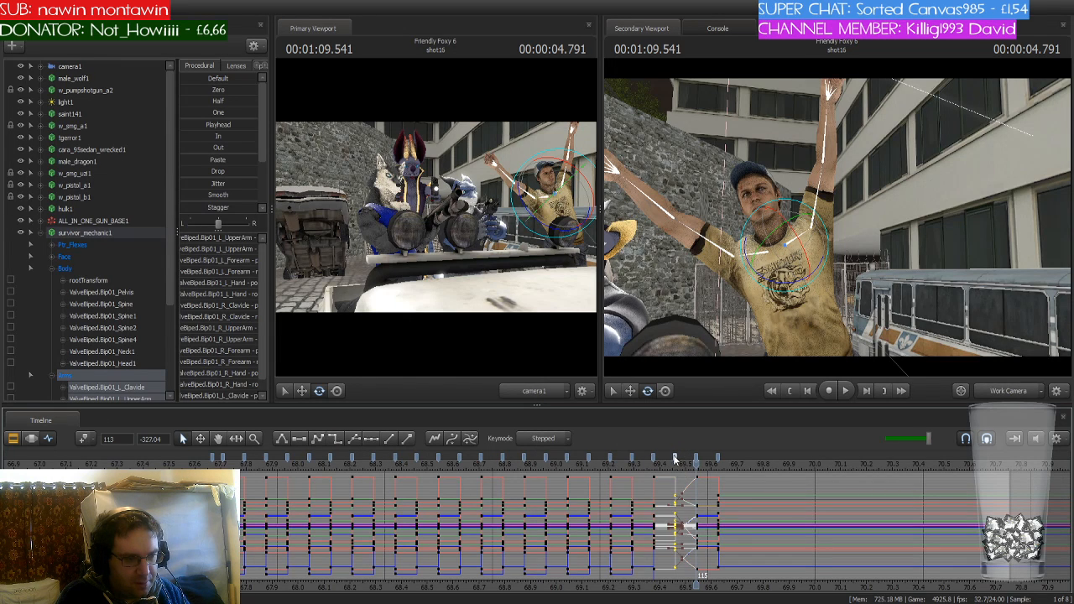
{"action": "left_click", "coordinate": [336, 441]}
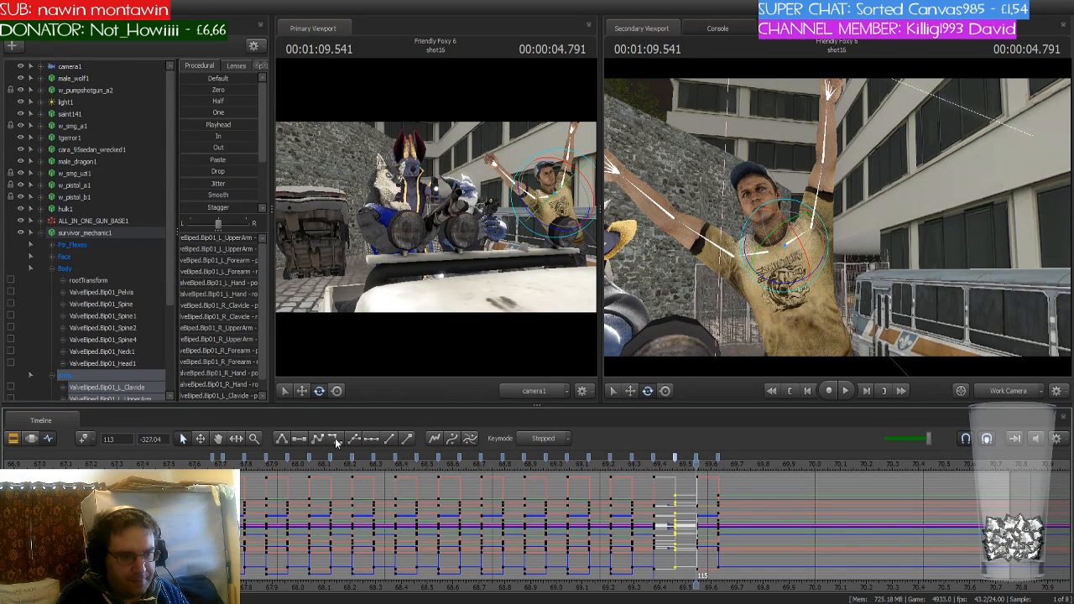
Paste the copied Arms keyframe pair at frame 119 and set the frame 117 keyframe to stepped tangents
{"action": "key", "text": "Right"}
{"action": "key", "text": "Right"}
{"action": "key", "text": "Right"}
{"action": "key", "text": "Right"}
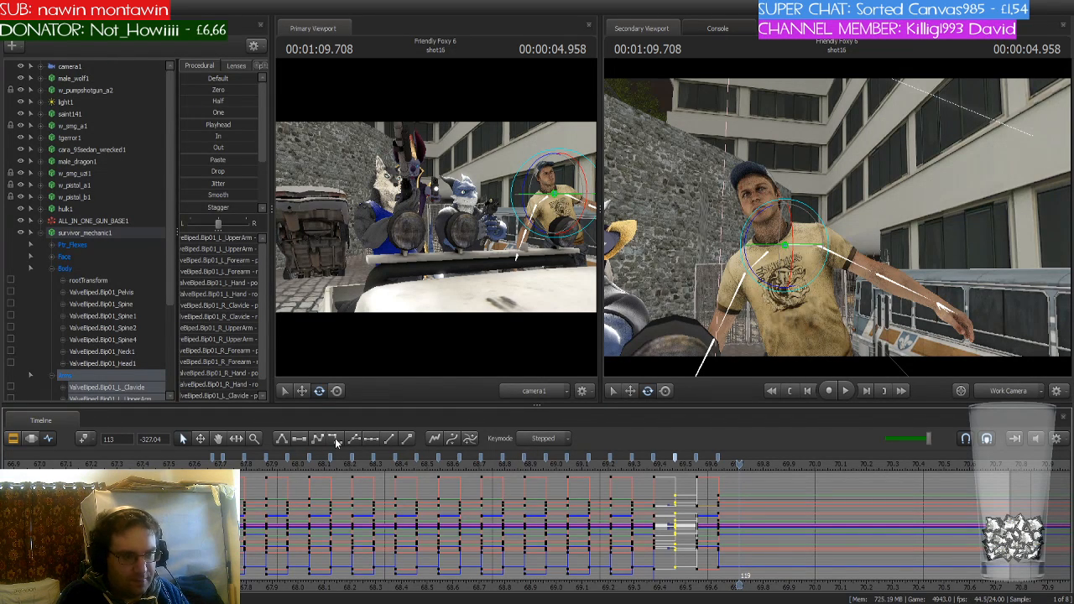
{"action": "left_click", "coordinate": [738, 456]}
{"action": "key", "text": "ctrl+v"}
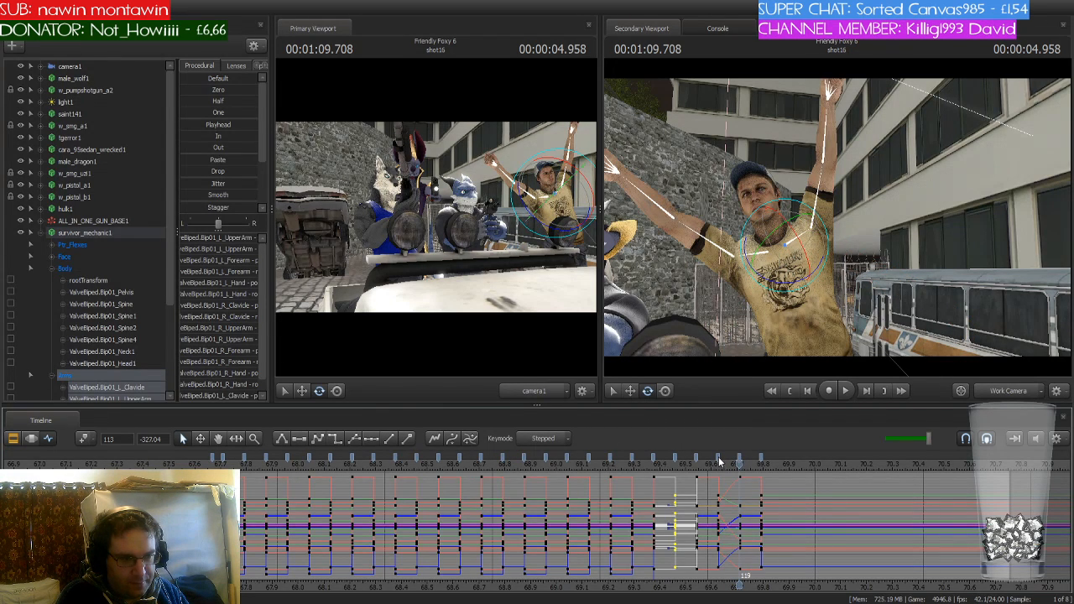
{"action": "left_click", "coordinate": [718, 457]}
{"action": "left_click", "coordinate": [336, 440]}
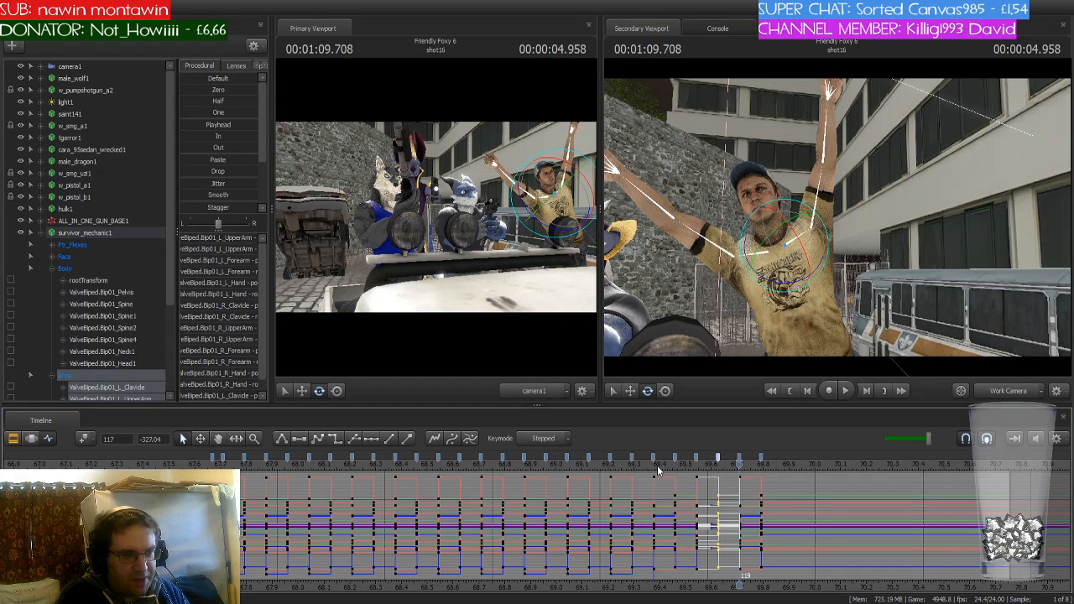
Paste the copied pair of Arms keyframes at frame 123 and undo the misplaced paste at frame 126
{"action": "left_click", "coordinate": [760, 467]}
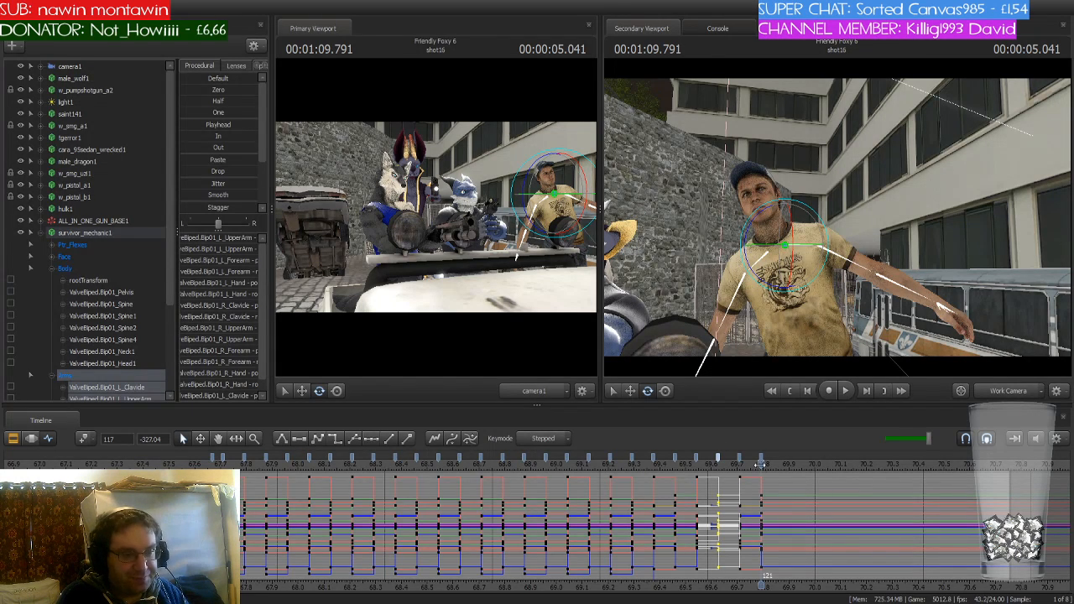
{"action": "key", "text": "Right"}
{"action": "key", "text": "Right"}
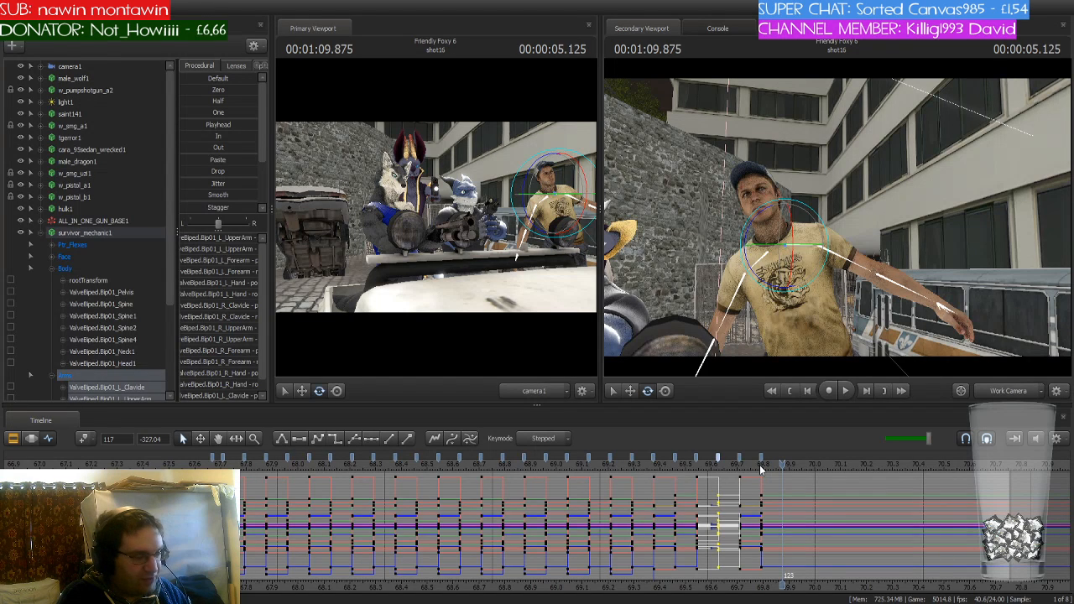
{"action": "key", "text": "Right"}
{"action": "key", "text": "Right"}
{"action": "key", "text": "Right"}
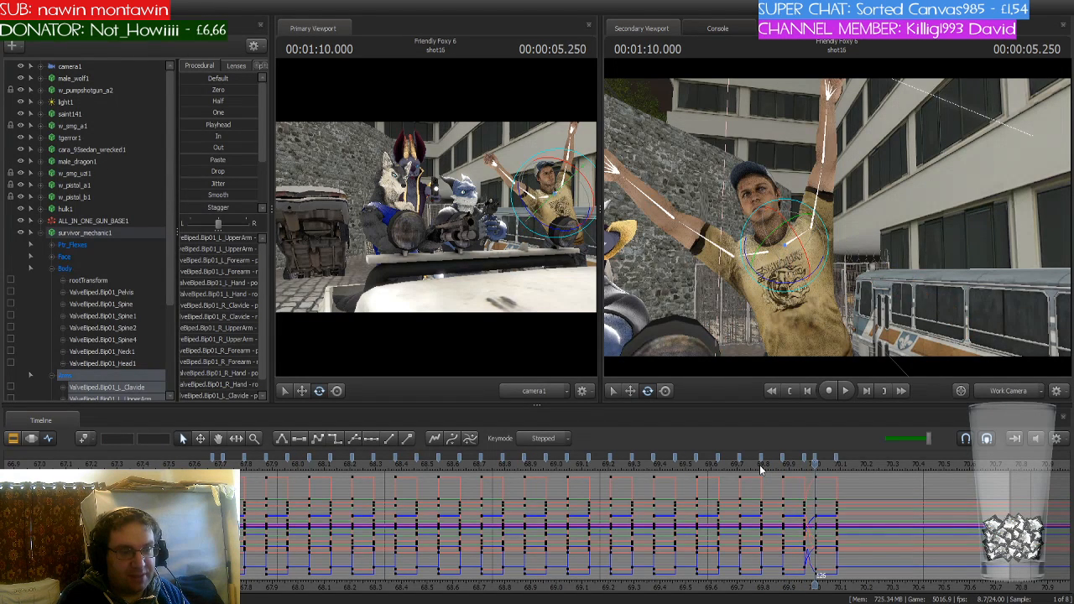
{"action": "key", "text": "ctrl+z"}
Paste the copied pair of Arms keyframes at frames 127 and 131
{"action": "key", "text": "Right"}
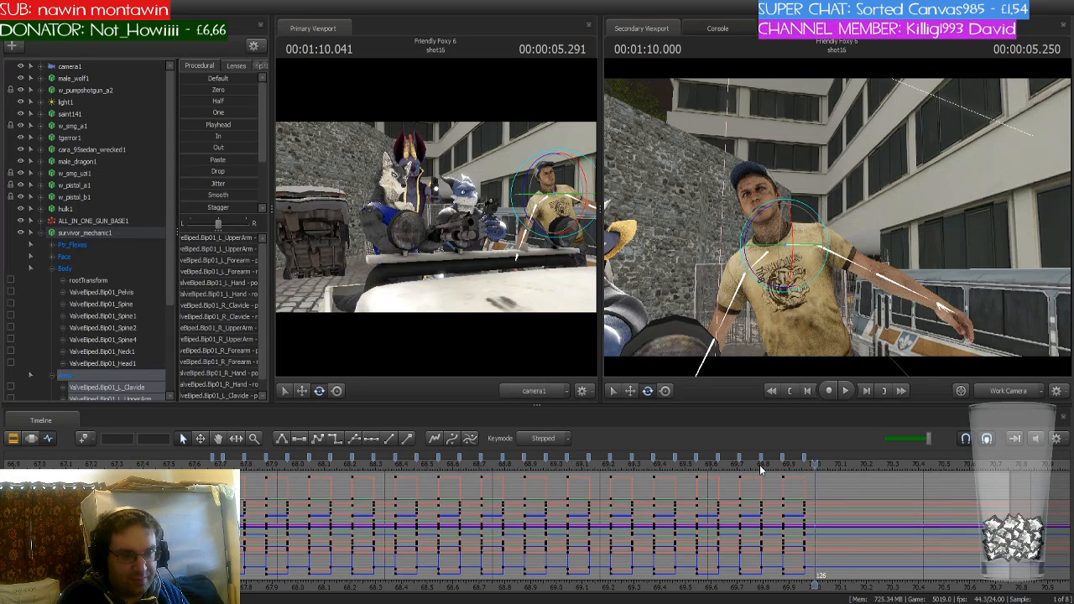
{"action": "key", "text": "ctrl+y"}
{"action": "key", "text": "Right"}
{"action": "key", "text": "Right"}
{"action": "key", "text": "Right"}
{"action": "key", "text": "Right"}
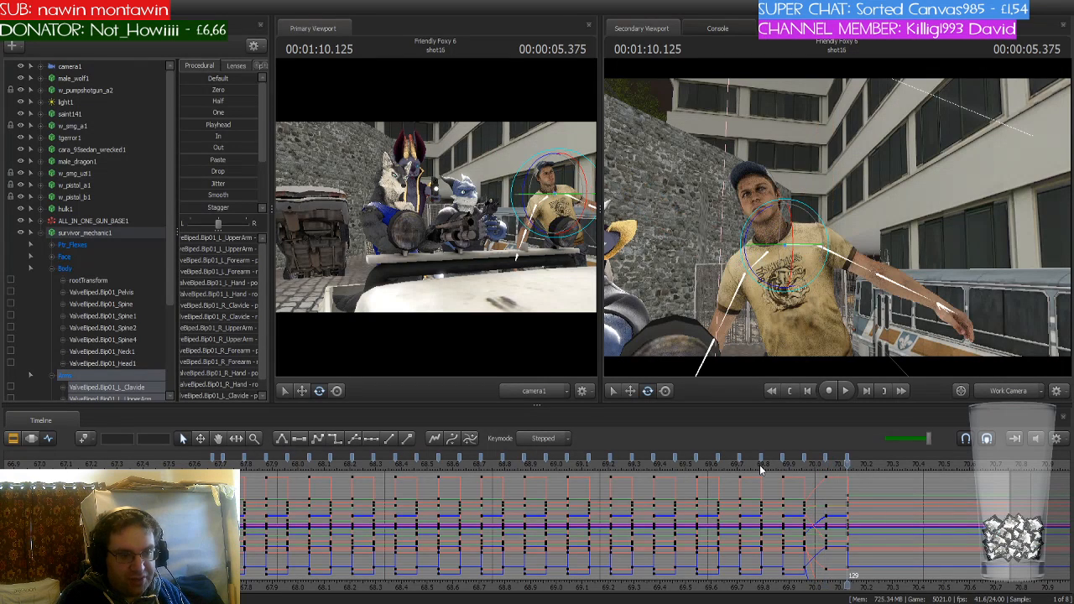
{"action": "key", "text": "ctrl+v"}
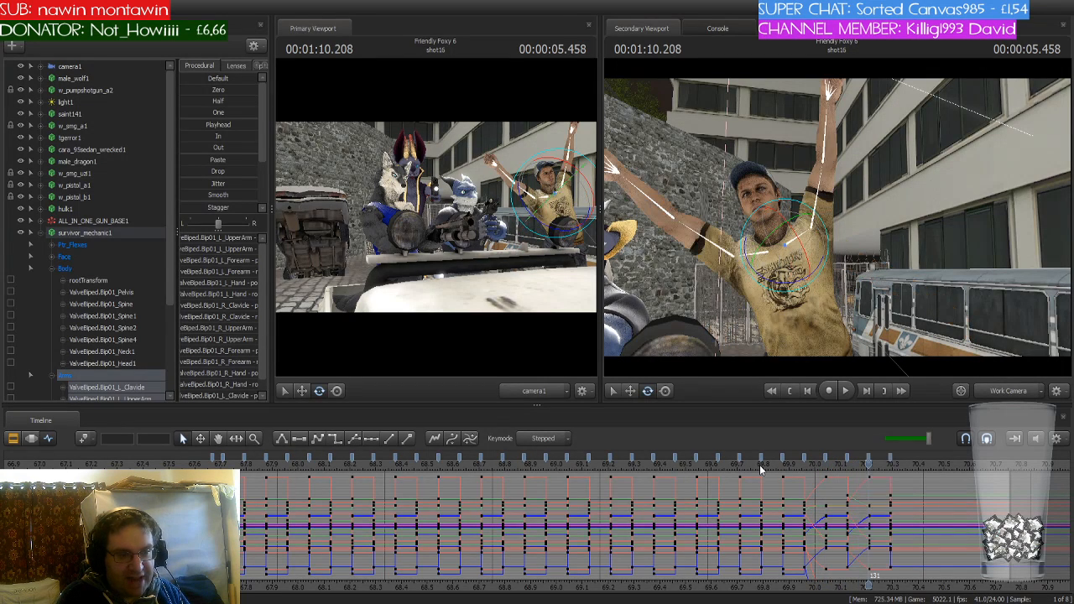
Set the mechanic's Arms keyframes at frames 125 and 129 to stepped tangents
{"action": "left_click", "coordinate": [806, 458]}
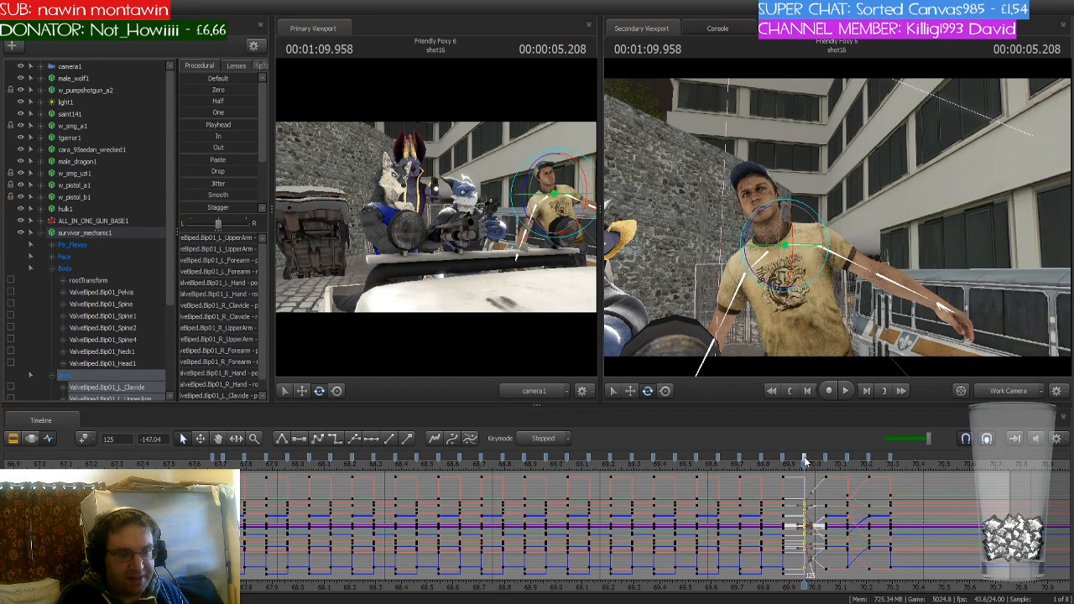
{"action": "left_click", "coordinate": [337, 438]}
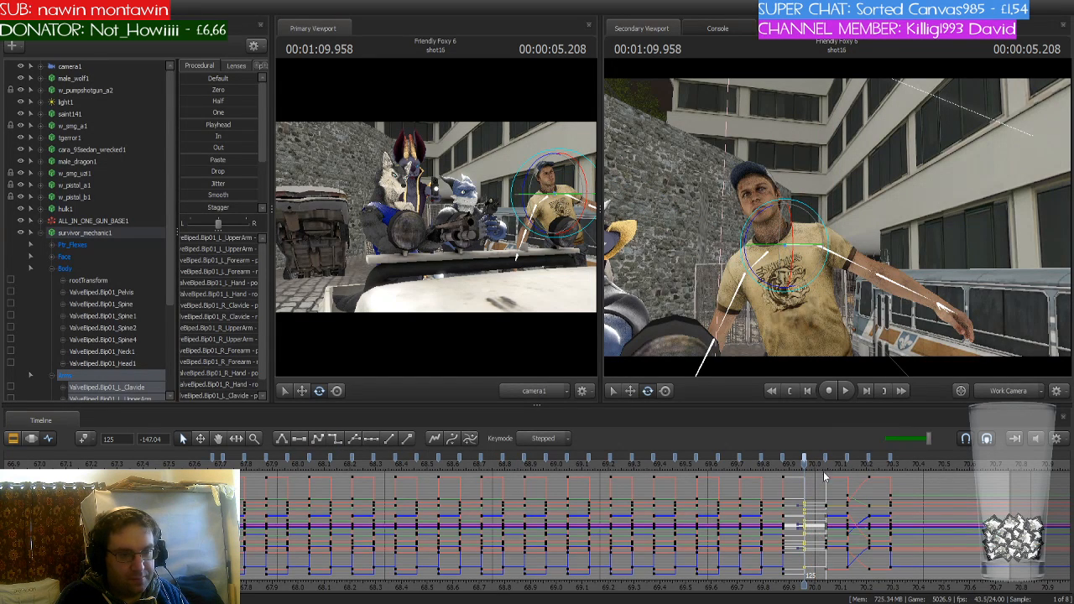
{"action": "left_click", "coordinate": [848, 458]}
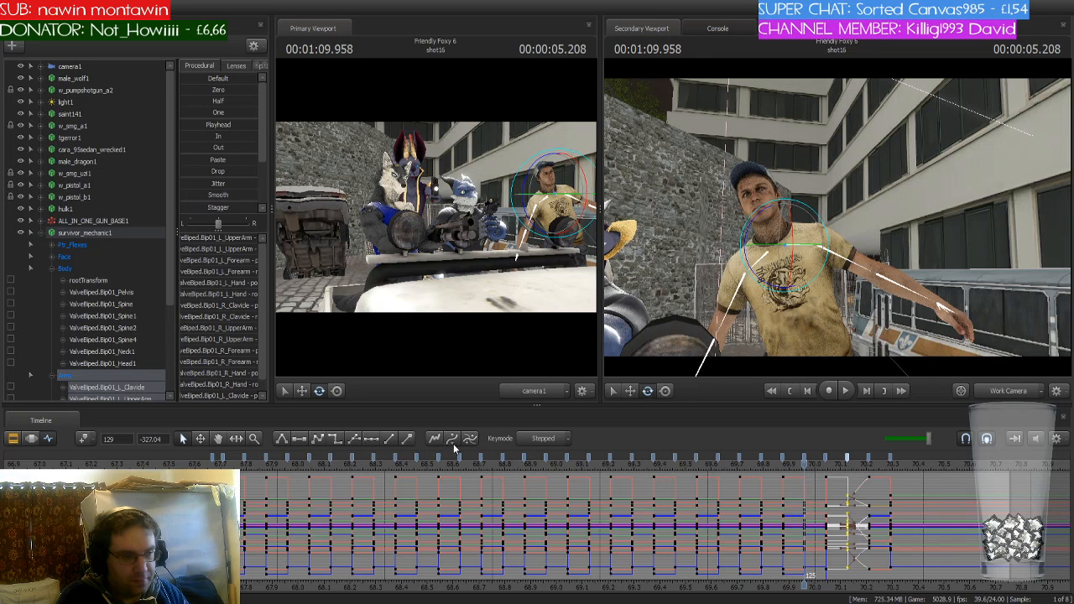
{"action": "left_click", "coordinate": [337, 439]}
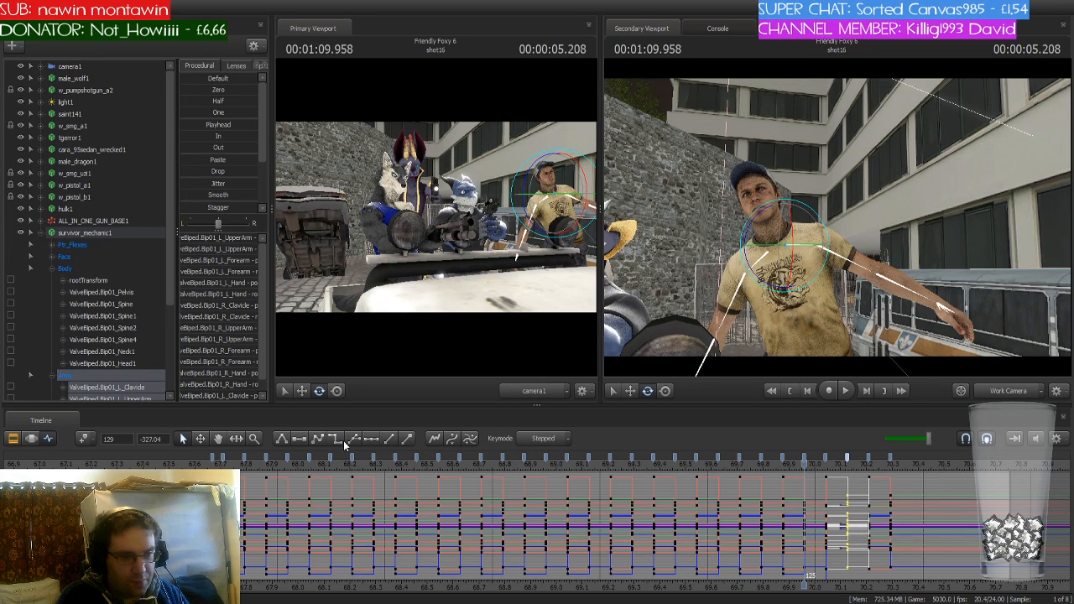
Paste the copied Arms keyframe pair at frame 135 and set the keyframes at frames 133 and 131 to stepped tangents
{"action": "left_click", "coordinate": [892, 466]}
{"action": "key", "text": "Right"}
{"action": "key", "text": "Right"}
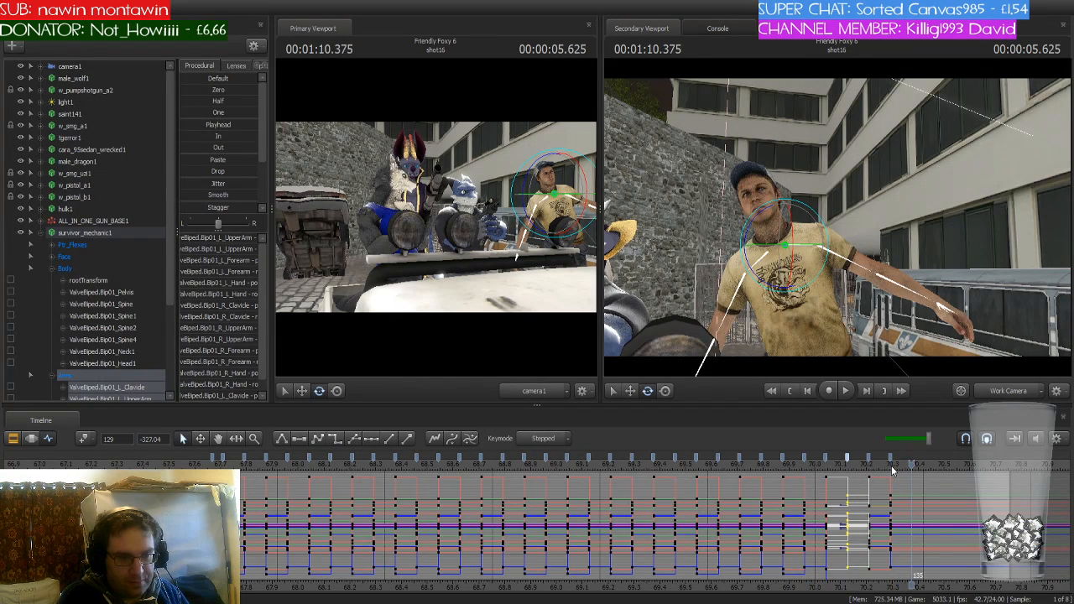
{"action": "key", "text": "ctrl+v"}
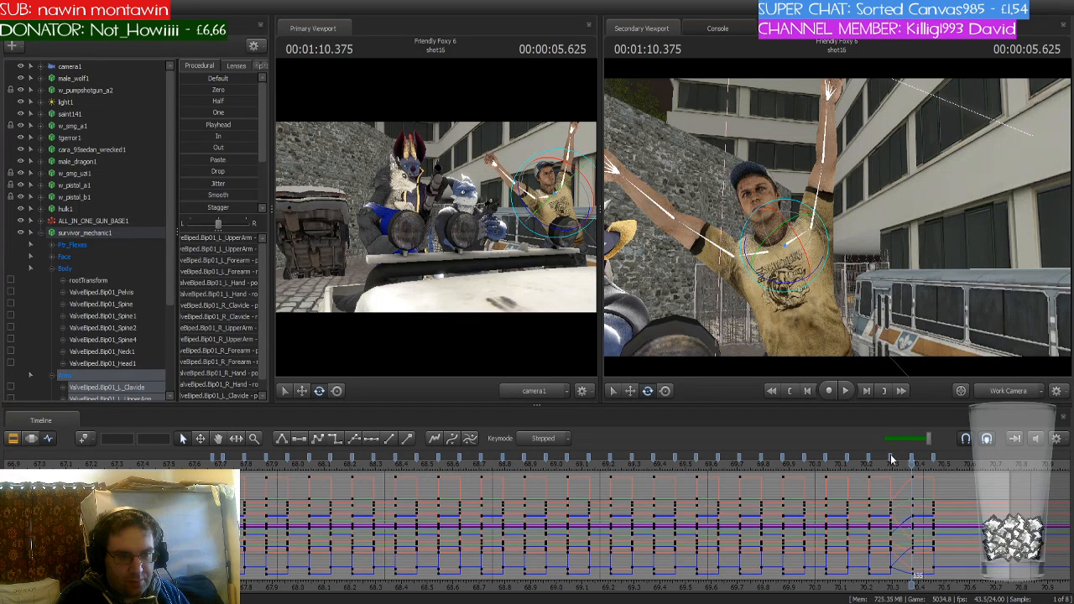
{"action": "left_click", "coordinate": [891, 457]}
{"action": "left_click", "coordinate": [334, 439]}
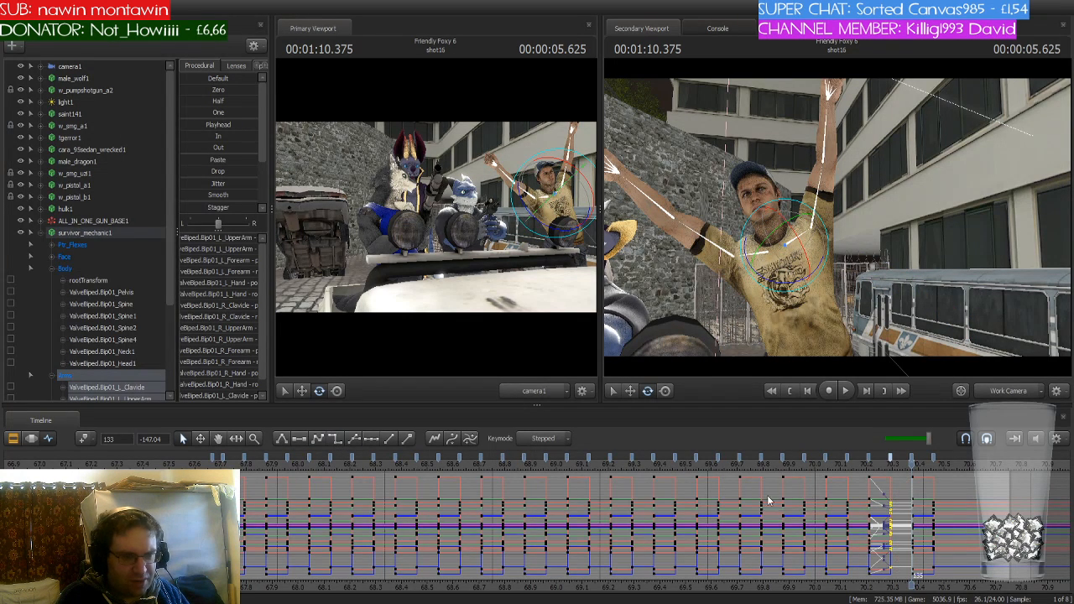
{"action": "left_click", "coordinate": [870, 459]}
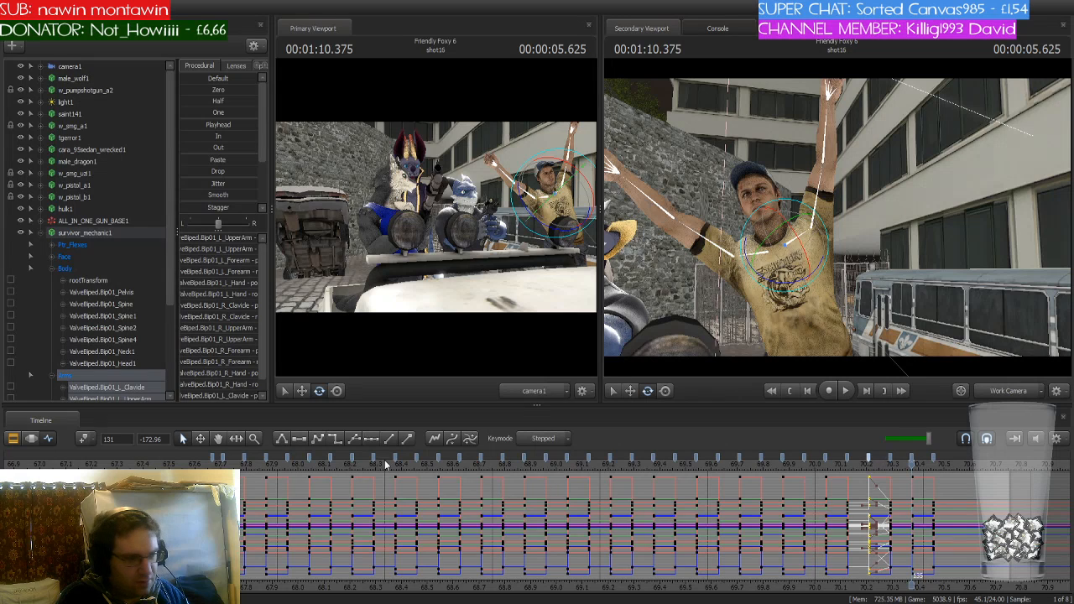
{"action": "left_click", "coordinate": [338, 439]}
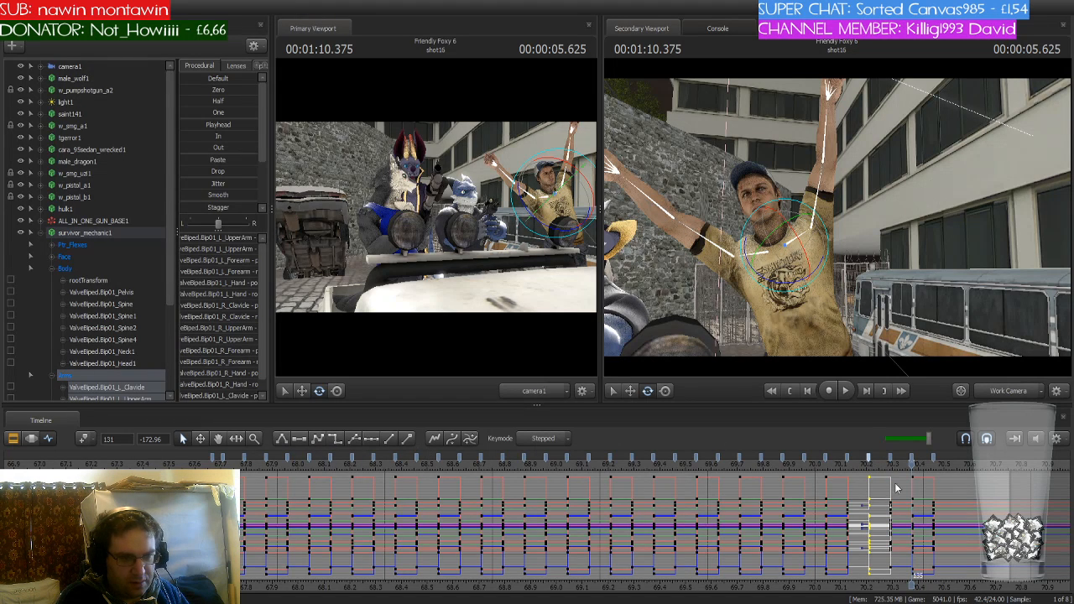
Paste the copied Arms keyframe pair at frame 139 and set the frame 137 keyframe to stepped tangents
{"action": "left_click", "coordinate": [932, 467]}
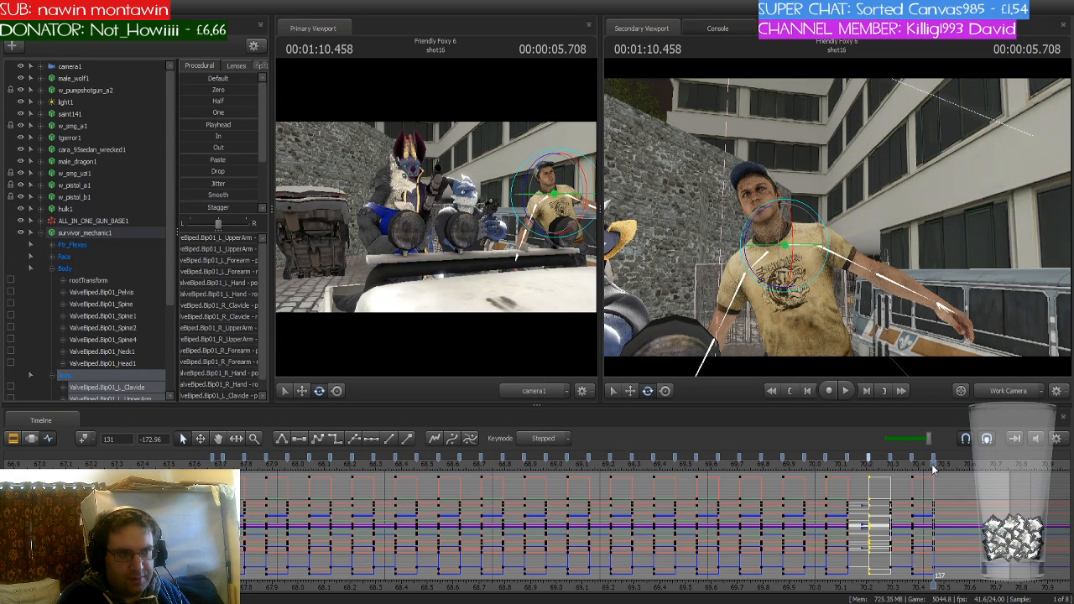
{"action": "left_click", "coordinate": [933, 467]}
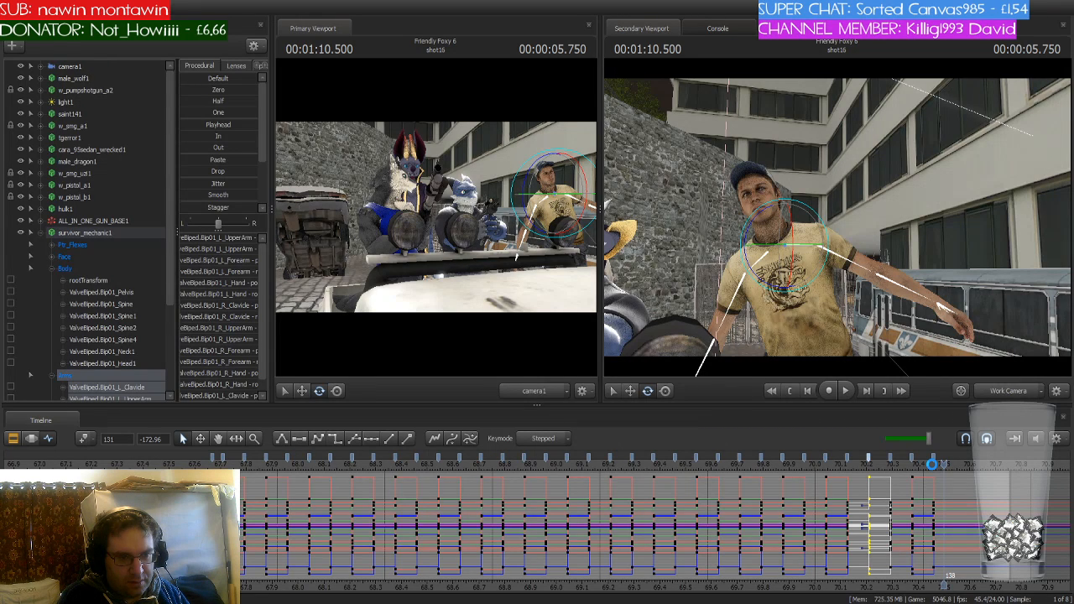
{"action": "key", "text": "Right"}
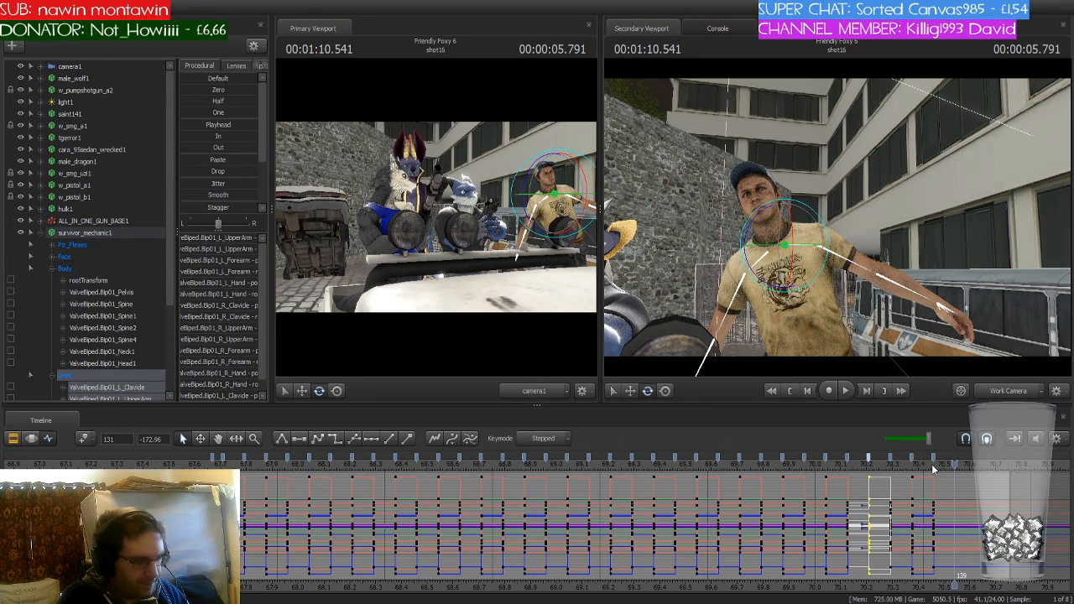
{"action": "key", "text": "ctrl+v"}
{"action": "left_click", "coordinate": [934, 458]}
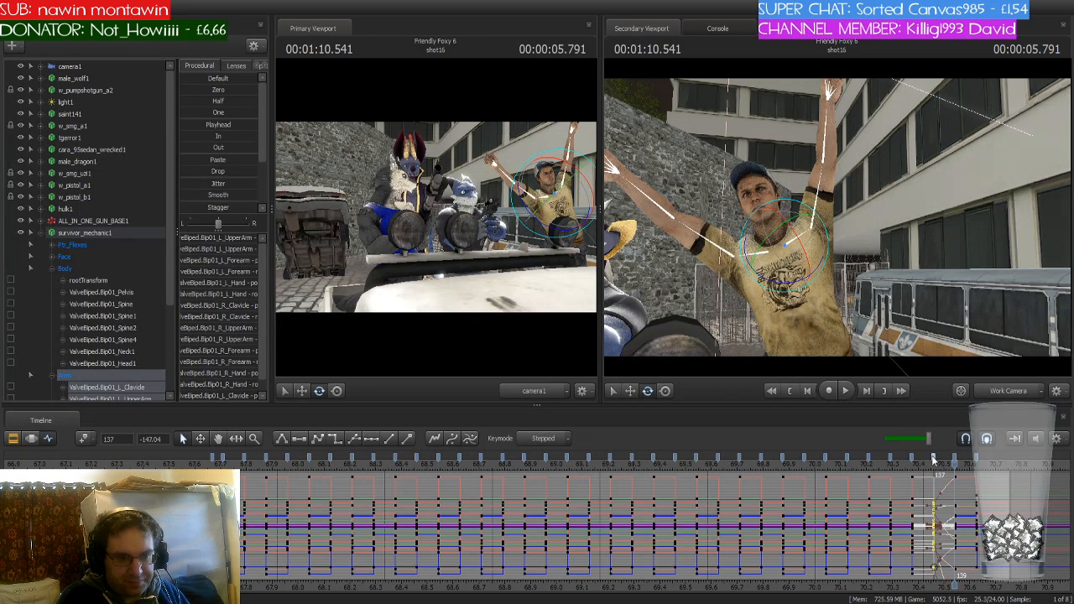
{"action": "left_click", "coordinate": [339, 442]}
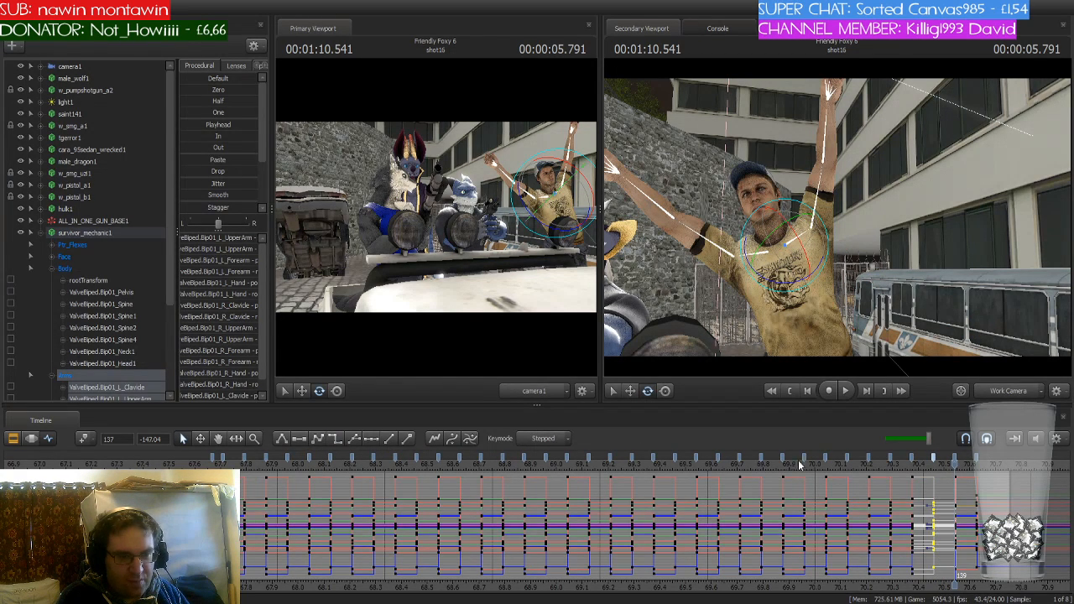
Paste the copied pair of Arms keyframes at frame 143
{"action": "left_click", "coordinate": [976, 468]}
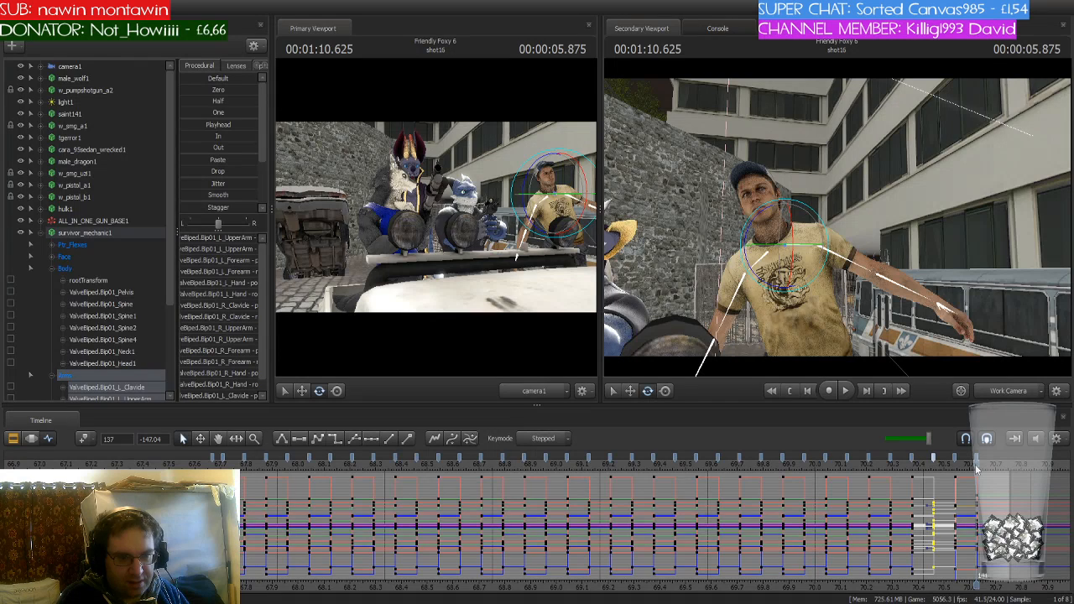
{"action": "key", "text": "Right"}
{"action": "key", "text": "Right"}
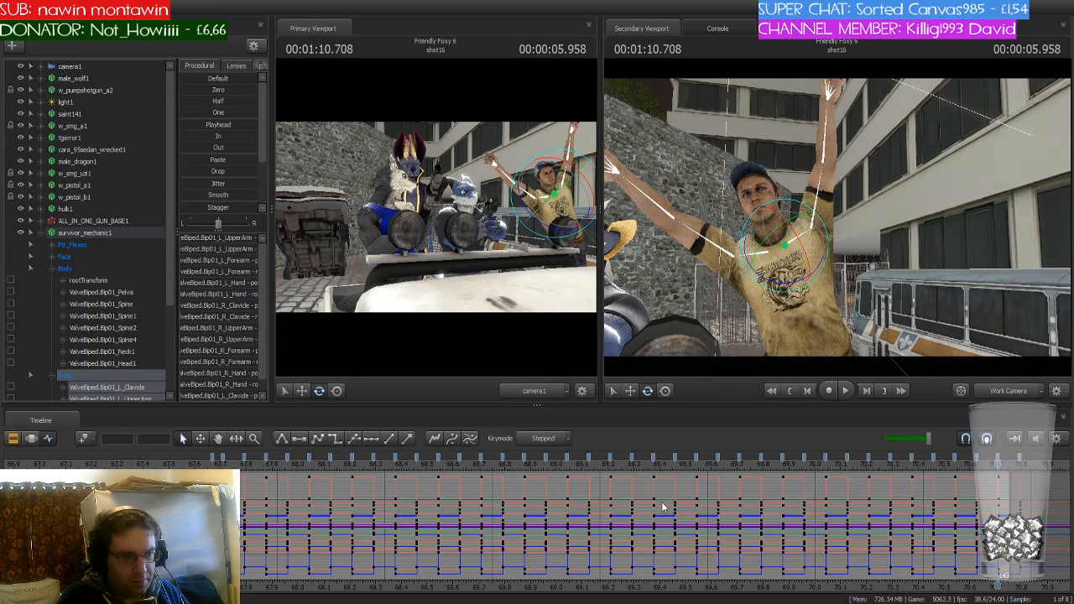
Play back the mechanic's arm-waving animation from its first keyframes to the end of the shot
{"action": "scroll", "coordinate": [661, 502], "scroll_direction": "down", "scroll_amount": 2}
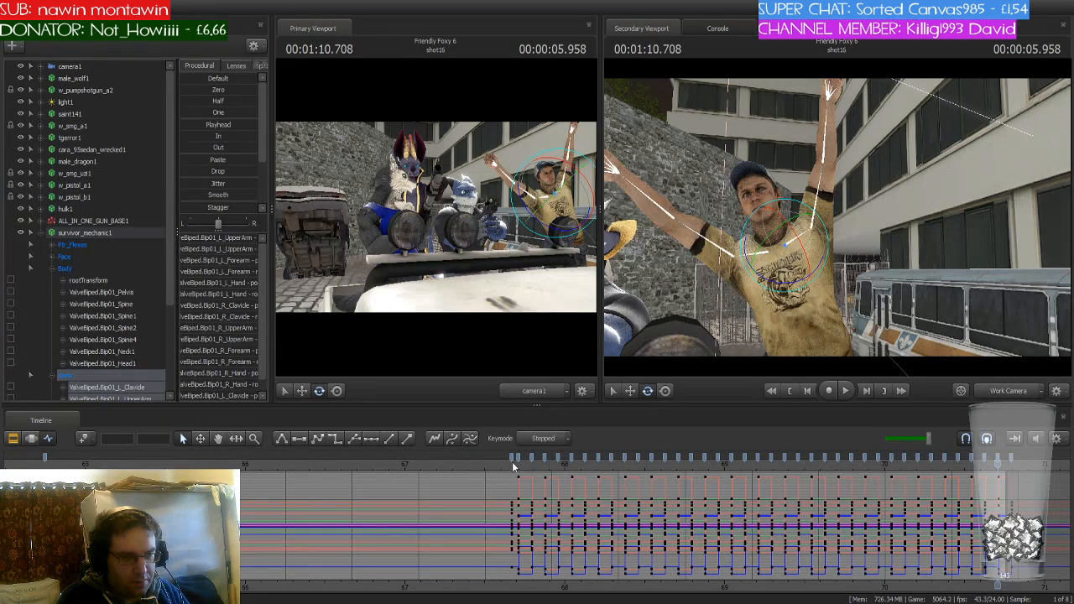
{"action": "left_click", "coordinate": [512, 461]}
{"action": "key", "text": "space"}
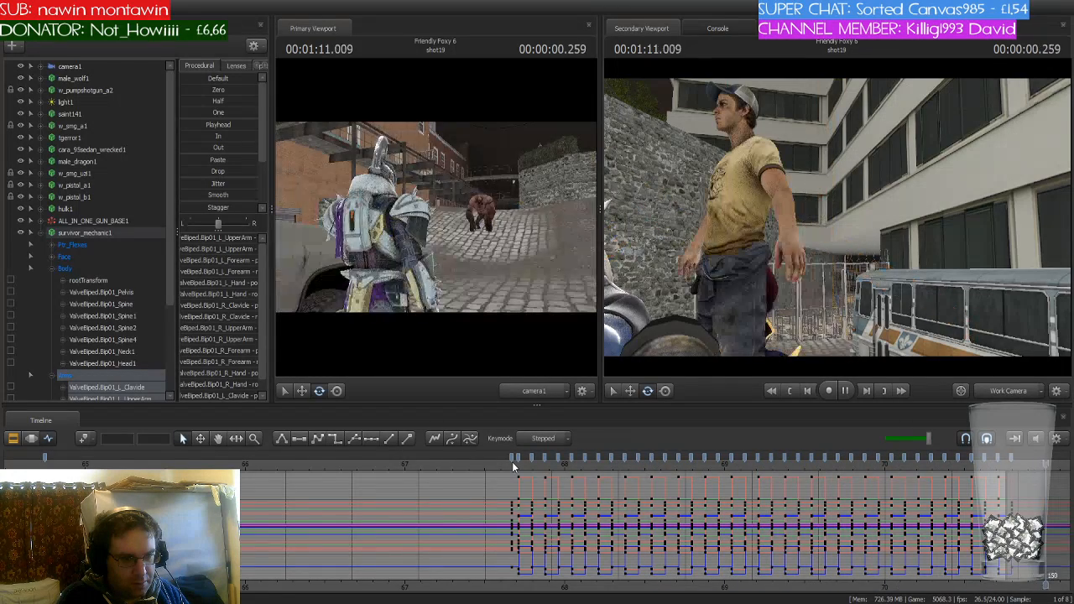
{"action": "scroll", "coordinate": [551, 494], "scroll_direction": "down", "scroll_amount": 3}
{"action": "scroll", "coordinate": [551, 494], "scroll_direction": "down", "scroll_amount": 2}
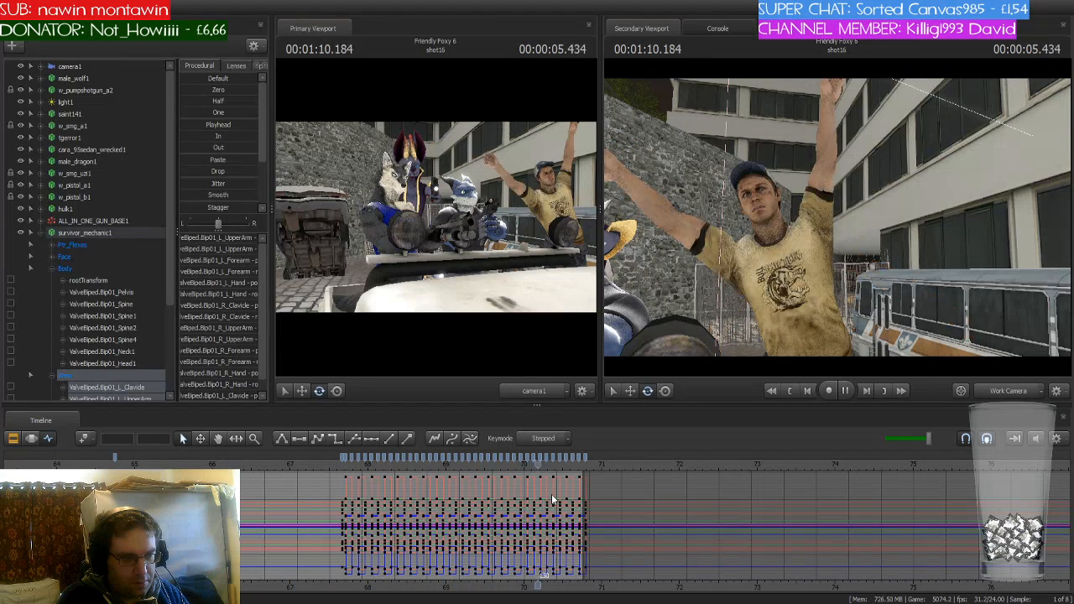
Examine the last Arms keyframes around the shot's end at frames 144 and 145
{"action": "scroll", "coordinate": [551, 493], "scroll_direction": "up", "scroll_amount": 6}
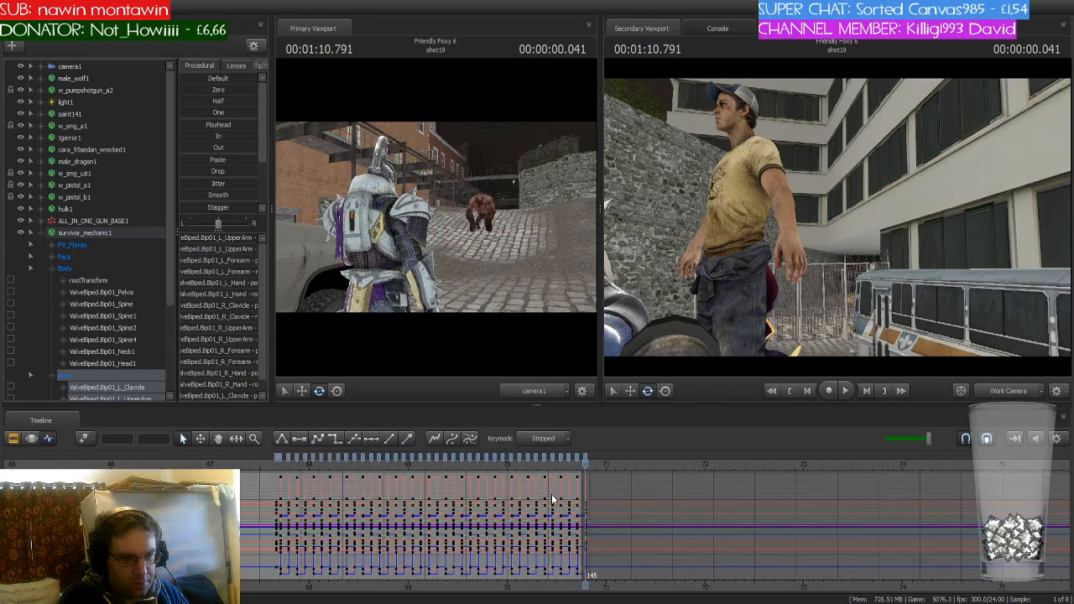
{"action": "scroll", "coordinate": [553, 493], "scroll_direction": "up", "scroll_amount": 4}
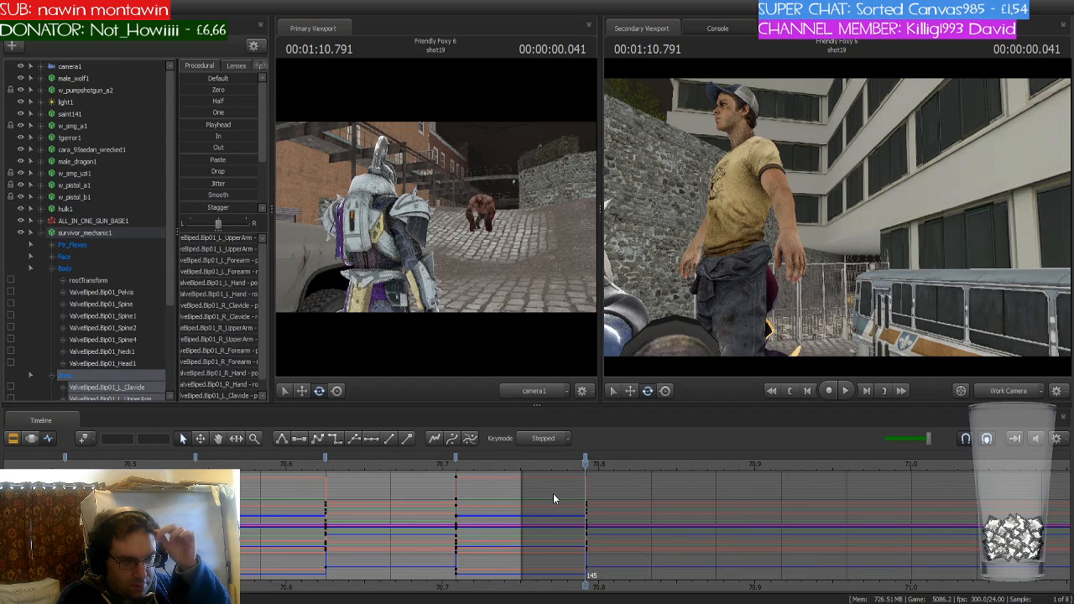
{"action": "scroll", "coordinate": [553, 500], "scroll_direction": "down", "scroll_amount": 3}
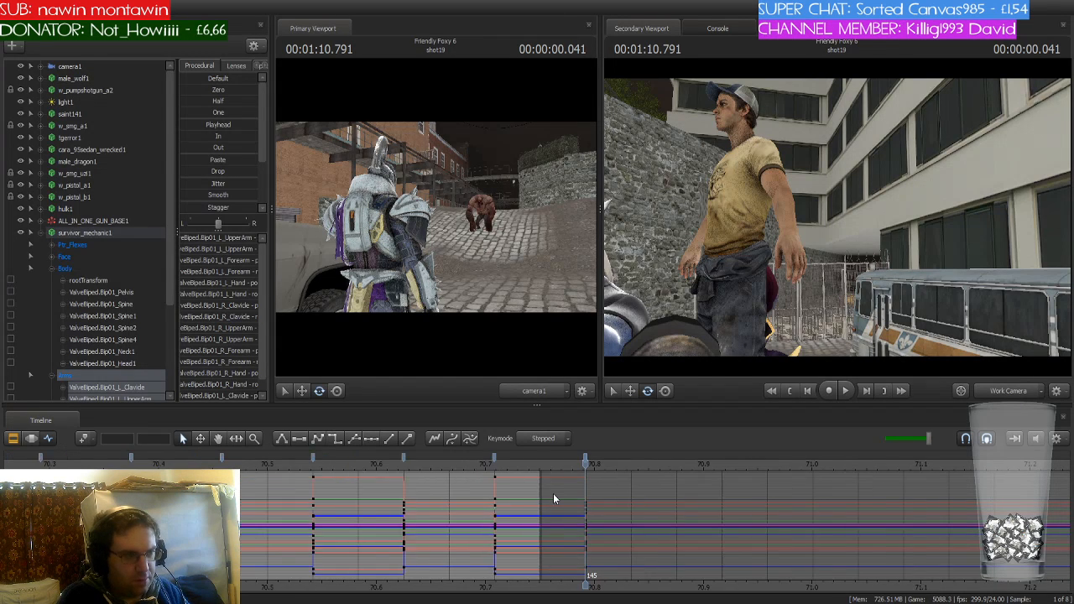
{"action": "scroll", "coordinate": [553, 499], "scroll_direction": "down", "scroll_amount": 3}
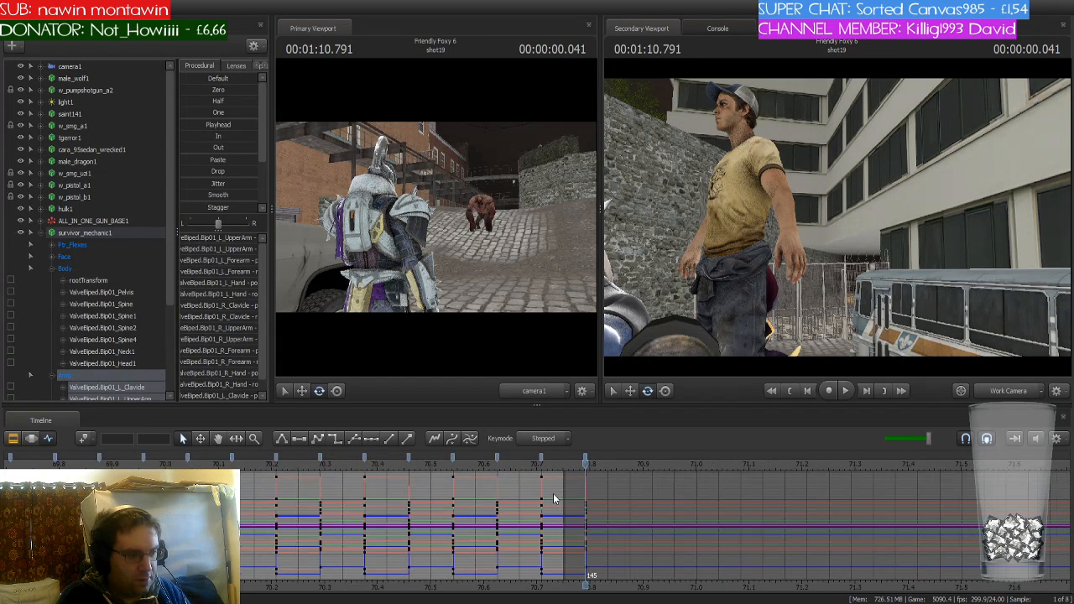
{"action": "scroll", "coordinate": [553, 497], "scroll_direction": "down", "scroll_amount": 5}
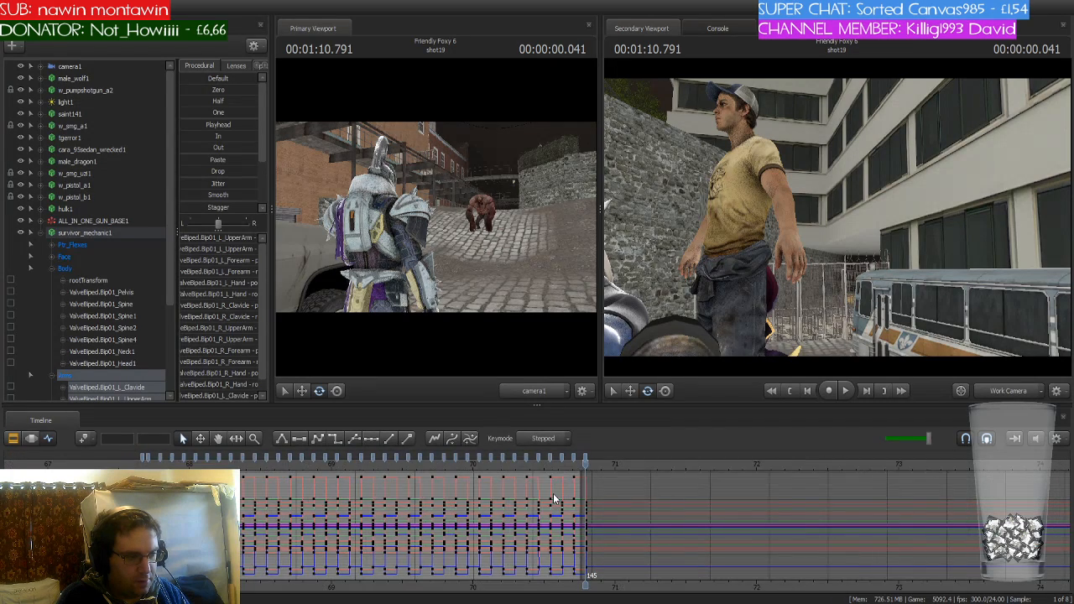
{"action": "scroll", "coordinate": [553, 493], "scroll_direction": "up", "scroll_amount": 4}
{"action": "key", "text": "Left"}
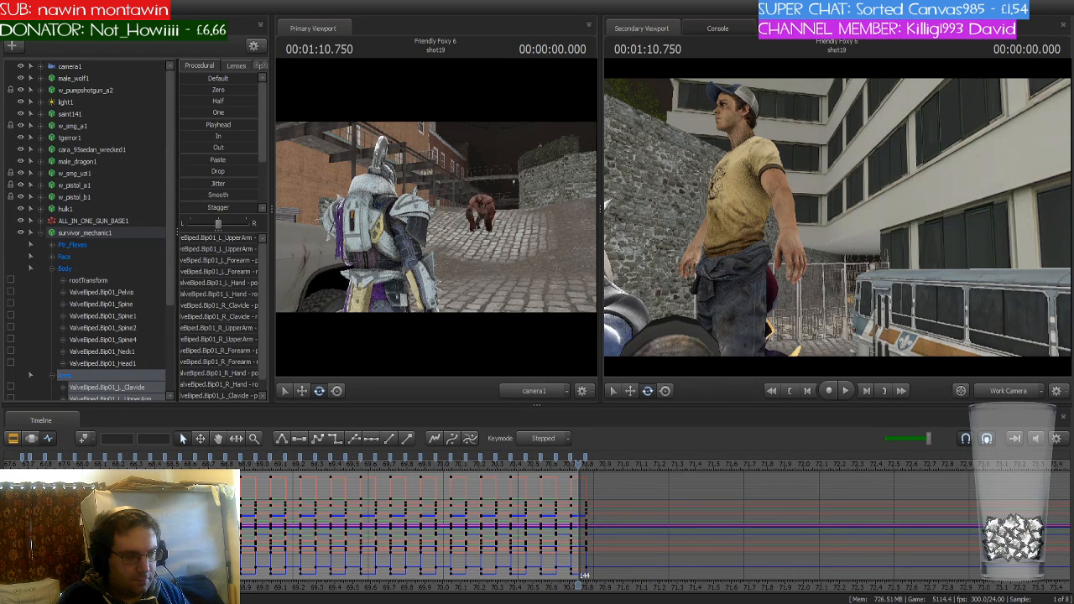
{"action": "scroll", "coordinate": [563, 545], "scroll_direction": "down", "scroll_amount": 3}
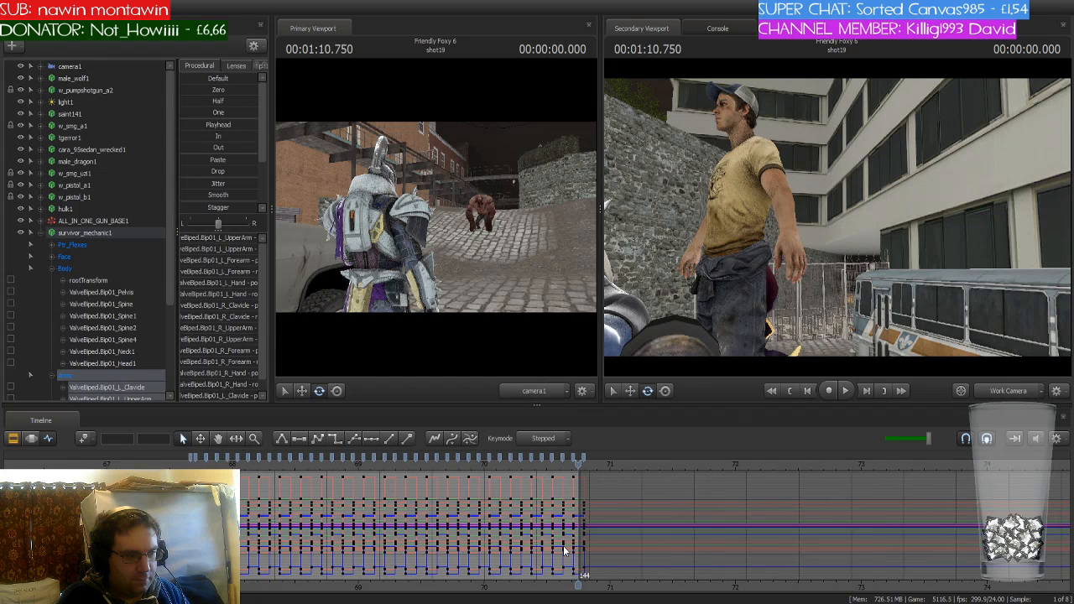
{"action": "scroll", "coordinate": [564, 545], "scroll_direction": "down", "scroll_amount": 1}
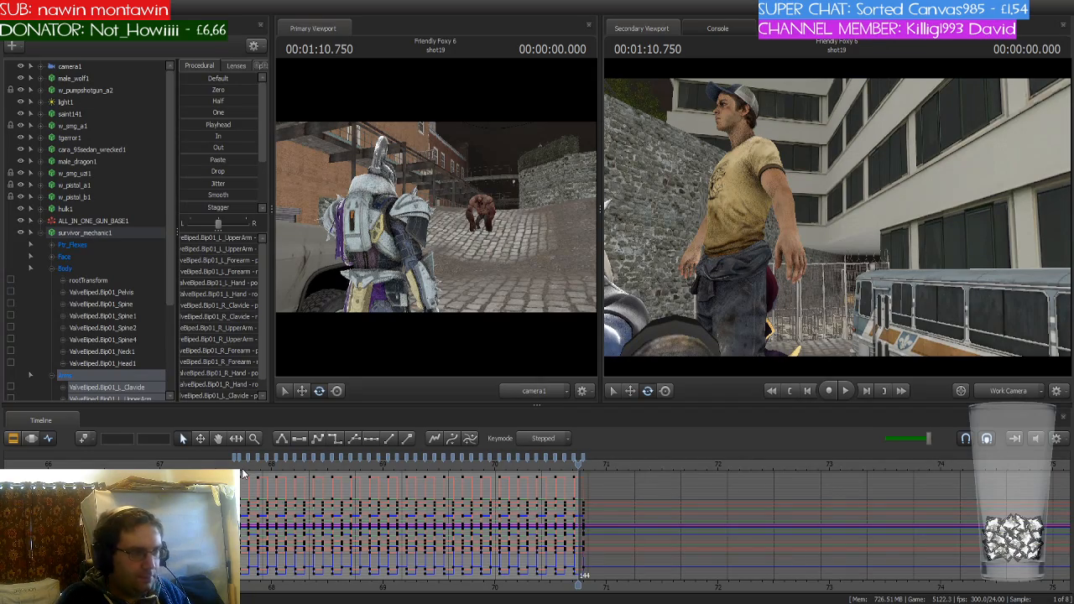
Return to frame 0 of the shot and move the work camera in to frame the characters on the pickup truck
{"action": "key", "text": "s"}
{"action": "left_click_drag", "start_coordinate": [838, 255], "coordinate": [838, 218]}
{"action": "key", "text": "Up"}
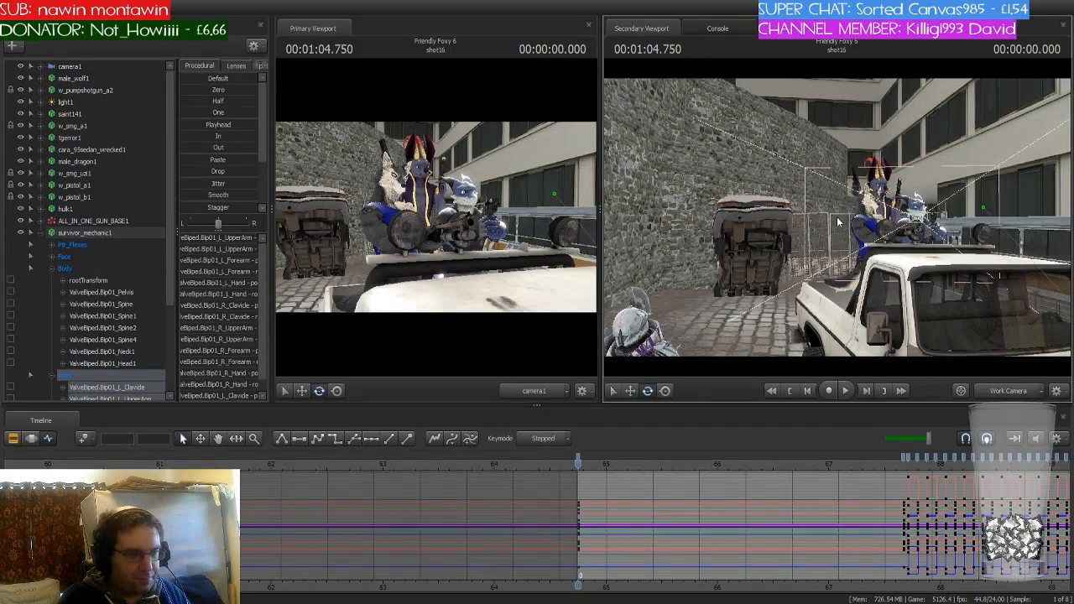
{"action": "scroll", "coordinate": [609, 515], "scroll_direction": "down", "scroll_amount": 3}
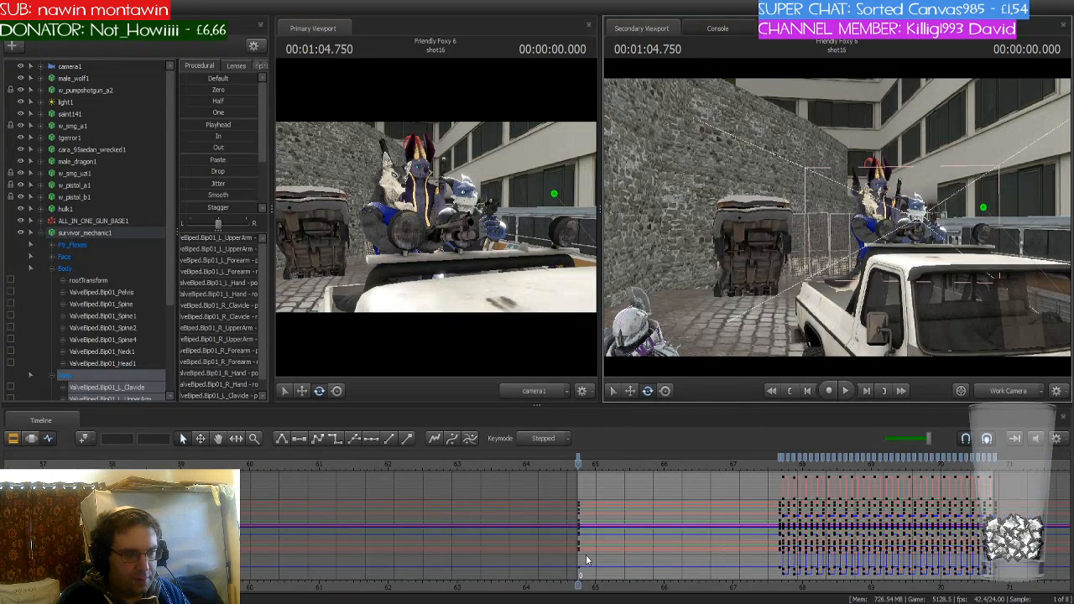
{"action": "middle_click_drag", "start_coordinate": [587, 576], "coordinate": [395, 571]}
{"action": "scroll", "coordinate": [440, 520], "scroll_direction": "down", "scroll_amount": 2}
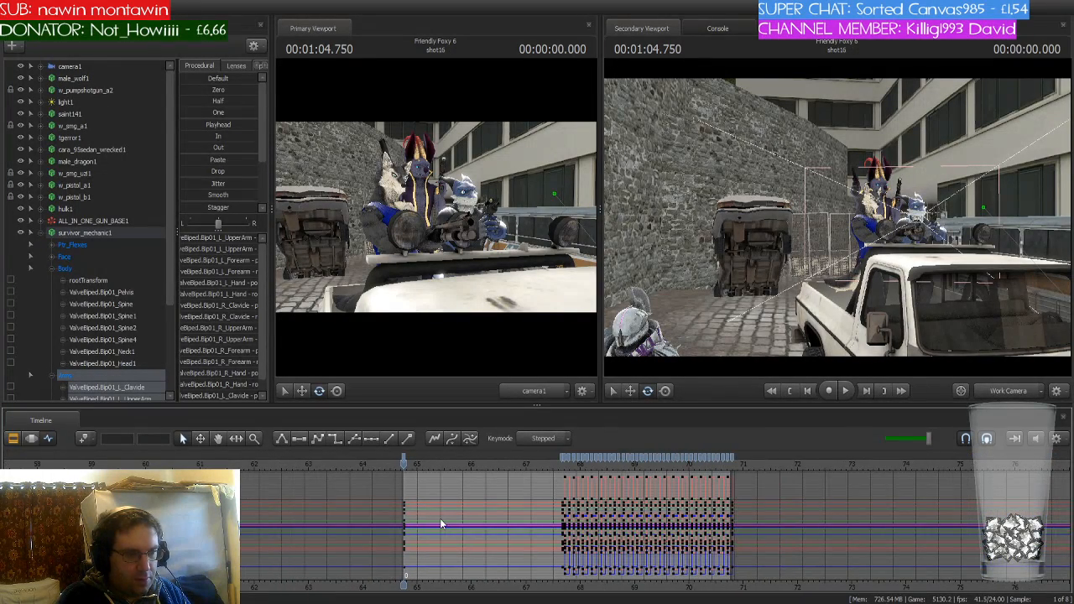
{"action": "key", "text": "w"}
{"action": "left_click_drag", "start_coordinate": [740, 229], "coordinate": [806, 231]}
{"action": "key", "text": "d"}
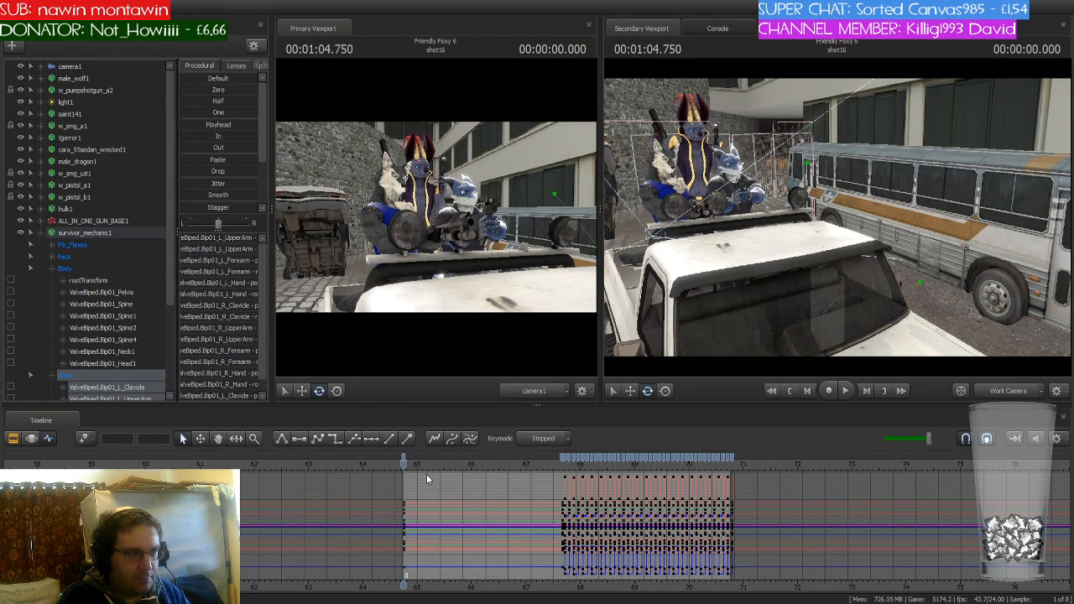
{"action": "left_click_drag", "start_coordinate": [889, 210], "coordinate": [837, 211]}
{"action": "key", "text": "w"}
{"action": "key", "text": "s"}
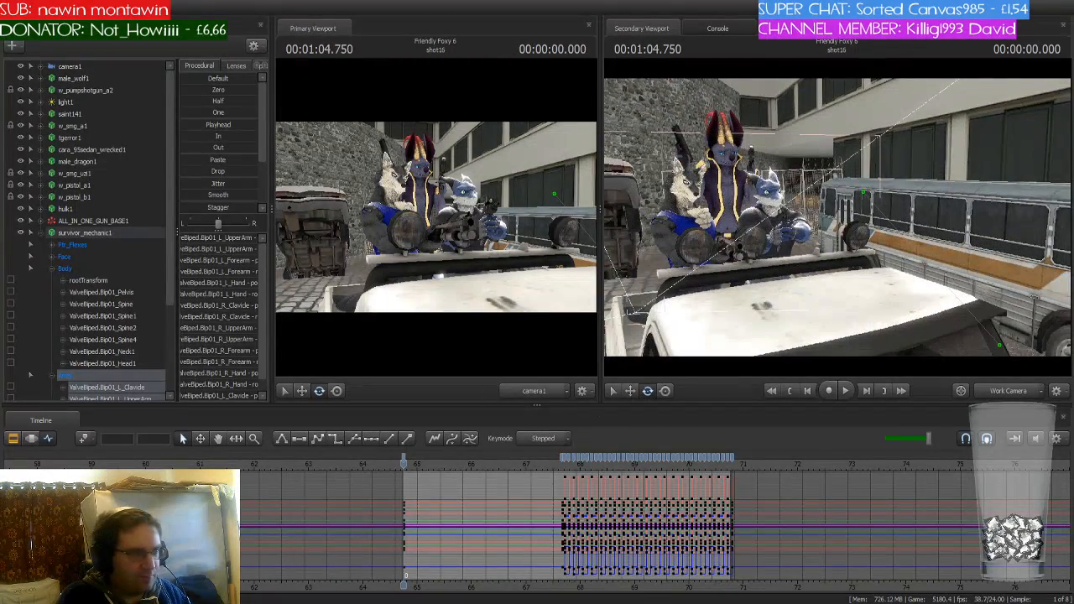
Collapse the survivor_mechanic1 animation set and select the tgerror1 model
{"action": "left_click", "coordinate": [117, 234]}
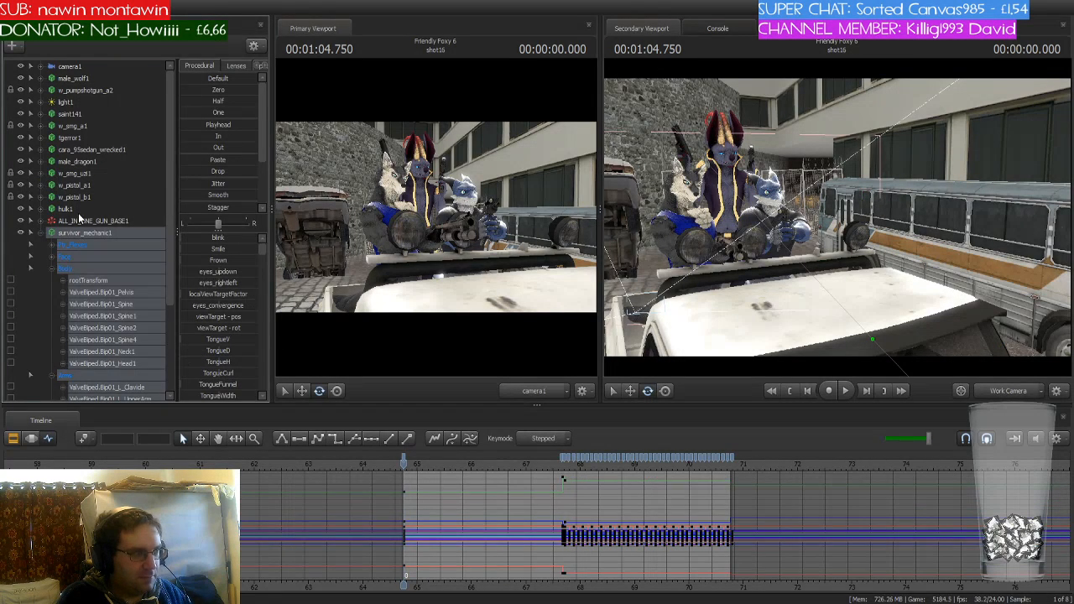
{"action": "left_click", "coordinate": [39, 232]}
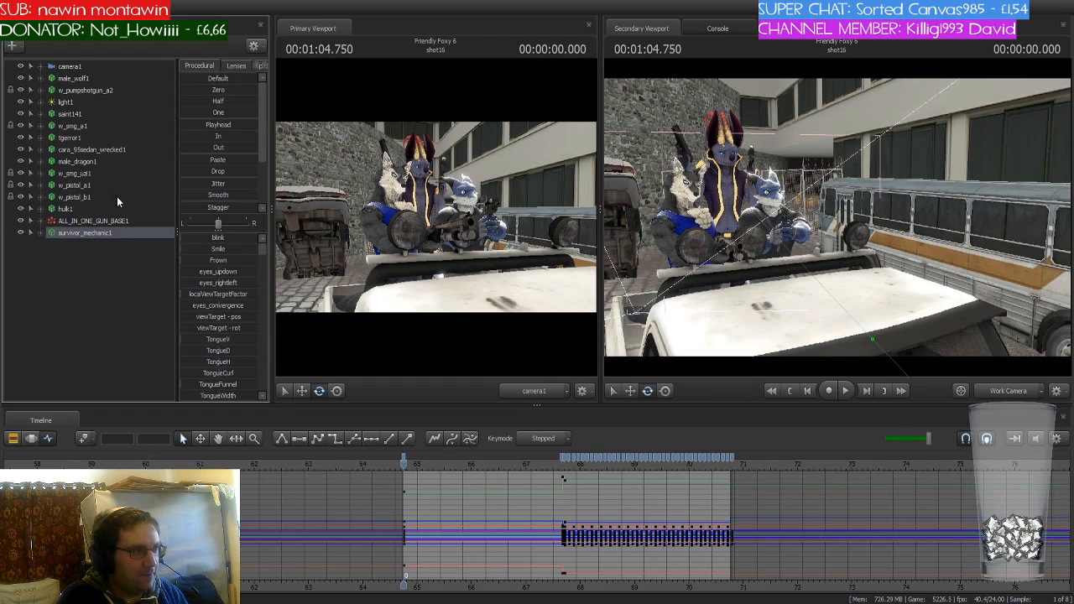
{"action": "left_click", "coordinate": [69, 137]}
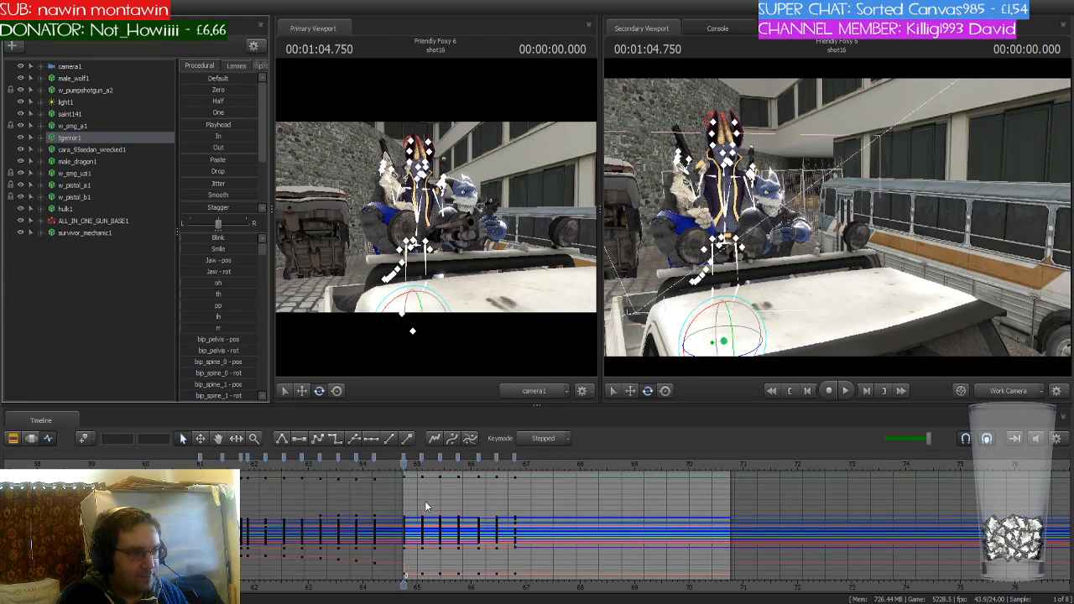
Play the shot from its start and set a hold keyframe on tgerror1's animation at frame 76
{"action": "key", "text": "space"}
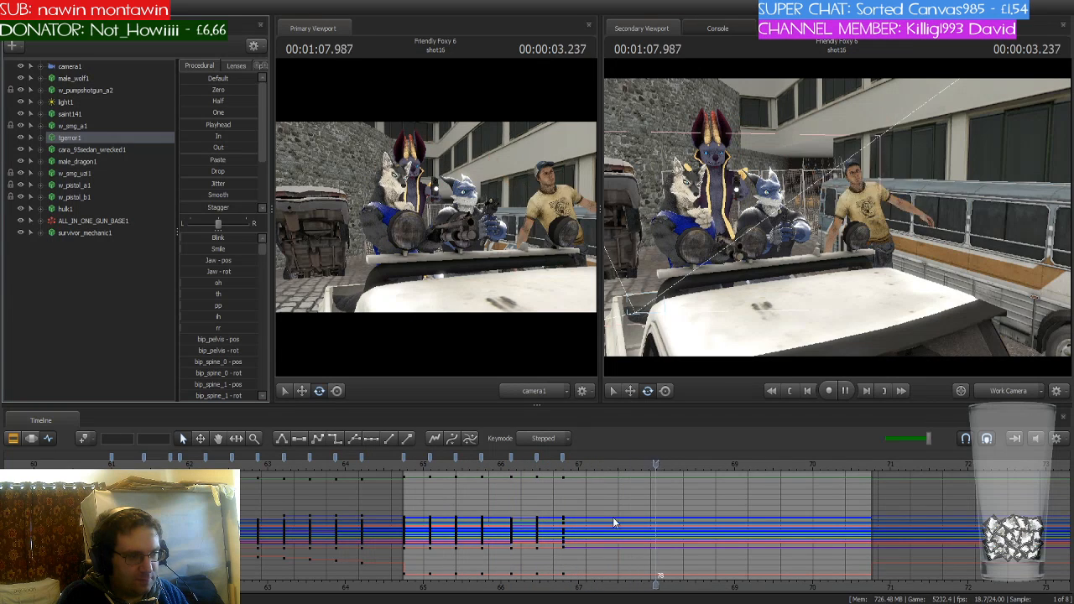
{"action": "scroll", "coordinate": [675, 505], "scroll_direction": "up", "scroll_amount": 2}
{"action": "key", "text": "space"}
{"action": "left_click_drag", "start_coordinate": [705, 468], "coordinate": [569, 474]}
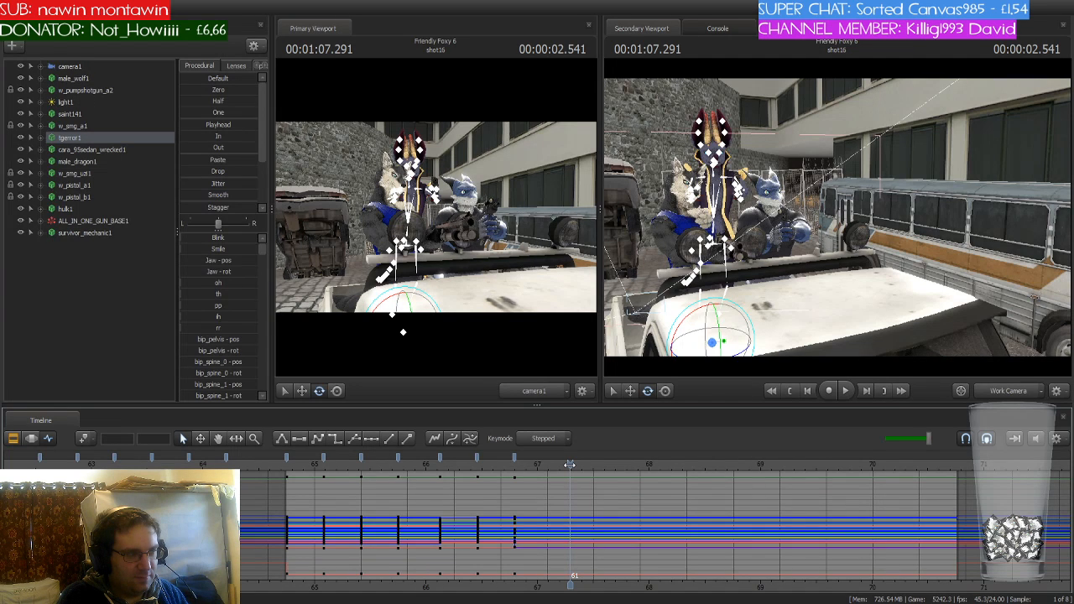
{"action": "left_click_drag", "start_coordinate": [570, 465], "coordinate": [639, 464]}
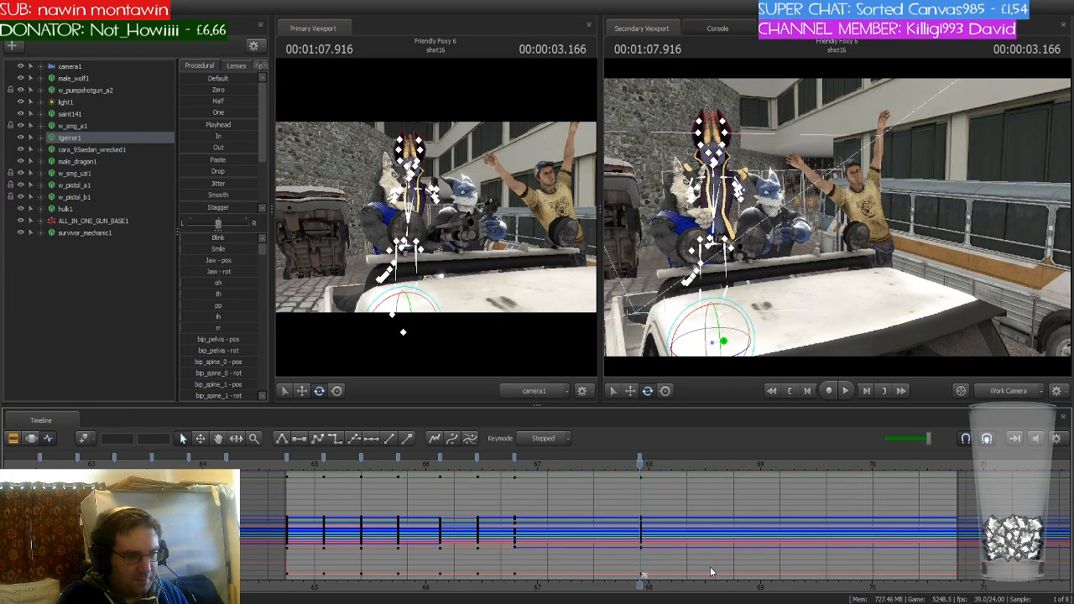
{"action": "scroll", "coordinate": [709, 572], "scroll_direction": "down", "scroll_amount": 1}
{"action": "left_click_drag", "start_coordinate": [642, 579], "coordinate": [519, 581]}
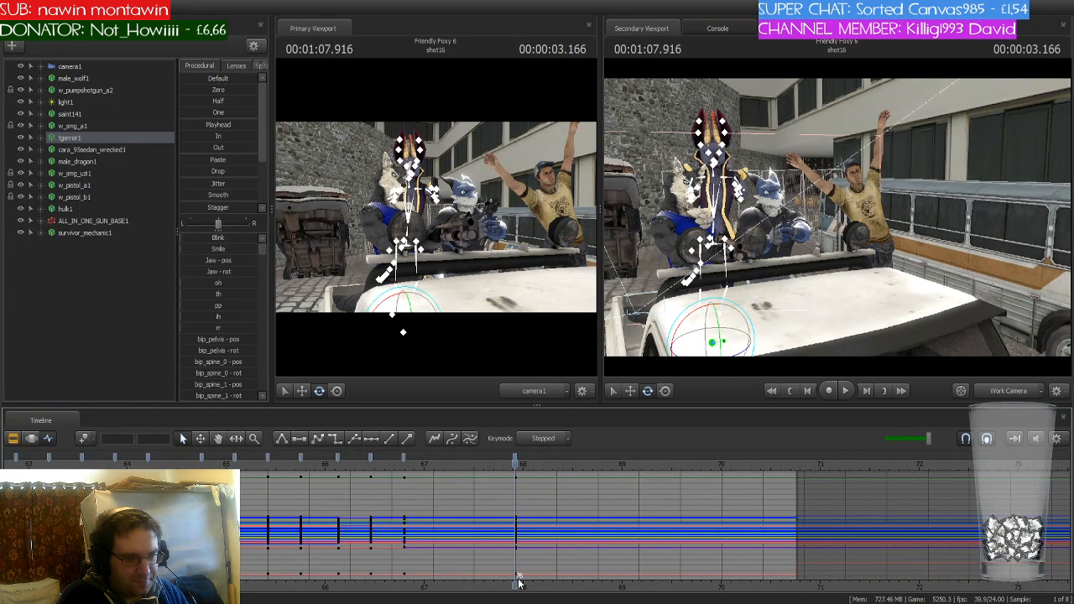
Advance to frame 84 and rotate tgerror1's bip_spine_0 to start a new body pose
{"action": "key", "text": "Right"}
{"action": "key", "text": "Right"}
{"action": "key", "text": "Right"}
{"action": "key", "text": "Right"}
{"action": "key", "text": "Right"}
{"action": "key", "text": "Right"}
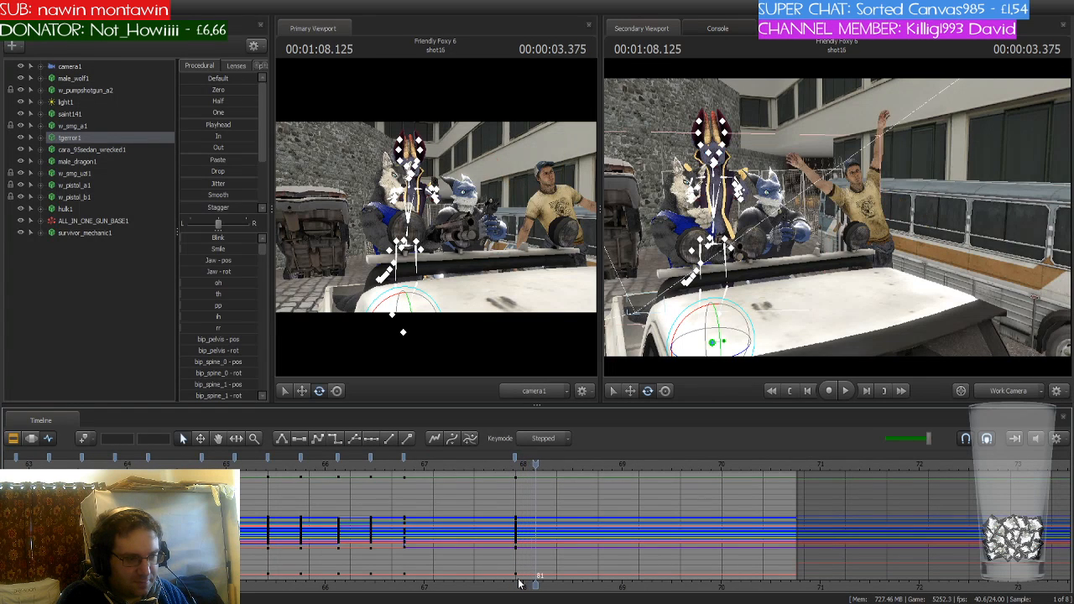
{"action": "key", "text": "Right"}
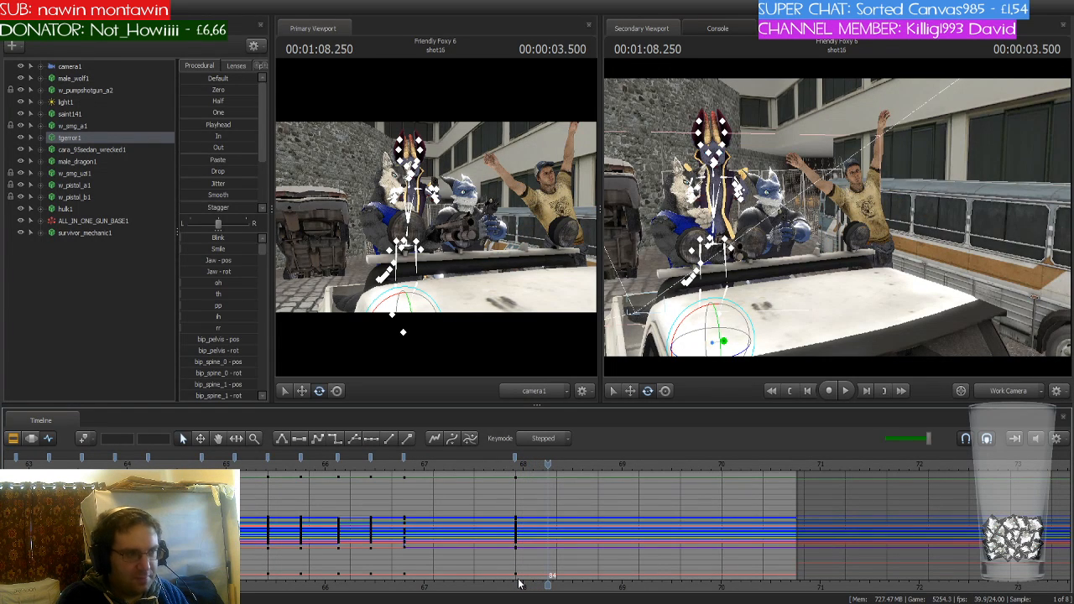
{"action": "left_click_drag", "start_coordinate": [843, 299], "coordinate": [827, 266]}
{"action": "key", "text": "w"}
{"action": "key", "text": "s"}
{"action": "left_click", "coordinate": [803, 237], "text": "ctrl"}
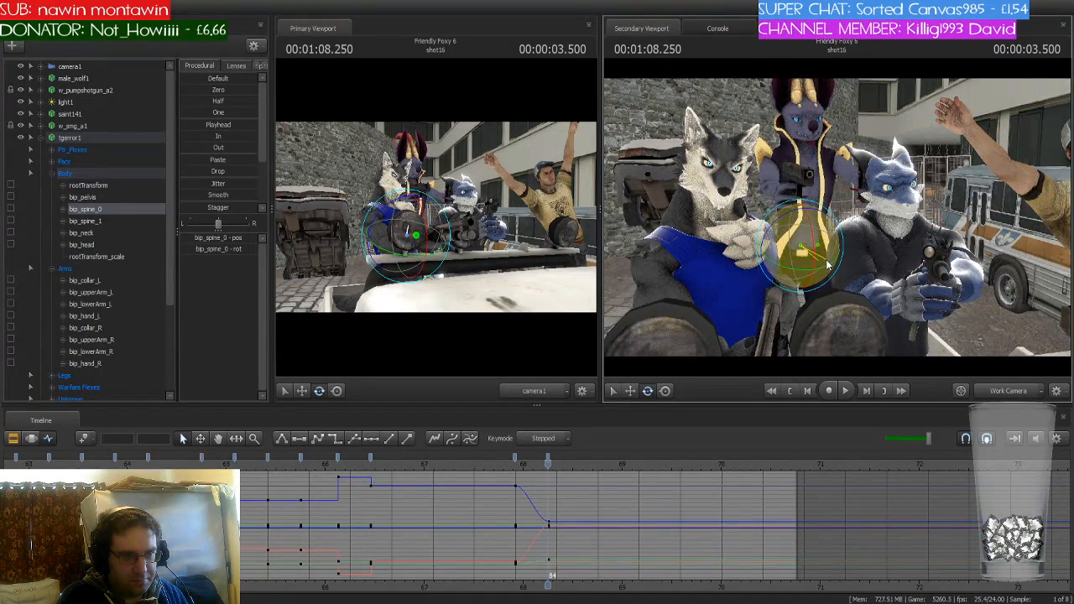
Rotate tgerror1's bip_upperArm_R and bip_lowerArm_R to repose the right arm at frame 84
{"action": "left_click", "coordinate": [771, 173], "text": "ctrl"}
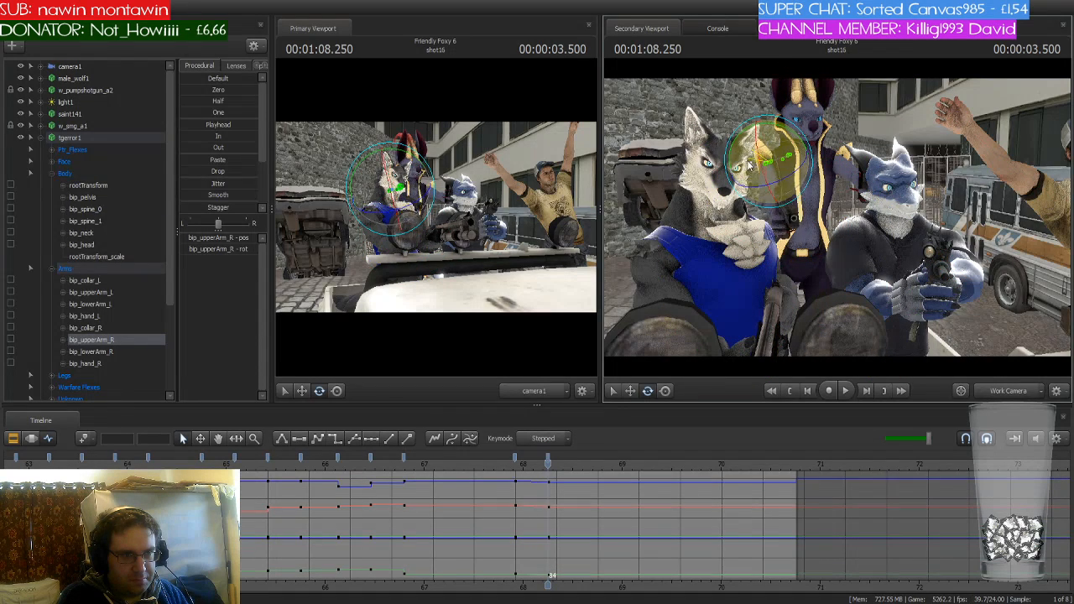
{"action": "left_click", "coordinate": [776, 223], "text": "ctrl"}
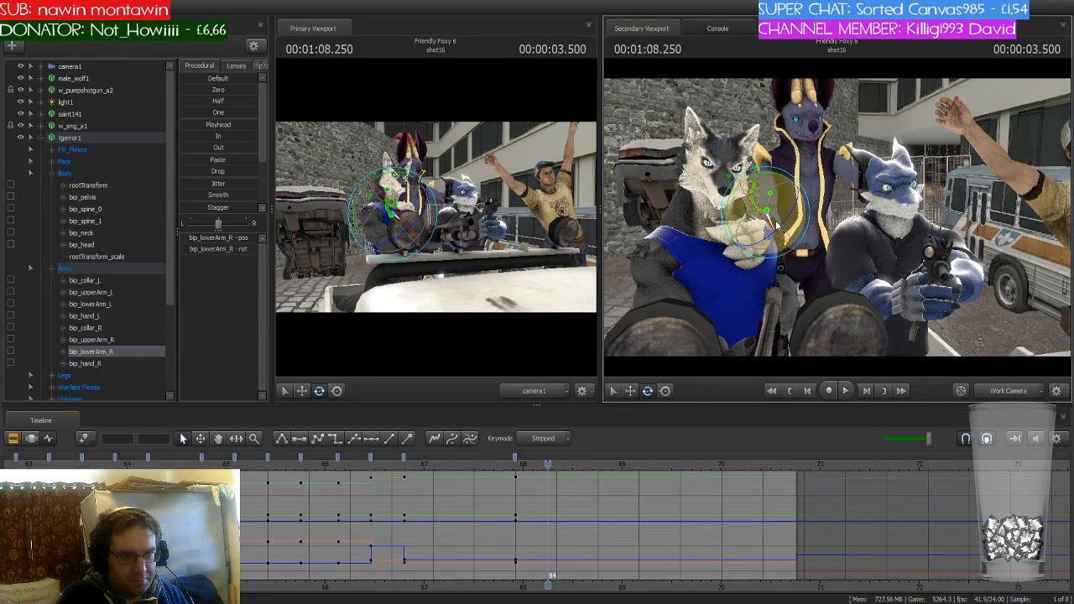
{"action": "left_click_drag", "start_coordinate": [777, 225], "coordinate": [767, 180]}
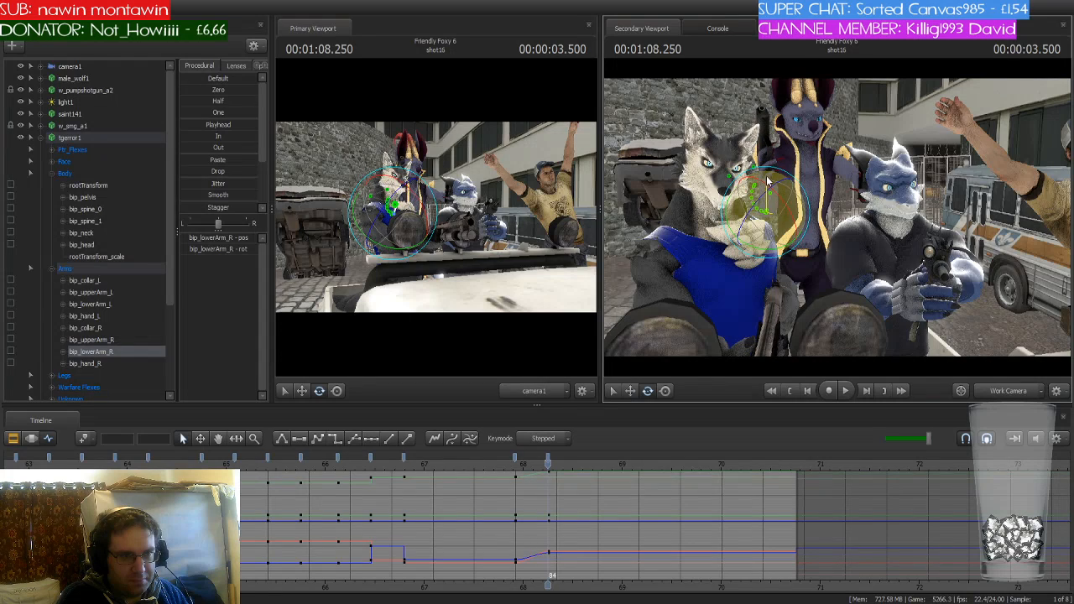
Repose tgerror1's left arm at frame 84 by rotating bip_upperArm_L and bip_hand_L
{"action": "left_click", "coordinate": [839, 164], "text": "ctrl"}
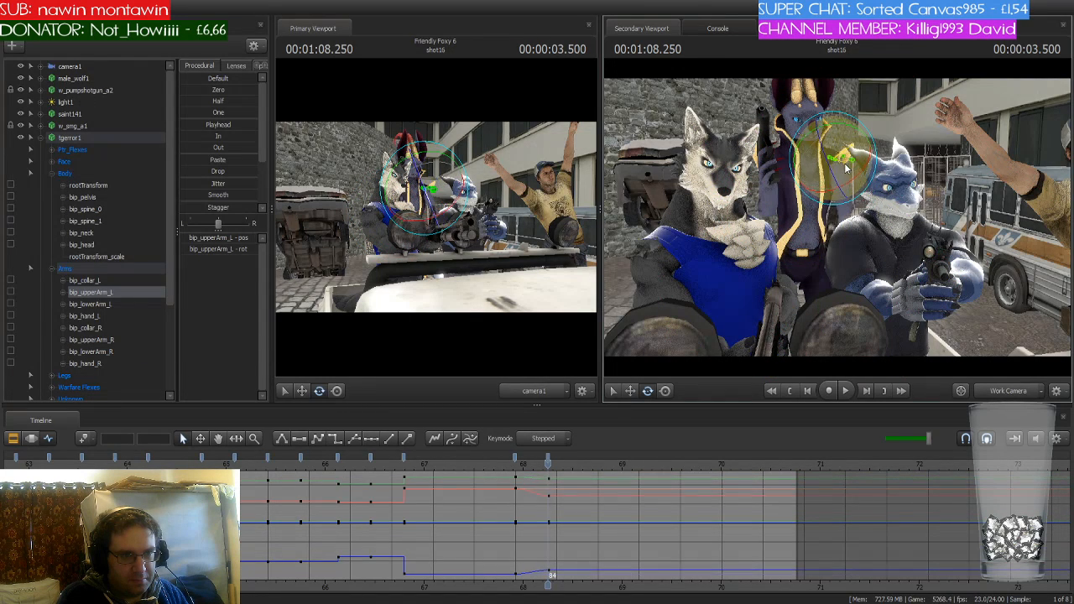
{"action": "mouse_move", "coordinate": [845, 168]}
{"action": "left_mouse_down"}
{"action": "mouse_move", "coordinate": [854, 209]}
{"action": "mouse_move", "coordinate": [853, 169]}
{"action": "mouse_move", "coordinate": [865, 159]}
{"action": "mouse_move", "coordinate": [849, 172]}
{"action": "left_mouse_up"}
{"action": "left_click", "coordinate": [846, 232], "text": "ctrl"}
{"action": "left_click", "coordinate": [838, 222], "text": "ctrl"}
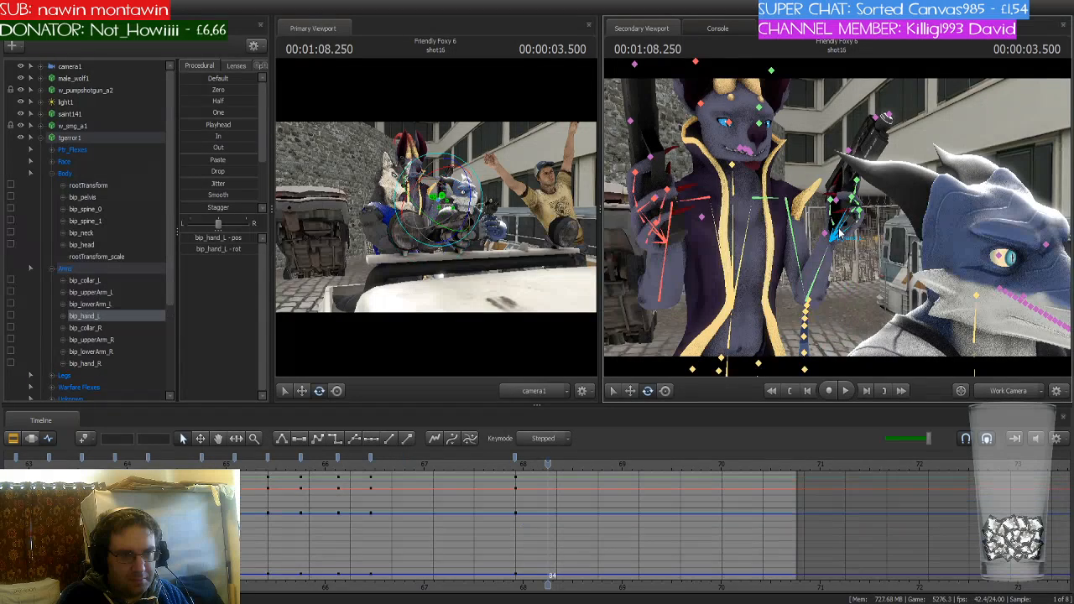
{"action": "left_click_drag", "start_coordinate": [839, 225], "coordinate": [828, 223]}
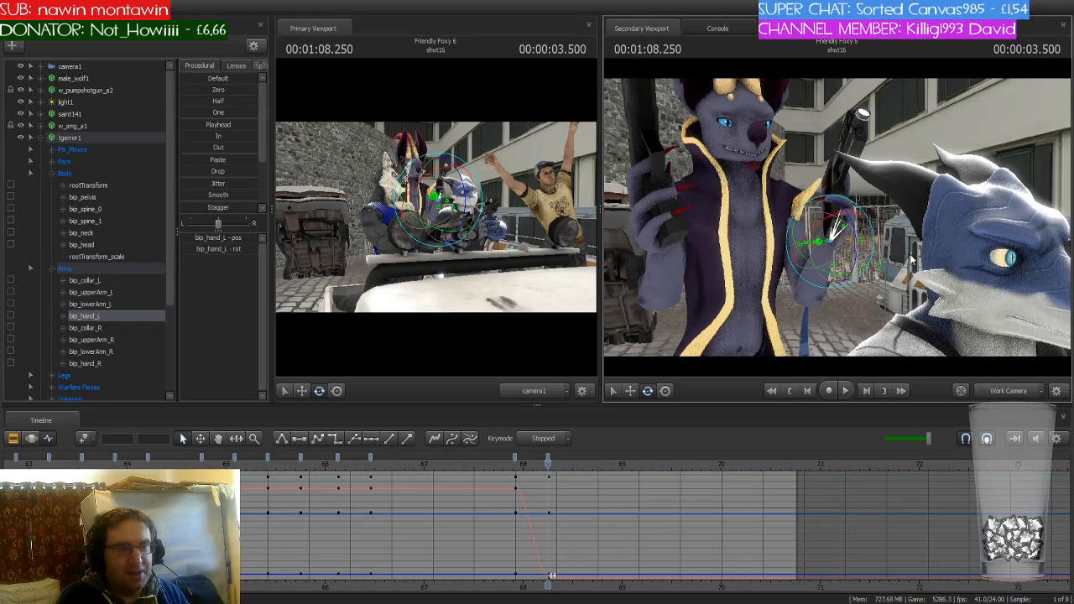
Rotate tgerror1's bip_head to turn the head at frame 84
{"action": "left_click_drag", "start_coordinate": [830, 225], "coordinate": [764, 197]}
{"action": "left_click", "coordinate": [745, 204]}
{"action": "left_click", "coordinate": [742, 191]}
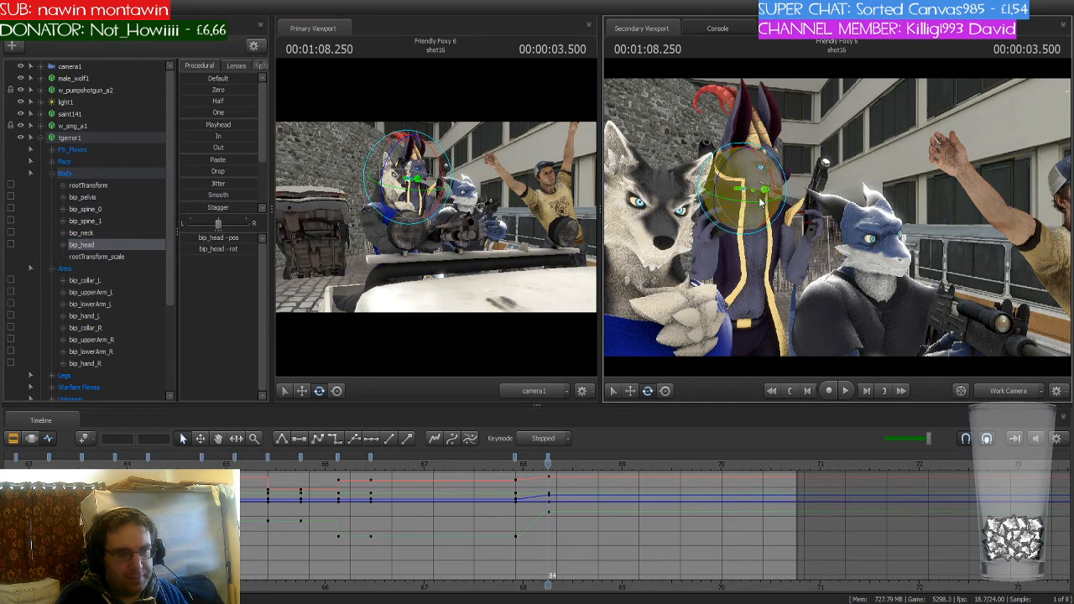
Select the whole tgerror1 model and make its frame 76 keyframes stepped so the pose change to frame 84 snaps
{"action": "left_click", "coordinate": [94, 137]}
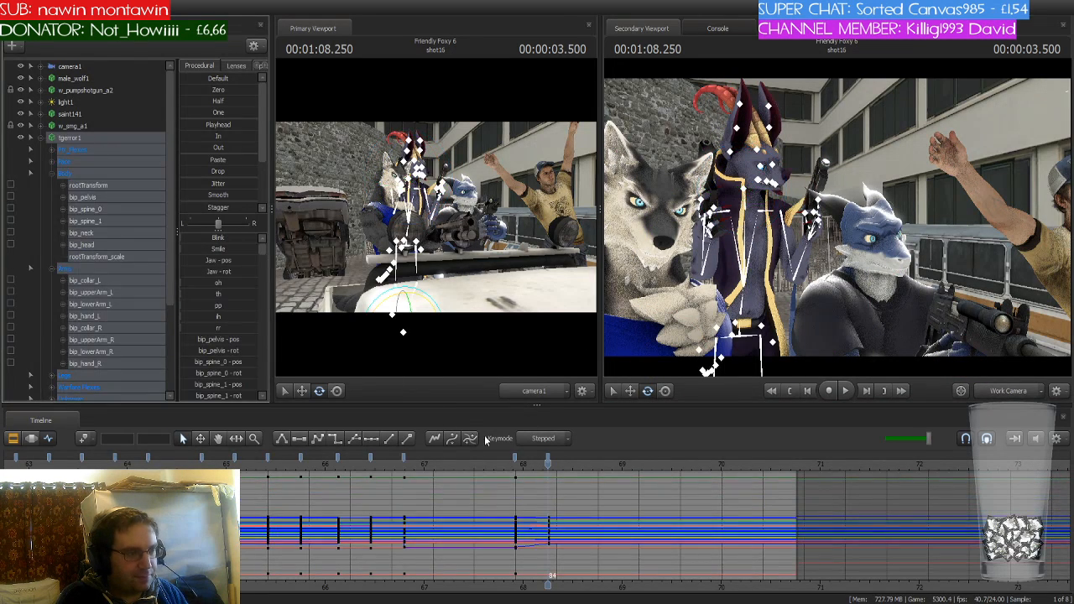
{"action": "left_click", "coordinate": [516, 457]}
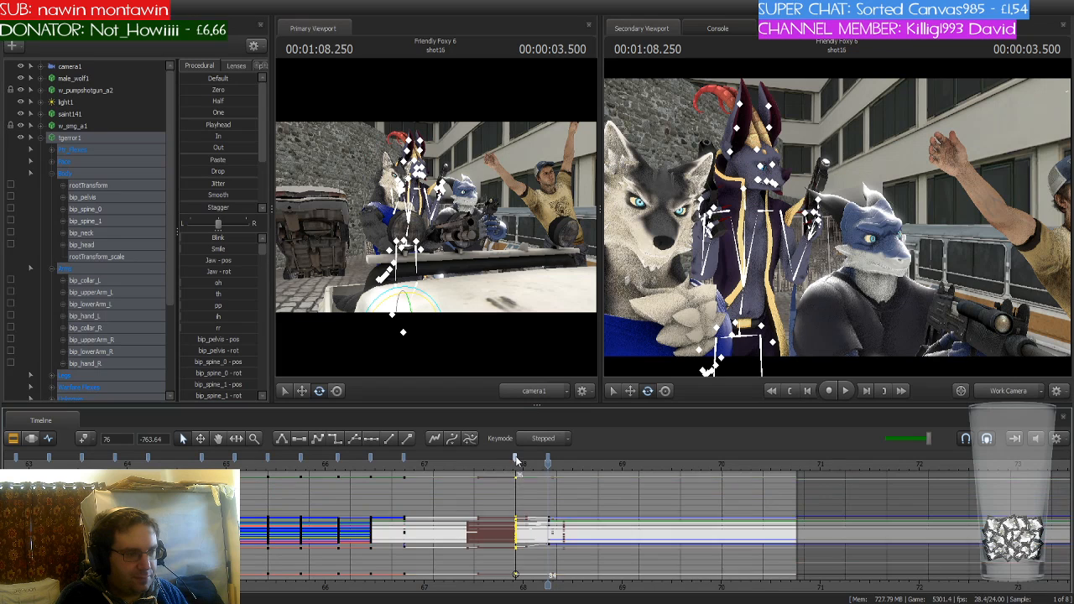
{"action": "left_click", "coordinate": [339, 439]}
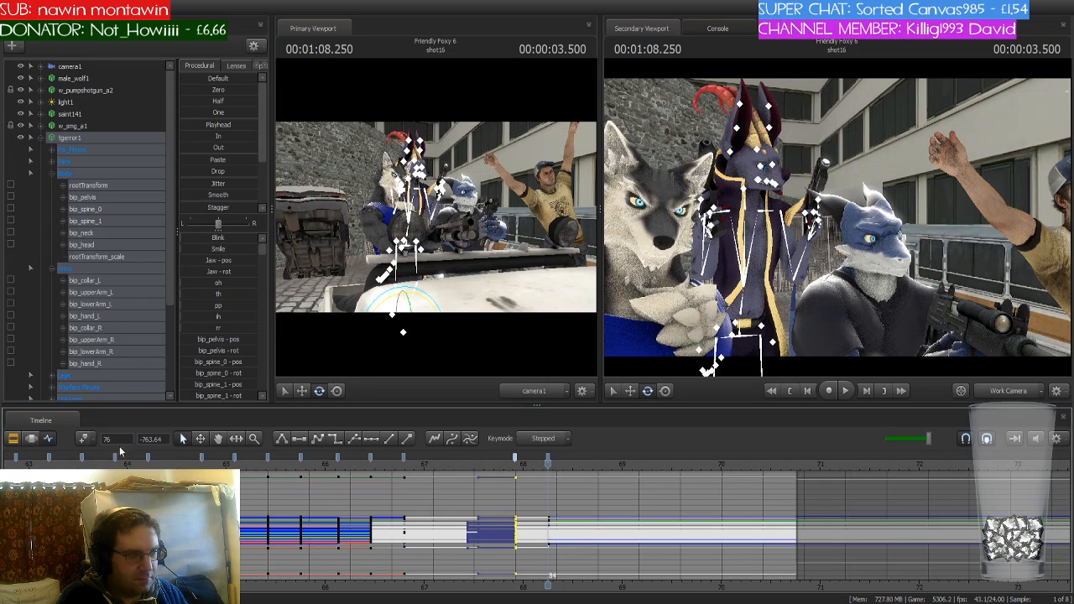
{"action": "left_click", "coordinate": [84, 439]}
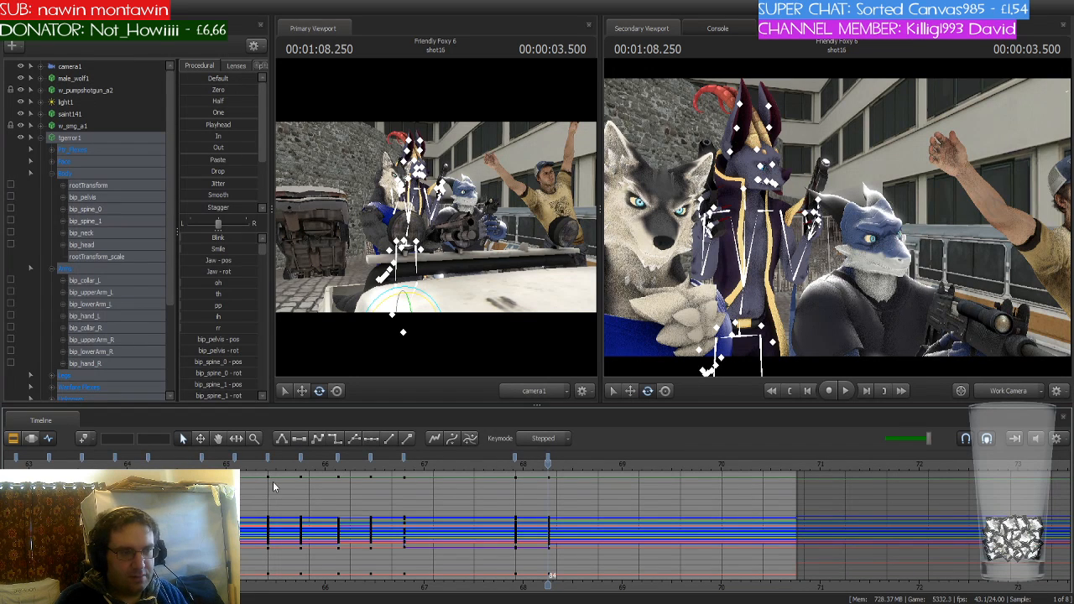
{"action": "scroll", "coordinate": [522, 510], "scroll_direction": "down", "scroll_amount": 3}
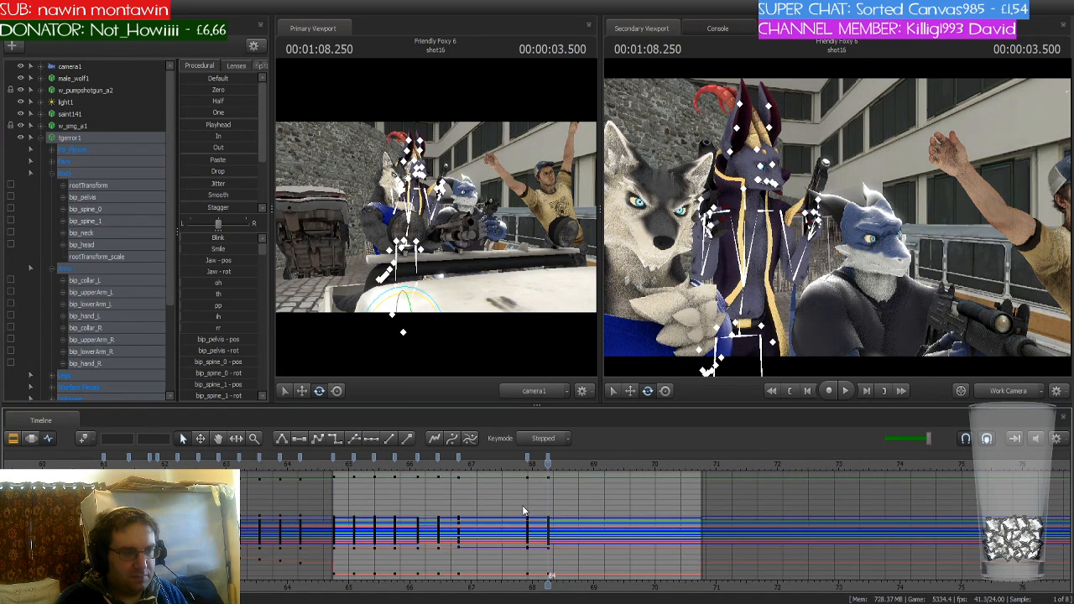
{"action": "scroll", "coordinate": [529, 493], "scroll_direction": "up", "scroll_amount": 3}
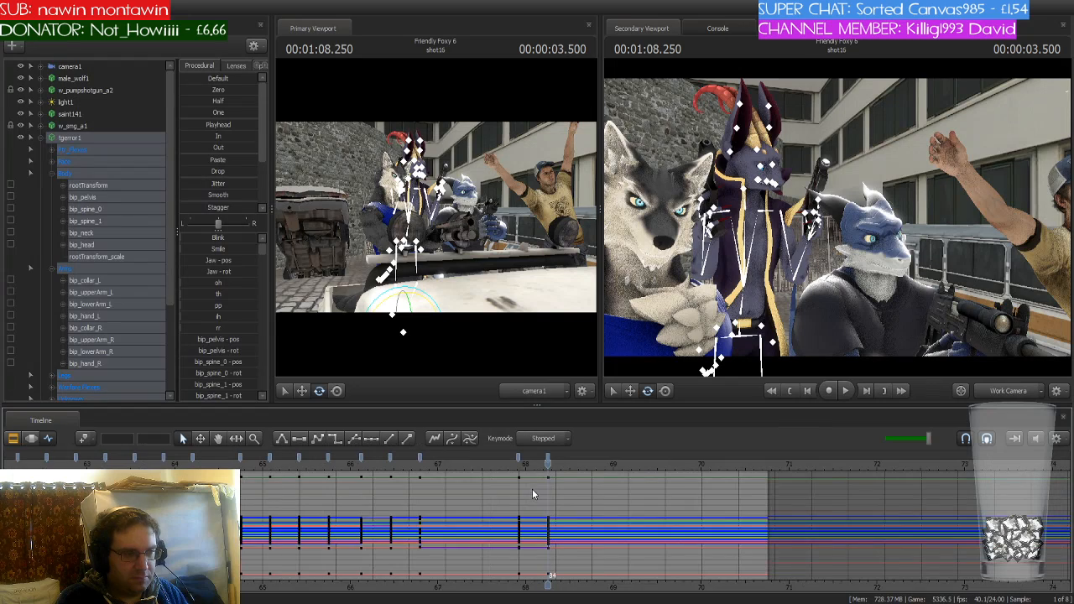
{"action": "left_click_drag", "start_coordinate": [545, 476], "coordinate": [548, 503]}
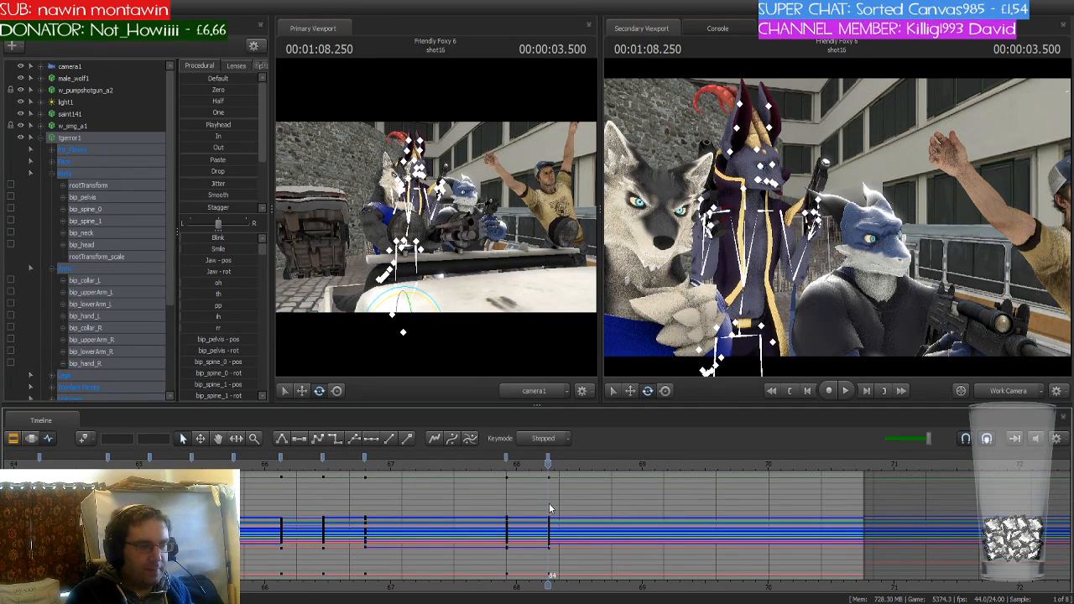
{"action": "scroll", "coordinate": [554, 501], "scroll_direction": "down", "scroll_amount": 2}
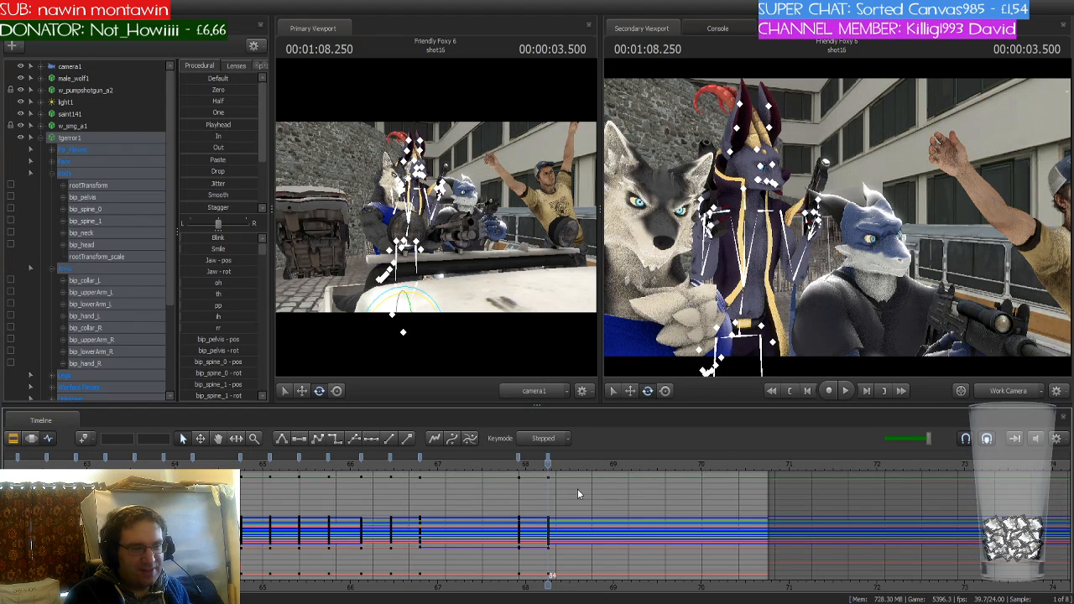
{"action": "scroll", "coordinate": [551, 572], "scroll_direction": "up", "scroll_amount": 3}
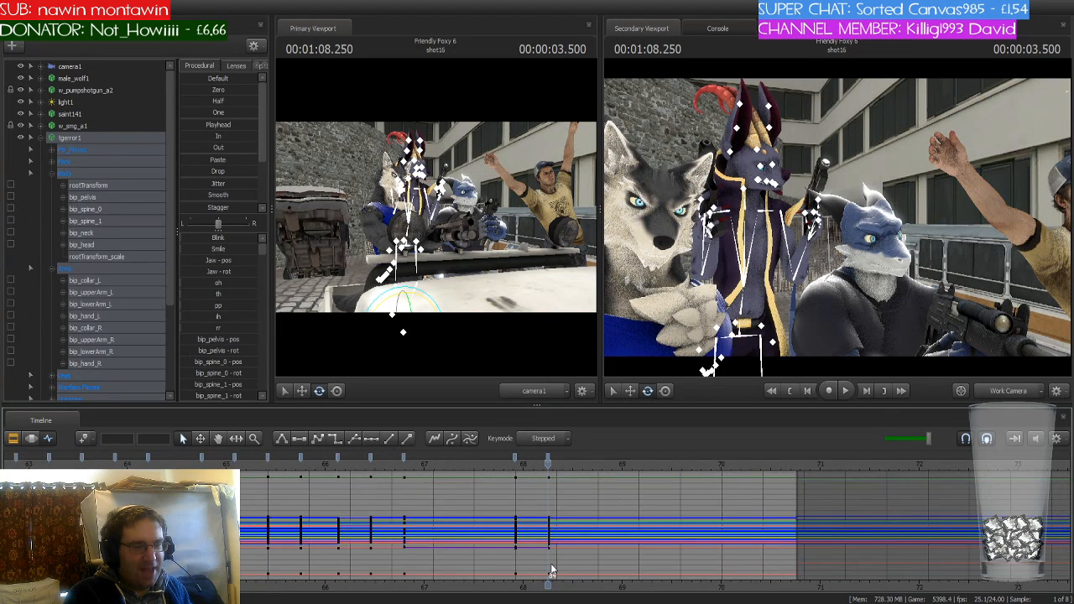
{"action": "scroll", "coordinate": [552, 571], "scroll_direction": "up", "scroll_amount": 3}
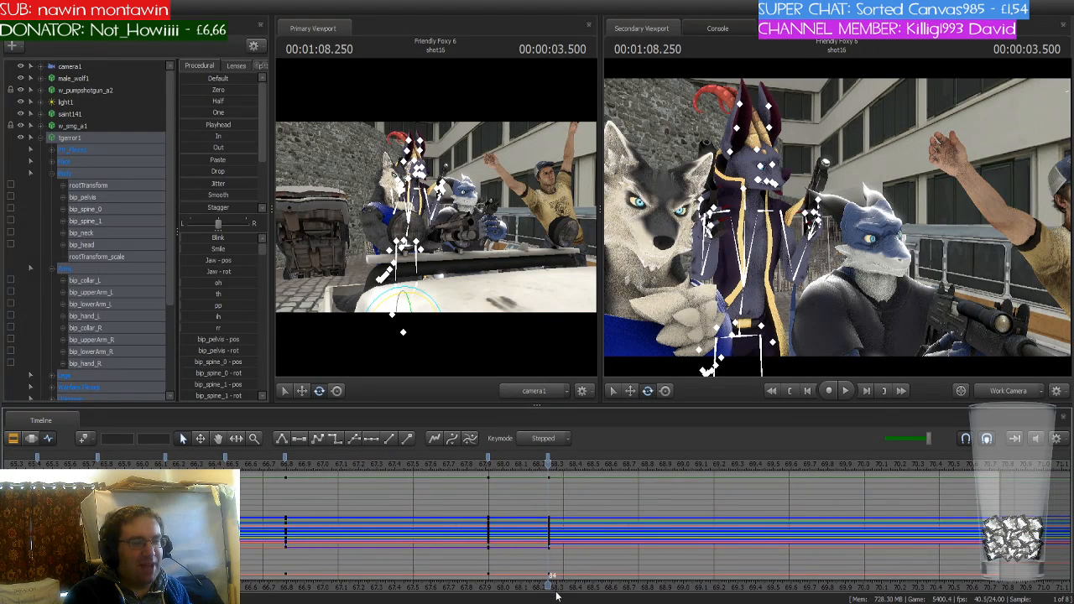
{"action": "middle_click_drag", "start_coordinate": [547, 581], "coordinate": [435, 581]}
{"action": "scroll", "coordinate": [445, 568], "scroll_direction": "down", "scroll_amount": 1}
{"action": "scroll", "coordinate": [446, 568], "scroll_direction": "down", "scroll_amount": 1}
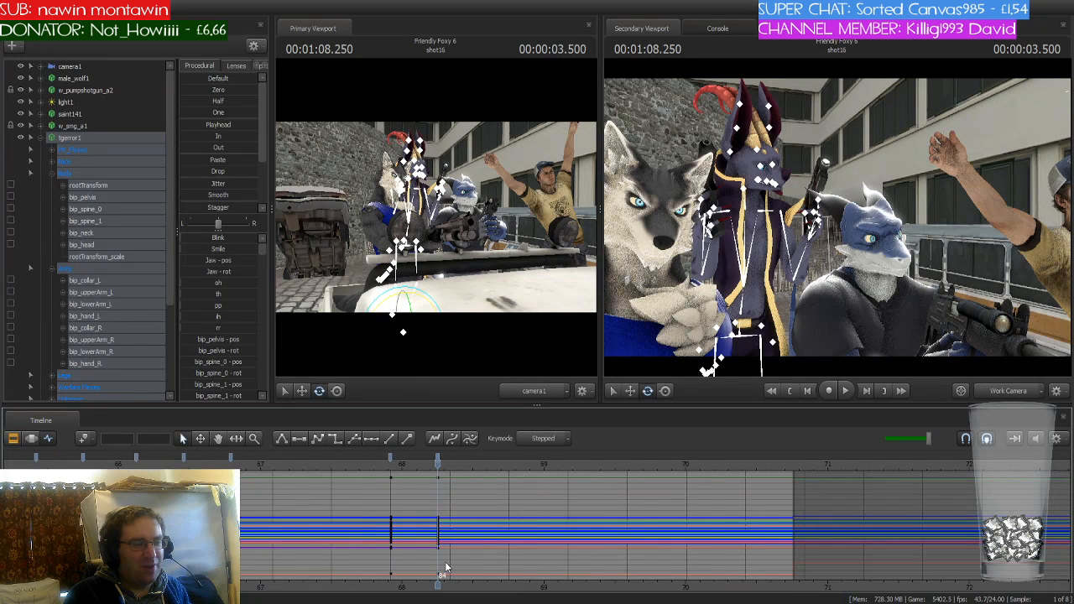
{"action": "scroll", "coordinate": [446, 568], "scroll_direction": "down", "scroll_amount": 1}
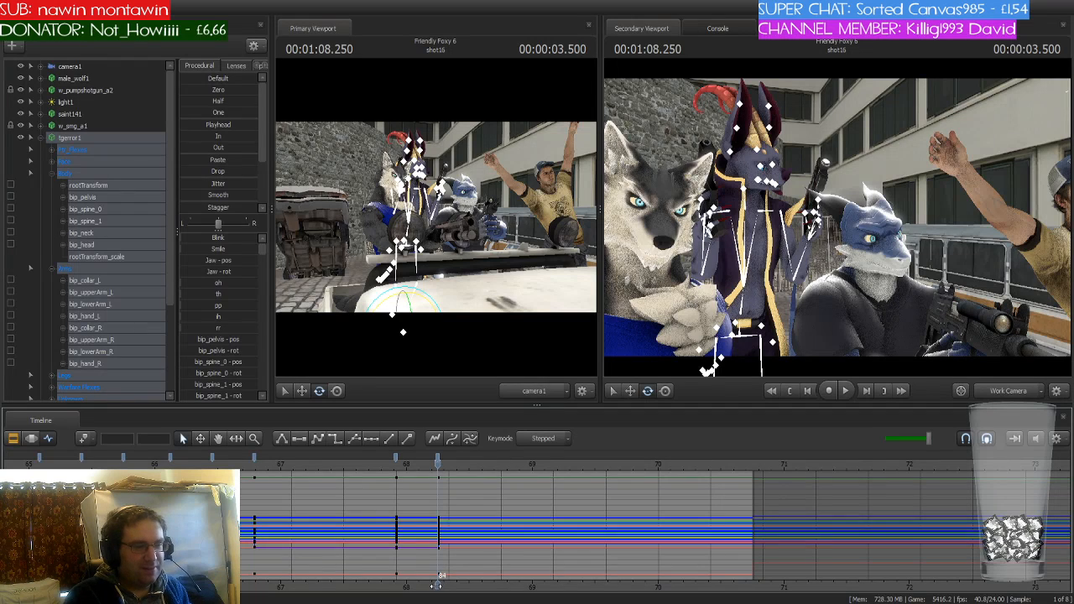
{"action": "scroll", "coordinate": [436, 579], "scroll_direction": "up", "scroll_amount": 4}
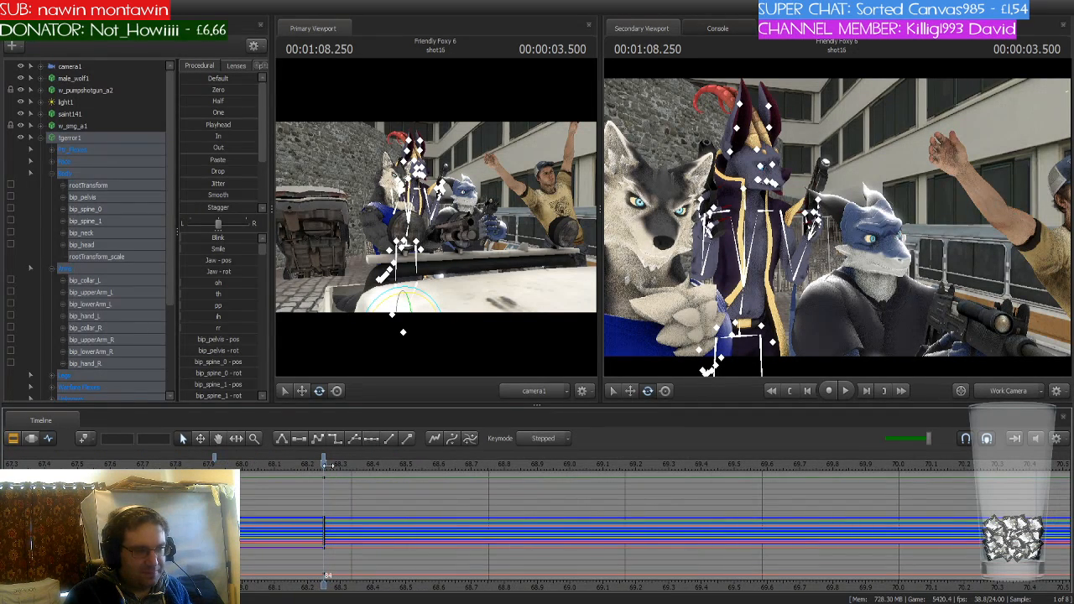
Move the playhead to frame 96 and set a hold keyframe on the whole tgerror1 model
{"action": "left_click_drag", "start_coordinate": [324, 464], "coordinate": [392, 501]}
{"action": "scroll", "coordinate": [393, 496], "scroll_direction": "down", "scroll_amount": 5}
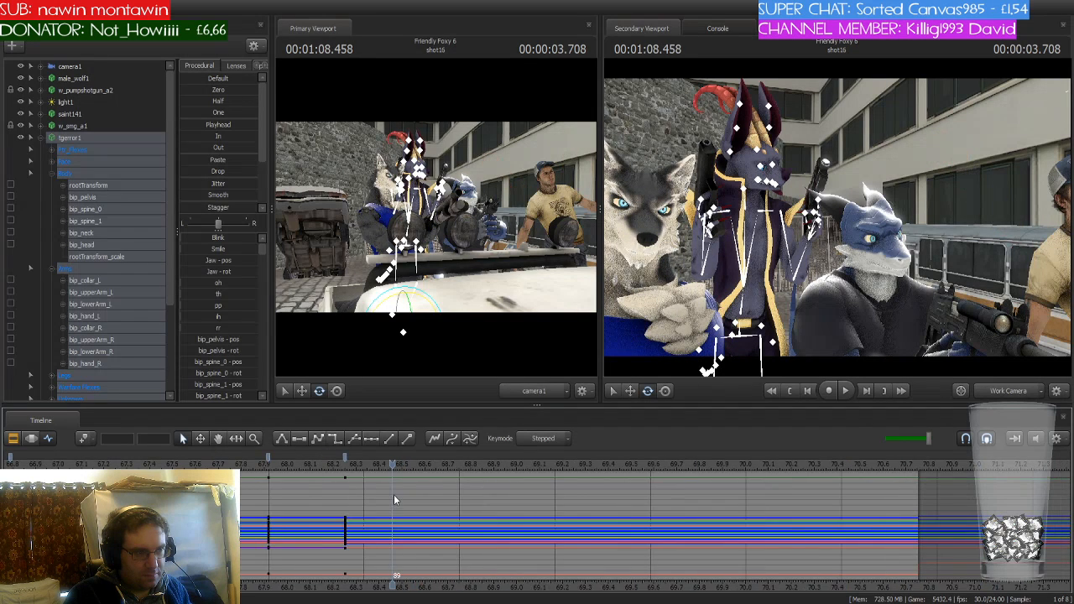
{"action": "left_click_drag", "start_coordinate": [392, 464], "coordinate": [429, 464]}
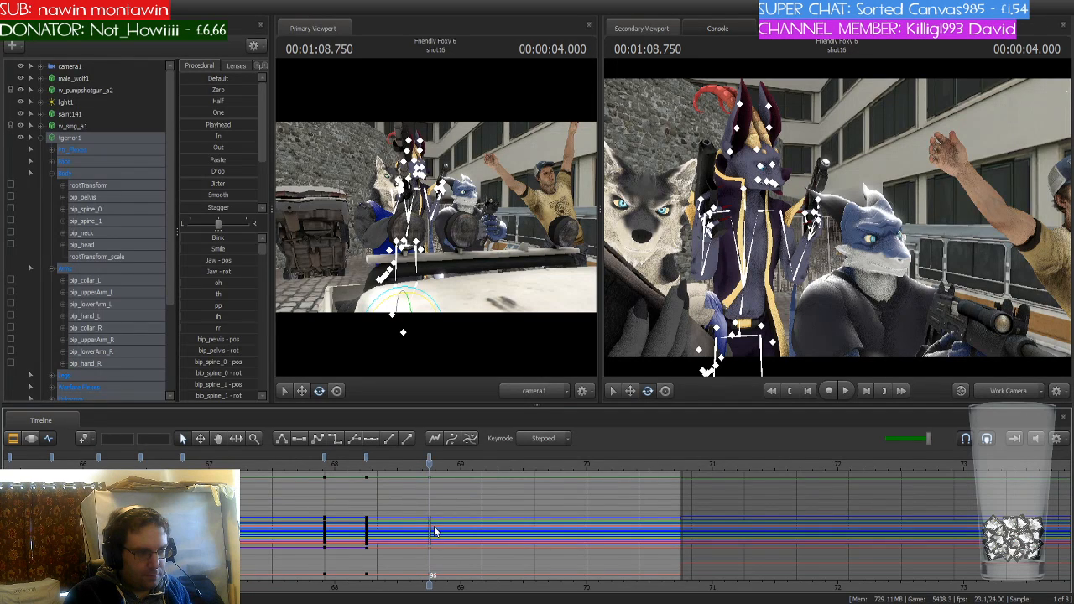
Advance to frame 104 and rotate tgerror1's bip_spine_0 to lean the torso into another pose
{"action": "scroll", "coordinate": [434, 531], "scroll_direction": "up", "scroll_amount": 1}
{"action": "key", "text": "Right"}
{"action": "key", "text": "Right"}
{"action": "key", "text": "Right"}
{"action": "key", "text": "Right"}
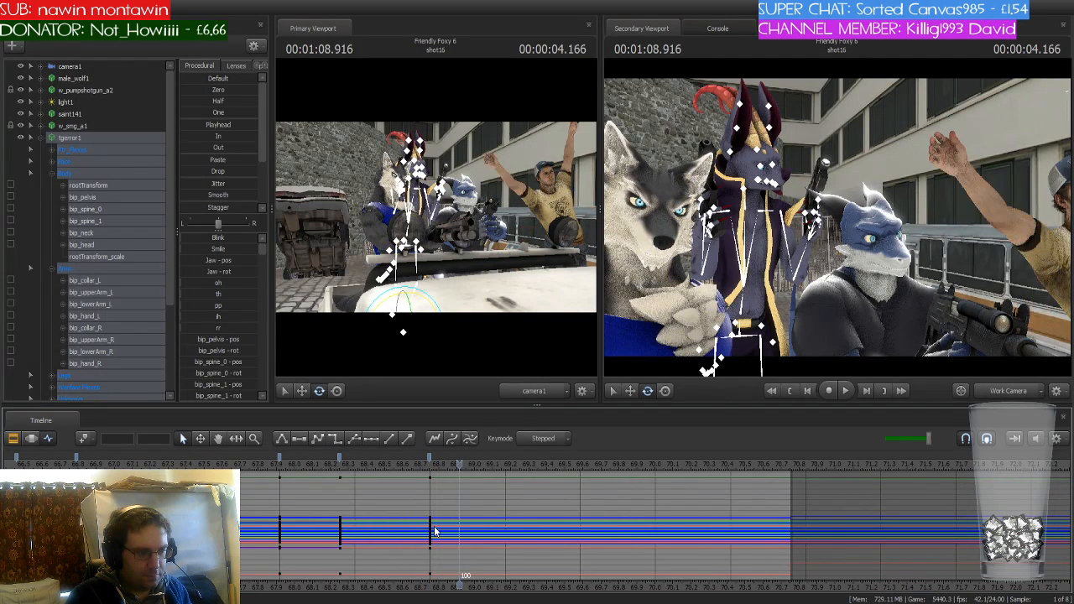
{"action": "key", "text": "Right"}
{"action": "key", "text": "Right"}
{"action": "key", "text": "Right"}
{"action": "key", "text": "Right"}
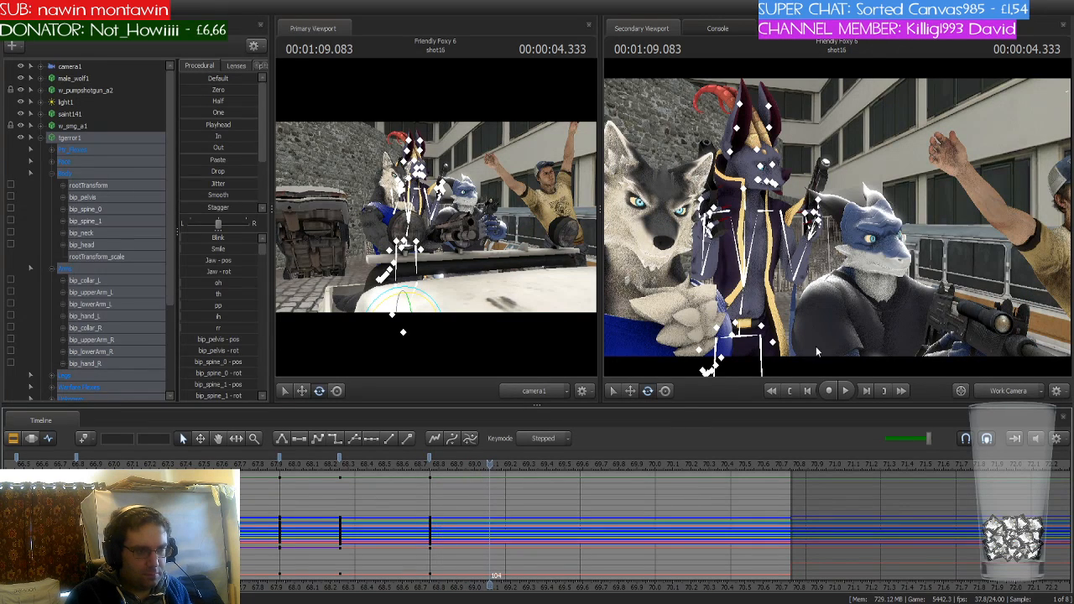
{"action": "left_click", "coordinate": [745, 305]}
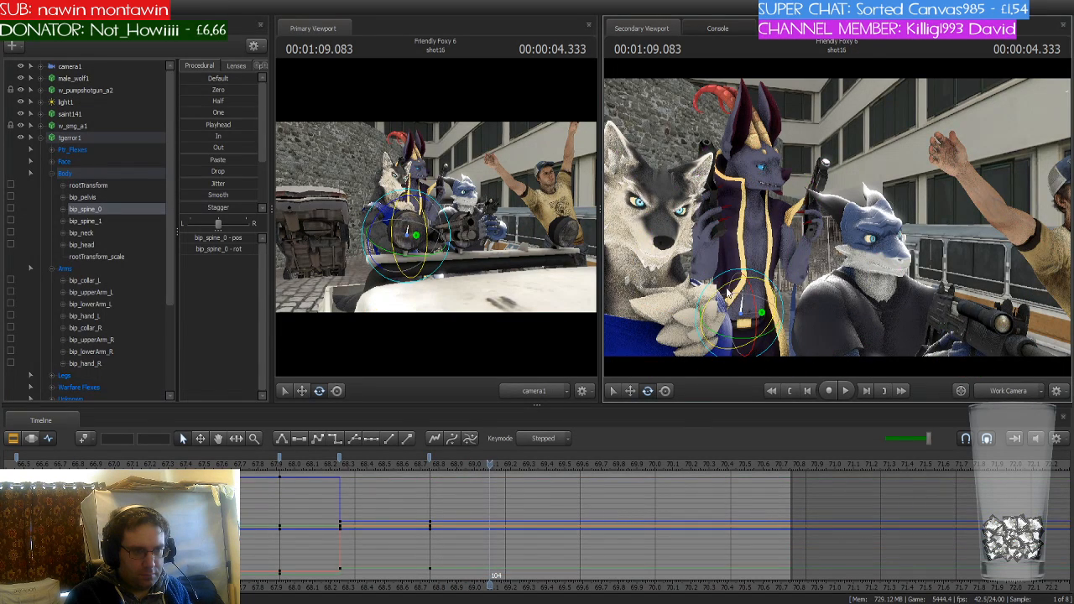
{"action": "mouse_move", "coordinate": [728, 294]}
{"action": "left_mouse_down"}
{"action": "mouse_move", "coordinate": [718, 306]}
{"action": "mouse_move", "coordinate": [715, 297]}
{"action": "left_mouse_up"}
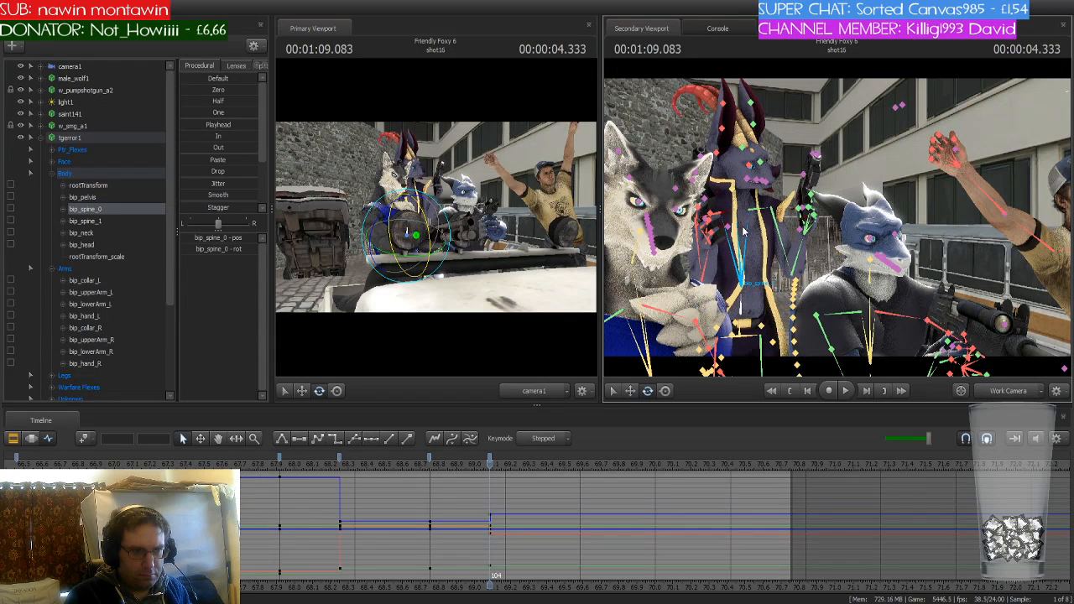
Rotate tgerror1's bip_head to turn the head for the frame 104 pose
{"action": "left_click", "coordinate": [736, 204]}
{"action": "left_click_drag", "start_coordinate": [732, 203], "coordinate": [707, 186]}
{"action": "left_click", "coordinate": [730, 192]}
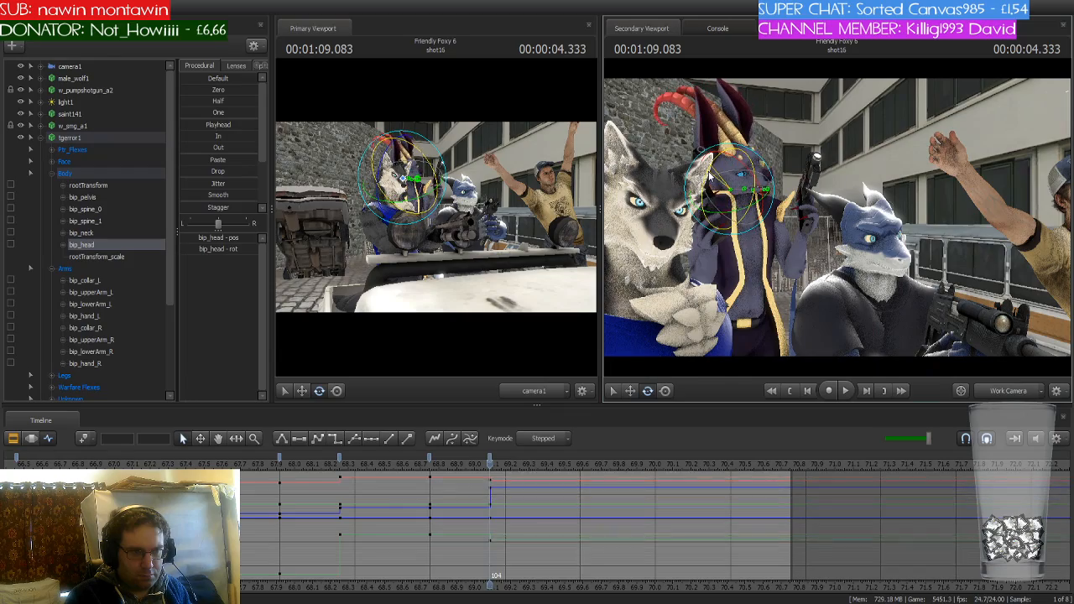
Rotate tgerror1's bip_upperArm_R and bip_lowerArm_R at frame 104 so the right arm hangs down with the pistol lowered
{"action": "left_click", "coordinate": [698, 252]}
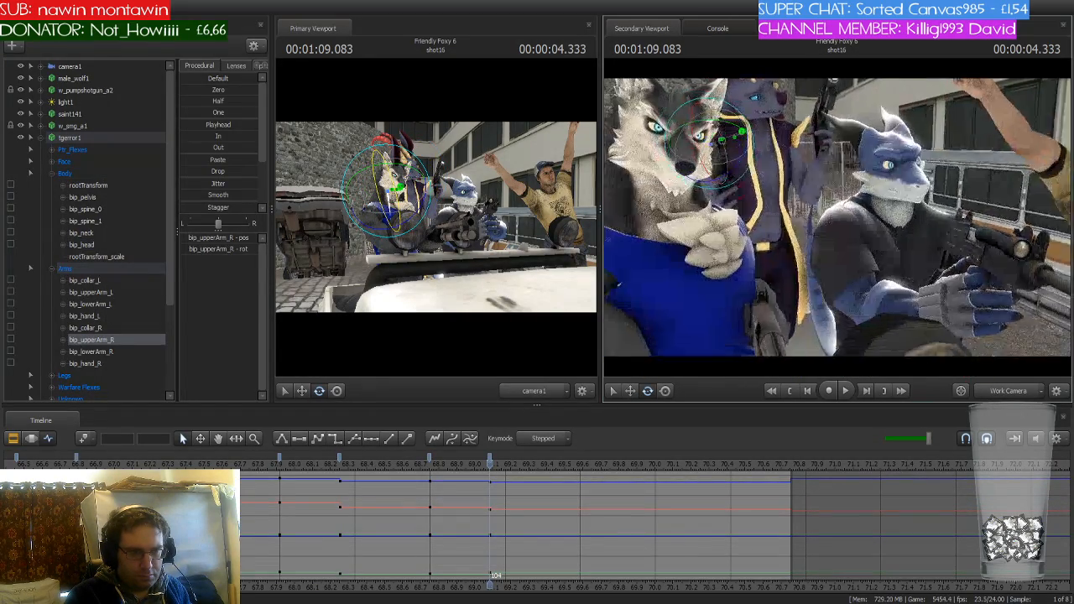
{"action": "key", "text": "w"}
{"action": "mouse_move", "coordinate": [714, 243]}
{"action": "left_mouse_down"}
{"action": "mouse_move", "coordinate": [730, 243]}
{"action": "mouse_move", "coordinate": [705, 285]}
{"action": "mouse_move", "coordinate": [714, 258]}
{"action": "left_mouse_up"}
{"action": "left_click", "coordinate": [701, 245]}
{"action": "mouse_move", "coordinate": [720, 256]}
{"action": "left_mouse_down"}
{"action": "mouse_move", "coordinate": [739, 244]}
{"action": "mouse_move", "coordinate": [715, 240]}
{"action": "left_mouse_up"}
{"action": "key", "text": "s"}
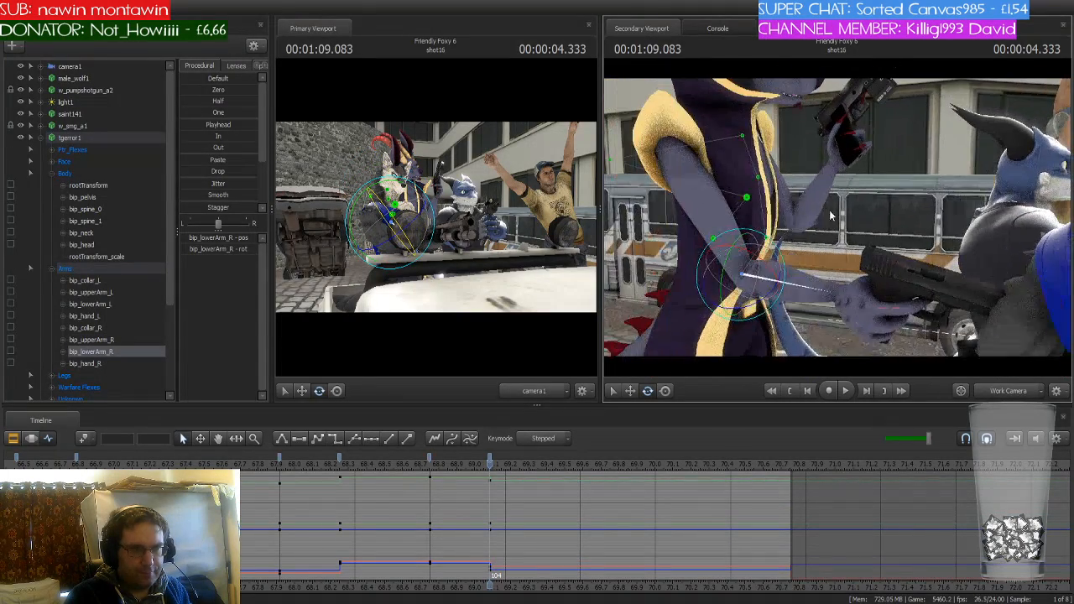
{"action": "left_click", "coordinate": [698, 178], "text": "ctrl"}
{"action": "left_click_drag", "start_coordinate": [708, 138], "coordinate": [741, 288]}
{"action": "left_click", "coordinate": [710, 309], "text": "ctrl"}
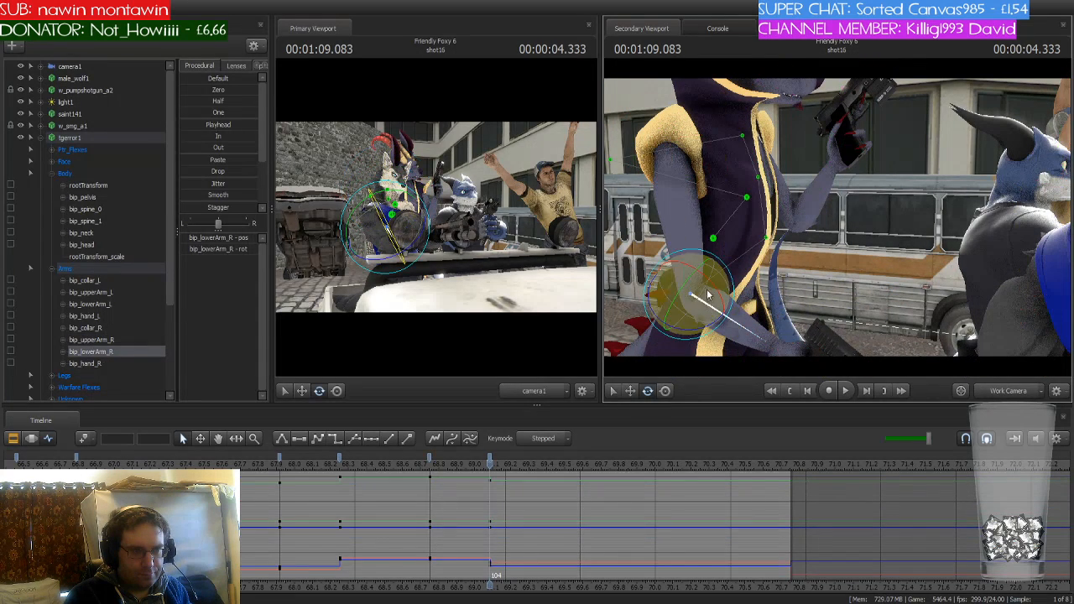
{"action": "left_click_drag", "start_coordinate": [836, 210], "coordinate": [809, 287]}
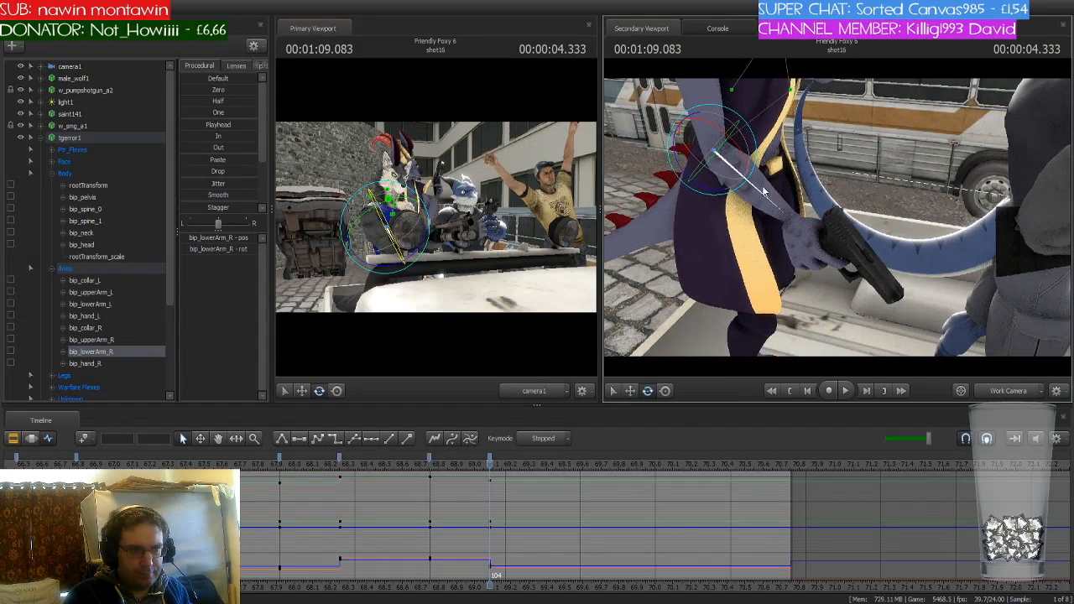
{"action": "left_click_drag", "start_coordinate": [754, 134], "coordinate": [732, 161]}
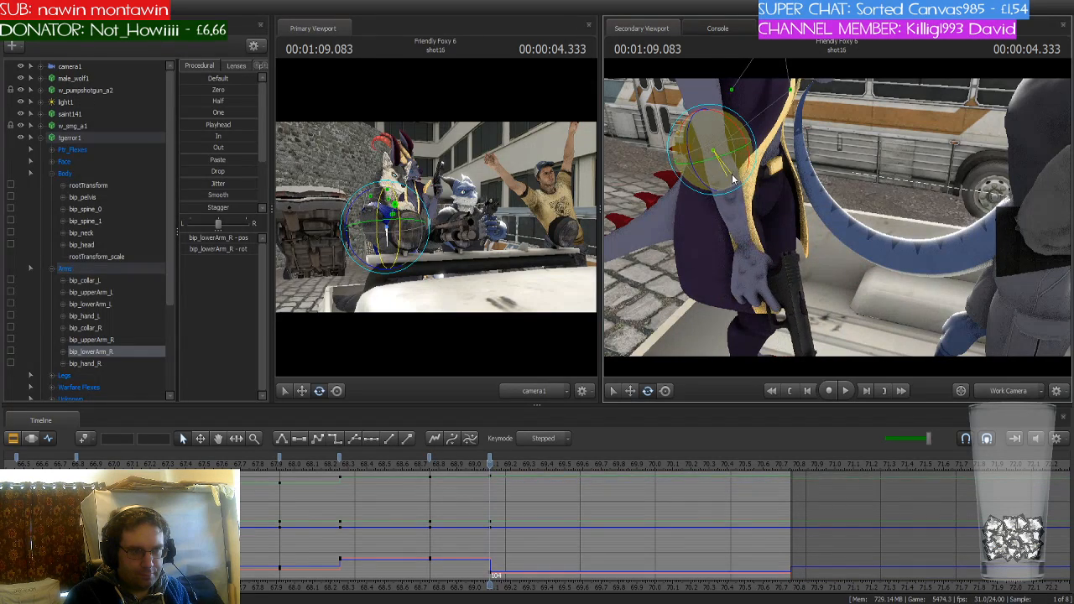
Rotate tgerror1's bip_lowerArm_L and bip_upperArm_L at frame 104 to lower the left arm and its pistol beside the body
{"action": "left_click_drag", "start_coordinate": [819, 223], "coordinate": [837, 220]}
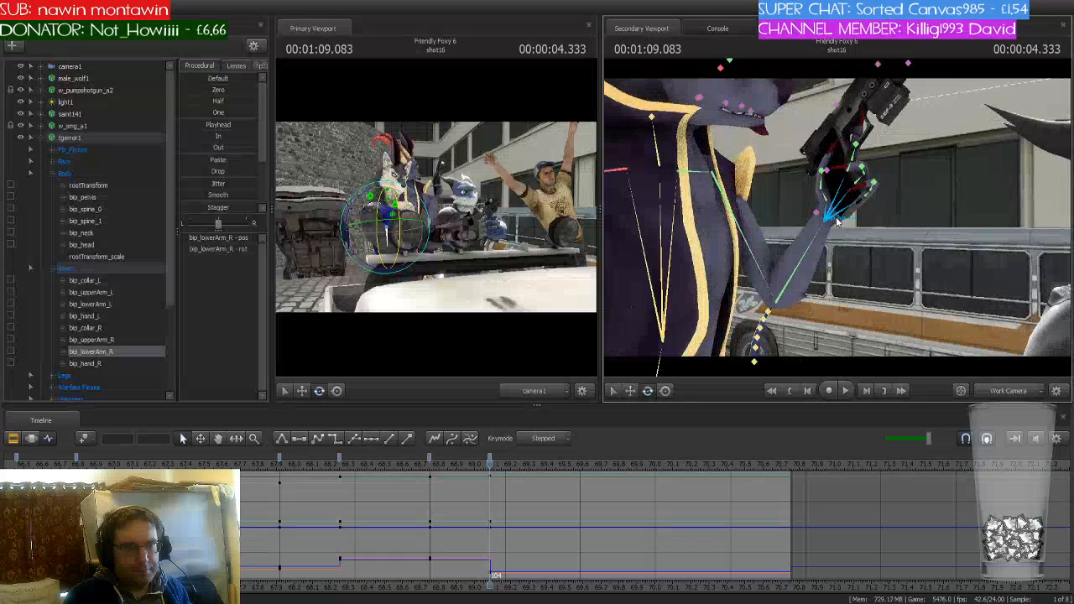
{"action": "left_click", "coordinate": [744, 237], "text": "ctrl"}
{"action": "left_click_drag", "start_coordinate": [740, 176], "coordinate": [764, 237]}
{"action": "left_click", "coordinate": [773, 281], "text": "ctrl"}
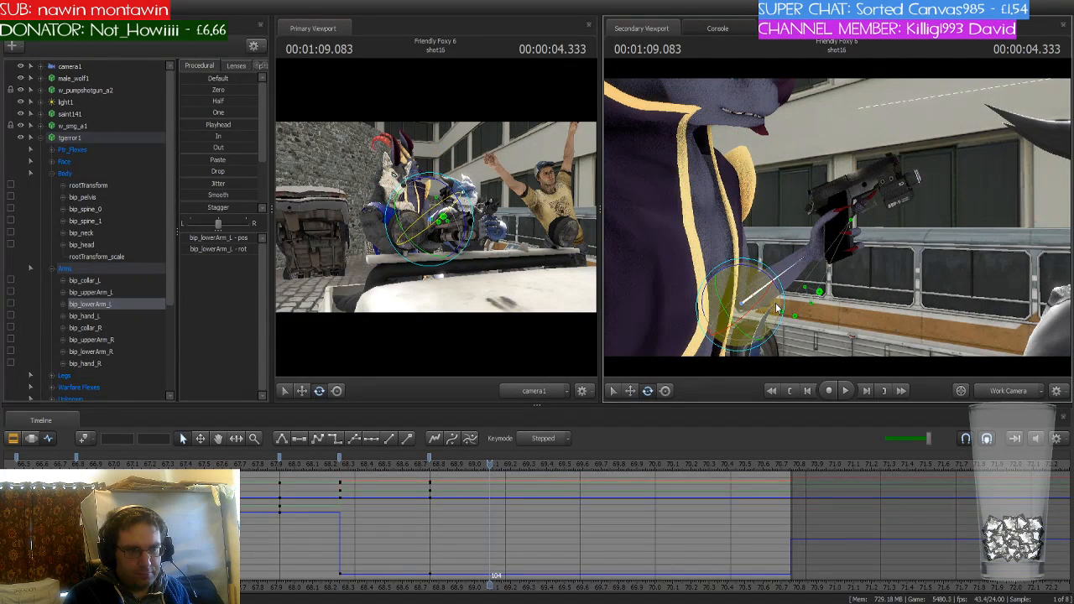
{"action": "left_click_drag", "start_coordinate": [769, 294], "coordinate": [766, 343]}
{"action": "left_click_drag", "start_coordinate": [807, 252], "coordinate": [818, 294]}
{"action": "left_click_drag", "start_coordinate": [782, 118], "coordinate": [778, 113]}
{"action": "right_click_drag", "start_coordinate": [789, 145], "coordinate": [833, 216]}
{"action": "left_click", "coordinate": [798, 159]}
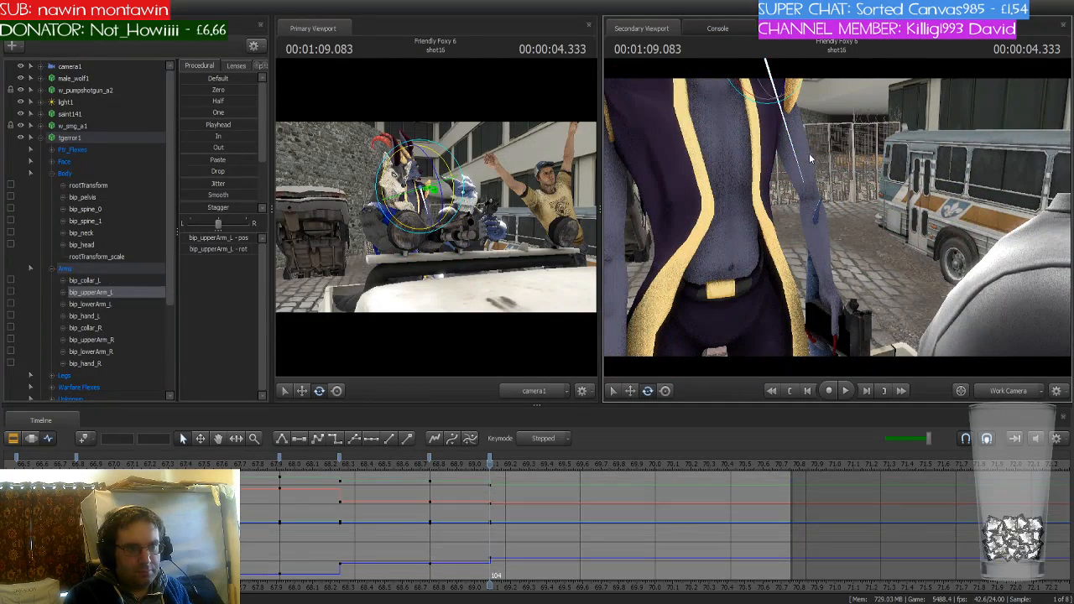
{"action": "left_click_drag", "start_coordinate": [787, 89], "coordinate": [779, 96]}
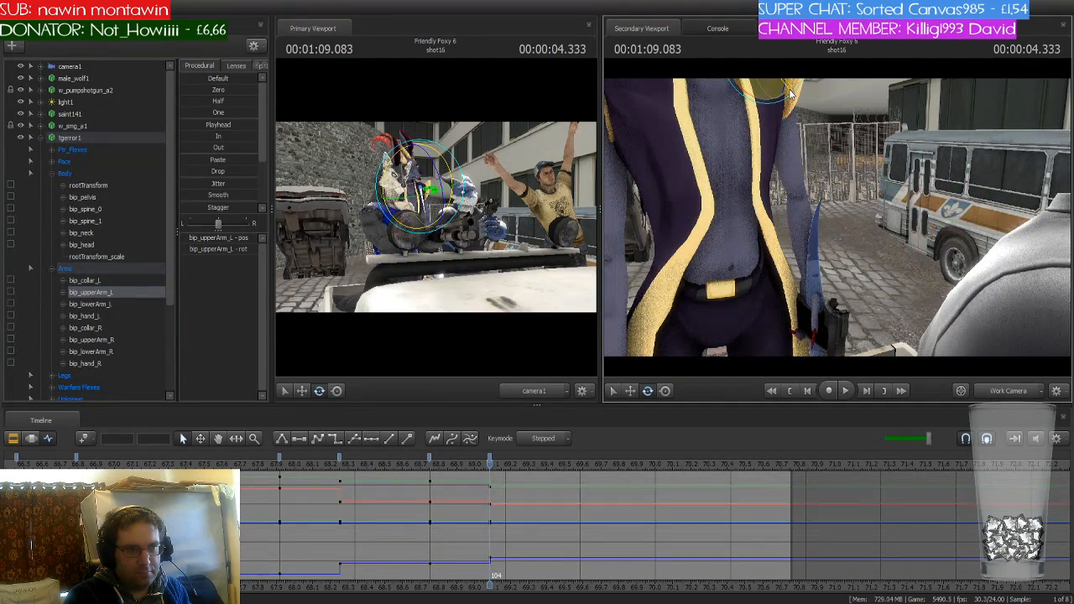
{"action": "left_click", "coordinate": [800, 228]}
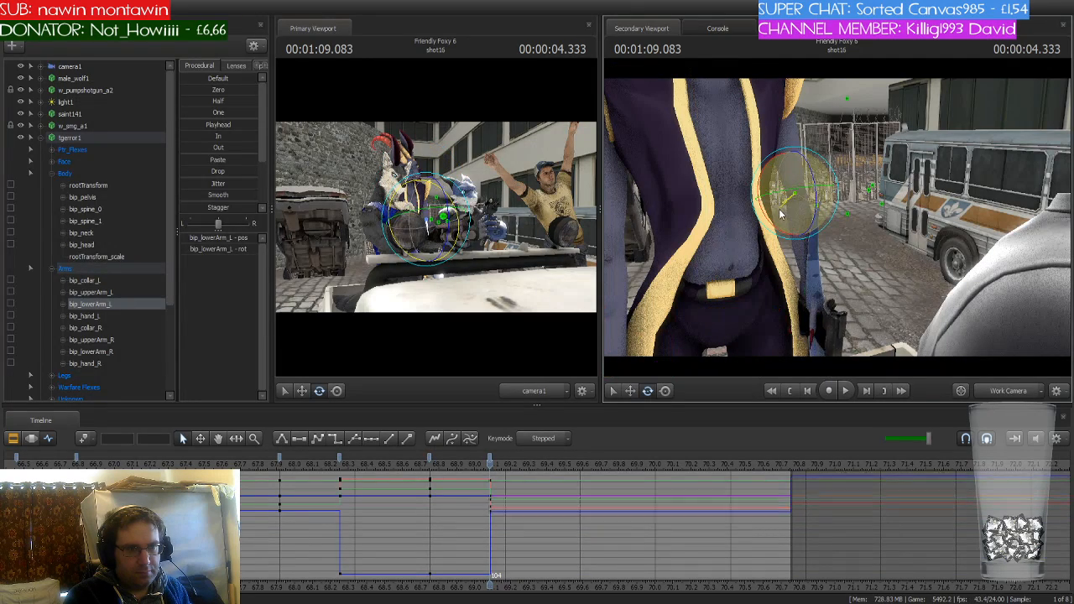
{"action": "mouse_move", "coordinate": [779, 218]}
{"action": "left_mouse_down"}
{"action": "mouse_move", "coordinate": [728, 273]}
{"action": "mouse_move", "coordinate": [759, 239]}
{"action": "mouse_move", "coordinate": [741, 271]}
{"action": "mouse_move", "coordinate": [749, 250]}
{"action": "mouse_move", "coordinate": [704, 245]}
{"action": "mouse_move", "coordinate": [685, 263]}
{"action": "mouse_move", "coordinate": [646, 252]}
{"action": "left_mouse_up"}
Rotate tgerror1's ear bones, including bip_Ear_Smaller_R and bip_Ear_L, to change the ear pose at frame 104
{"action": "left_click", "coordinate": [682, 260]}
{"action": "left_click", "coordinate": [735, 245]}
{"action": "left_click", "coordinate": [708, 235]}
{"action": "left_click", "coordinate": [682, 264]}
{"action": "left_click", "coordinate": [676, 263]}
{"action": "left_click", "coordinate": [847, 197]}
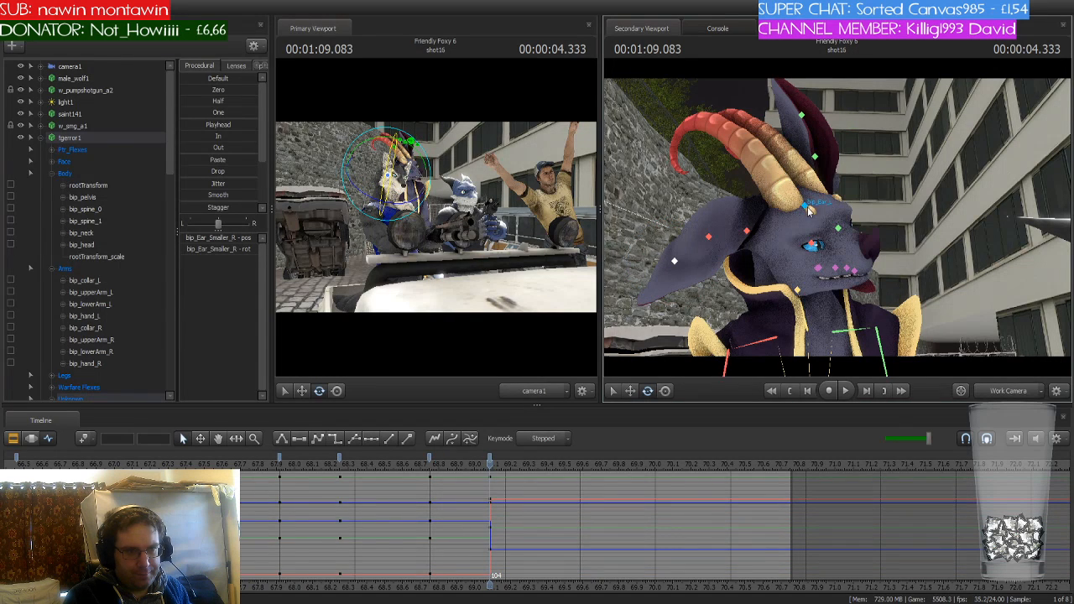
{"action": "left_click", "coordinate": [809, 208]}
{"action": "left_click_drag", "start_coordinate": [811, 242], "coordinate": [807, 209]}
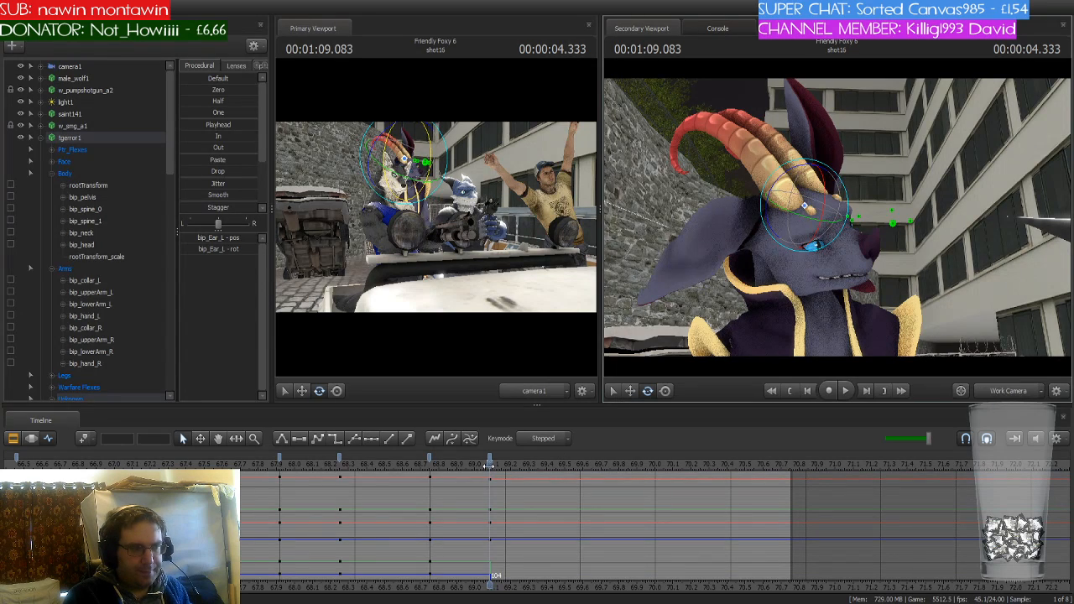
Scrub and play the shot to review tgerror1's stepped poses, and return the playhead to the shot's start
{"action": "left_click", "coordinate": [334, 475]}
{"action": "mouse_move", "coordinate": [330, 476]}
{"action": "left_mouse_down"}
{"action": "mouse_move", "coordinate": [822, 474]}
{"action": "mouse_move", "coordinate": [317, 476]}
{"action": "left_mouse_up"}
{"action": "scroll", "coordinate": [336, 516], "scroll_direction": "up", "scroll_amount": 4}
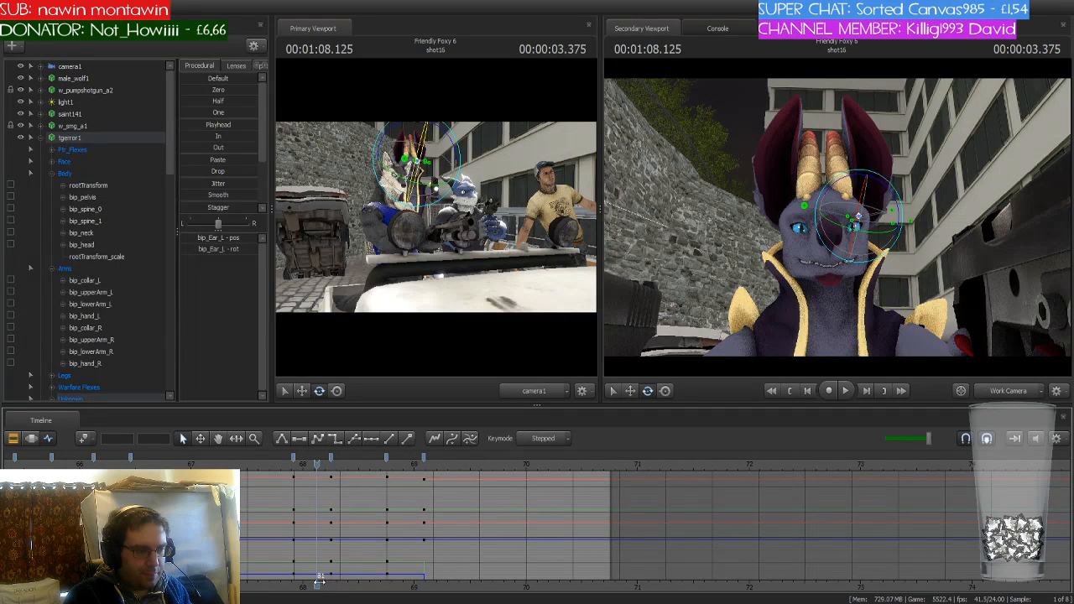
{"action": "scroll", "coordinate": [331, 487], "scroll_direction": "down", "scroll_amount": 3}
{"action": "key", "text": "space"}
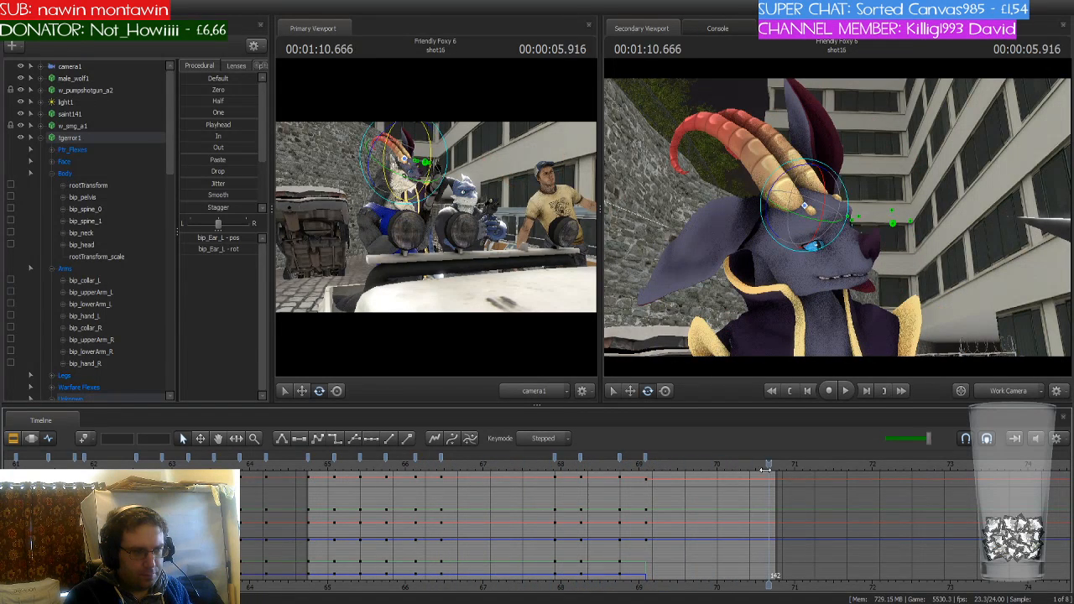
{"action": "left_click", "coordinate": [500, 476]}
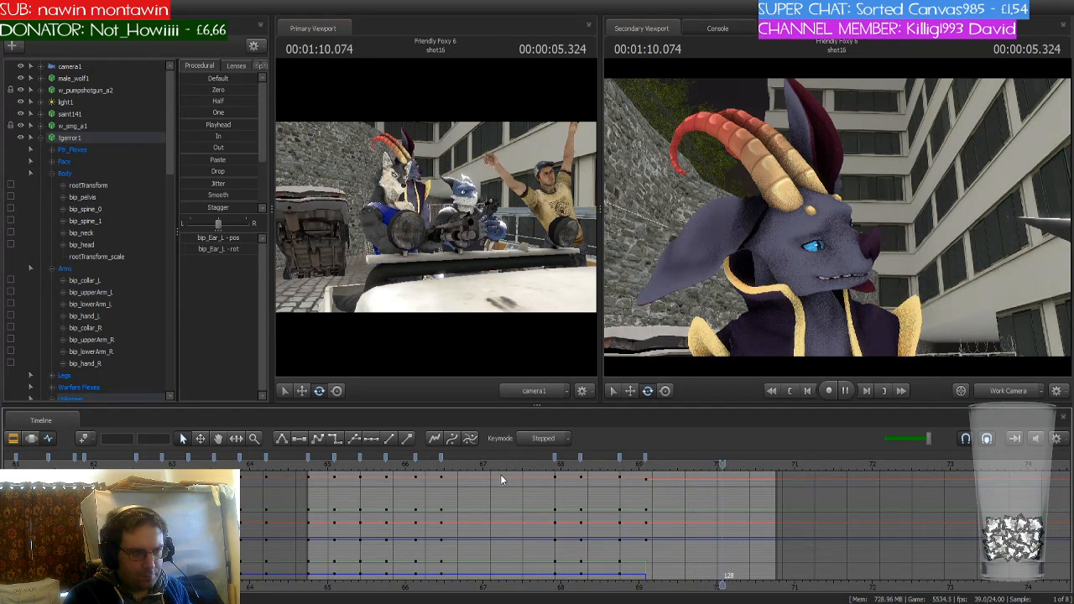
{"action": "key", "text": "space"}
{"action": "left_click_drag", "start_coordinate": [731, 467], "coordinate": [308, 466]}
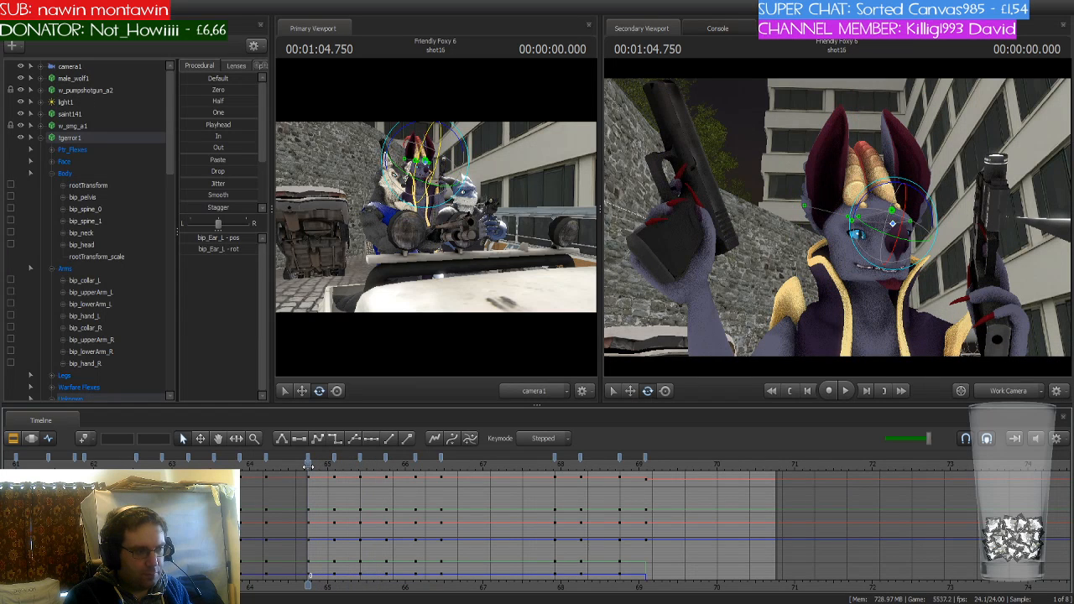
Select the whole male_dragon1 model and set a keyframe on it at frame 86
{"action": "left_click", "coordinate": [41, 139]}
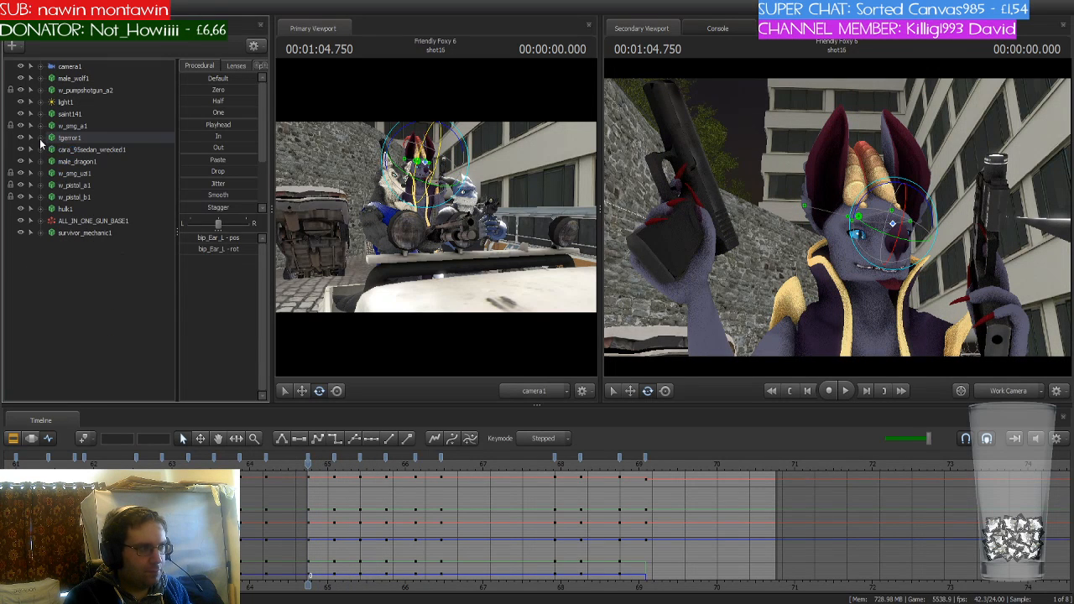
{"action": "left_click", "coordinate": [102, 162]}
{"action": "scroll", "coordinate": [314, 474], "scroll_direction": "up", "scroll_amount": 5}
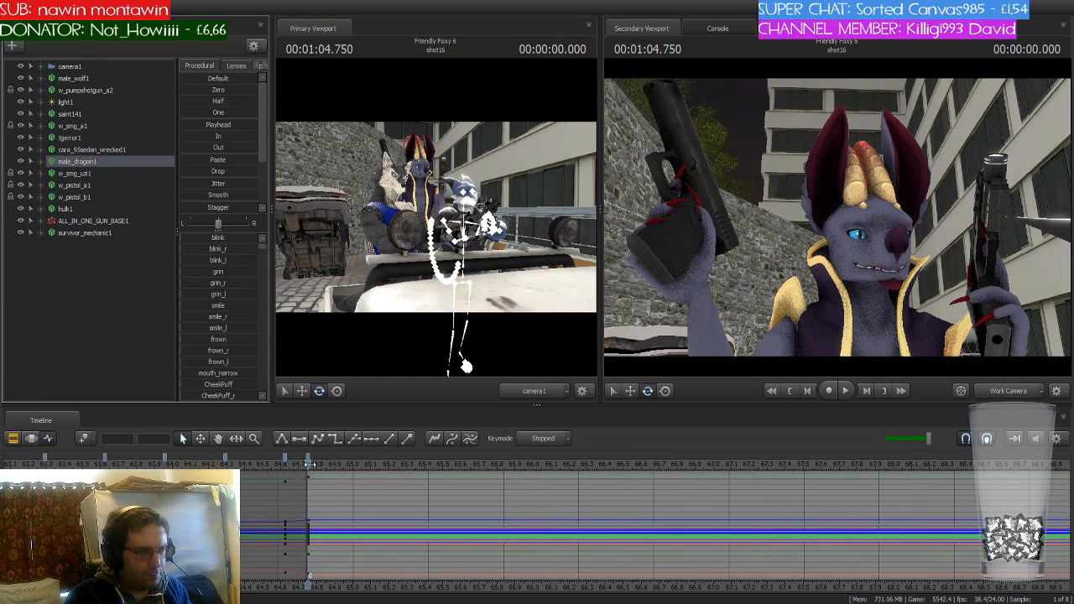
{"action": "left_click_drag", "start_coordinate": [309, 465], "coordinate": [732, 489]}
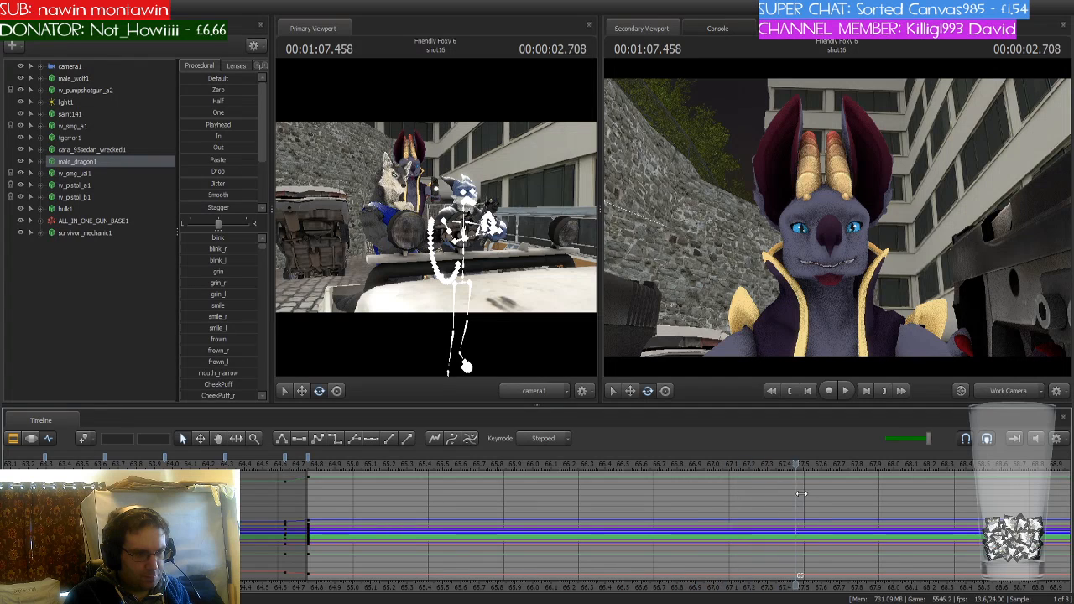
{"action": "left_click_drag", "start_coordinate": [802, 494], "coordinate": [895, 531]}
{"action": "middle_click_drag", "start_coordinate": [826, 568], "coordinate": [433, 541]}
{"action": "scroll", "coordinate": [527, 468], "scroll_direction": "down", "scroll_amount": 6}
{"action": "mouse_move", "coordinate": [521, 464]}
{"action": "left_mouse_down"}
{"action": "mouse_move", "coordinate": [587, 464]}
{"action": "mouse_move", "coordinate": [455, 464]}
{"action": "mouse_move", "coordinate": [540, 468]}
{"action": "left_mouse_up"}
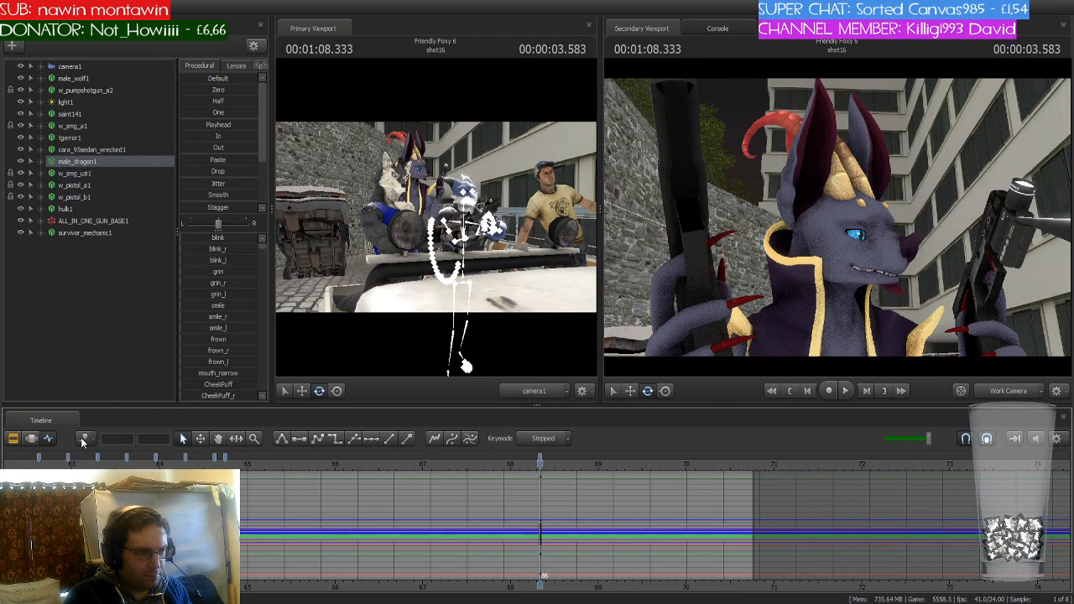
Advance to frame 94 and rotate male_dragon1's arm bones, including bip_UpperArm_r and bip_lowerArm_l, to swing the gun to a new aim
{"action": "key", "text": "space"}
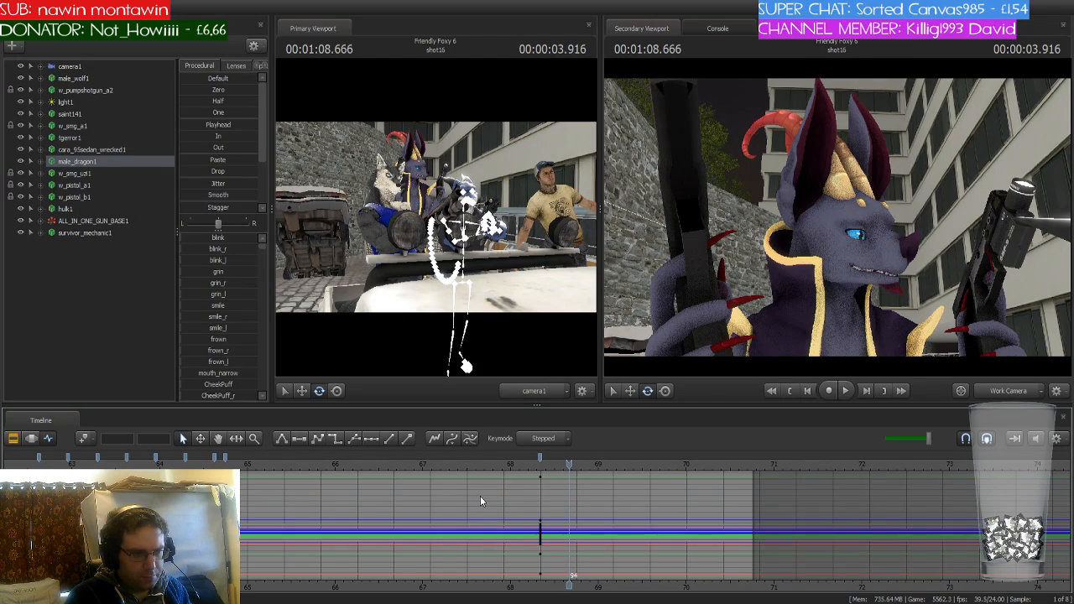
{"action": "left_click_drag", "start_coordinate": [865, 304], "coordinate": [935, 277]}
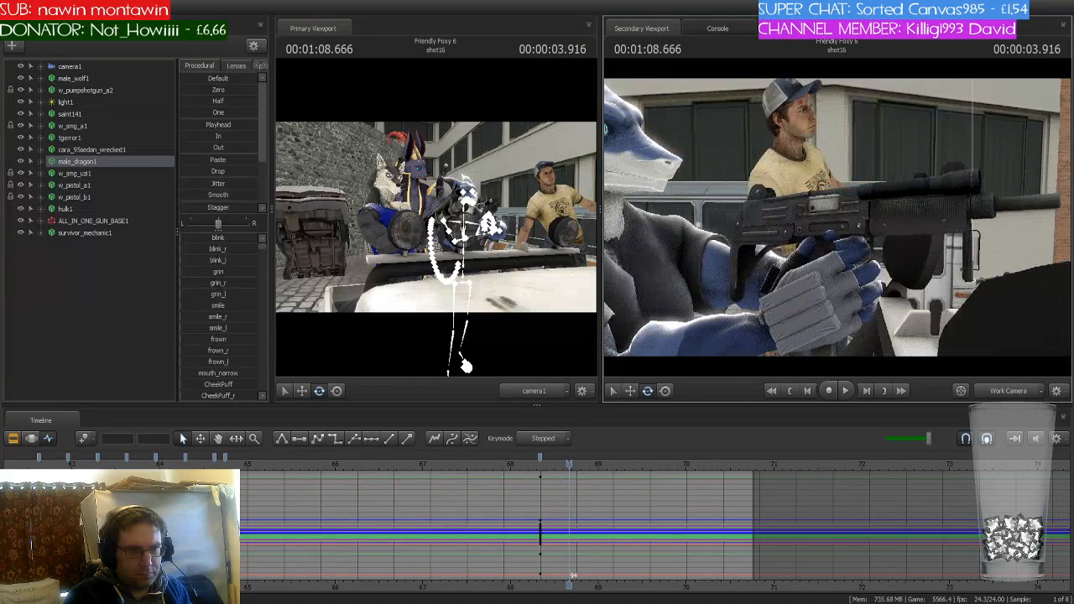
{"action": "left_click", "coordinate": [697, 255]}
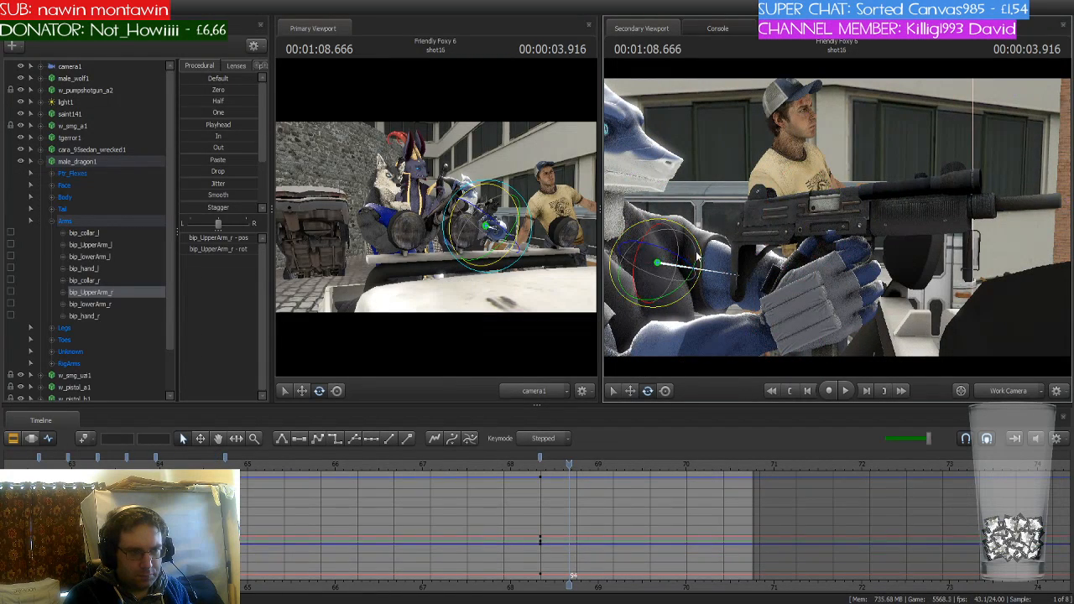
{"action": "left_click_drag", "start_coordinate": [695, 253], "coordinate": [693, 250]}
{"action": "left_click_drag", "start_coordinate": [726, 290], "coordinate": [693, 337]}
{"action": "left_click", "coordinate": [724, 330], "text": "ctrl"}
{"action": "key", "text": "w"}
{"action": "left_click_drag", "start_coordinate": [746, 293], "coordinate": [697, 294]}
{"action": "key", "text": "s"}
{"action": "key", "text": "d"}
{"action": "key", "text": "s"}
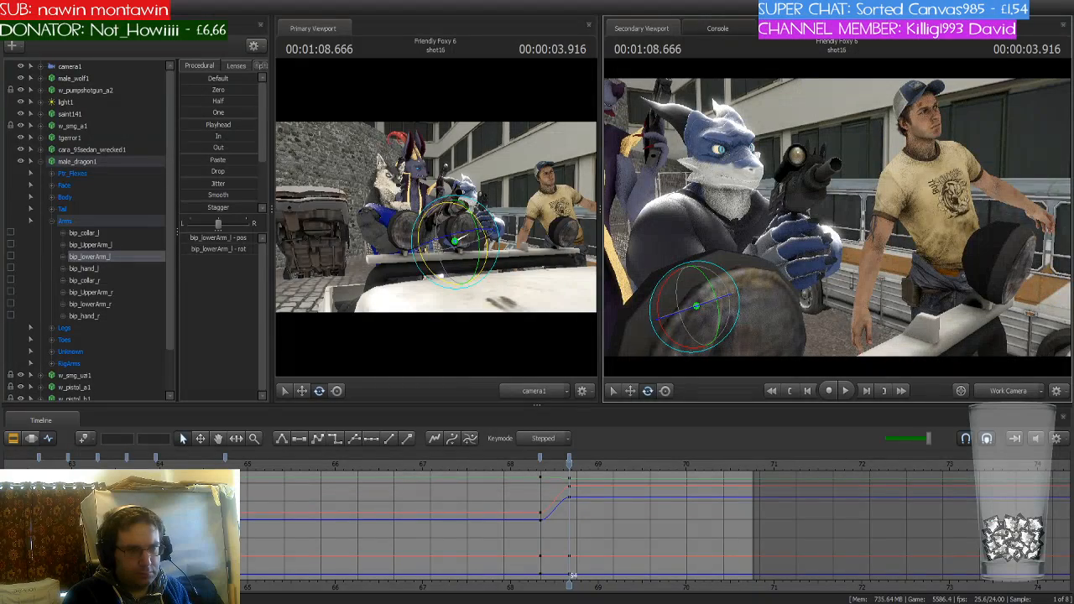
Rotate male_dragon1's bip_head to turn the head at frame 94
{"action": "key", "text": "w"}
{"action": "mouse_move", "coordinate": [674, 204]}
{"action": "left_mouse_down"}
{"action": "mouse_move", "coordinate": [688, 201]}
{"action": "mouse_move", "coordinate": [676, 202]}
{"action": "left_mouse_up"}
{"action": "left_click", "coordinate": [740, 168], "text": "ctrl"}
{"action": "left_click_drag", "start_coordinate": [753, 163], "coordinate": [759, 173]}
{"action": "left_click", "coordinate": [751, 149], "text": "ctrl"}
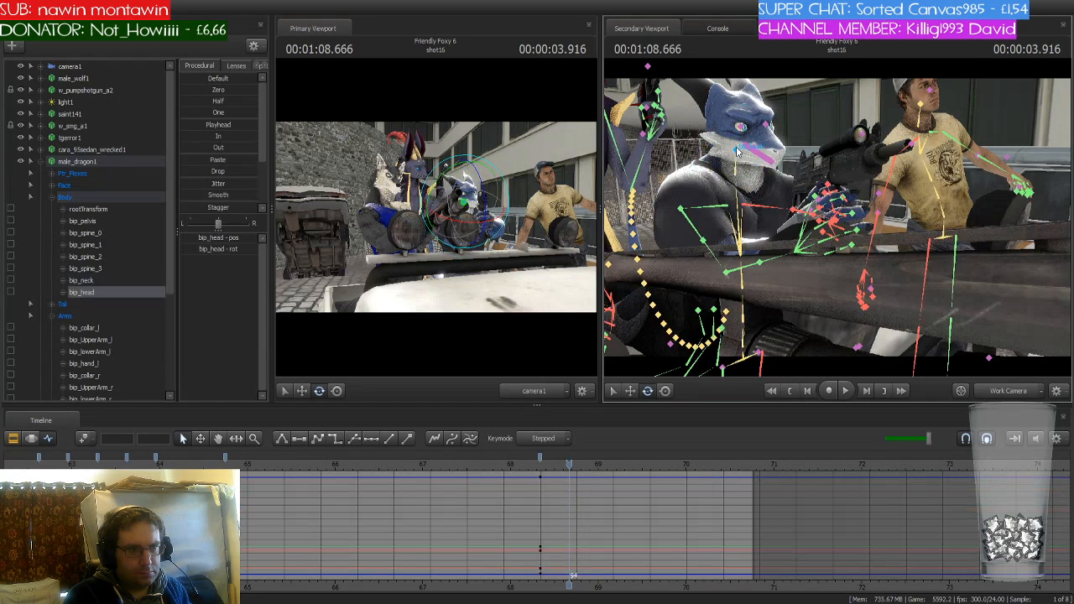
{"action": "left_click_drag", "start_coordinate": [760, 148], "coordinate": [758, 165]}
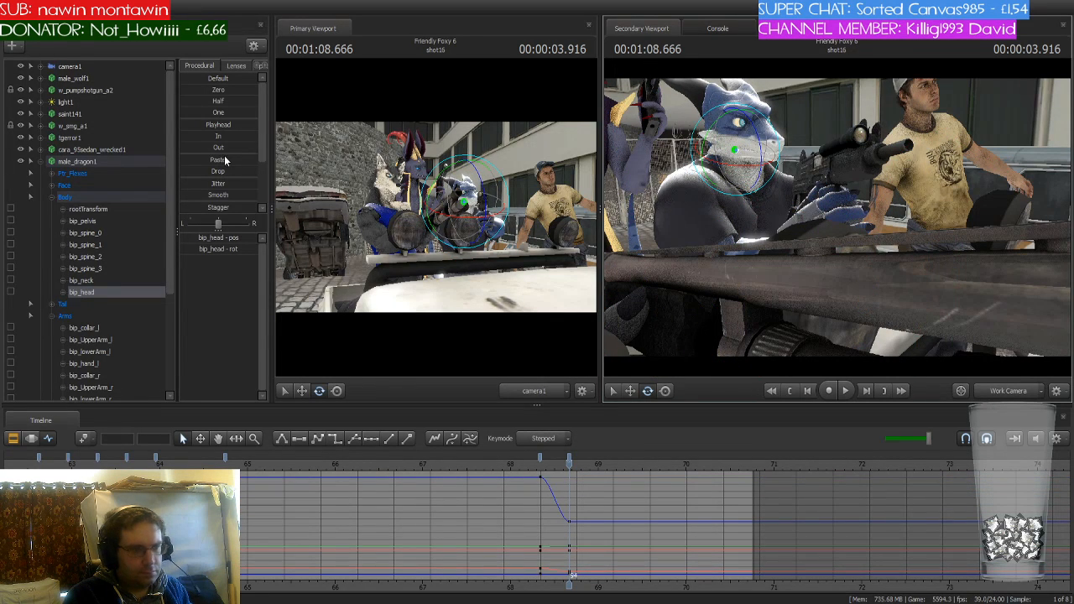
Keyframe the whole male_dragon1 model at frame 94 and make its frame 86 keyframes stepped
{"action": "left_click", "coordinate": [92, 163]}
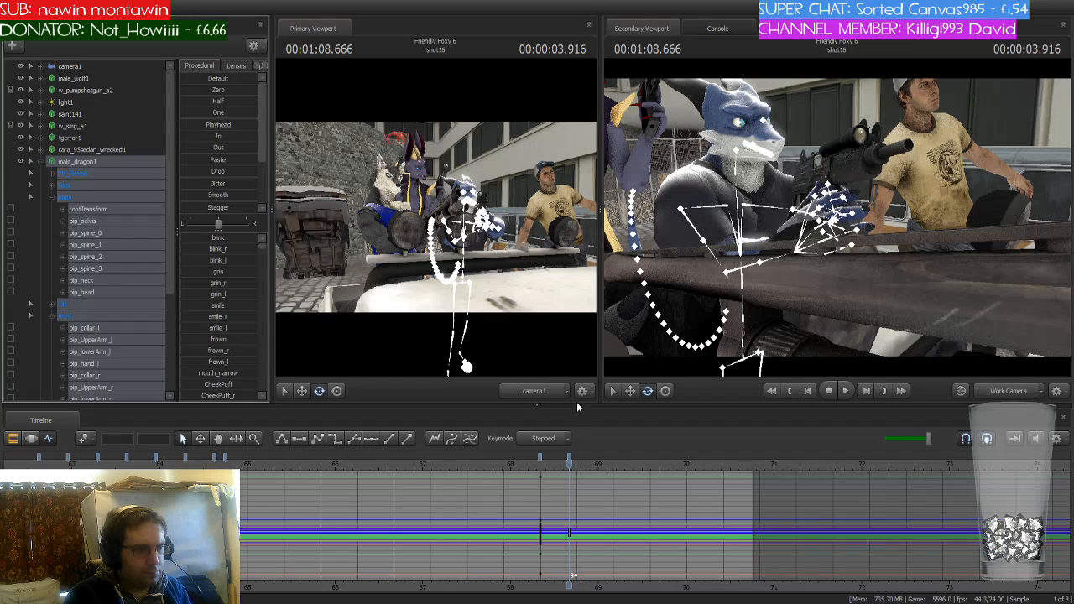
{"action": "left_click", "coordinate": [571, 461]}
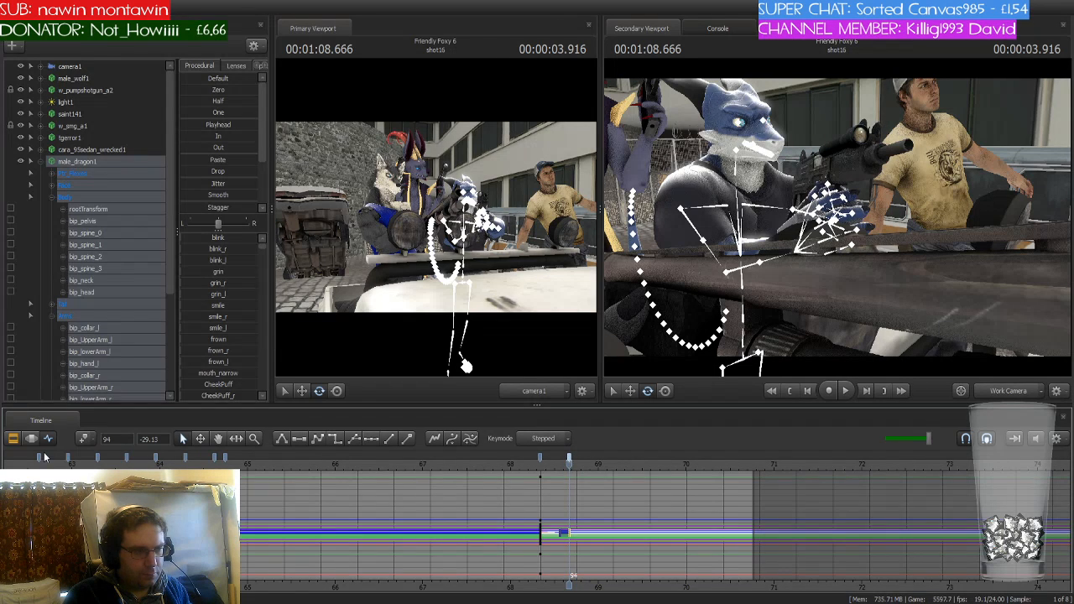
{"action": "left_click", "coordinate": [85, 439]}
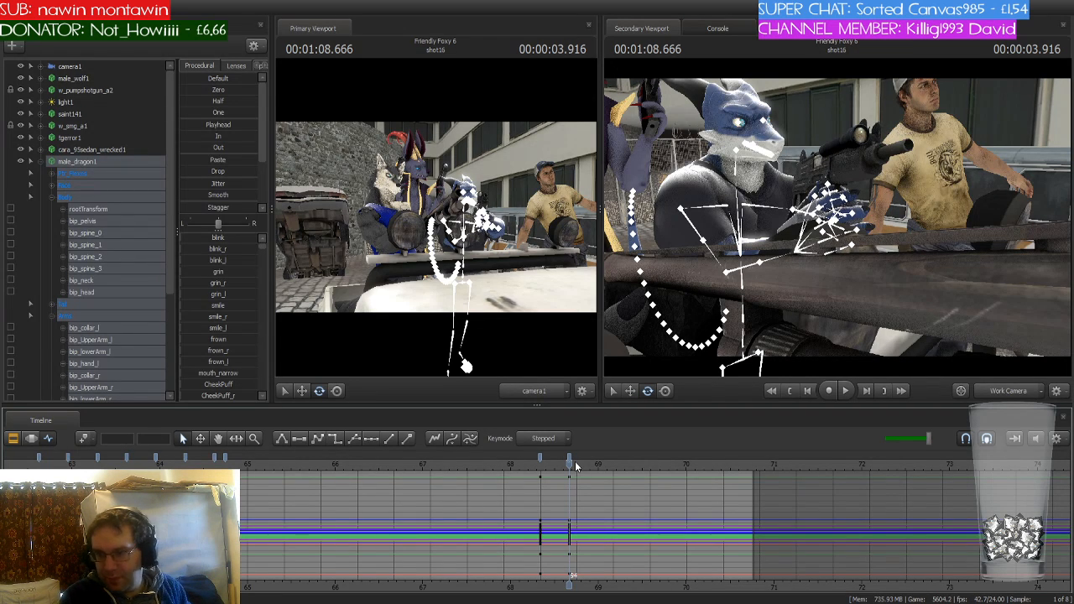
{"action": "left_click", "coordinate": [553, 464]}
{"action": "mouse_move", "coordinate": [553, 464]}
{"action": "left_mouse_down"}
{"action": "mouse_move", "coordinate": [485, 464]}
{"action": "mouse_move", "coordinate": [540, 469]}
{"action": "left_mouse_up"}
{"action": "left_click", "coordinate": [540, 459]}
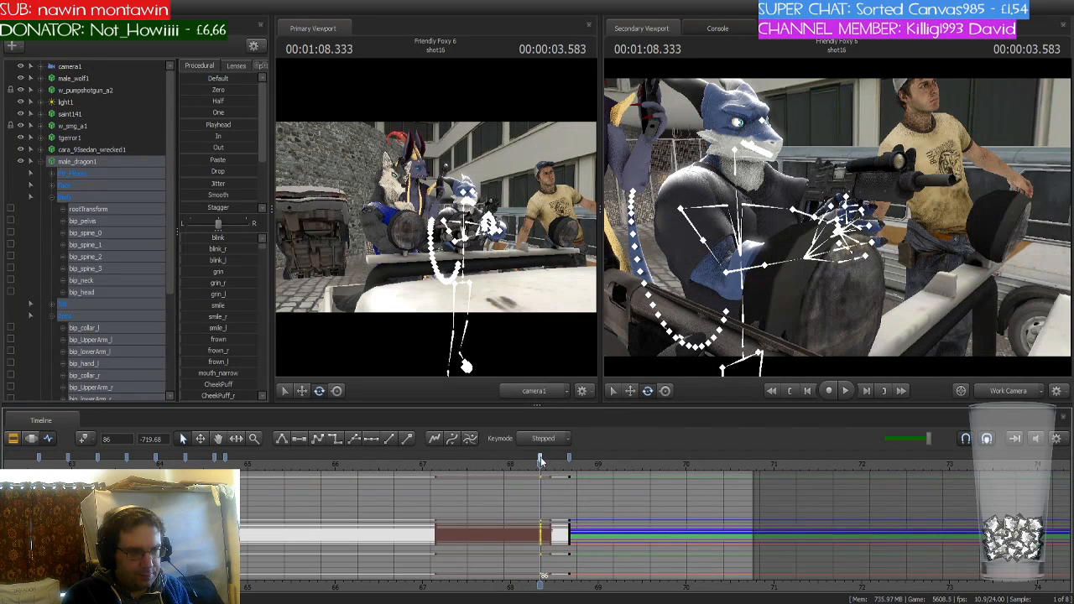
{"action": "left_click", "coordinate": [333, 439]}
Add hold keyframes on the whole male_dragon1 model at frame 26 and just after the 67-second mark, returning to frame 94
{"action": "left_click_drag", "start_coordinate": [540, 463], "coordinate": [324, 464]}
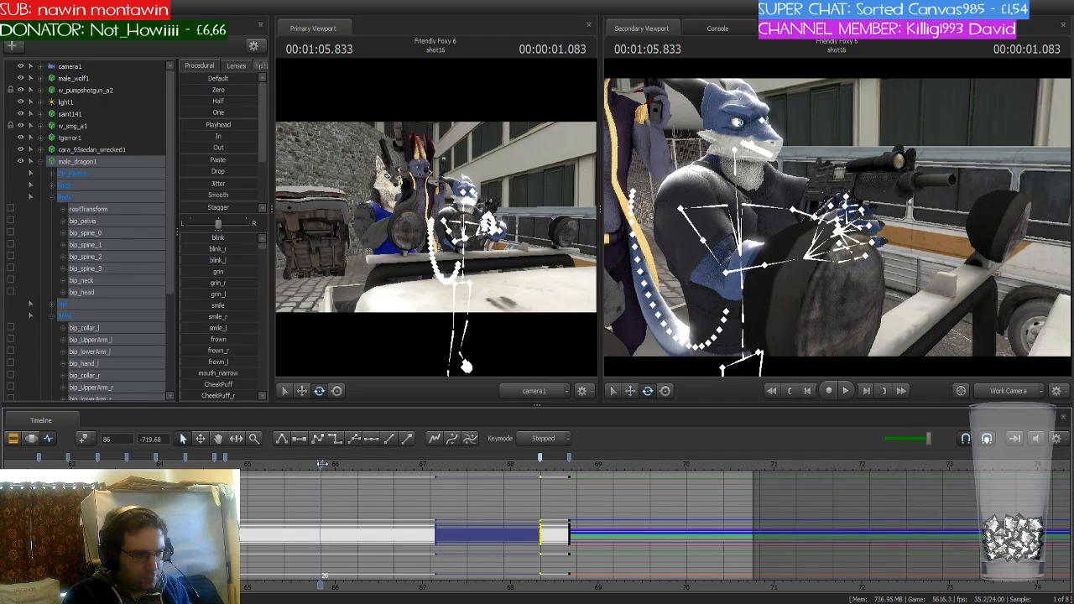
{"action": "left_click", "coordinate": [84, 439]}
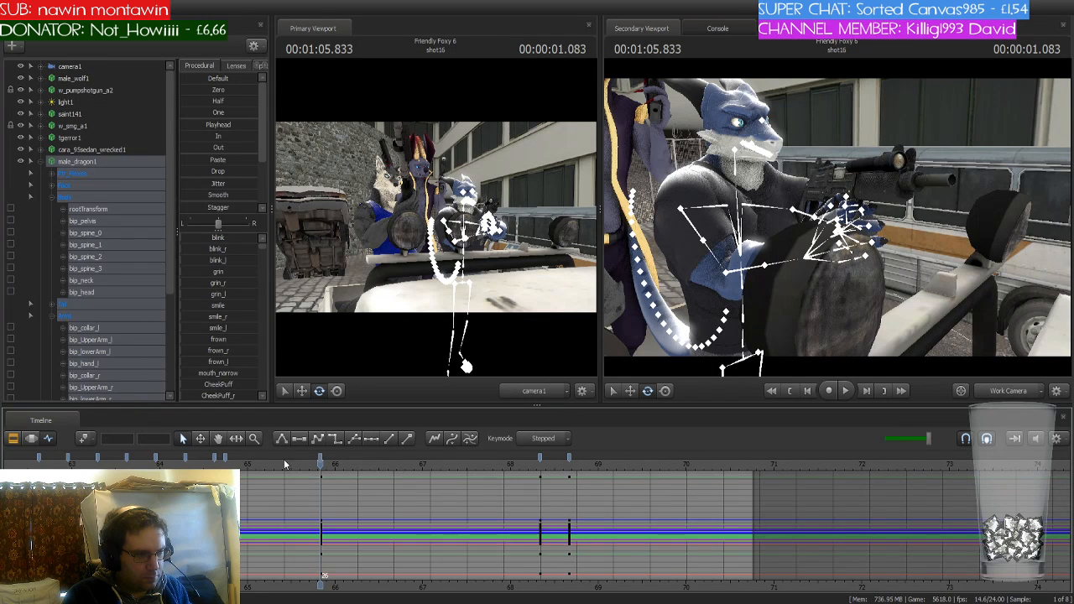
{"action": "left_click_drag", "start_coordinate": [322, 464], "coordinate": [569, 474]}
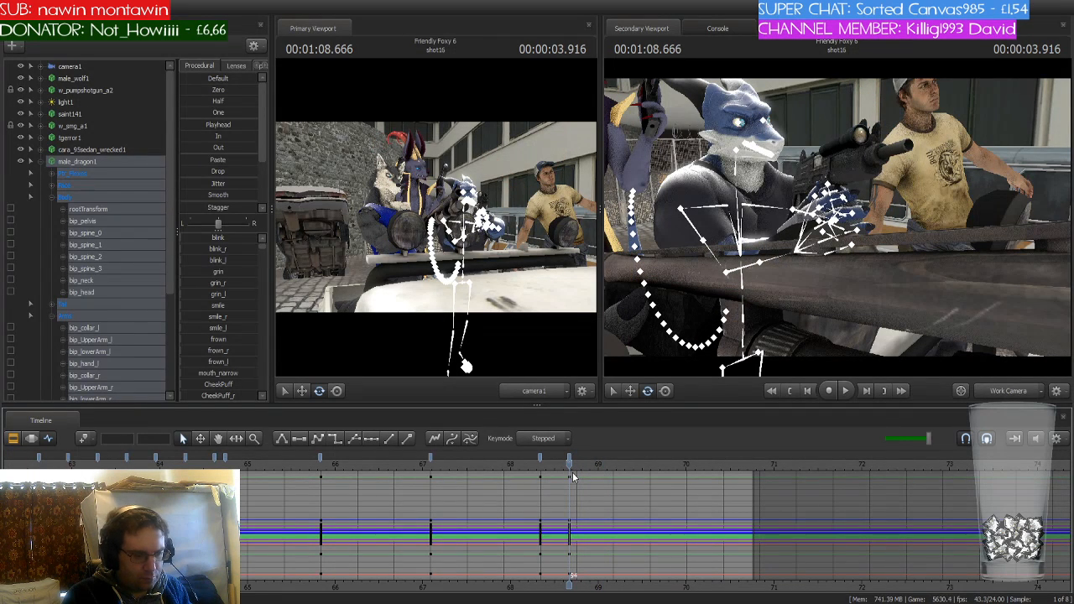
Advance to frame 102 and rotate male_dragon1's bip_spine_0 and bip_UpperArm_r to turn the torso and lower the gun
{"action": "key", "text": "Right"}
{"action": "key", "text": "Right"}
{"action": "key", "text": "Right"}
{"action": "key", "text": "Right"}
{"action": "key", "text": "Right"}
{"action": "key", "text": "Right"}
{"action": "key", "text": "Right"}
{"action": "key", "text": "Right"}
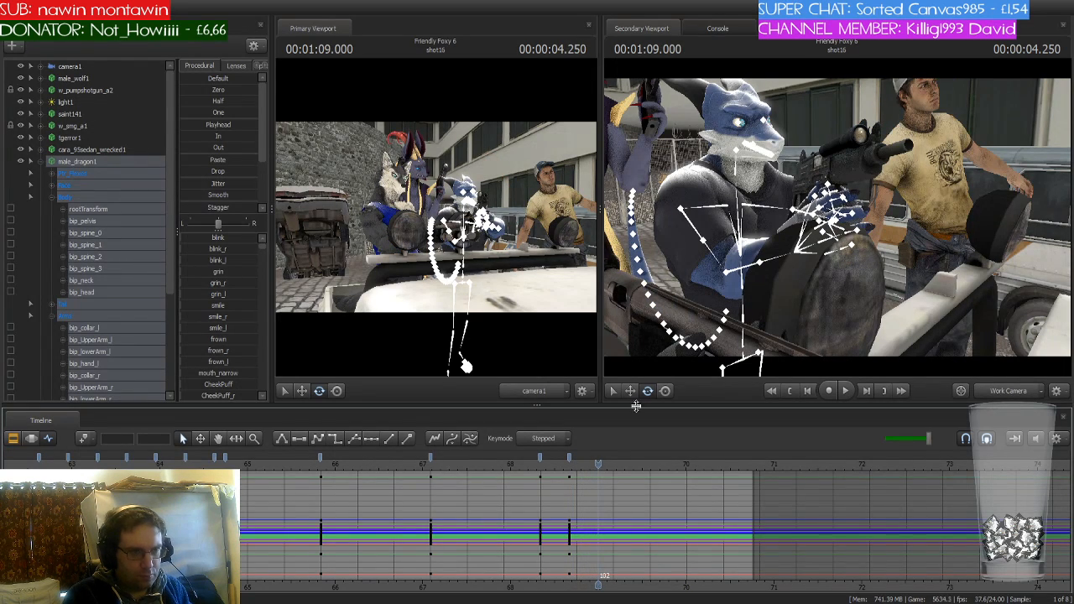
{"action": "left_click_drag", "start_coordinate": [772, 252], "coordinate": [688, 256]}
{"action": "left_click_drag", "start_coordinate": [838, 220], "coordinate": [856, 214]}
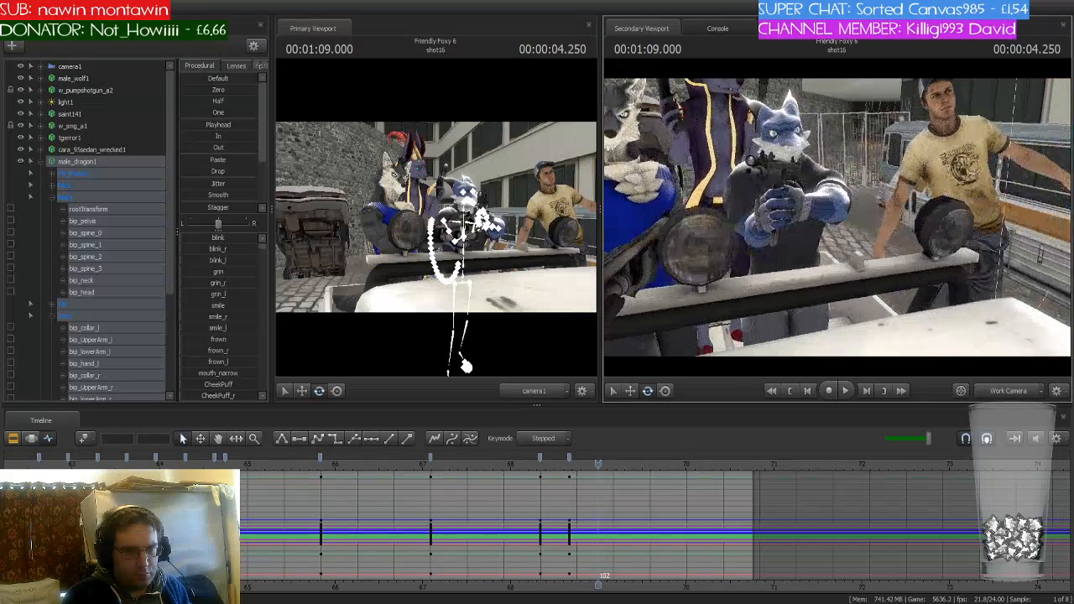
{"action": "left_click", "coordinate": [797, 269]}
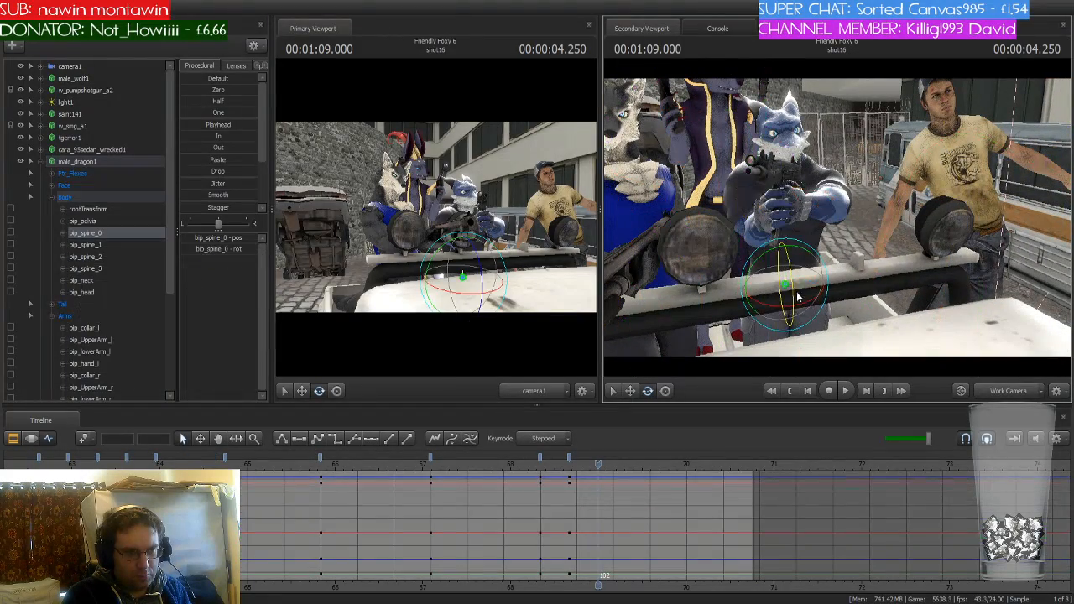
{"action": "left_click_drag", "start_coordinate": [848, 191], "coordinate": [833, 225], "text": "alt"}
{"action": "left_click", "coordinate": [827, 231]}
{"action": "key", "text": "ctrl"}
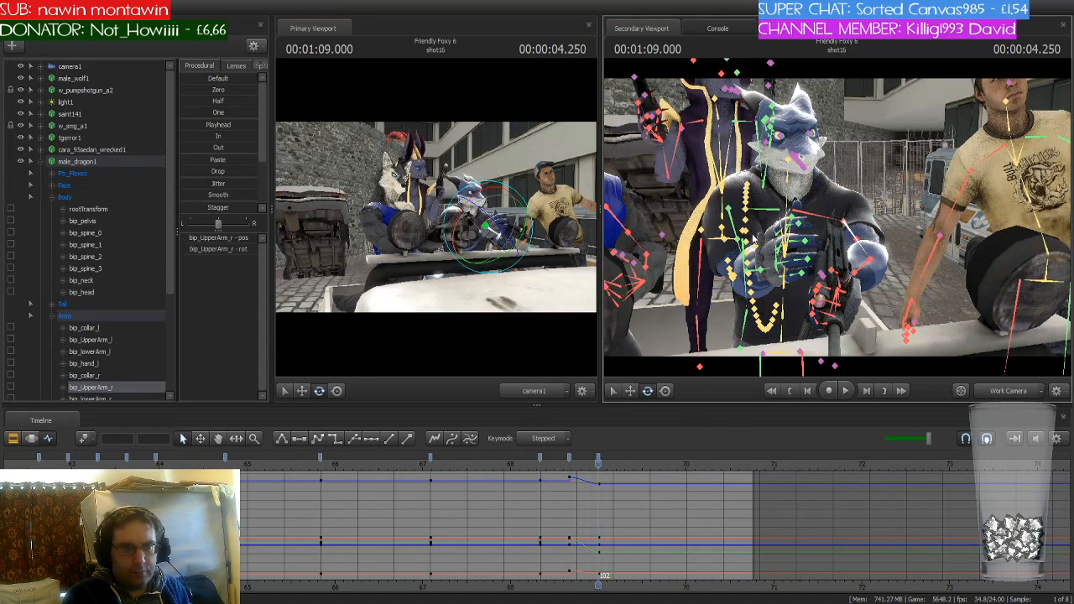
Rotate male_dragon1's bip_UpperArm_l and turn bip_head aside at frame 102
{"action": "left_click", "coordinate": [735, 230], "text": "ctrl"}
{"action": "left_click_drag", "start_coordinate": [736, 211], "coordinate": [816, 200]}
{"action": "key", "text": "w"}
{"action": "key", "text": "ctrl"}
{"action": "left_click", "coordinate": [782, 219], "text": "ctrl"}
{"action": "left_click", "coordinate": [793, 201], "text": "ctrl"}
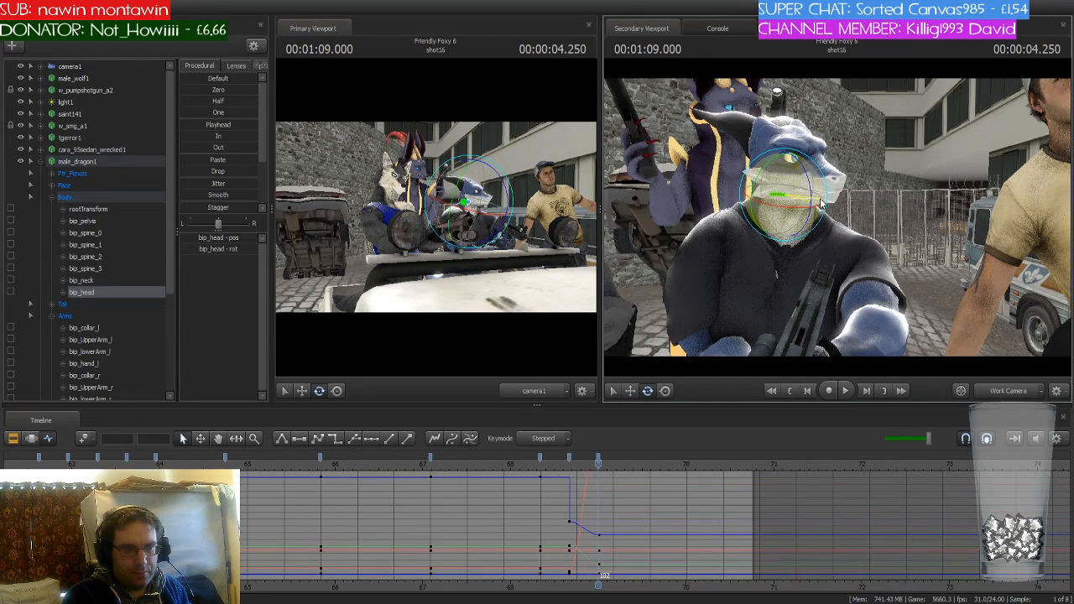
Keyframe the whole male_dragon1 model at frame 102 with its frame 94 keys stepped, and add a hold keyframe at frame 106
{"action": "mouse_move", "coordinate": [598, 468]}
{"action": "left_mouse_down"}
{"action": "mouse_move", "coordinate": [567, 467]}
{"action": "mouse_move", "coordinate": [612, 470]}
{"action": "left_mouse_up"}
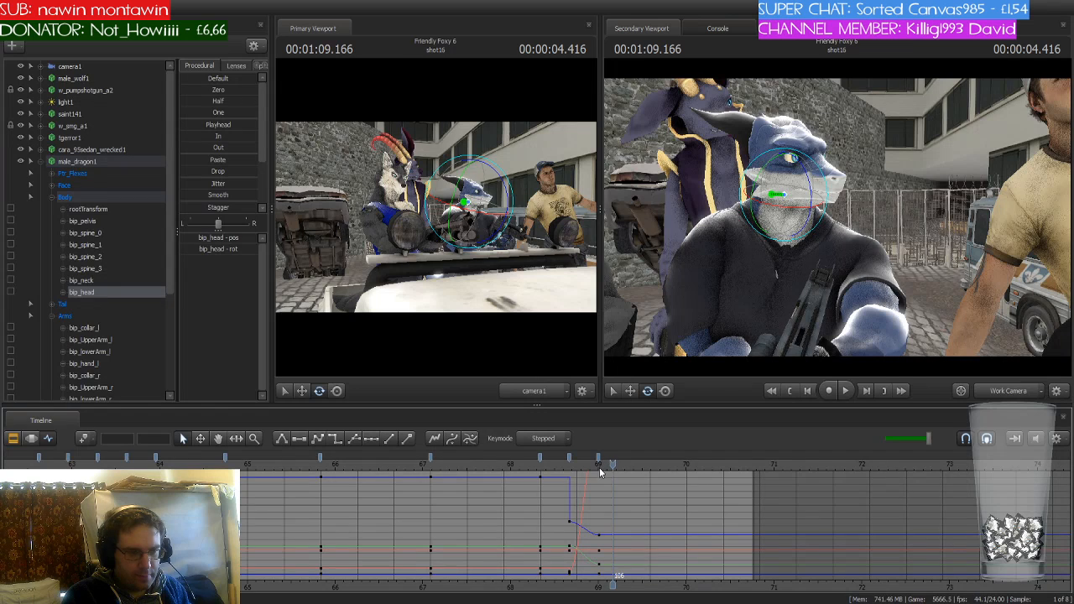
{"action": "left_click", "coordinate": [97, 162]}
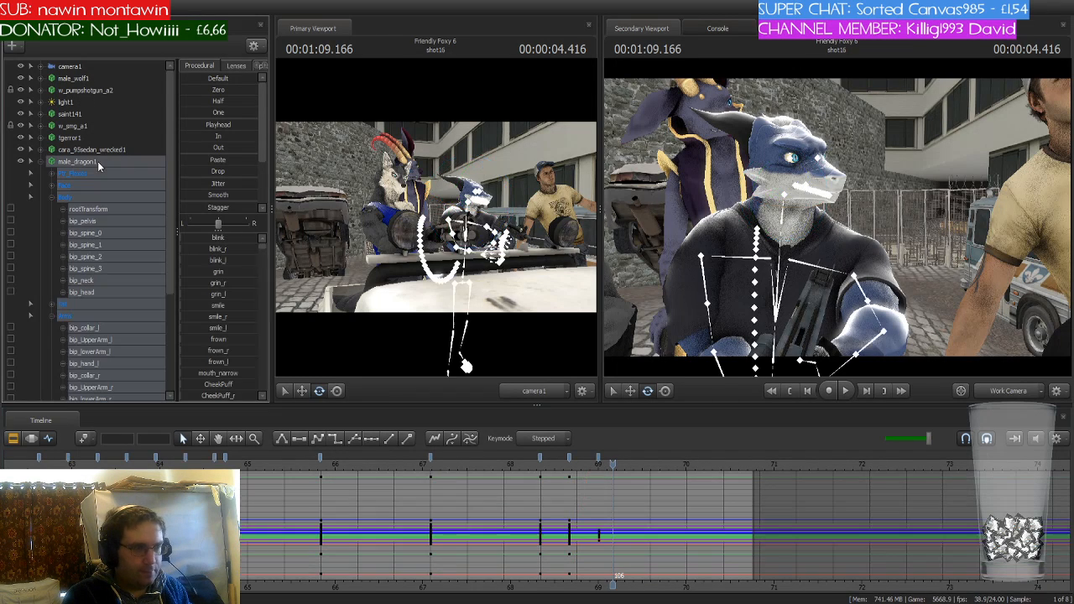
{"action": "left_click", "coordinate": [568, 456]}
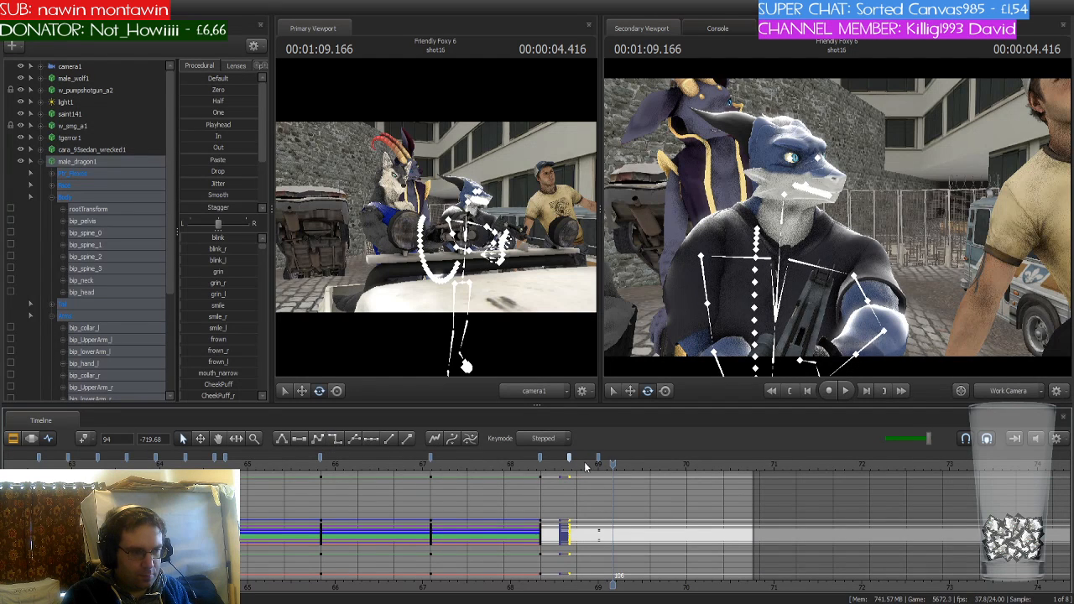
{"action": "left_click_drag", "start_coordinate": [612, 464], "coordinate": [599, 467]}
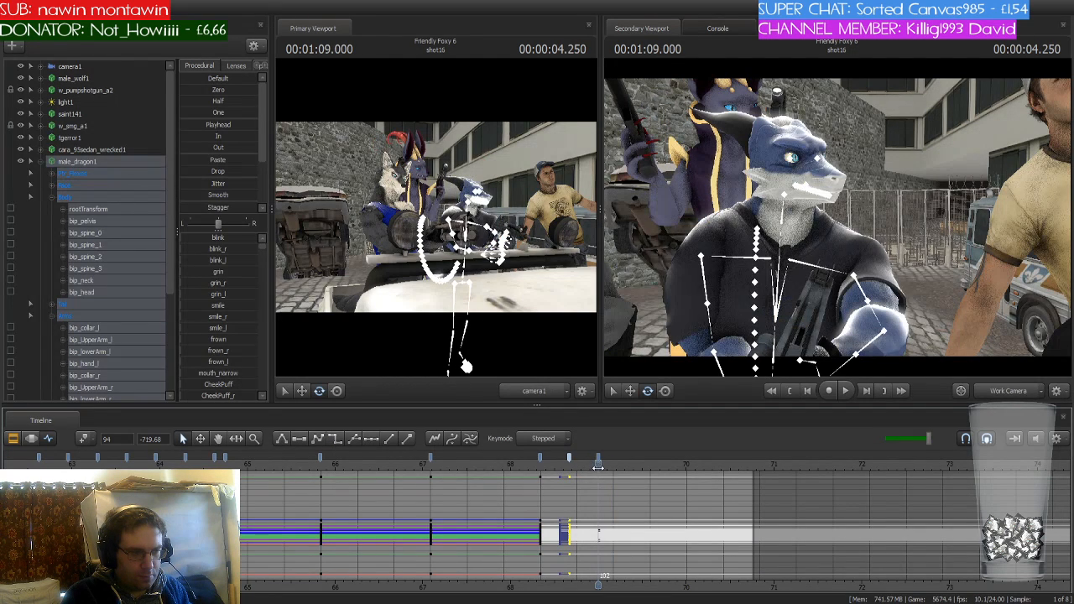
{"action": "left_click", "coordinate": [85, 439]}
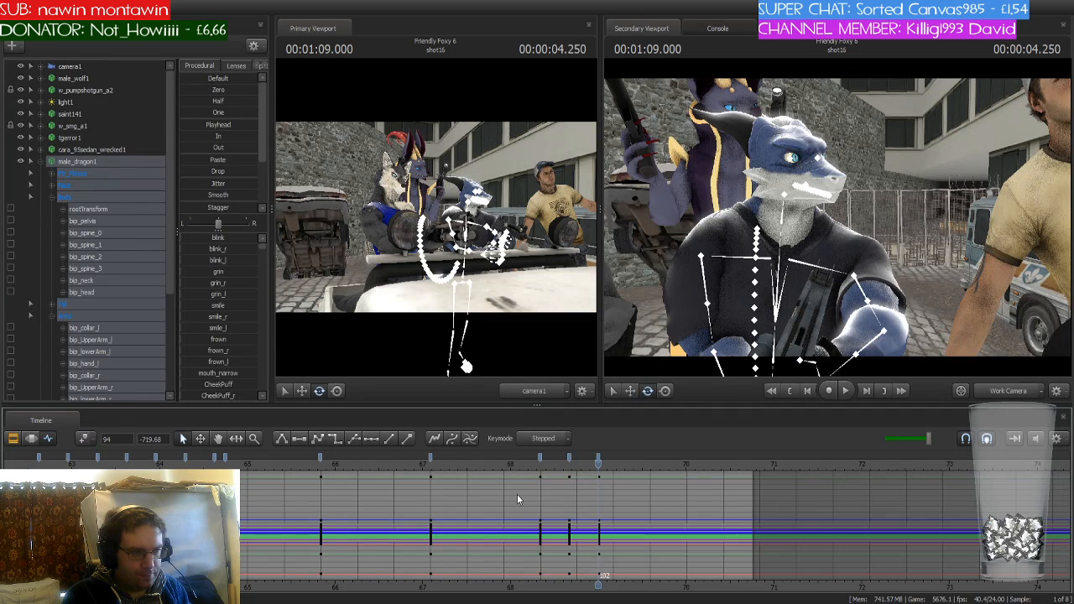
{"action": "scroll", "coordinate": [586, 498], "scroll_direction": "up", "scroll_amount": 3}
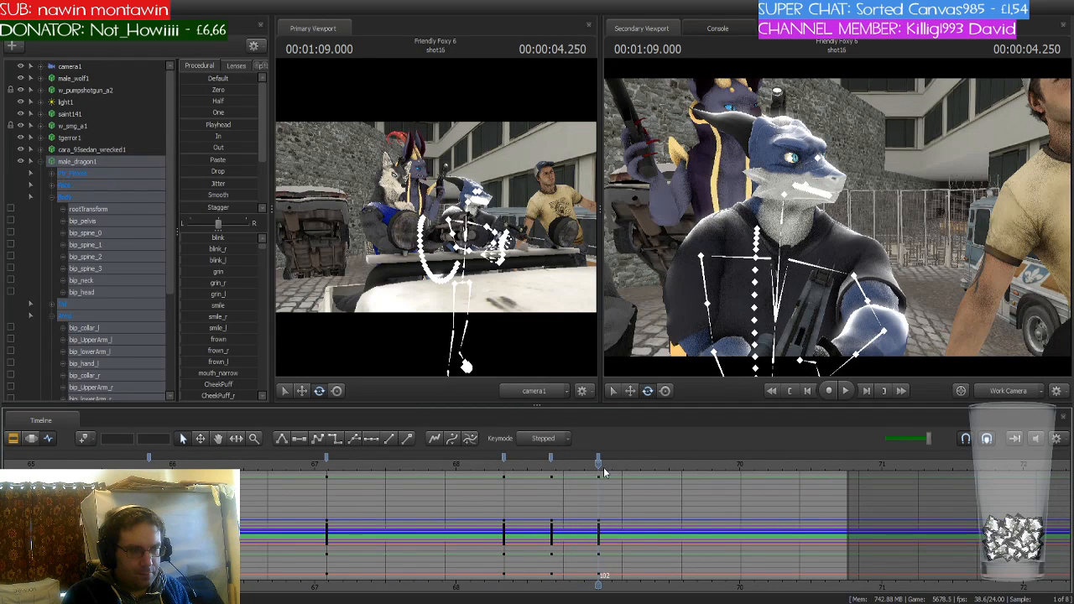
{"action": "left_click_drag", "start_coordinate": [601, 467], "coordinate": [623, 472]}
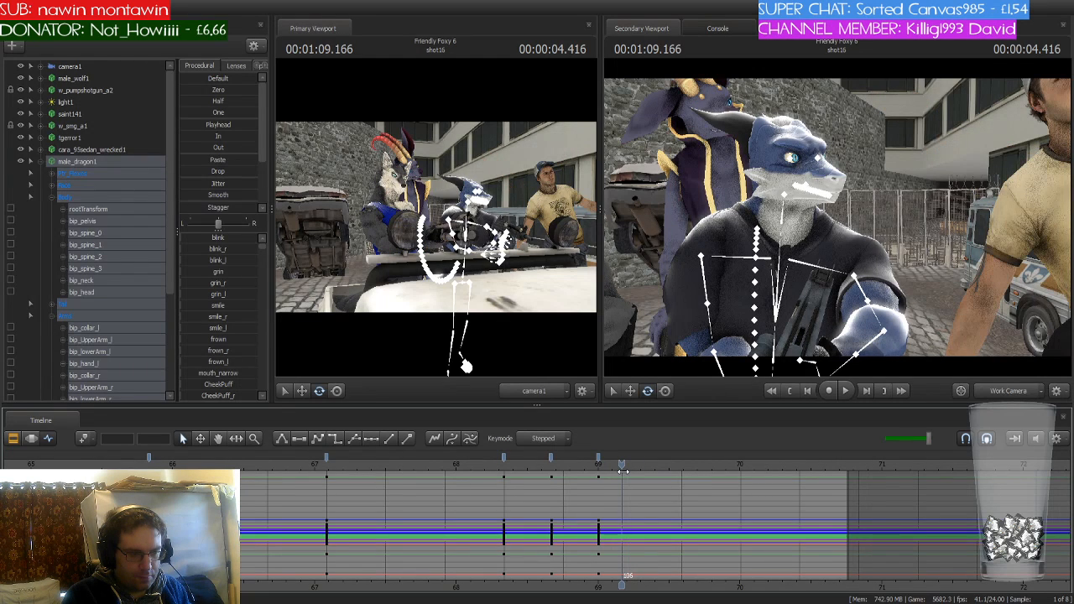
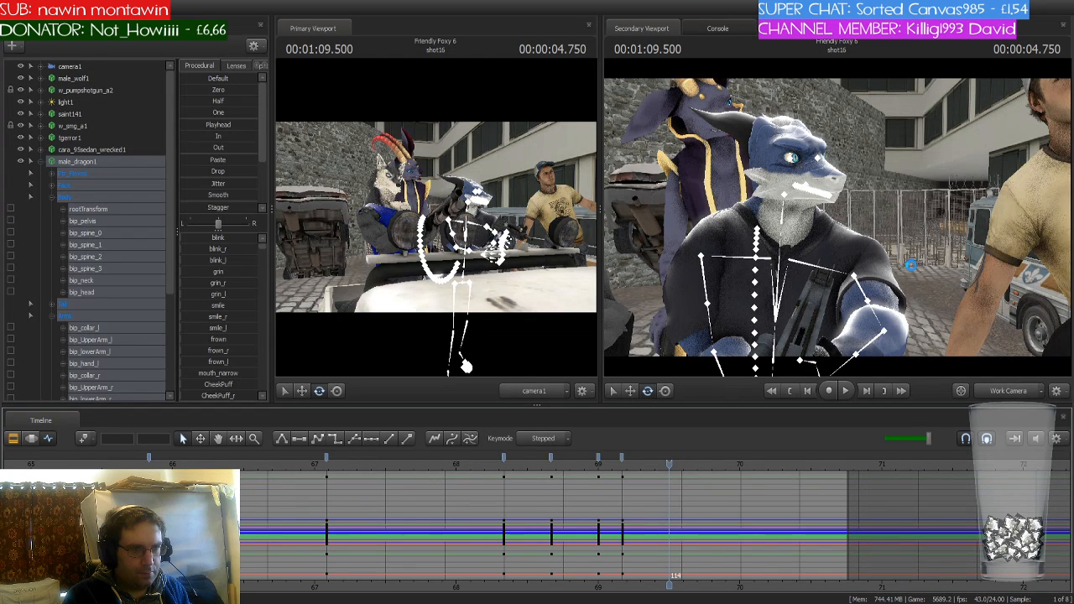
Raise male_dragon1's free hand at frame 114 by rotating its left upper arm and bip_lowerArm_l
{"action": "left_click_drag", "start_coordinate": [911, 265], "coordinate": [836, 217]}
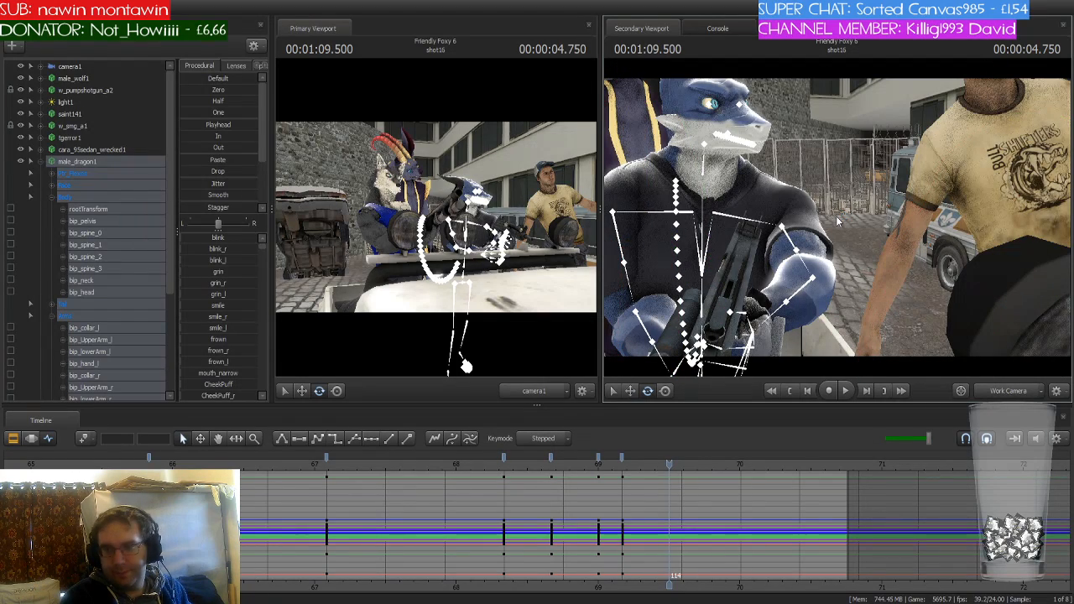
{"action": "left_click_drag", "start_coordinate": [858, 166], "coordinate": [705, 189]}
{"action": "left_click", "coordinate": [751, 235]}
{"action": "left_click", "coordinate": [701, 231]}
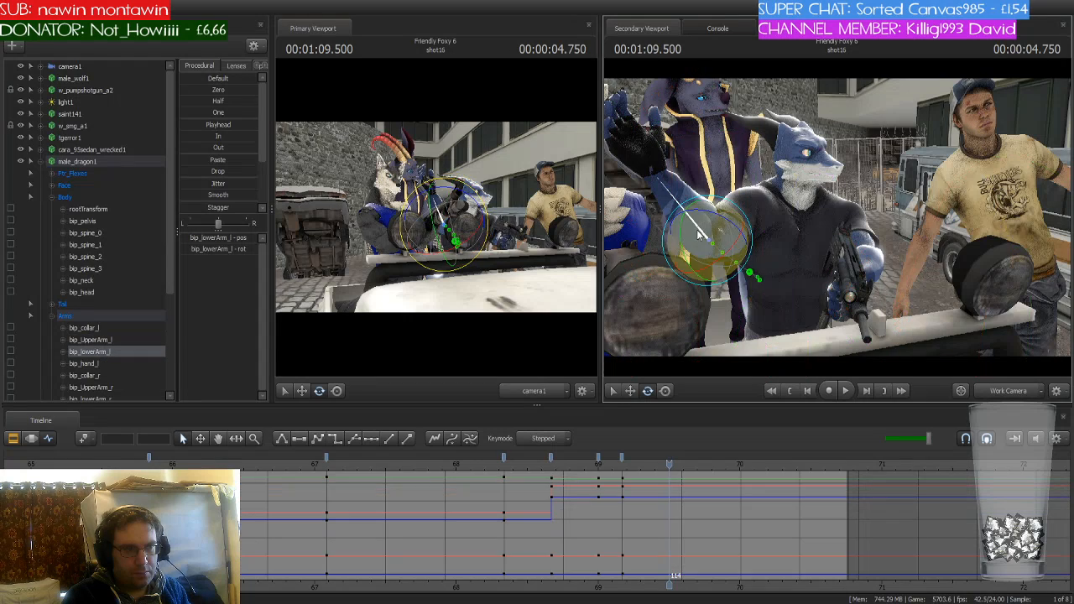
{"action": "left_click_drag", "start_coordinate": [703, 235], "coordinate": [729, 236]}
Rotate male_dragon1's bip_UpperArm_r, bip_lowerArm_r and bip_hand_r to raise the gun at frame 114
{"action": "left_click", "coordinate": [856, 235]}
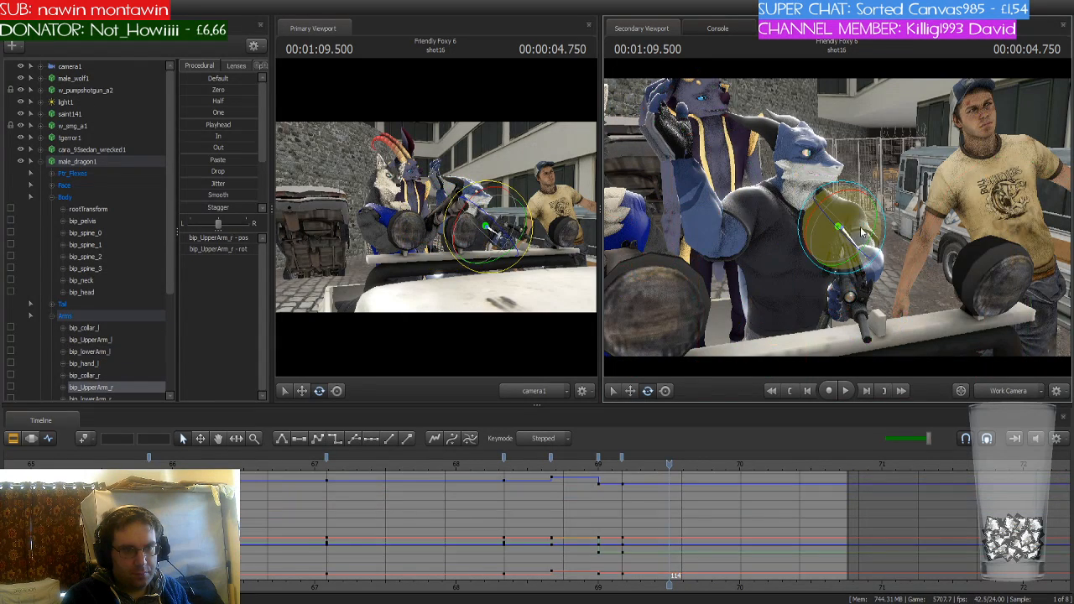
{"action": "left_click_drag", "start_coordinate": [857, 235], "coordinate": [873, 221]}
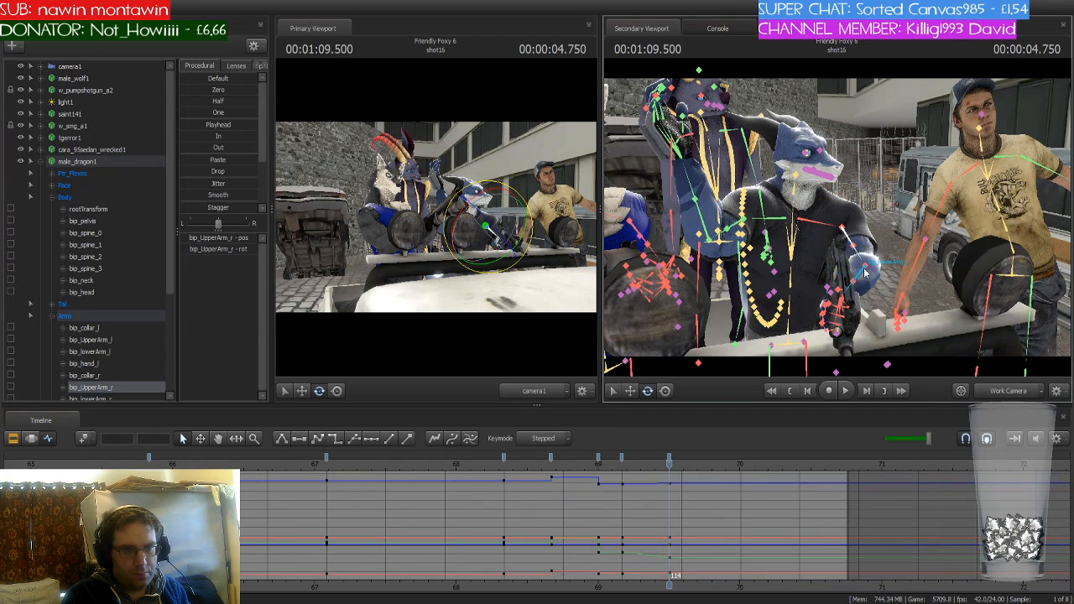
{"action": "left_click", "coordinate": [861, 273]}
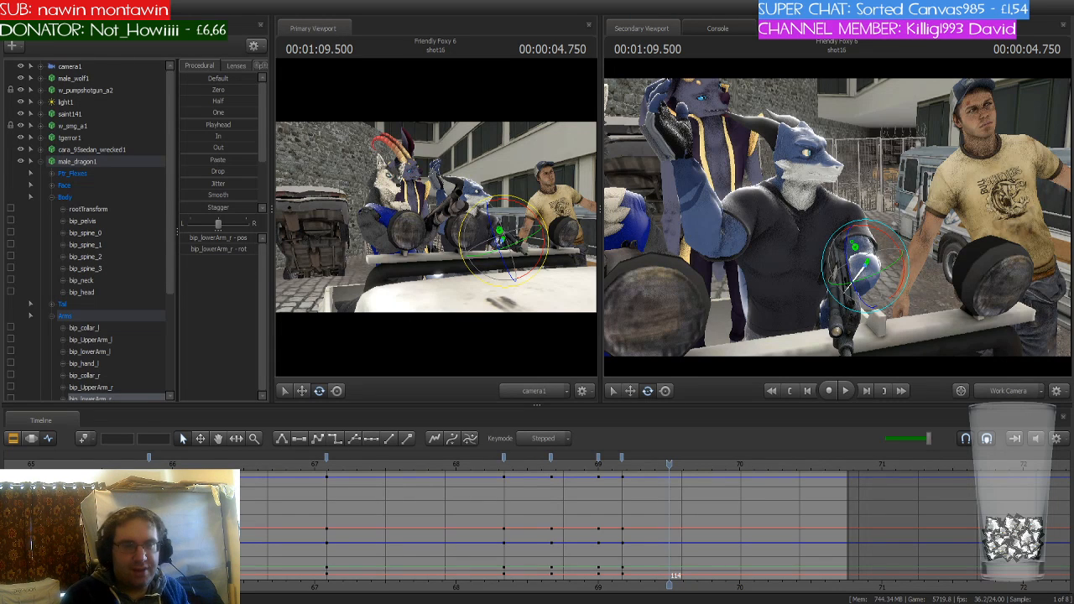
{"action": "left_click_drag", "start_coordinate": [866, 277], "coordinate": [890, 250]}
{"action": "left_click", "coordinate": [879, 207], "text": "ctrl"}
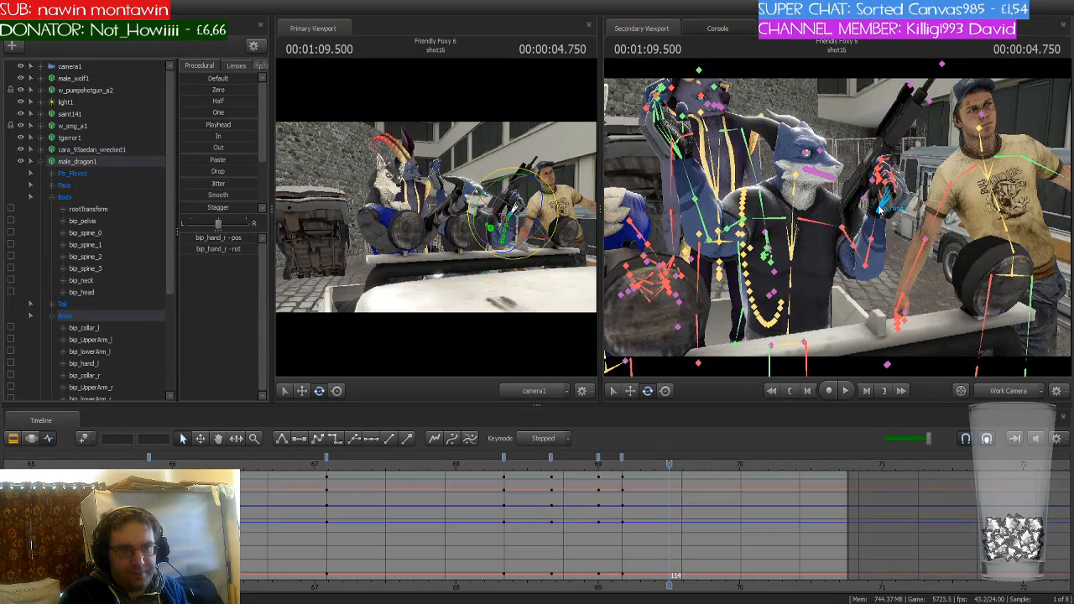
{"action": "left_click_drag", "start_coordinate": [875, 192], "coordinate": [857, 252]}
Refine the rotation of male_dragon1's bip_UpperArm_r and bip_UpperArm_l at frame 114
{"action": "left_click", "coordinate": [849, 242], "text": "ctrl"}
{"action": "key", "text": "ctrl"}
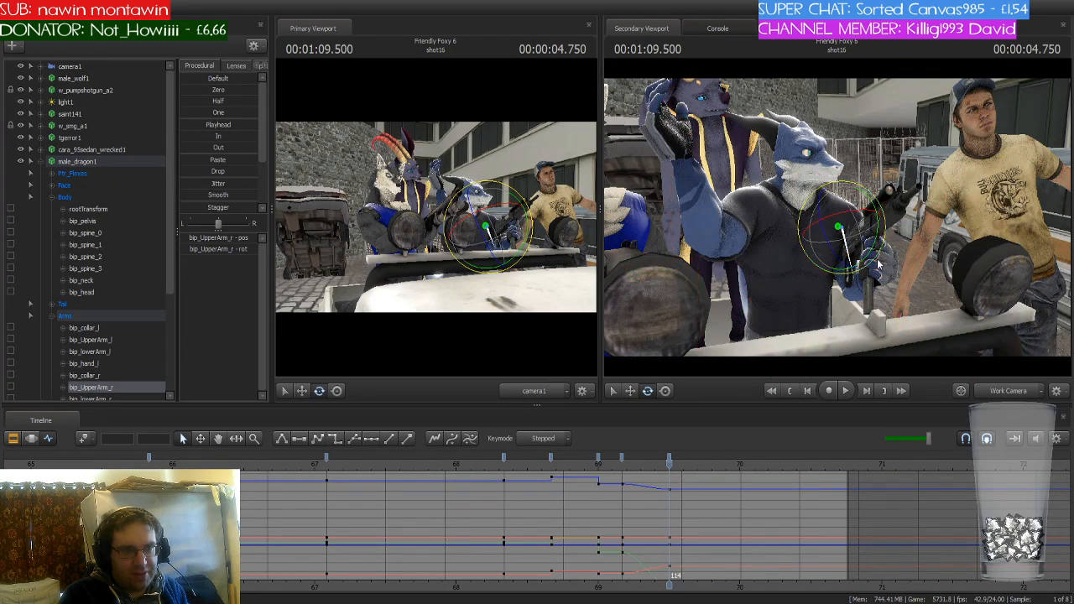
{"action": "key", "text": "w"}
{"action": "left_click_drag", "start_coordinate": [837, 252], "coordinate": [806, 271]}
{"action": "key", "text": "ctrl"}
{"action": "left_click", "coordinate": [796, 271], "text": "ctrl"}
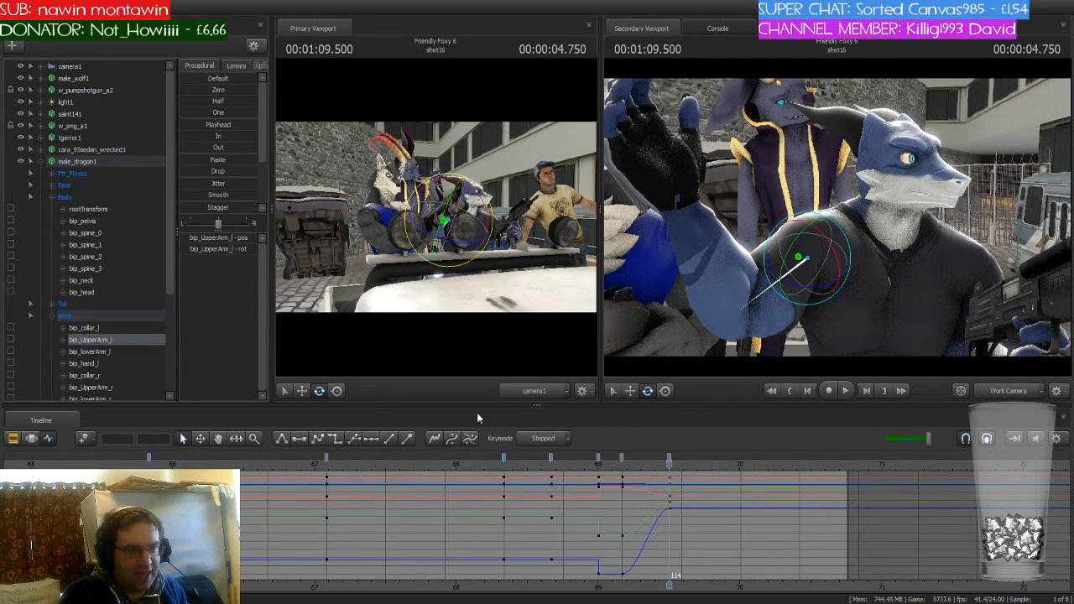
Keyframe the whole male_dragon1 model at frame 114 with its frame 106 keys stepped, and add a hold keyframe at frame 118
{"action": "left_click", "coordinate": [106, 161]}
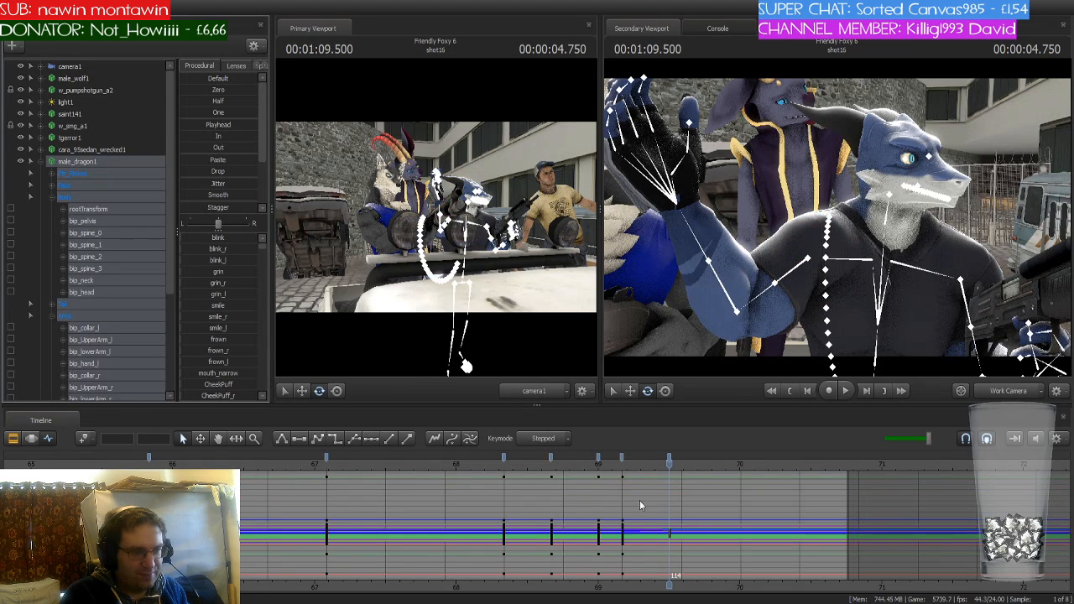
{"action": "left_click", "coordinate": [621, 457]}
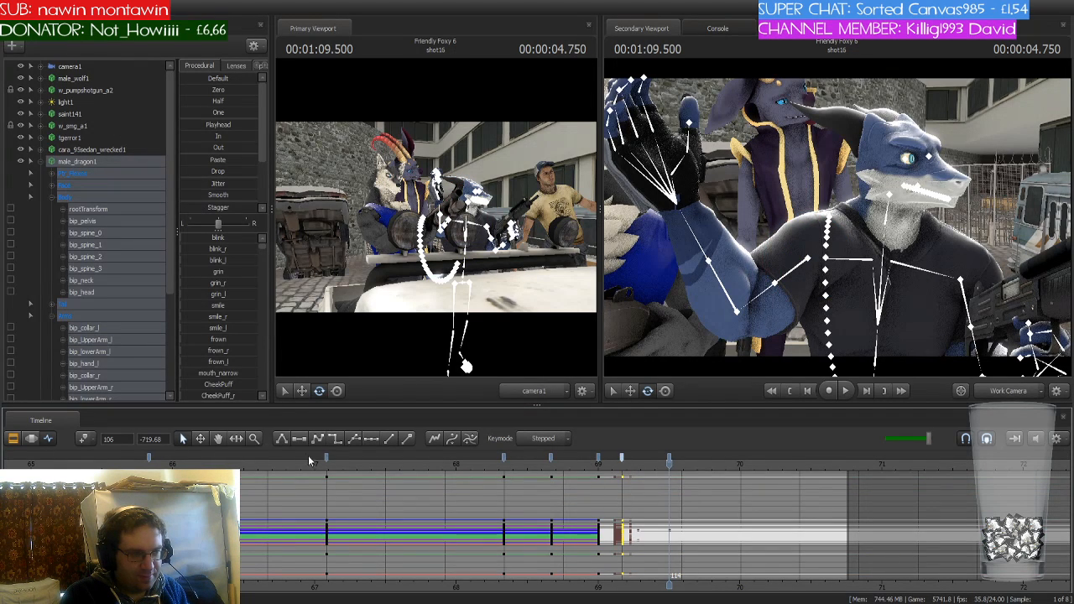
{"action": "left_click", "coordinate": [84, 439]}
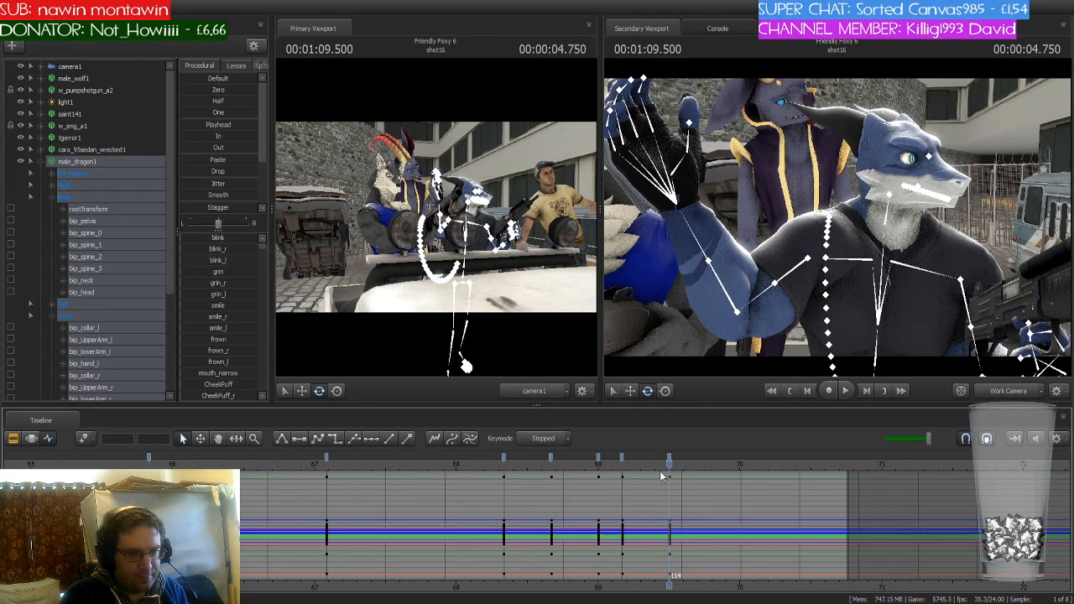
{"action": "left_click_drag", "start_coordinate": [663, 464], "coordinate": [692, 494]}
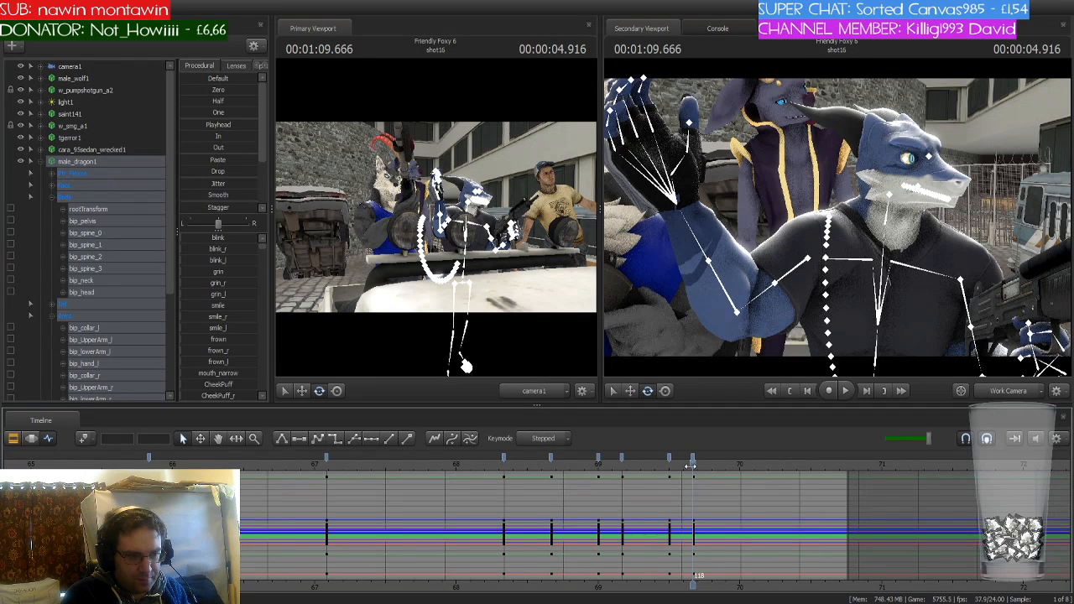
{"action": "key", "text": "space"}
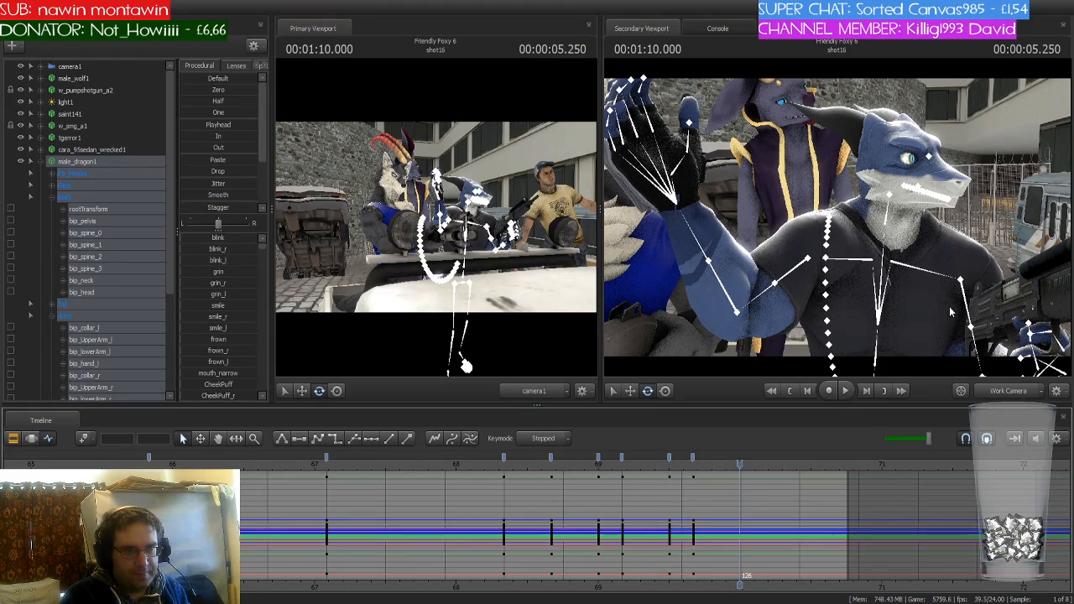
Lean male_dragon1's torso and rotate bip_head at frame 126
{"action": "left_click_drag", "start_coordinate": [951, 312], "coordinate": [951, 312]}
{"action": "key", "text": "s"}
{"action": "key", "text": "w"}
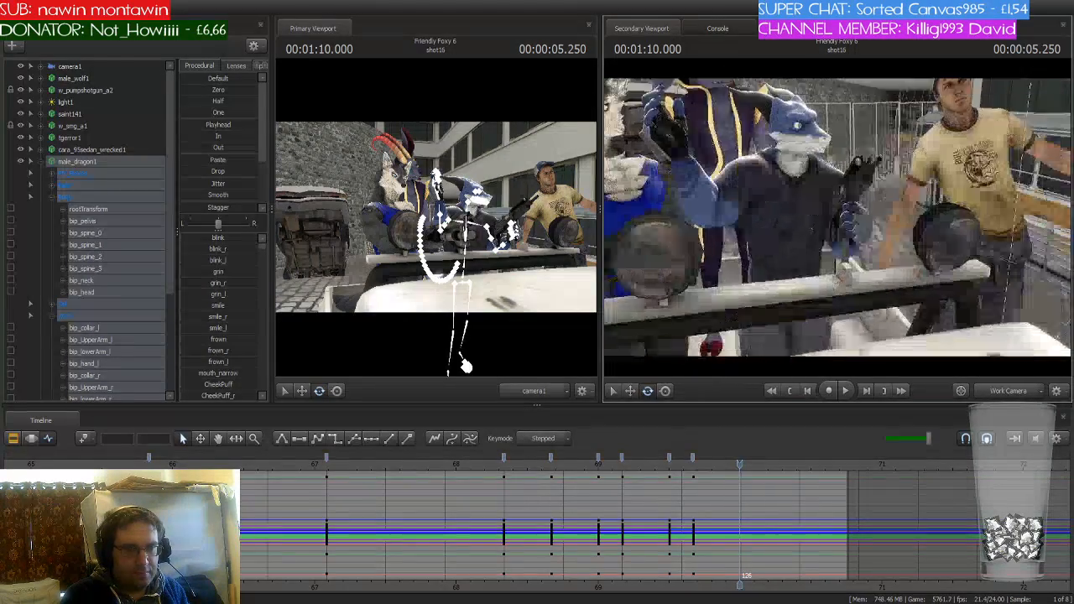
{"action": "left_click_drag", "start_coordinate": [804, 260], "coordinate": [812, 276]}
{"action": "left_click", "coordinate": [784, 268], "text": "ctrl"}
{"action": "left_click", "coordinate": [800, 120], "text": "ctrl"}
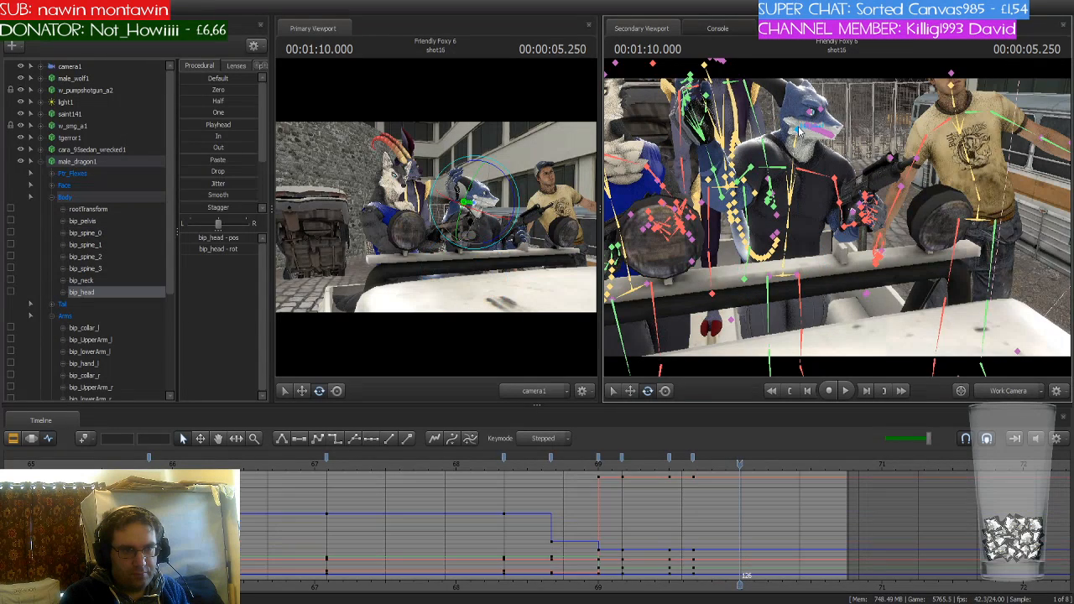
{"action": "left_click_drag", "start_coordinate": [828, 120], "coordinate": [828, 110]}
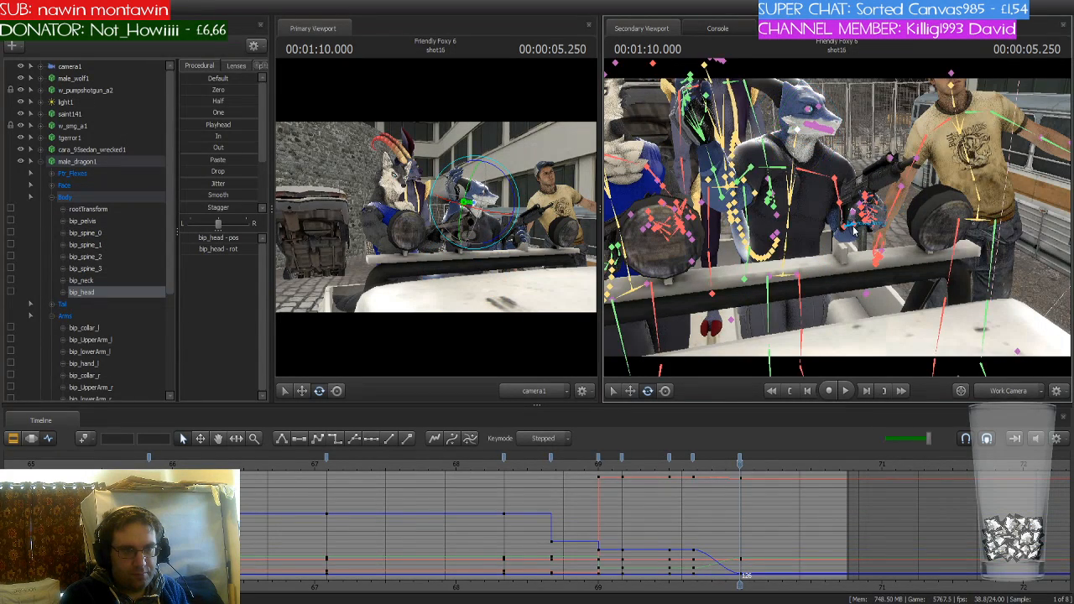
Rotate male_dragon1's bip_lowerArm_r to re-aim the gun and swing bip_UpperArm_l and bip_collar_l toward it
{"action": "left_click", "coordinate": [849, 234], "text": "ctrl"}
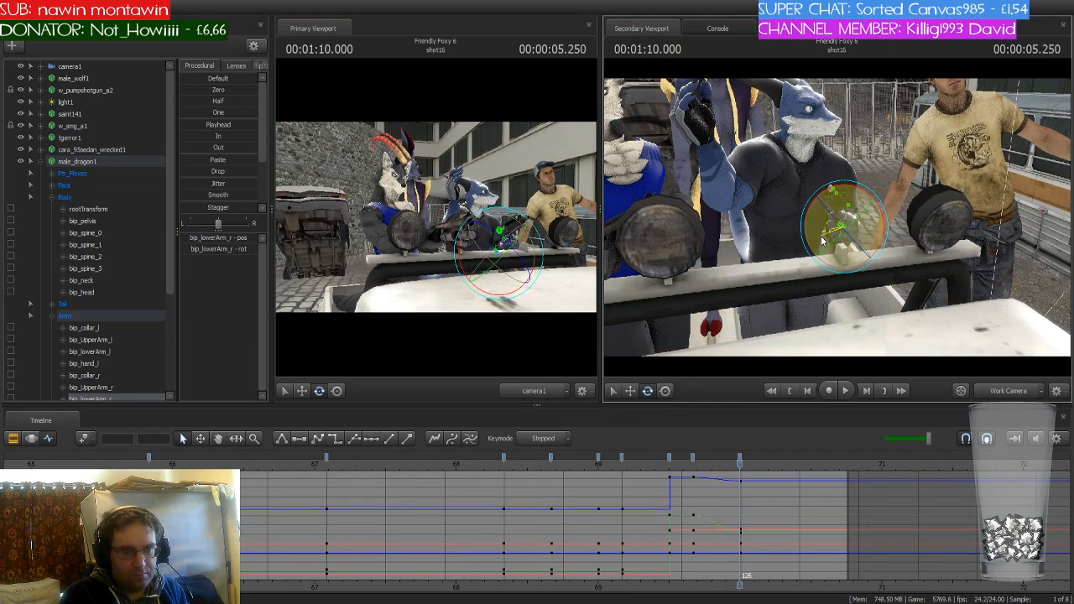
{"action": "key", "text": "ctrl"}
{"action": "left_click", "coordinate": [747, 177], "text": "ctrl"}
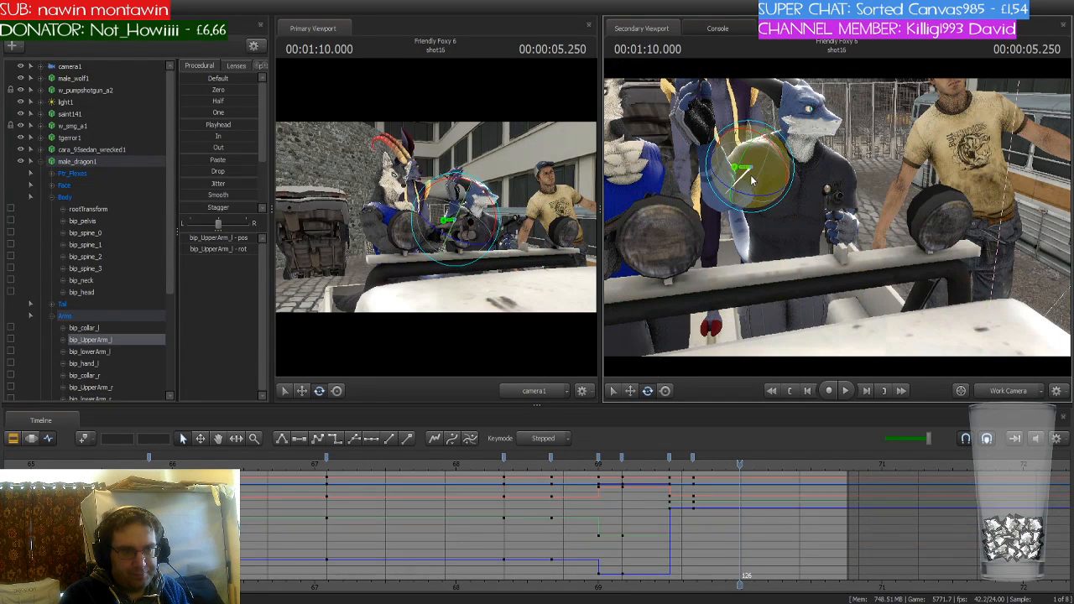
{"action": "left_click_drag", "start_coordinate": [744, 179], "coordinate": [817, 199]}
{"action": "key", "text": "w"}
{"action": "key", "text": "s"}
{"action": "key", "text": "ctrl"}
{"action": "left_click", "coordinate": [801, 191], "text": "ctrl"}
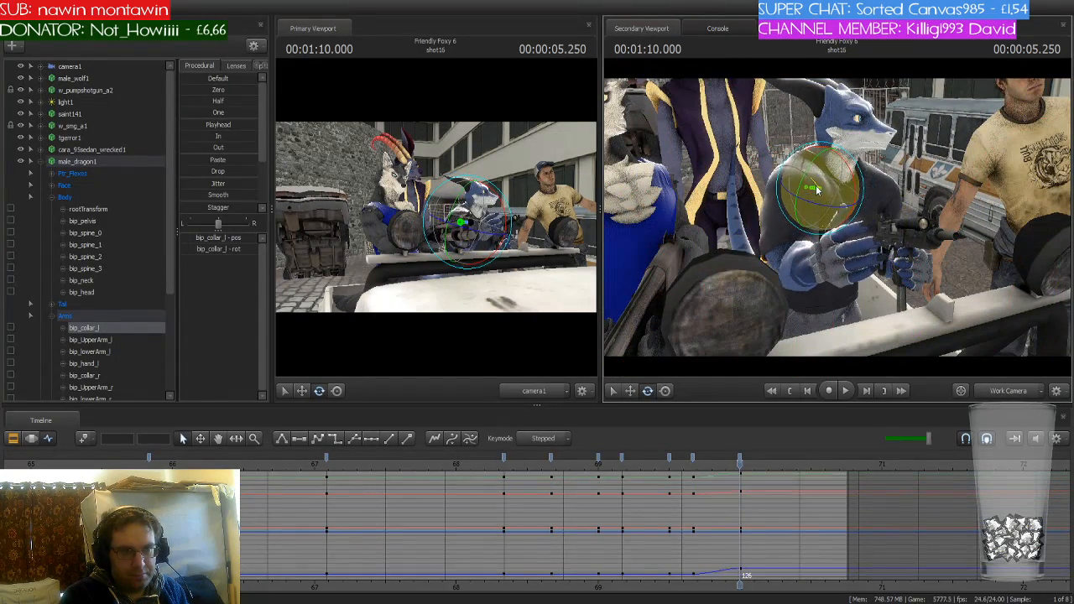
Rotate male_dragon1's bip_lowerArm_l and bip_hand_l at frame 126 to raise the left hand toward the gun
{"action": "key", "text": "ctrl"}
{"action": "left_click", "coordinate": [797, 269], "text": "ctrl"}
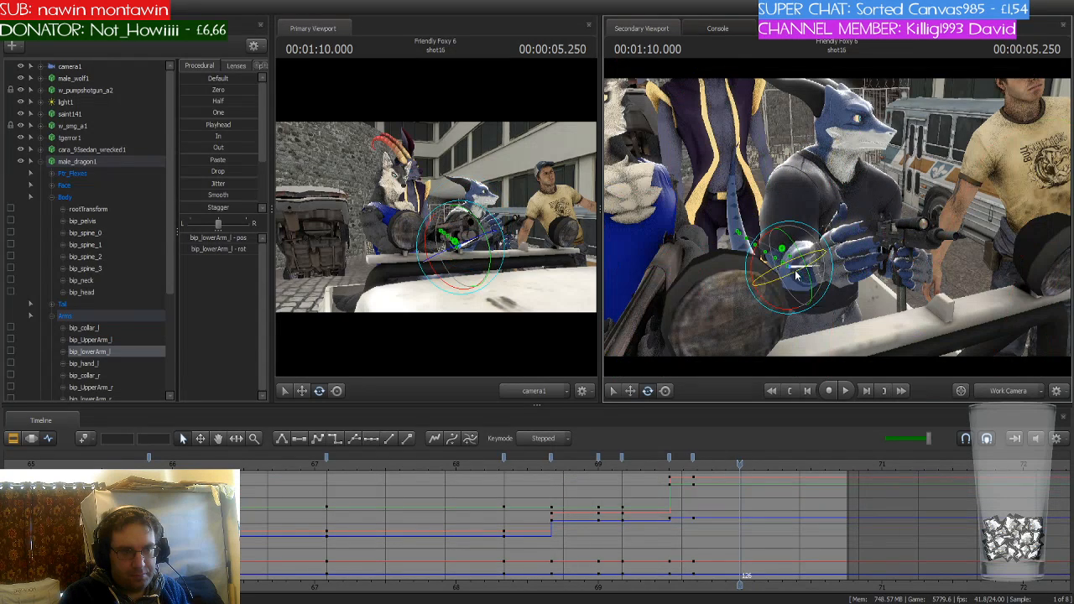
{"action": "left_click_drag", "start_coordinate": [794, 267], "coordinate": [829, 264]}
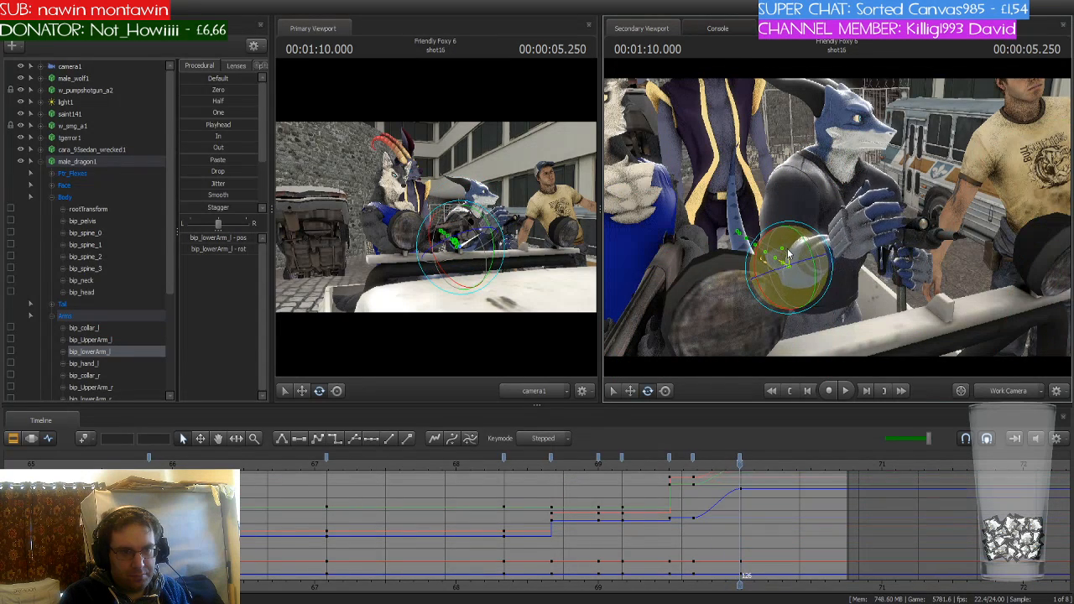
{"action": "key", "text": "ctrl"}
{"action": "left_click", "coordinate": [846, 245], "text": "ctrl"}
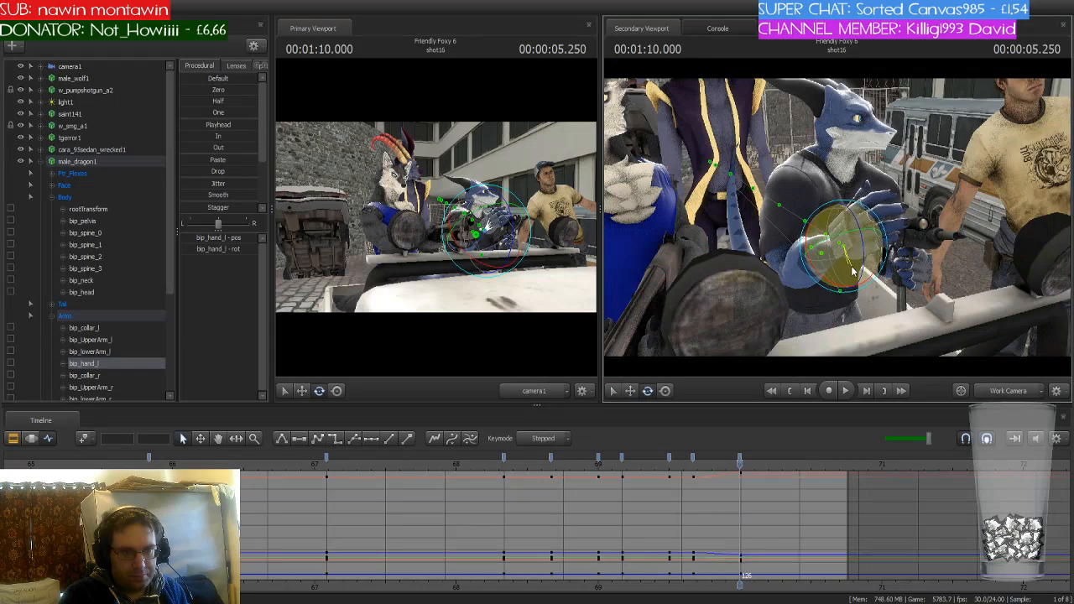
{"action": "left_click_drag", "start_coordinate": [827, 221], "coordinate": [776, 225]}
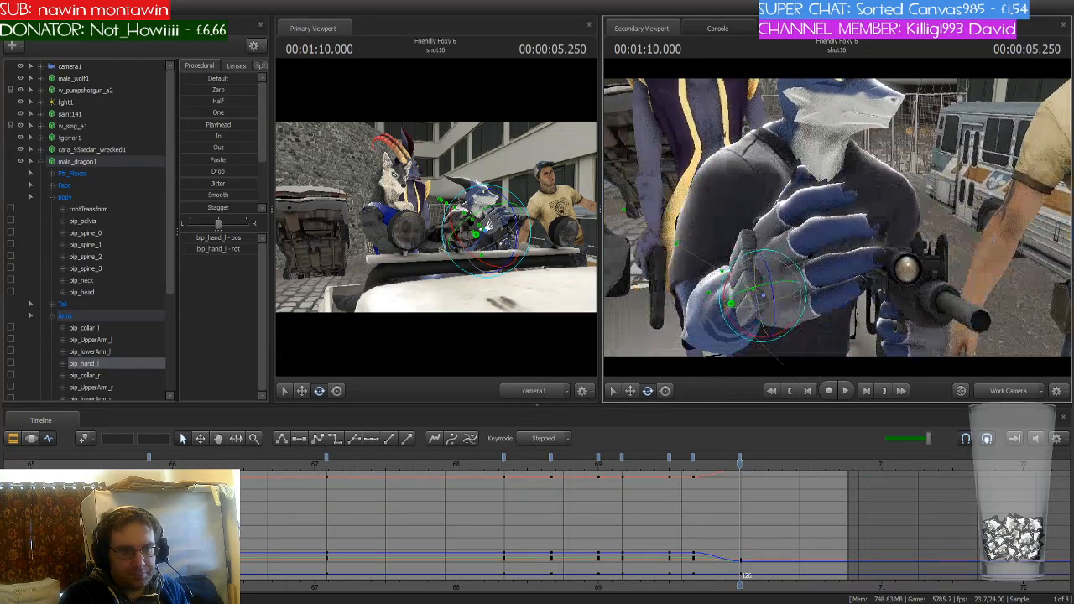
Curl the left middle finger toward the palm by rotating bip_middle_0_l, bip_middle_1_l and bip_middle_2_l
{"action": "key", "text": "ctrl"}
{"action": "left_click", "coordinate": [790, 251], "text": "ctrl"}
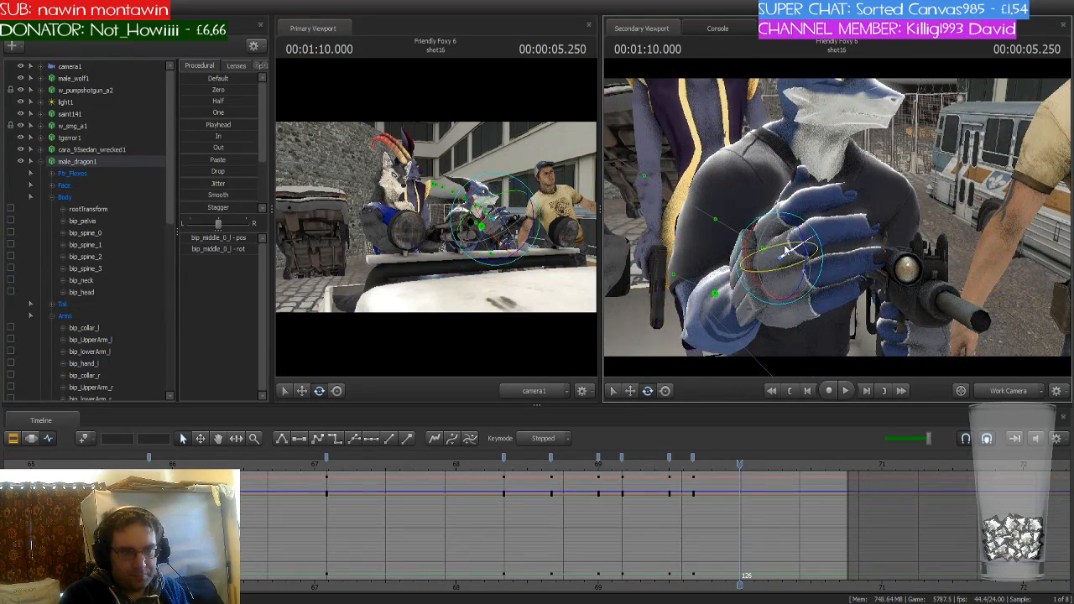
{"action": "left_click_drag", "start_coordinate": [801, 252], "coordinate": [838, 220]}
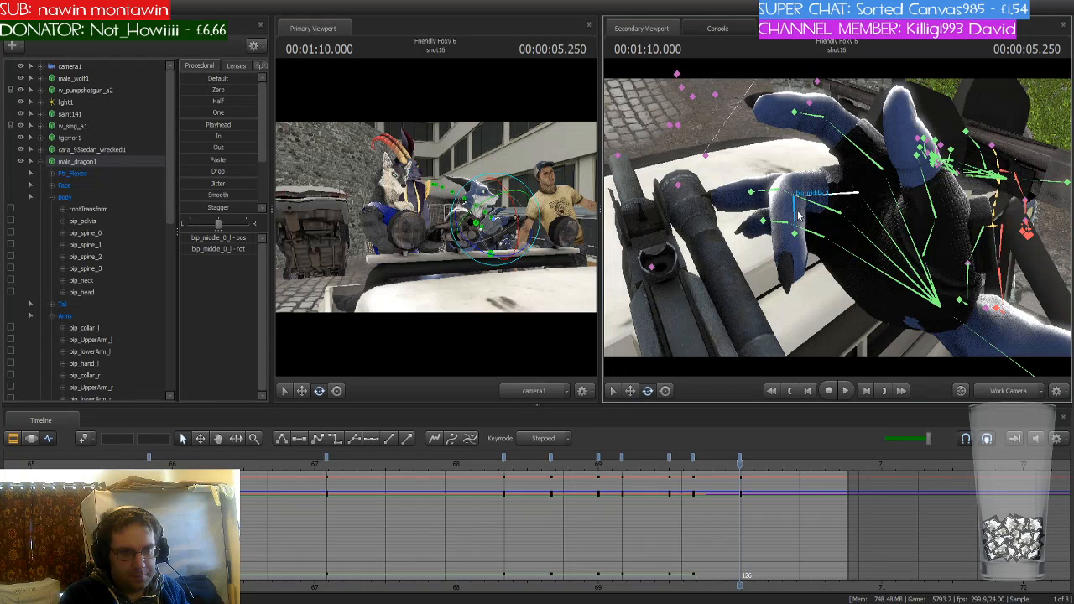
{"action": "left_click", "coordinate": [798, 213], "text": "ctrl"}
{"action": "left_click", "coordinate": [846, 194], "text": "ctrl"}
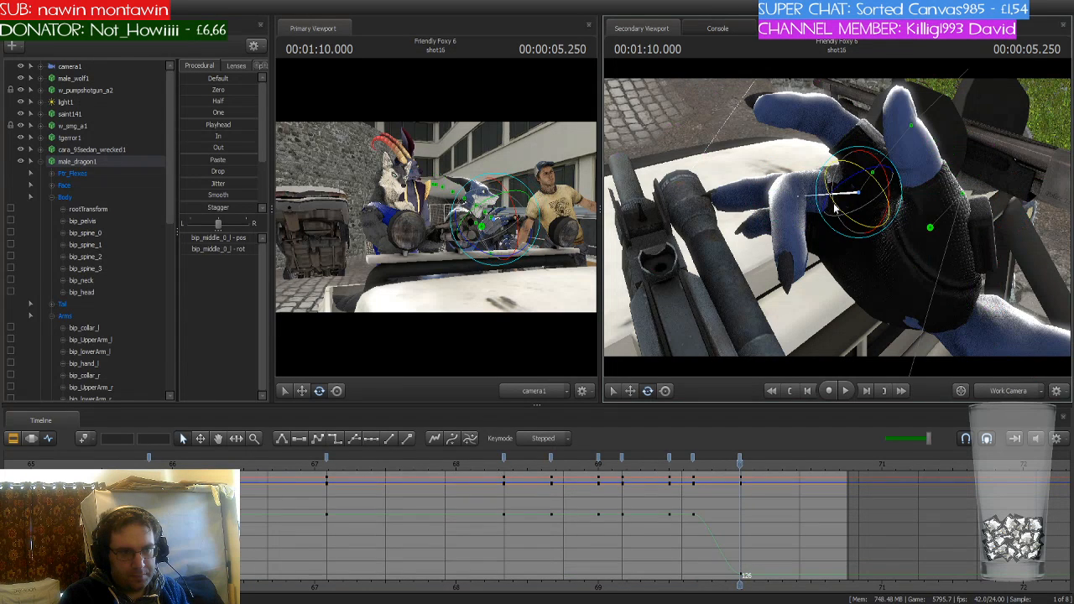
{"action": "left_click_drag", "start_coordinate": [837, 213], "coordinate": [837, 224]}
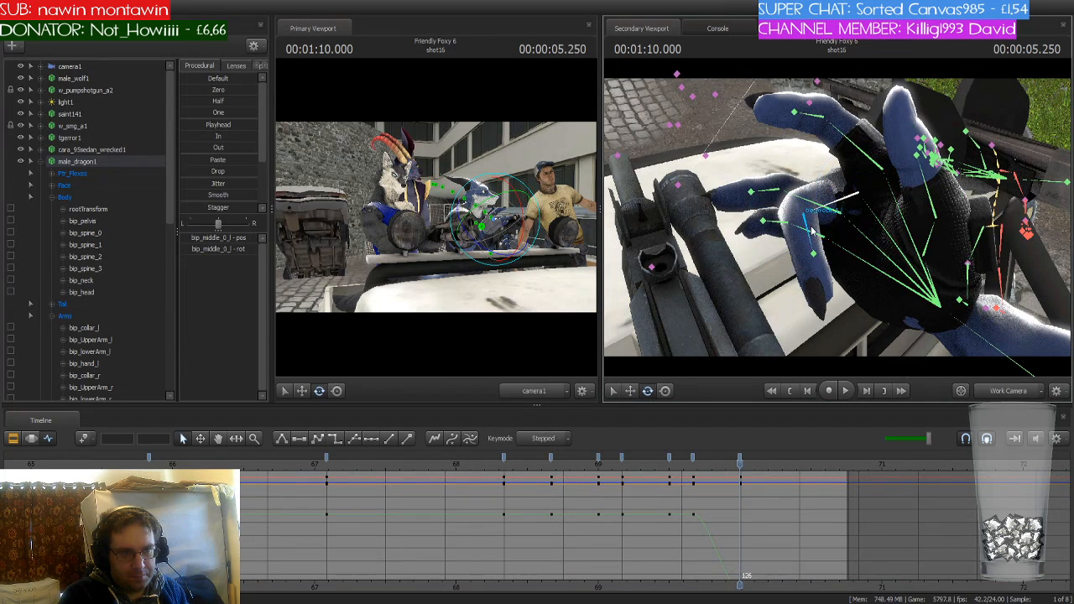
{"action": "left_click", "coordinate": [812, 232], "text": "ctrl"}
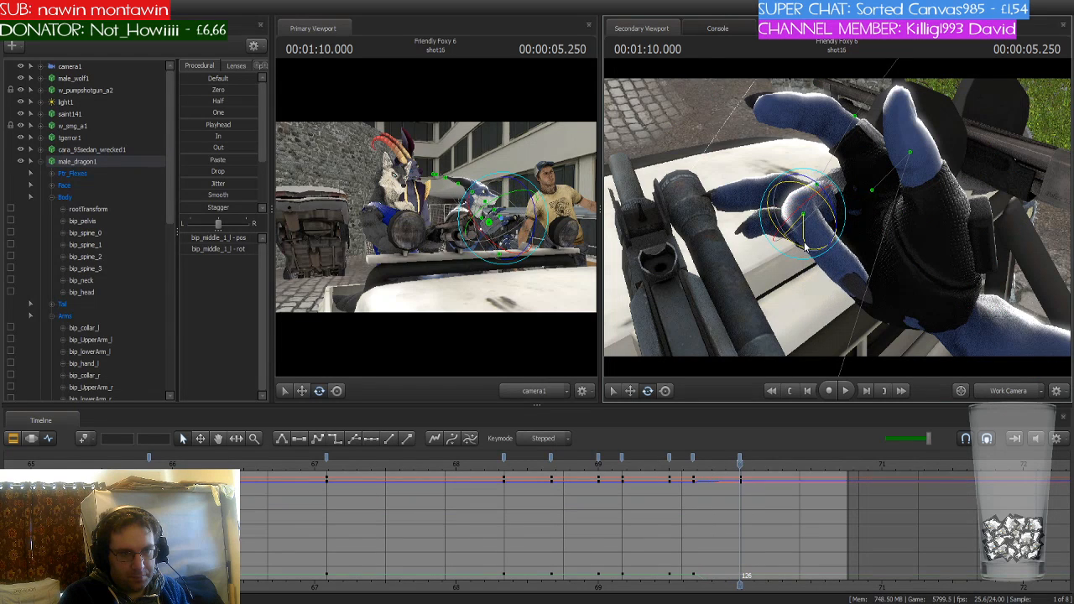
{"action": "key", "text": "ctrl"}
{"action": "left_click", "coordinate": [833, 251], "text": "ctrl"}
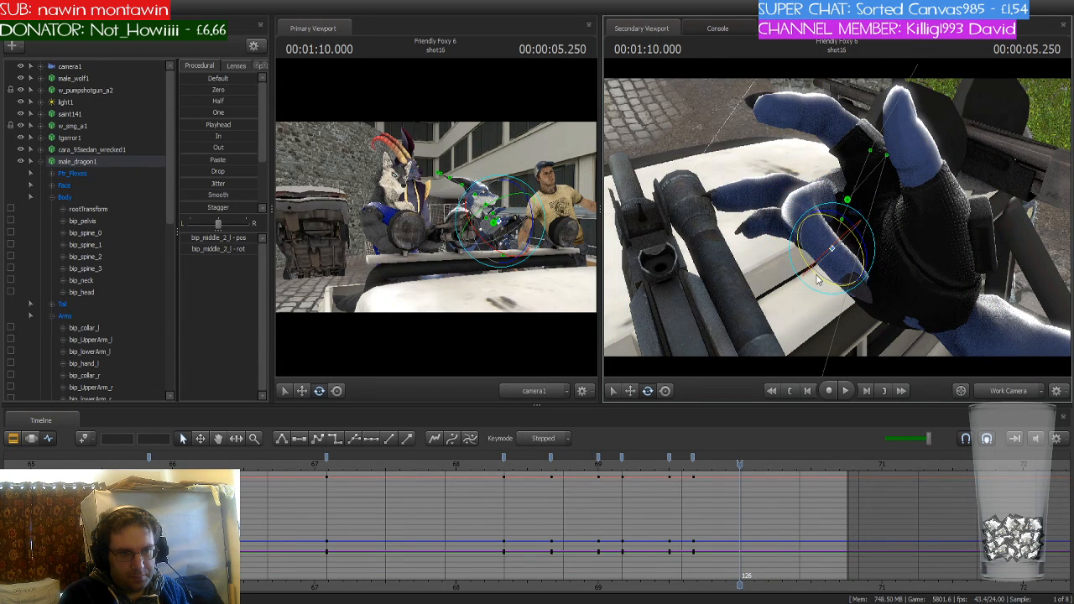
{"action": "left_click_drag", "start_coordinate": [817, 276], "coordinate": [855, 276]}
Curl male_dragon1's left ring finger to match the middle finger by rotating the bip_ring_l bones
{"action": "key", "text": "ctrl"}
{"action": "left_click", "coordinate": [826, 215], "text": "ctrl"}
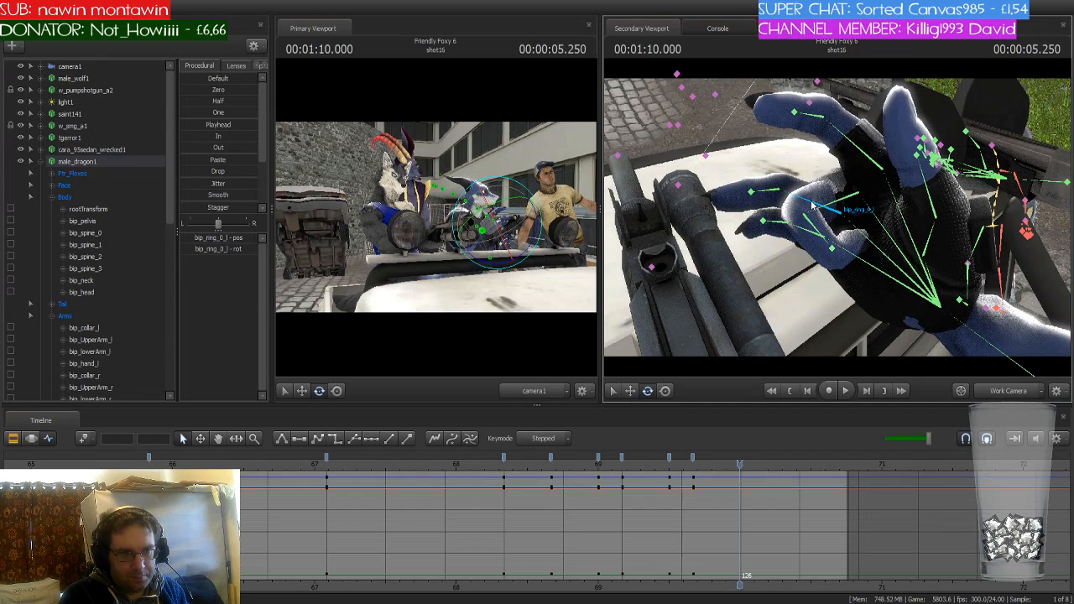
{"action": "left_click_drag", "start_coordinate": [814, 220], "coordinate": [822, 231]}
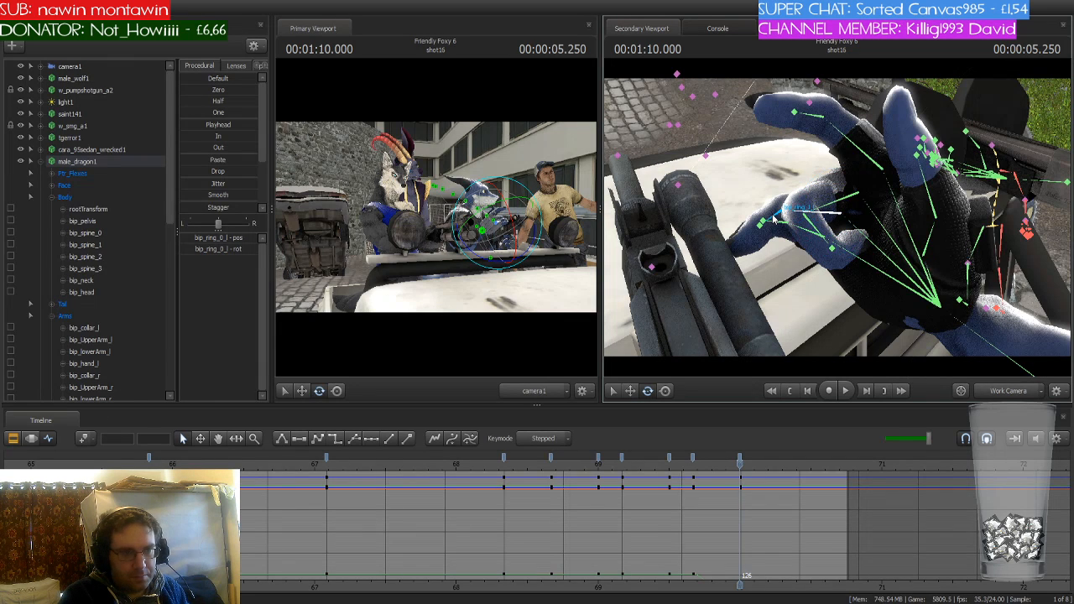
{"action": "left_click", "coordinate": [791, 248], "text": "ctrl"}
{"action": "left_click_drag", "start_coordinate": [781, 247], "coordinate": [820, 245]}
{"action": "left_click", "coordinate": [797, 246], "text": "ctrl"}
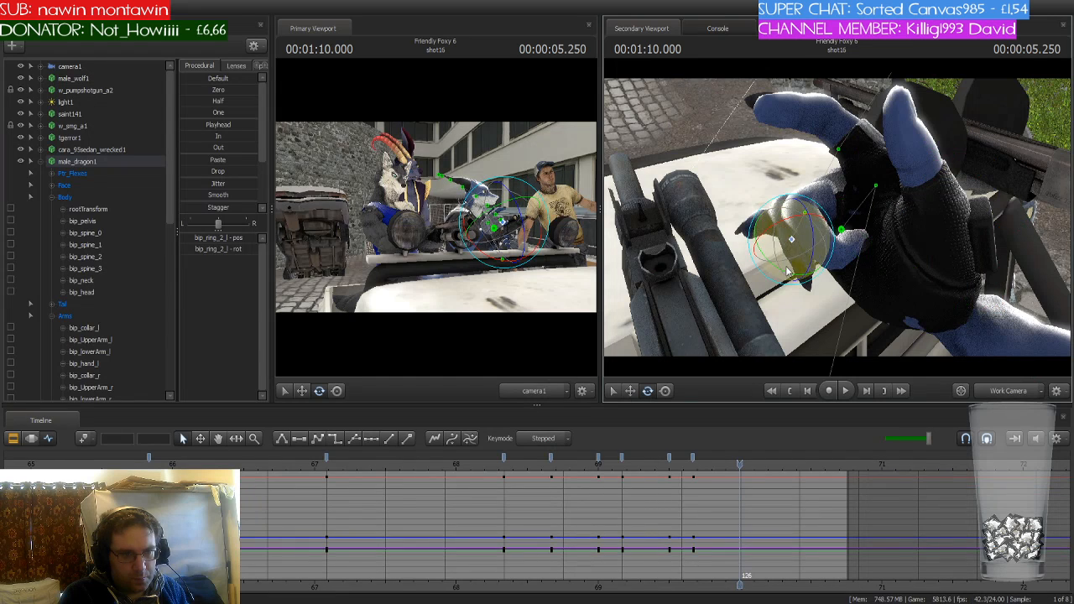
{"action": "left_click_drag", "start_coordinate": [811, 273], "coordinate": [820, 234]}
{"action": "left_click", "coordinate": [831, 214]}
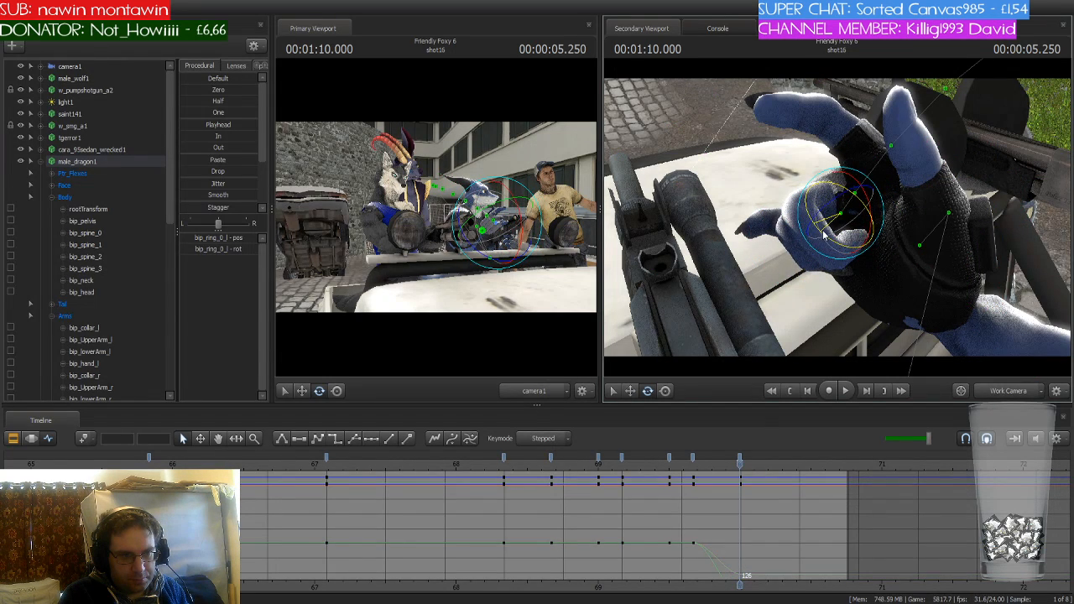
Curl the left pinky alongside the ring finger by rotating bip_pinky_0_l, bip_pinky_1_l and bip_pinky_2_l
{"action": "left_click", "coordinate": [797, 239]}
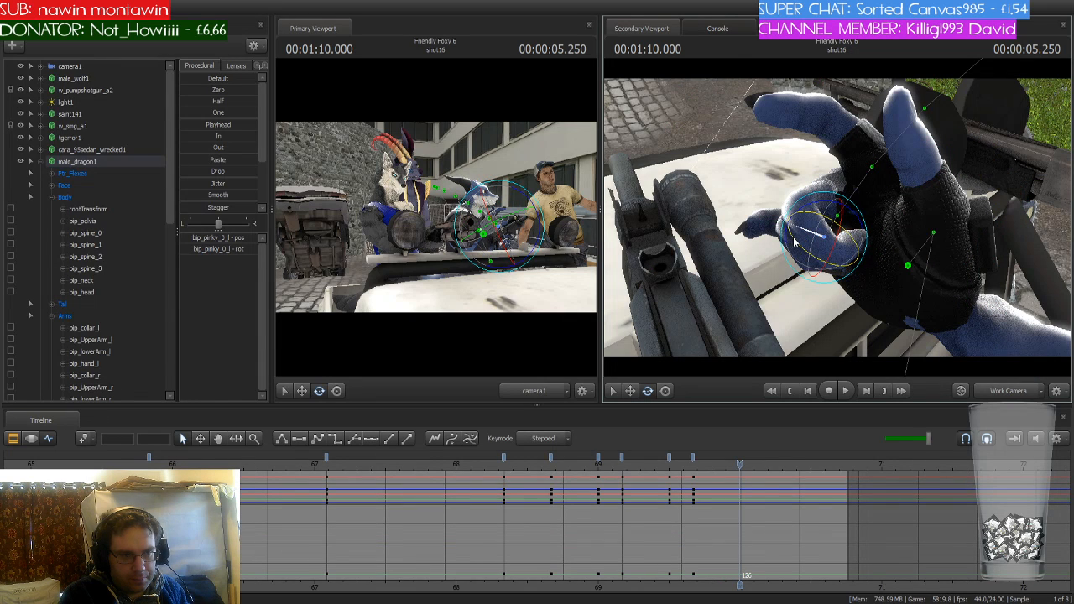
{"action": "left_click_drag", "start_coordinate": [795, 243], "coordinate": [818, 274]}
{"action": "left_click", "coordinate": [782, 242], "text": "ctrl"}
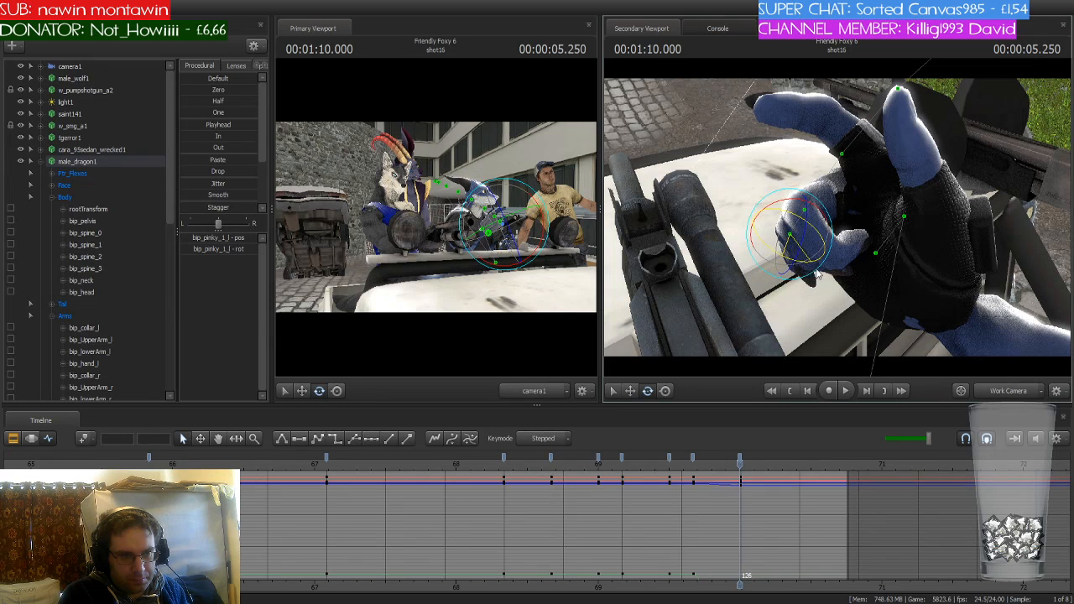
{"action": "key", "text": "ctrl"}
{"action": "left_click", "coordinate": [793, 258], "text": "ctrl"}
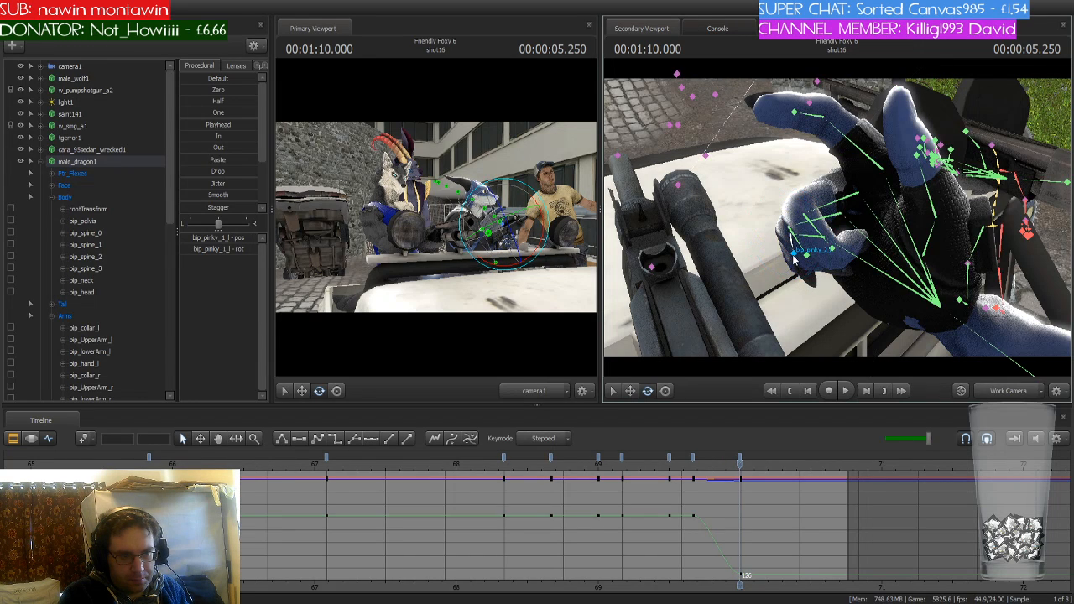
{"action": "left_click_drag", "start_coordinate": [804, 287], "coordinate": [822, 283]}
{"action": "key", "text": "ctrl"}
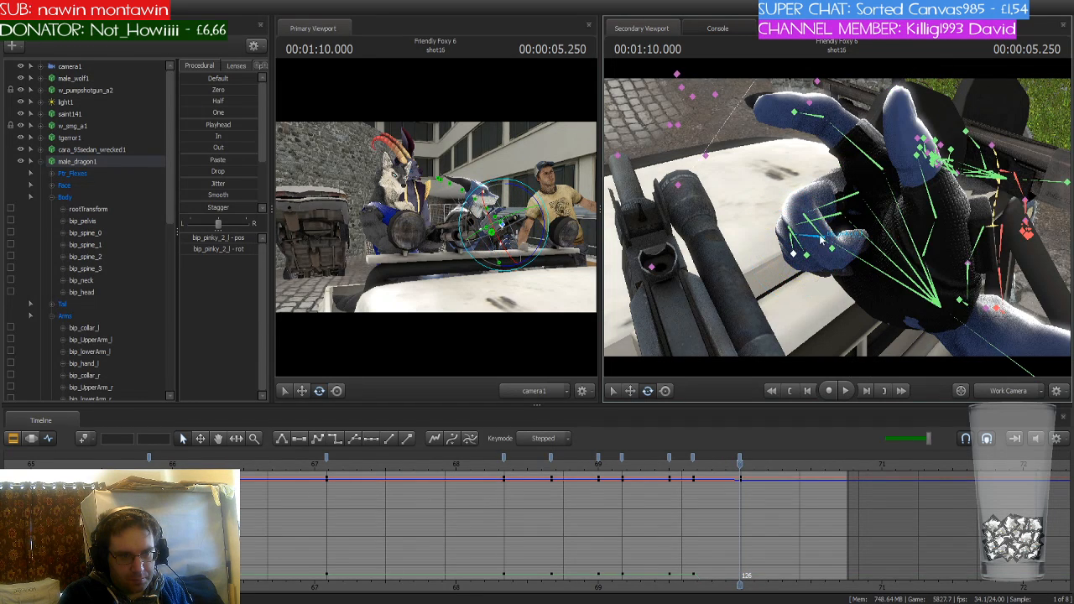
{"action": "left_click", "coordinate": [815, 241], "text": "ctrl"}
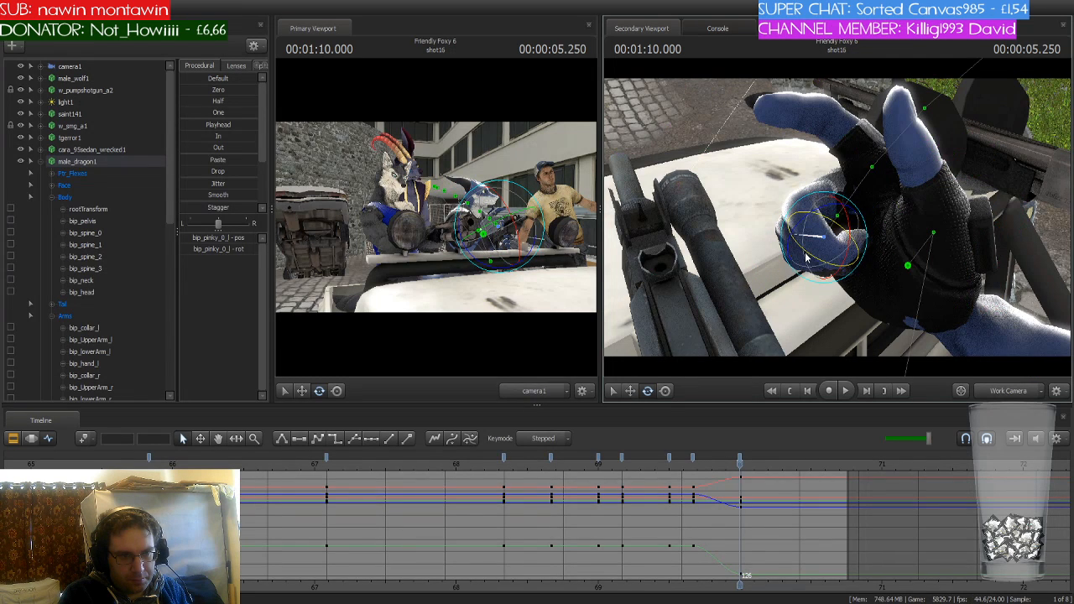
{"action": "left_click_drag", "start_coordinate": [807, 255], "coordinate": [818, 262]}
Straighten the left index finger into a pointing pose with bip_index_1_l and adjust the rotation of bip_hand_l
{"action": "key", "text": "ctrl"}
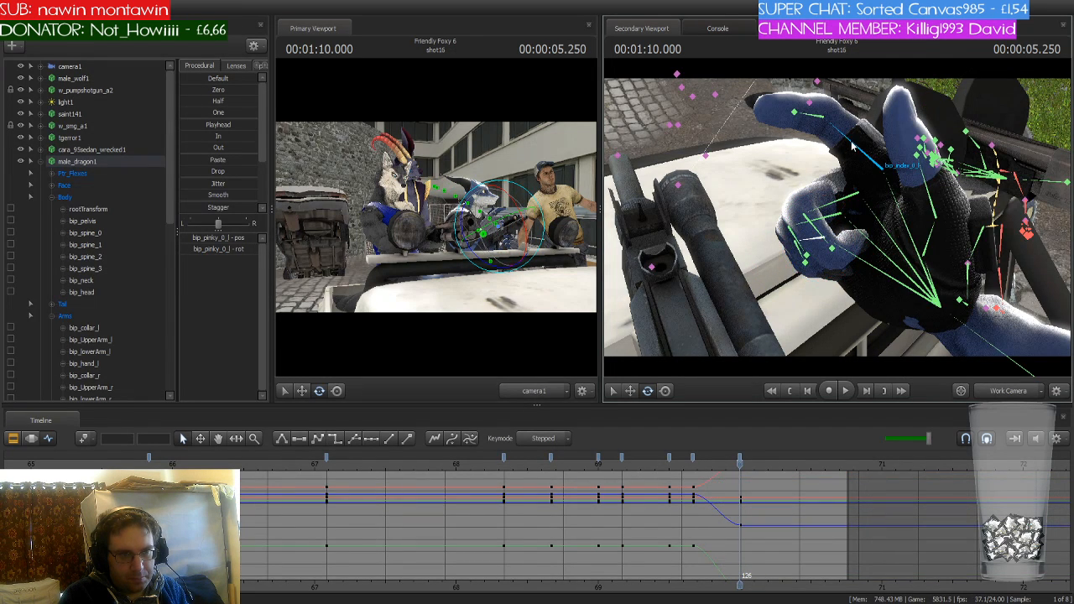
{"action": "left_click", "coordinate": [815, 124], "text": "ctrl"}
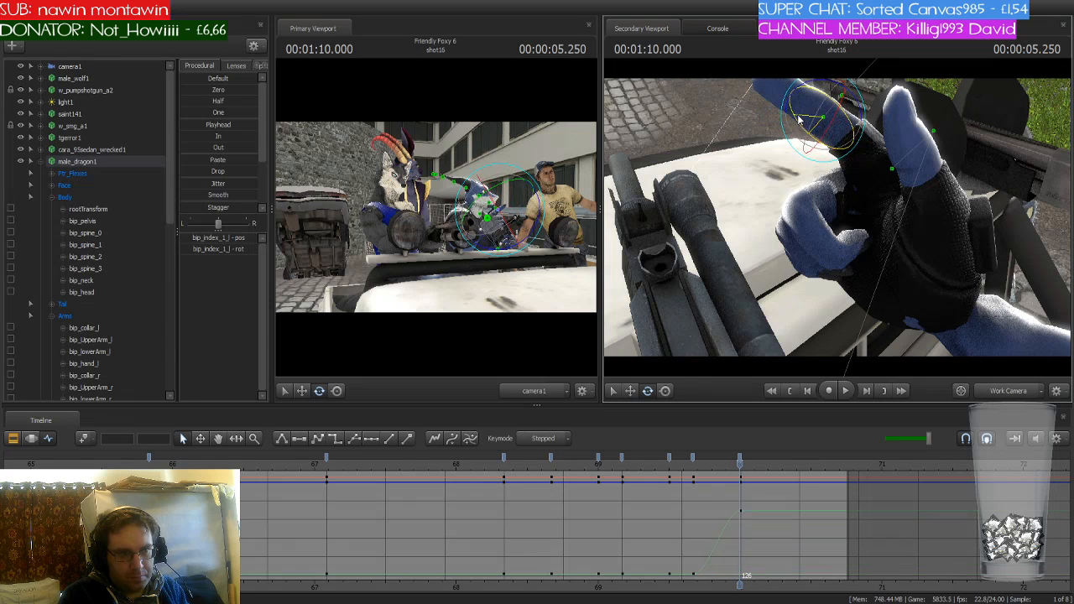
{"action": "left_click", "coordinate": [956, 293], "text": "ctrl"}
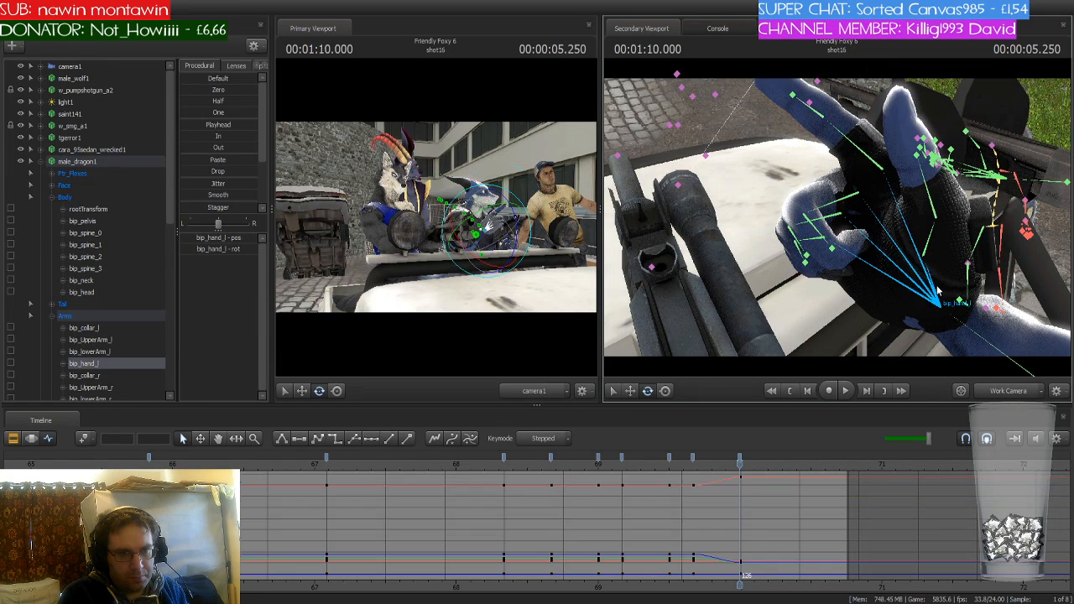
{"action": "key", "text": "ctrl"}
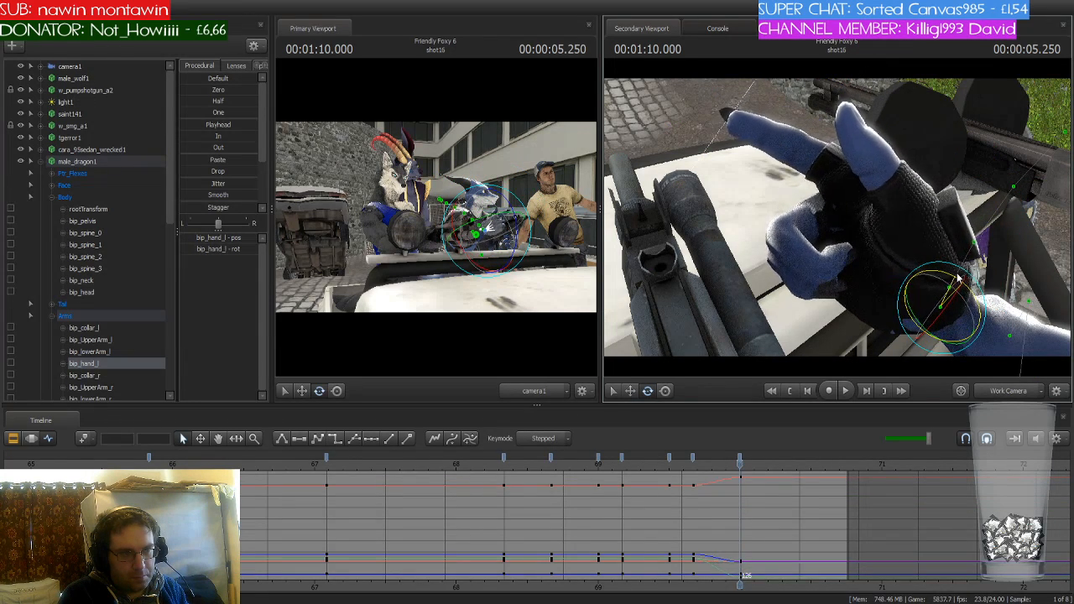
Fold the left thumb over the curled fingers by rotating bip_thumb_0_l, bip_thumb_1_l and bip_thumb_2_l
{"action": "left_click", "coordinate": [927, 252], "text": "ctrl"}
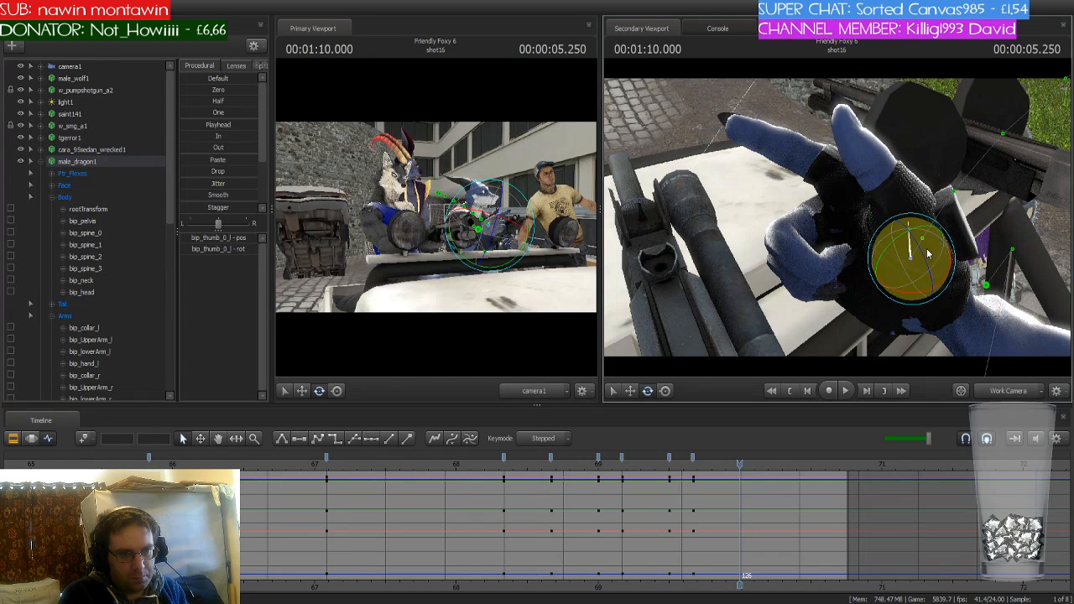
{"action": "left_click_drag", "start_coordinate": [930, 246], "coordinate": [873, 231]}
{"action": "key", "text": "ctrl"}
{"action": "left_click", "coordinate": [871, 217], "text": "ctrl"}
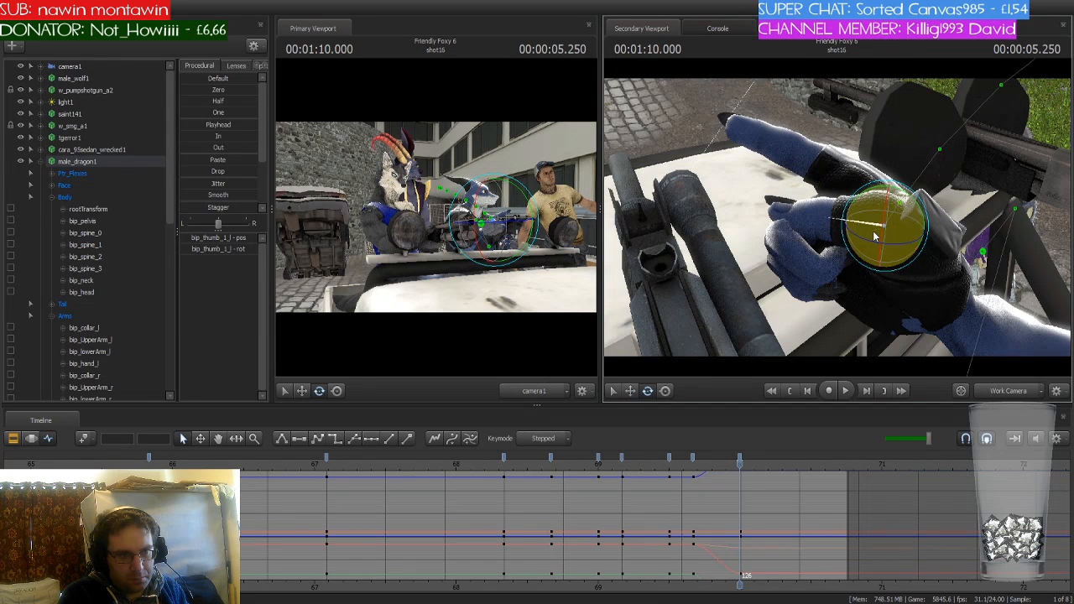
{"action": "key", "text": "ctrl"}
{"action": "left_click", "coordinate": [823, 219], "text": "ctrl"}
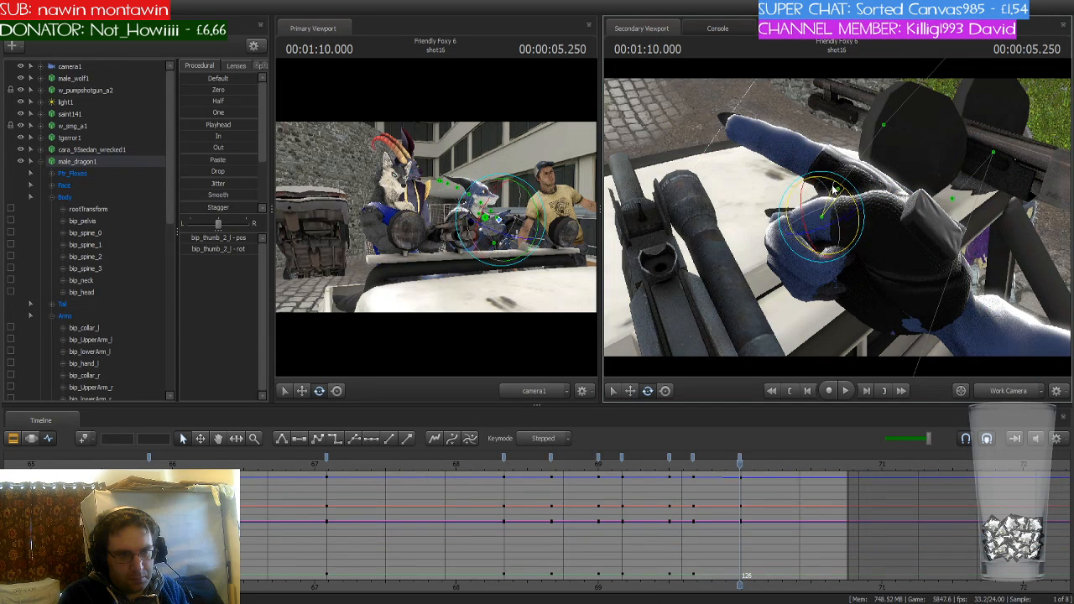
{"action": "key", "text": "s"}
{"action": "left_click_drag", "start_coordinate": [812, 188], "coordinate": [781, 172]}
{"action": "key", "text": "d"}
Refine bip_lowerArm_l and bip_hand_l at frame 126 so the pointing left hand tilts upward beside the gun
{"action": "key", "text": "ctrl"}
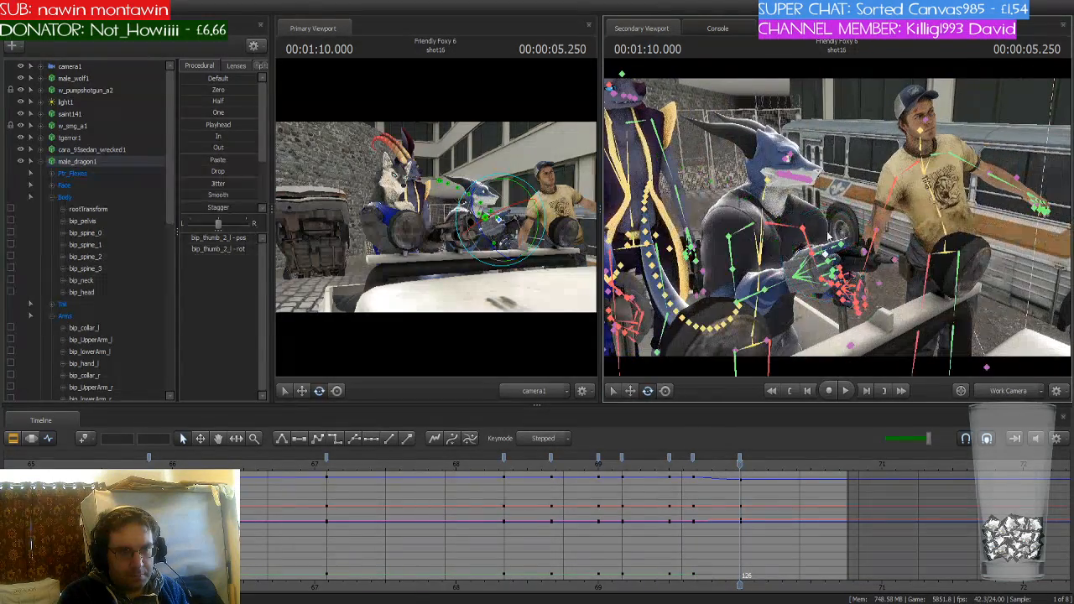
{"action": "left_click", "coordinate": [776, 291], "text": "ctrl"}
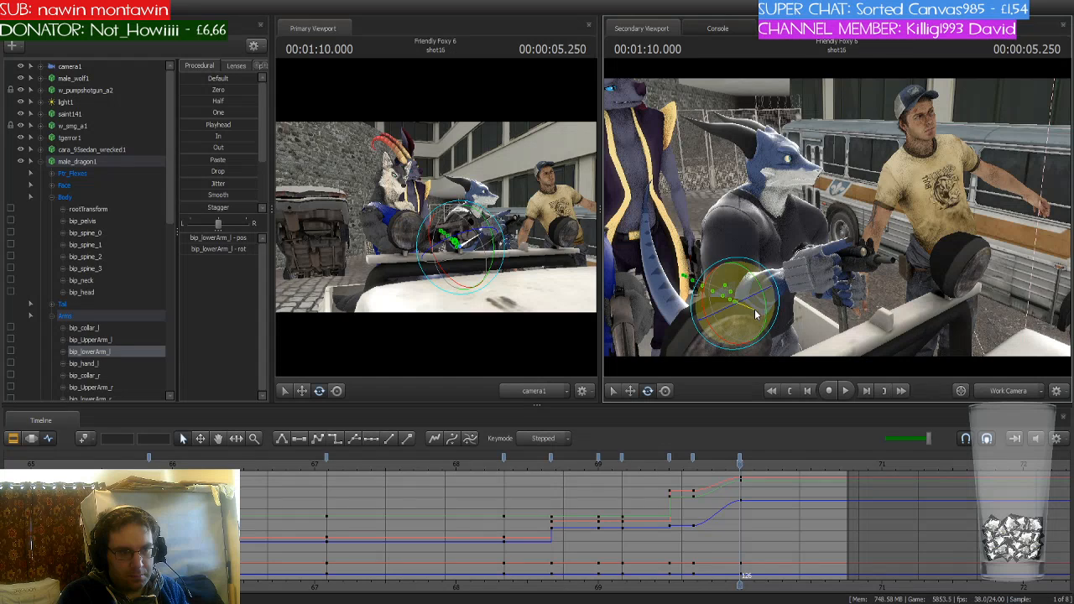
{"action": "left_click", "coordinate": [801, 253], "text": "ctrl"}
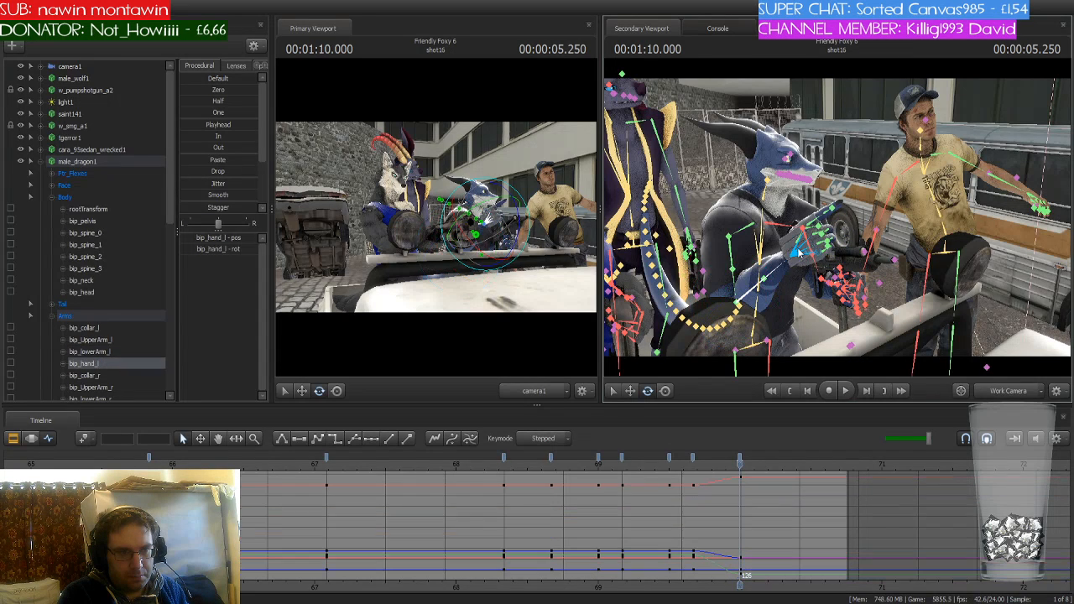
{"action": "left_click_drag", "start_coordinate": [803, 252], "coordinate": [808, 253]}
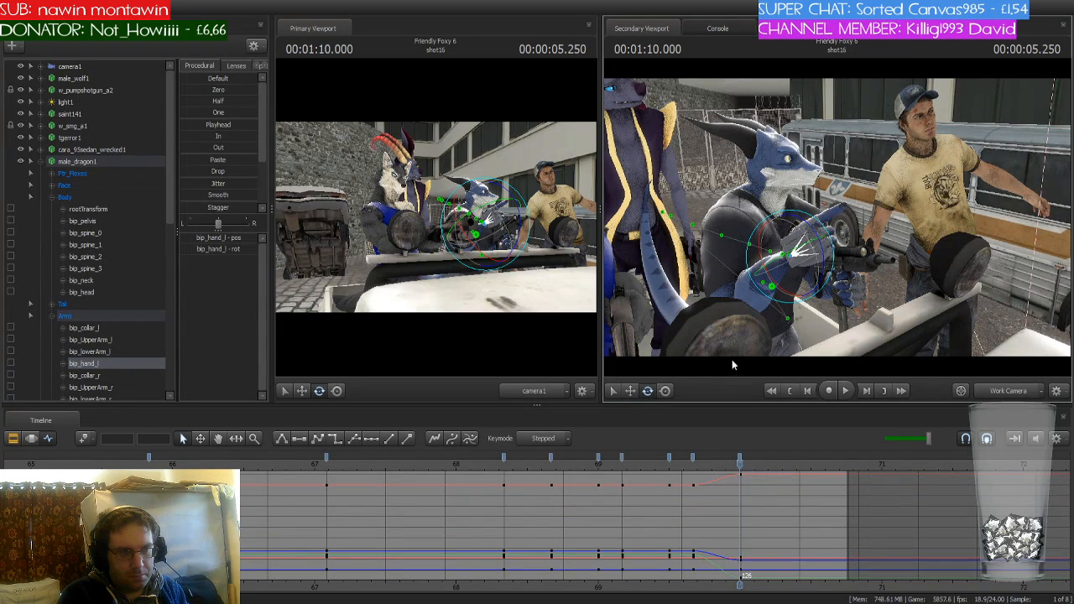
Make the frame 118 keys stepped for the whole male_dragon1 model
{"action": "left_click", "coordinate": [693, 459]}
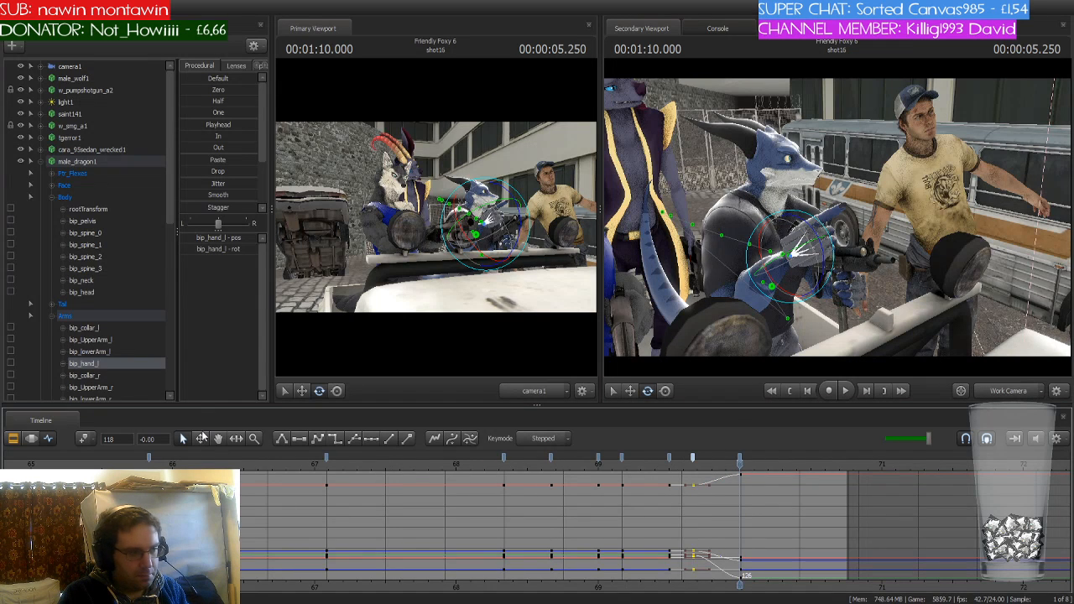
{"action": "left_click", "coordinate": [110, 160]}
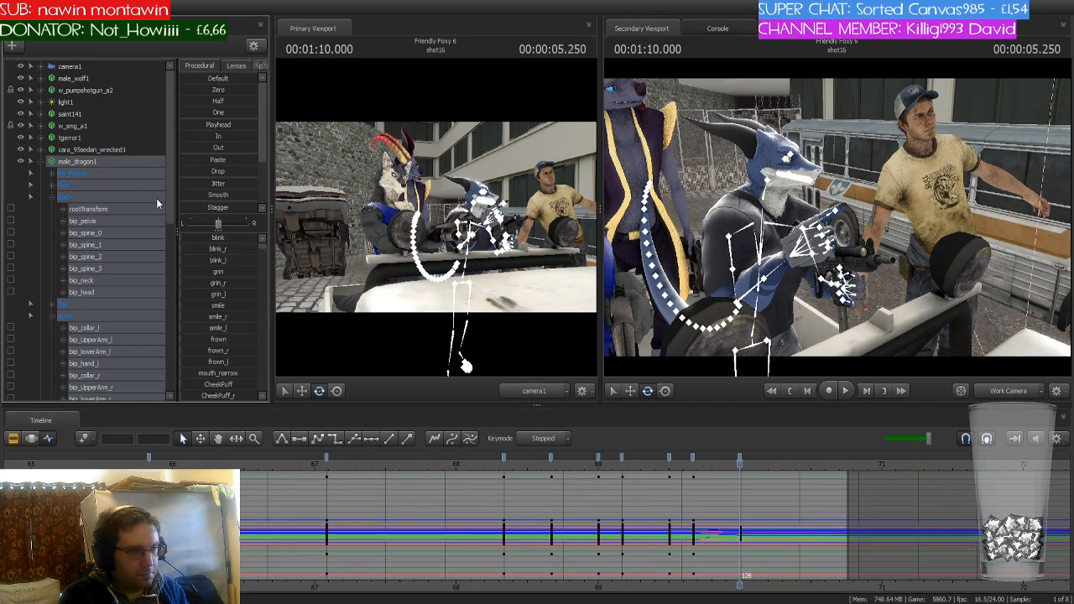
{"action": "left_click", "coordinate": [693, 460]}
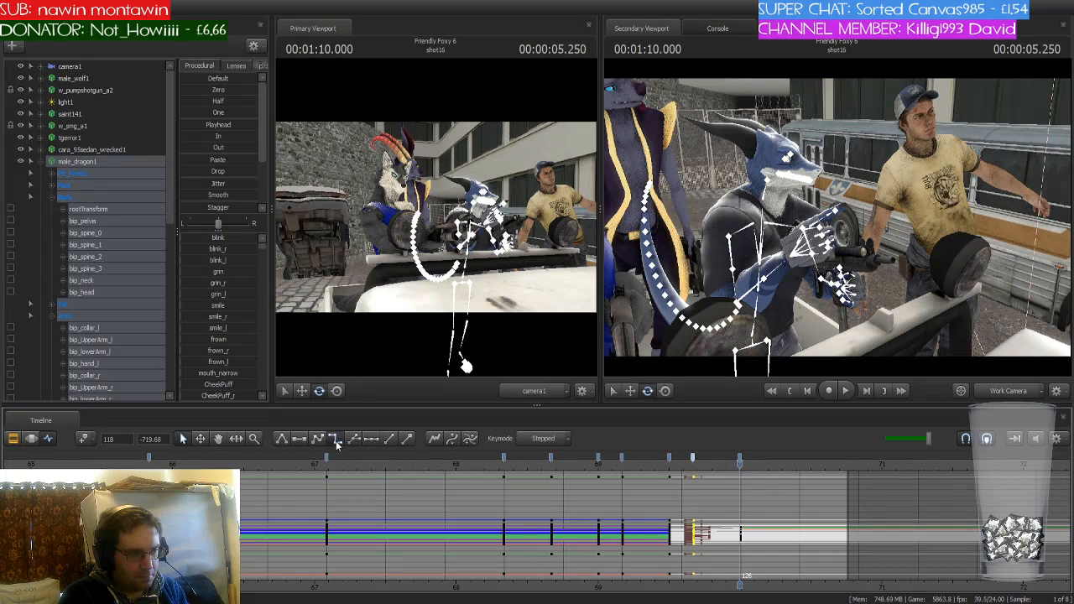
Lean male_dragon1's torso at frame 114 by rotating bip_spine_0
{"action": "left_click_drag", "start_coordinate": [739, 464], "coordinate": [669, 467]}
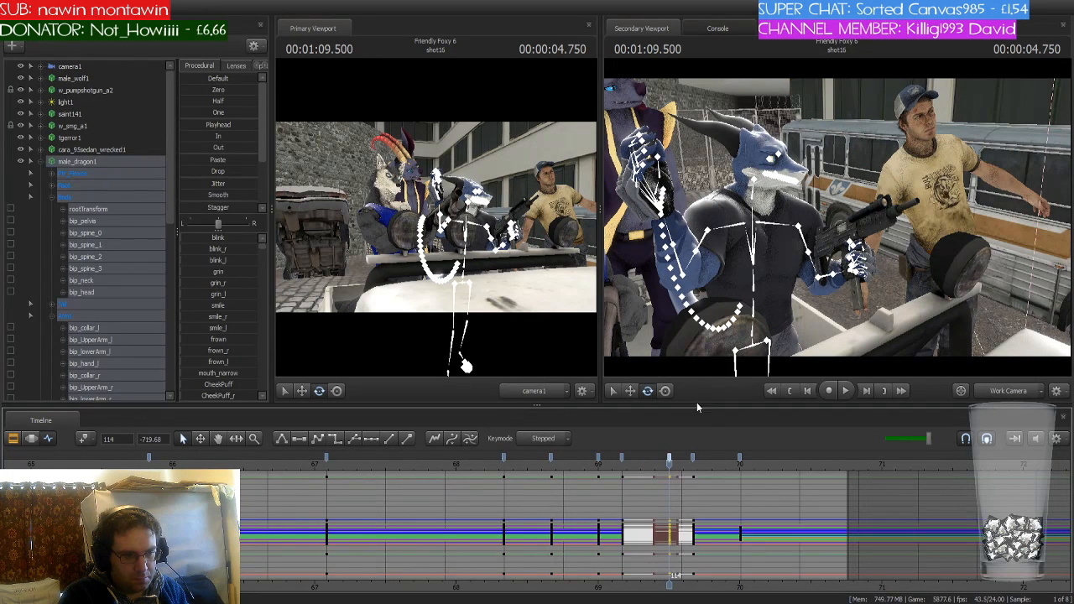
{"action": "left_click", "coordinate": [753, 332]}
{"action": "left_click_drag", "start_coordinate": [779, 328], "coordinate": [776, 326]}
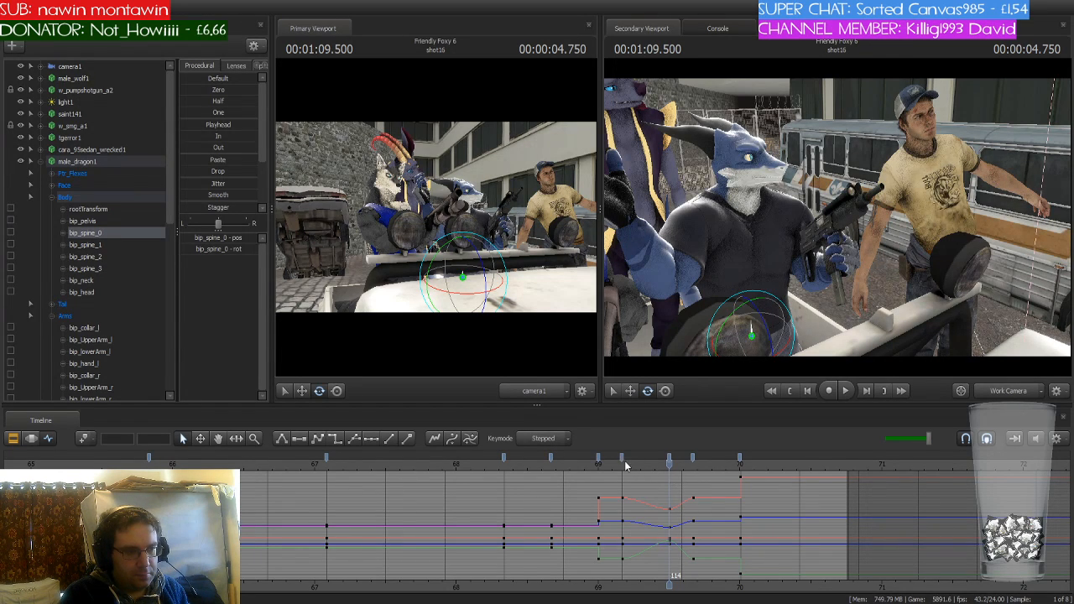
Make the whole male_dragon1 model's keys at frames 106 and 114 stepped
{"action": "left_click", "coordinate": [112, 160]}
{"action": "left_click", "coordinate": [621, 460]}
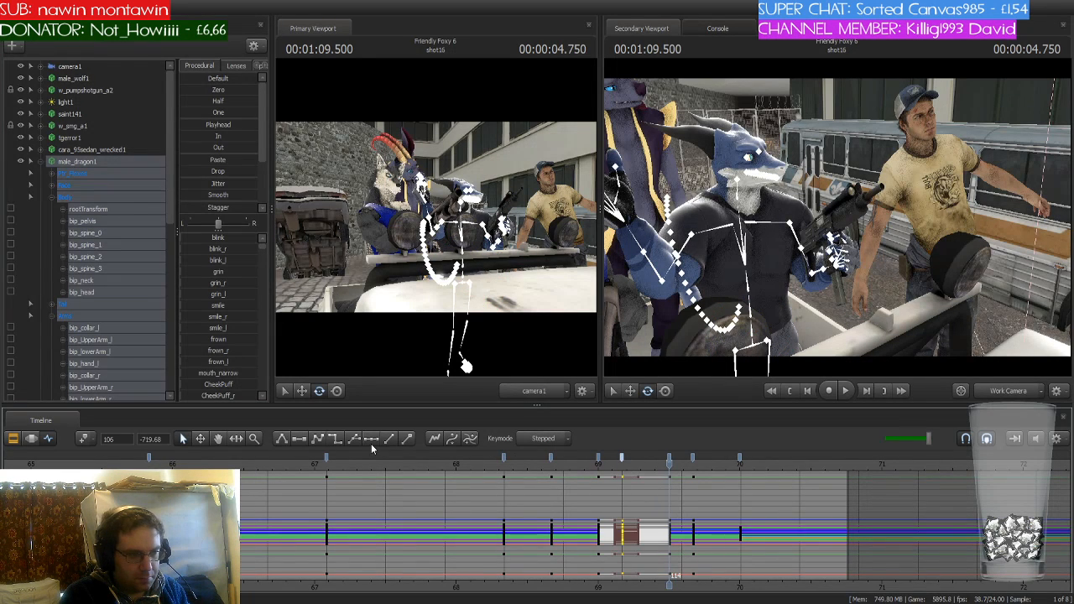
{"action": "left_click", "coordinate": [669, 457]}
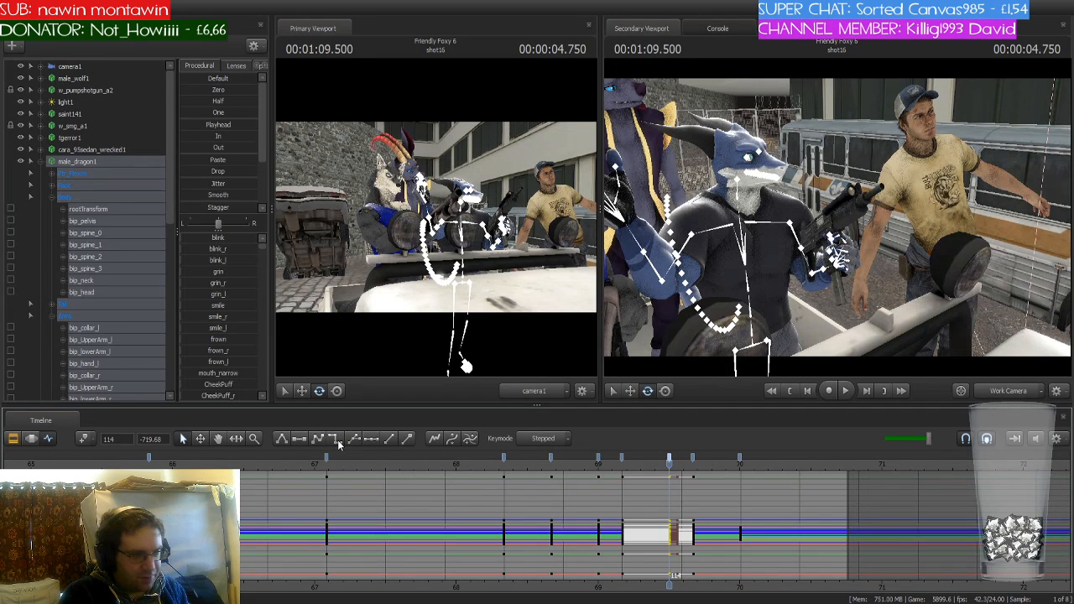
Key the whole male_dragon1 model at frame 143 and at frame 126
{"action": "scroll", "coordinate": [739, 533], "scroll_direction": "down", "scroll_amount": 2}
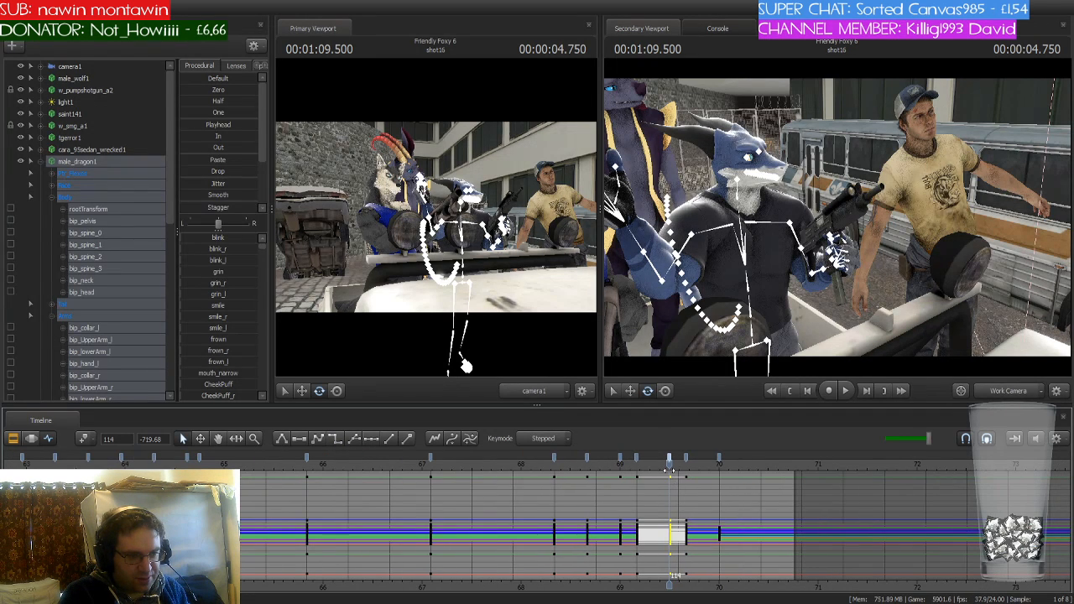
{"action": "left_click_drag", "start_coordinate": [644, 465], "coordinate": [788, 466]}
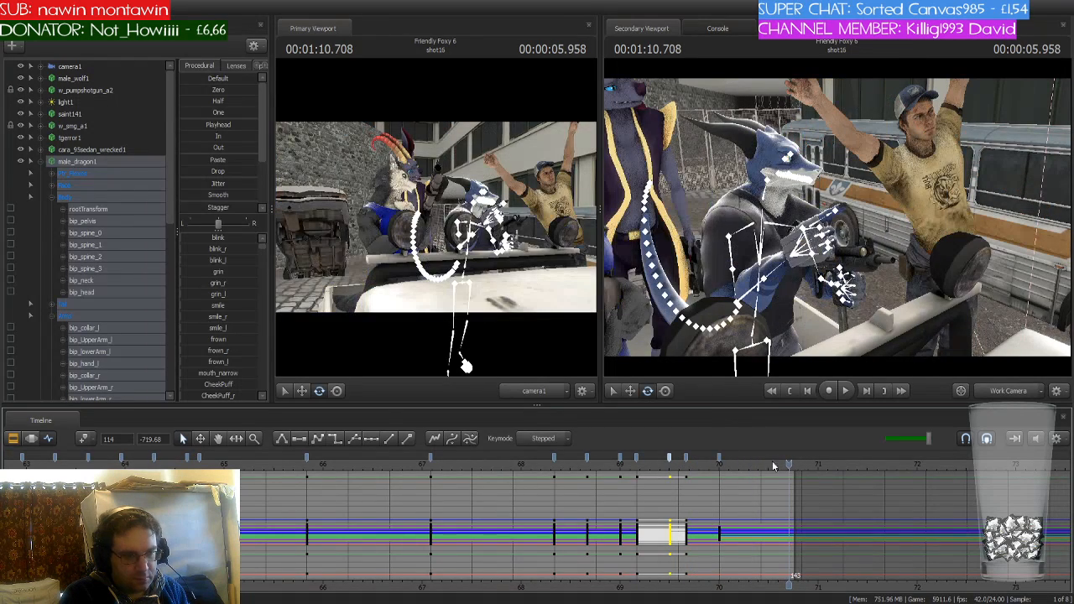
{"action": "left_click", "coordinate": [84, 438]}
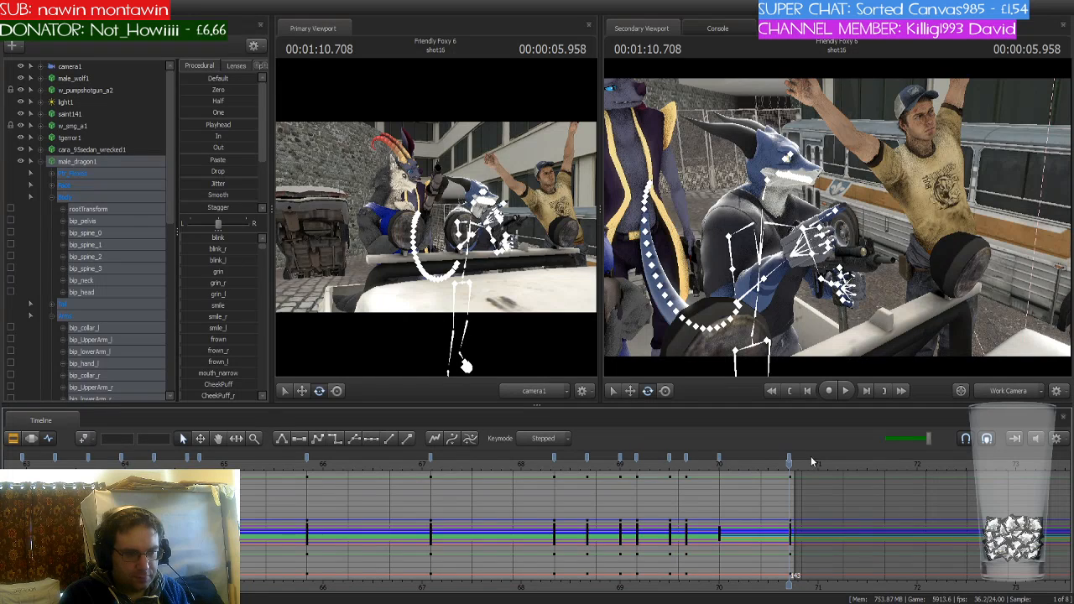
{"action": "left_click", "coordinate": [717, 467]}
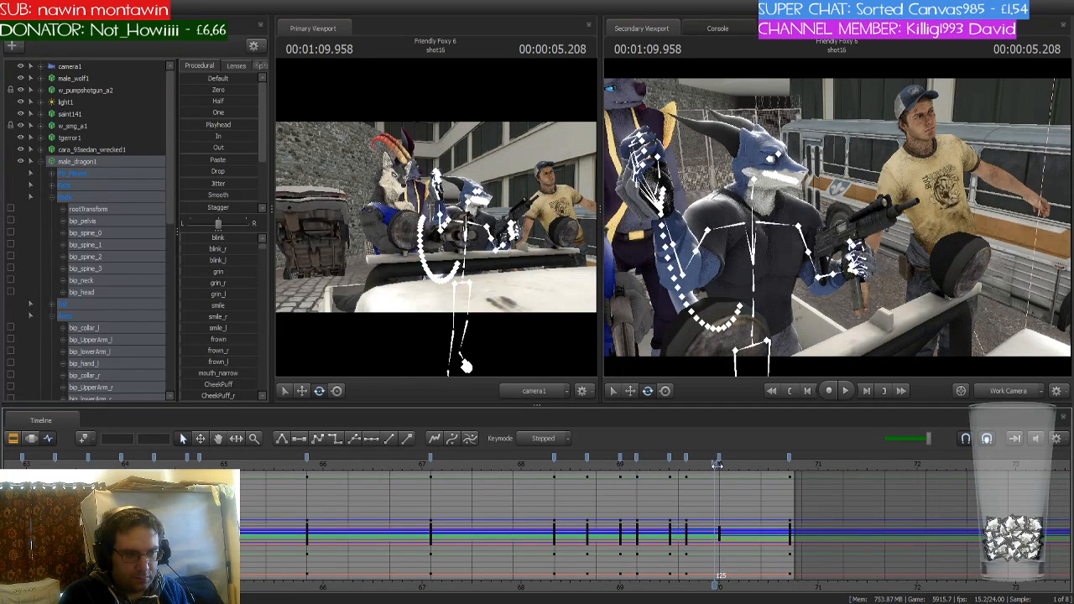
{"action": "left_click", "coordinate": [719, 464]}
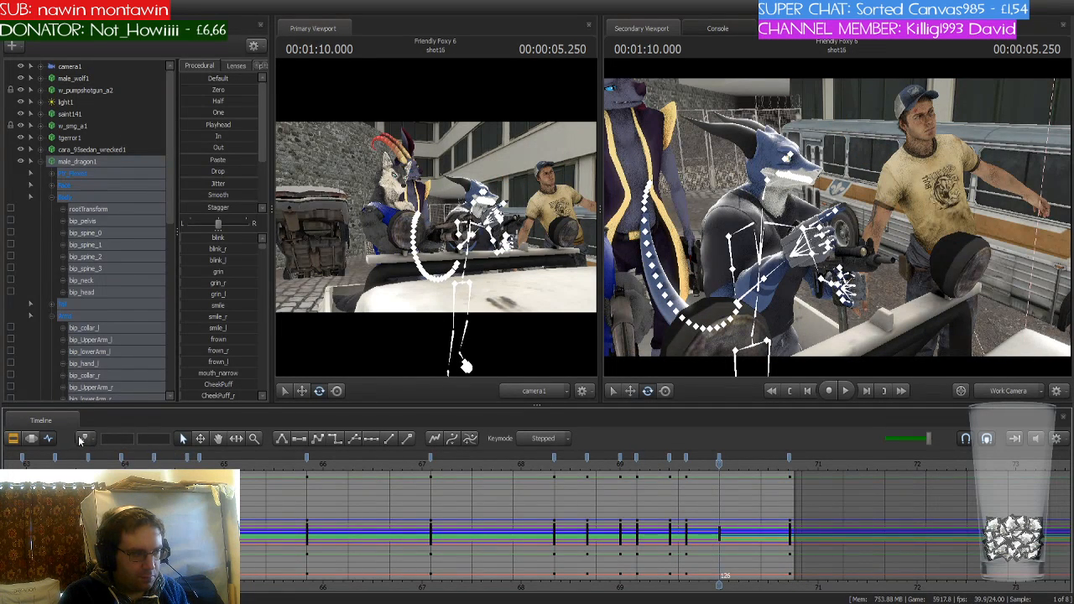
Convert all male_dragon1 keys from frame 0 to frame 143 to spline and set the keymode to Spline
{"action": "scroll", "coordinate": [604, 509], "scroll_direction": "down", "scroll_amount": 2}
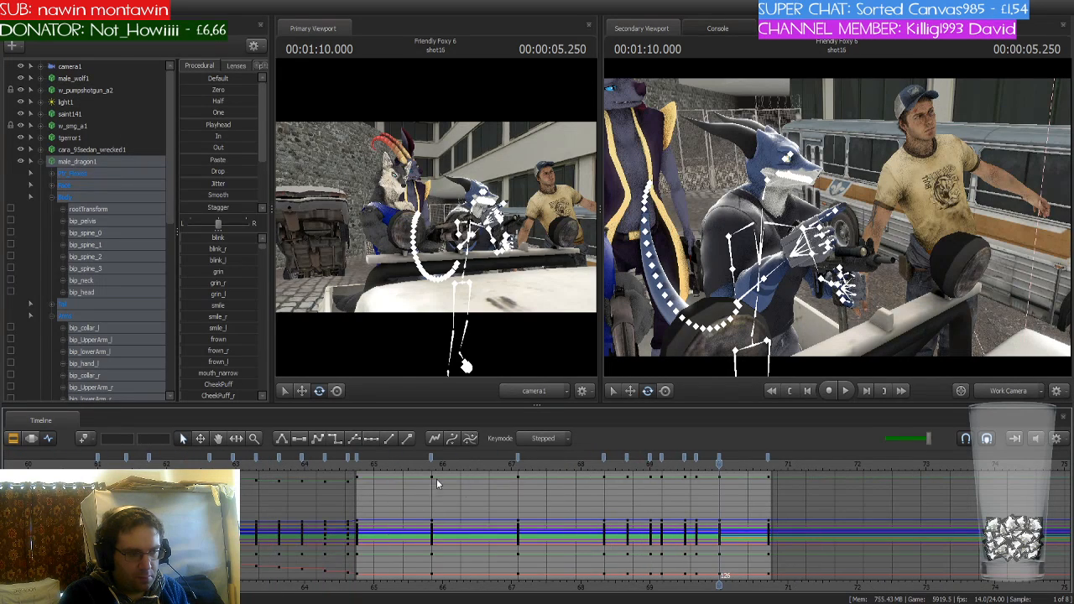
{"action": "mouse_move", "coordinate": [359, 464]}
{"action": "left_mouse_down"}
{"action": "mouse_move", "coordinate": [798, 462]}
{"action": "mouse_move", "coordinate": [357, 468]}
{"action": "left_mouse_up"}
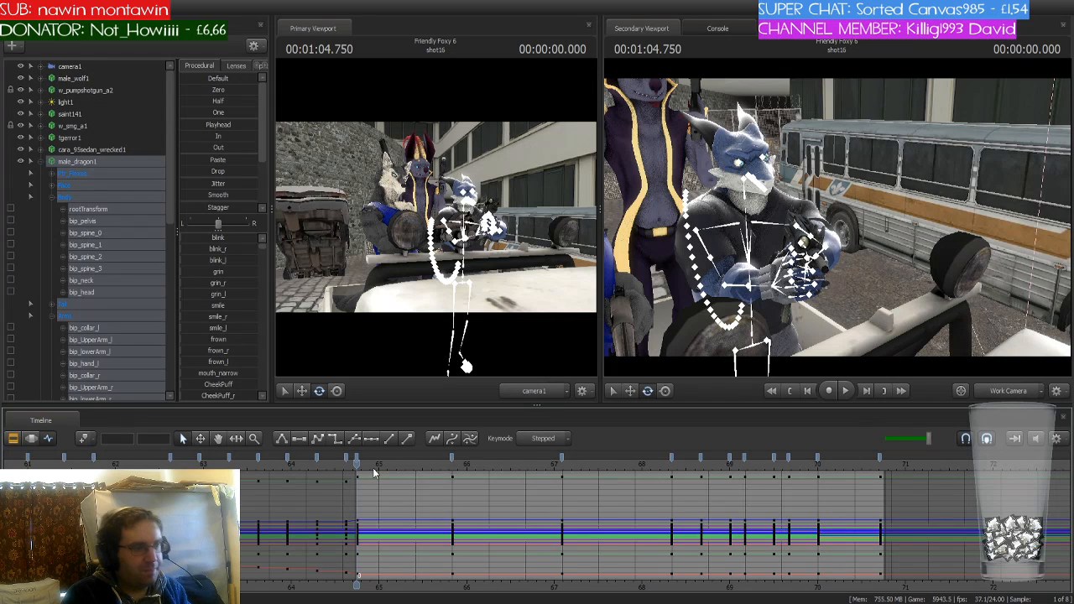
{"action": "scroll", "coordinate": [373, 470], "scroll_direction": "down", "scroll_amount": 2}
{"action": "left_click", "coordinate": [358, 456]}
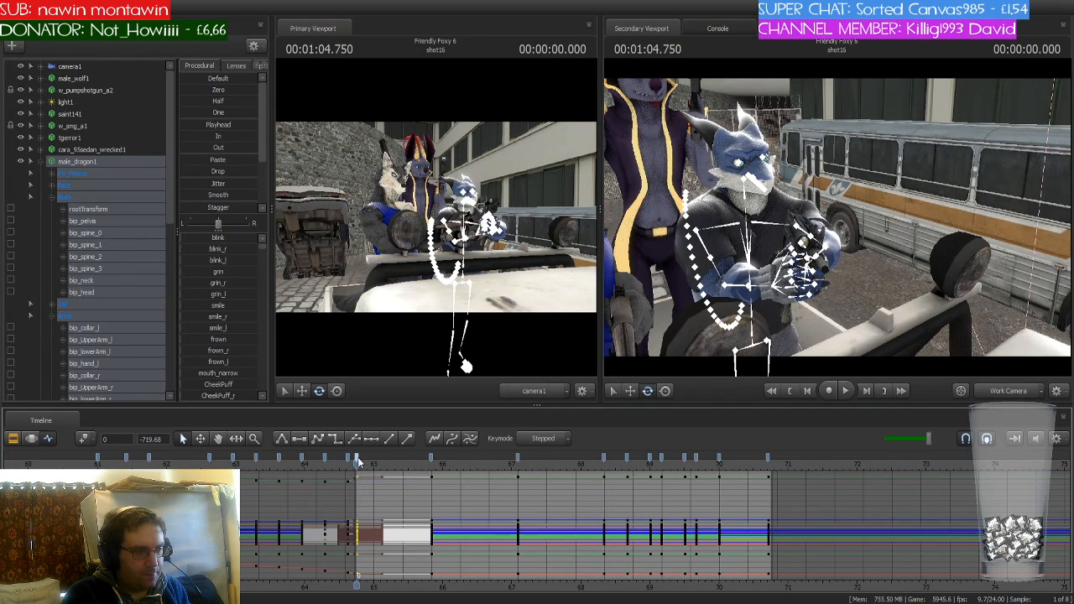
{"action": "left_click", "coordinate": [767, 457], "text": "shift"}
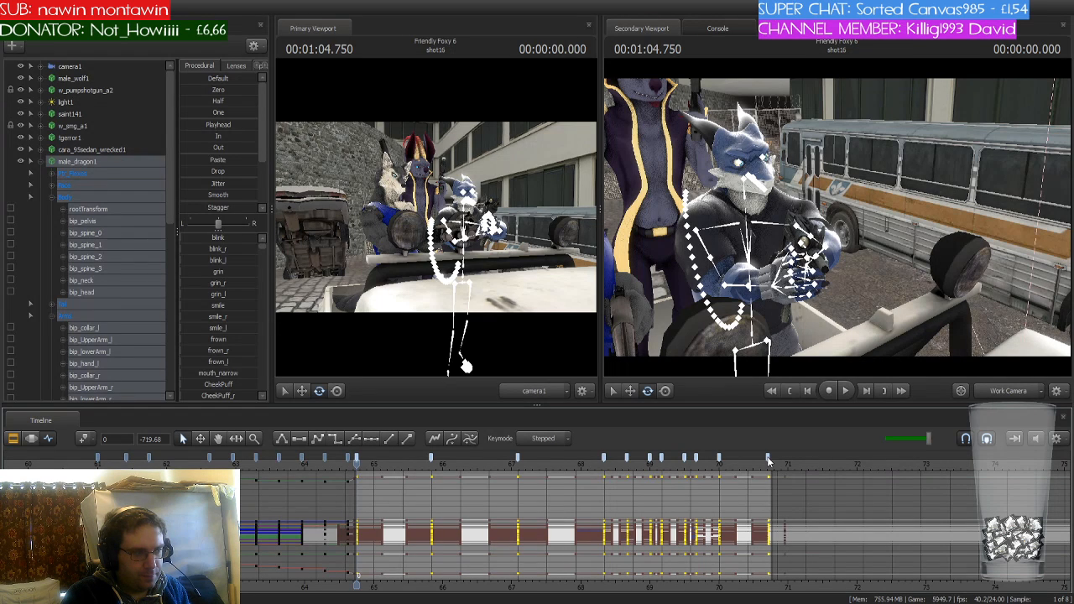
{"action": "left_click", "coordinate": [316, 440]}
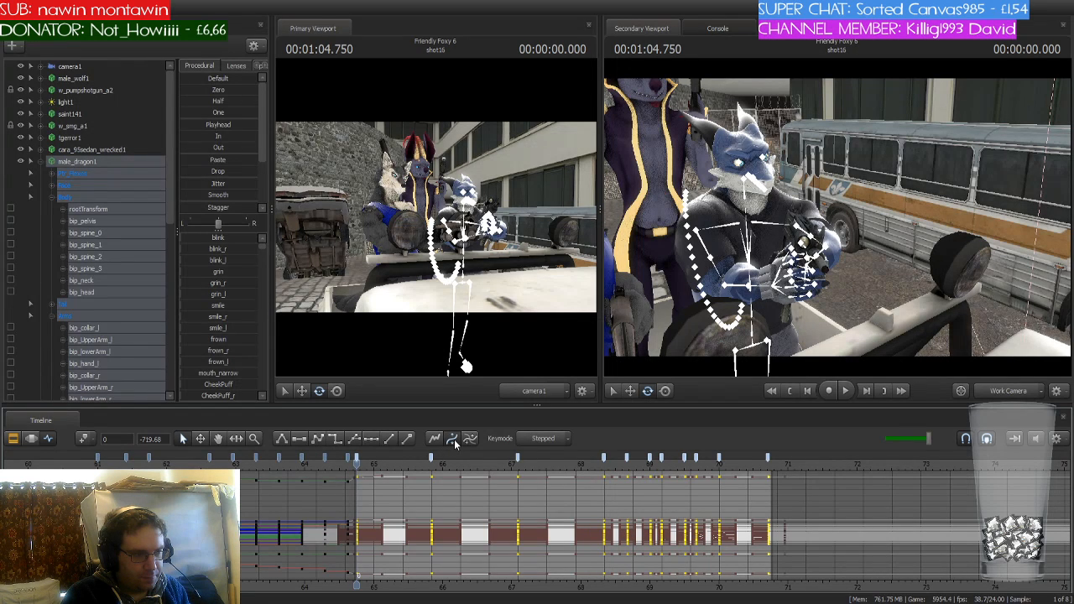
{"action": "left_click", "coordinate": [540, 476]}
{"action": "mouse_move", "coordinate": [357, 462]}
{"action": "left_mouse_down"}
{"action": "mouse_move", "coordinate": [391, 464]}
{"action": "mouse_move", "coordinate": [356, 469]}
{"action": "left_mouse_up"}
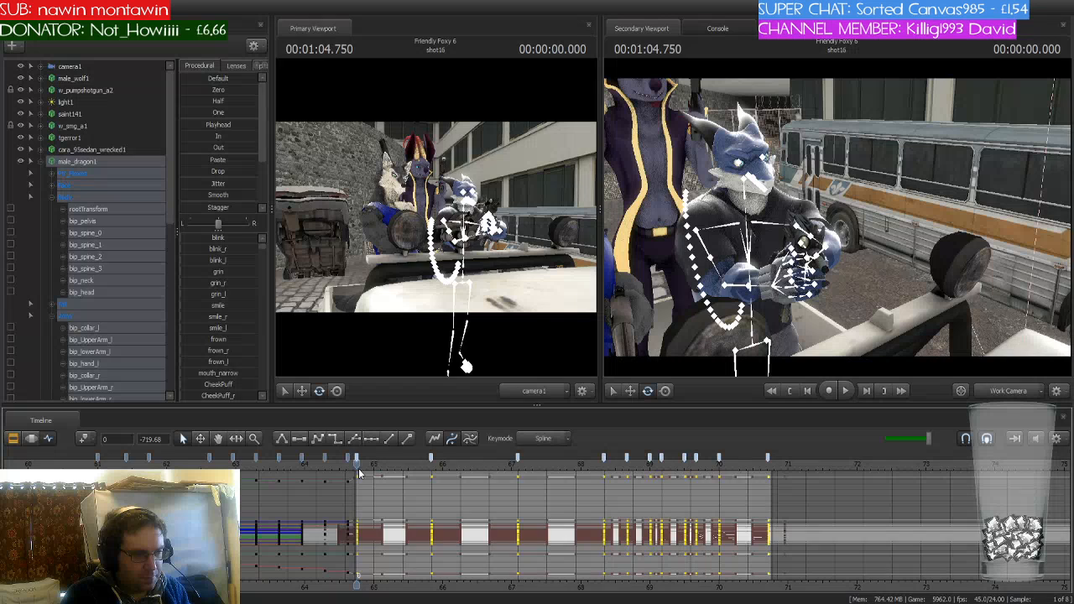
Make male_dragon1's rootTransform key at frame 0 stepped and play the shot back
{"action": "left_click", "coordinate": [88, 209]}
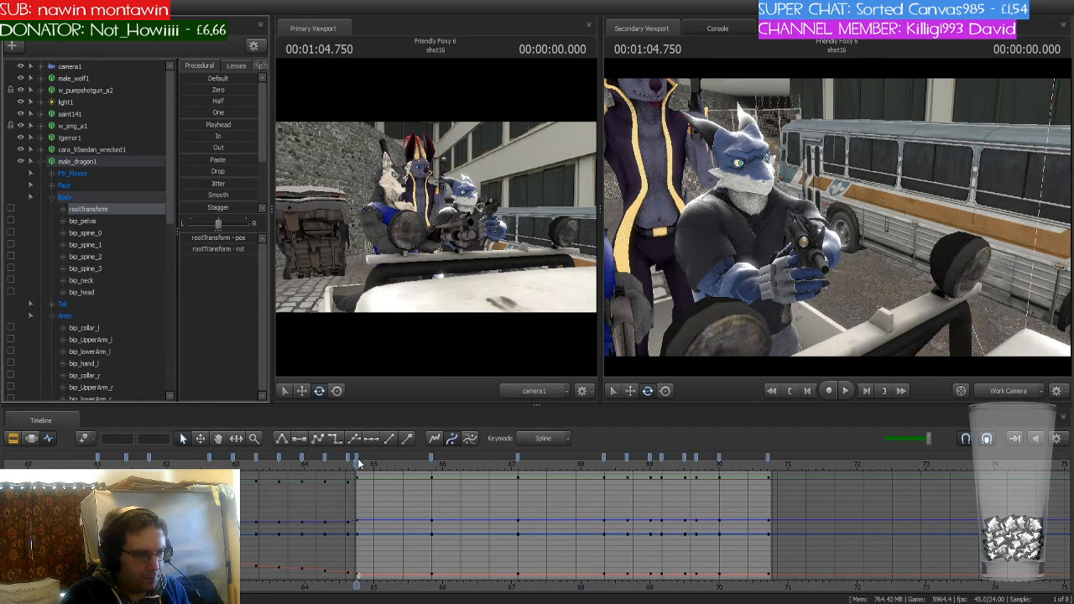
{"action": "left_click", "coordinate": [334, 440]}
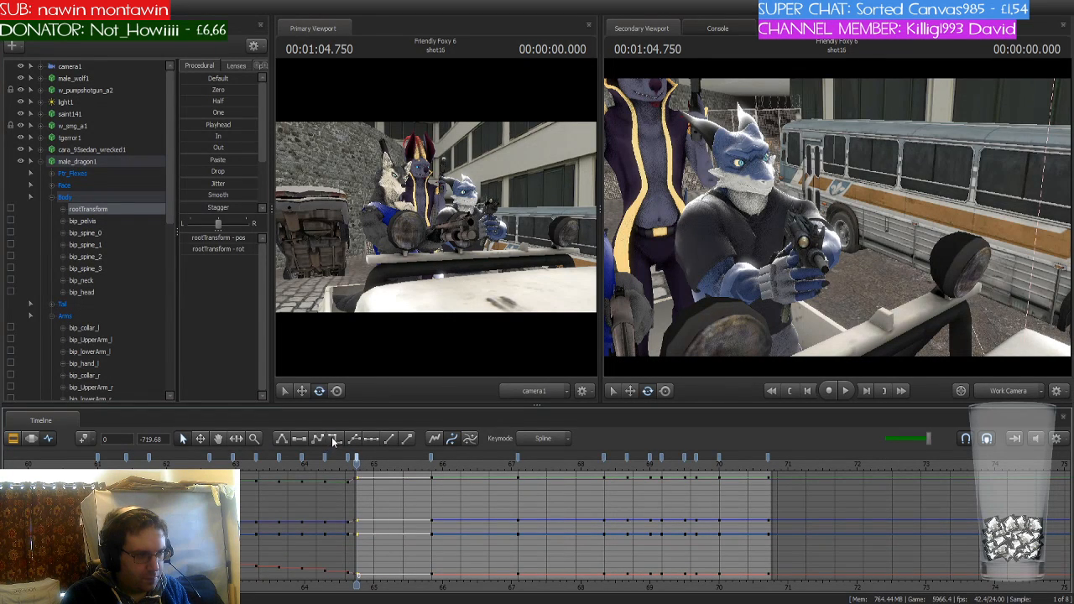
{"action": "key", "text": "space"}
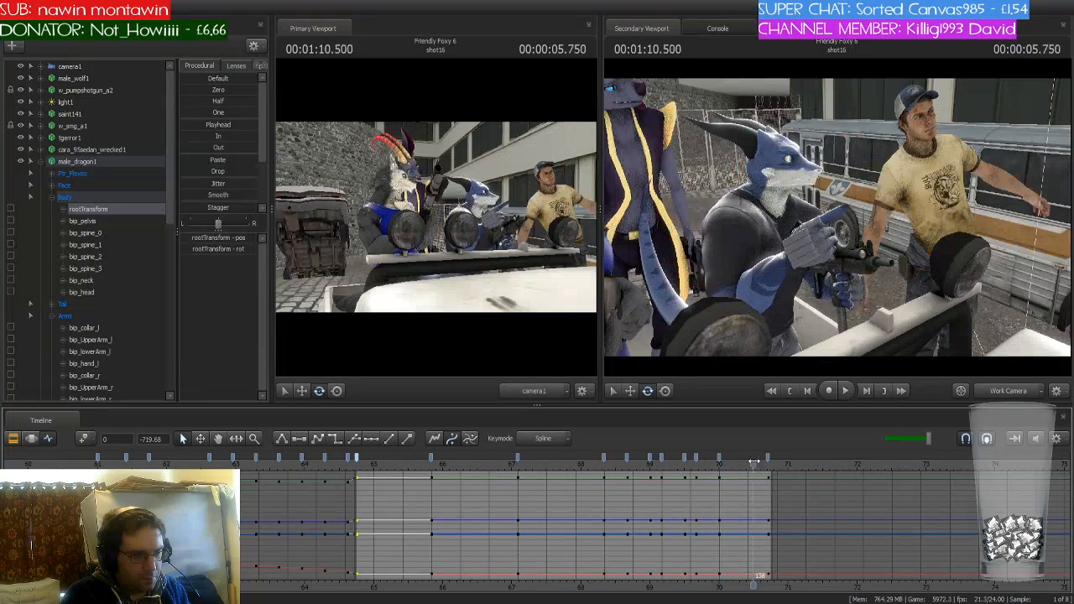
{"action": "left_click", "coordinate": [431, 459]}
{"action": "left_click_drag", "start_coordinate": [431, 459], "coordinate": [358, 467]}
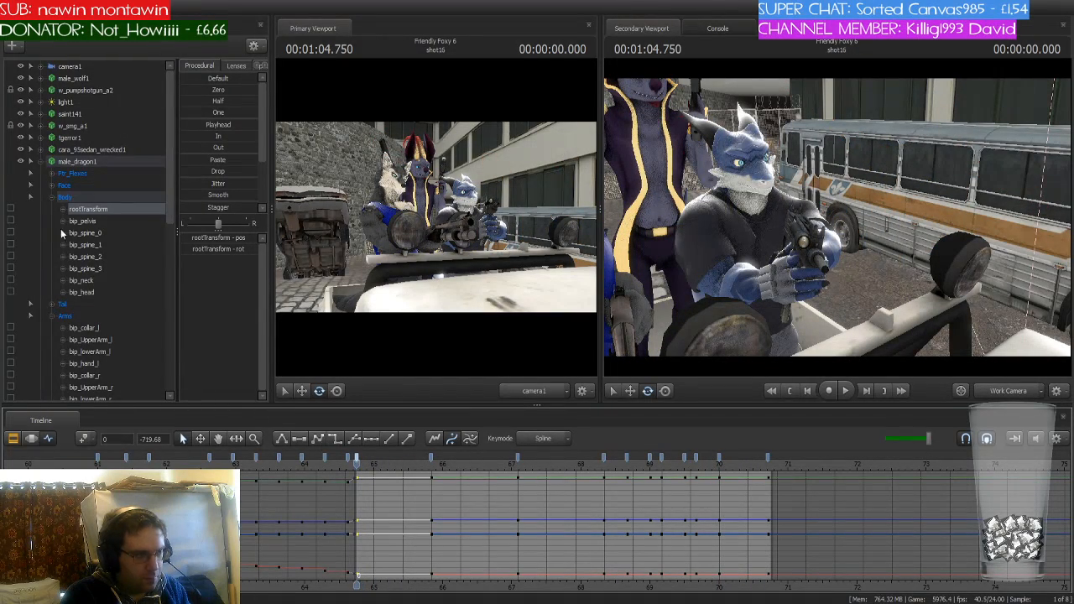
{"action": "left_click", "coordinate": [91, 162]}
{"action": "left_click", "coordinate": [103, 210]}
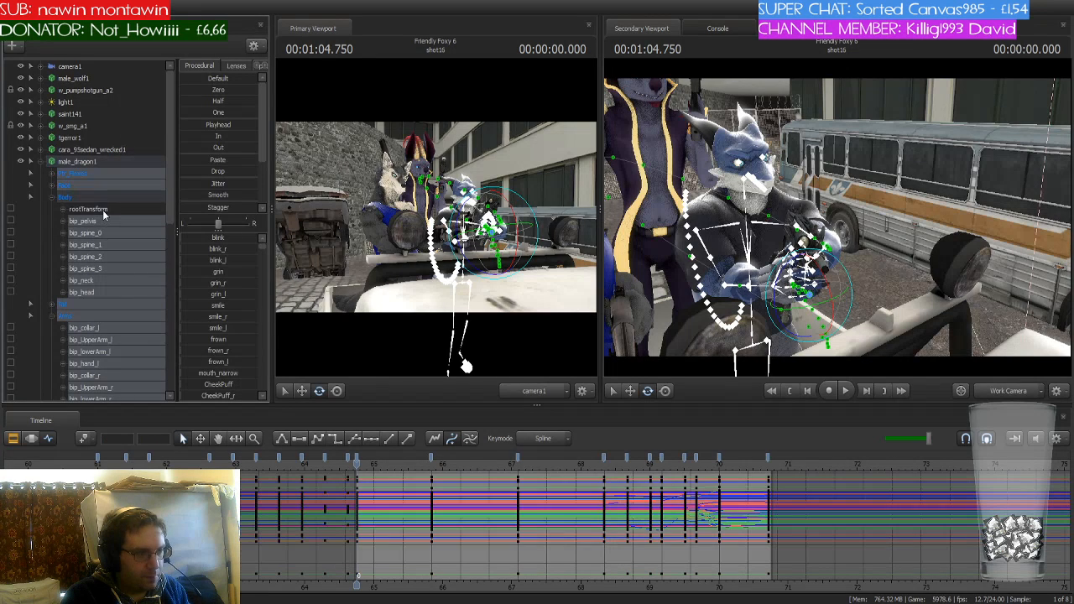
{"action": "left_click", "coordinate": [357, 455]}
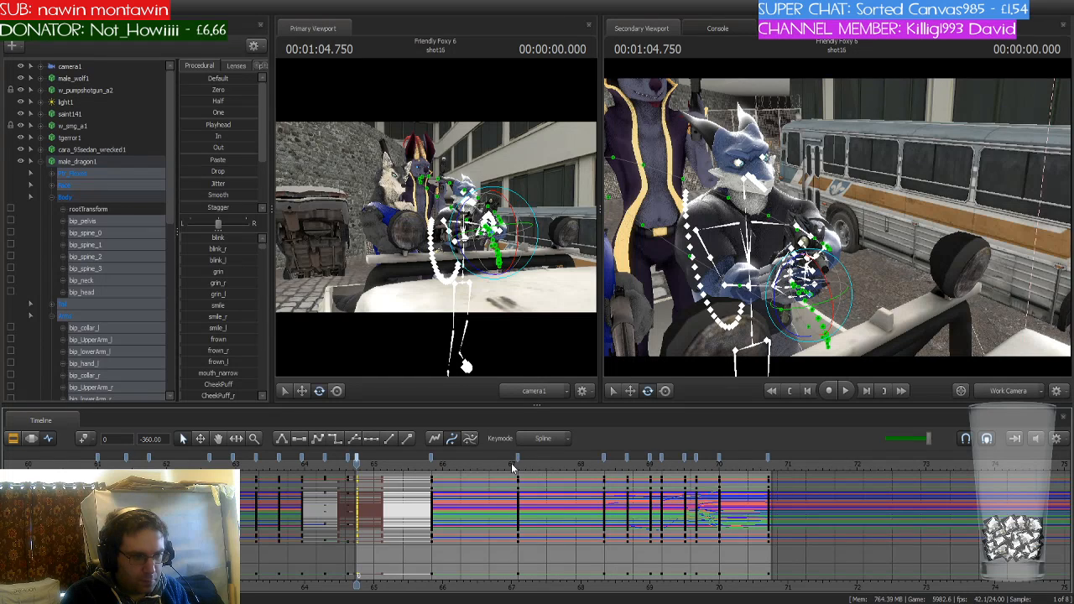
{"action": "left_click", "coordinate": [604, 455], "text": "shift"}
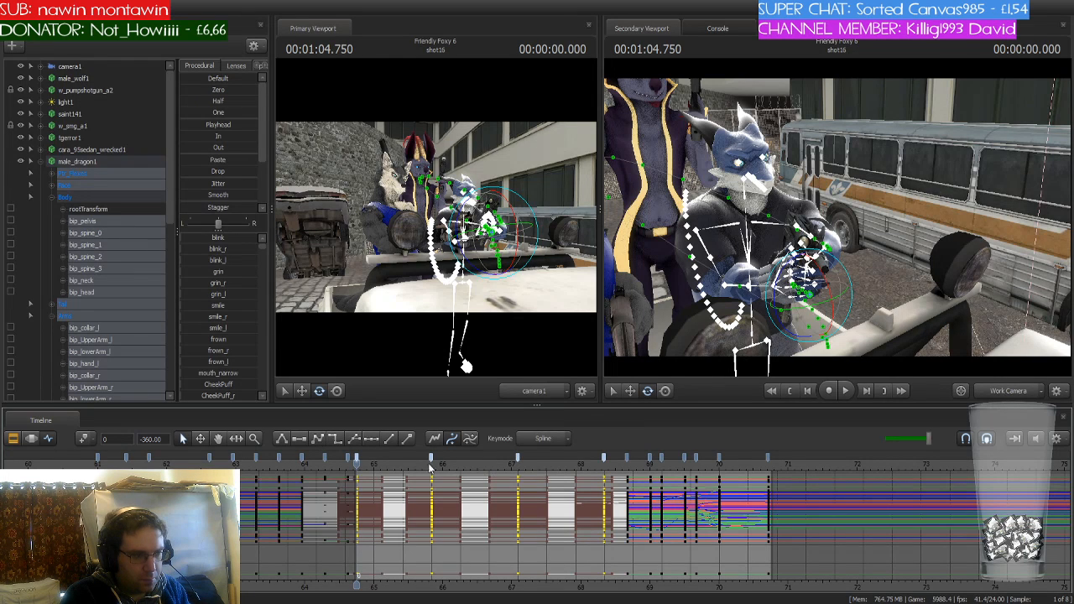
Turn male_dragon1's upper torso at frame 26 by rotating bip_spine_3
{"action": "left_click_drag", "start_coordinate": [361, 467], "coordinate": [431, 465]}
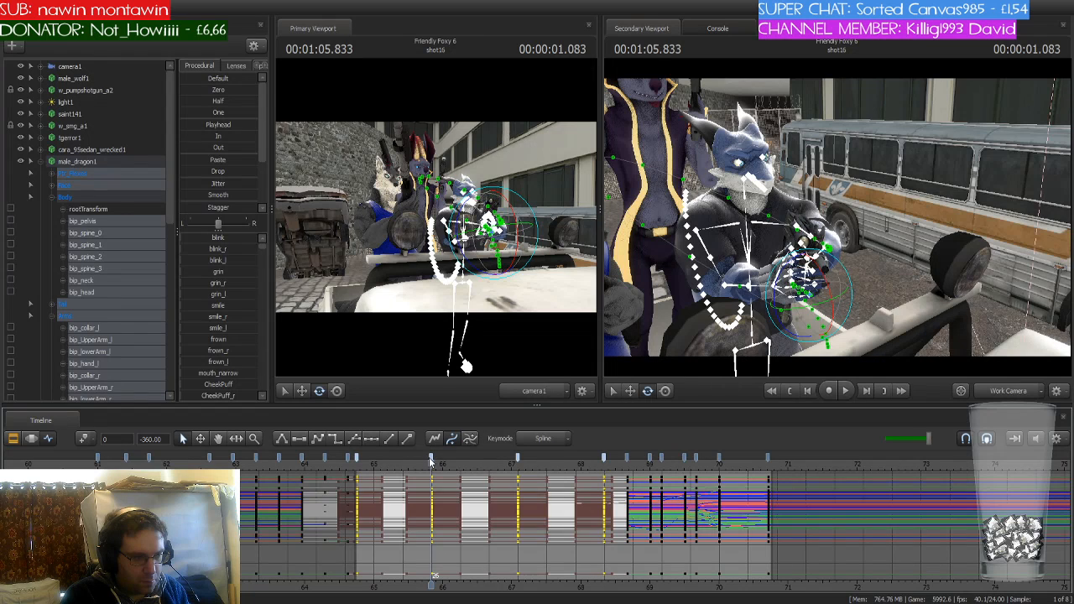
{"action": "left_click", "coordinate": [432, 458]}
{"action": "left_click", "coordinate": [753, 332]}
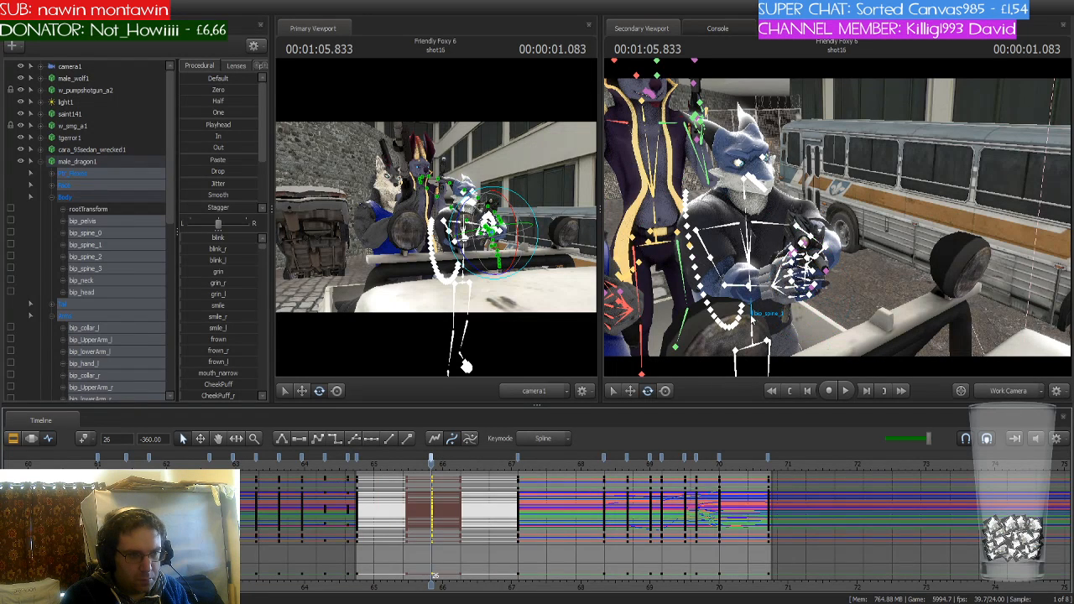
{"action": "left_click_drag", "start_coordinate": [765, 326], "coordinate": [762, 316]}
{"action": "left_click", "coordinate": [752, 240]}
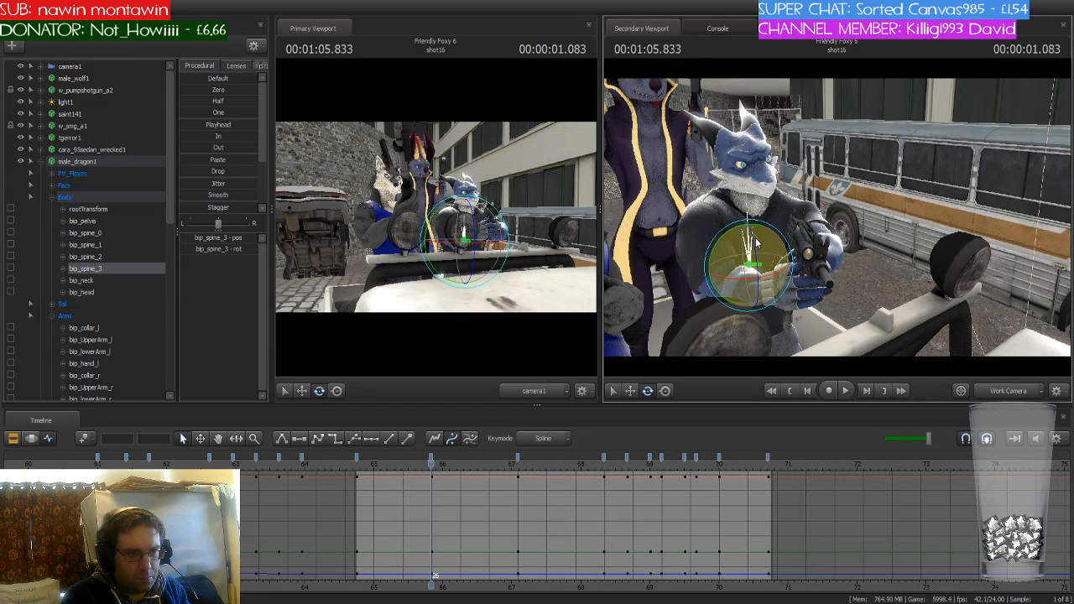
{"action": "left_click_drag", "start_coordinate": [756, 240], "coordinate": [755, 241]}
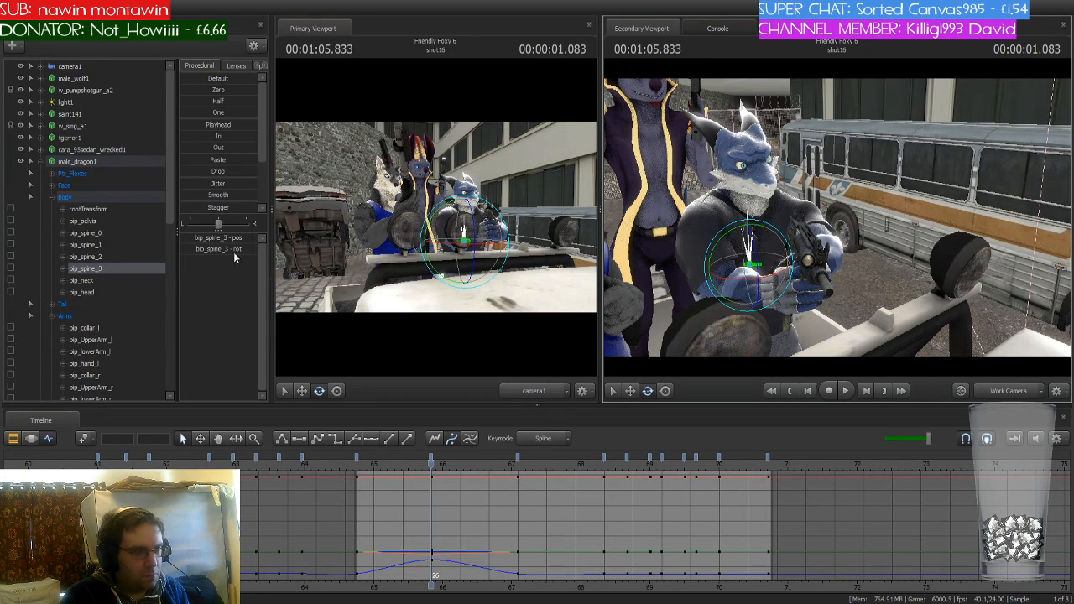
Apply spline tangents to the whole male_dragon1 model's keys at frame 0 and scrub the motion up to frame 26
{"action": "left_click", "coordinate": [110, 165]}
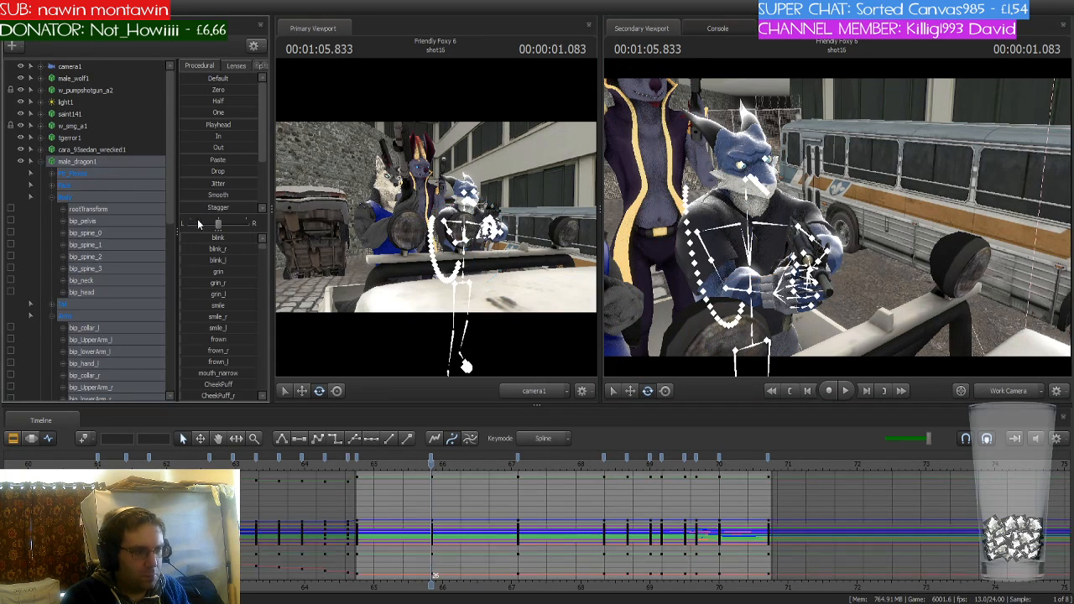
{"action": "left_click", "coordinate": [357, 459]}
{"action": "left_click", "coordinate": [318, 442]}
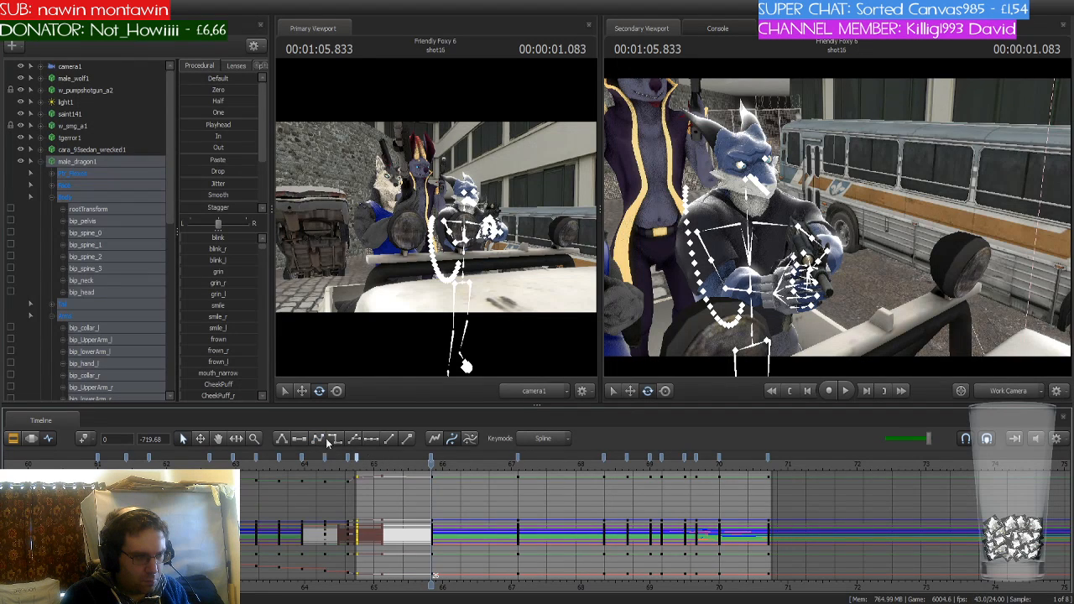
{"action": "left_click_drag", "start_coordinate": [431, 465], "coordinate": [400, 466]}
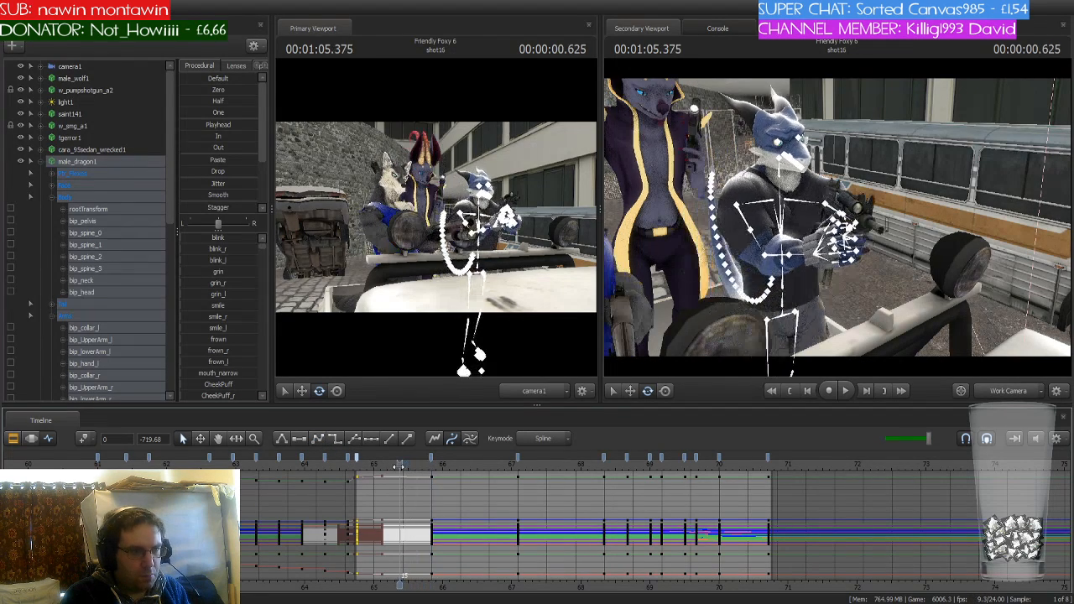
{"action": "key", "text": "Down"}
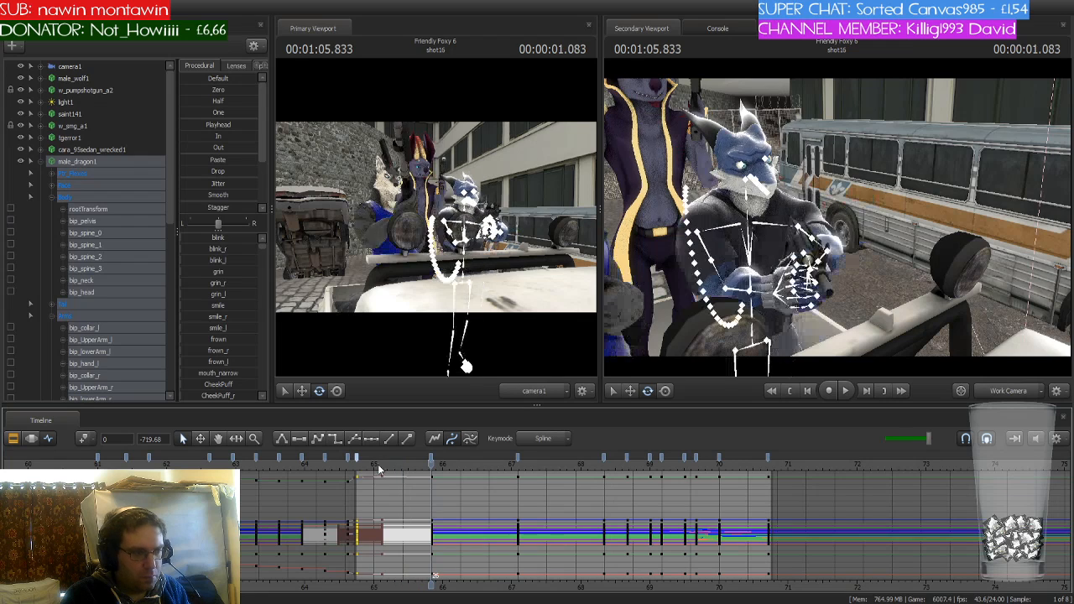
Restore the stepped tangent on male_dragon1's rootTransform key at frame 0 and return to the shot's start
{"action": "left_click", "coordinate": [104, 211]}
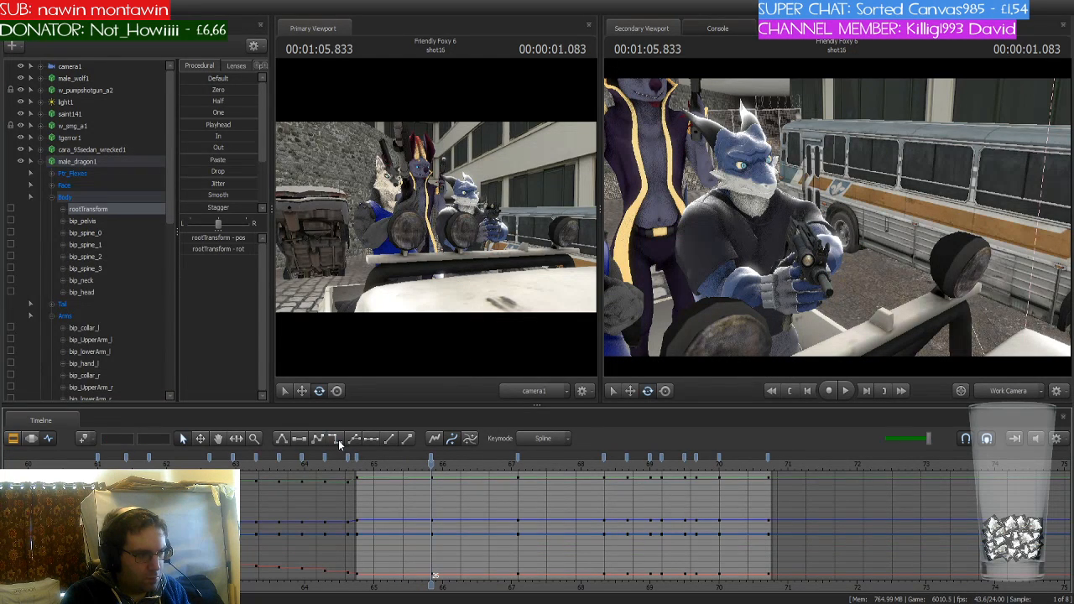
{"action": "left_click", "coordinate": [358, 457]}
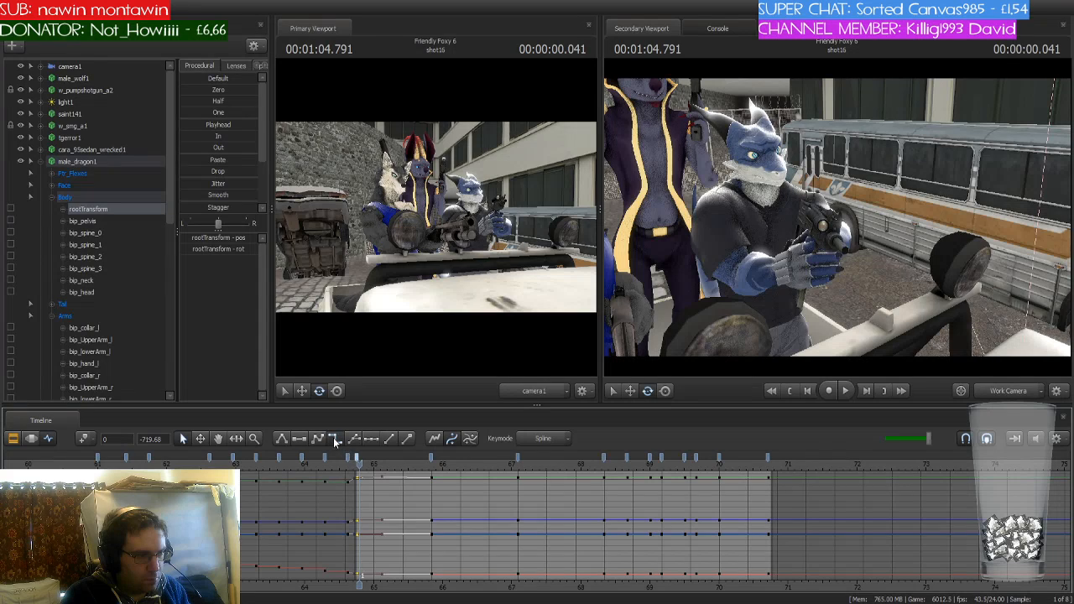
{"action": "left_click", "coordinate": [97, 163]}
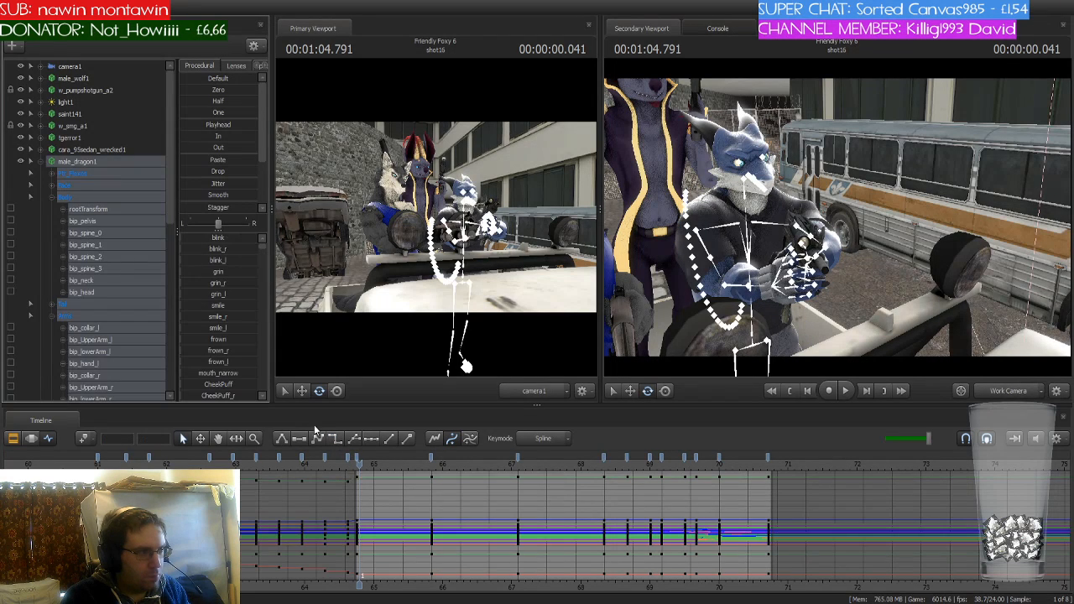
{"action": "mouse_move", "coordinate": [358, 465]}
{"action": "left_mouse_down"}
{"action": "mouse_move", "coordinate": [592, 477]}
{"action": "mouse_move", "coordinate": [782, 471]}
{"action": "mouse_move", "coordinate": [355, 472]}
{"action": "left_mouse_up"}
Apply spline tangents to all of male_wolf1's keys from frame 0 to the shot's last key
{"action": "left_click", "coordinate": [40, 161]}
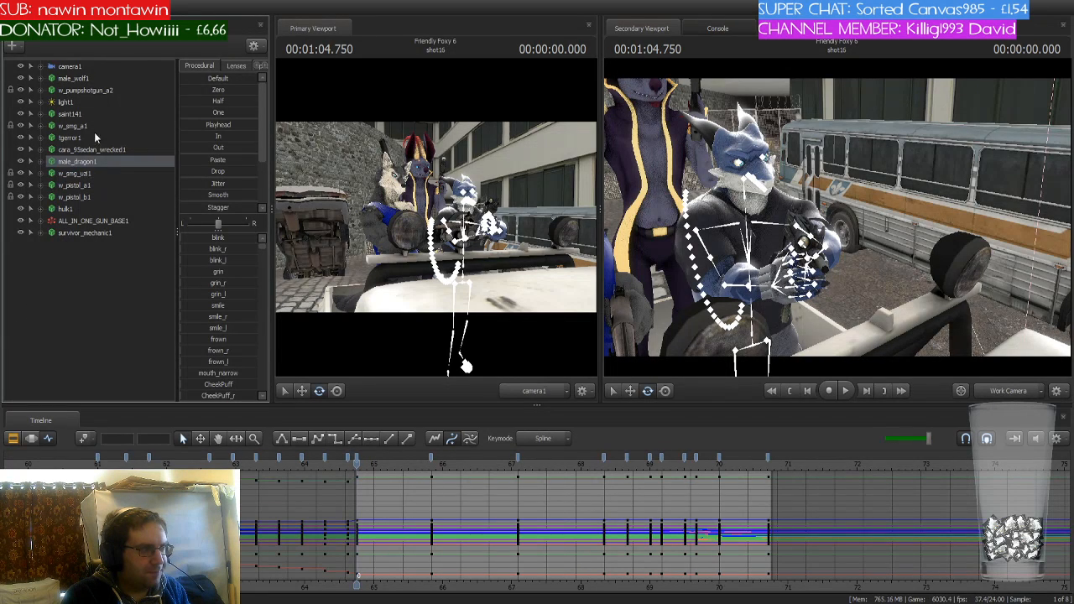
{"action": "left_click", "coordinate": [90, 79]}
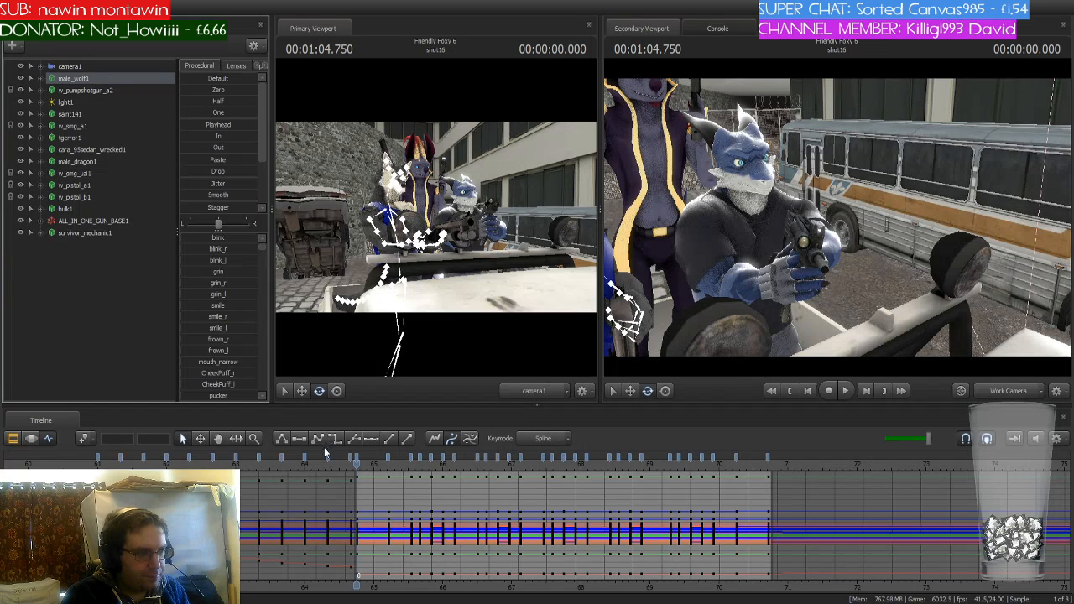
{"action": "left_click", "coordinate": [358, 460]}
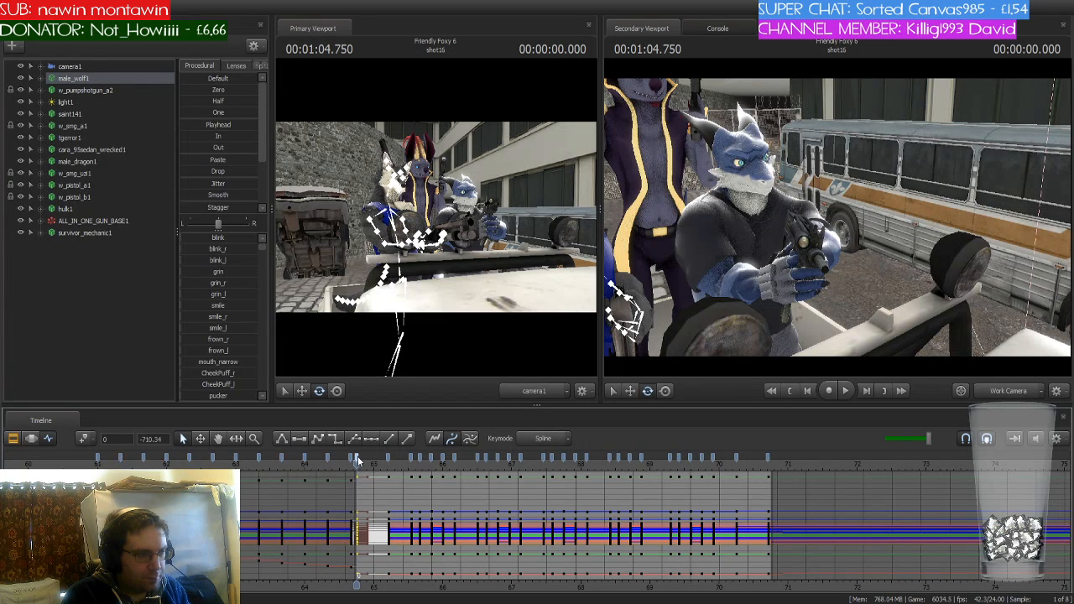
{"action": "left_click", "coordinate": [769, 459], "text": "shift"}
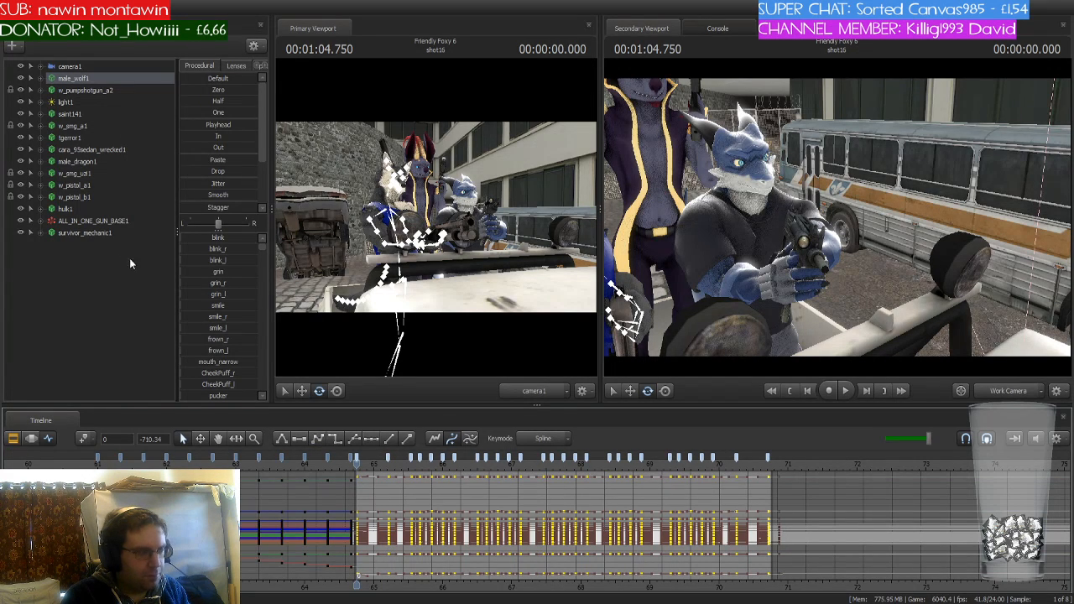
Make male_wolf1's rootTransform key at frame 0 stepped and play the shot back
{"action": "left_click", "coordinate": [41, 78]}
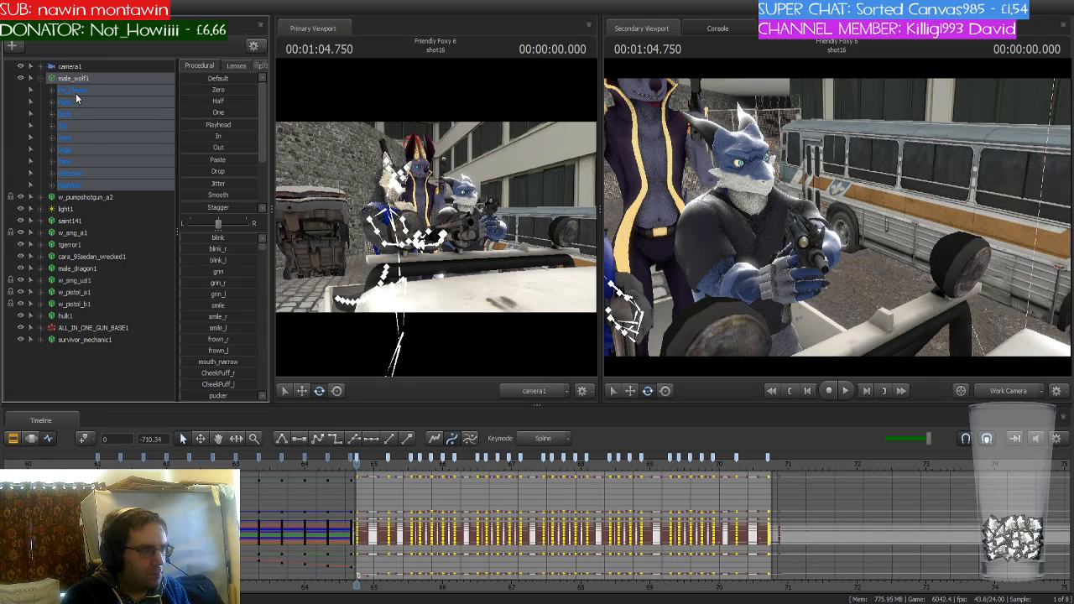
{"action": "left_click", "coordinate": [52, 114]}
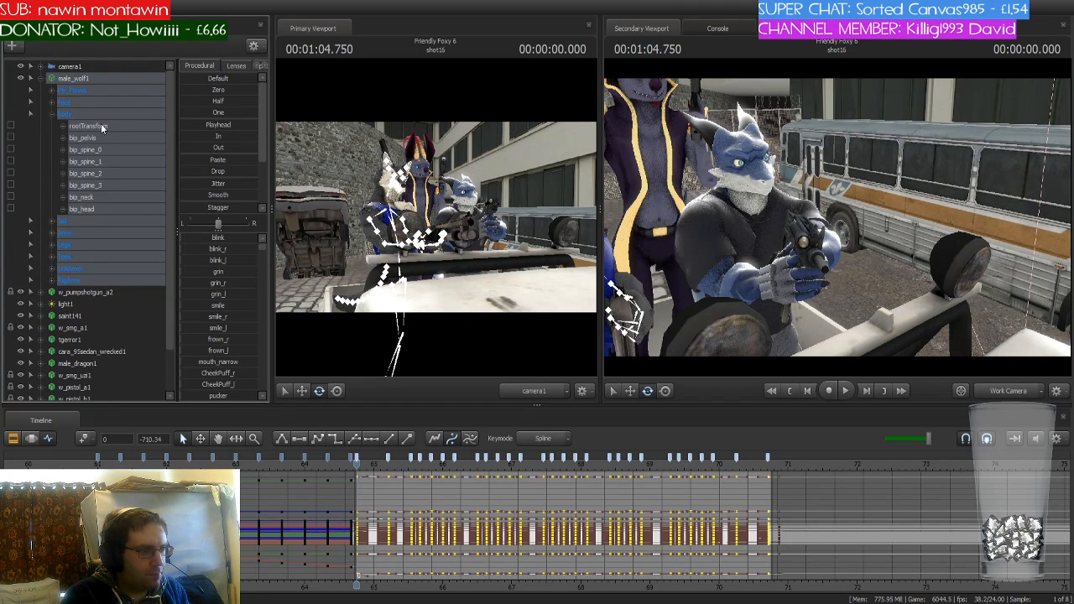
{"action": "left_click", "coordinate": [92, 126]}
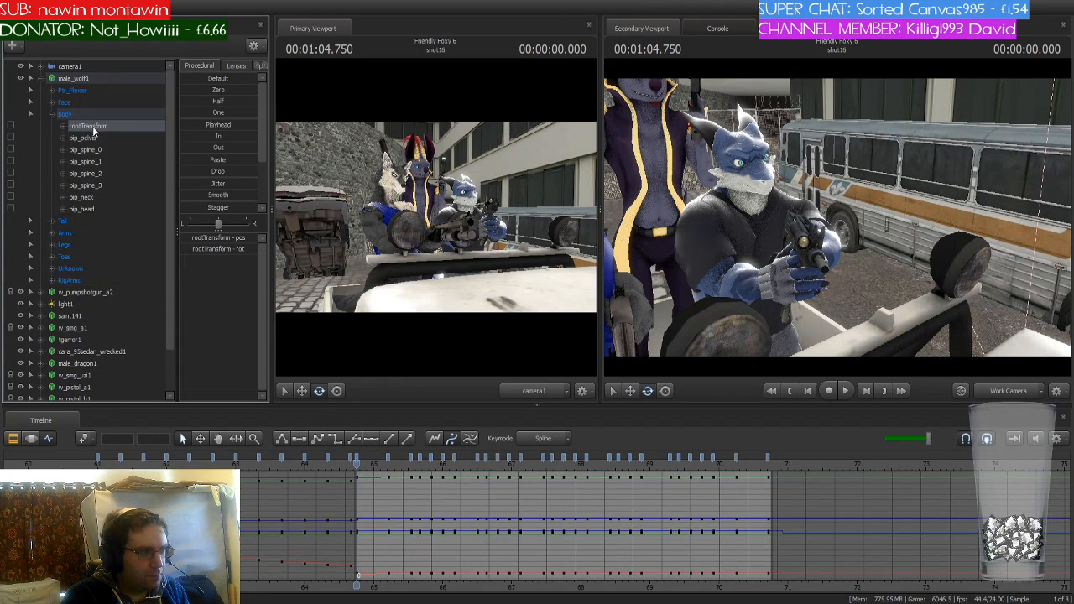
{"action": "left_click", "coordinate": [358, 456]}
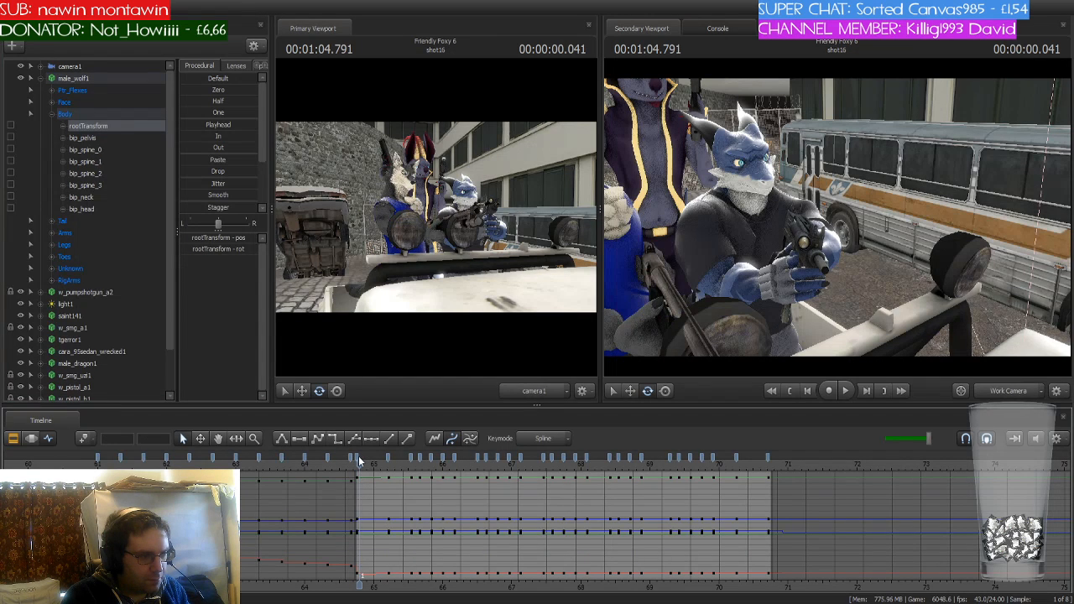
{"action": "left_click", "coordinate": [357, 455]}
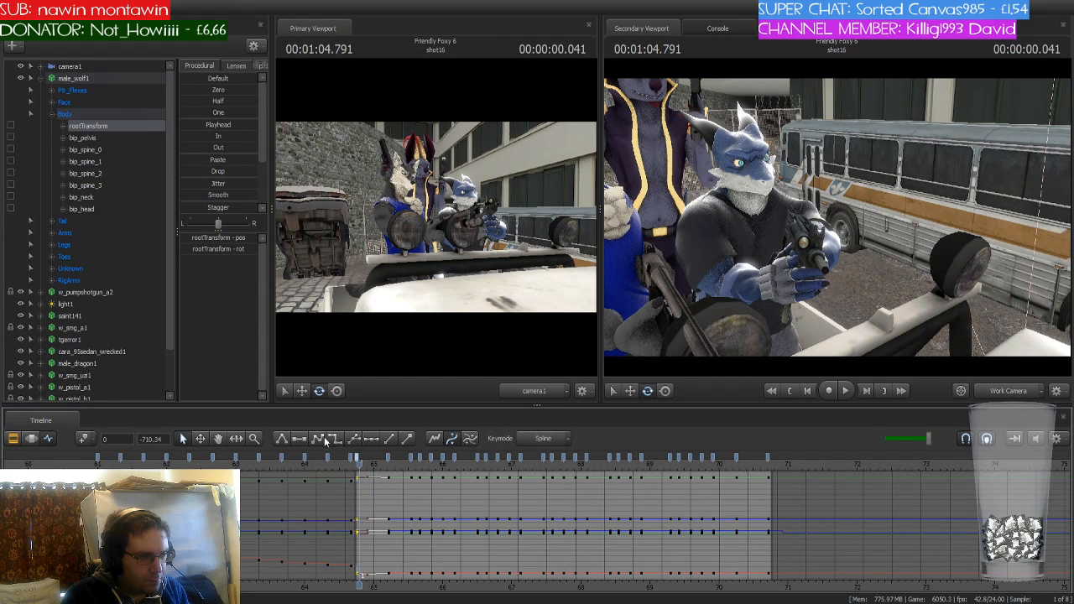
{"action": "left_click", "coordinate": [336, 439]}
{"action": "scroll", "coordinate": [363, 477], "scroll_direction": "up", "scroll_amount": 2}
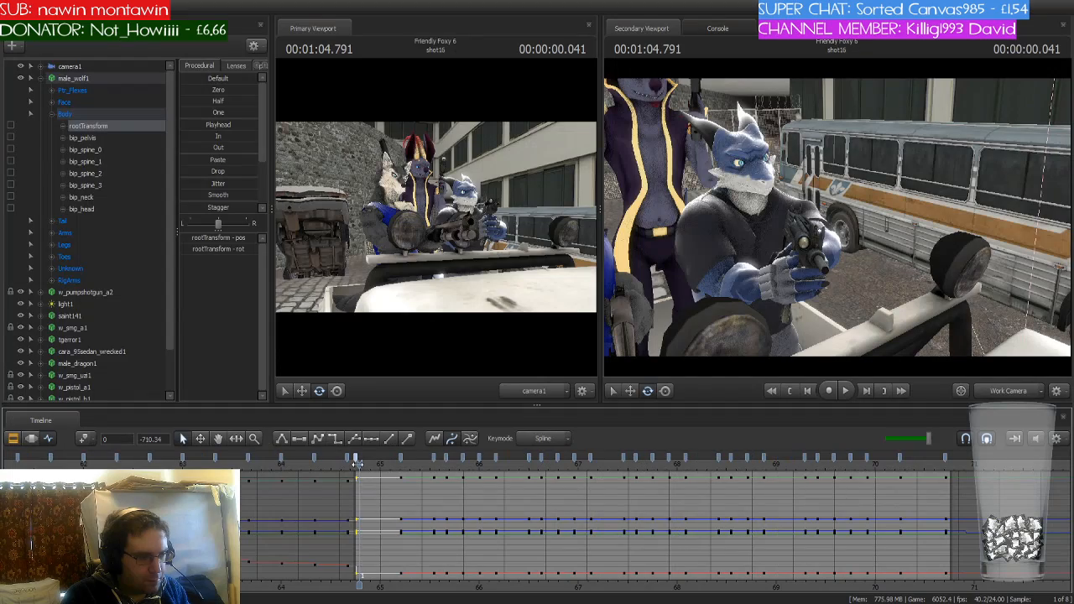
{"action": "key", "text": "space"}
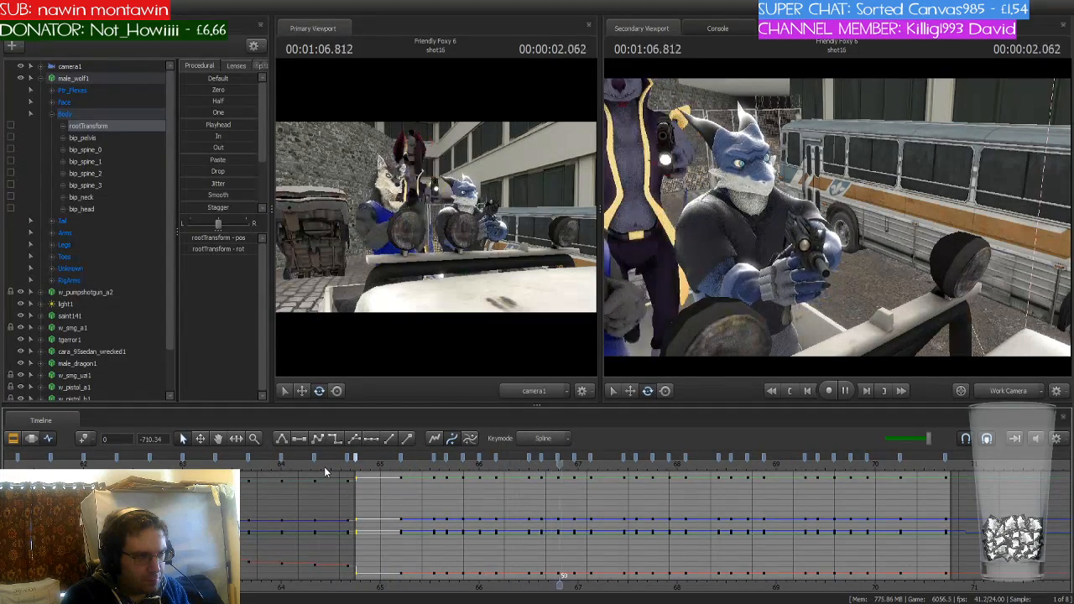
{"action": "key", "text": "space"}
Apply spline tangents to all of w_pumpshotgun_a2's keys in the shot
{"action": "scroll", "coordinate": [109, 285], "scroll_direction": "down", "scroll_amount": 3}
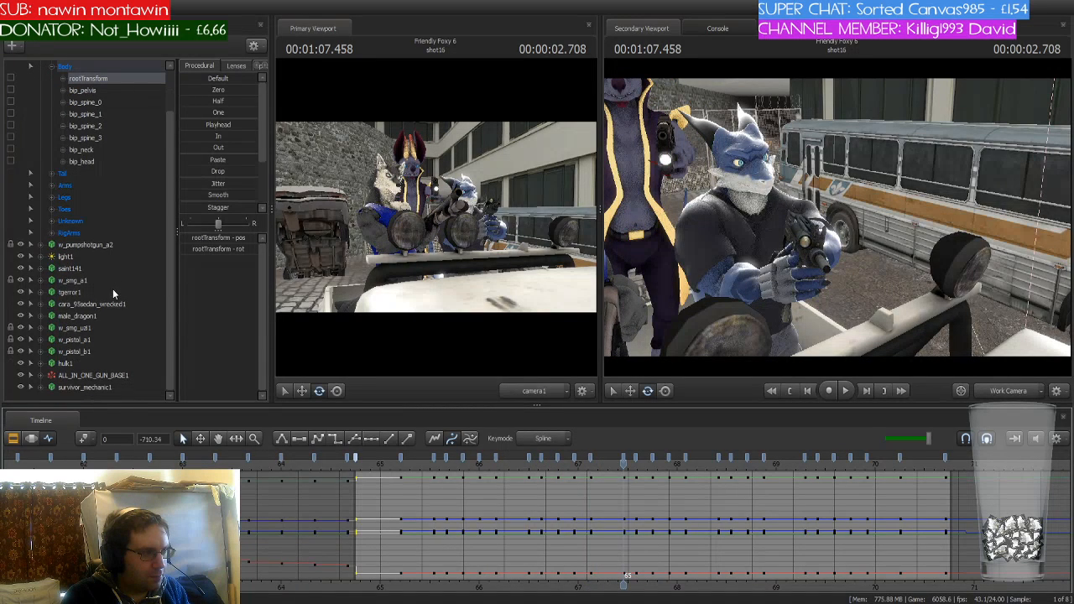
{"action": "left_click", "coordinate": [104, 245]}
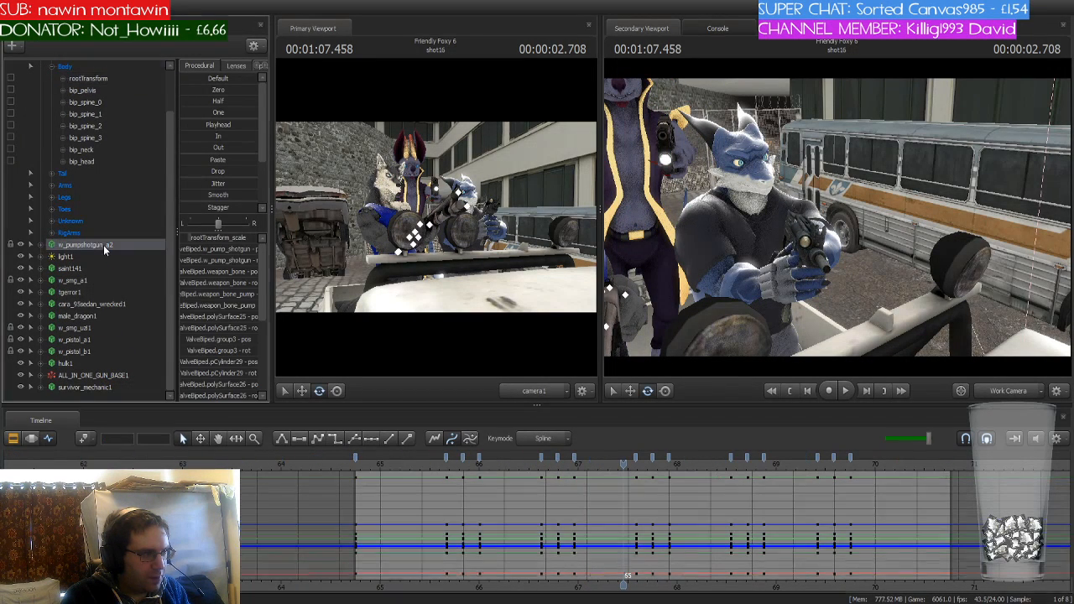
{"action": "left_click", "coordinate": [354, 455]}
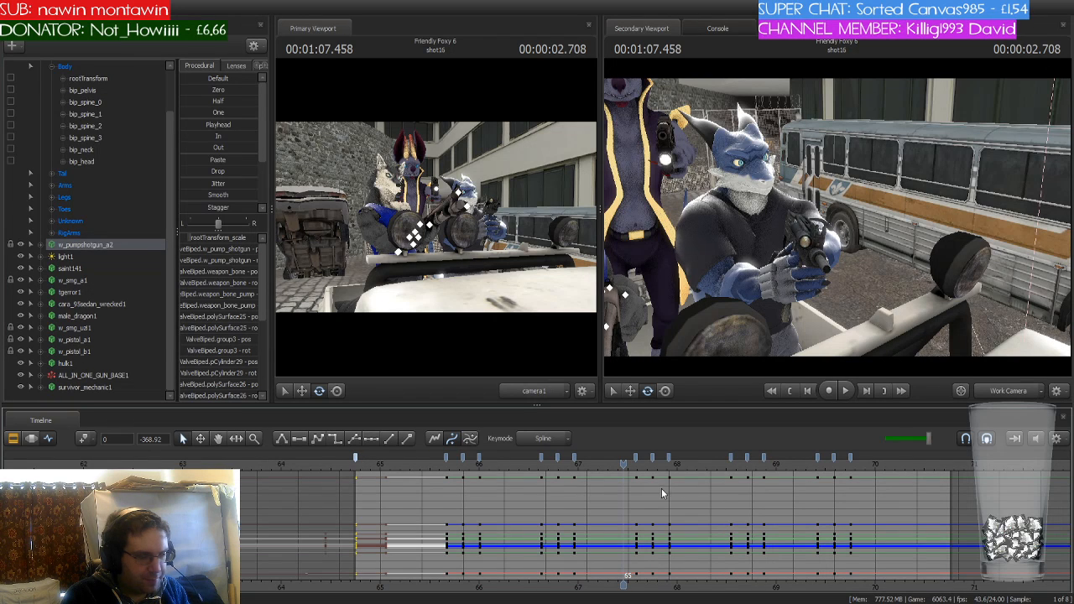
{"action": "left_click", "coordinate": [852, 461], "text": "shift"}
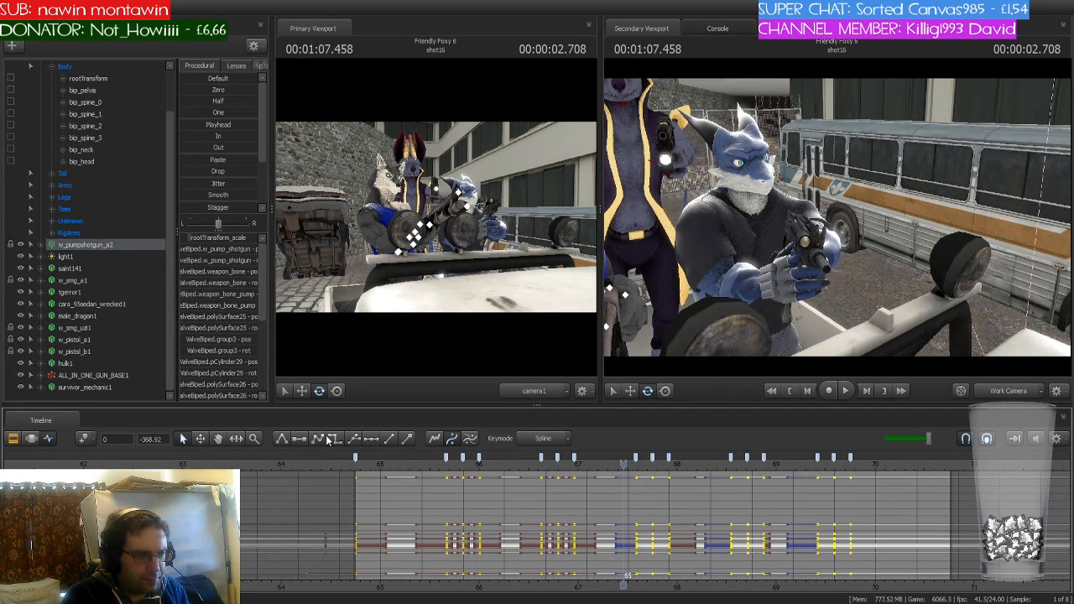
{"action": "left_click", "coordinate": [323, 437]}
Play the shot back twice to examine the pump shotgun's motion together with the wolf's
{"action": "left_click_drag", "start_coordinate": [621, 463], "coordinate": [421, 467]}
{"action": "key", "text": "space"}
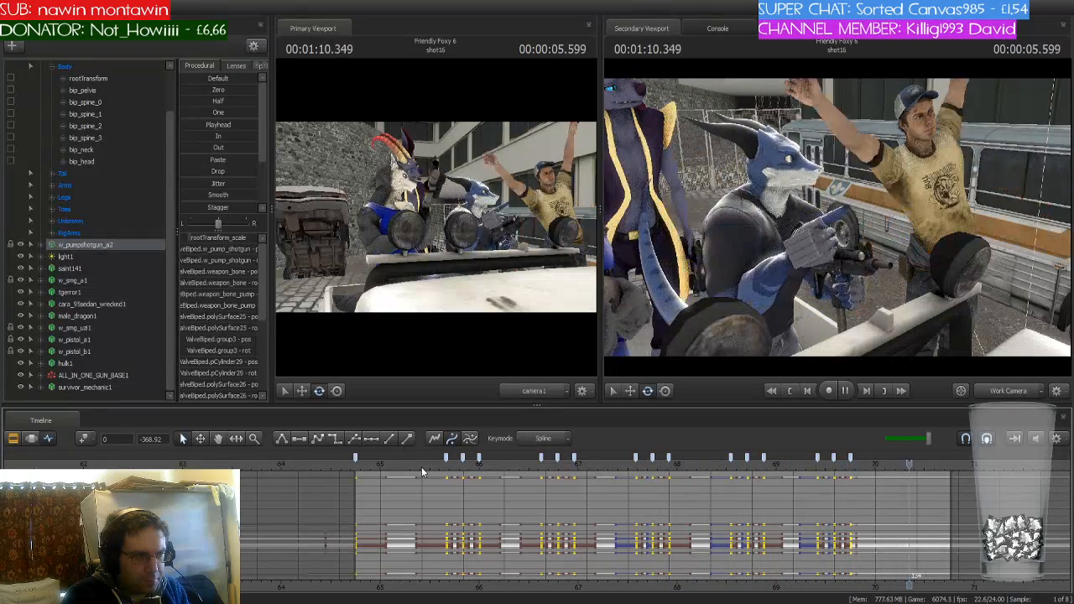
{"action": "key", "text": "space"}
{"action": "left_click", "coordinate": [621, 464]}
{"action": "left_click_drag", "start_coordinate": [621, 464], "coordinate": [348, 467]}
{"action": "key", "text": "space"}
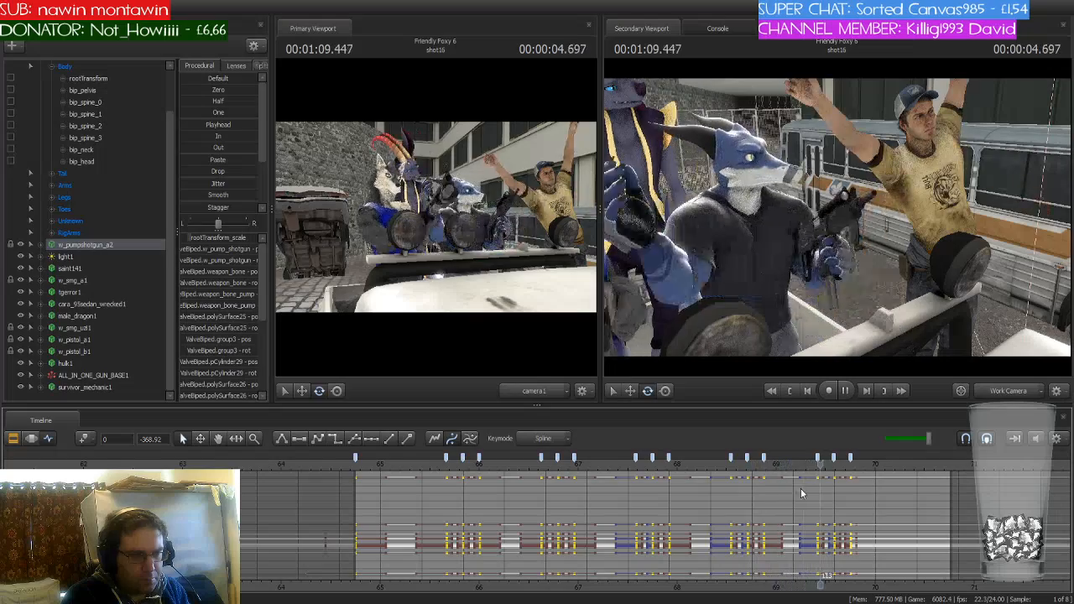
{"action": "key", "text": "space"}
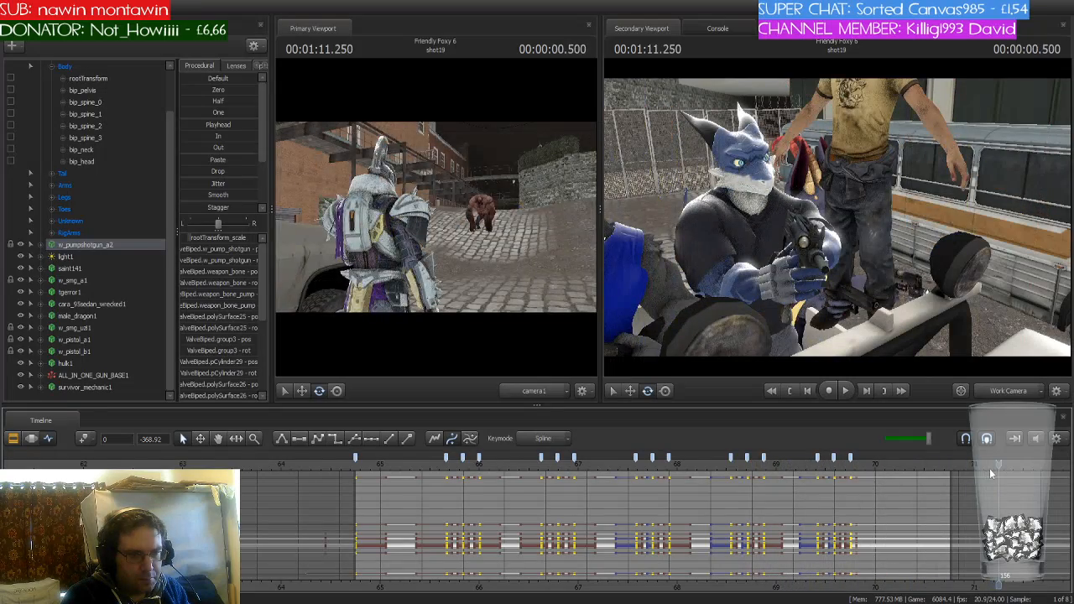
Move male_wolf1's whole-model key at frame 19 to frame 15 and play the result
{"action": "left_click_drag", "start_coordinate": [992, 468], "coordinate": [449, 466]}
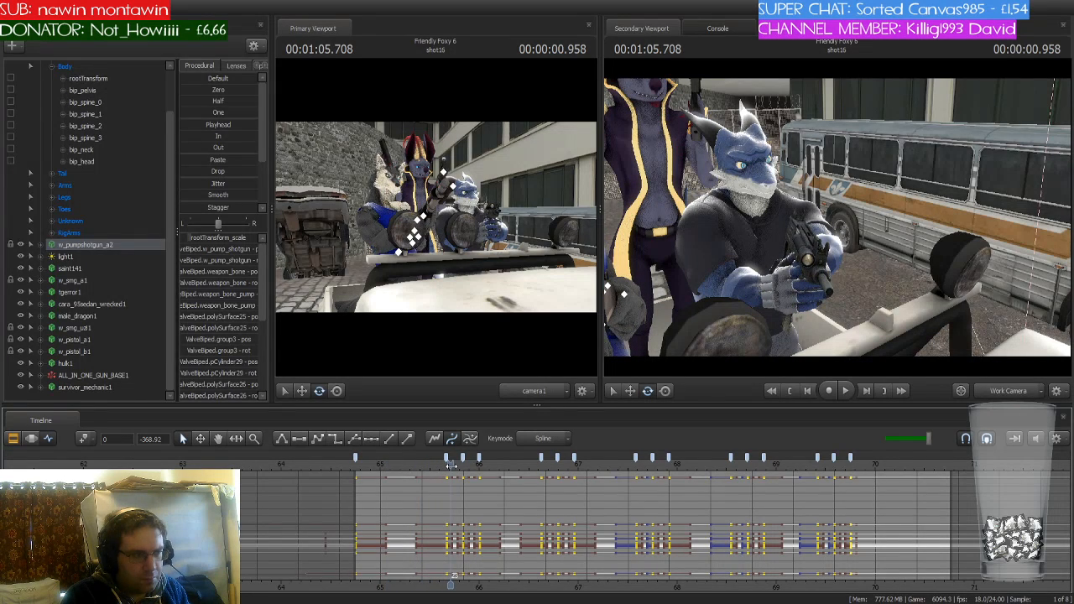
{"action": "scroll", "coordinate": [132, 173], "scroll_direction": "up", "scroll_amount": 2}
{"action": "left_click", "coordinate": [98, 79]}
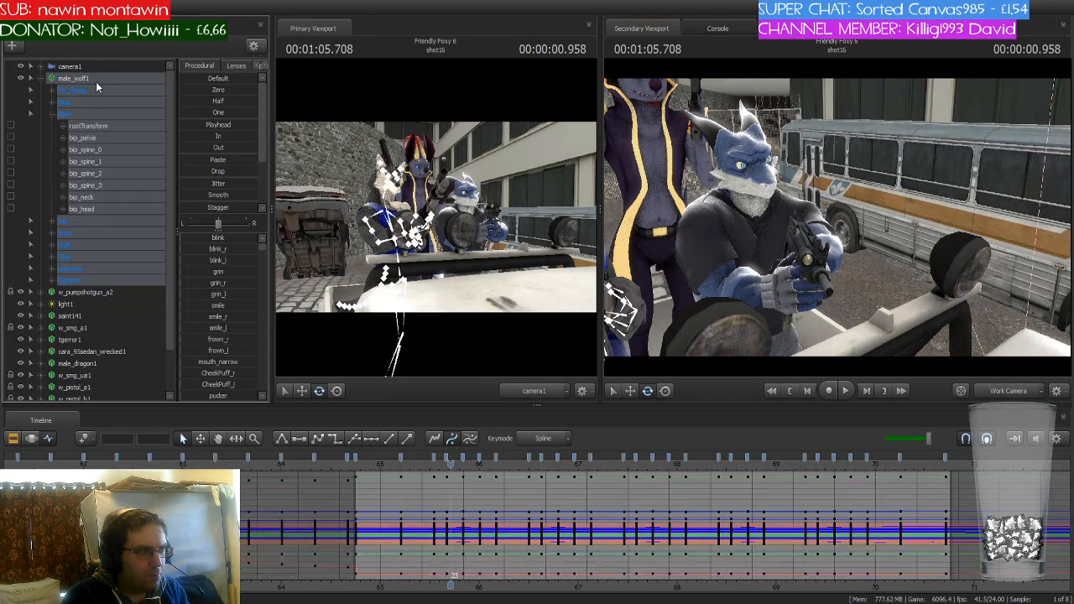
{"action": "scroll", "coordinate": [404, 486], "scroll_direction": "up", "scroll_amount": 4}
{"action": "left_click_drag", "start_coordinate": [446, 472], "coordinate": [415, 479]}
{"action": "left_click", "coordinate": [412, 458]}
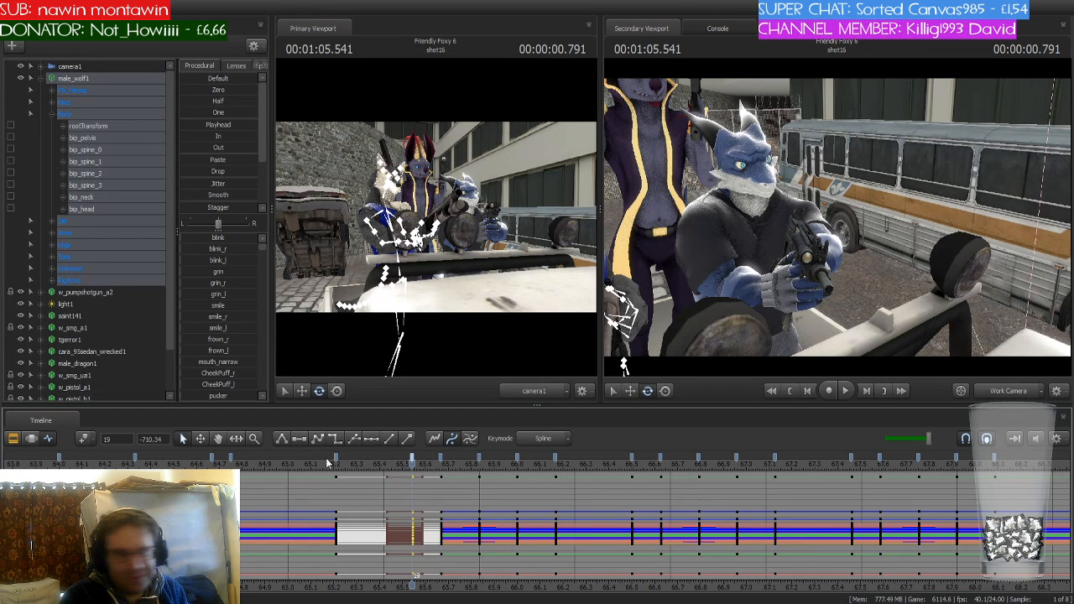
{"action": "scroll", "coordinate": [413, 476], "scroll_direction": "down", "scroll_amount": 2}
{"action": "scroll", "coordinate": [414, 470], "scroll_direction": "up", "scroll_amount": 3}
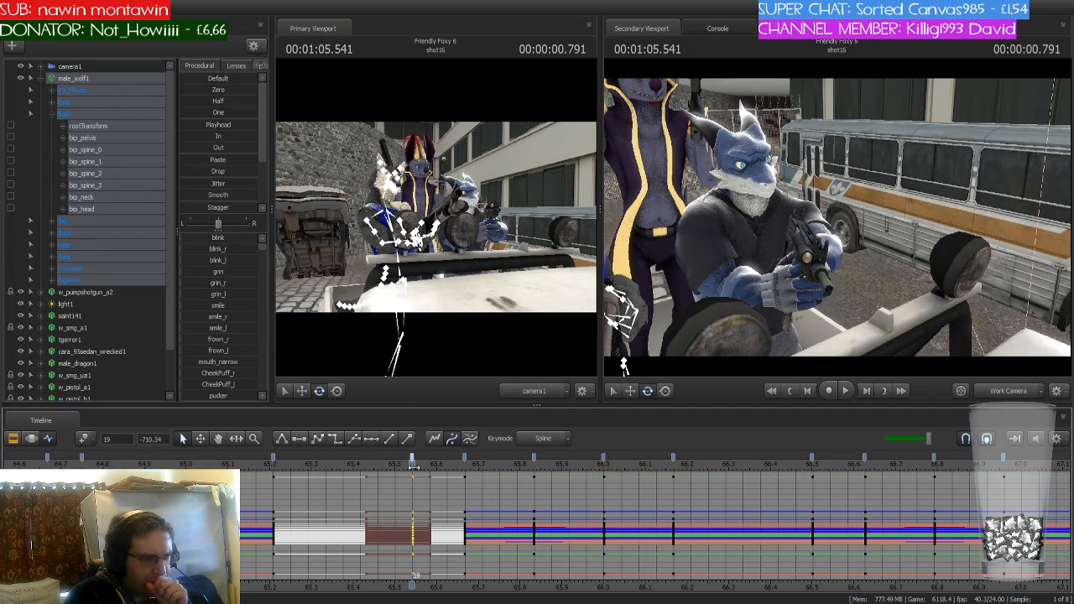
{"action": "mouse_move", "coordinate": [414, 468]}
{"action": "left_mouse_down"}
{"action": "mouse_move", "coordinate": [593, 479]}
{"action": "mouse_move", "coordinate": [253, 485]}
{"action": "mouse_move", "coordinate": [460, 484]}
{"action": "mouse_move", "coordinate": [255, 487]}
{"action": "mouse_move", "coordinate": [341, 480]}
{"action": "left_mouse_up"}
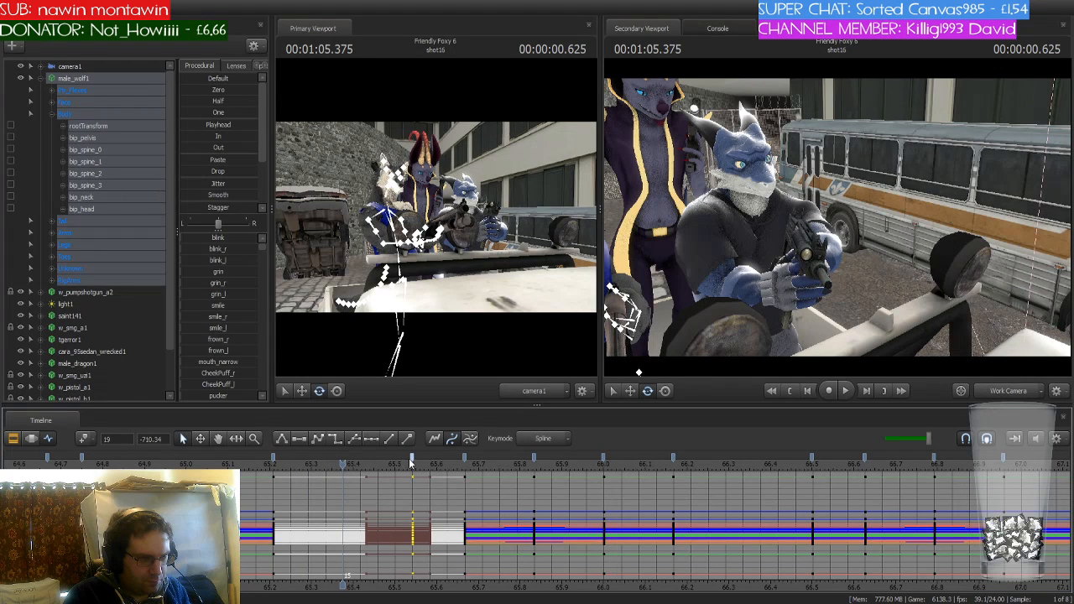
{"action": "left_click_drag", "start_coordinate": [411, 462], "coordinate": [347, 463]}
{"action": "key", "text": "space"}
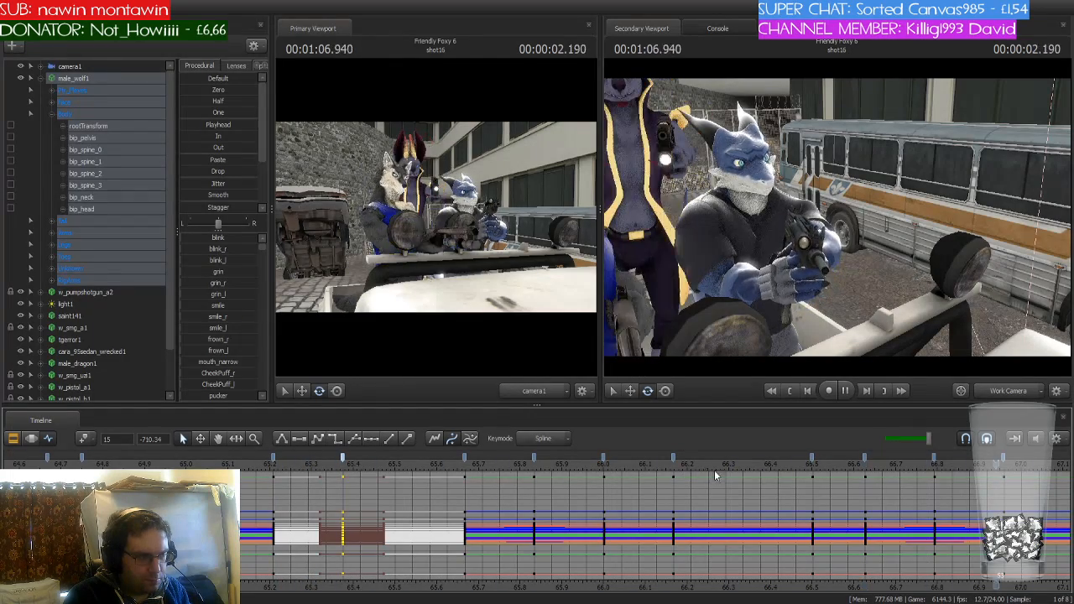
Copy male_wolf1's key at frame 11 to frame 19 and play back the motion
{"action": "left_click_drag", "start_coordinate": [550, 467], "coordinate": [409, 472]}
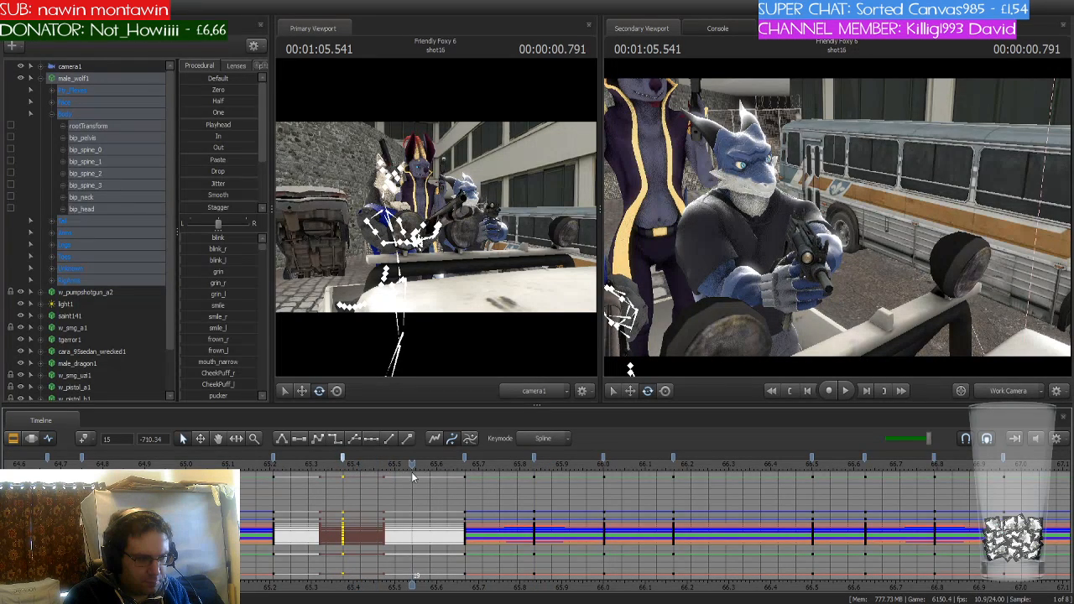
{"action": "left_click", "coordinate": [275, 458]}
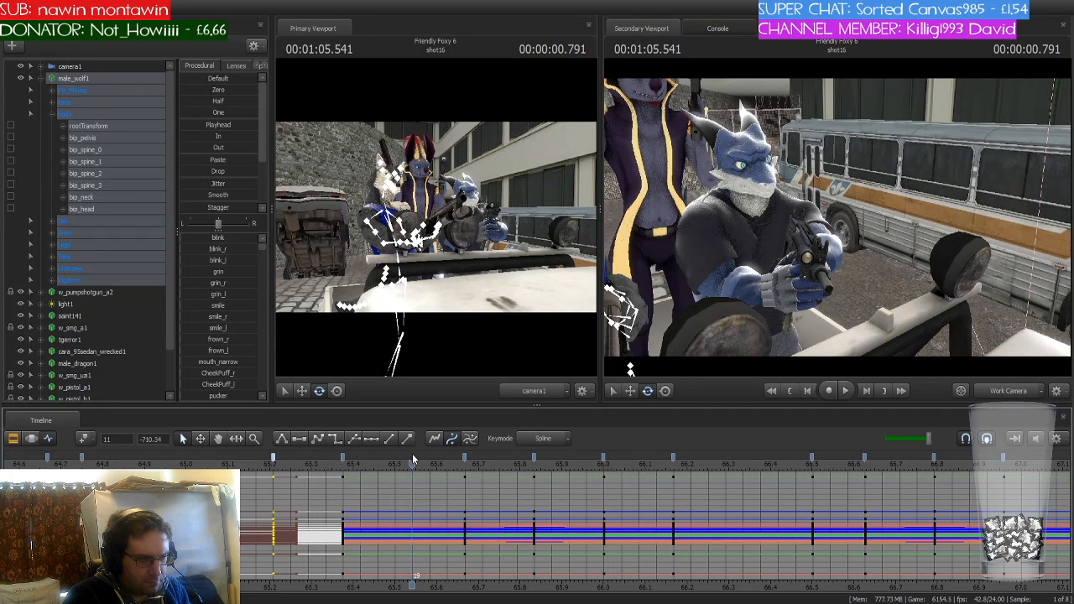
{"action": "key", "text": "ctrl+v"}
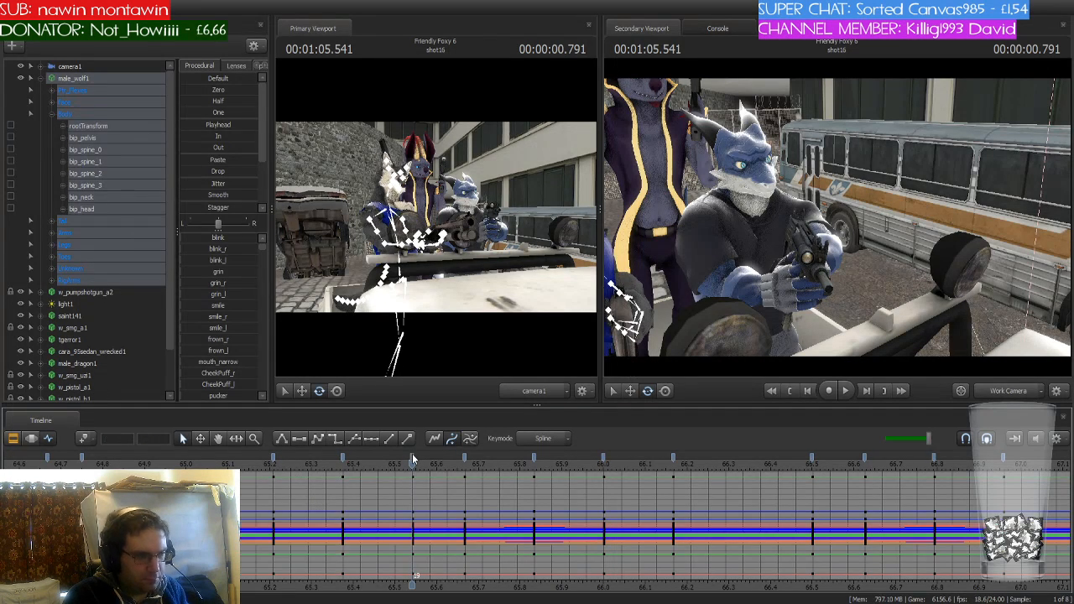
{"action": "left_click_drag", "start_coordinate": [412, 466], "coordinate": [329, 468]}
{"action": "key", "text": "space"}
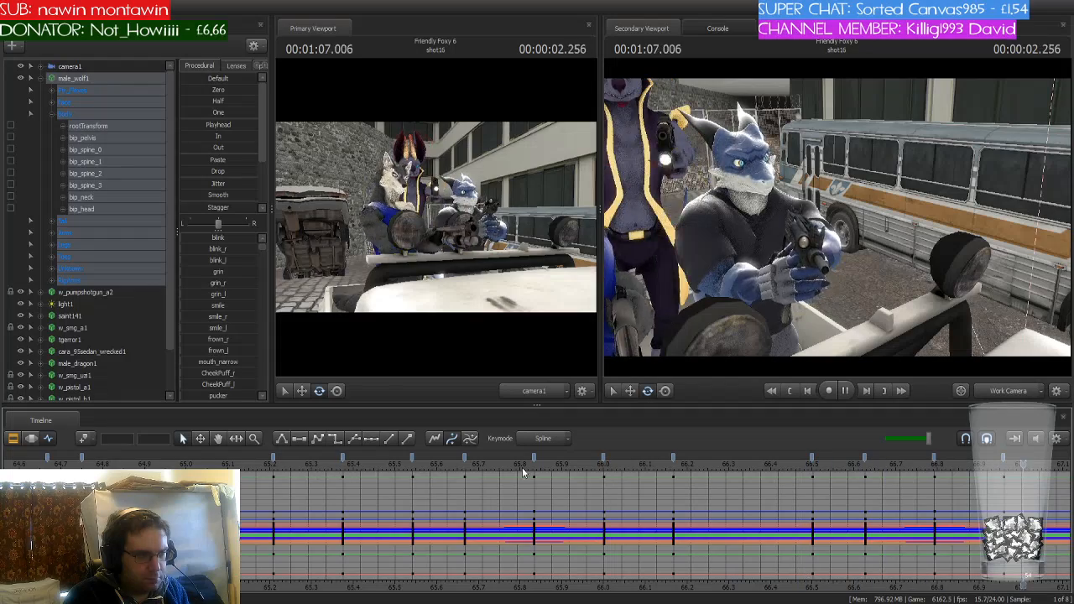
{"action": "scroll", "coordinate": [663, 472], "scroll_direction": "down", "scroll_amount": 3}
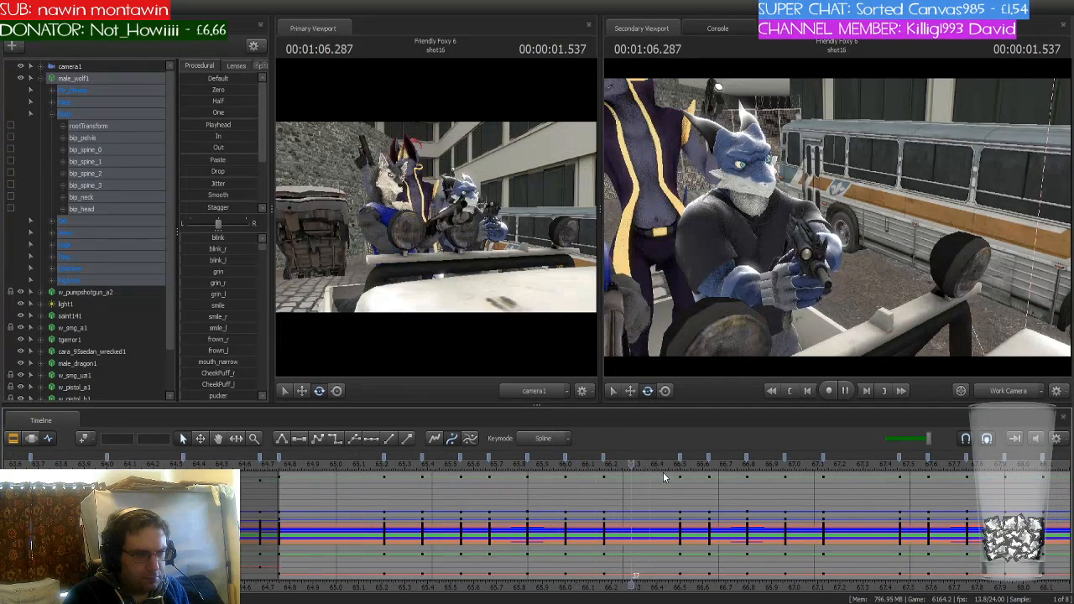
{"action": "key", "text": "space"}
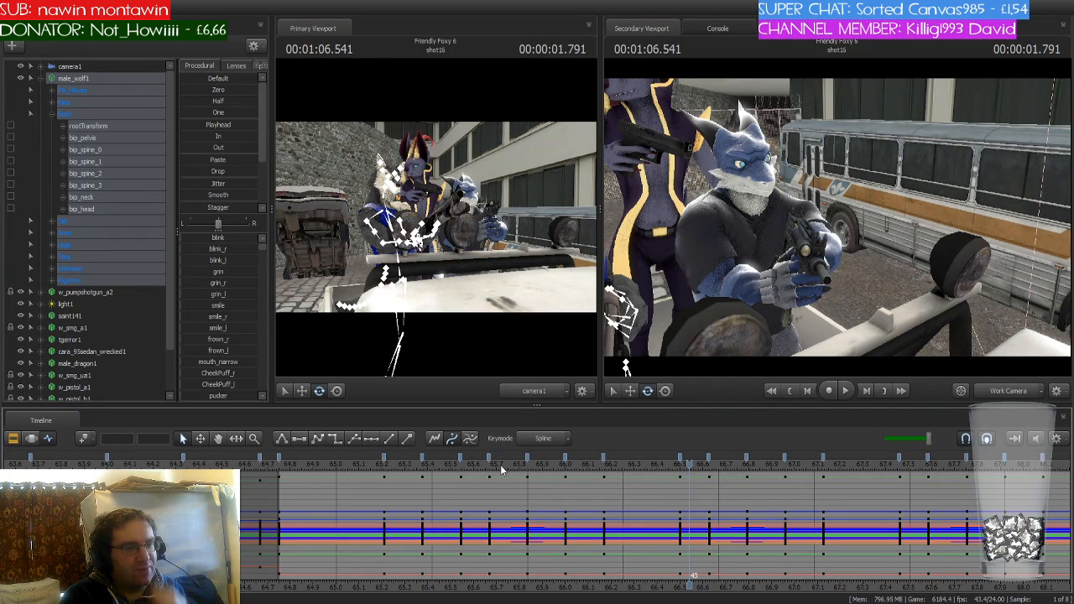
Play the shot from its start to examine the timing of male_wolf1's motion around the new keys
{"action": "left_click", "coordinate": [387, 467]}
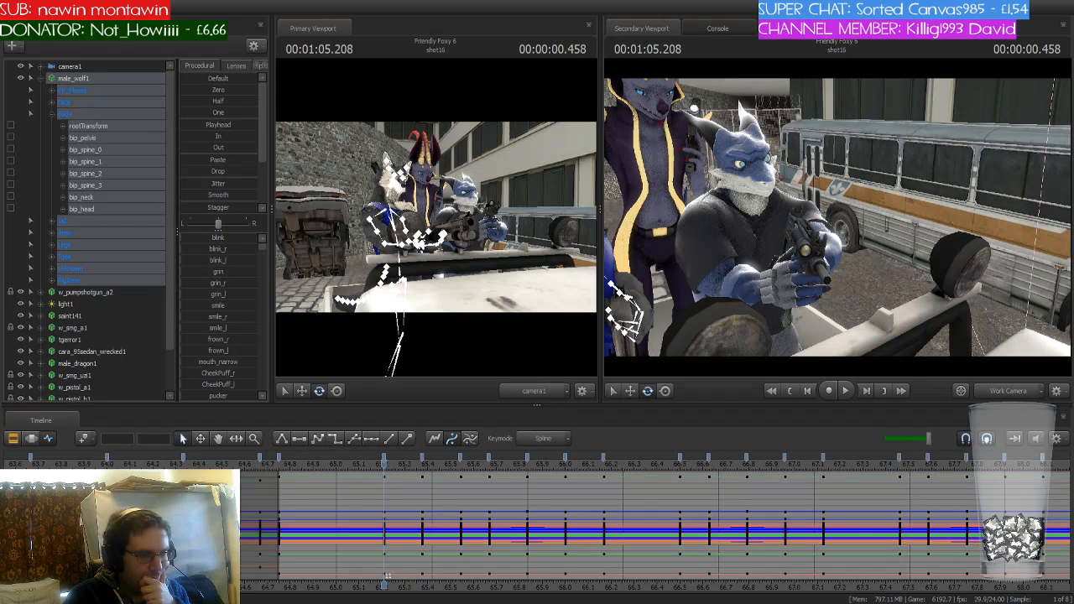
{"action": "left_click_drag", "start_coordinate": [387, 468], "coordinate": [276, 476]}
{"action": "key", "text": "space"}
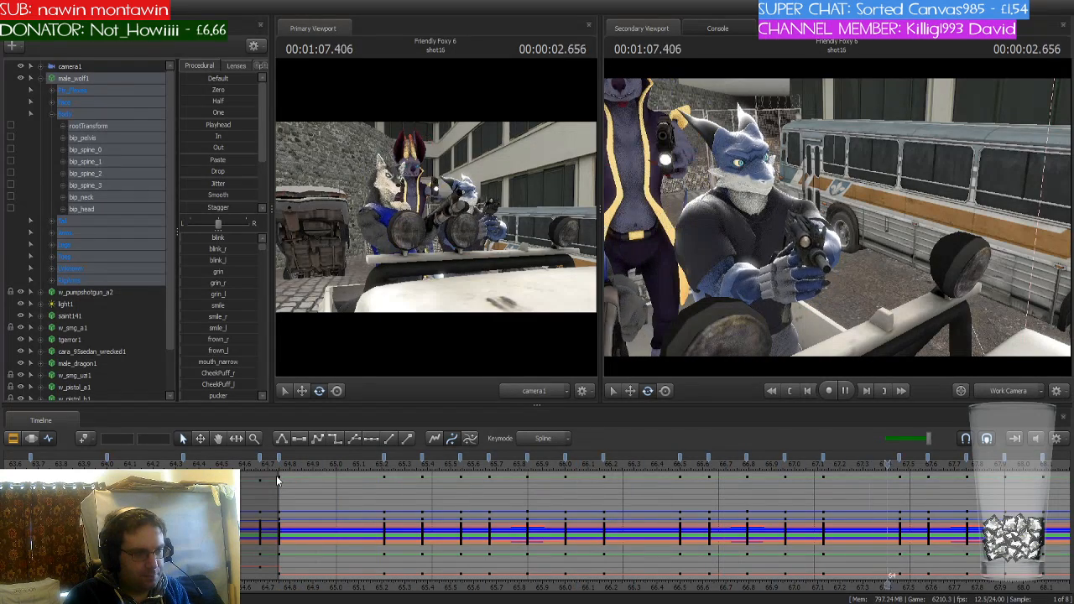
{"action": "key", "text": "space"}
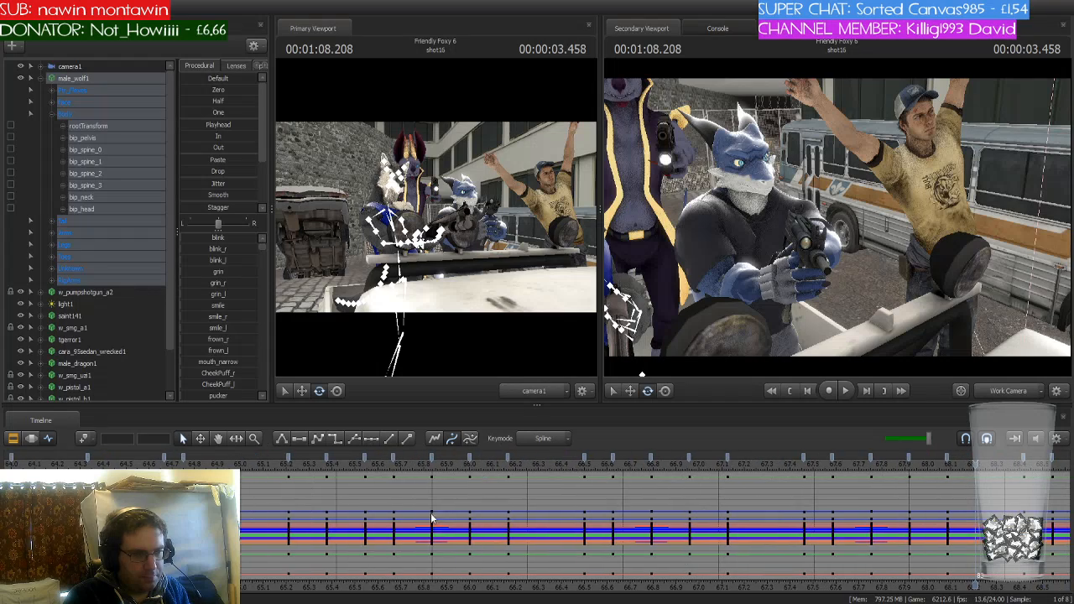
{"action": "scroll", "coordinate": [387, 501], "scroll_direction": "down", "scroll_amount": 2}
{"action": "left_click", "coordinate": [353, 467]}
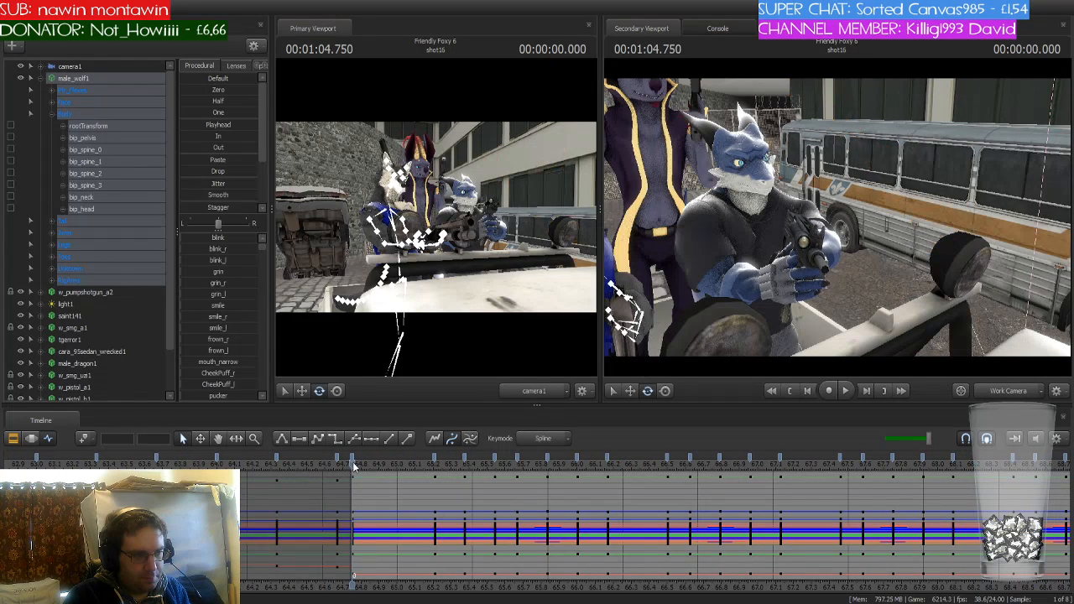
{"action": "key", "text": "space"}
{"action": "key", "text": "space"}
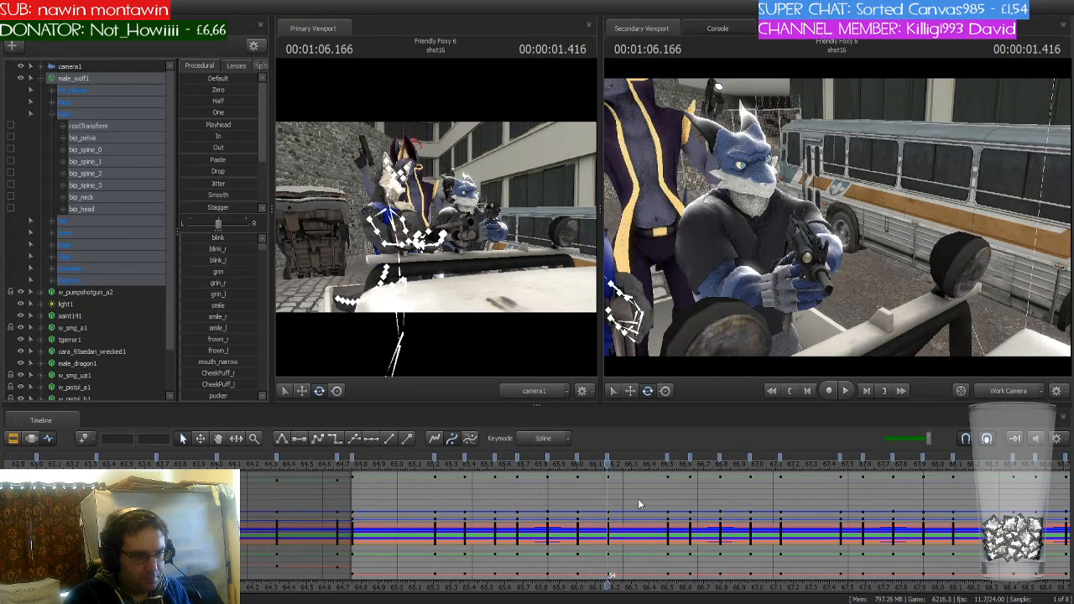
Shift male_wolf1's right collar bone outward at frame 15, then select the left collar bone
{"action": "left_click_drag", "start_coordinate": [609, 469], "coordinate": [466, 469]}
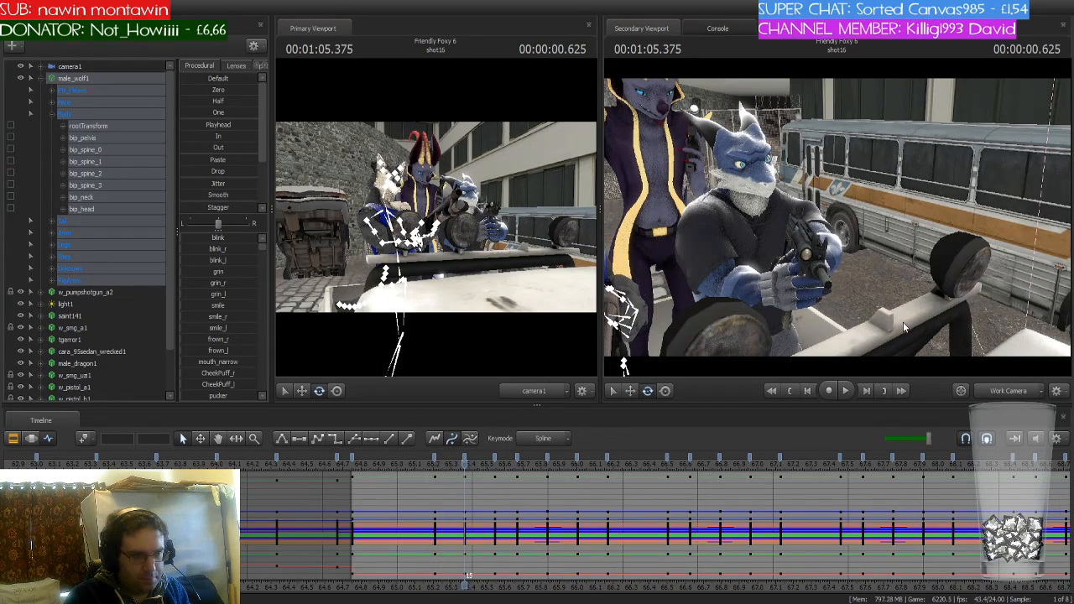
{"action": "left_click_drag", "start_coordinate": [903, 327], "coordinate": [833, 220]}
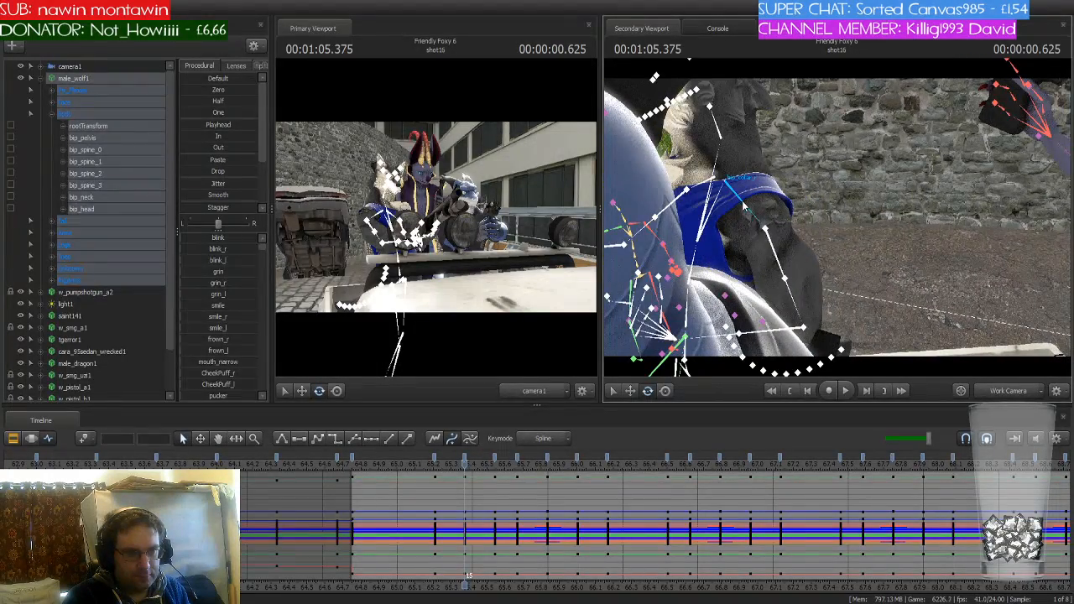
{"action": "left_click", "coordinate": [743, 206]}
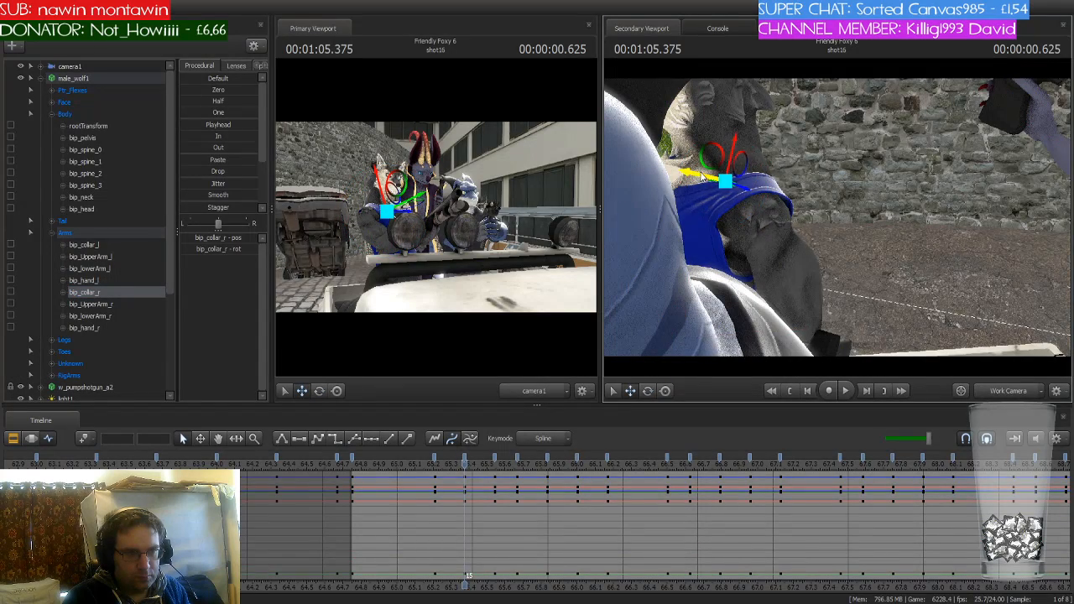
{"action": "left_click_drag", "start_coordinate": [702, 176], "coordinate": [712, 179]}
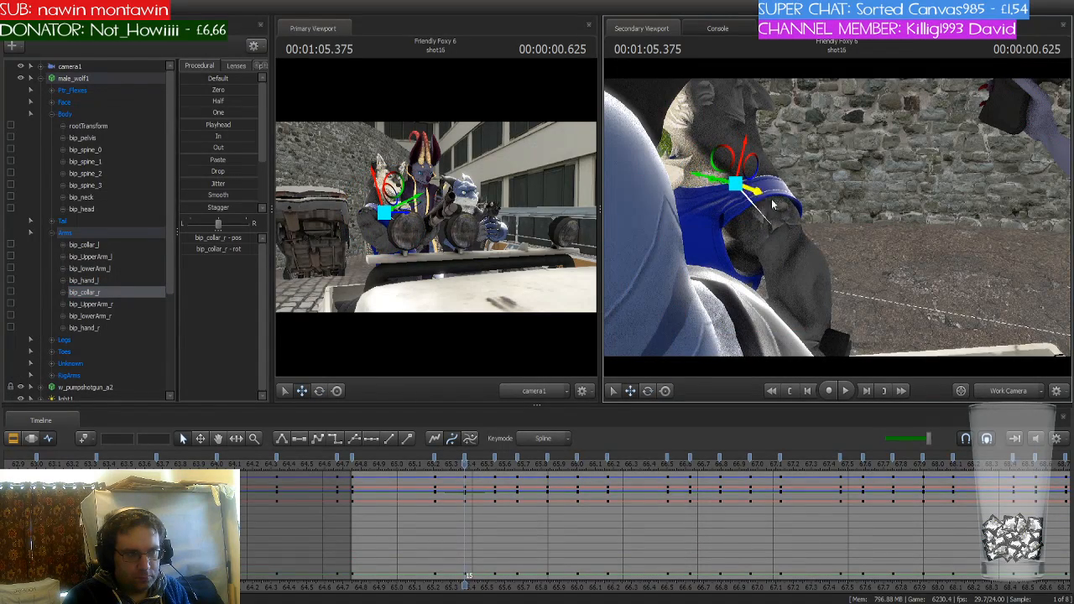
{"action": "left_click_drag", "start_coordinate": [773, 204], "coordinate": [859, 181]}
{"action": "left_click", "coordinate": [995, 171], "text": "ctrl"}
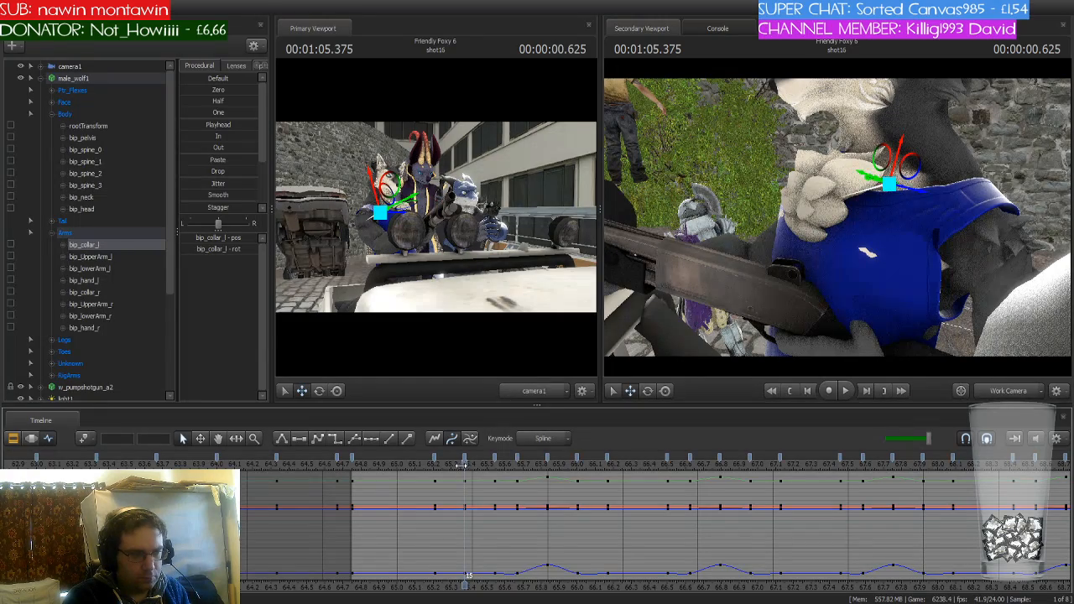
Play the shot through the adjusted frame 15 pose to examine the wolf's shoulder motion
{"action": "left_click", "coordinate": [404, 464]}
{"action": "key", "text": "space"}
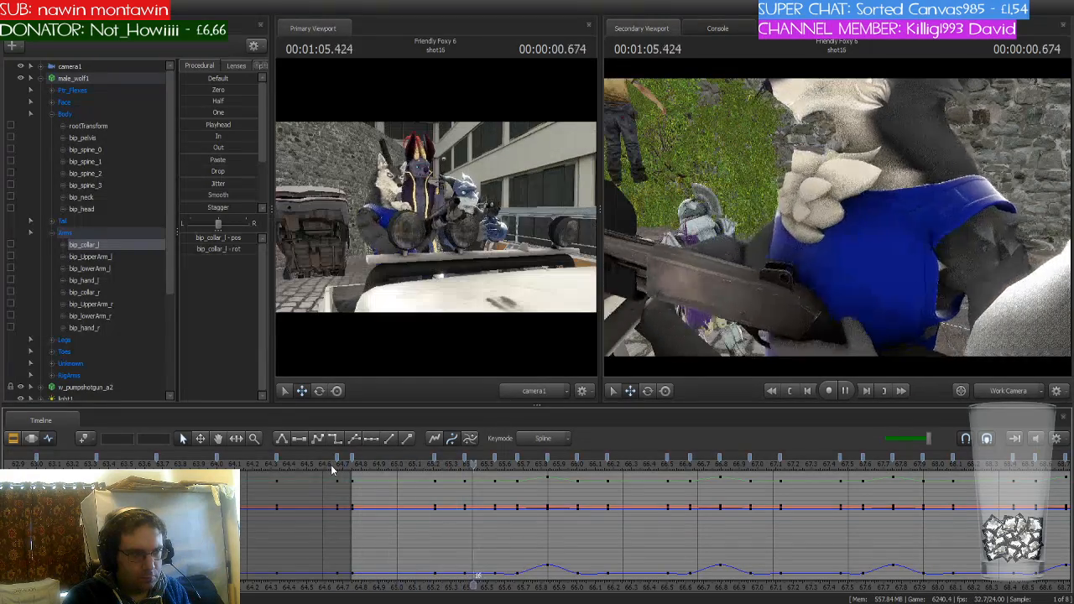
{"action": "key", "text": "space"}
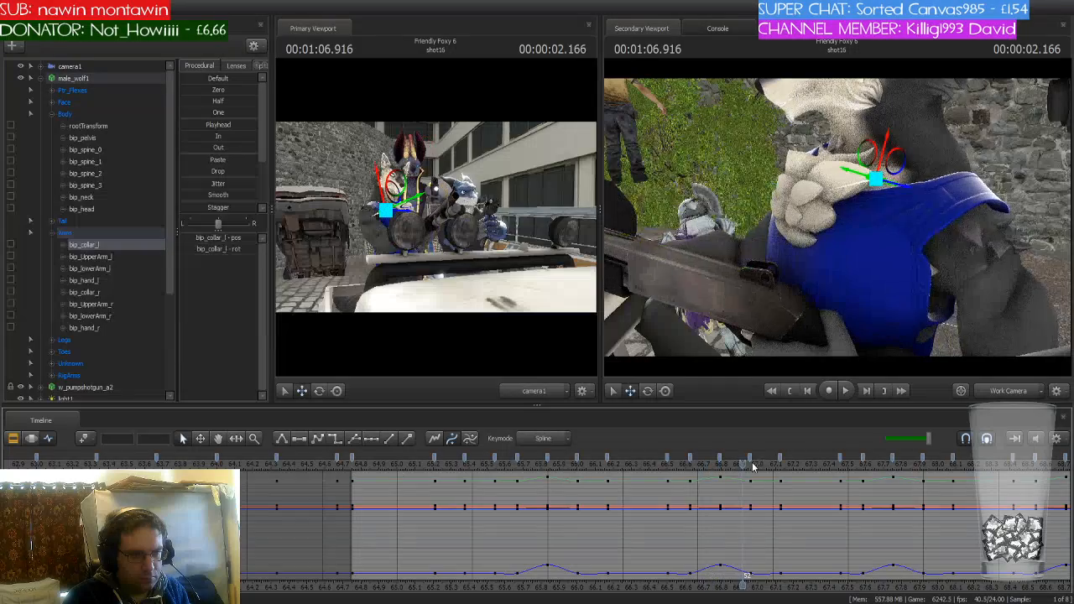
Copy the left collar bone's key at frame 15 to frame 38
{"action": "left_click_drag", "start_coordinate": [751, 464], "coordinate": [435, 479]}
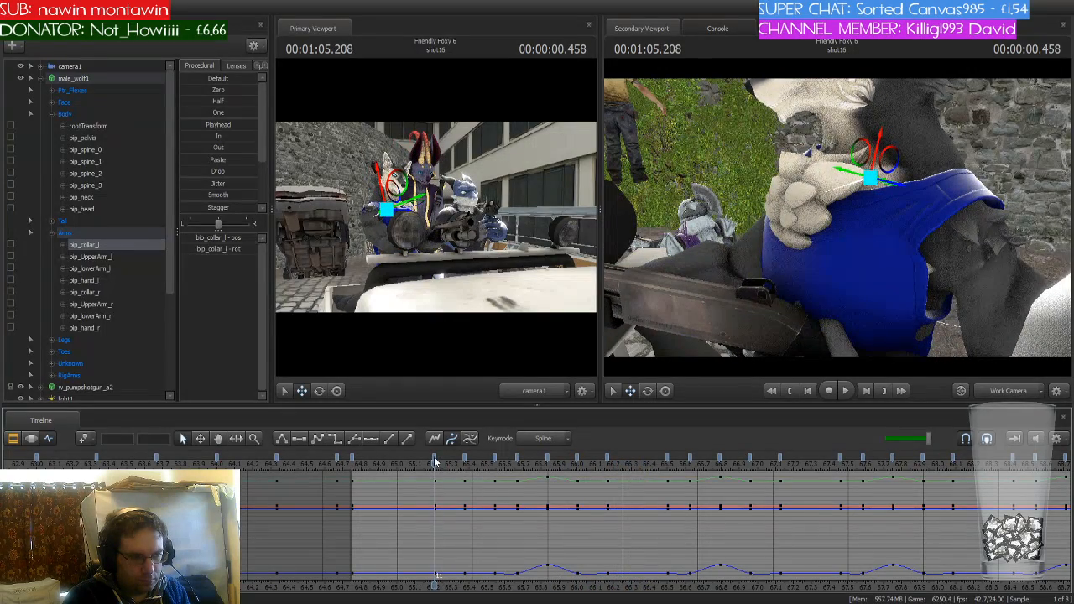
{"action": "left_click", "coordinate": [434, 458]}
{"action": "left_click", "coordinate": [464, 459]}
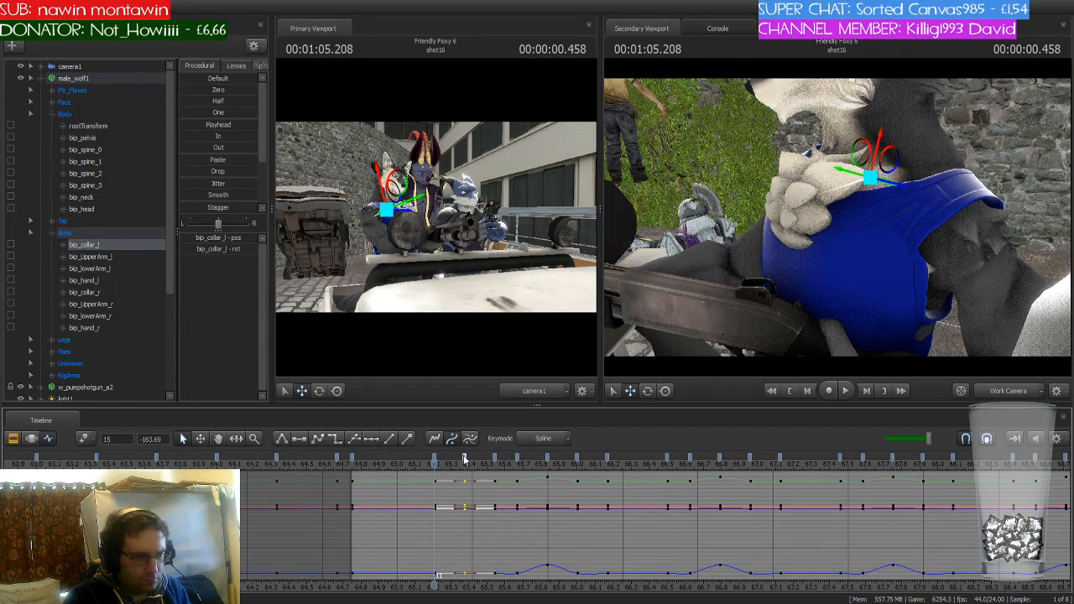
{"action": "left_click_drag", "start_coordinate": [432, 467], "coordinate": [610, 471]}
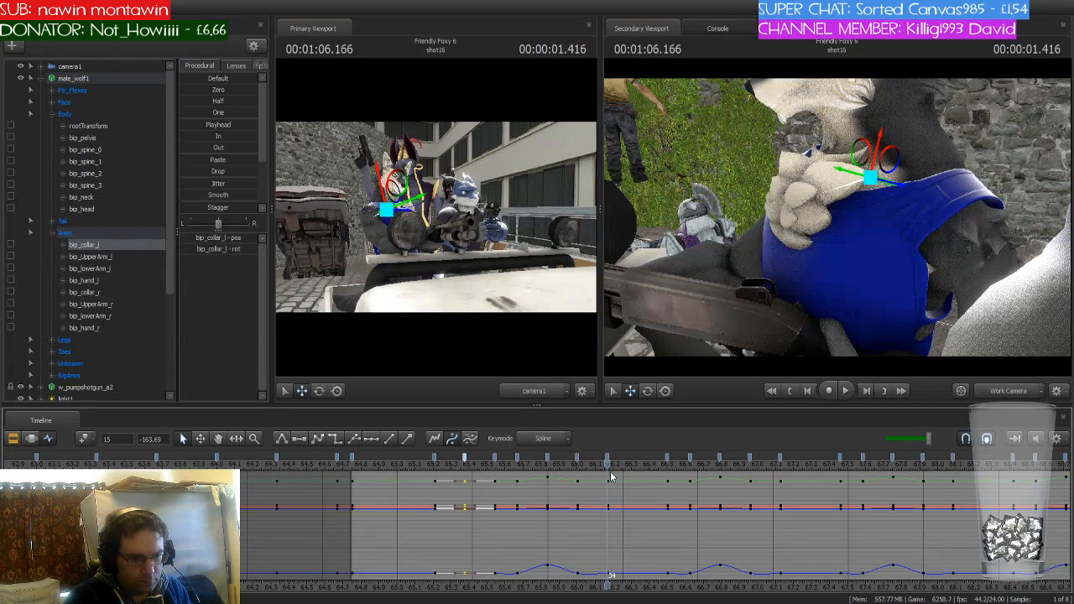
{"action": "key", "text": "space"}
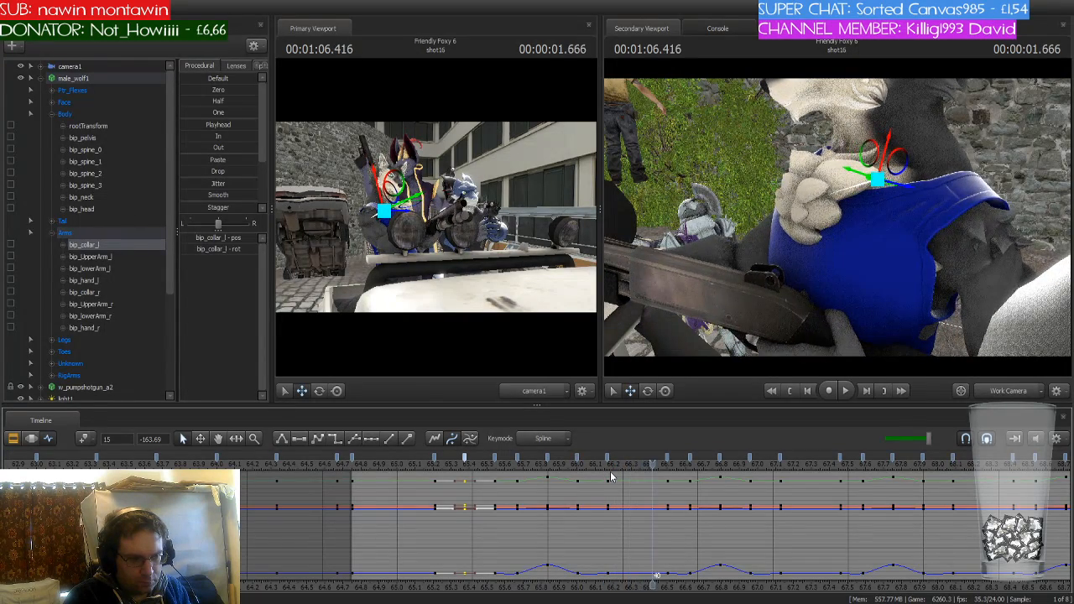
{"action": "key", "text": "Right"}
{"action": "key", "text": "Right"}
{"action": "key", "text": "Left"}
{"action": "key", "text": "Left"}
{"action": "key", "text": "Left"}
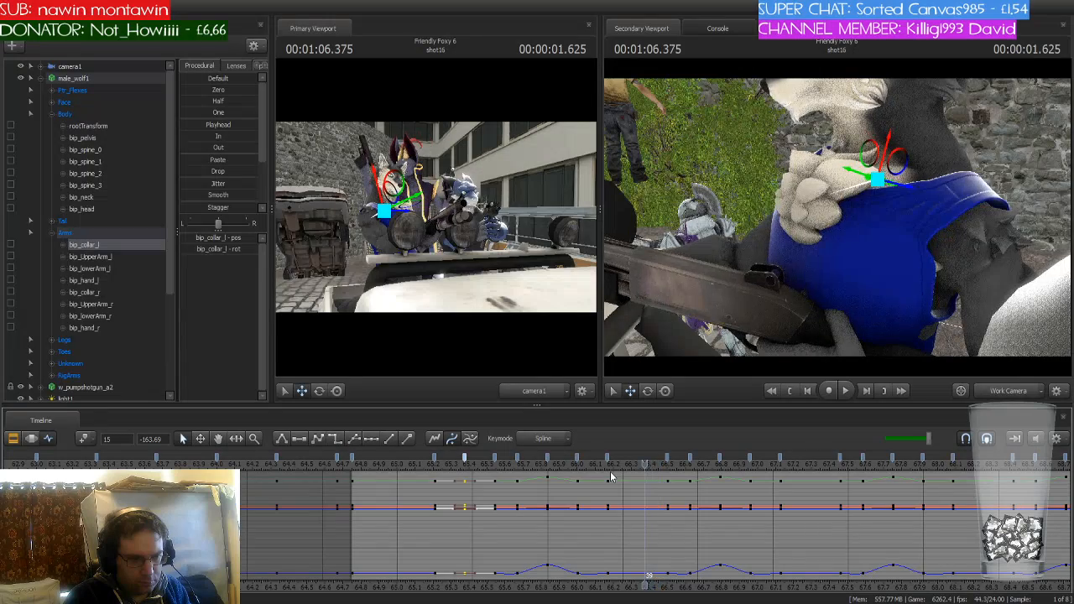
{"action": "key", "text": "Left"}
{"action": "key", "text": "Left"}
{"action": "key", "text": "Left"}
{"action": "key", "text": "Left"}
{"action": "key", "text": "Left"}
{"action": "key", "text": "Right"}
{"action": "key", "text": "Right"}
{"action": "key", "text": "Right"}
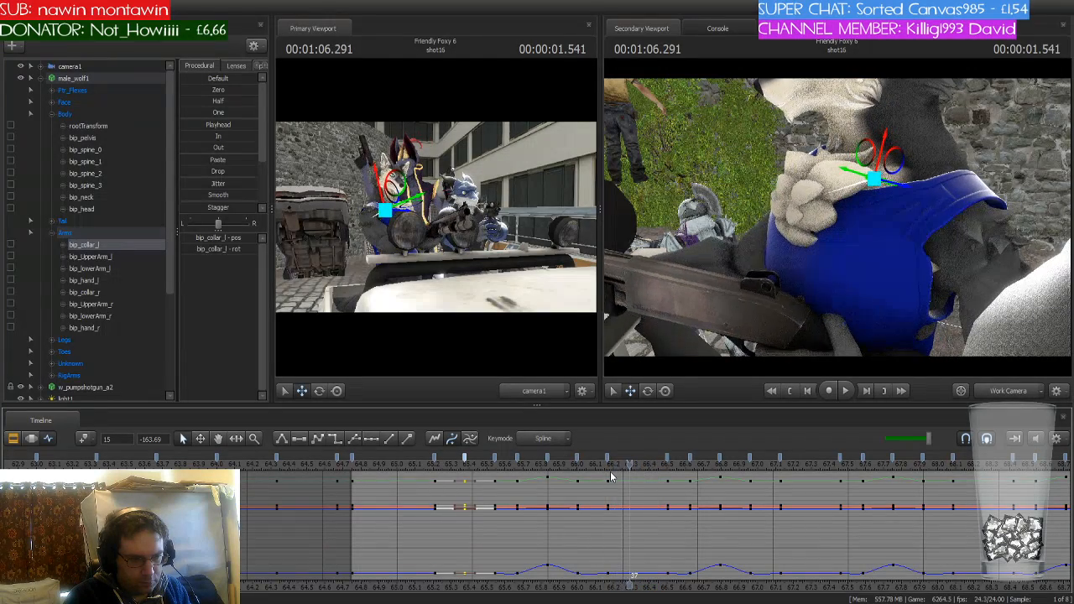
{"action": "key", "text": "Right"}
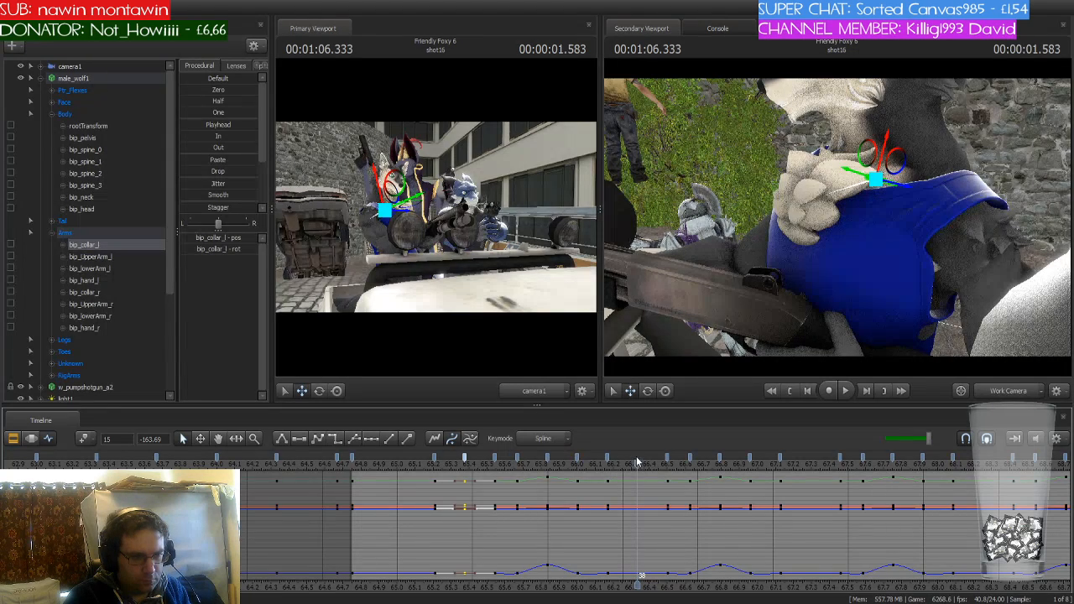
{"action": "key", "text": "ctrl+v"}
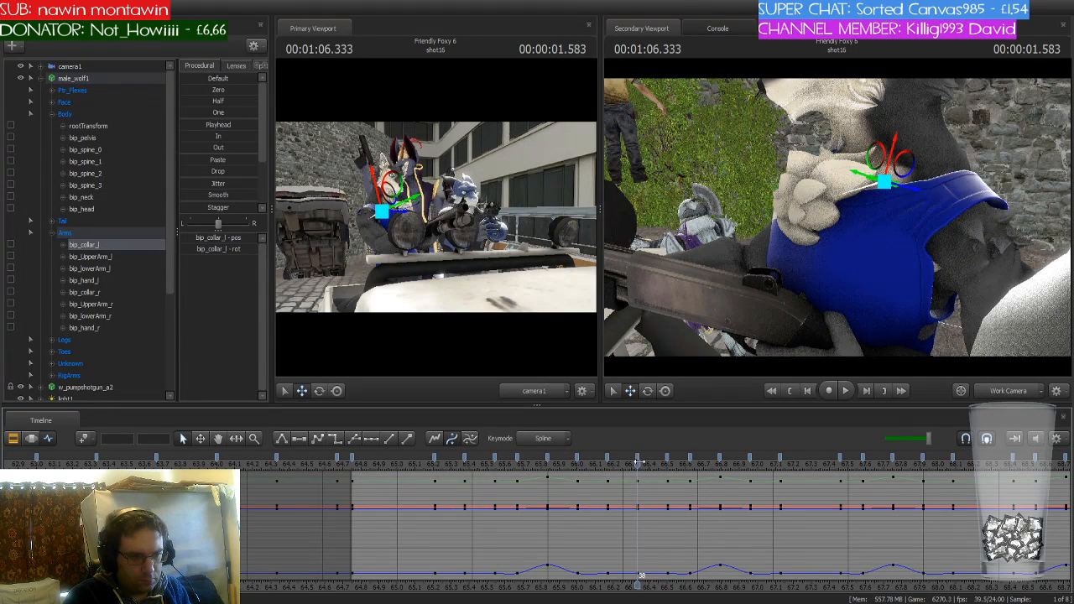
Copy the left collar bone's key at frame 19 to frame 42 and clear the key selection
{"action": "left_click_drag", "start_coordinate": [638, 461], "coordinate": [497, 483]}
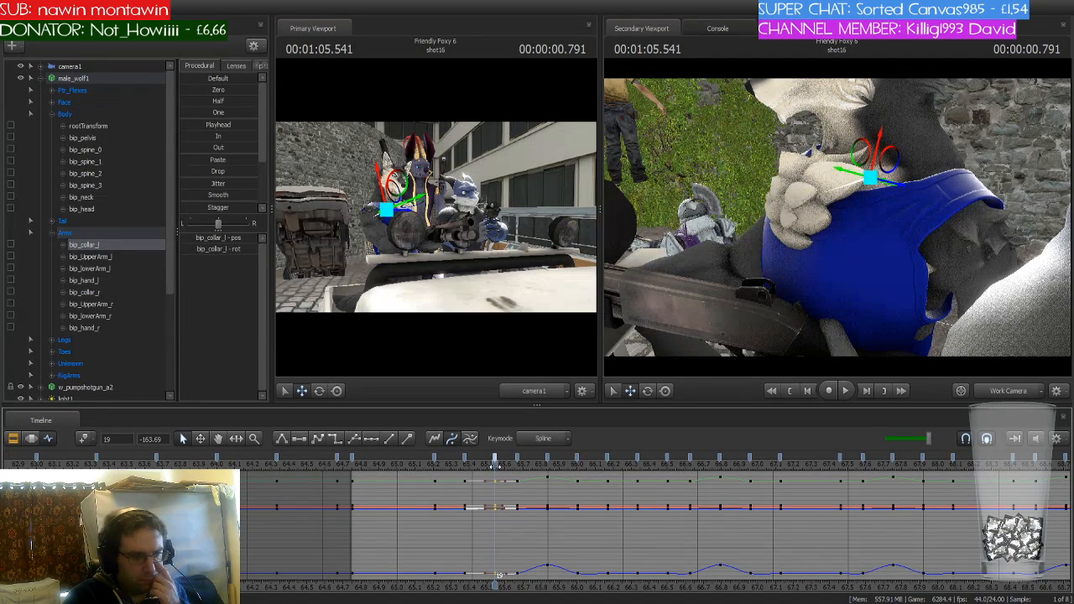
{"action": "left_click_drag", "start_coordinate": [496, 464], "coordinate": [667, 468]}
{"action": "key", "text": "ctrl+v"}
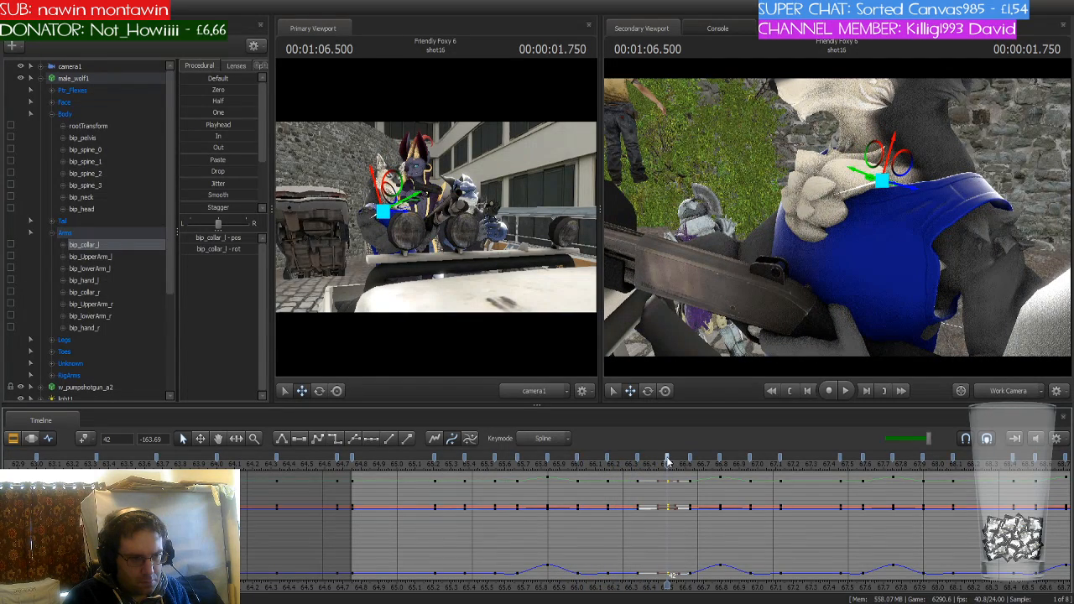
{"action": "left_click", "coordinate": [696, 516]}
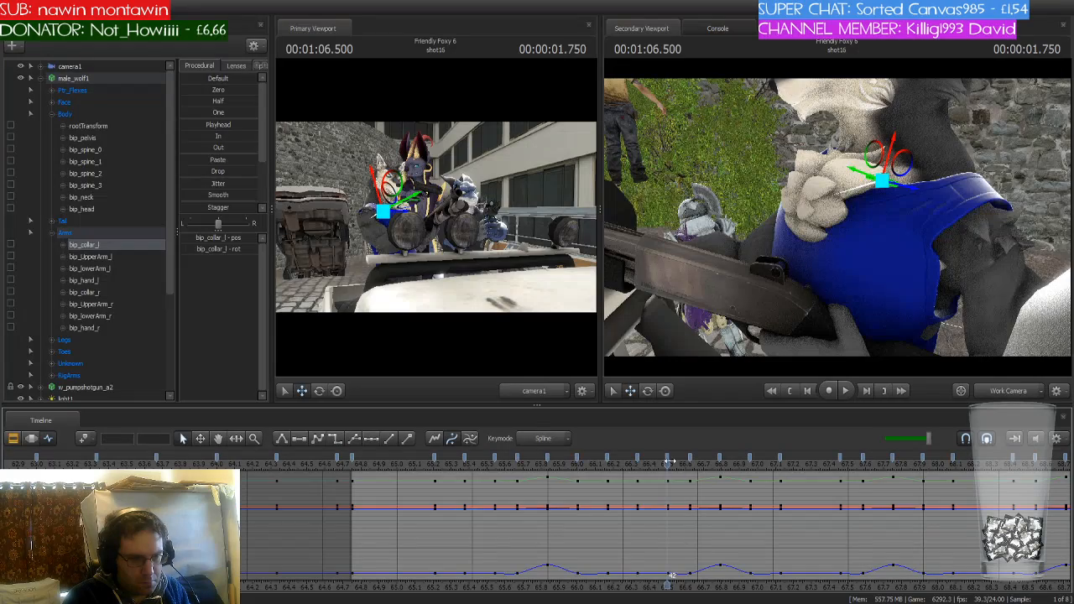
Play the rest of the shot from about frame 52 to examine the wolf's shoulder motion
{"action": "left_click_drag", "start_coordinate": [668, 464], "coordinate": [747, 464]}
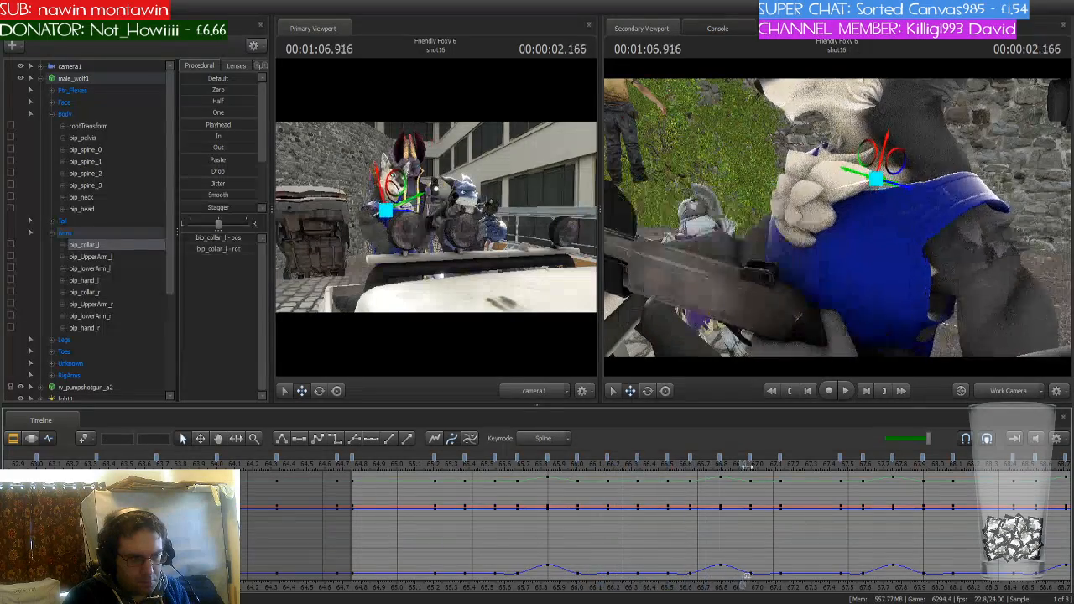
{"action": "key", "text": "space"}
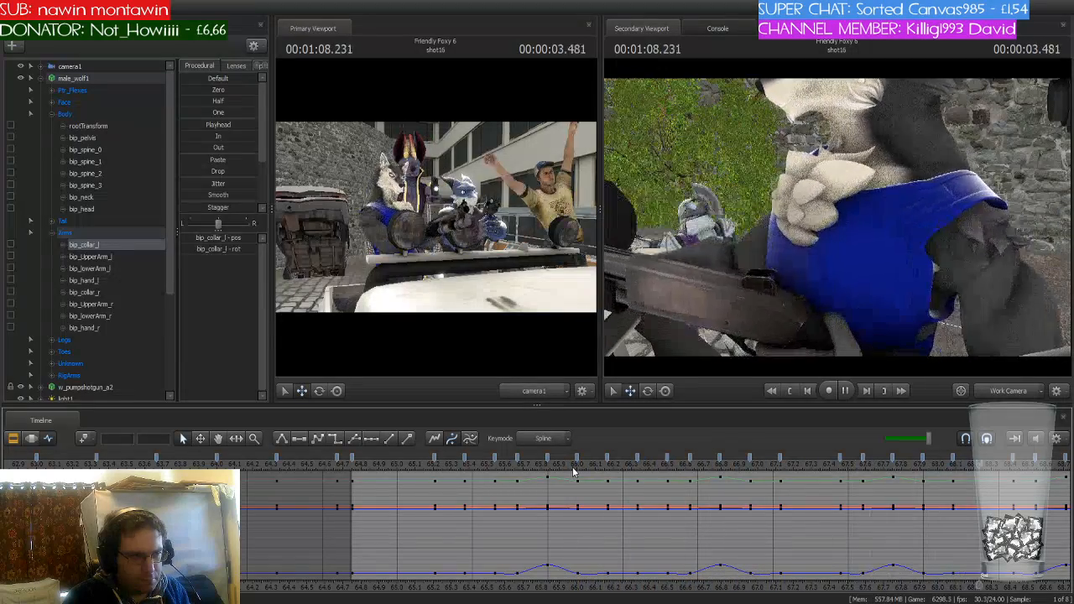
{"action": "key", "text": "space"}
{"action": "scroll", "coordinate": [503, 571], "scroll_direction": "down", "scroll_amount": 3}
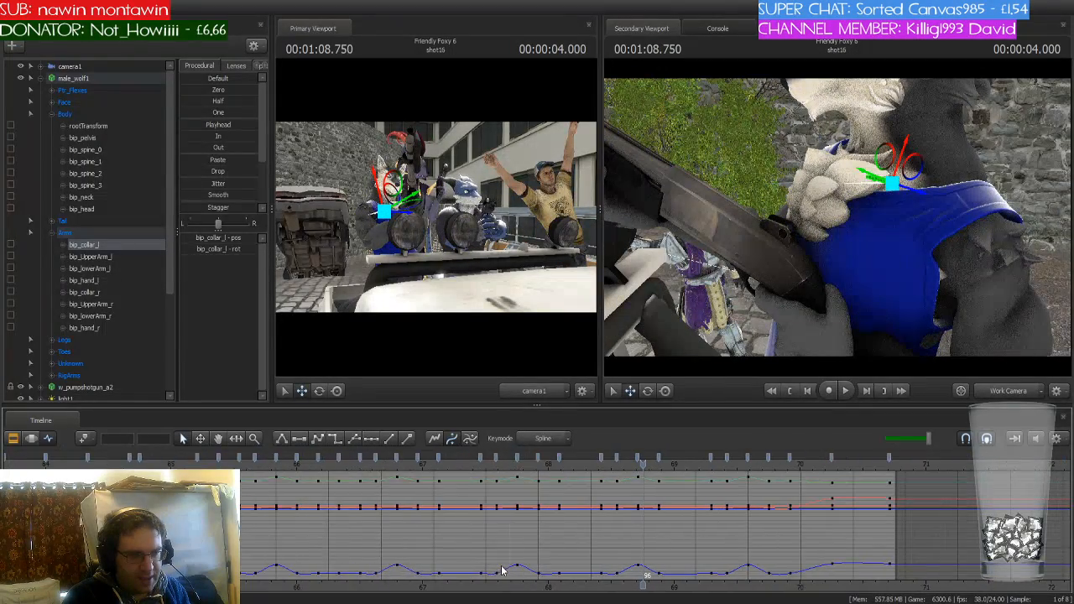
Move the playhead to frame 11, collapse the male_wolf1 hierarchy and select the tgerror1 model
{"action": "scroll", "coordinate": [502, 571], "scroll_direction": "down", "scroll_amount": 1}
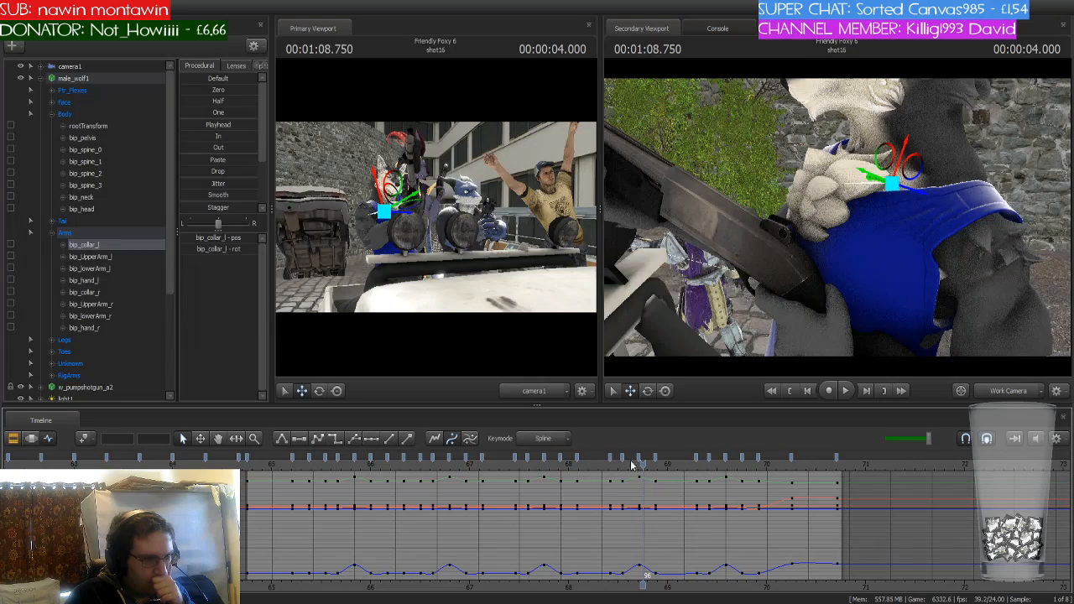
{"action": "left_click_drag", "start_coordinate": [643, 466], "coordinate": [294, 474]}
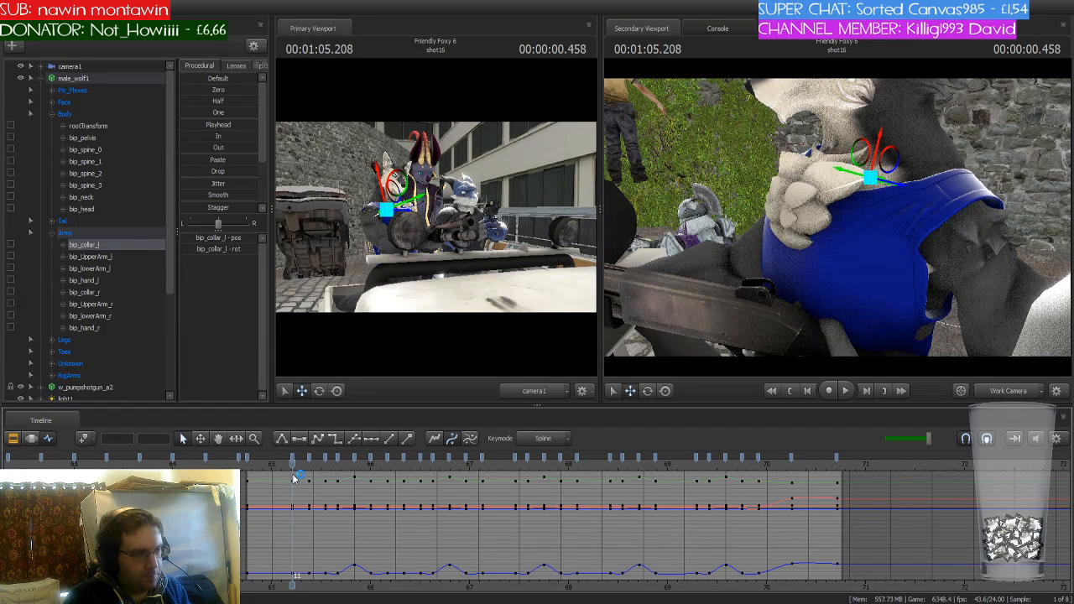
{"action": "left_click", "coordinate": [40, 79]}
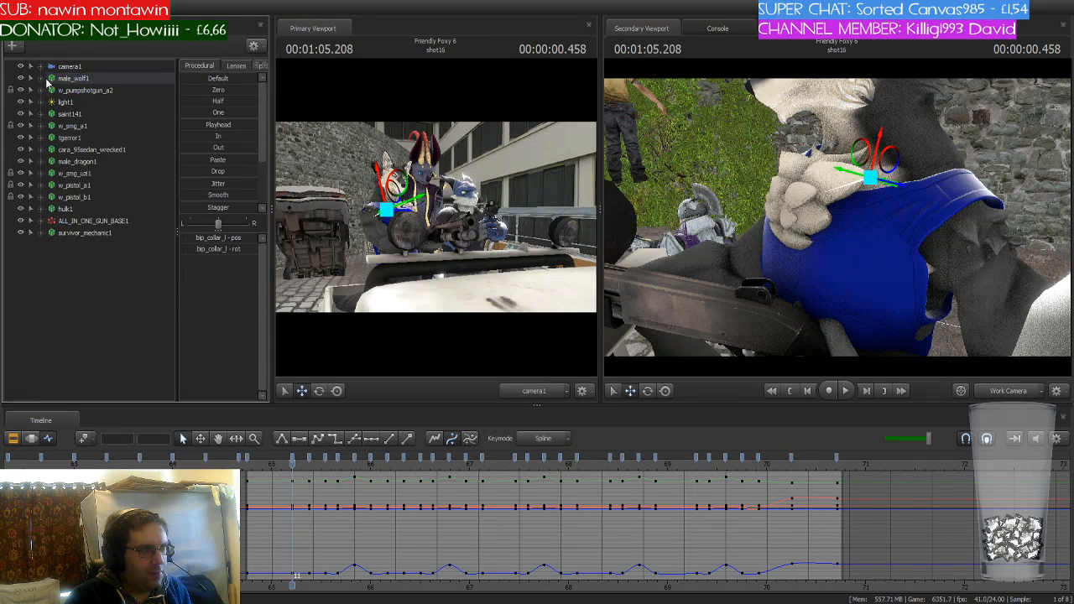
{"action": "left_click", "coordinate": [86, 138]}
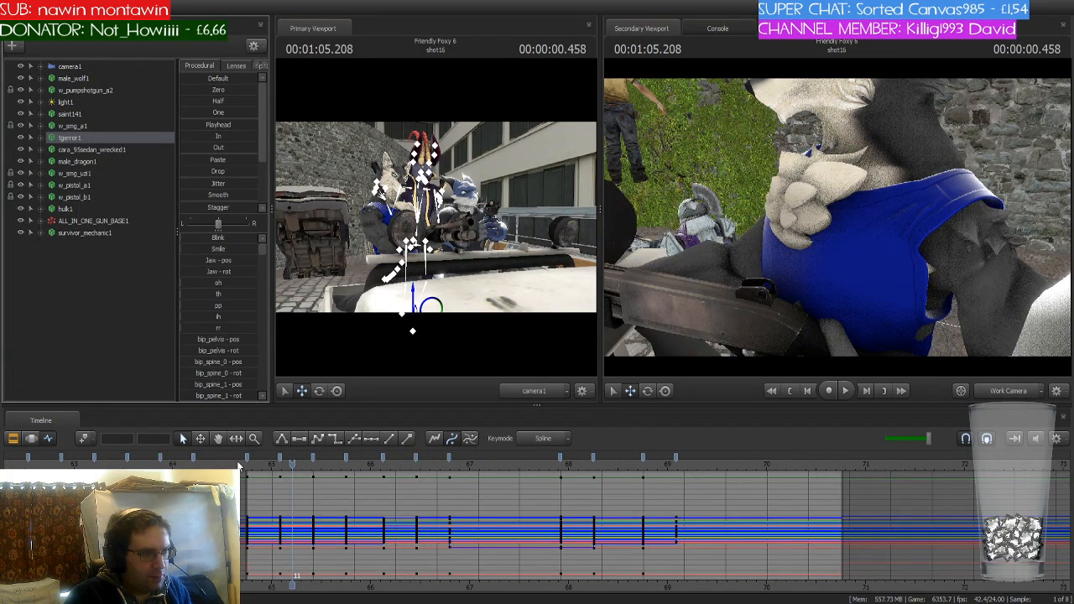
Add a keyframe holding tgerror1's frame 104 pose at frame 143, near the end of the shot
{"action": "left_click", "coordinate": [247, 459]}
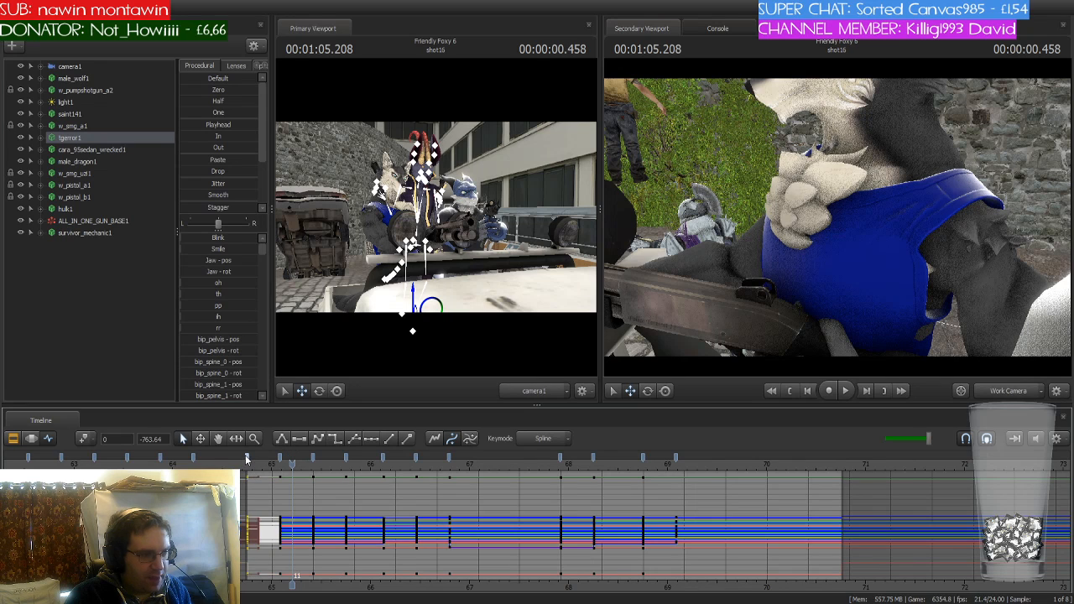
{"action": "left_click", "coordinate": [678, 467]}
{"action": "left_click", "coordinate": [677, 460]}
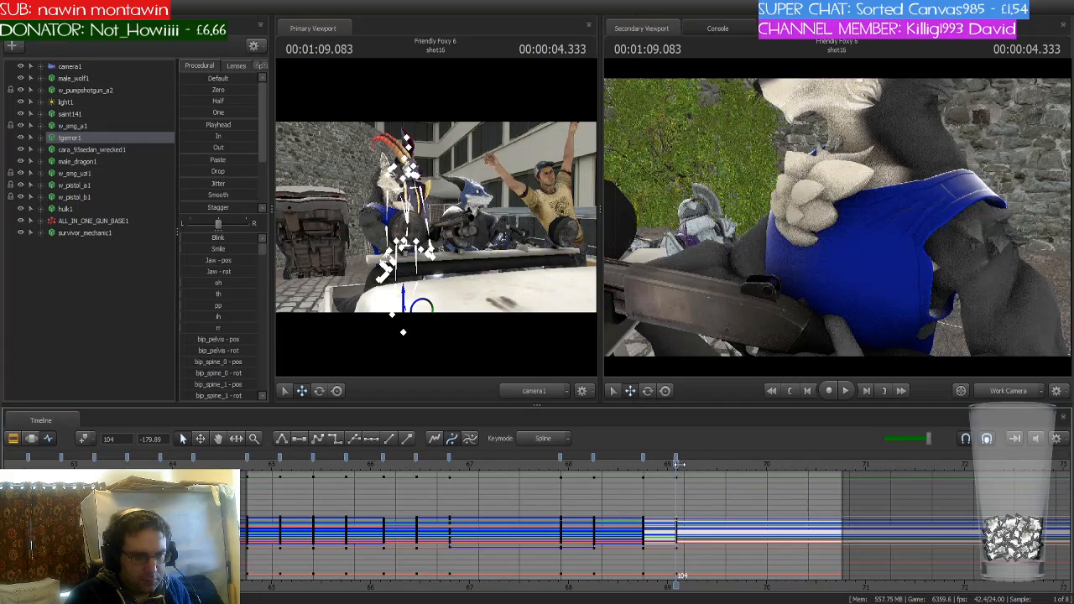
{"action": "left_click_drag", "start_coordinate": [677, 464], "coordinate": [836, 465]}
{"action": "left_click", "coordinate": [83, 439]}
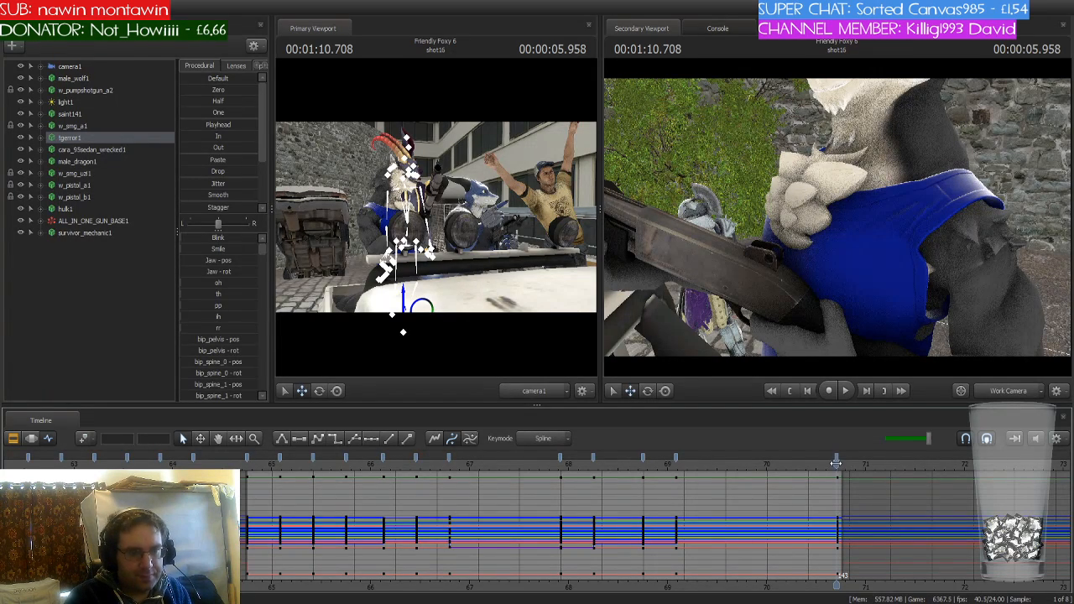
Apply smooth spline tangents to all of tgerror1's keyframes from frame 0 to frame 143
{"action": "left_click_drag", "start_coordinate": [837, 464], "coordinate": [248, 475]}
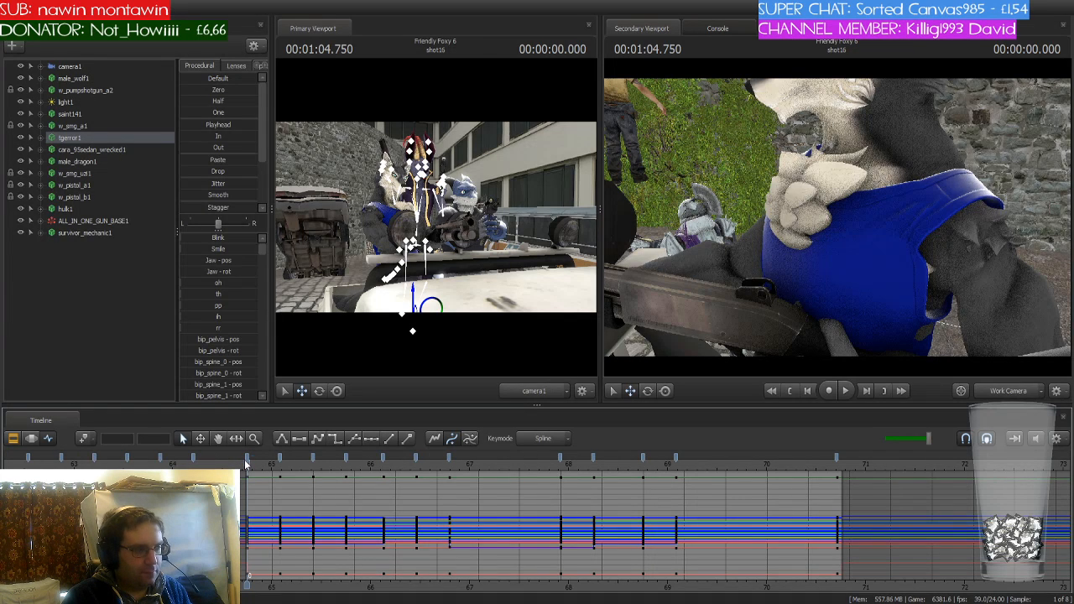
{"action": "left_click", "coordinate": [247, 459]}
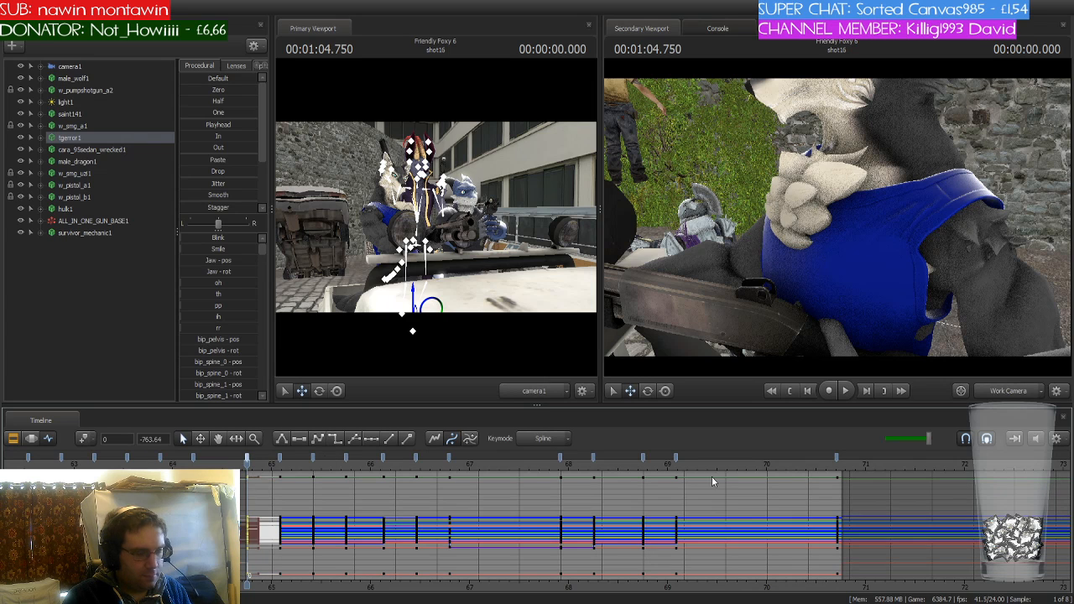
{"action": "left_click", "coordinate": [837, 460], "text": "shift"}
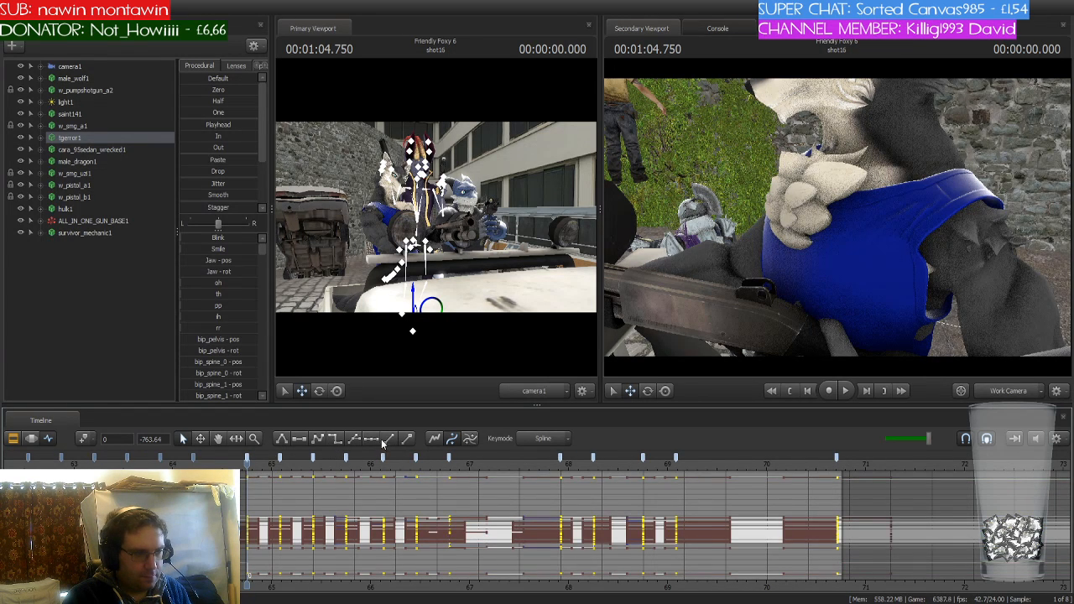
{"action": "left_click", "coordinate": [319, 439]}
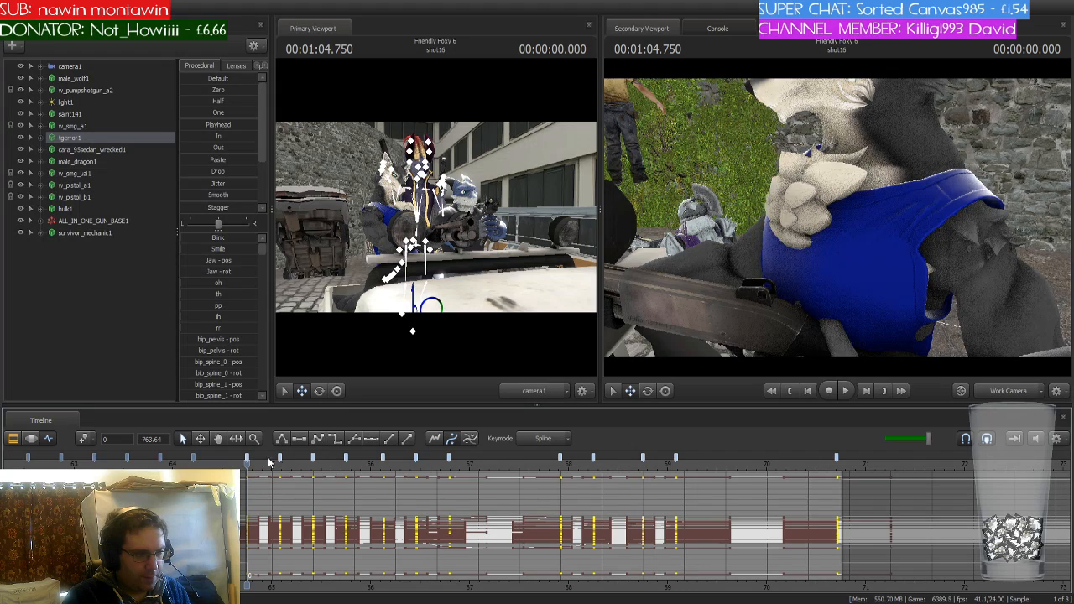
{"action": "mouse_move", "coordinate": [246, 462]}
{"action": "left_mouse_down"}
{"action": "mouse_move", "coordinate": [275, 461]}
{"action": "mouse_move", "coordinate": [247, 463]}
{"action": "left_mouse_up"}
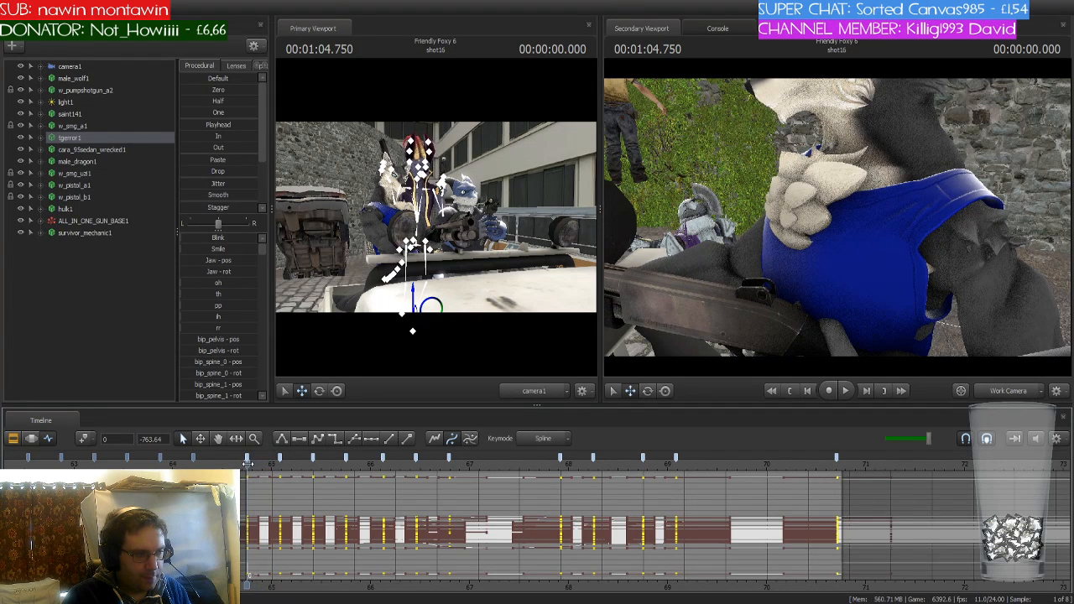
Expand tgerror1's control hierarchy and play the shot with the whole model selected to review its motion
{"action": "left_click", "coordinate": [40, 138]}
{"action": "left_click", "coordinate": [106, 184]}
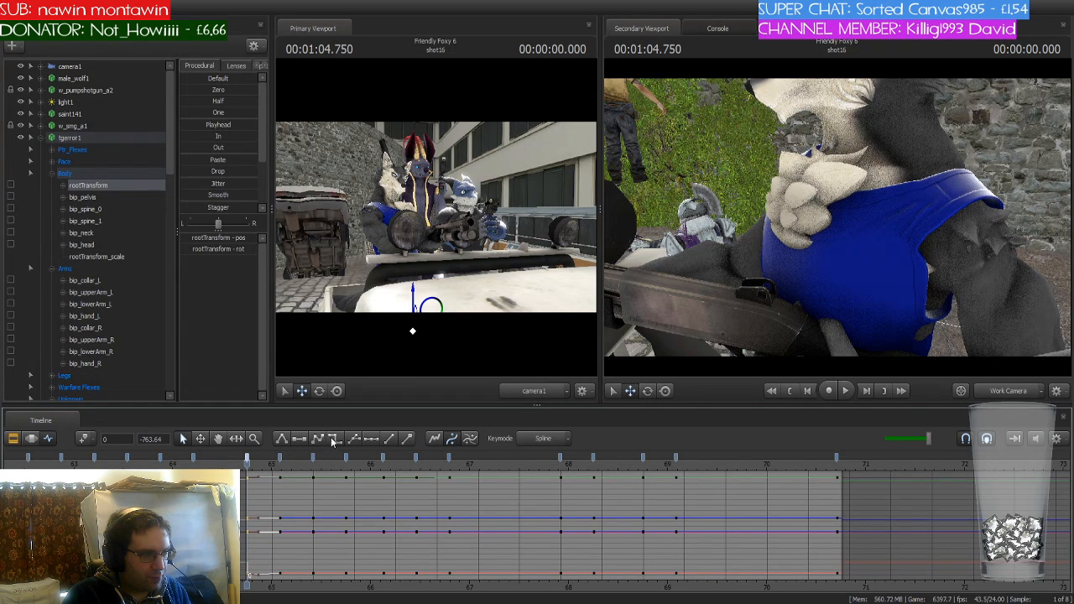
{"action": "left_click", "coordinate": [96, 136]}
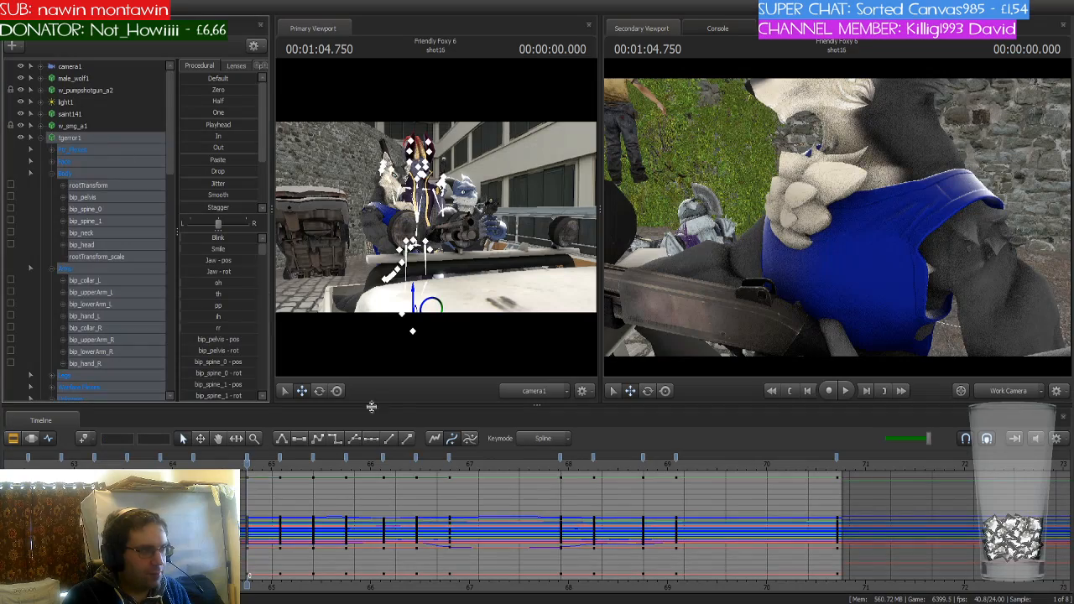
{"action": "key", "text": "space"}
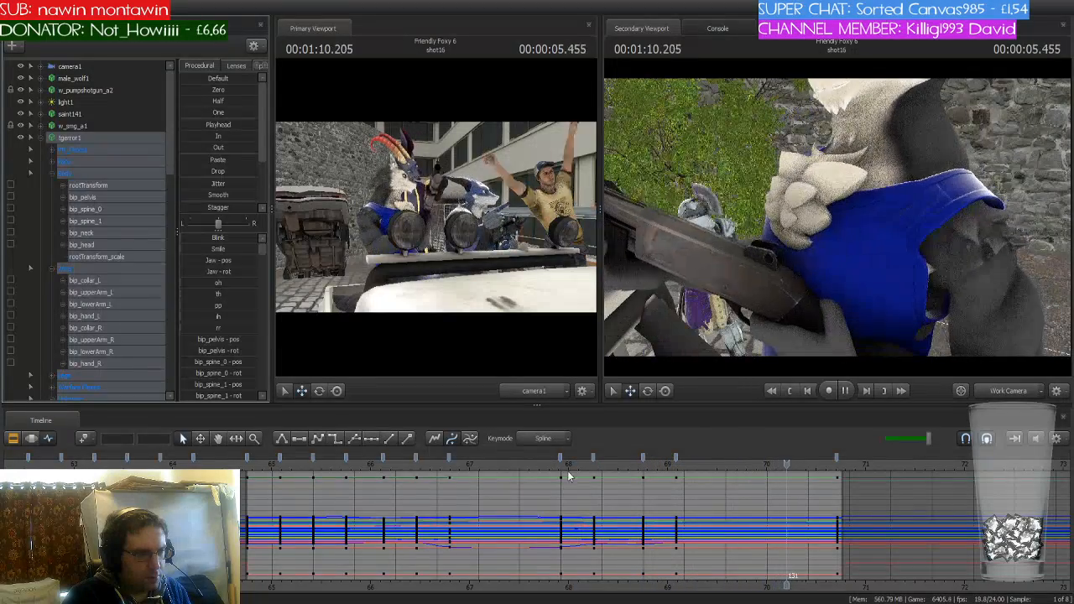
{"action": "key", "text": "space"}
Try stepped tangents on tgerror1's keyframe at frame 49
{"action": "mouse_move", "coordinate": [447, 464]}
{"action": "left_mouse_down"}
{"action": "mouse_move", "coordinate": [493, 468]}
{"action": "mouse_move", "coordinate": [451, 470]}
{"action": "left_mouse_up"}
{"action": "scroll", "coordinate": [450, 469], "scroll_direction": "up", "scroll_amount": 5}
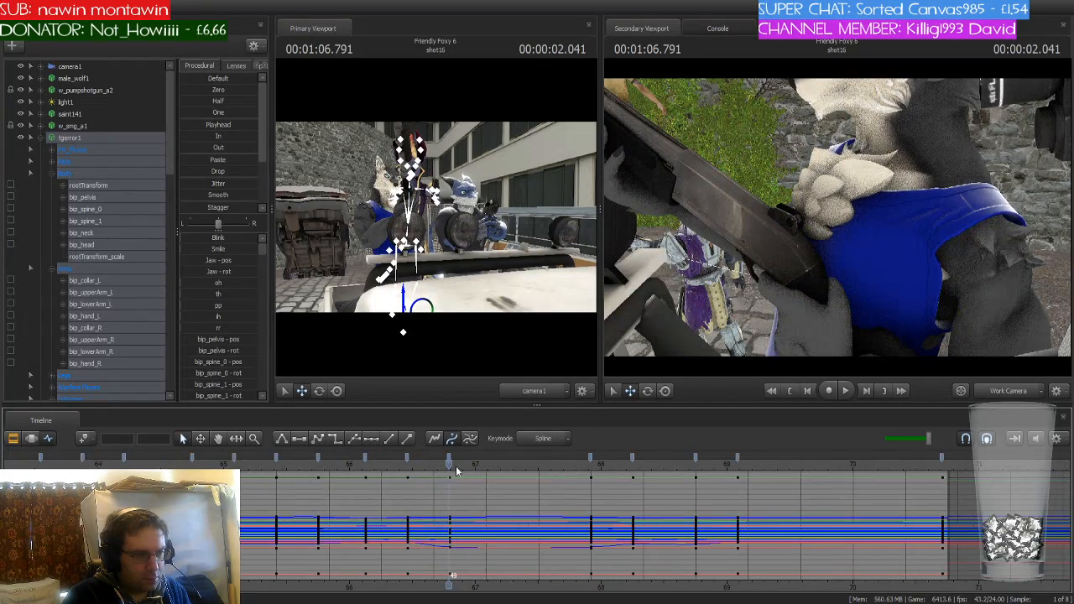
{"action": "scroll", "coordinate": [456, 459], "scroll_direction": "up", "scroll_amount": 4}
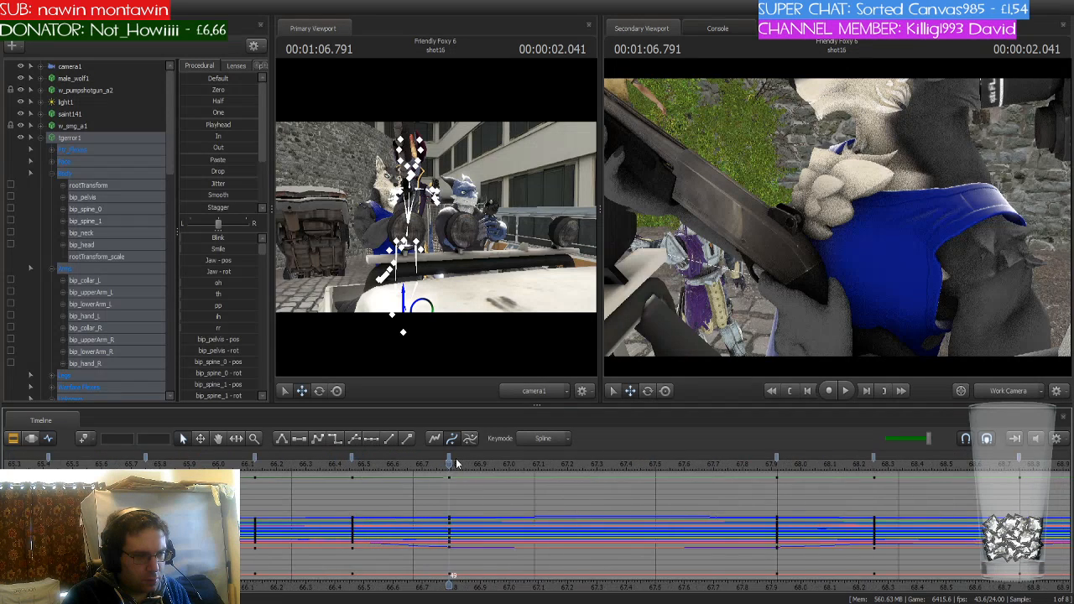
{"action": "scroll", "coordinate": [457, 457], "scroll_direction": "down", "scroll_amount": 4}
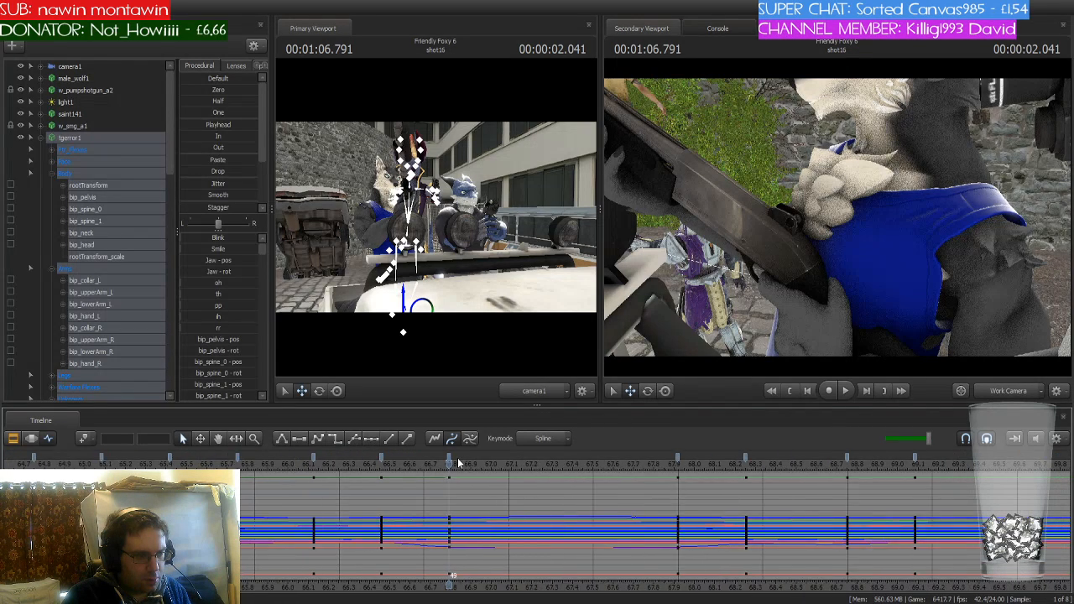
{"action": "left_click", "coordinate": [448, 457]}
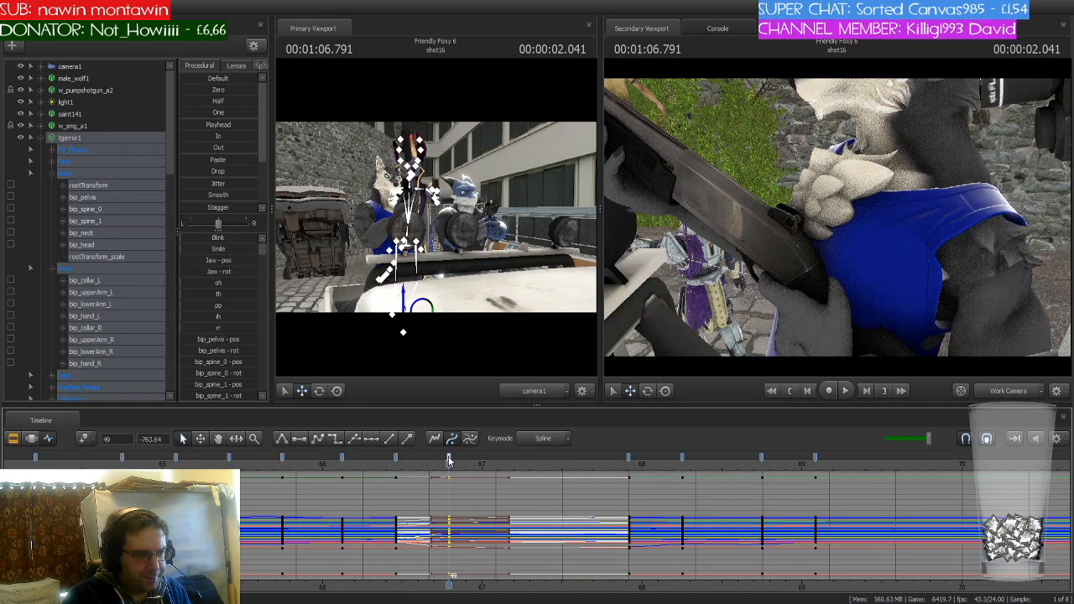
{"action": "left_click", "coordinate": [332, 439]}
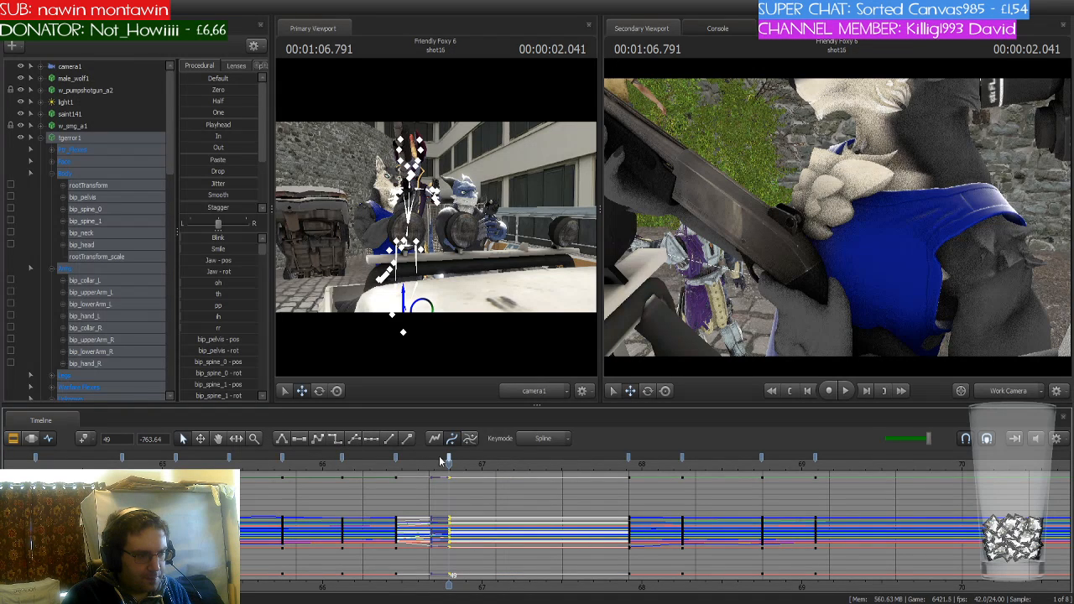
{"action": "key", "text": "ctrl+z"}
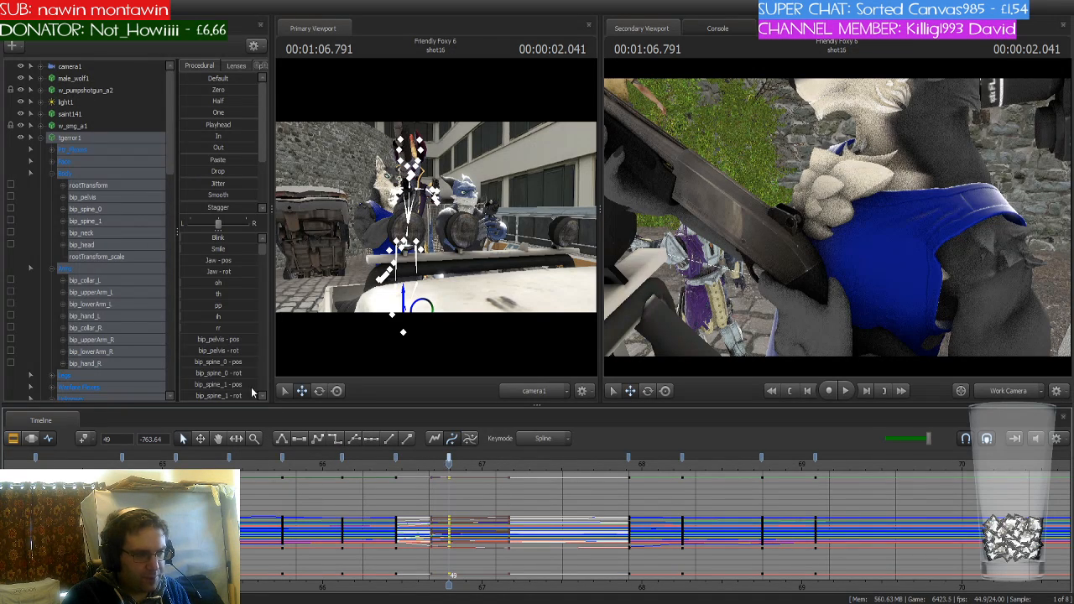
Select tgerror1's rootTransform and move the playhead to frame 56
{"action": "left_click", "coordinate": [100, 189]}
{"action": "left_click", "coordinate": [100, 190]}
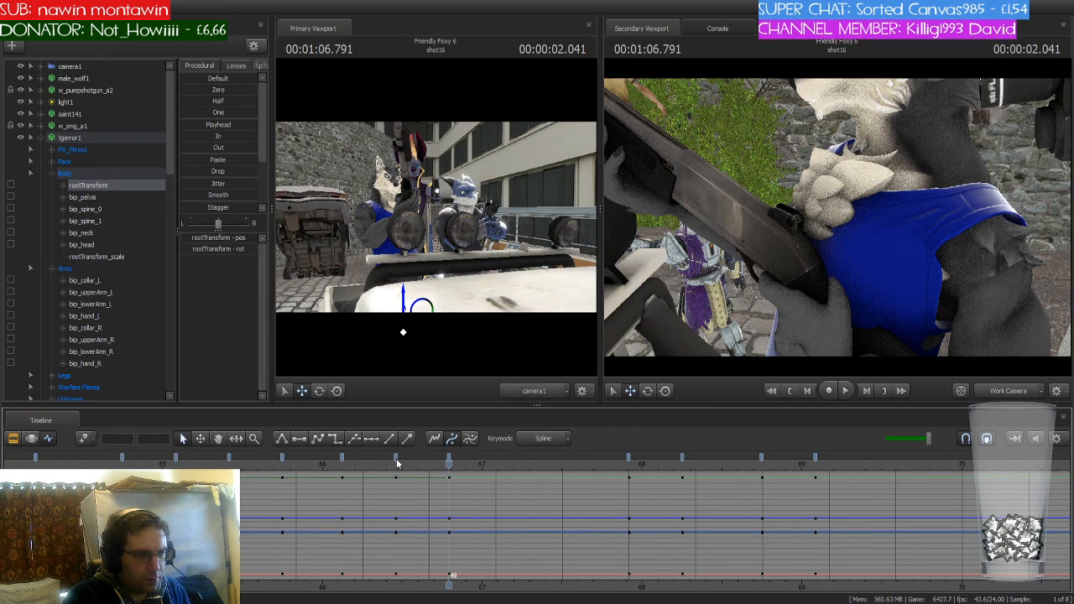
{"action": "scroll", "coordinate": [398, 463], "scroll_direction": "down", "scroll_amount": 1}
{"action": "left_click", "coordinate": [160, 459]}
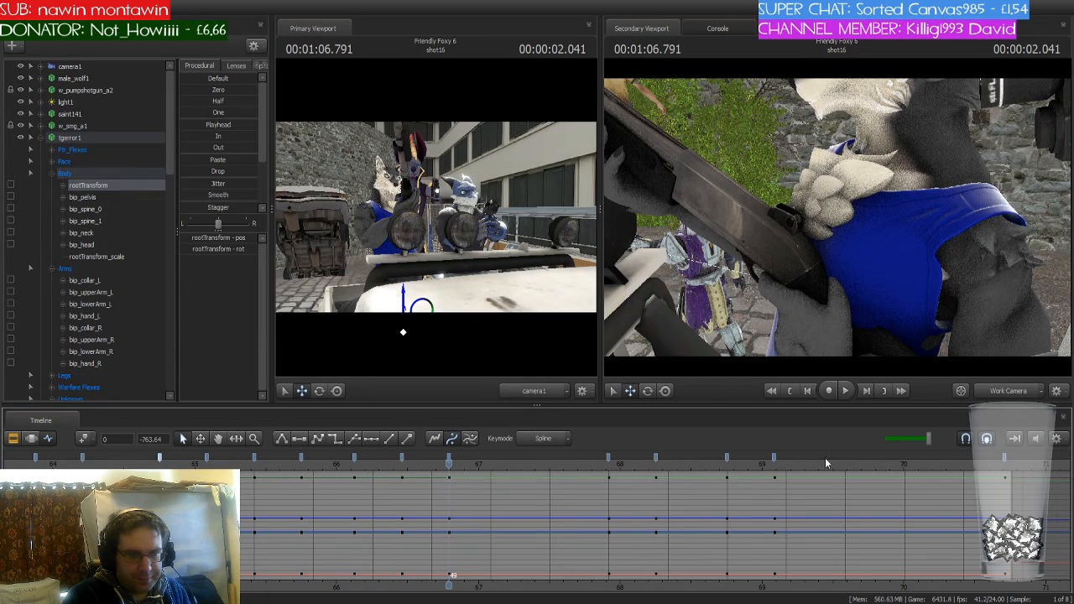
{"action": "left_click_drag", "start_coordinate": [451, 466], "coordinate": [492, 478]}
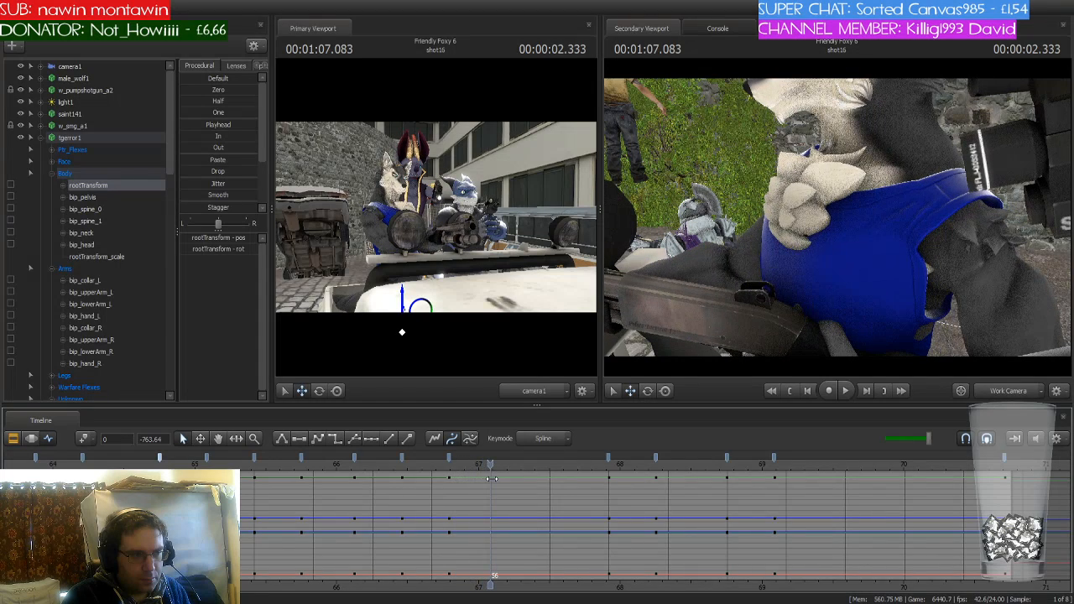
Try linear tangents on the whole tgerror1 model's keyframe at frame 49, checking the pose at frame 56
{"action": "left_click", "coordinate": [94, 137]}
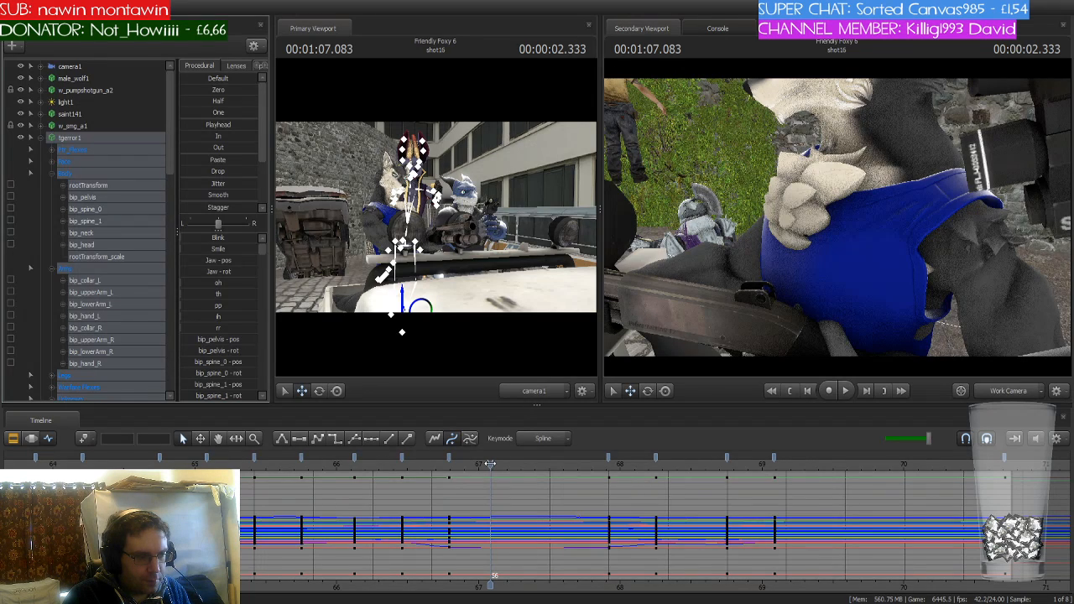
{"action": "mouse_move", "coordinate": [490, 463]}
{"action": "left_mouse_down"}
{"action": "mouse_move", "coordinate": [461, 466]}
{"action": "mouse_move", "coordinate": [489, 470]}
{"action": "left_mouse_up"}
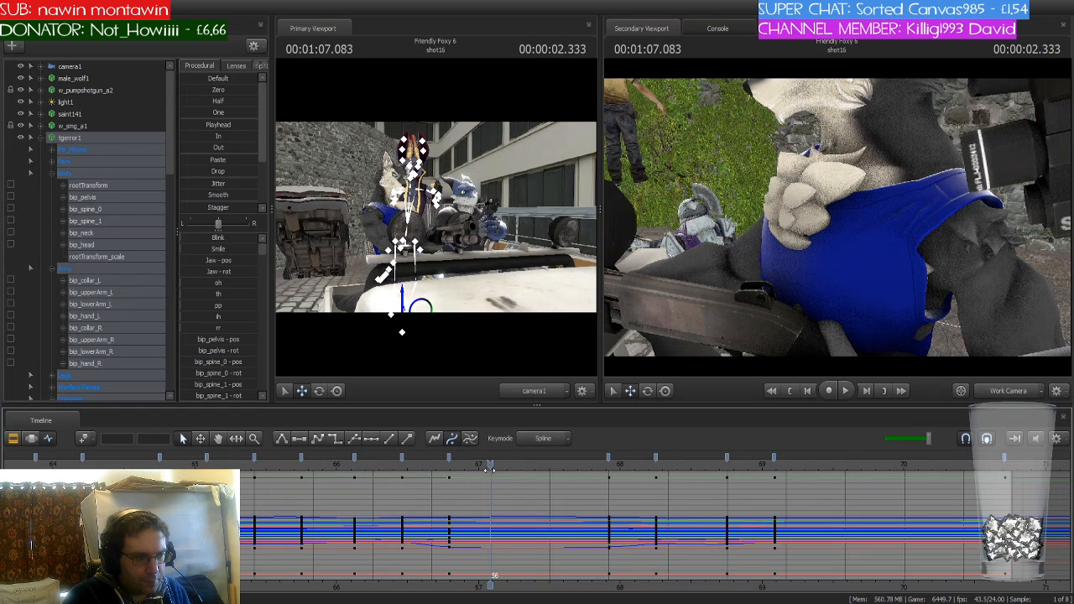
{"action": "left_click", "coordinate": [449, 459]}
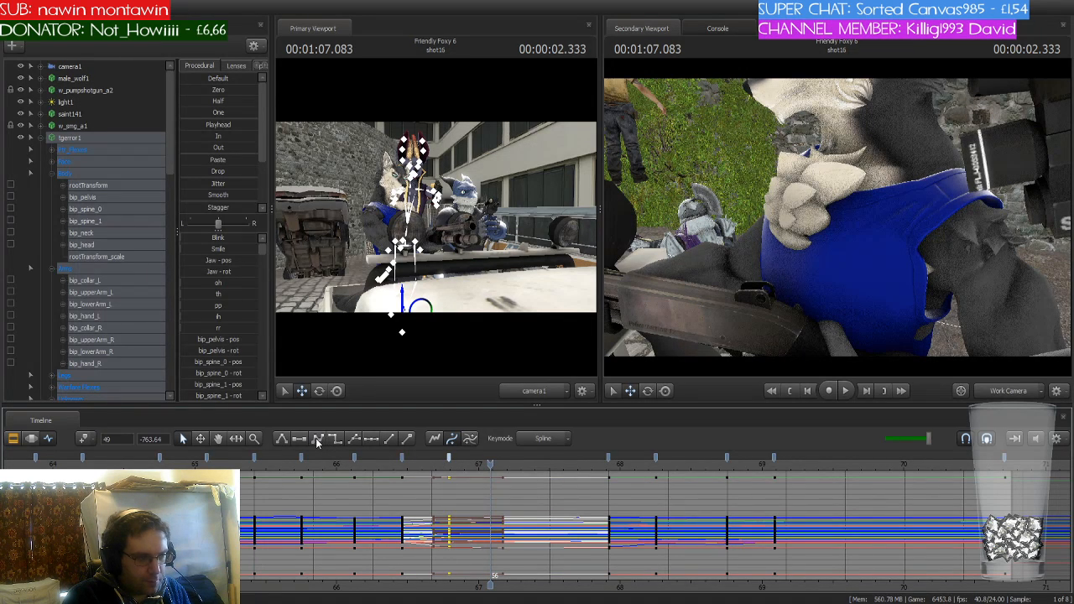
{"action": "left_click", "coordinate": [281, 440]}
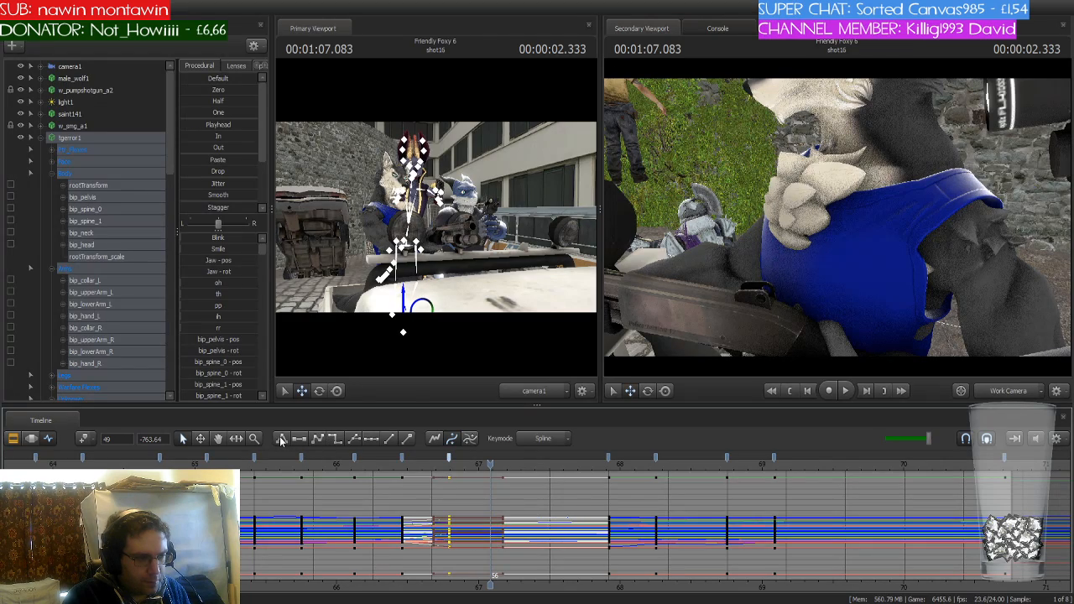
{"action": "mouse_move", "coordinate": [491, 464]}
{"action": "left_mouse_down"}
{"action": "mouse_move", "coordinate": [450, 464]}
{"action": "mouse_move", "coordinate": [526, 479]}
{"action": "mouse_move", "coordinate": [479, 481]}
{"action": "mouse_move", "coordinate": [491, 480]}
{"action": "left_mouse_up"}
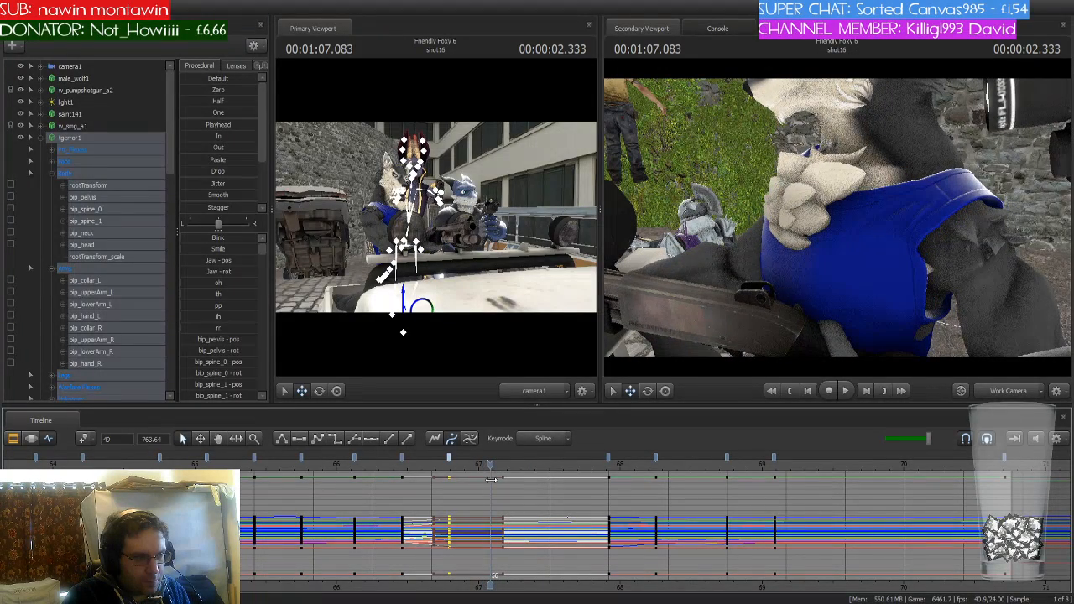
{"action": "key", "text": "2"}
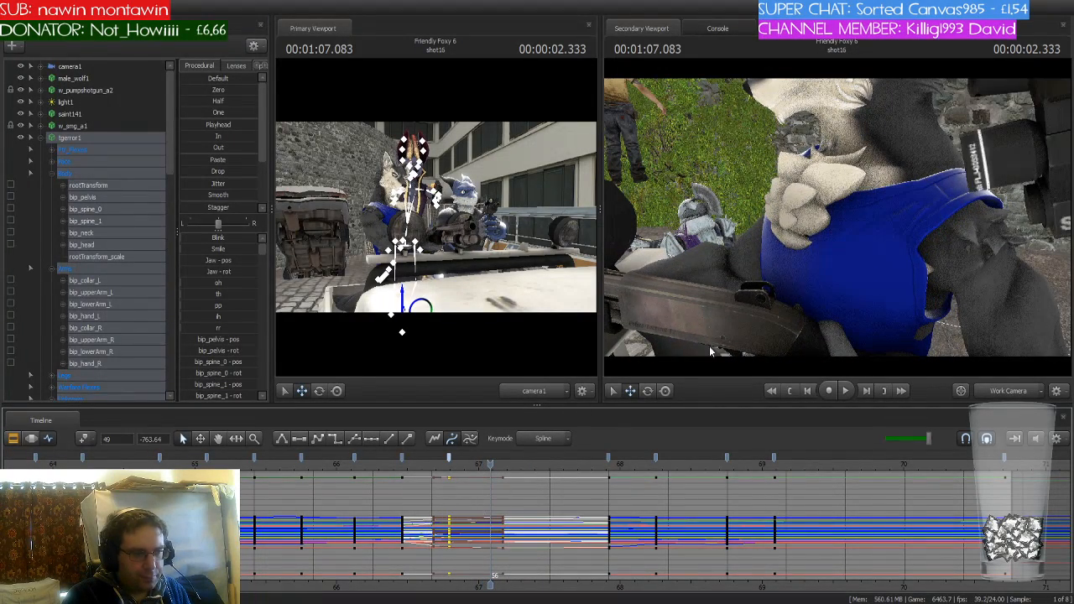
Bring tgerror1's torso into the work camera view and slightly rotate bip_spine_0 at frame 56
{"action": "left_click_drag", "start_coordinate": [711, 348], "coordinate": [814, 344]}
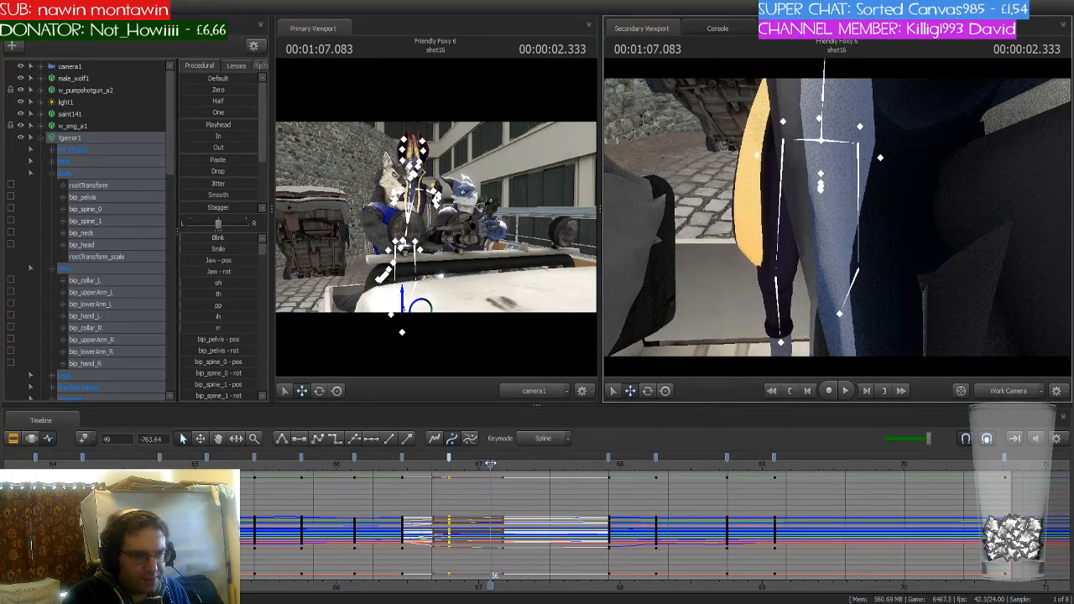
{"action": "left_click_drag", "start_coordinate": [487, 463], "coordinate": [490, 463]}
{"action": "left_click_drag", "start_coordinate": [816, 231], "coordinate": [827, 181]}
{"action": "left_click", "coordinate": [781, 177]}
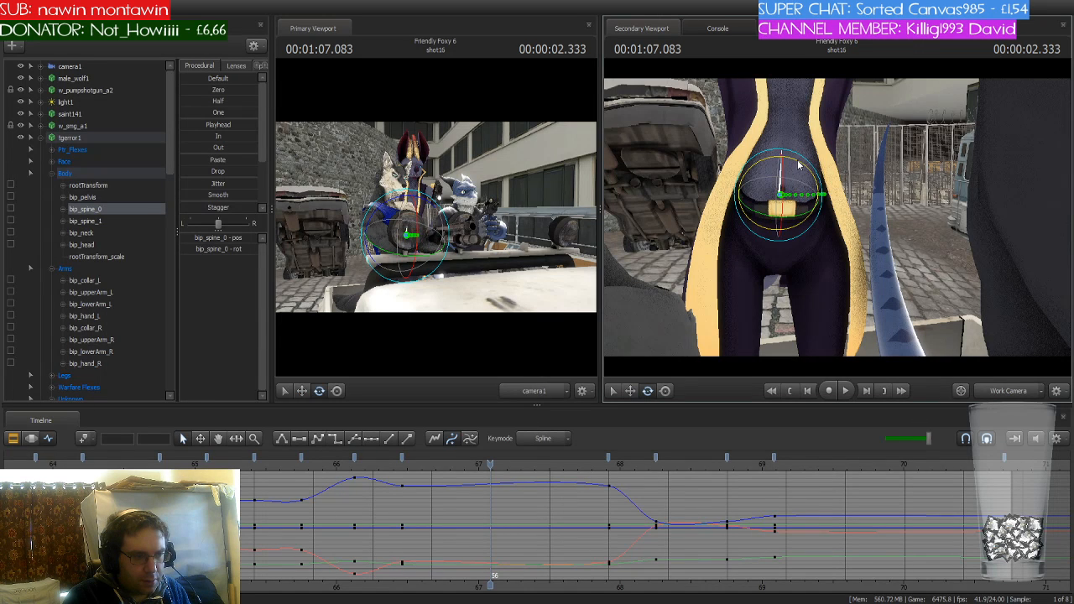
{"action": "left_click", "coordinate": [785, 239]}
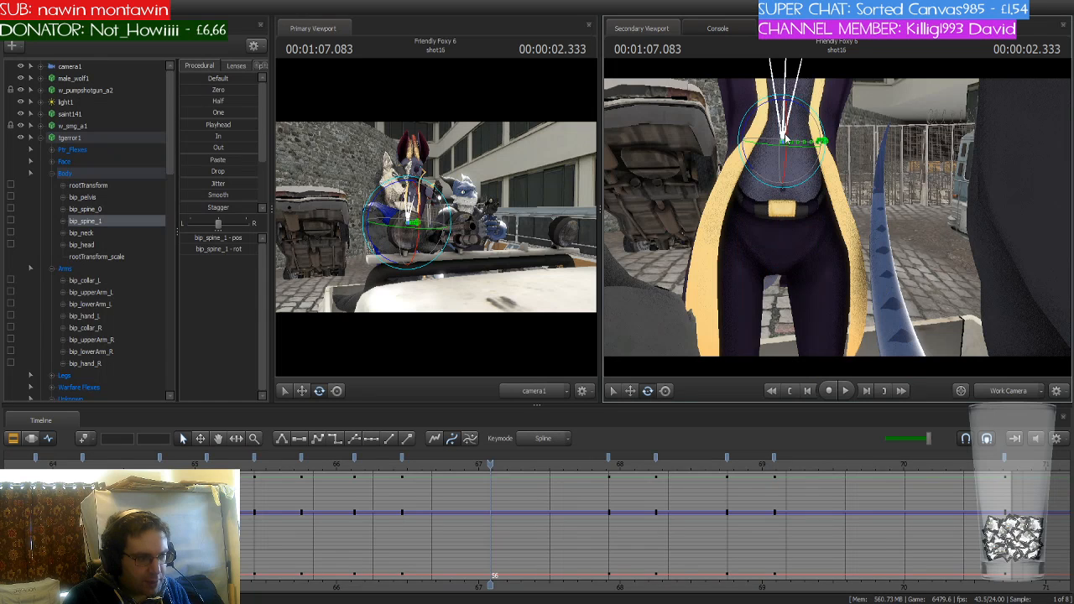
{"action": "left_click", "coordinate": [785, 182]}
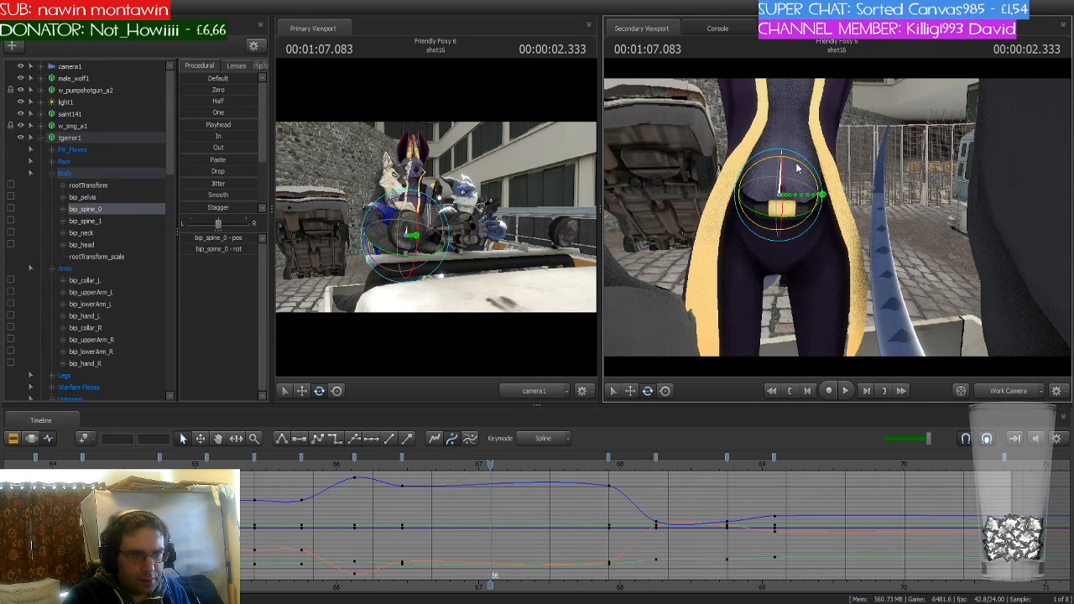
{"action": "left_click_drag", "start_coordinate": [798, 168], "coordinate": [796, 166]}
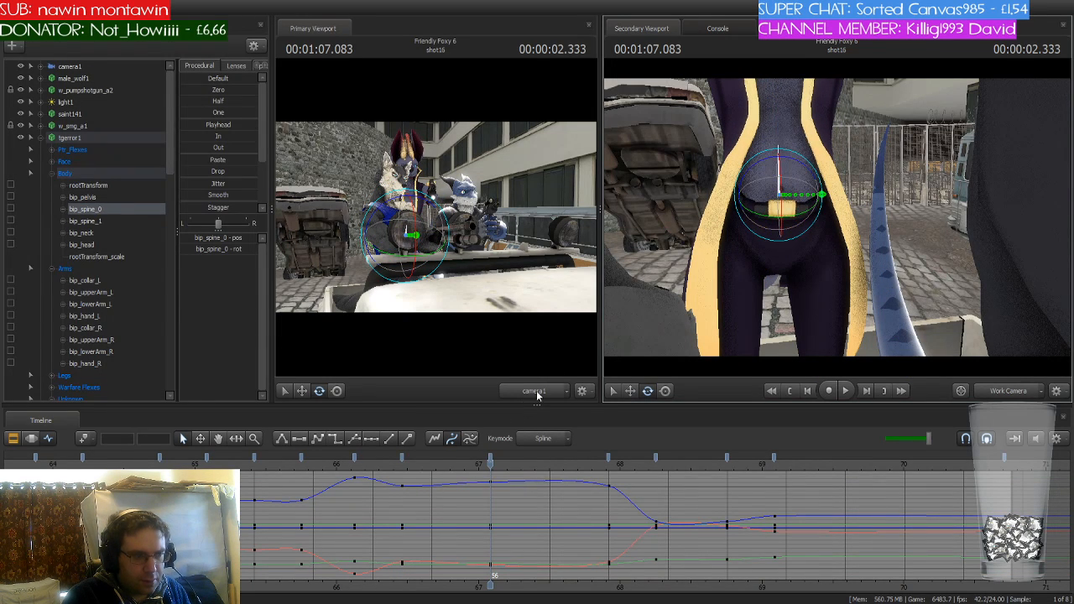
Return to the start of shot16 and play back the transition from shot15
{"action": "left_click_drag", "start_coordinate": [493, 464], "coordinate": [160, 460]}
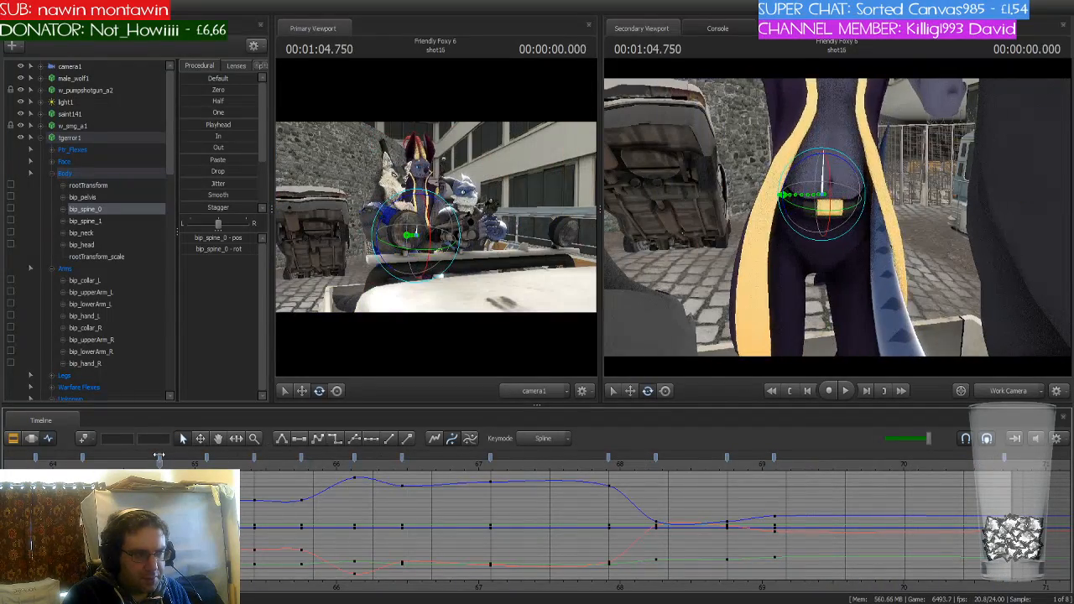
{"action": "key", "text": "space"}
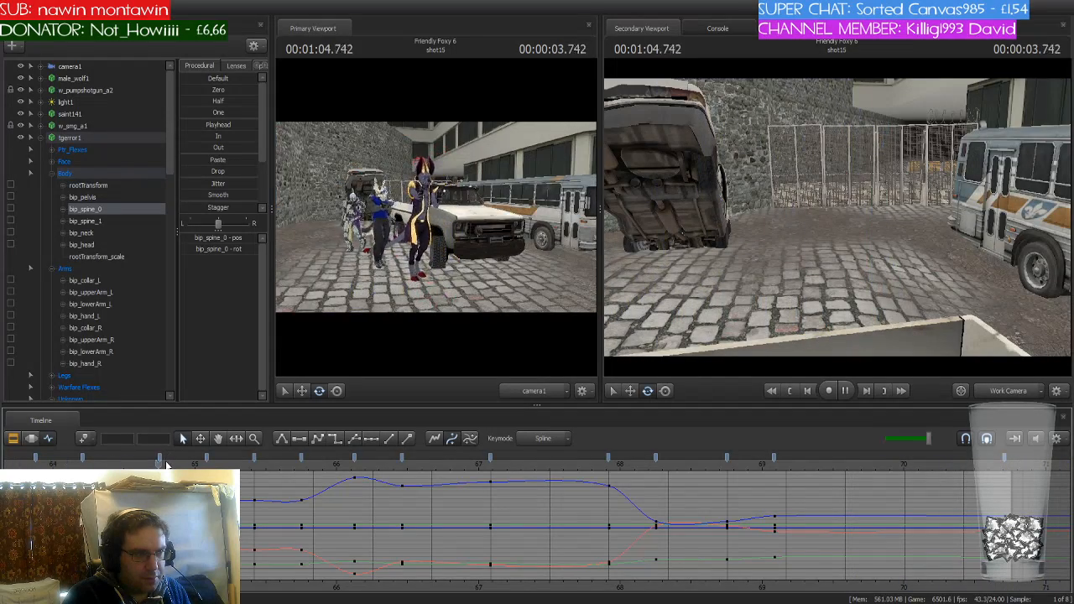
{"action": "key", "text": "space"}
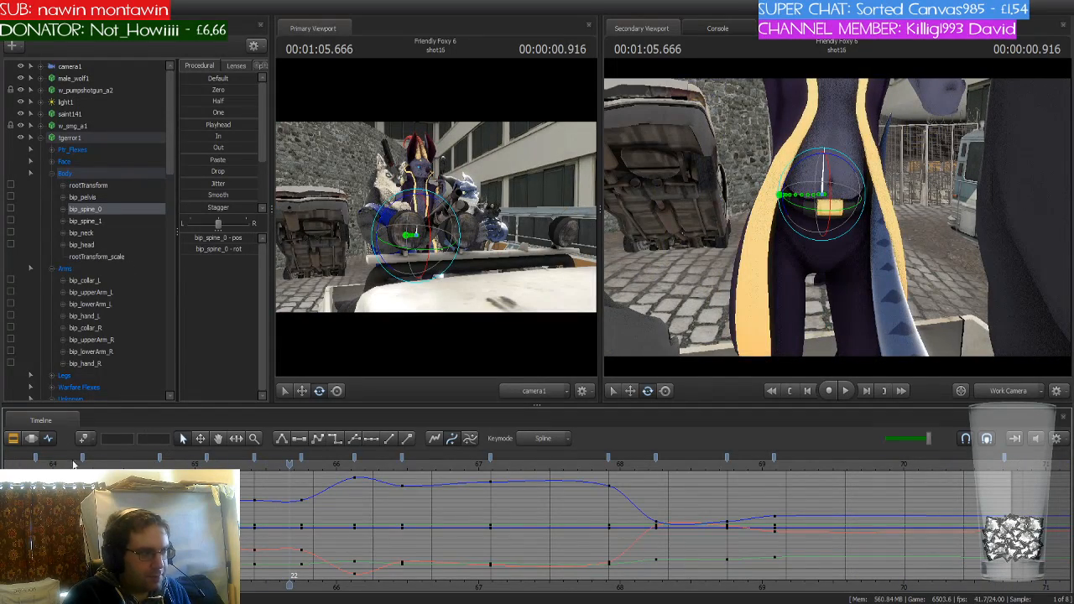
{"action": "scroll", "coordinate": [537, 520], "scroll_direction": "down", "scroll_amount": 10}
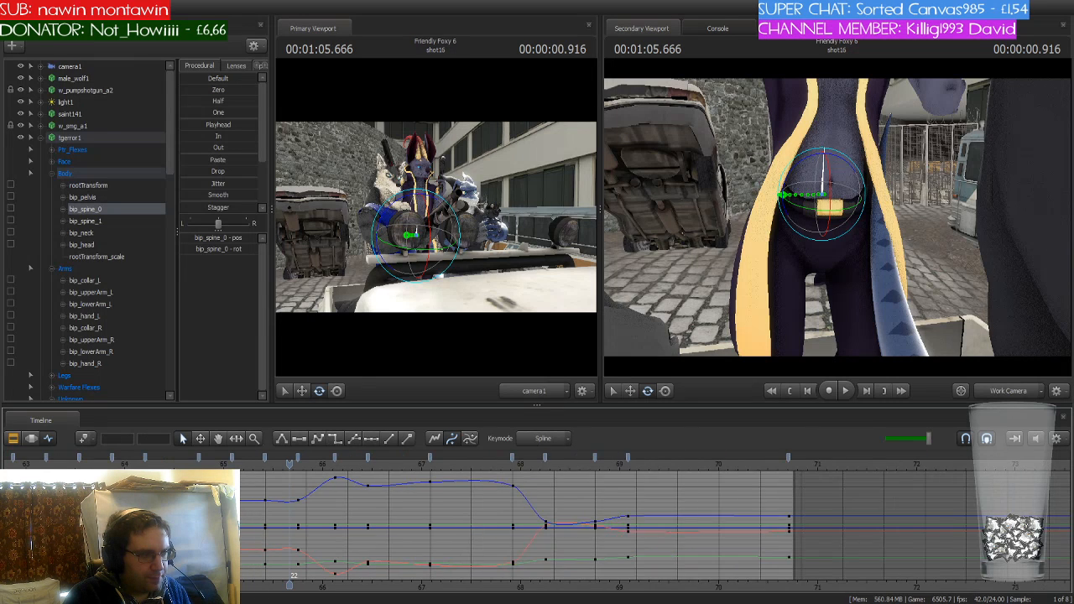
{"action": "scroll", "coordinate": [537, 521], "scroll_direction": "down", "scroll_amount": 2}
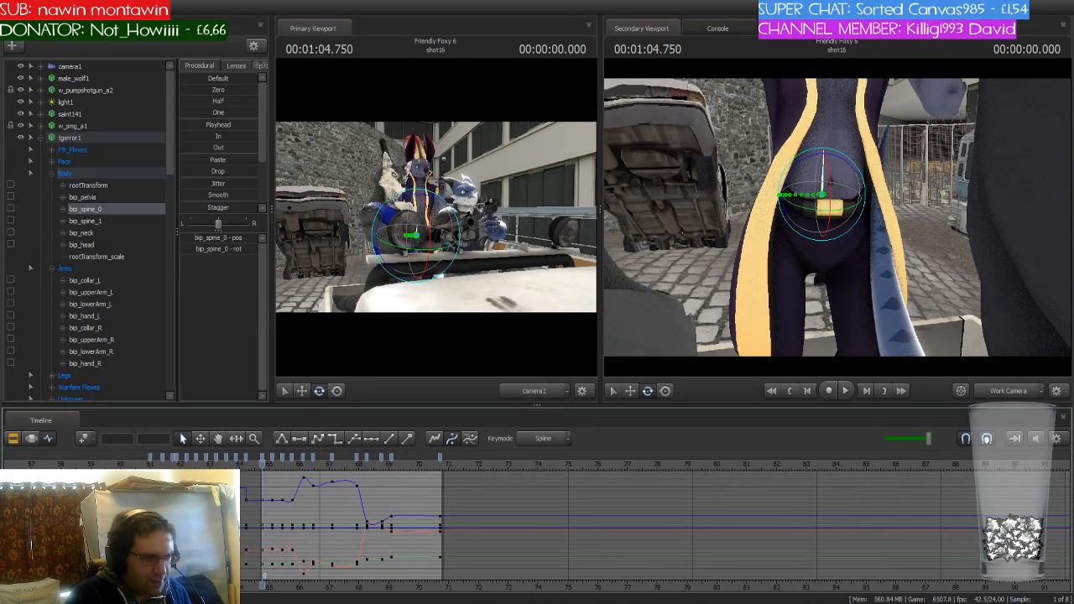
Open shot15 in the graph editor, play it with male_wolf1 selected, and move the playhead to its last keyframe at frame 88
{"action": "left_click", "coordinate": [13, 438]}
{"action": "left_click", "coordinate": [210, 507]}
{"action": "scroll", "coordinate": [82, 461], "scroll_direction": "up", "scroll_amount": 2}
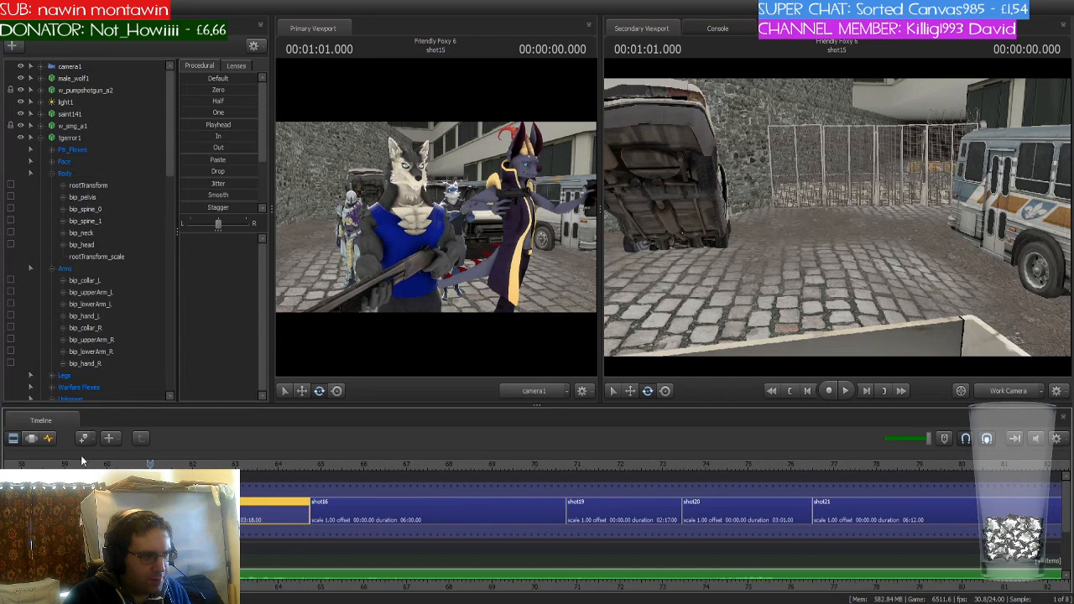
{"action": "left_click", "coordinate": [50, 440]}
{"action": "left_click", "coordinate": [42, 138]}
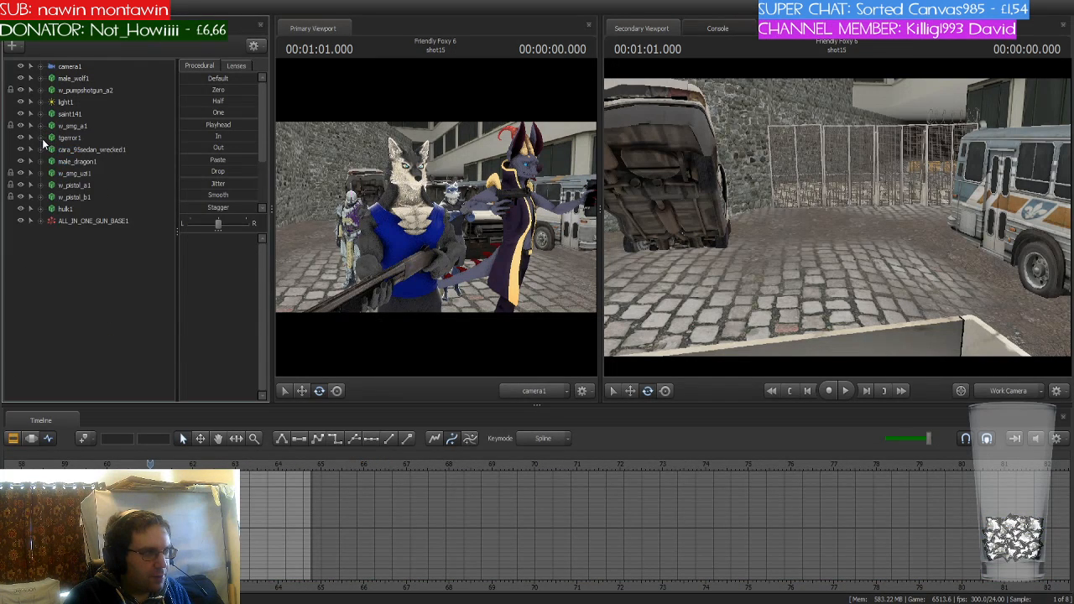
{"action": "left_click", "coordinate": [84, 79]}
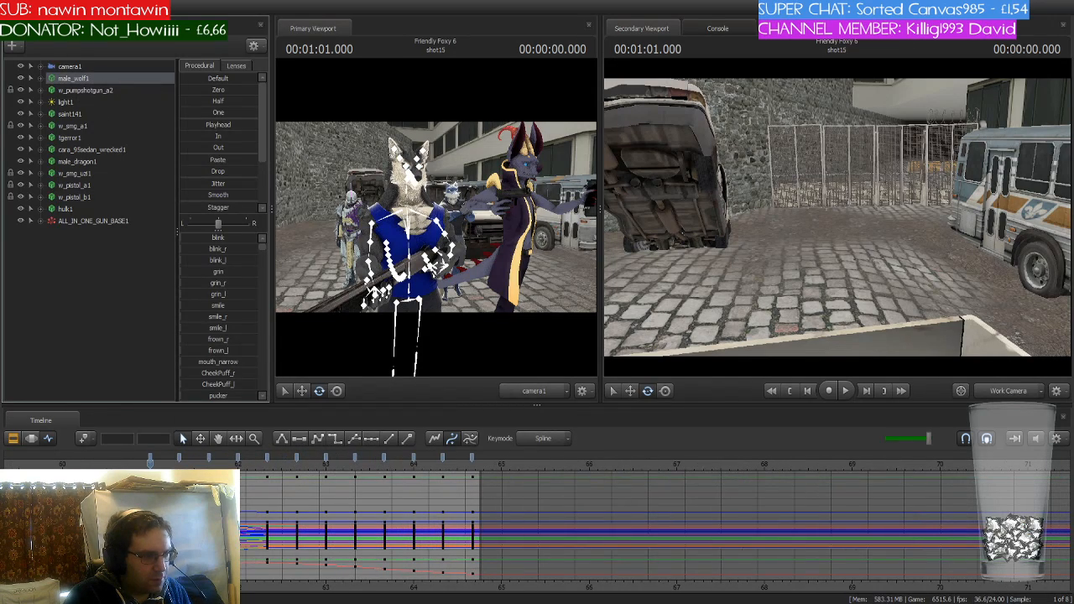
{"action": "key", "text": "space"}
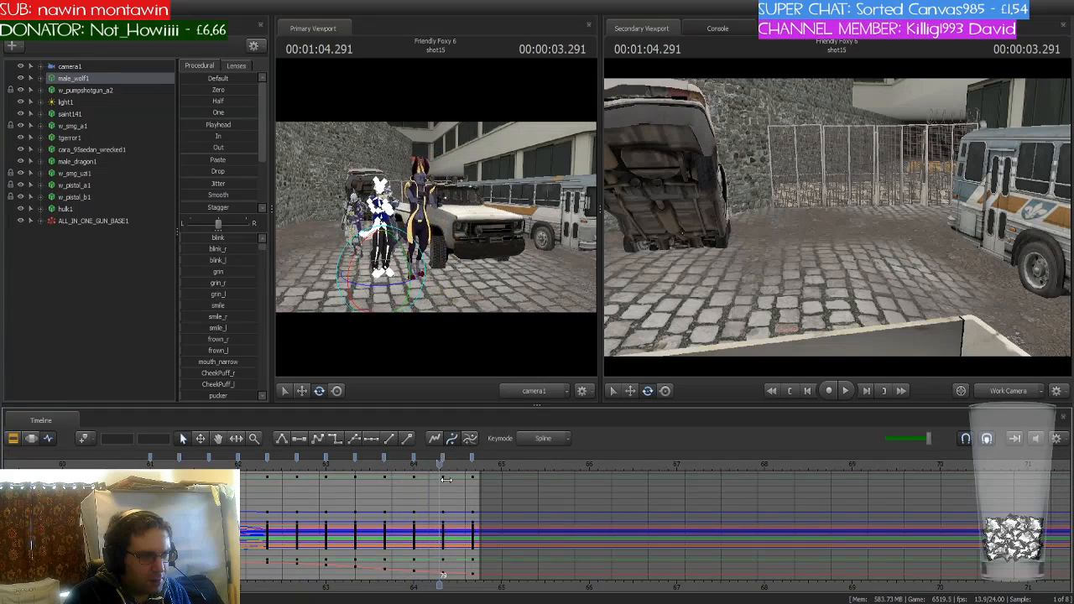
{"action": "mouse_move", "coordinate": [457, 481]}
{"action": "left_mouse_down"}
{"action": "mouse_move", "coordinate": [481, 481]}
{"action": "mouse_move", "coordinate": [471, 481]}
{"action": "left_mouse_up"}
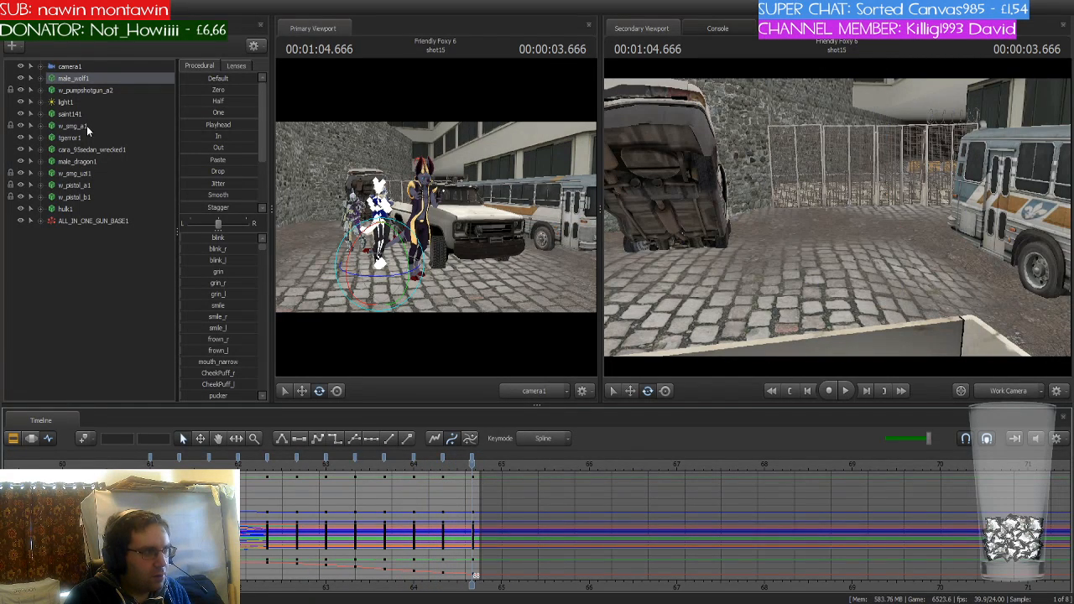
Examine tgerror1's keyframes at frames 85 and 89 of shot15, including those of its rootTransform
{"action": "scroll", "coordinate": [528, 518], "scroll_direction": "up", "scroll_amount": 5}
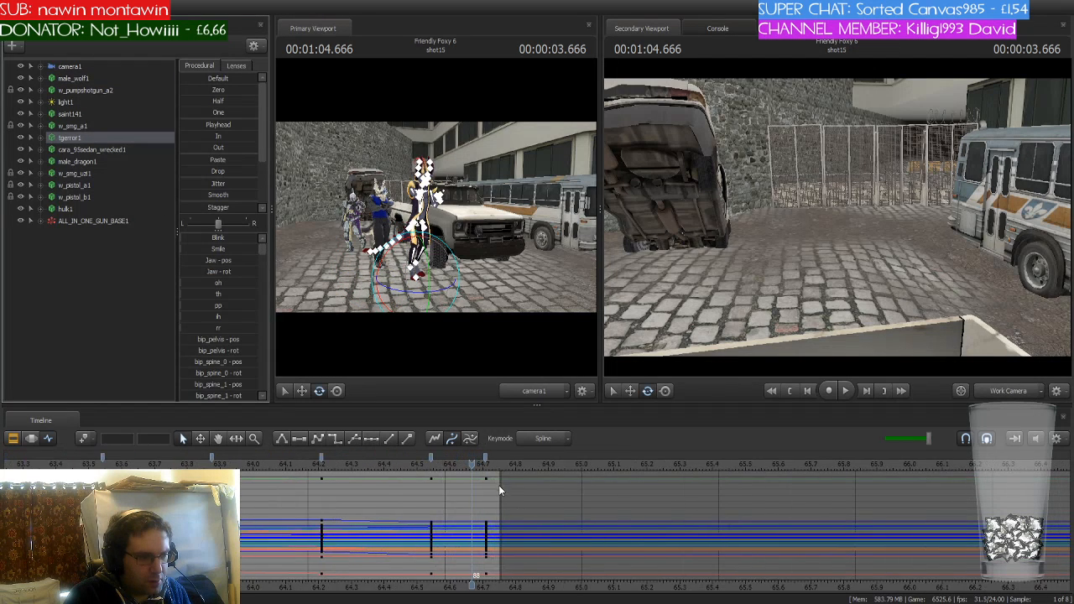
{"action": "left_click_drag", "start_coordinate": [473, 464], "coordinate": [488, 465]}
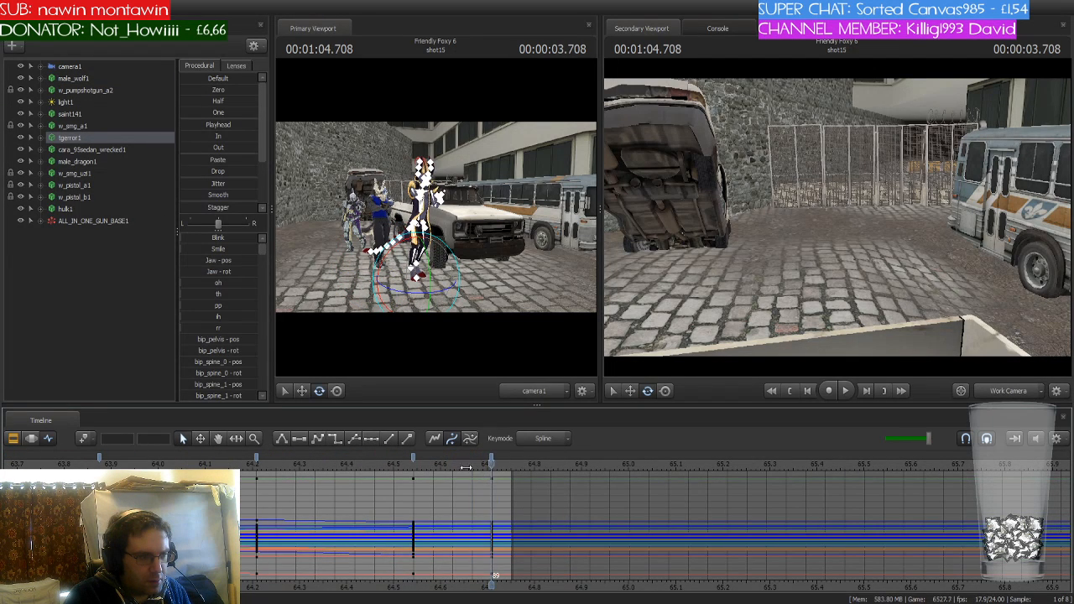
{"action": "left_click", "coordinate": [413, 465]}
{"action": "left_click", "coordinate": [415, 462]}
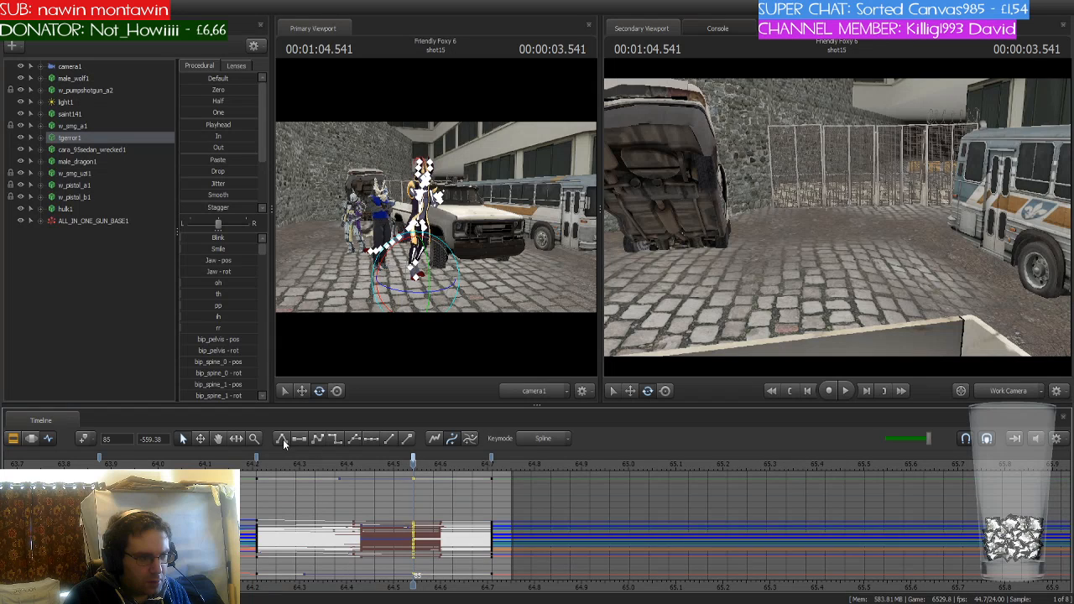
{"action": "left_click", "coordinate": [41, 137]}
{"action": "left_click", "coordinate": [109, 186]}
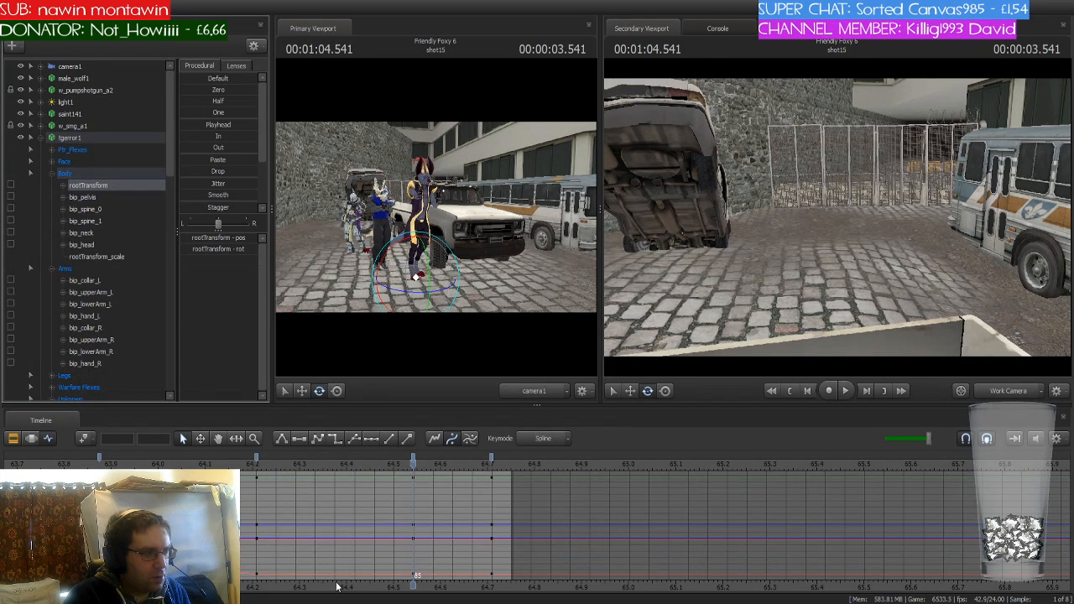
{"action": "left_click", "coordinate": [414, 459]}
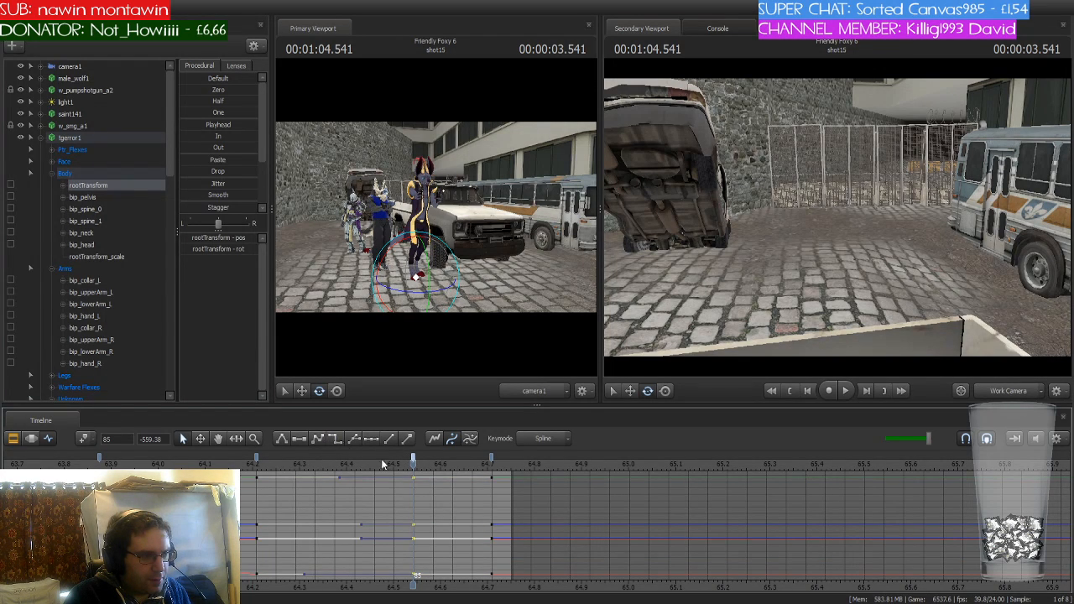
{"action": "left_click_drag", "start_coordinate": [412, 468], "coordinate": [491, 470]}
{"action": "left_click", "coordinate": [493, 459]}
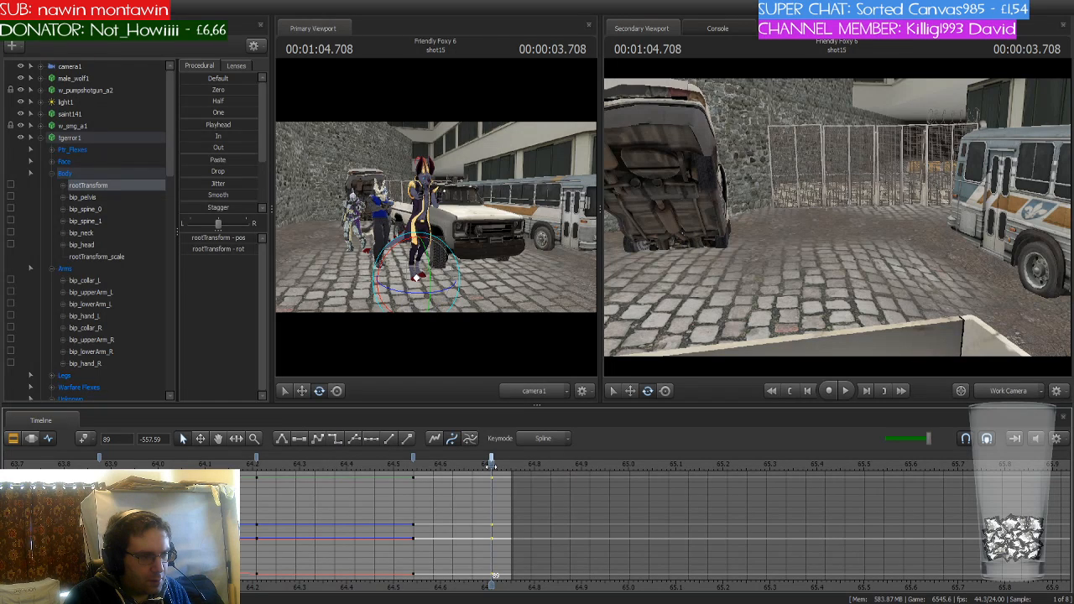
Scrub past the end of shot15 to frame 114 and review male_wolf1's keyframes across the shot
{"action": "left_click_drag", "start_coordinate": [491, 463], "coordinate": [985, 509]}
{"action": "scroll", "coordinate": [947, 560], "scroll_direction": "down", "scroll_amount": 7}
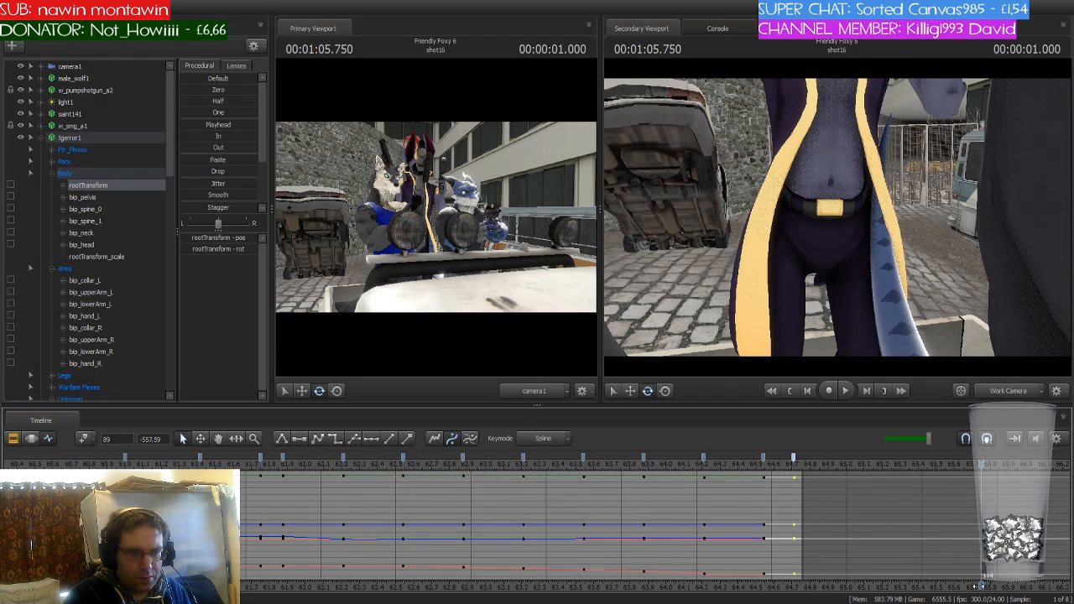
{"action": "middle_click_drag", "start_coordinate": [979, 586], "coordinate": [515, 554]}
{"action": "scroll", "coordinate": [514, 552], "scroll_direction": "up", "scroll_amount": 1}
{"action": "scroll", "coordinate": [514, 552], "scroll_direction": "down", "scroll_amount": 2}
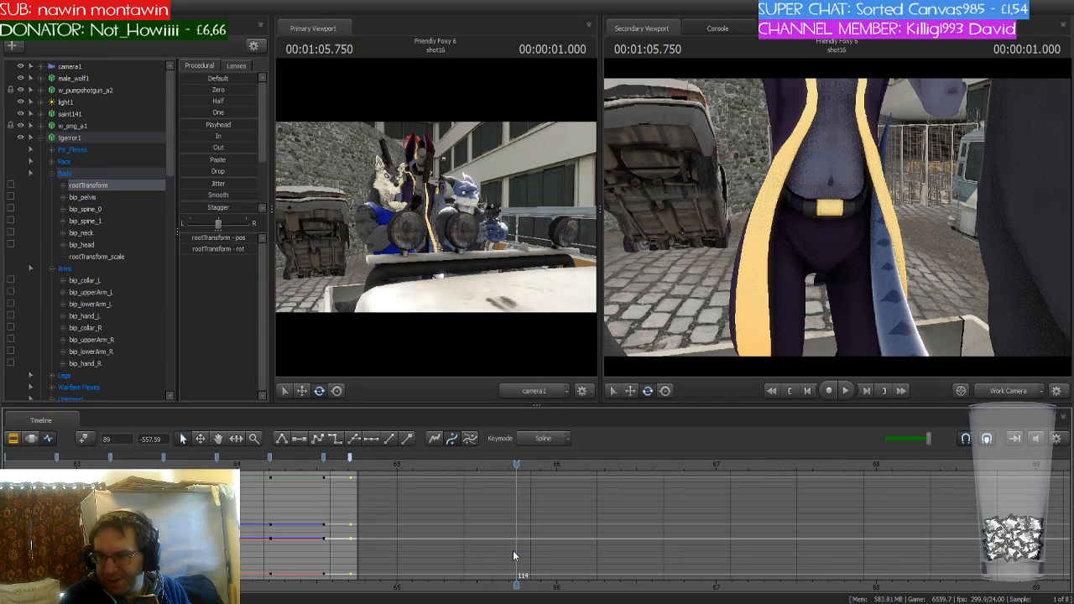
{"action": "scroll", "coordinate": [513, 551], "scroll_direction": "down", "scroll_amount": 5}
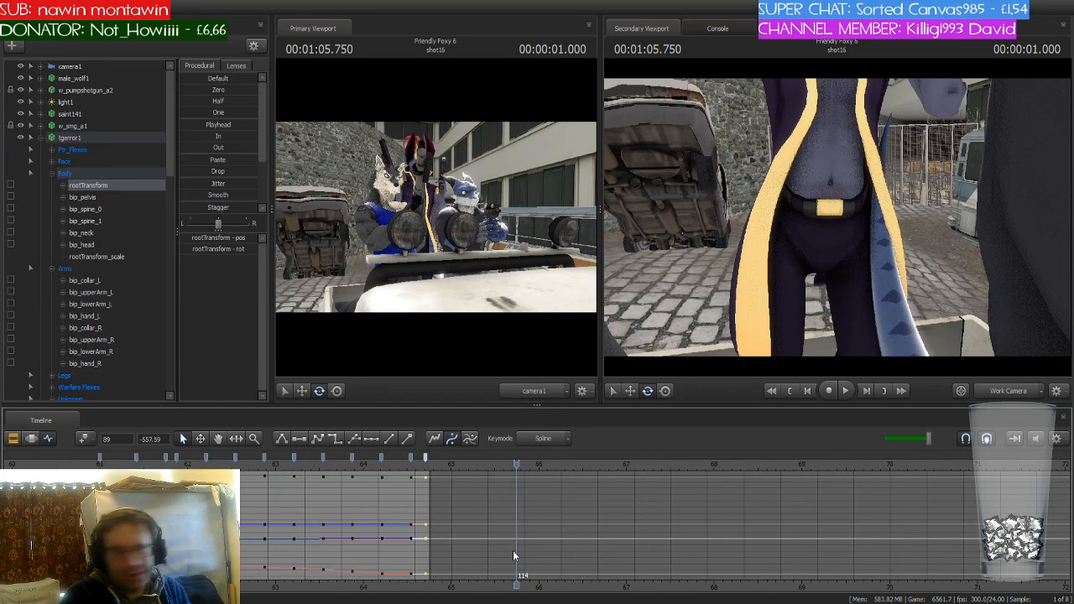
{"action": "scroll", "coordinate": [514, 549], "scroll_direction": "down", "scroll_amount": 2}
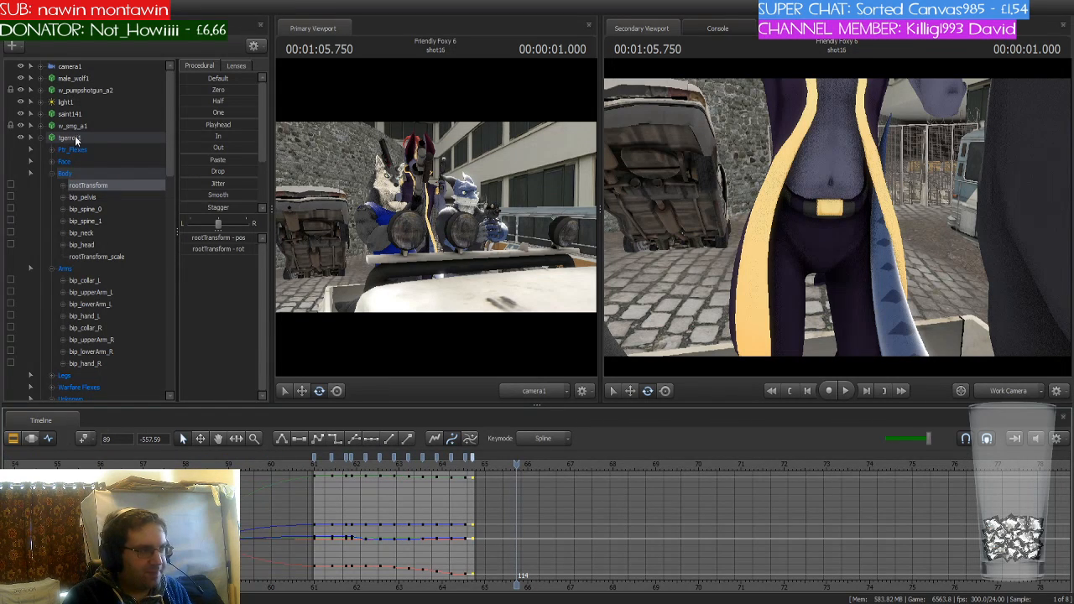
{"action": "left_click", "coordinate": [40, 138]}
{"action": "left_click", "coordinate": [85, 81]}
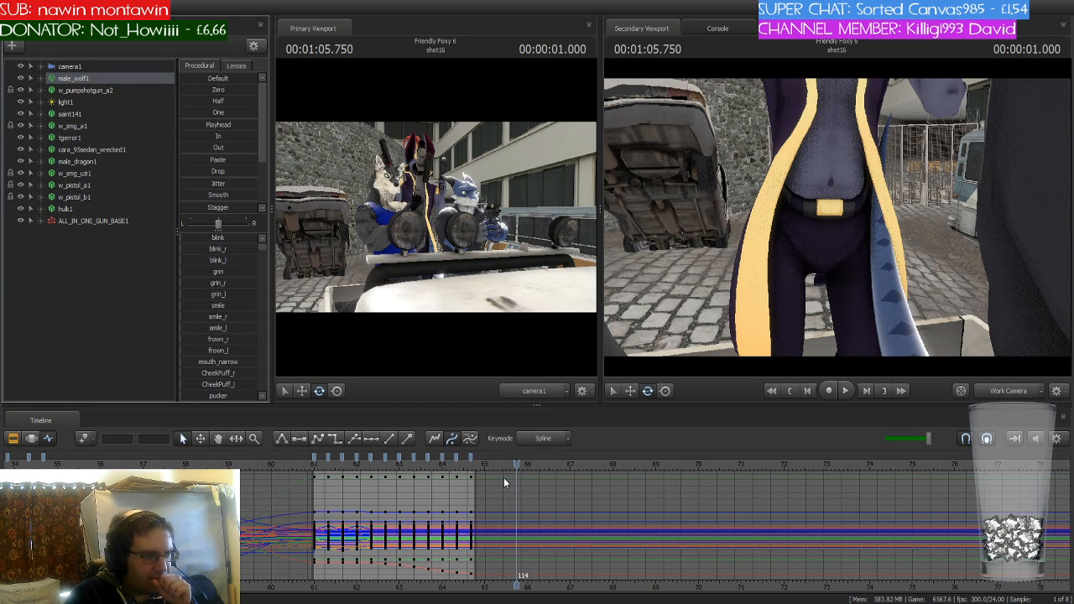
Open shot16 in the graph editor with male_wolf1 selected and play the shot through to its end
{"action": "left_click", "coordinate": [13, 439]}
{"action": "left_click", "coordinate": [542, 515]}
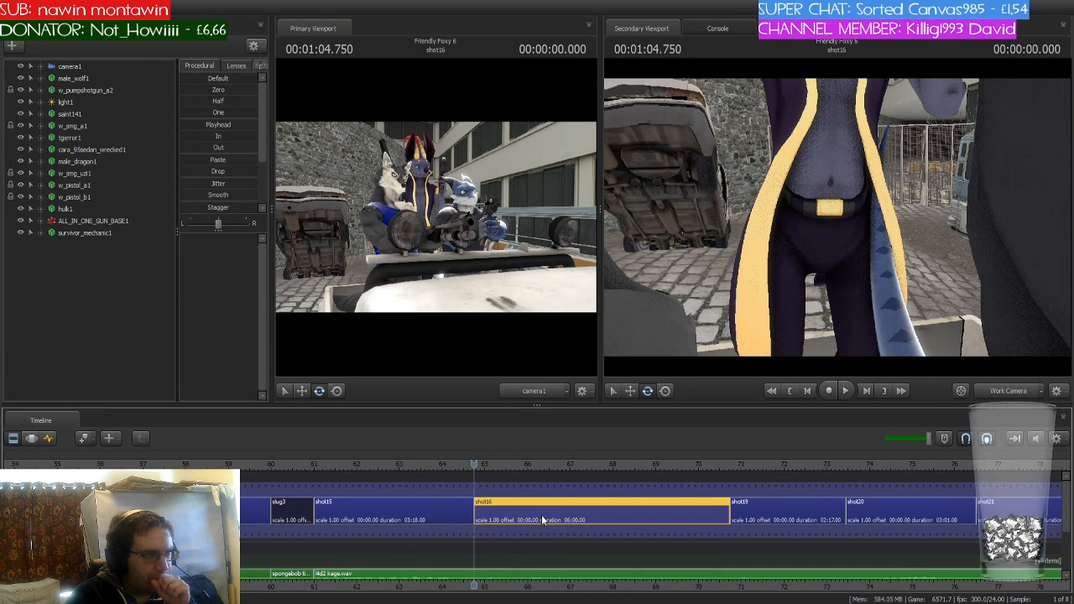
{"action": "left_click", "coordinate": [52, 438]}
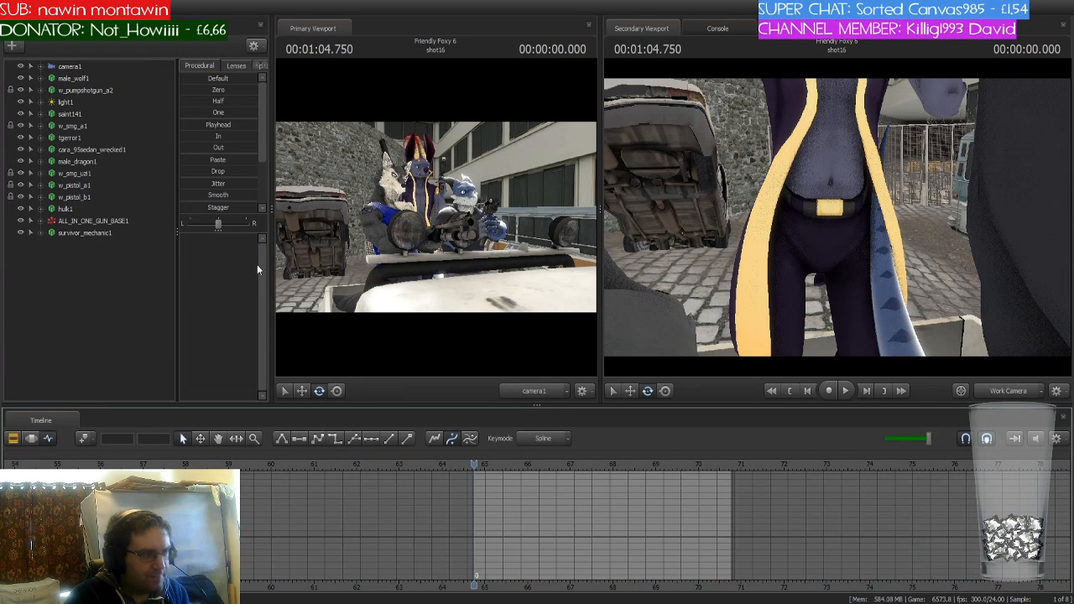
{"action": "left_click", "coordinate": [92, 78]}
{"action": "scroll", "coordinate": [540, 498], "scroll_direction": "up", "scroll_amount": 3}
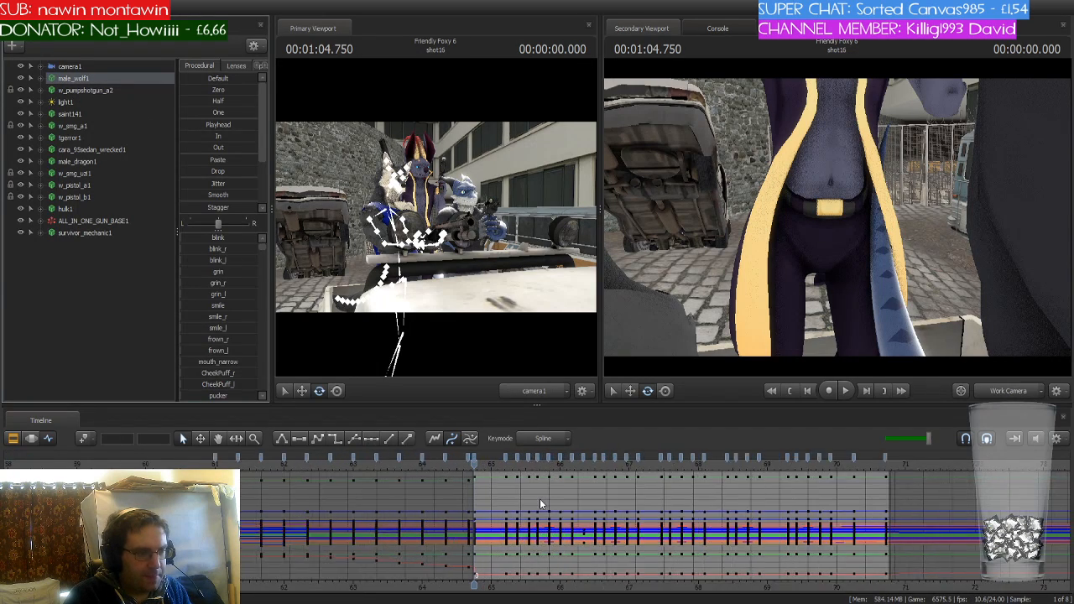
{"action": "key", "text": "space"}
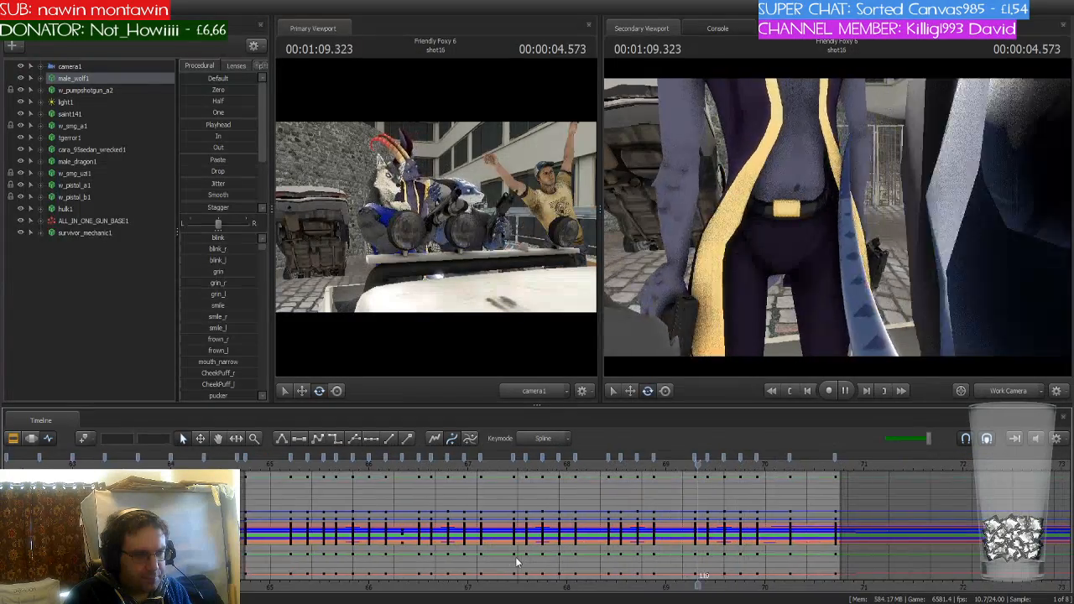
{"action": "scroll", "coordinate": [518, 563], "scroll_direction": "down", "scroll_amount": 1}
{"action": "key", "text": "space"}
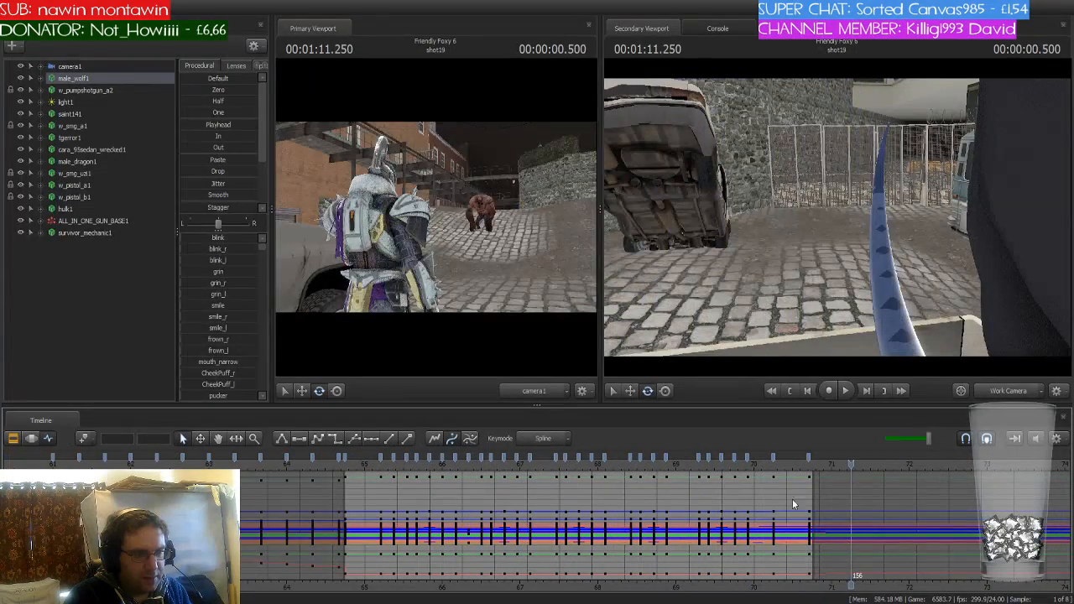
Delete all of male_wolf1's keyframes from frame 11 to the end of shot16
{"action": "left_click_drag", "start_coordinate": [849, 464], "coordinate": [382, 468]}
{"action": "left_click", "coordinate": [382, 460]}
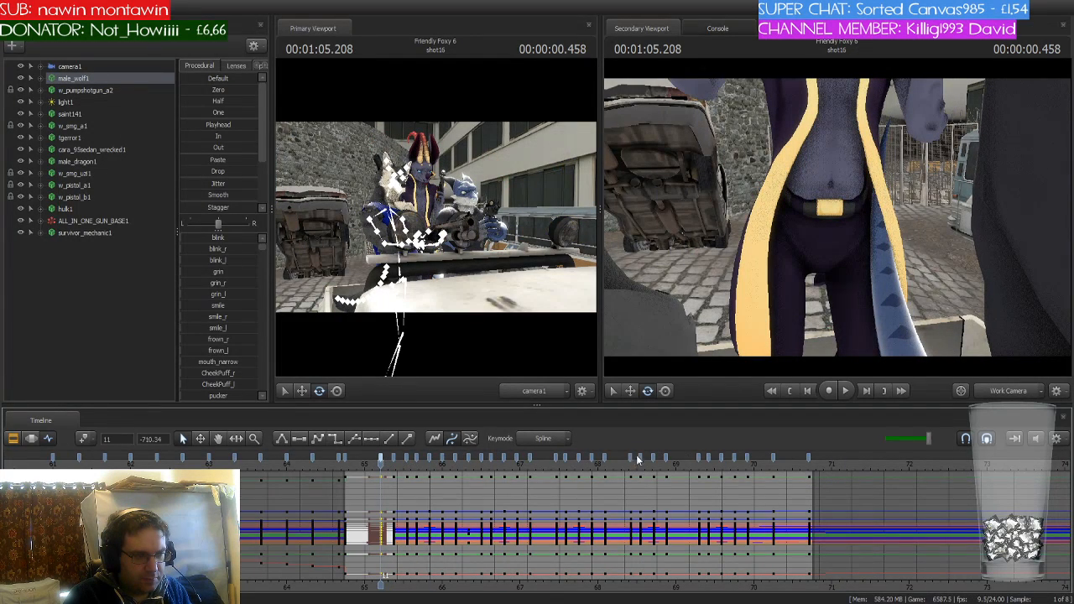
{"action": "left_click", "coordinate": [808, 459], "text": "shift"}
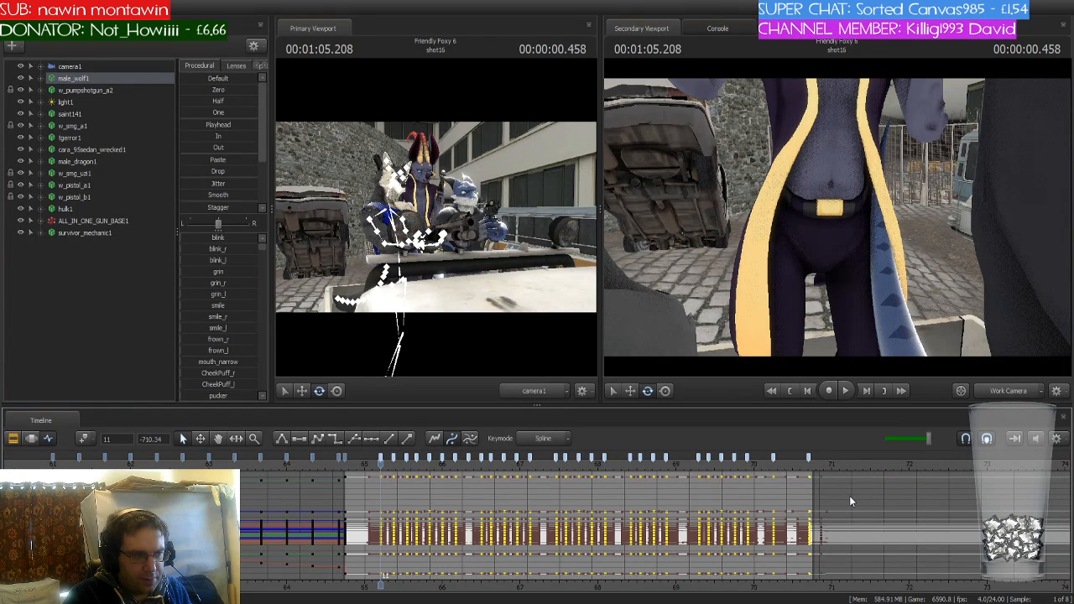
{"action": "key", "text": "Delete"}
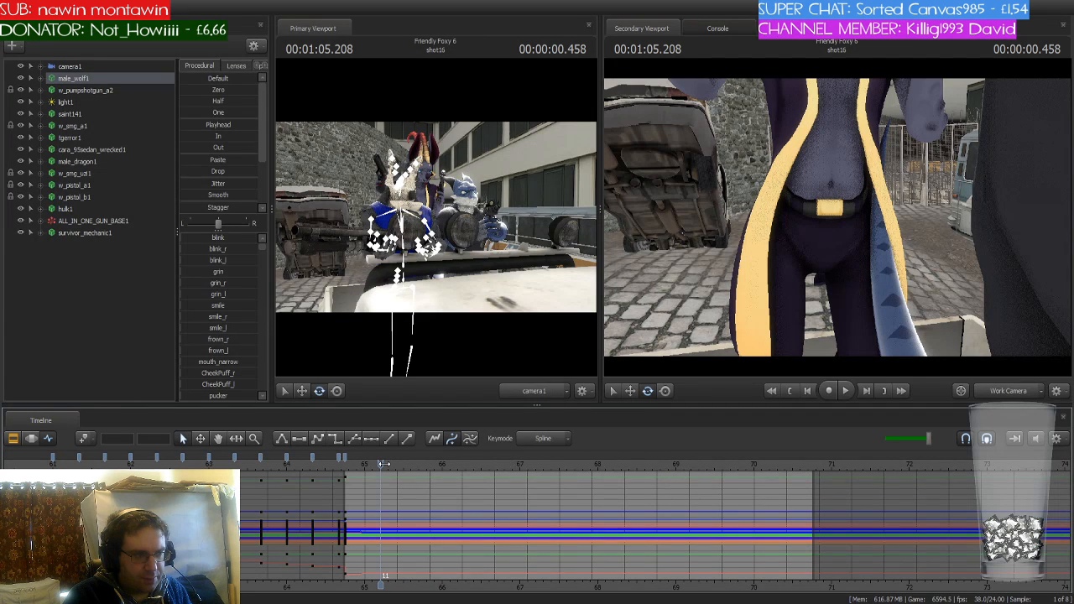
Hold male_wolf1's frame 0 pose through the rest of shot16 with the Playhead preset in the motion editor, and return to the graph editor
{"action": "scroll", "coordinate": [383, 464], "scroll_direction": "up", "scroll_amount": 5}
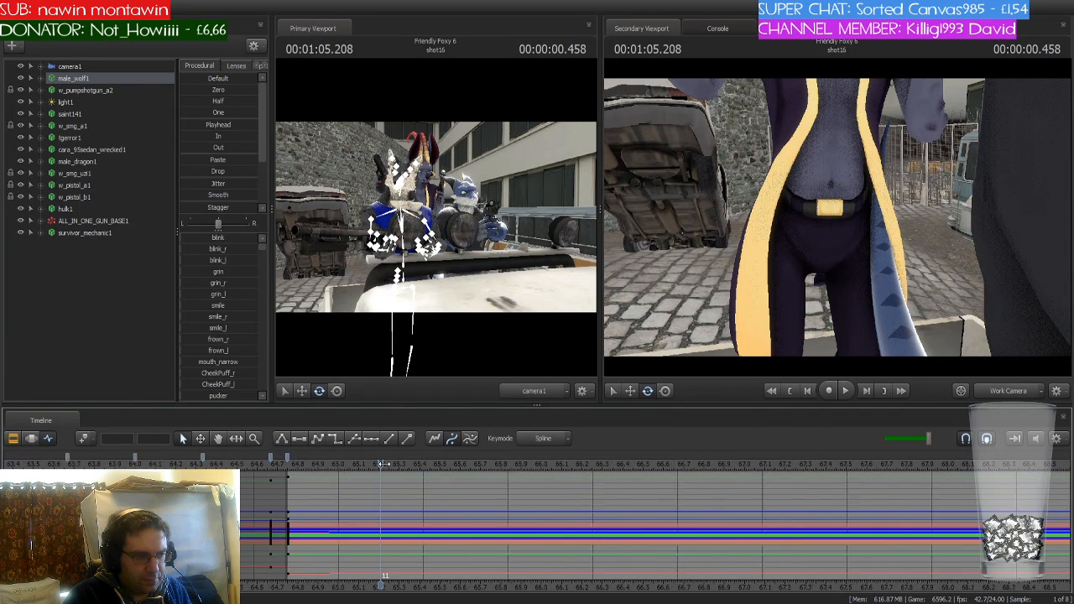
{"action": "left_click_drag", "start_coordinate": [382, 464], "coordinate": [277, 466]}
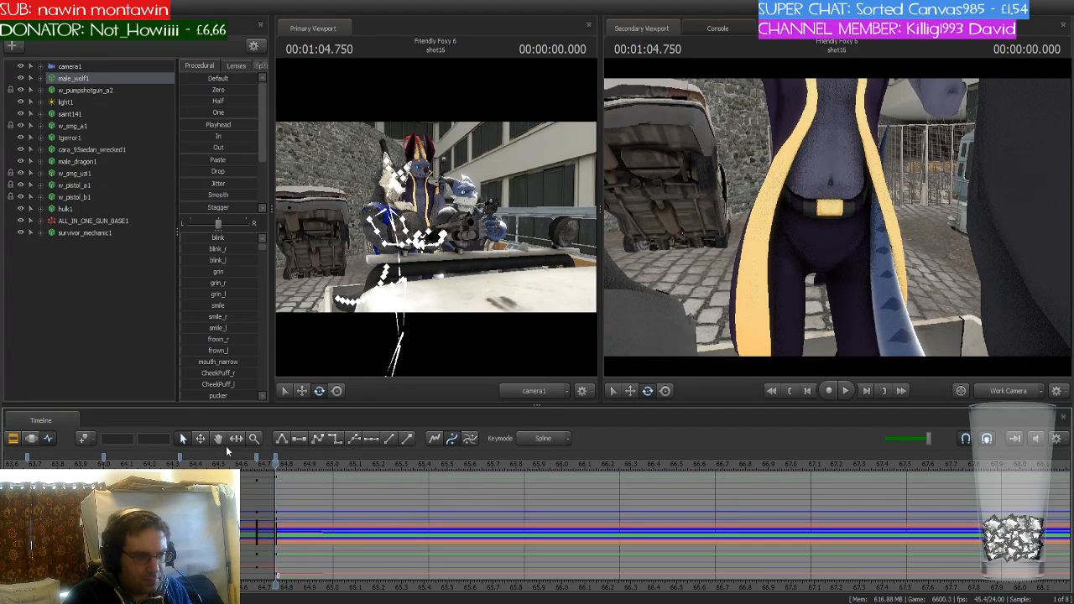
{"action": "left_click", "coordinate": [30, 438]}
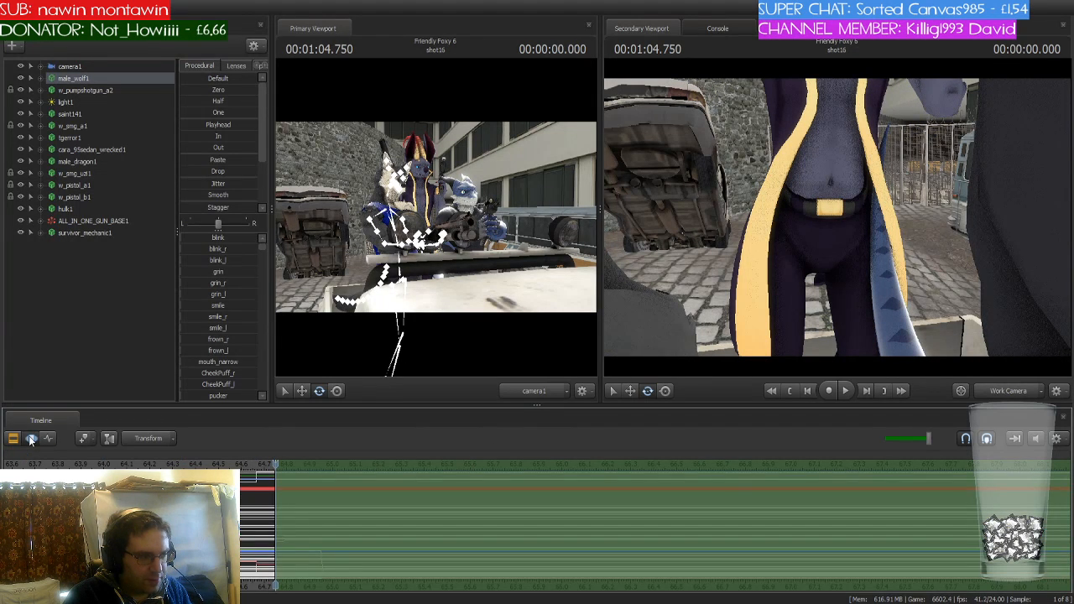
{"action": "left_click", "coordinate": [217, 124]}
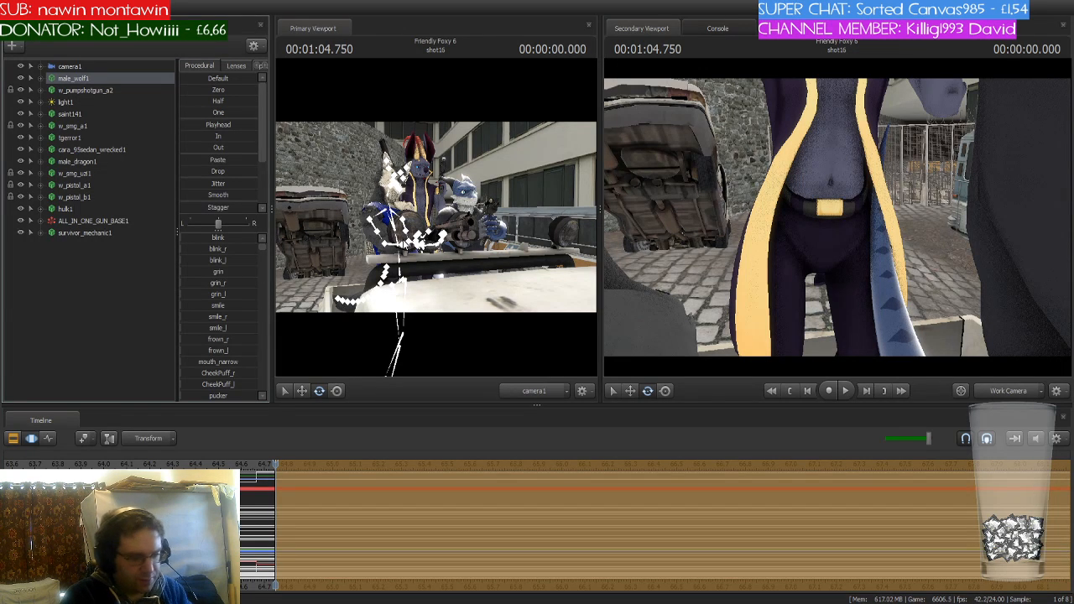
{"action": "key", "text": "Return"}
{"action": "left_click", "coordinate": [48, 439]}
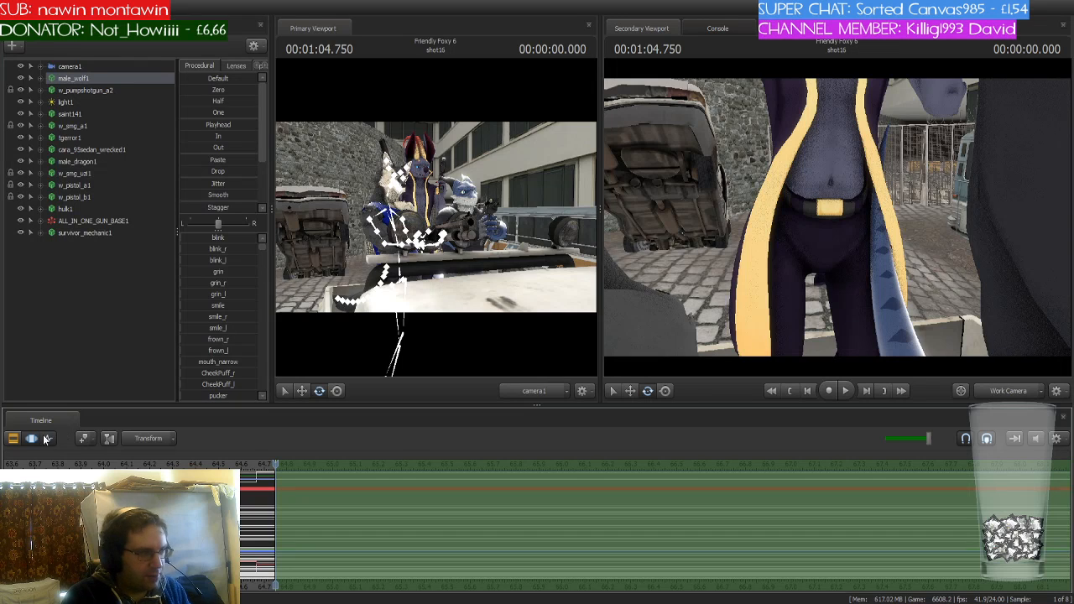
{"action": "scroll", "coordinate": [322, 508], "scroll_direction": "up", "scroll_amount": 2}
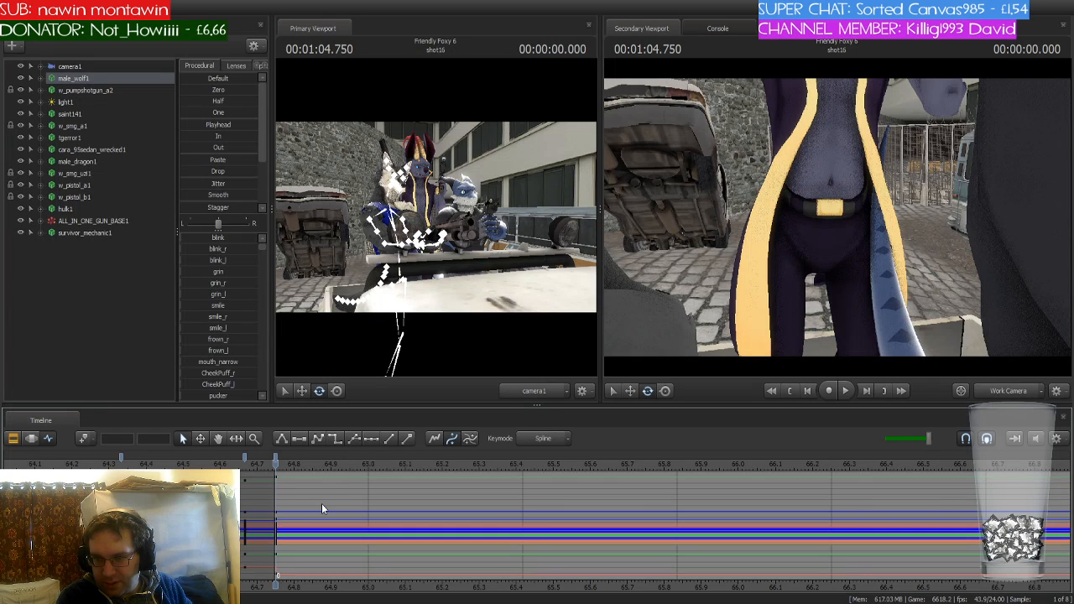
Key male_wolf1's full held pose at frame 10 of shot16
{"action": "scroll", "coordinate": [327, 509], "scroll_direction": "down", "scroll_amount": 3}
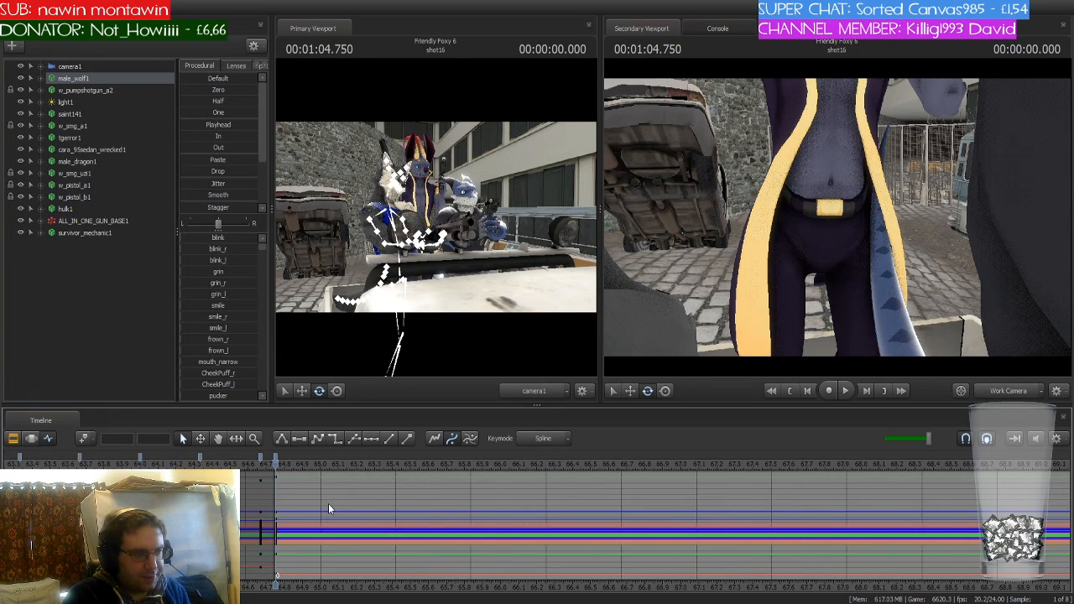
{"action": "scroll", "coordinate": [328, 509], "scroll_direction": "up", "scroll_amount": 3}
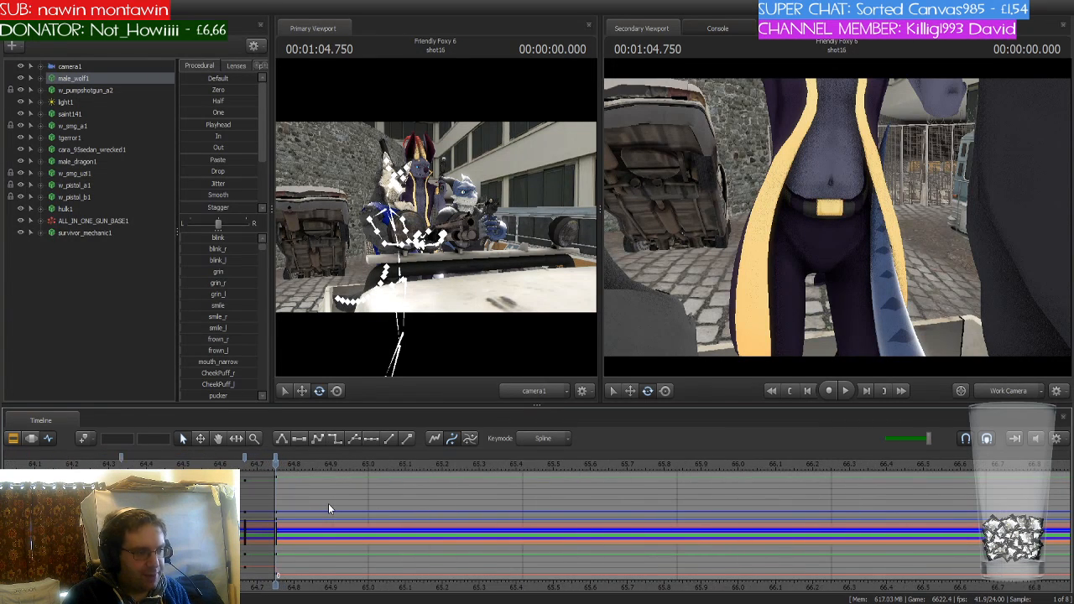
{"action": "scroll", "coordinate": [328, 503], "scroll_direction": "up", "scroll_amount": 1}
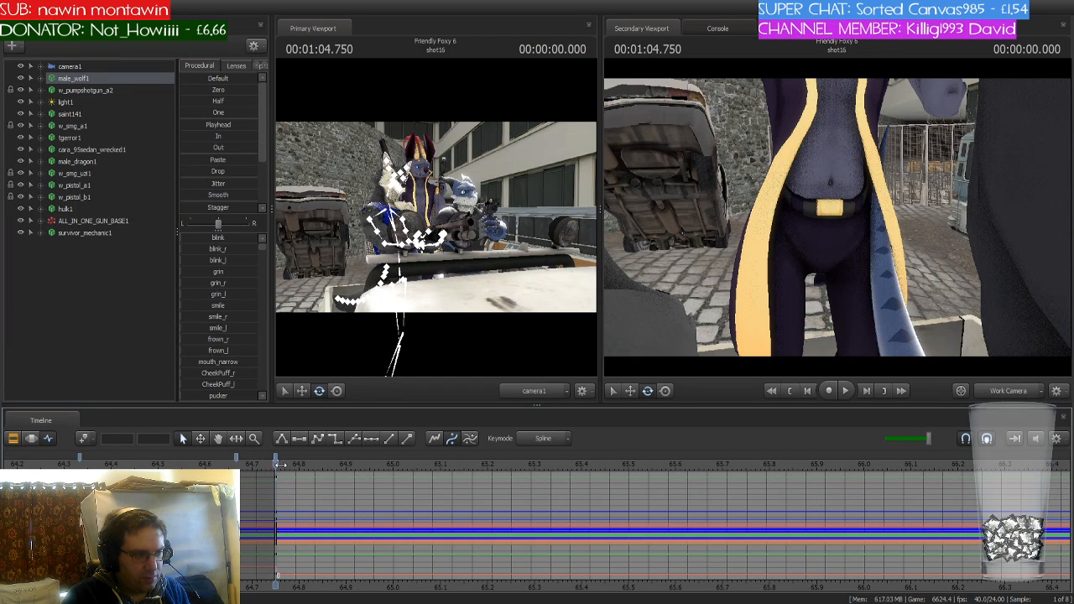
{"action": "left_click_drag", "start_coordinate": [279, 464], "coordinate": [466, 480]}
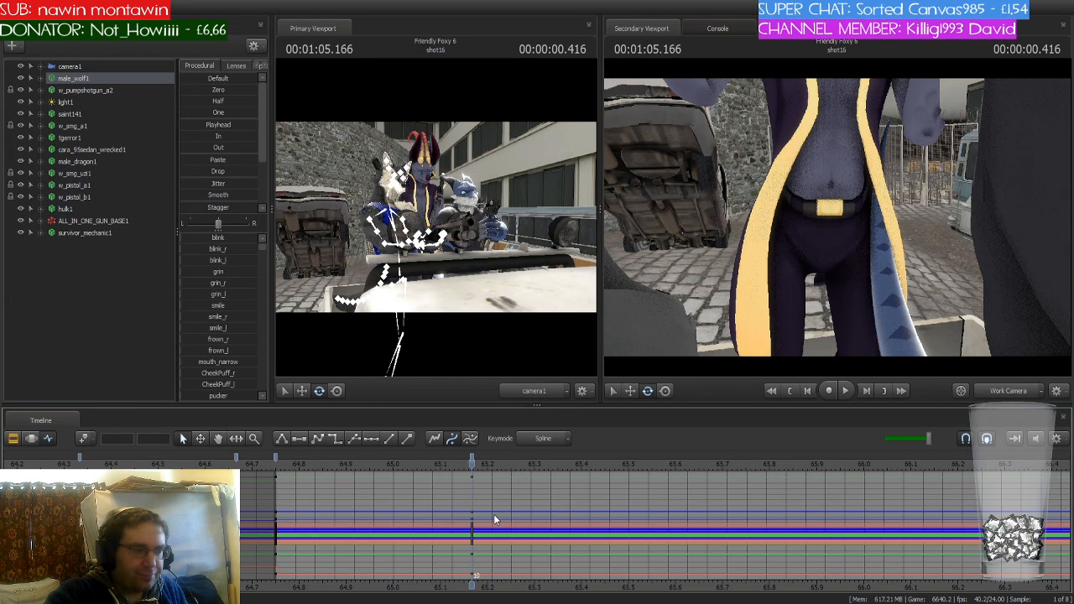
Advance to frame 14 and shift male_wolf1's right collar bone, bip_collar_r, slightly for a new pose
{"action": "key", "text": "space"}
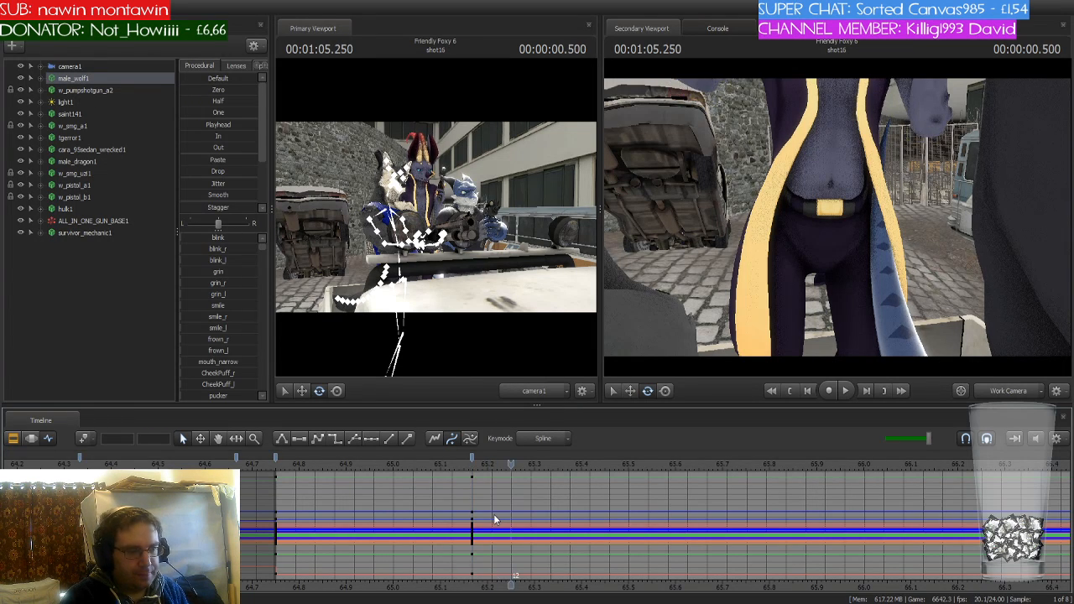
{"action": "key", "text": "Left"}
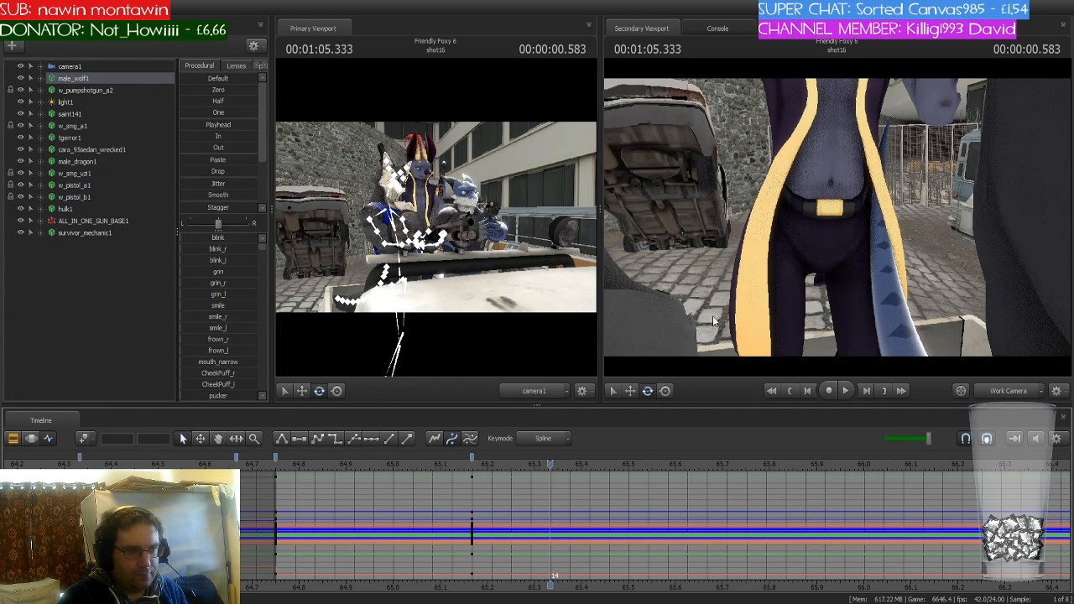
{"action": "left_click_drag", "start_coordinate": [714, 322], "coordinate": [631, 334]}
{"action": "key", "text": "w"}
{"action": "key", "text": "s"}
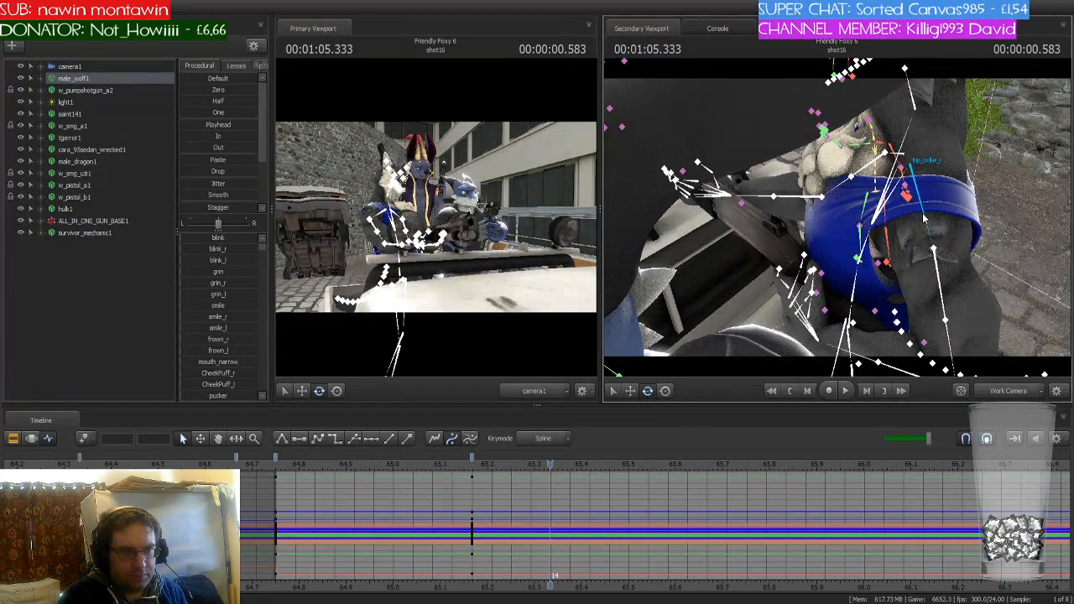
{"action": "left_click", "coordinate": [924, 217]}
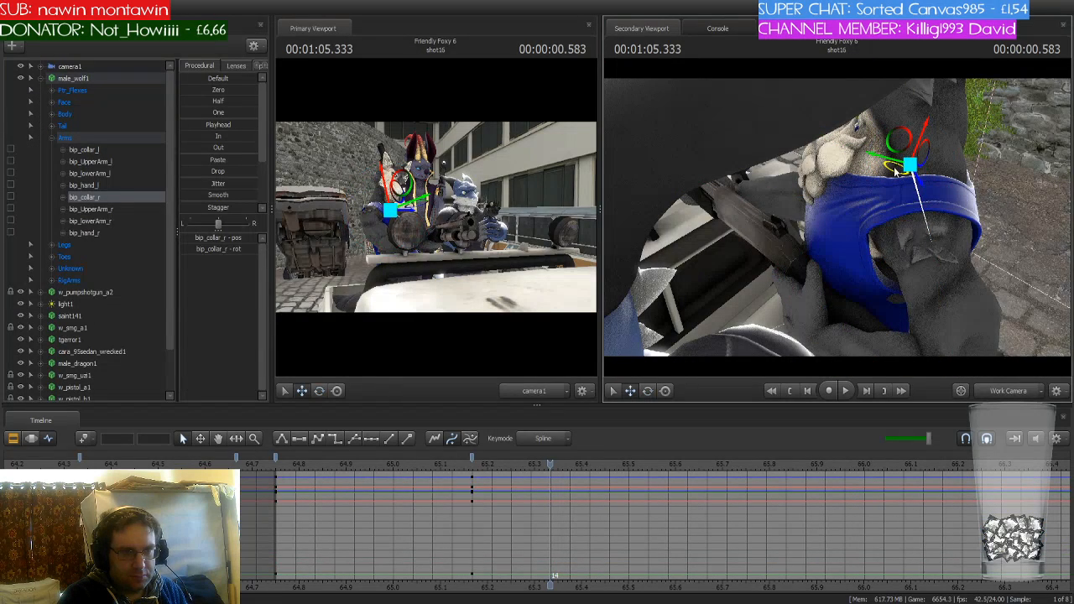
{"action": "mouse_move", "coordinate": [894, 165]}
{"action": "left_mouse_down"}
{"action": "mouse_move", "coordinate": [899, 174]}
{"action": "mouse_move", "coordinate": [877, 174]}
{"action": "mouse_move", "coordinate": [914, 181]}
{"action": "mouse_move", "coordinate": [898, 181]}
{"action": "left_mouse_up"}
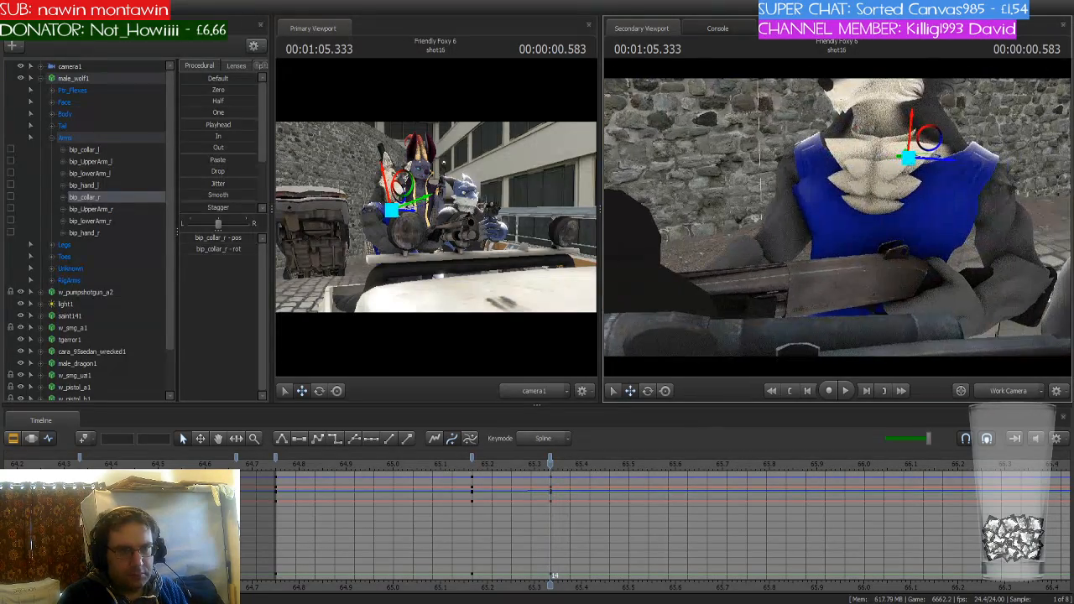
Reposition male_wolf1's left collar bone, bip_collar_l, slightly at frame 14 and inspect the shoulders from the side
{"action": "left_click", "coordinate": [837, 170], "text": "ctrl"}
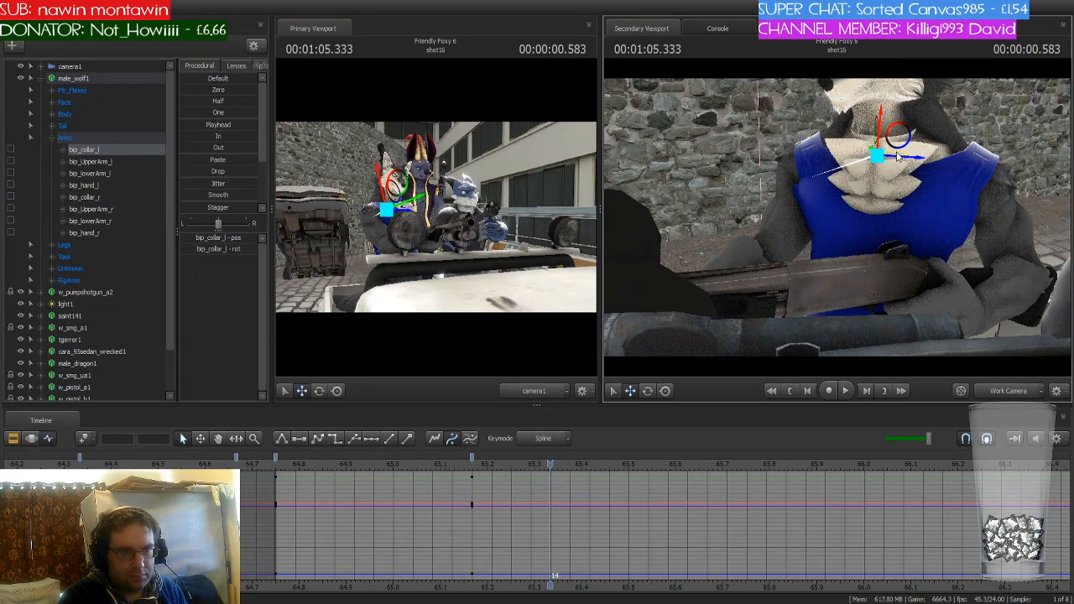
{"action": "left_click_drag", "start_coordinate": [898, 157], "coordinate": [908, 157]}
{"action": "key", "text": "ctrl+z"}
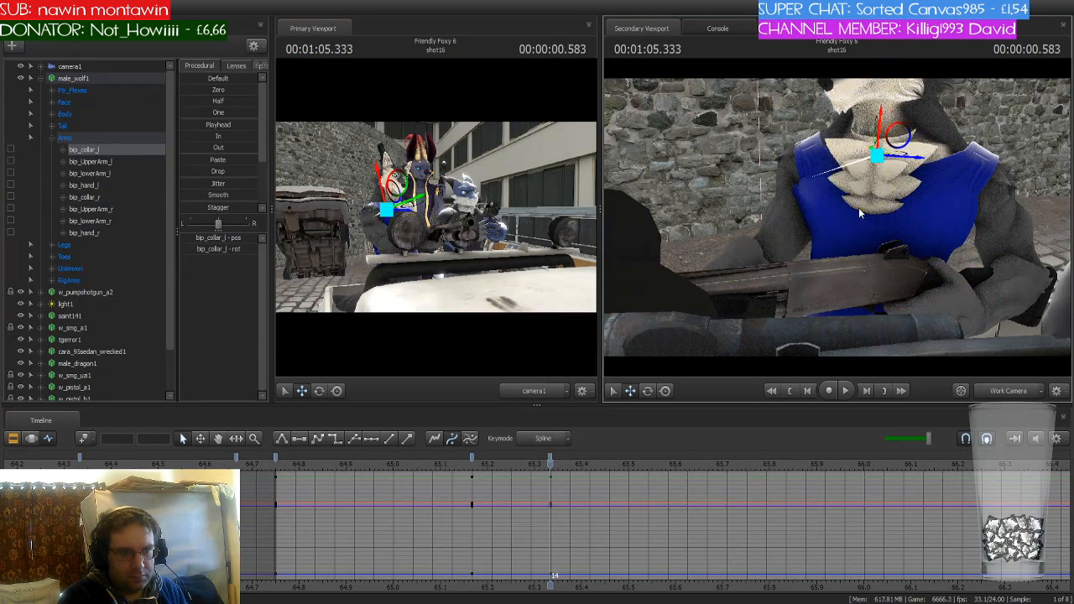
{"action": "left_click_drag", "start_coordinate": [858, 212], "coordinate": [764, 227]}
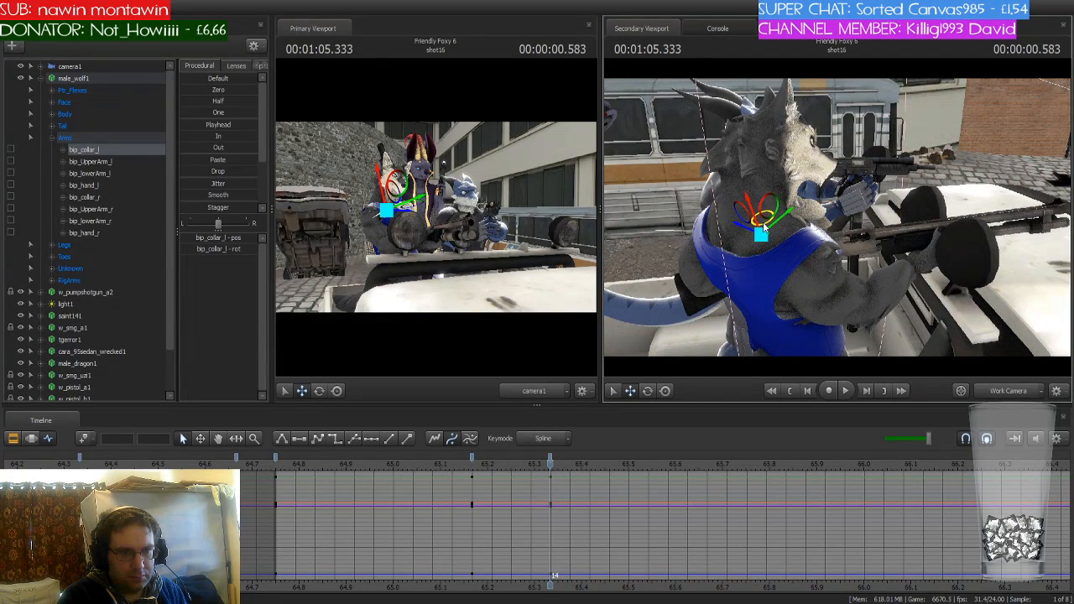
{"action": "left_click_drag", "start_coordinate": [839, 223], "coordinate": [837, 221]}
Rotate male_wolf1's right forearm, bip_lowerArm_r, slightly at frame 14 to tilt the shotgun
{"action": "key", "text": "ctrl"}
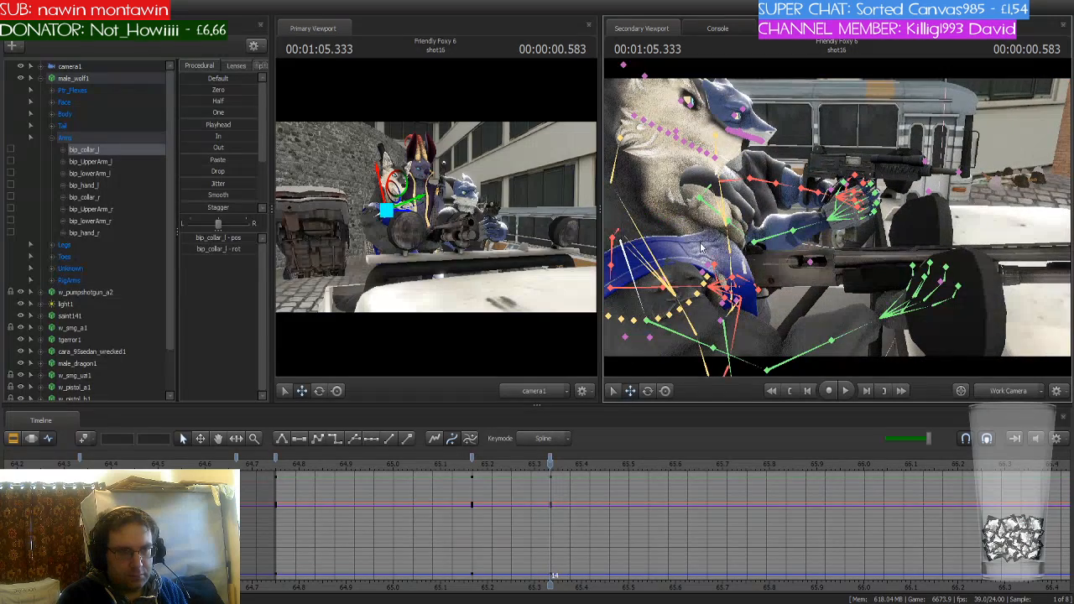
{"action": "left_click", "coordinate": [647, 290], "text": "ctrl"}
{"action": "key", "text": "e"}
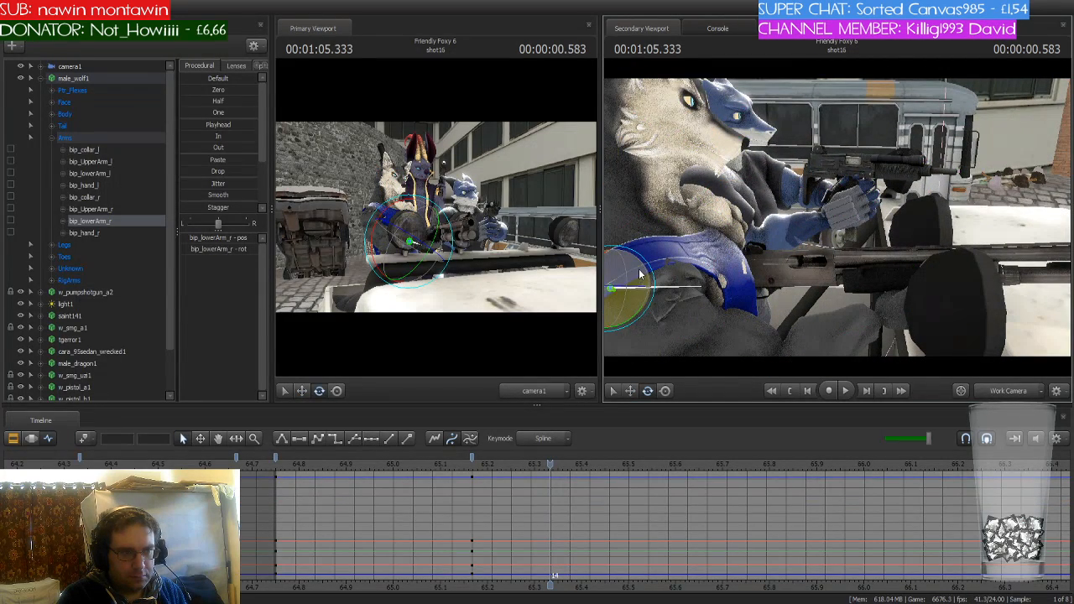
{"action": "left_click_drag", "start_coordinate": [639, 273], "coordinate": [640, 273]}
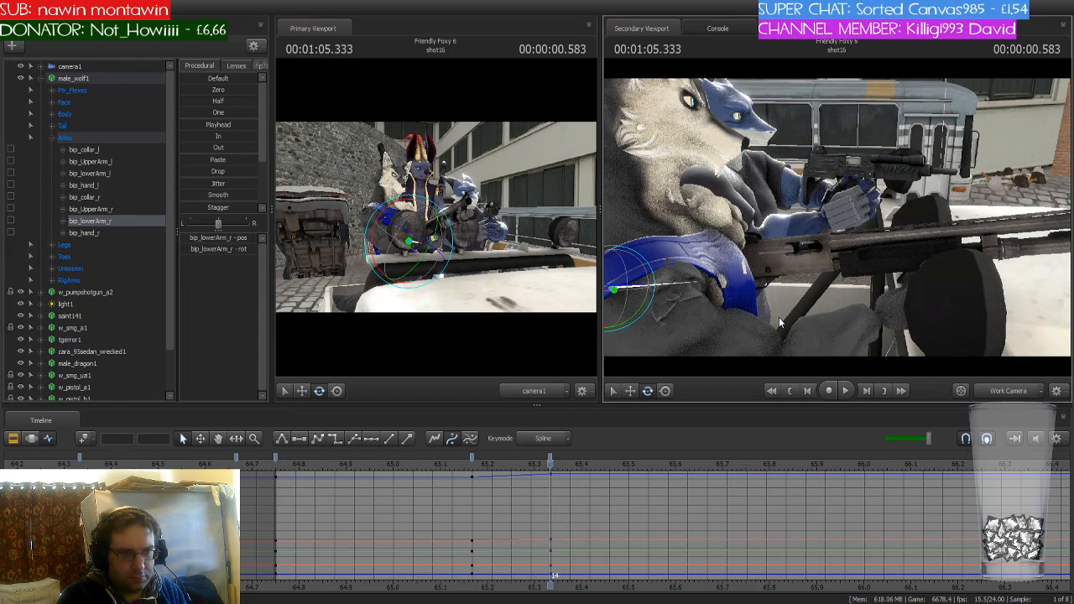
Rotate male_wolf1's left forearm and left hand at frame 14 so the hand grips the shotgun again
{"action": "left_click", "coordinate": [791, 344], "text": "ctrl"}
{"action": "left_click_drag", "start_coordinate": [797, 344], "coordinate": [772, 344]}
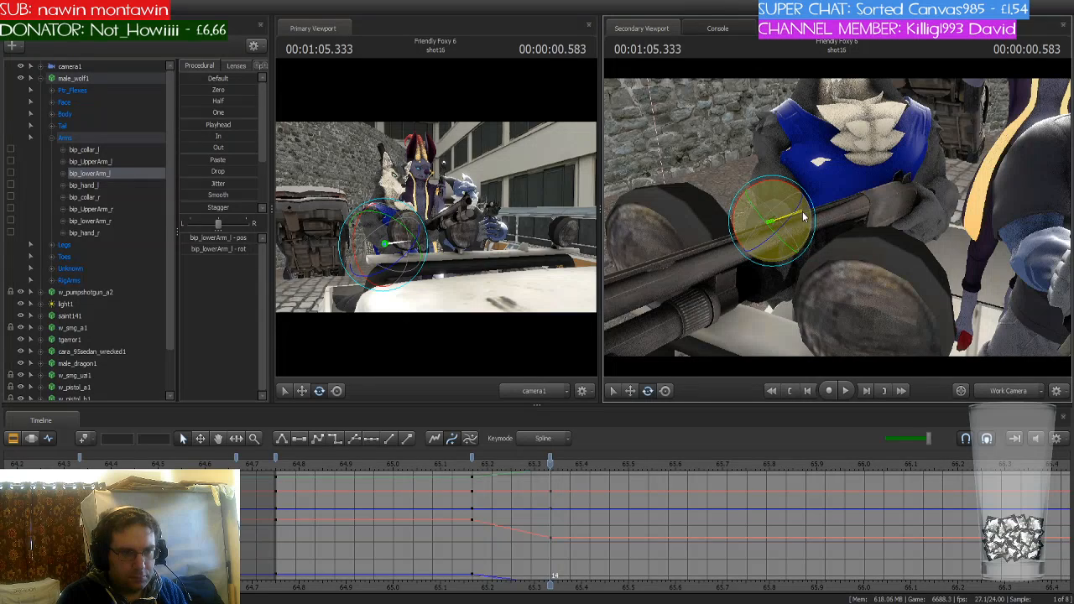
{"action": "left_click_drag", "start_coordinate": [803, 218], "coordinate": [806, 265]}
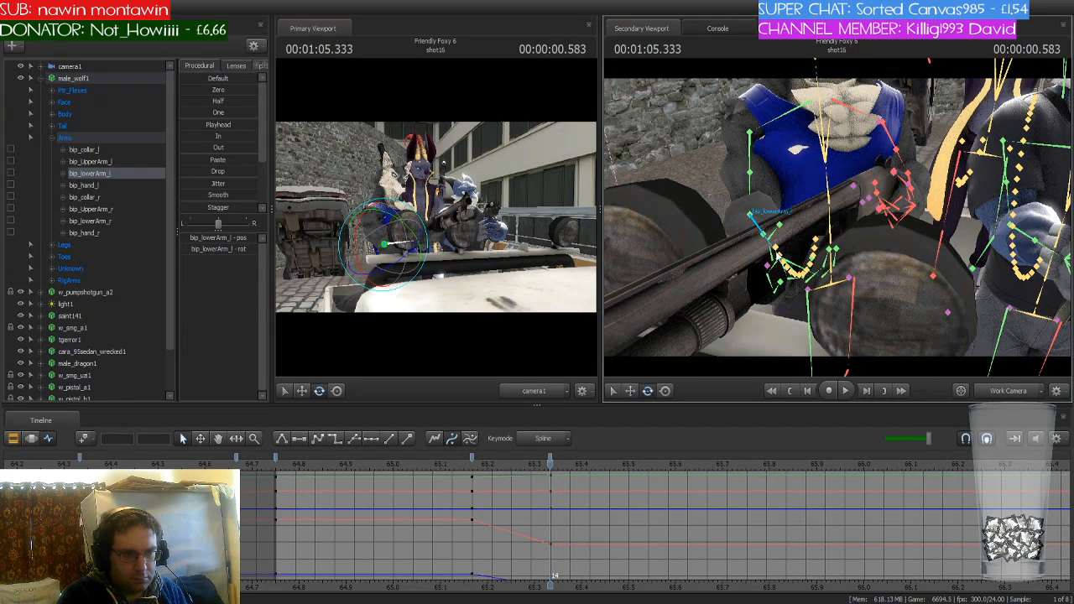
{"action": "left_click", "coordinate": [773, 270]}
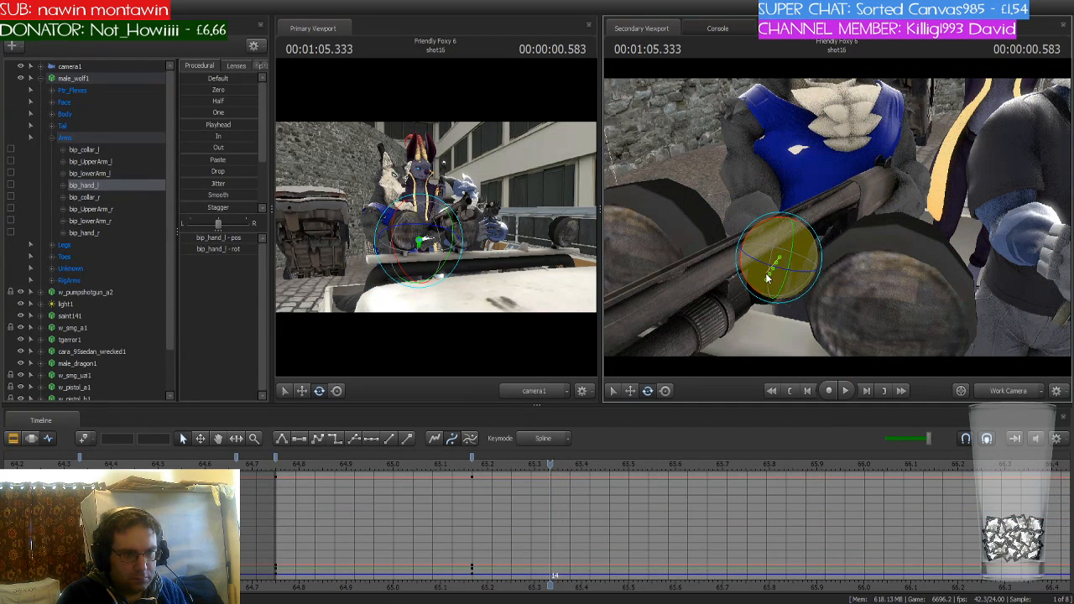
{"action": "left_click_drag", "start_coordinate": [755, 266], "coordinate": [837, 221]}
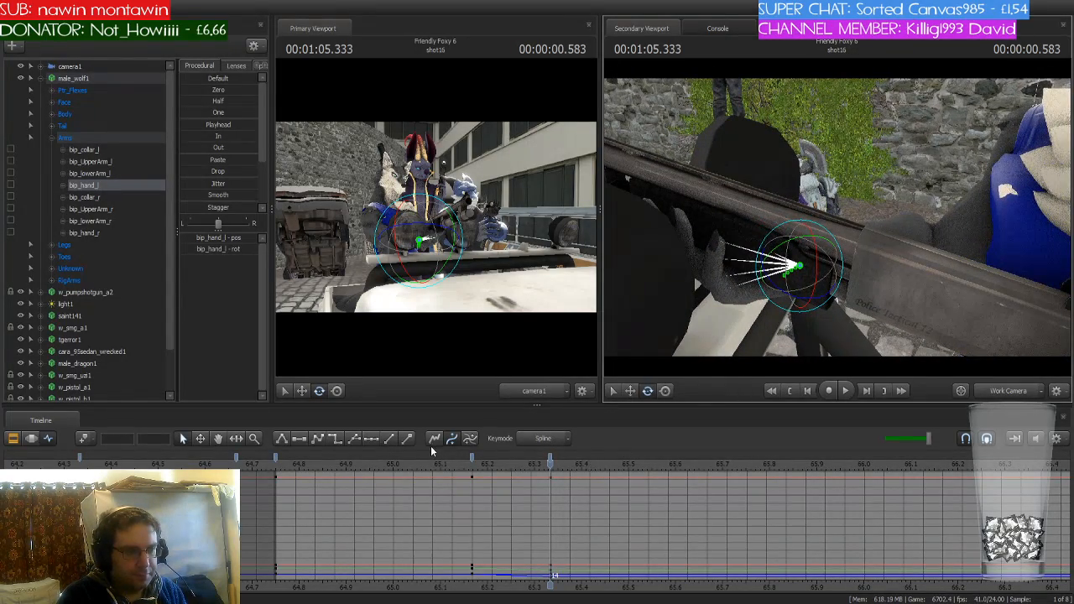
Select all of male_wolf1's controls and key the whole body at frame 14
{"action": "scroll", "coordinate": [487, 479], "scroll_direction": "down", "scroll_amount": 1}
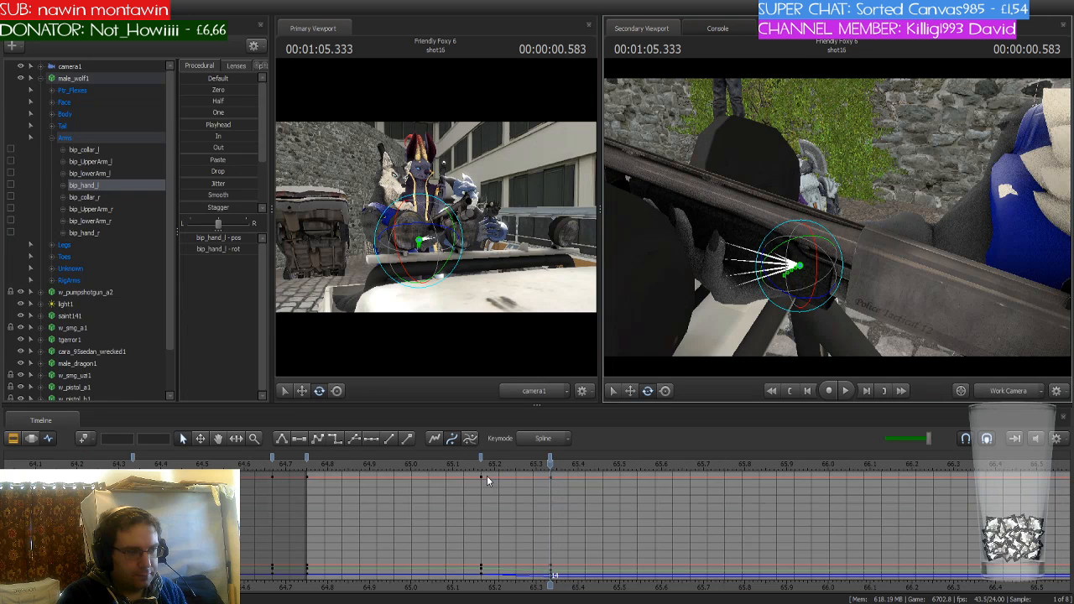
{"action": "left_click", "coordinate": [120, 79]}
{"action": "left_click", "coordinate": [550, 458]}
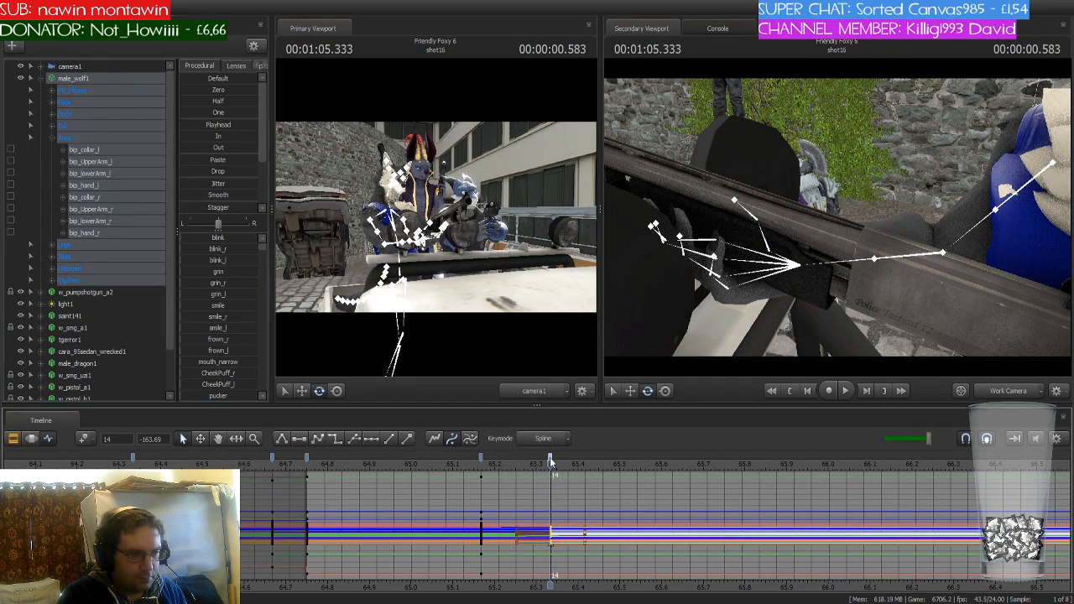
{"action": "left_click", "coordinate": [85, 439]}
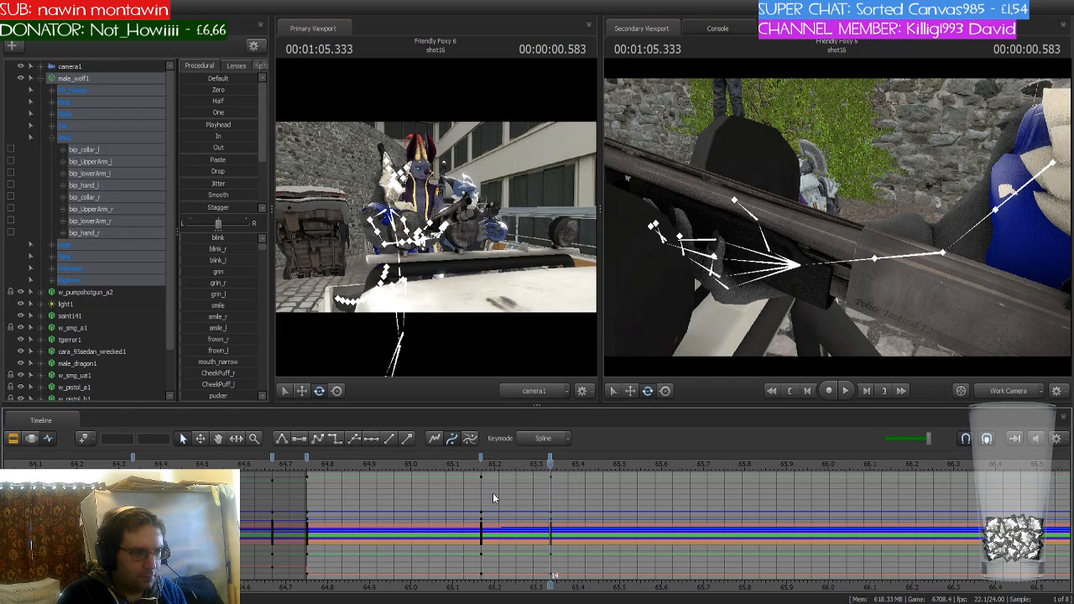
{"action": "left_click", "coordinate": [479, 455]}
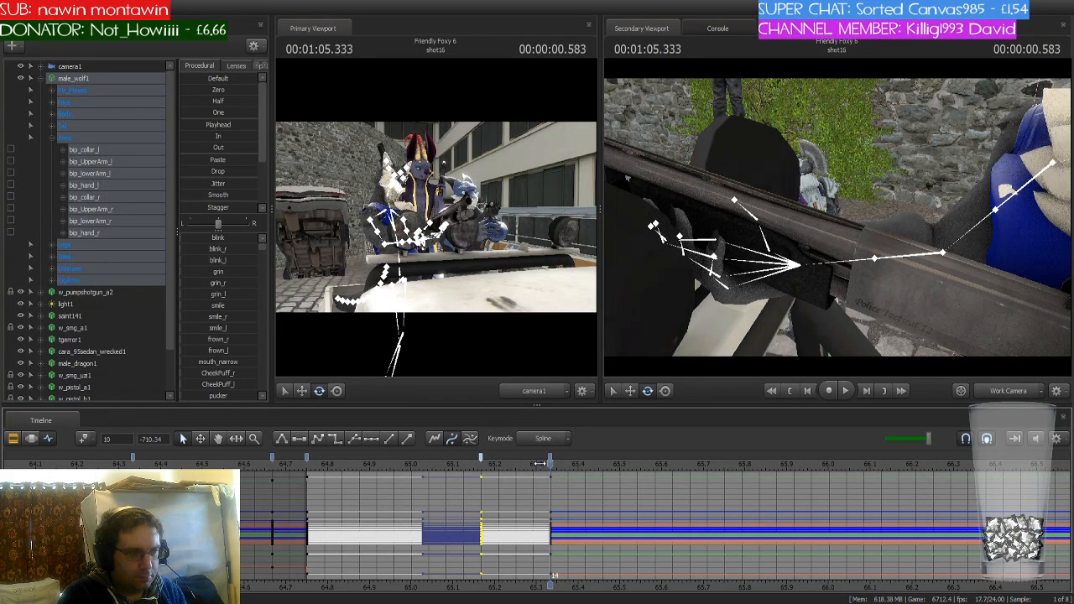
{"action": "left_click_drag", "start_coordinate": [539, 463], "coordinate": [550, 487]}
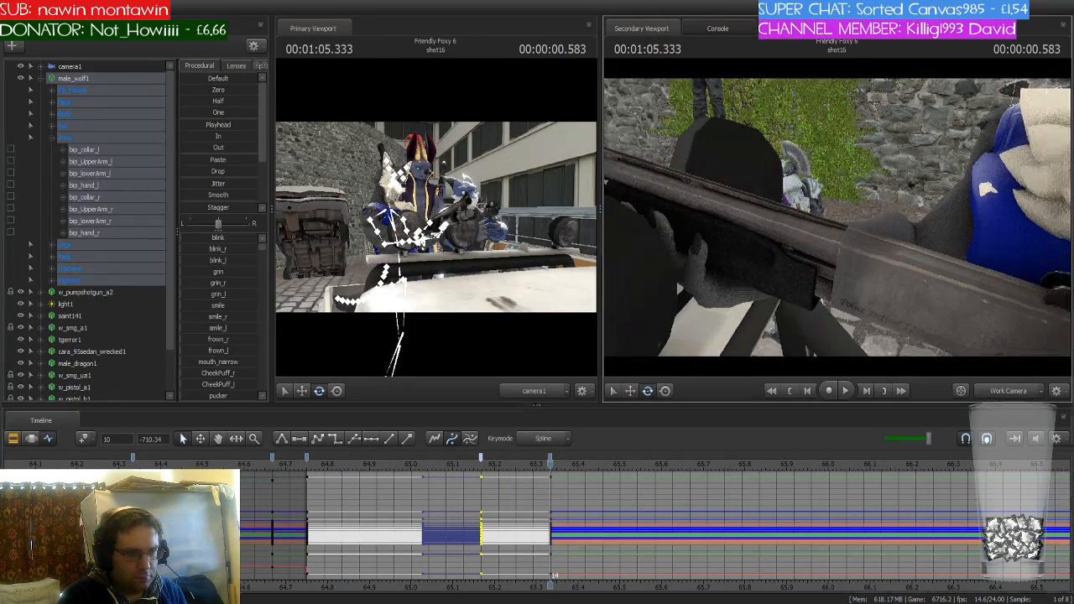
Rotate male_wolf1's bip_spine_0 and bip_neck slightly at frame 14 to lean the torso and tilt the head
{"action": "mouse_move", "coordinate": [839, 228]}
{"action": "left_mouse_down"}
{"action": "mouse_move", "coordinate": [823, 222]}
{"action": "mouse_move", "coordinate": [839, 227]}
{"action": "left_mouse_up"}
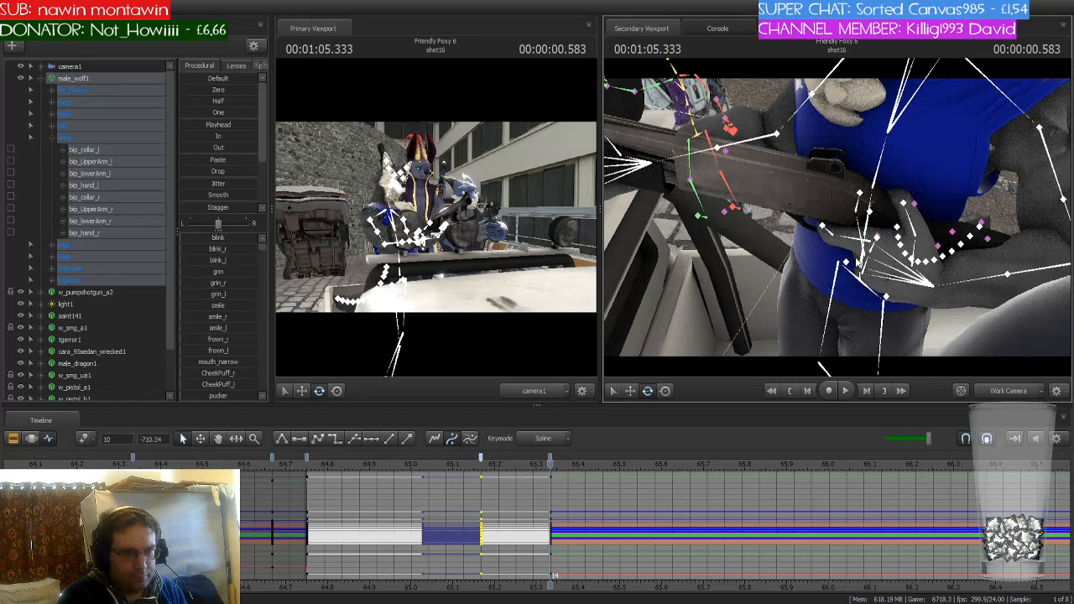
{"action": "left_click", "coordinate": [861, 259], "text": "ctrl"}
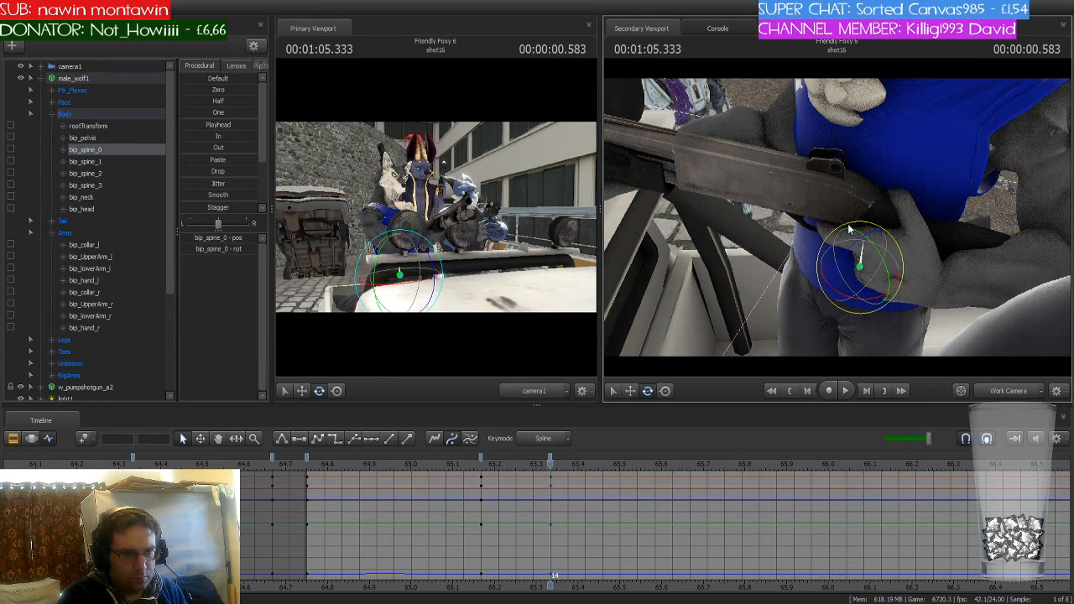
{"action": "left_click_drag", "start_coordinate": [850, 227], "coordinate": [836, 222]}
{"action": "left_click", "coordinate": [945, 149], "text": "ctrl"}
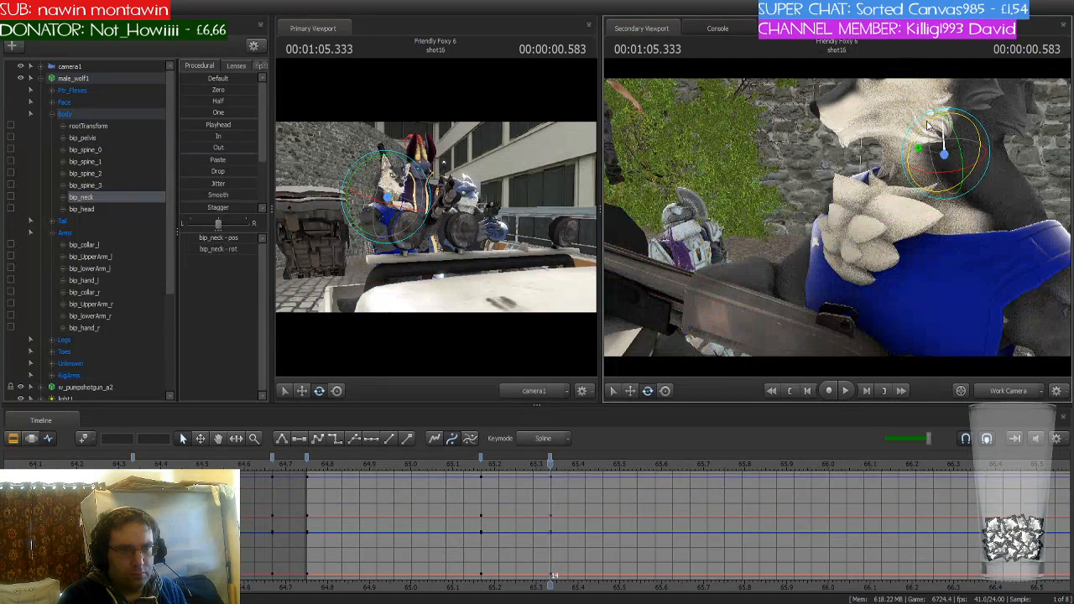
{"action": "left_click_drag", "start_coordinate": [926, 120], "coordinate": [923, 138]}
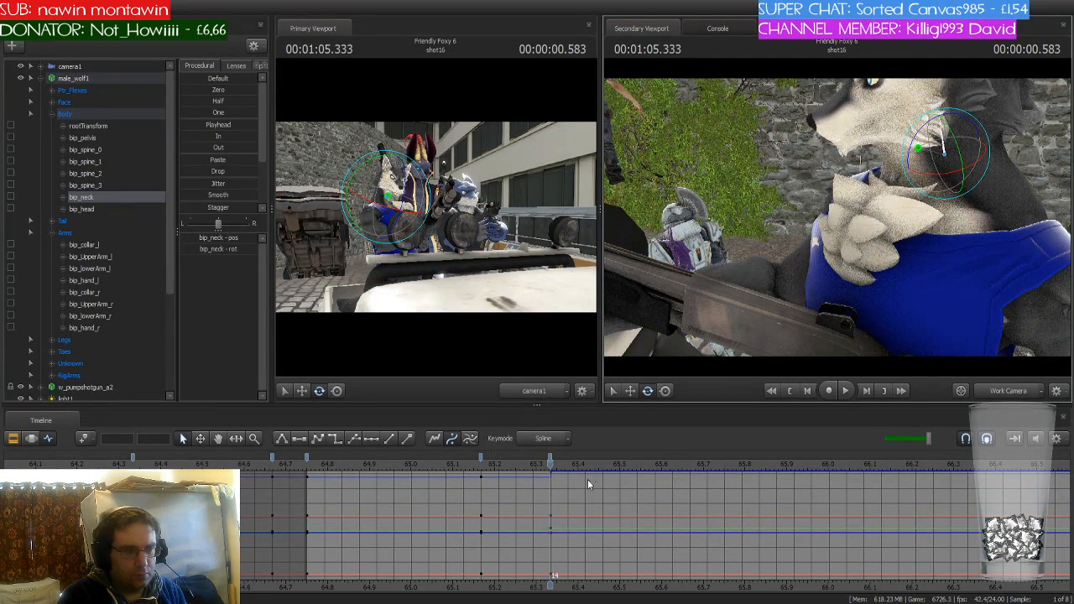
Step back and forth through the frames around frame 14 to check male_wolf1's new pose
{"action": "mouse_move", "coordinate": [550, 464]}
{"action": "left_mouse_down"}
{"action": "mouse_move", "coordinate": [429, 472]}
{"action": "mouse_move", "coordinate": [548, 477]}
{"action": "left_mouse_up"}
{"action": "key", "text": "Right"}
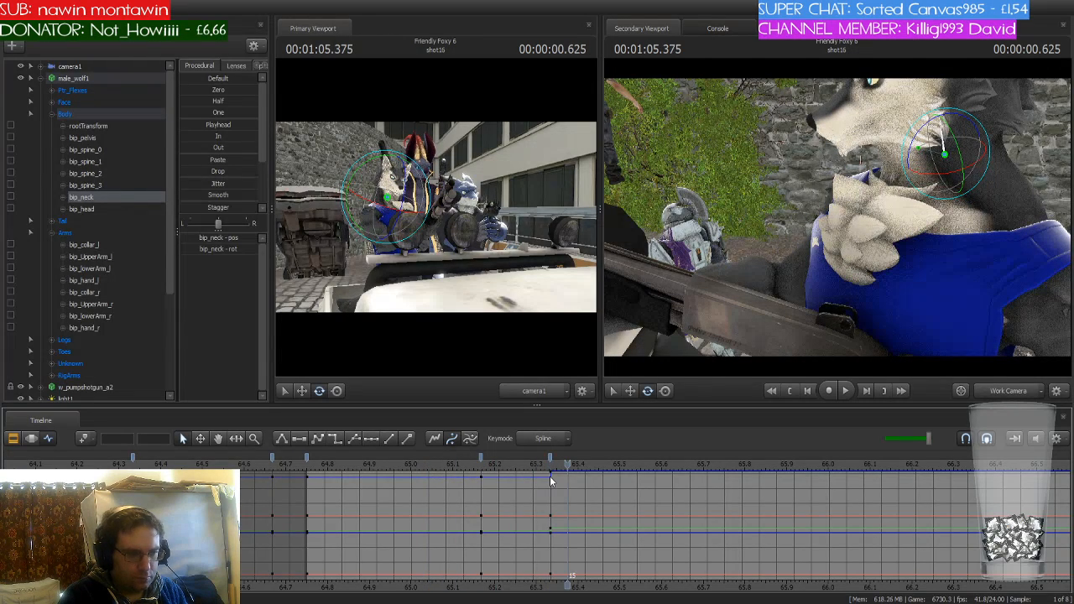
{"action": "key", "text": "Left"}
{"action": "key", "text": "Left"}
{"action": "key", "text": "Right"}
{"action": "key", "text": "Right"}
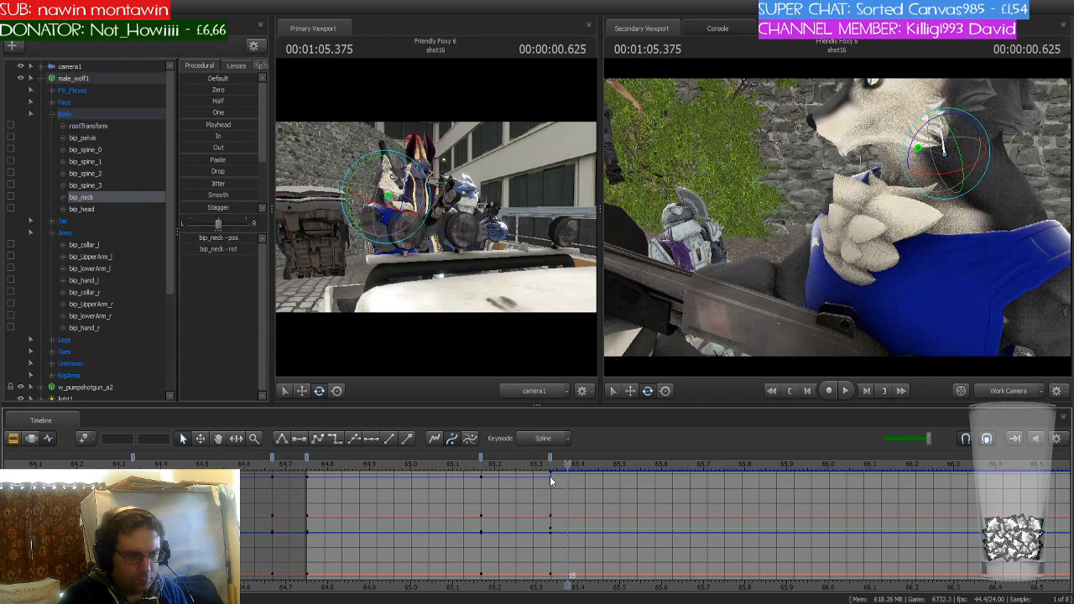
Copy all of male_wolf1's frame 10 keyframes to frame 18 to return the character to that pose
{"action": "key", "text": "Right"}
{"action": "key", "text": "Right"}
{"action": "key", "text": "Right"}
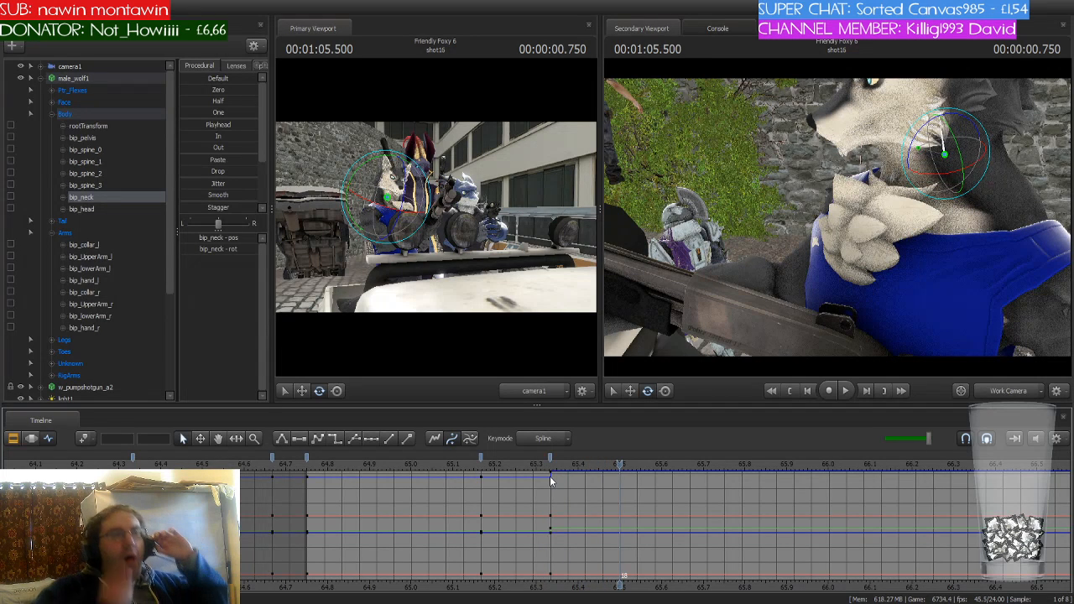
{"action": "left_click", "coordinate": [549, 476]}
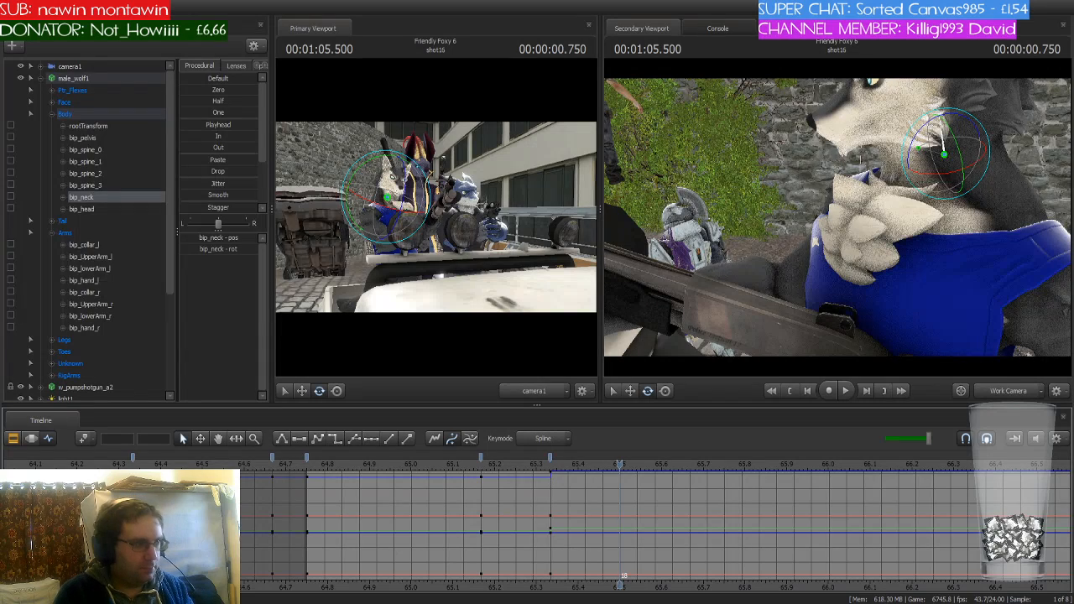
{"action": "left_click", "coordinate": [104, 78]}
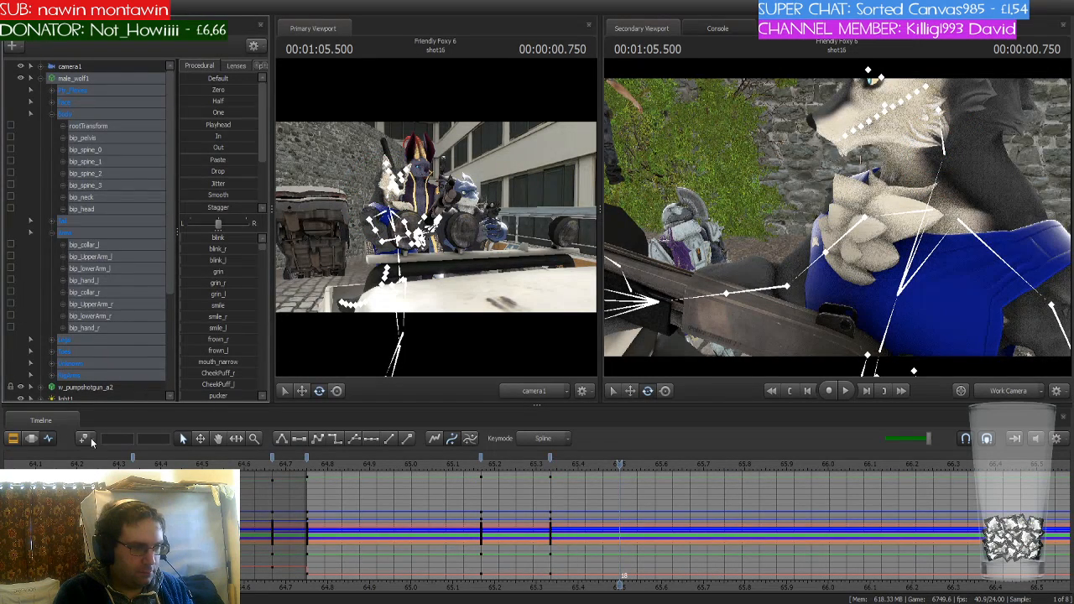
{"action": "left_click", "coordinate": [480, 457]}
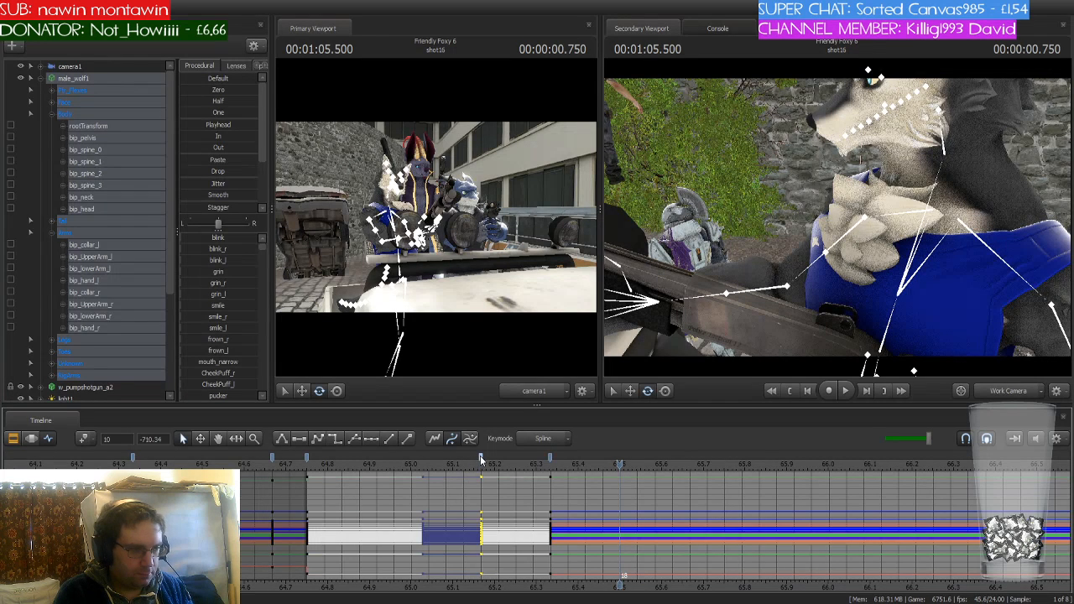
{"action": "left_click", "coordinate": [621, 460]}
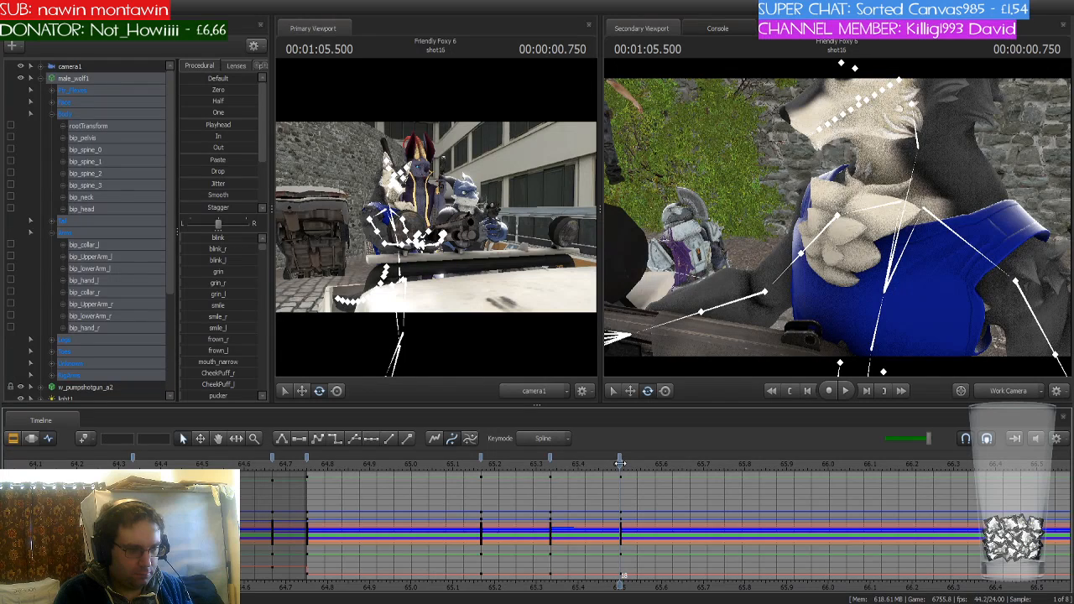
Set male_wolf1's frame 14 keyframes to stepped tangents and key the whole body at frame 22
{"action": "left_click", "coordinate": [550, 457]}
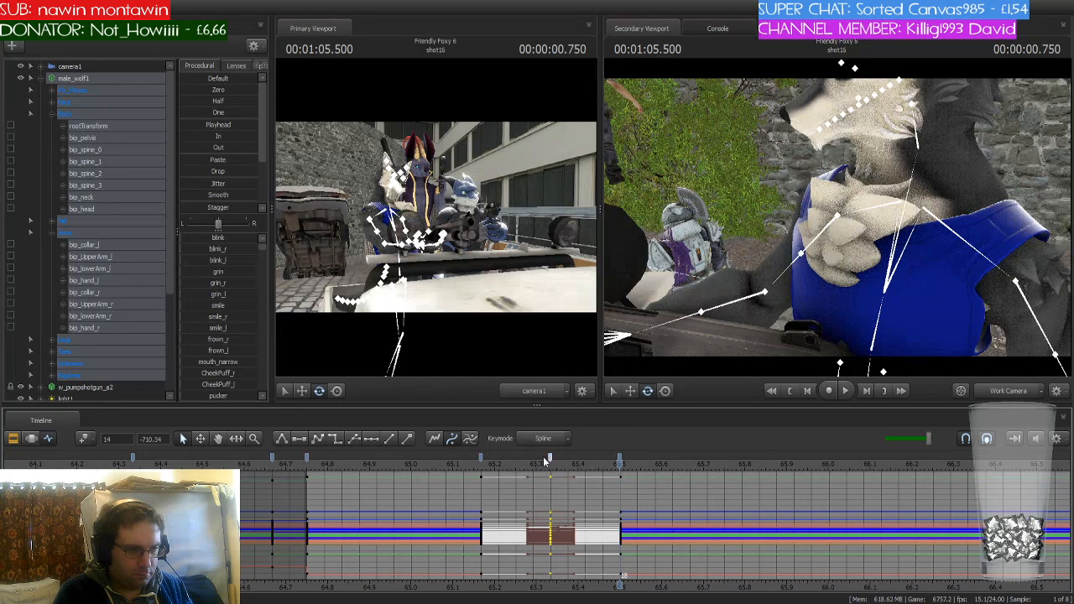
{"action": "left_click", "coordinate": [337, 438]}
{"action": "left_click_drag", "start_coordinate": [618, 462], "coordinate": [684, 467]}
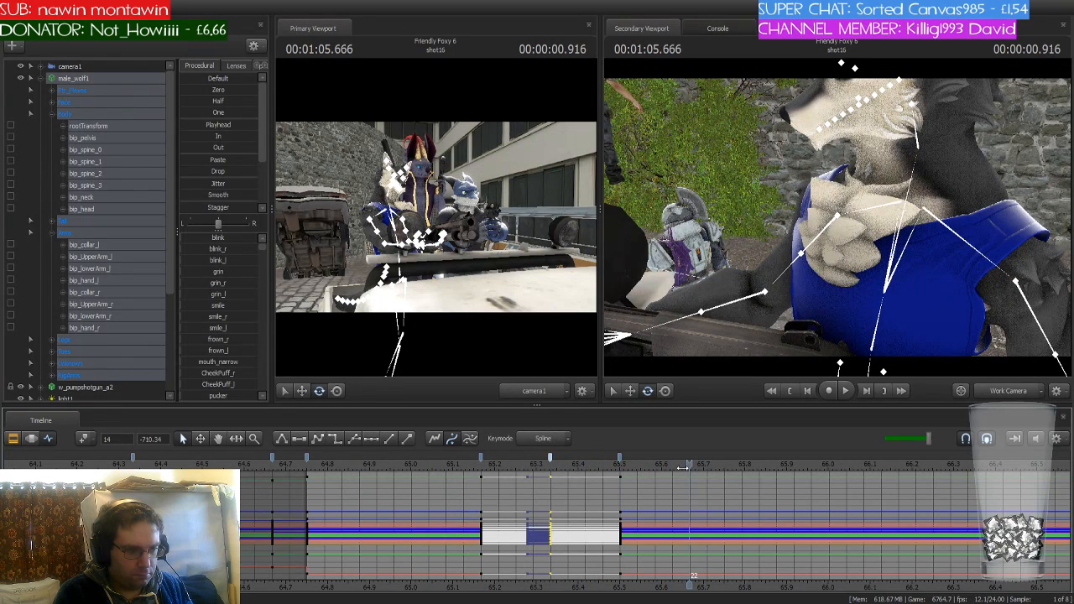
{"action": "left_click", "coordinate": [83, 440]}
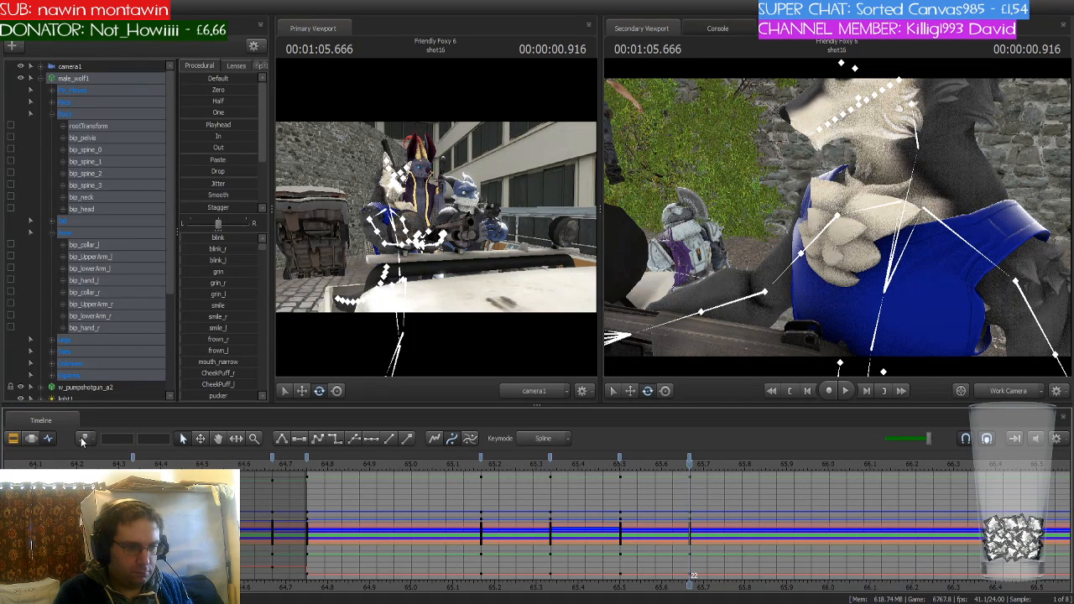
At frame 26, rotate male_wolf1's bip_collar_r to swing the right arm and raise the shotgun
{"action": "key", "text": "space"}
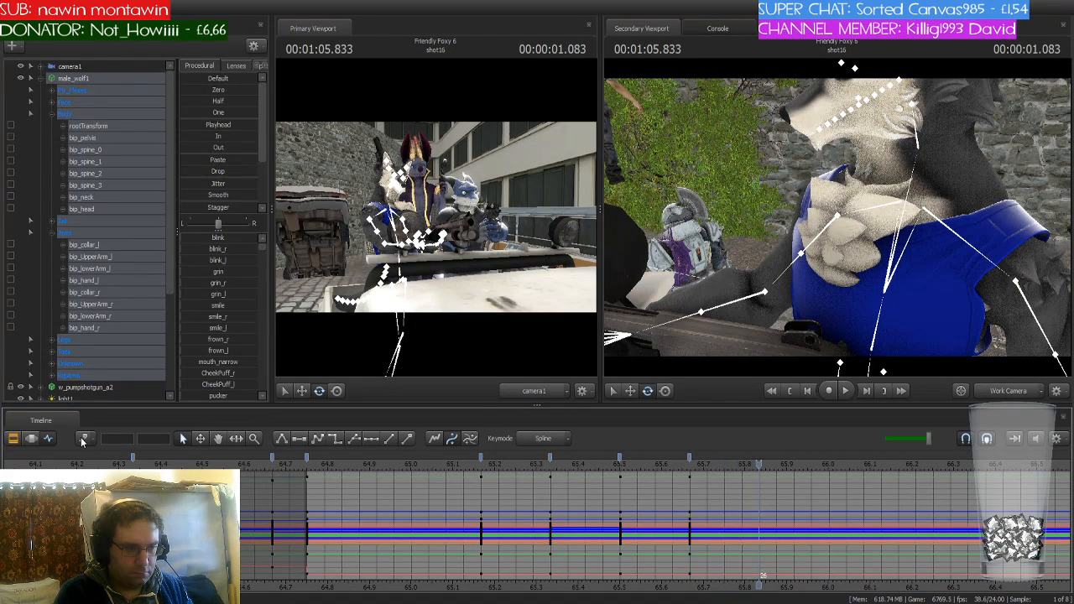
{"action": "key", "text": "s"}
{"action": "left_click_drag", "start_coordinate": [849, 287], "coordinate": [838, 222]}
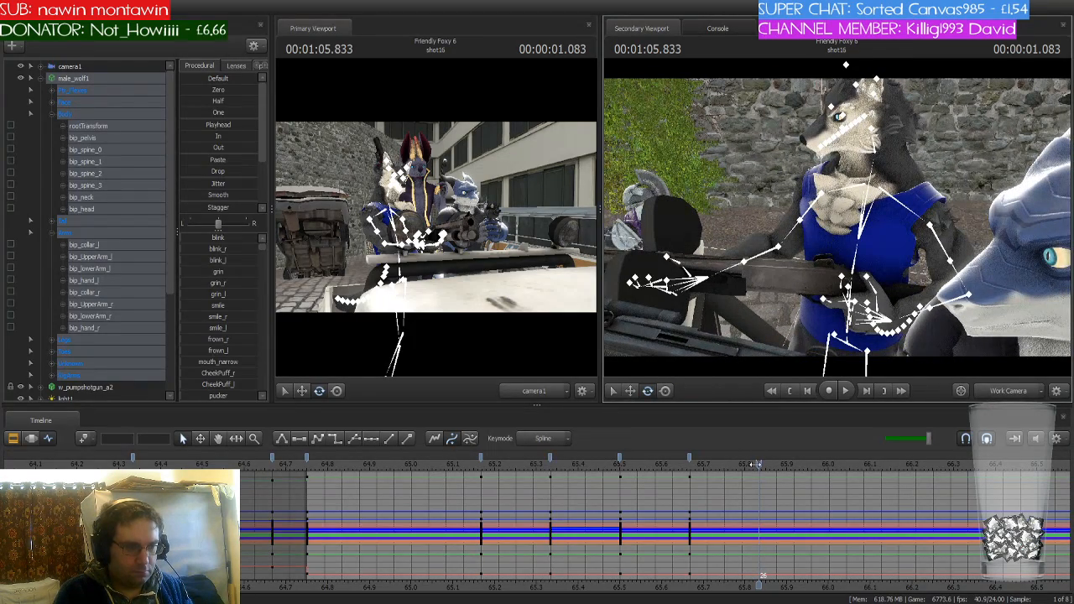
{"action": "key", "text": "ctrl"}
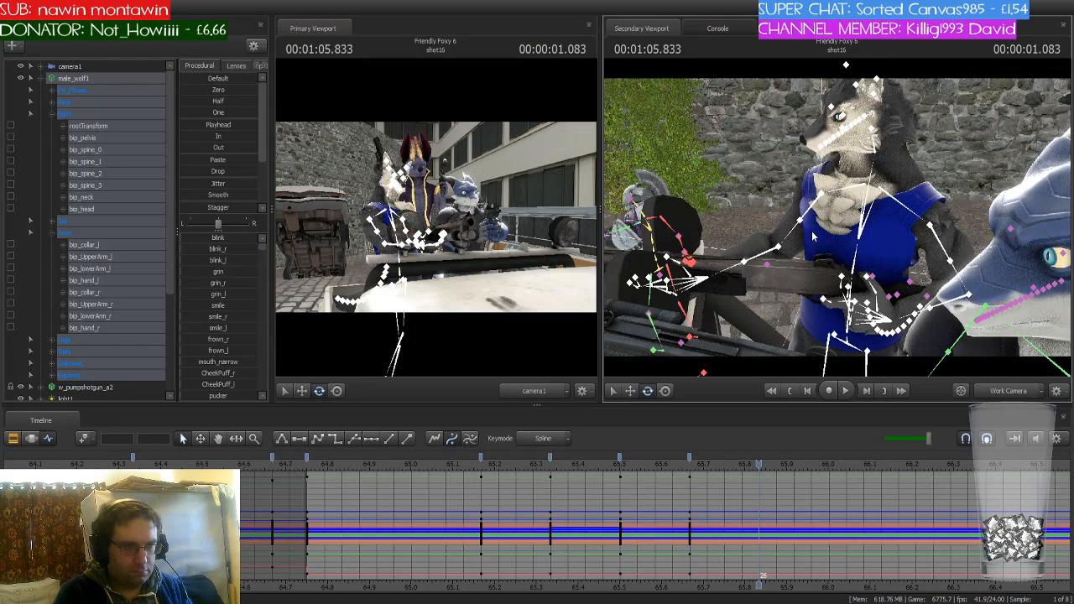
{"action": "left_click", "coordinate": [811, 215]}
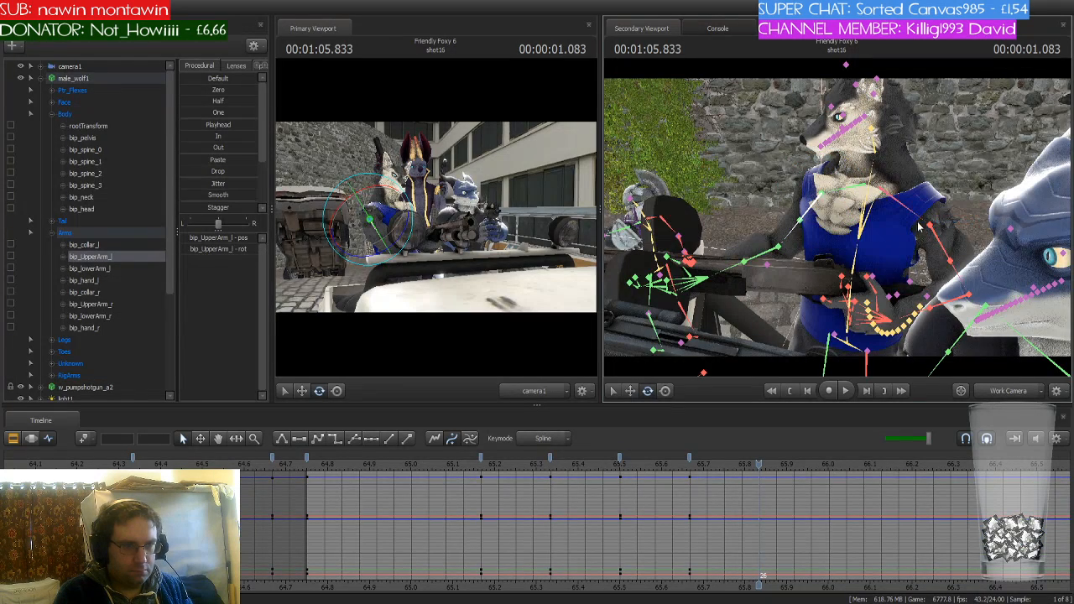
{"action": "left_click", "coordinate": [864, 179]}
{"action": "left_click_drag", "start_coordinate": [866, 151], "coordinate": [880, 164]}
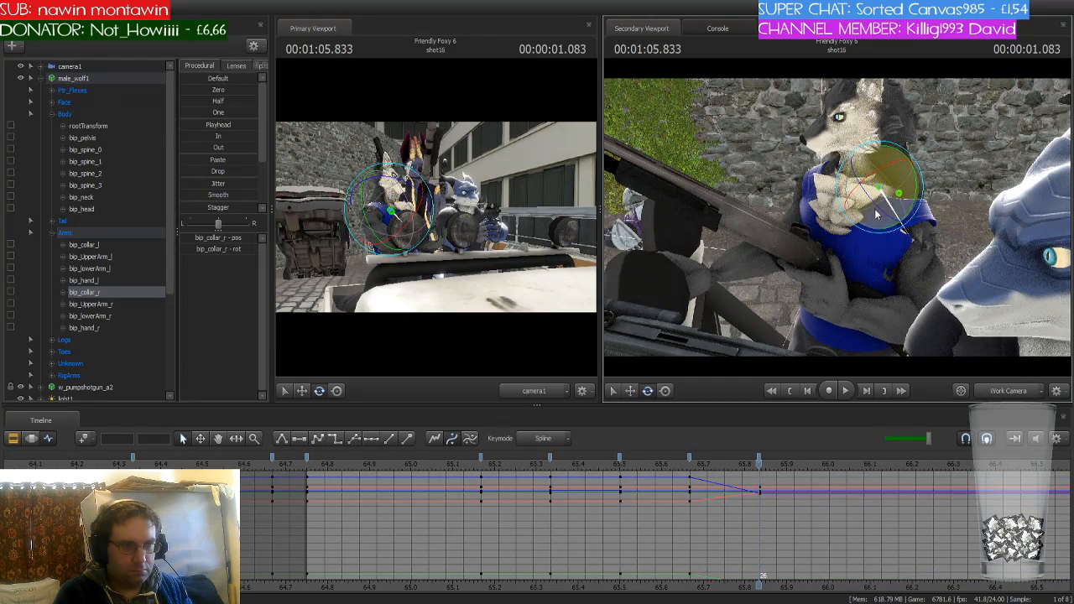
{"action": "left_click_drag", "start_coordinate": [876, 215], "coordinate": [849, 289]}
Rotate male_wolf1's left arm bones at frame 26 to bring the left hand up toward the raised shotgun
{"action": "left_click", "coordinate": [844, 243], "text": "ctrl"}
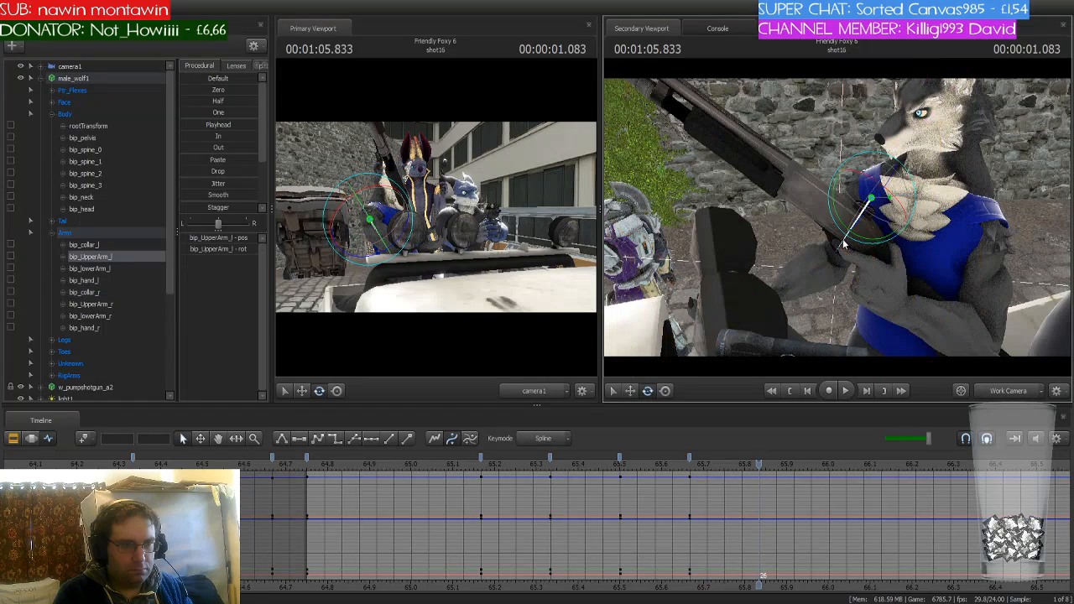
{"action": "left_click_drag", "start_coordinate": [852, 223], "coordinate": [898, 186]}
{"action": "left_click", "coordinate": [898, 194], "text": "ctrl"}
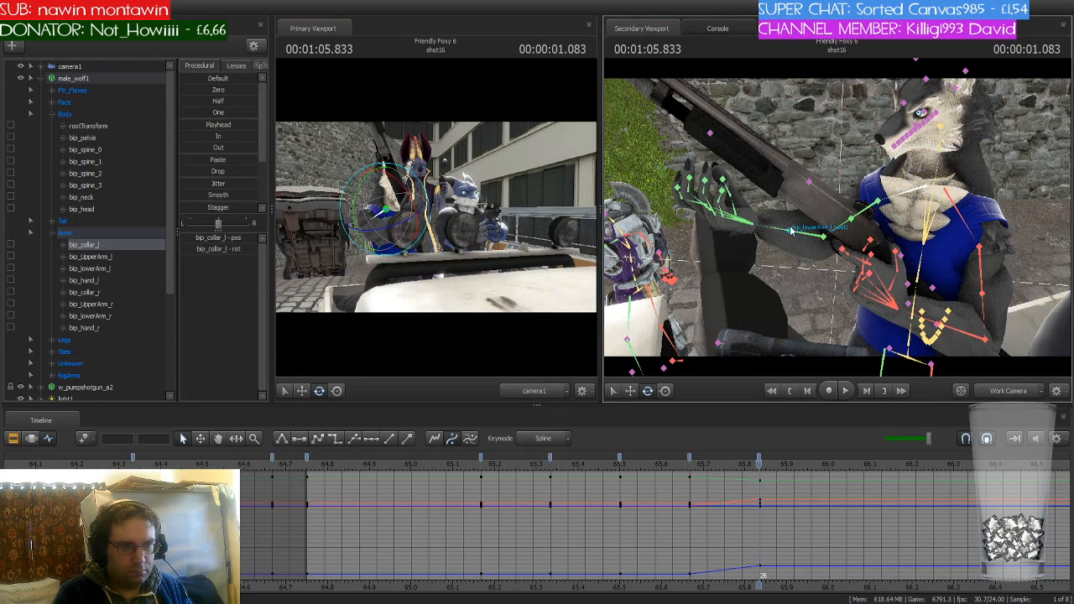
{"action": "left_click", "coordinate": [818, 216], "text": "ctrl"}
{"action": "left_click_drag", "start_coordinate": [818, 211], "coordinate": [846, 197]}
{"action": "left_click", "coordinate": [831, 193], "text": "ctrl"}
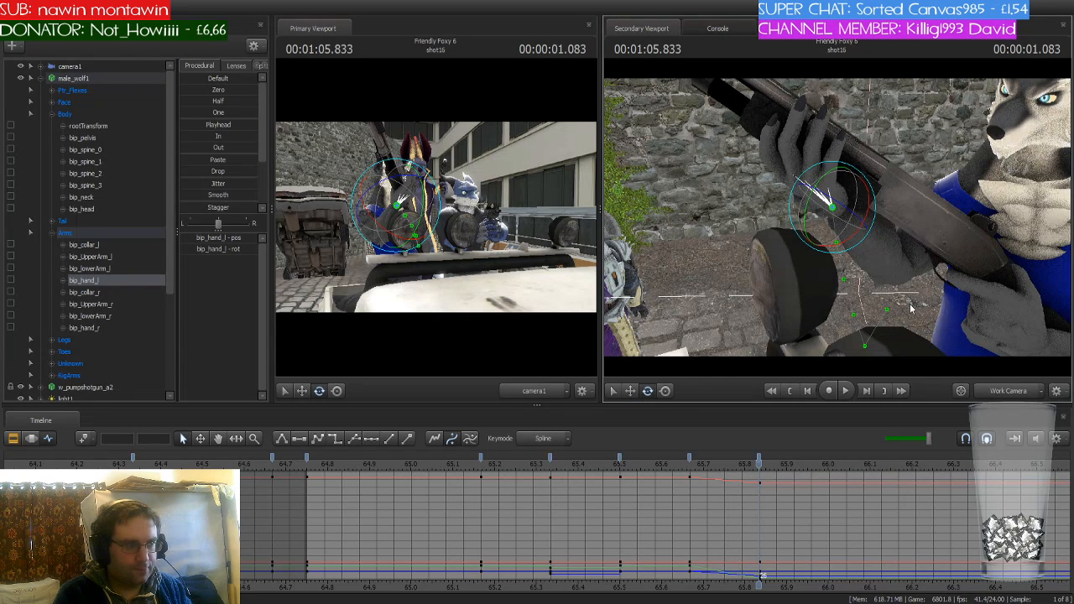
Adjust bip_collar_l and bip_hand_l at frame 26 from the front and compare the pose with frame 22
{"action": "mouse_move", "coordinate": [758, 469]}
{"action": "left_mouse_down"}
{"action": "mouse_move", "coordinate": [725, 470]}
{"action": "mouse_move", "coordinate": [757, 469]}
{"action": "left_mouse_up"}
{"action": "left_click_drag", "start_coordinate": [874, 274], "coordinate": [1041, 277], "text": "alt"}
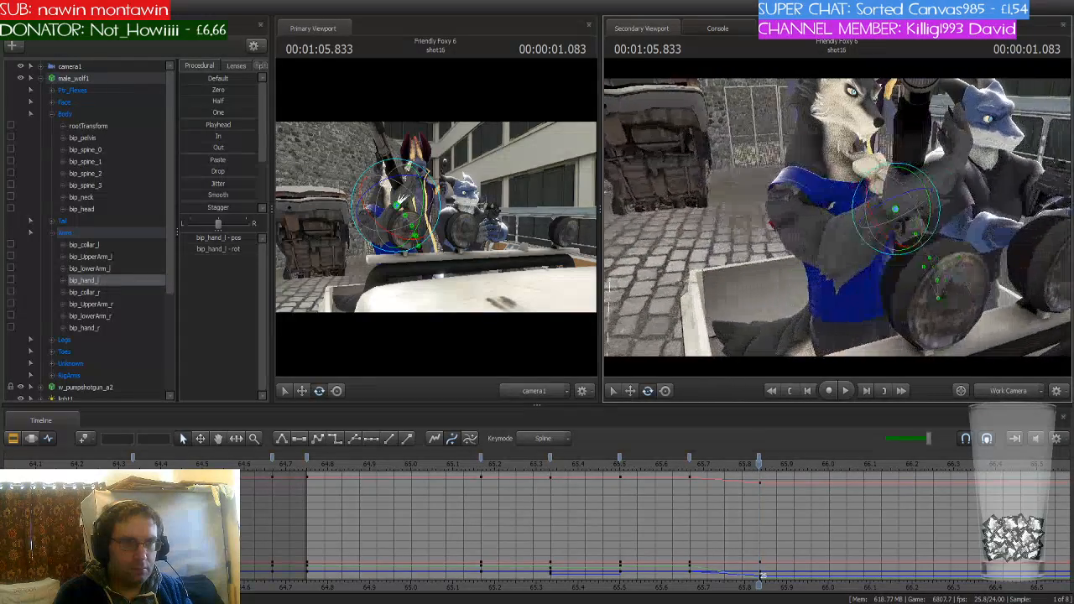
{"action": "left_click", "coordinate": [810, 194], "text": "ctrl"}
{"action": "left_click_drag", "start_coordinate": [822, 185], "coordinate": [735, 201]}
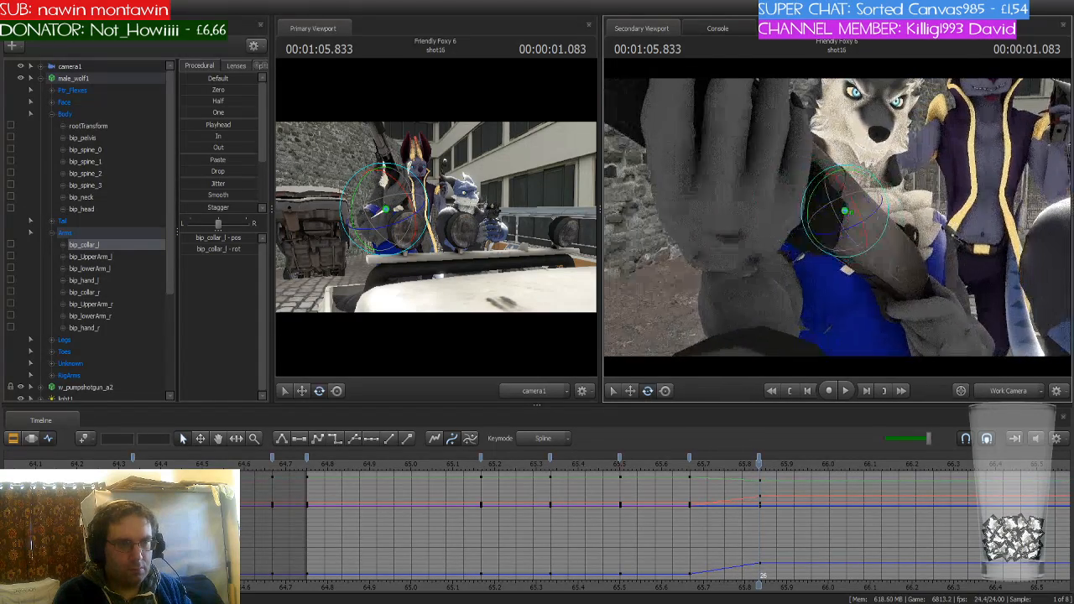
{"action": "left_click", "coordinate": [729, 212], "text": "ctrl"}
{"action": "left_click_drag", "start_coordinate": [715, 249], "coordinate": [715, 261]}
{"action": "left_click_drag", "start_coordinate": [757, 467], "coordinate": [687, 464]}
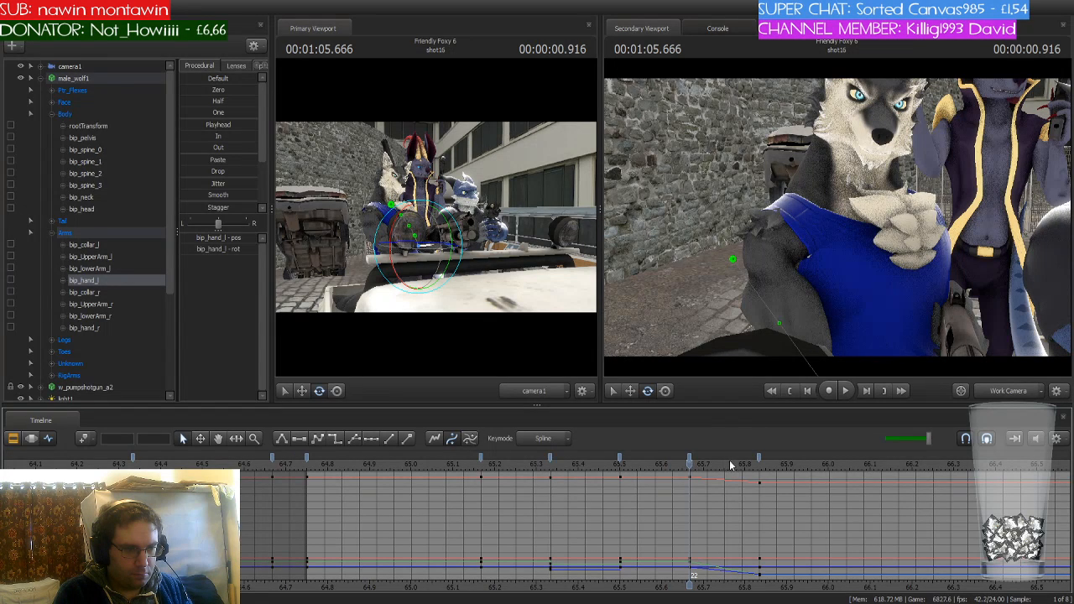
{"action": "left_click_drag", "start_coordinate": [680, 469], "coordinate": [759, 470]}
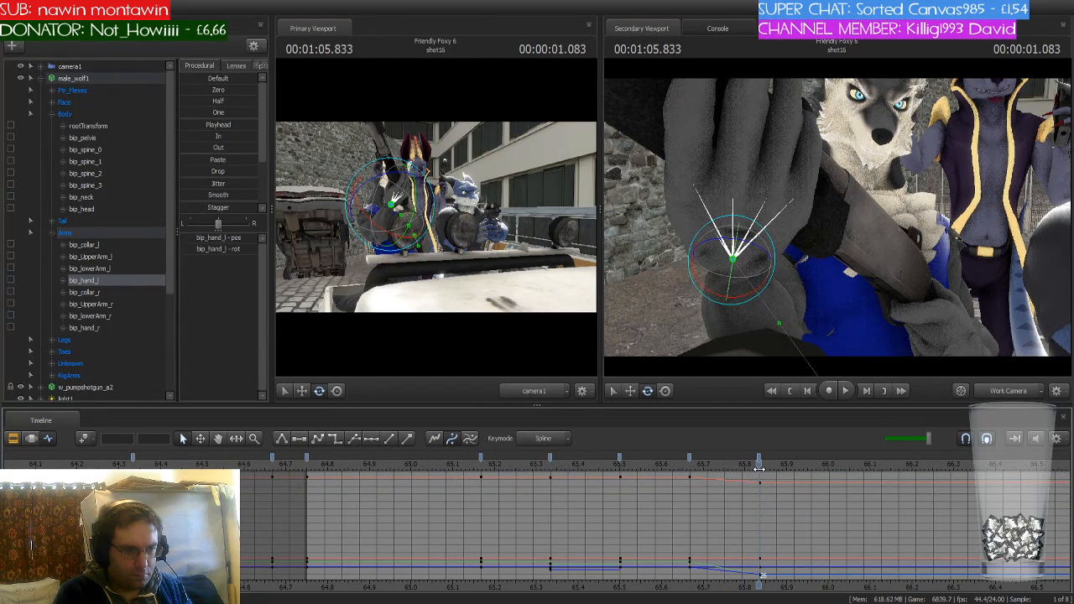
Rotate bip_lowerArm_l and bip_hand_l at frame 26 so the left hand reaches up beside the shotgun
{"action": "left_click_drag", "start_coordinate": [839, 237], "coordinate": [867, 267]}
{"action": "left_click", "coordinate": [864, 233]}
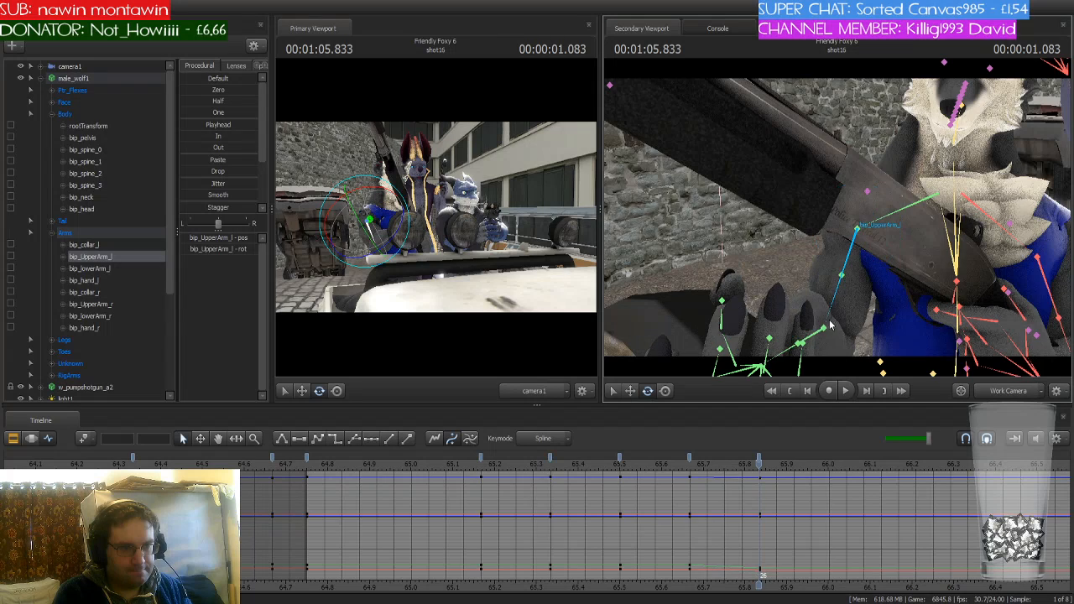
{"action": "left_click", "coordinate": [816, 334], "text": "ctrl"}
{"action": "left_click_drag", "start_coordinate": [832, 337], "coordinate": [833, 322]}
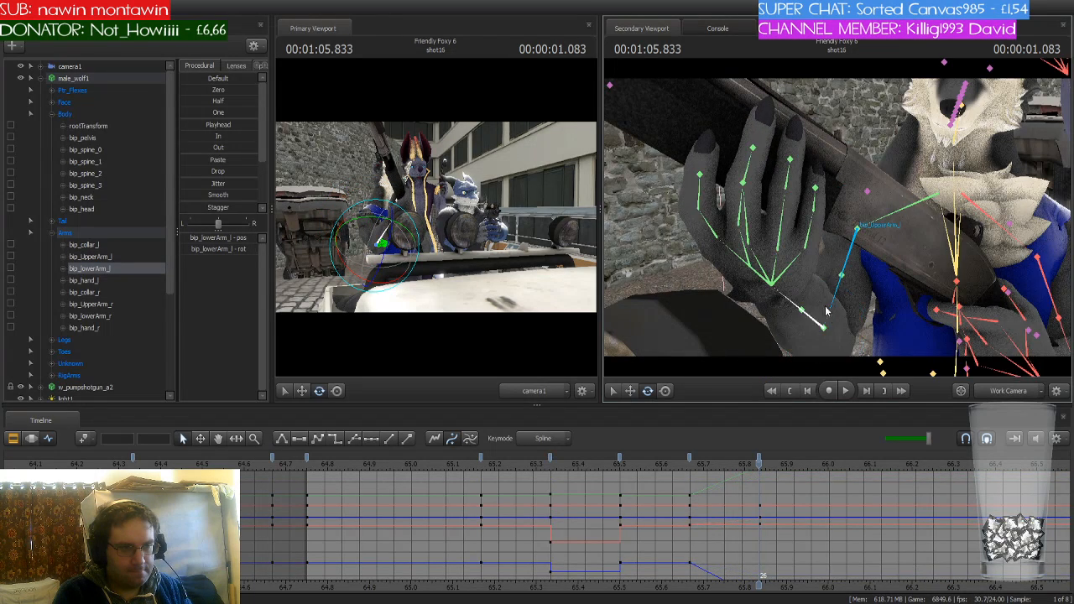
{"action": "left_click", "coordinate": [771, 284], "text": "ctrl"}
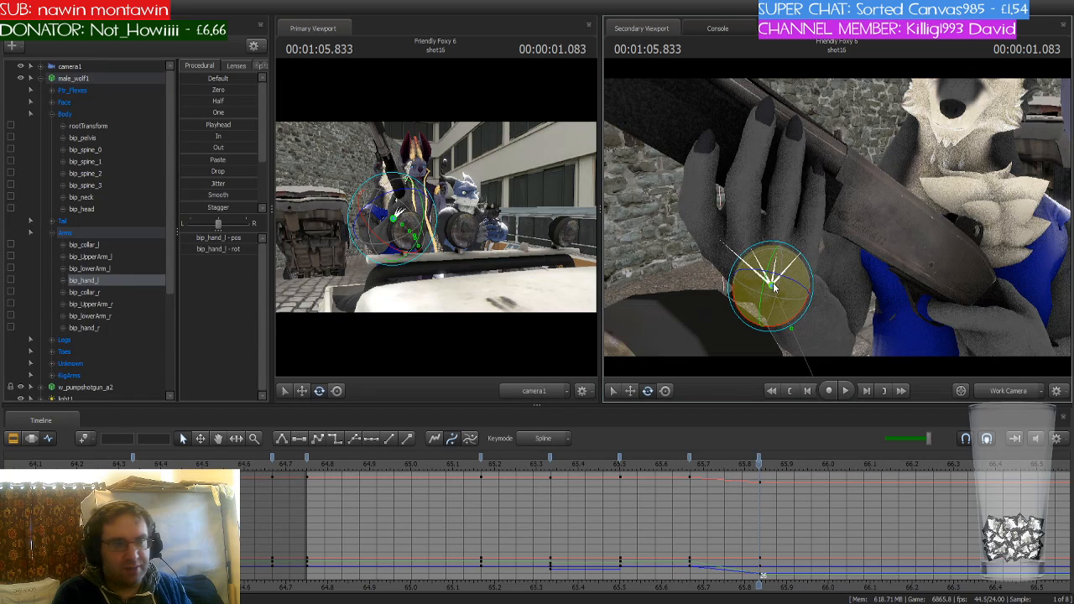
{"action": "left_click_drag", "start_coordinate": [773, 288], "coordinate": [772, 316]}
{"action": "right_click_drag", "start_coordinate": [897, 330], "coordinate": [865, 322]}
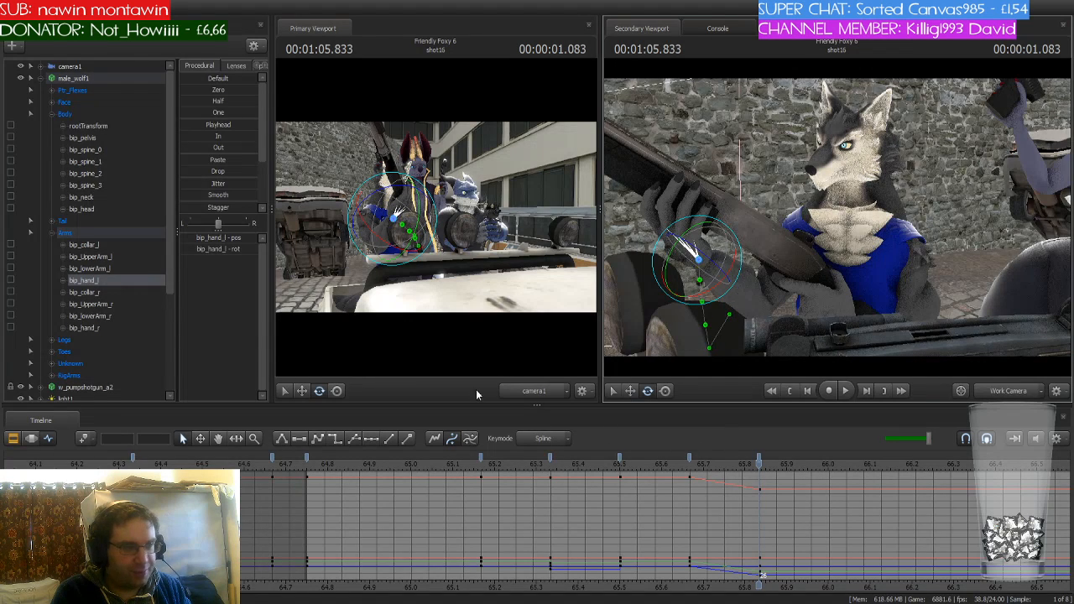
Set all of male_wolf1's frame 22 keyframes to stepped tangents so the pose holds until frame 26
{"action": "left_click", "coordinate": [95, 81]}
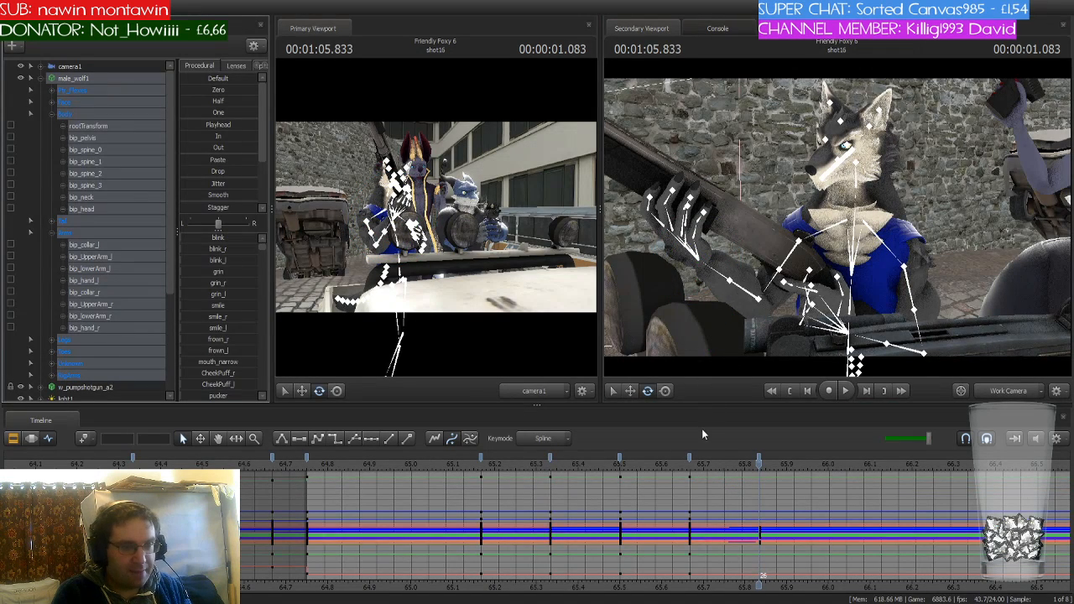
{"action": "left_click", "coordinate": [692, 462]}
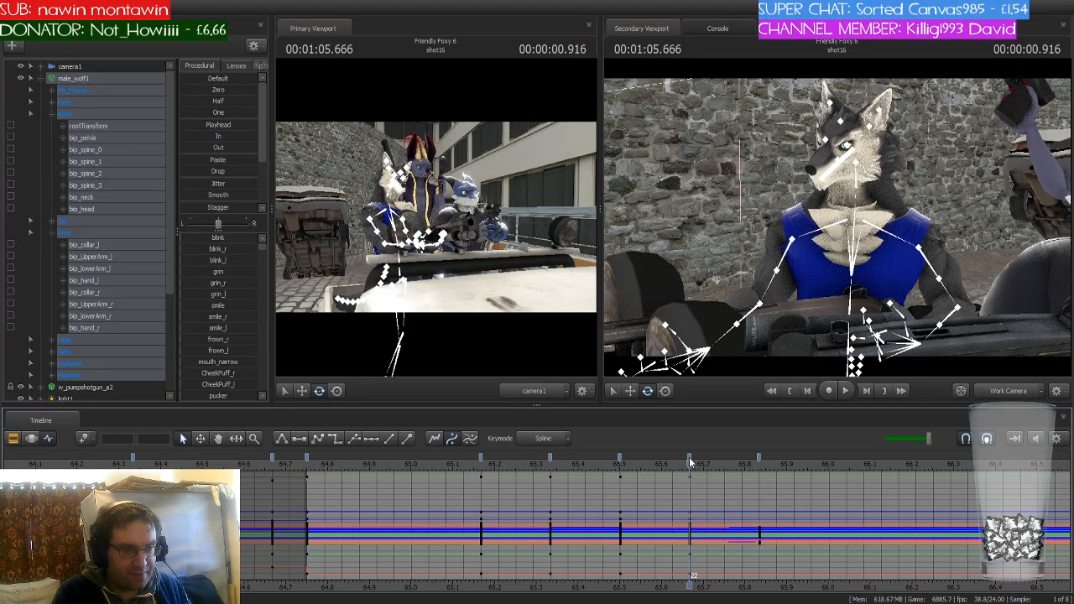
{"action": "left_click", "coordinate": [690, 460]}
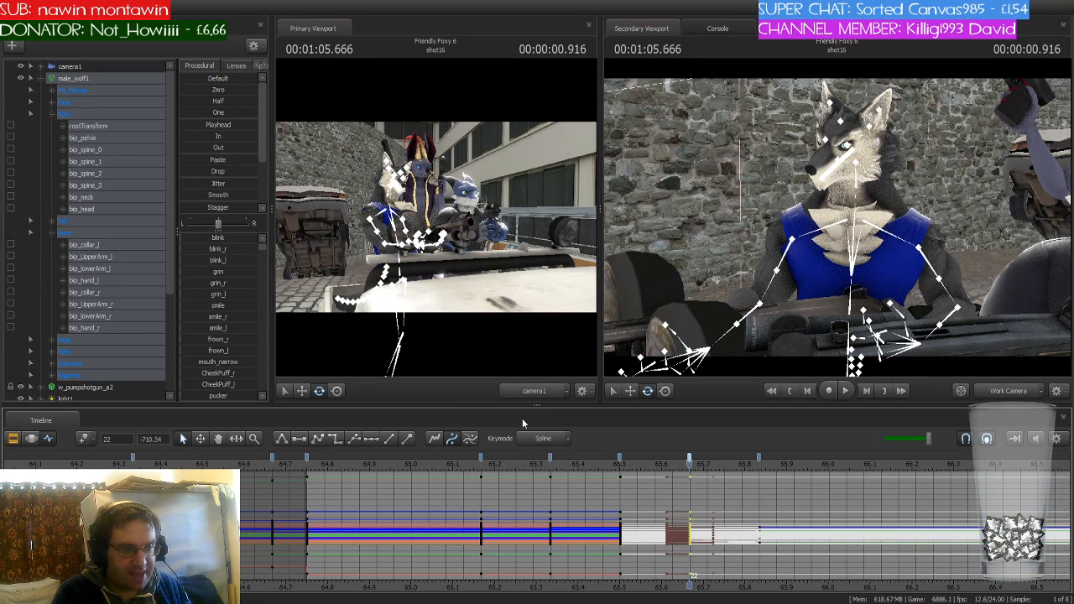
{"action": "left_click", "coordinate": [336, 441]}
{"action": "left_click_drag", "start_coordinate": [699, 464], "coordinate": [762, 464]}
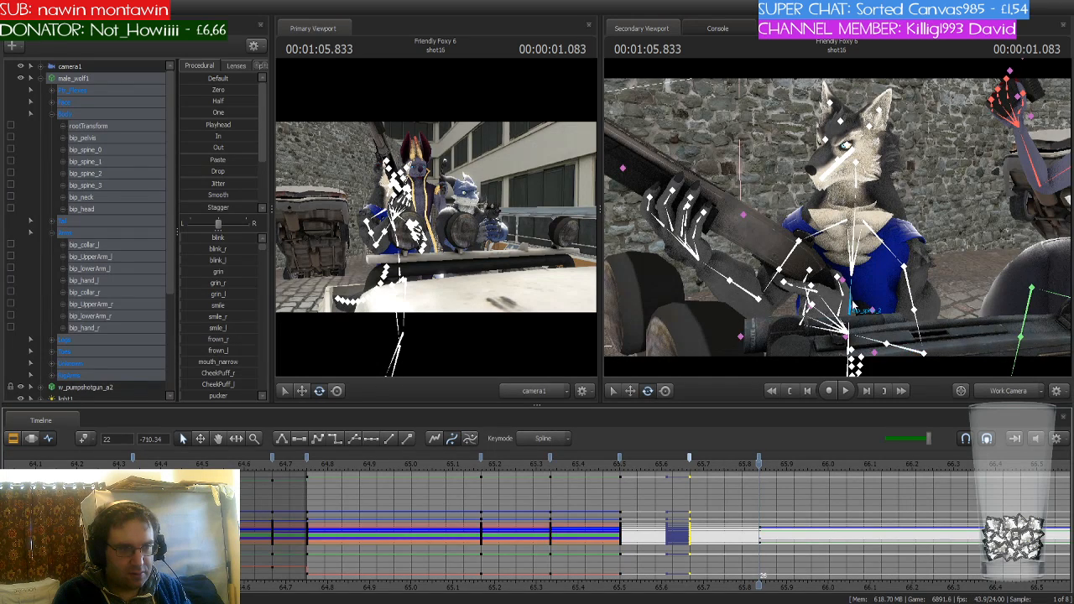
Rotate male_wolf1's bip_spine_1 at frame 26 to lean the torso, comparing it with frame 25
{"action": "left_click", "coordinate": [858, 340]}
{"action": "left_click_drag", "start_coordinate": [848, 348], "coordinate": [801, 365]}
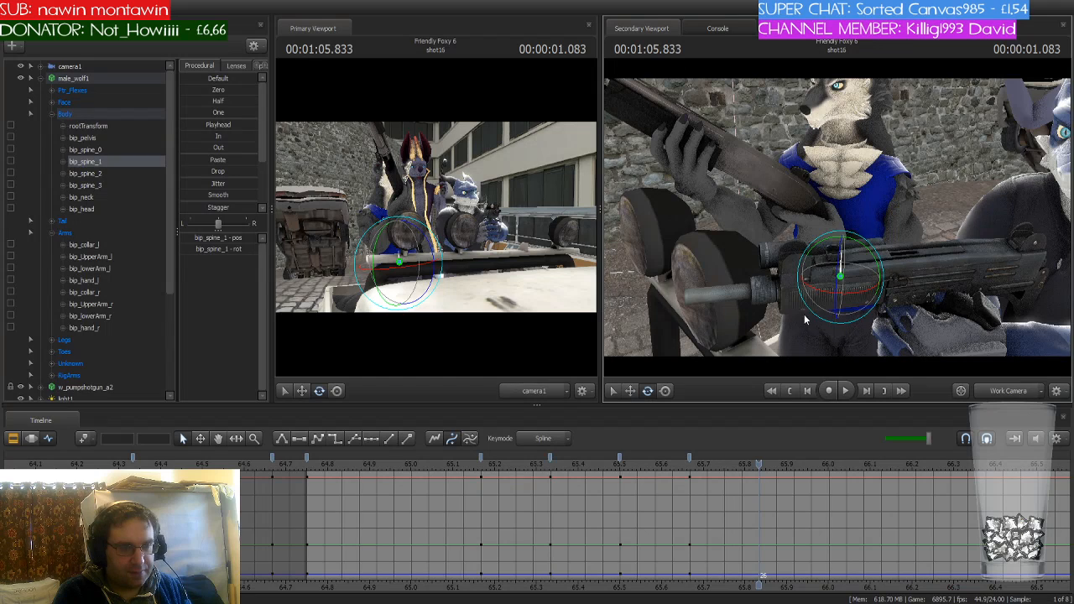
{"action": "left_click_drag", "start_coordinate": [819, 307], "coordinate": [802, 318]}
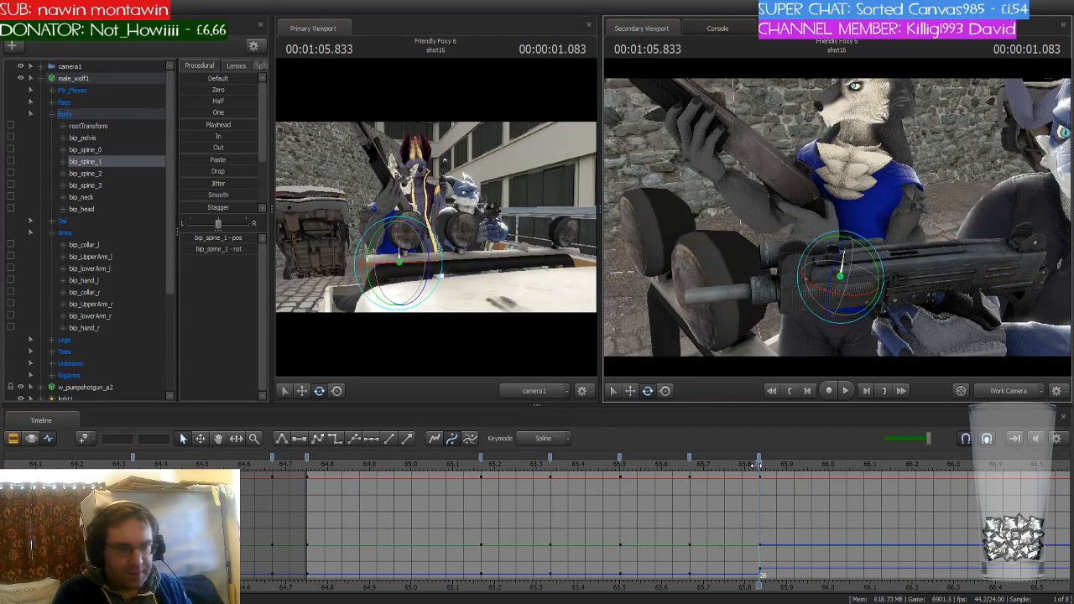
{"action": "mouse_move", "coordinate": [757, 464]}
{"action": "left_mouse_down"}
{"action": "mouse_move", "coordinate": [725, 468]}
{"action": "mouse_move", "coordinate": [738, 468]}
{"action": "left_mouse_up"}
{"action": "left_click_drag", "start_coordinate": [831, 244], "coordinate": [837, 217]}
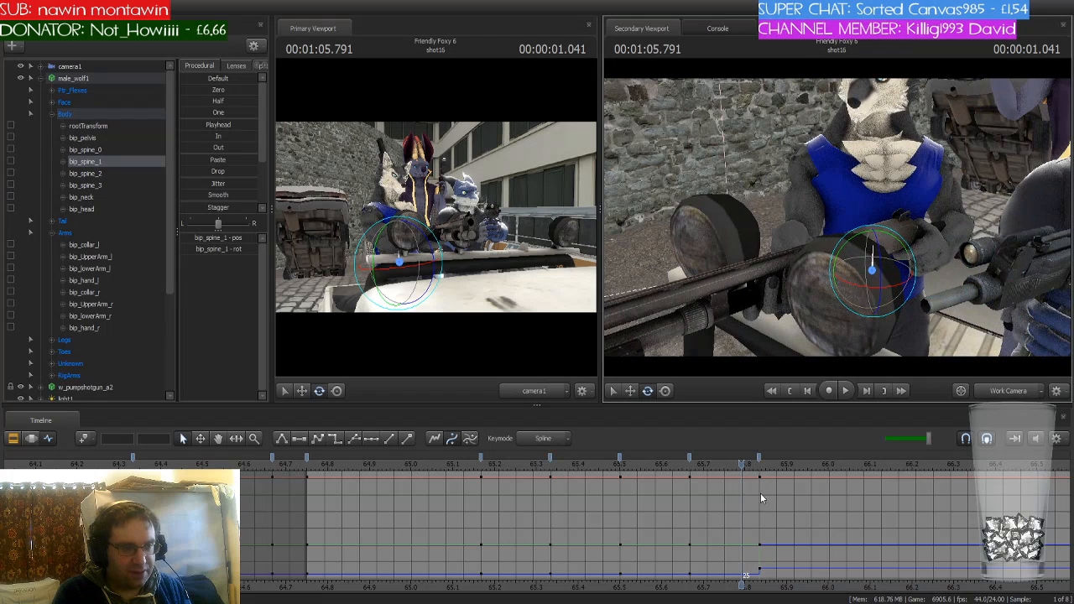
{"action": "left_click_drag", "start_coordinate": [740, 458], "coordinate": [762, 469]}
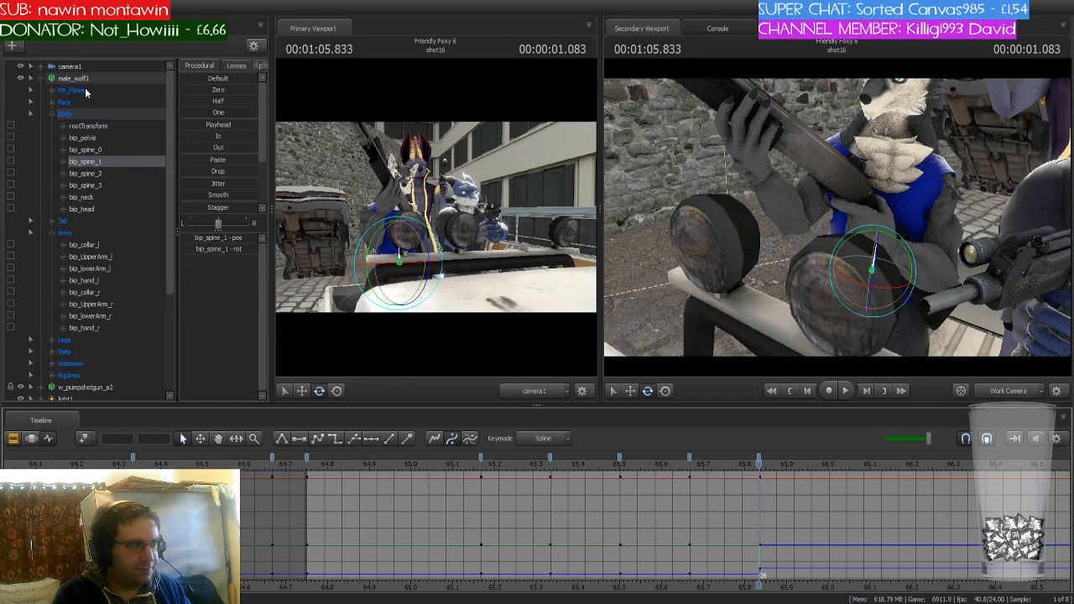
Copy all of male_wolf1's frame 22 keyframes to frame 30 to return the character to that pose
{"action": "left_click", "coordinate": [109, 79]}
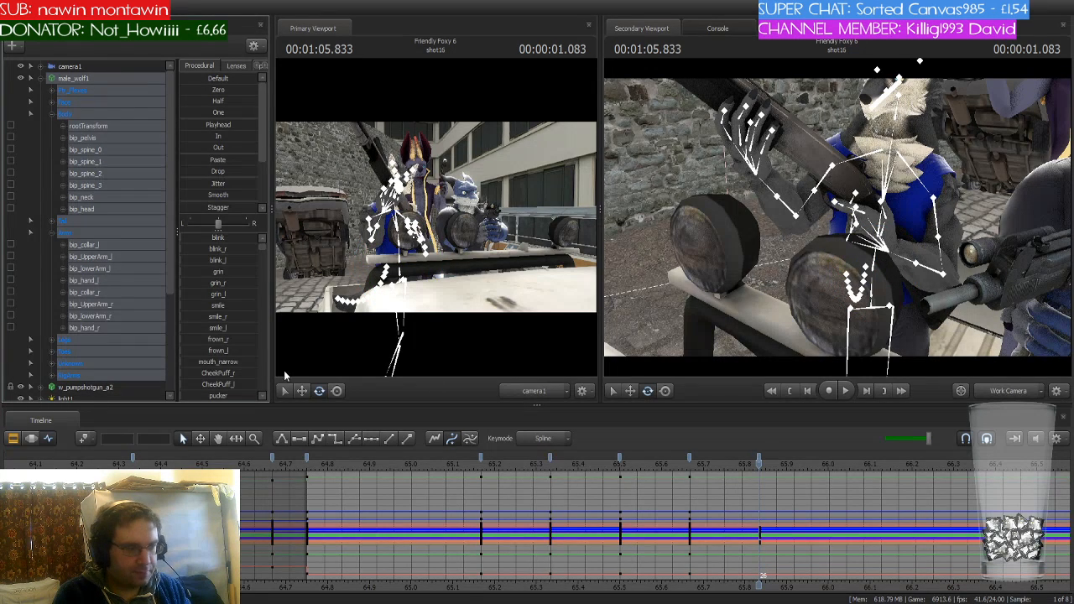
{"action": "left_click", "coordinate": [689, 462]}
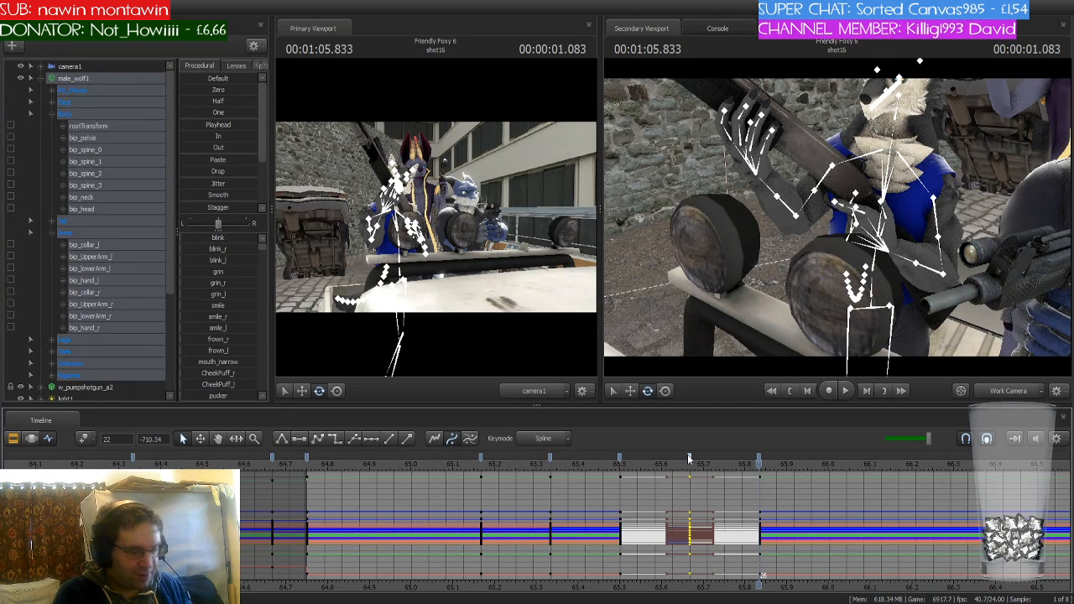
{"action": "key", "text": "Right"}
{"action": "key", "text": "Right"}
{"action": "key", "text": "Right"}
{"action": "key", "text": "Right"}
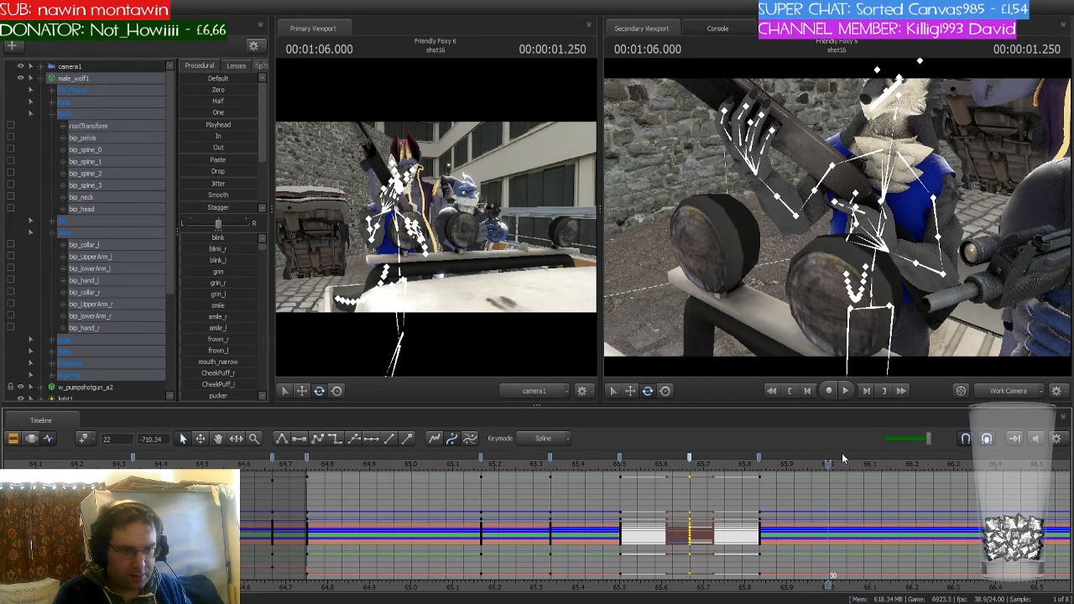
{"action": "key", "text": "ctrl+v"}
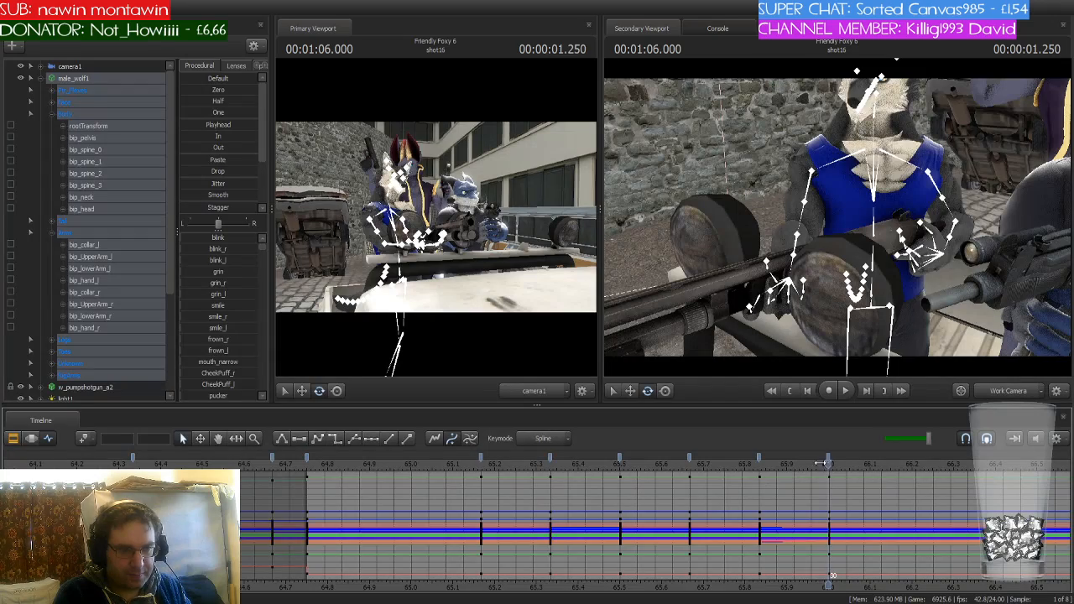
Set male_wolf1's frame 26 keyframes to stepped tangents so the raised shotgun pose holds until frame 30
{"action": "mouse_move", "coordinate": [826, 463]}
{"action": "left_mouse_down"}
{"action": "mouse_move", "coordinate": [708, 463]}
{"action": "mouse_move", "coordinate": [843, 465]}
{"action": "mouse_move", "coordinate": [830, 466]}
{"action": "left_mouse_up"}
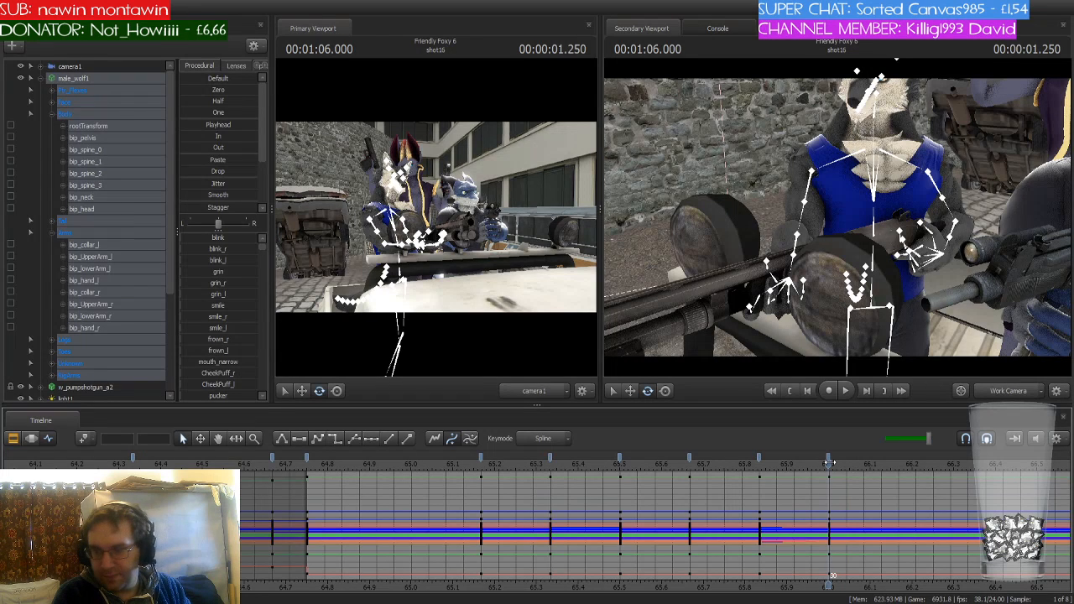
{"action": "left_click", "coordinate": [759, 461]}
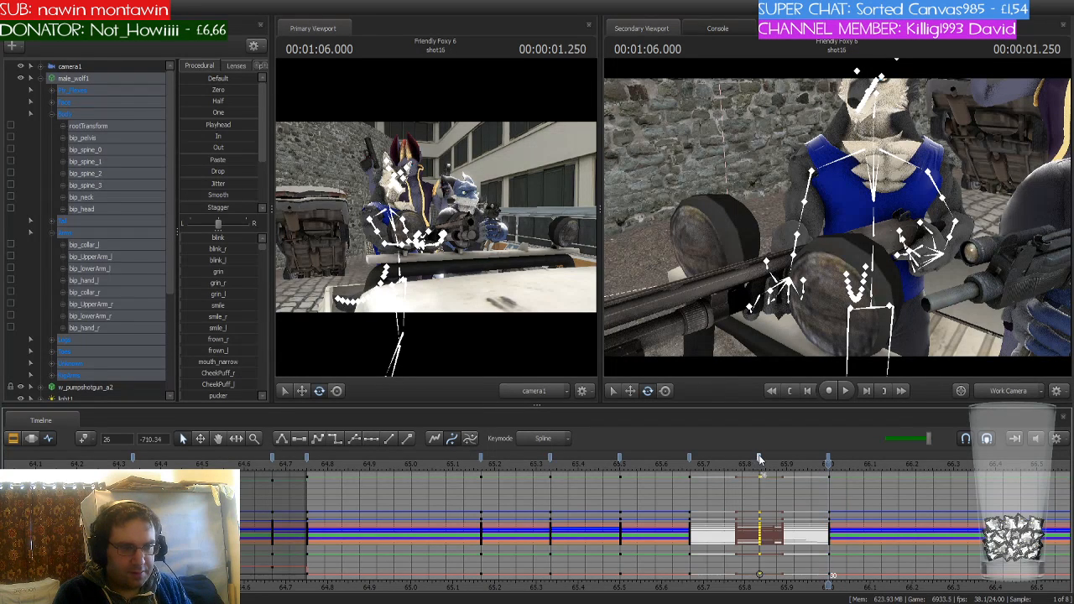
{"action": "left_click", "coordinate": [335, 440]}
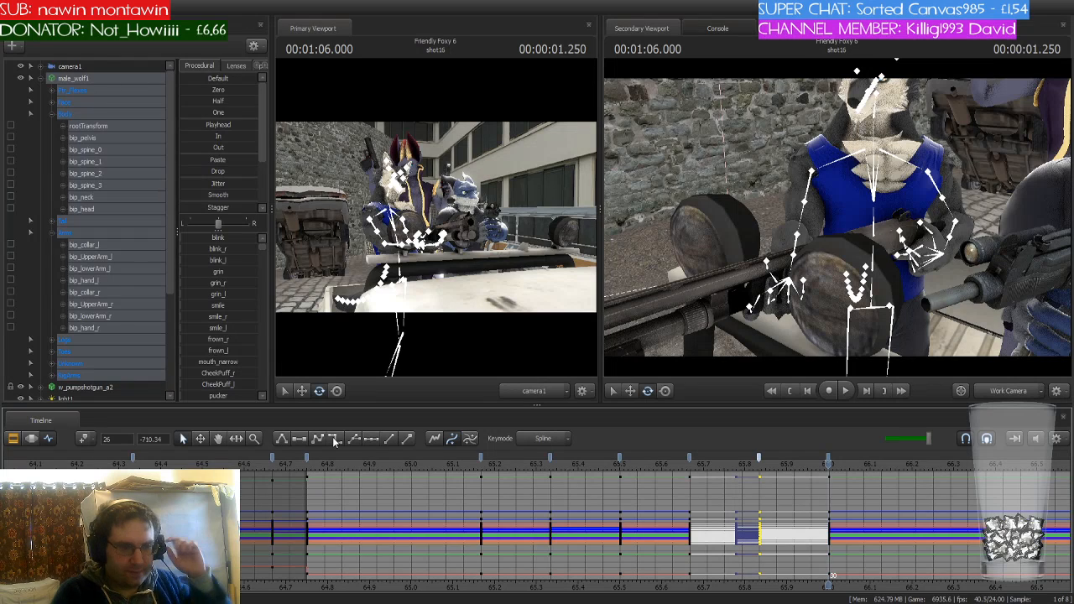
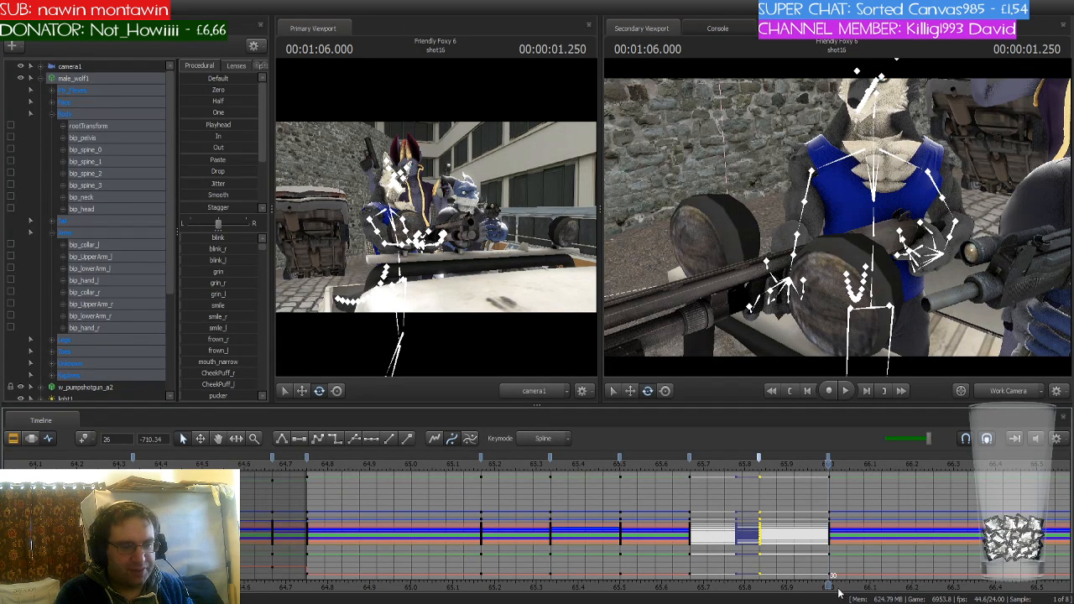
Rotate male_wolf1's bip_neck at frame 26 to tilt the head down, and set its frame 22 keyframes to stepped tangents
{"action": "left_click_drag", "start_coordinate": [828, 585], "coordinate": [739, 587]}
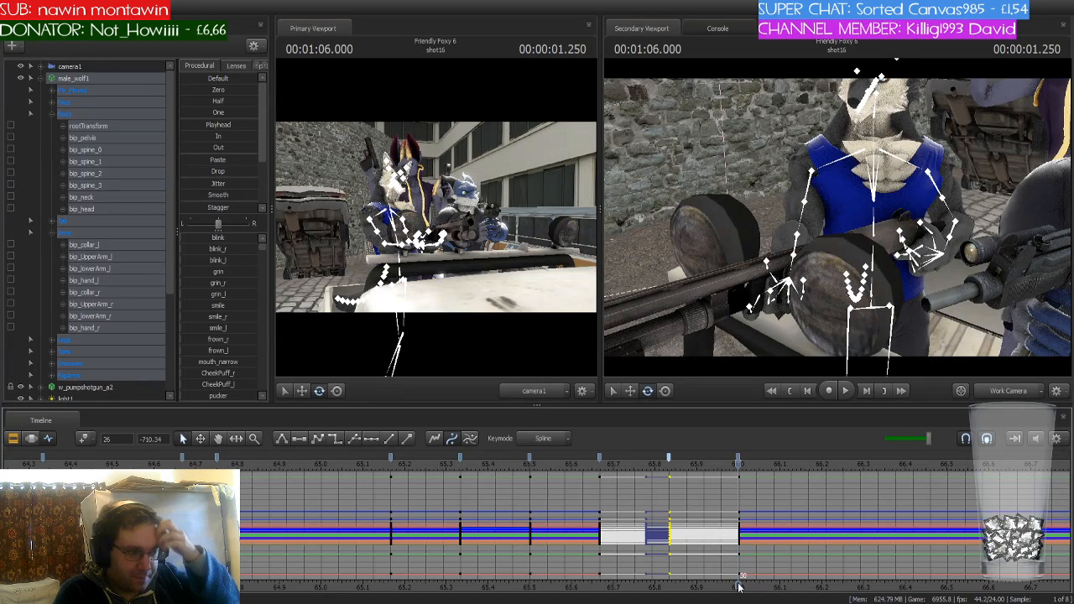
{"action": "scroll", "coordinate": [716, 501], "scroll_direction": "down", "scroll_amount": 4}
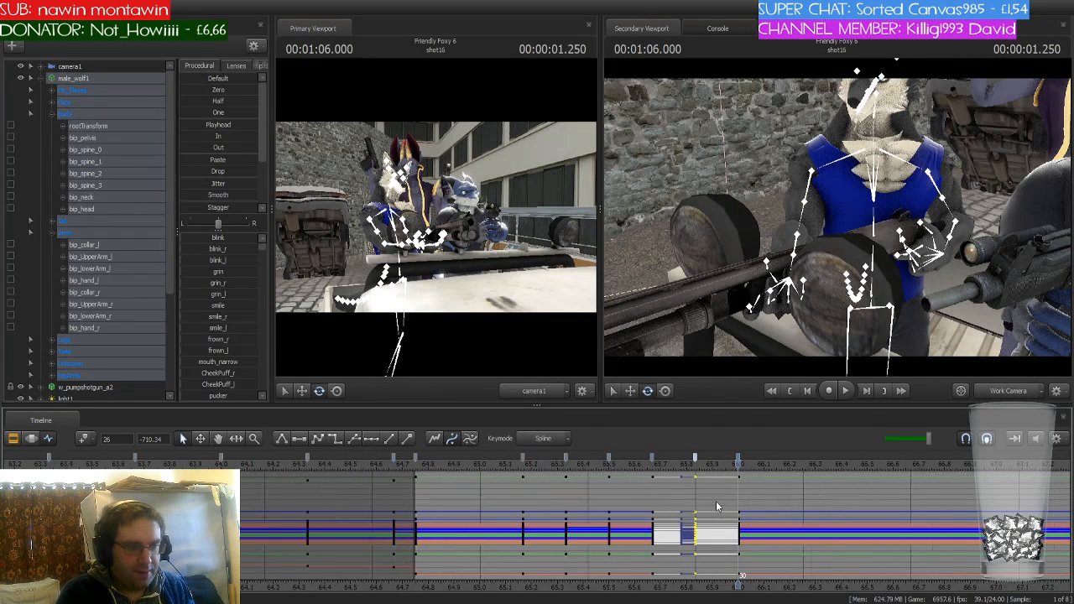
{"action": "scroll", "coordinate": [719, 500], "scroll_direction": "up", "scroll_amount": 3}
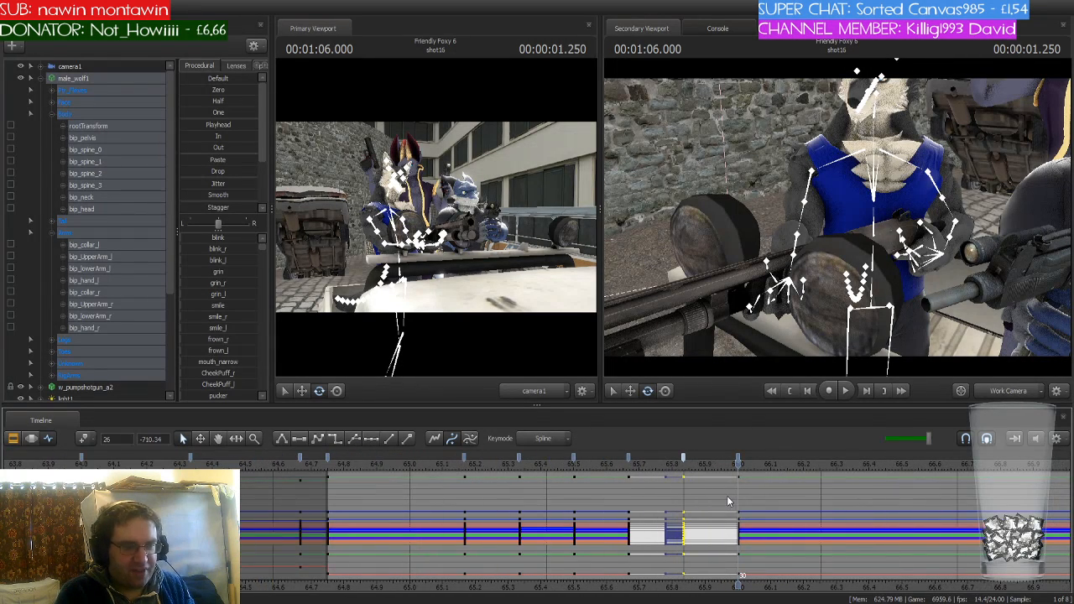
{"action": "left_click_drag", "start_coordinate": [738, 464], "coordinate": [686, 478]}
{"action": "left_click_drag", "start_coordinate": [806, 243], "coordinate": [806, 202]}
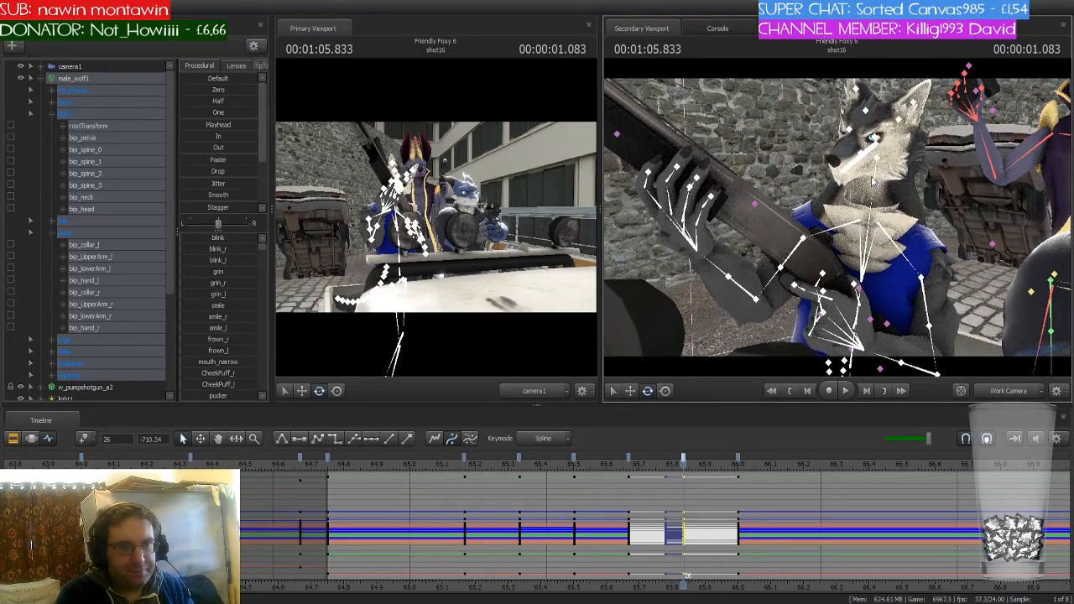
{"action": "left_click", "coordinate": [888, 181]}
{"action": "left_click_drag", "start_coordinate": [902, 182], "coordinate": [901, 183]}
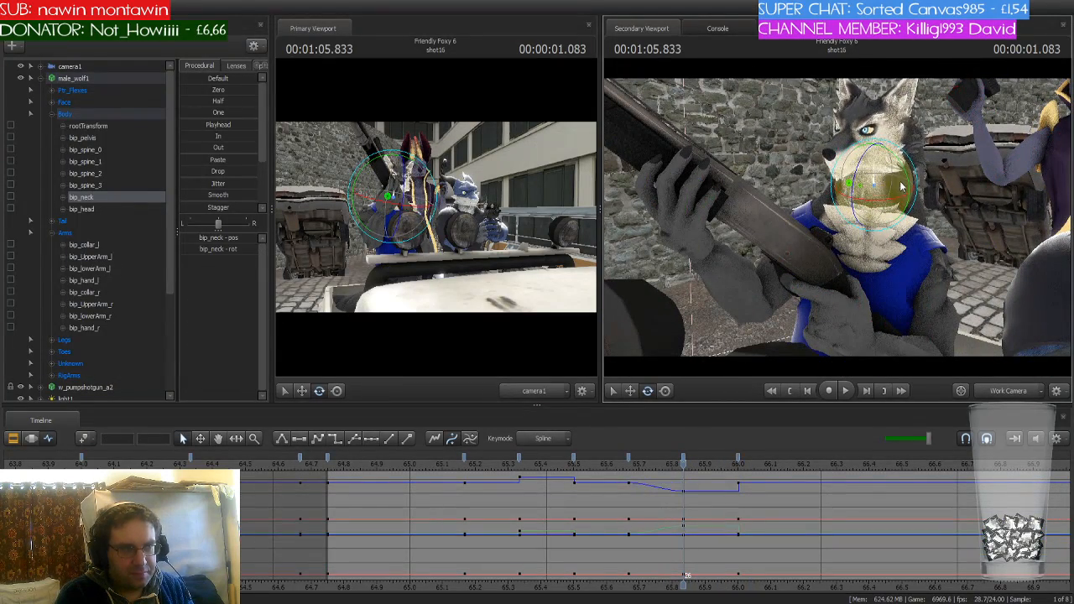
{"action": "left_click_drag", "start_coordinate": [883, 225], "coordinate": [887, 198]}
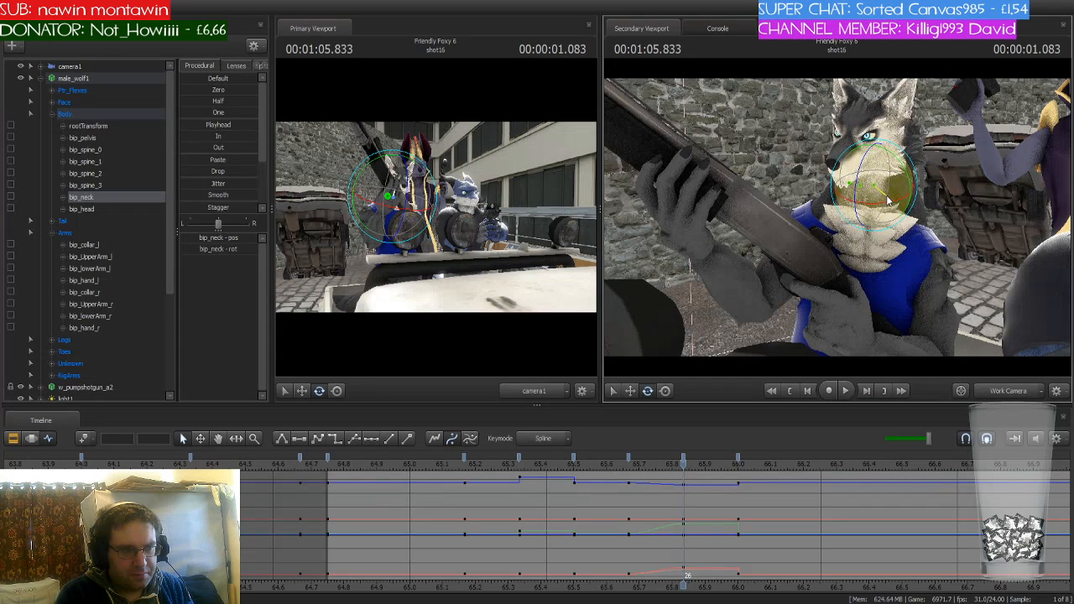
{"action": "left_click", "coordinate": [631, 462]}
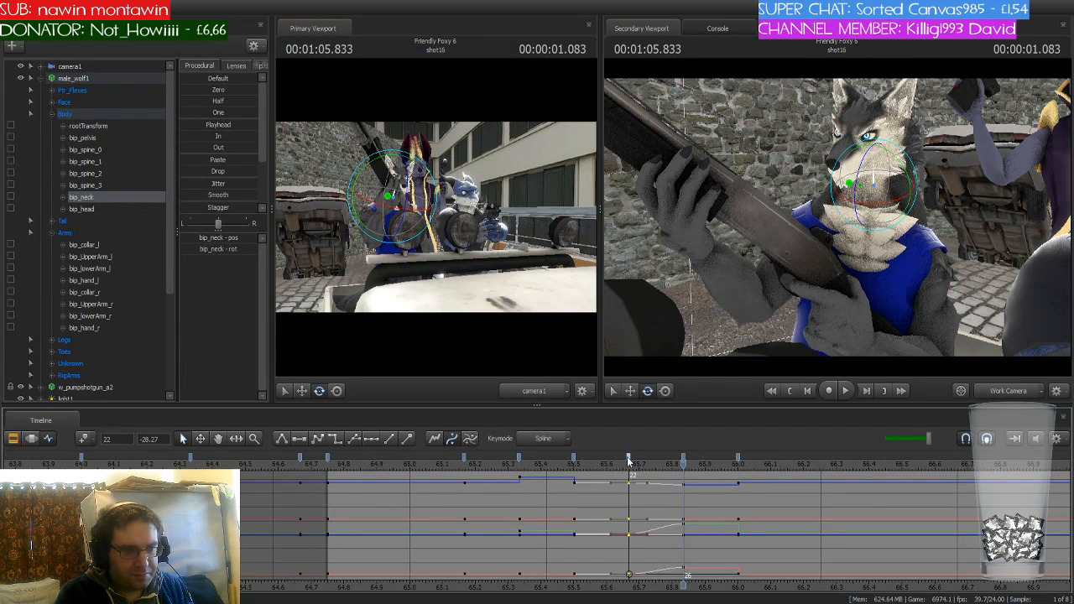
{"action": "left_click", "coordinate": [333, 439]}
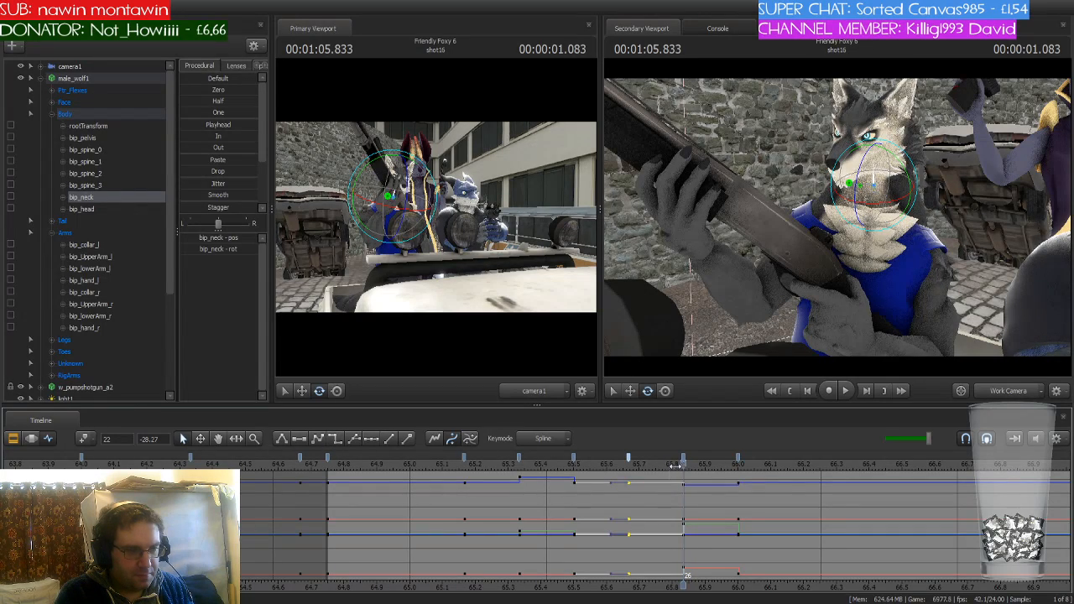
Play and scrub through the rest of shot16 to review the wolf's motion, leaving the playhead at frame 34
{"action": "left_click_drag", "start_coordinate": [683, 464], "coordinate": [810, 472]}
{"action": "scroll", "coordinate": [814, 508], "scroll_direction": "down", "scroll_amount": 2}
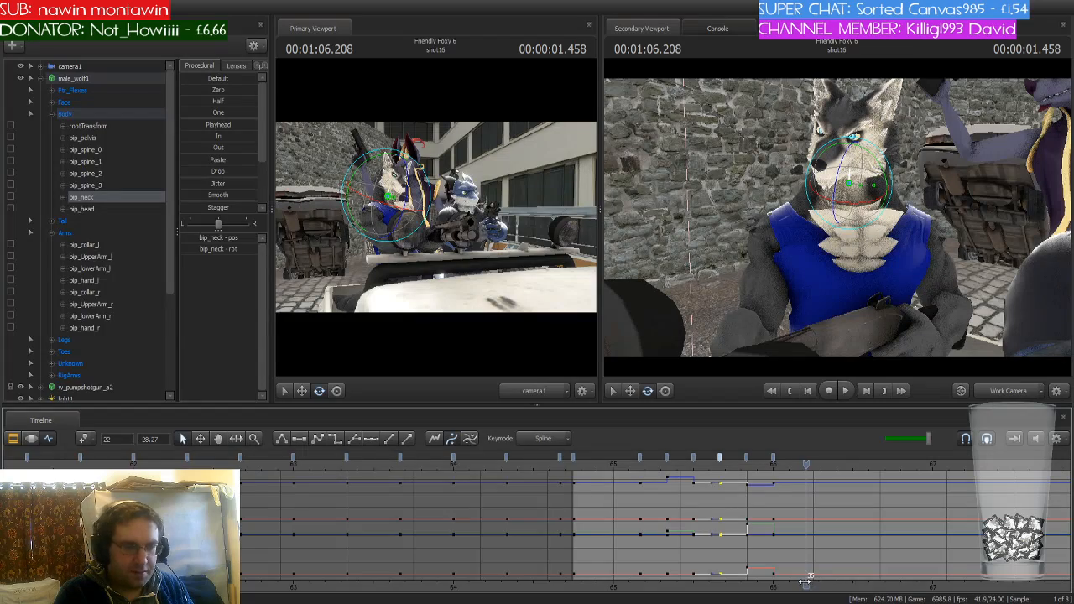
{"action": "middle_click_drag", "start_coordinate": [814, 585], "coordinate": [715, 570]}
{"action": "key", "text": "space"}
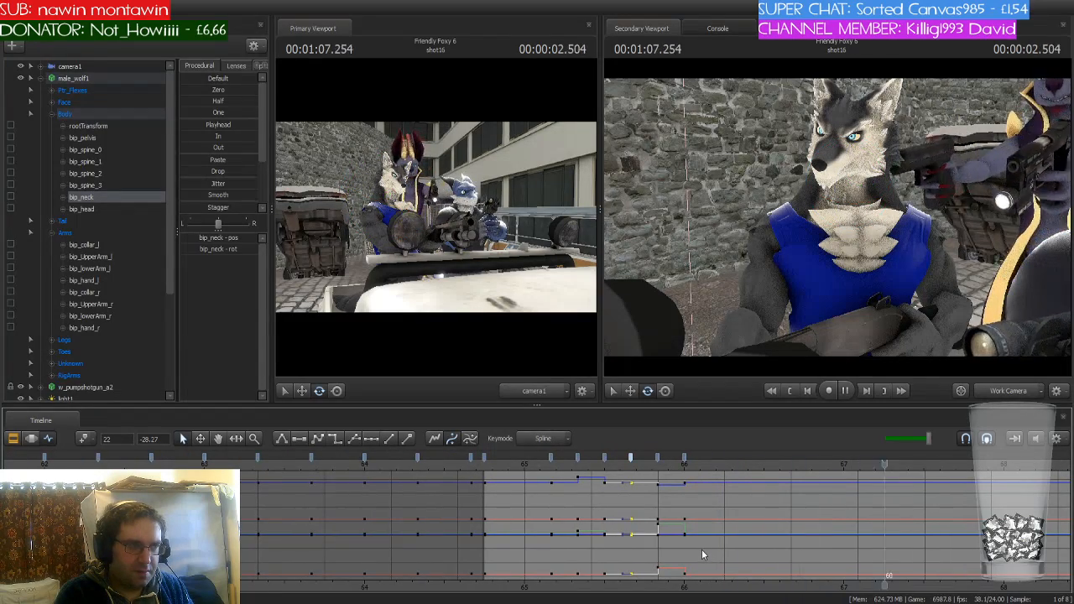
{"action": "scroll", "coordinate": [811, 554], "scroll_direction": "down", "scroll_amount": 2}
{"action": "middle_click_drag", "start_coordinate": [924, 574], "coordinate": [633, 555]}
{"action": "scroll", "coordinate": [604, 545], "scroll_direction": "down", "scroll_amount": 1}
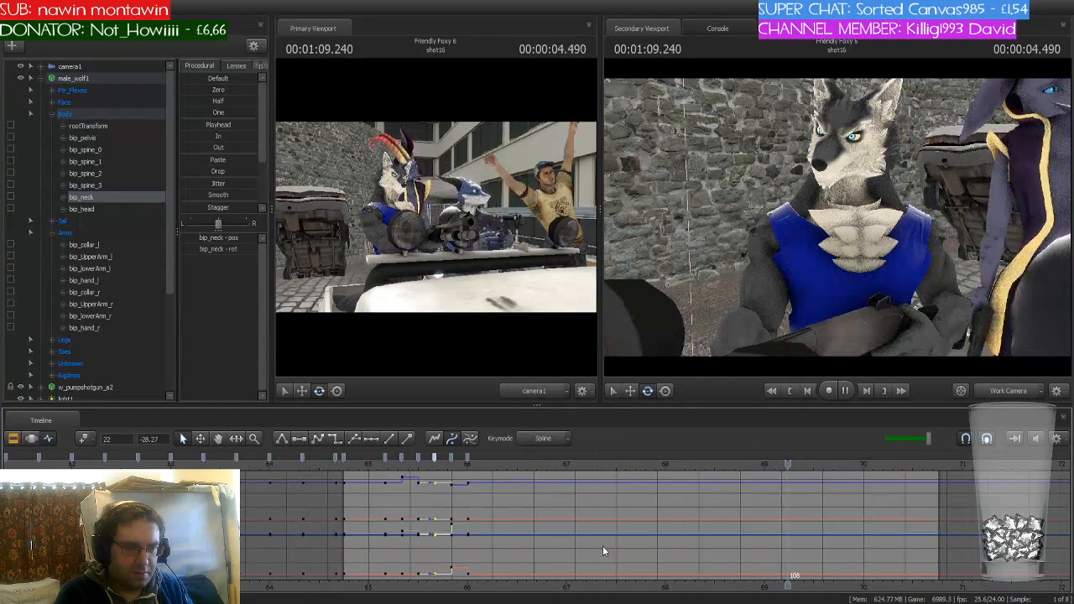
{"action": "key", "text": "space"}
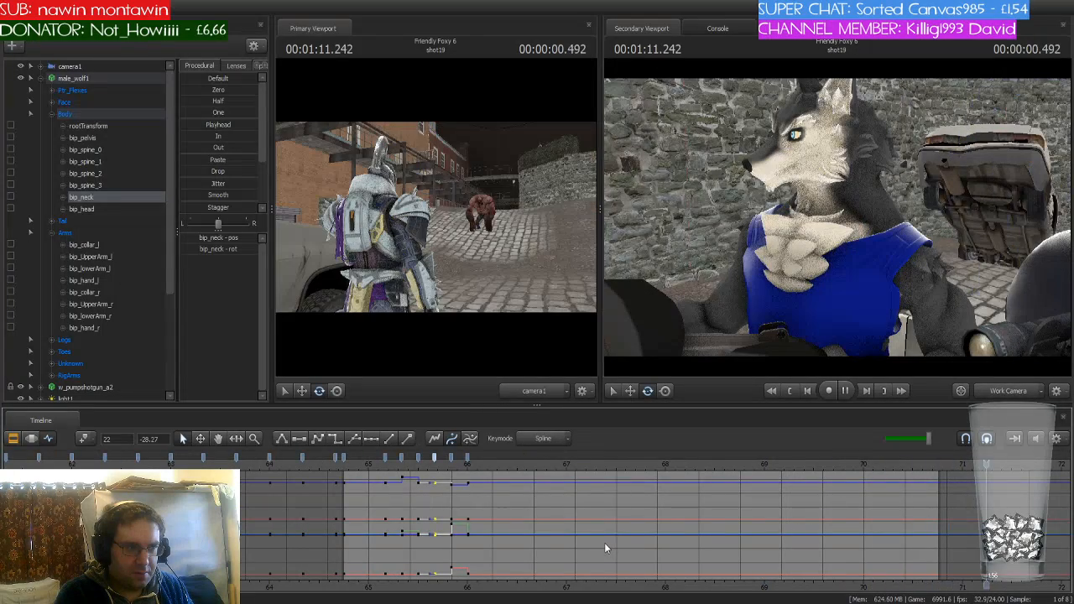
{"action": "scroll", "coordinate": [605, 543], "scroll_direction": "down", "scroll_amount": 1}
{"action": "key", "text": "space"}
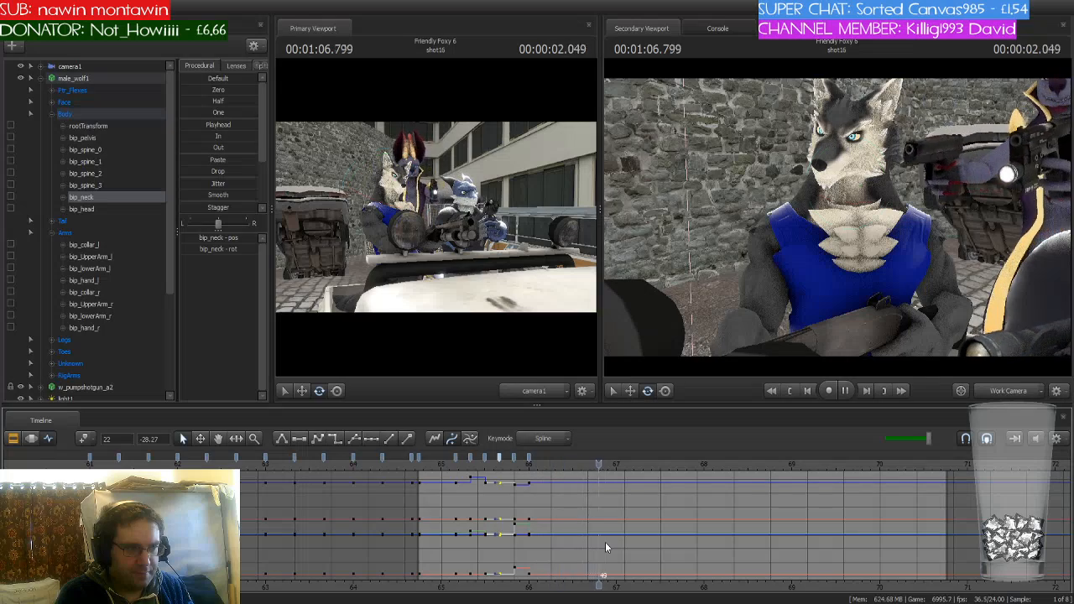
{"action": "key", "text": "space"}
{"action": "scroll", "coordinate": [606, 498], "scroll_direction": "up", "scroll_amount": 4}
{"action": "key", "text": "space"}
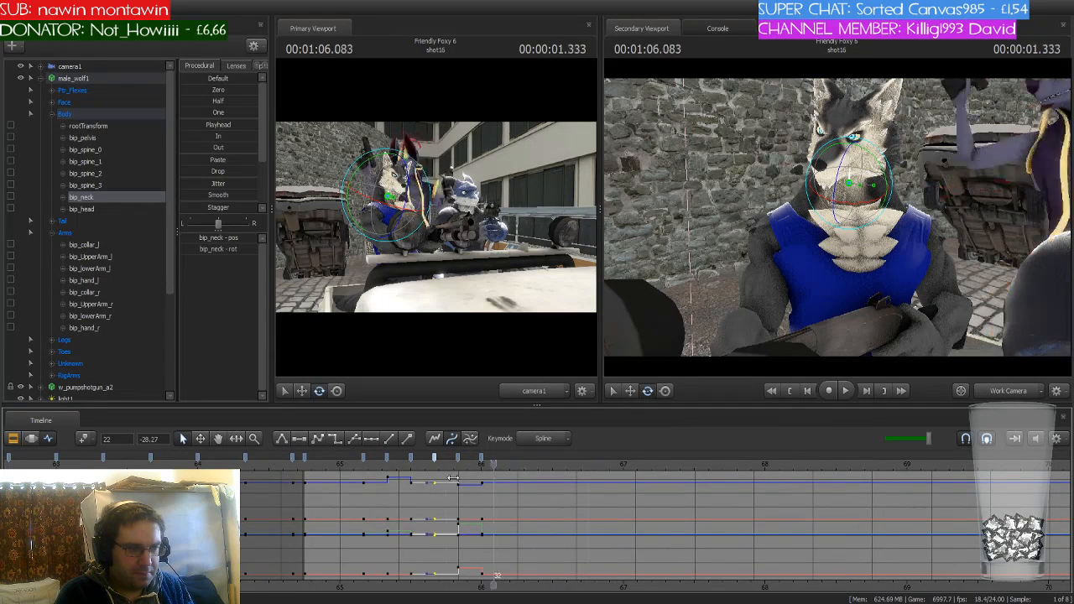
{"action": "key", "text": "space"}
{"action": "left_click_drag", "start_coordinate": [449, 484], "coordinate": [510, 490]}
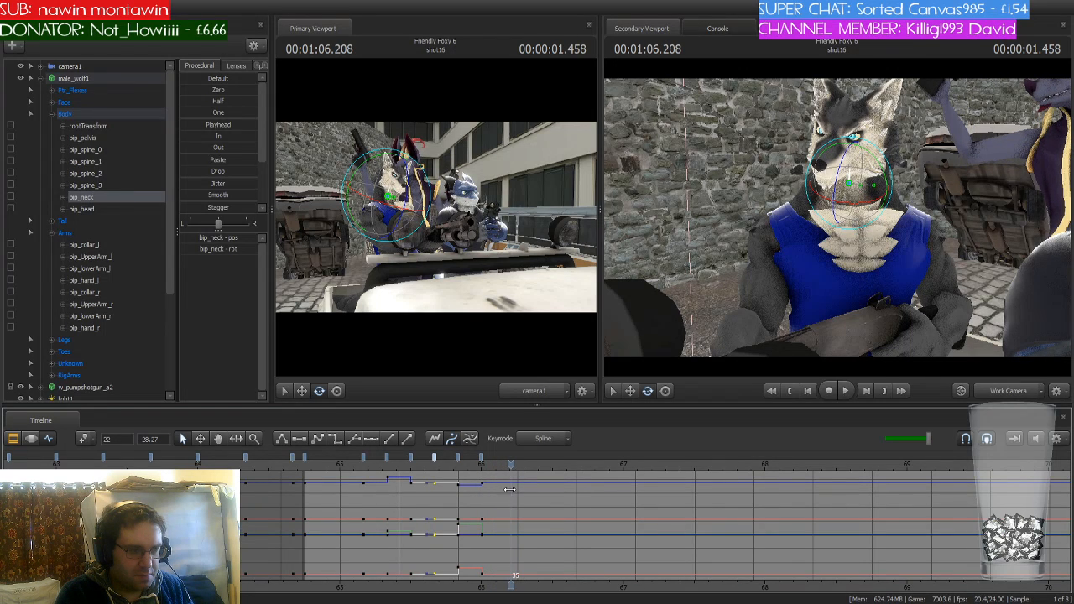
{"action": "key", "text": "space"}
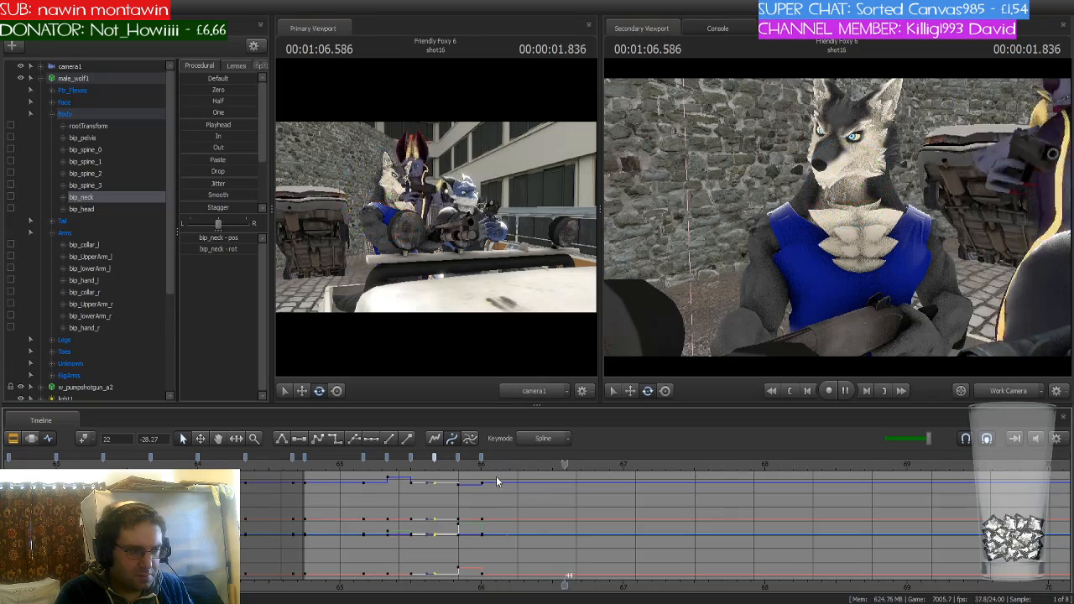
{"action": "key", "text": "space"}
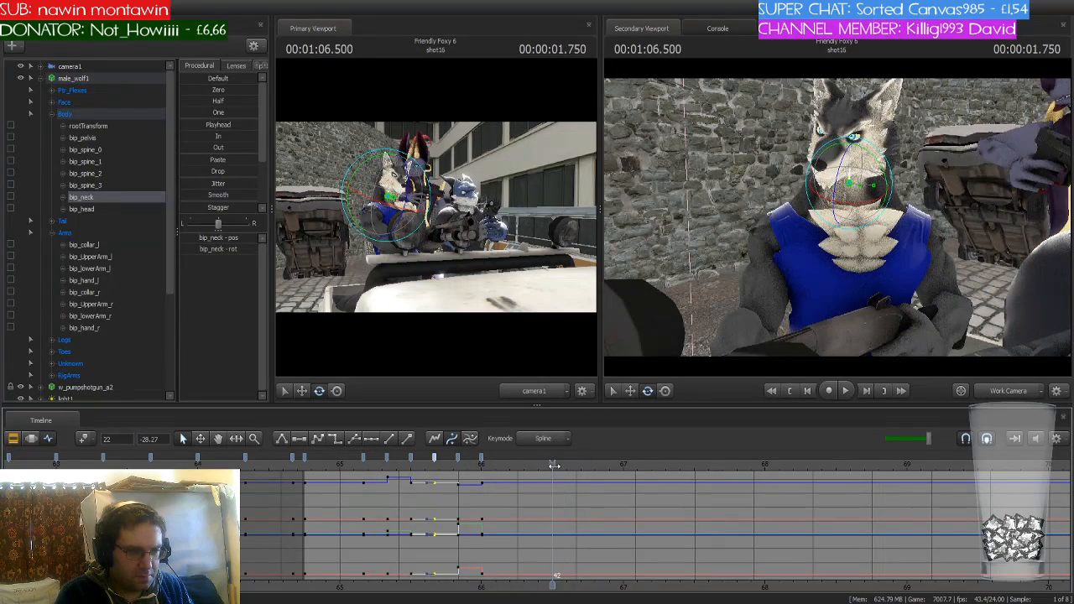
{"action": "left_click", "coordinate": [474, 468]}
{"action": "left_click_drag", "start_coordinate": [474, 469], "coordinate": [516, 472]}
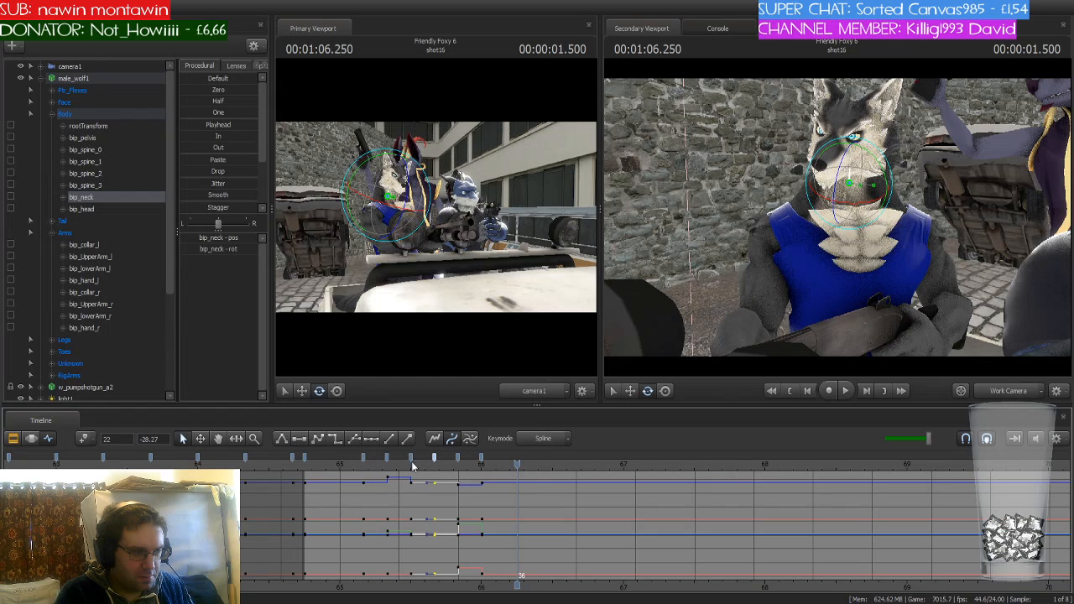
{"action": "mouse_move", "coordinate": [521, 466]}
{"action": "left_mouse_down"}
{"action": "mouse_move", "coordinate": [358, 468]}
{"action": "mouse_move", "coordinate": [505, 467]}
{"action": "left_mouse_up"}
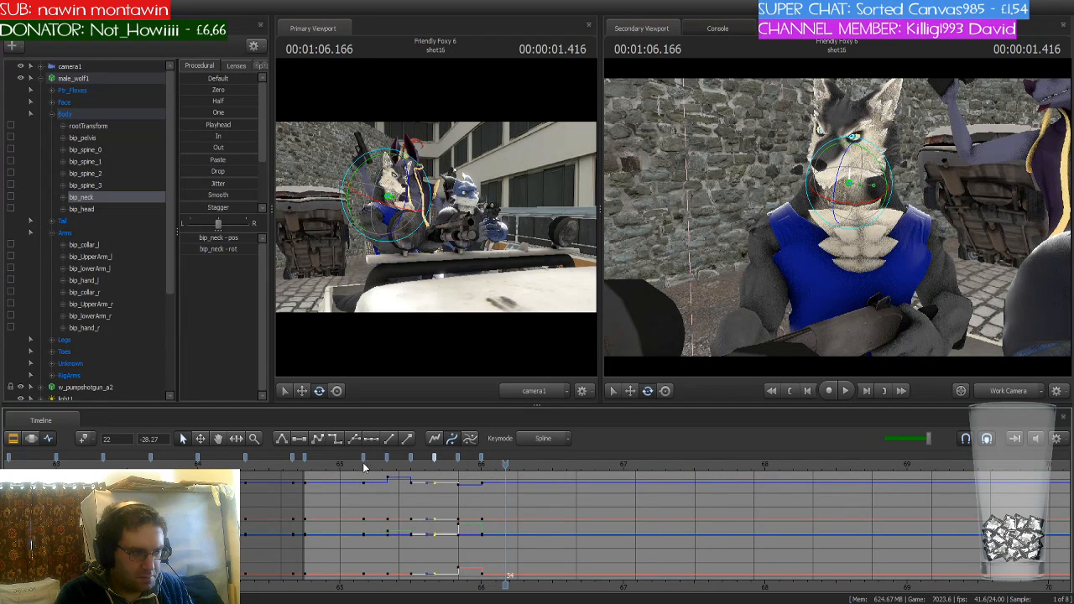
Try to repeat only bip_neck's keyframes from frames 10 to 30 starting at frame 34
{"action": "left_click_drag", "start_coordinate": [365, 461], "coordinate": [483, 459]}
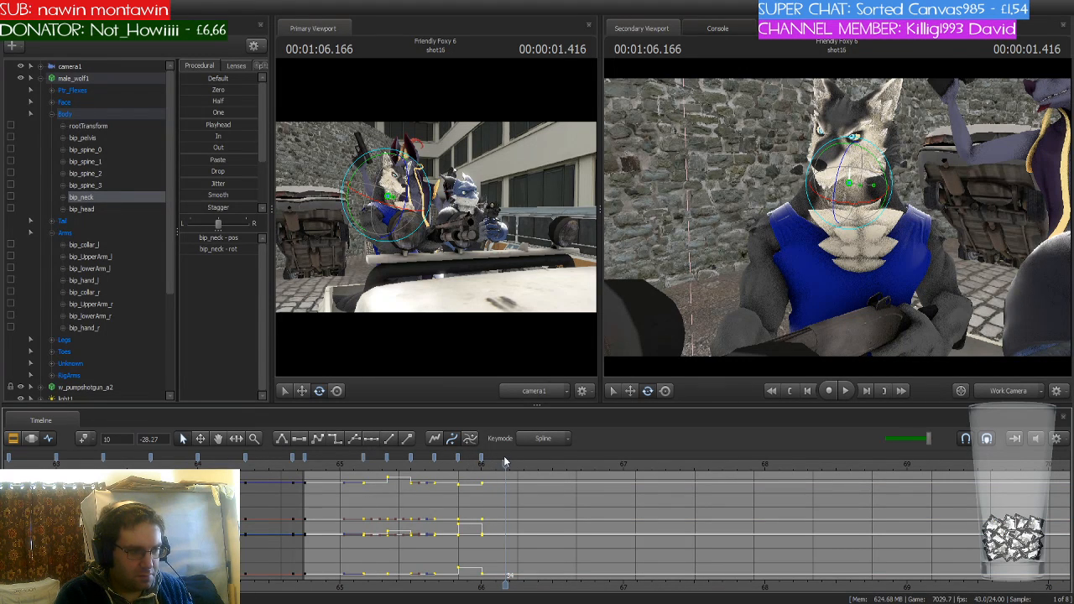
{"action": "key", "text": "ctrl+v"}
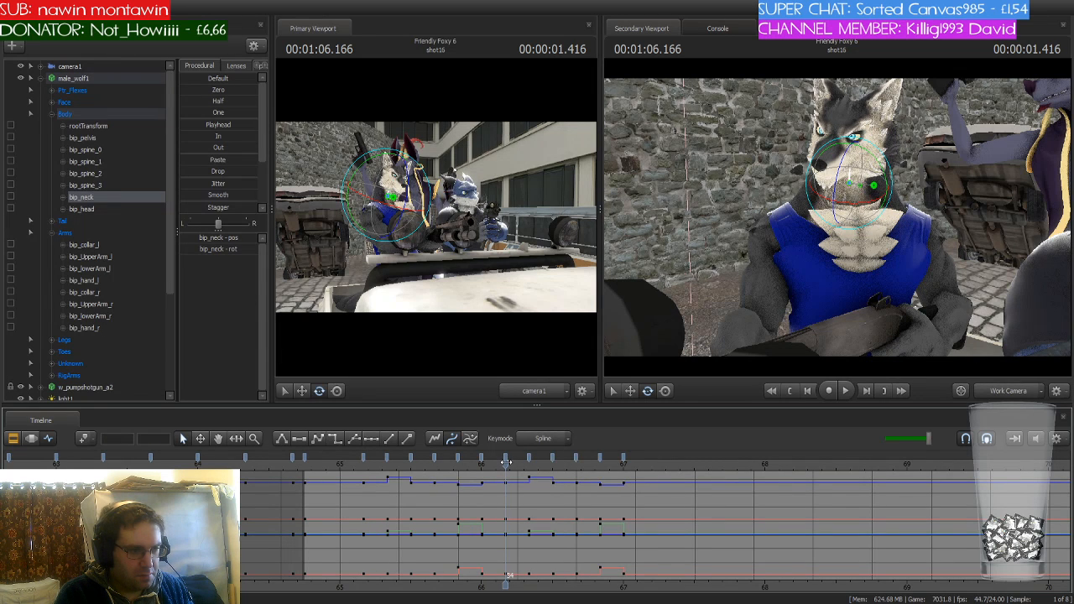
{"action": "left_click_drag", "start_coordinate": [506, 462], "coordinate": [534, 466]}
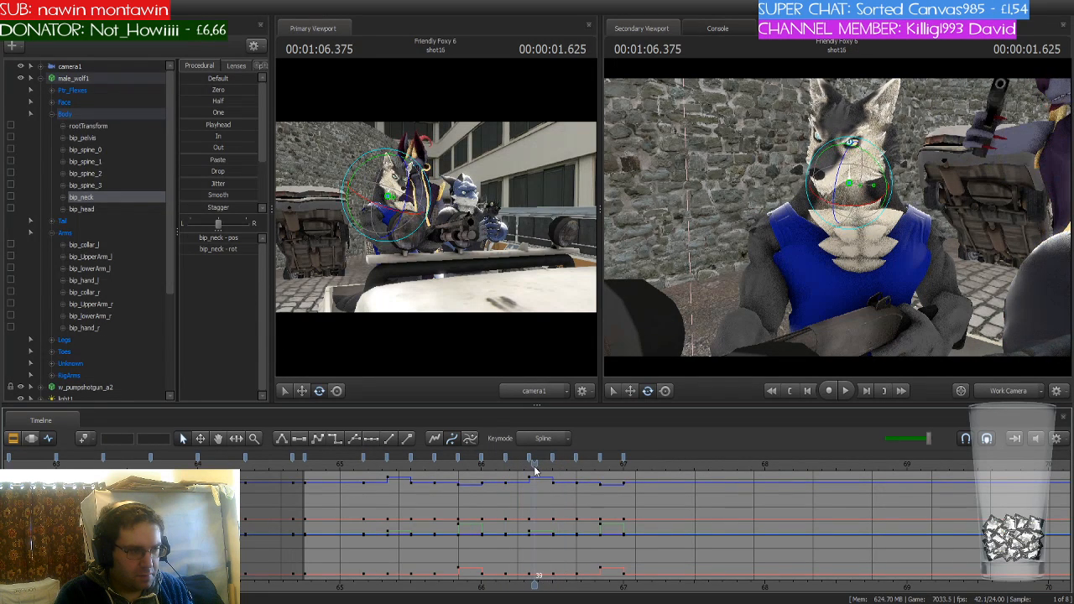
{"action": "key", "text": "ctrl+z"}
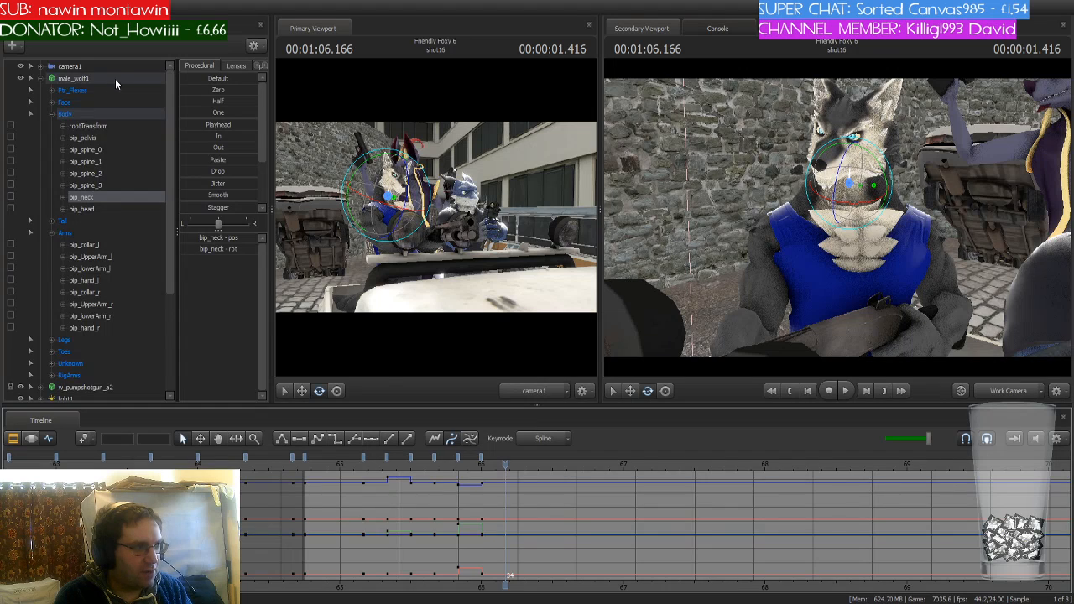
Copy all of male_wolf1's keyframes from frames 10 to 30 to frame 34 and play back the repeated motion
{"action": "left_click", "coordinate": [115, 78]}
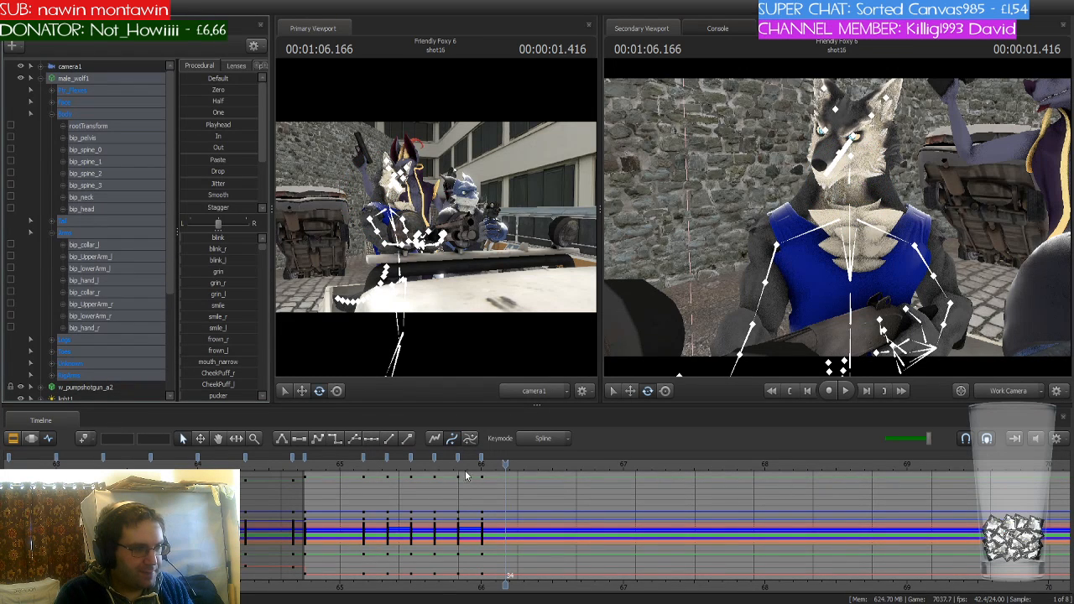
{"action": "left_click", "coordinate": [364, 458]}
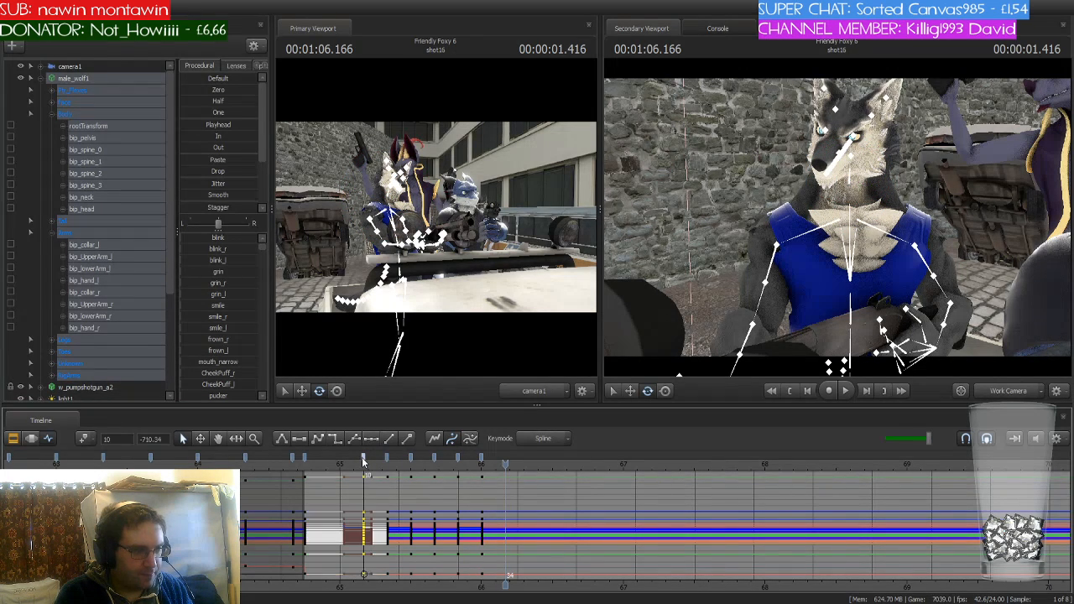
{"action": "left_click", "coordinate": [481, 457], "text": "shift"}
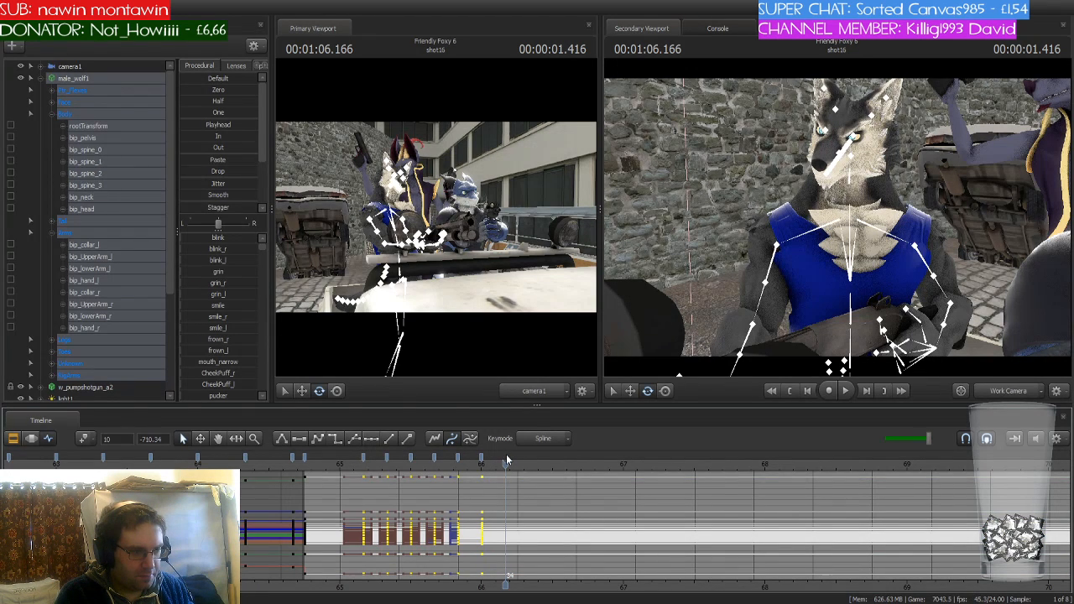
{"action": "key", "text": "ctrl+v"}
{"action": "left_click_drag", "start_coordinate": [506, 466], "coordinate": [472, 475]}
{"action": "key", "text": "space"}
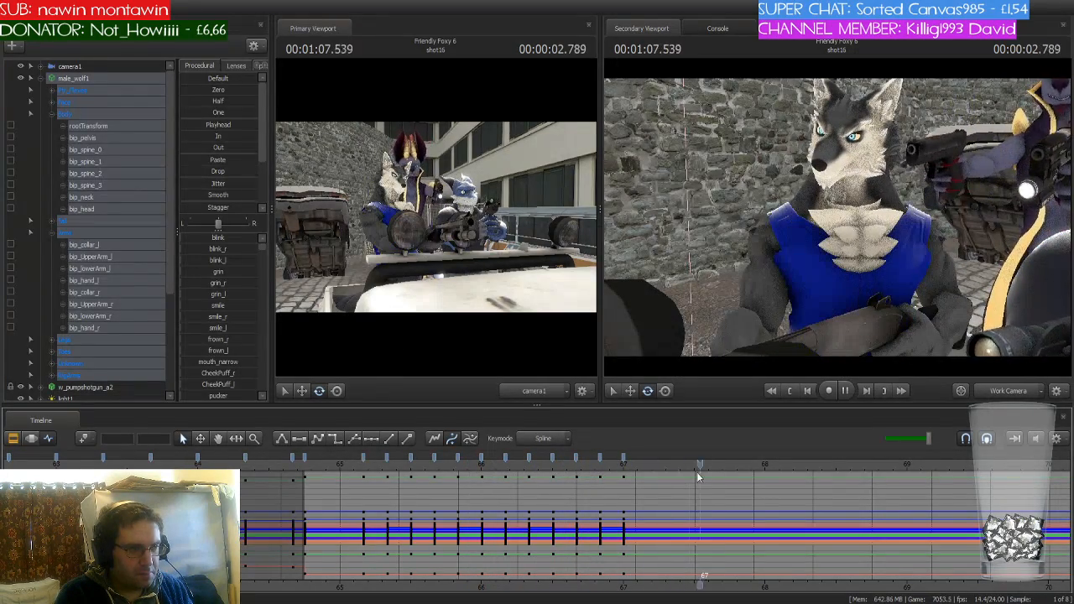
{"action": "key", "text": "space"}
Paste the copied male_wolf1 keyframes again starting at frame 59 and play back the extended motion
{"action": "left_click_drag", "start_coordinate": [694, 474], "coordinate": [645, 479]}
{"action": "key", "text": "ctrl+v"}
{"action": "key", "text": "space"}
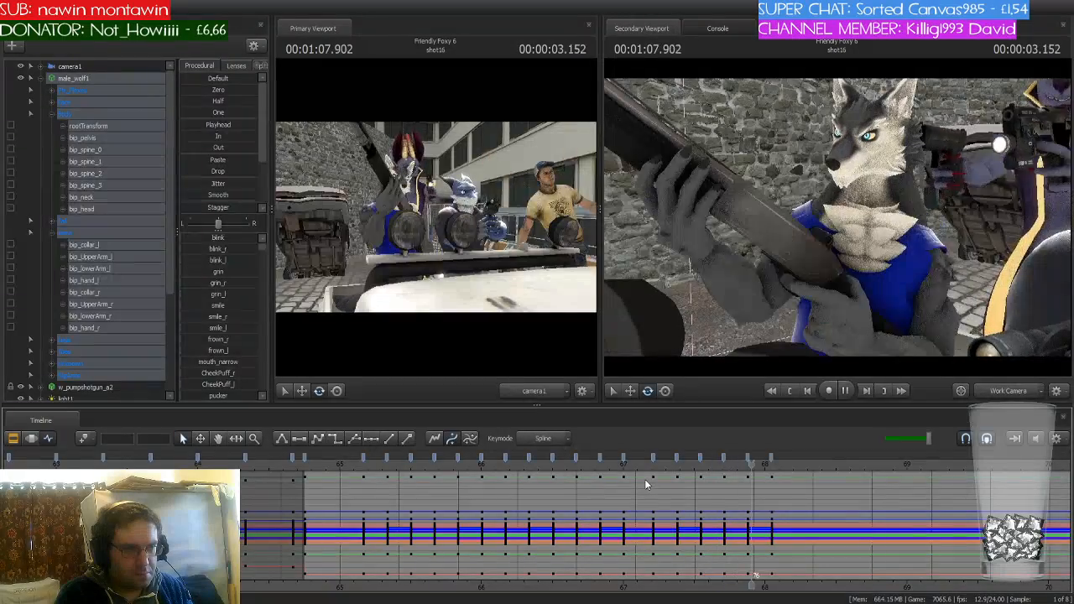
{"action": "key", "text": "space"}
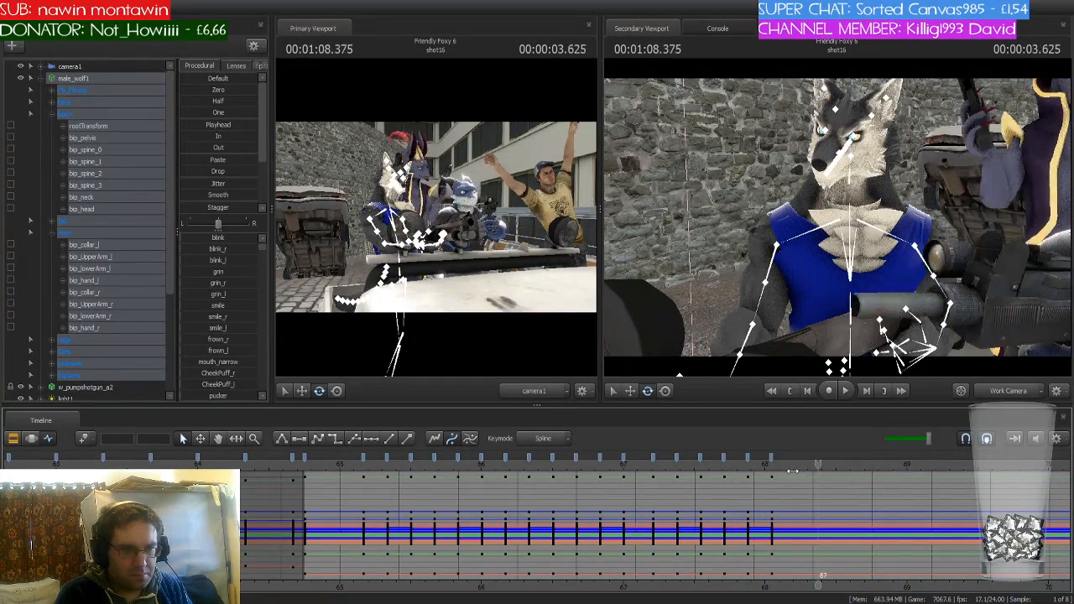
Paste another repeat of male_wolf1's copied keyframes starting at frame 79
{"action": "left_click_drag", "start_coordinate": [793, 473], "coordinate": [772, 474]}
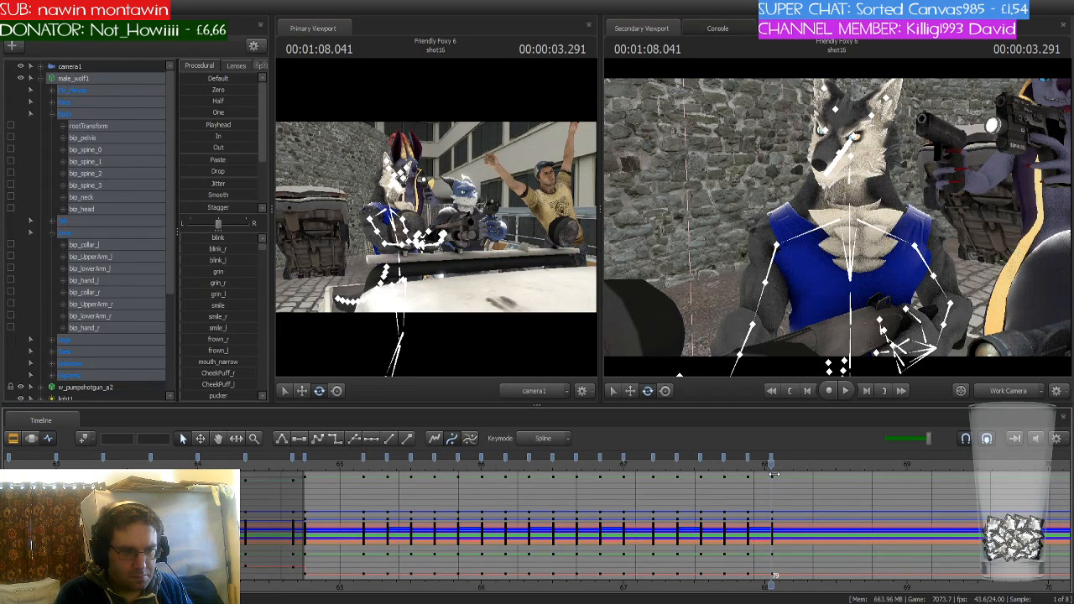
{"action": "left_click_drag", "start_coordinate": [773, 475], "coordinate": [783, 474]}
{"action": "left_click_drag", "start_coordinate": [775, 476], "coordinate": [773, 476]}
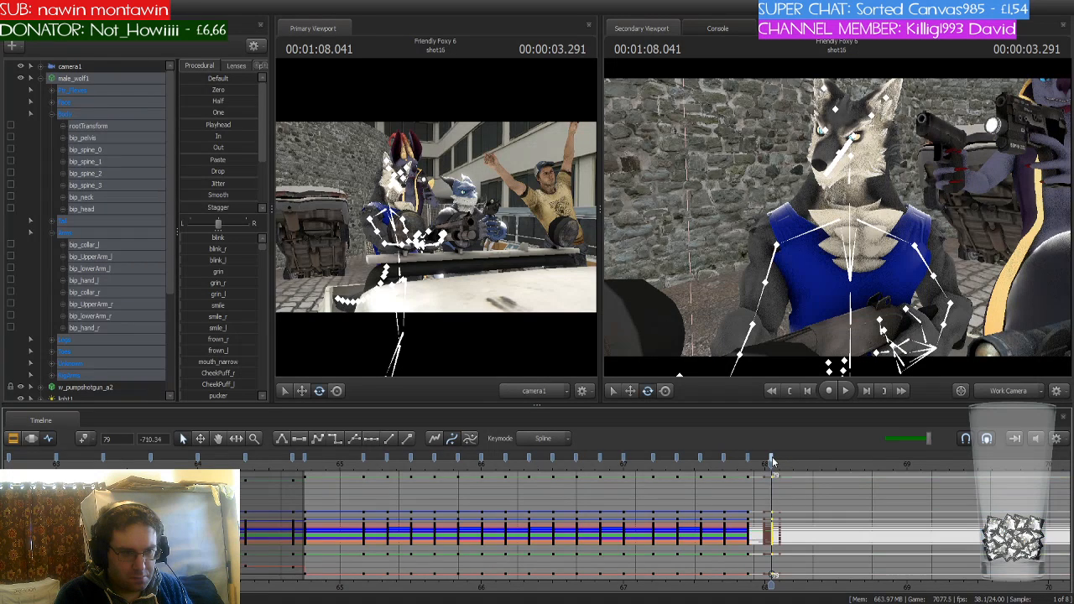
{"action": "key", "text": "ctrl+v"}
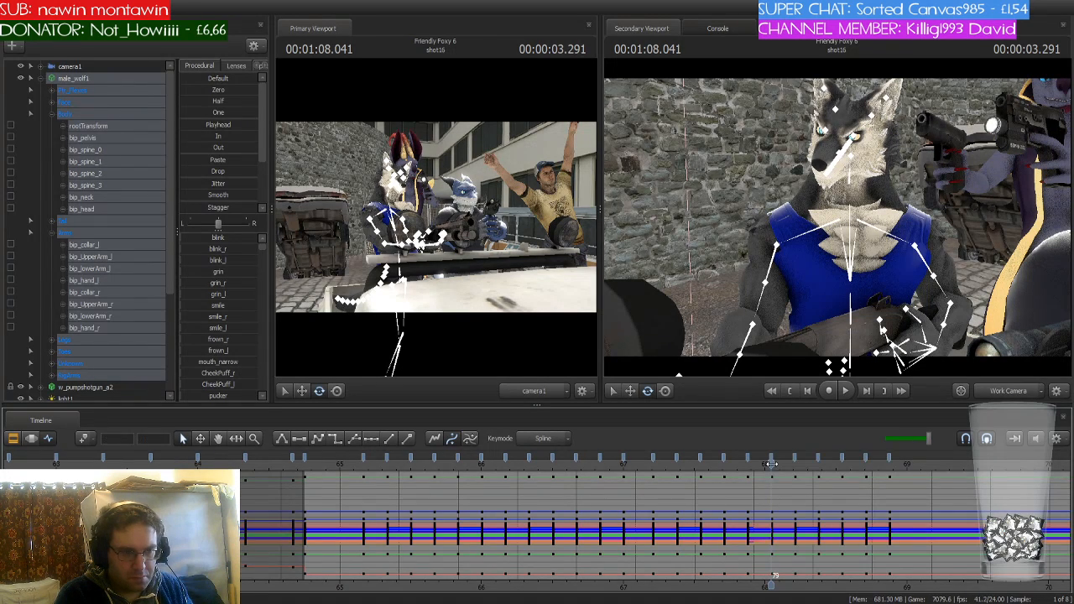
Paste another repeat of male_wolf1's copied keyframes starting at frame 101, and add a keyframe at frame 125
{"action": "left_click_drag", "start_coordinate": [771, 464], "coordinate": [901, 470]}
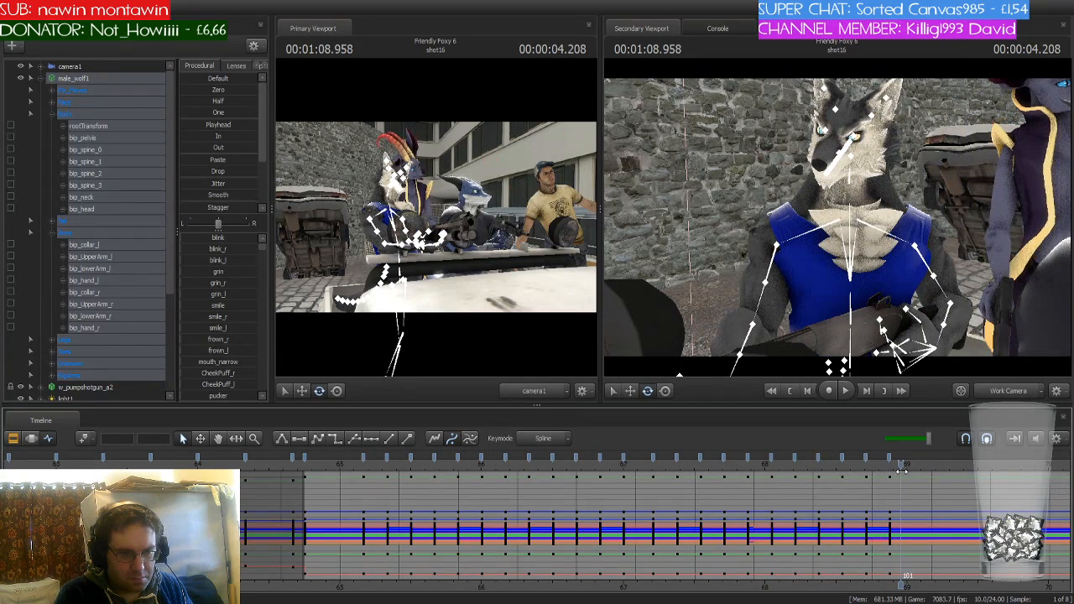
{"action": "left_click_drag", "start_coordinate": [899, 585], "coordinate": [674, 547]}
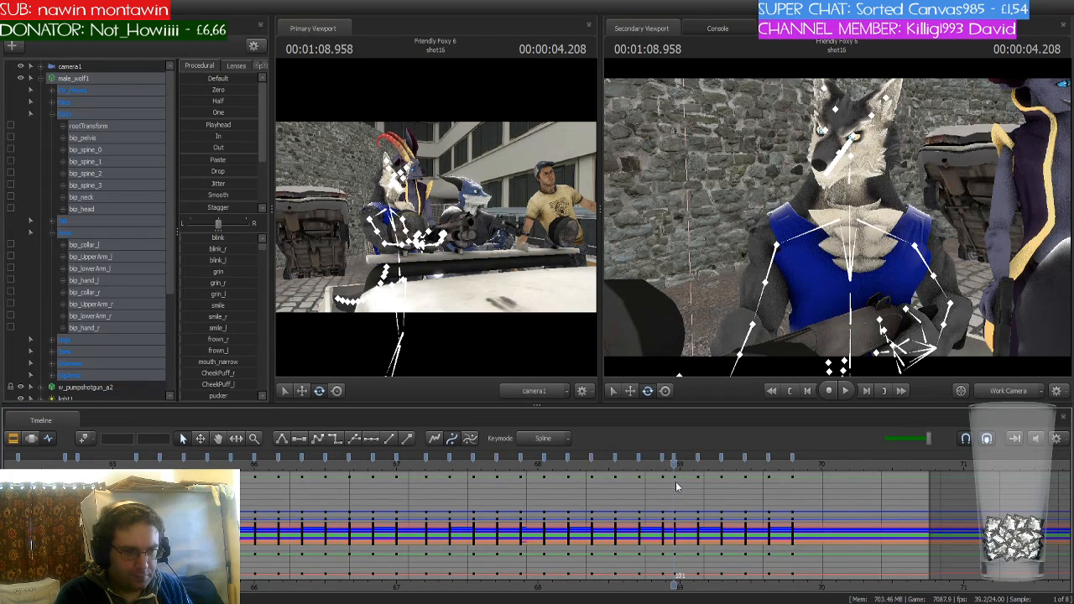
{"action": "left_click_drag", "start_coordinate": [676, 464], "coordinate": [817, 478]}
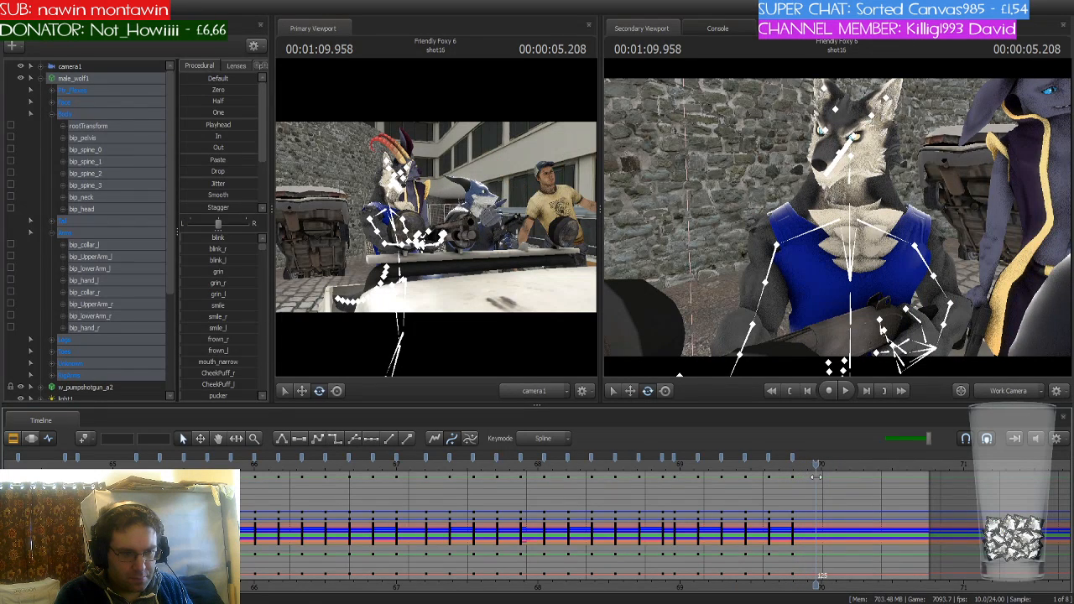
{"action": "left_click", "coordinate": [84, 438]}
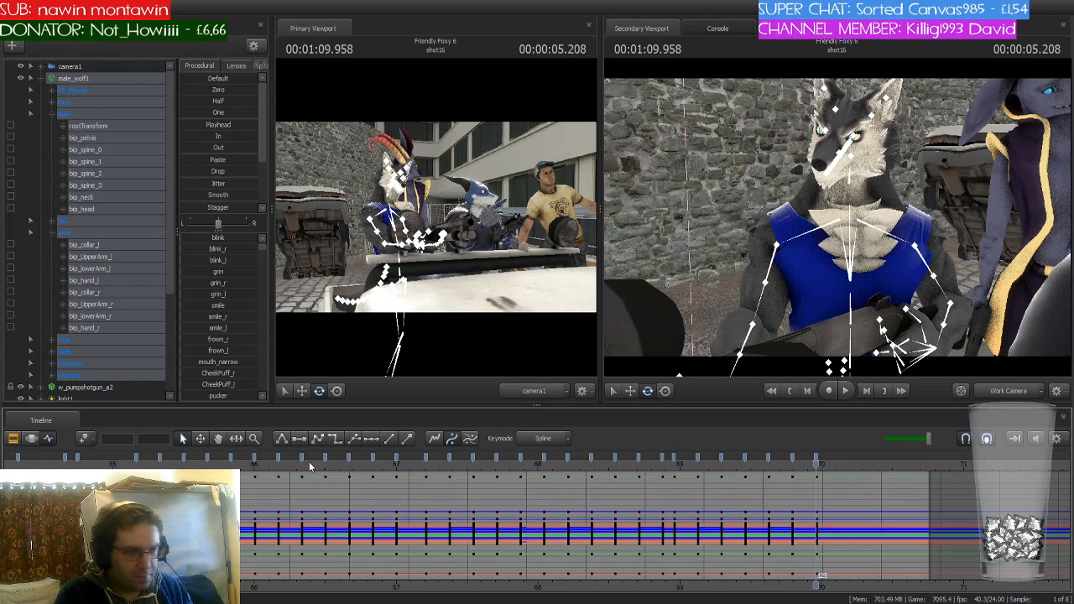
At frame 133, rotate male_wolf1's bip_UpperArm_r to swing the shotgun into a new closing pose
{"action": "key", "text": "Right"}
{"action": "key", "text": "Right"}
{"action": "key", "text": "Right"}
{"action": "key", "text": "Right"}
{"action": "key", "text": "Right"}
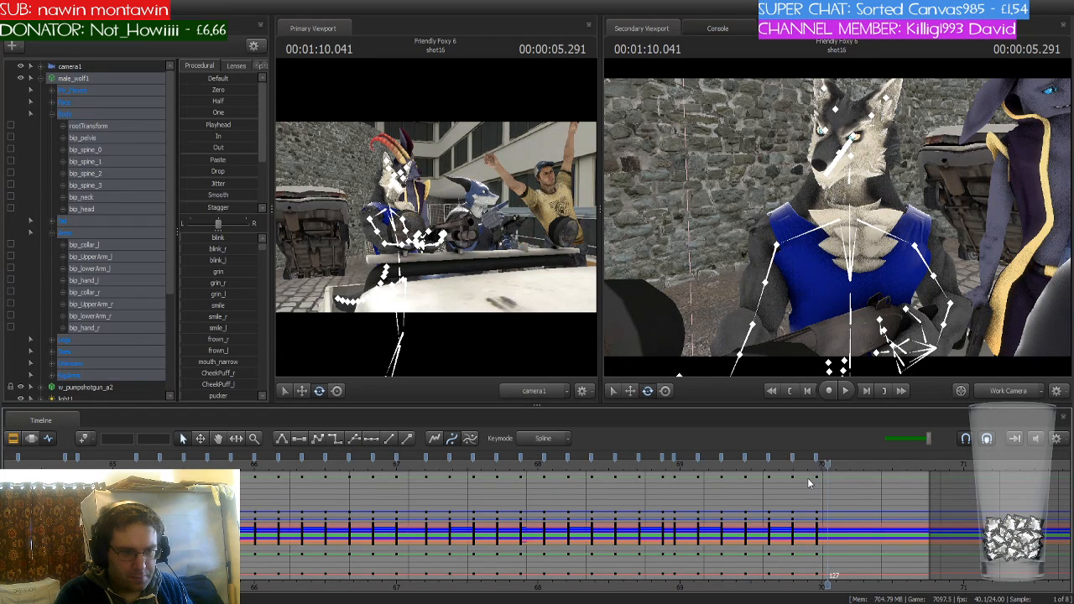
{"action": "key", "text": "Right"}
{"action": "key", "text": "Right"}
{"action": "key", "text": "Right"}
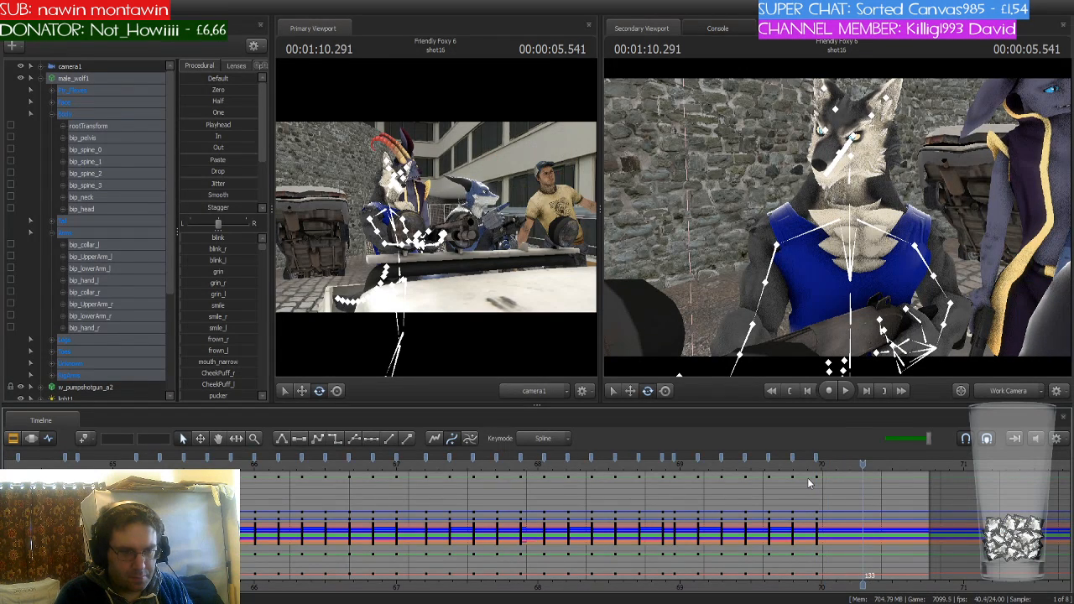
{"action": "mouse_move", "coordinate": [737, 193]}
{"action": "left_mouse_down"}
{"action": "mouse_move", "coordinate": [756, 201]}
{"action": "mouse_move", "coordinate": [737, 193]}
{"action": "left_mouse_up"}
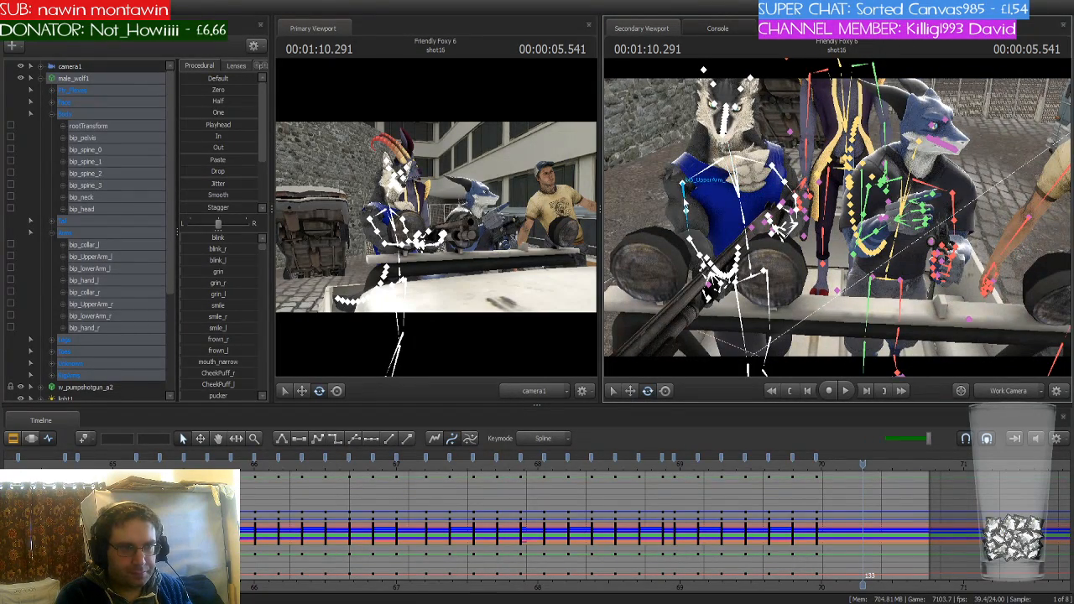
{"action": "left_click", "coordinate": [774, 170], "text": "ctrl"}
{"action": "left_click_drag", "start_coordinate": [780, 173], "coordinate": [764, 174]}
{"action": "key", "text": "ctrl"}
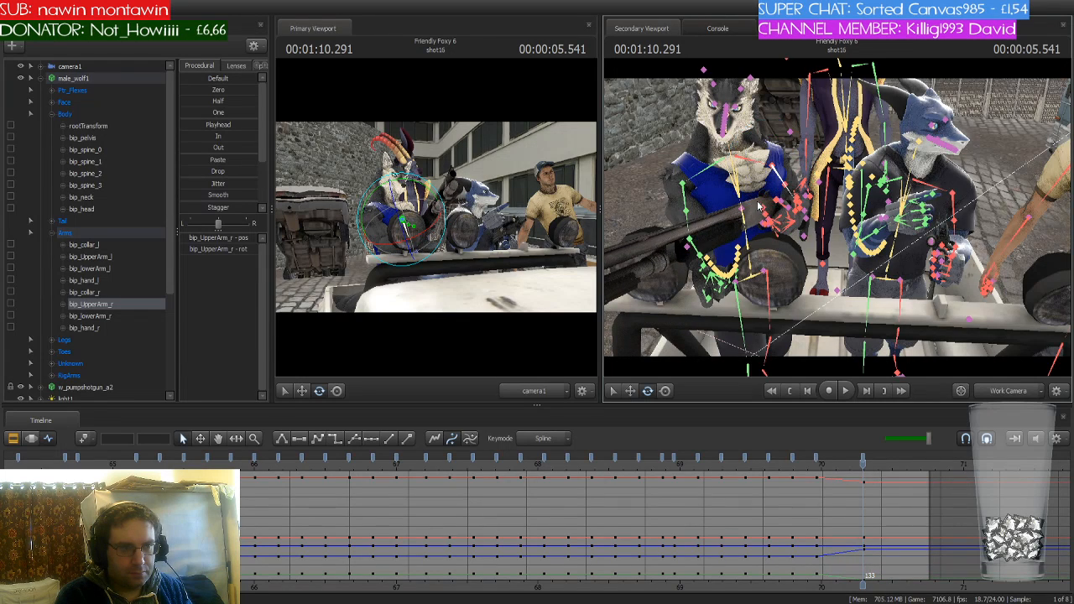
Rotate male_wolf1's bip_collar_l, bip_lowerArm_l and bip_hand_l at frame 133 so the left hand reaches under the shotgun
{"action": "left_click", "coordinate": [708, 176], "text": "ctrl"}
{"action": "left_click_drag", "start_coordinate": [712, 176], "coordinate": [710, 171]}
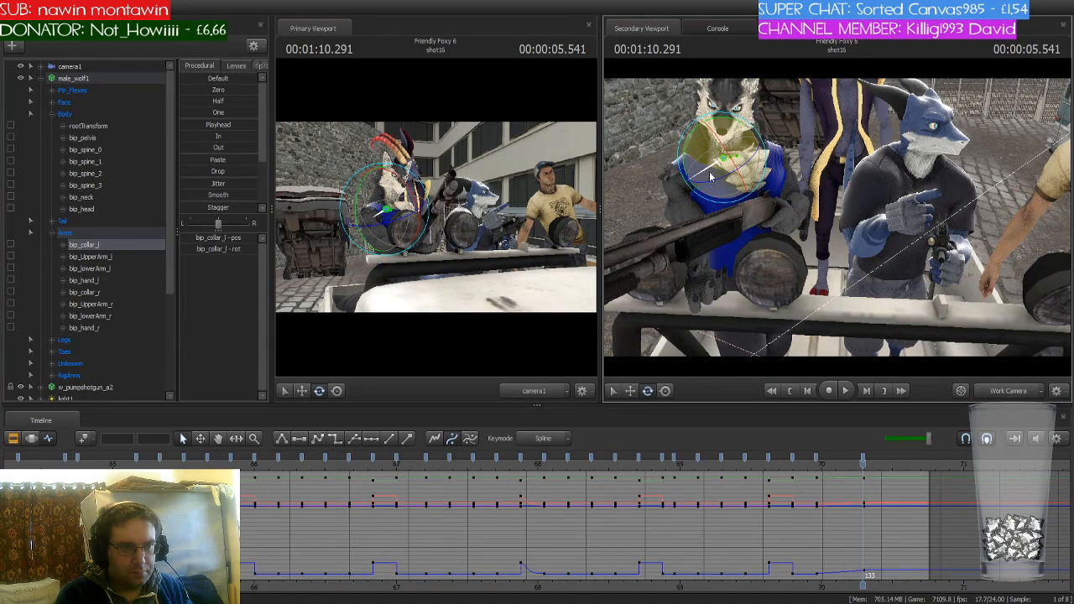
{"action": "left_click", "coordinate": [694, 251], "text": "ctrl"}
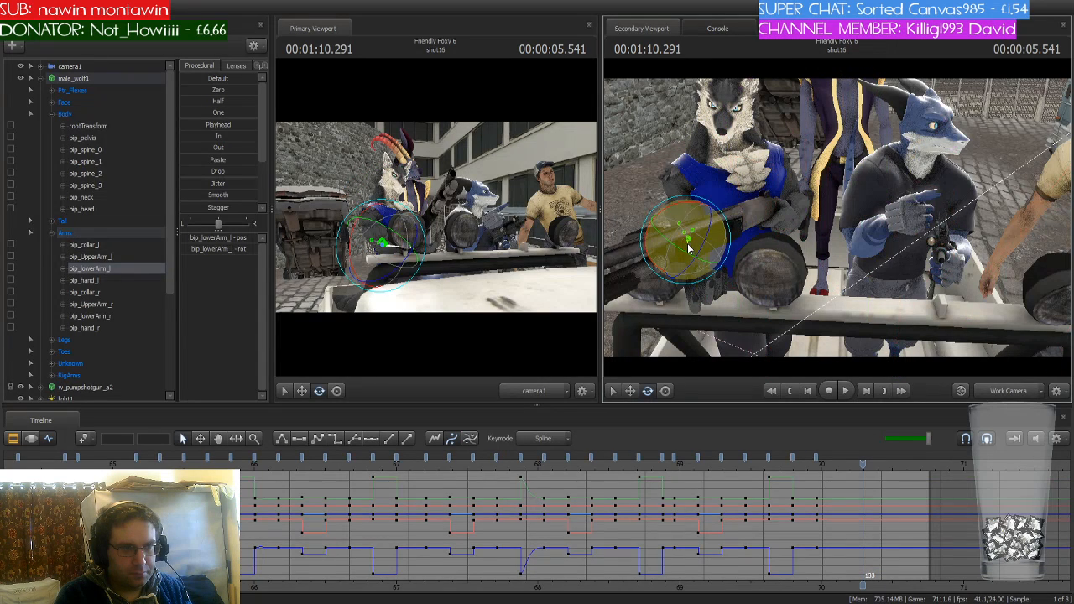
{"action": "left_click_drag", "start_coordinate": [688, 247], "coordinate": [751, 273]}
{"action": "left_click", "coordinate": [712, 258], "text": "ctrl"}
{"action": "key", "text": "w"}
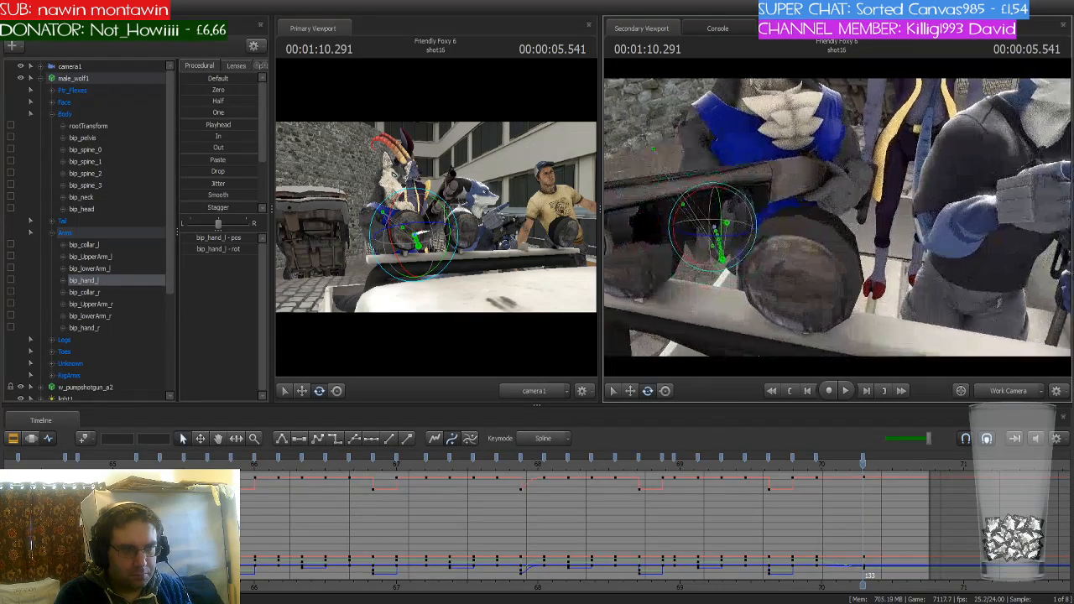
{"action": "left_click_drag", "start_coordinate": [772, 220], "coordinate": [712, 214]}
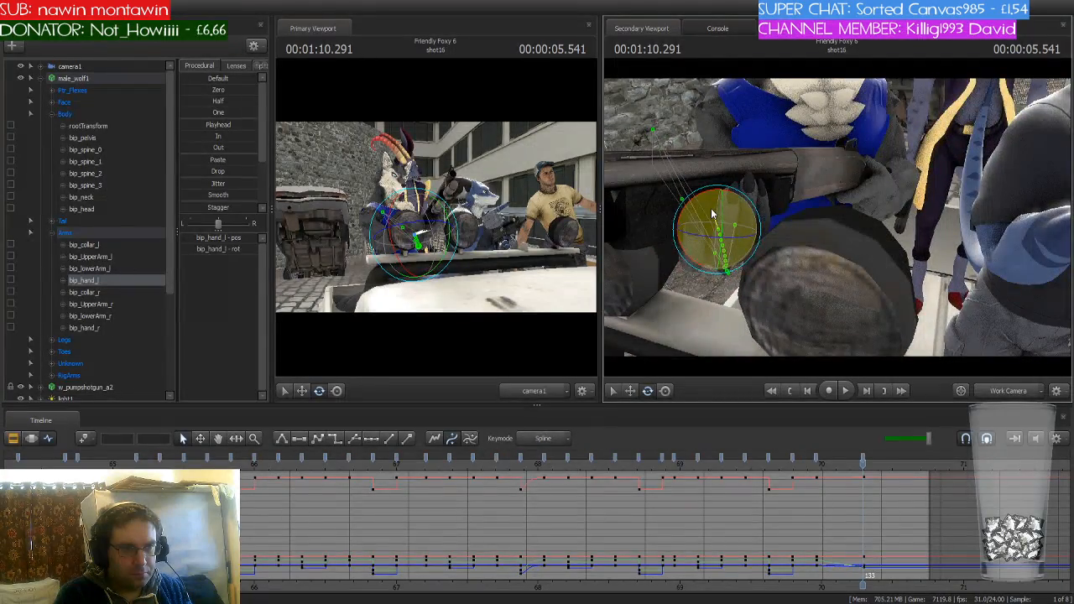
Rotate male_wolf1's bip_spine_1 and bip_neck at frame 133 to twist the torso and lower the shotgun barrel
{"action": "left_click", "coordinate": [820, 234], "text": "ctrl"}
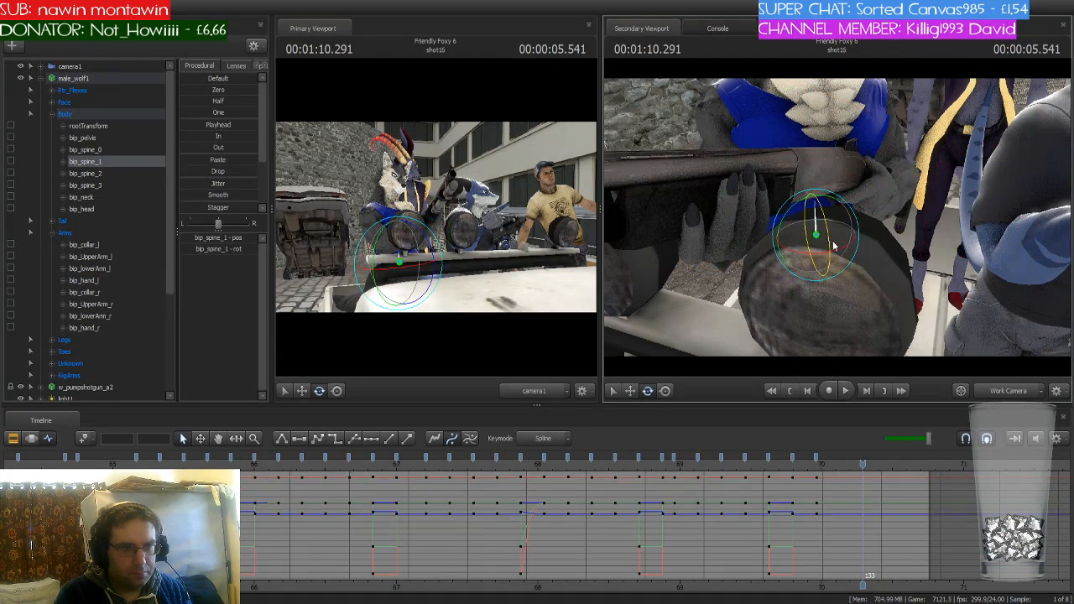
{"action": "left_click_drag", "start_coordinate": [831, 244], "coordinate": [873, 220]}
{"action": "left_click", "coordinate": [790, 99], "text": "ctrl"}
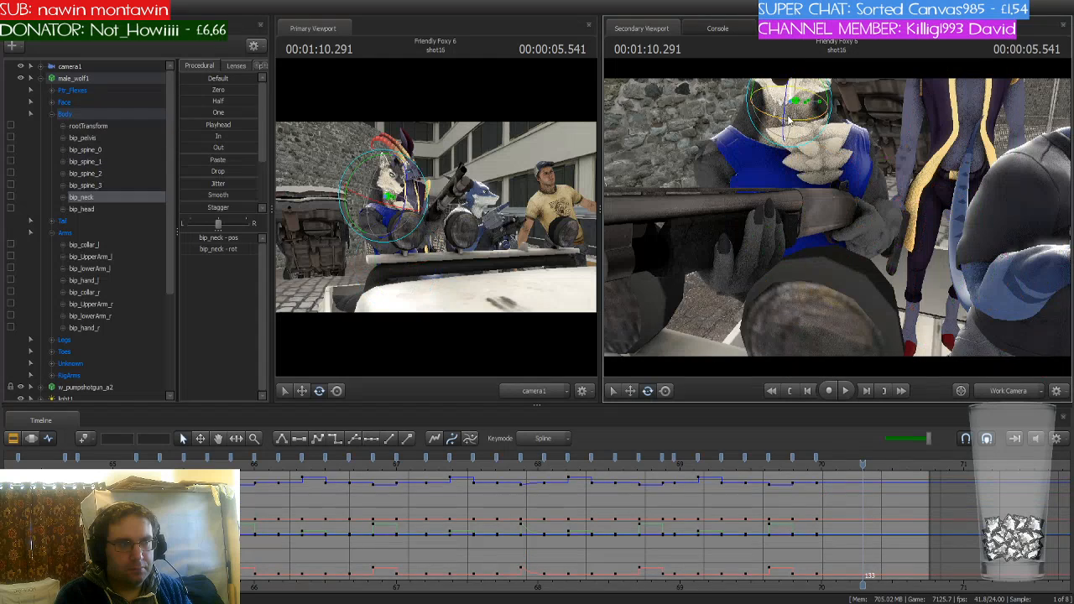
{"action": "left_click_drag", "start_coordinate": [814, 133], "coordinate": [787, 99]}
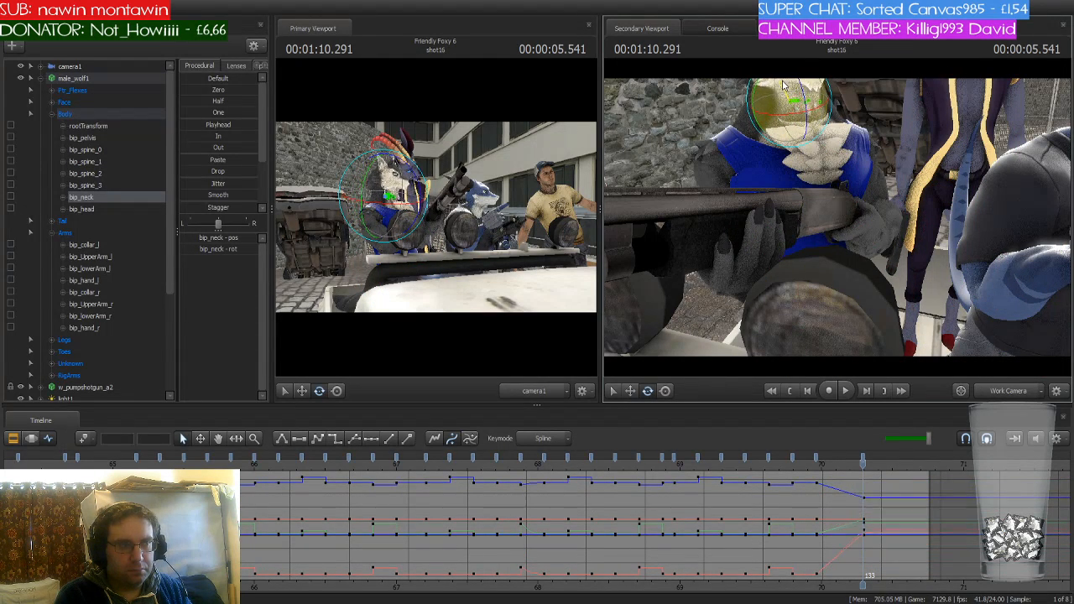
{"action": "left_click", "coordinate": [813, 273], "text": "ctrl"}
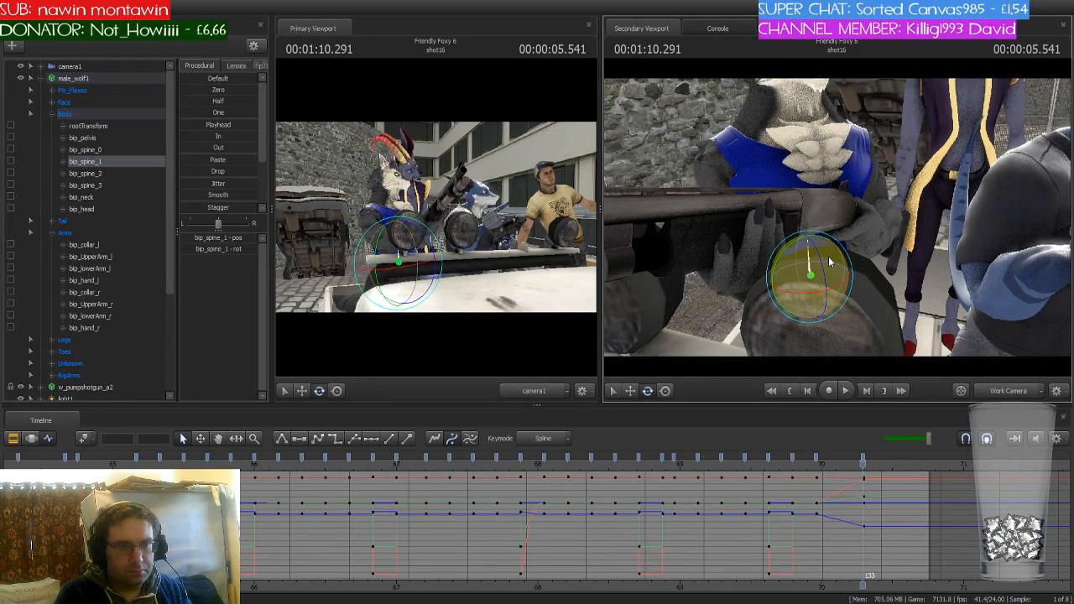
{"action": "left_click_drag", "start_coordinate": [828, 260], "coordinate": [830, 262]}
{"action": "left_click_drag", "start_coordinate": [805, 310], "coordinate": [830, 267]}
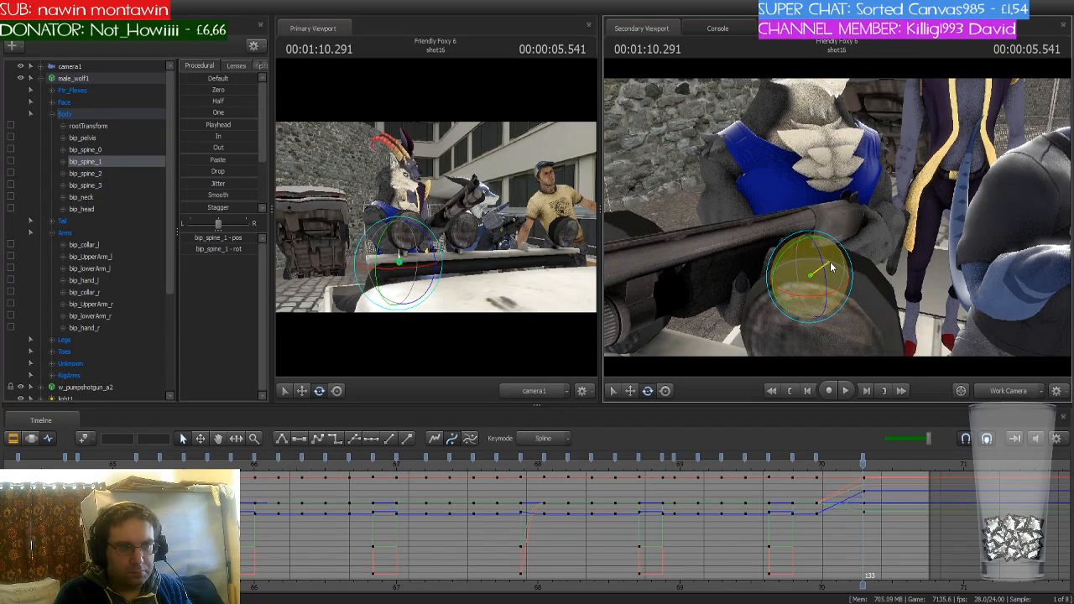
Turn male_wolf1's bip_neck and bip_head at frame 133 so he looks toward the horned character beside him
{"action": "key", "text": "ctrl"}
{"action": "left_click", "coordinate": [808, 101]}
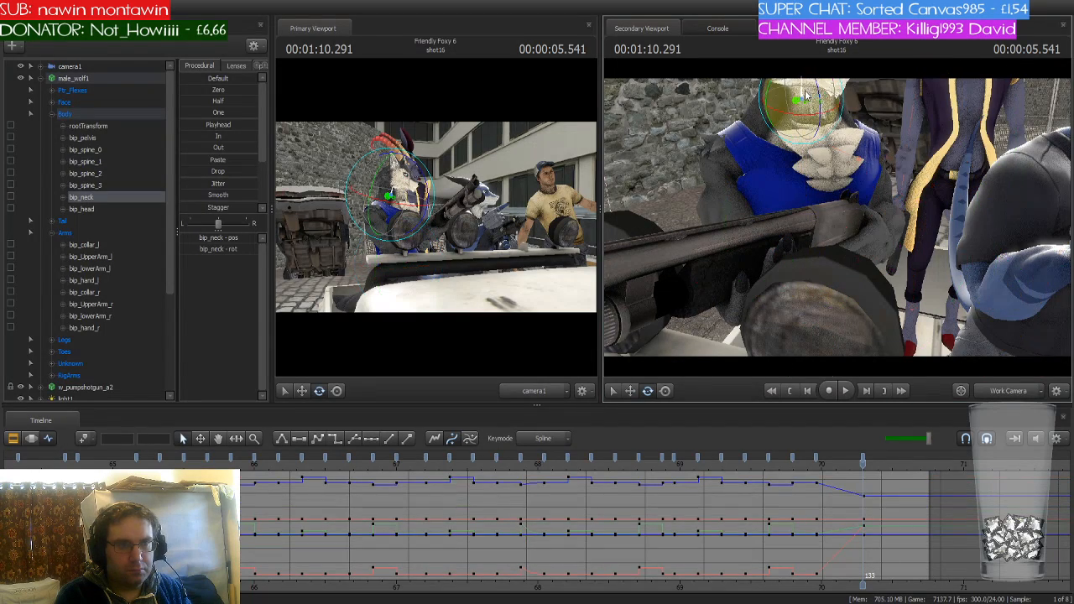
{"action": "left_click_drag", "start_coordinate": [900, 147], "coordinate": [886, 75]}
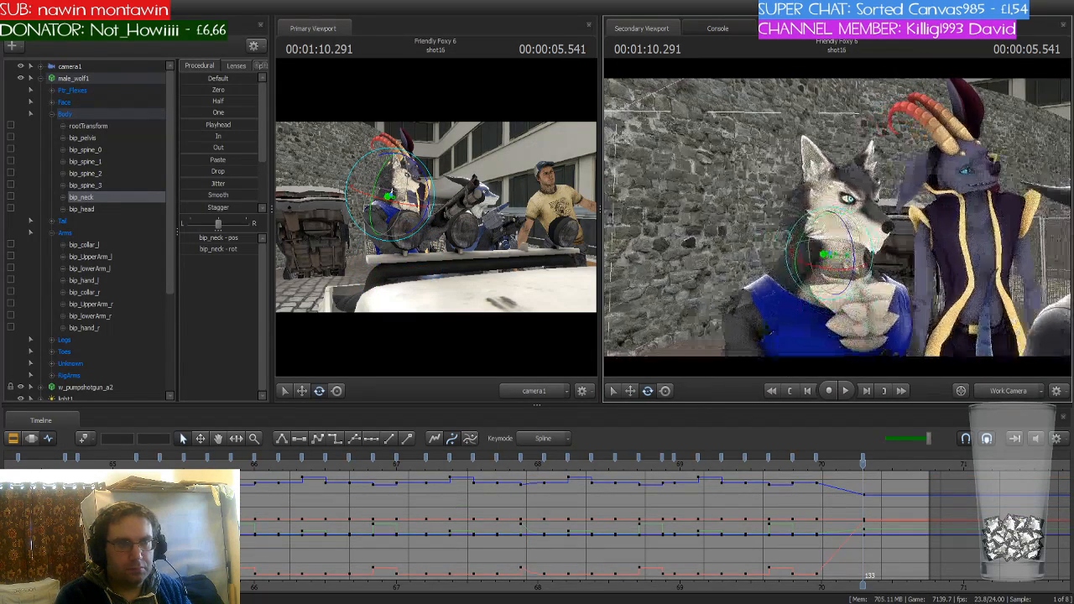
{"action": "key", "text": "ctrl"}
{"action": "left_click", "coordinate": [831, 225]}
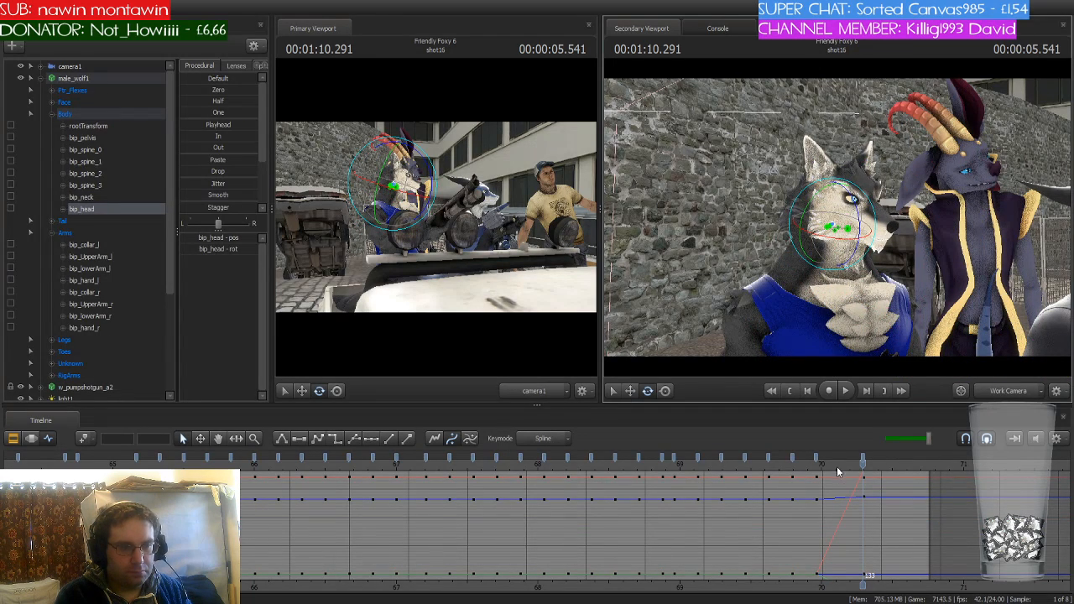
Apply stepped tangents to all of male_wolf1's keyframes at frame 125
{"action": "left_click_drag", "start_coordinate": [862, 464], "coordinate": [817, 463]}
{"action": "left_click", "coordinate": [813, 461]}
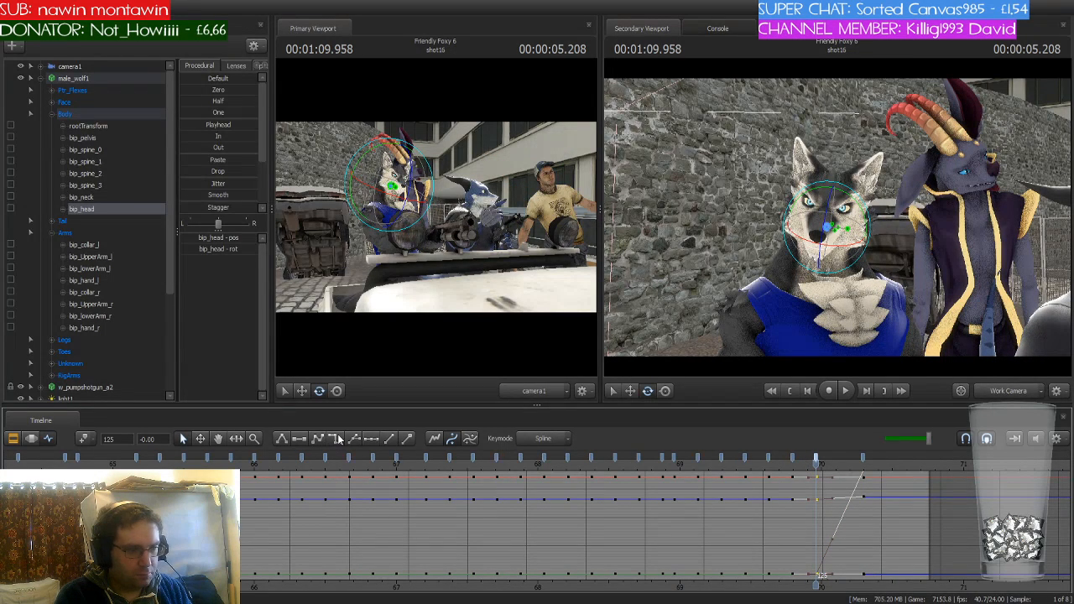
{"action": "left_click", "coordinate": [92, 78]}
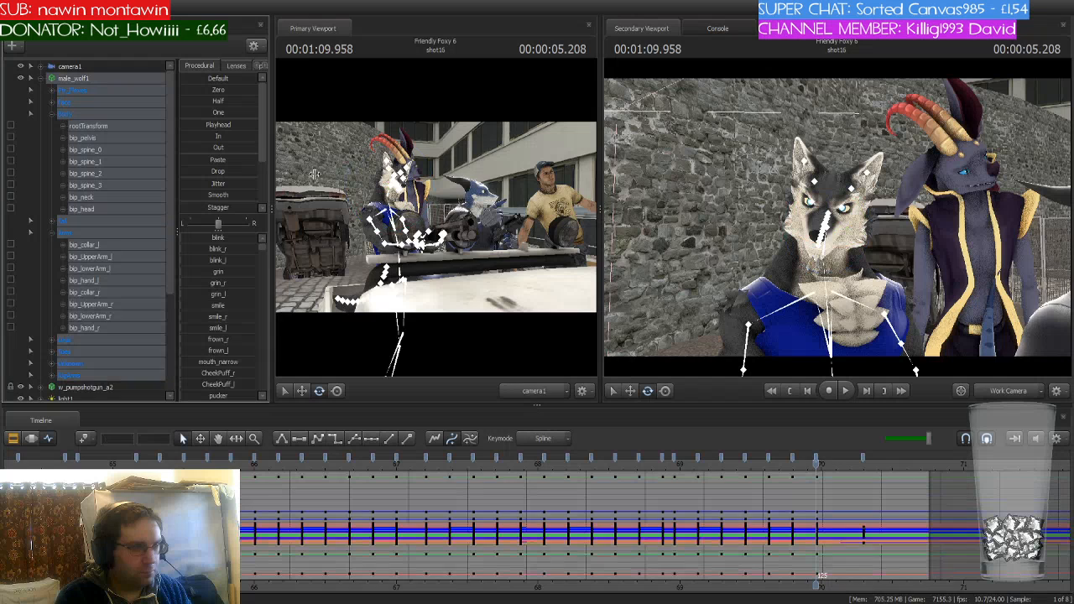
{"action": "left_click", "coordinate": [816, 456]}
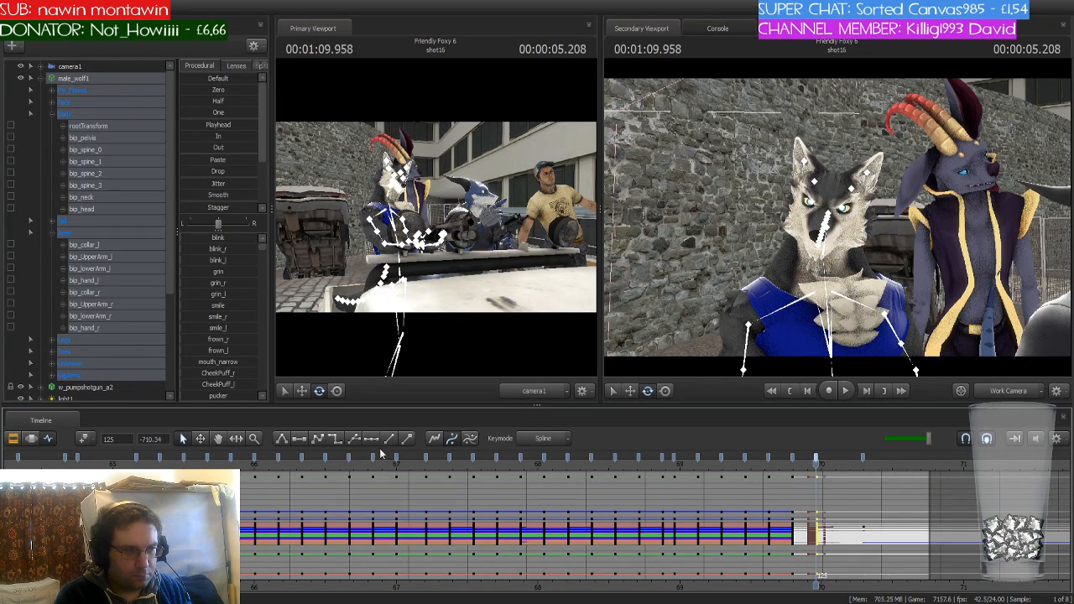
{"action": "left_click", "coordinate": [334, 440]}
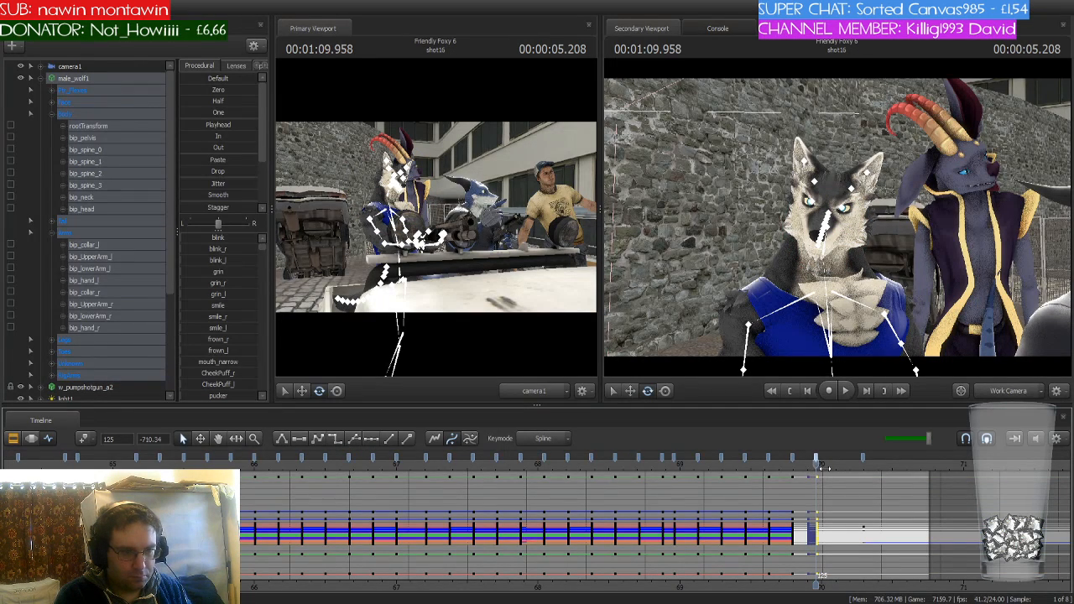
Add keyframes for the whole male_wolf1 model at frames 133 and 143 to hold the closing pose
{"action": "left_click_drag", "start_coordinate": [828, 468], "coordinate": [864, 469]}
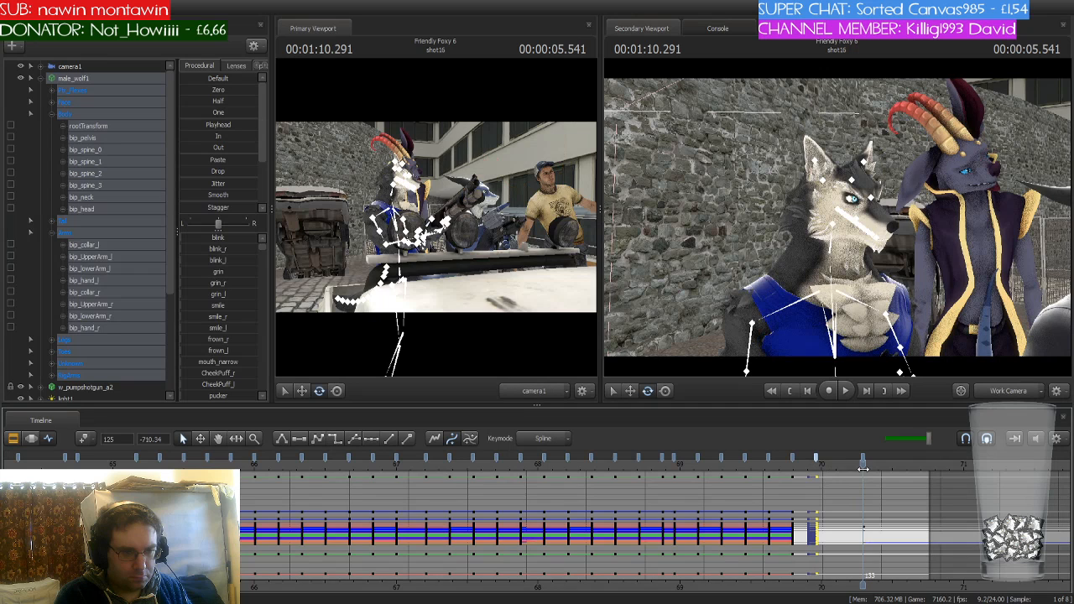
{"action": "left_click", "coordinate": [81, 440]}
{"action": "left_click_drag", "start_coordinate": [862, 462], "coordinate": [923, 465]}
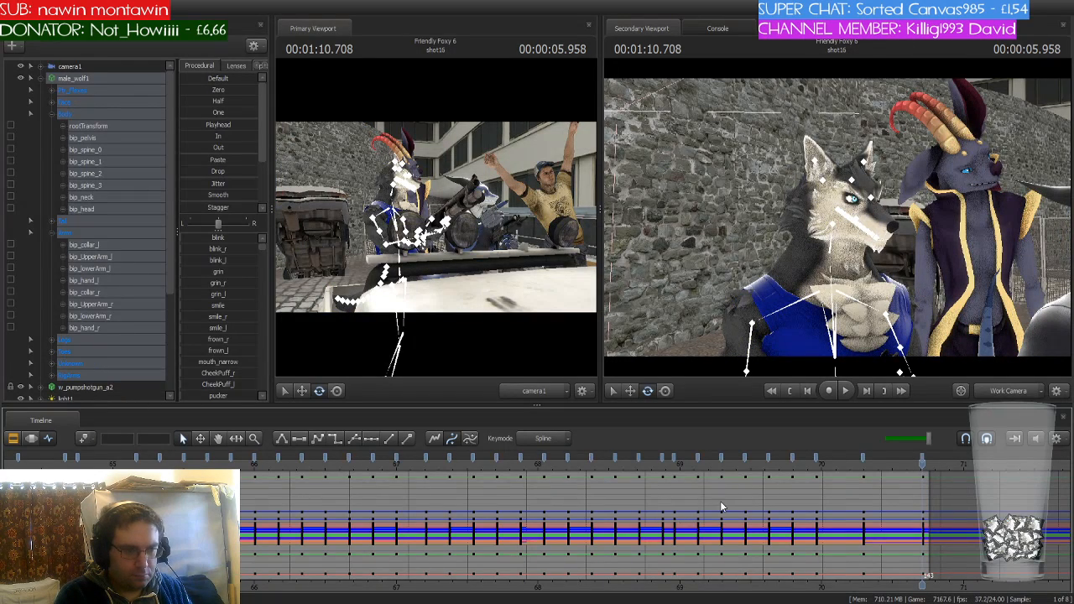
Play back shot16 several times from different points to review male_wolf1's repeated shotgun motion
{"action": "scroll", "coordinate": [722, 502], "scroll_direction": "down", "scroll_amount": 3}
{"action": "left_click", "coordinate": [331, 467]}
{"action": "key", "text": "space"}
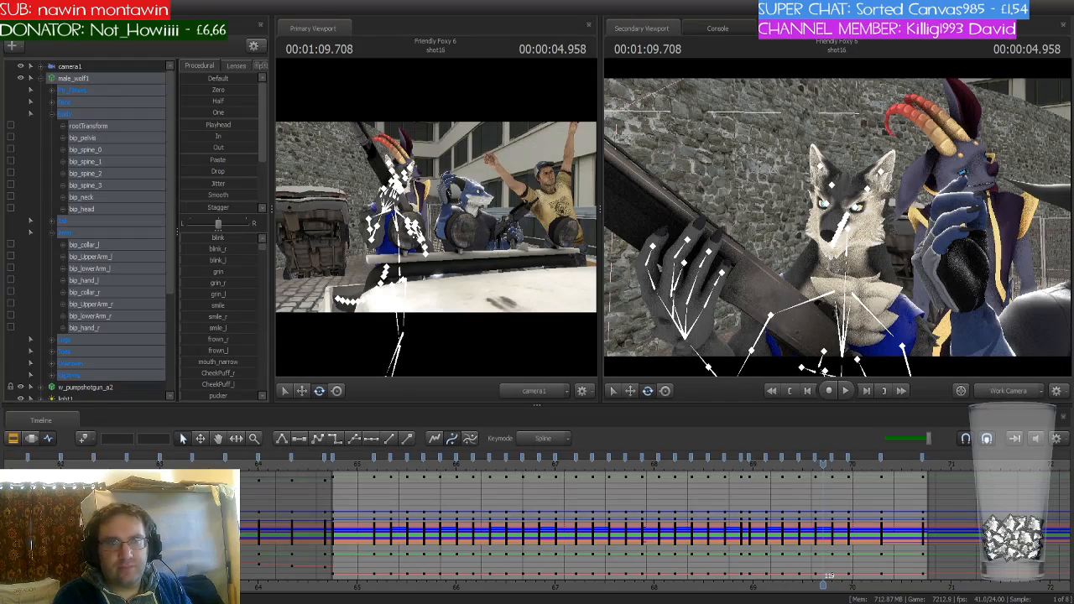
{"action": "left_click_drag", "start_coordinate": [827, 466], "coordinate": [366, 468]}
{"action": "key", "text": "space"}
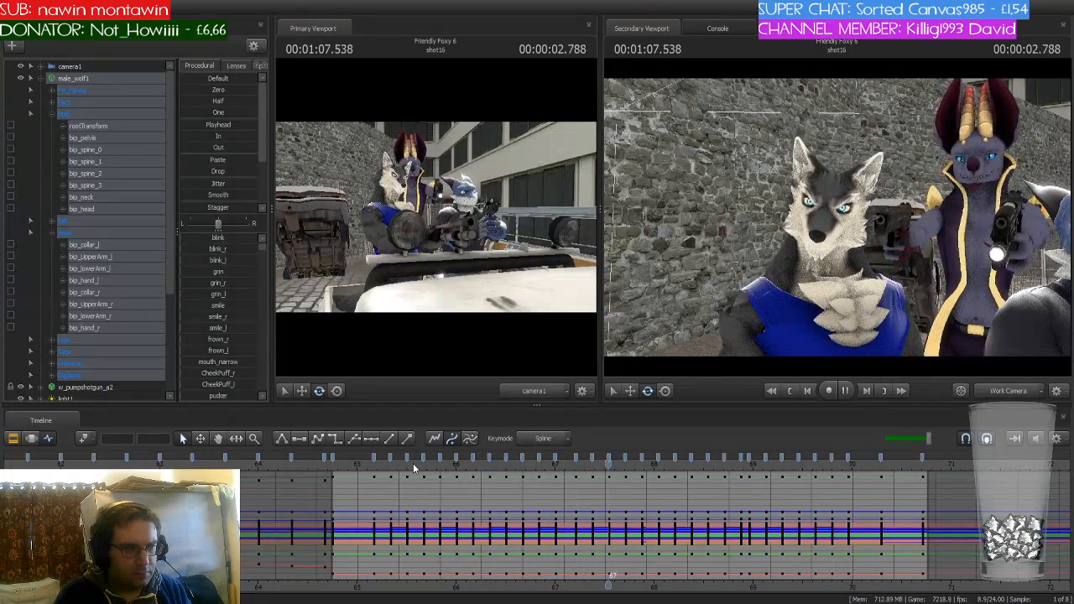
{"action": "key", "text": "space"}
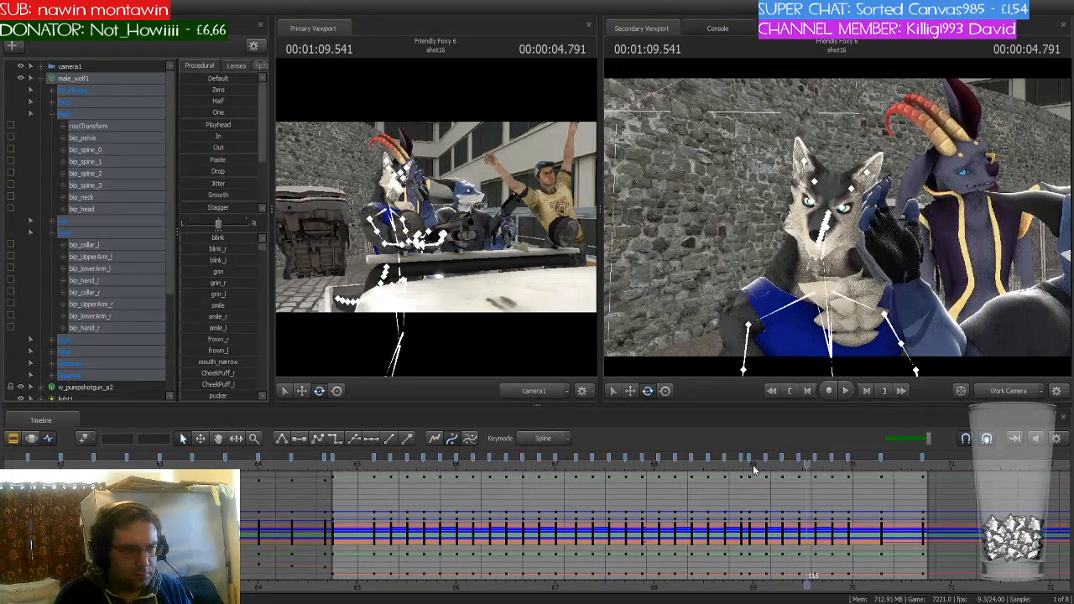
{"action": "left_click_drag", "start_coordinate": [804, 469], "coordinate": [538, 468]}
{"action": "key", "text": "space"}
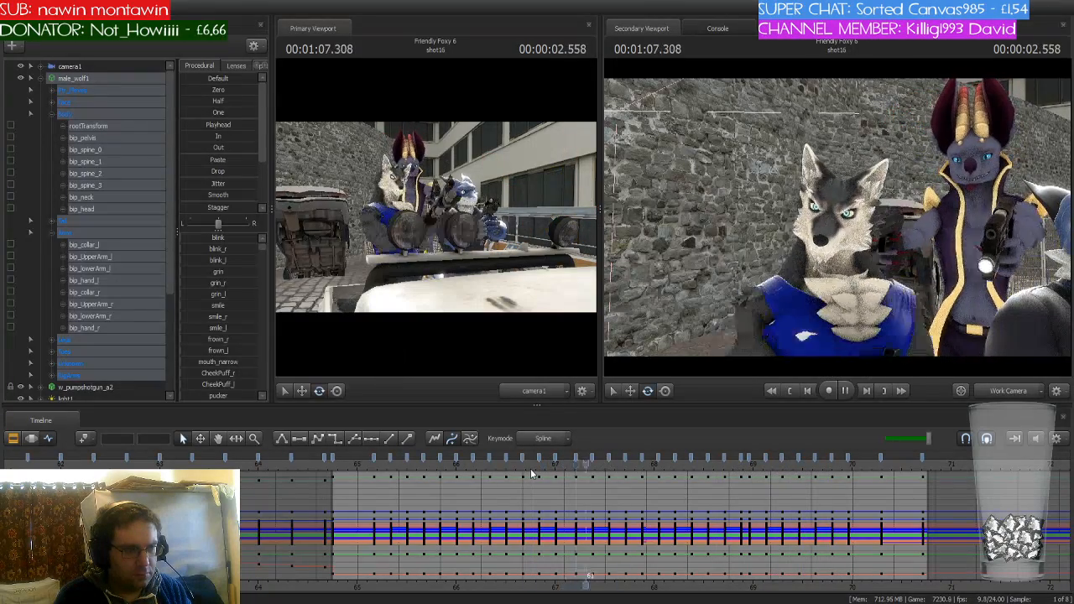
{"action": "key", "text": "space"}
Inspect male_wolf1's poses and keyframes around frames 71 and 75, and scrub back to frame 48
{"action": "scroll", "coordinate": [741, 464], "scroll_direction": "up", "scroll_amount": 2}
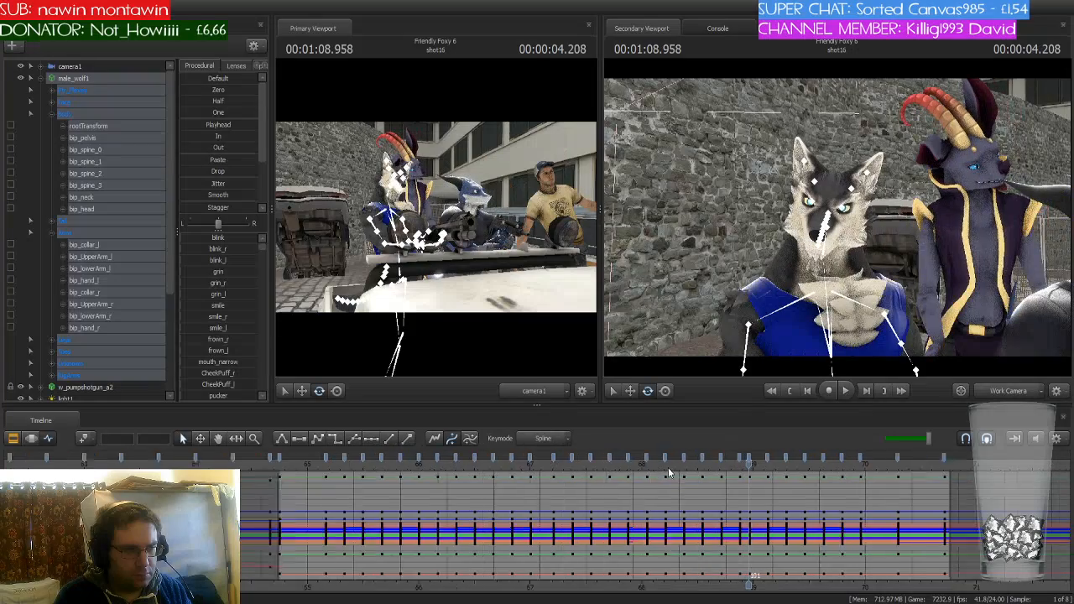
{"action": "left_click_drag", "start_coordinate": [749, 464], "coordinate": [596, 466]}
{"action": "left_click", "coordinate": [596, 461]}
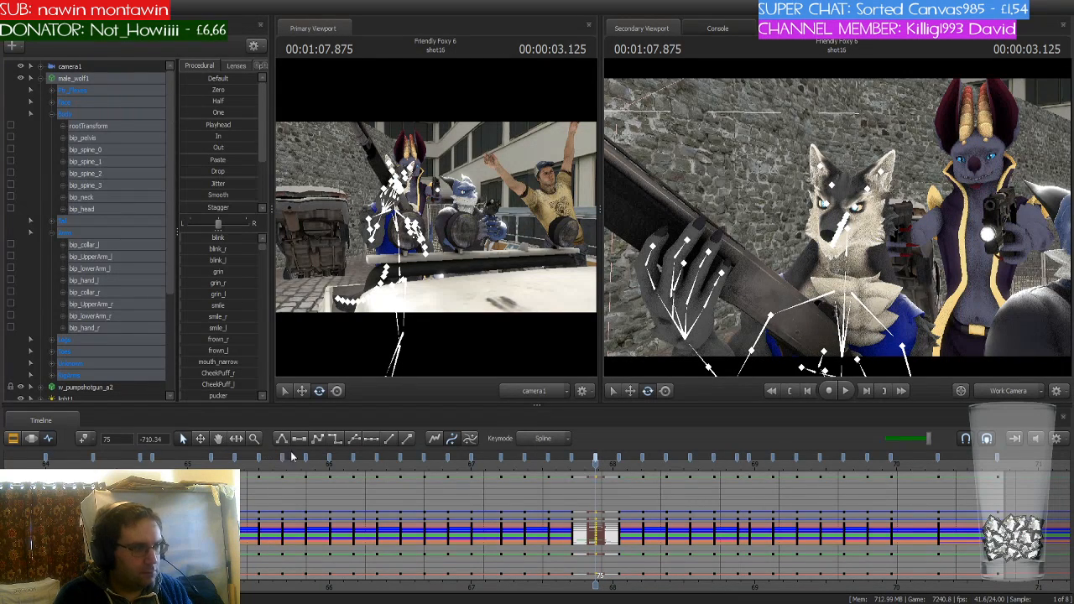
{"action": "left_click", "coordinate": [572, 458]}
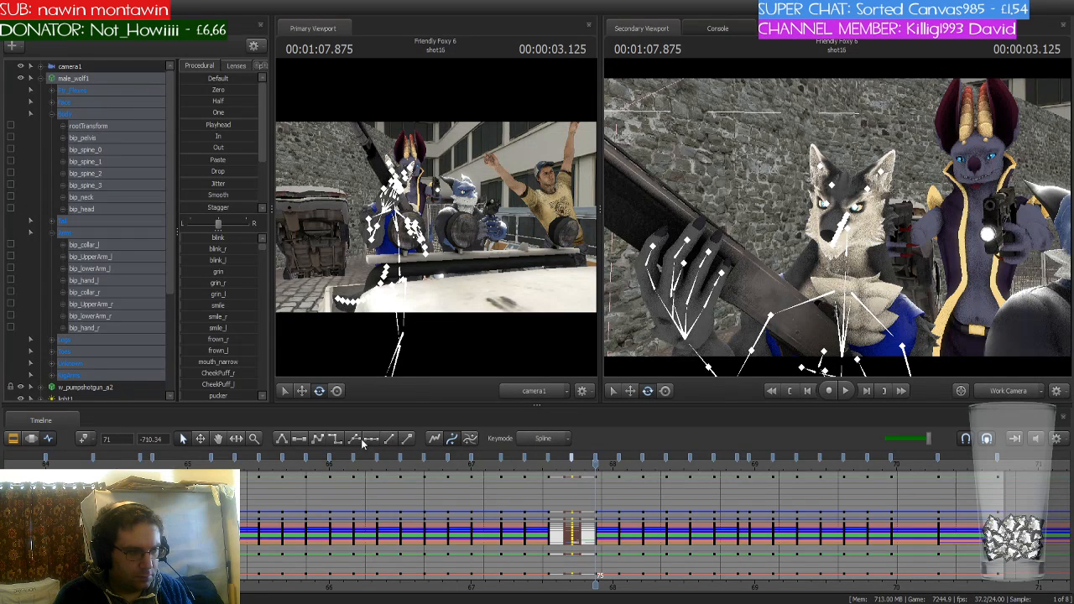
{"action": "left_click_drag", "start_coordinate": [597, 465], "coordinate": [433, 490]}
{"action": "scroll", "coordinate": [433, 489], "scroll_direction": "down", "scroll_amount": 3}
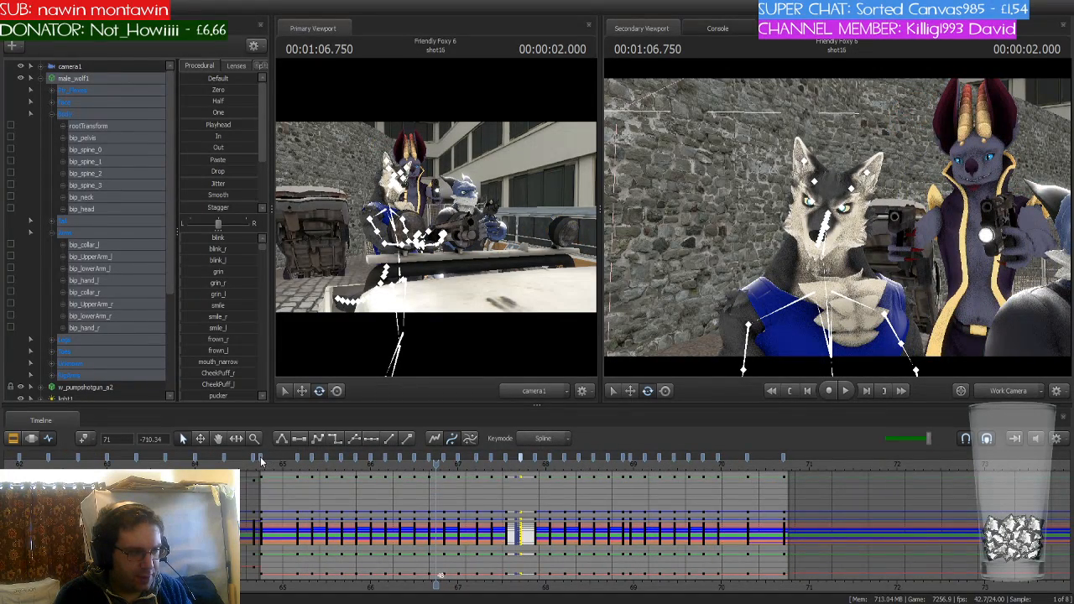
Select all of male_wolf1's keyframes across shot16, from frame 0 to 143, and change their tangents
{"action": "left_click", "coordinate": [261, 458]}
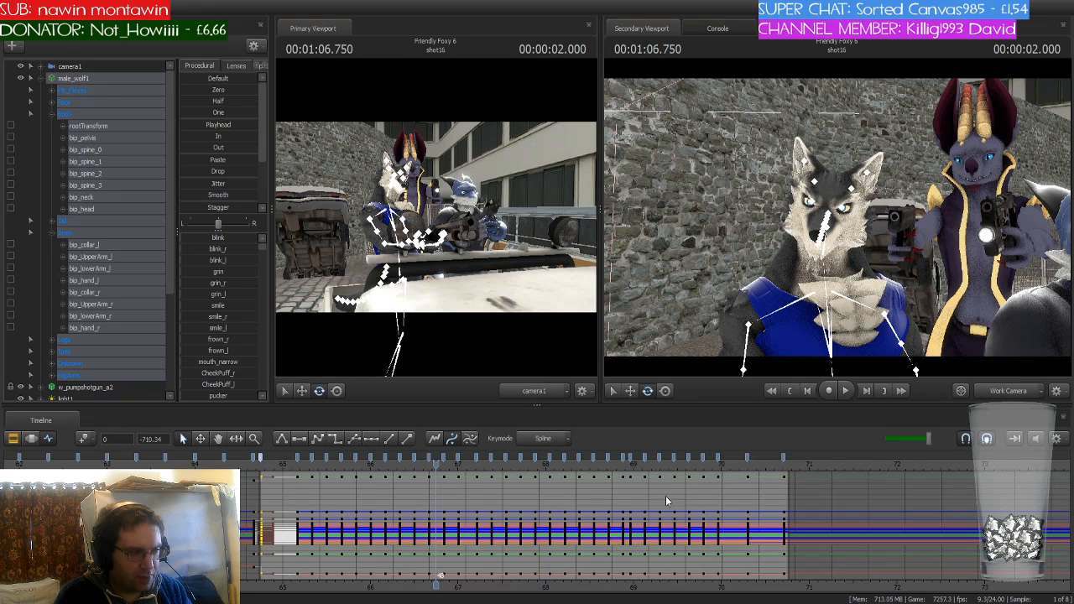
{"action": "left_click", "coordinate": [784, 457], "text": "shift"}
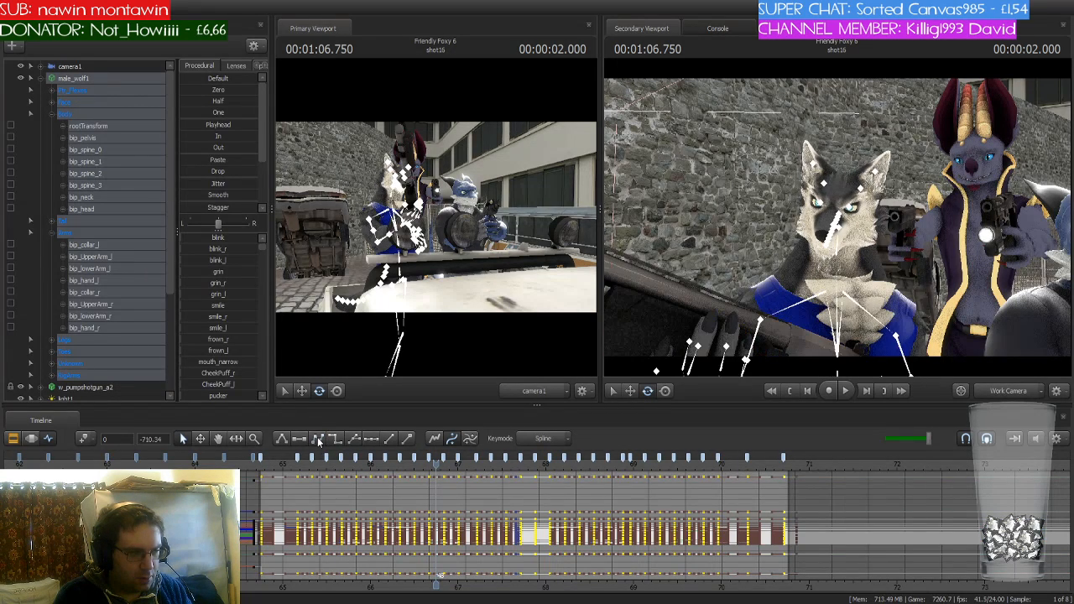
{"action": "scroll", "coordinate": [294, 477], "scroll_direction": "up", "scroll_amount": 3}
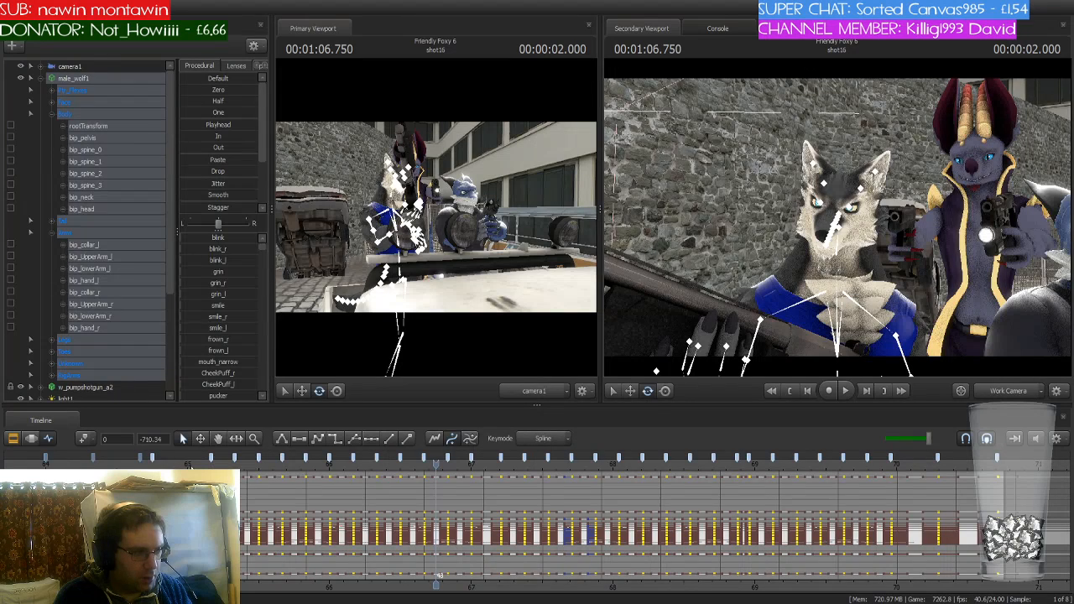
Select male_wolf1's rootTransform and its keyframe at frame 0
{"action": "left_click", "coordinate": [114, 125]}
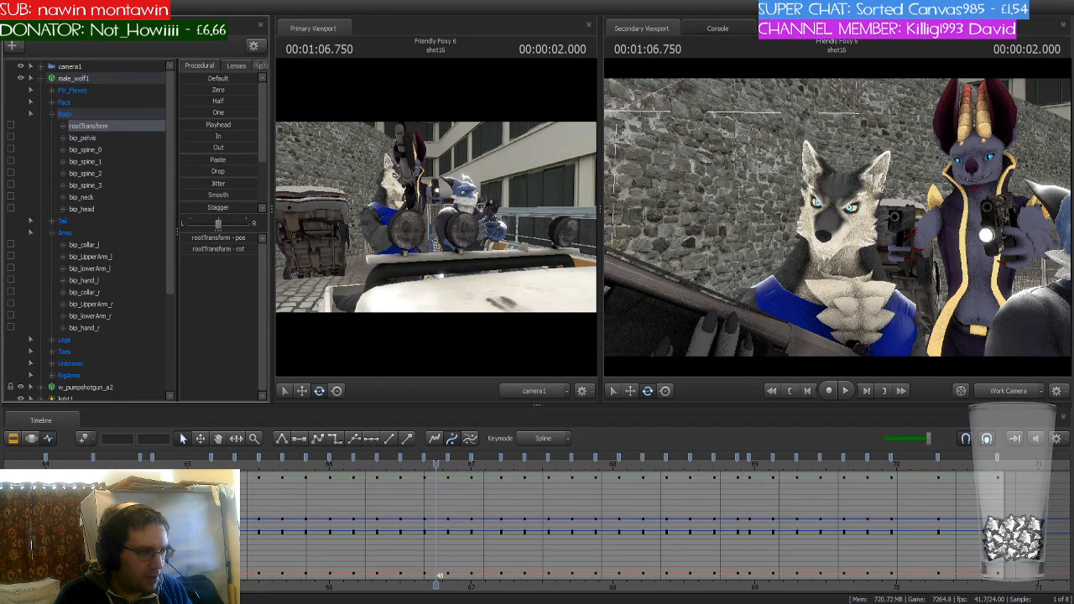
{"action": "left_click", "coordinate": [151, 459]}
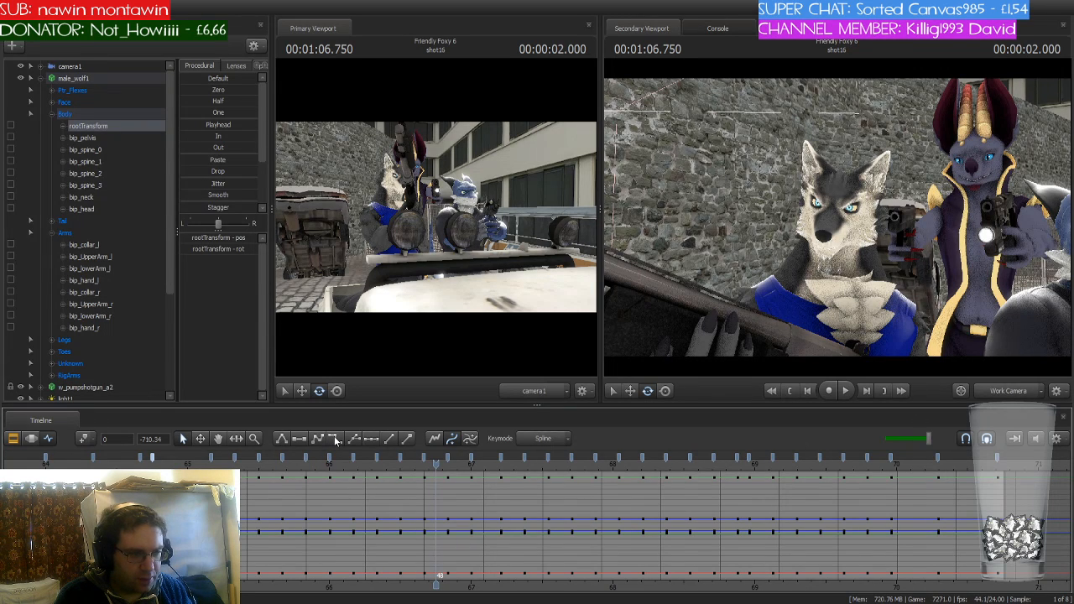
{"action": "scroll", "coordinate": [363, 480], "scroll_direction": "down", "scroll_amount": 2}
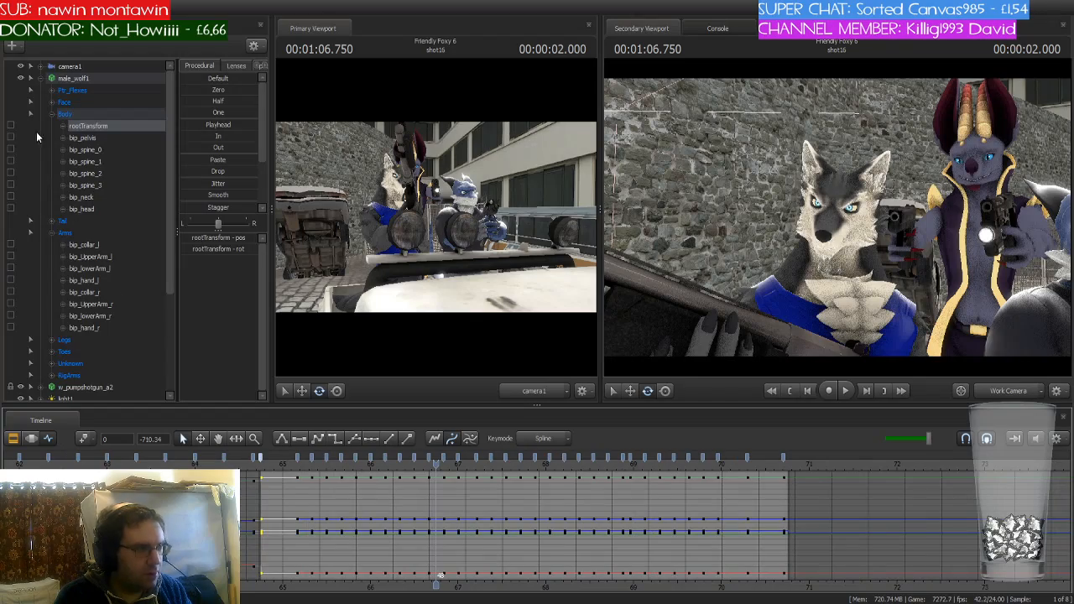
Play back and scrub through shot16 to review male_wolf1's shotgun cycle and closing head turn
{"action": "key", "text": "space"}
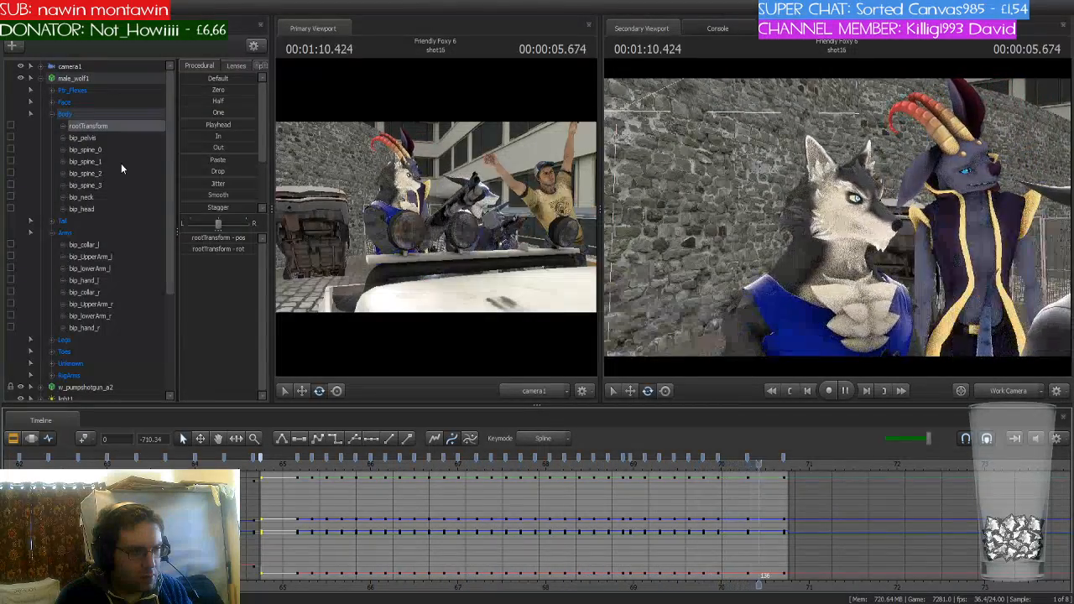
{"action": "key", "text": "space"}
{"action": "key", "text": "space"}
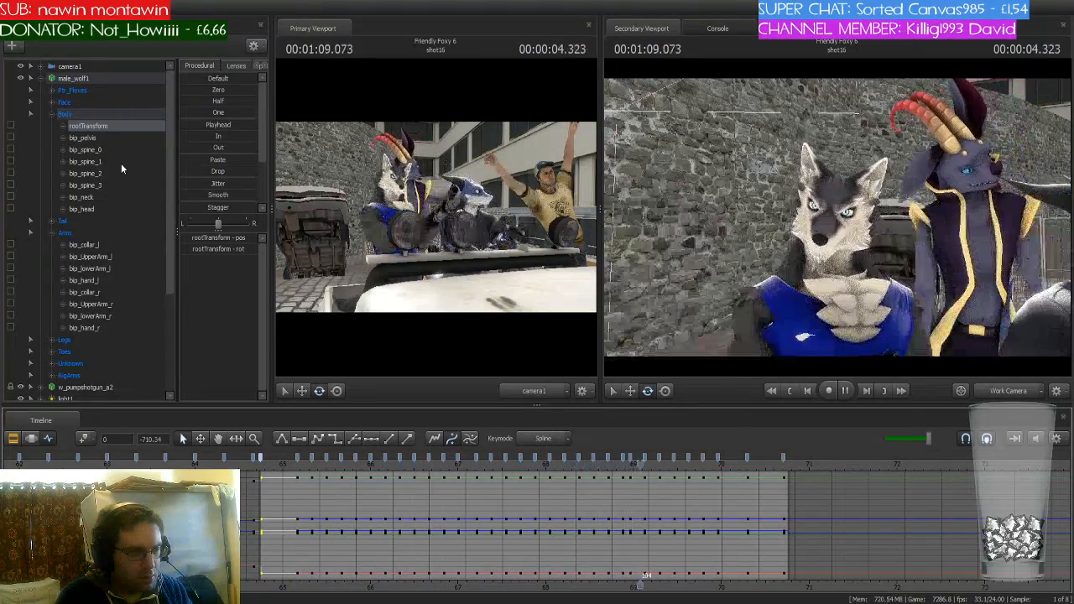
{"action": "key", "text": "space"}
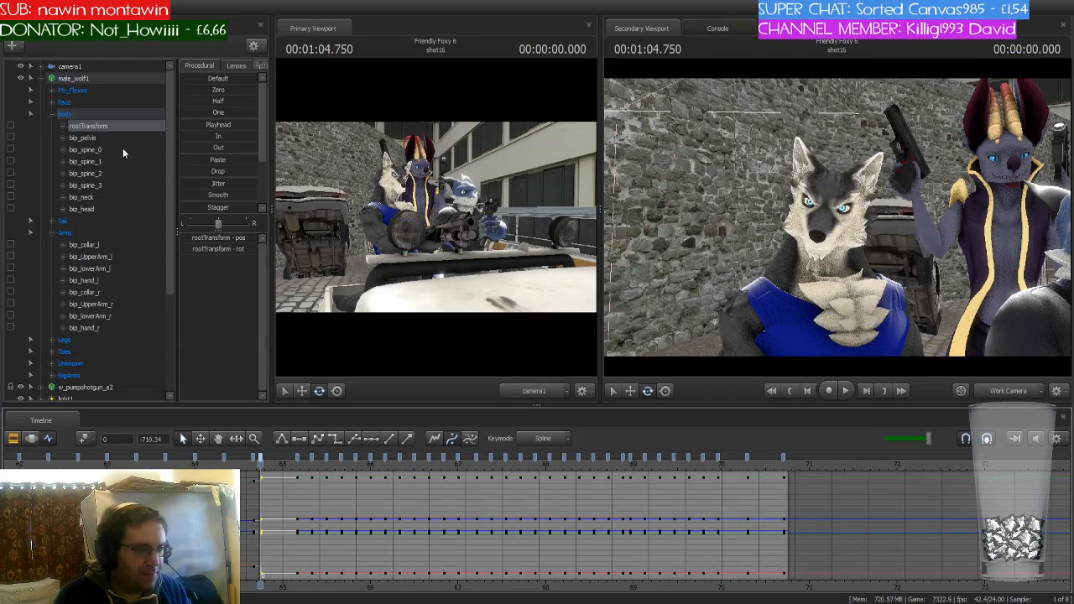
{"action": "left_click_drag", "start_coordinate": [260, 464], "coordinate": [745, 470]}
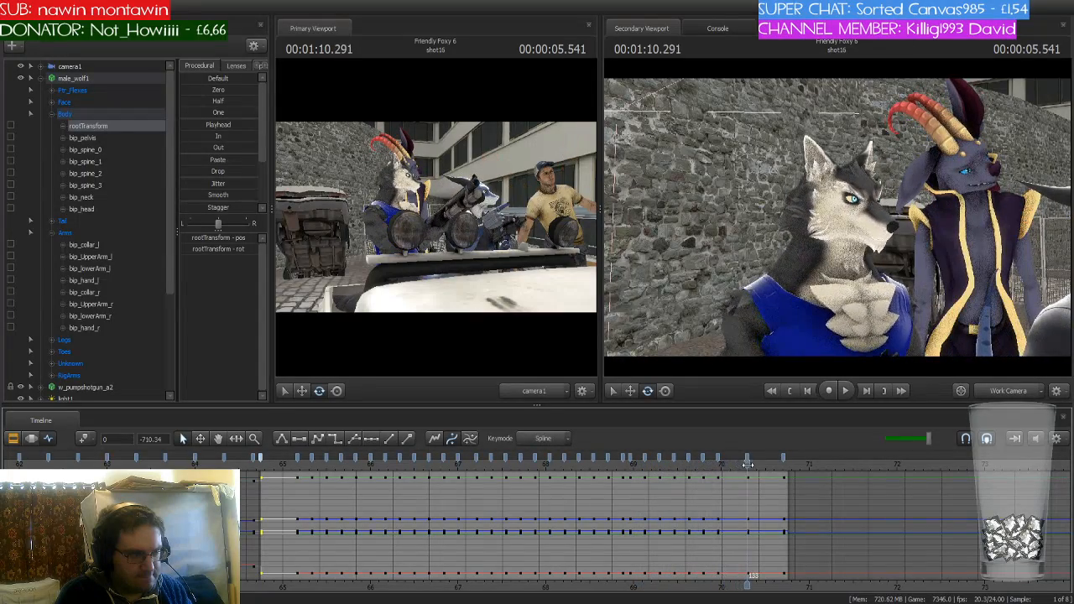
{"action": "left_click", "coordinate": [262, 472]}
{"action": "key", "text": "space"}
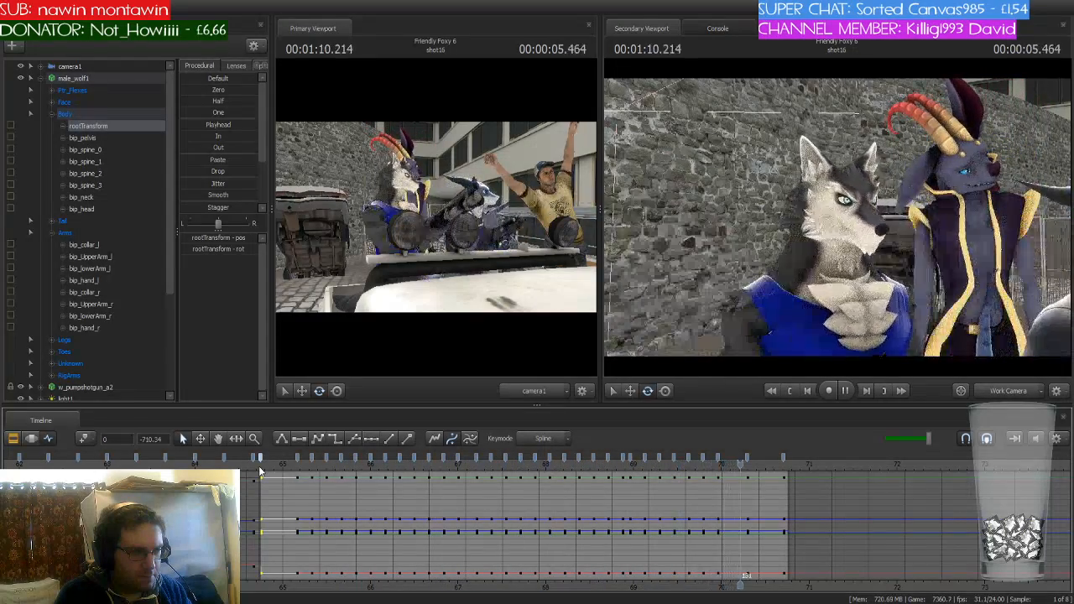
{"action": "key", "text": "space"}
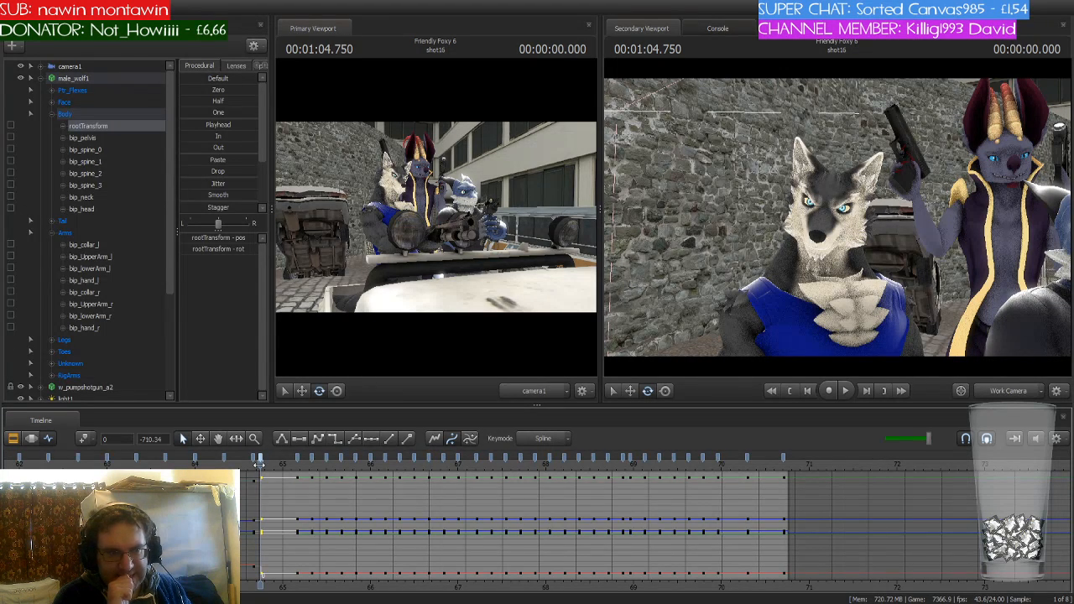
{"action": "key", "text": "space"}
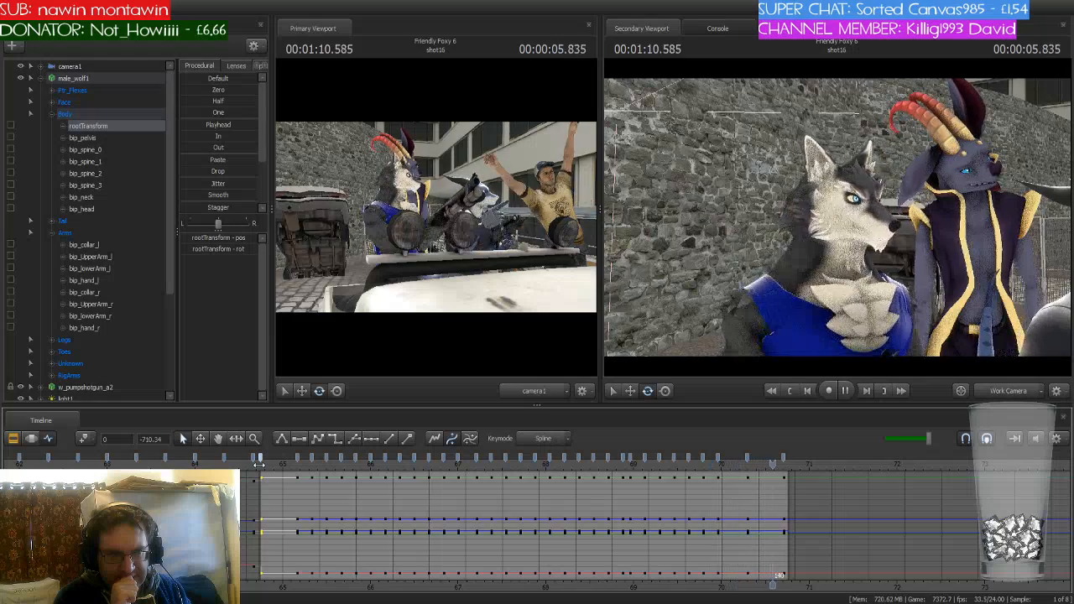
{"action": "key", "text": "space"}
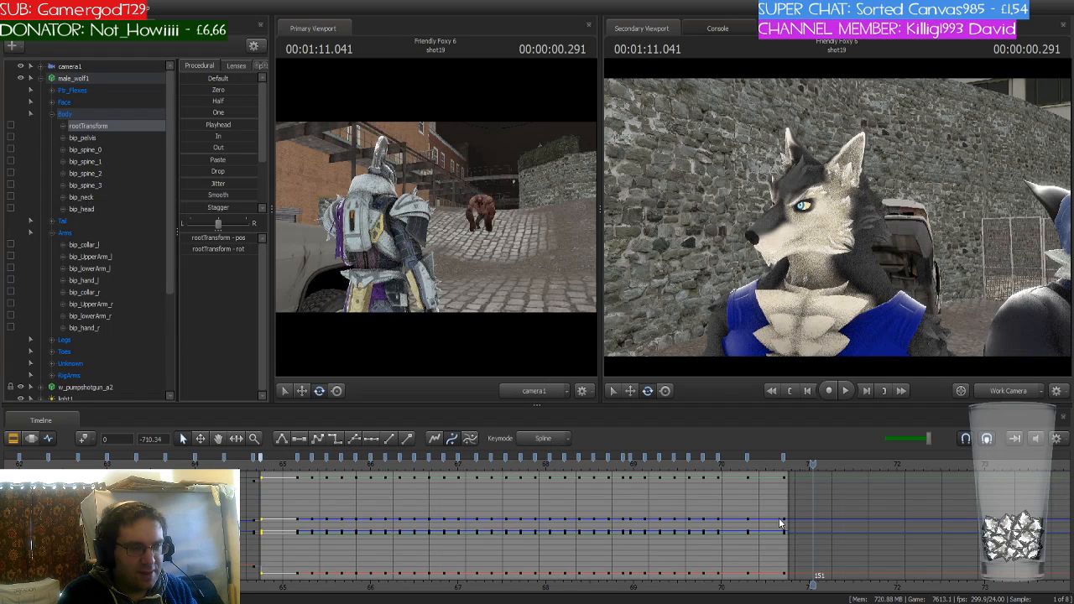
Replay shot16 from its start through the cut into shot19, and return to frame 0
{"action": "key", "text": "Up"}
{"action": "key", "text": "Up"}
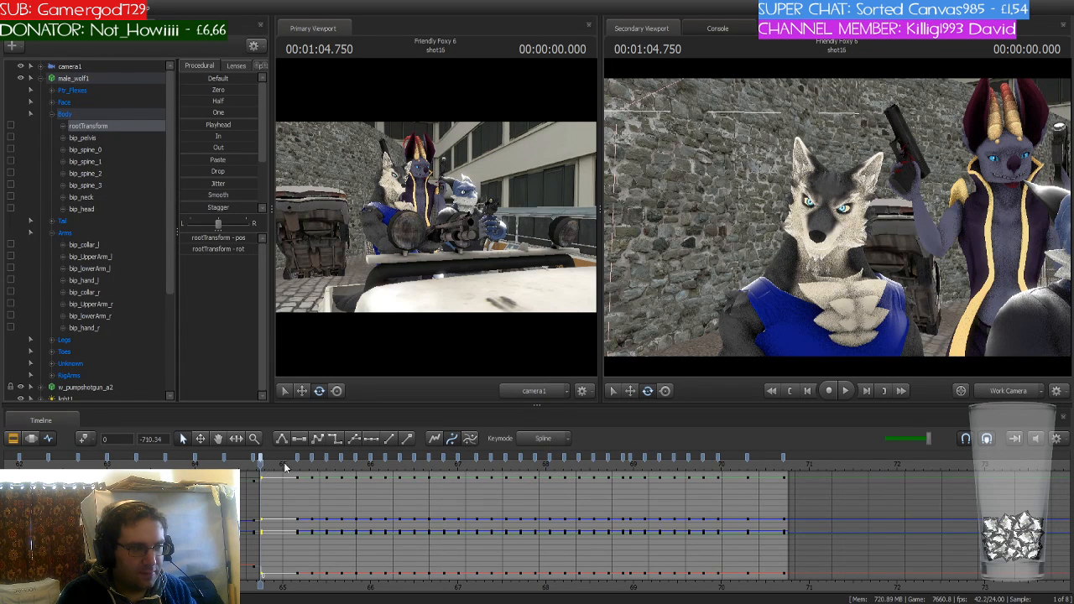
{"action": "key", "text": "space"}
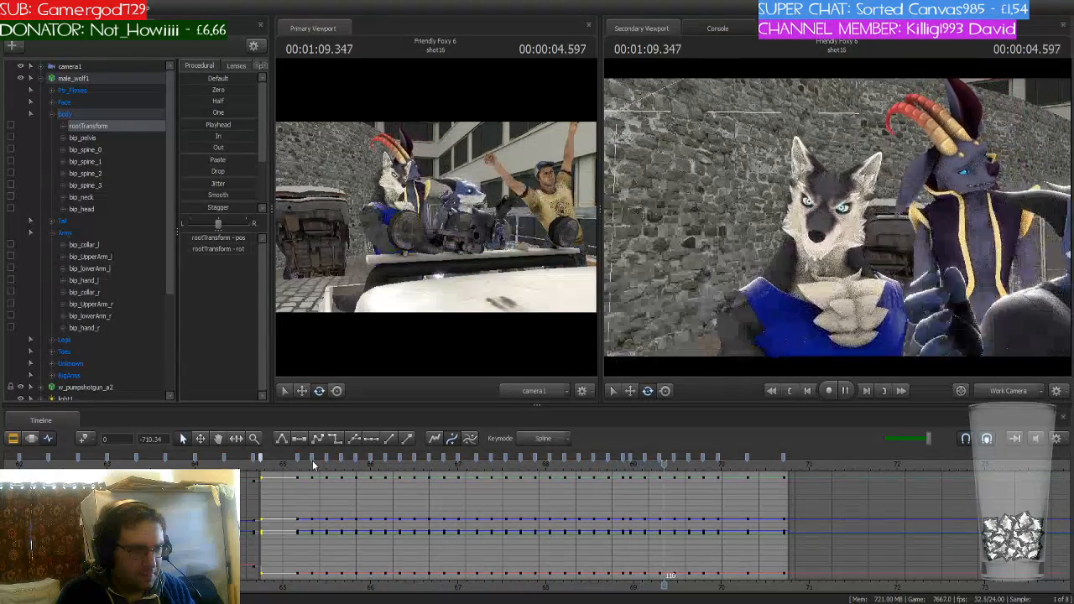
{"action": "key", "text": "space"}
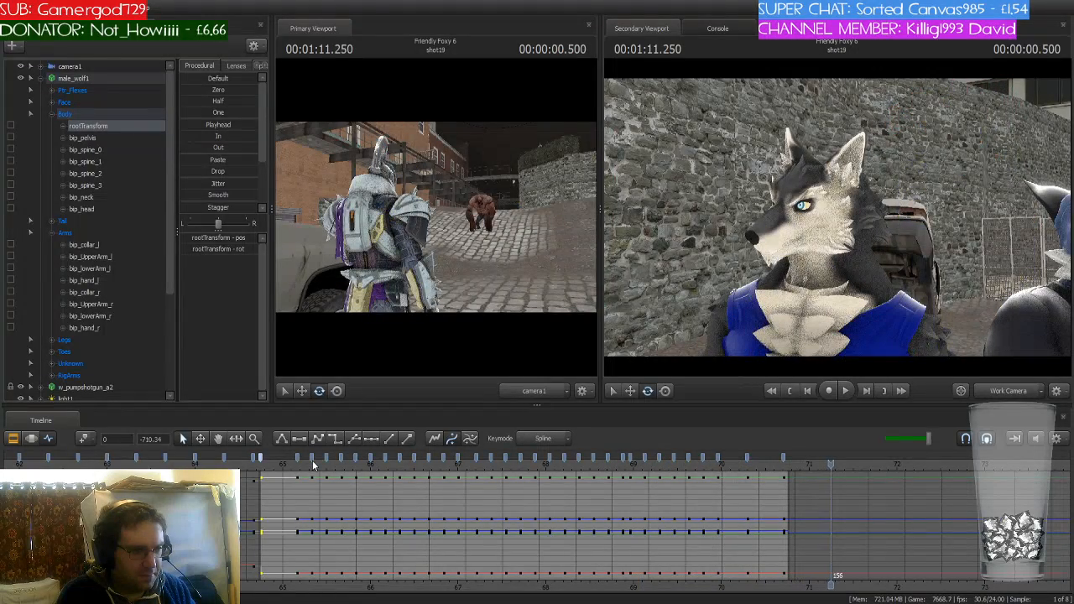
{"action": "key", "text": "Up"}
{"action": "key", "text": "Up"}
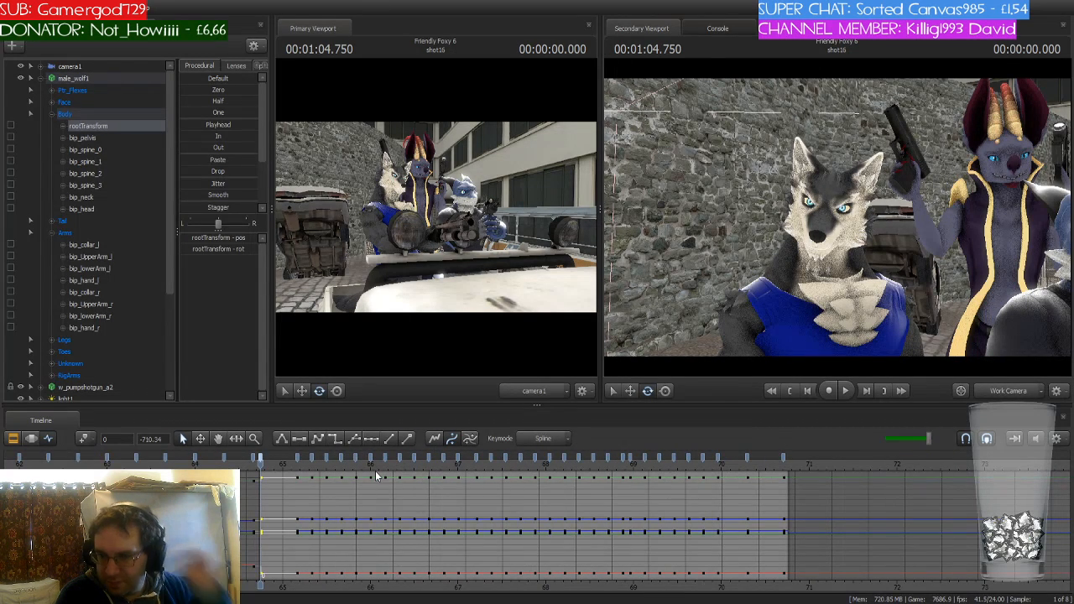
Select w_pumpshotgun_a2 and review its keyframes and motion by scrubbing to frame 117 and replaying shot16 into shot19
{"action": "scroll", "coordinate": [375, 471], "scroll_direction": "up", "scroll_amount": 3}
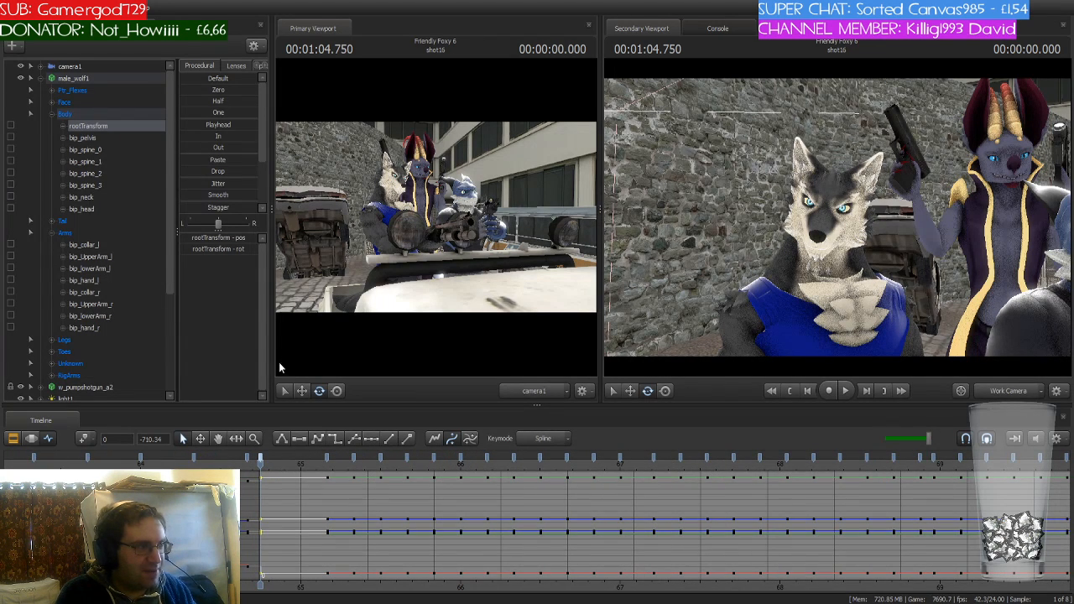
{"action": "left_click", "coordinate": [123, 387]}
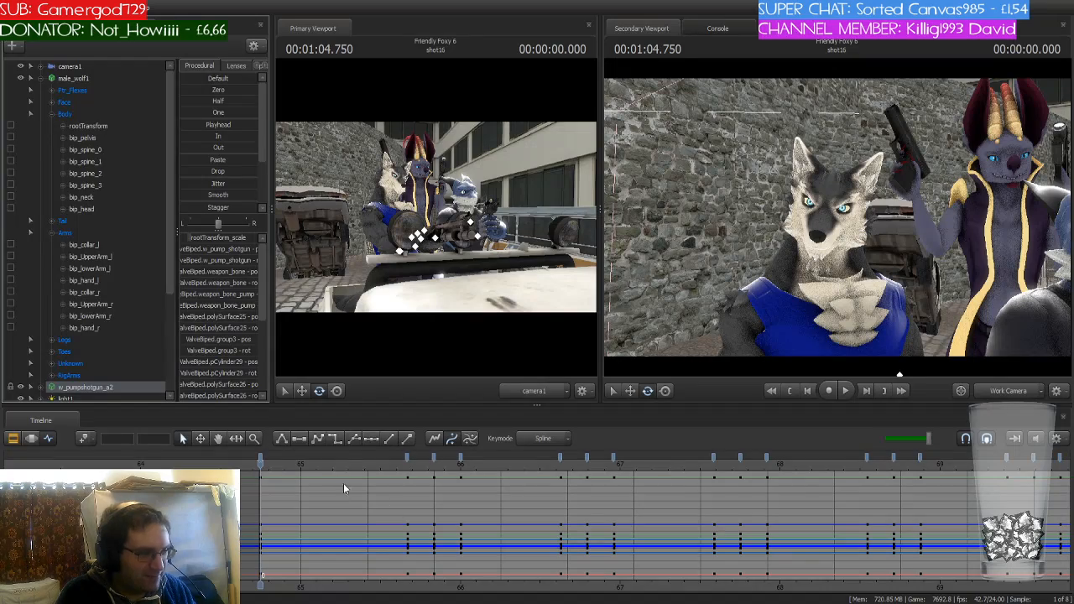
{"action": "left_click_drag", "start_coordinate": [261, 463], "coordinate": [1041, 501]}
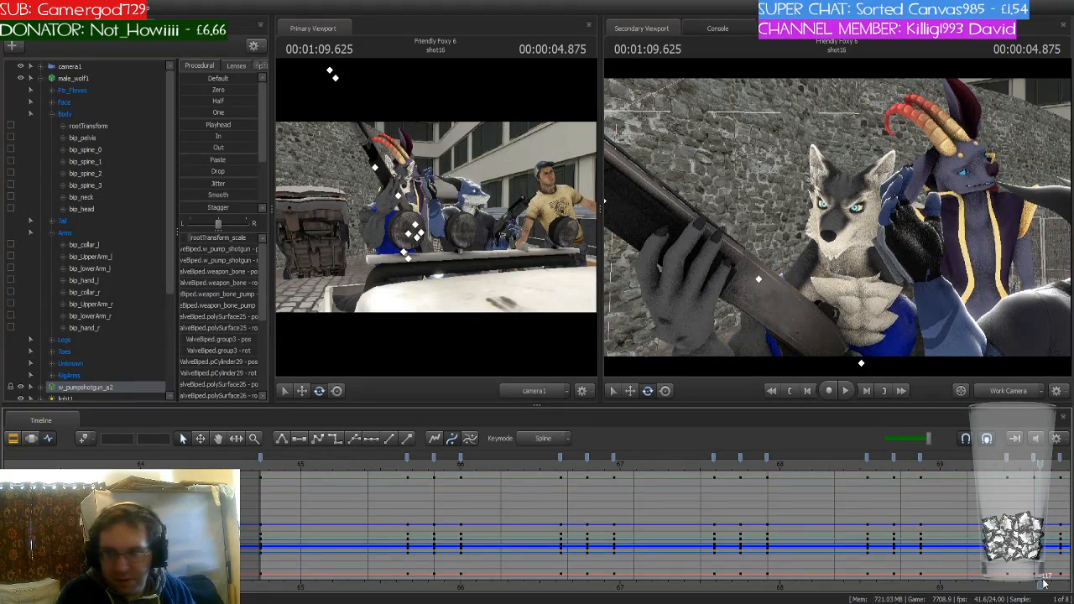
{"action": "middle_click_drag", "start_coordinate": [1043, 552], "coordinate": [716, 562]}
{"action": "key", "text": "space"}
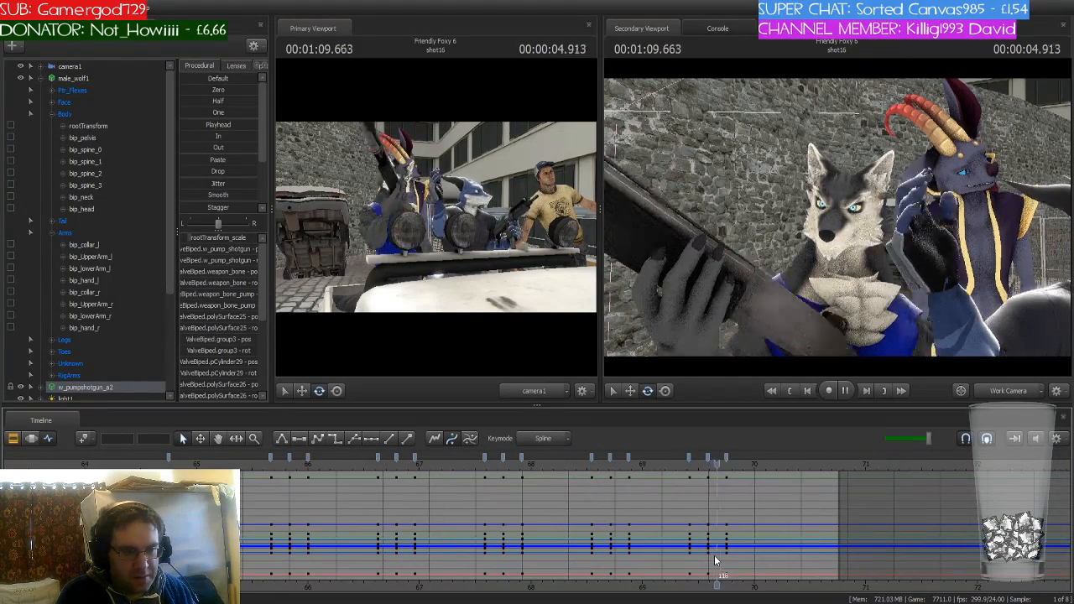
{"action": "scroll", "coordinate": [716, 561], "scroll_direction": "down", "scroll_amount": 3}
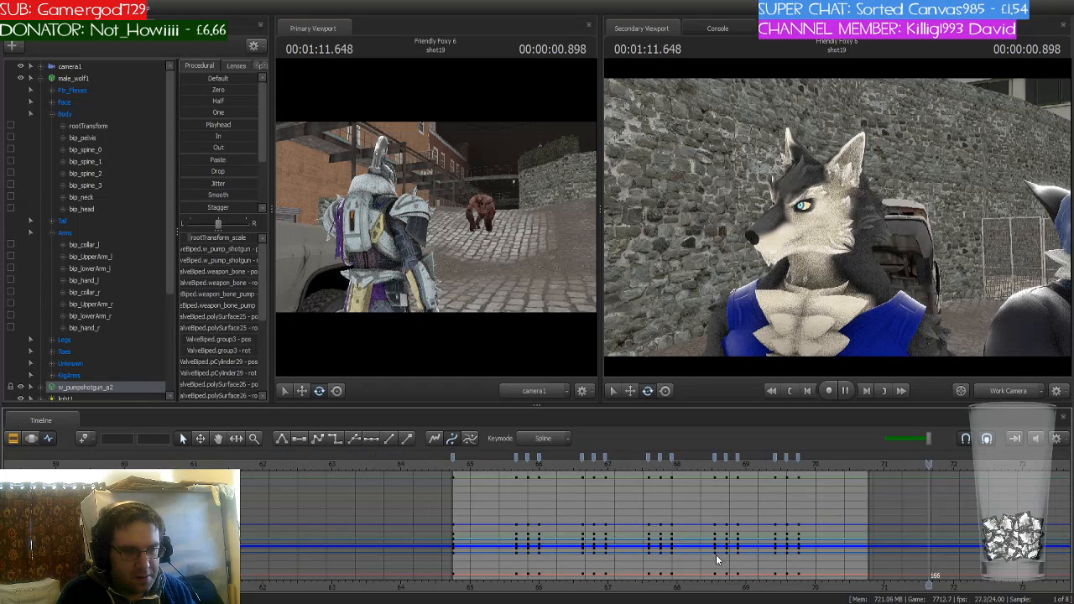
{"action": "key", "text": "space"}
{"action": "key", "text": "Up"}
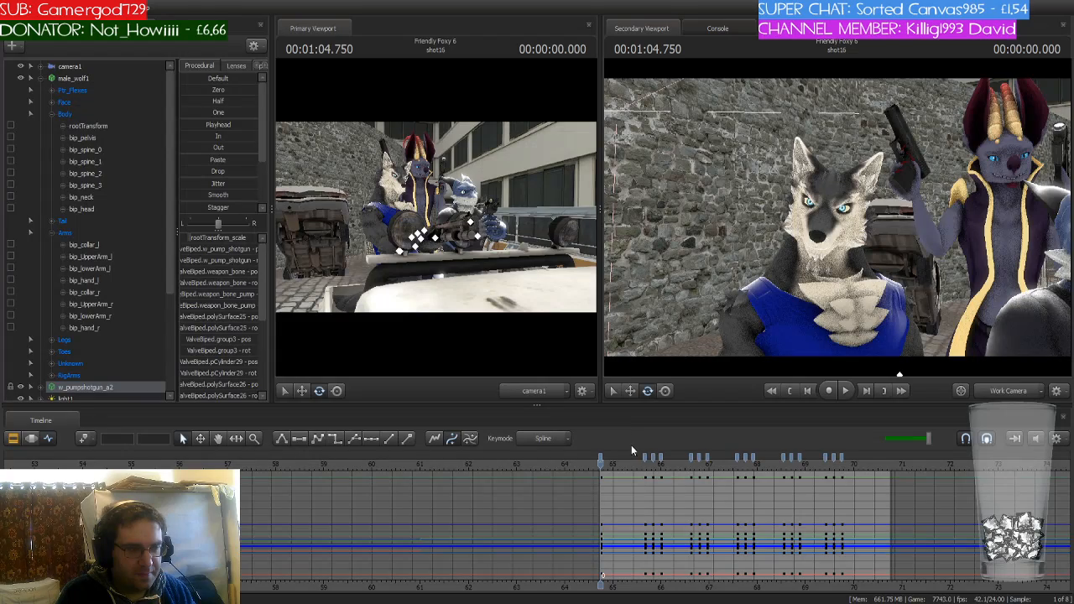
{"action": "key", "text": "space"}
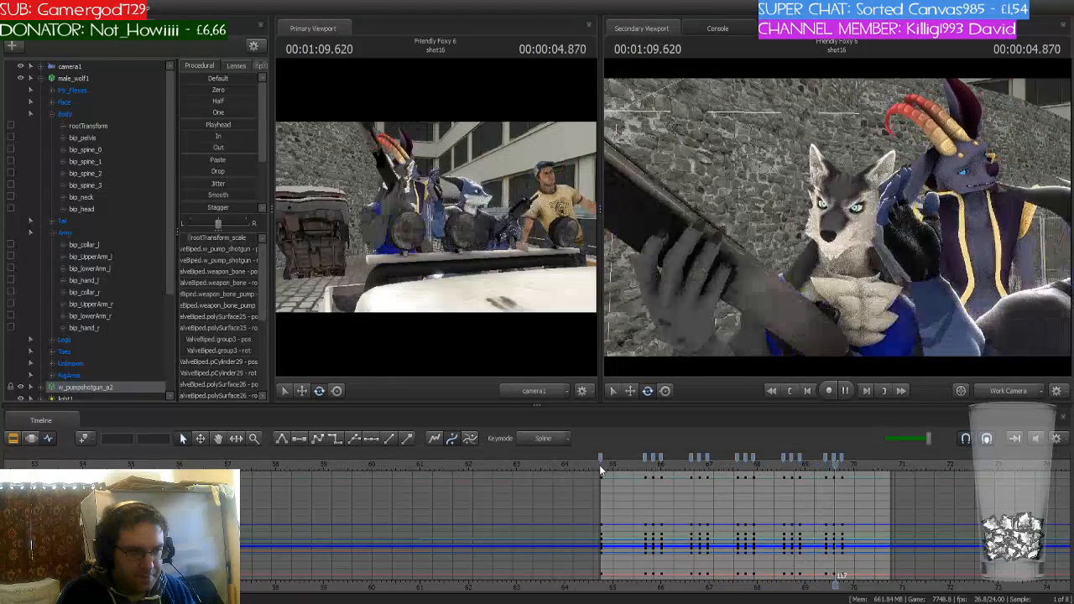
{"action": "key", "text": "space"}
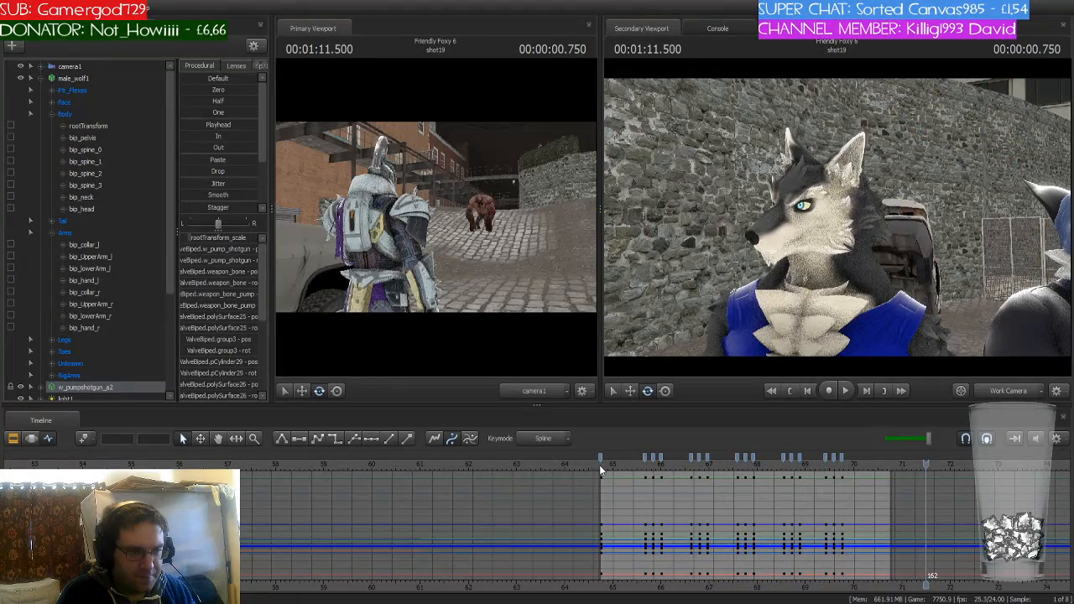
Return to the start of shot16 in the Motion Editor and switch the scene from the map's default lighting to its placed lights
{"action": "left_click", "coordinate": [599, 465]}
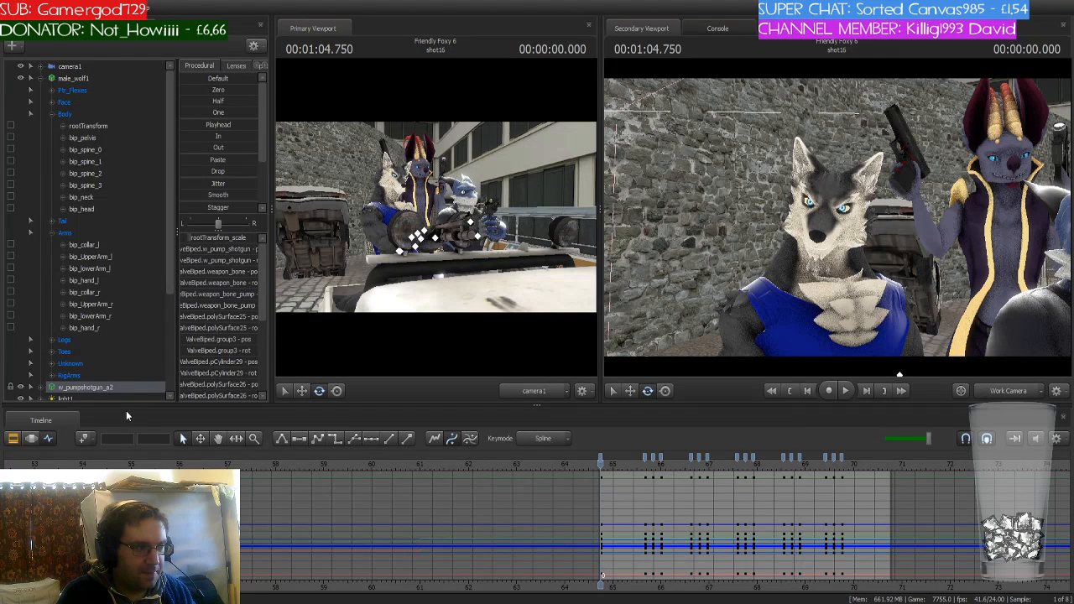
{"action": "left_click", "coordinate": [31, 438]}
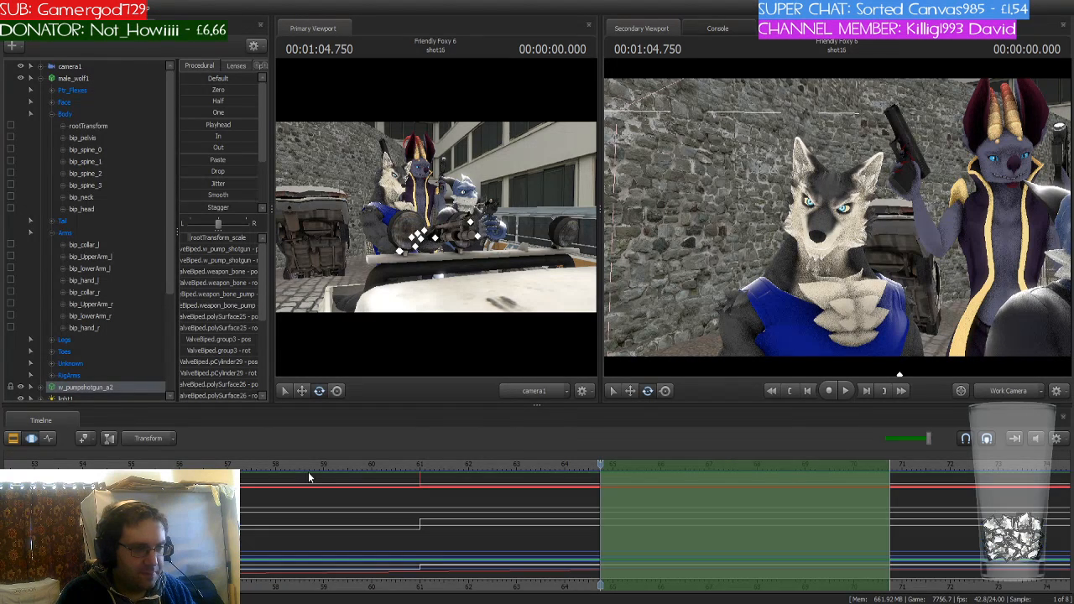
{"action": "scroll", "coordinate": [147, 292], "scroll_direction": "down", "scroll_amount": 2}
{"action": "left_click", "coordinate": [847, 235]}
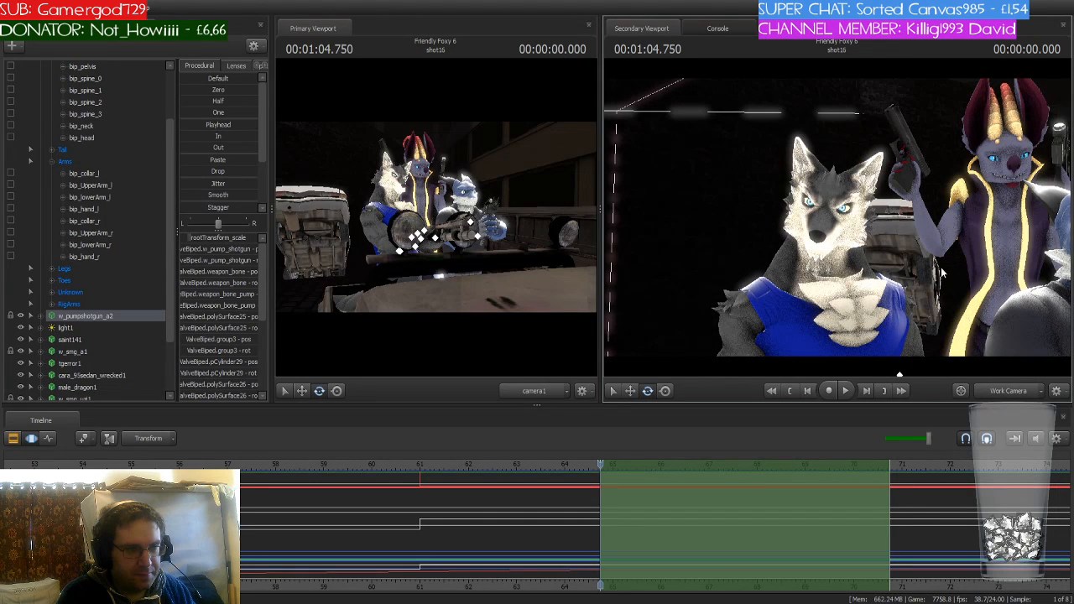
{"action": "left_click_drag", "start_coordinate": [927, 287], "coordinate": [928, 286]}
{"action": "key", "text": "s"}
Select light1 and reposition it from its own viewpoint to light the characters on the truck in shot16
{"action": "left_click", "coordinate": [64, 328]}
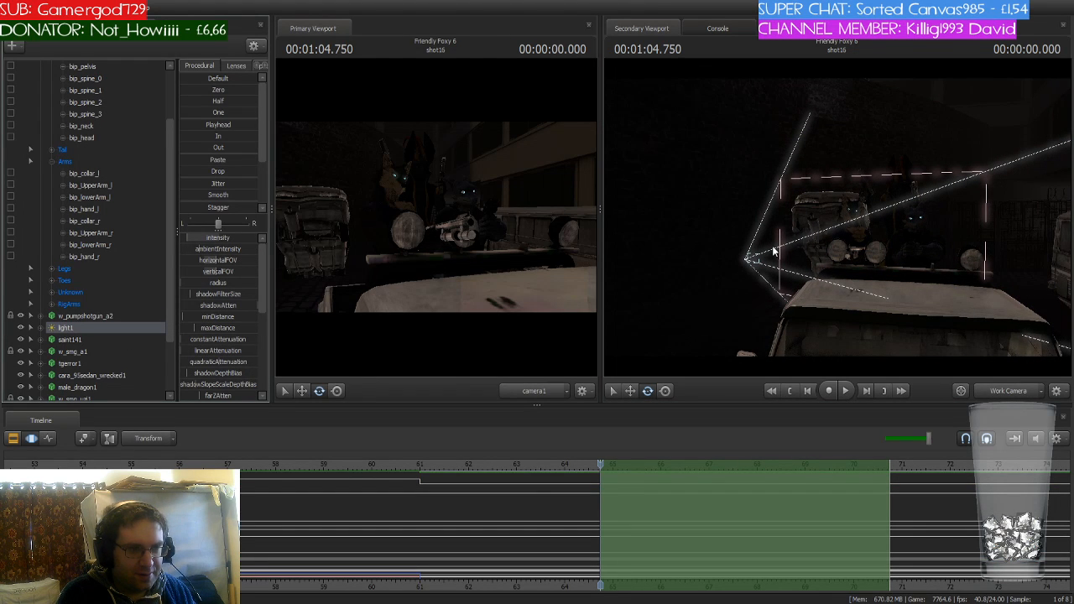
{"action": "left_click_drag", "start_coordinate": [773, 246], "coordinate": [786, 243]}
{"action": "key", "text": "w"}
{"action": "key", "text": "w"}
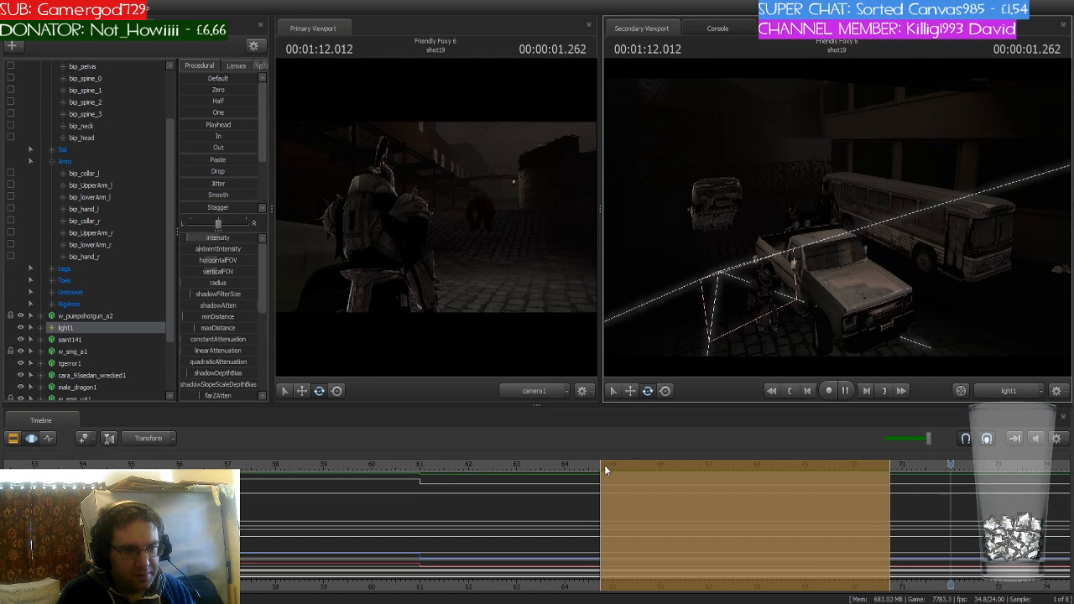
Play the sequence from shot16 through shot26 to review how the lighting carries across the shots
{"action": "key", "text": "space"}
{"action": "key", "text": "space"}
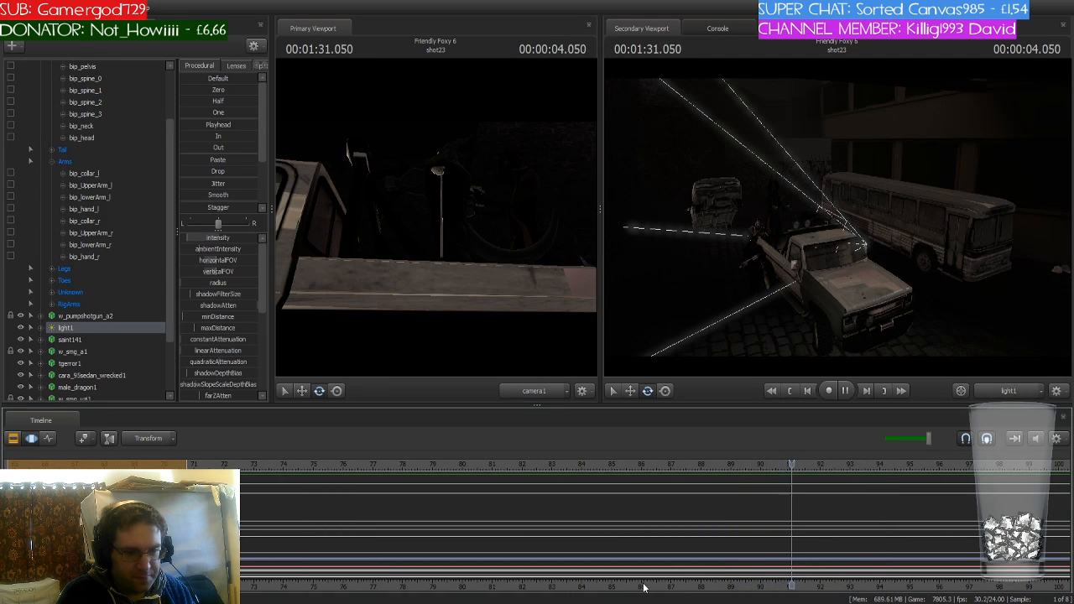
{"action": "scroll", "coordinate": [653, 581], "scroll_direction": "down", "scroll_amount": 1}
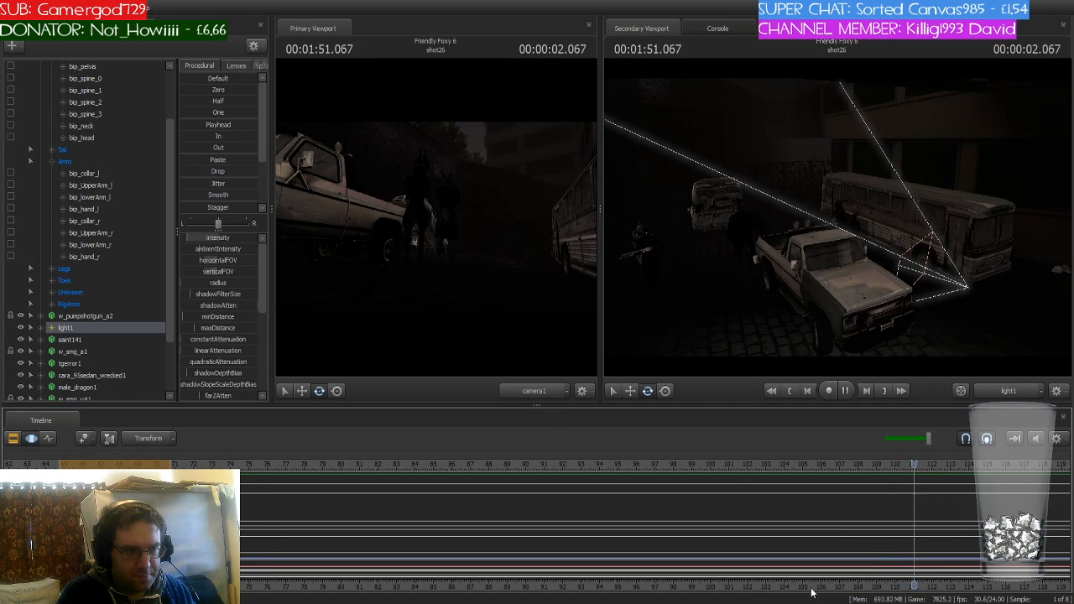
{"action": "scroll", "coordinate": [812, 593], "scroll_direction": "down", "scroll_amount": 2}
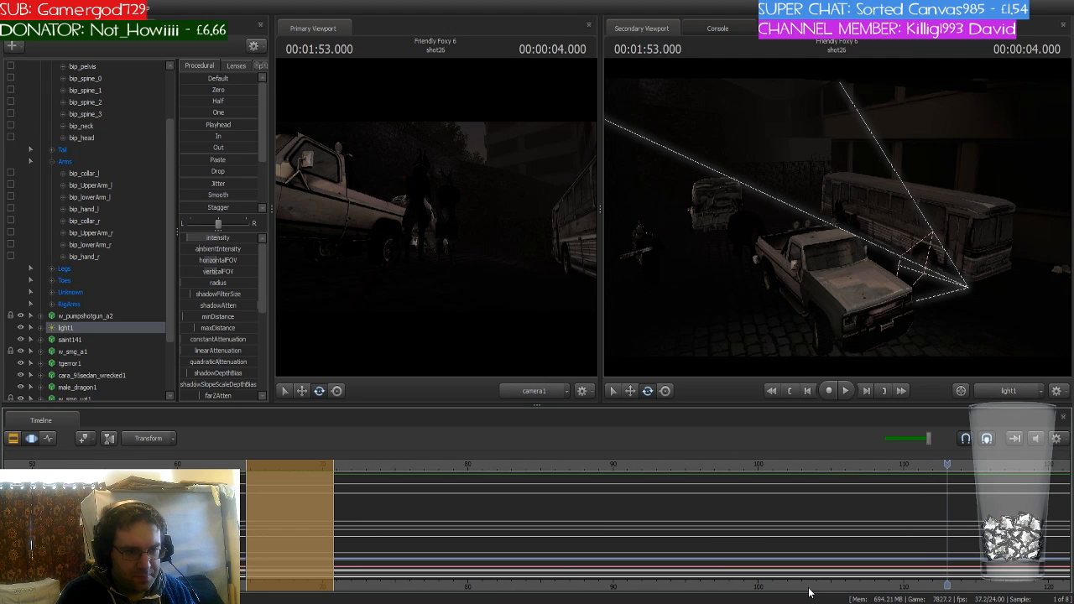
Step back shot by shot from shot26, replay shot16 into shot19, and stop at the start of shot19
{"action": "key", "text": "Up"}
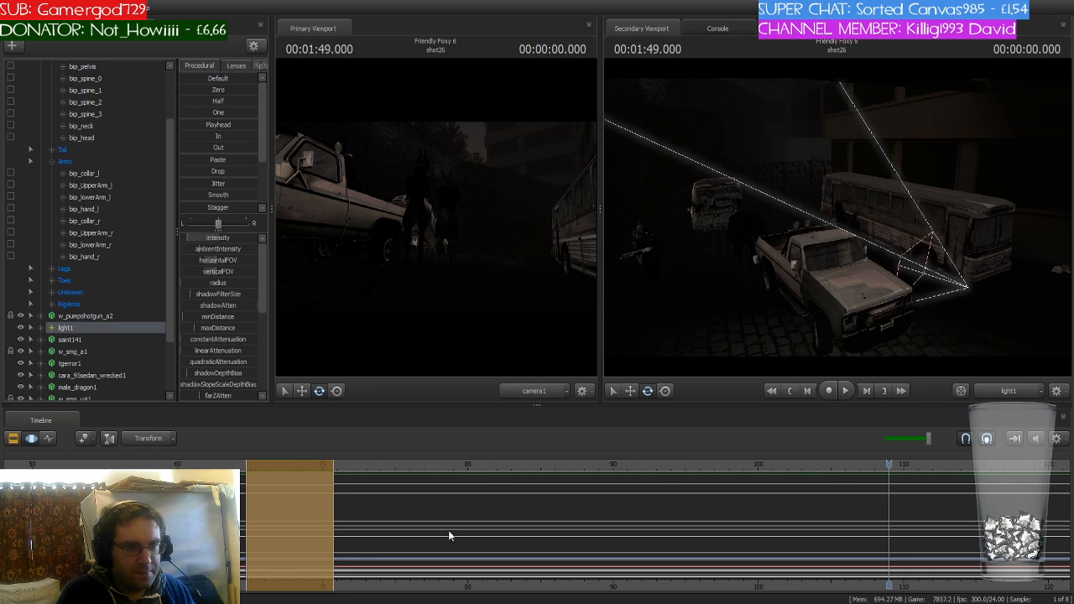
{"action": "key", "text": "Up"}
{"action": "key", "text": "Up"}
{"action": "key", "text": "Up"}
{"action": "key", "text": "Up"}
{"action": "key", "text": "Up"}
{"action": "key", "text": "Up"}
{"action": "key", "text": "Up"}
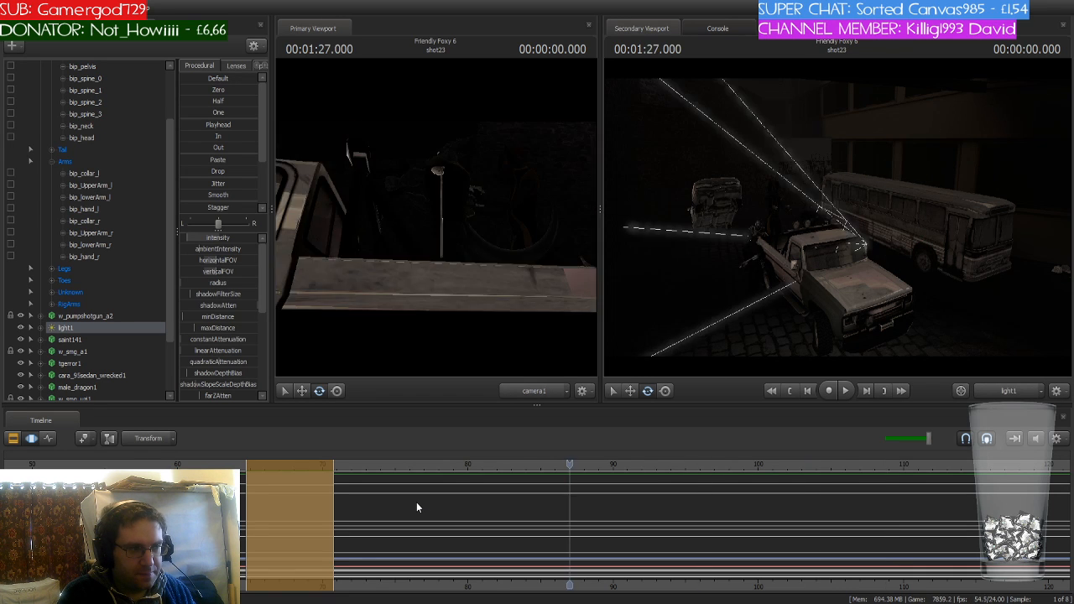
{"action": "key", "text": "Up"}
{"action": "key", "text": "Up"}
{"action": "key", "text": "Up"}
{"action": "key", "text": "space"}
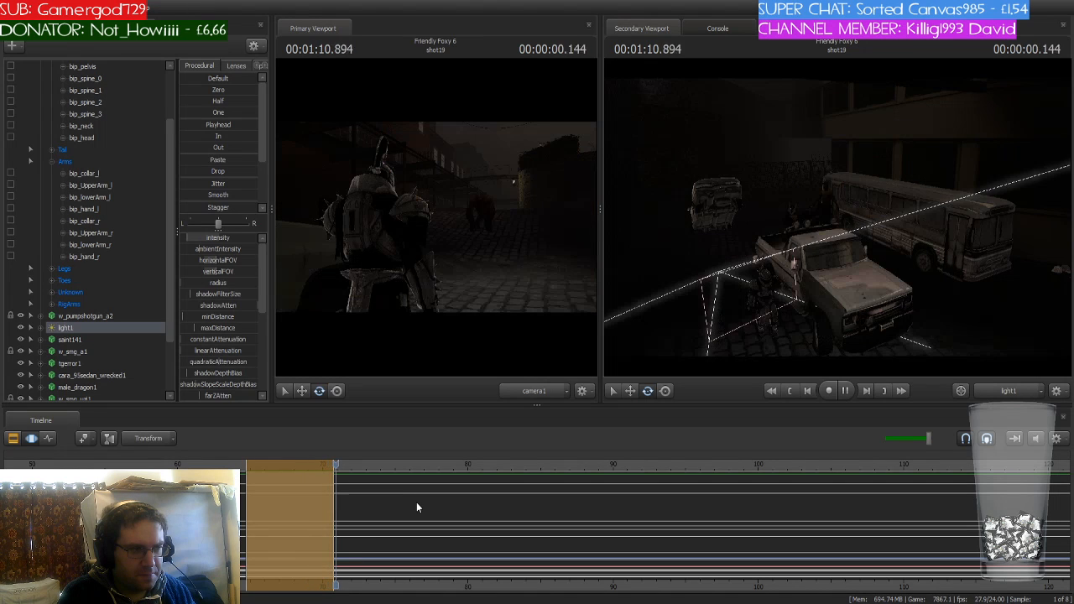
{"action": "key", "text": "space"}
{"action": "key", "text": "Up"}
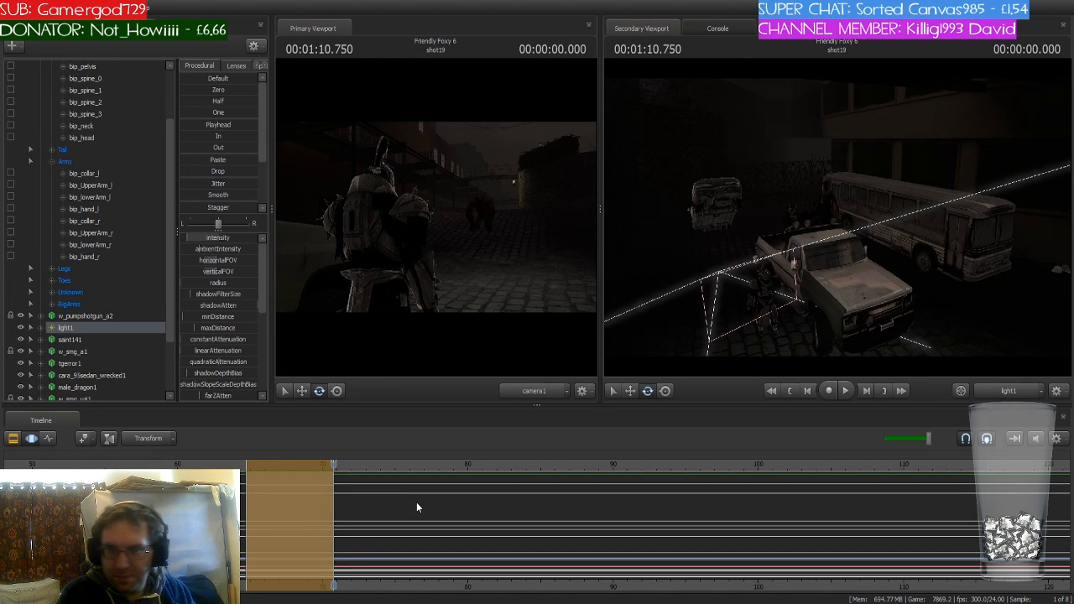
Make shot19 the active shot, collapse male_wolf1's controls, and select light1
{"action": "key", "text": "Return"}
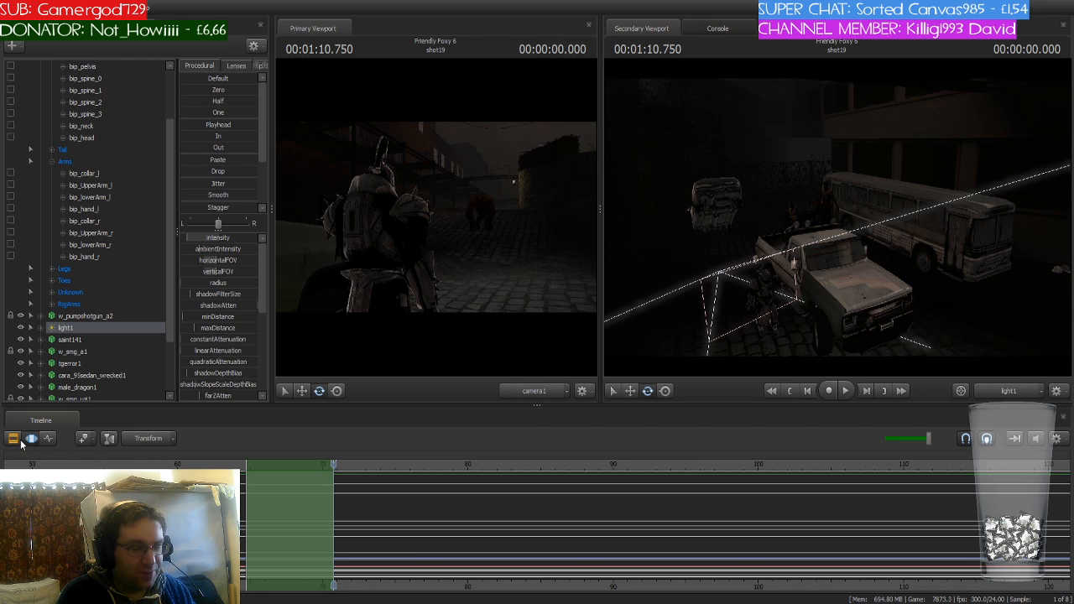
{"action": "left_click", "coordinate": [47, 440]}
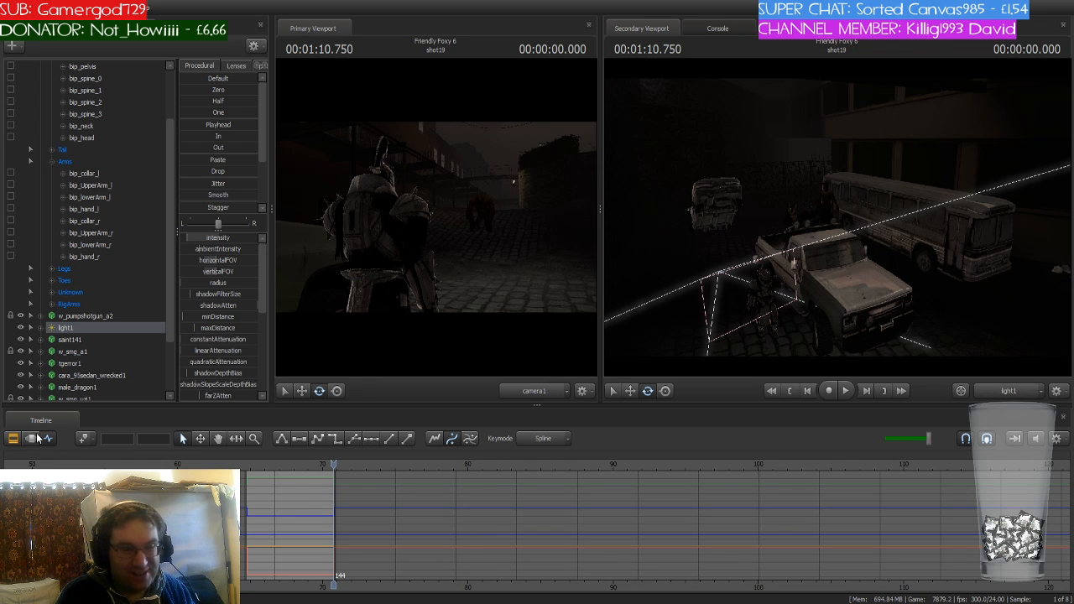
{"action": "left_click", "coordinate": [13, 438]}
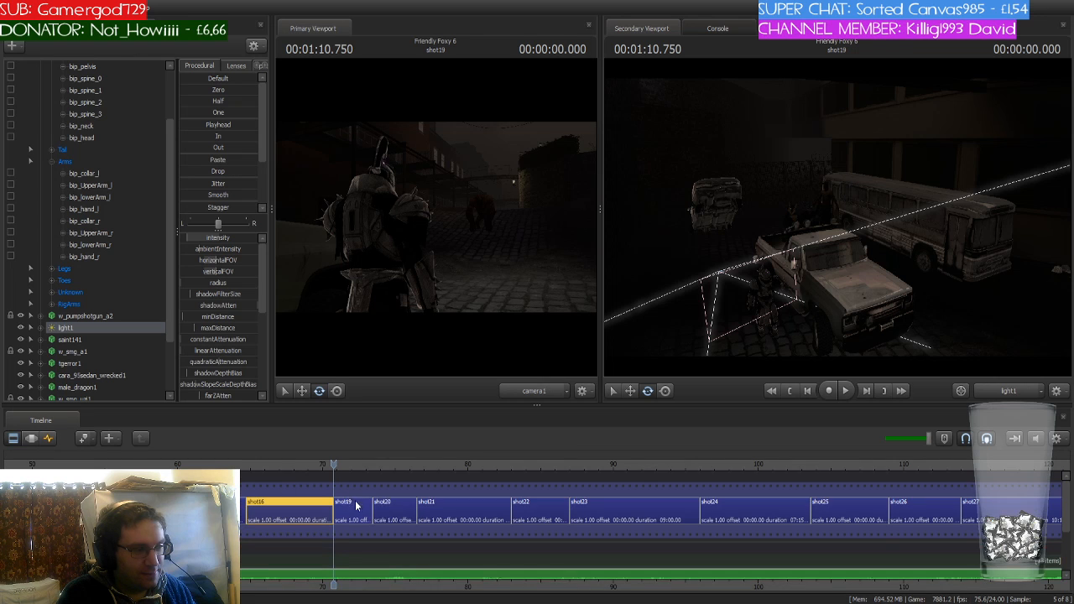
{"action": "left_click", "coordinate": [48, 438]}
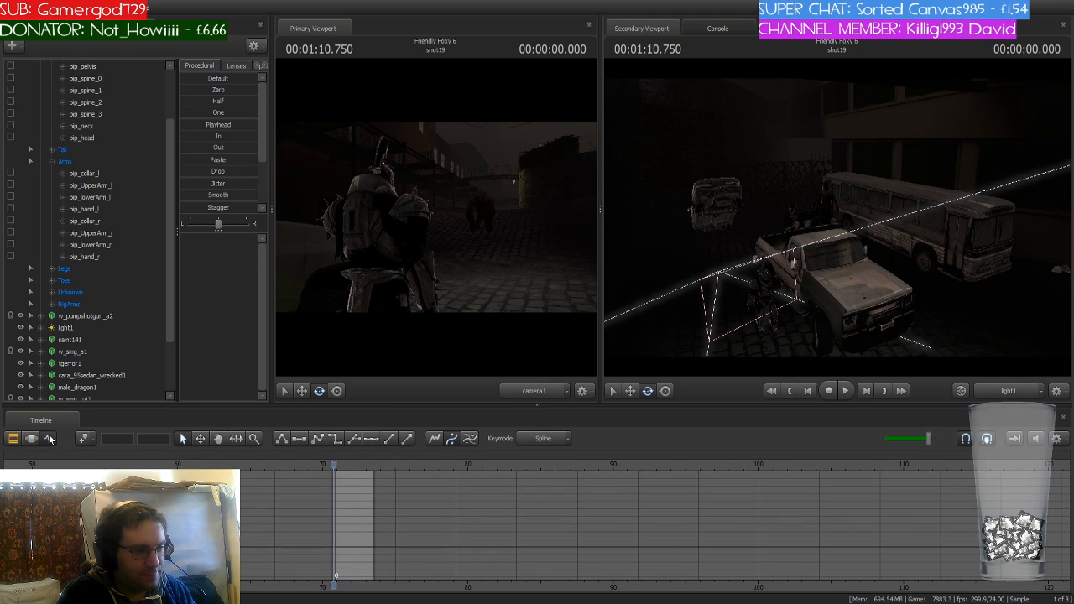
{"action": "scroll", "coordinate": [340, 501], "scroll_direction": "up", "scroll_amount": 3}
{"action": "scroll", "coordinate": [339, 498], "scroll_direction": "up", "scroll_amount": 2}
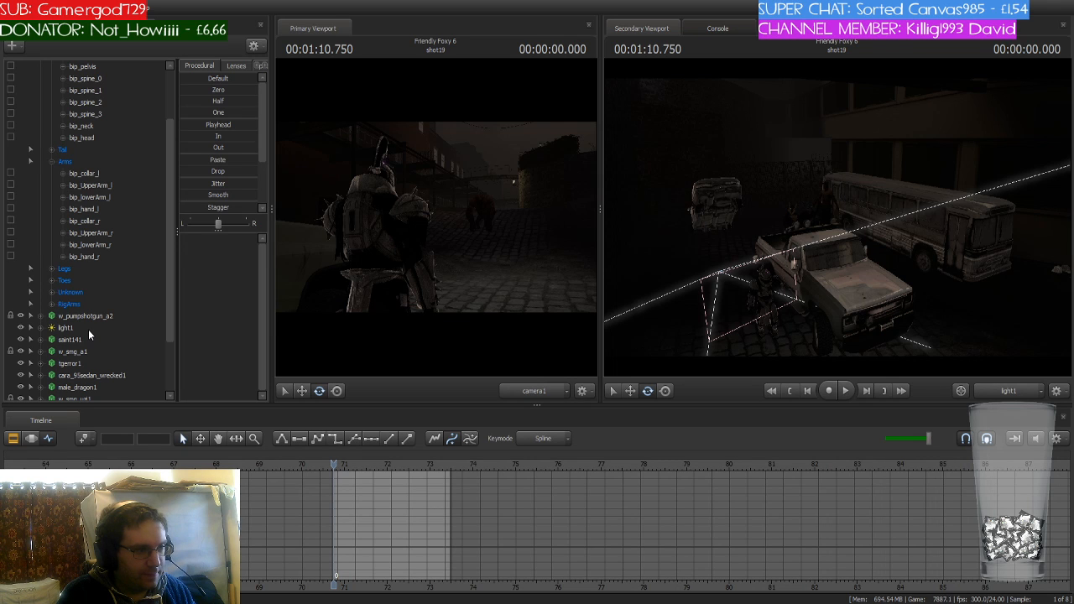
{"action": "scroll", "coordinate": [105, 244], "scroll_direction": "up", "scroll_amount": 2}
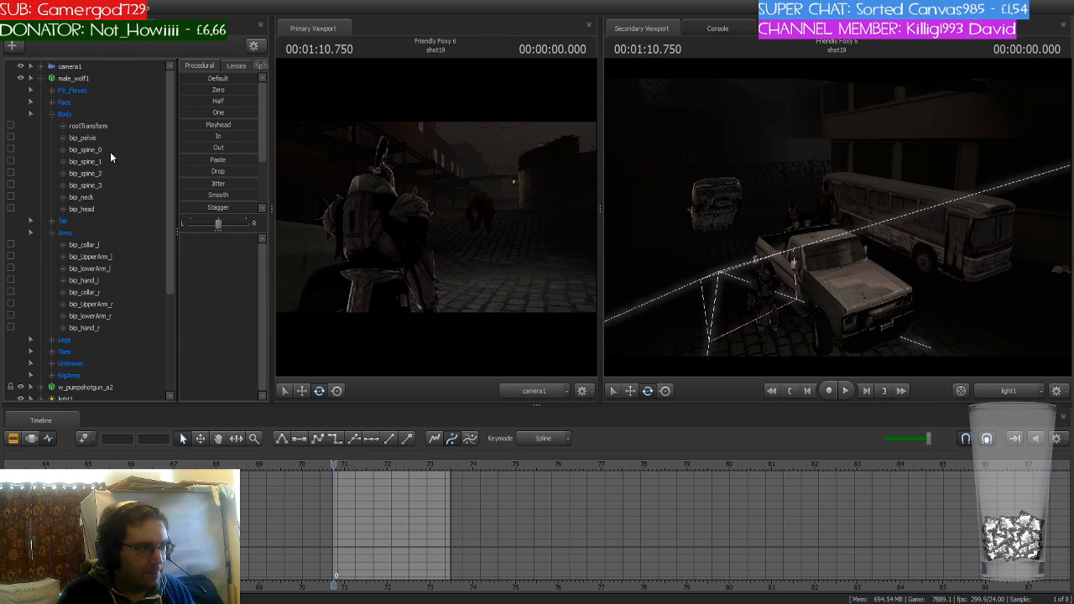
{"action": "left_click", "coordinate": [41, 78]}
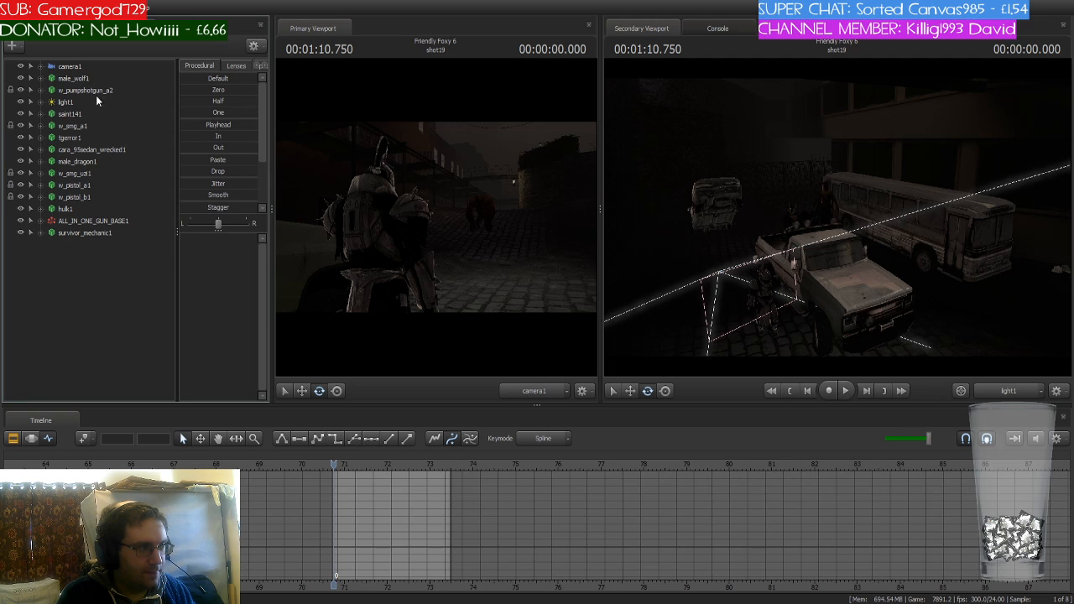
{"action": "left_click", "coordinate": [66, 101]}
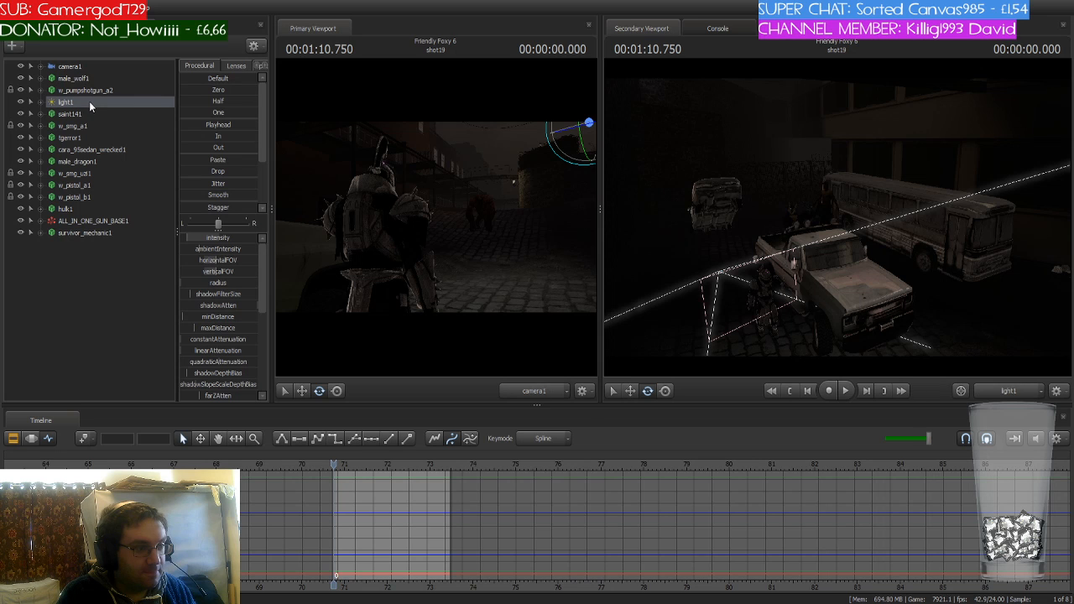
Set the Motion Editor time selection to span exactly the full length of shot19
{"action": "left_click", "coordinate": [29, 437]}
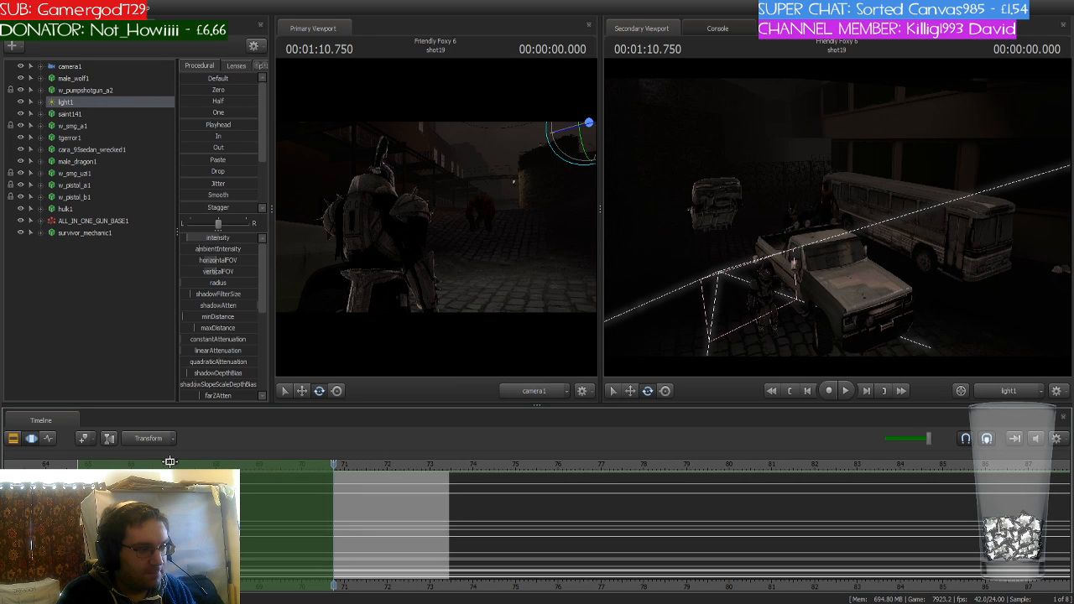
{"action": "left_click_drag", "start_coordinate": [179, 462], "coordinate": [437, 464]}
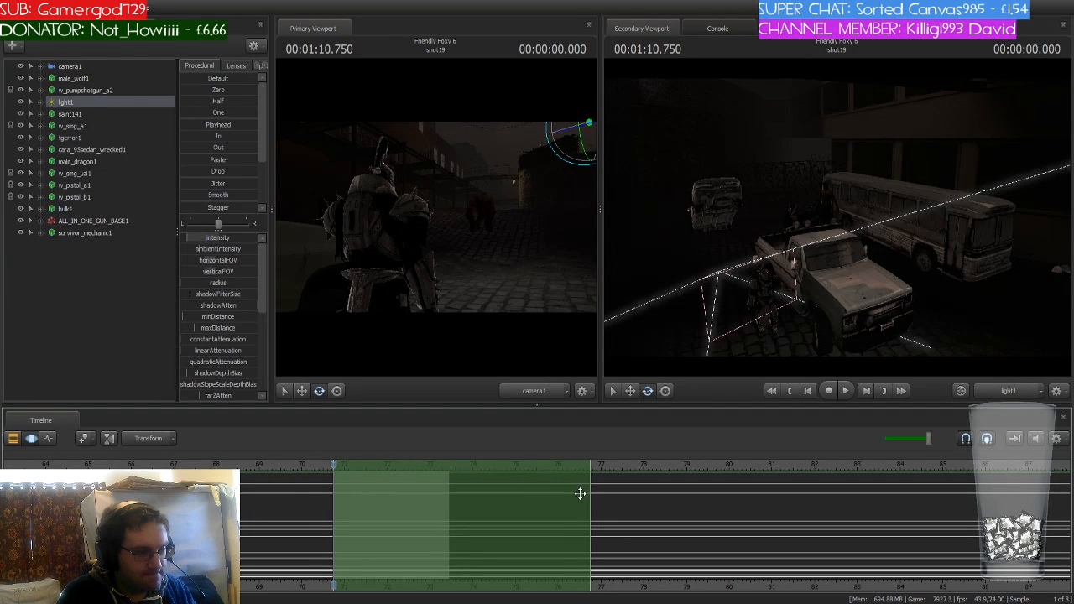
{"action": "left_click_drag", "start_coordinate": [590, 493], "coordinate": [451, 532]}
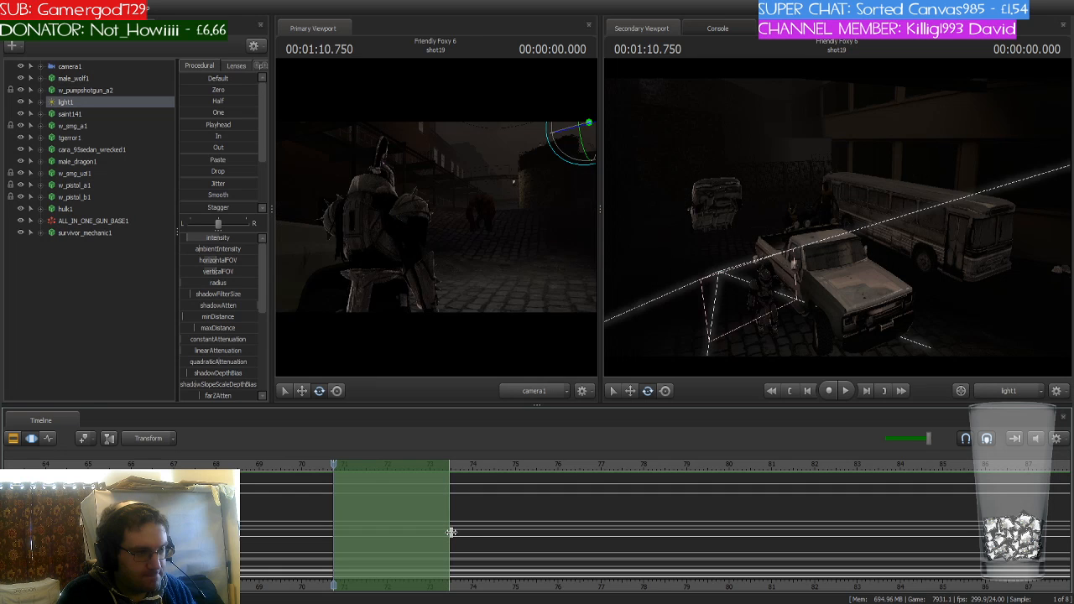
Position light1 from its own viewpoint to light saint141 beside the truck in shot19, and adjust its maxDistance
{"action": "left_click_drag", "start_coordinate": [84, 113], "coordinate": [671, 198]}
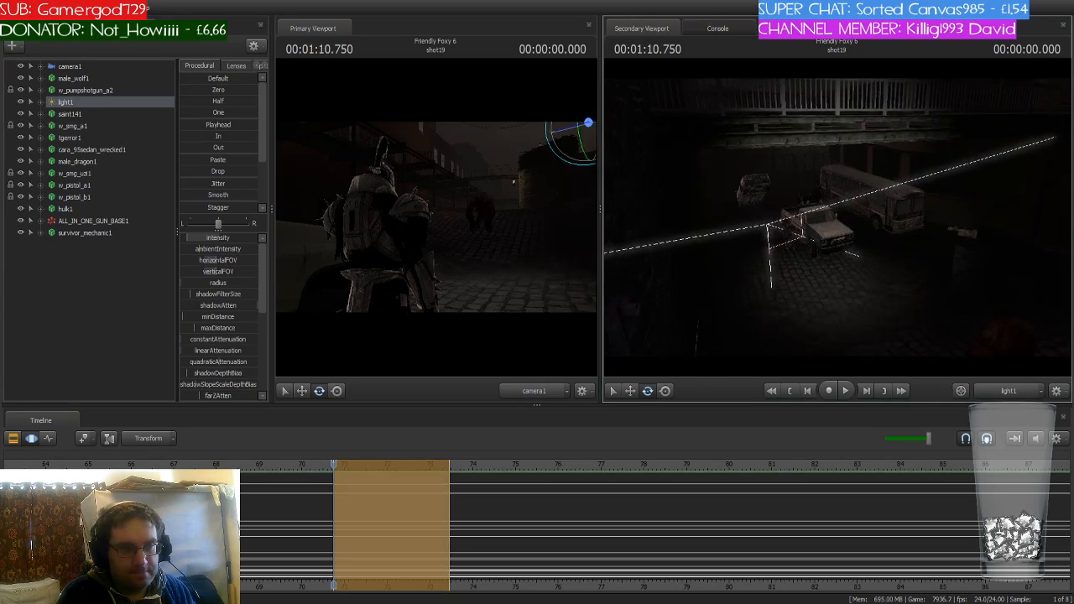
{"action": "key", "text": "w"}
{"action": "left_click_drag", "start_coordinate": [838, 219], "coordinate": [876, 200]}
{"action": "key", "text": "w"}
{"action": "key", "text": "s"}
{"action": "key", "text": "d"}
{"action": "key", "text": "s"}
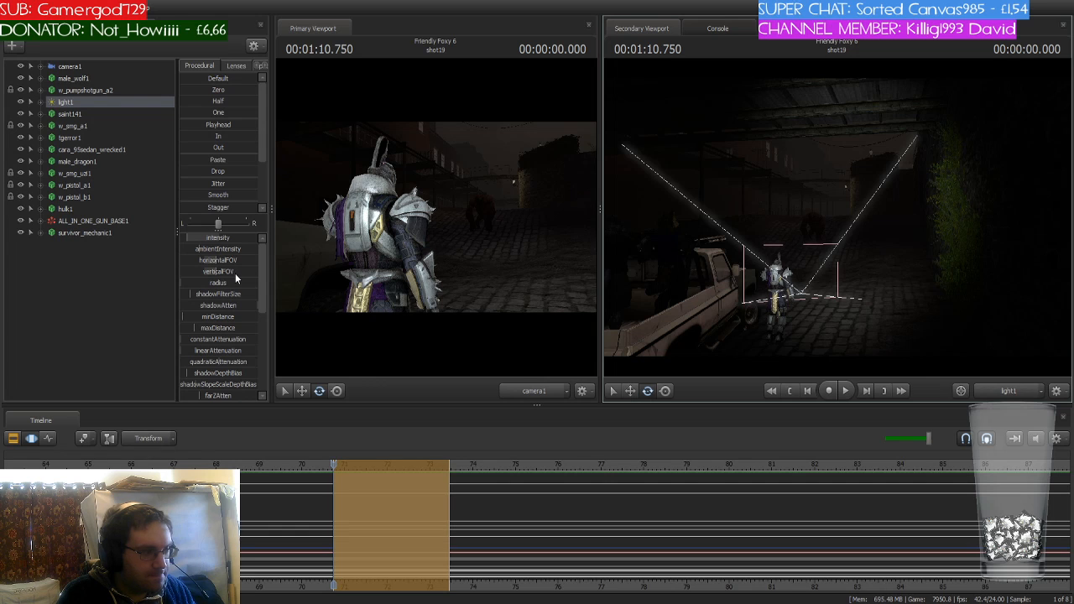
{"action": "left_click", "coordinate": [201, 330]}
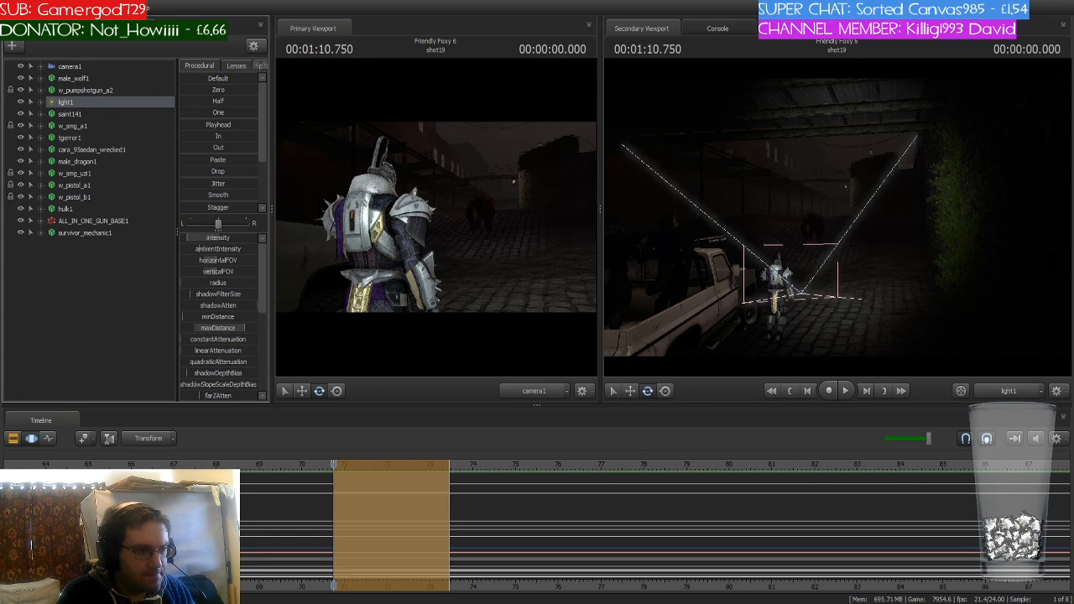
{"action": "left_click_drag", "start_coordinate": [257, 328], "coordinate": [200, 328]}
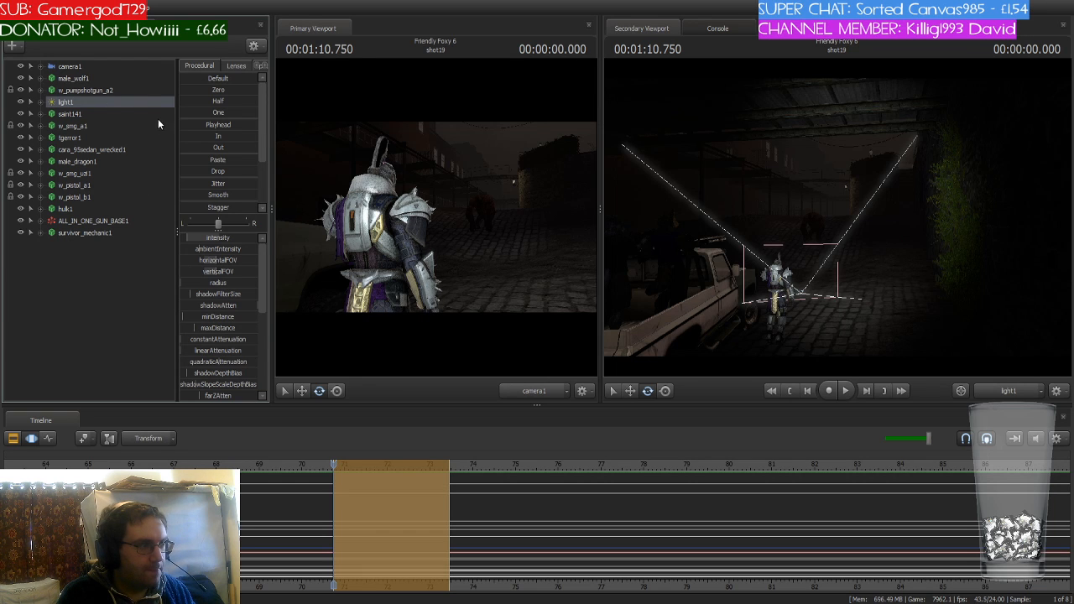
Paste a copy of light1 into shot19 and place it directly below light1 in the animation sets
{"action": "left_click", "coordinate": [77, 269]}
{"action": "key", "text": "ctrl+v"}
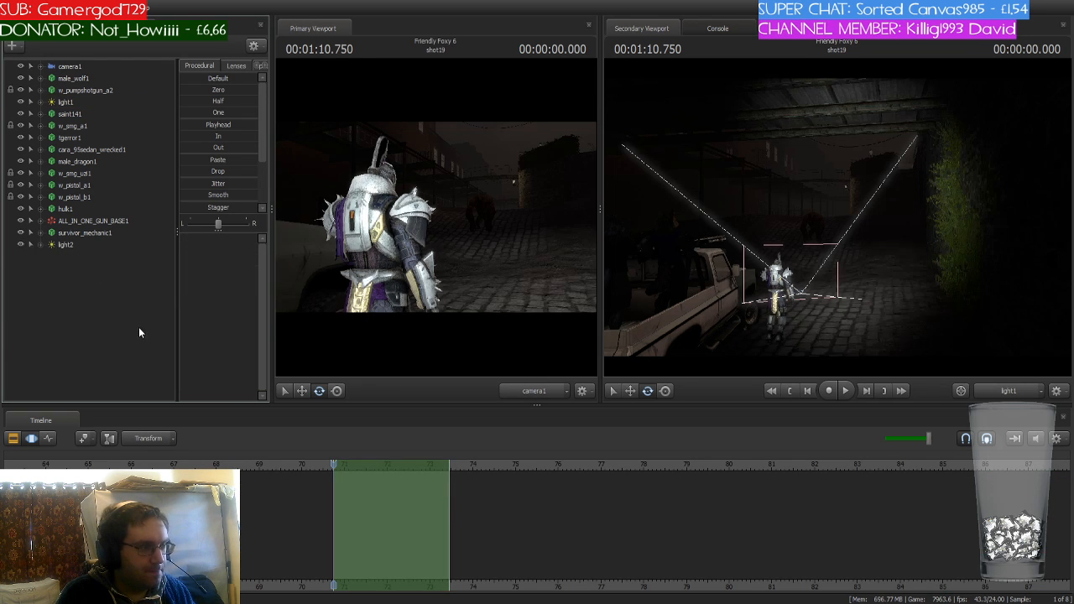
{"action": "left_click", "coordinate": [75, 245]}
{"action": "left_click_drag", "start_coordinate": [73, 245], "coordinate": [106, 109]}
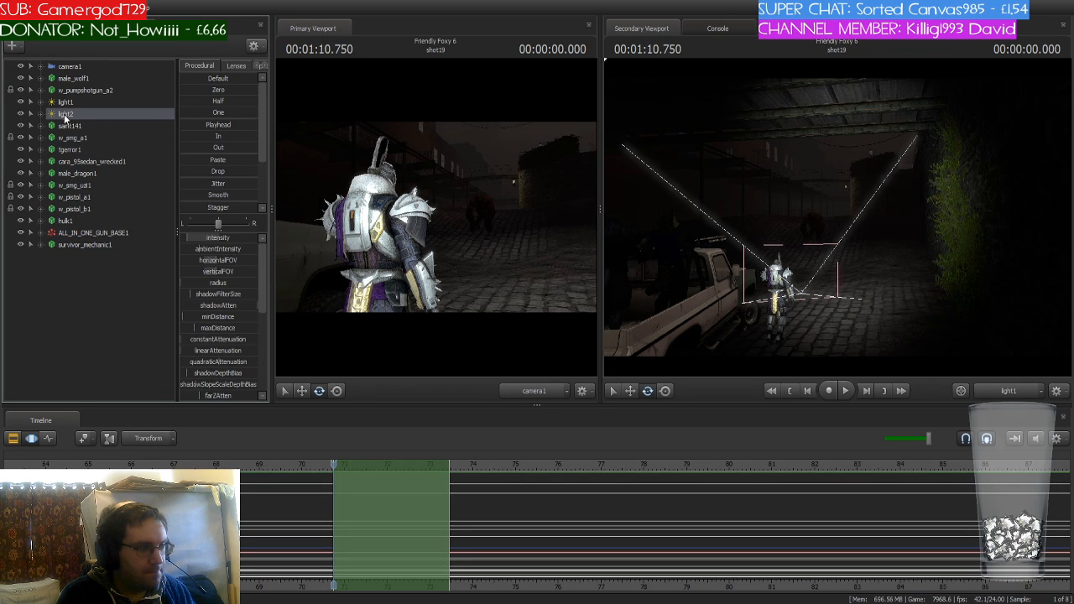
Position light2 from its own viewpoint to light hulk1 and the cobbled street beyond saint141
{"action": "left_click", "coordinate": [64, 115]}
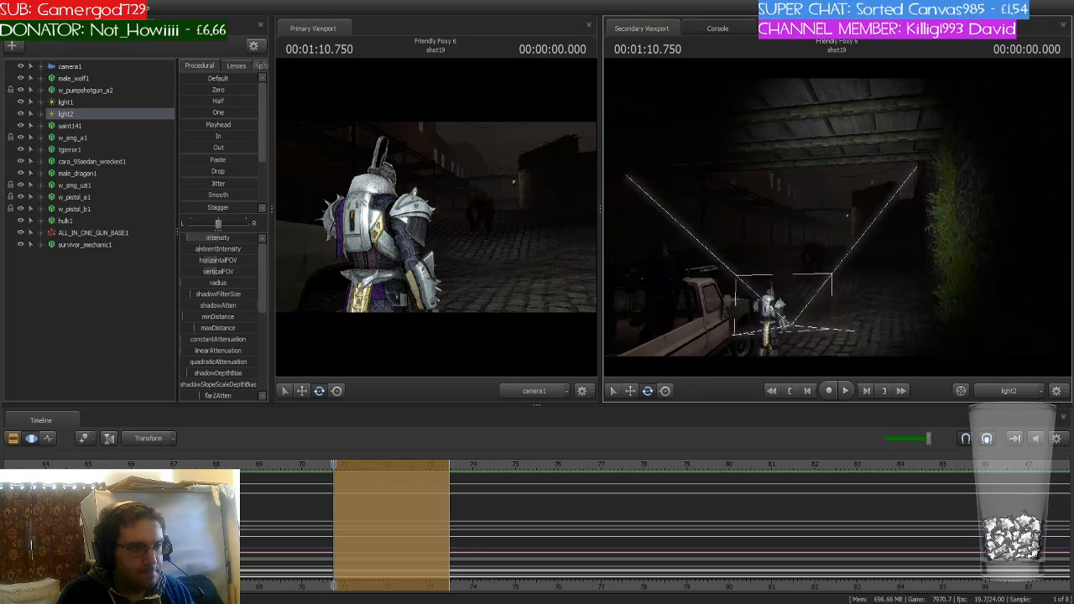
{"action": "key", "text": "w"}
{"action": "left_click_drag", "start_coordinate": [837, 218], "coordinate": [737, 286]}
{"action": "key", "text": "s"}
{"action": "key", "text": "w"}
{"action": "key", "text": "s"}
{"action": "key", "text": "w"}
{"action": "key", "text": "s"}
{"action": "key", "text": "d"}
{"action": "key", "text": "d"}
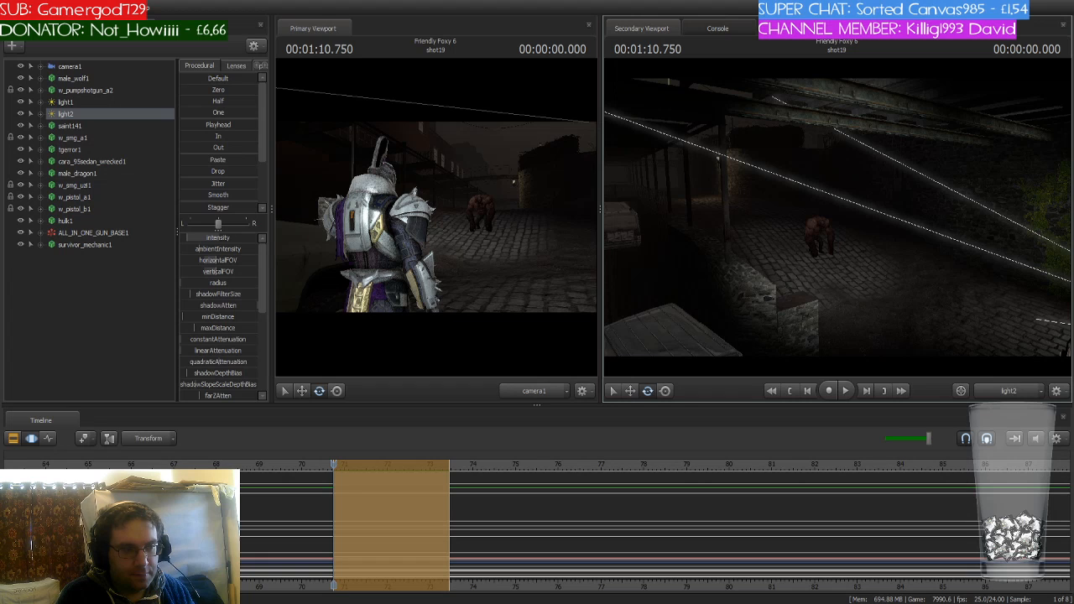
Check the start of shot20, return to shot19 and try re-aiming light2 along the cobbled street
{"action": "left_click", "coordinate": [608, 461]}
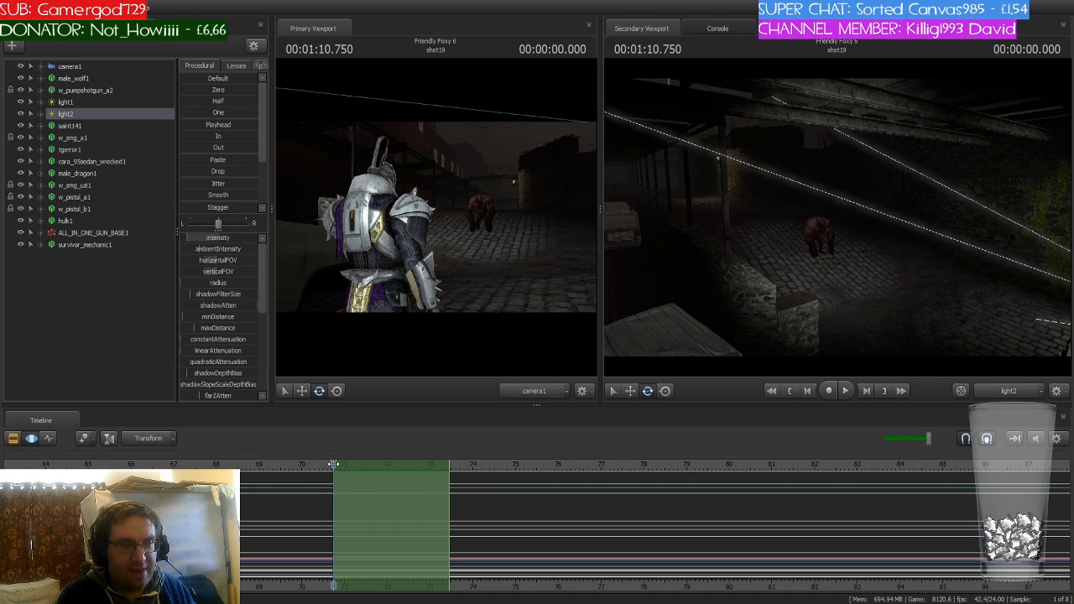
{"action": "key", "text": "Down"}
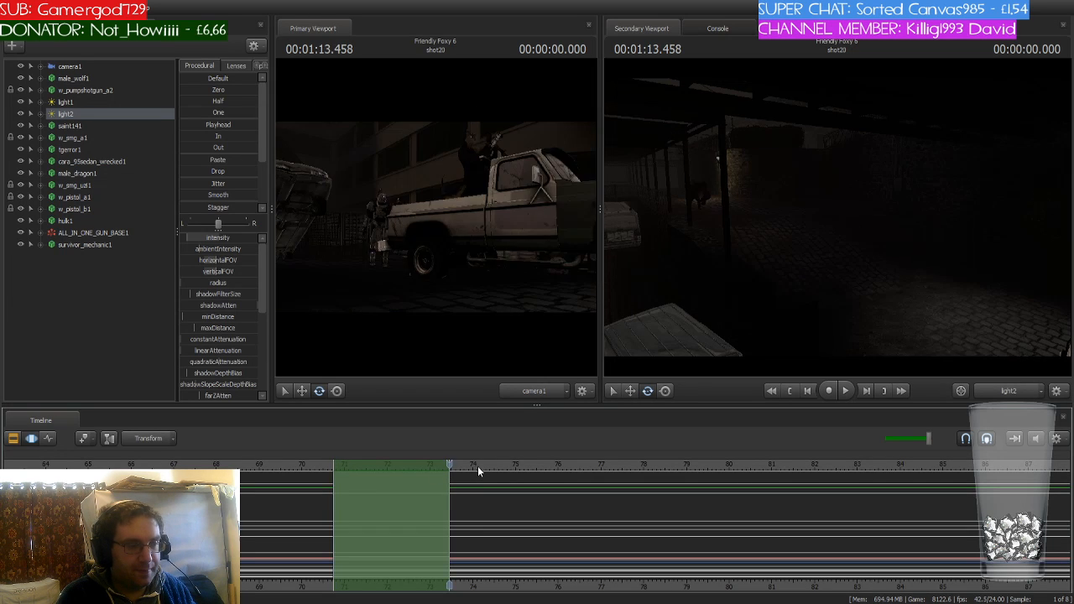
{"action": "key", "text": "Up"}
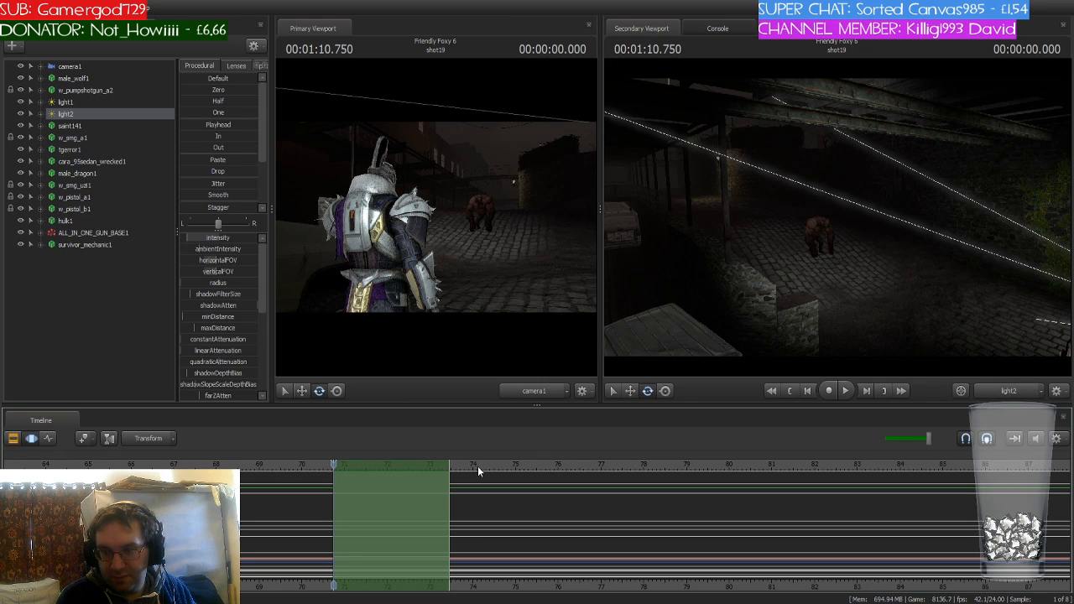
{"action": "left_click_drag", "start_coordinate": [833, 286], "coordinate": [889, 255]}
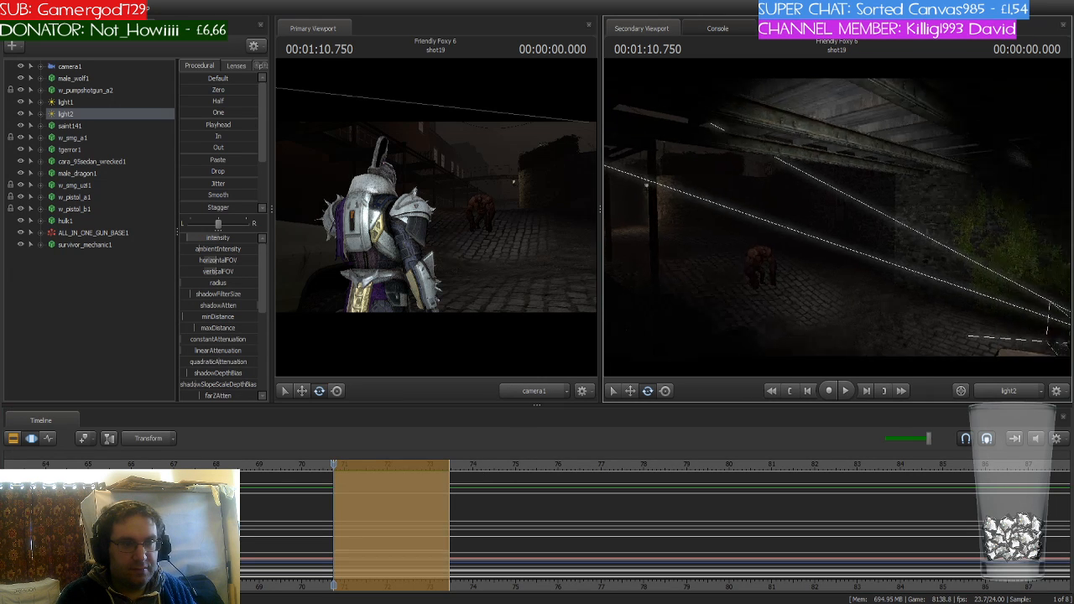
{"action": "mouse_move", "coordinate": [836, 216]}
{"action": "left_mouse_down"}
{"action": "mouse_move", "coordinate": [915, 243]}
{"action": "mouse_move", "coordinate": [837, 216]}
{"action": "left_mouse_up"}
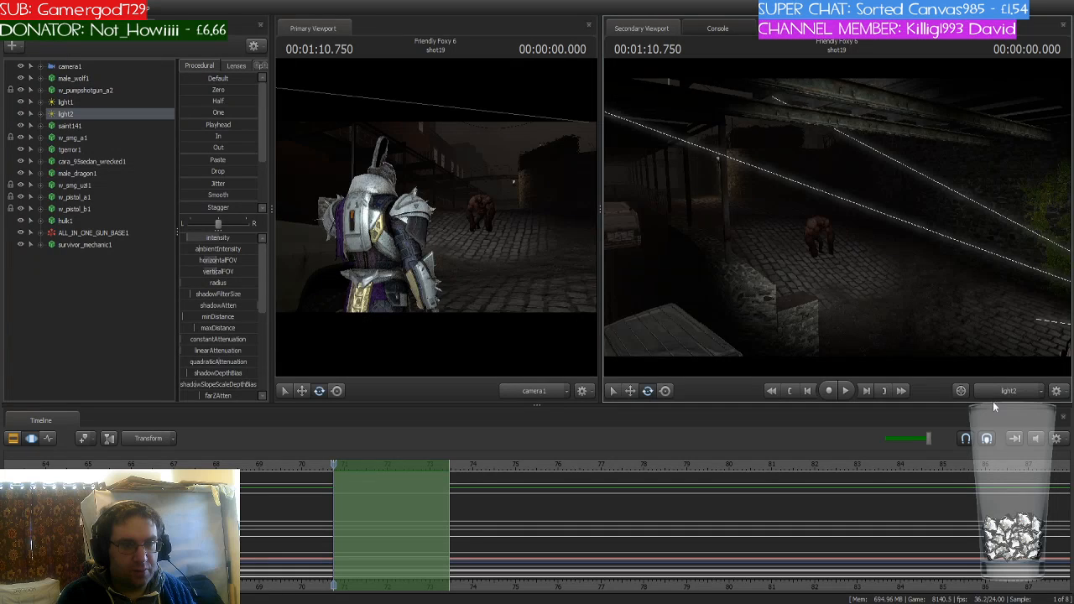
Switch the secondary viewport to the Work Camera and examine the lighting on saint141, the truck and hulk1 in shot19
{"action": "left_click", "coordinate": [995, 399]}
{"action": "mouse_move", "coordinate": [907, 311]}
{"action": "left_mouse_down"}
{"action": "mouse_move", "coordinate": [948, 308]}
{"action": "mouse_move", "coordinate": [936, 319]}
{"action": "mouse_move", "coordinate": [843, 324]}
{"action": "mouse_move", "coordinate": [911, 320]}
{"action": "left_mouse_up"}
{"action": "key", "text": "s"}
{"action": "key", "text": "s"}
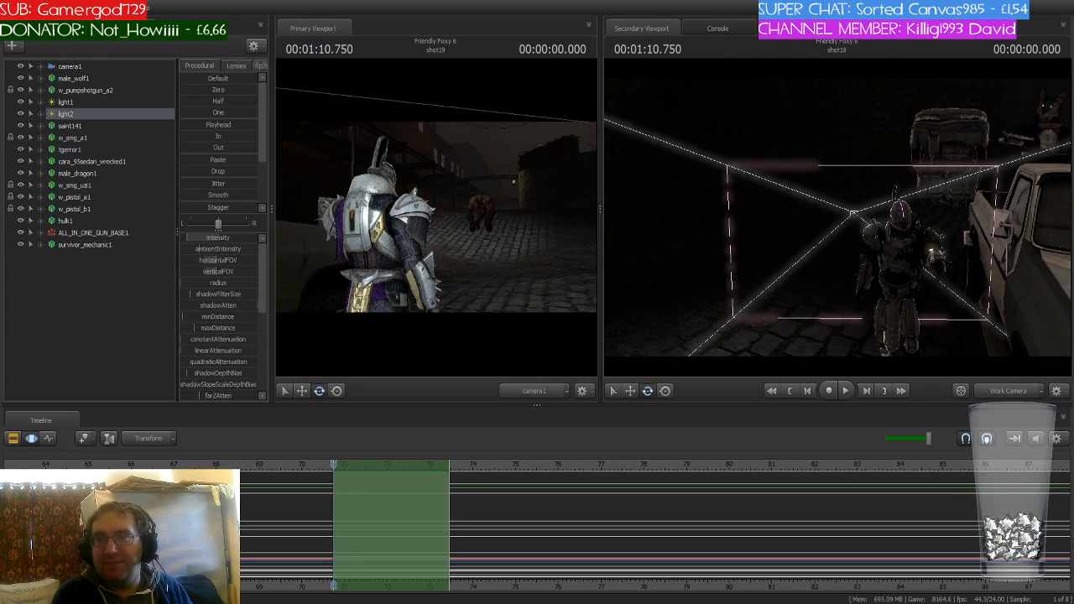
{"action": "key", "text": "w"}
{"action": "left_click_drag", "start_coordinate": [837, 218], "coordinate": [869, 202]}
{"action": "key", "text": "a"}
{"action": "key", "text": "w"}
{"action": "key", "text": "s"}
{"action": "key", "text": "s"}
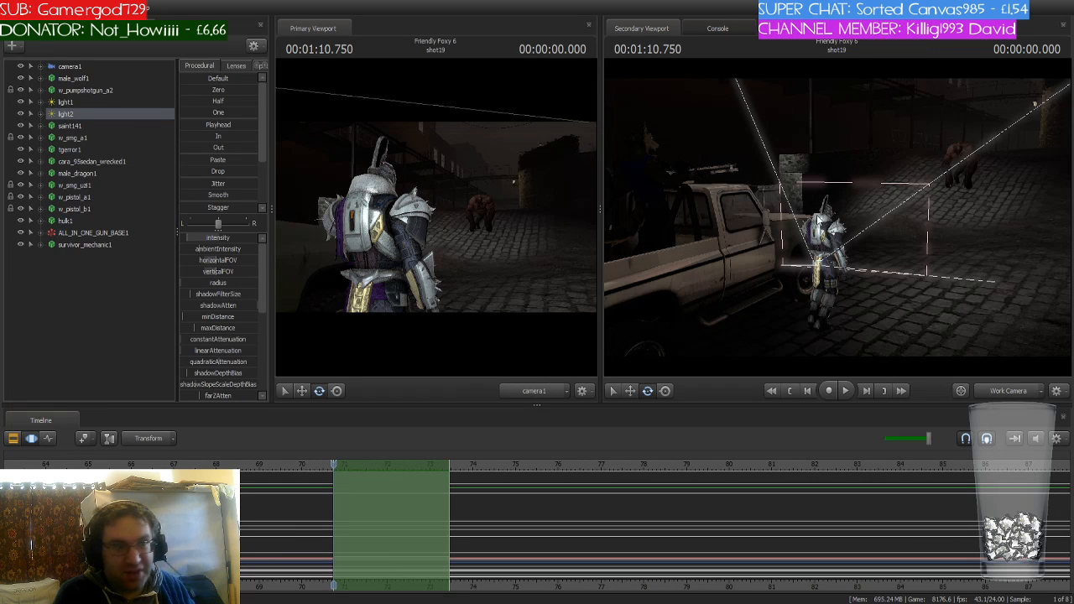
{"action": "scroll", "coordinate": [365, 483], "scroll_direction": "up", "scroll_amount": 3}
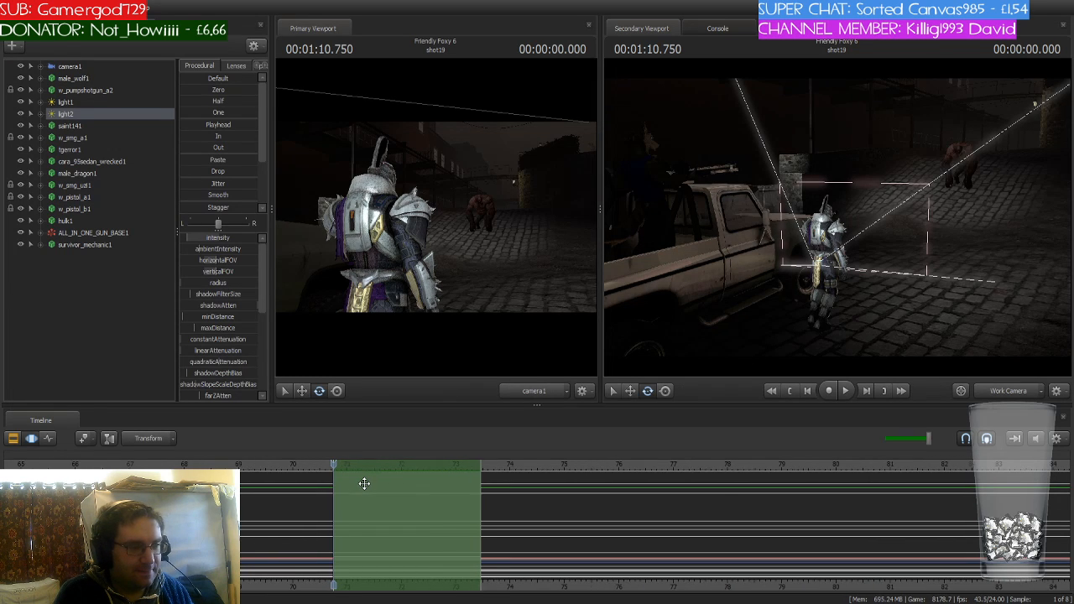
{"action": "scroll", "coordinate": [364, 483], "scroll_direction": "up", "scroll_amount": 1}
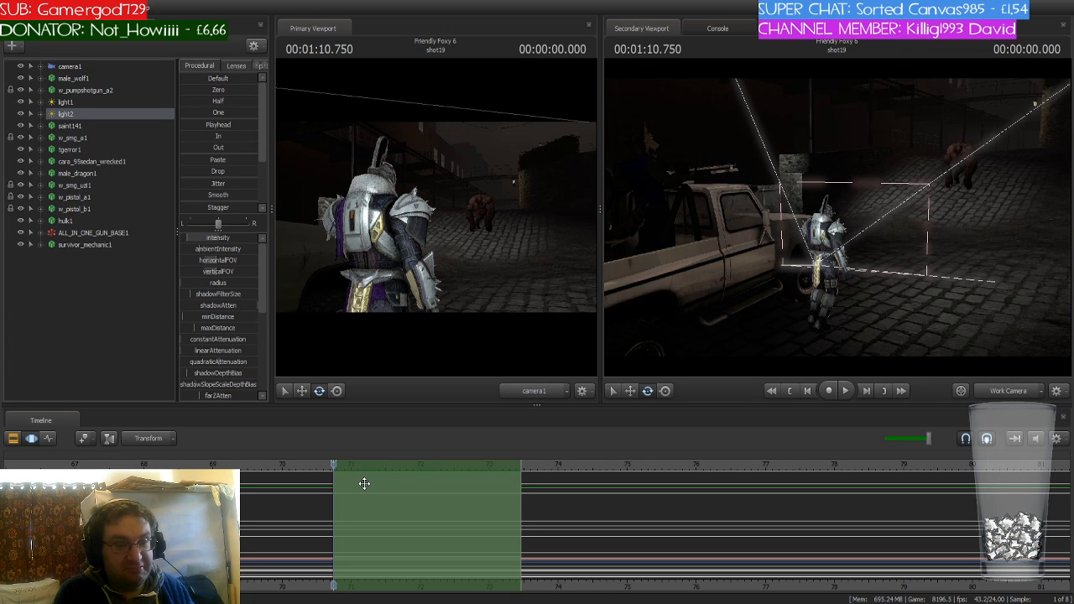
{"action": "key", "text": "w"}
{"action": "left_click_drag", "start_coordinate": [822, 291], "coordinate": [837, 218]}
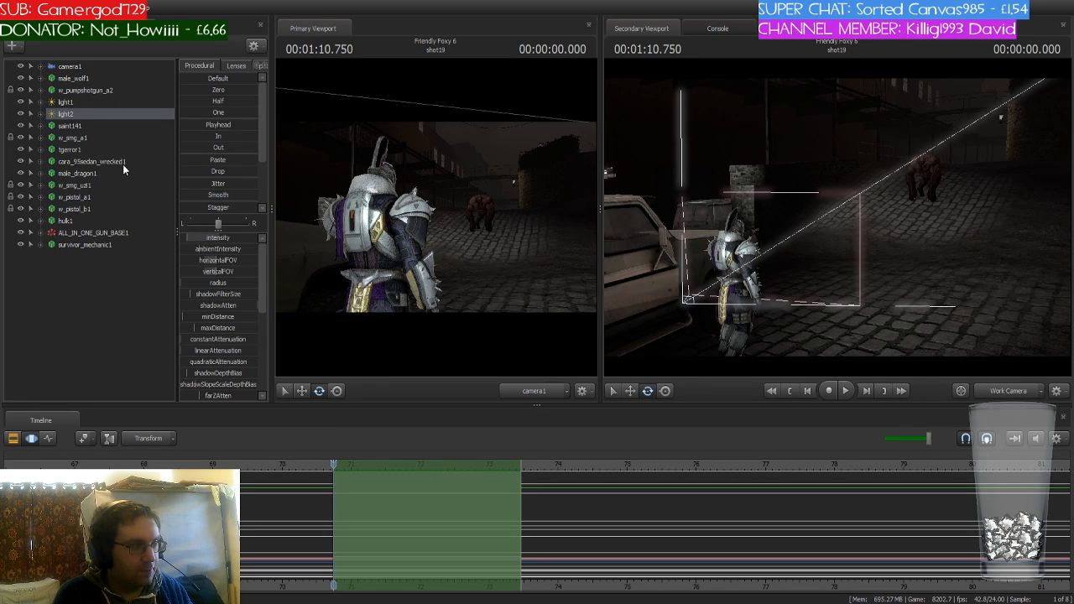
Open saint141's animation in the Graph Editor and place the playhead 0.333 seconds into shot19
{"action": "left_click", "coordinate": [71, 125]}
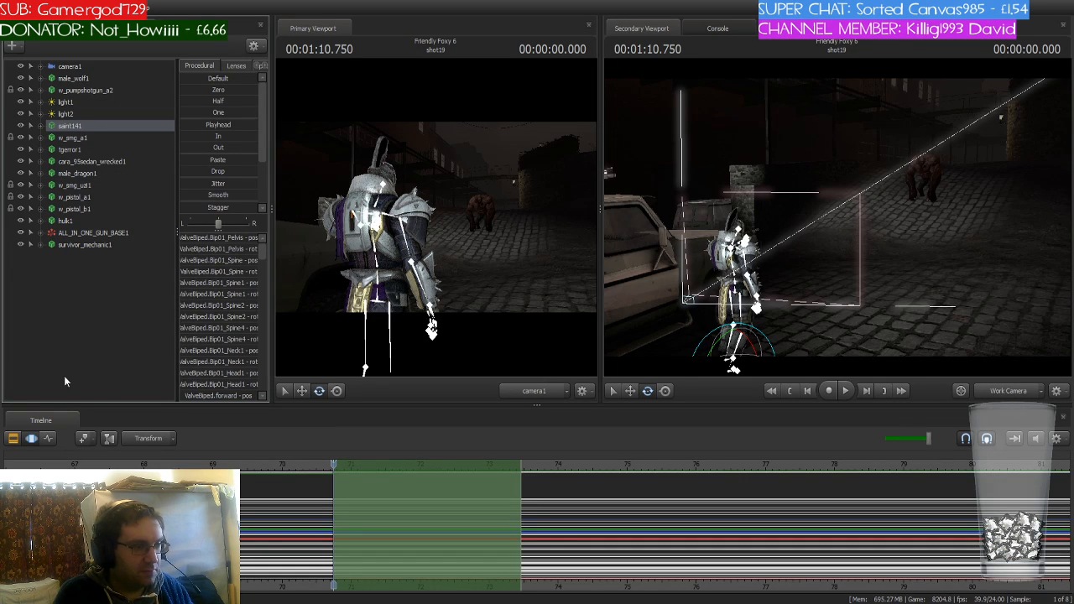
{"action": "left_click", "coordinate": [48, 438]}
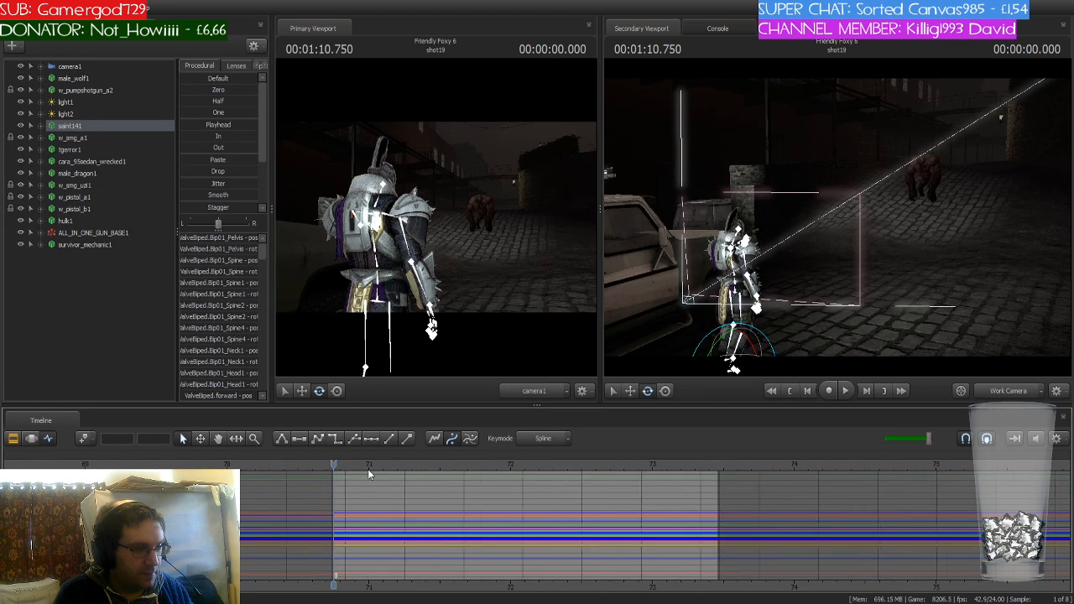
{"action": "scroll", "coordinate": [368, 469], "scroll_direction": "up", "scroll_amount": 3}
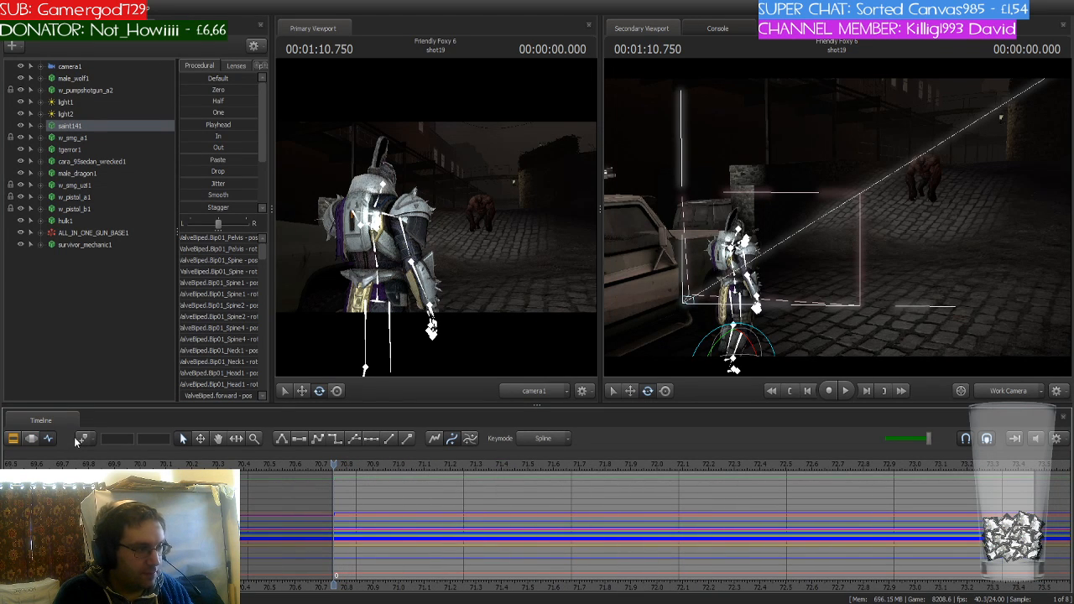
{"action": "scroll", "coordinate": [396, 492], "scroll_direction": "up", "scroll_amount": 3}
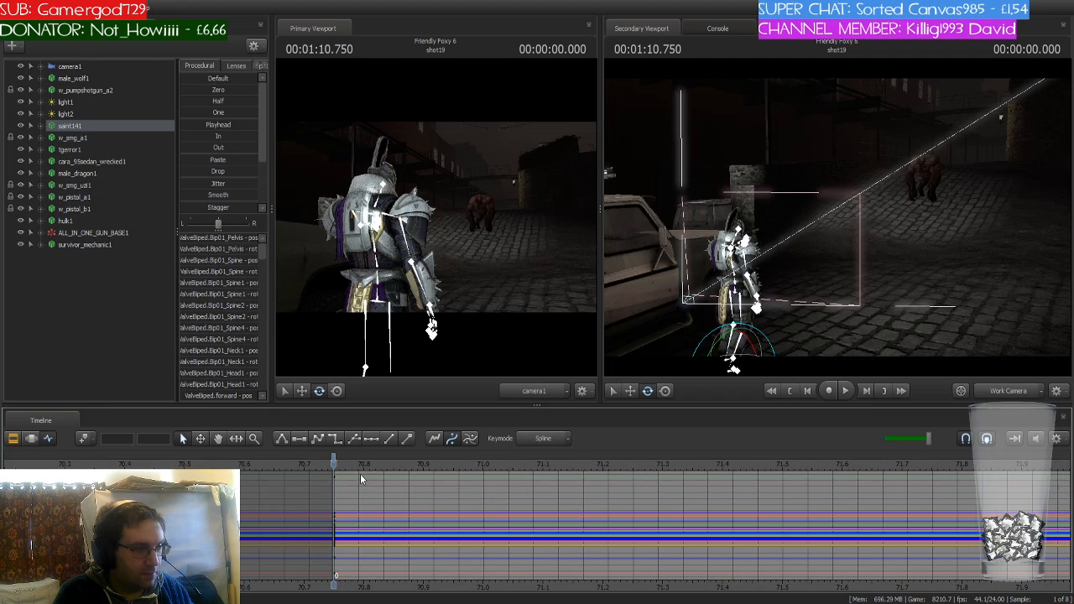
{"action": "left_click_drag", "start_coordinate": [342, 465], "coordinate": [532, 475]}
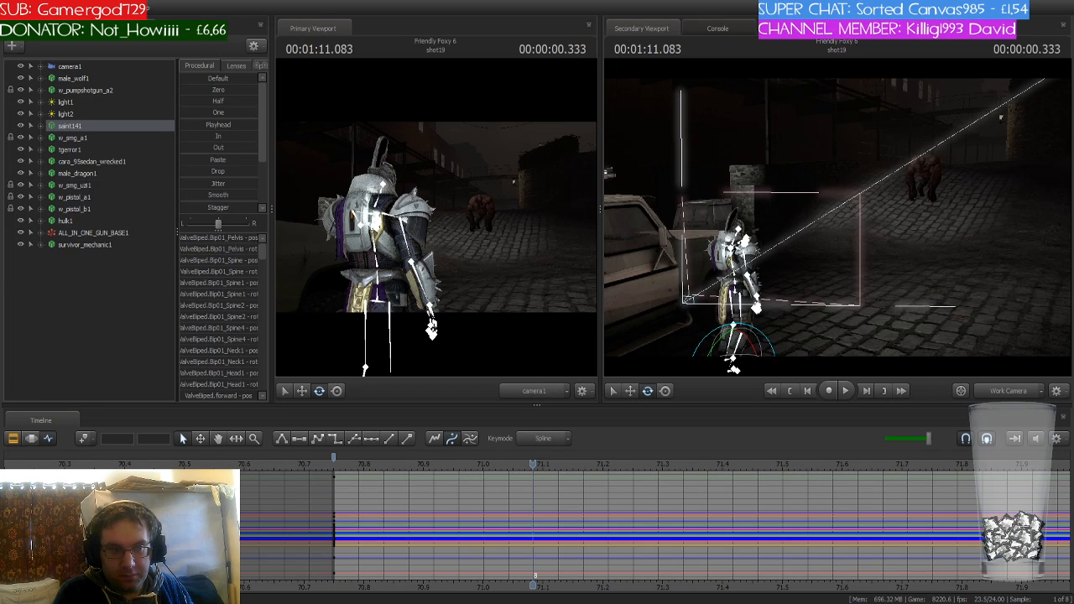
Examine hulk1's street, the surroundings, and saint141's aiming pose and weapon beside the truck from the Work Camera
{"action": "key", "text": "w"}
{"action": "left_click_drag", "start_coordinate": [887, 257], "coordinate": [929, 239]}
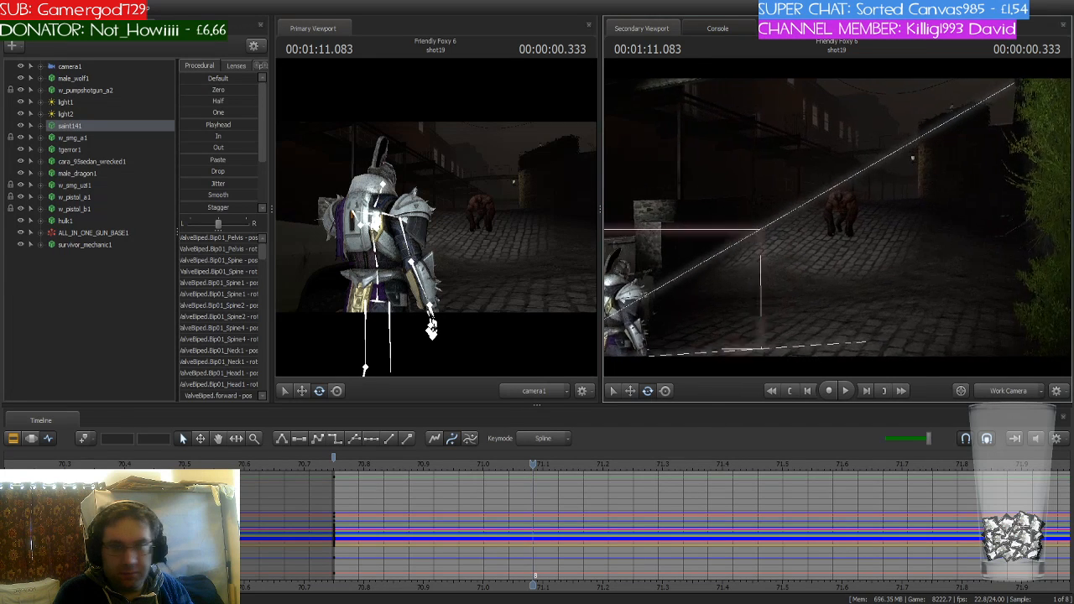
{"action": "key", "text": "d"}
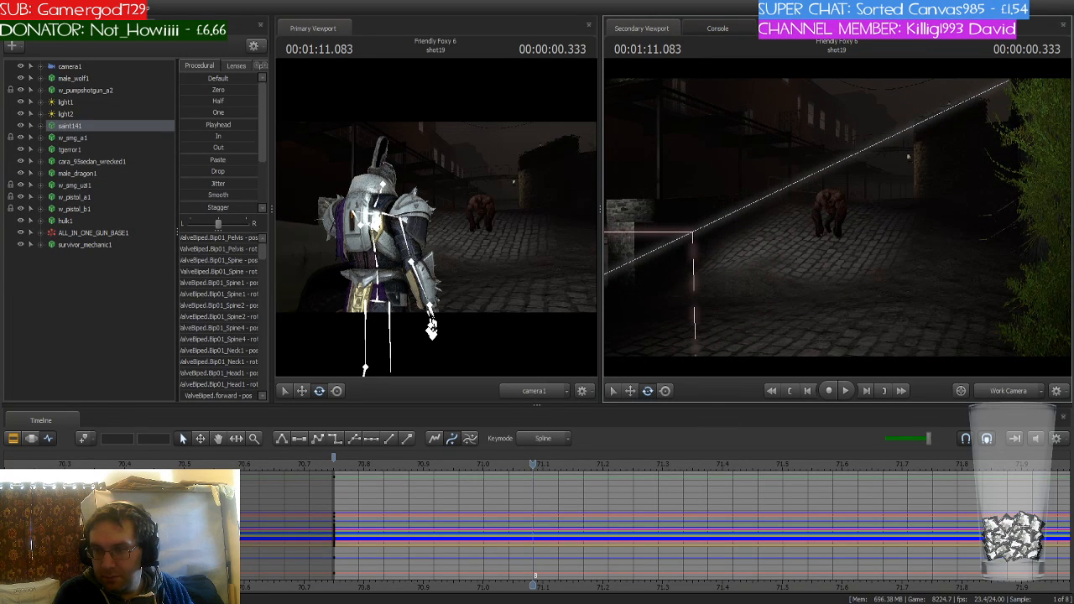
{"action": "key", "text": "w"}
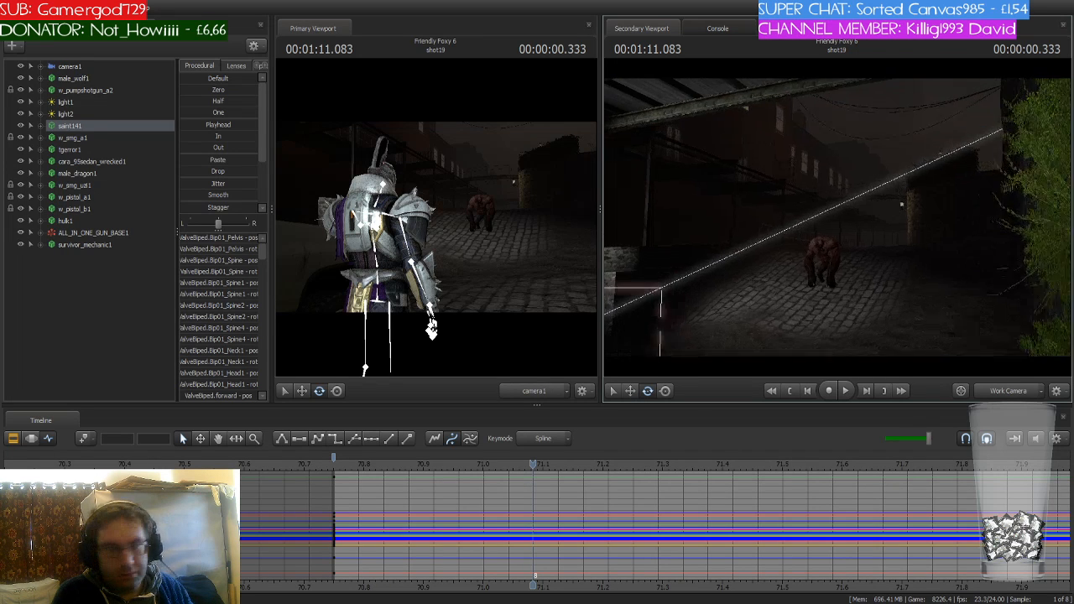
{"action": "key", "text": "w"}
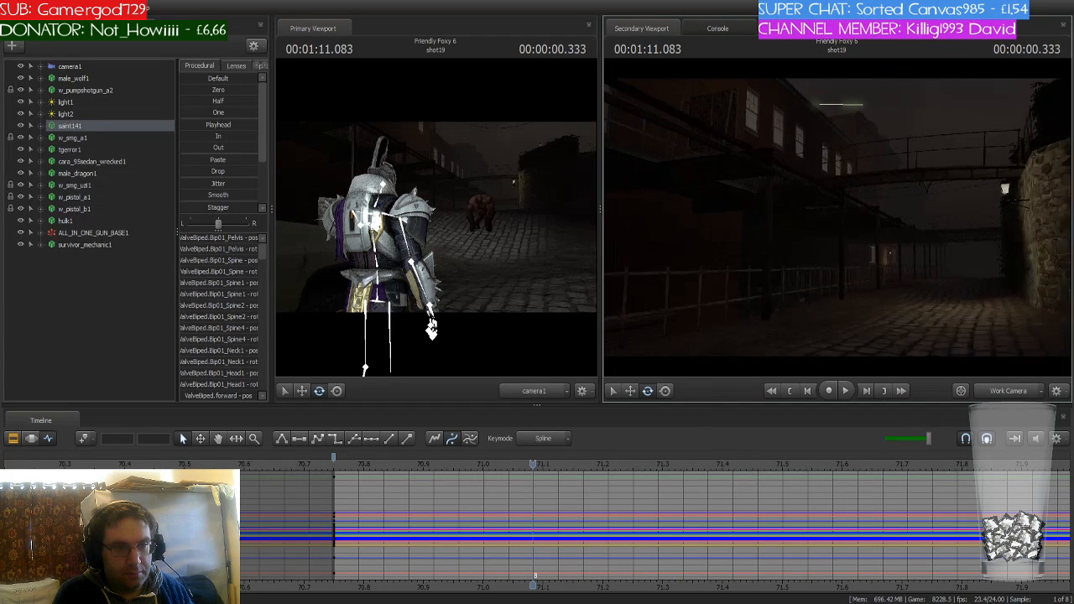
{"action": "key", "text": "w"}
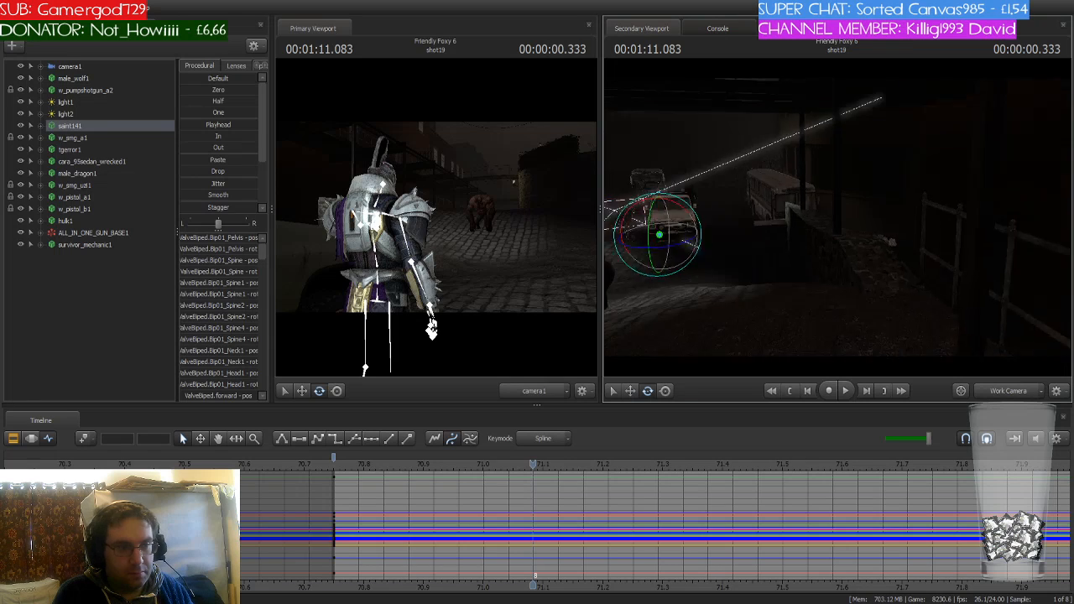
{"action": "key", "text": "w"}
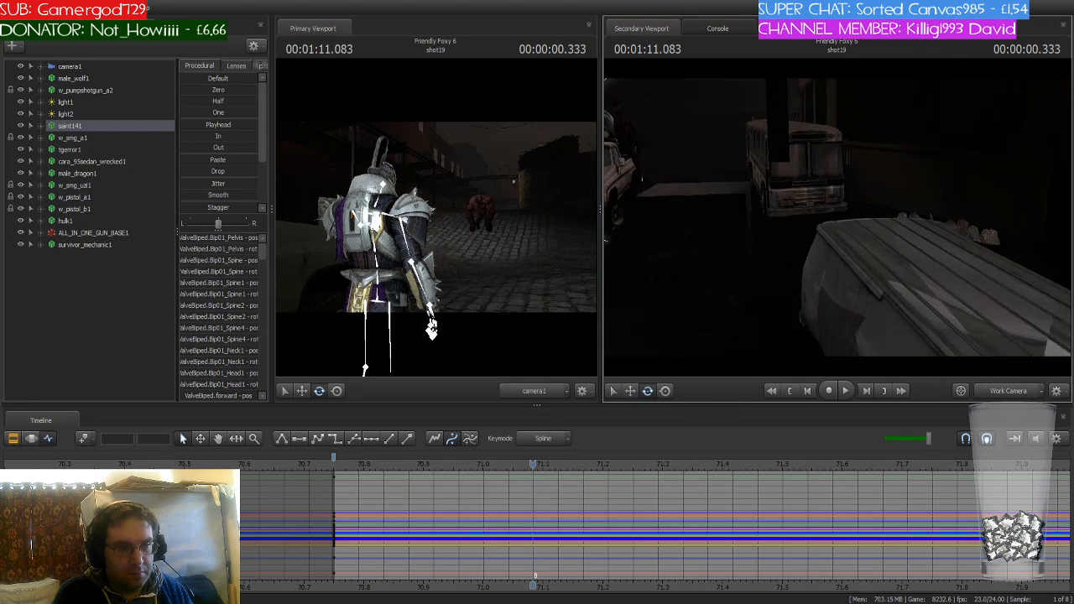
{"action": "key", "text": "w"}
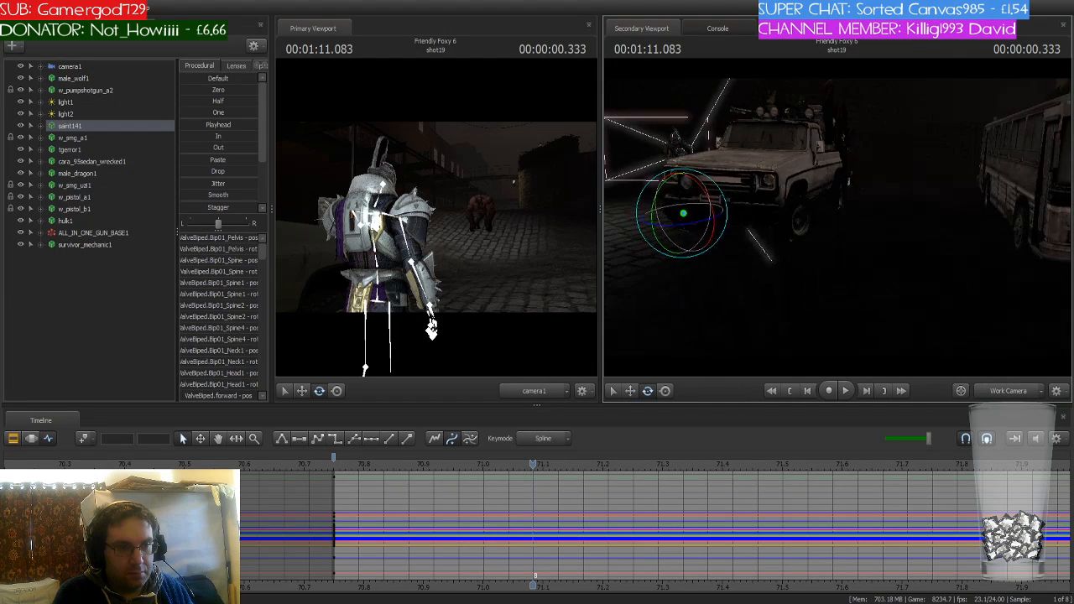
{"action": "key", "text": "w"}
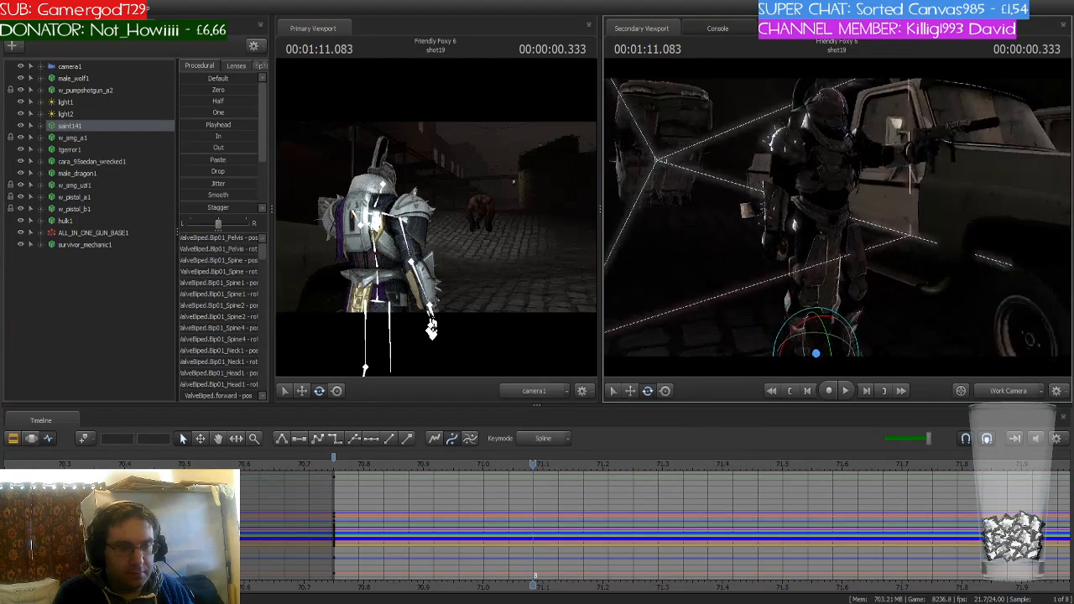
{"action": "key", "text": "w"}
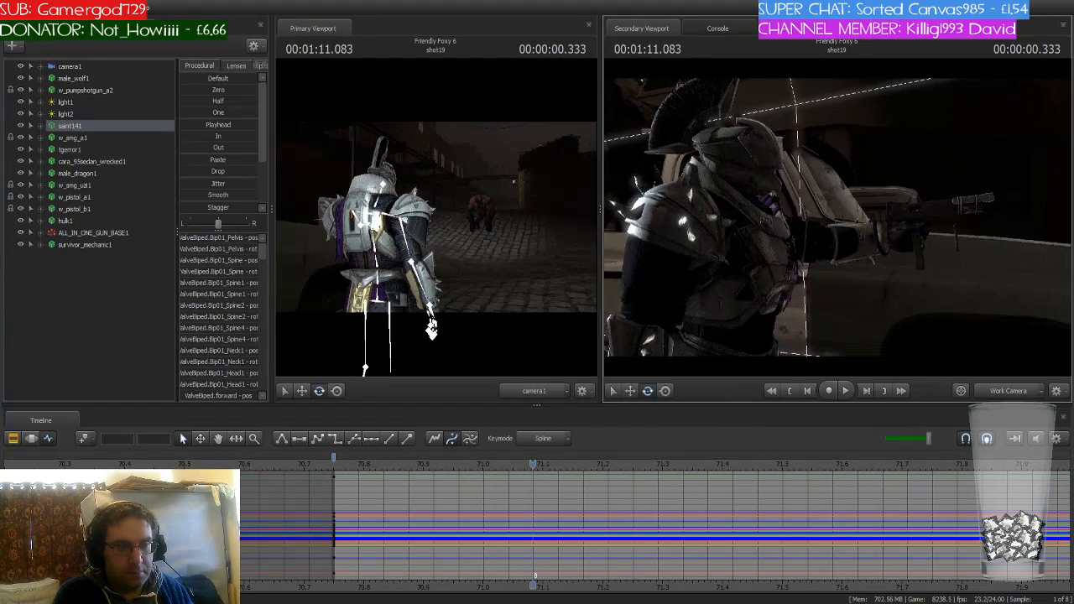
Return the playhead to the start of shot19 and lower saint141's outstretched left arm holding the gun
{"action": "left_click_drag", "start_coordinate": [504, 469], "coordinate": [340, 470]}
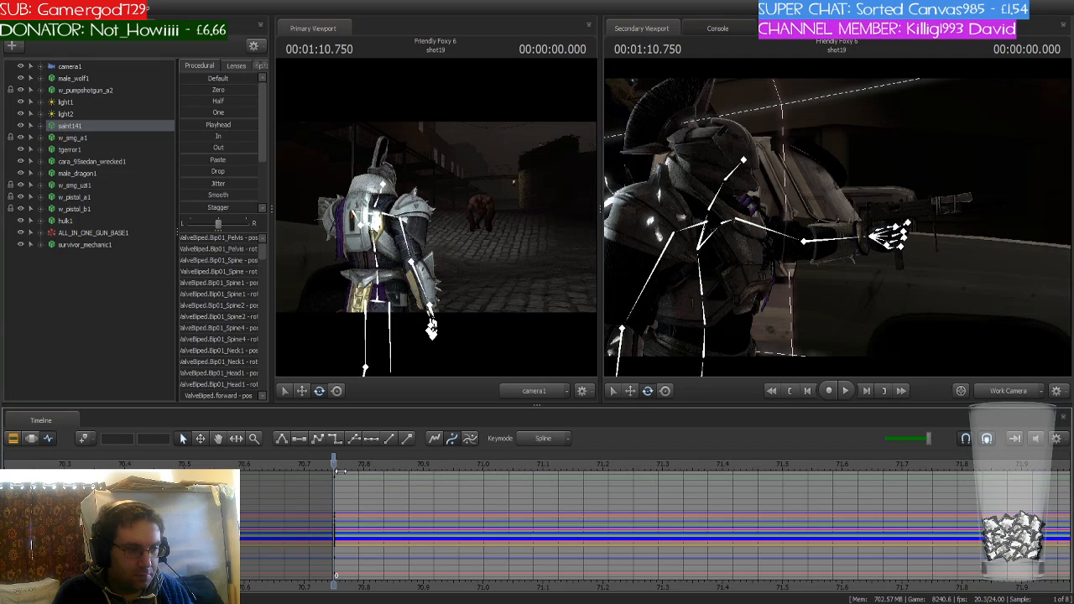
{"action": "key", "text": "w"}
{"action": "mouse_move", "coordinate": [928, 307]}
{"action": "left_mouse_down"}
{"action": "mouse_move", "coordinate": [938, 307]}
{"action": "mouse_move", "coordinate": [925, 309]}
{"action": "left_mouse_up"}
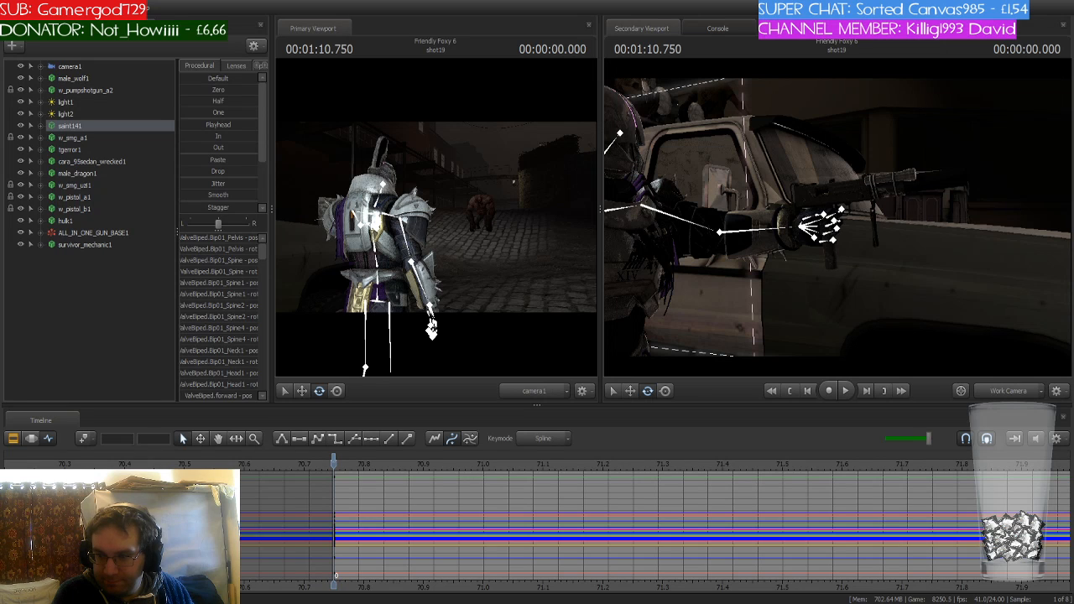
{"action": "left_click_drag", "start_coordinate": [751, 202], "coordinate": [684, 218]}
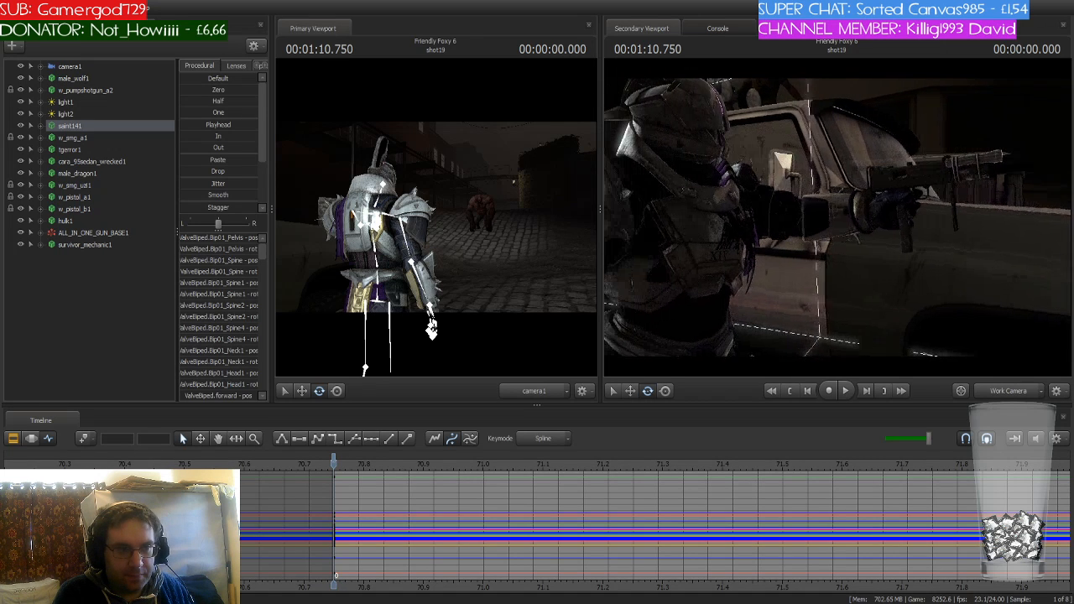
{"action": "left_click", "coordinate": [751, 200], "text": "ctrl"}
{"action": "left_click_drag", "start_coordinate": [751, 201], "coordinate": [743, 220]}
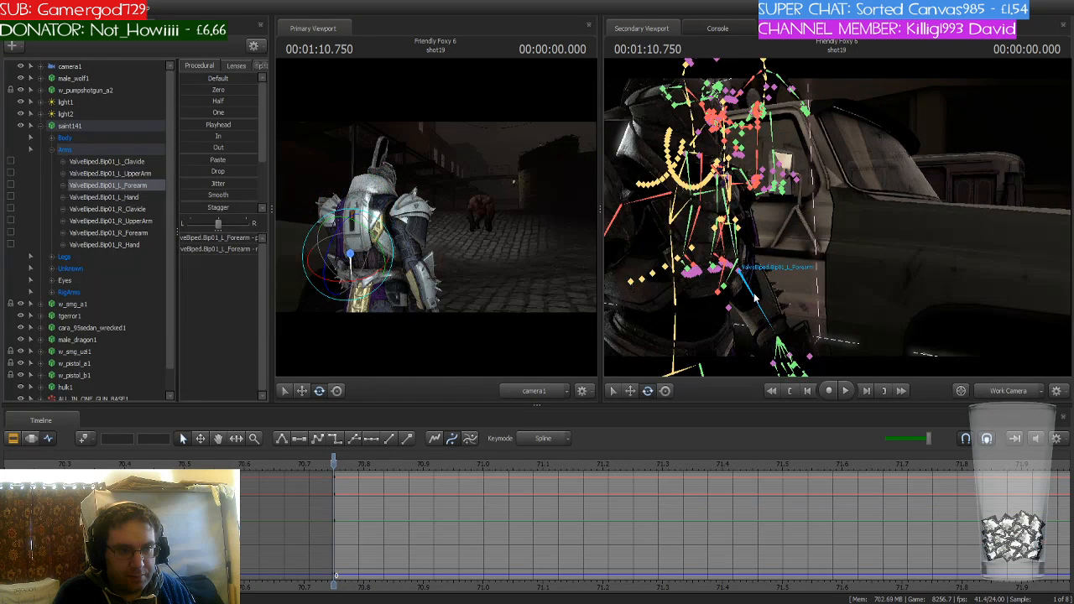
Rotate saint141's left forearm and upper arm so the gun is held upright beside the body at the start of shot19
{"action": "left_click", "coordinate": [768, 280], "text": "ctrl"}
{"action": "left_click_drag", "start_coordinate": [768, 281], "coordinate": [739, 268]}
{"action": "left_click", "coordinate": [730, 220], "text": "ctrl"}
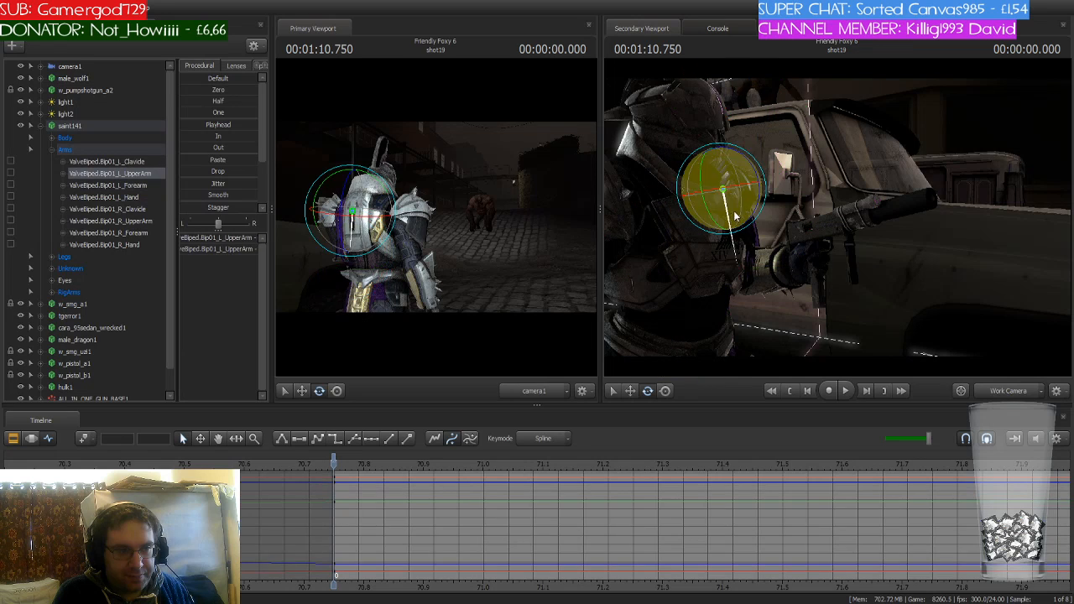
{"action": "mouse_move", "coordinate": [743, 214]}
{"action": "left_mouse_down"}
{"action": "mouse_move", "coordinate": [758, 183]}
{"action": "mouse_move", "coordinate": [734, 203]}
{"action": "left_mouse_up"}
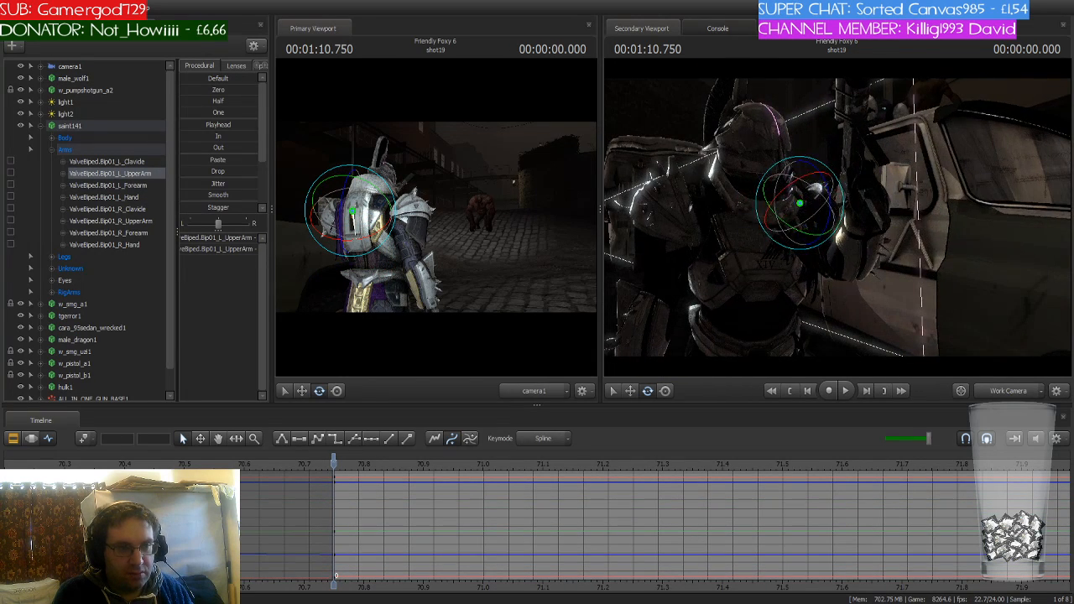
{"action": "left_click", "coordinate": [856, 248], "text": "ctrl"}
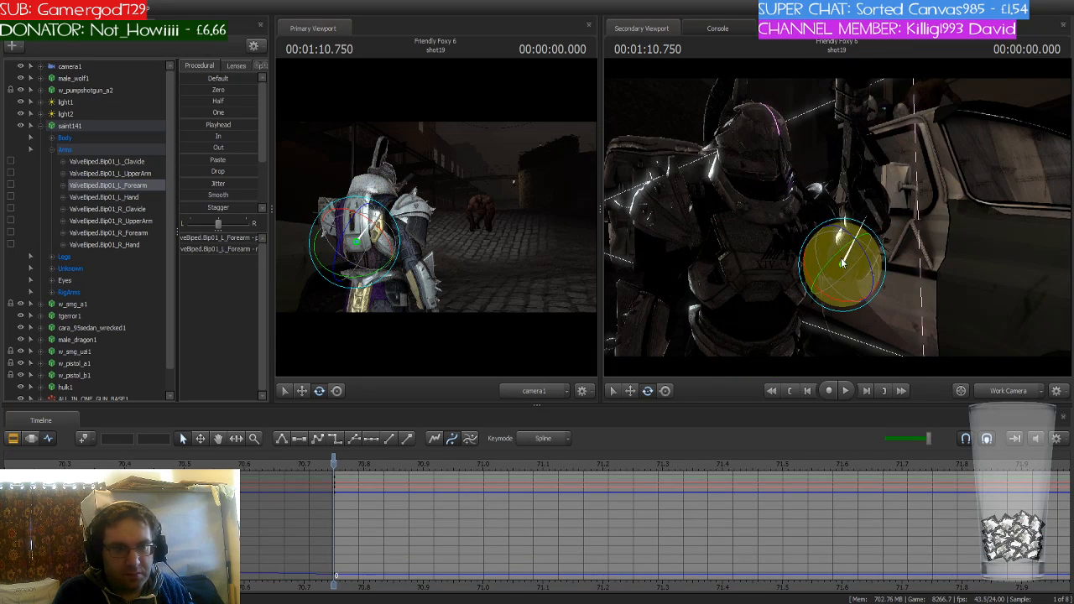
{"action": "mouse_move", "coordinate": [842, 263]}
{"action": "left_mouse_down"}
{"action": "mouse_move", "coordinate": [841, 247]}
{"action": "mouse_move", "coordinate": [836, 255]}
{"action": "left_mouse_up"}
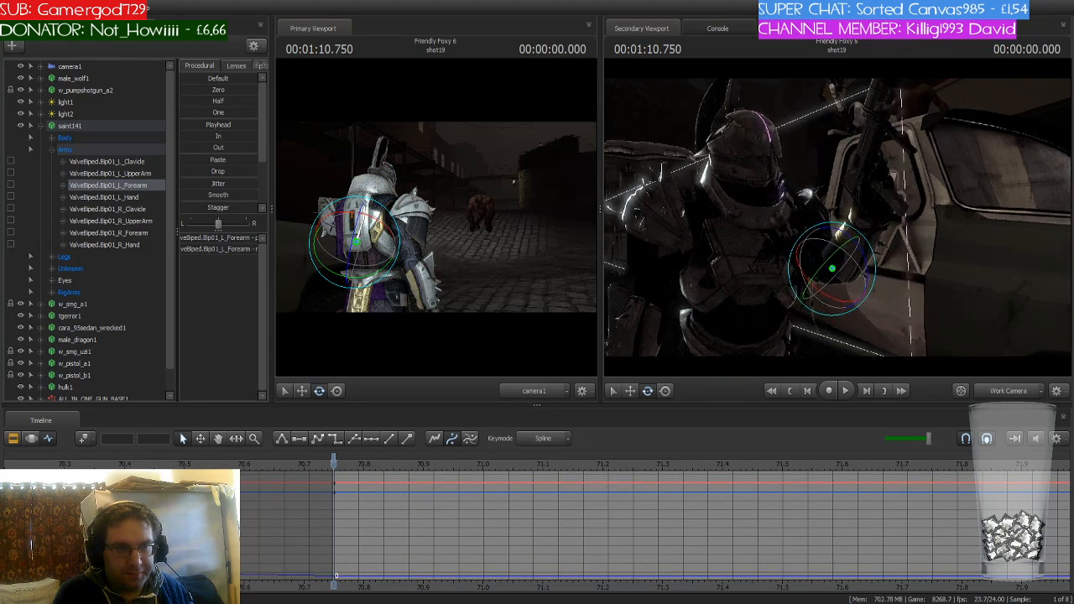
Rotate saint141's ValveBiped.Bip01_Neck1 bone to turn the head at the start of shot19
{"action": "left_click_drag", "start_coordinate": [838, 218], "coordinate": [837, 218]}
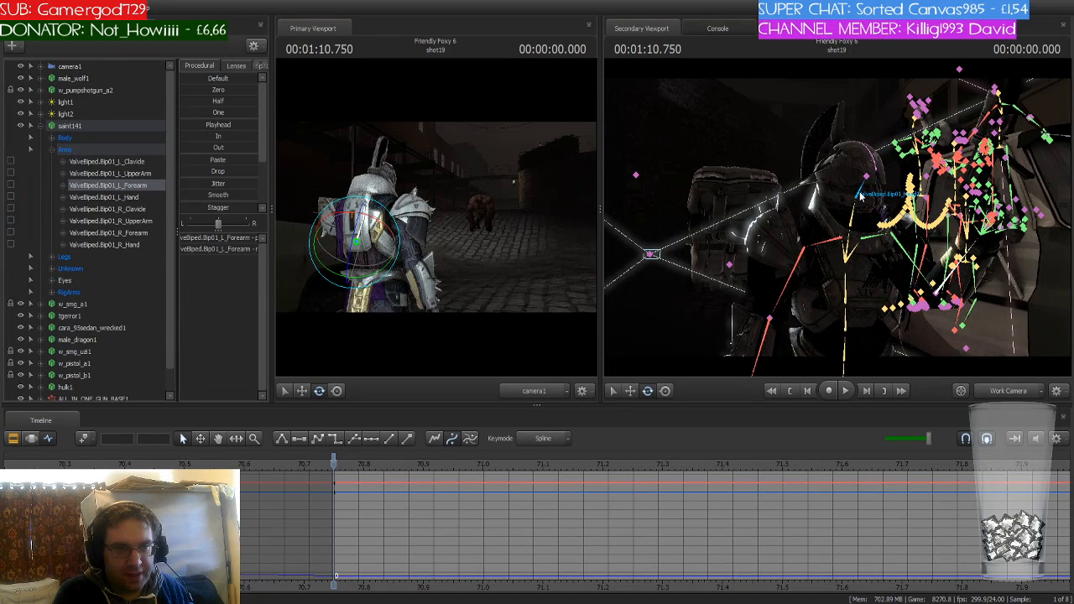
{"action": "left_click", "coordinate": [854, 219]}
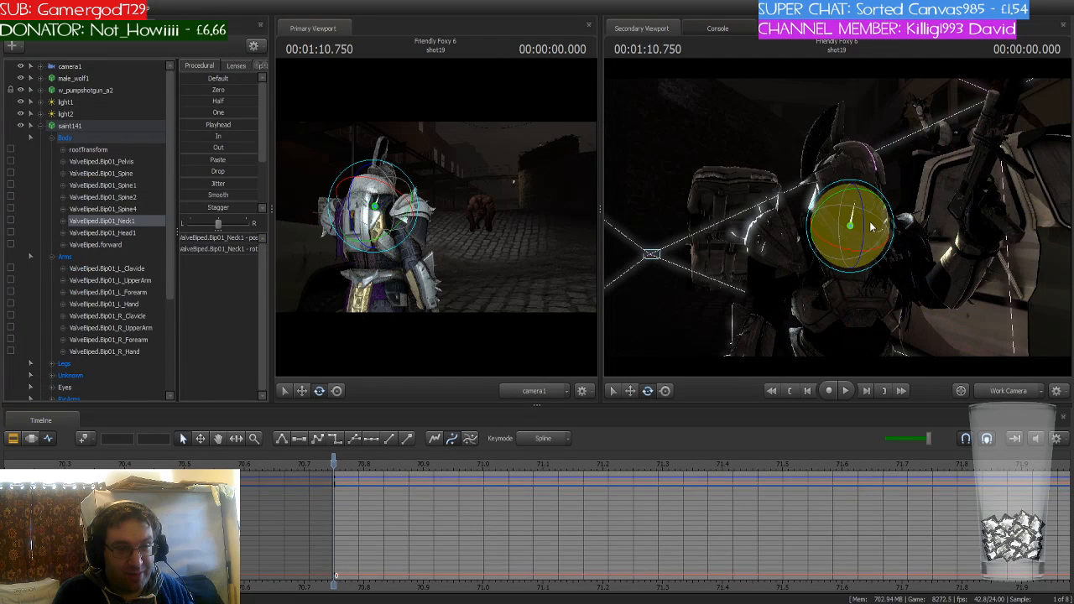
{"action": "mouse_move", "coordinate": [875, 232]}
{"action": "left_mouse_down"}
{"action": "mouse_move", "coordinate": [846, 249]}
{"action": "mouse_move", "coordinate": [881, 238]}
{"action": "left_mouse_up"}
{"action": "key", "text": "w"}
{"action": "left_click_drag", "start_coordinate": [797, 229], "coordinate": [817, 221]}
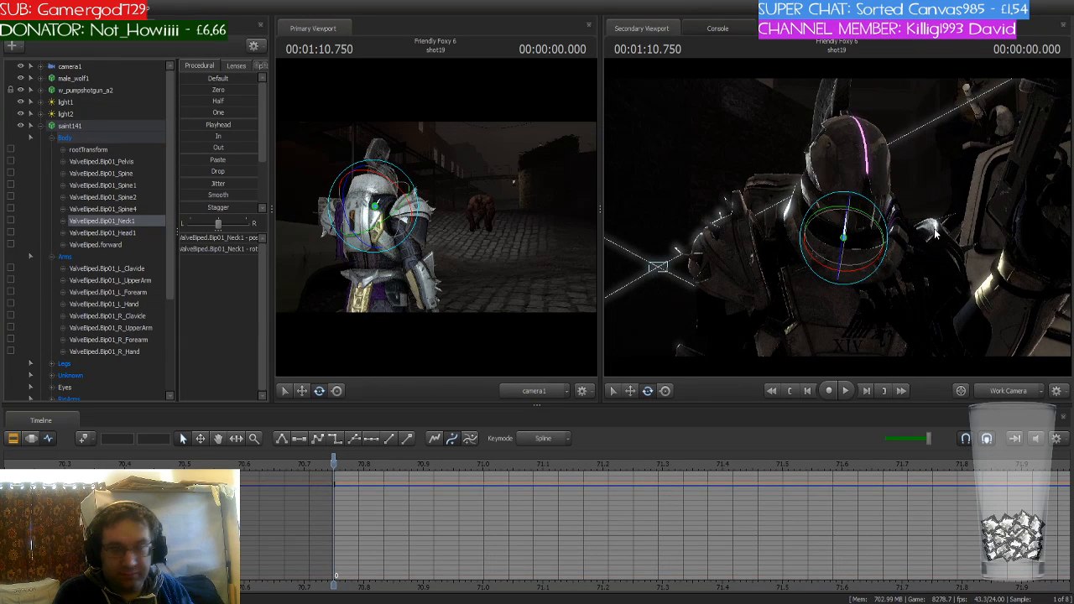
Rotate saint141's right thigh and right calf to adjust the leg's stance at the start of shot19
{"action": "key", "text": "s"}
{"action": "left_click_drag", "start_coordinate": [962, 218], "coordinate": [822, 188]}
{"action": "key", "text": "w"}
{"action": "key", "text": "s"}
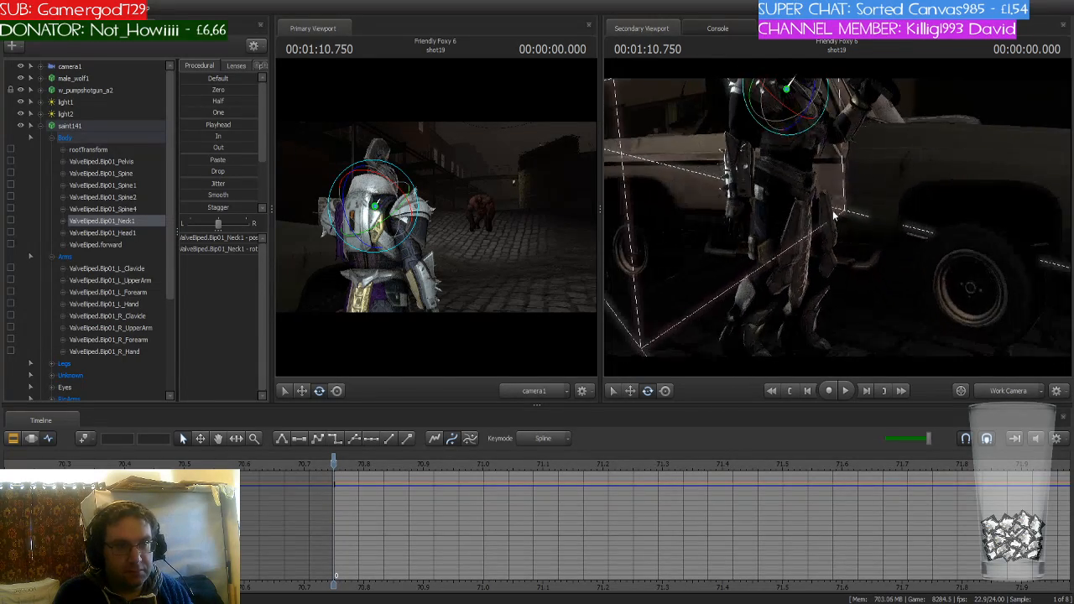
{"action": "key", "text": "ctrl"}
{"action": "left_click", "coordinate": [781, 216], "text": "ctrl"}
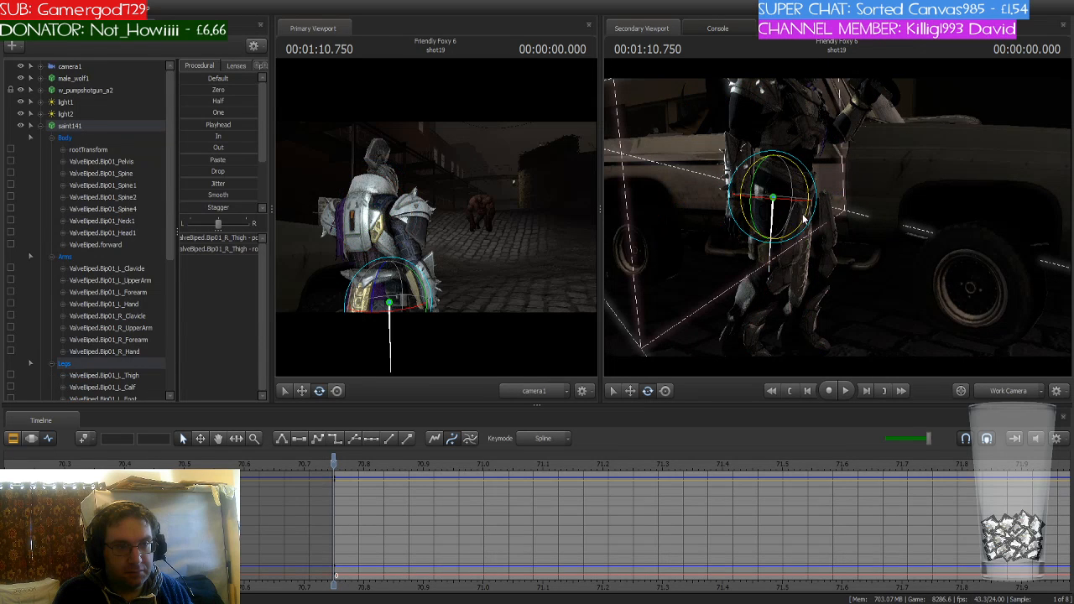
{"action": "left_click_drag", "start_coordinate": [806, 216], "coordinate": [806, 209]}
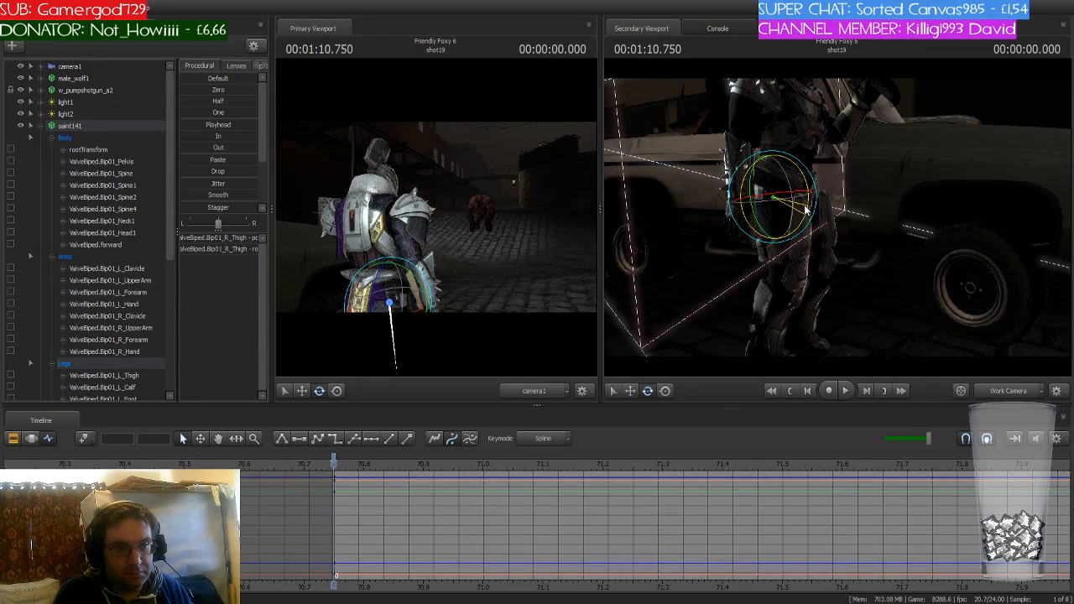
{"action": "key", "text": "ctrl"}
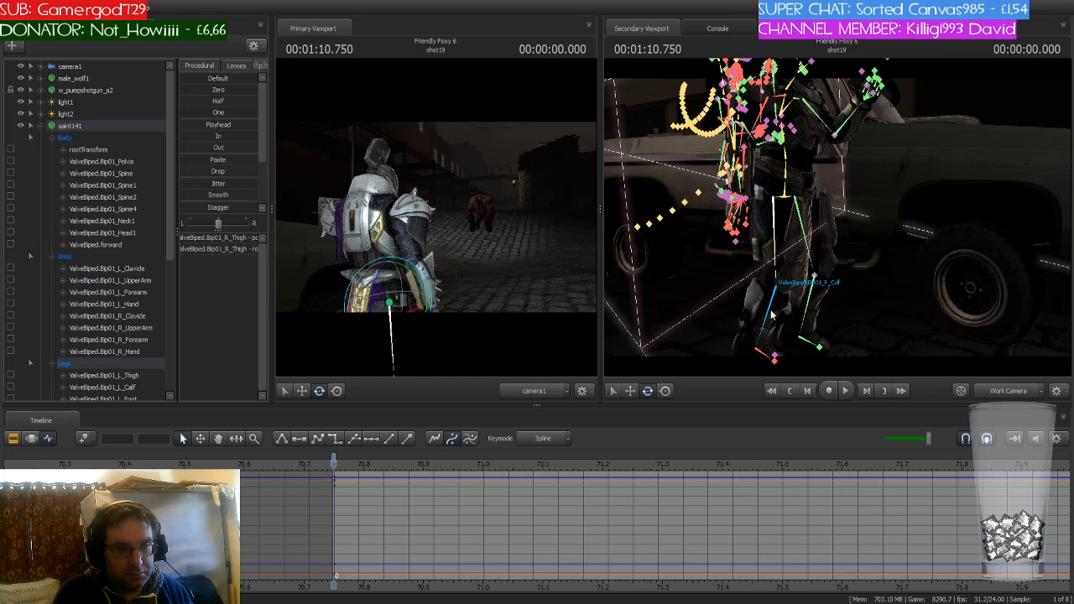
{"action": "left_click", "coordinate": [796, 290], "text": "ctrl"}
{"action": "left_click_drag", "start_coordinate": [812, 286], "coordinate": [810, 273]}
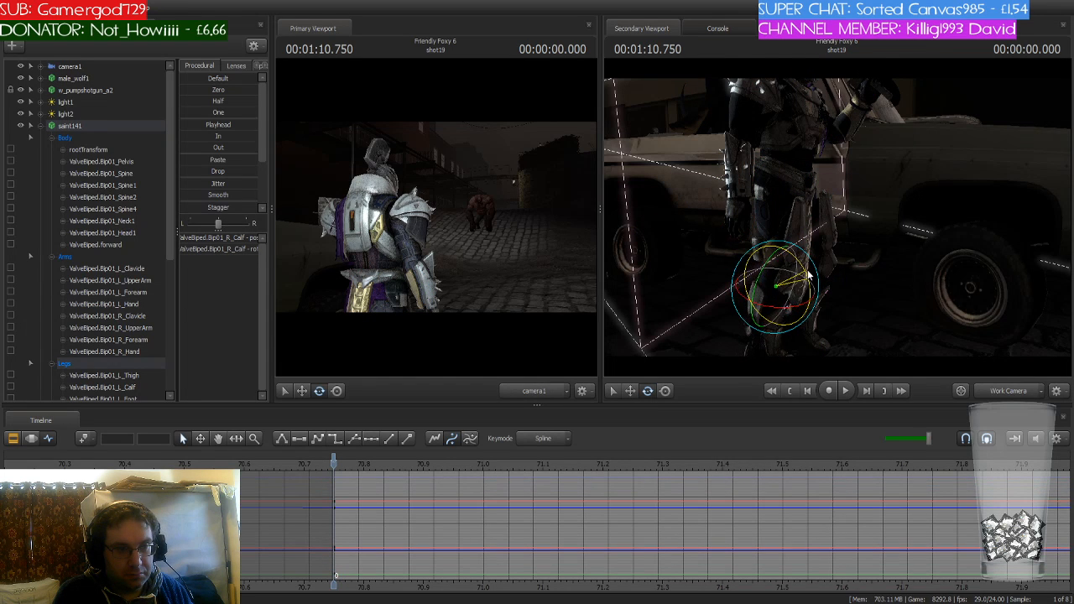
Rotate saint141's left thigh and left calf to adjust that leg's stance at the start of shot19
{"action": "key", "text": "ctrl"}
{"action": "left_click", "coordinate": [808, 222], "text": "ctrl"}
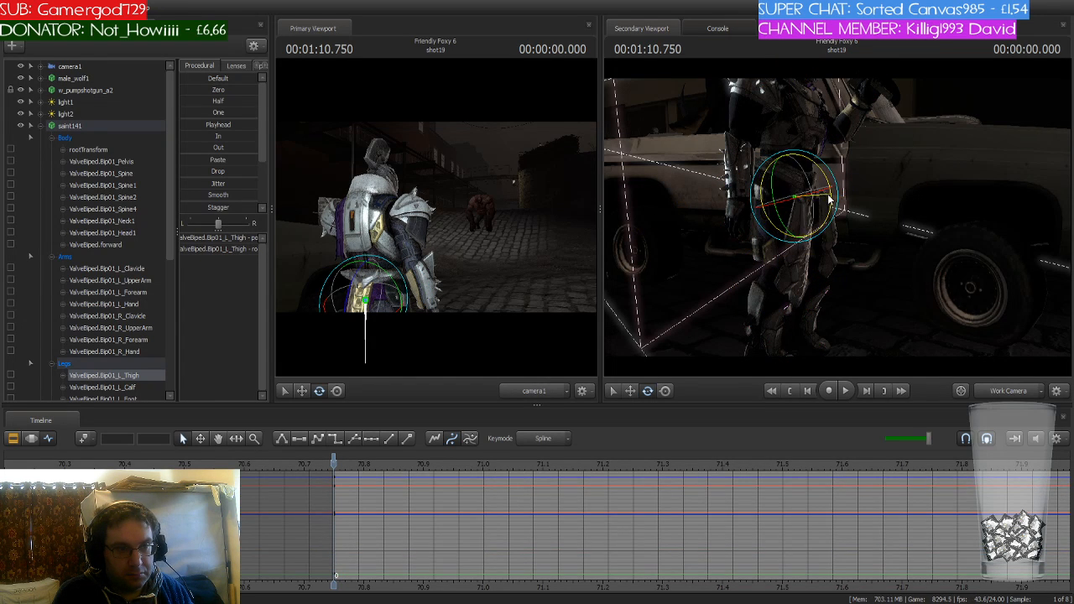
{"action": "key", "text": "ctrl"}
{"action": "left_click", "coordinate": [807, 280], "text": "ctrl"}
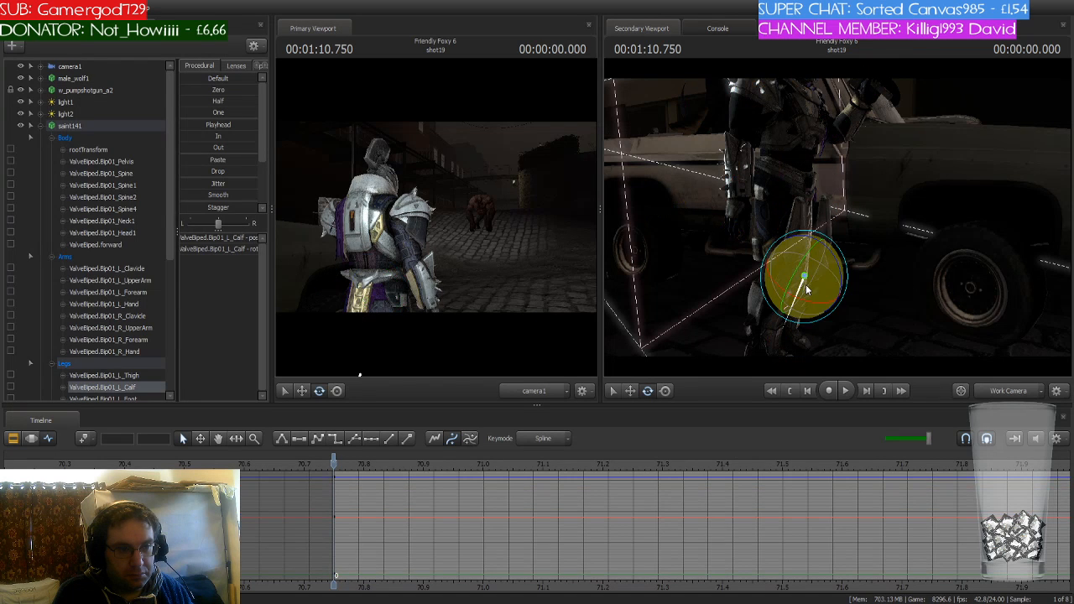
{"action": "left_click_drag", "start_coordinate": [836, 274], "coordinate": [834, 262]}
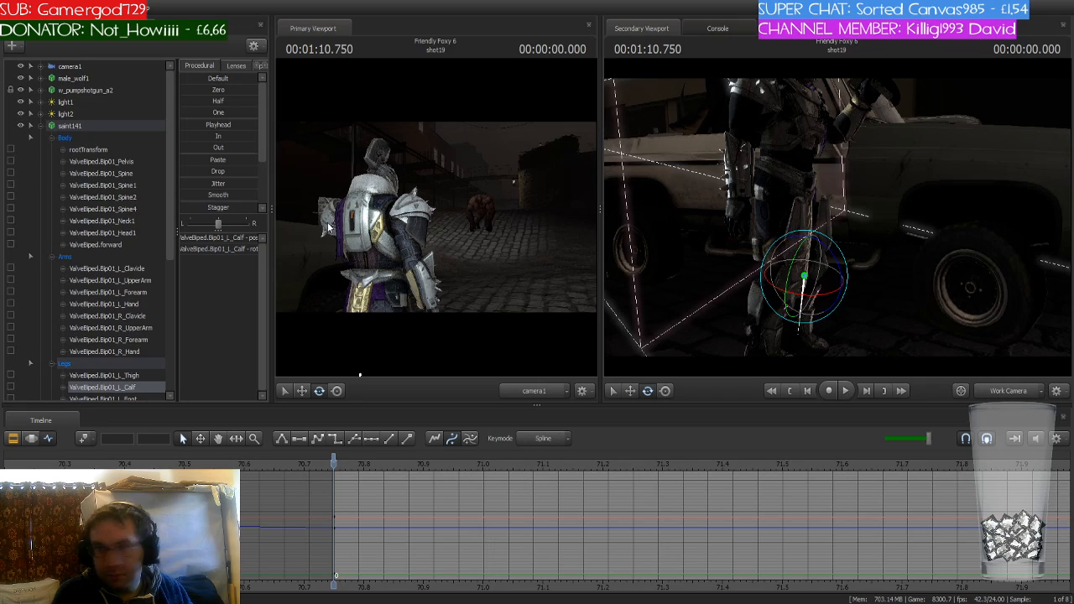
Select all of saint141's bones and advance the playhead to 00:00:00.333 within shot19
{"action": "left_click", "coordinate": [82, 125]}
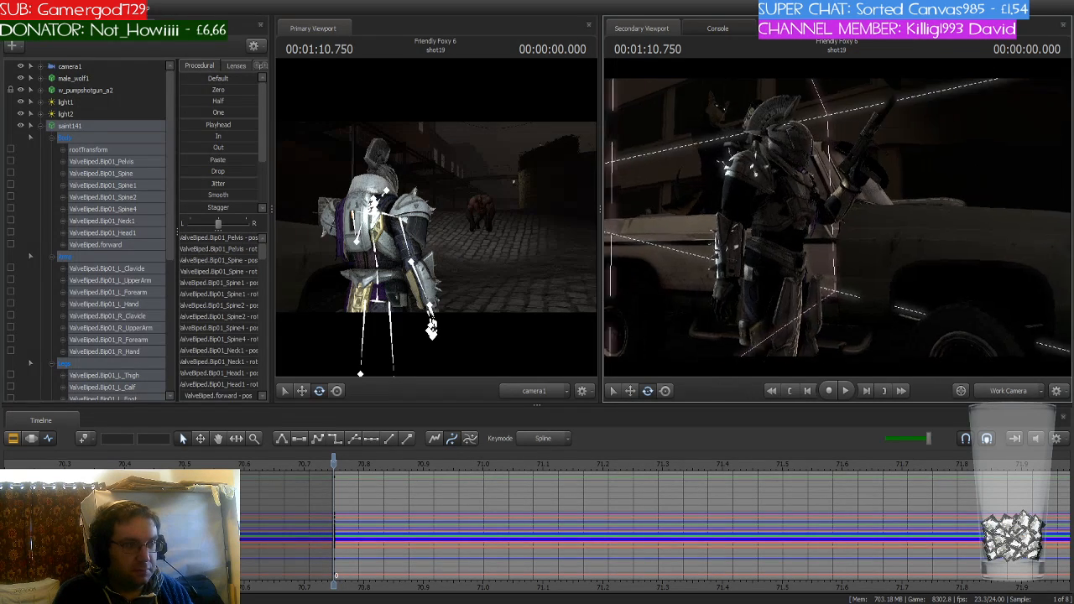
{"action": "mouse_move", "coordinate": [837, 218]}
{"action": "left_mouse_down"}
{"action": "mouse_move", "coordinate": [865, 220]}
{"action": "mouse_move", "coordinate": [823, 217]}
{"action": "left_mouse_up"}
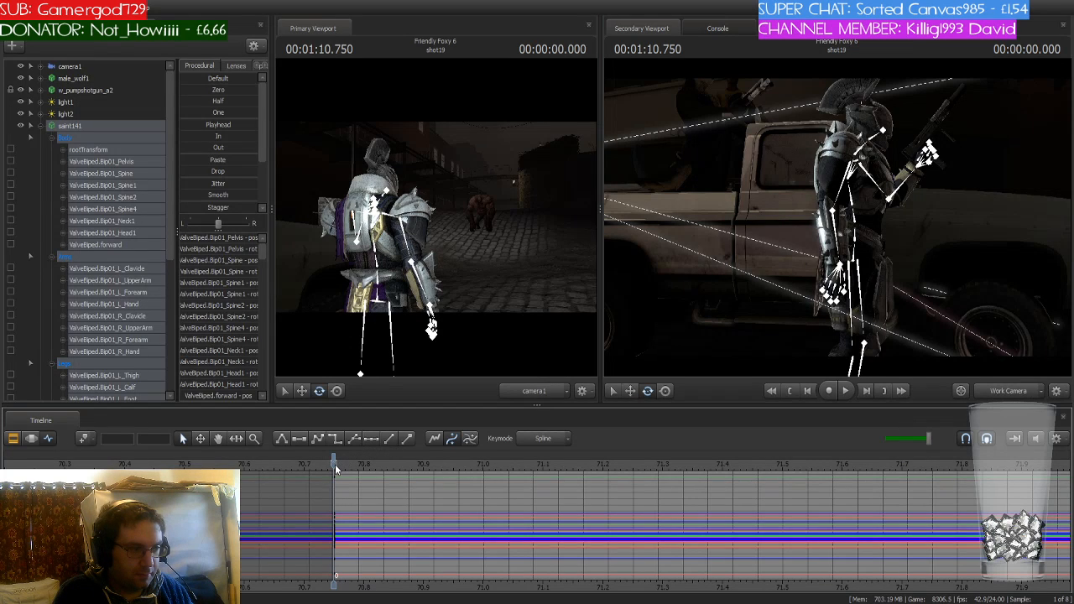
{"action": "key", "text": "space"}
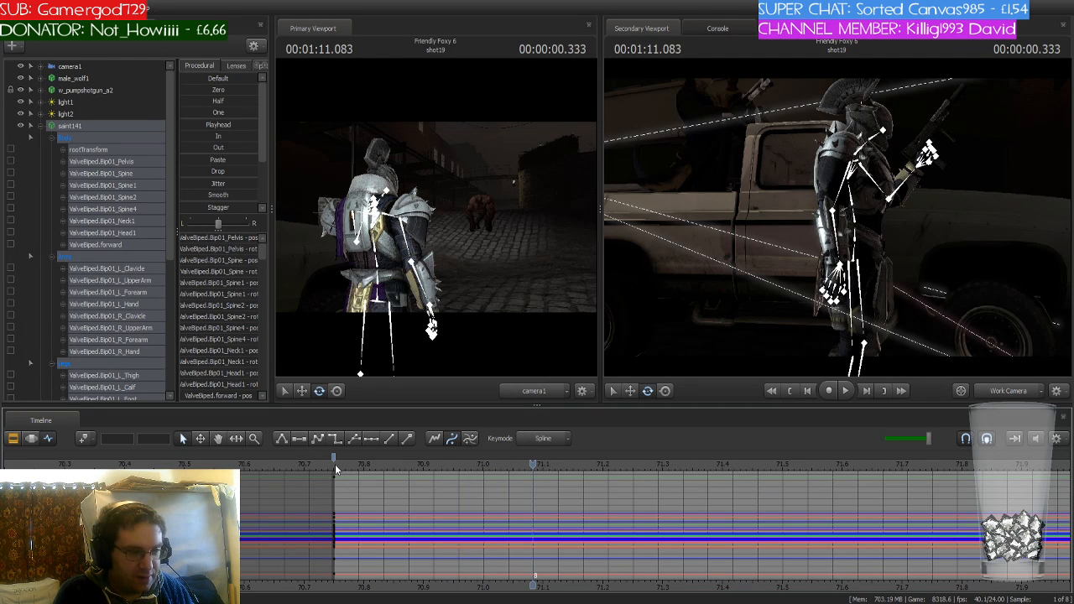
Pose saint141's right arm bent in front of the body at 00:00:00.333 in shot19
{"action": "left_click_drag", "start_coordinate": [838, 338], "coordinate": [885, 323]}
{"action": "left_click", "coordinate": [806, 198]}
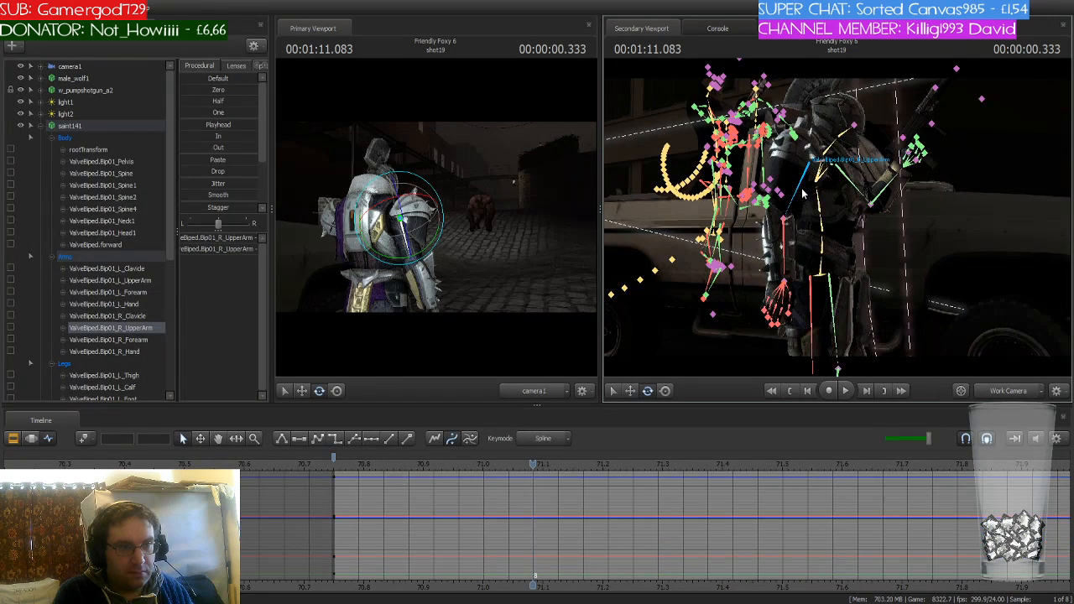
{"action": "left_click_drag", "start_coordinate": [822, 193], "coordinate": [889, 212]}
{"action": "left_click", "coordinate": [820, 236]}
{"action": "left_click", "coordinate": [884, 219], "text": "ctrl"}
{"action": "key", "text": "w"}
{"action": "key", "text": "d"}
Rotate saint141's ValveBiped.Bip01_Spine and ValveBiped.Bip01_Spine2 bones to turn the torso at 00:00:00.333 in shot19
{"action": "left_click", "coordinate": [798, 299], "text": "ctrl"}
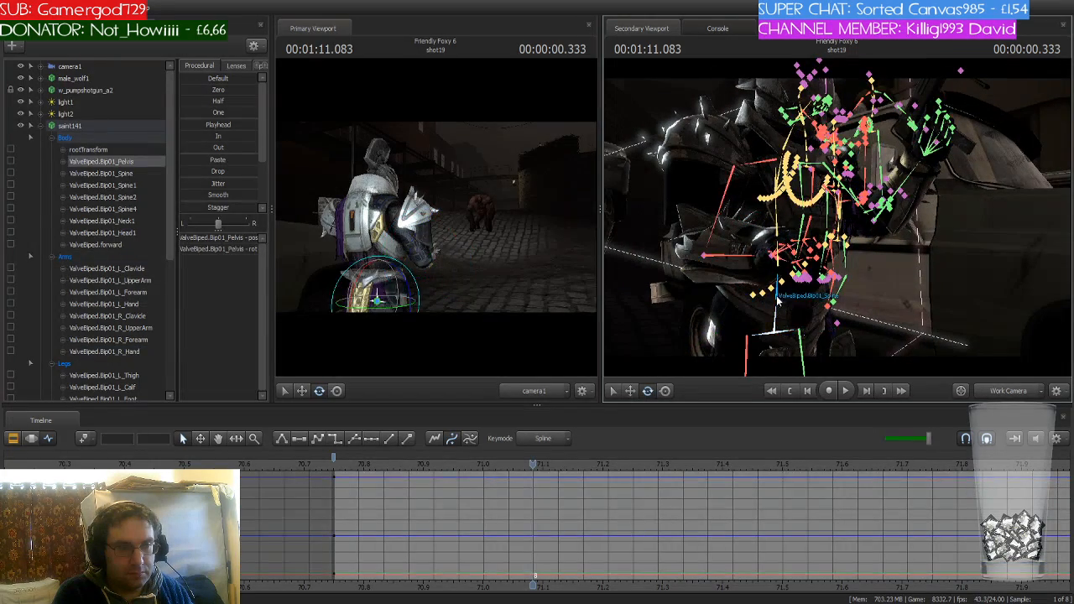
{"action": "left_click_drag", "start_coordinate": [798, 300], "coordinate": [776, 243]}
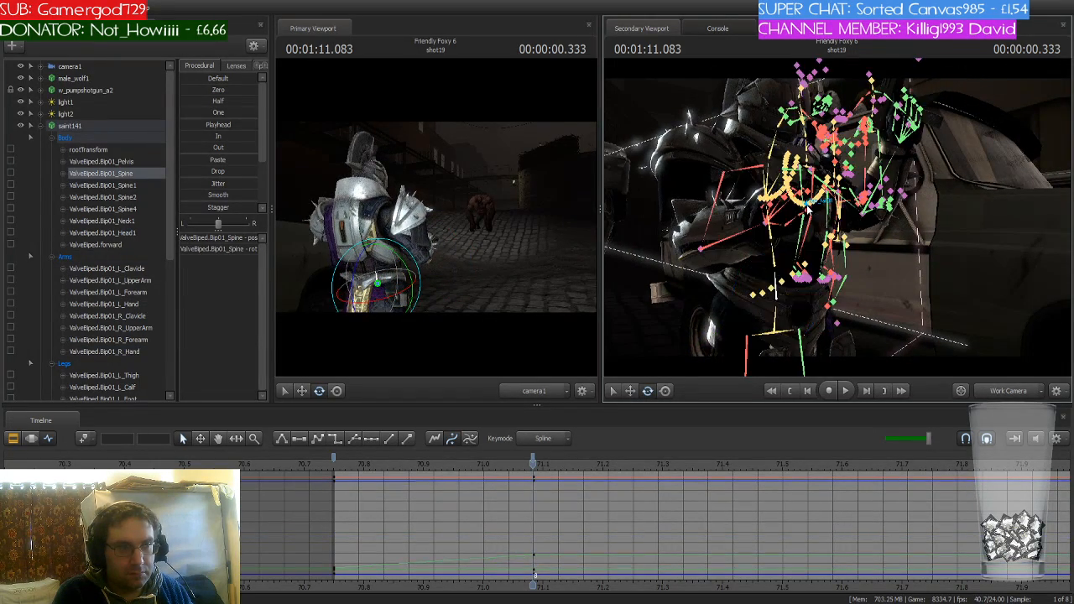
{"action": "left_click", "coordinate": [776, 227], "text": "ctrl"}
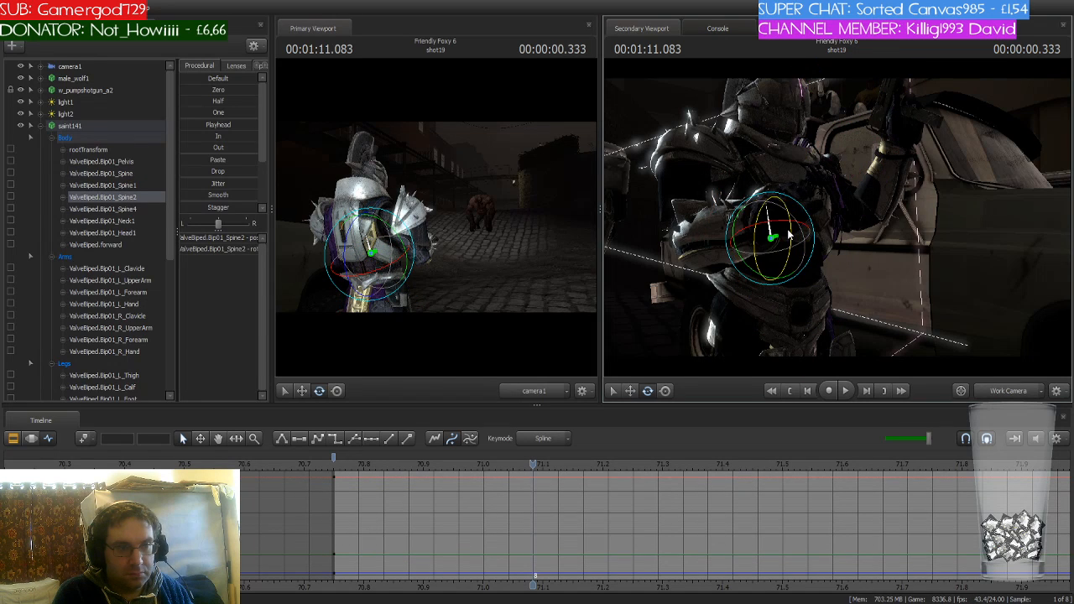
{"action": "left_click_drag", "start_coordinate": [780, 234], "coordinate": [789, 240]}
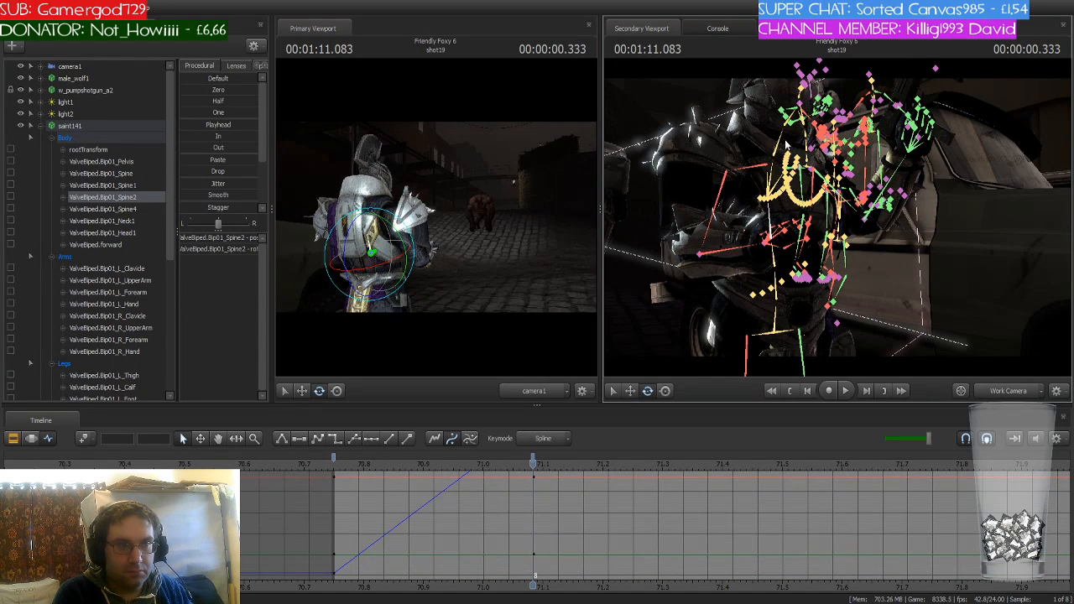
Rotate saint141's neck and left upper arm at 00:00:00.333 in shot19
{"action": "left_click", "coordinate": [781, 141], "text": "ctrl"}
{"action": "left_click_drag", "start_coordinate": [794, 148], "coordinate": [830, 197]}
{"action": "left_click", "coordinate": [847, 189], "text": "ctrl"}
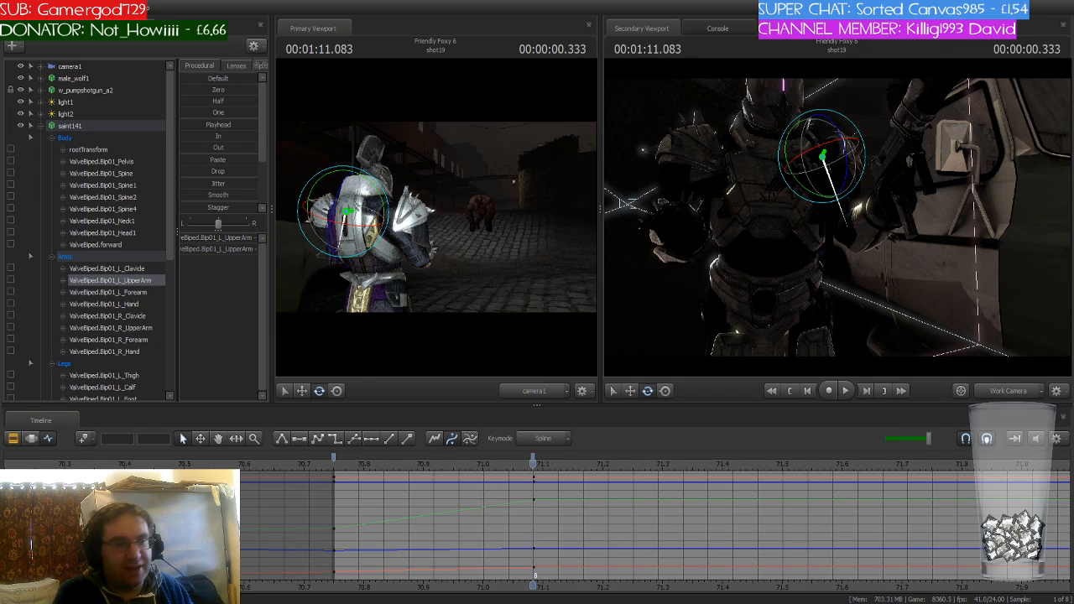
Select saint141's keyframes at the start of shot19 across all bones and move the playhead to 00:00:00.625 in the shot
{"action": "left_click", "coordinate": [95, 126]}
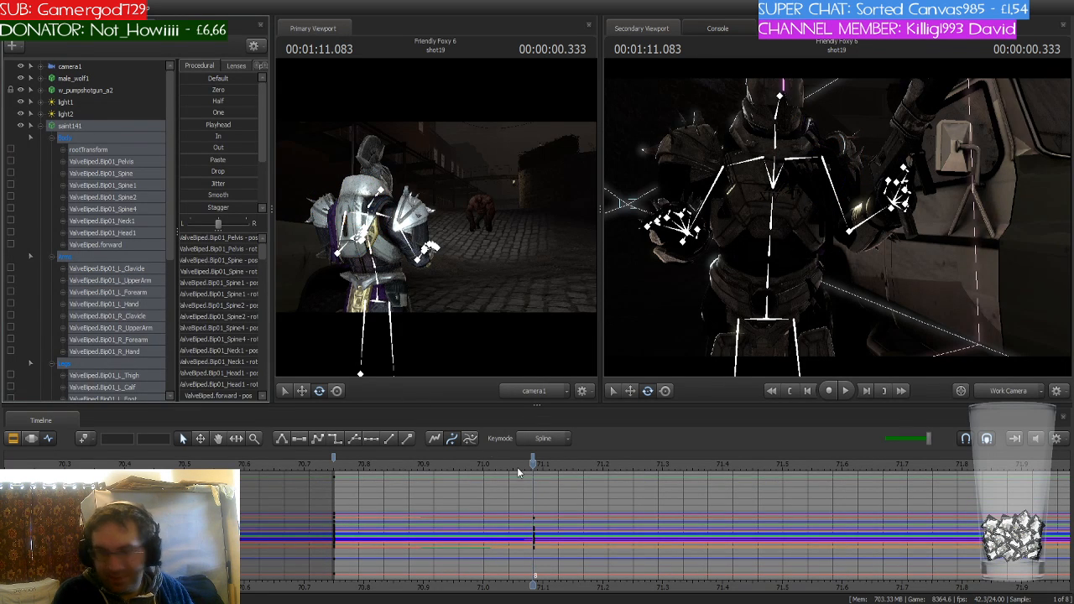
{"action": "left_click", "coordinate": [335, 457]}
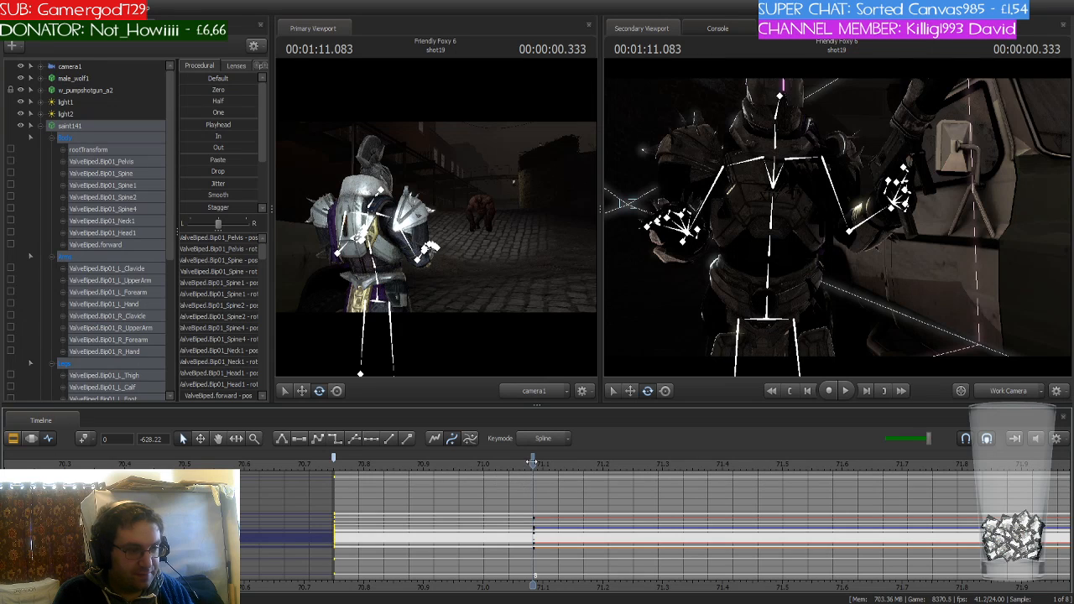
{"action": "left_click_drag", "start_coordinate": [532, 463], "coordinate": [700, 484]}
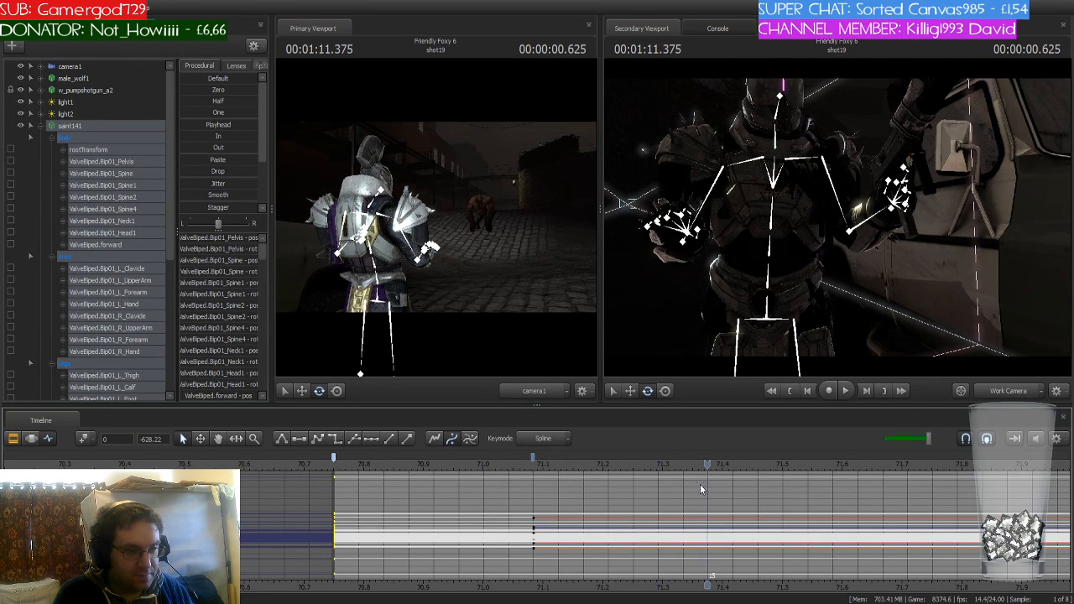
Play the sequence from shot19 through shot20 into shot21 to review the action and timing
{"action": "scroll", "coordinate": [703, 484], "scroll_direction": "down", "scroll_amount": 3}
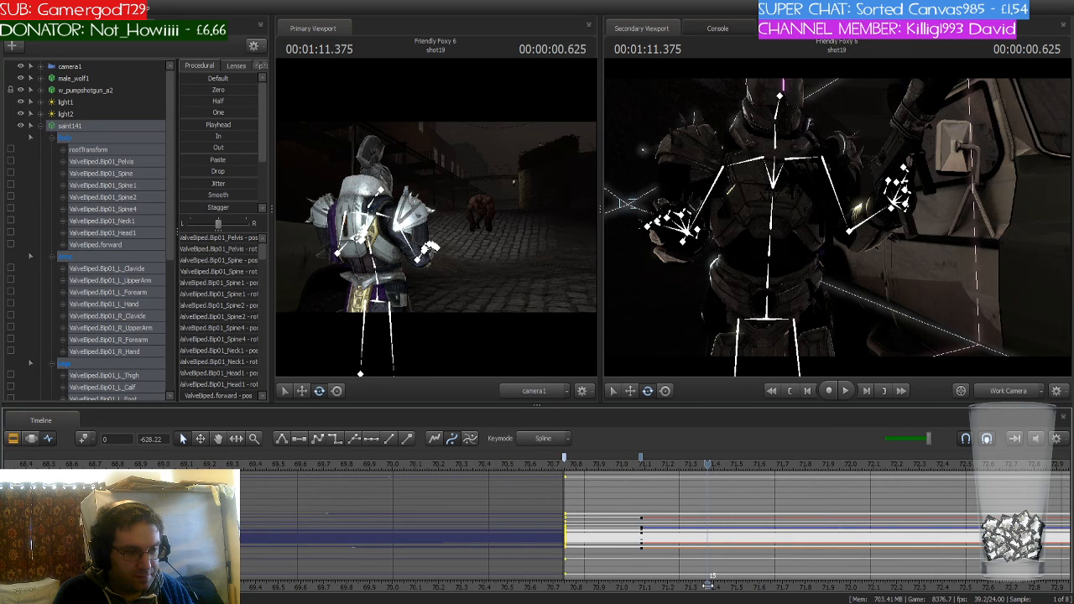
{"action": "middle_click_drag", "start_coordinate": [705, 571], "coordinate": [538, 542]}
{"action": "key", "text": "space"}
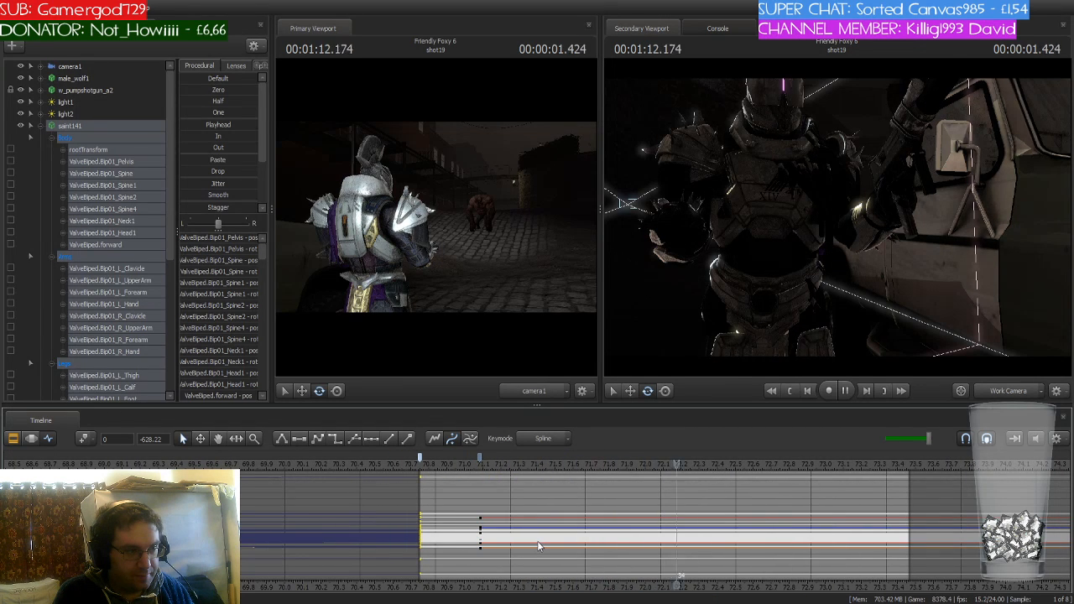
{"action": "scroll", "coordinate": [939, 504], "scroll_direction": "down", "scroll_amount": 2}
{"action": "key", "text": "space"}
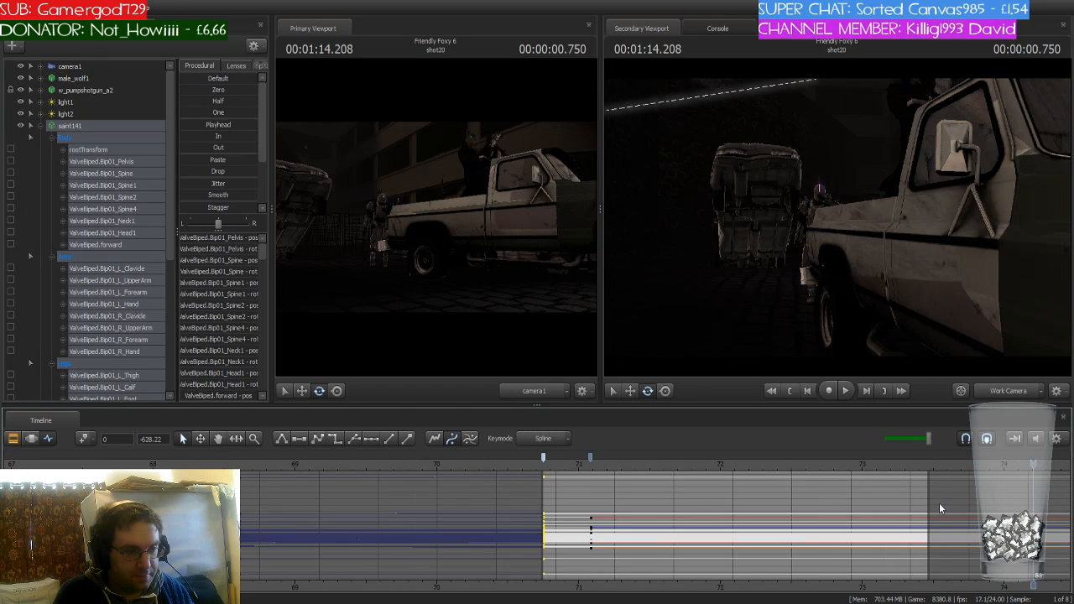
{"action": "left_click_drag", "start_coordinate": [1030, 468], "coordinate": [877, 476]}
{"action": "key", "text": "space"}
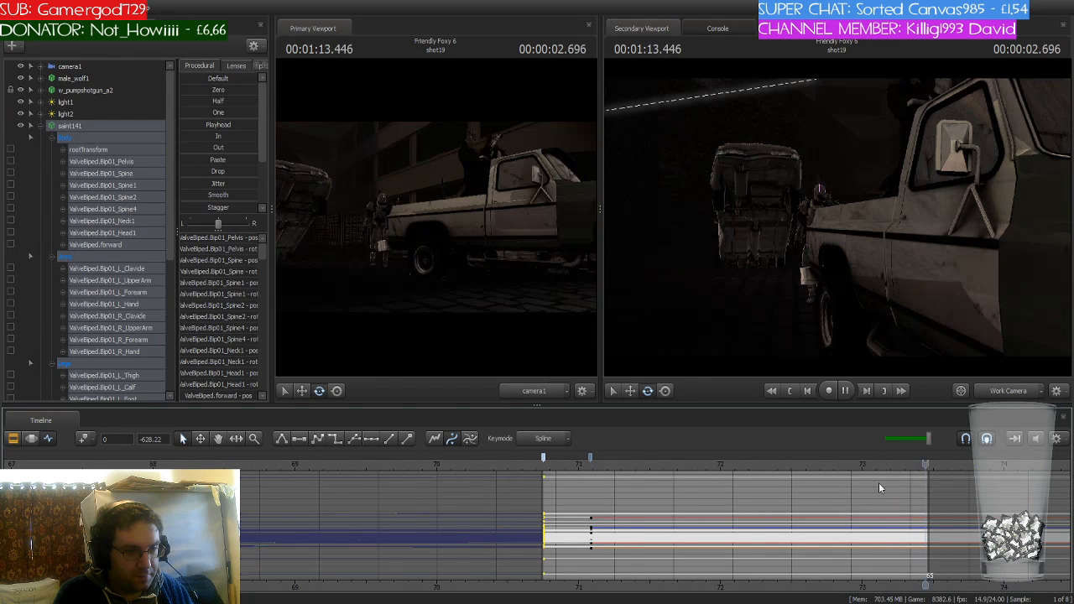
{"action": "scroll", "coordinate": [941, 554], "scroll_direction": "down", "scroll_amount": 2}
{"action": "middle_click_drag", "start_coordinate": [967, 582], "coordinate": [591, 573]}
{"action": "scroll", "coordinate": [594, 573], "scroll_direction": "down", "scroll_amount": 1}
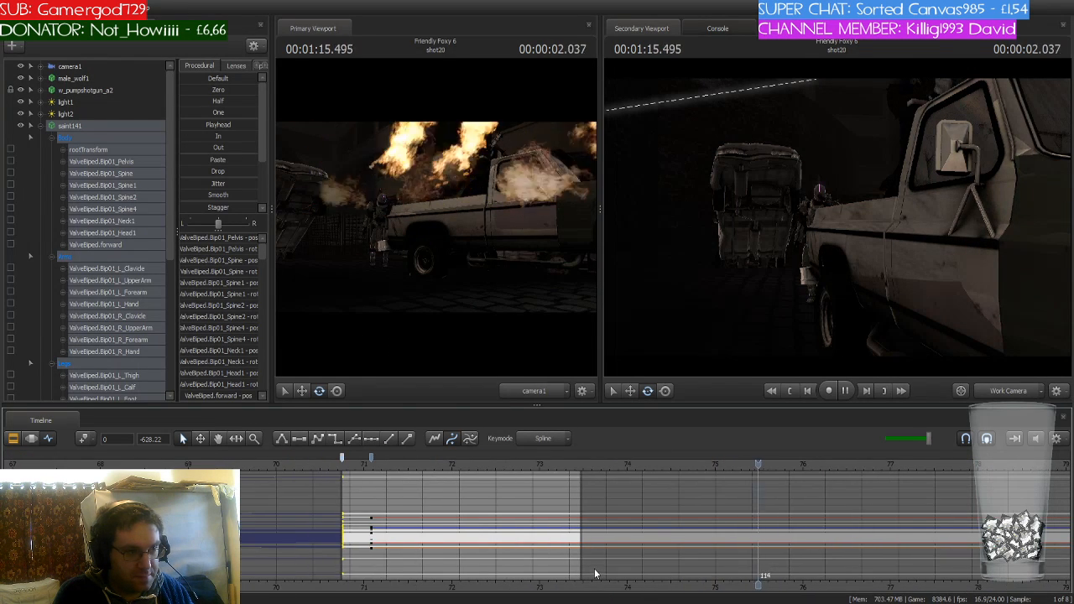
{"action": "scroll", "coordinate": [599, 572], "scroll_direction": "down", "scroll_amount": 2}
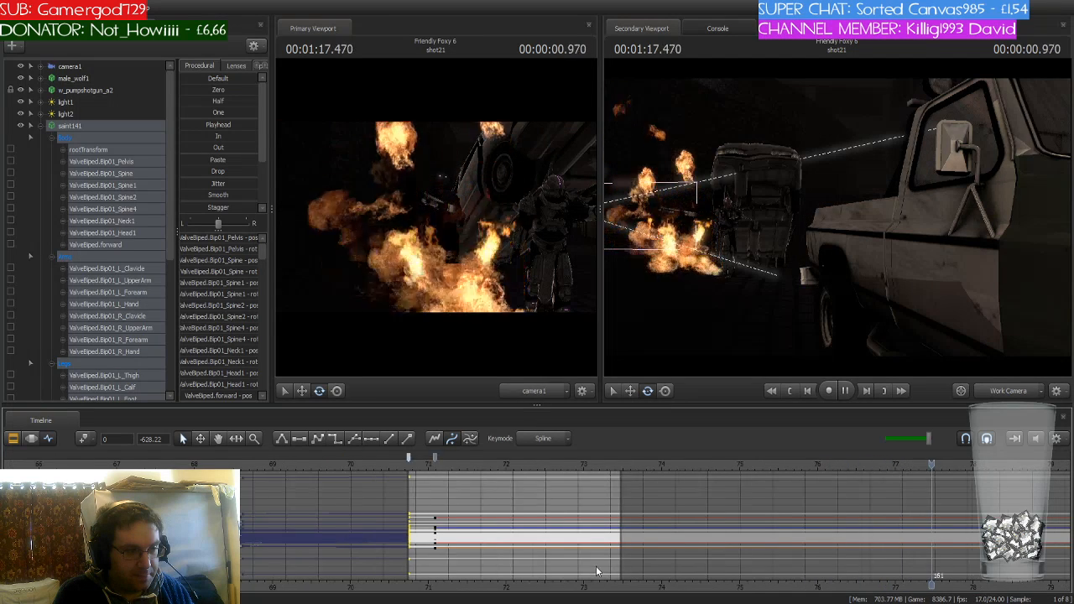
{"action": "key", "text": "space"}
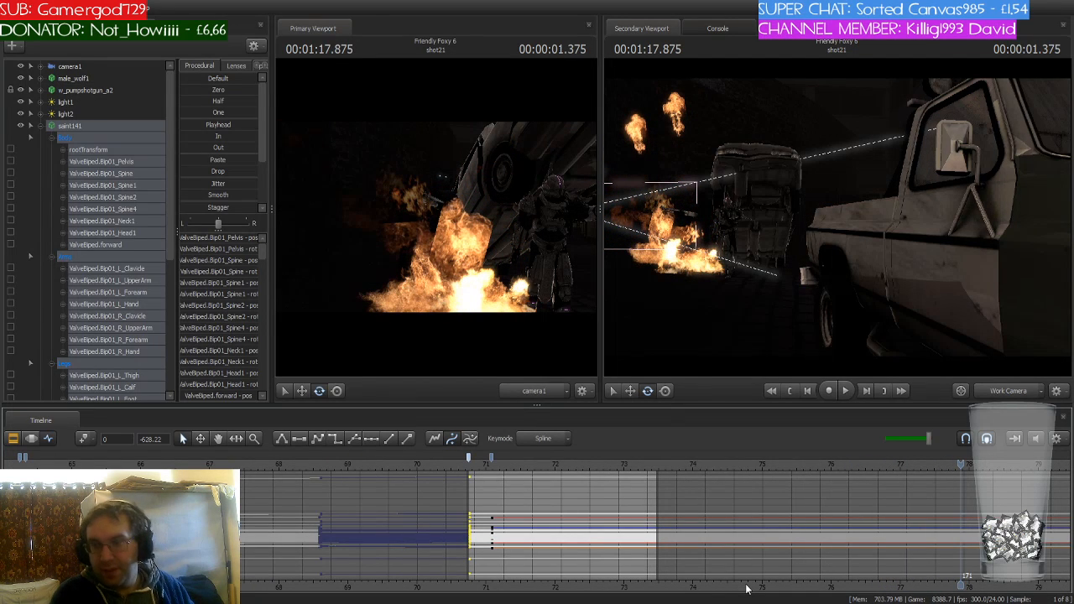
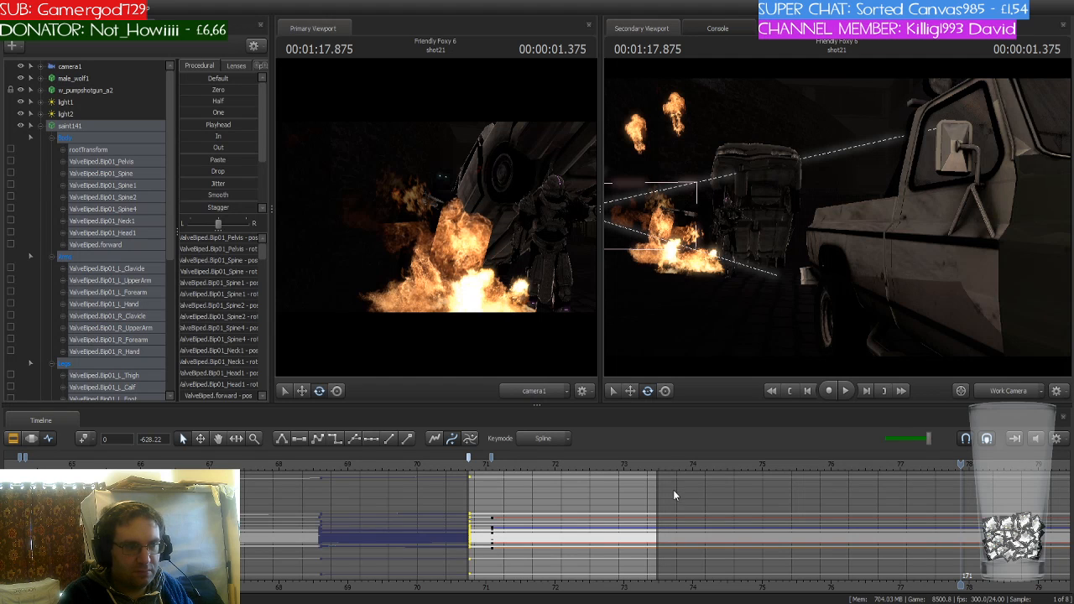
Move the playhead to 00:00:01.750 in shot19 and try to trim the shot's end to that point
{"action": "scroll", "coordinate": [492, 470], "scroll_direction": "up", "scroll_amount": 1}
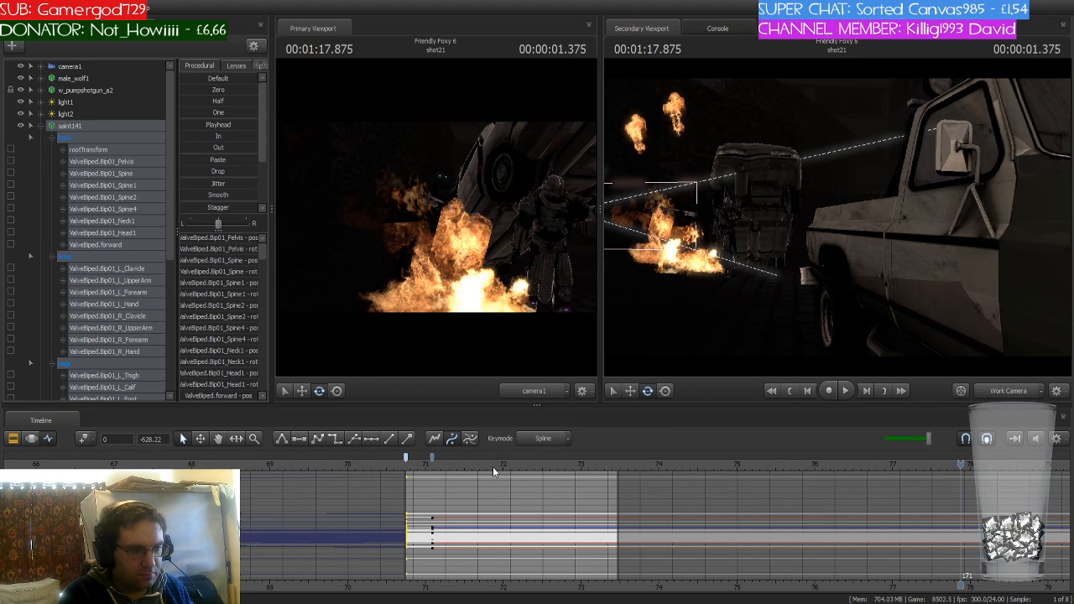
{"action": "left_click_drag", "start_coordinate": [424, 468], "coordinate": [542, 479]}
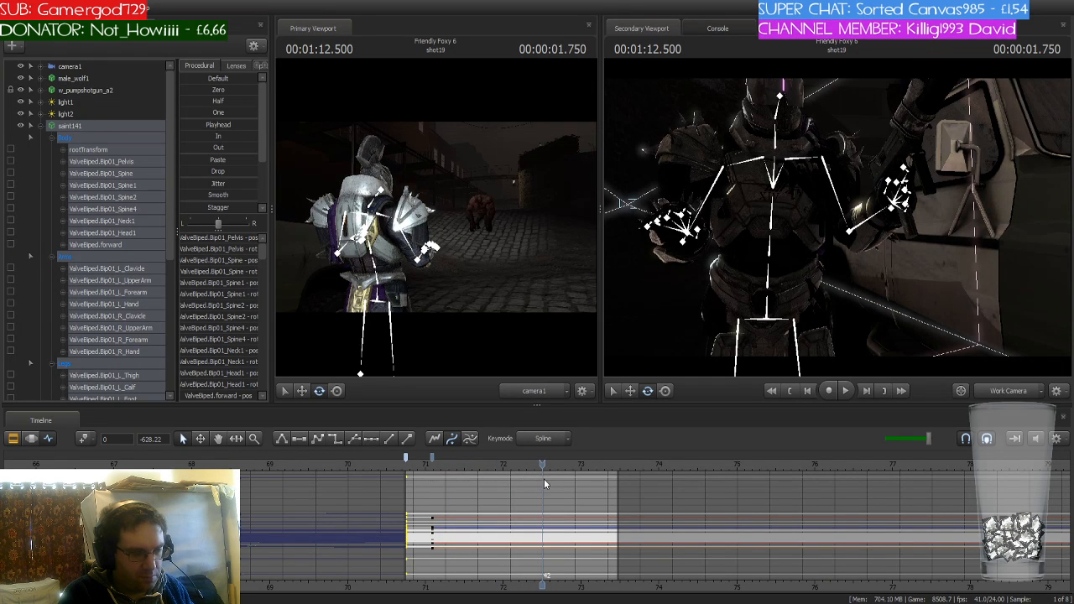
{"action": "left_click", "coordinate": [13, 438]}
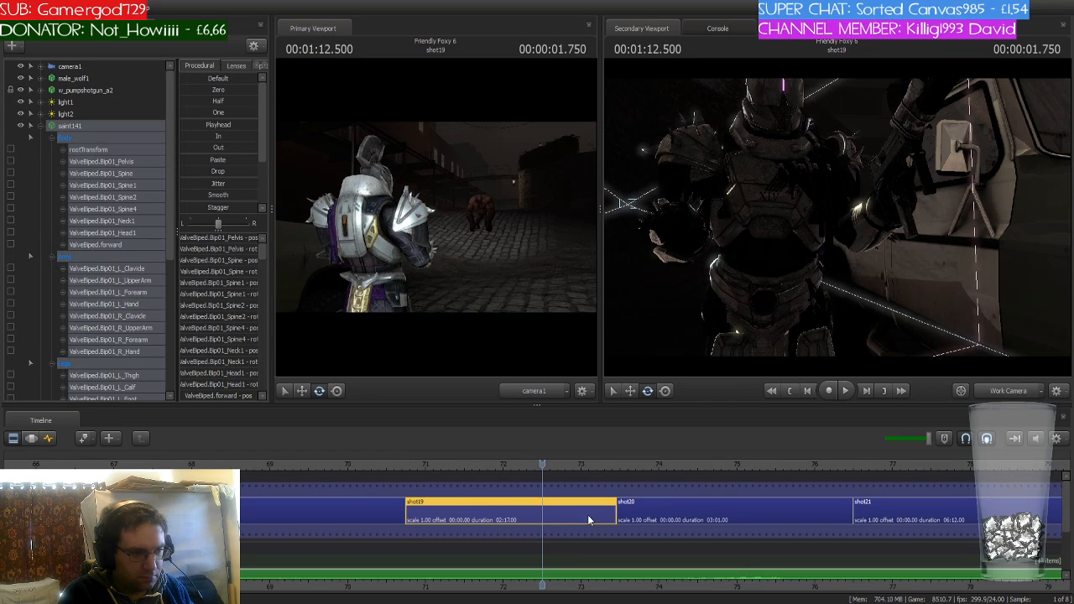
{"action": "left_click_drag", "start_coordinate": [610, 517], "coordinate": [540, 511]}
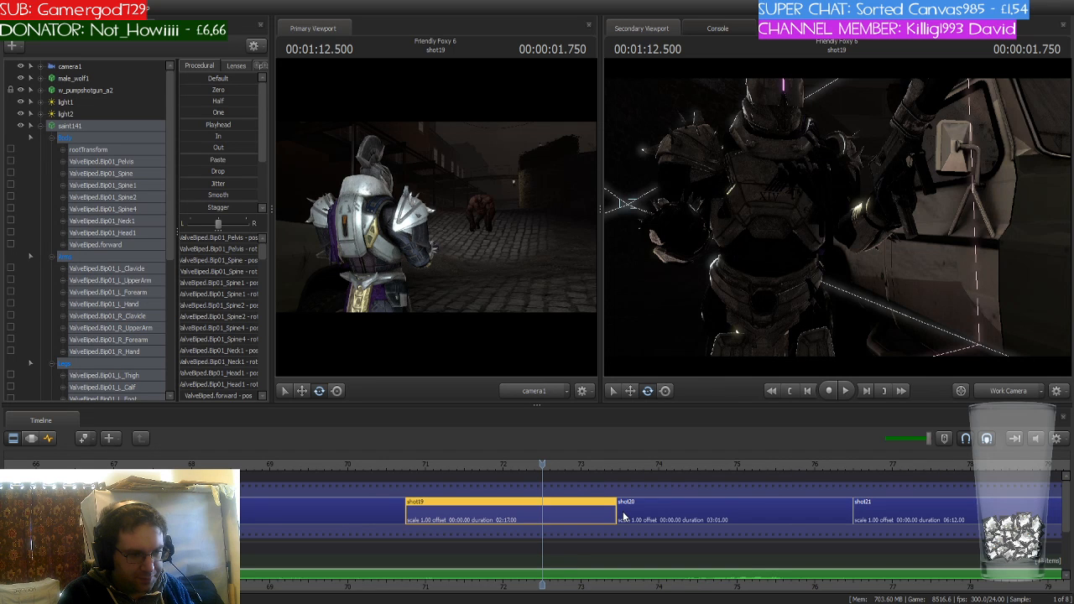
{"action": "scroll", "coordinate": [624, 517], "scroll_direction": "down", "scroll_amount": 2}
{"action": "scroll", "coordinate": [624, 516], "scroll_direction": "down", "scroll_amount": 5}
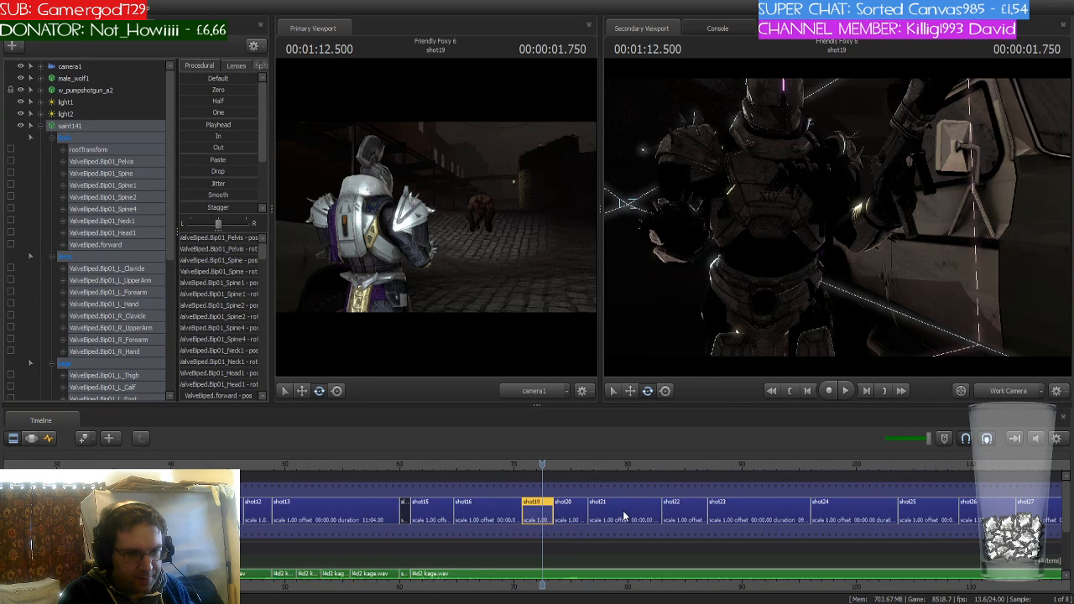
{"action": "scroll", "coordinate": [623, 515], "scroll_direction": "down", "scroll_amount": 4}
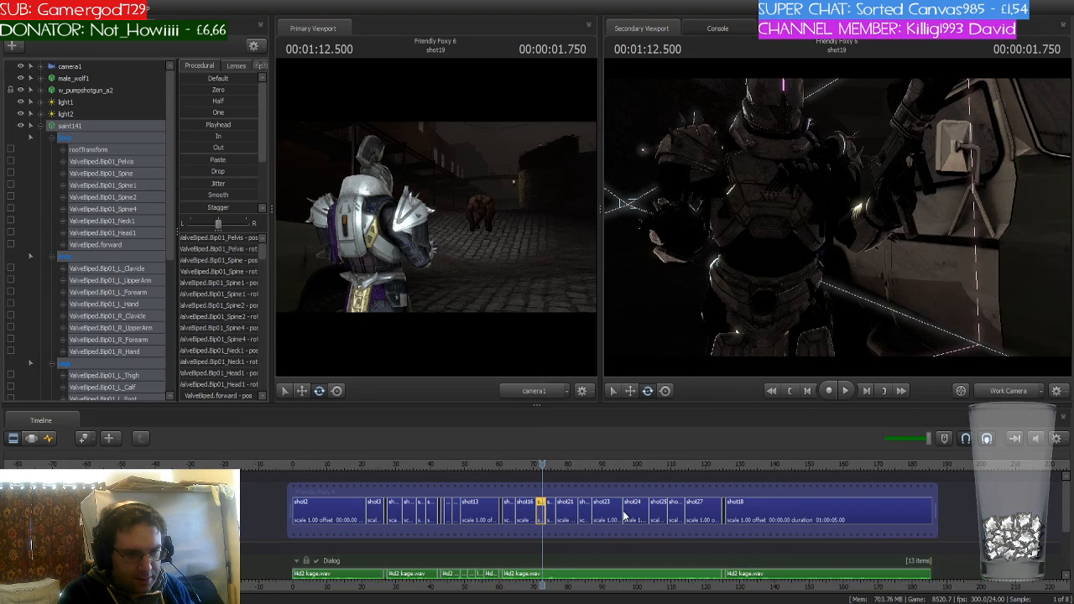
{"action": "scroll", "coordinate": [624, 515], "scroll_direction": "up", "scroll_amount": 9}
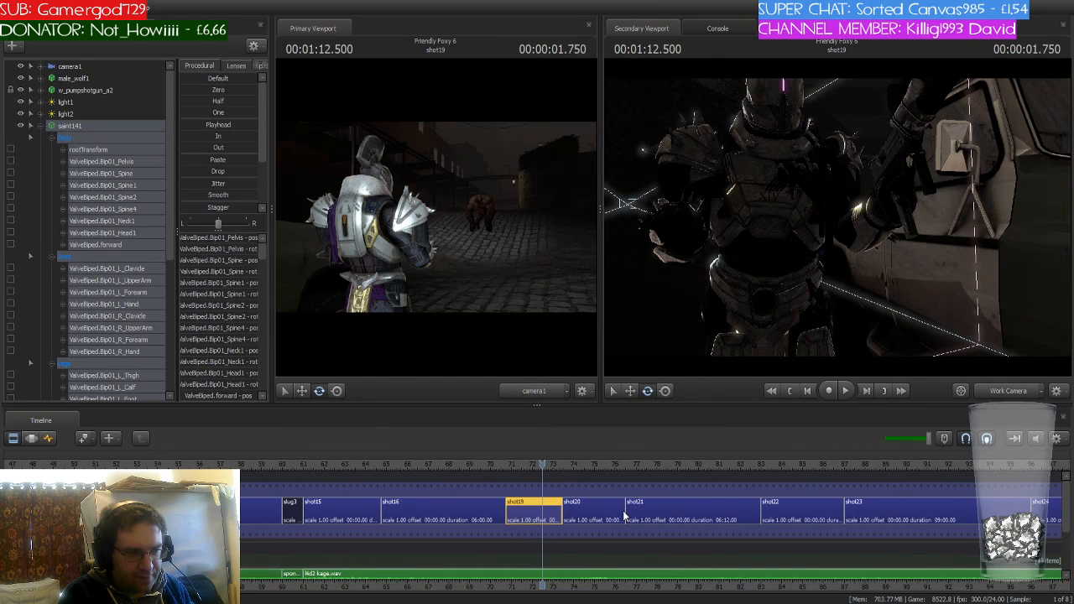
Trim the end of shot19 to the playhead at 00:00:01.750 in the shot
{"action": "scroll", "coordinate": [623, 513], "scroll_direction": "up", "scroll_amount": 2}
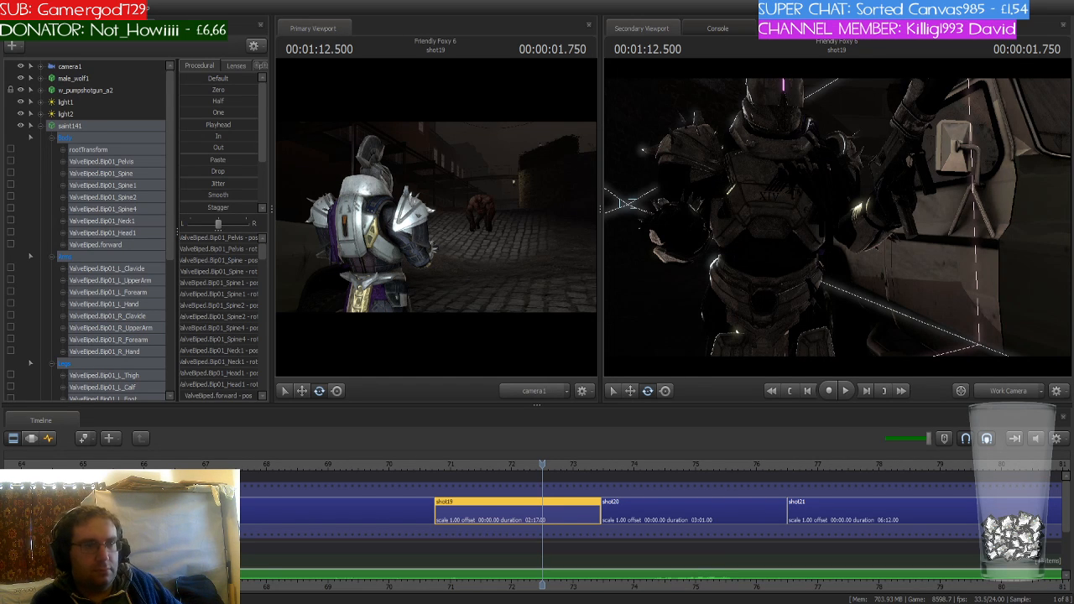
{"action": "scroll", "coordinate": [675, 466], "scroll_direction": "down", "scroll_amount": 4}
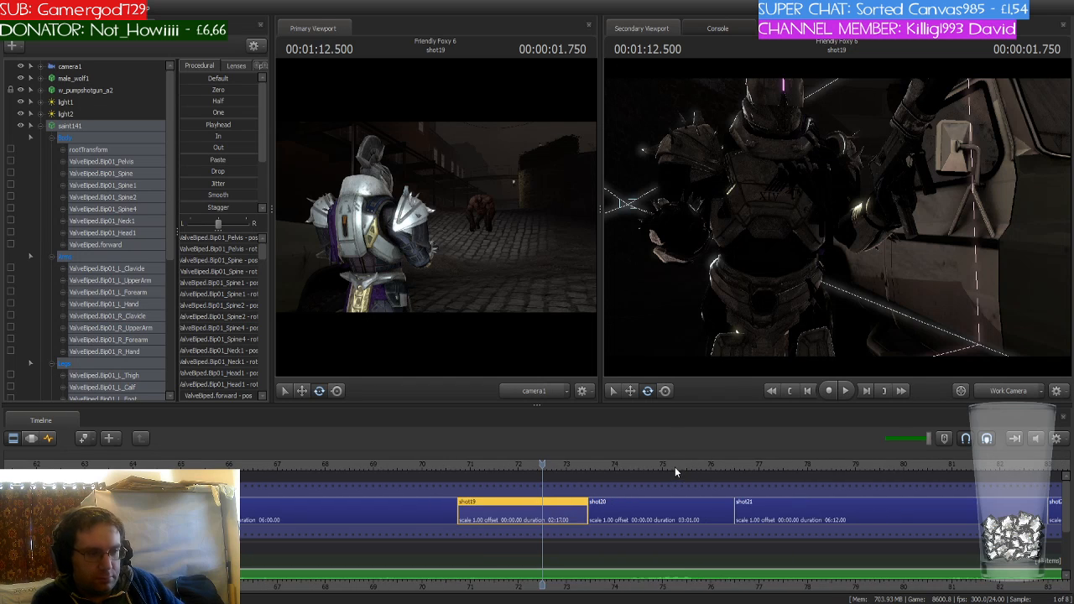
{"action": "scroll", "coordinate": [675, 463], "scroll_direction": "down", "scroll_amount": 5}
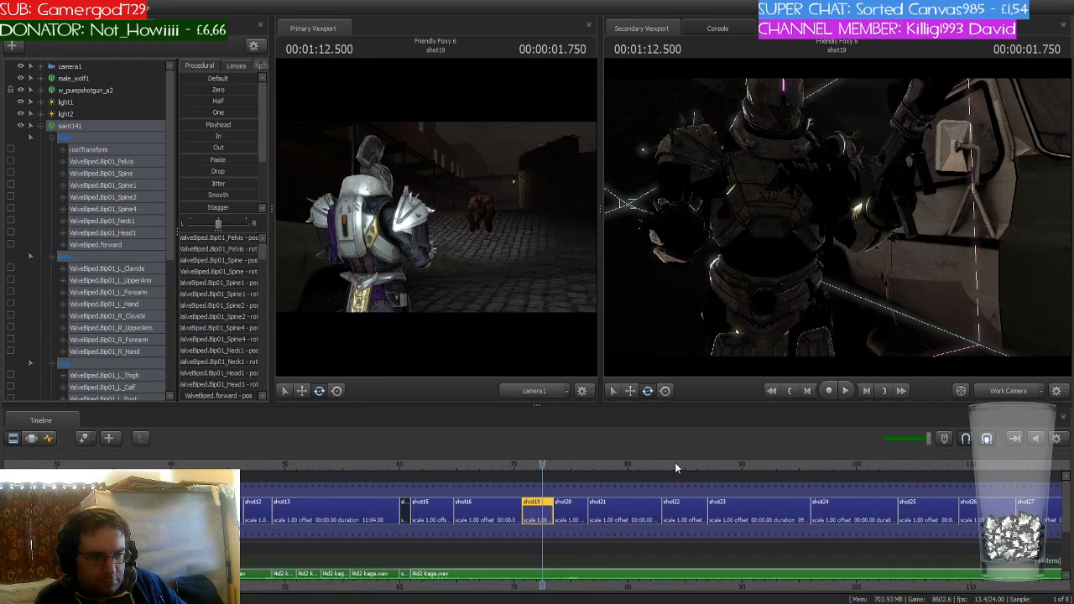
{"action": "scroll", "coordinate": [677, 467], "scroll_direction": "down", "scroll_amount": 4}
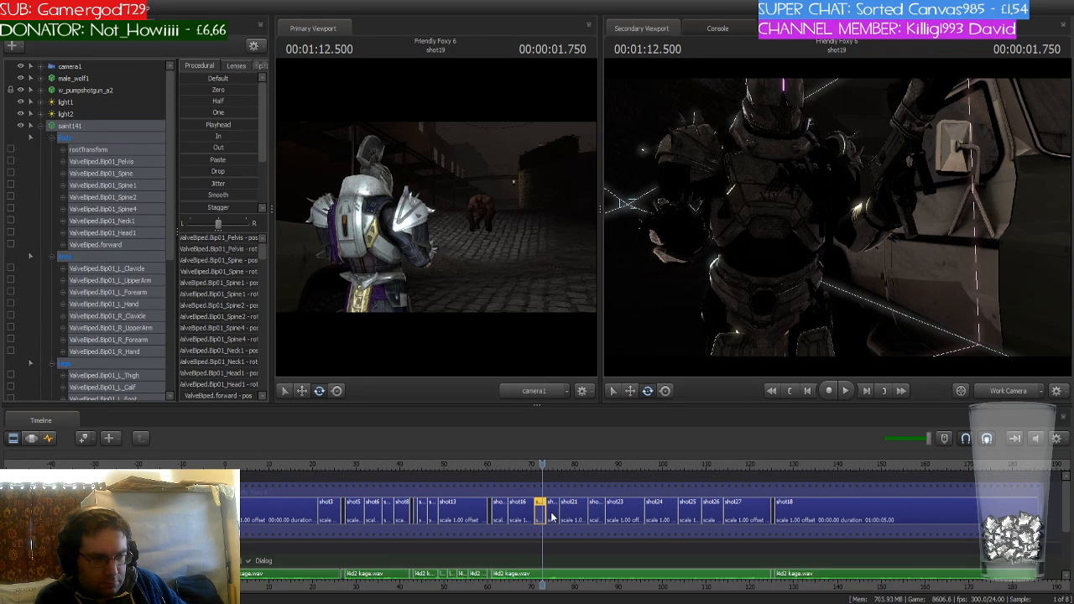
{"action": "scroll", "coordinate": [546, 515], "scroll_direction": "up", "scroll_amount": 8}
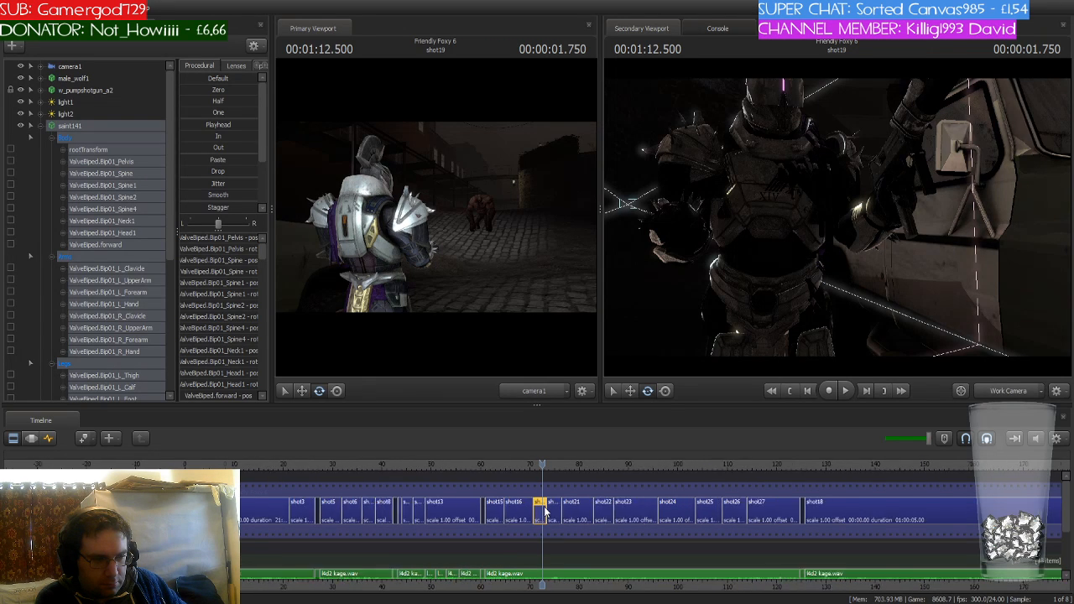
{"action": "left_click_drag", "start_coordinate": [566, 510], "coordinate": [537, 511]}
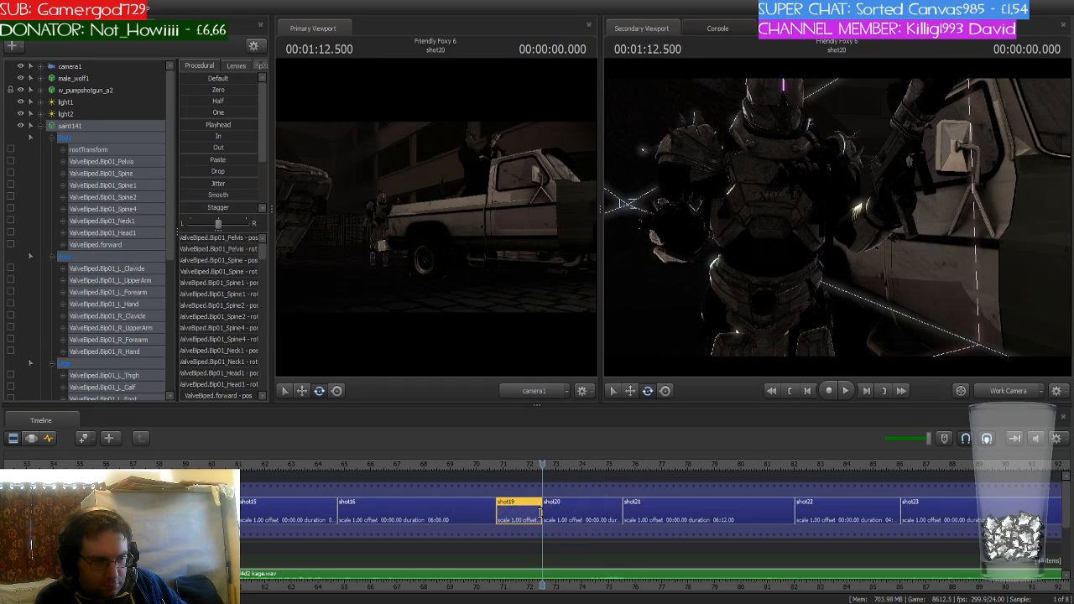
Extend the end of shot20 so the shot lasts about four seconds
{"action": "scroll", "coordinate": [549, 509], "scroll_direction": "down", "scroll_amount": 3}
{"action": "scroll", "coordinate": [552, 508], "scroll_direction": "down", "scroll_amount": 5}
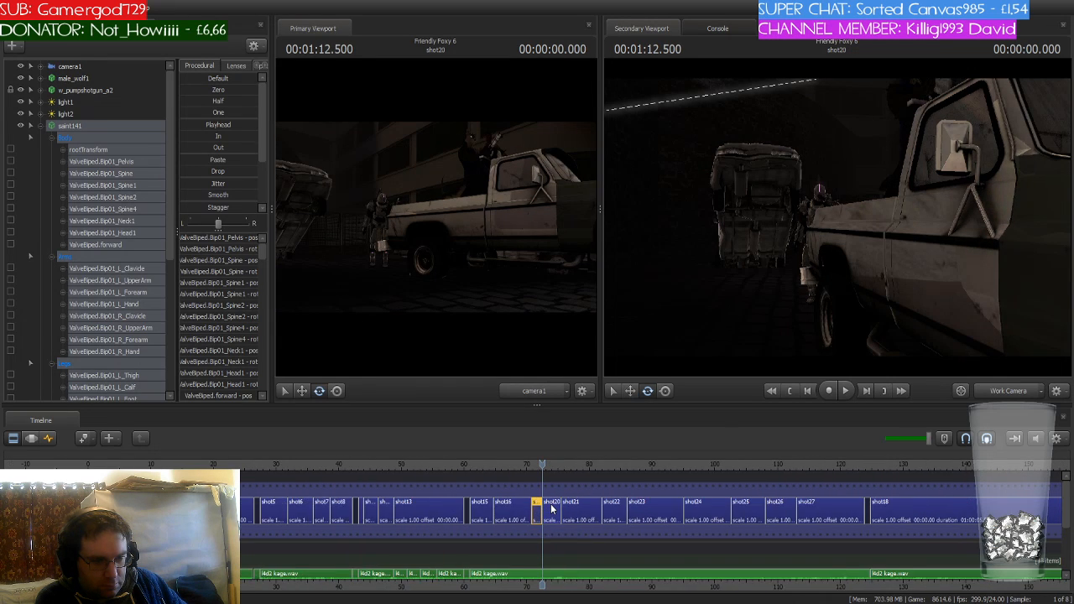
{"action": "scroll", "coordinate": [551, 508], "scroll_direction": "up", "scroll_amount": 8}
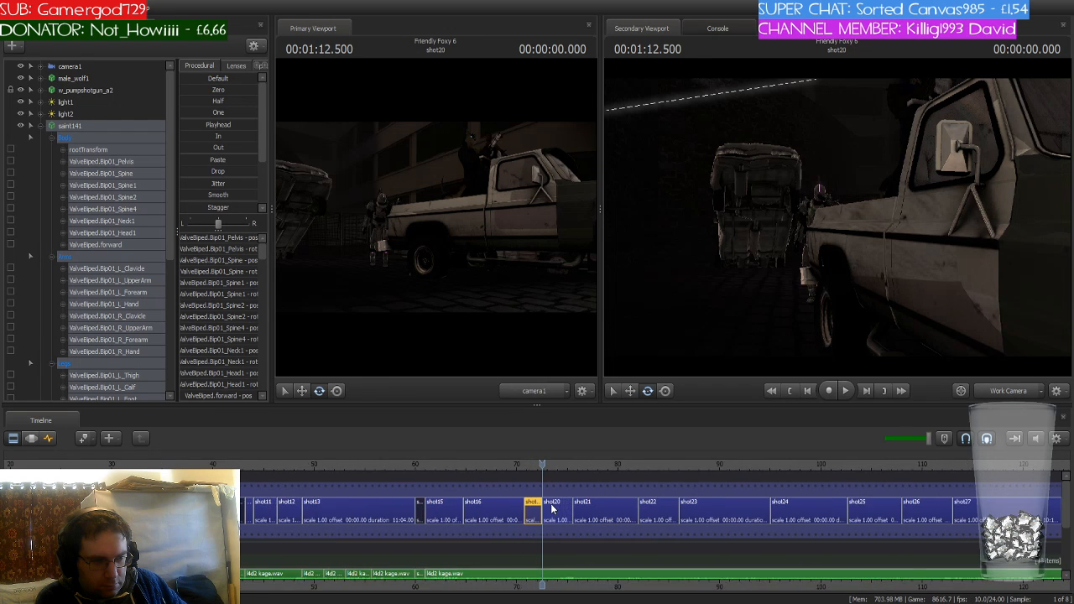
{"action": "left_click_drag", "start_coordinate": [618, 507], "coordinate": [649, 507]}
Move the playhead to the end of the sequence and examine where the last shot and its audio clip finish
{"action": "scroll", "coordinate": [650, 506], "scroll_direction": "down", "scroll_amount": 2}
{"action": "scroll", "coordinate": [652, 509], "scroll_direction": "down", "scroll_amount": 5}
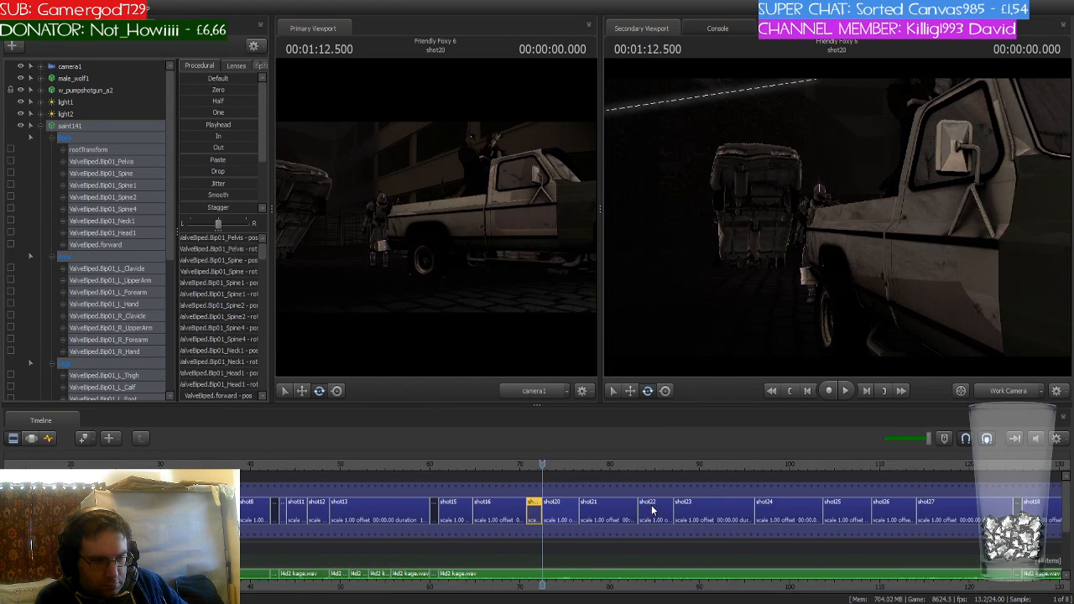
{"action": "scroll", "coordinate": [652, 509], "scroll_direction": "down", "scroll_amount": 1}
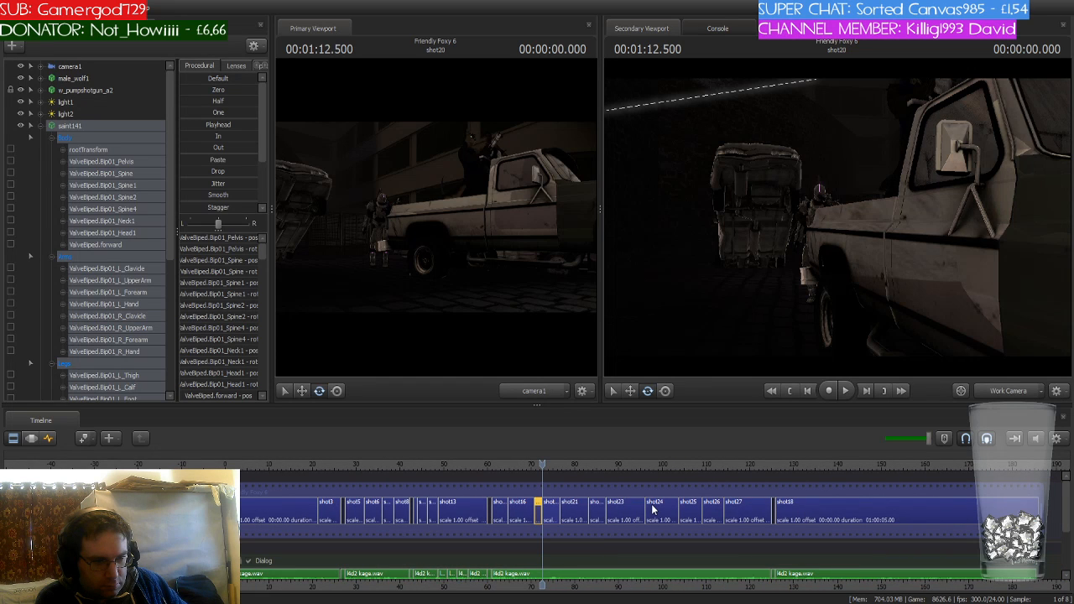
{"action": "left_click", "coordinate": [1041, 467]}
{"action": "scroll", "coordinate": [1041, 472], "scroll_direction": "up", "scroll_amount": 2}
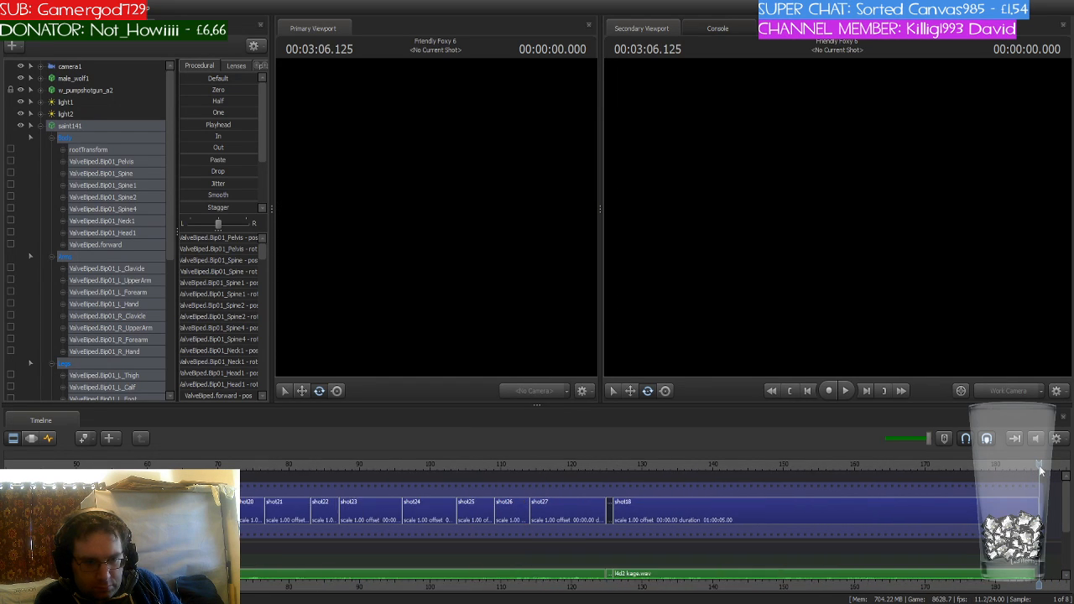
{"action": "scroll", "coordinate": [1041, 470], "scroll_direction": "up", "scroll_amount": 5}
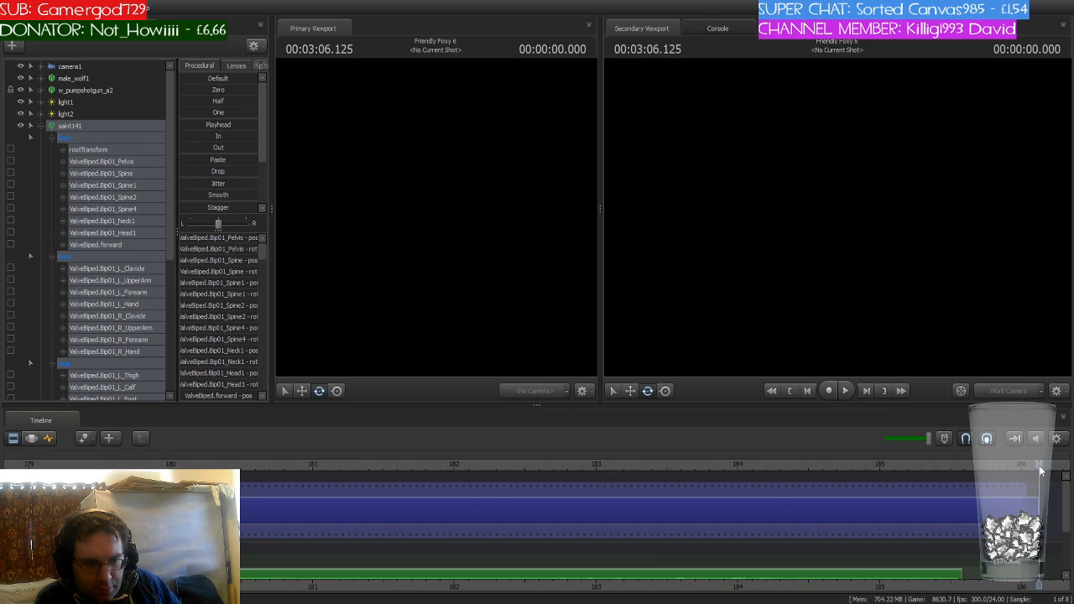
{"action": "scroll", "coordinate": [1041, 470], "scroll_direction": "down", "scroll_amount": 2}
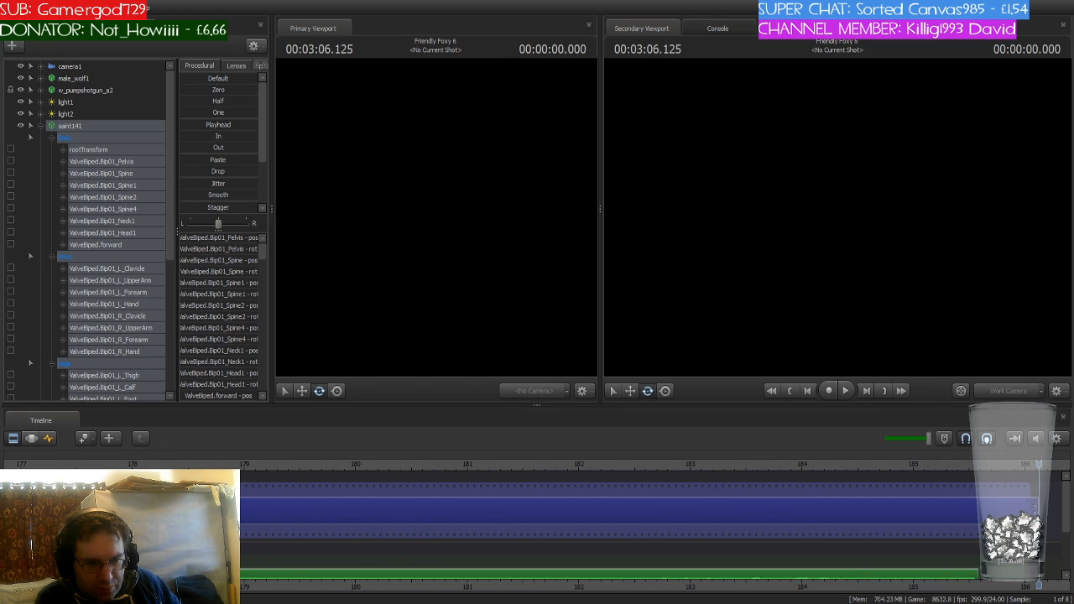
{"action": "scroll", "coordinate": [991, 483], "scroll_direction": "down", "scroll_amount": 6}
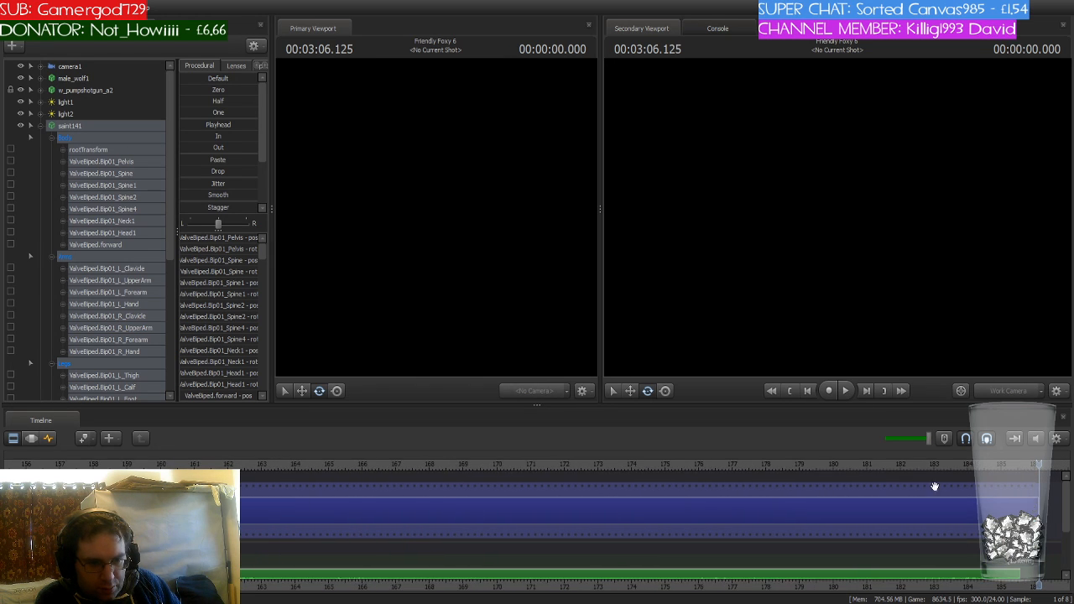
{"action": "scroll", "coordinate": [789, 481], "scroll_direction": "down", "scroll_amount": 8}
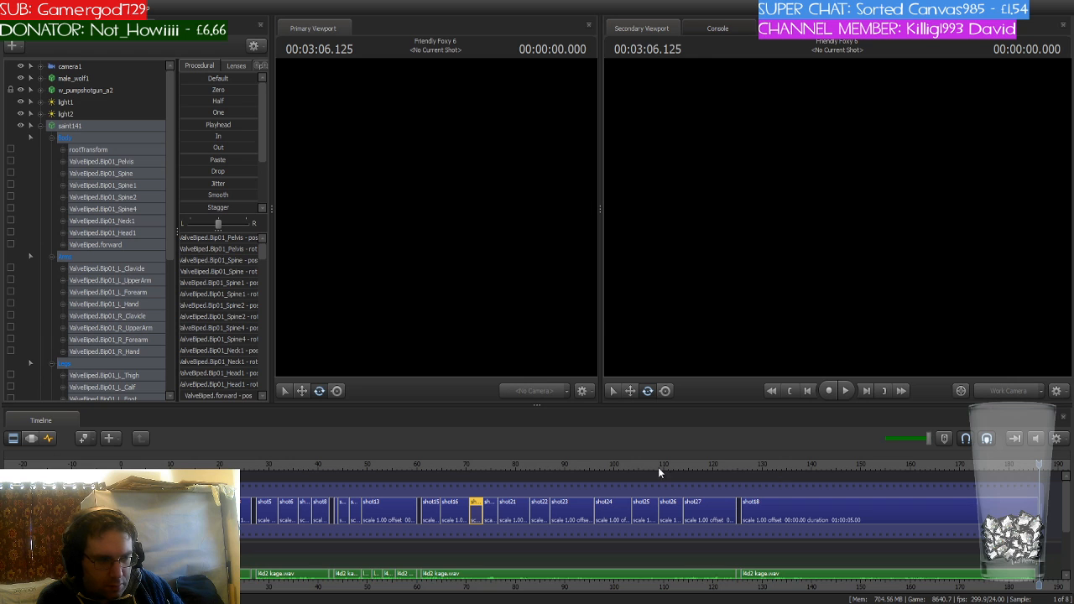
Place the playhead at 00:00:01.750 in shot19 and step frame by frame to the start of shot20
{"action": "left_click", "coordinate": [475, 464]}
{"action": "scroll", "coordinate": [479, 464], "scroll_direction": "up", "scroll_amount": 10}
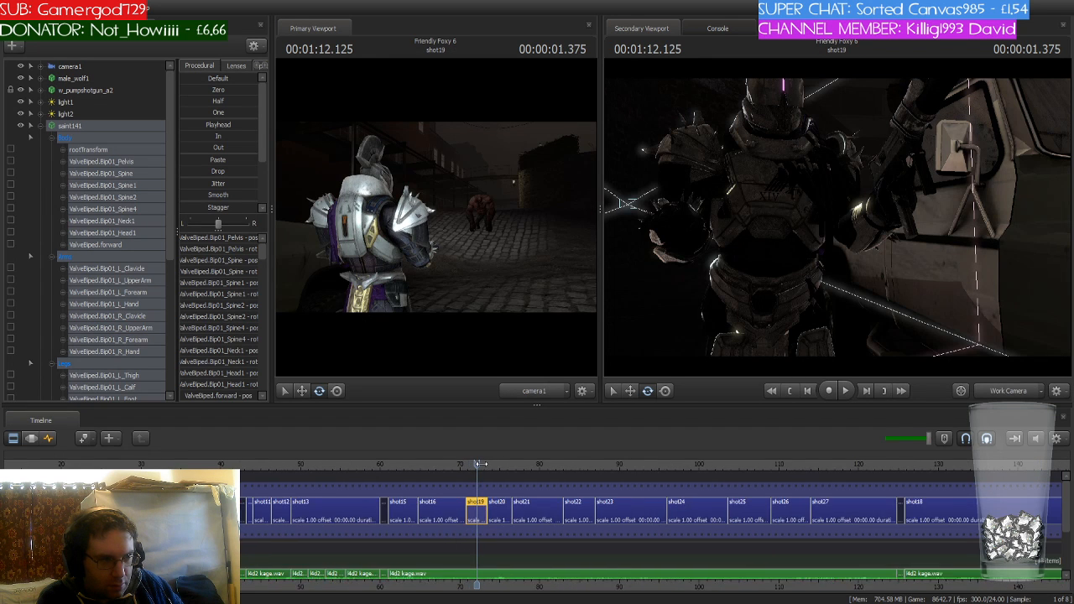
{"action": "scroll", "coordinate": [480, 464], "scroll_direction": "up", "scroll_amount": 5}
{"action": "left_click_drag", "start_coordinate": [478, 465], "coordinate": [512, 481]}
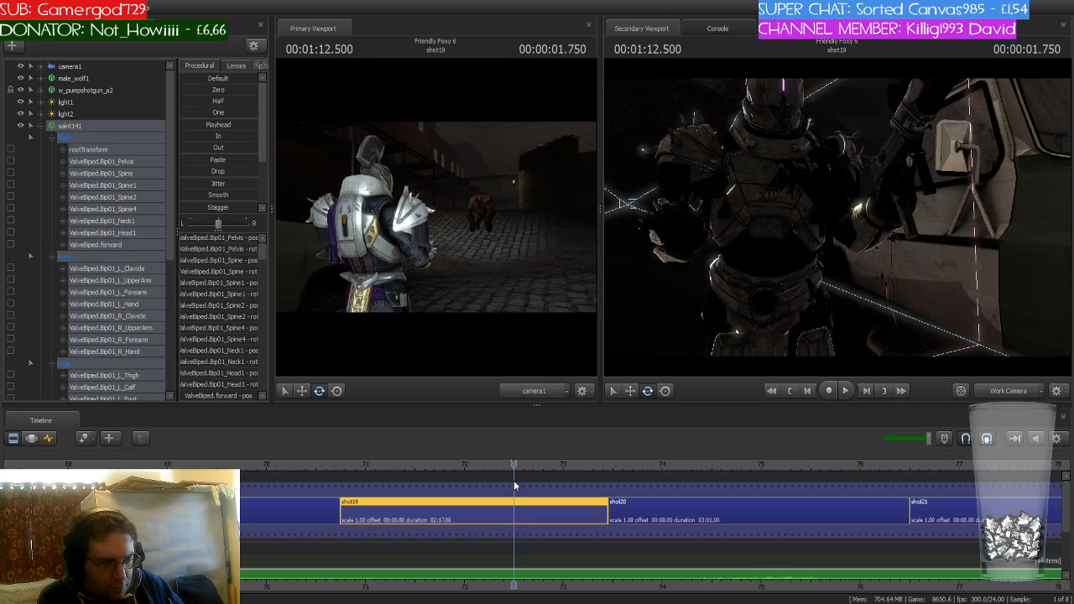
{"action": "key", "text": "Right"}
{"action": "key", "text": "Right"}
{"action": "key", "text": "Right"}
{"action": "key", "text": "Right"}
{"action": "key", "text": "Right"}
{"action": "key", "text": "Right"}
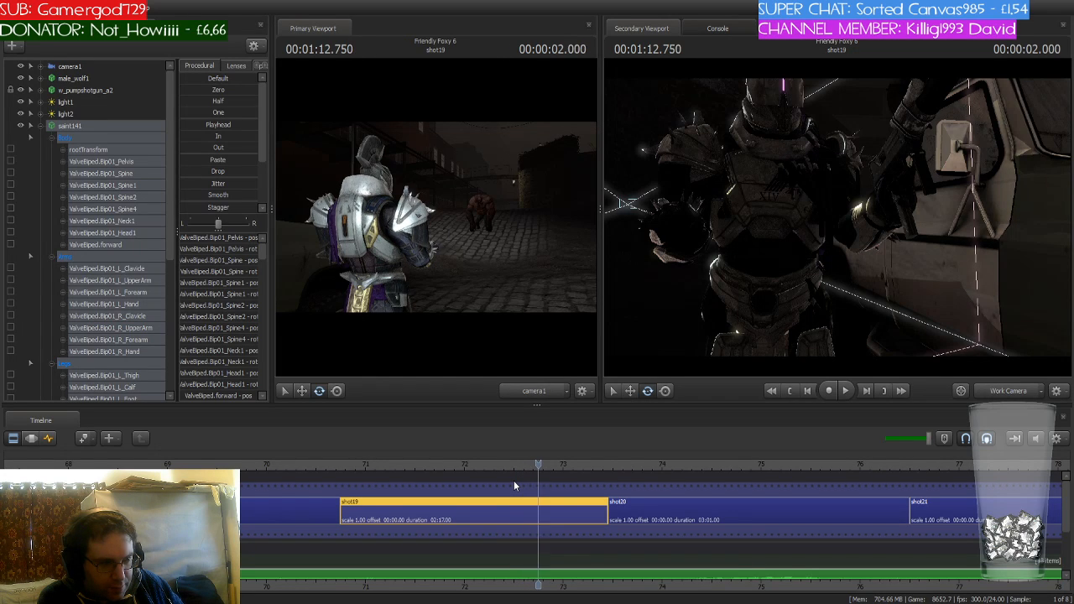
{"action": "key", "text": "Right"}
{"action": "key", "text": "Right"}
{"action": "key", "text": "Right"}
{"action": "key", "text": "Right"}
{"action": "key", "text": "Right"}
{"action": "key", "text": "Right"}
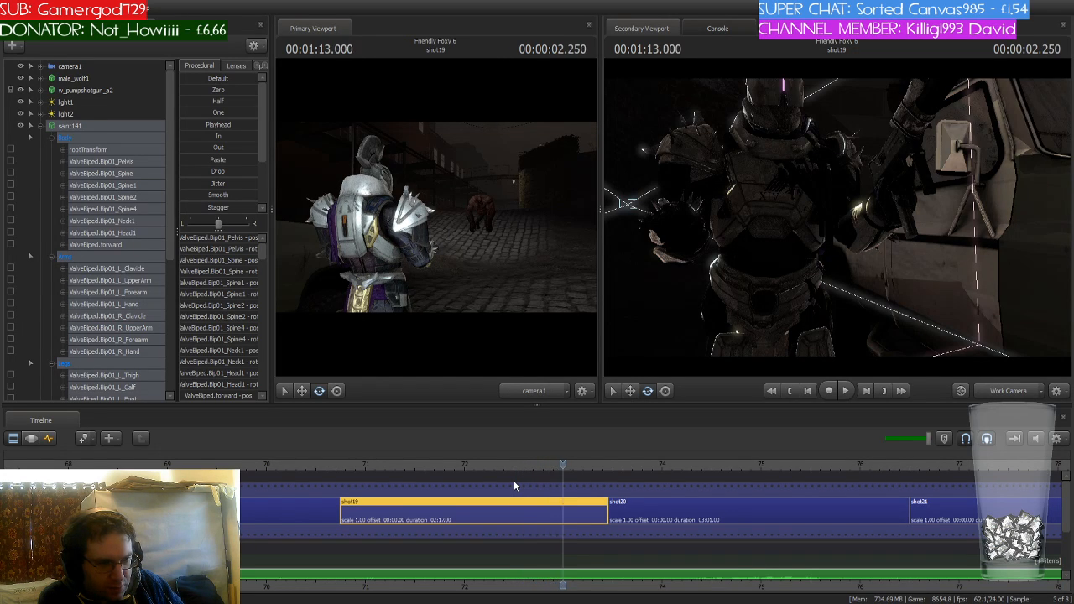
{"action": "key", "text": "Right"}
{"action": "key", "text": "Right"}
{"action": "key", "text": "Right"}
{"action": "key", "text": "Right"}
{"action": "key", "text": "Right"}
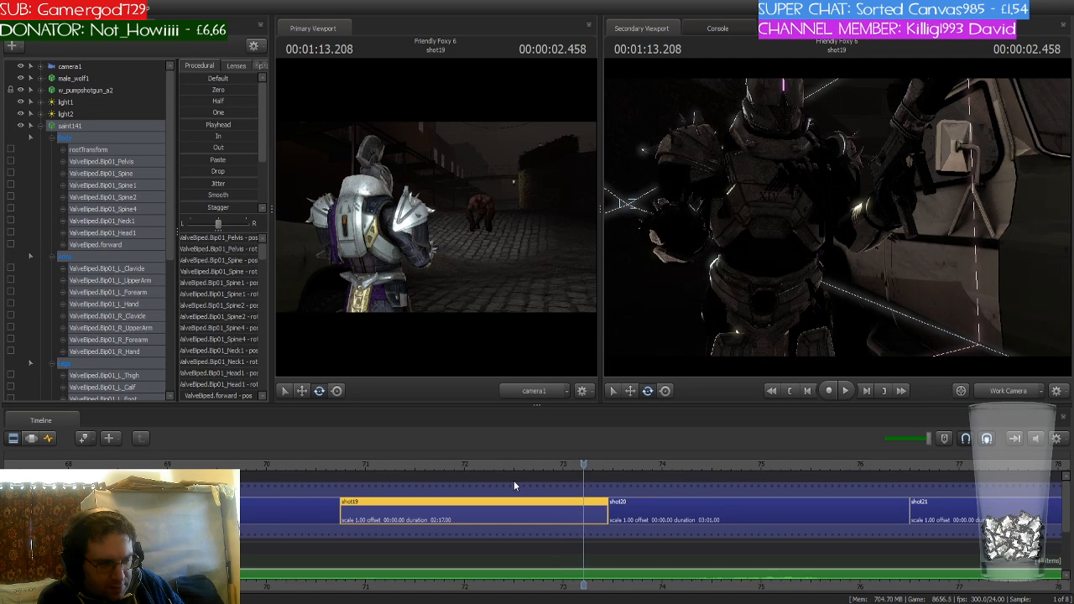
{"action": "key", "text": "Right"}
{"action": "key", "text": "Right"}
{"action": "key", "text": "Right"}
{"action": "key", "text": "Right"}
{"action": "key", "text": "Right"}
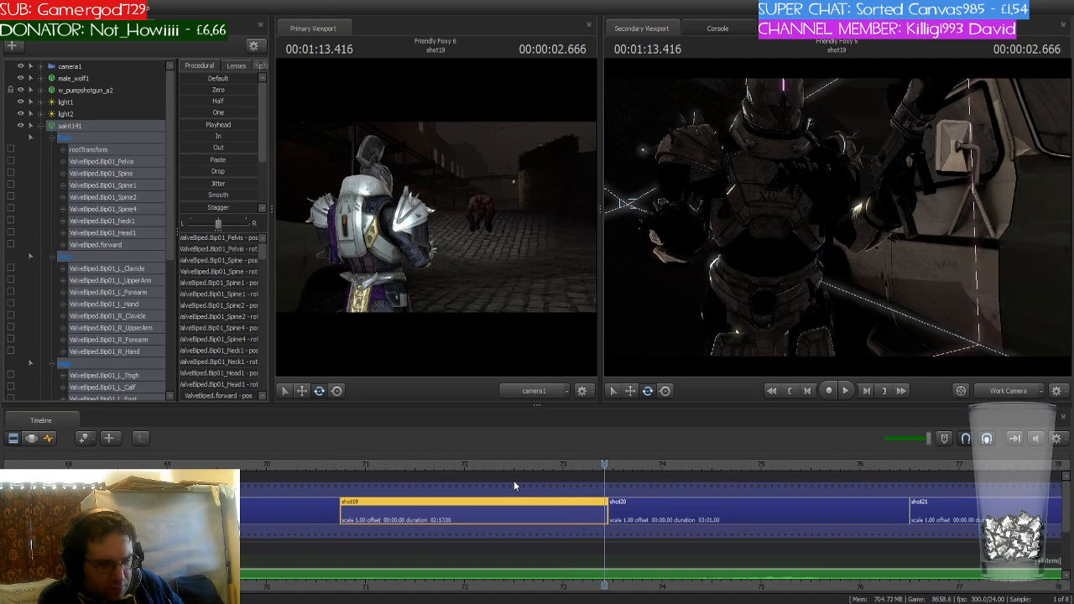
{"action": "key", "text": "Right"}
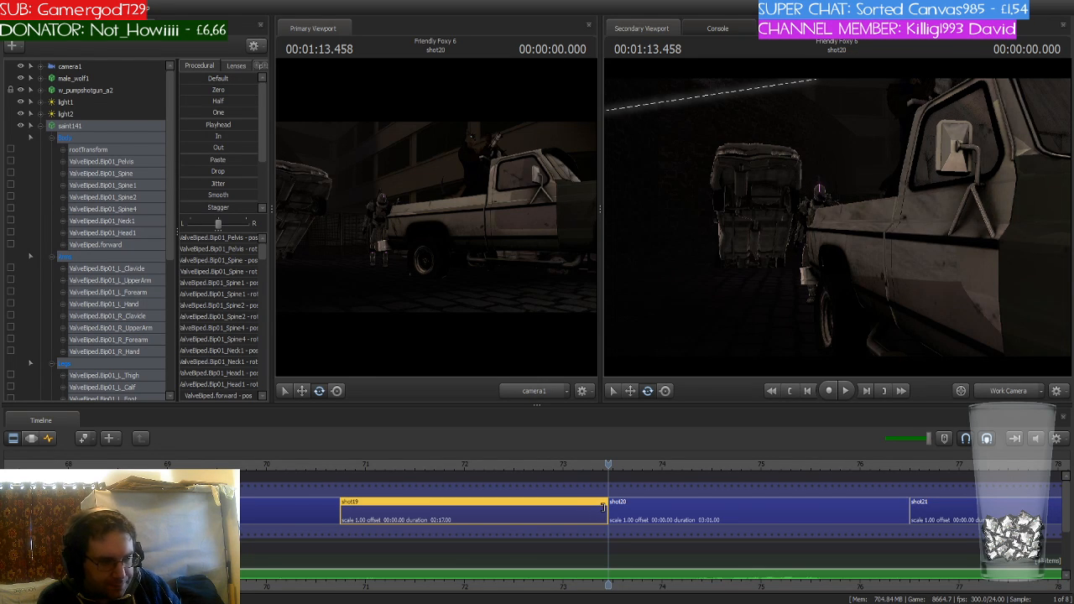
Trim shot19's end to 00:01:12.500 for a duration of 01:18.00, and extend shot20's end to 00:01:16.500 for a duration of 04:00.00
{"action": "left_click_drag", "start_coordinate": [606, 468], "coordinate": [513, 482]}
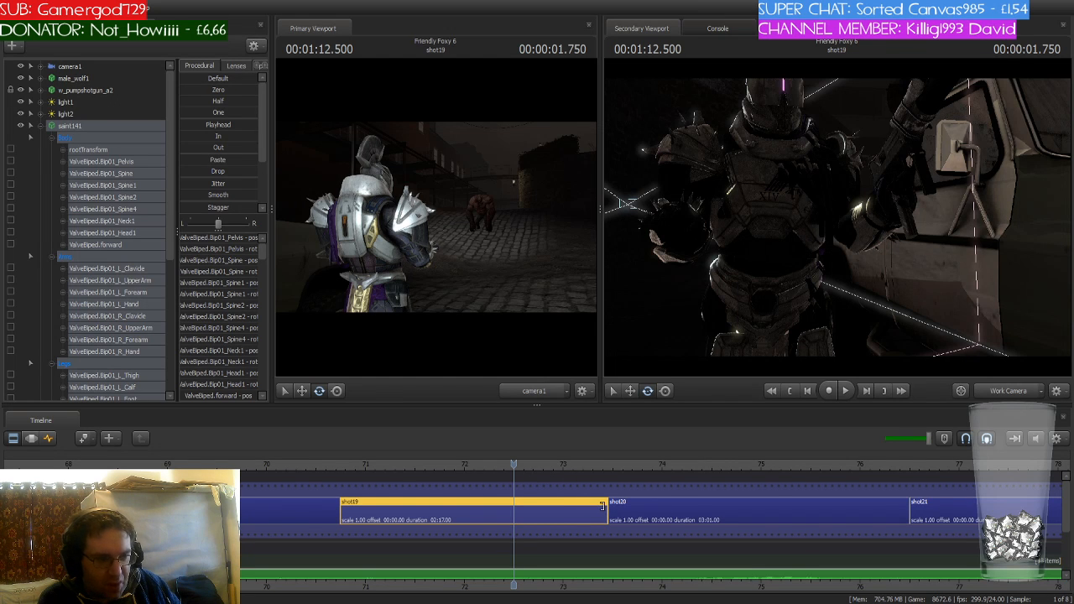
{"action": "left_click_drag", "start_coordinate": [604, 510], "coordinate": [509, 503]}
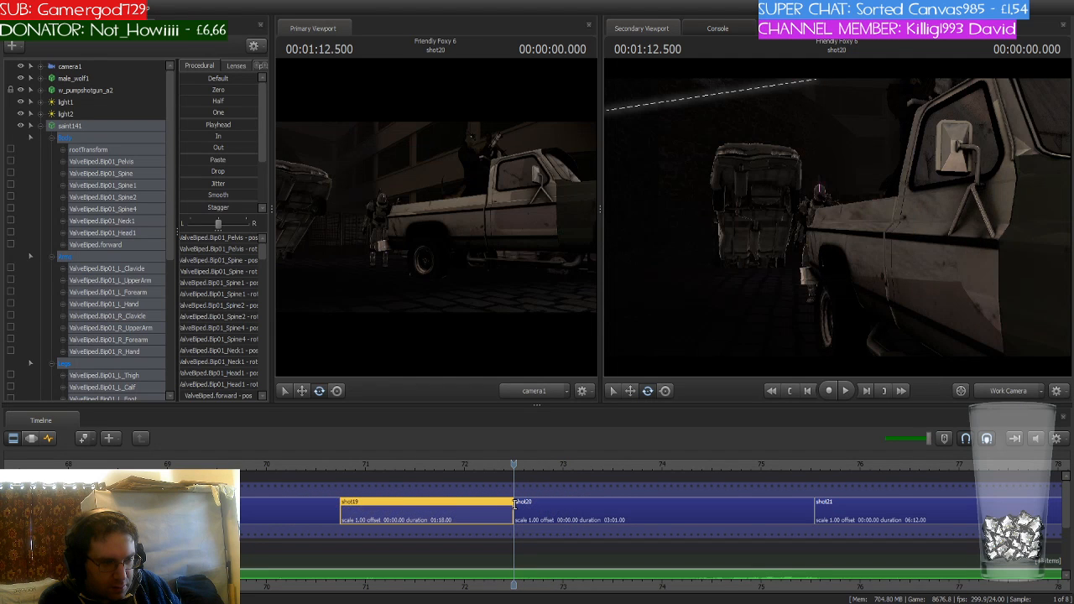
{"action": "left_click", "coordinate": [811, 466]}
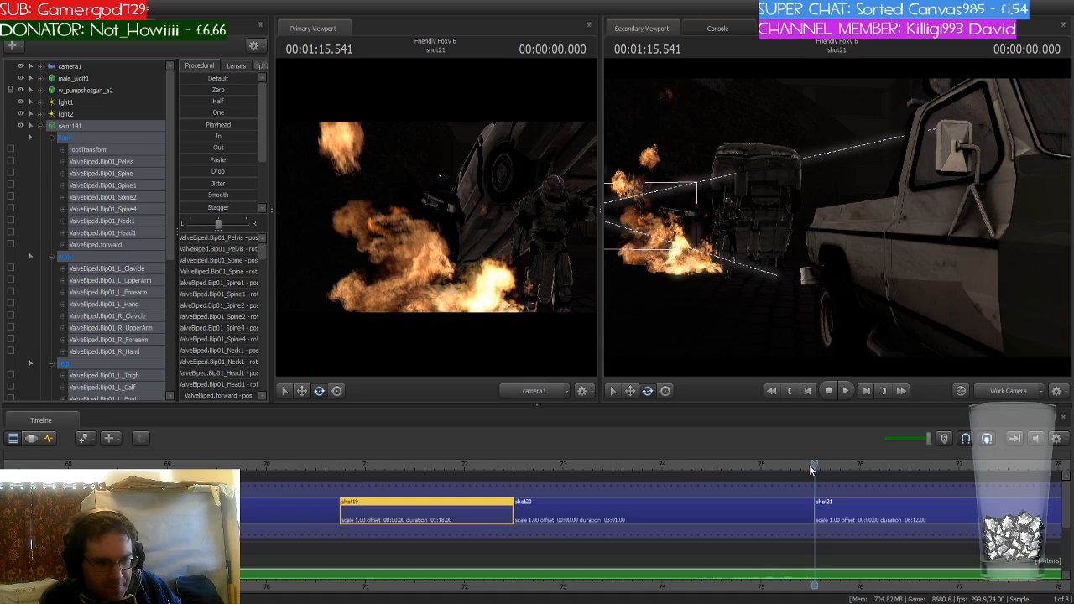
{"action": "key", "text": "space"}
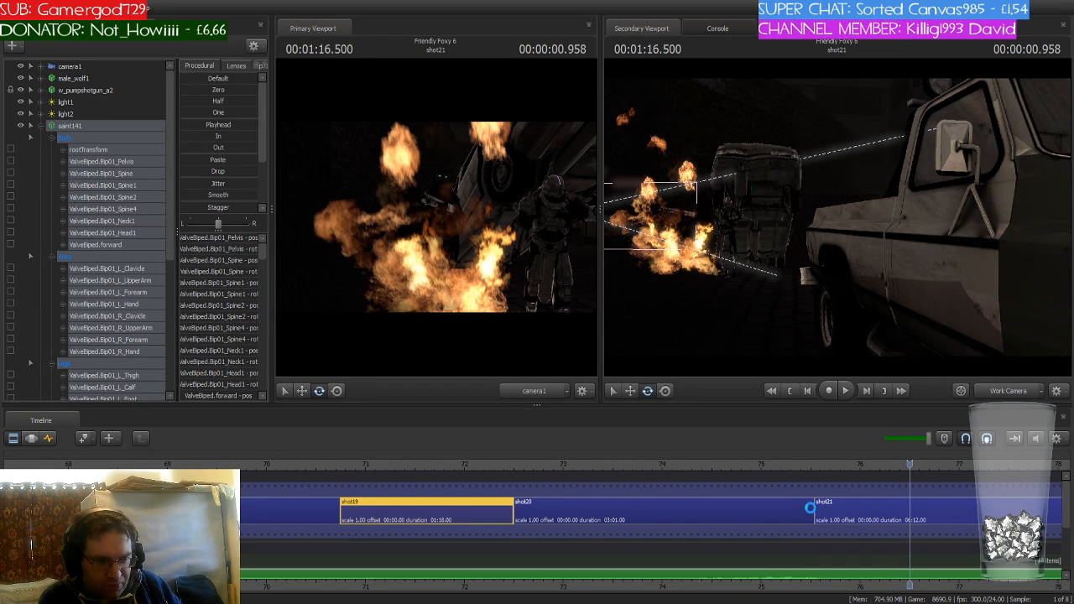
{"action": "left_click_drag", "start_coordinate": [809, 507], "coordinate": [905, 502]}
Play the sequence from shot21 through shot22 into shot23 to review the shots following the edited cuts
{"action": "key", "text": "space"}
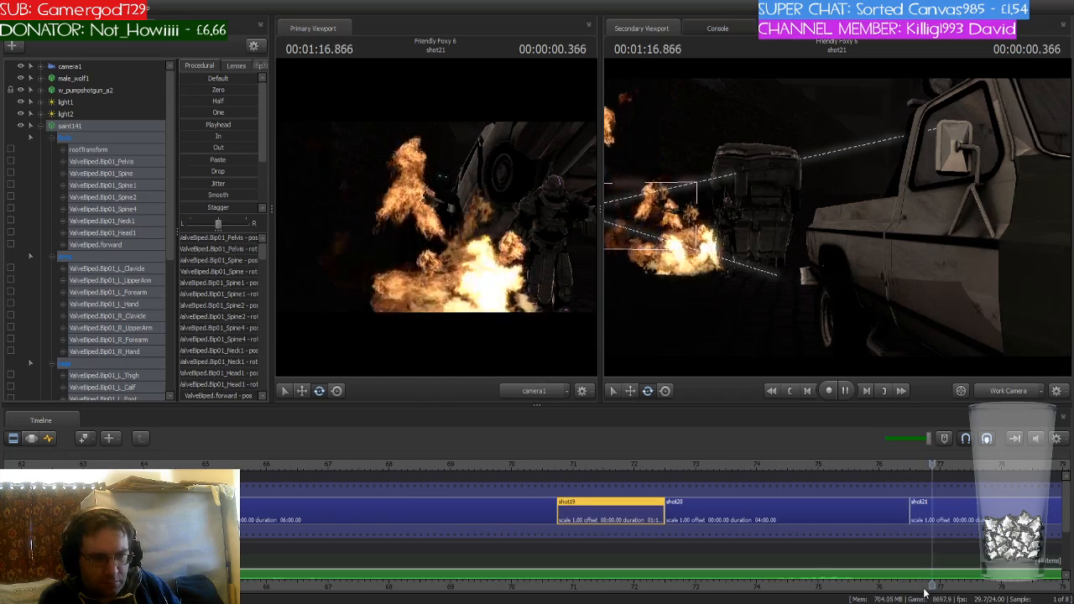
{"action": "left_click_drag", "start_coordinate": [924, 585], "coordinate": [692, 583]}
{"action": "scroll", "coordinate": [694, 581], "scroll_direction": "down", "scroll_amount": 8}
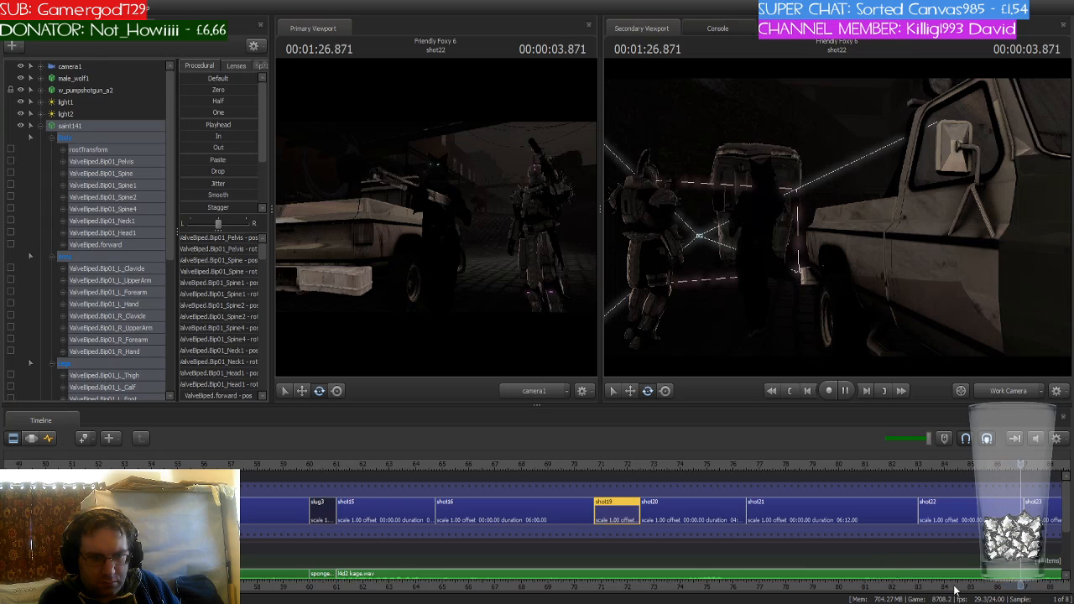
{"action": "left_click_drag", "start_coordinate": [677, 586], "coordinate": [664, 588]}
{"action": "scroll", "coordinate": [667, 584], "scroll_direction": "down", "scroll_amount": 5}
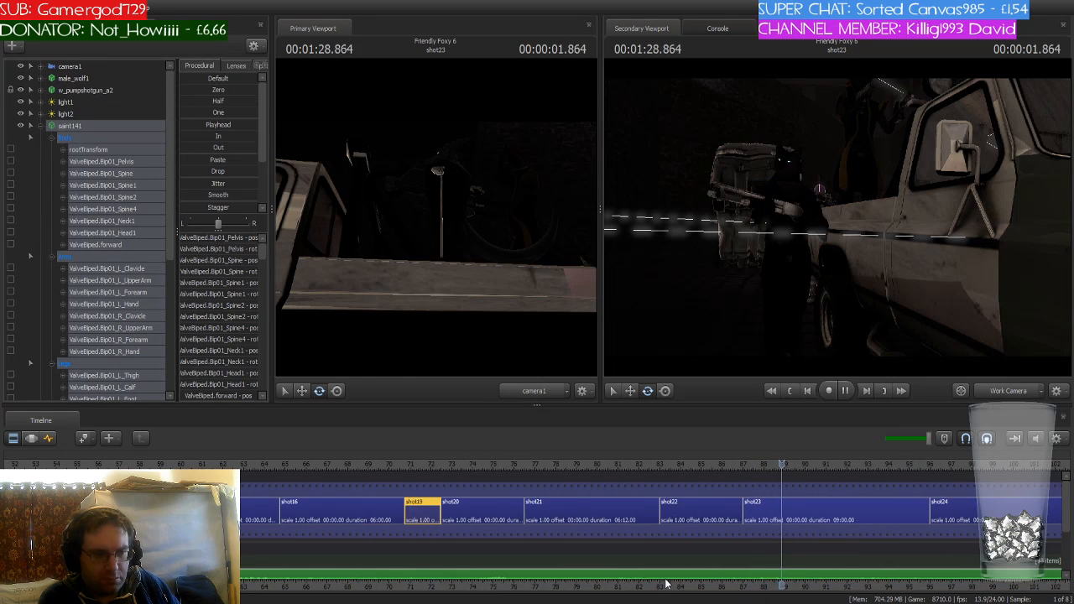
{"action": "scroll", "coordinate": [667, 583], "scroll_direction": "down", "scroll_amount": 2}
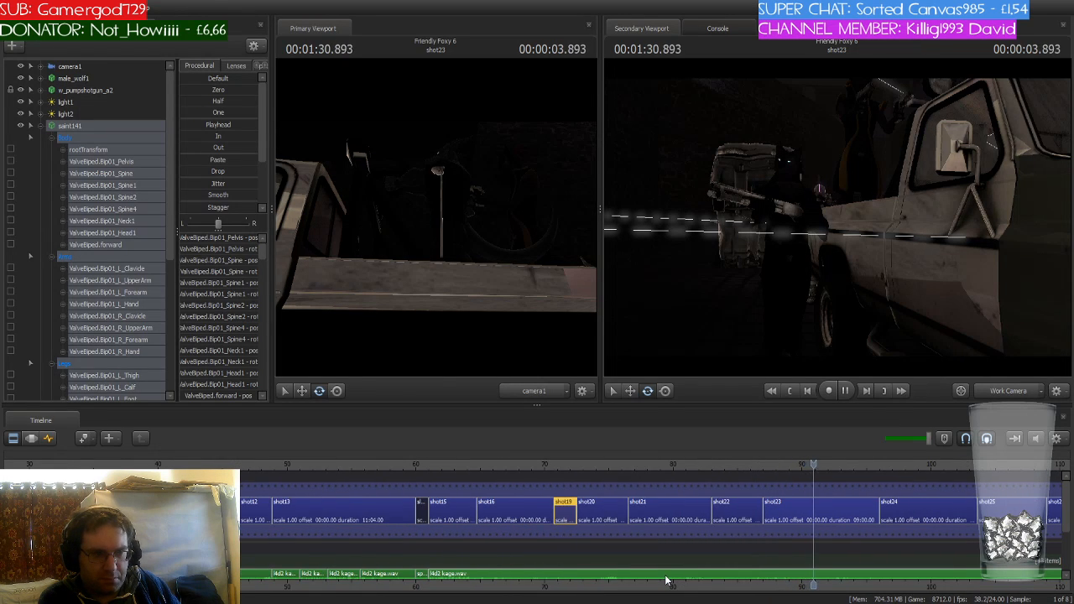
{"action": "key", "text": "space"}
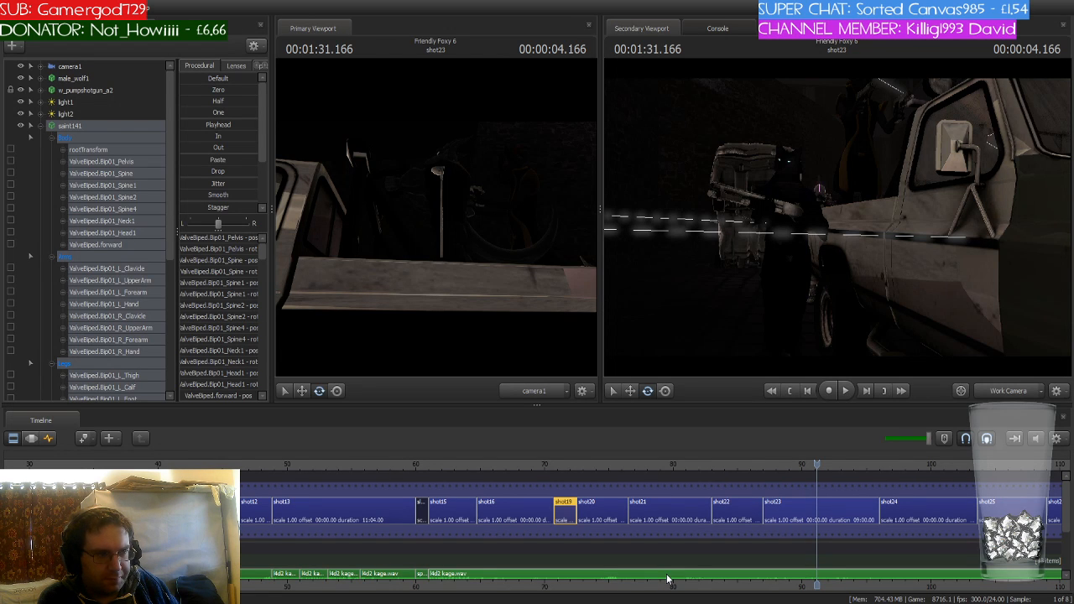
Return to the start of shot15 and play the sequence through shot20 to review the new shot timing
{"action": "key", "text": "Up"}
{"action": "key", "text": "Up"}
{"action": "key", "text": "Up"}
{"action": "key", "text": "Up"}
{"action": "key", "text": "Up"}
{"action": "key", "text": "Up"}
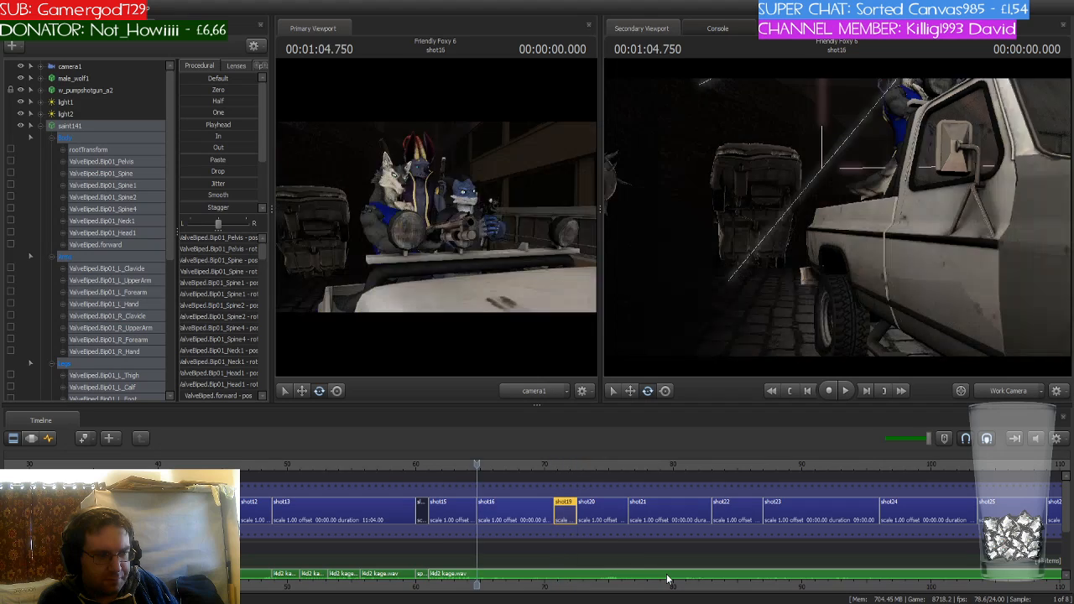
{"action": "key", "text": "Up"}
{"action": "key", "text": "space"}
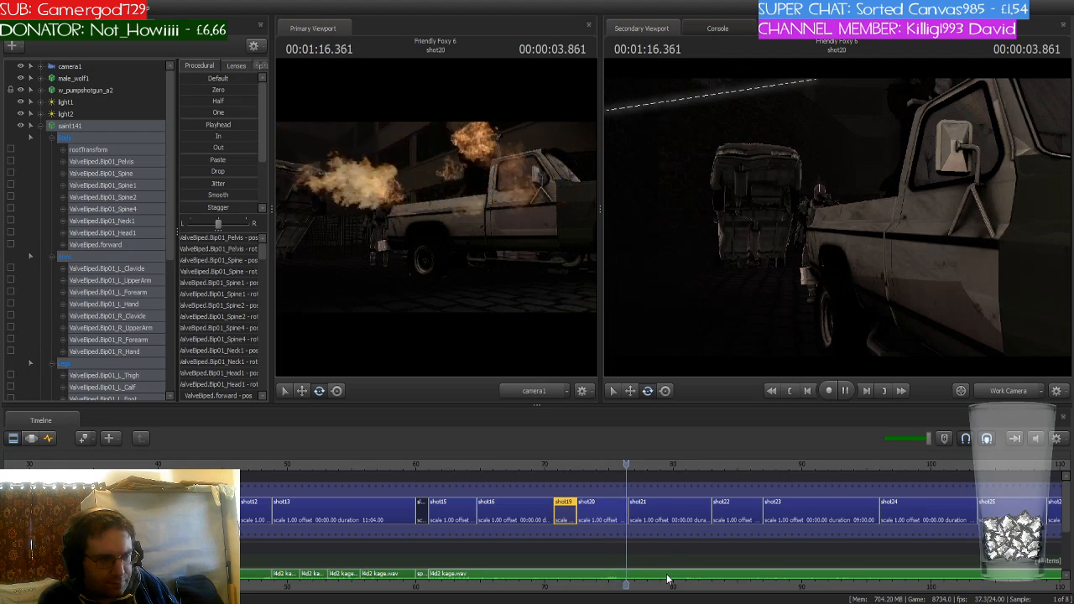
{"action": "key", "text": "space"}
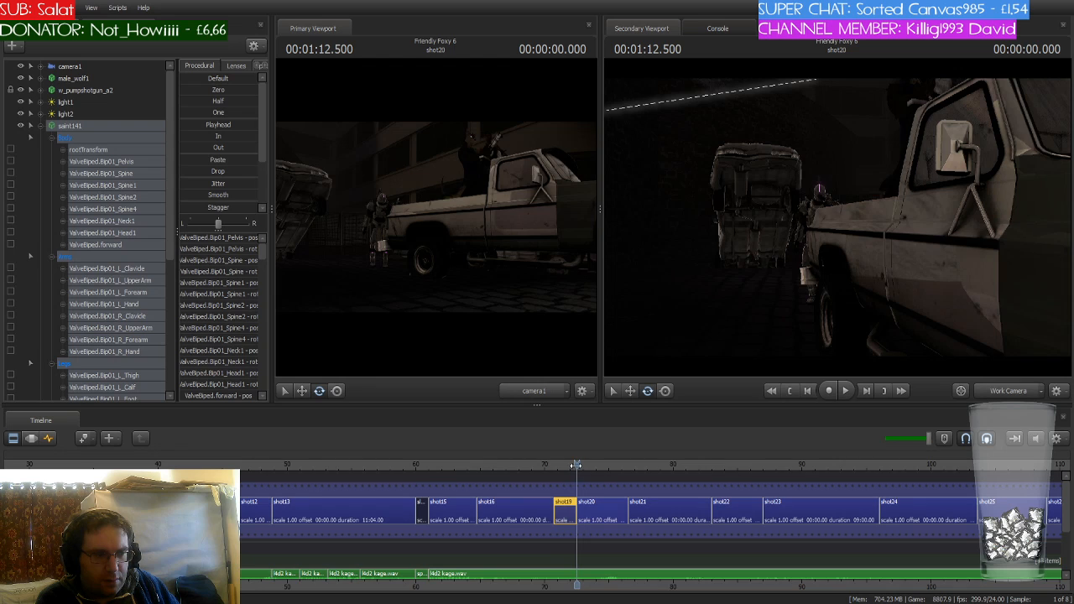
Show saint141's animation curves in the Graph Editor and place the playhead on shot19's second keyframe at 00:01:11.083
{"action": "mouse_move", "coordinate": [576, 464]}
{"action": "left_mouse_down"}
{"action": "mouse_move", "coordinate": [546, 464]}
{"action": "mouse_move", "coordinate": [565, 464]}
{"action": "left_mouse_up"}
{"action": "scroll", "coordinate": [576, 490], "scroll_direction": "up", "scroll_amount": 2}
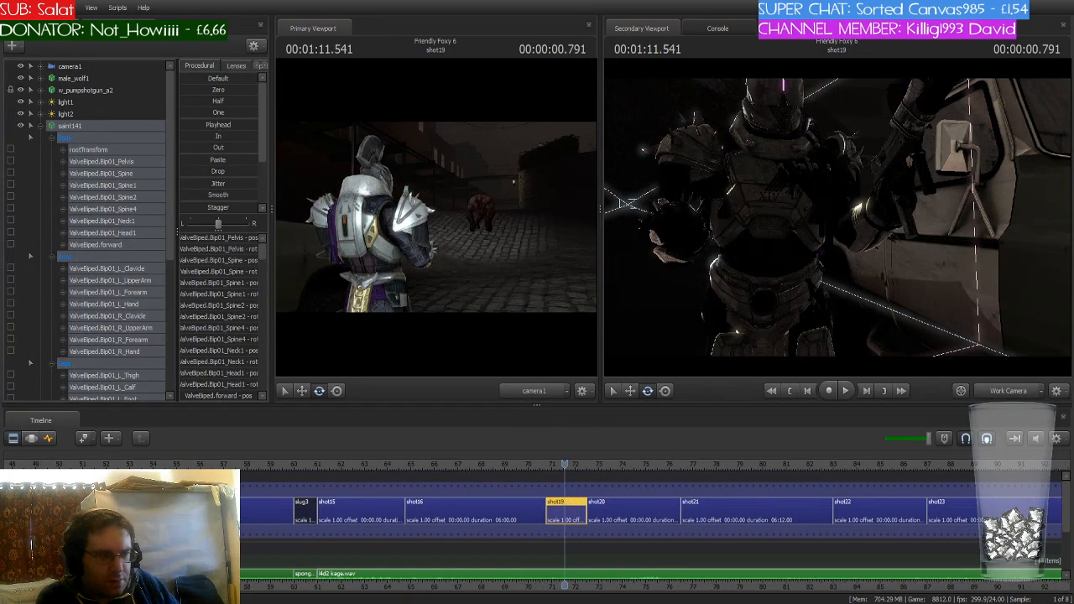
{"action": "left_click", "coordinate": [48, 438]}
{"action": "scroll", "coordinate": [488, 510], "scroll_direction": "up", "scroll_amount": 3}
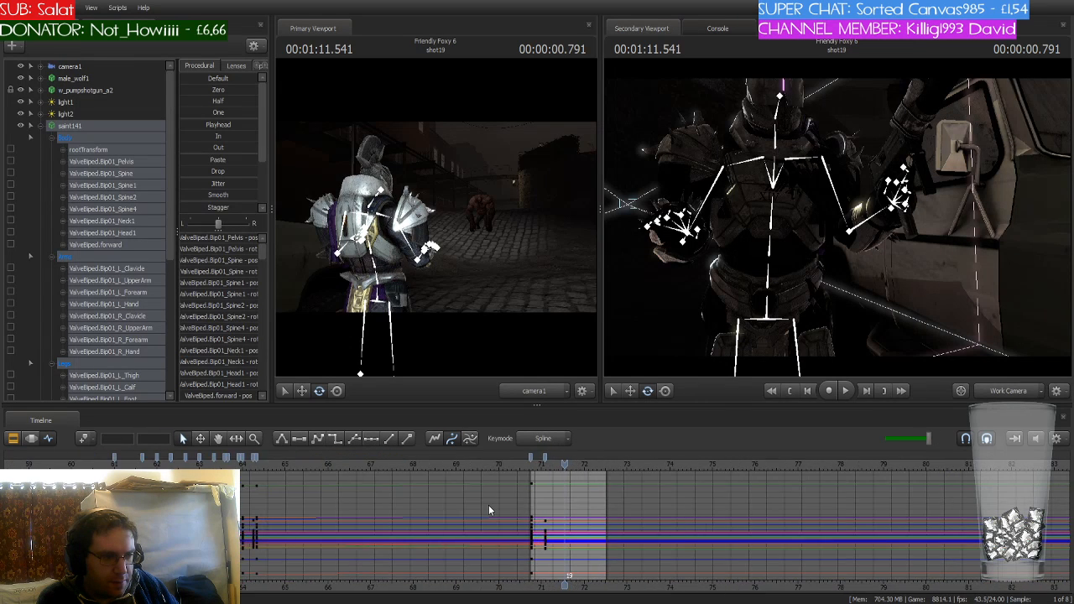
{"action": "left_click_drag", "start_coordinate": [562, 464], "coordinate": [514, 464]}
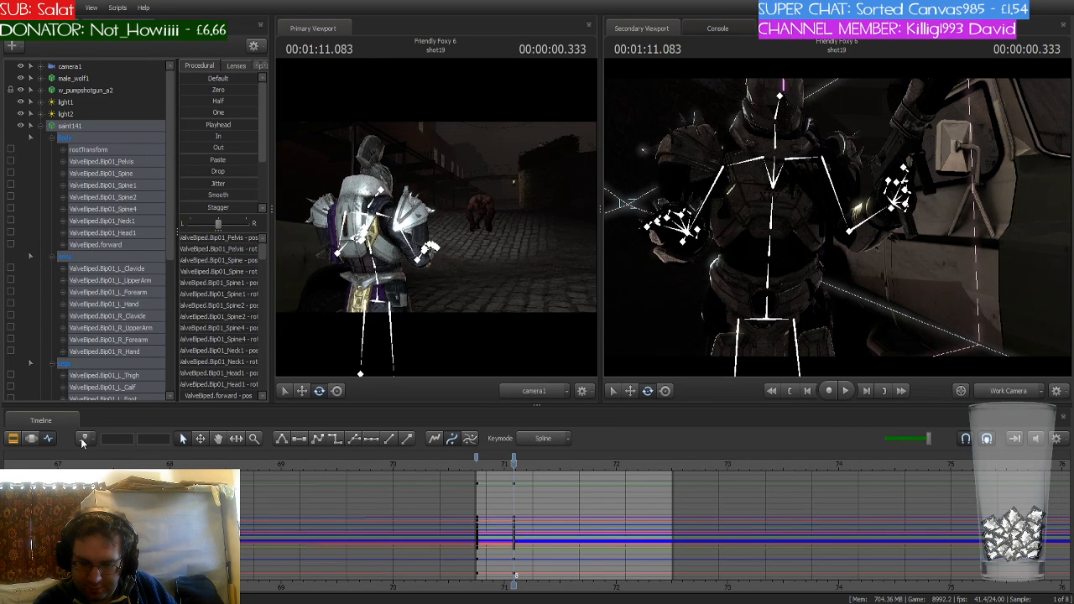
{"action": "left_click", "coordinate": [83, 439]}
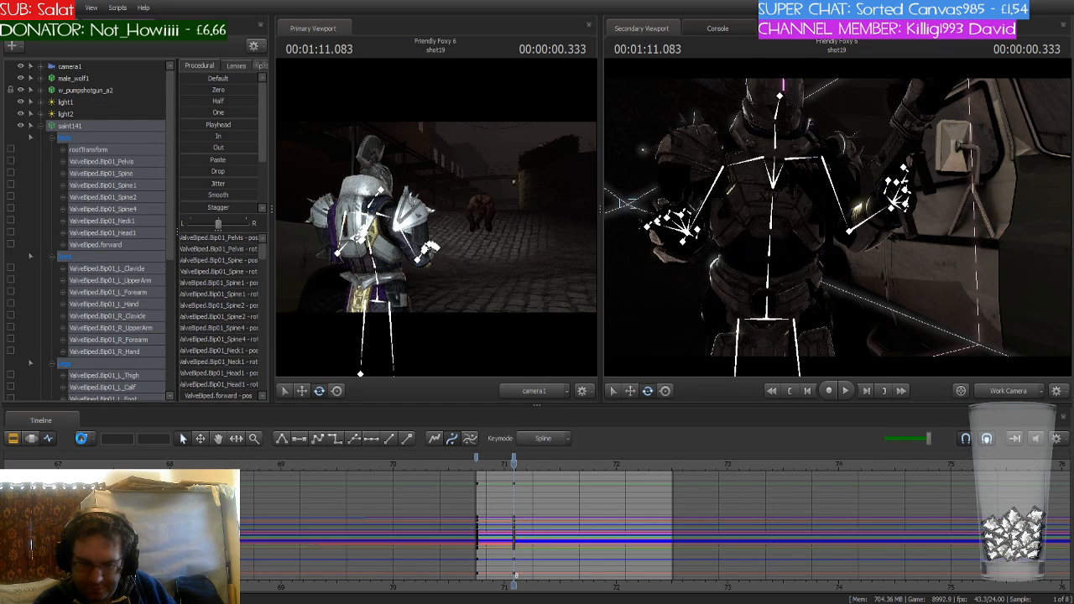
{"action": "left_click", "coordinate": [83, 439]}
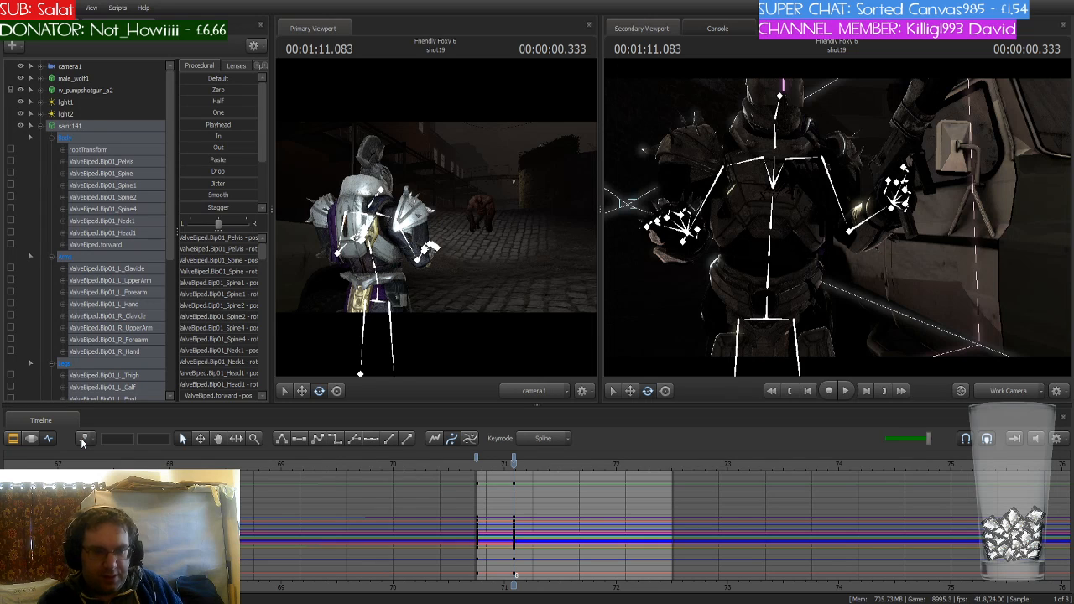
{"action": "left_click", "coordinate": [84, 439]}
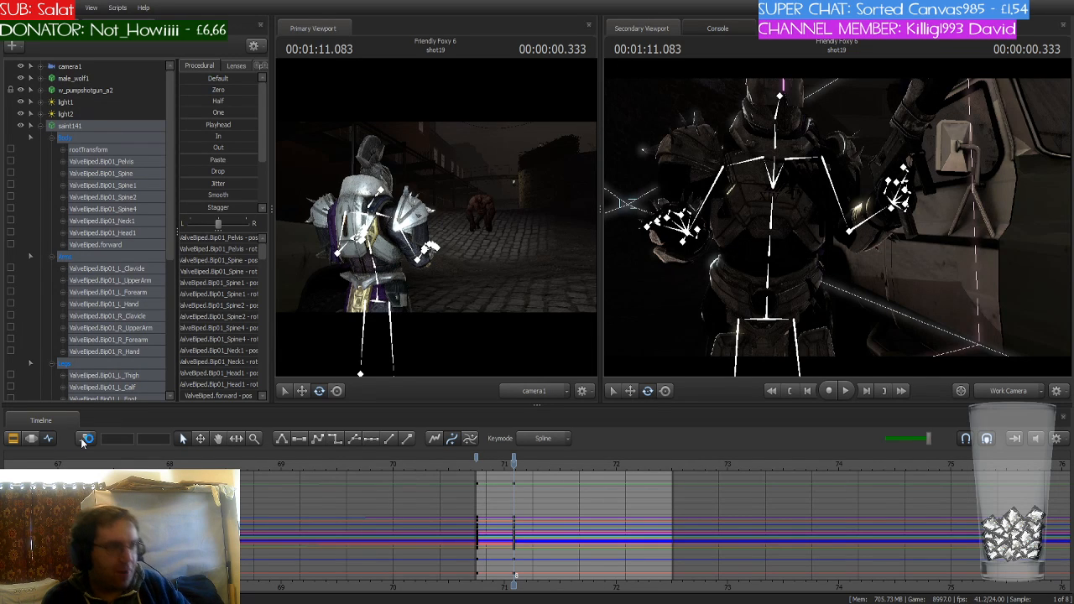
{"action": "left_click", "coordinate": [84, 439]}
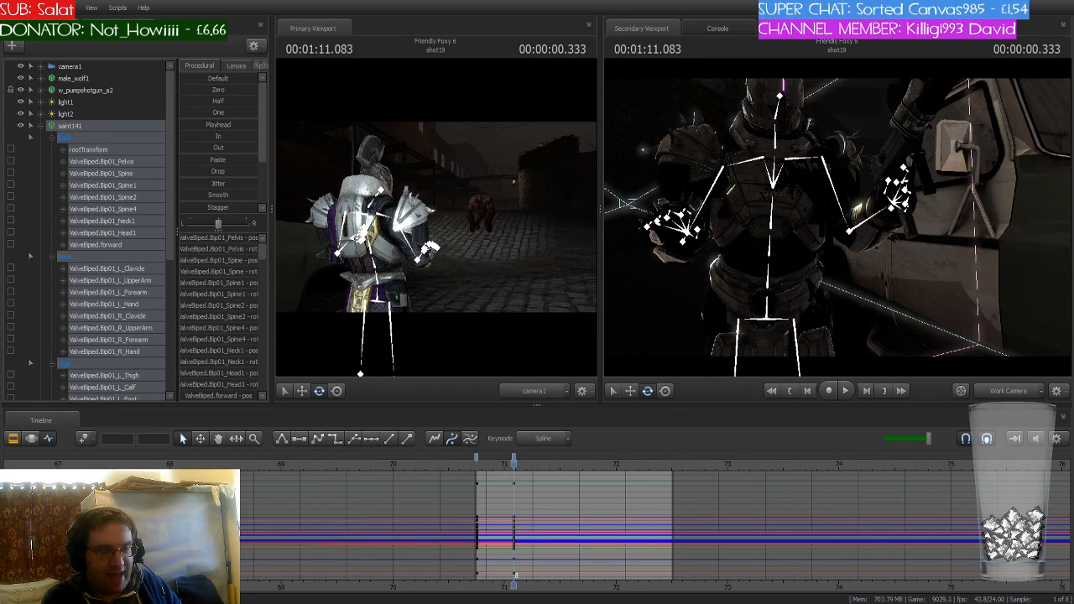
Play shot16 from its start to review the lead-in to shot19, and return the playhead to shot19's start at 00:01:10.750
{"action": "key", "text": "Up"}
{"action": "key", "text": "Up"}
{"action": "key", "text": "Up"}
{"action": "key", "text": "Up"}
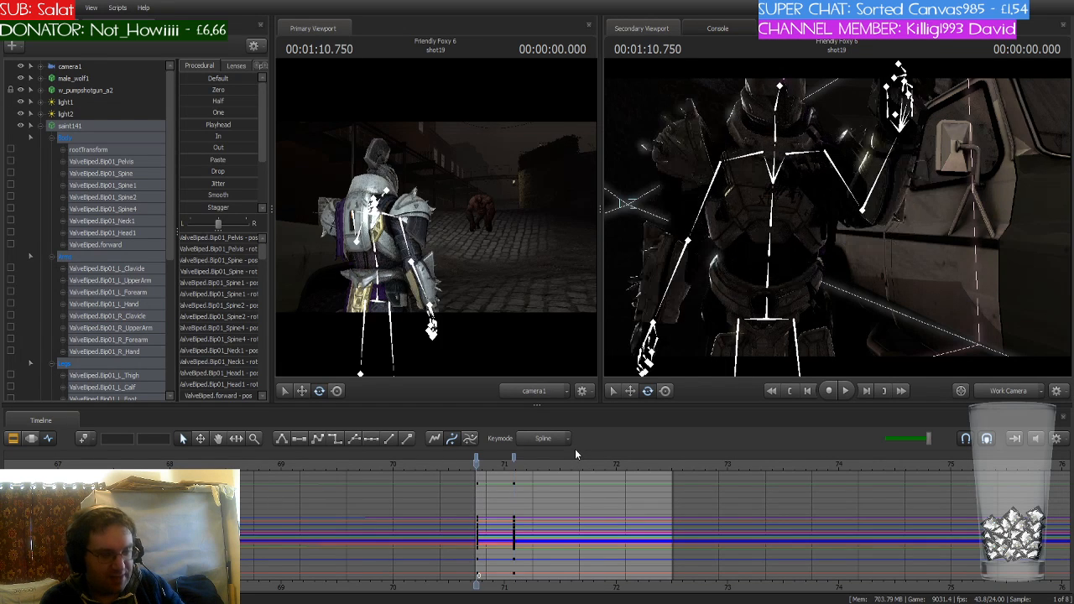
{"action": "scroll", "coordinate": [559, 480], "scroll_direction": "down", "scroll_amount": 3}
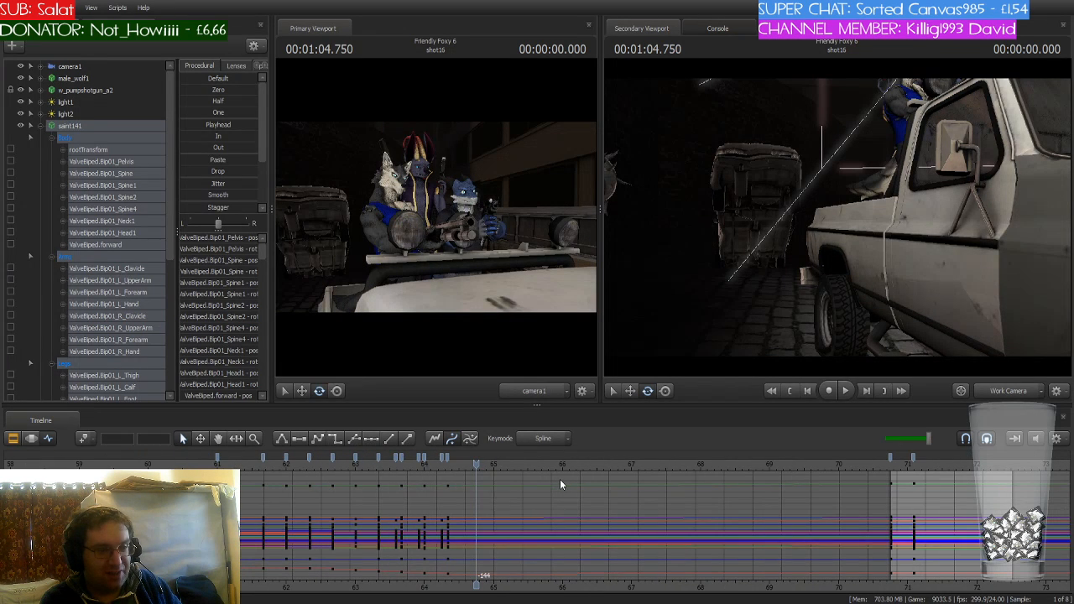
{"action": "key", "text": "space"}
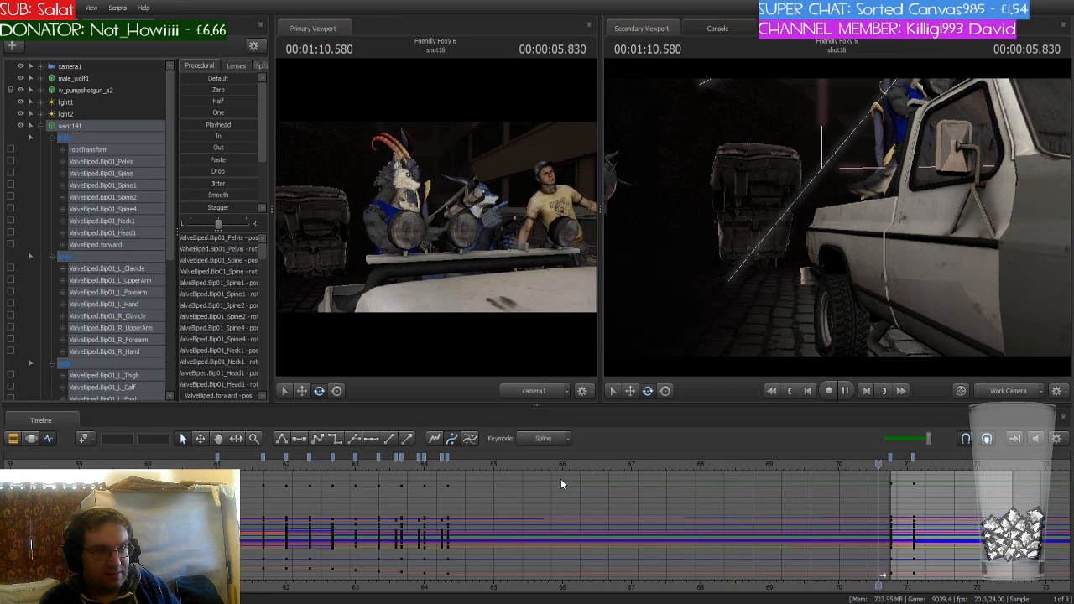
{"action": "key", "text": "space"}
{"action": "key", "text": "Up"}
{"action": "key", "text": "Up"}
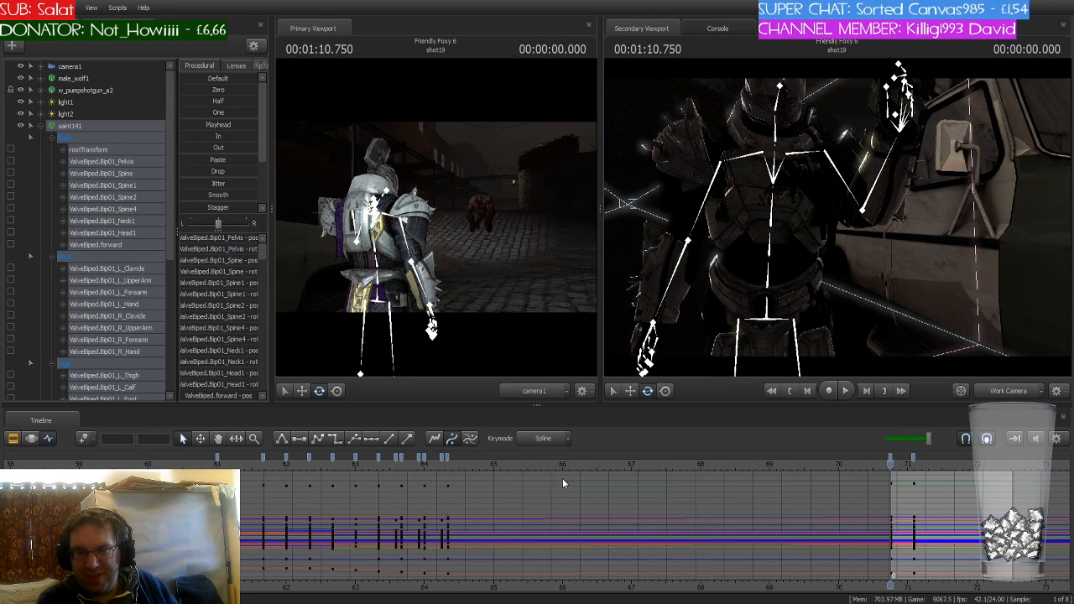
{"action": "scroll", "coordinate": [658, 495], "scroll_direction": "down", "scroll_amount": 5}
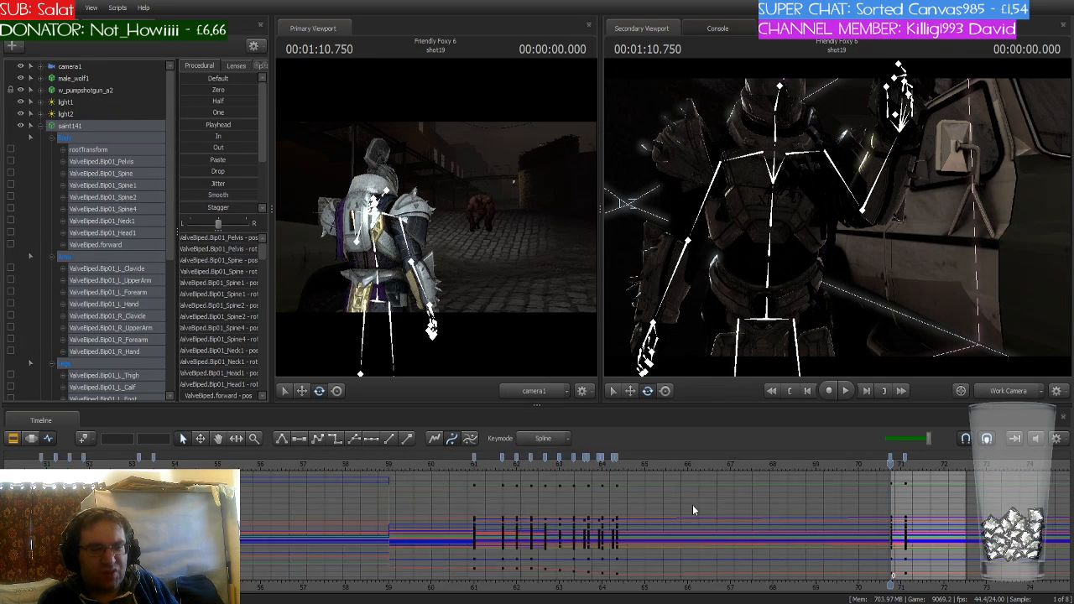
{"action": "middle_click_drag", "start_coordinate": [890, 584], "coordinate": [685, 574]}
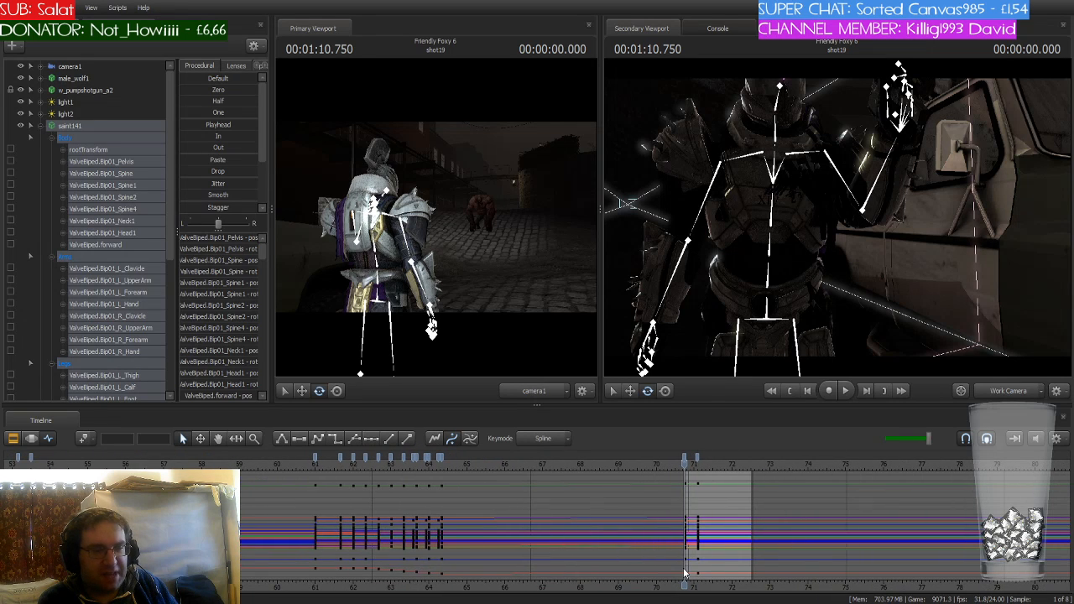